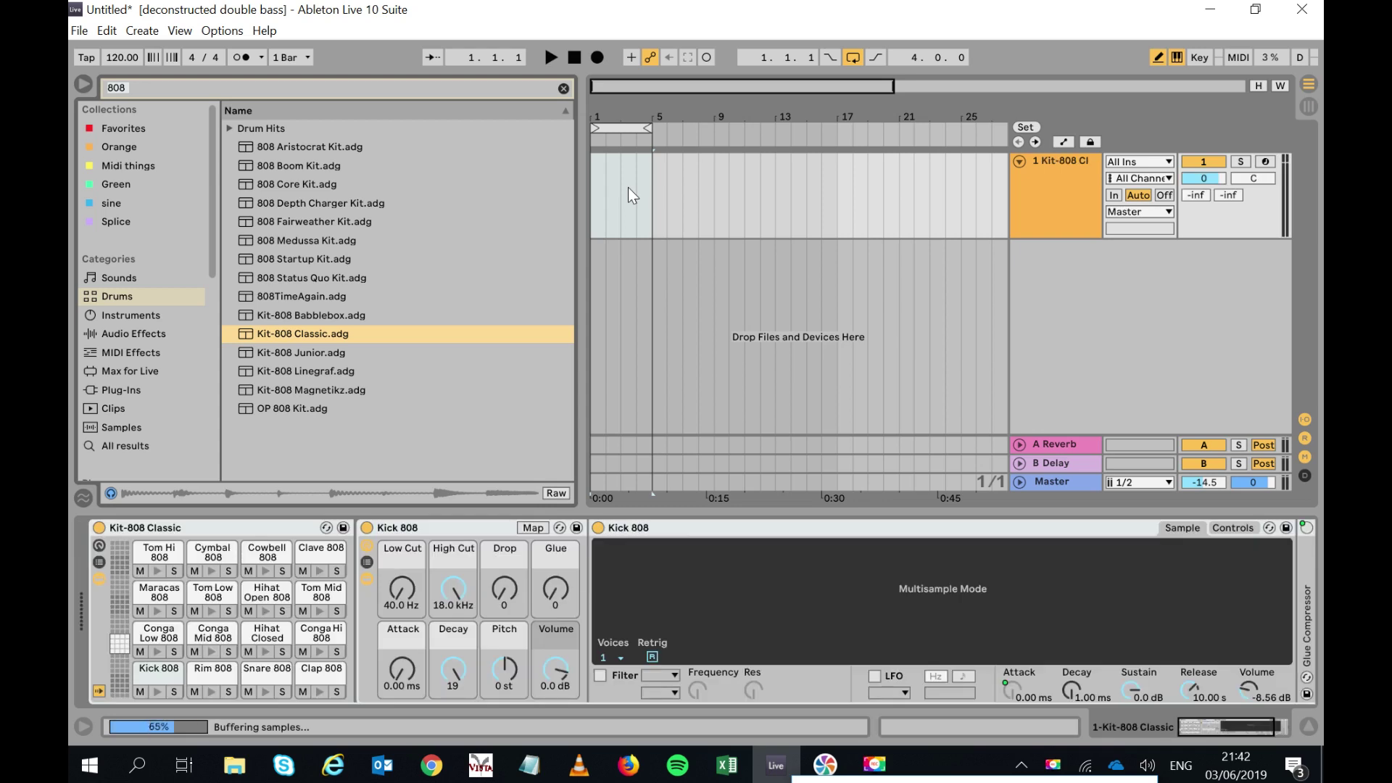
Insert an empty four-bar MIDI clip from 1.1.1 to 5.1.1 on the 808 drum track.
drag(647, 193, 602, 190)
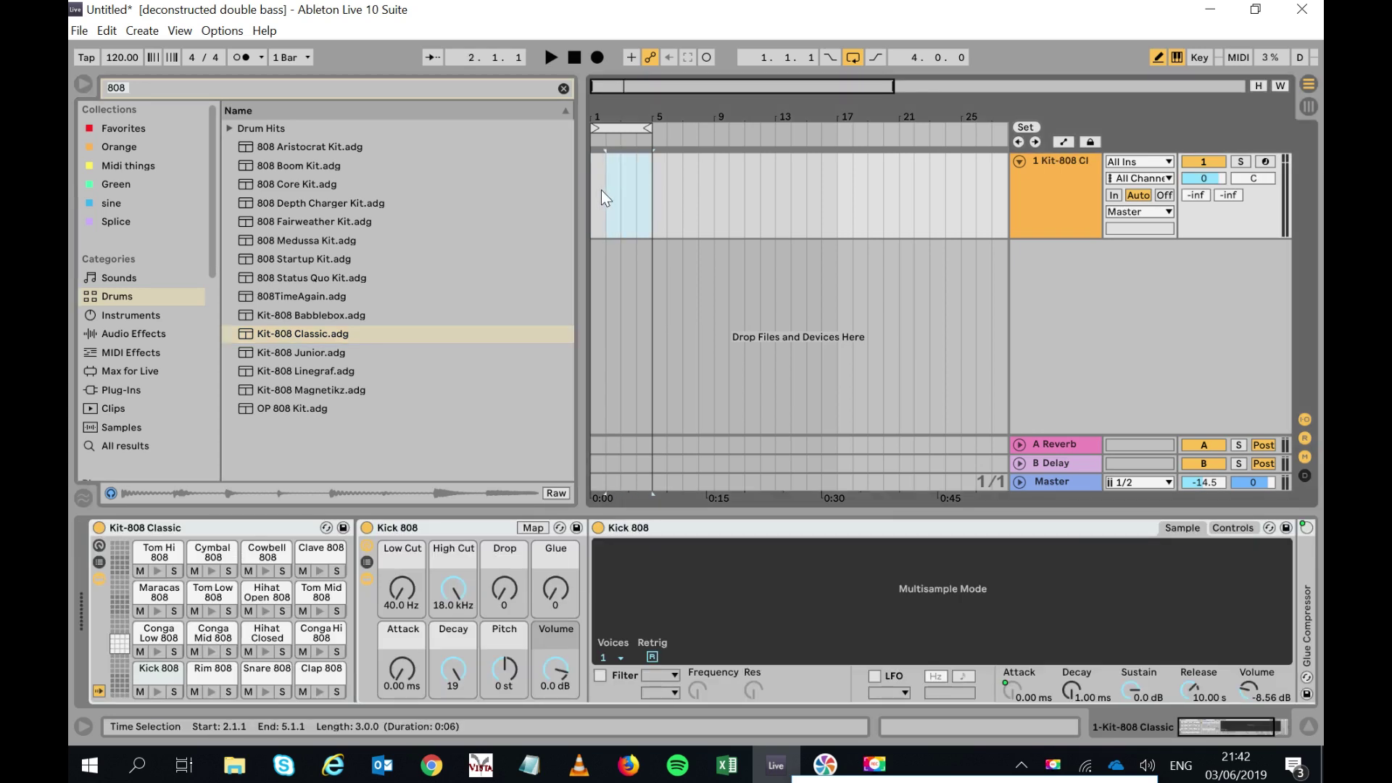
right_click(629, 194)
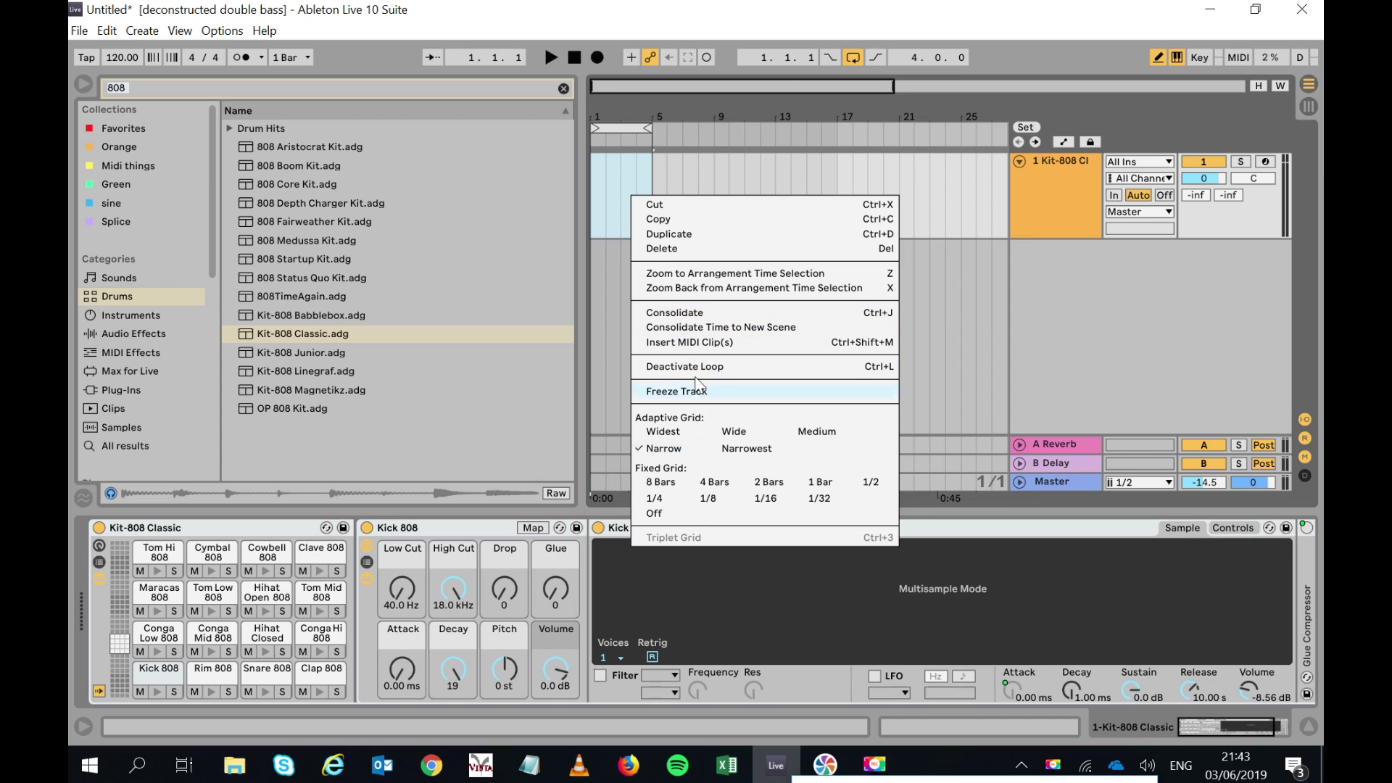
click(696, 347)
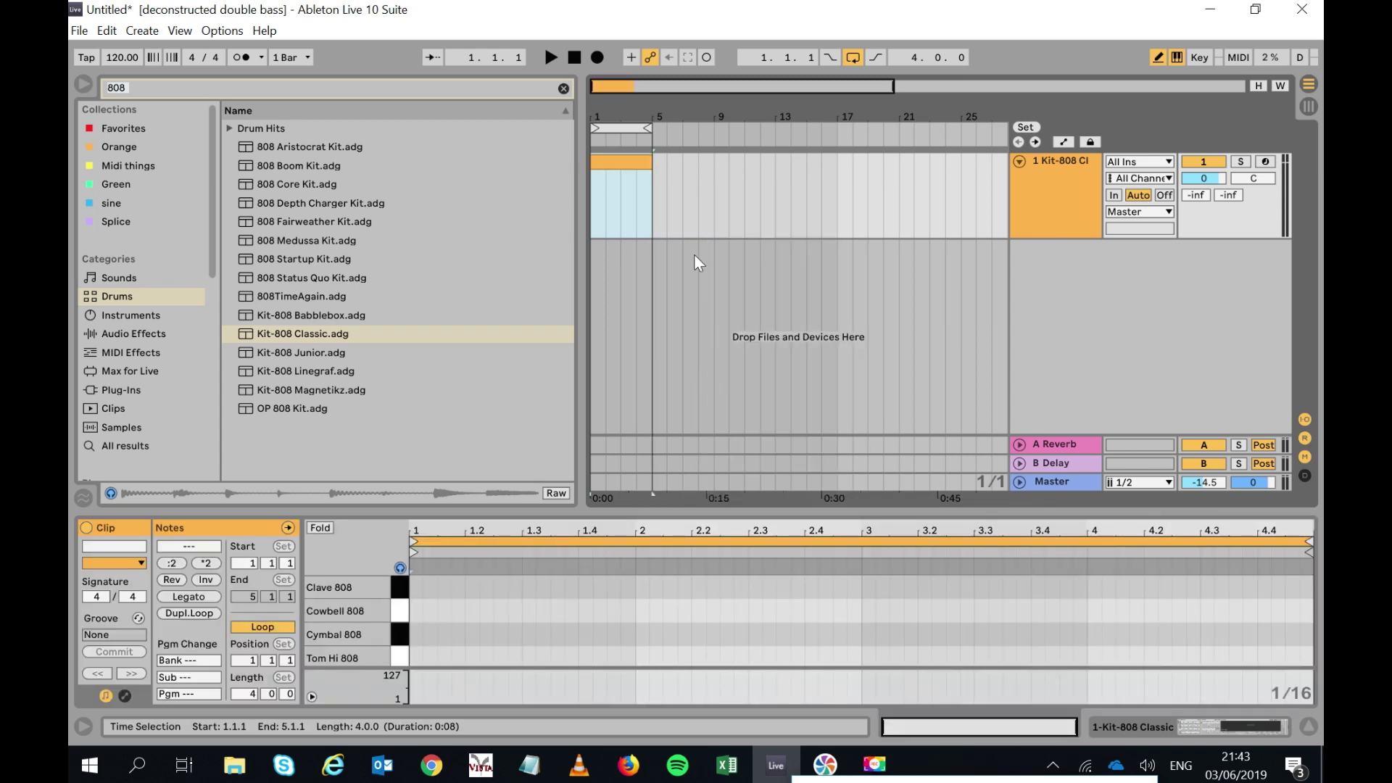
Set the clip's adaptive note grid to Medium and draw Kick 808 notes on every beat of all four bars, with playback running.
drag(660, 509, 669, 211)
right_click(584, 455)
click(771, 322)
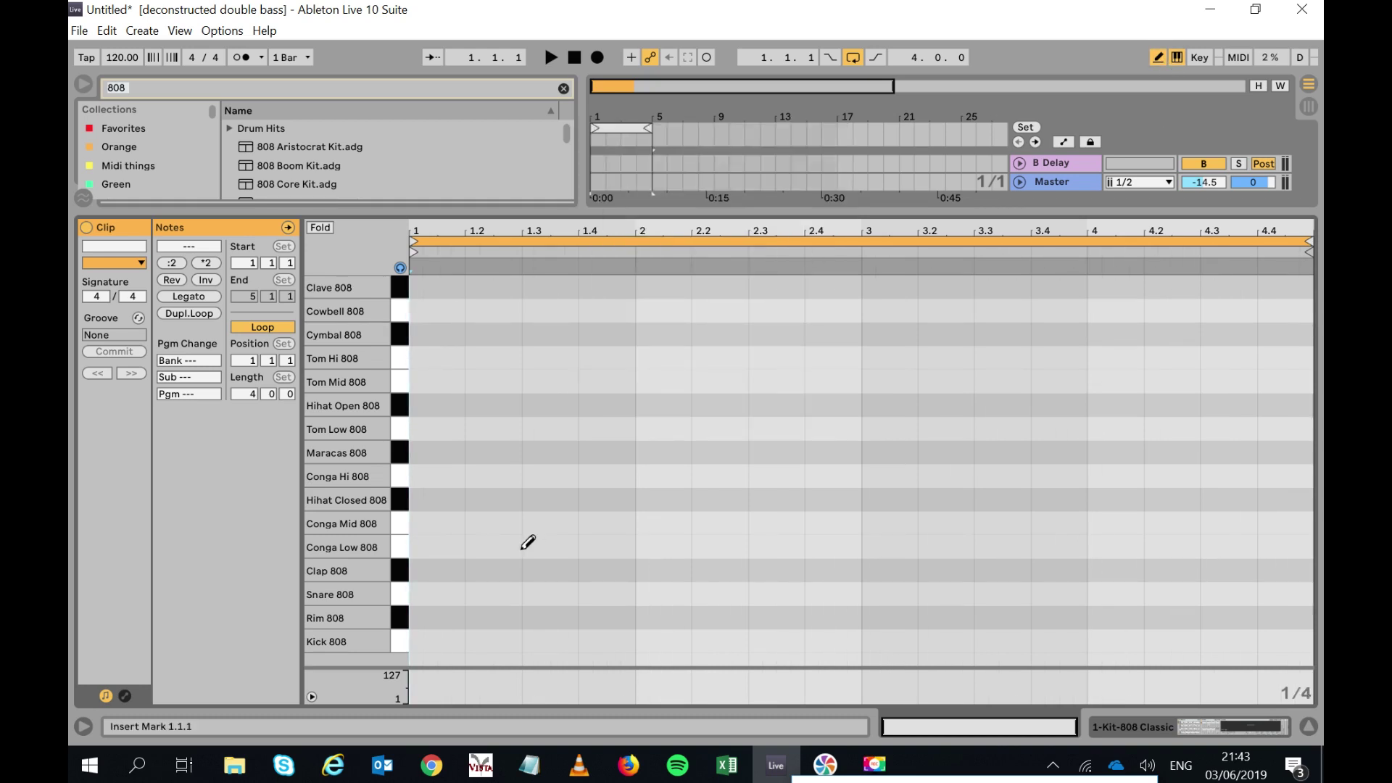
mouse_move(437, 638)
mouse_down()
mouse_move(1212, 622)
mouse_move(1264, 642)
mouse_up()
key(space)
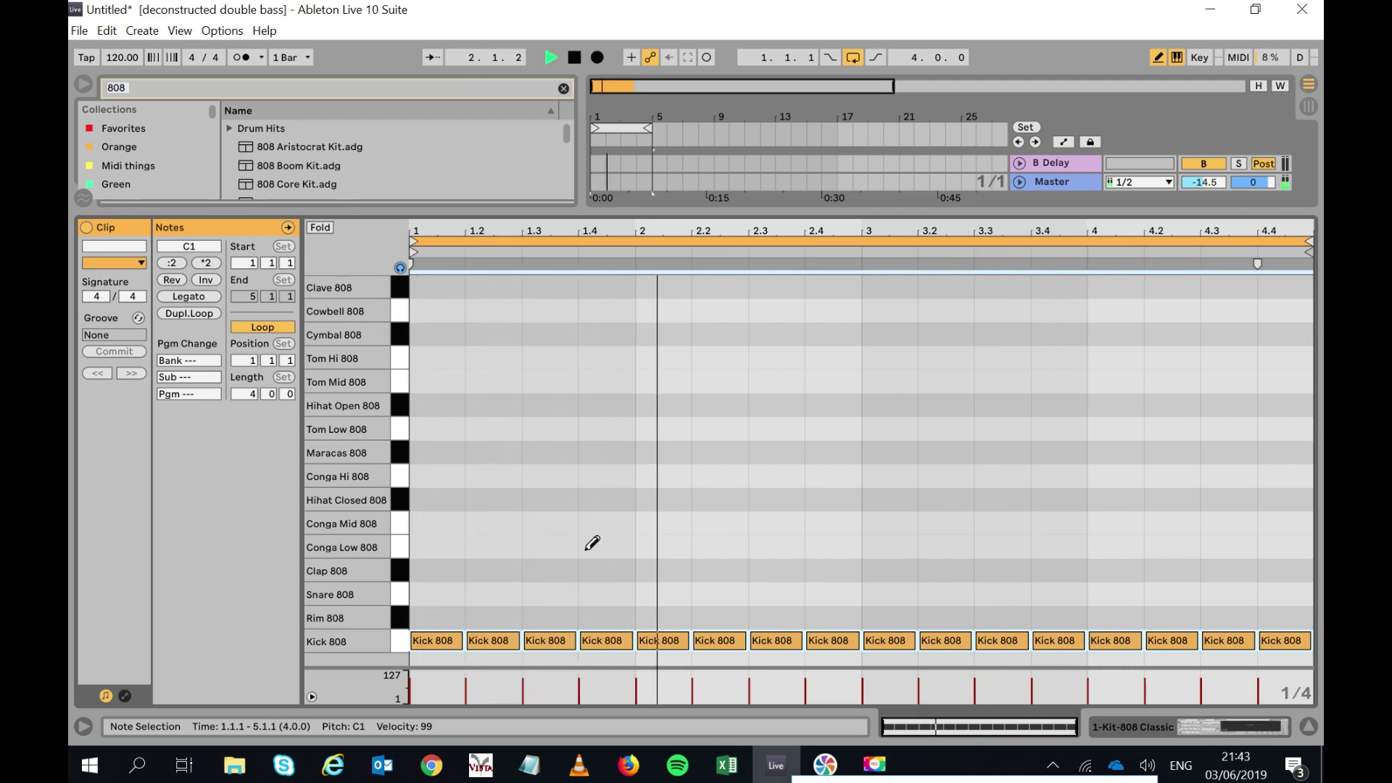
Add Snare 808 notes on beats 2 and 4 of all four bars, and stop playback.
click(501, 589)
click(606, 591)
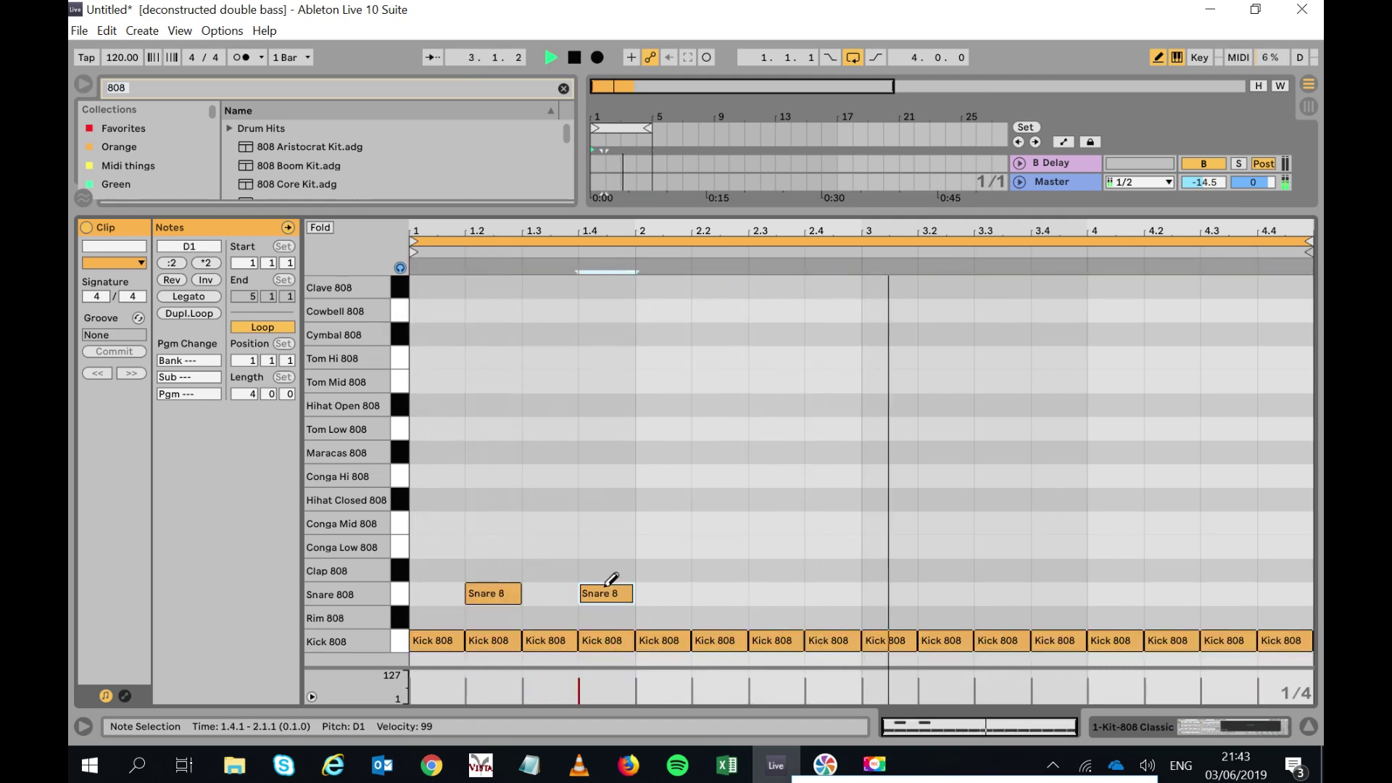
click(728, 591)
click(837, 591)
click(946, 591)
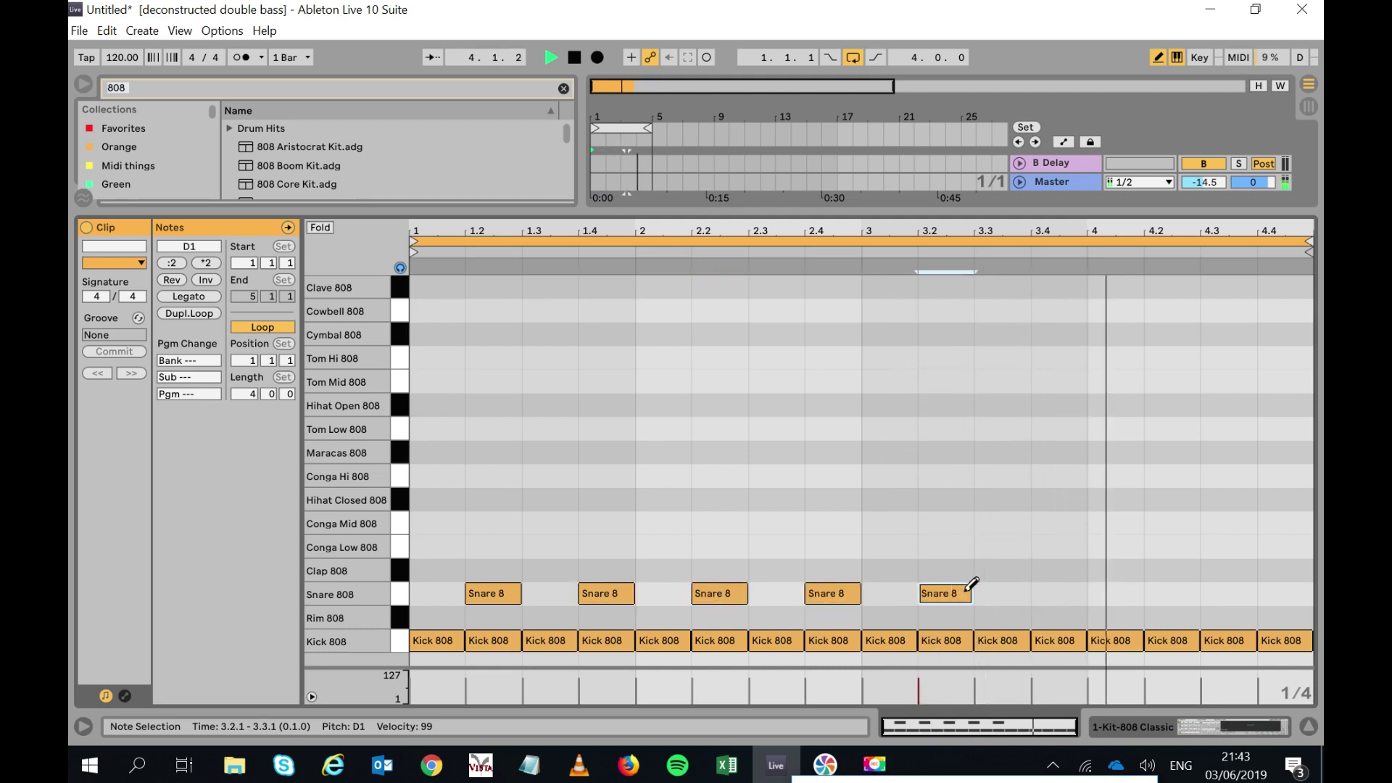
click(1059, 591)
click(1171, 592)
click(1294, 592)
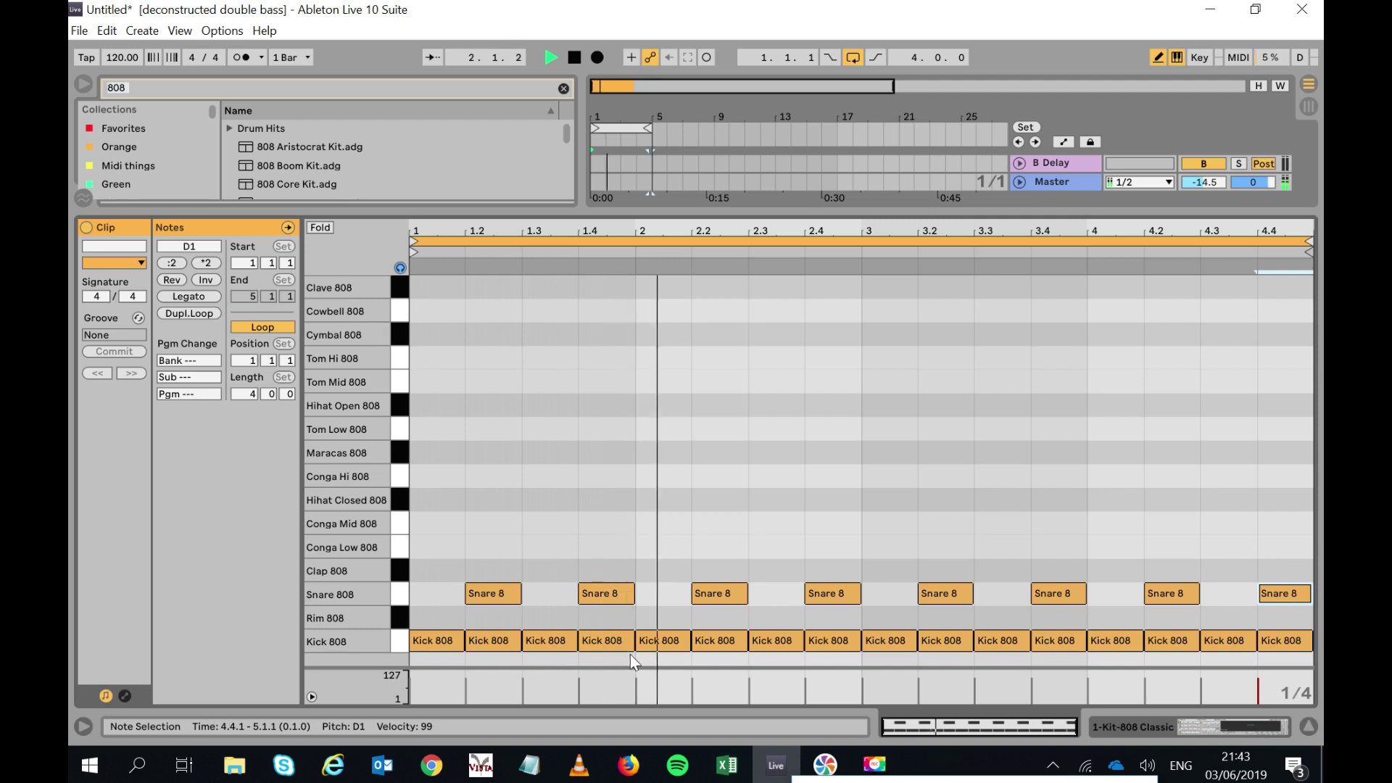
key(space)
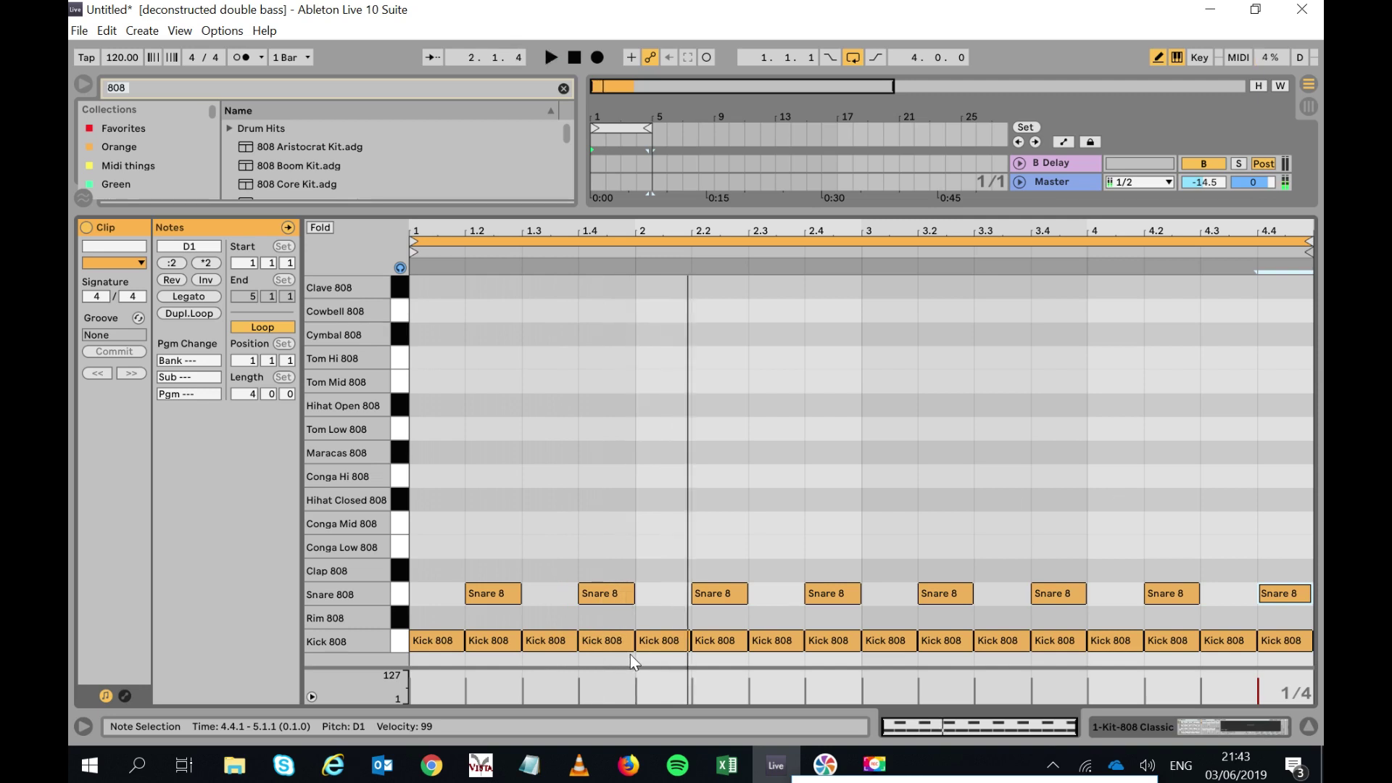
Set the note grid to Narrow and draw eighth-note Hihat Open 808 hits on the four offbeats of bar 1.
right_click(525, 400)
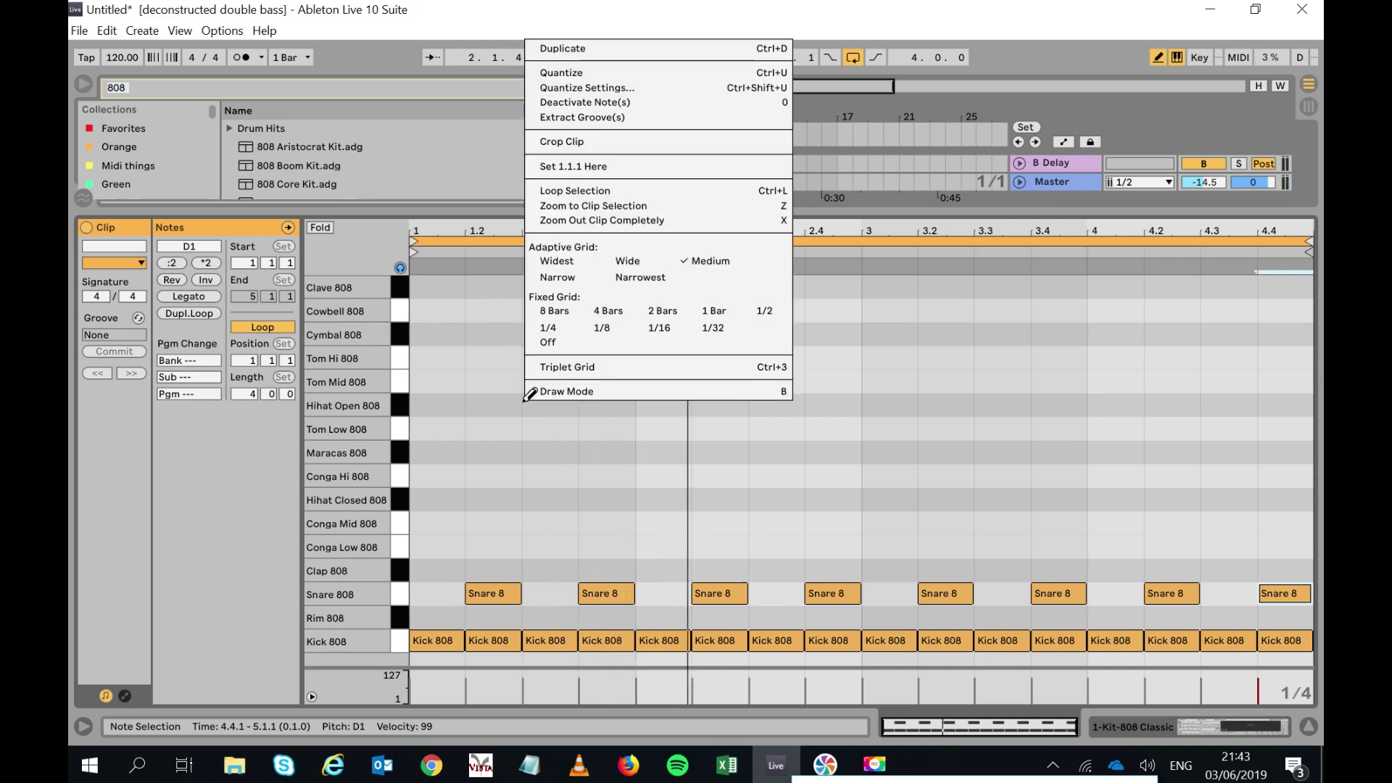
click(572, 279)
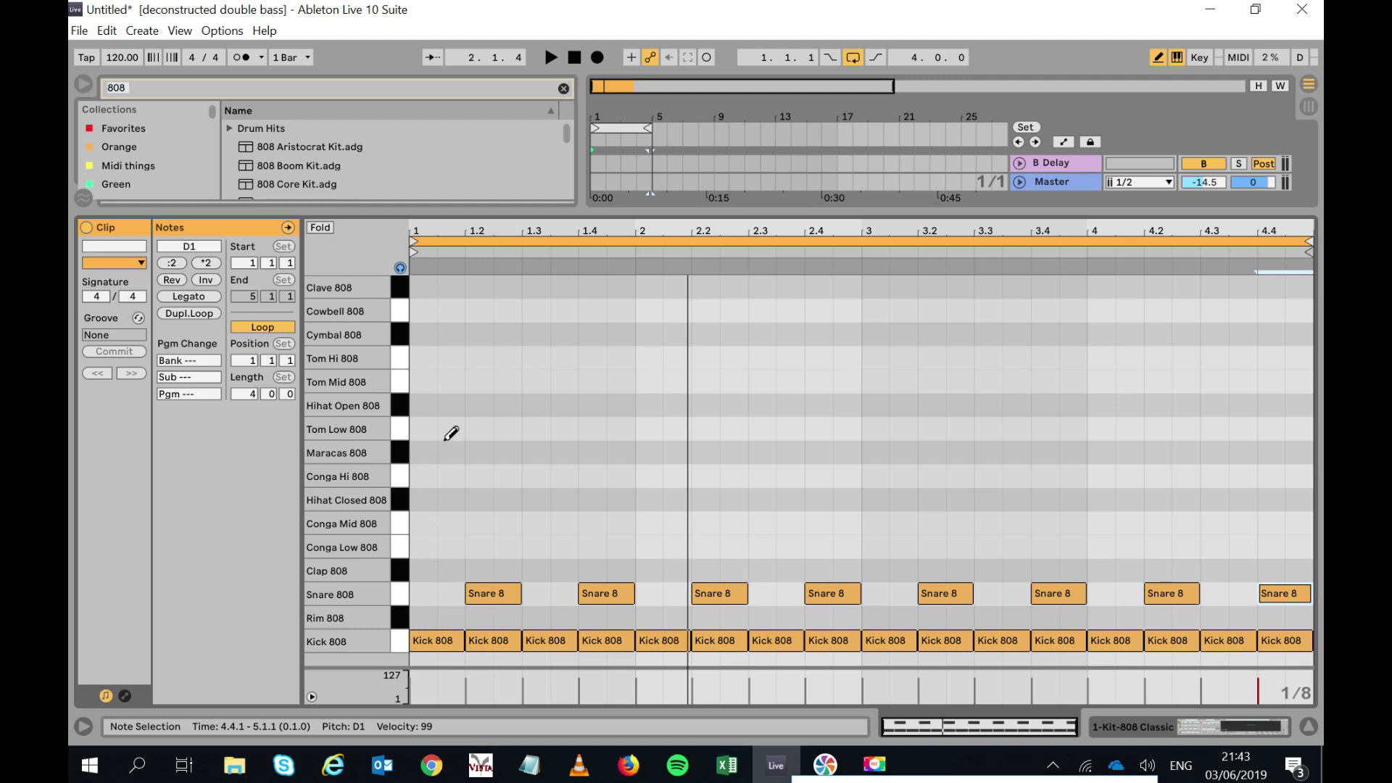
click(449, 403)
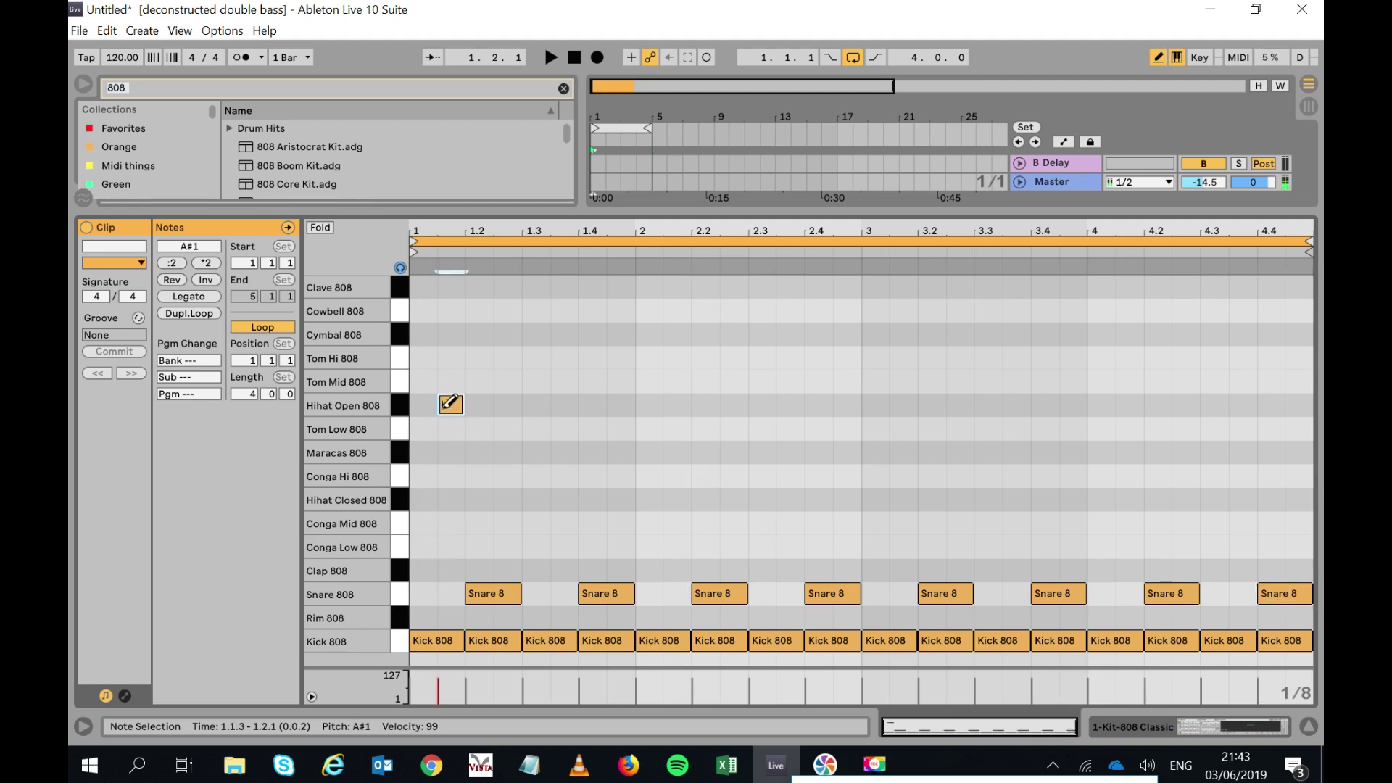
click(507, 404)
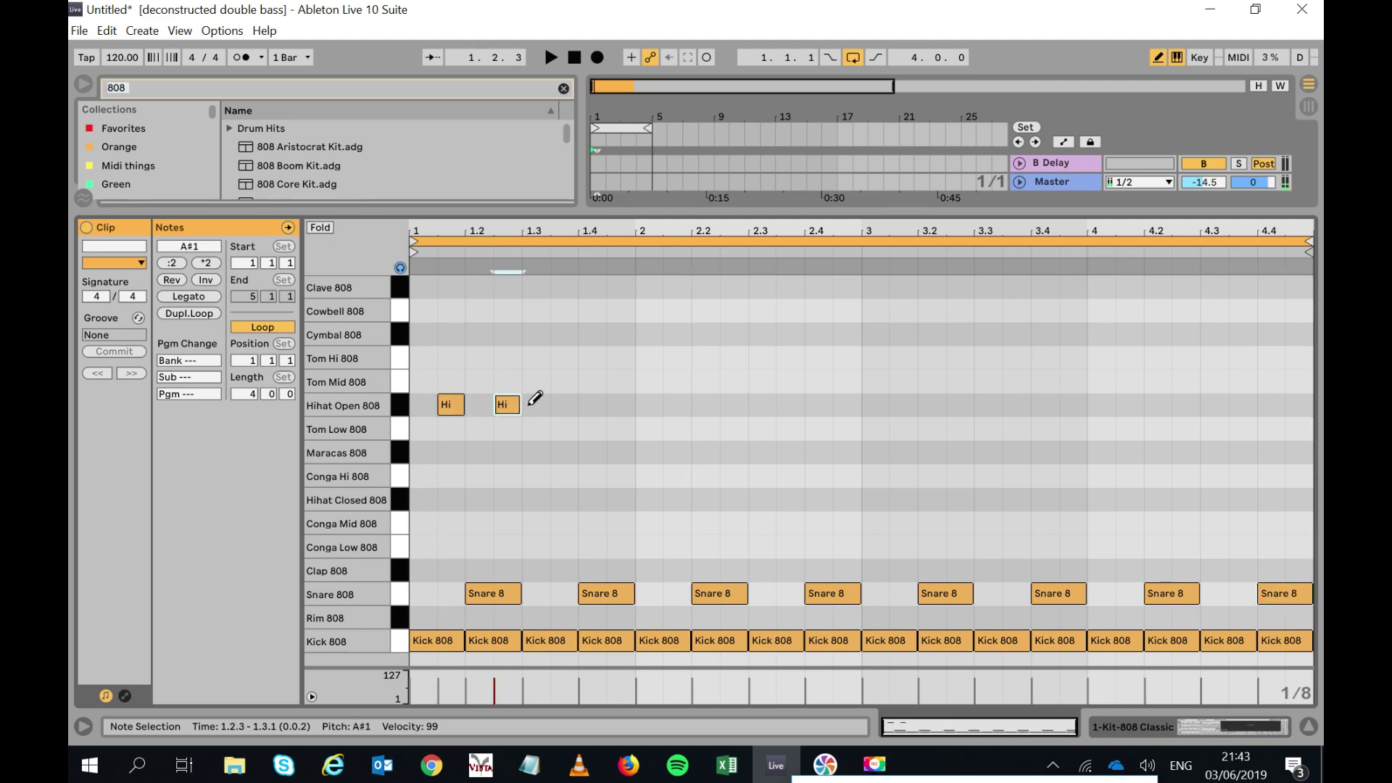
click(572, 402)
click(620, 403)
Duplicate the bar 1 open hi-hat notes through bars 2, 3 and 4, and play the loop.
click(1157, 58)
mouse_move(637, 433)
mouse_down()
mouse_move(364, 420)
mouse_move(364, 406)
mouse_up()
key(ctrl+d)
key(ctrl+d)
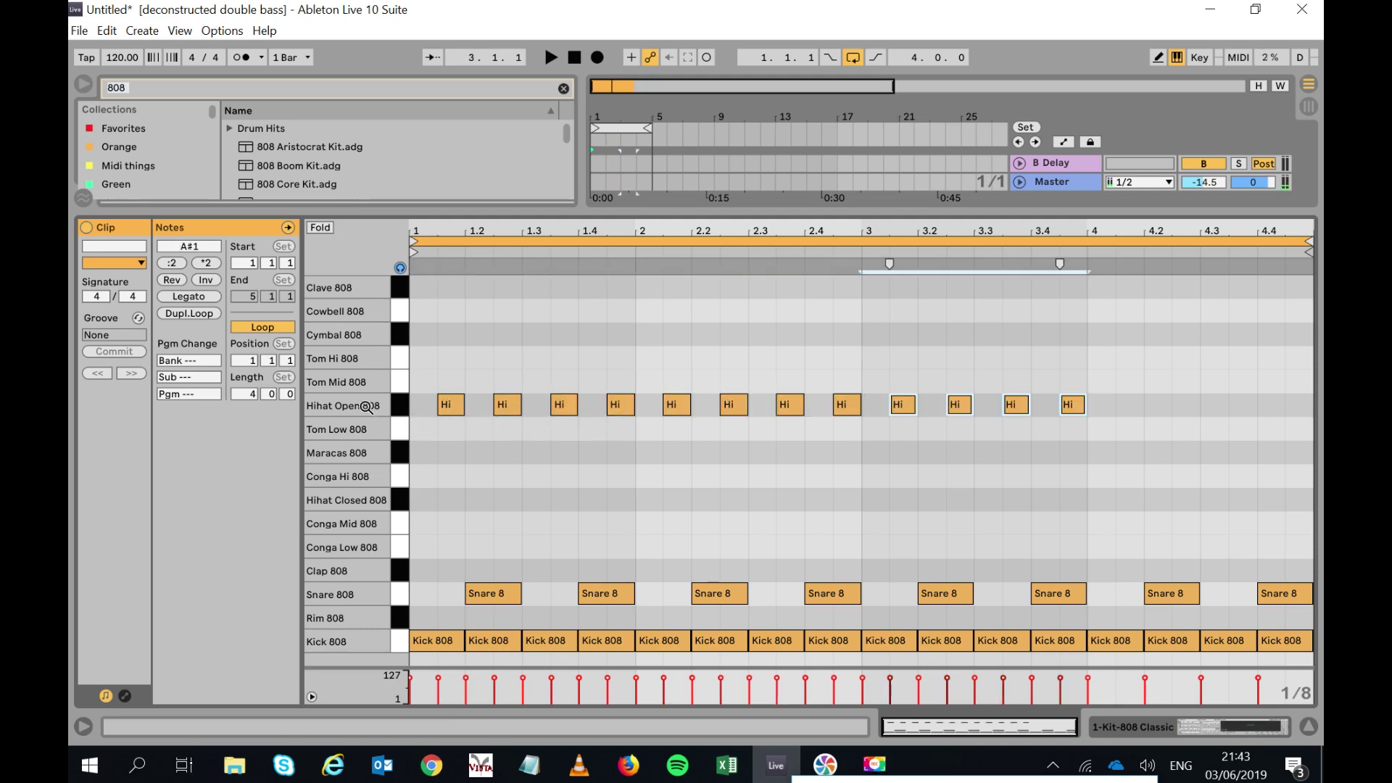
key(ctrl+d)
key(space)
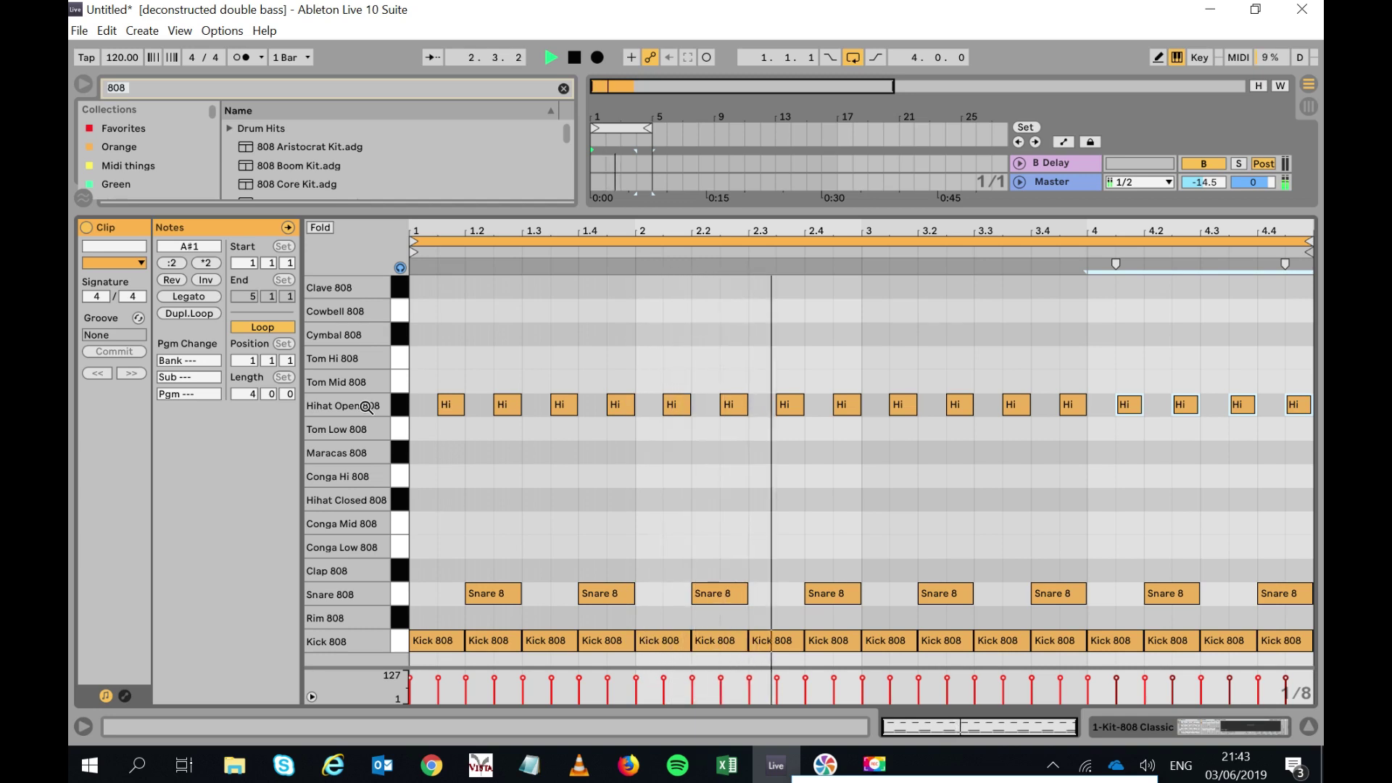
Draw eighth-note Hihat Closed 808 hits on every beat of bars 1 and 2.
click(1158, 58)
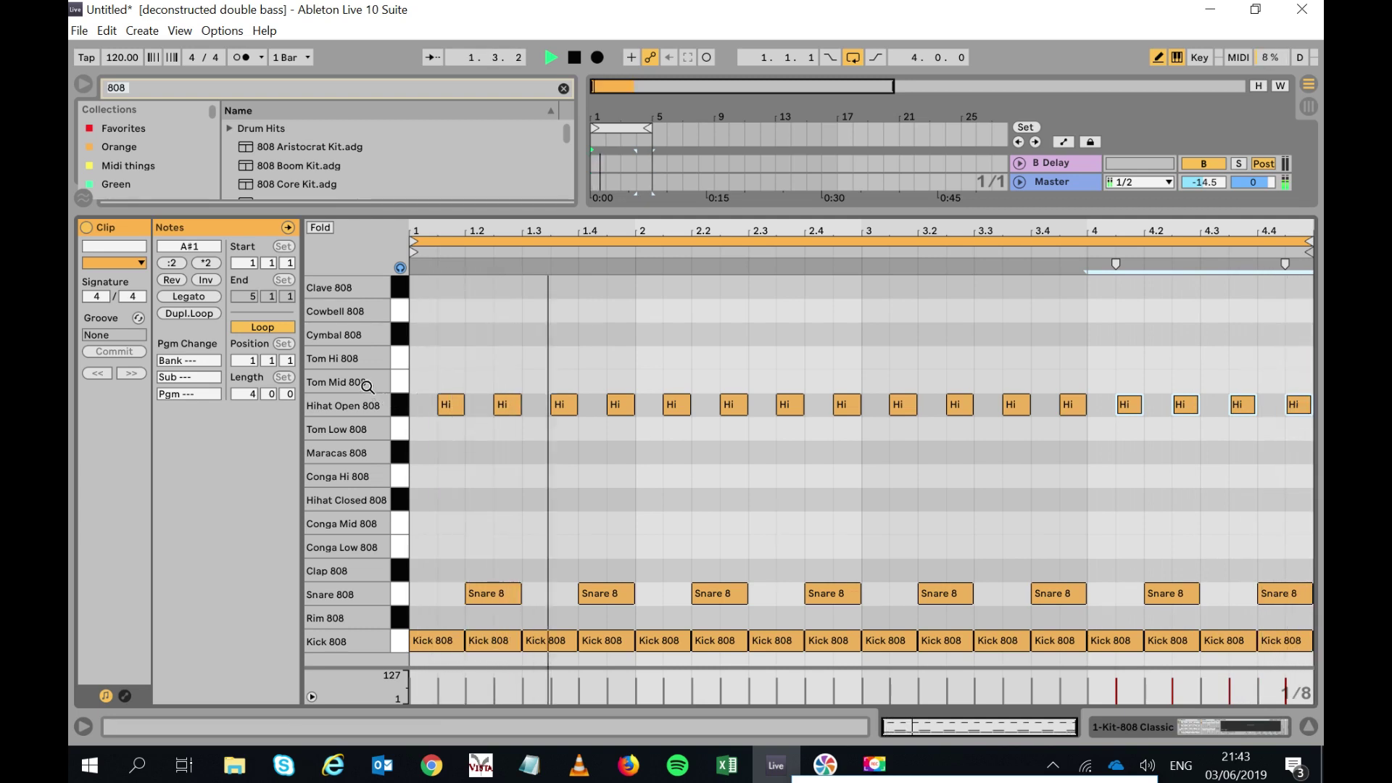
click(426, 499)
click(480, 498)
click(537, 496)
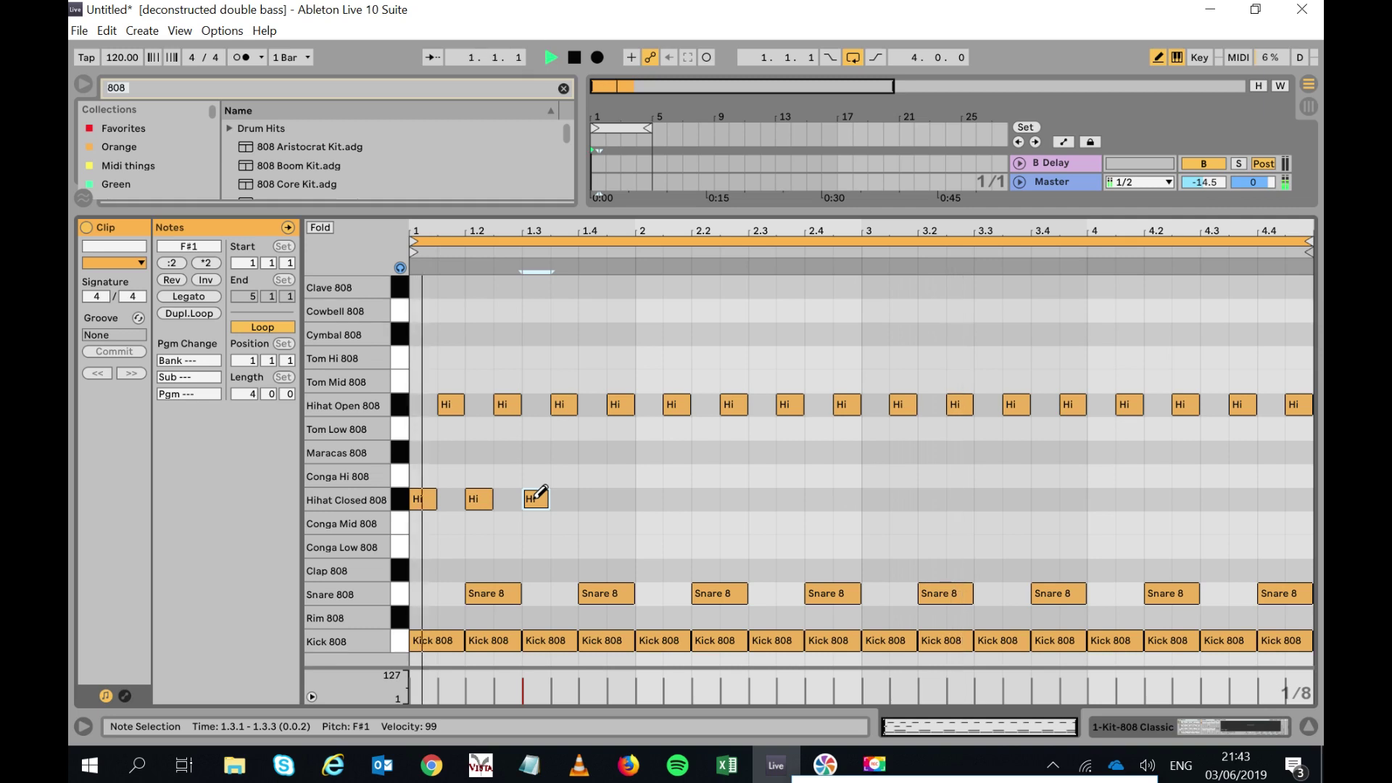
click(593, 498)
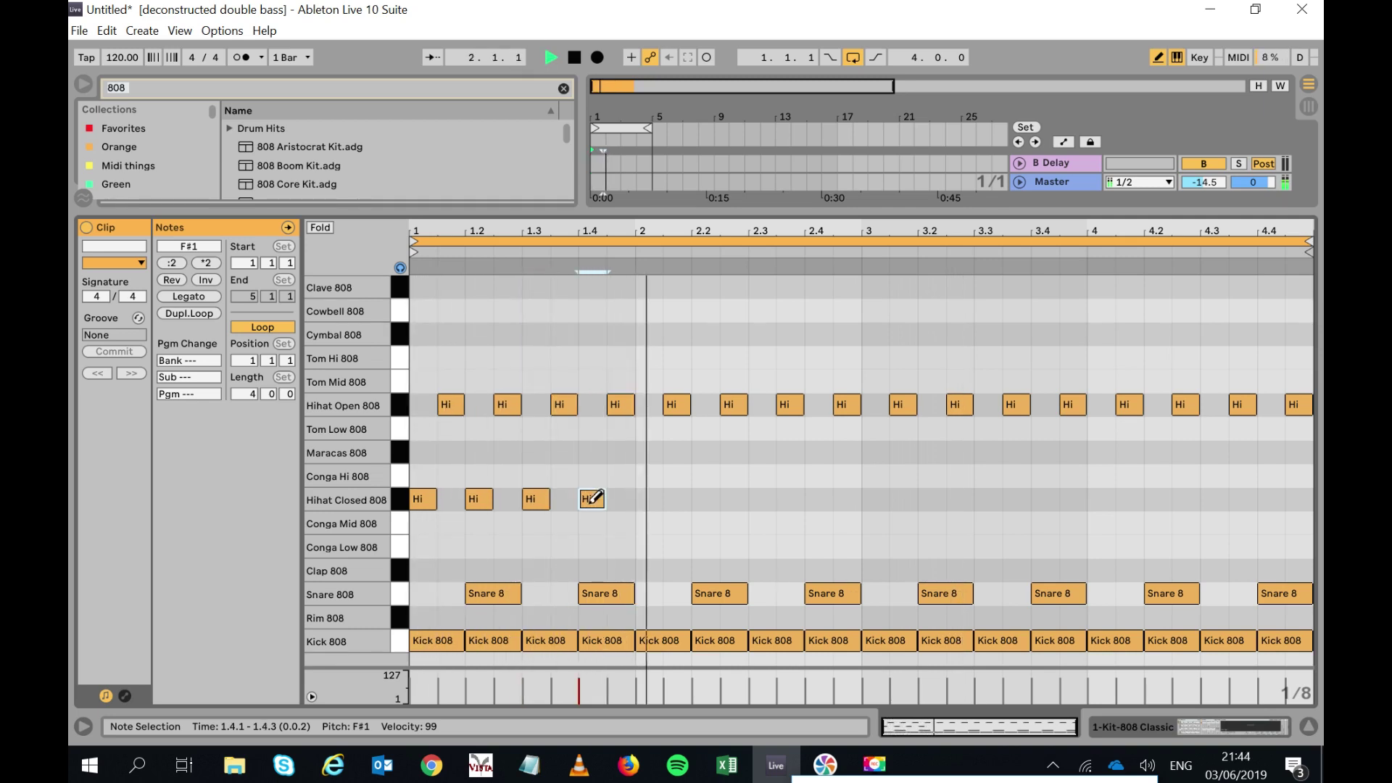
click(651, 498)
click(707, 498)
click(763, 499)
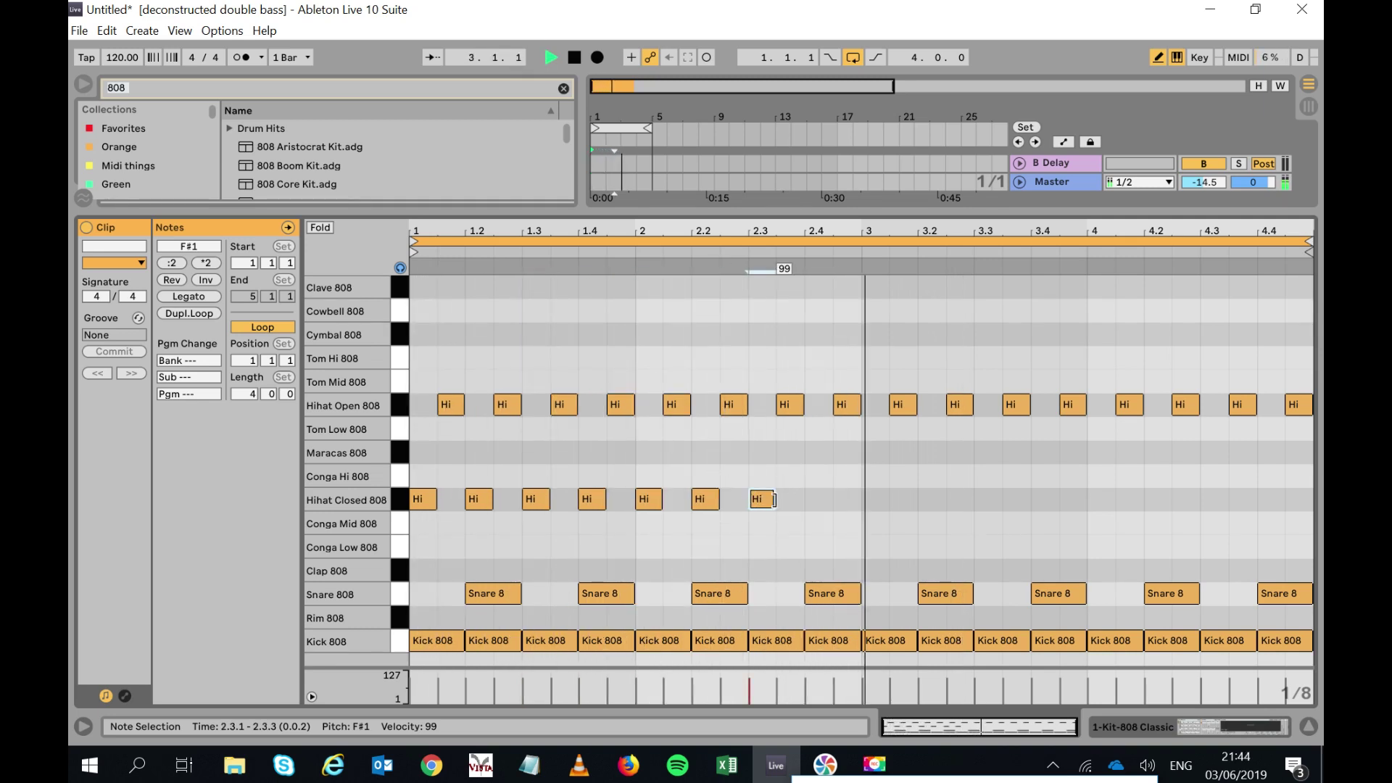
click(817, 499)
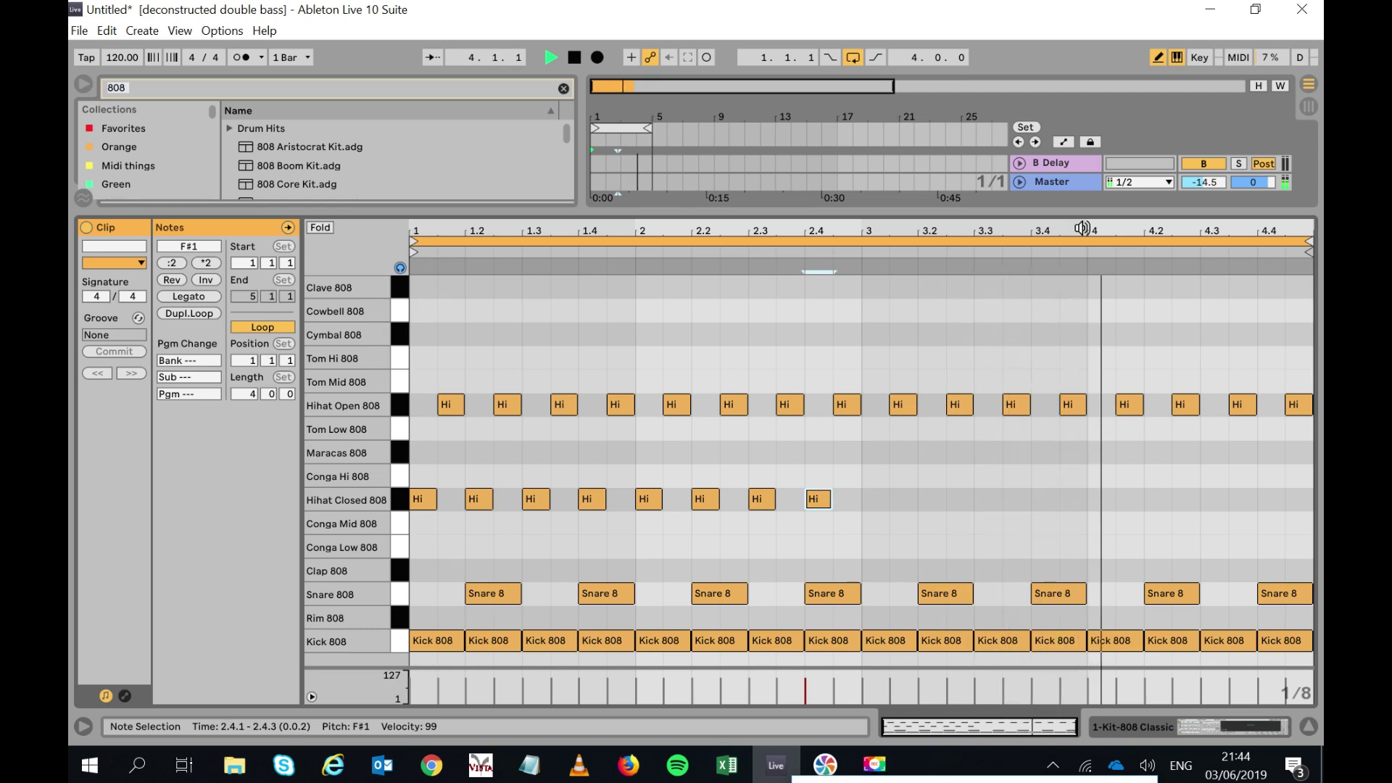
Duplicate the closed hi-hat notes of bars 1 and 2 into bars 3 and 4.
key(b)
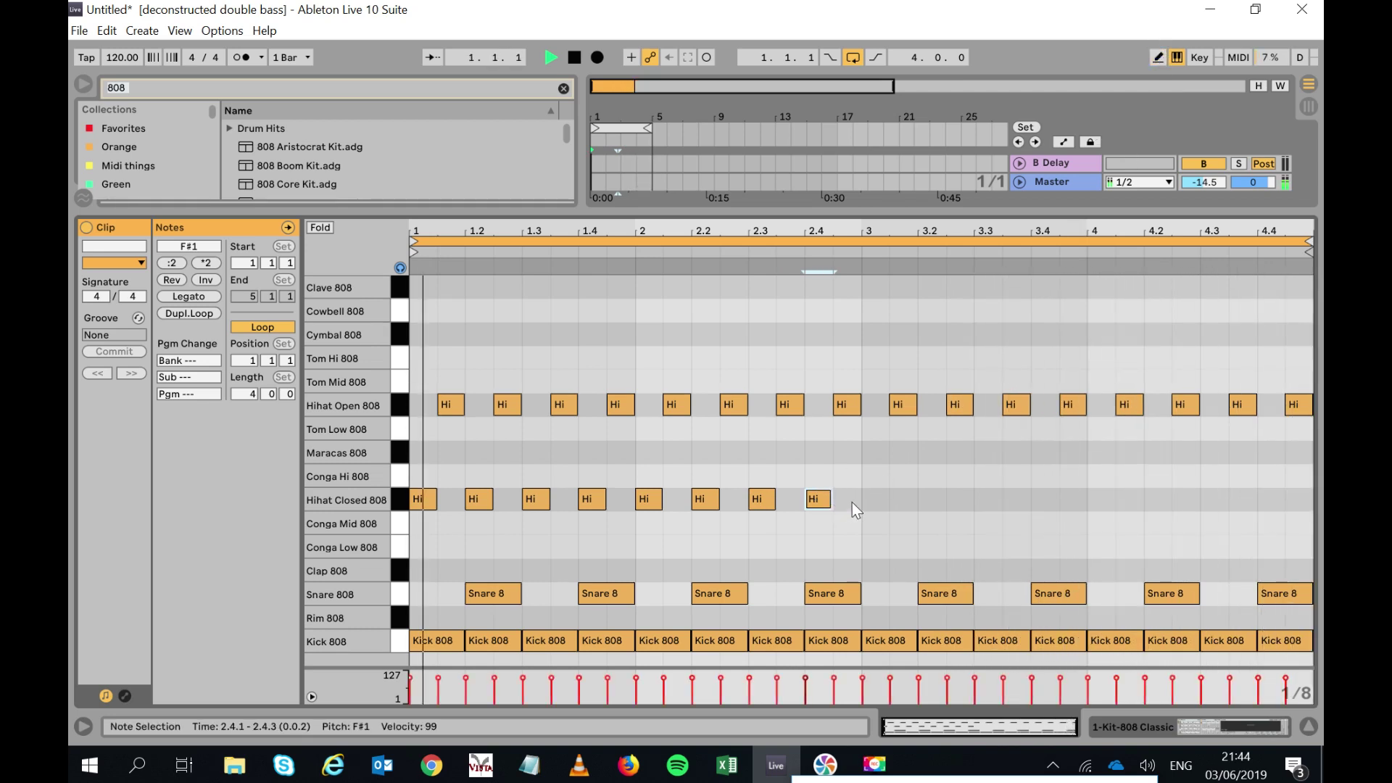
drag(851, 475, 391, 573)
key(ctrl+d)
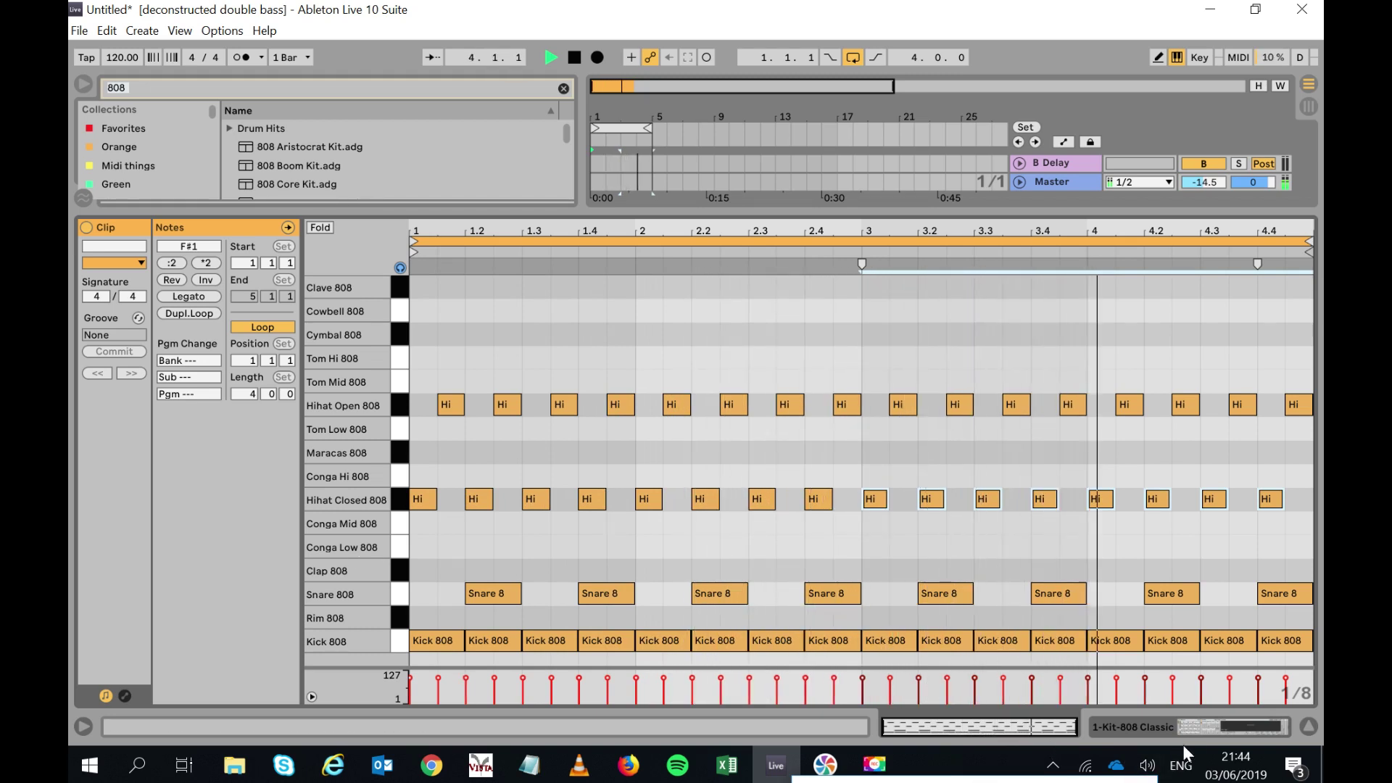
Find the Utility audio effect by searching for "uti" and add it to the Hihat Open 808 pad of the drum rack.
click(1203, 728)
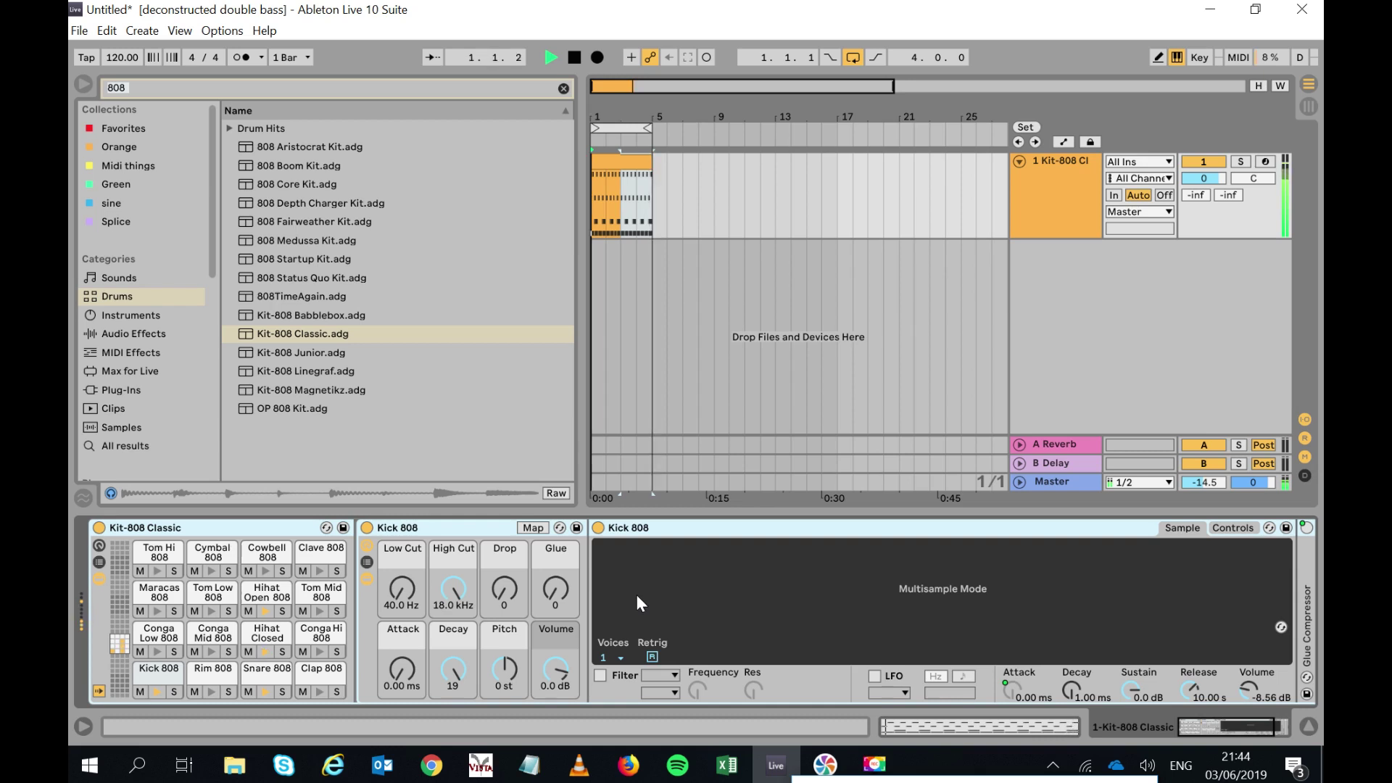
click(276, 603)
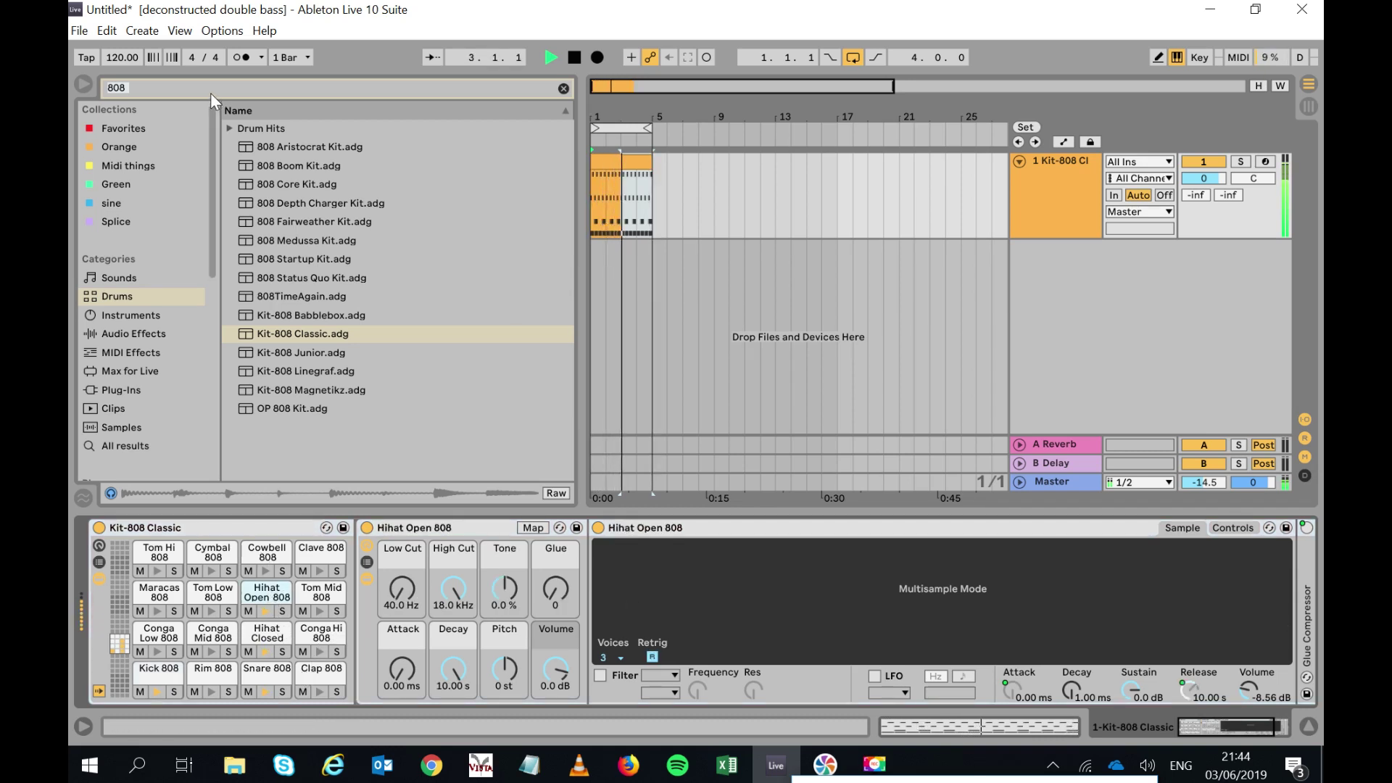
key(ctrl+f)
text(uti)
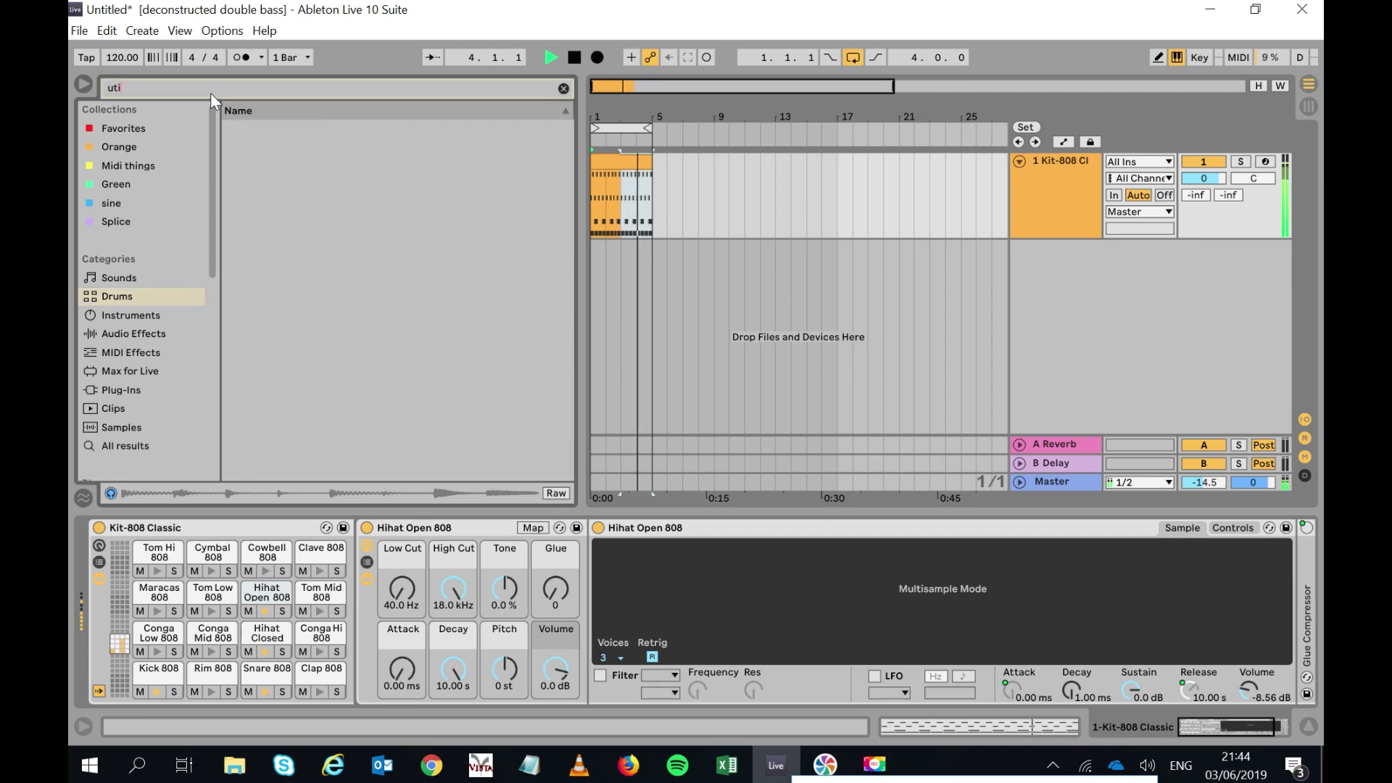
click(152, 332)
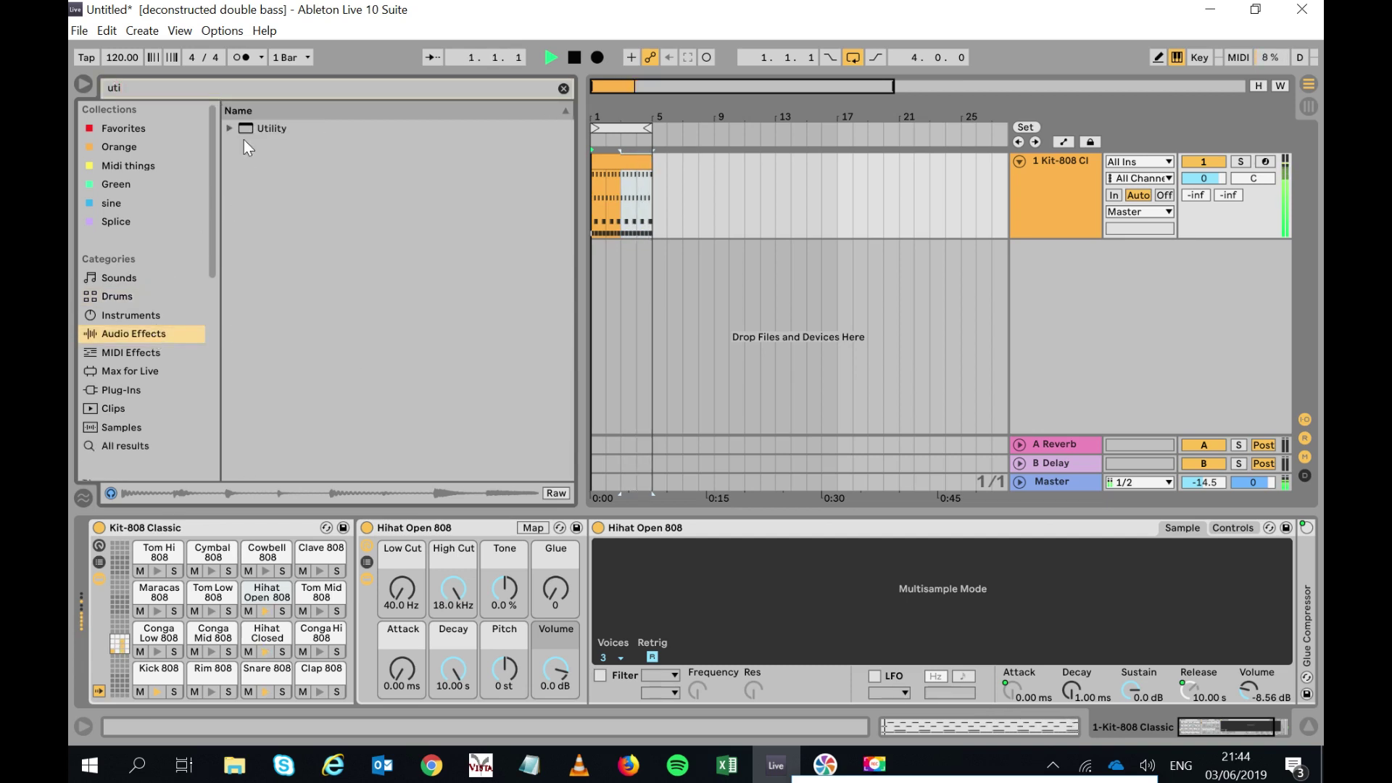
drag(257, 128, 227, 393)
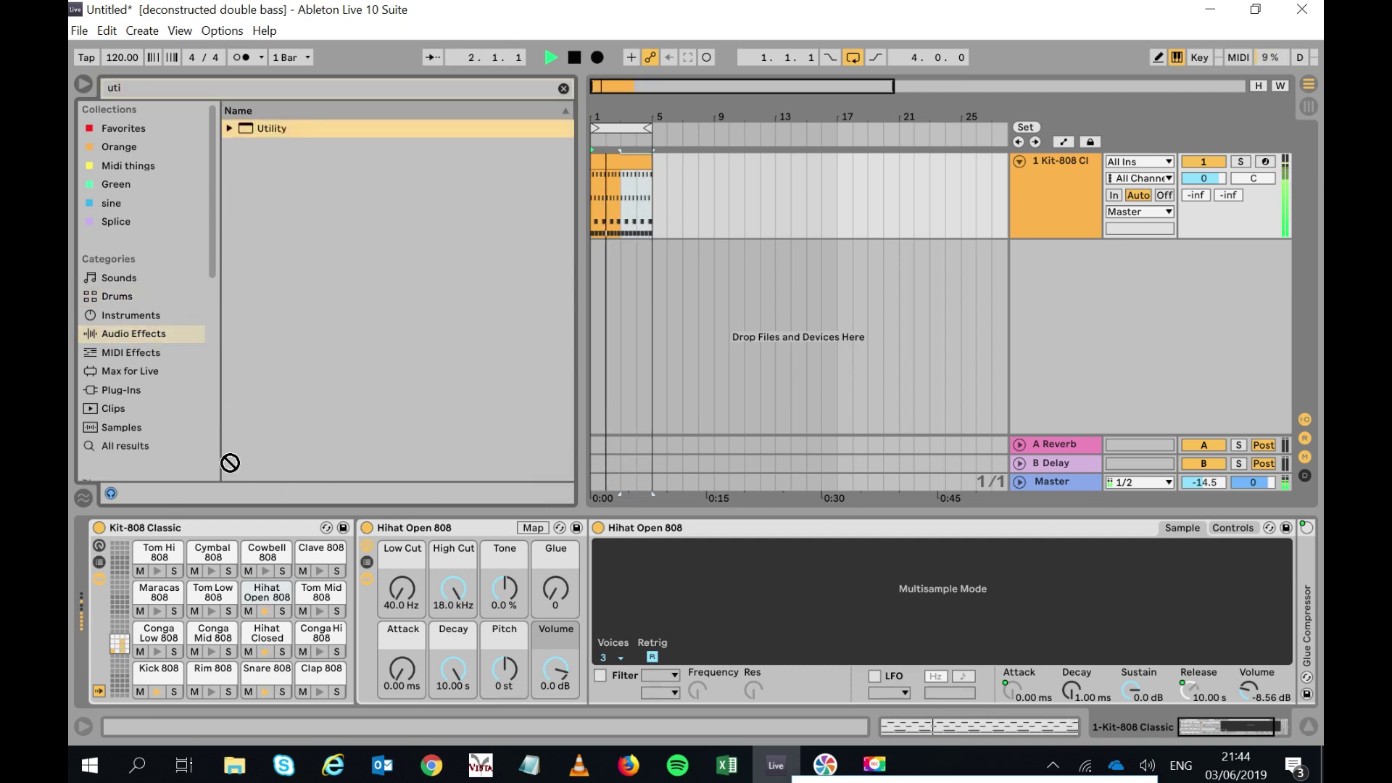
drag(231, 465, 263, 589)
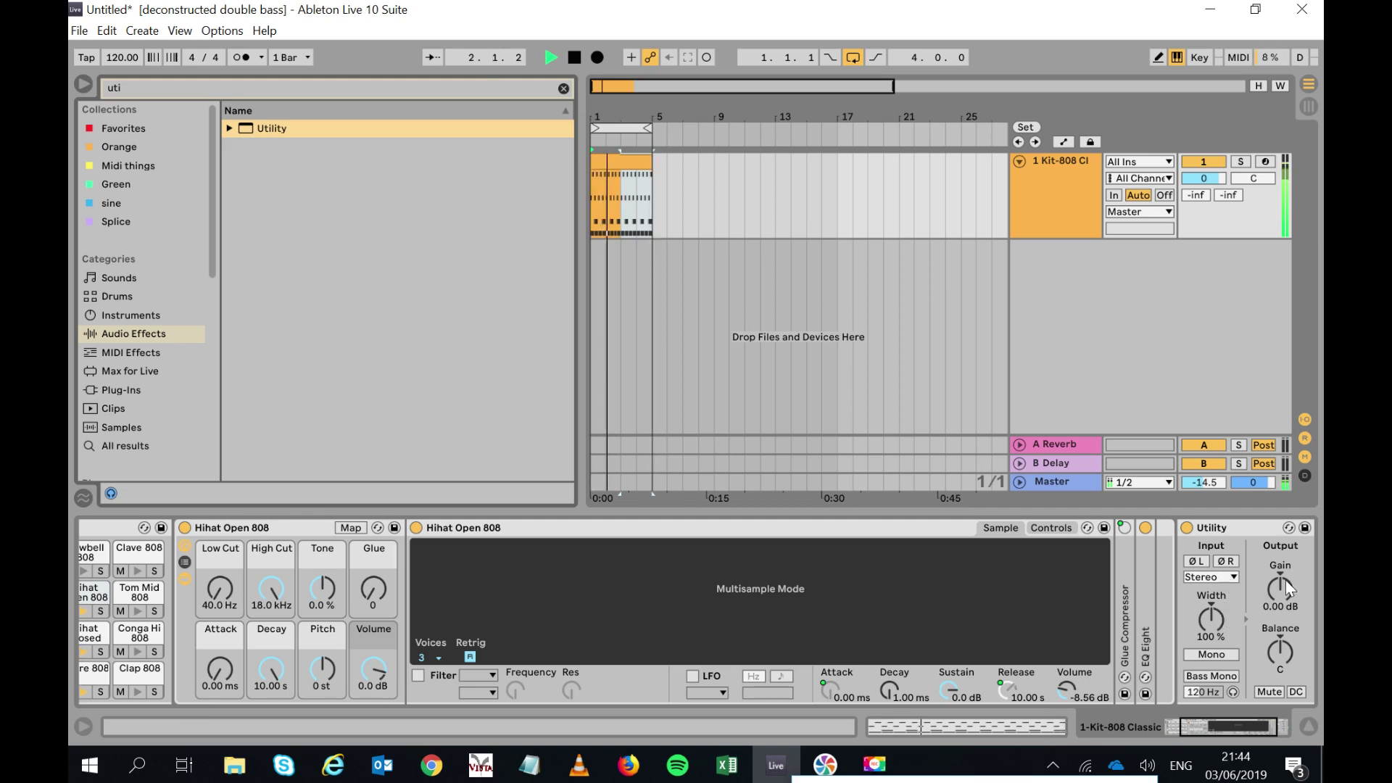
Lower the Utility gain on the open hi-hat to -9.44 dB and stop playback.
mouse_move(1280, 586)
mouse_down()
mouse_move(1281, 629)
mouse_move(1280, 597)
mouse_up()
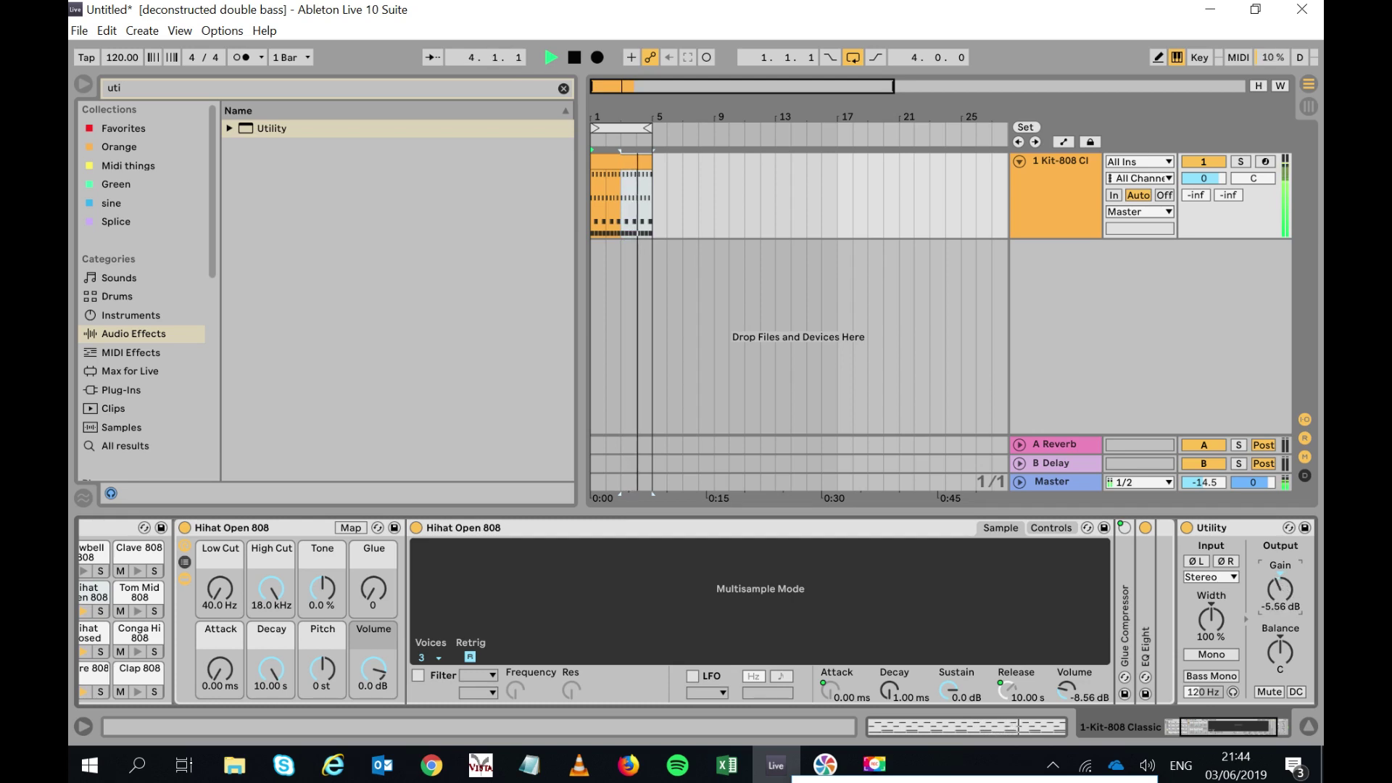
drag(1281, 597, 1280, 626)
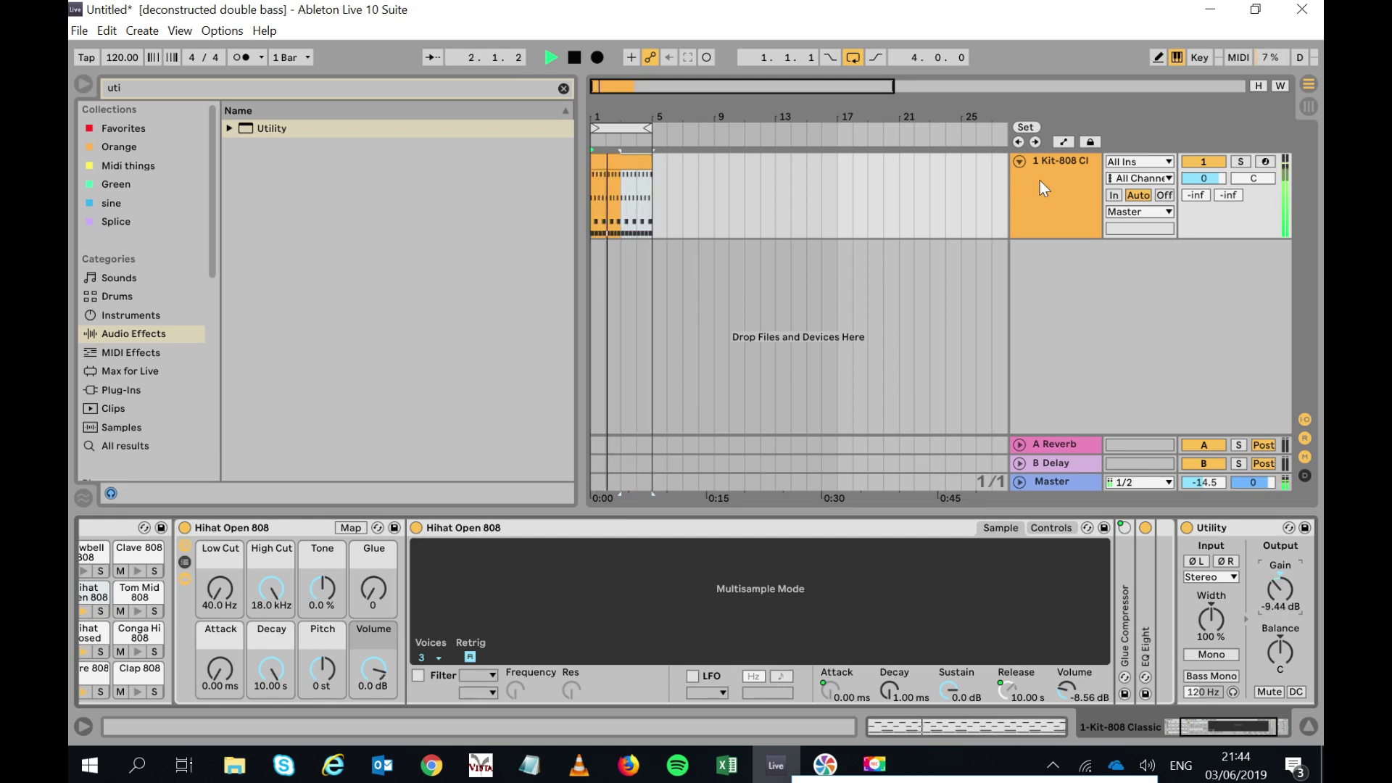
key(space)
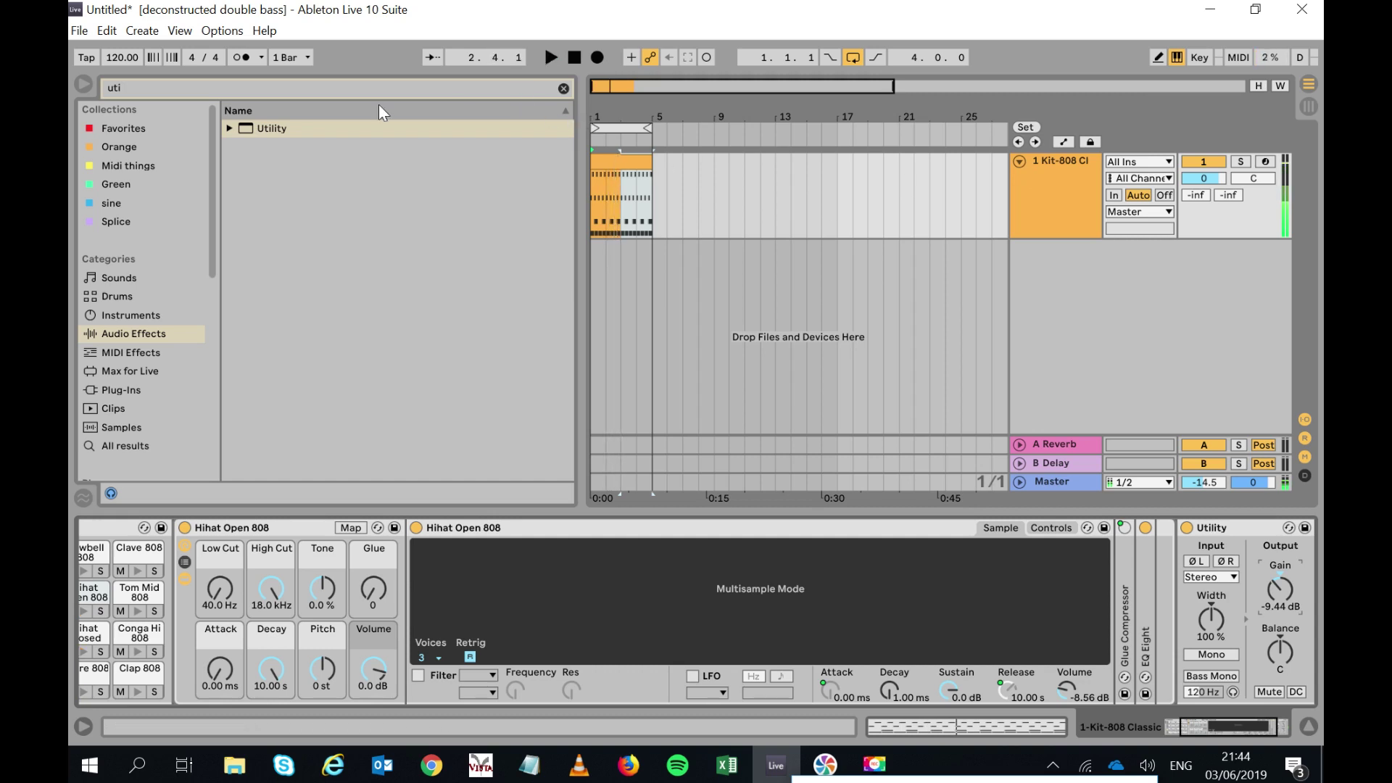
Show the Groove Pool at a larger height and collapse the Kit-808 Classic rack in the device chain.
click(85, 495)
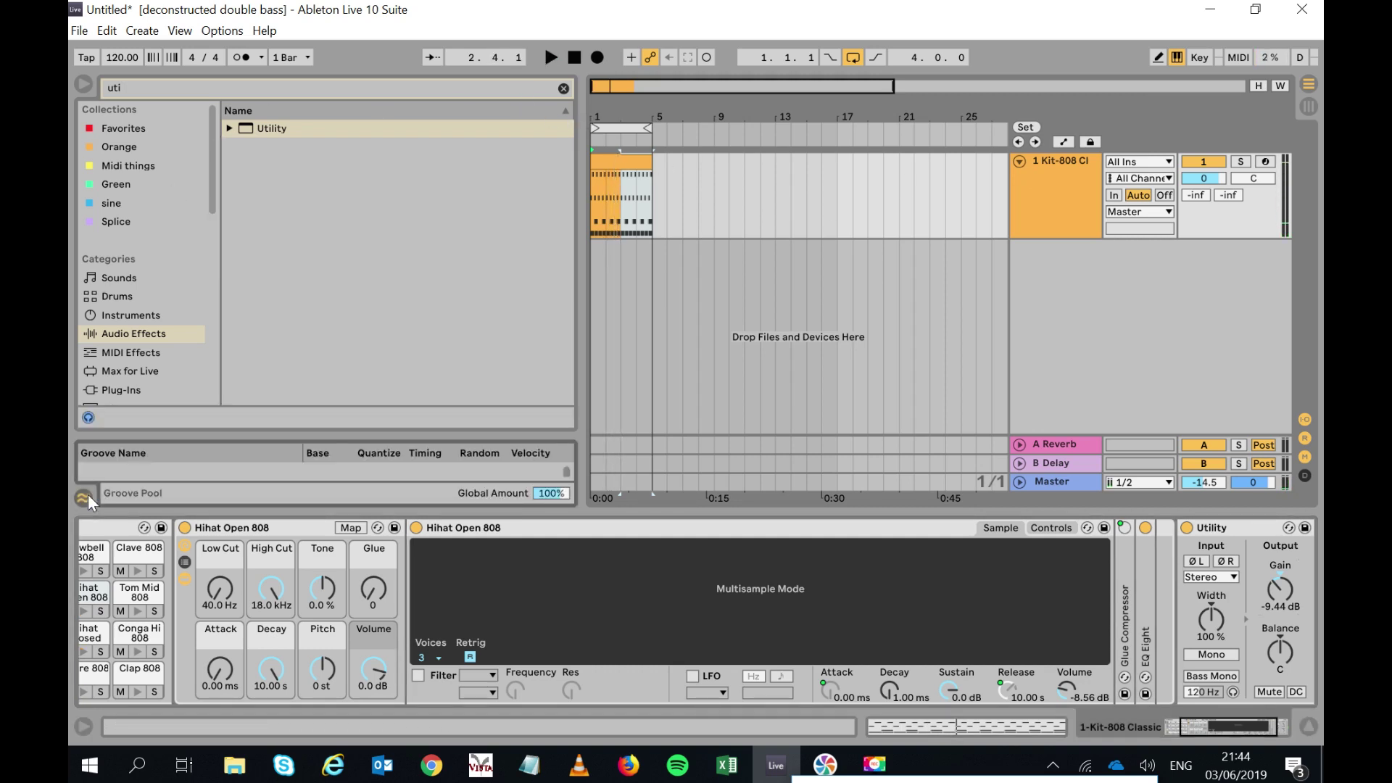
drag(147, 432, 157, 359)
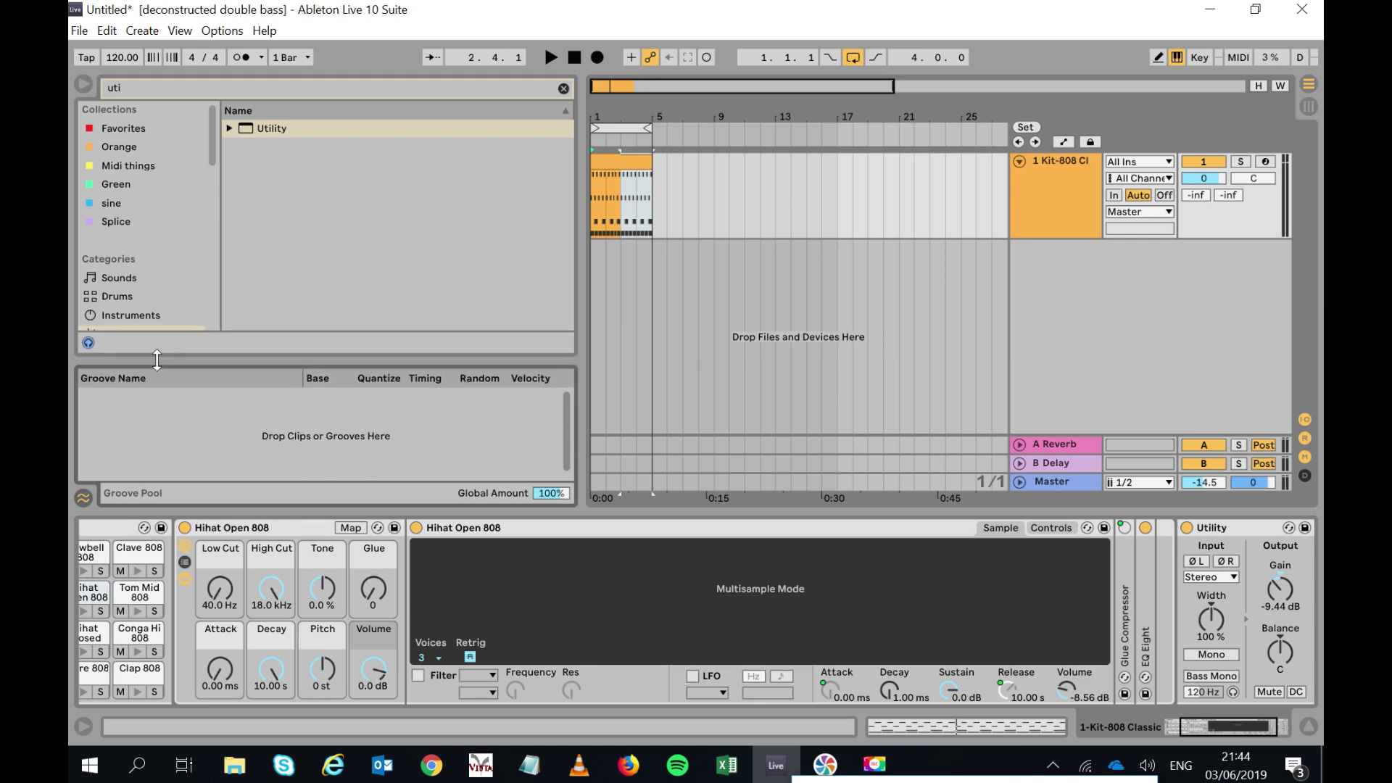
drag(1207, 733, 1088, 735)
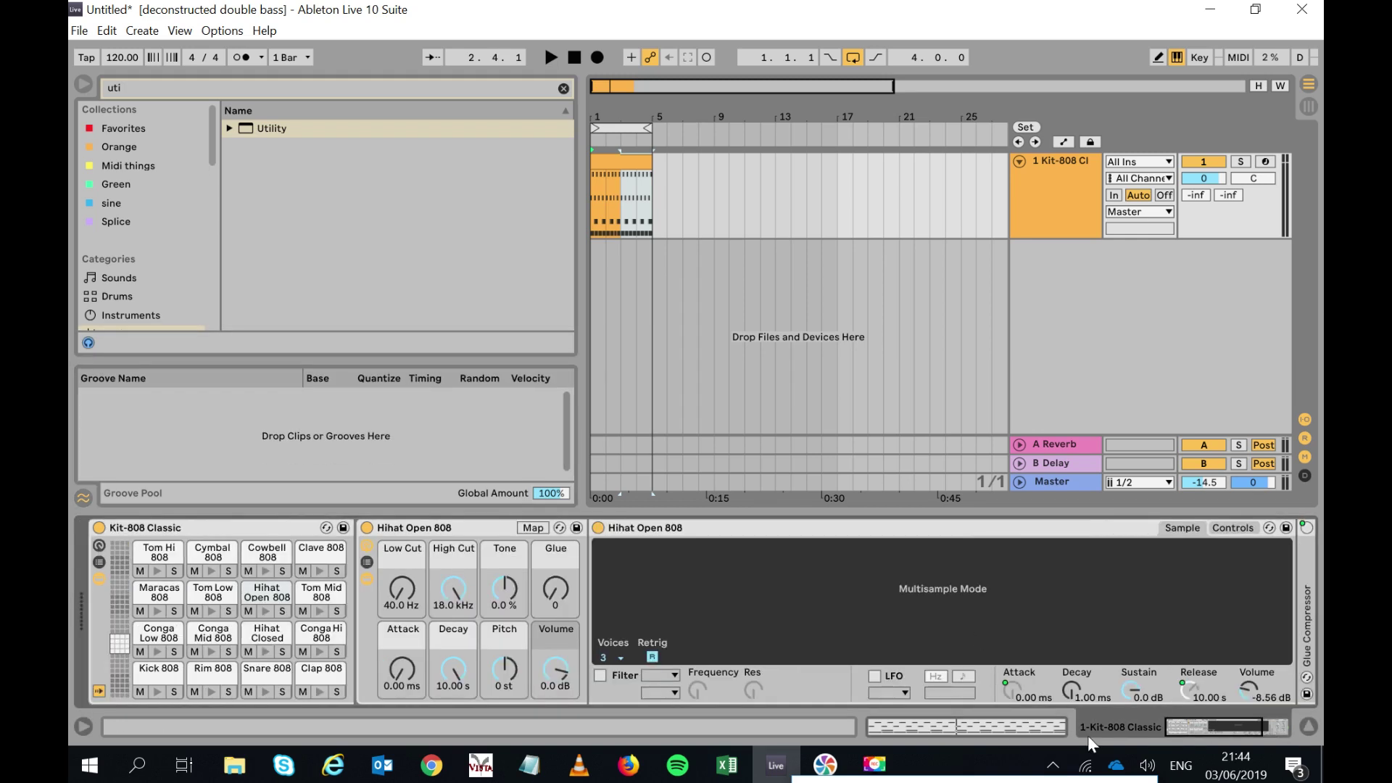
double_click(277, 523)
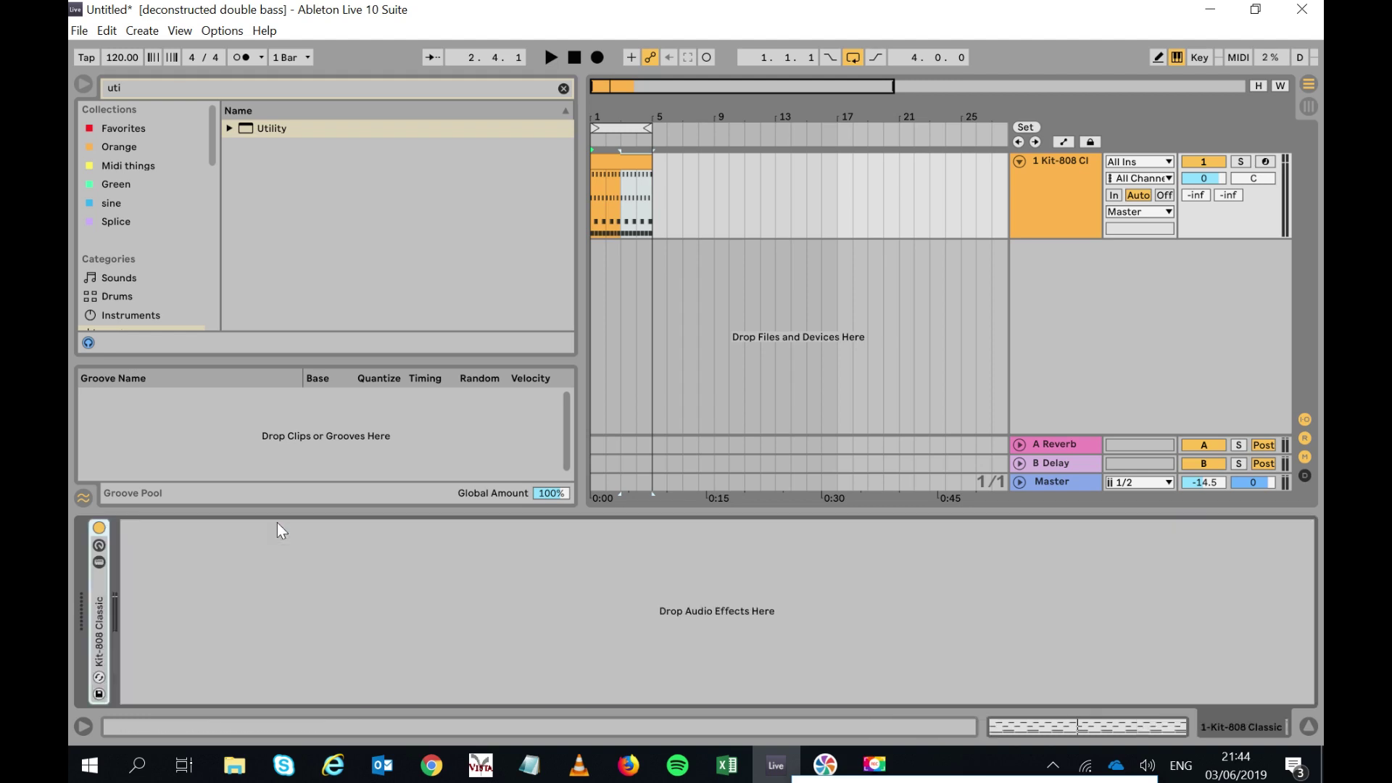
Unfold the Kit-808 Classic rack and search all browser results for "swing", giving the browser more height above the Groove Pool.
double_click(101, 632)
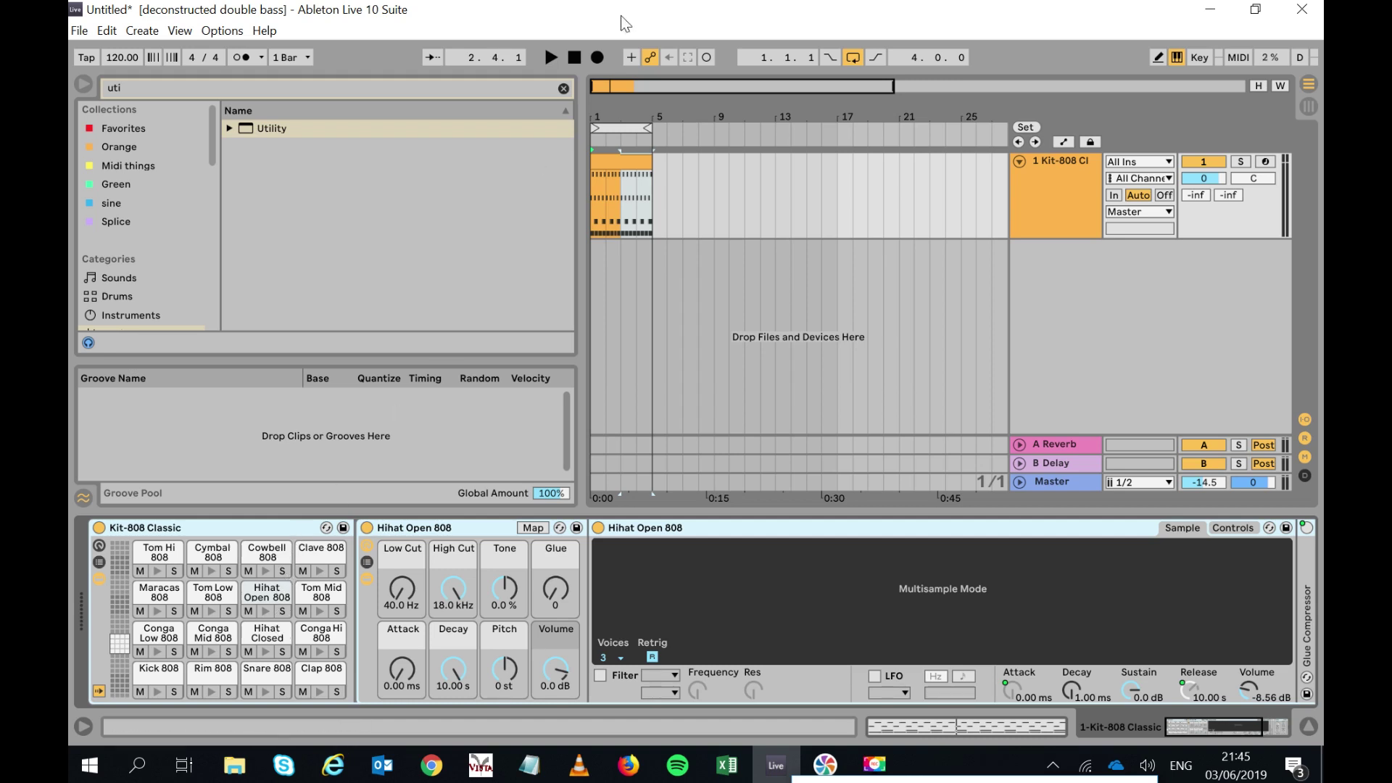
double_click(368, 88)
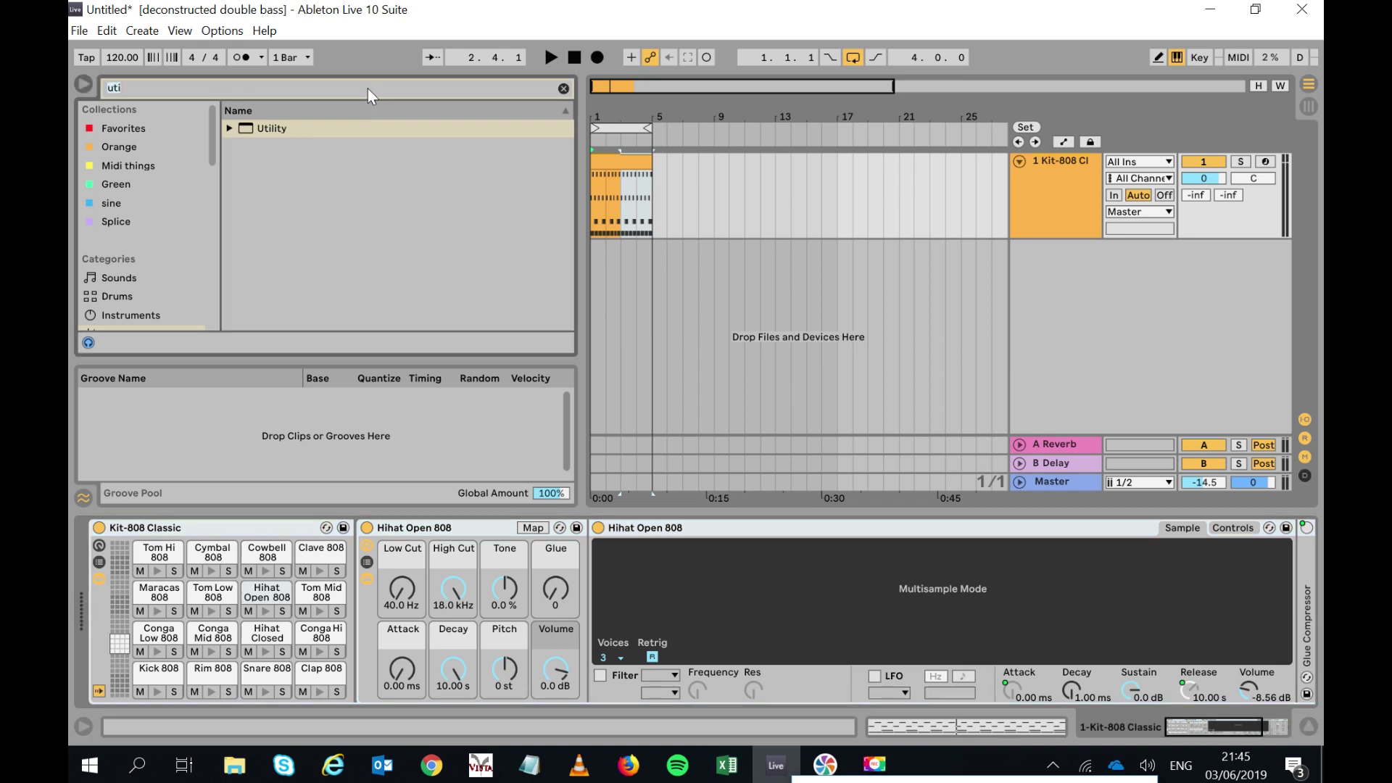
text(w)
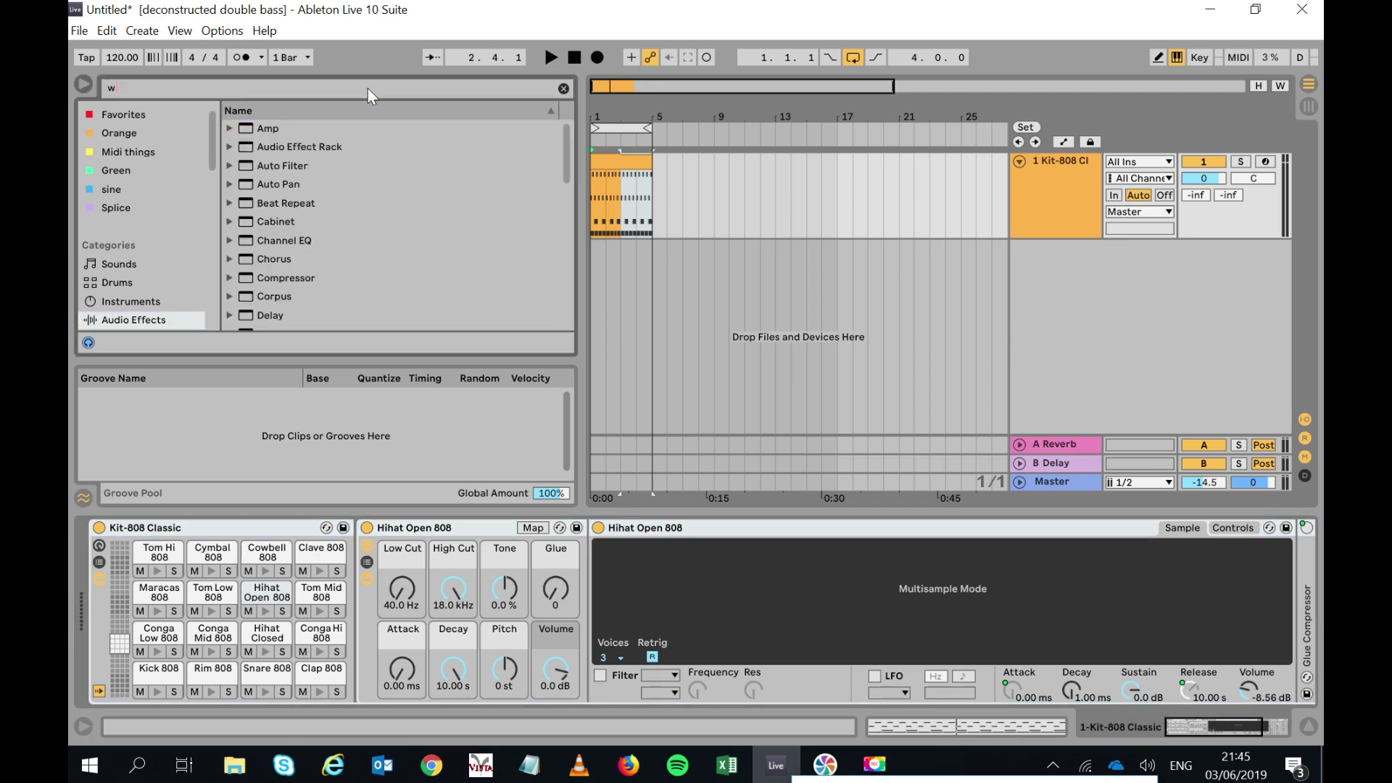
text(ing)
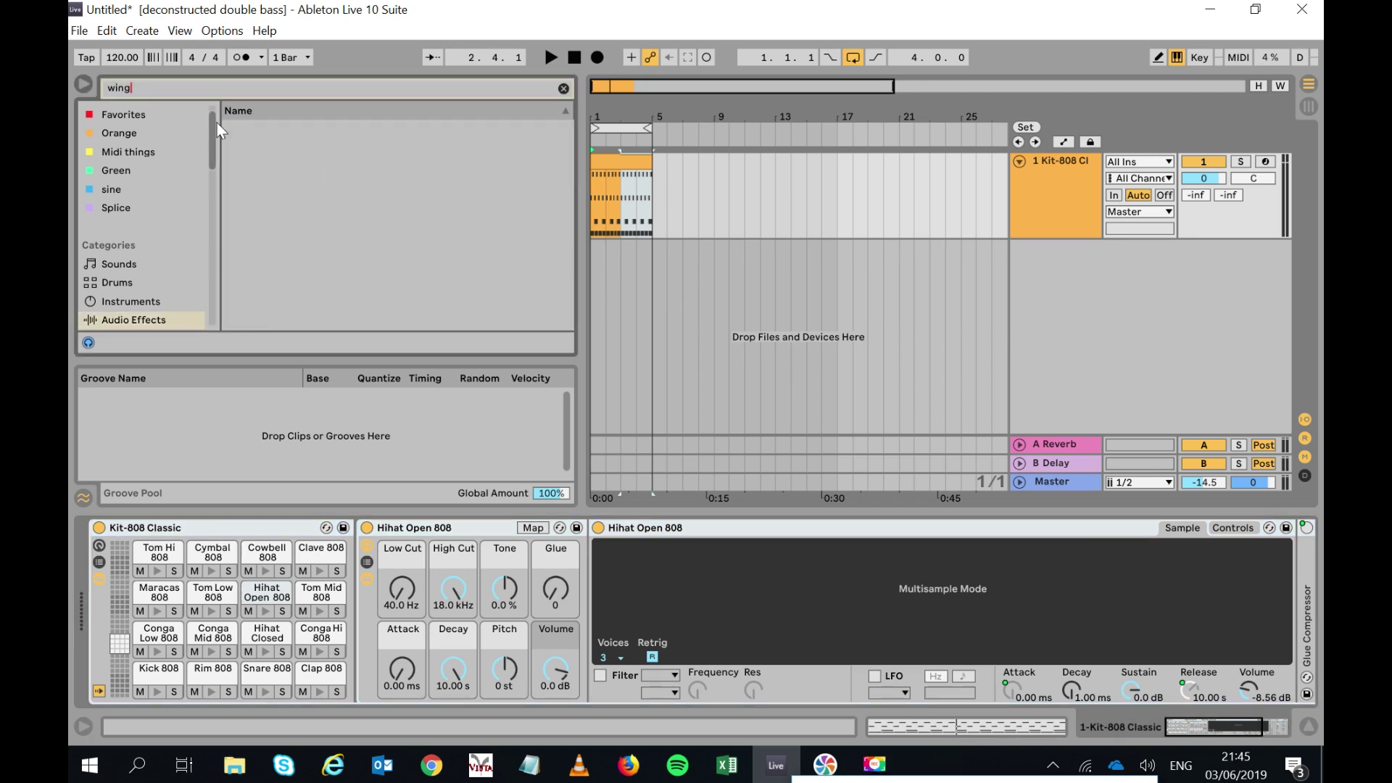
drag(197, 367, 189, 445)
drag(216, 190, 215, 228)
click(148, 345)
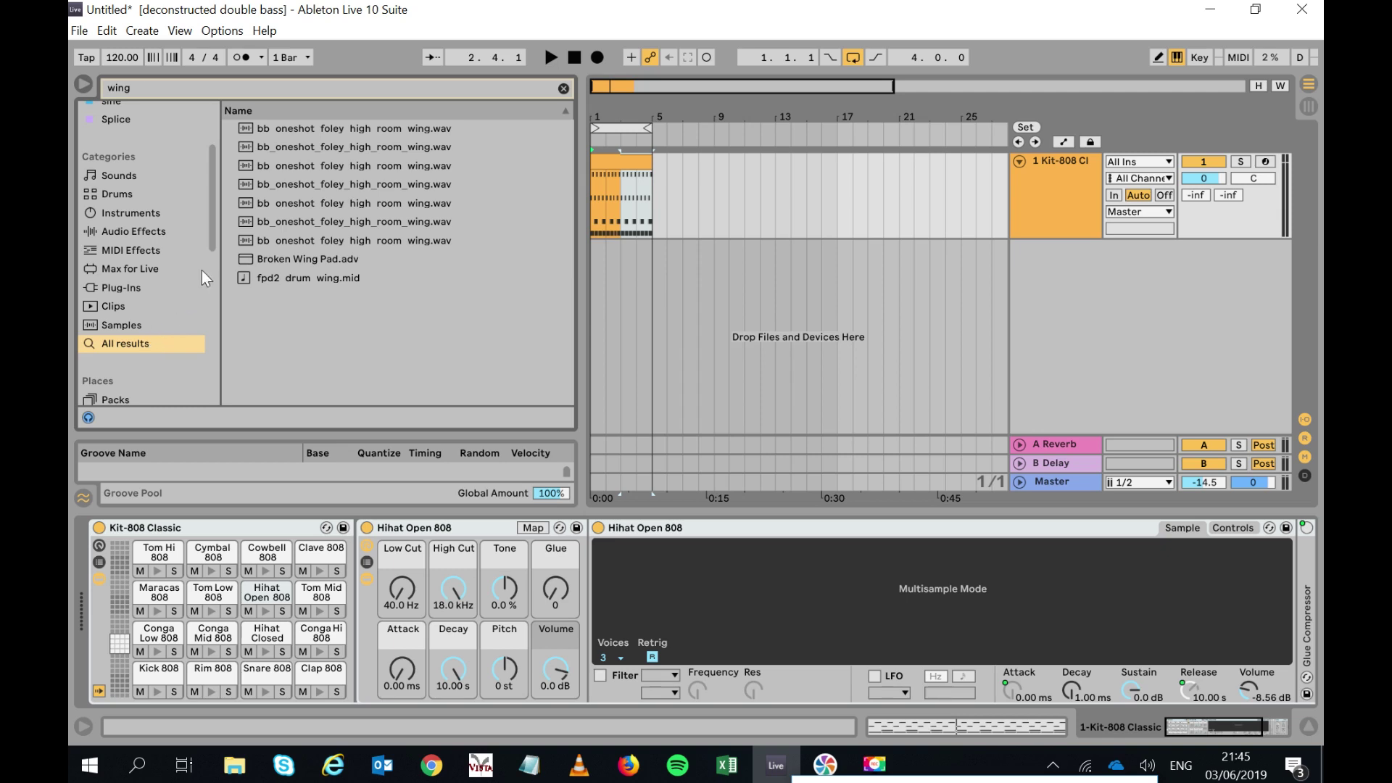
click(168, 88)
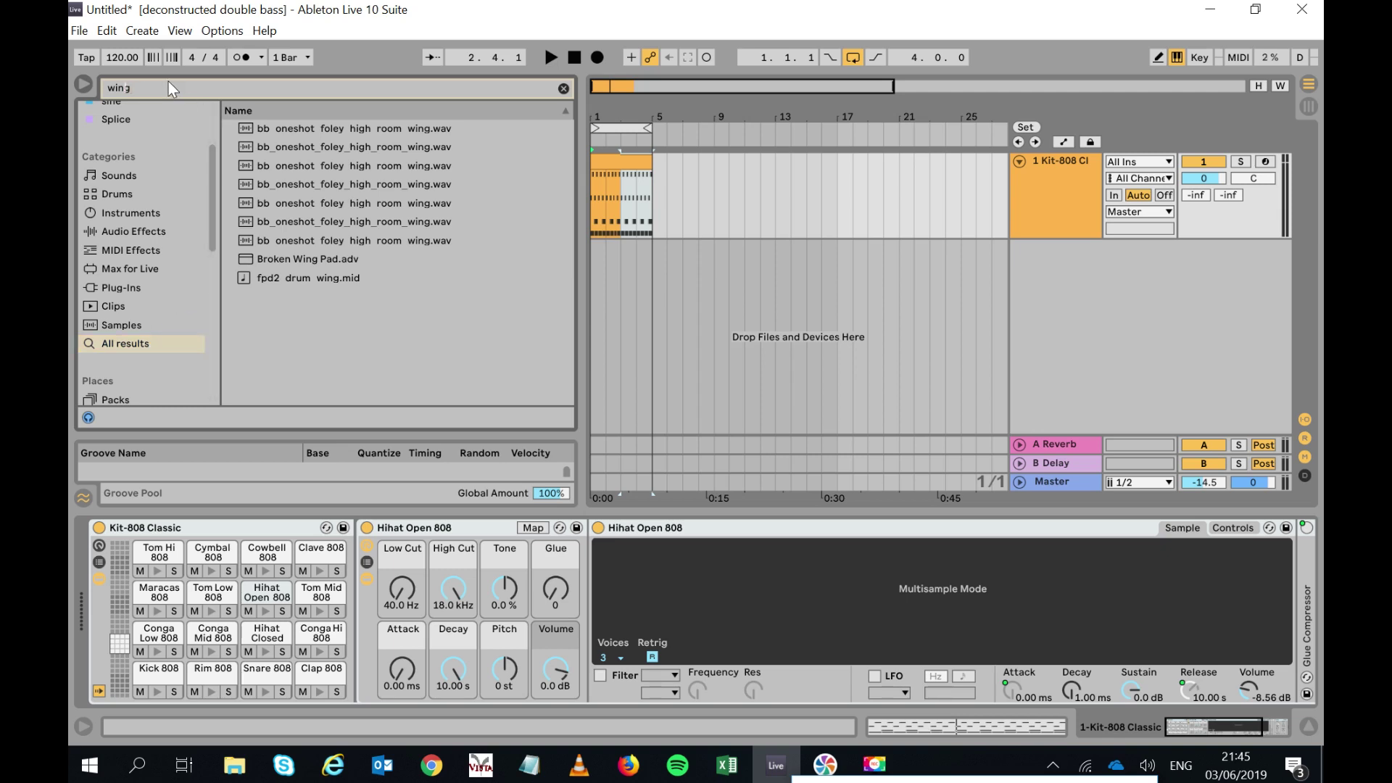
key(Home)
text(s)
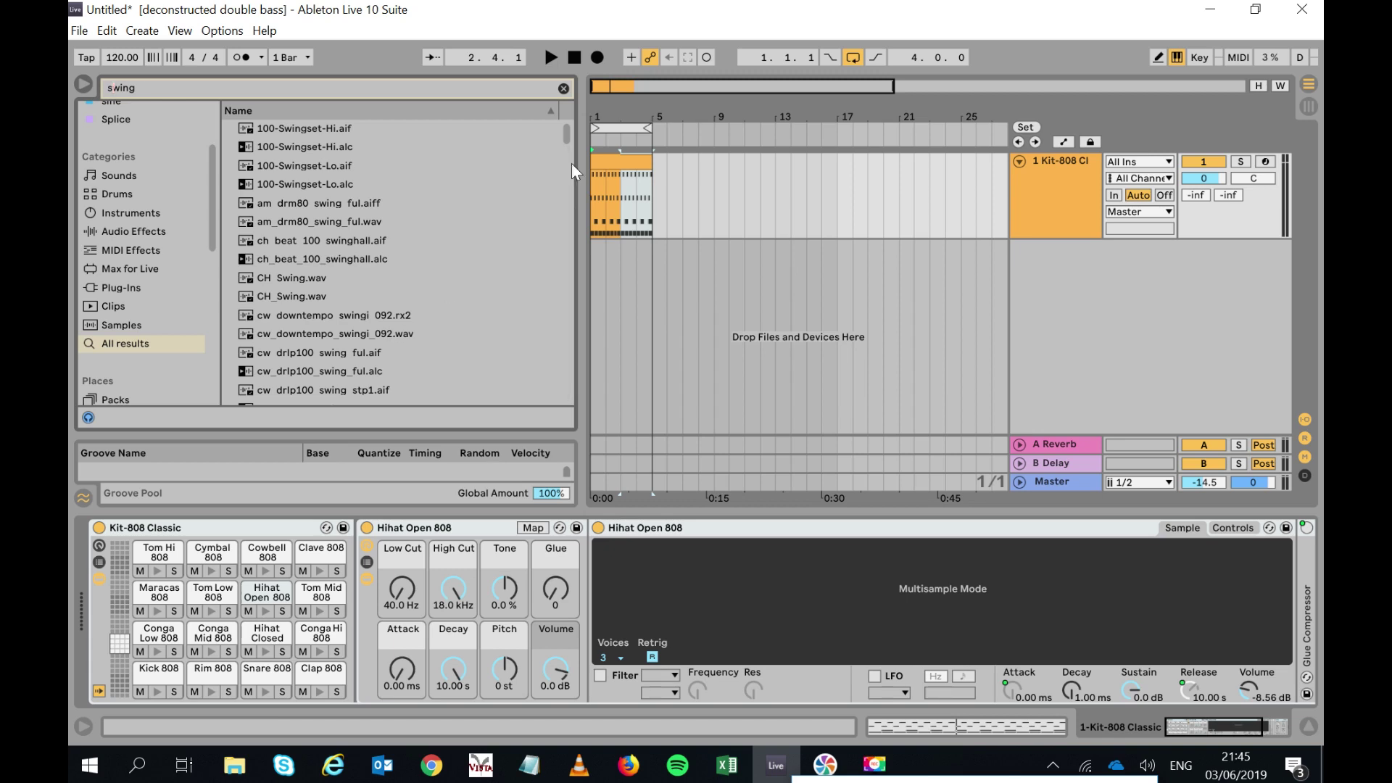
Audition the Logic 8 Swing 59 and Logic 8 Swing 62 grooves on the 808 drum clip during looped playback.
drag(568, 141, 568, 169)
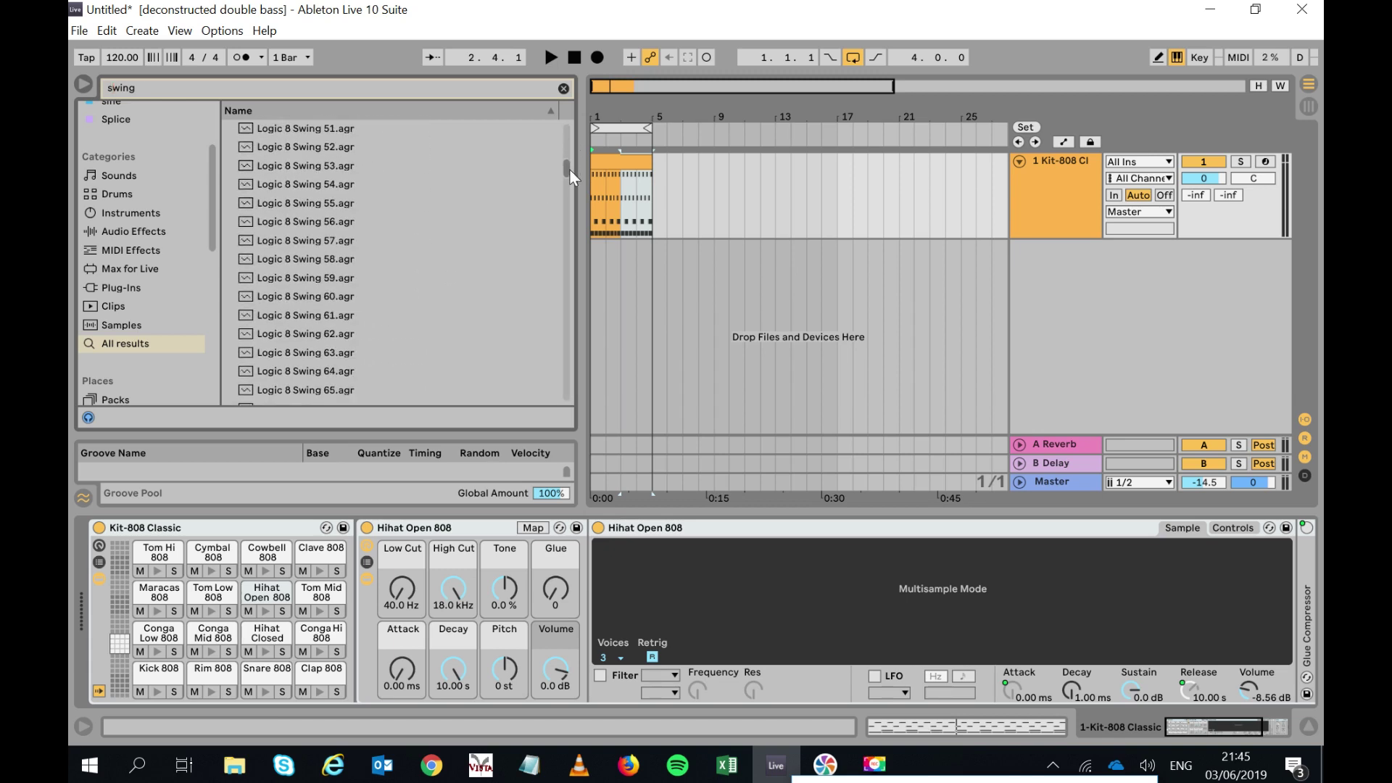
click(343, 257)
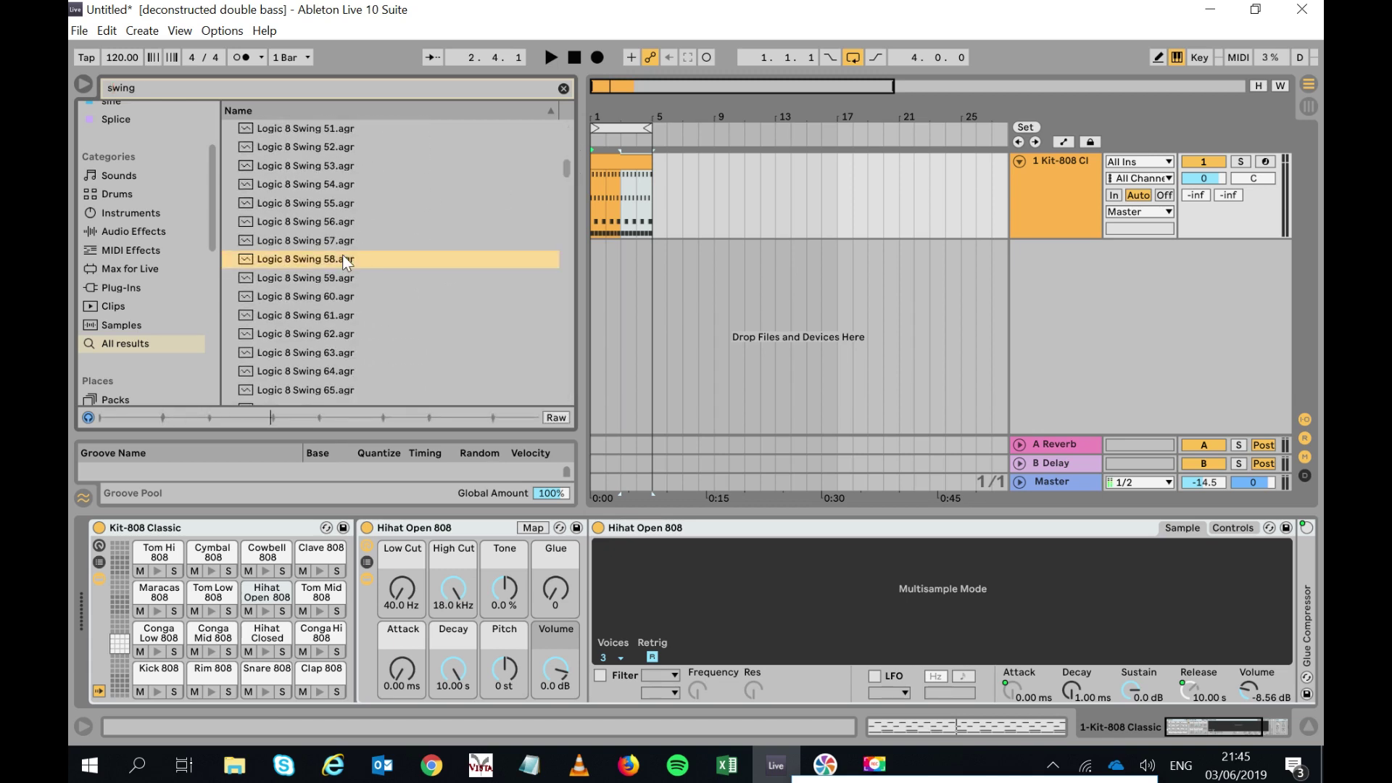
key(Down)
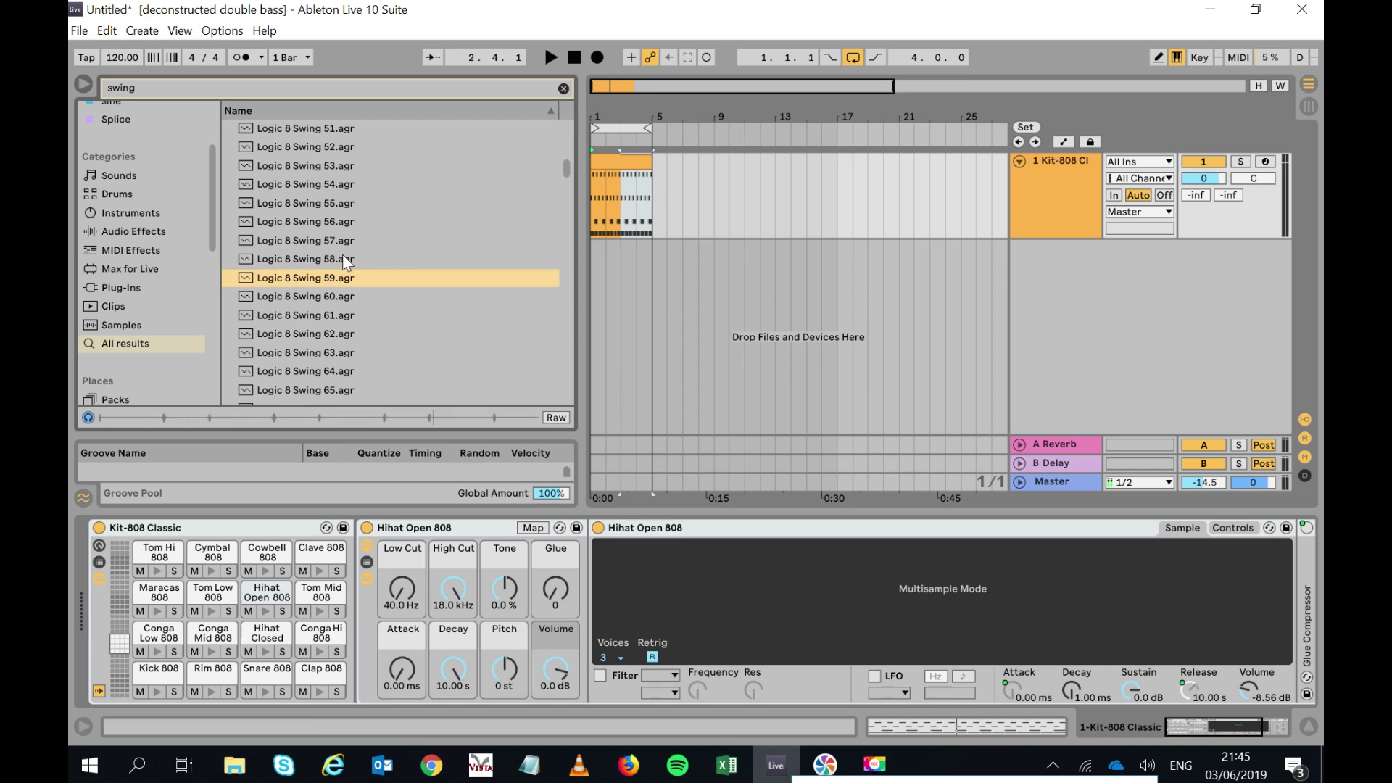
drag(664, 148, 632, 193)
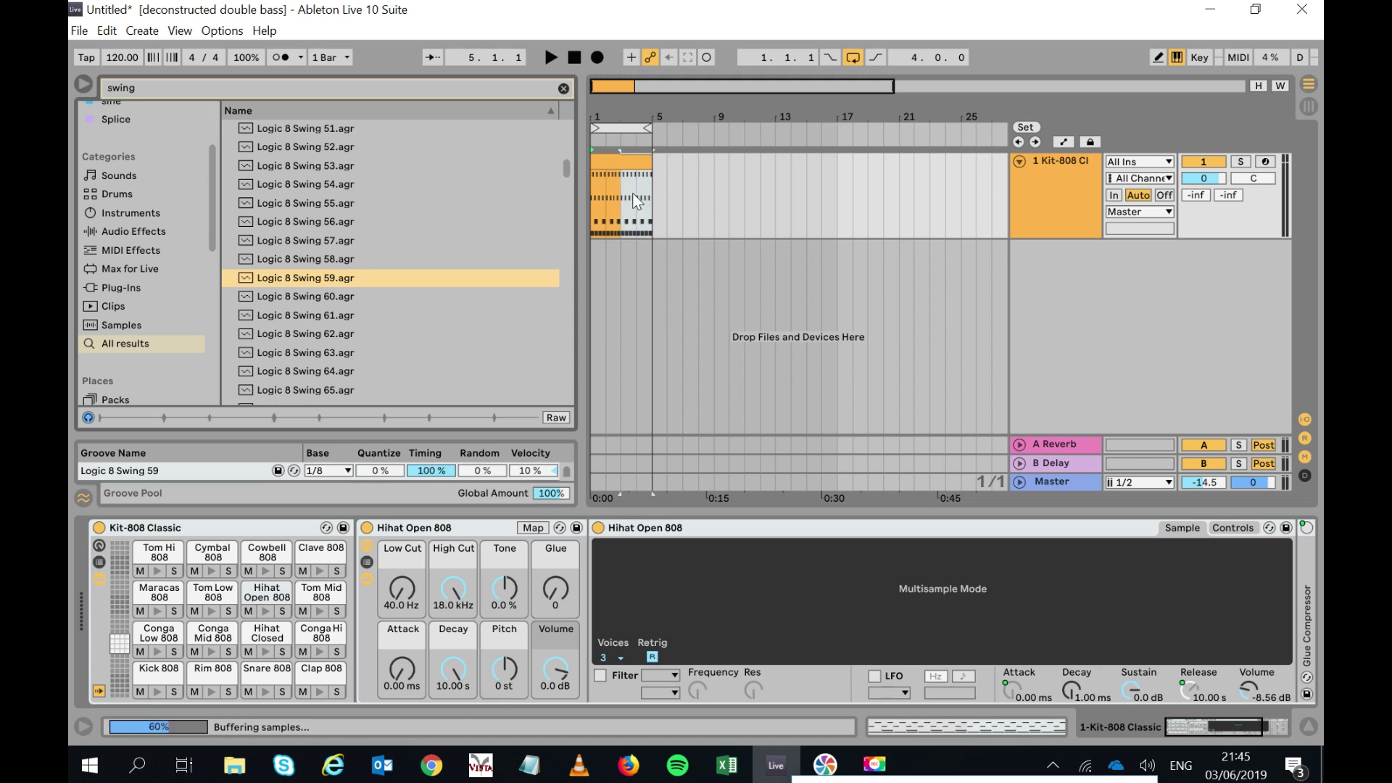
key(space)
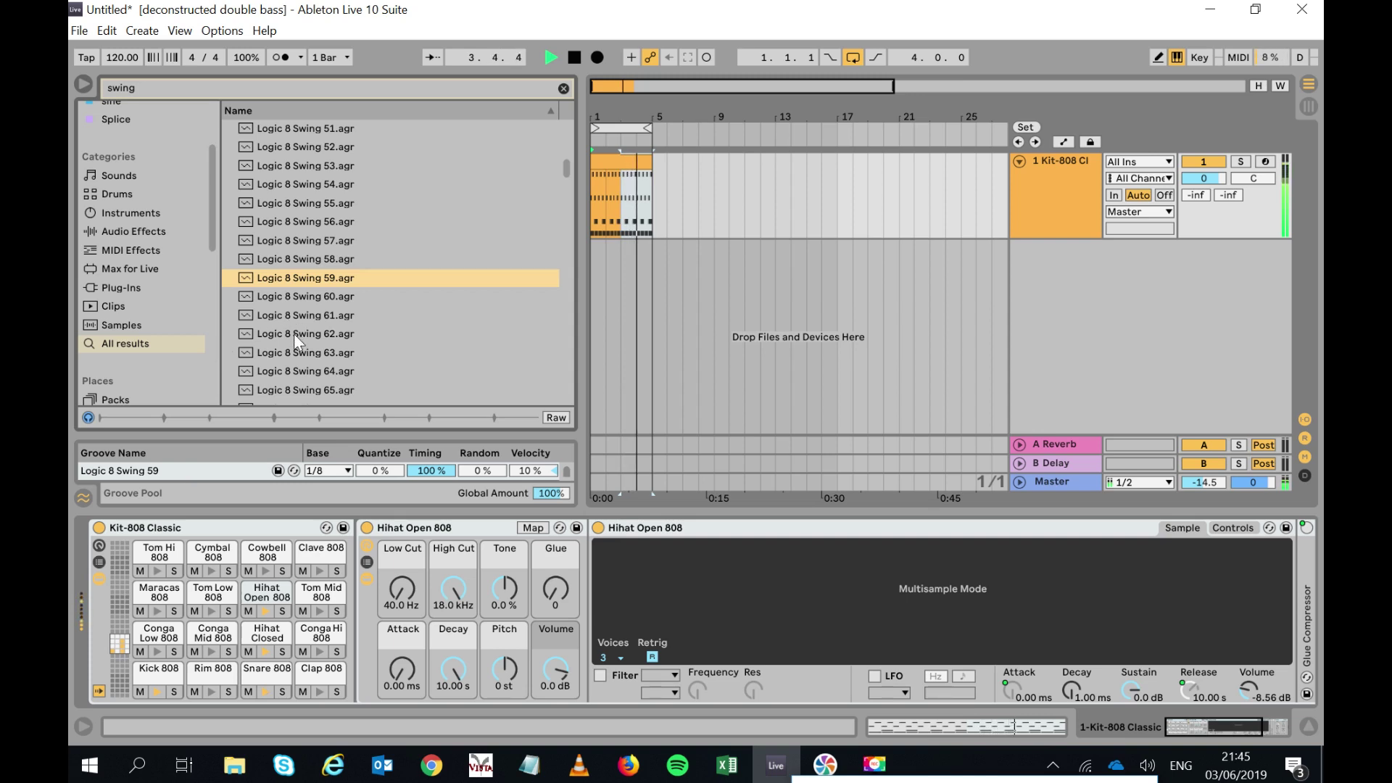
drag(293, 333, 615, 198)
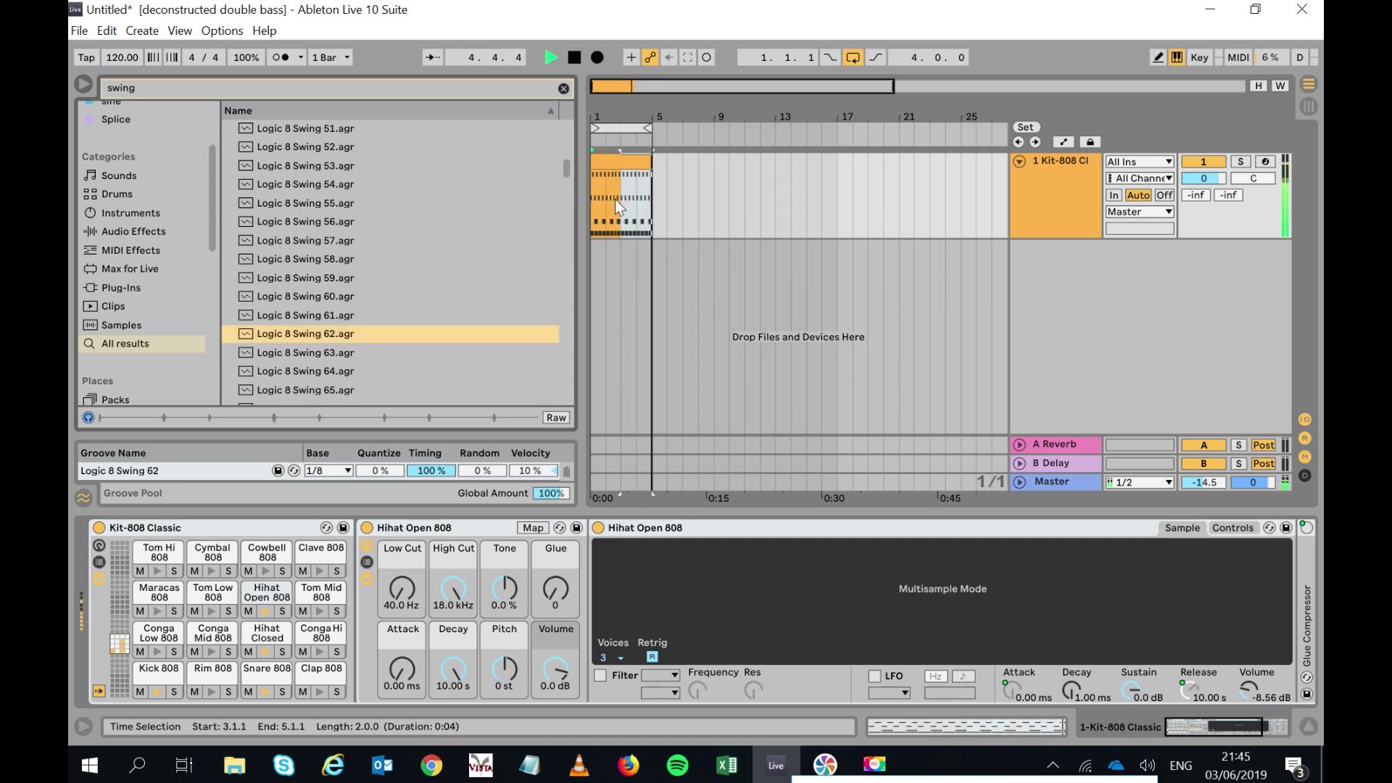
Try the MPC 8 Swing-55, MPC 8 Swing-58, MPC 16 Swing-57 and SP1200 8 Swing-63 grooves on the playing drum clip.
drag(392, 372, 564, 258)
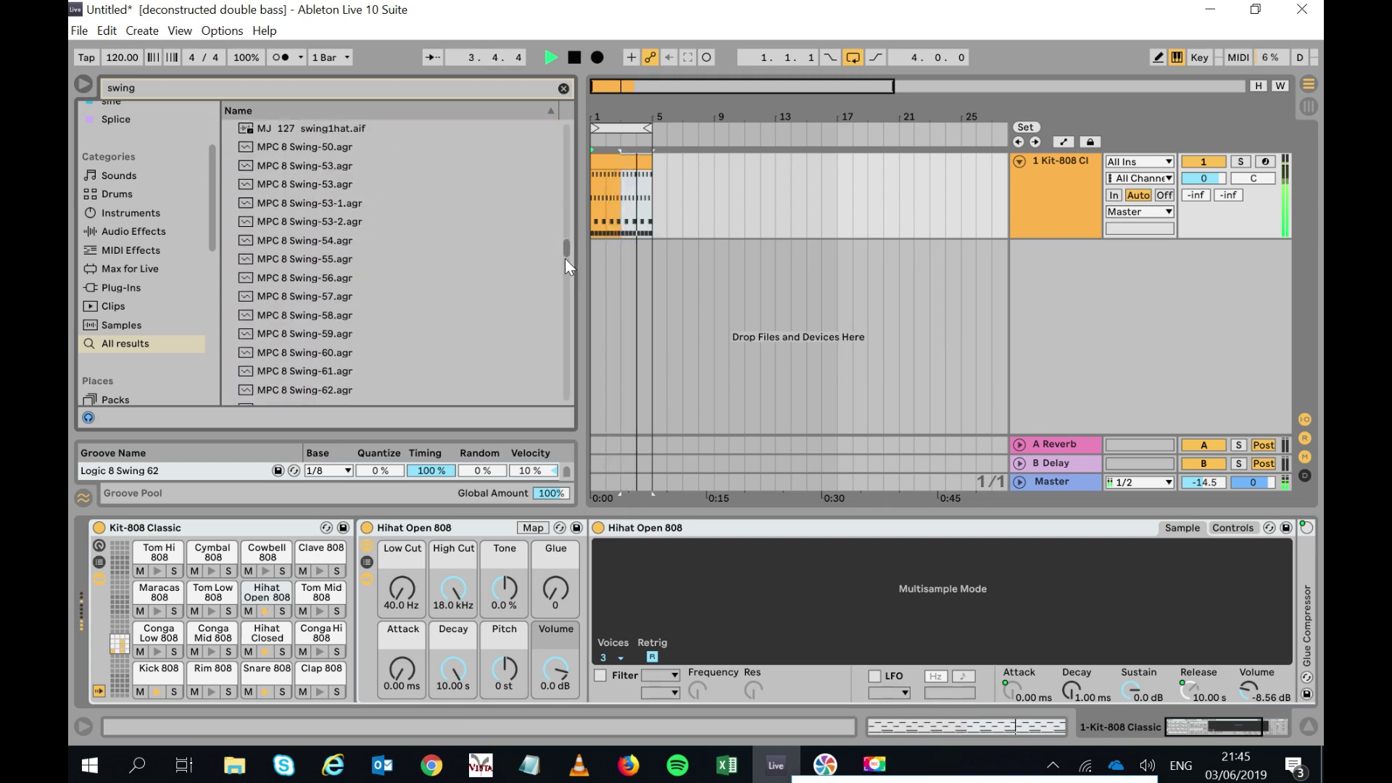
drag(344, 257, 619, 189)
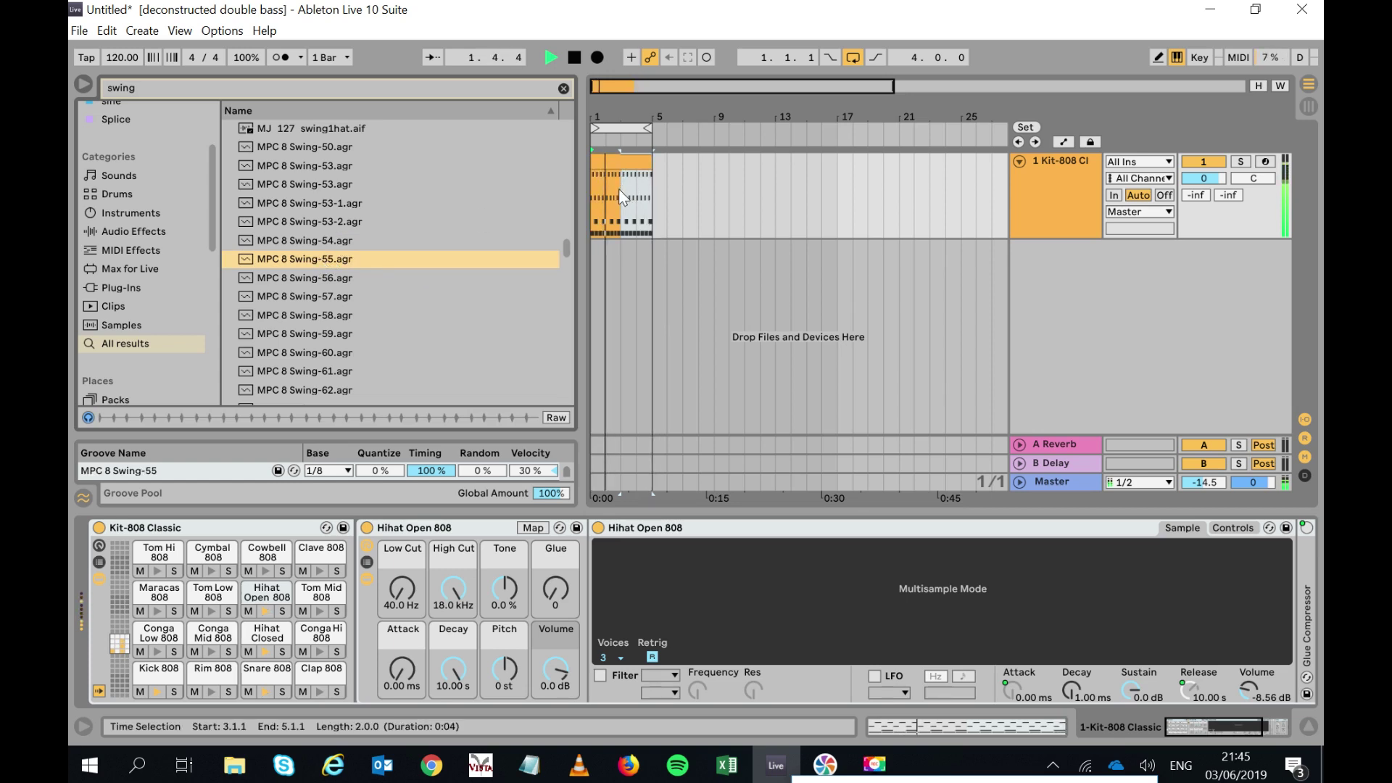
drag(326, 311, 611, 198)
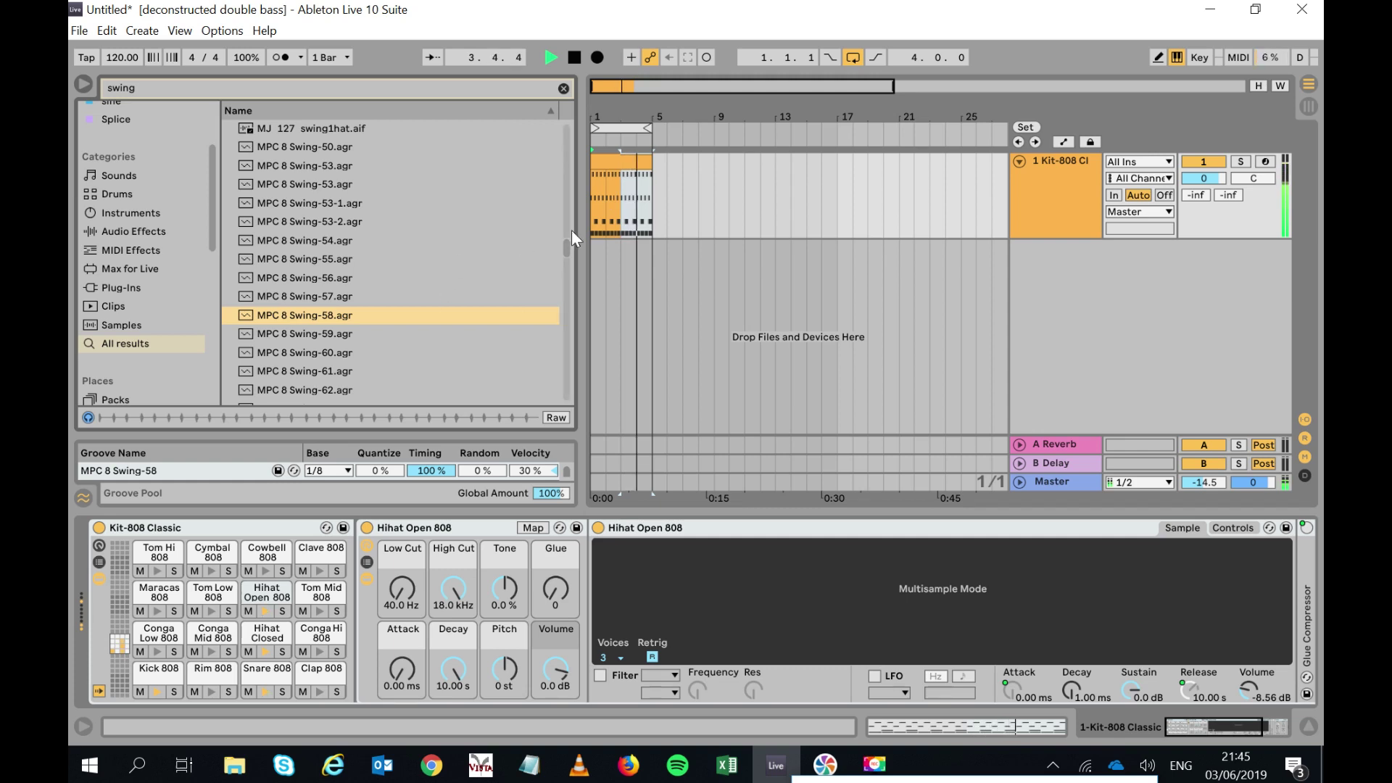
drag(564, 249, 568, 281)
drag(340, 319, 607, 198)
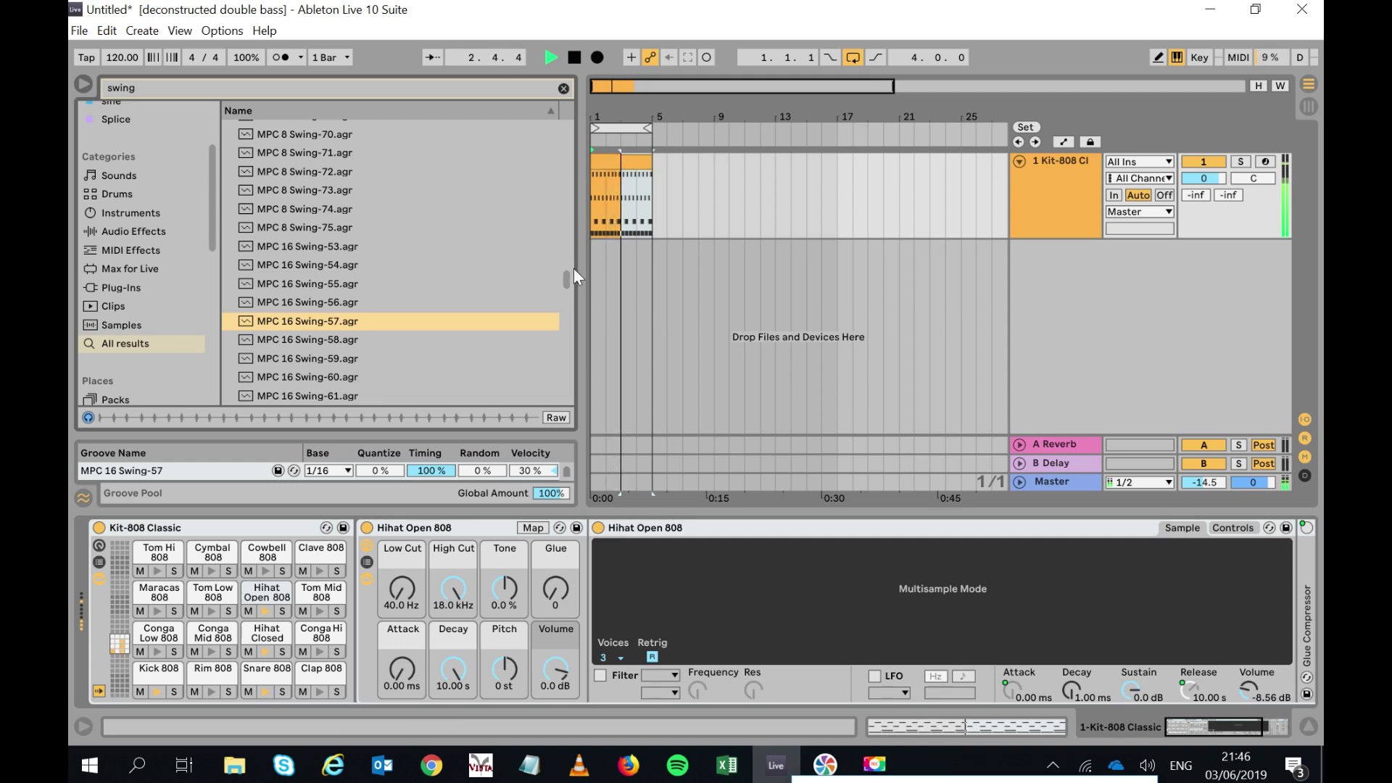
drag(566, 276, 567, 337)
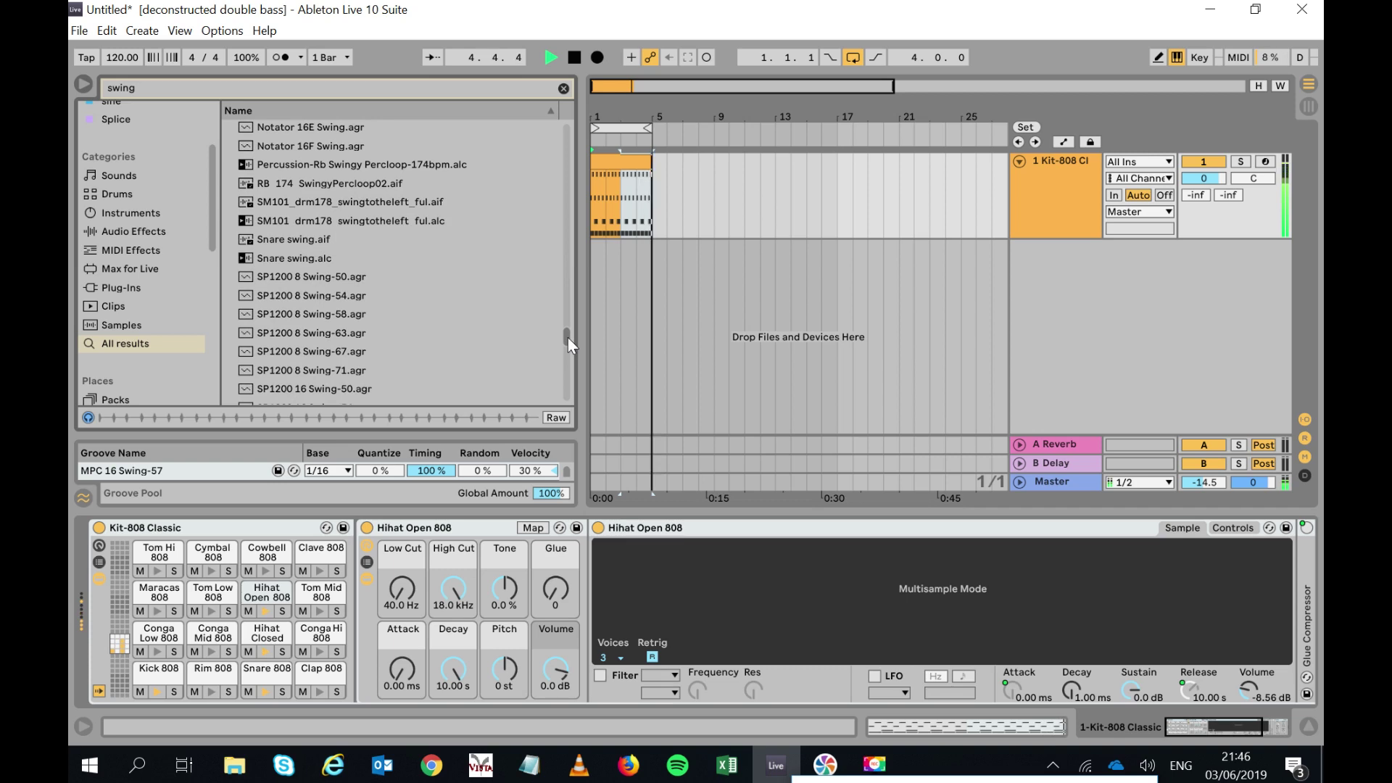
drag(306, 335, 616, 203)
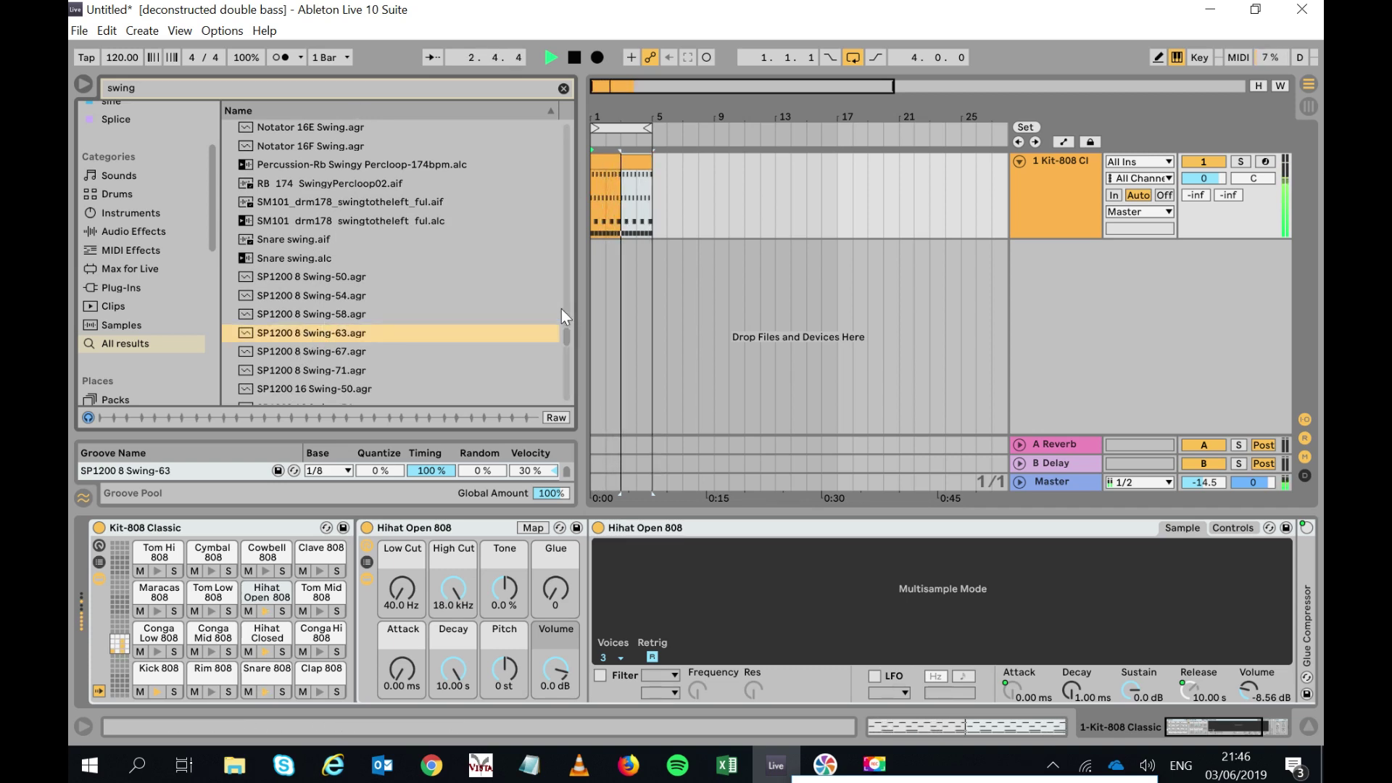
Apply the SP1200 16 Swing-67 groove to the 808 drum clip and stop playback.
drag(566, 333, 565, 345)
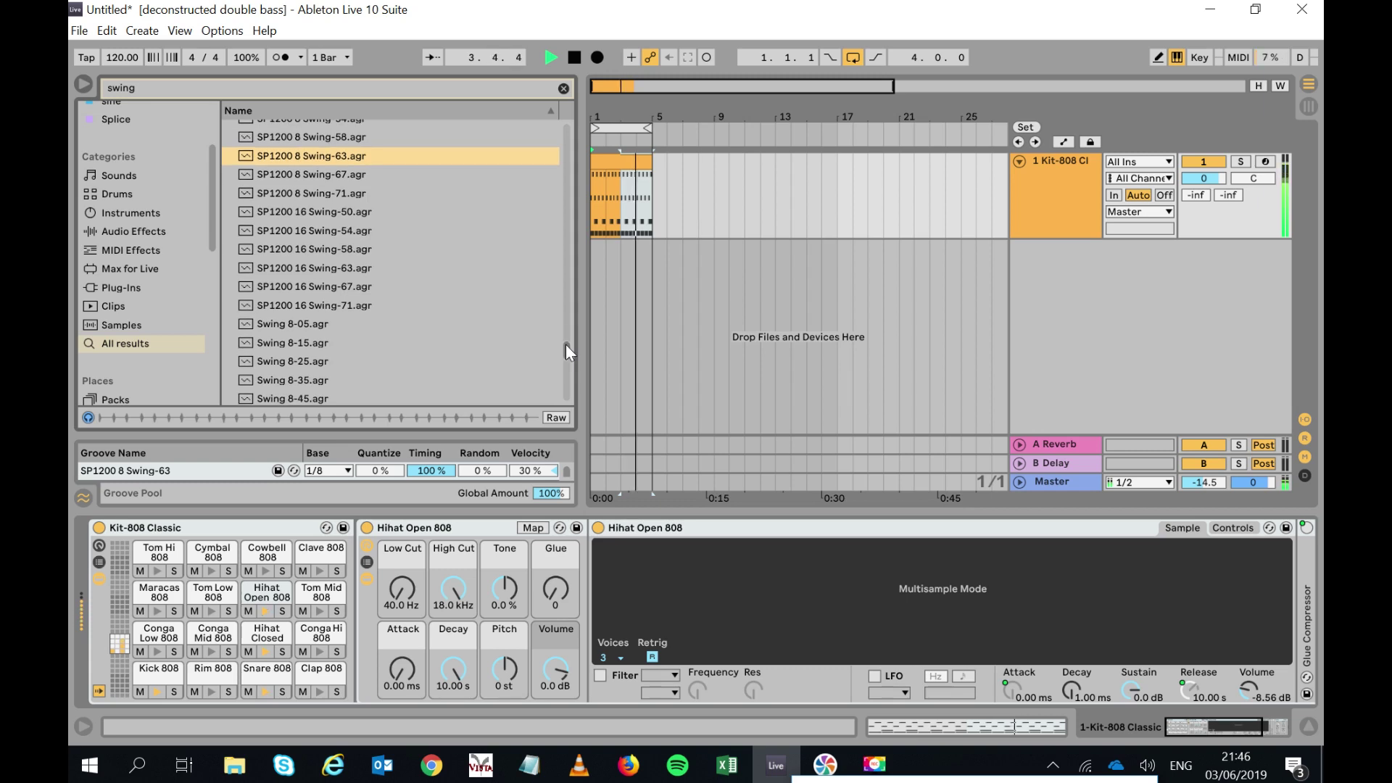
drag(350, 288, 619, 201)
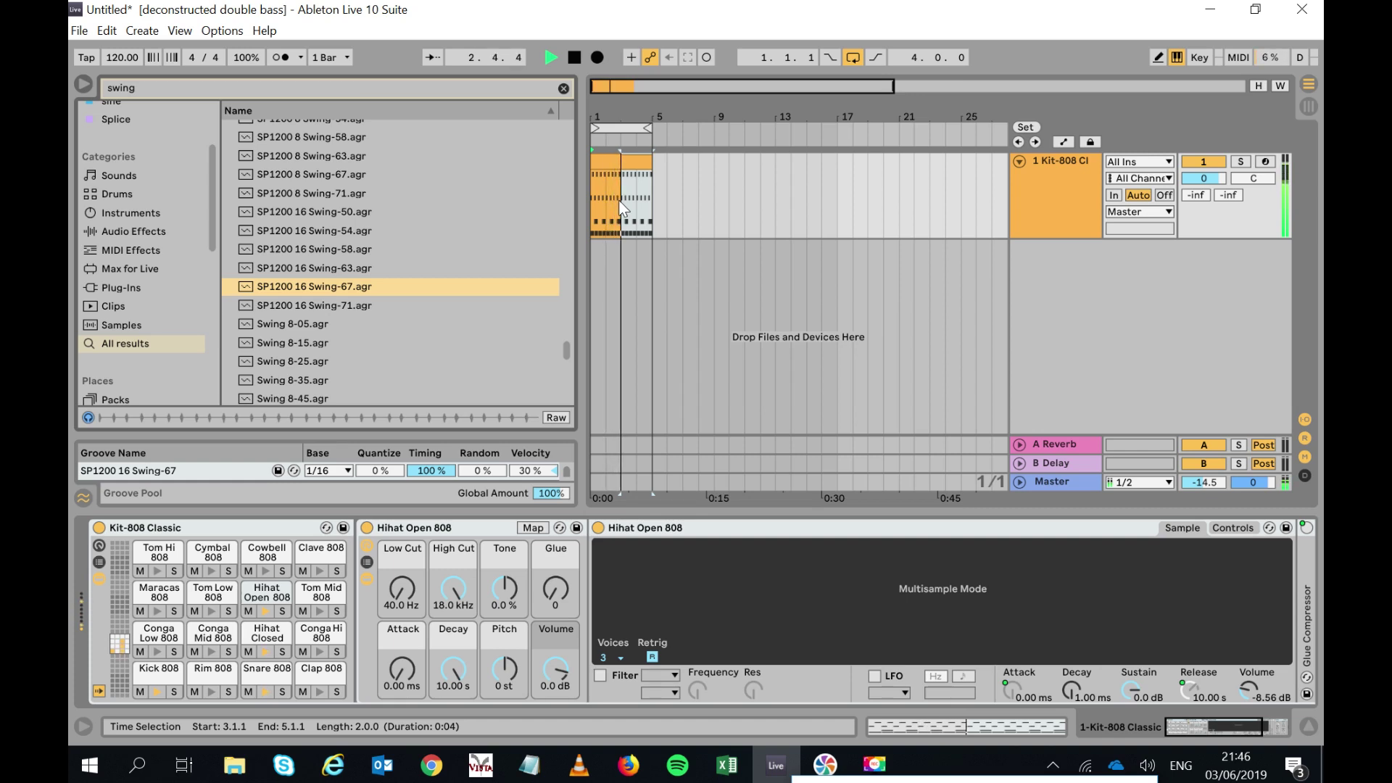
key(space)
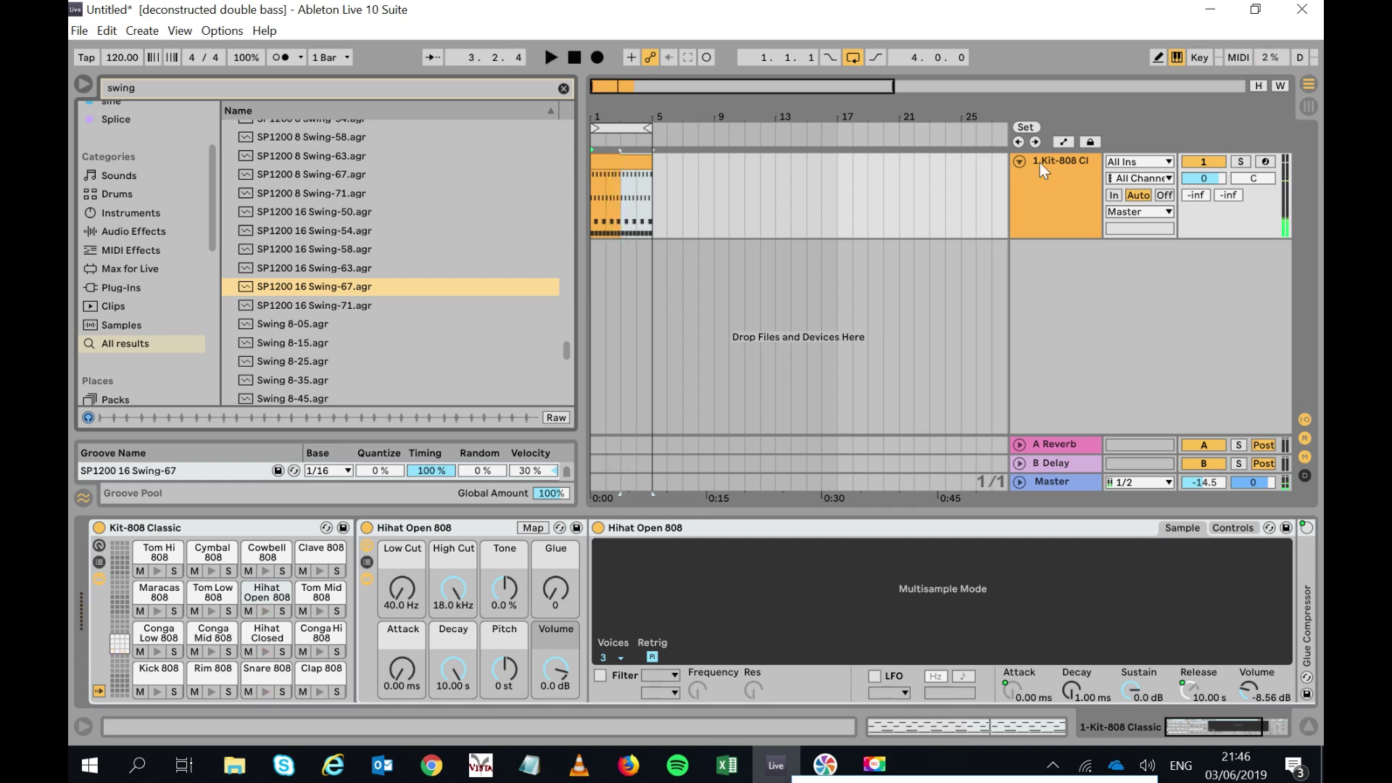
Hide the Groove Pool and play back the grooved beat briefly.
click(1212, 723)
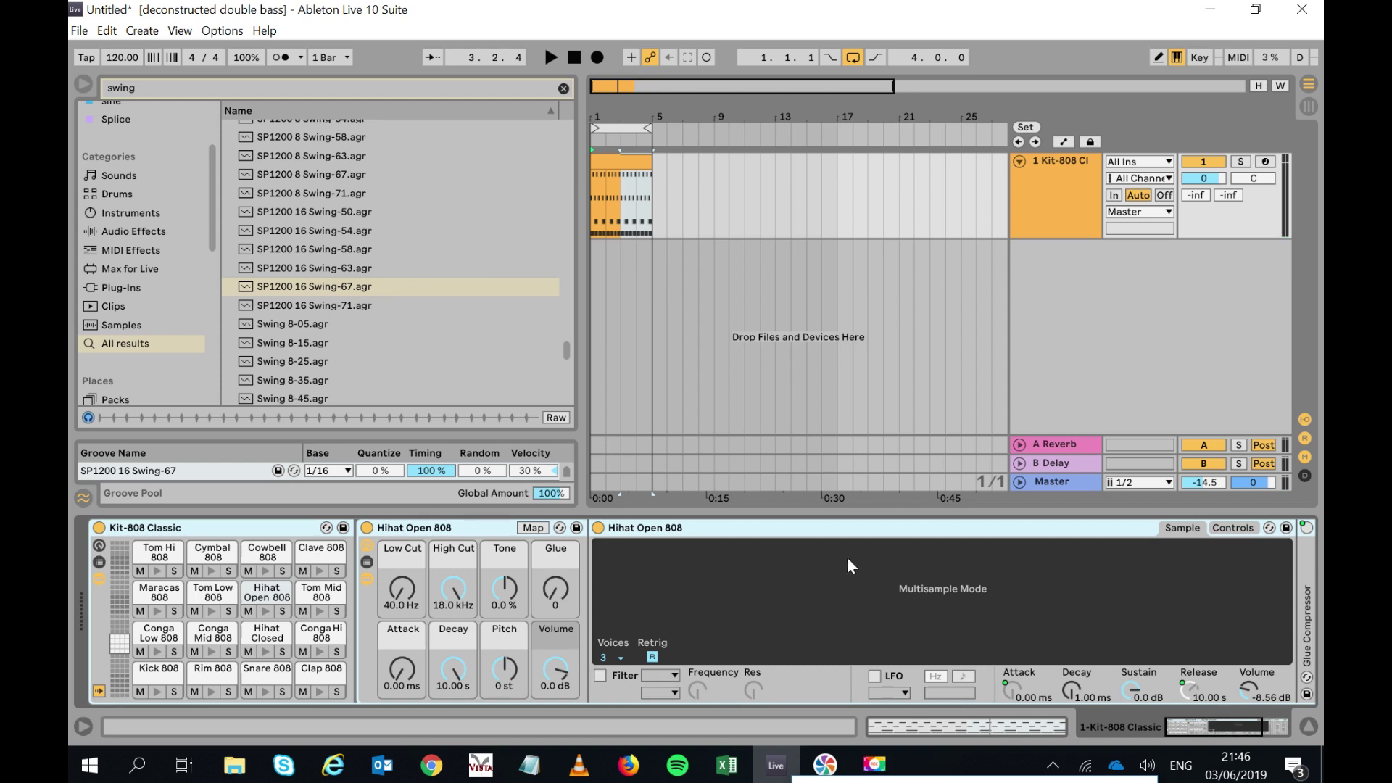
click(84, 498)
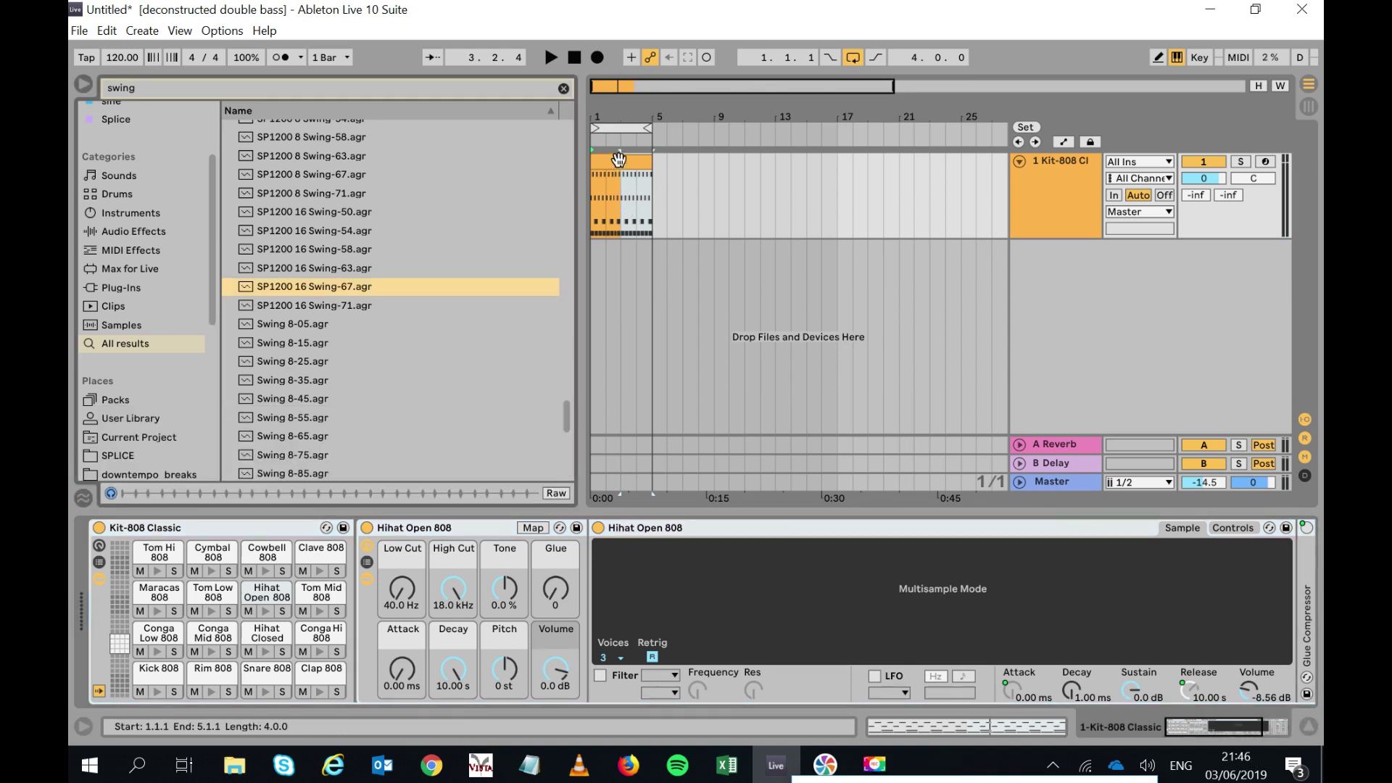
click(1206, 724)
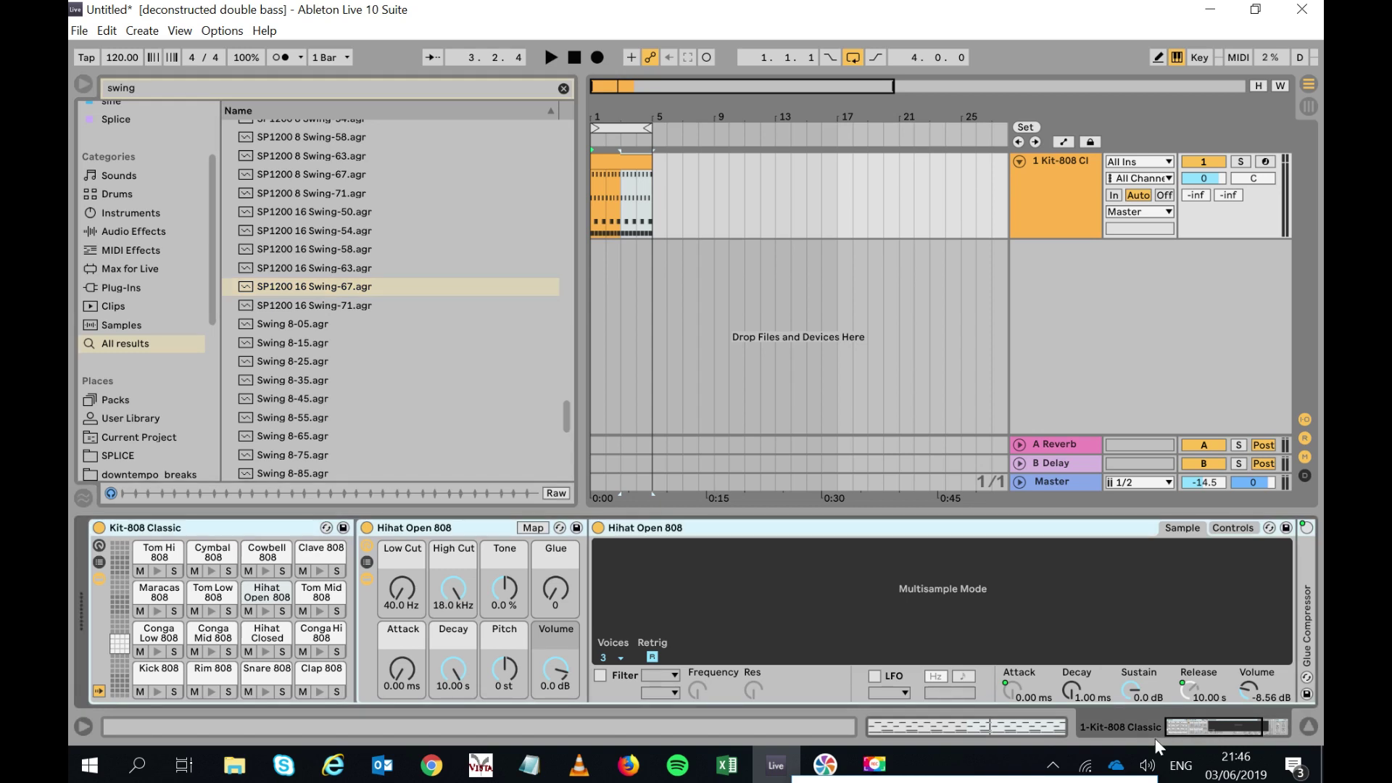
key(space)
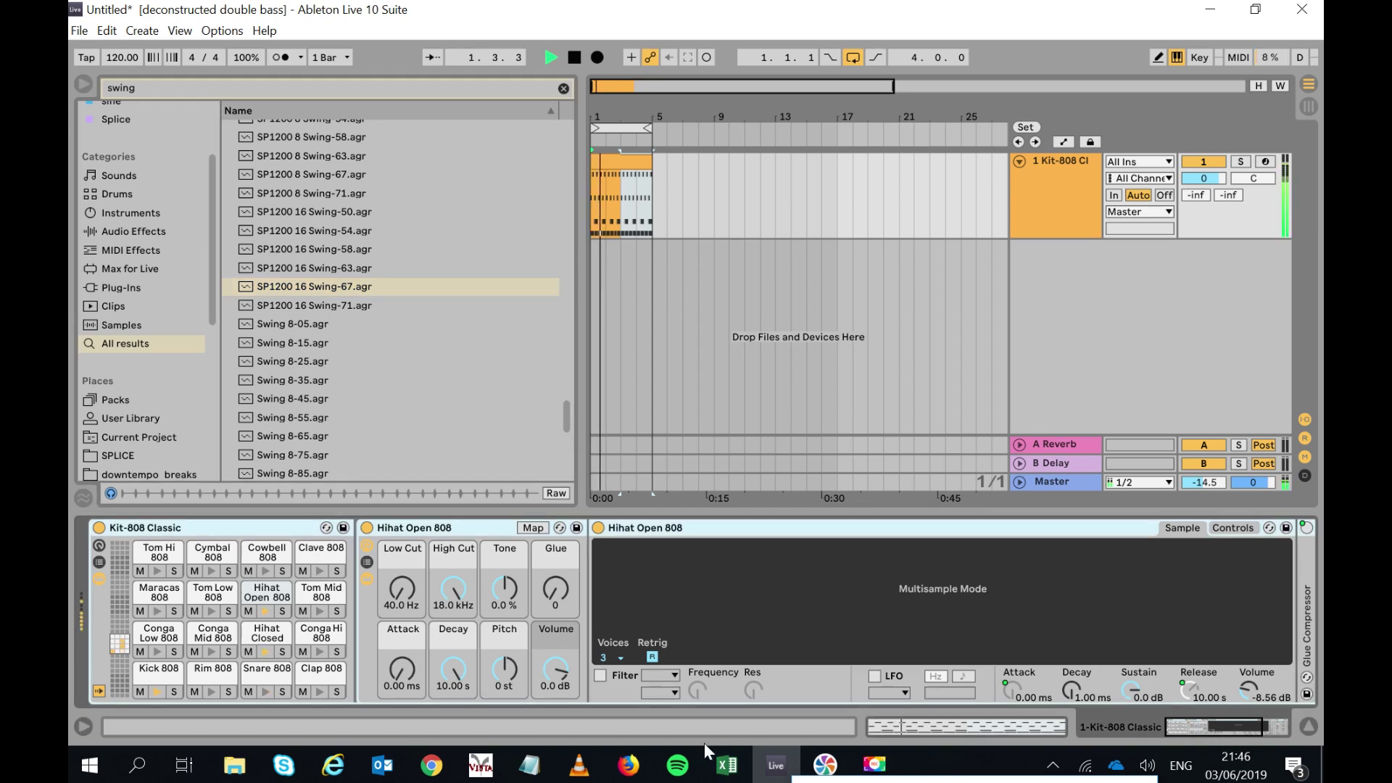
key(space)
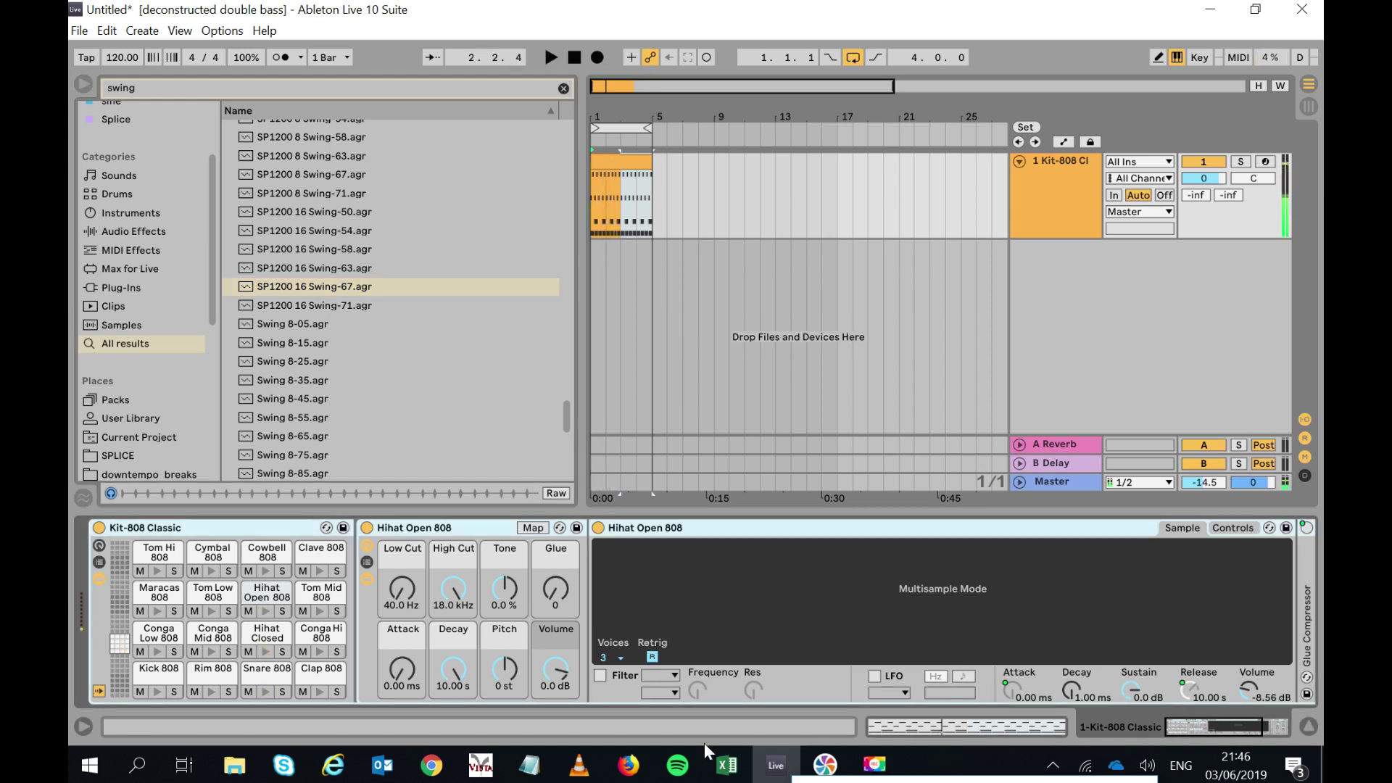
Search the plug-ins for "verb" and add ValhallaVintageVerb_x64 from the VST folder to the Snare 808 pad.
click(168, 93)
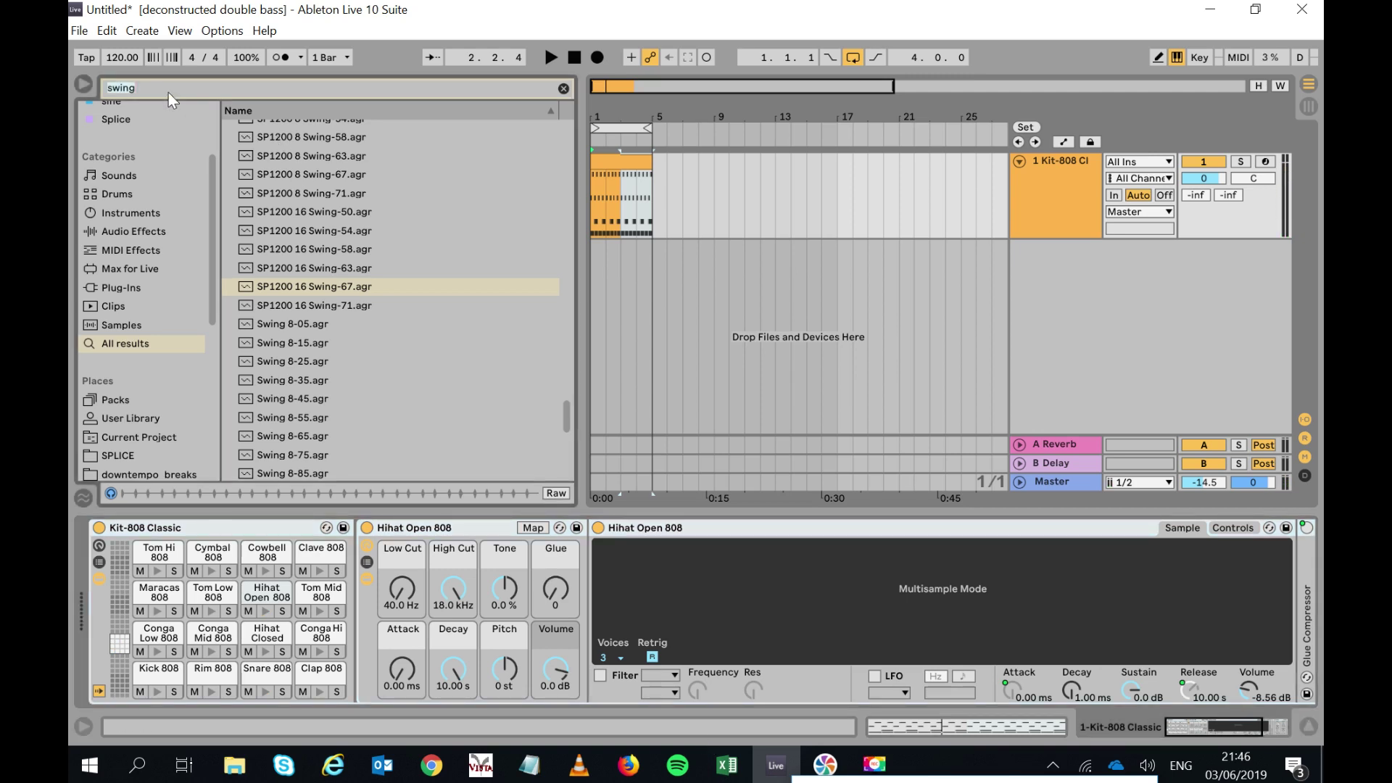
text(v)
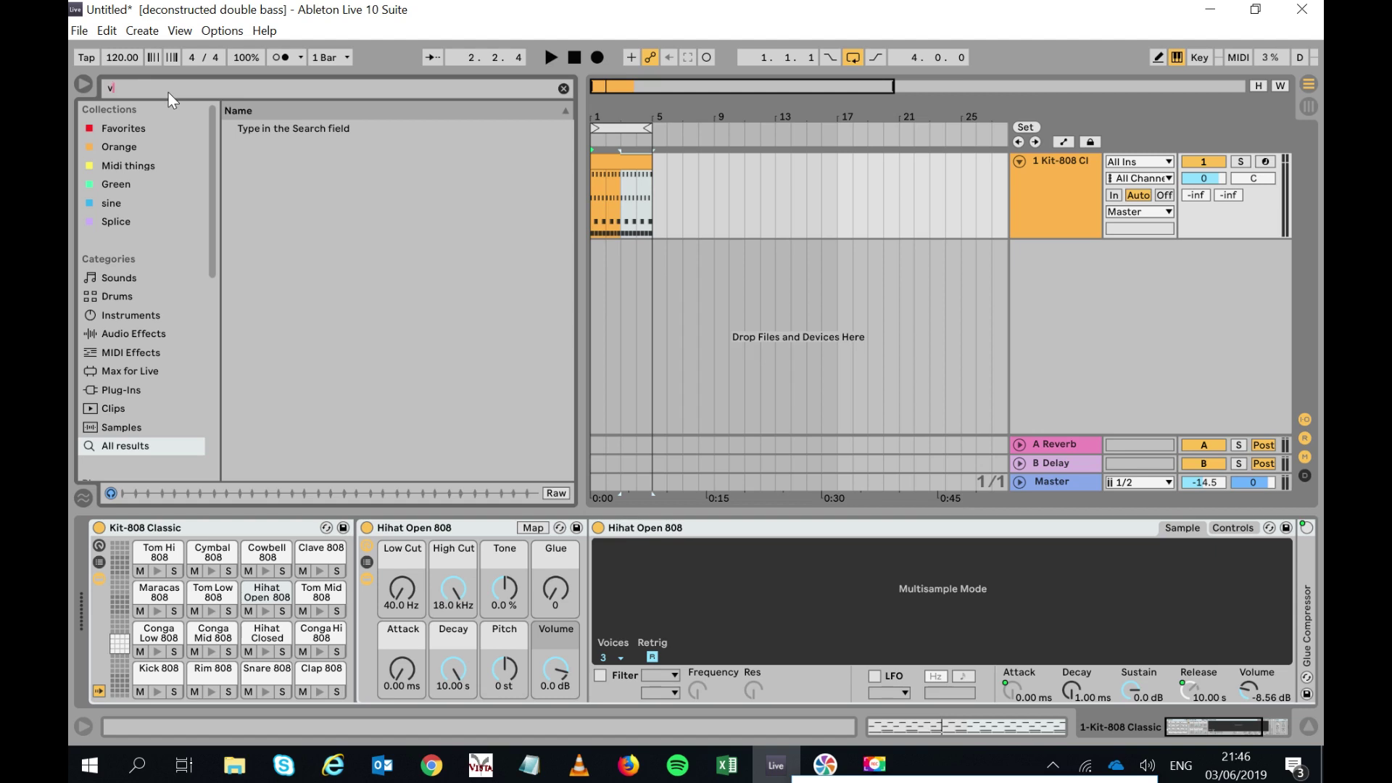
text(er)
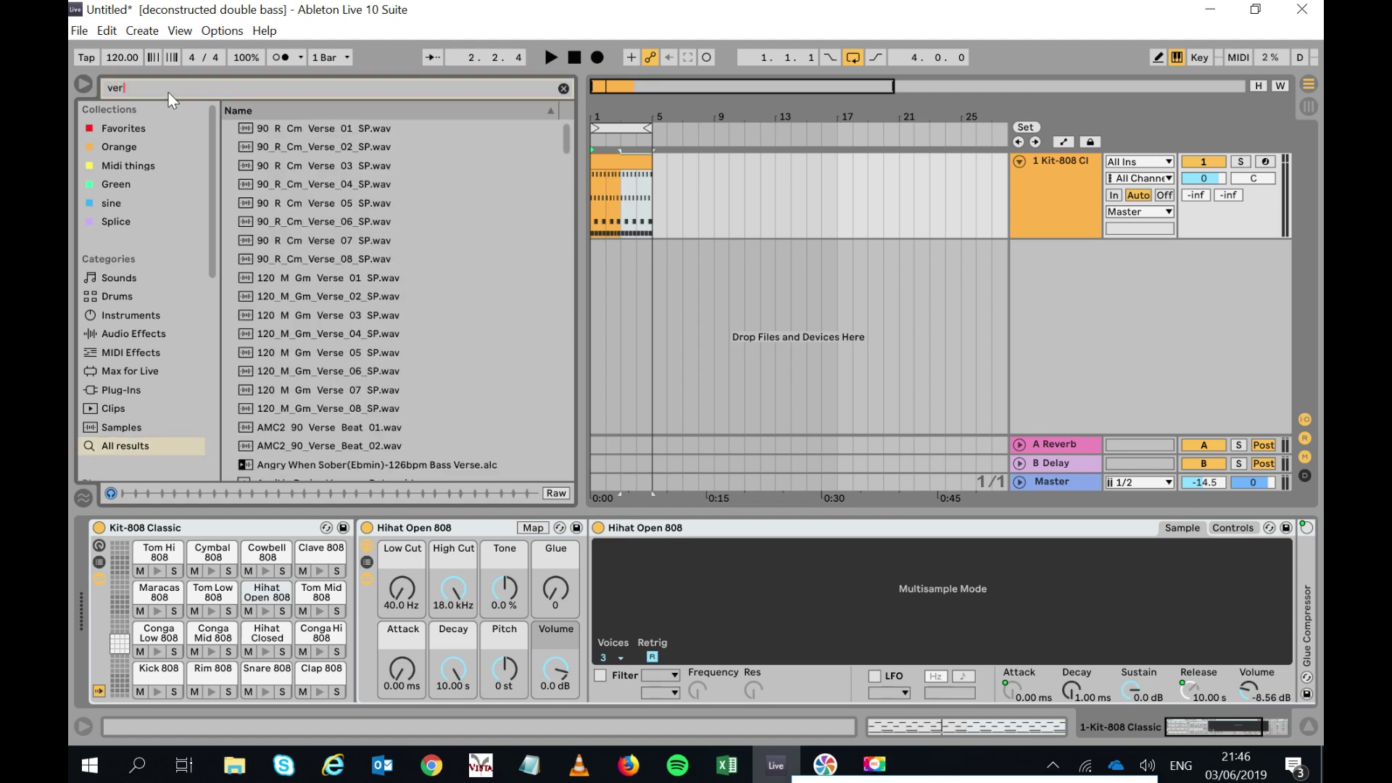
text(b)
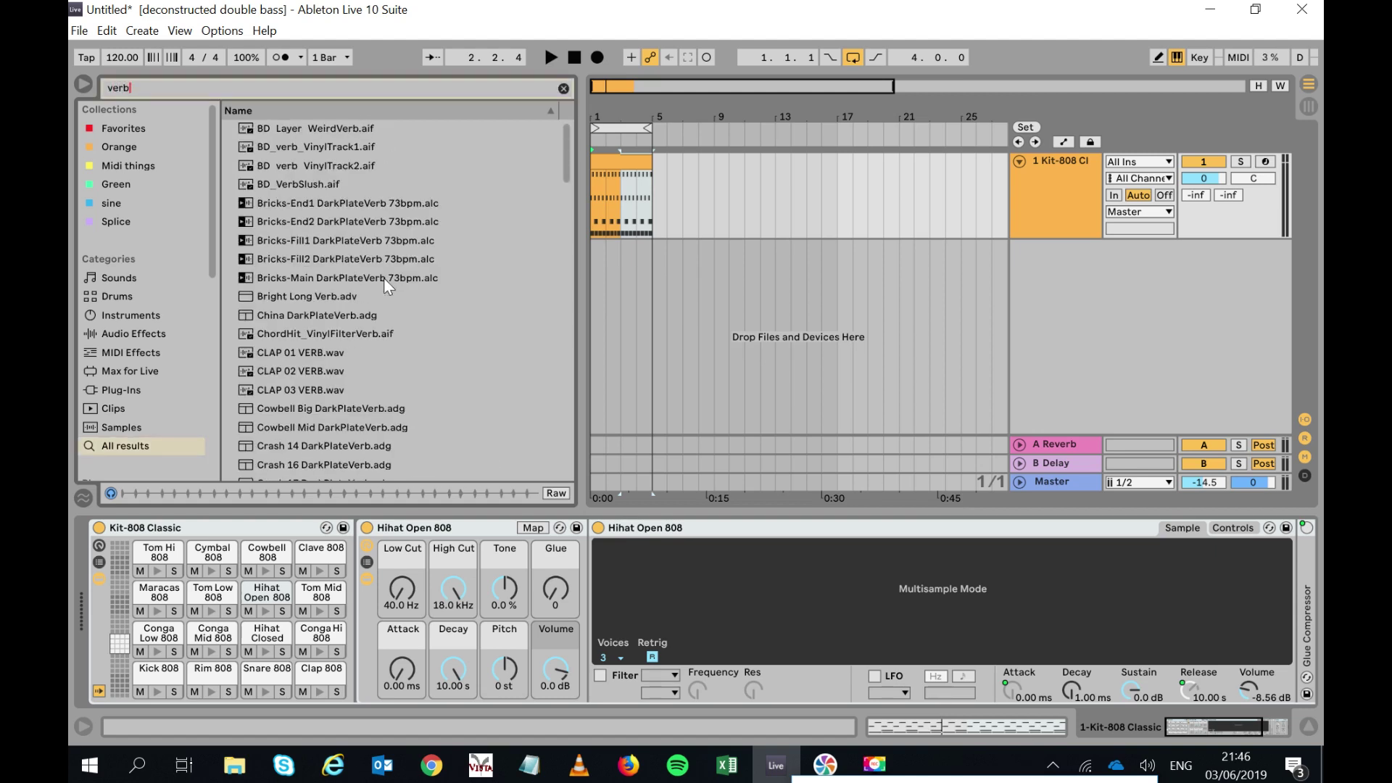
click(171, 384)
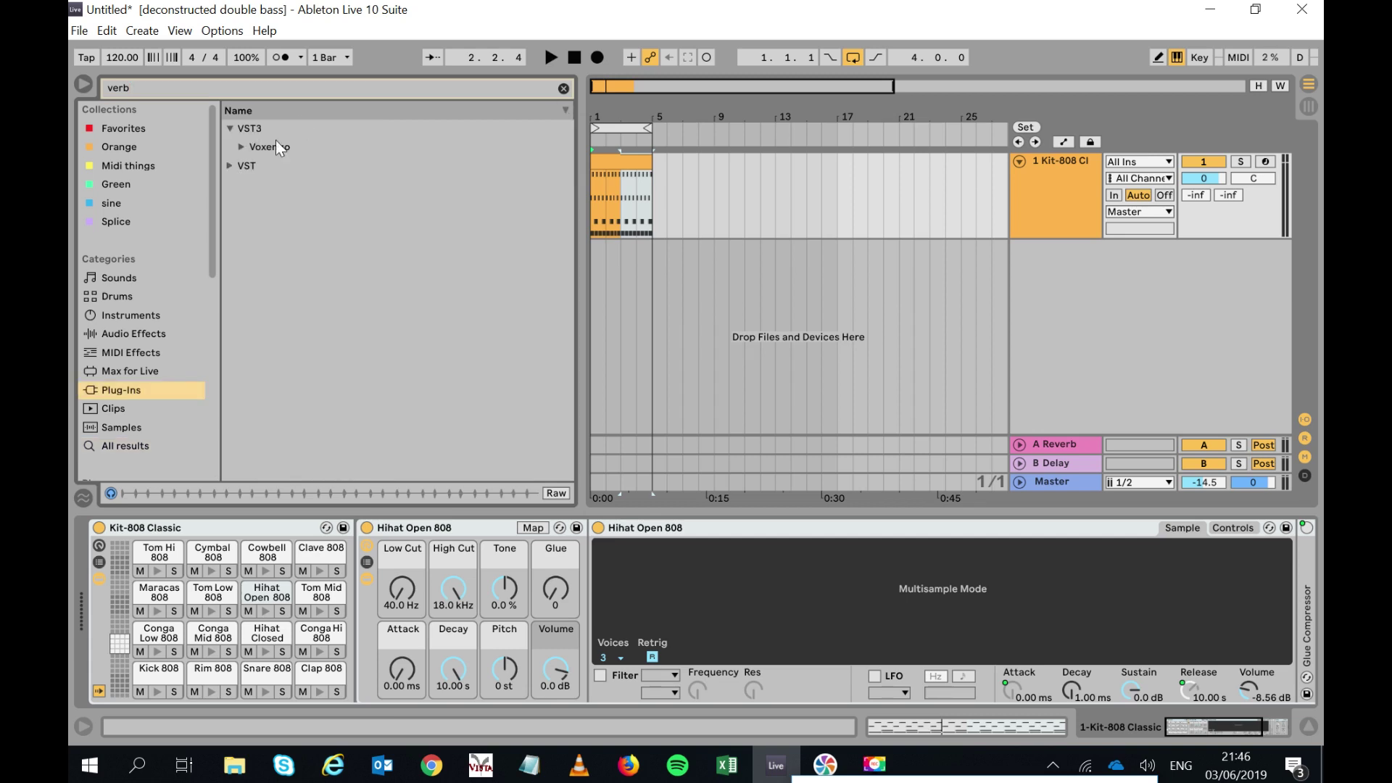
click(231, 165)
click(282, 186)
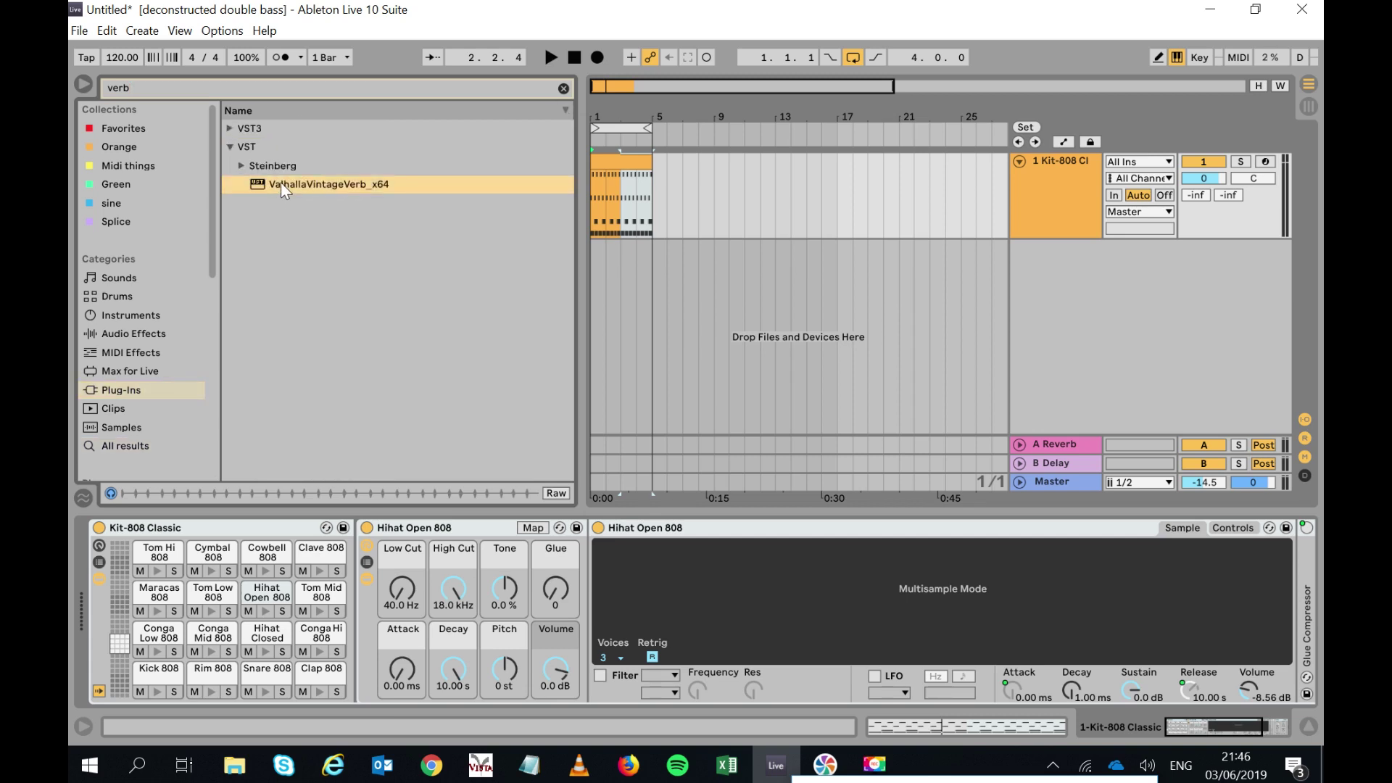
drag(280, 181, 266, 669)
Start playback and set the snare's ValhallaVintageVerb to a 21.6 % mix and a 0.30 s decay.
key(space)
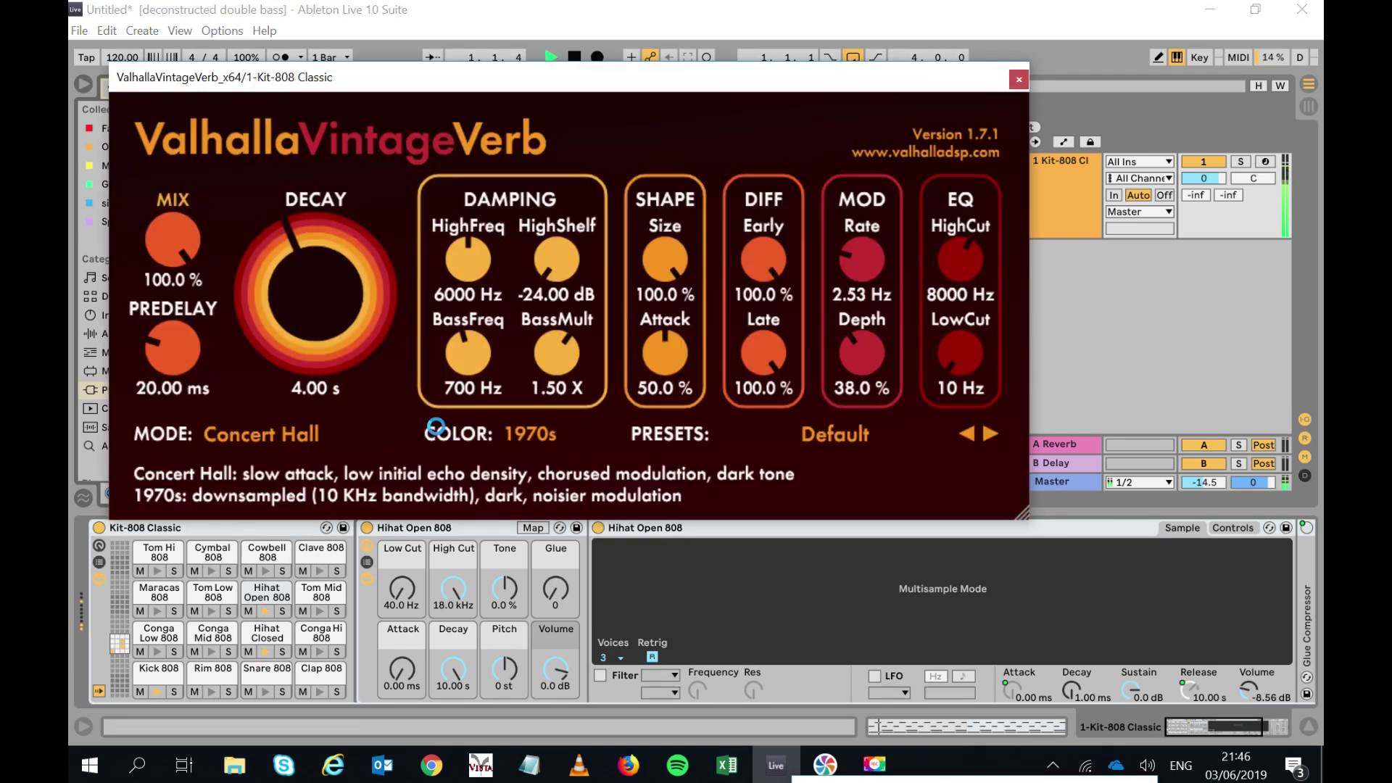
drag(177, 250, 191, 426)
drag(288, 299, 287, 353)
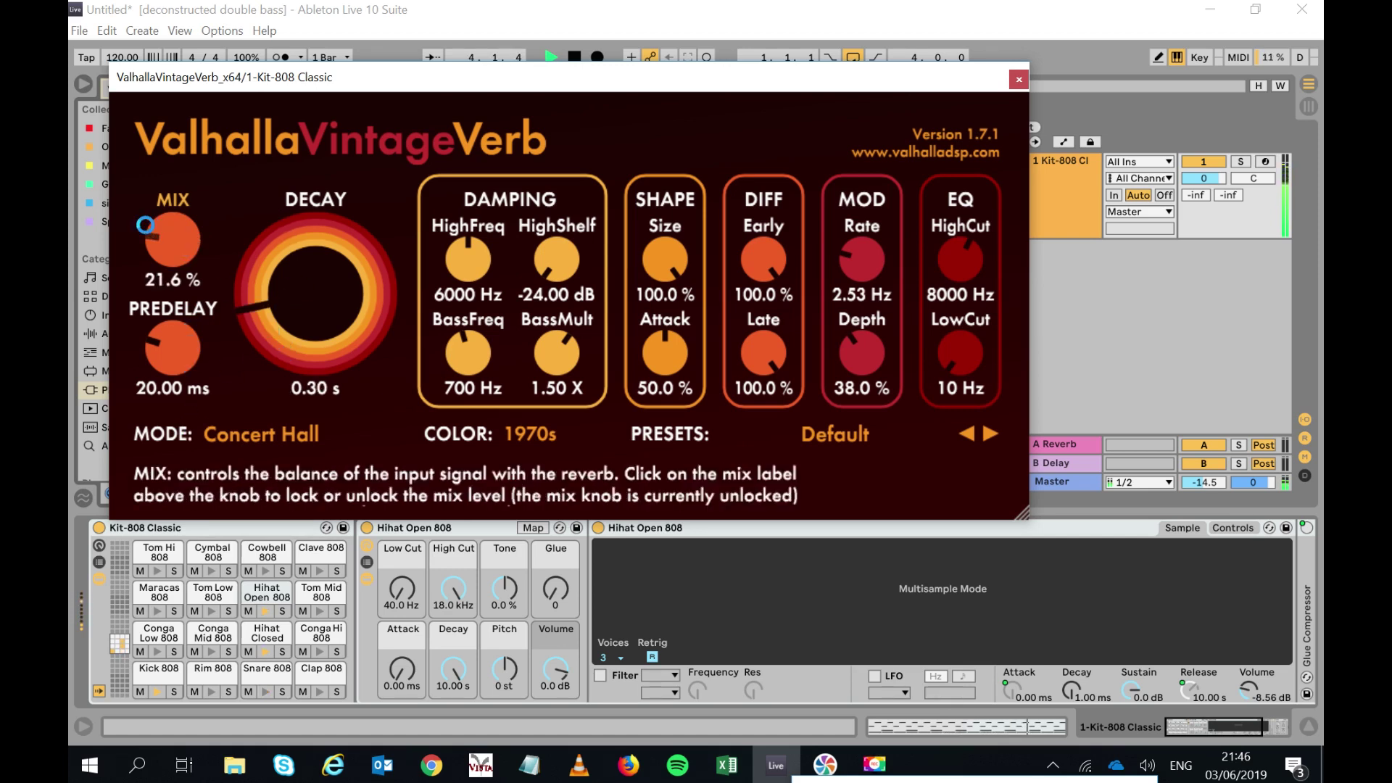
Lower the snare's ValhallaVintageVerb mix to 14.0 % and close the plug-in window.
drag(154, 246, 157, 259)
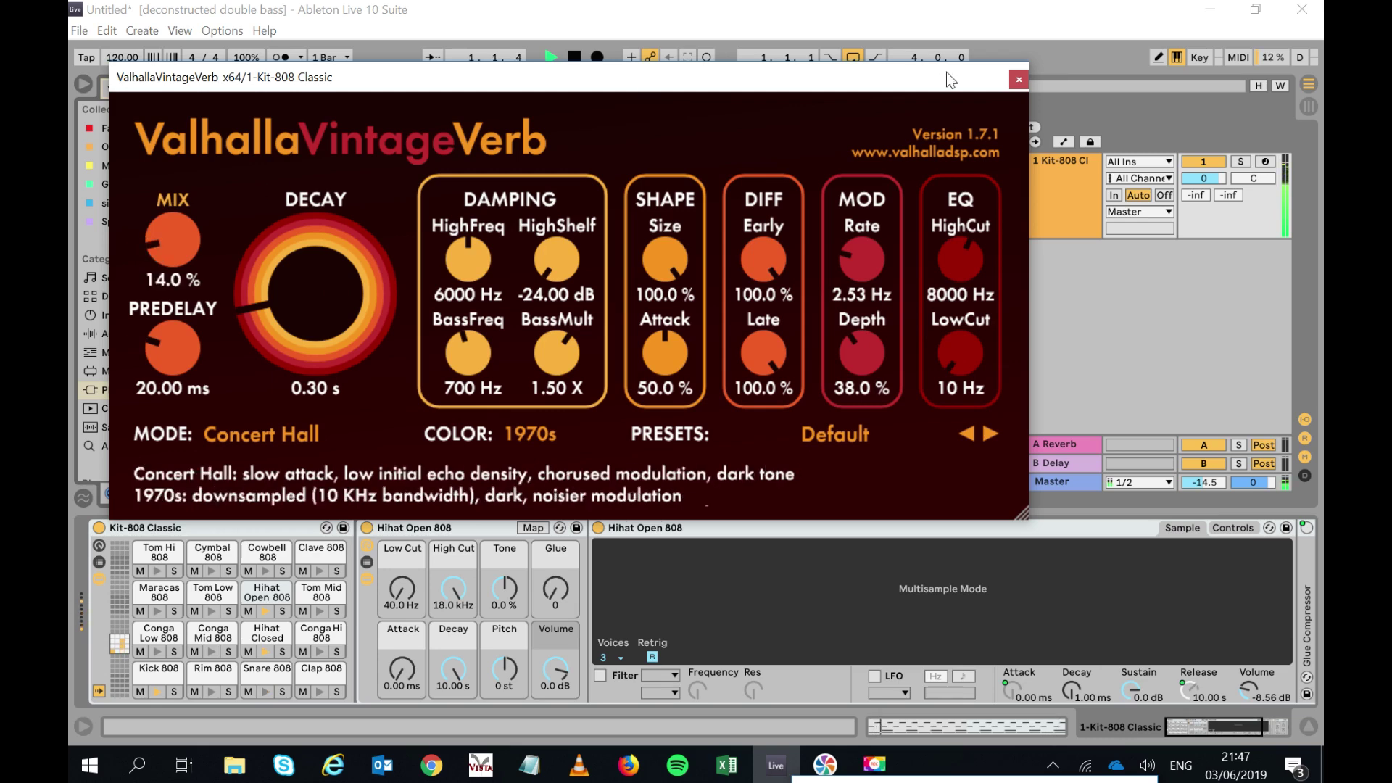
click(1018, 79)
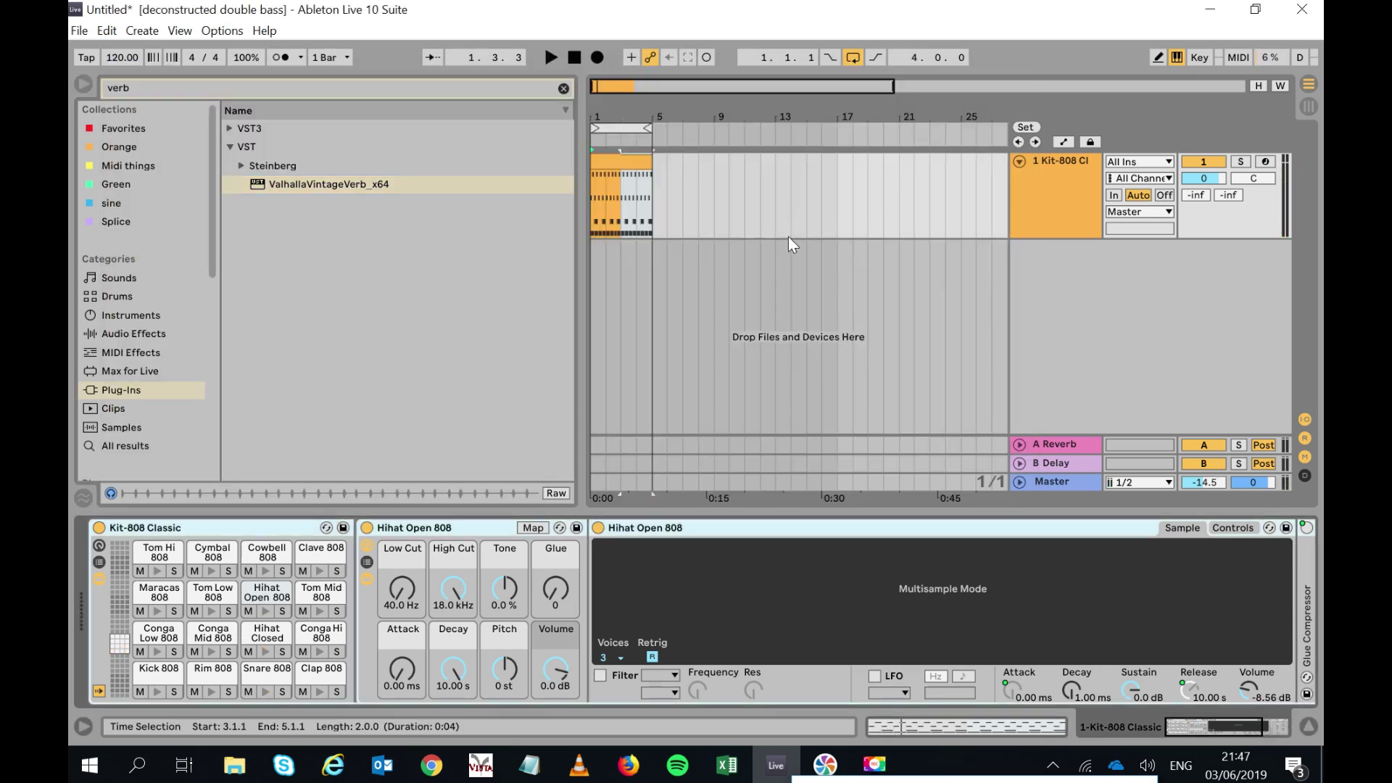
Open the 808 drum clip for note editing in Draw Mode with the adaptive grid set to Medium.
double_click(635, 169)
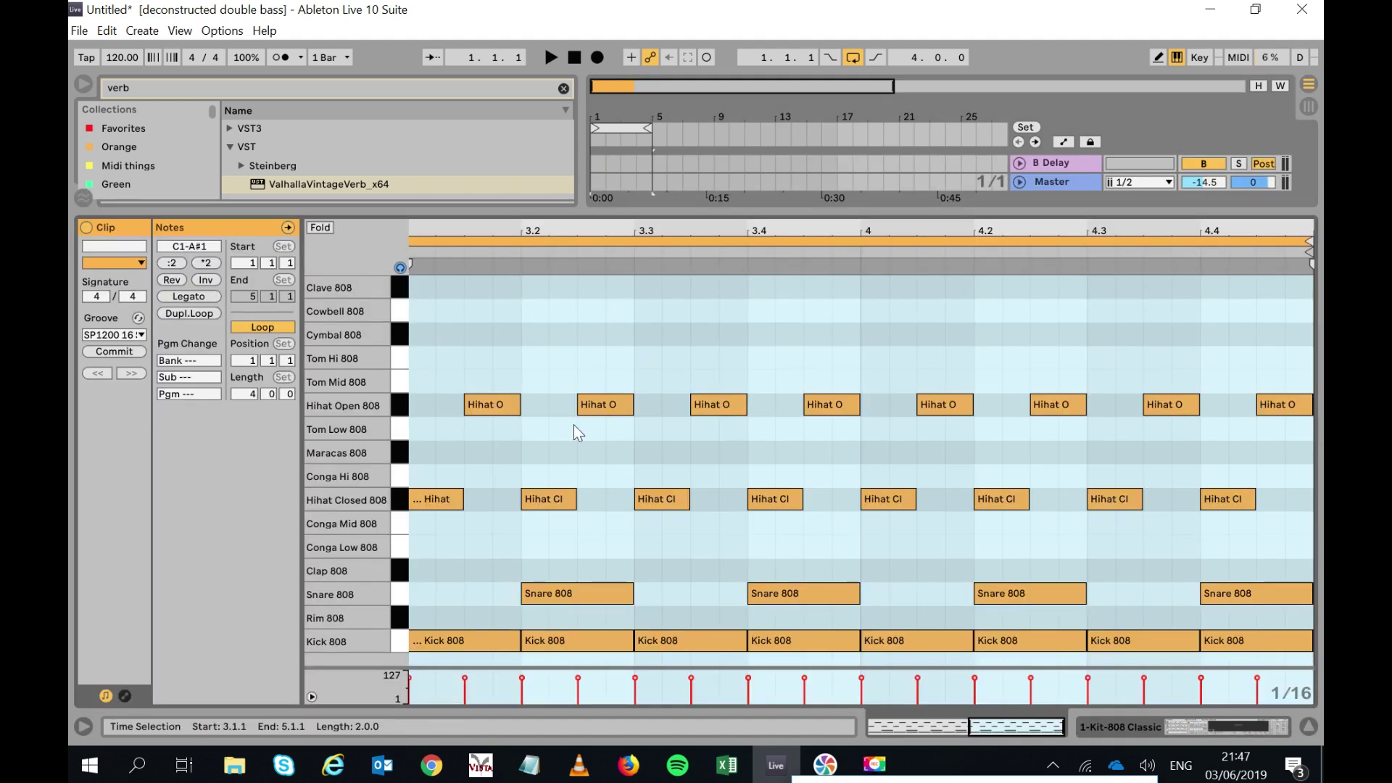
click(1158, 58)
click(553, 563)
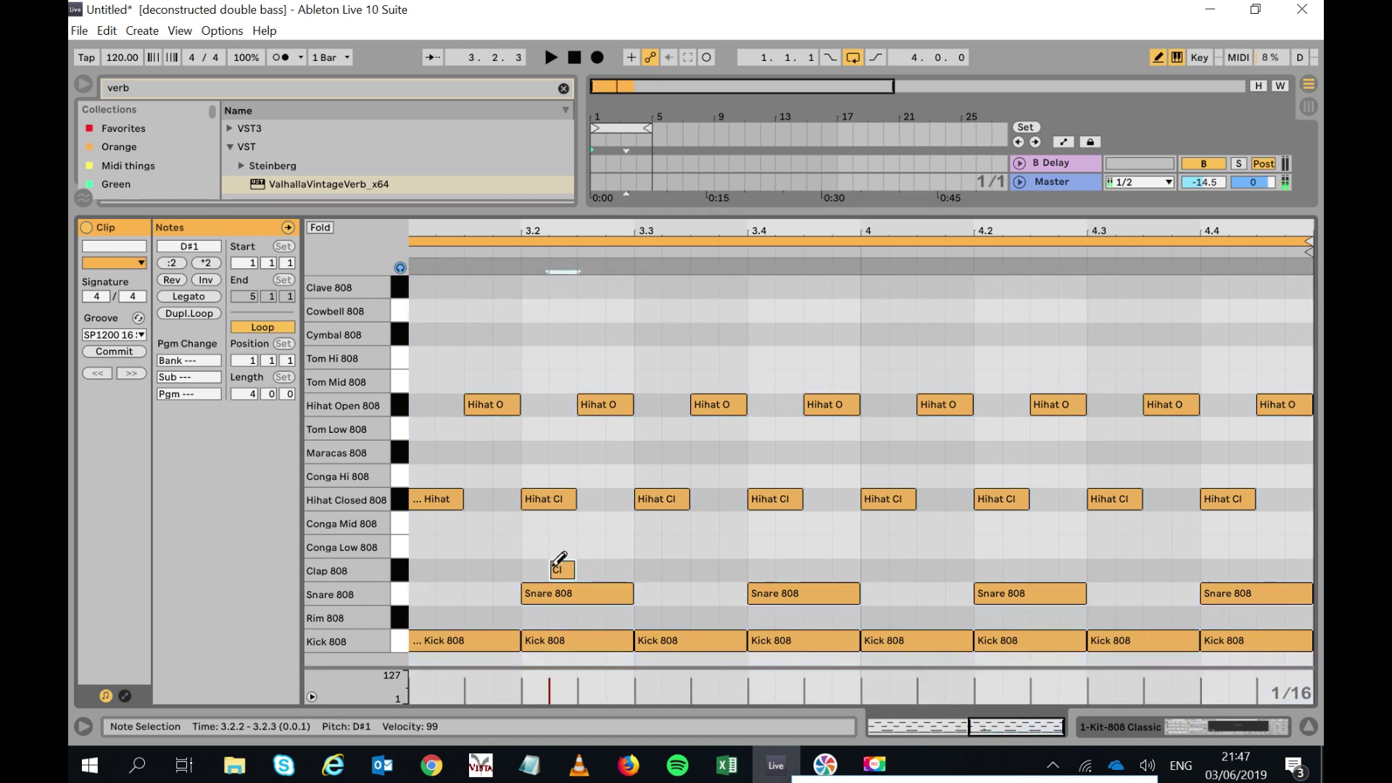
right_click(656, 535)
click(842, 396)
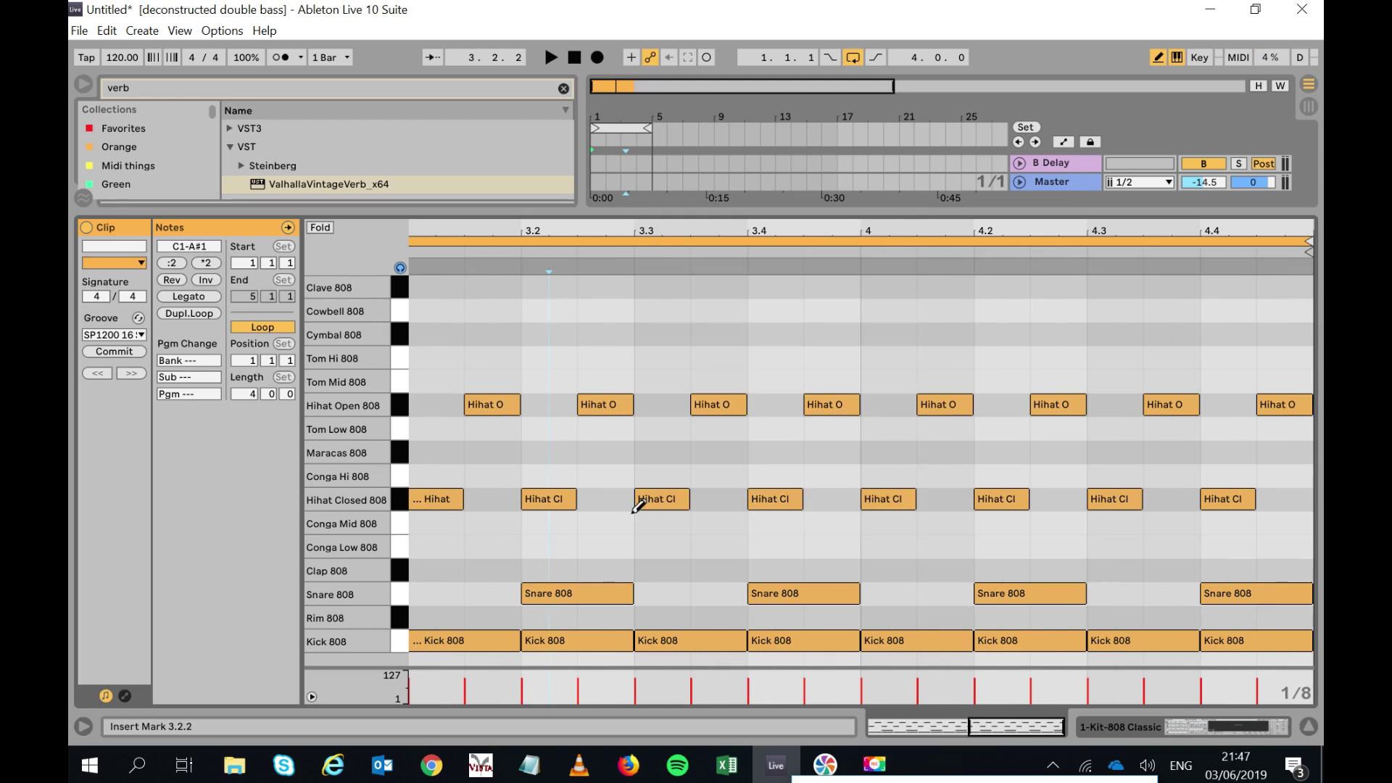
click(580, 568)
right_click(610, 554)
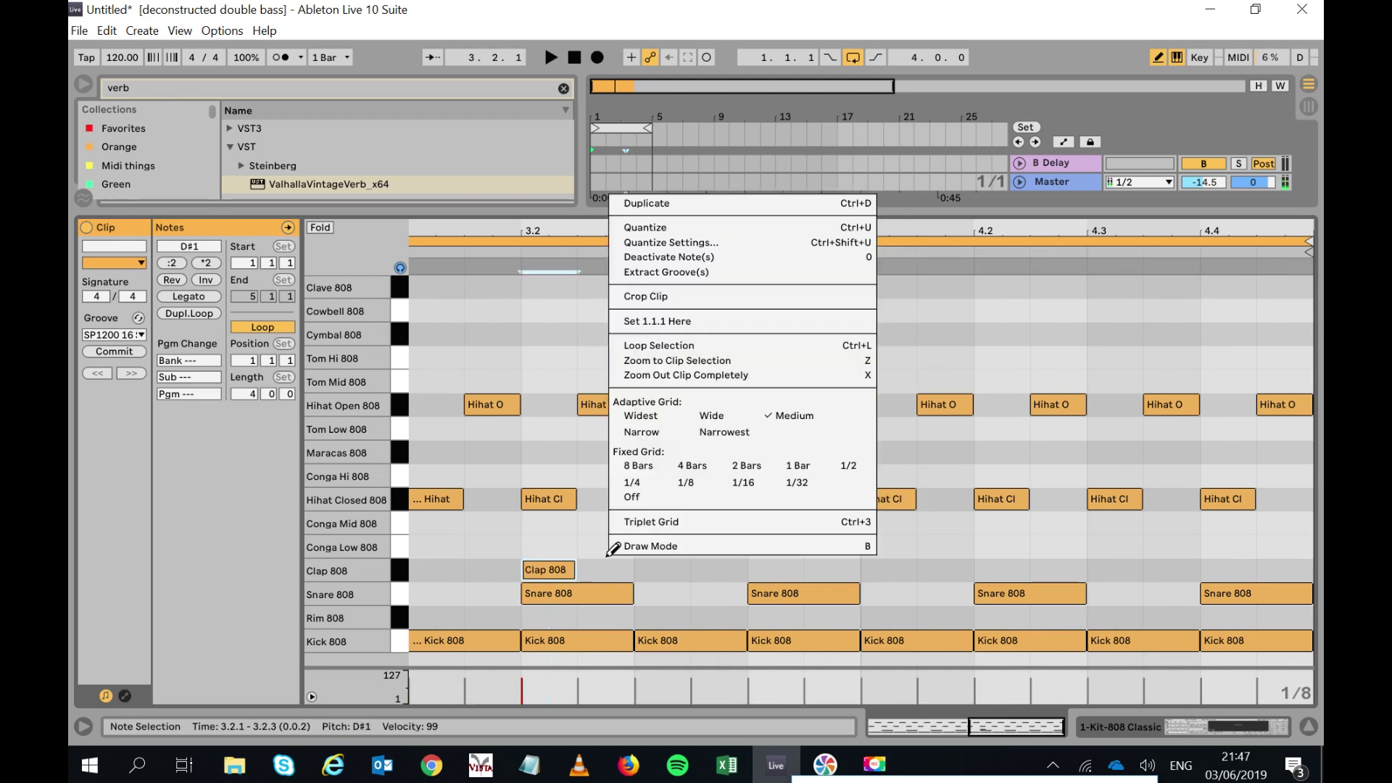
click(711, 416)
click(570, 564)
click(570, 564)
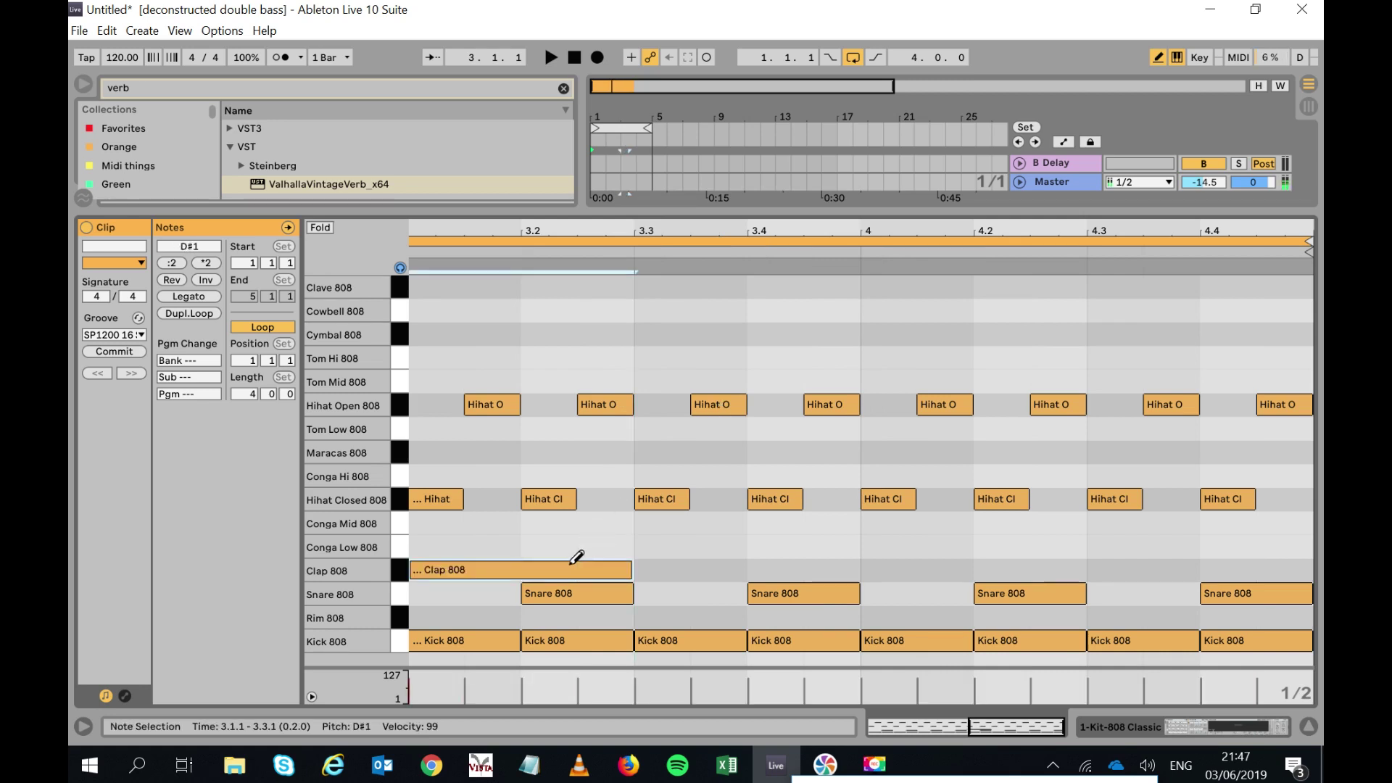
click(572, 563)
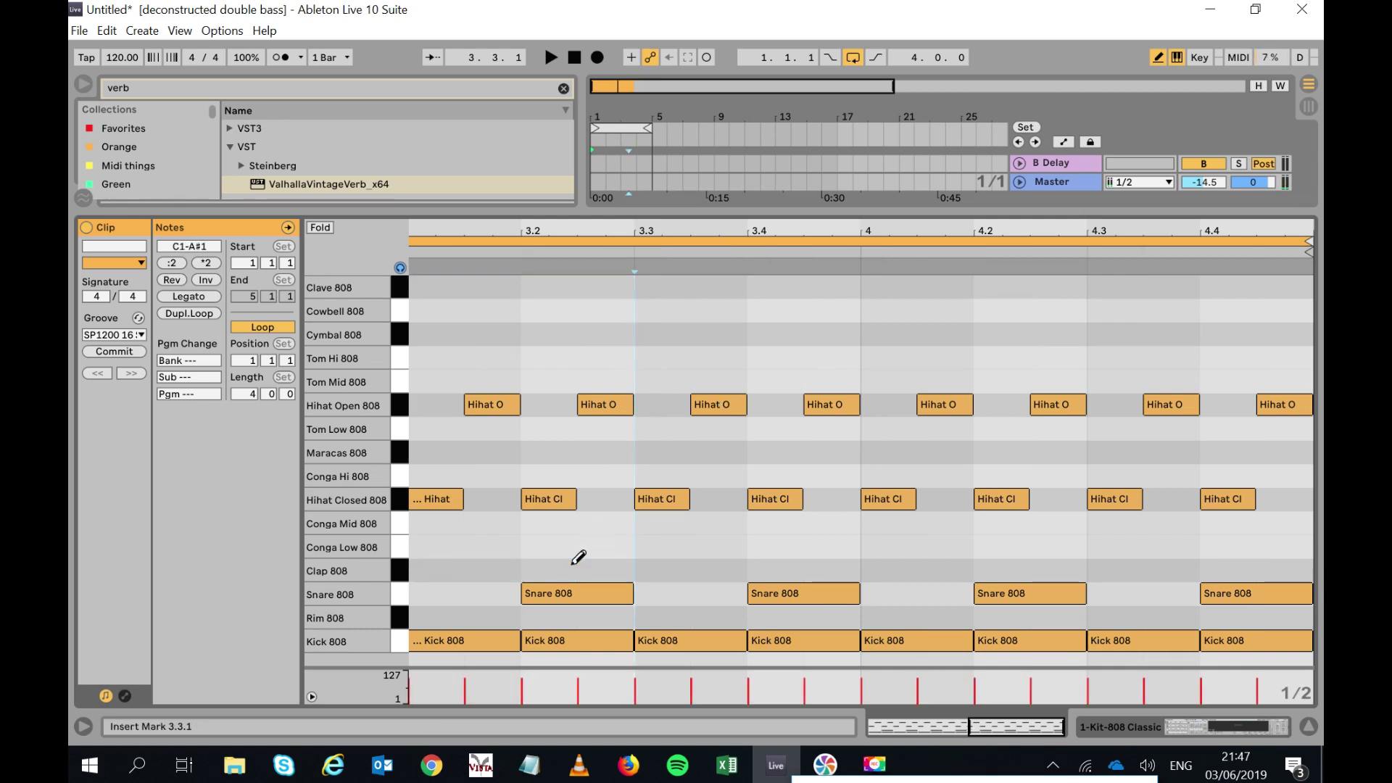
click(590, 563)
click(591, 563)
right_click(591, 562)
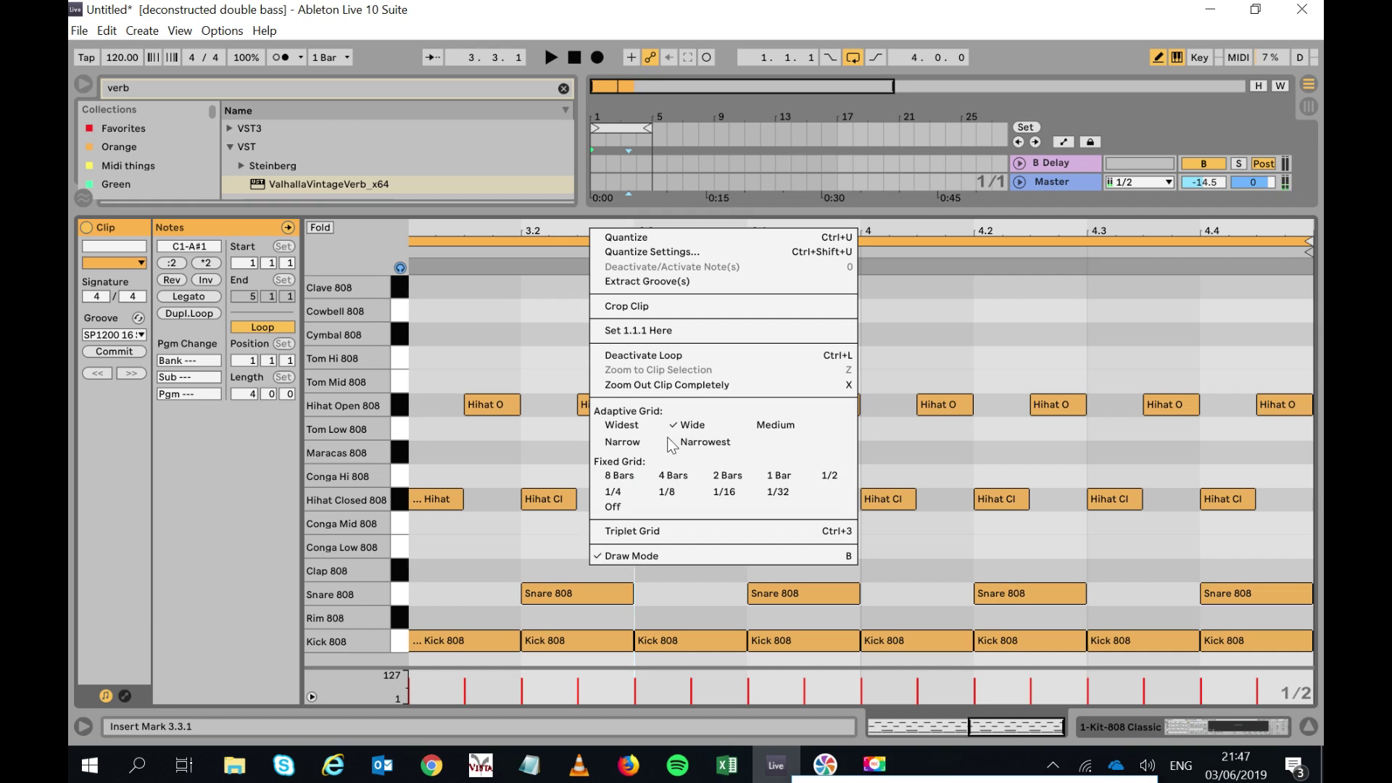
click(771, 426)
Draw eighth-note Clap 808 hits over the snares at 3.2, 3.4, 4.2 and 4.4.
click(613, 564)
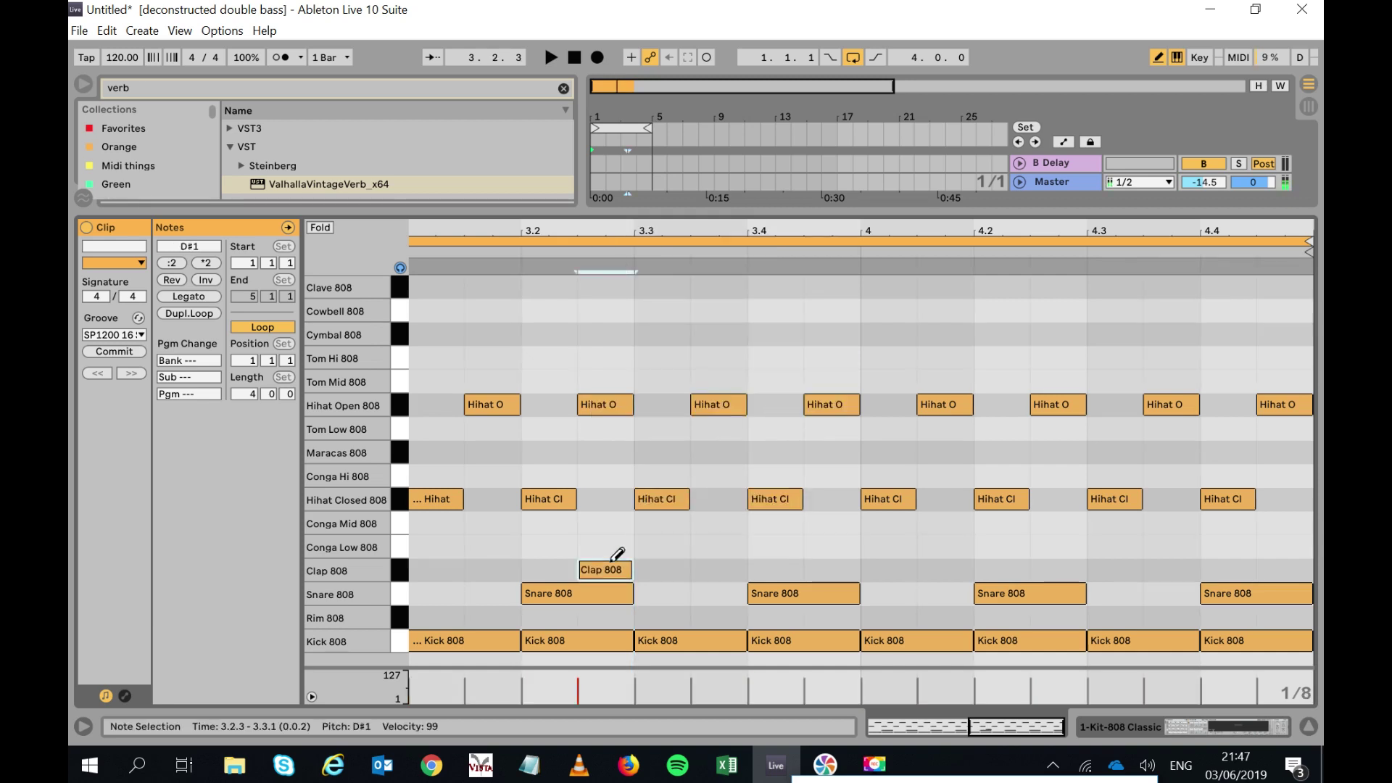
click(564, 566)
click(601, 566)
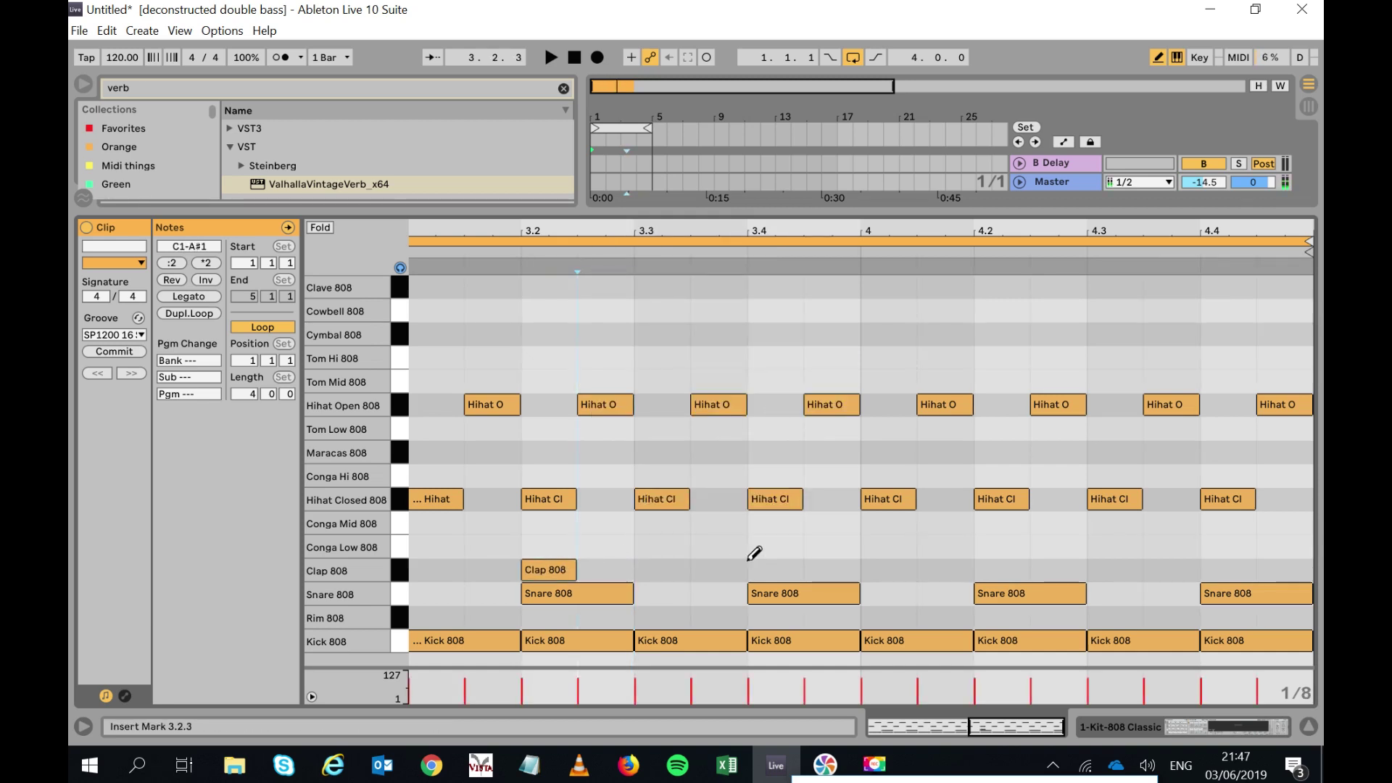
click(774, 563)
click(1004, 564)
click(1129, 564)
click(1131, 564)
click(1225, 564)
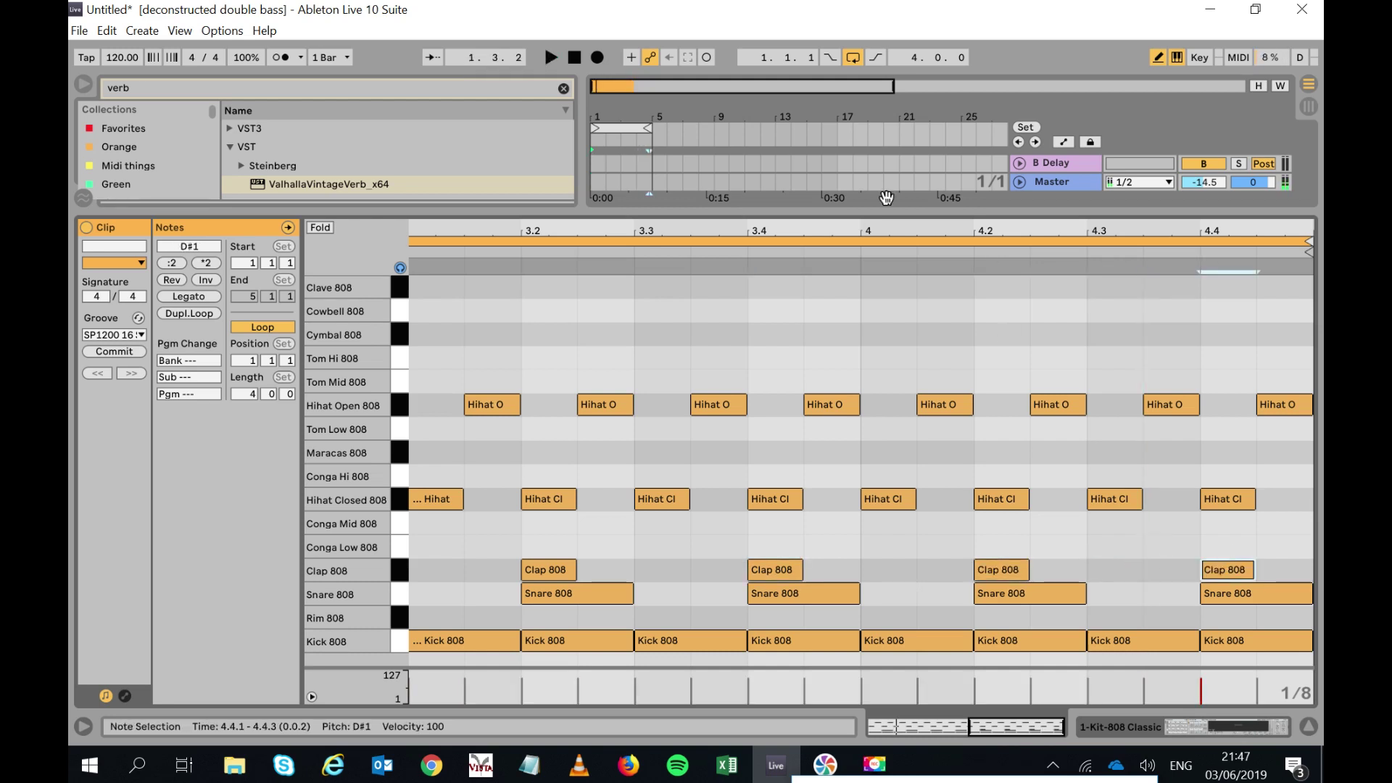
Draw quarter-note Clap 808 hits over every snare across all four bars, replacing any shorter claps, and start playback.
drag(1062, 226, 1062, 167)
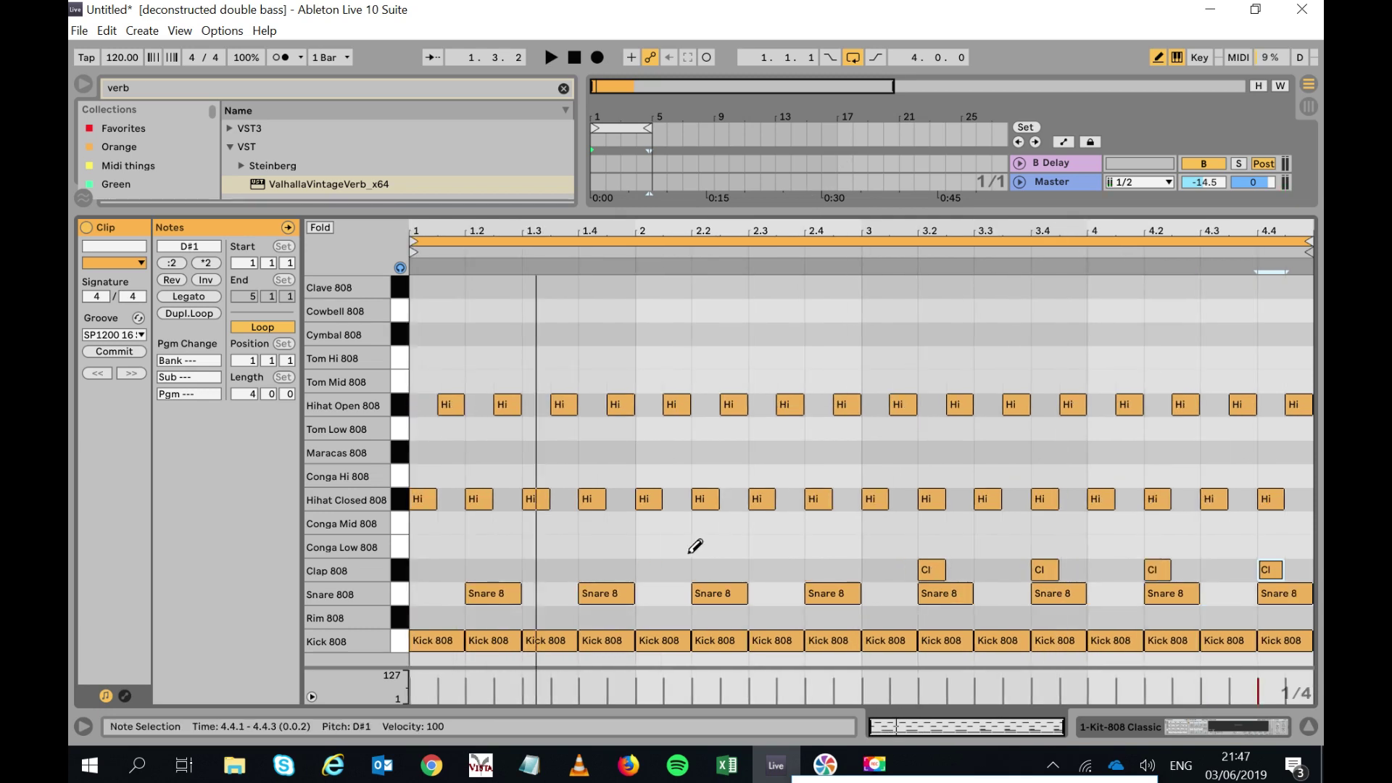
click(468, 569)
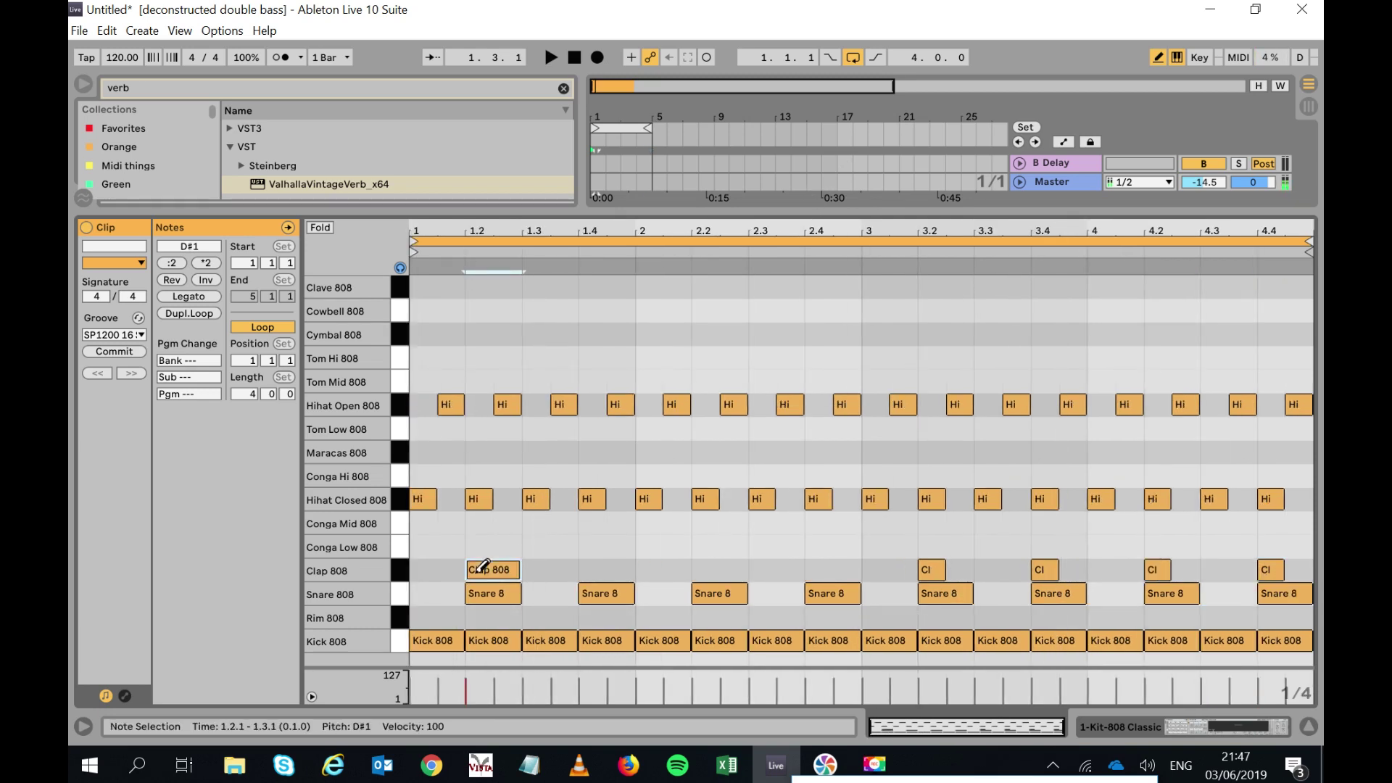
click(623, 566)
click(697, 567)
click(827, 567)
click(960, 569)
click(1045, 568)
click(1055, 568)
click(1182, 568)
click(1281, 568)
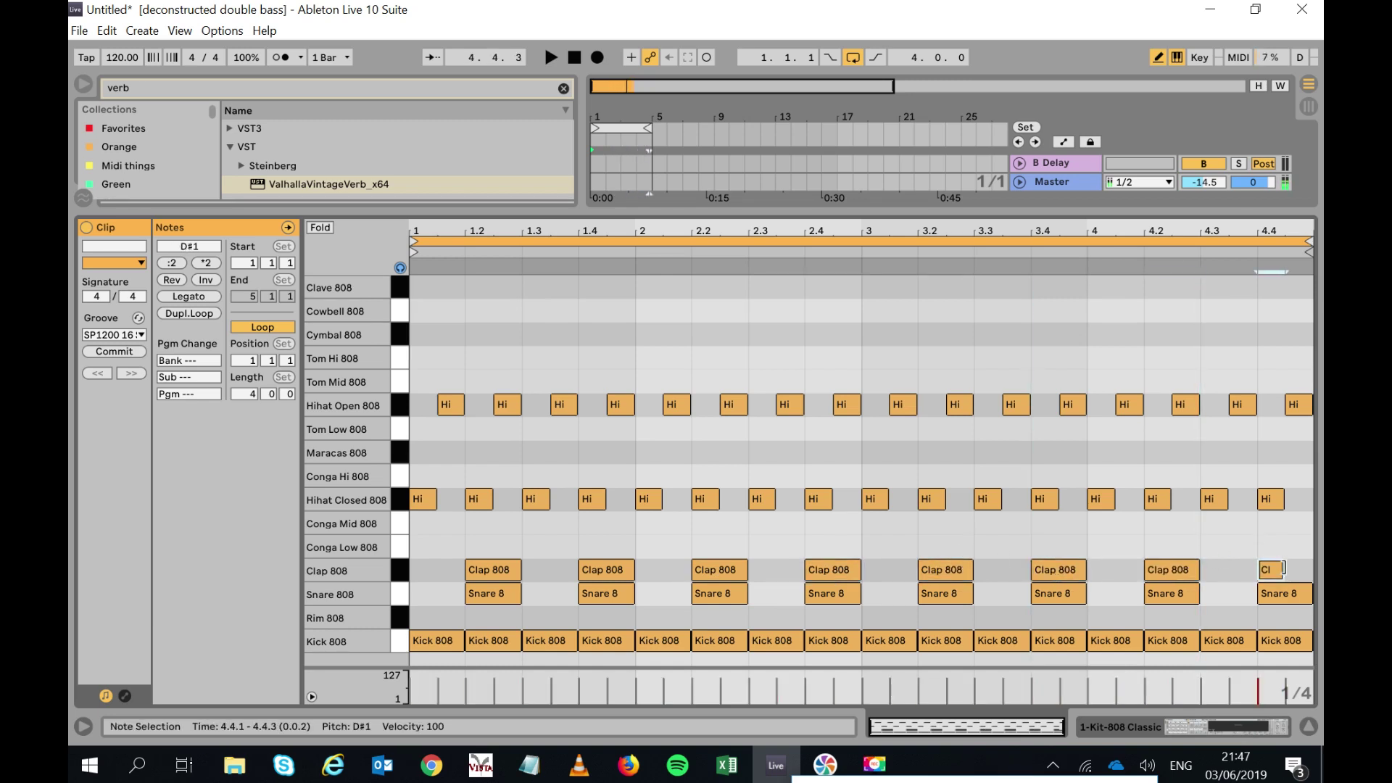
click(1282, 568)
click(1279, 567)
key(space)
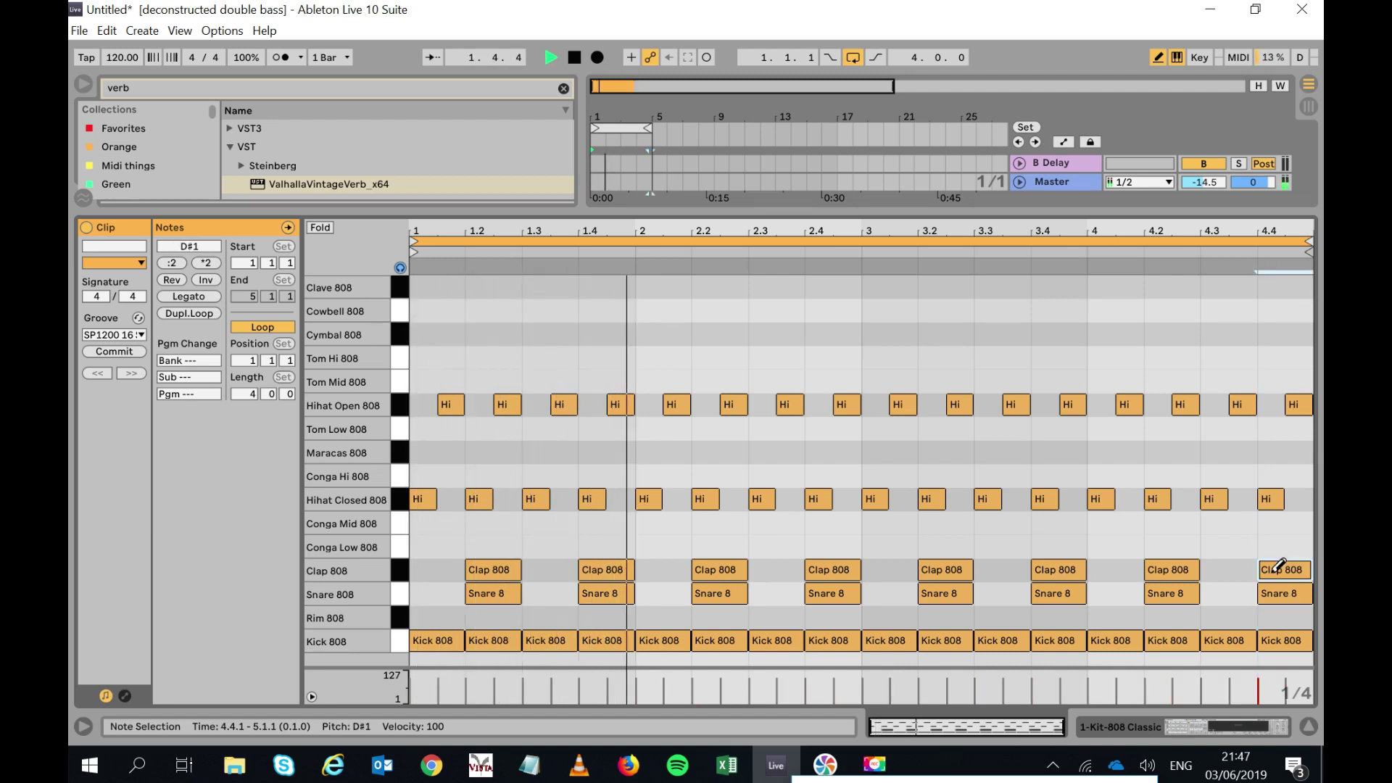
Show the drum kit's devices and add ValhallaVintageVerb_x64 to the Clap 808 pad.
drag(677, 208, 673, 370)
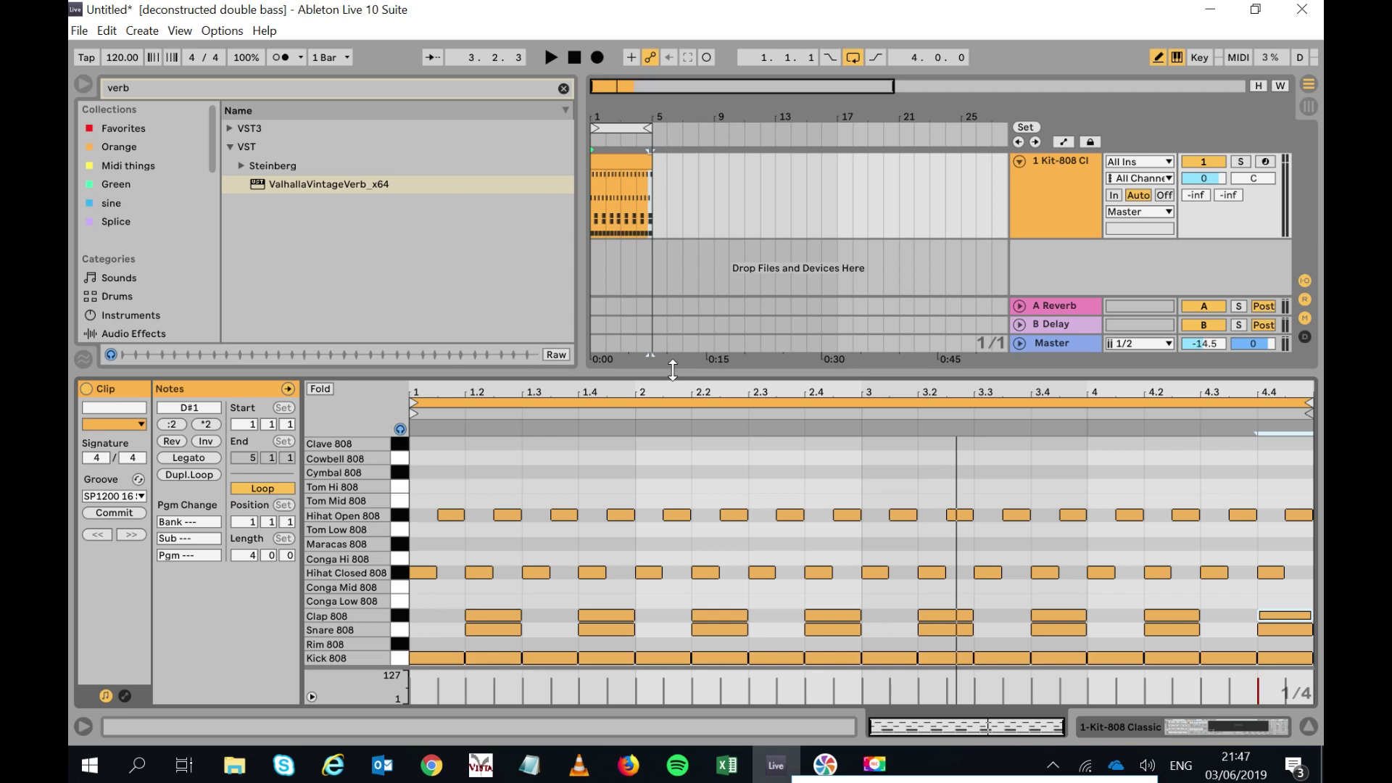
click(179, 85)
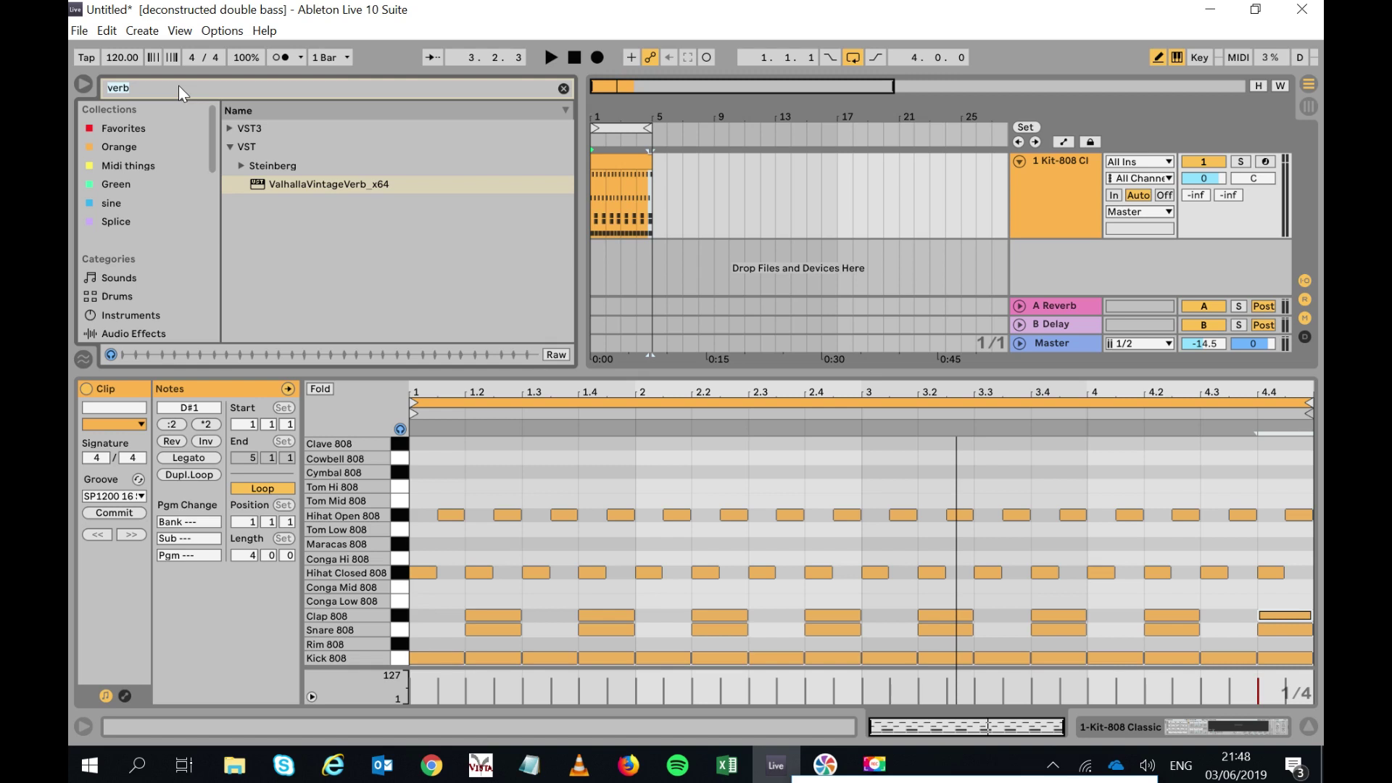
click(1177, 724)
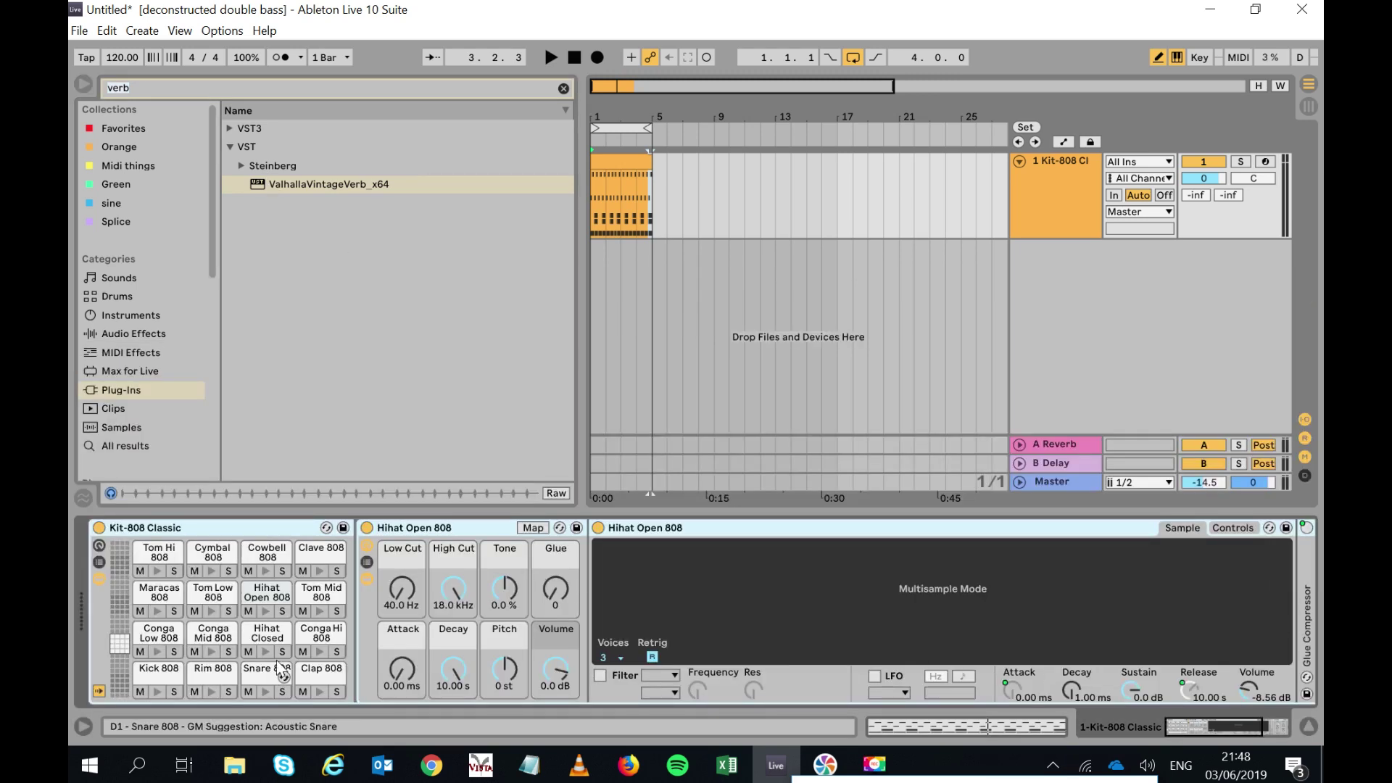
drag(278, 181, 334, 681)
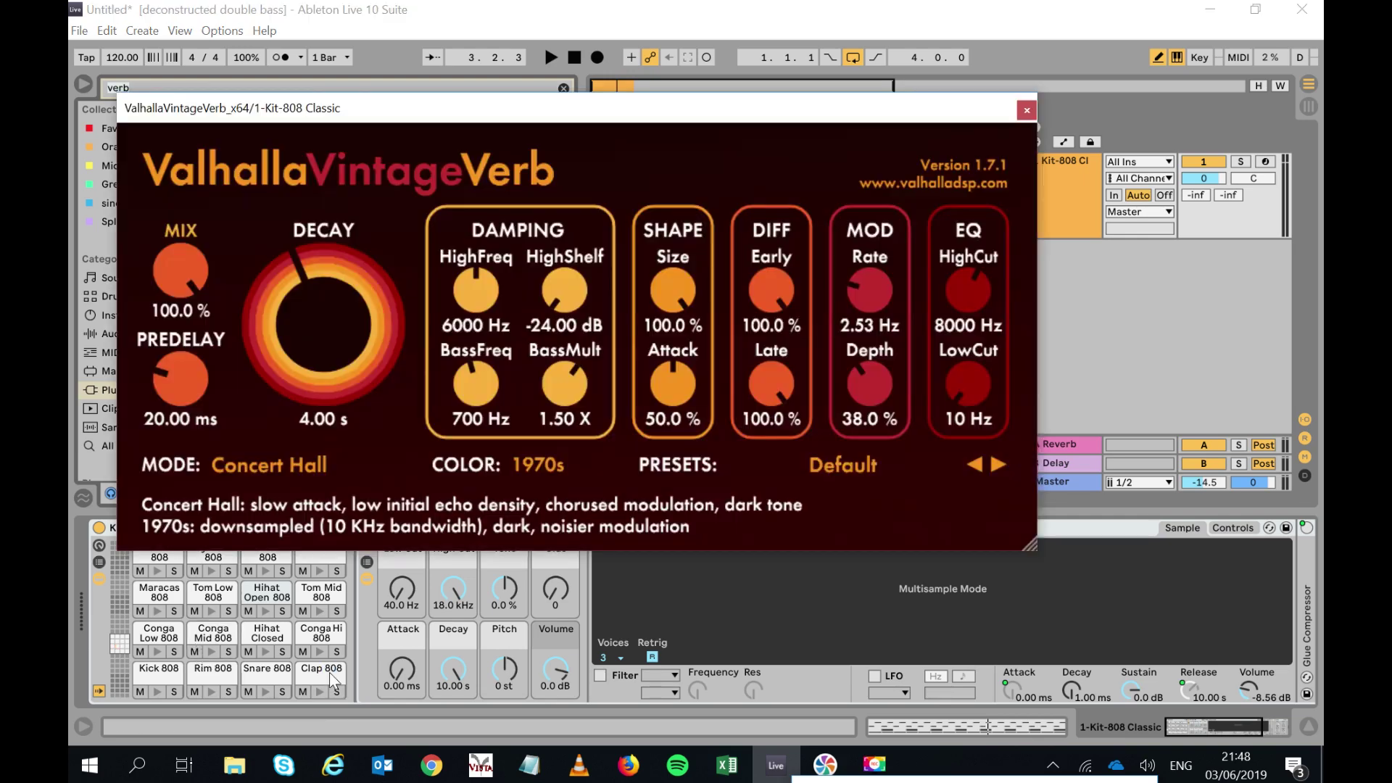
Start playback, set the clap's ValhallaVintageVerb to an 18.4 % mix and a 0.40 s decay, and close its window.
key(space)
drag(182, 270, 153, 468)
drag(288, 325, 282, 400)
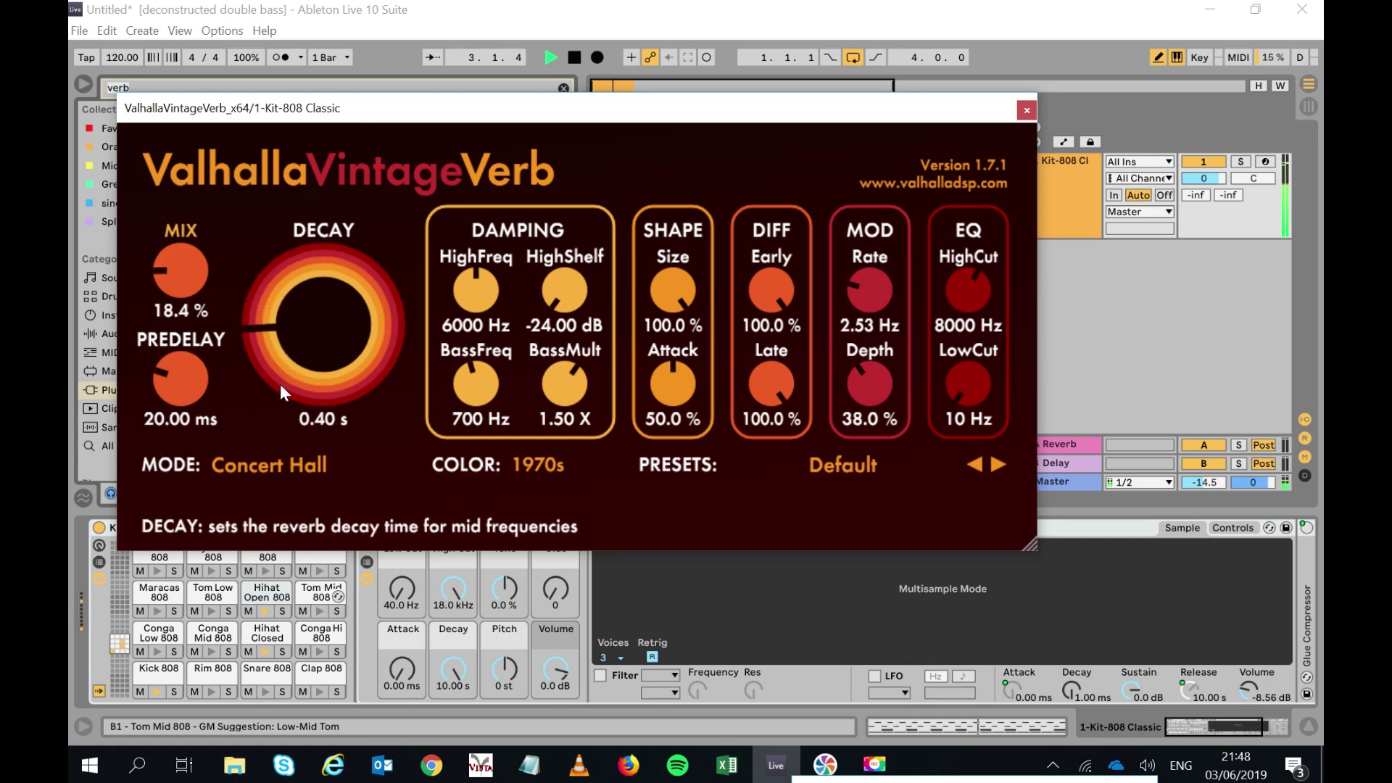
click(1027, 112)
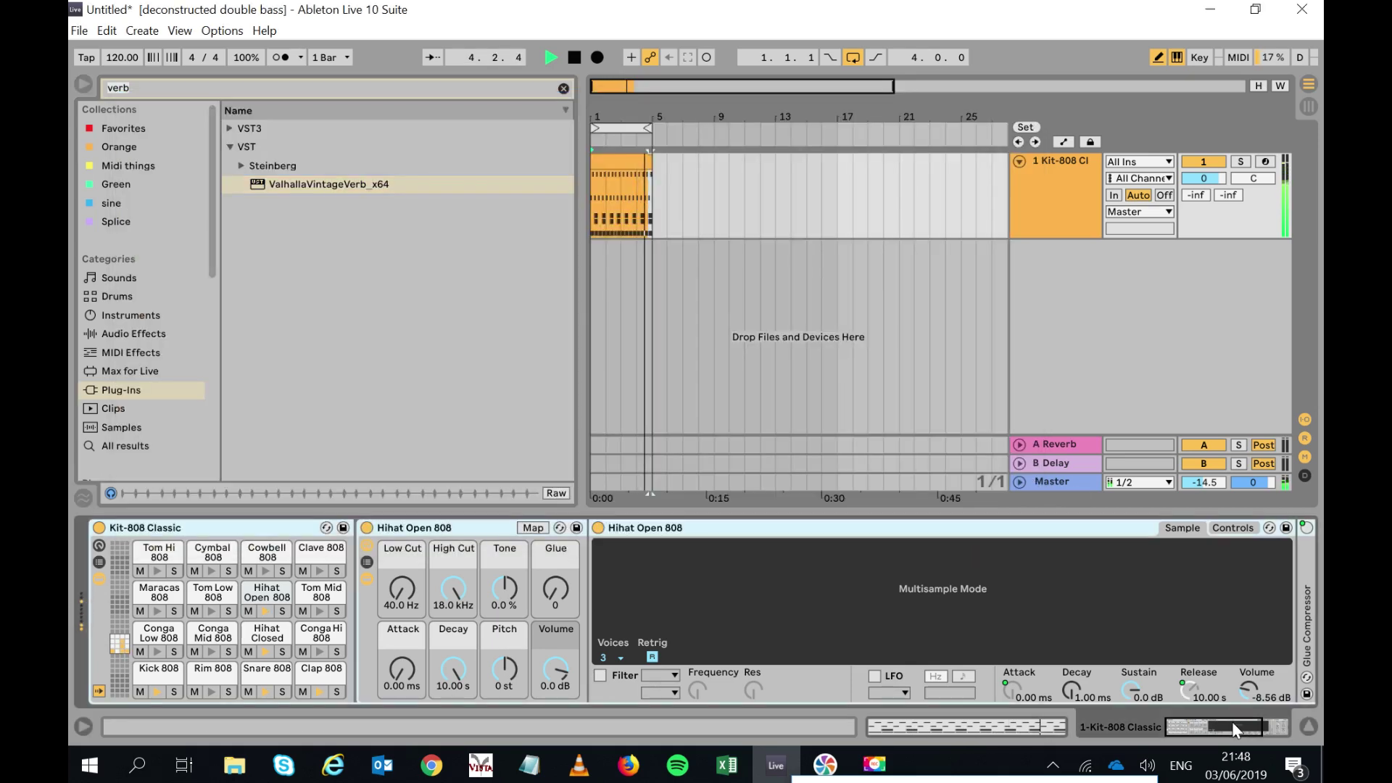
Delete ValhallaVintageVerb from the Snare 808 device chain.
mouse_move(1237, 724)
mouse_down()
mouse_move(1255, 725)
mouse_move(1233, 729)
mouse_up()
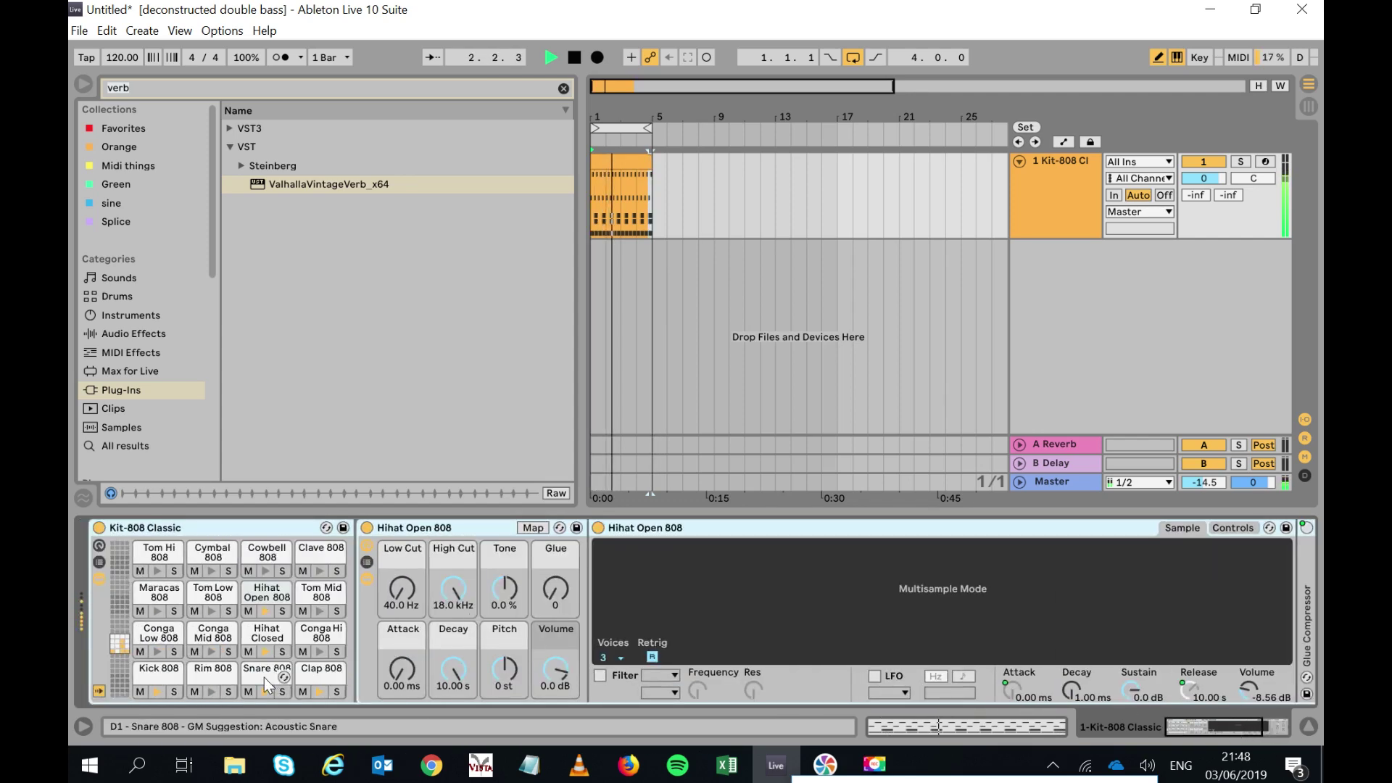
drag(1189, 725, 1218, 725)
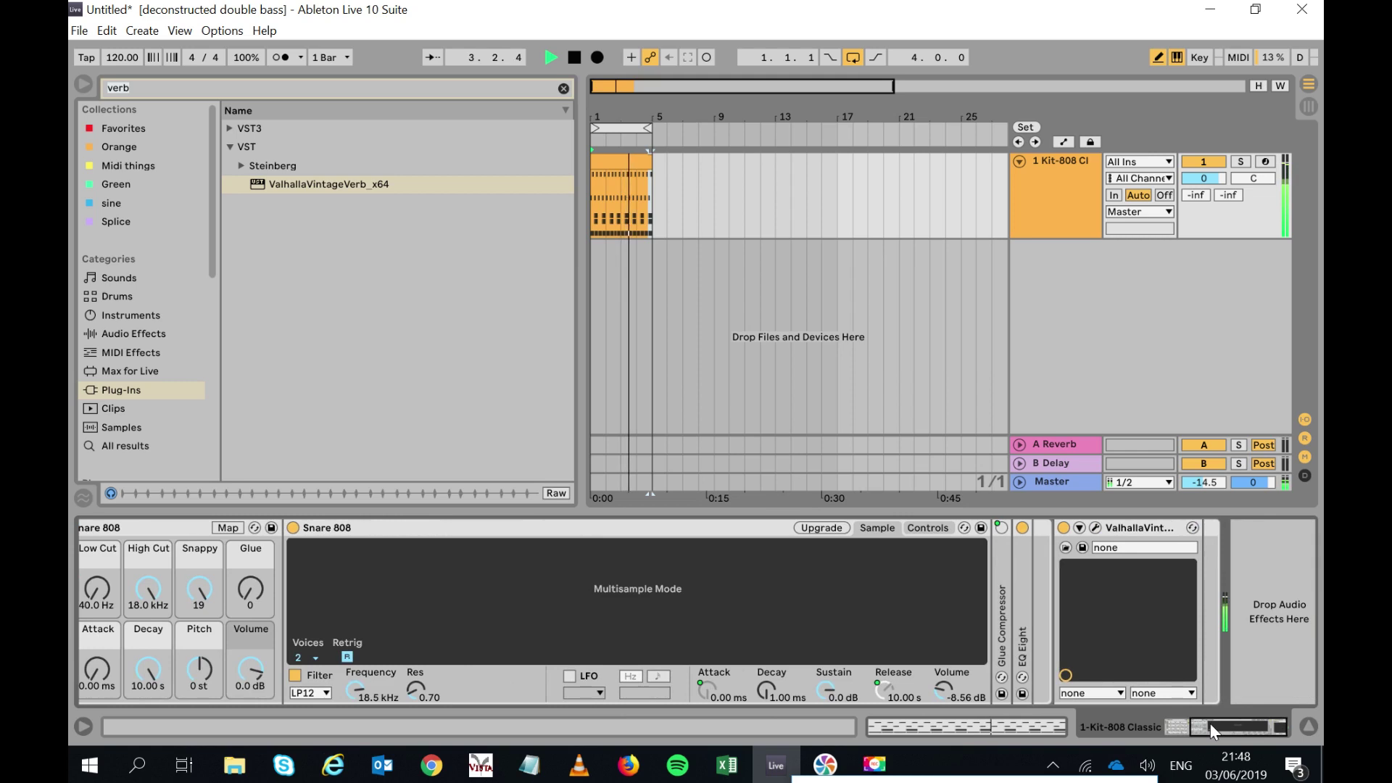
click(1142, 530)
key(Delete)
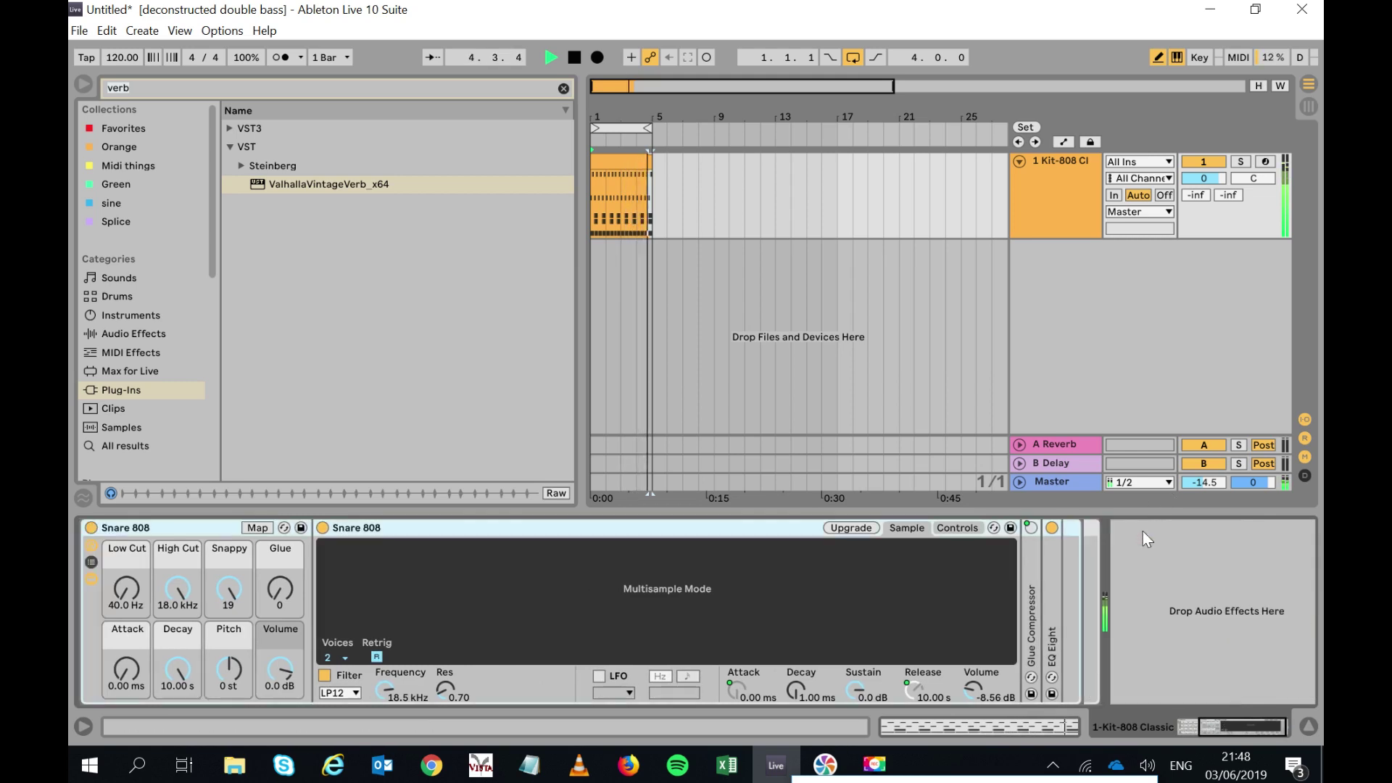
Search the plug-ins for "rc" and insert RC-20 Retro Color before the Glue Compressor in the Snare 808 chain.
click(181, 89)
text(rc)
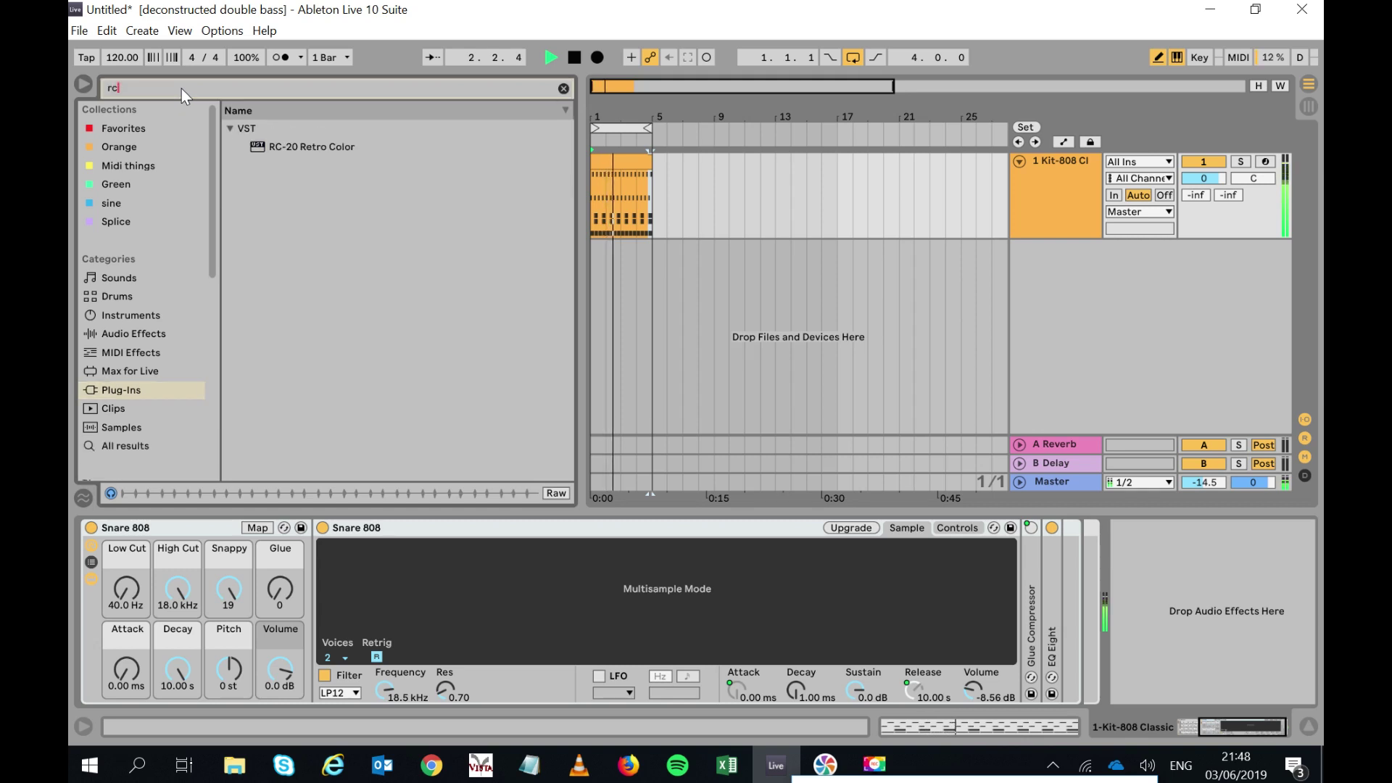
drag(312, 147, 1021, 596)
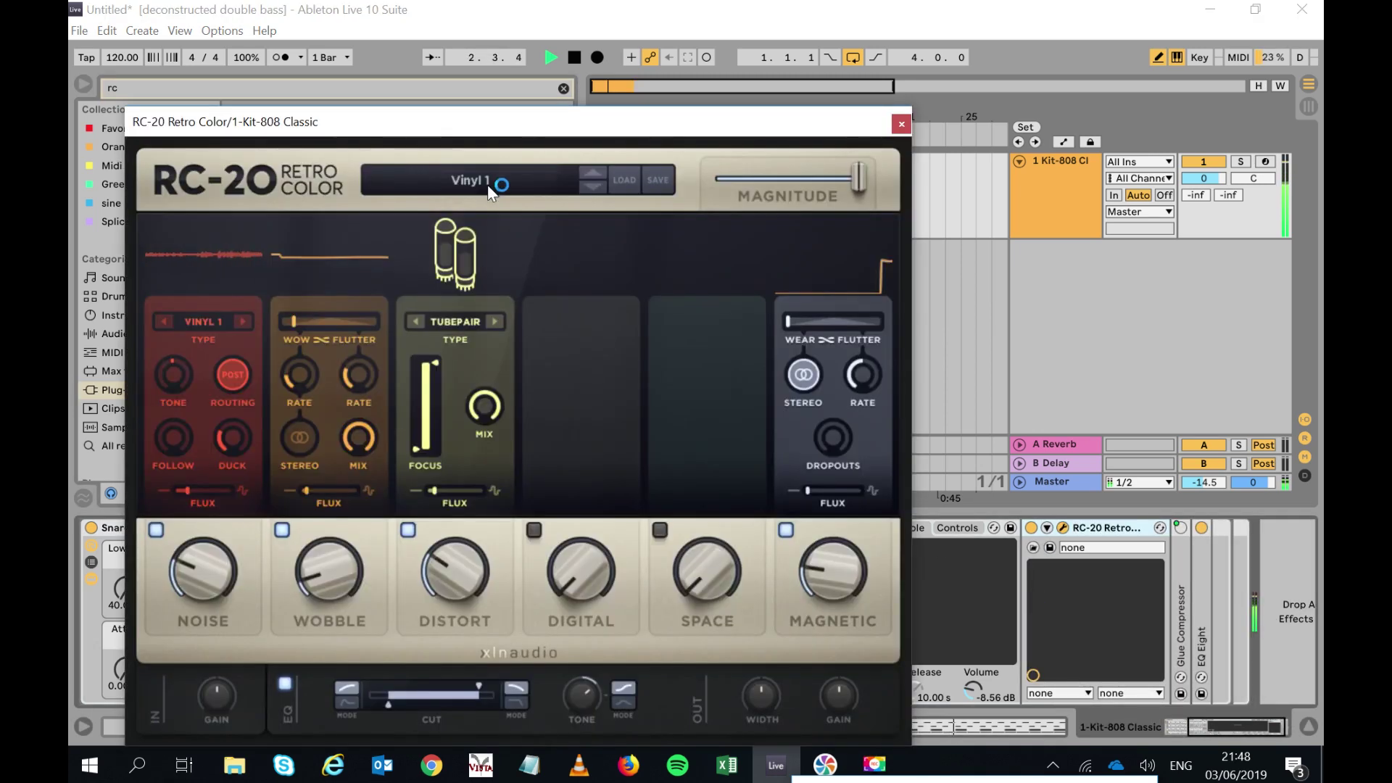
Load the Snarify preset in the snare's RC-20 Retro Color and move the device after EQ Eight.
click(487, 181)
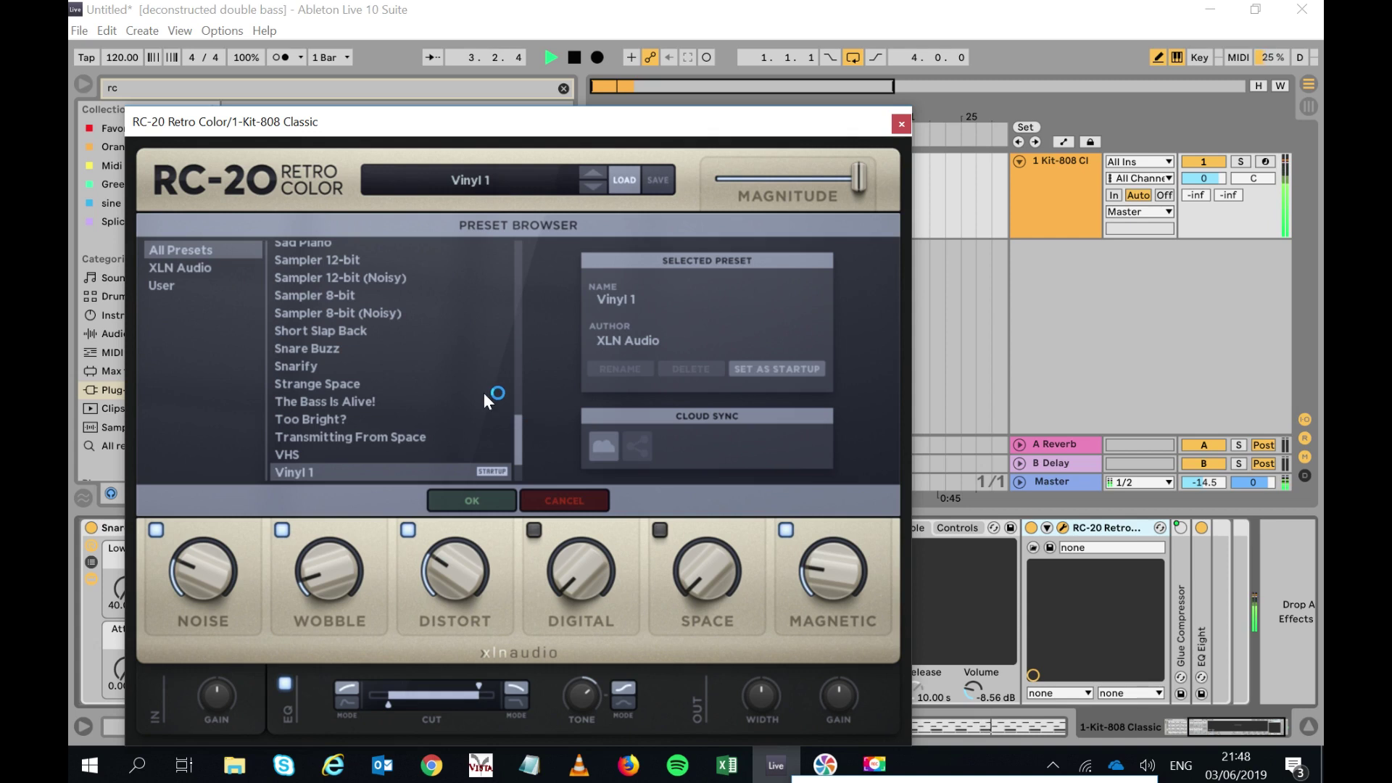
click(369, 343)
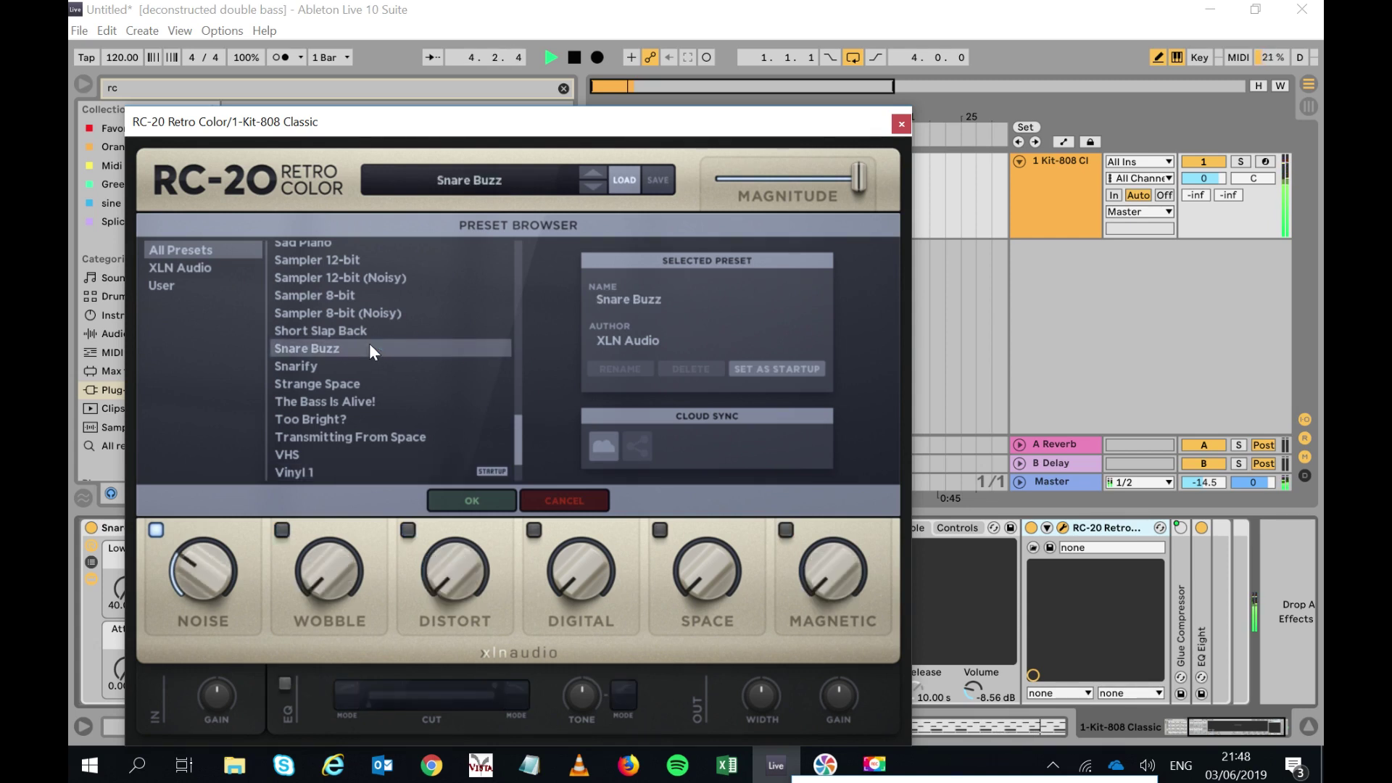
click(360, 359)
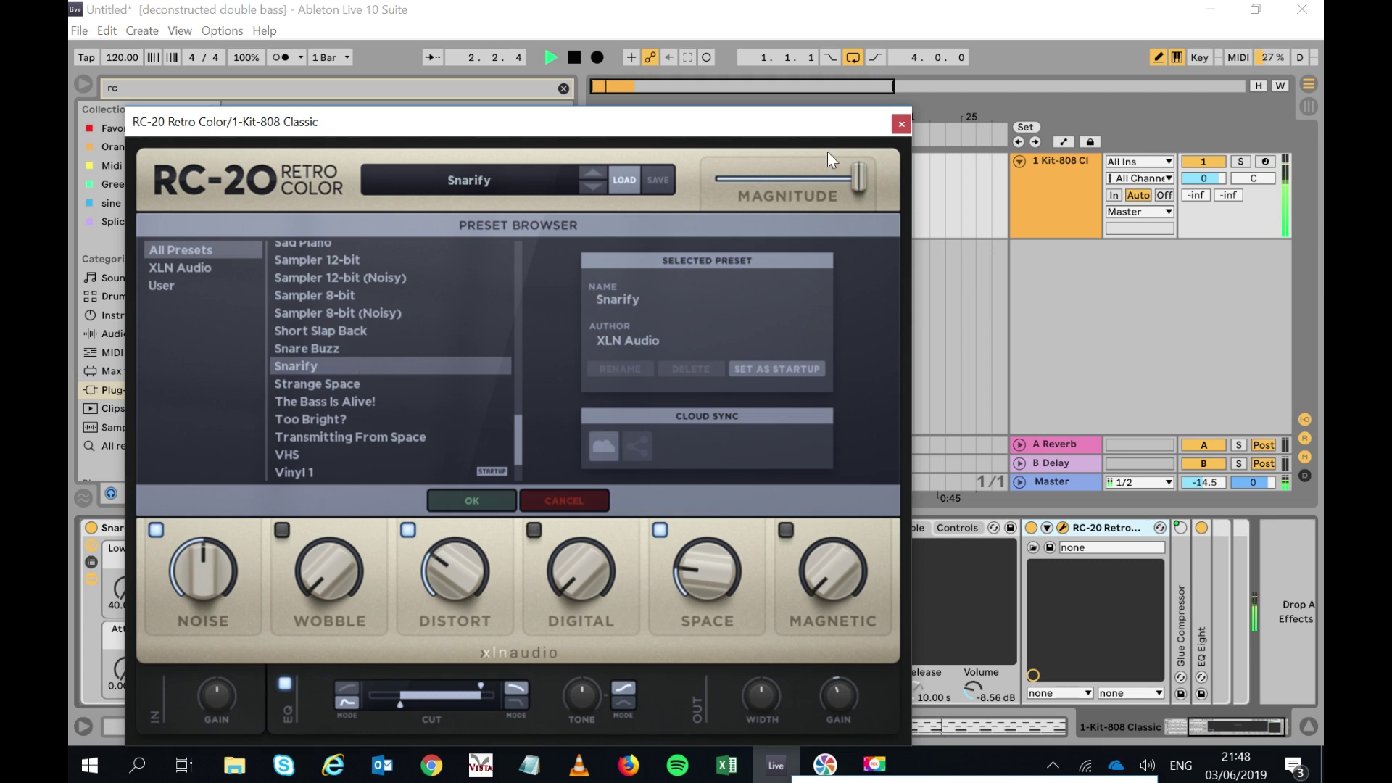
click(900, 127)
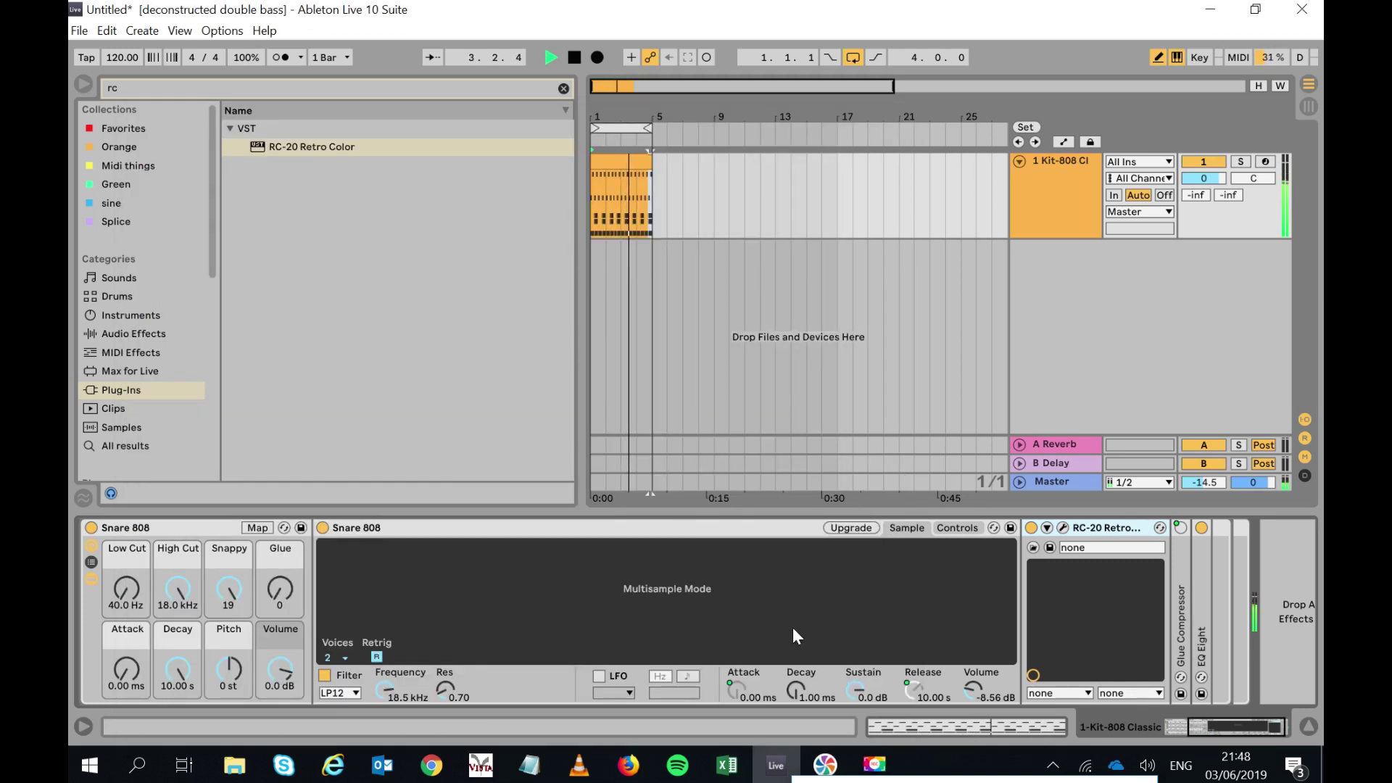
drag(1096, 527, 1218, 538)
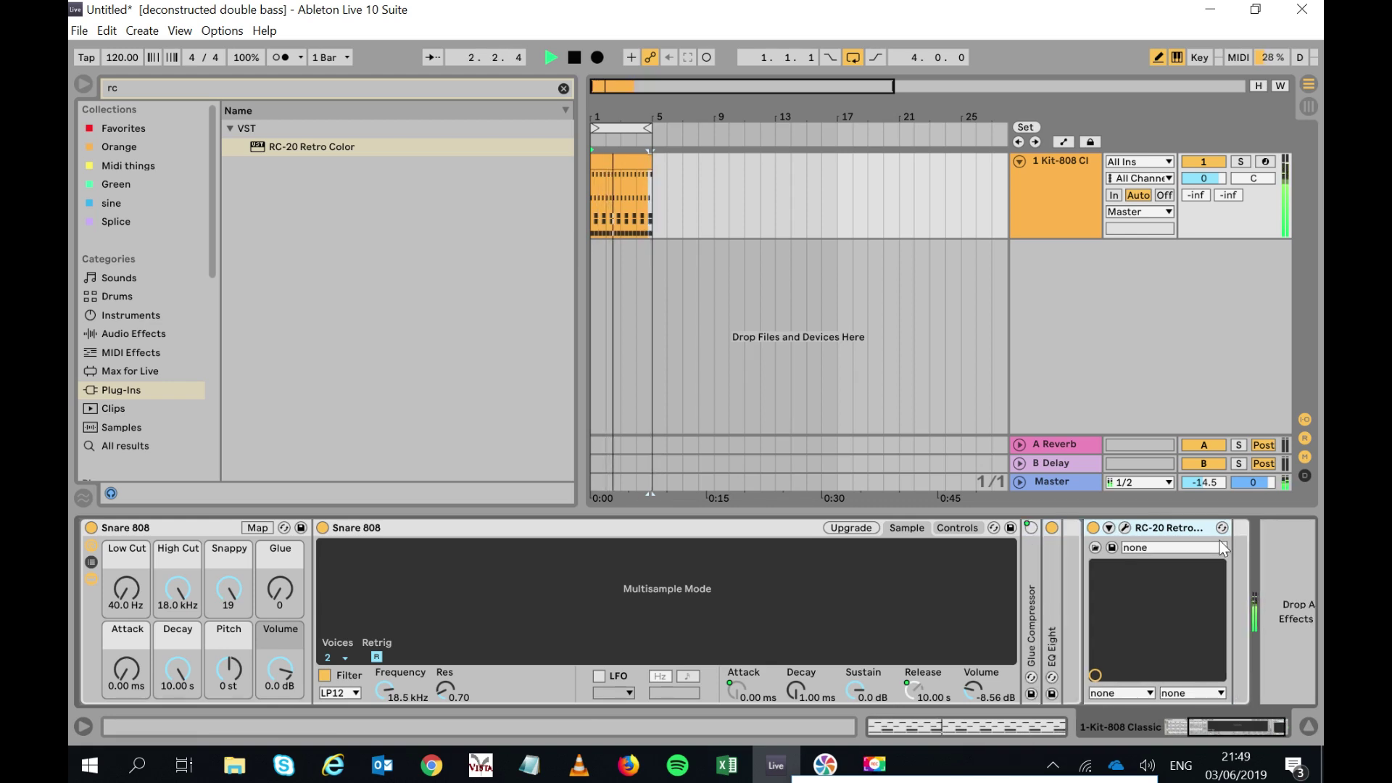
Mute the Clap 808 pad and return to the end of the Snare 808 device chain.
drag(1251, 723, 1125, 736)
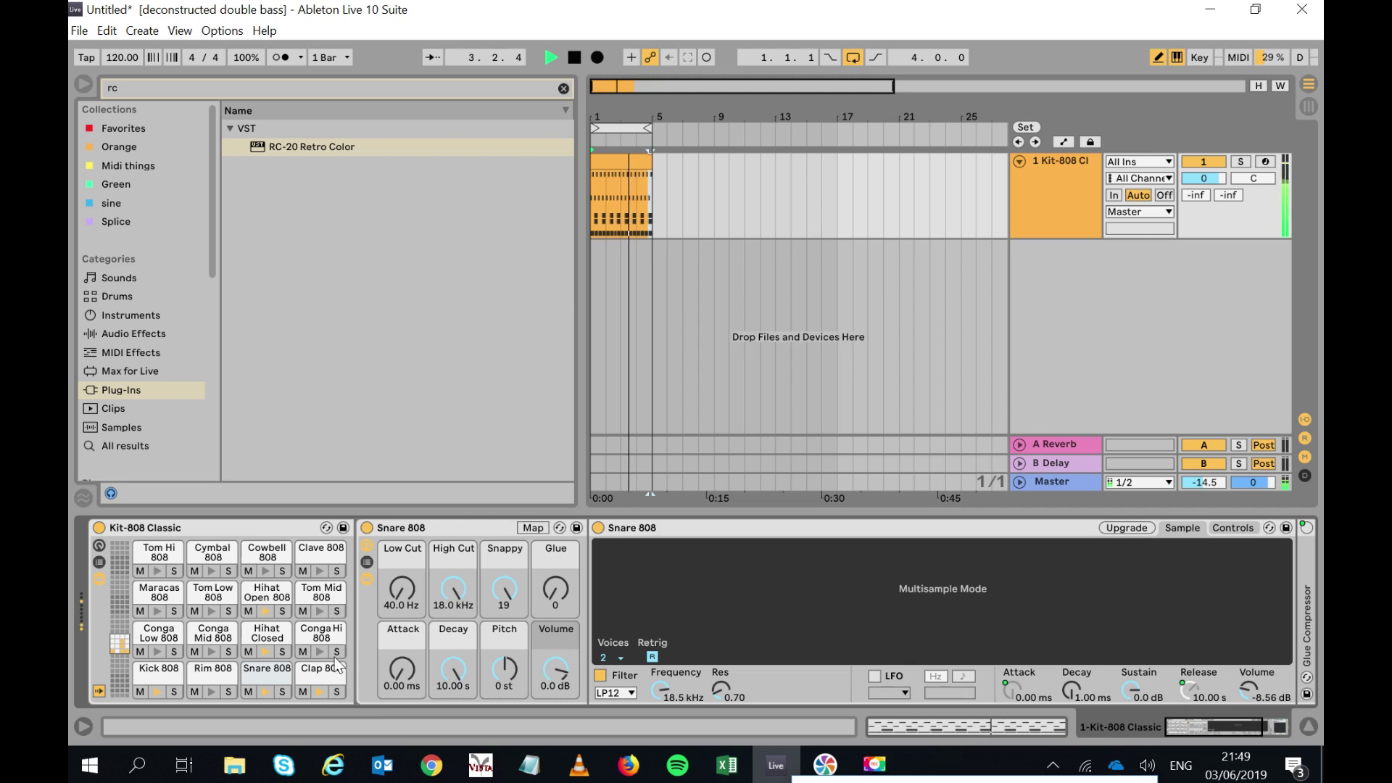
click(302, 691)
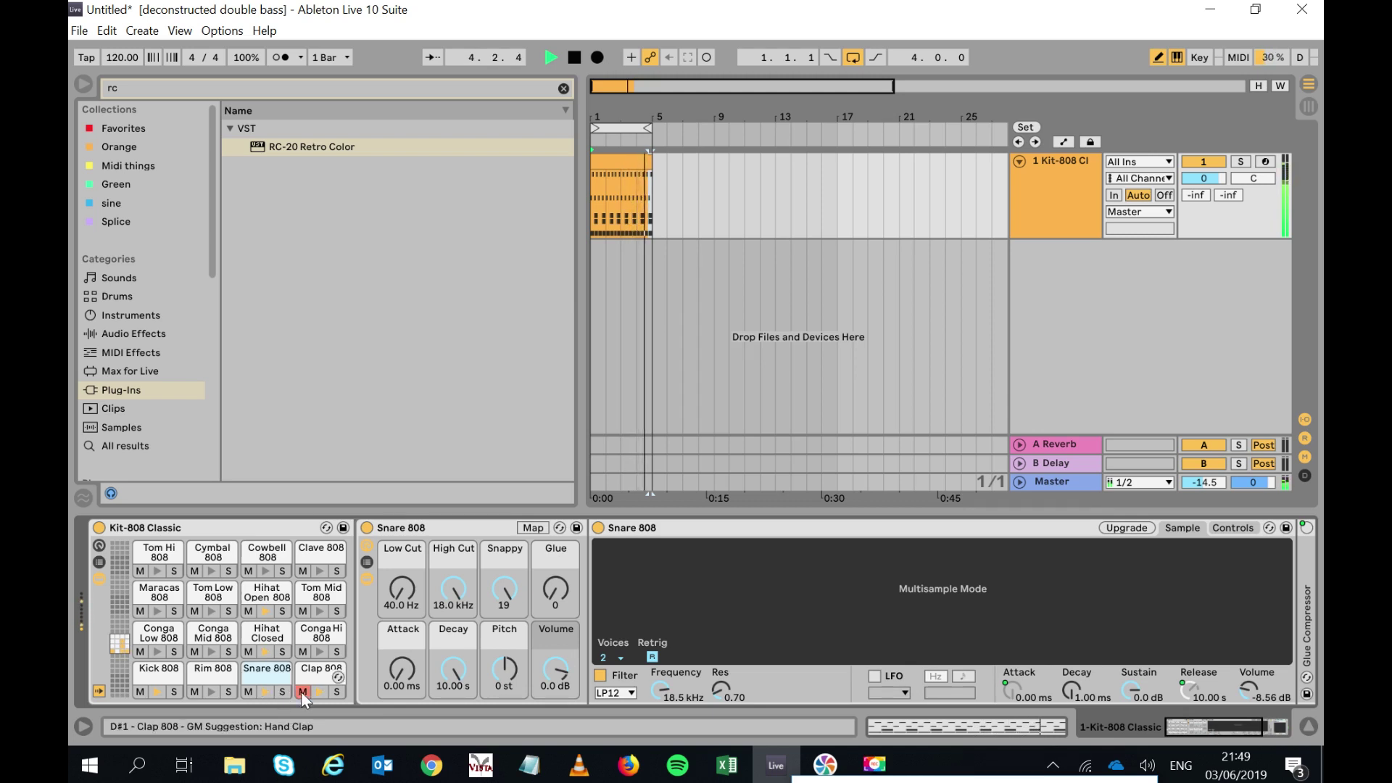
scroll(1058, 653, down, 4)
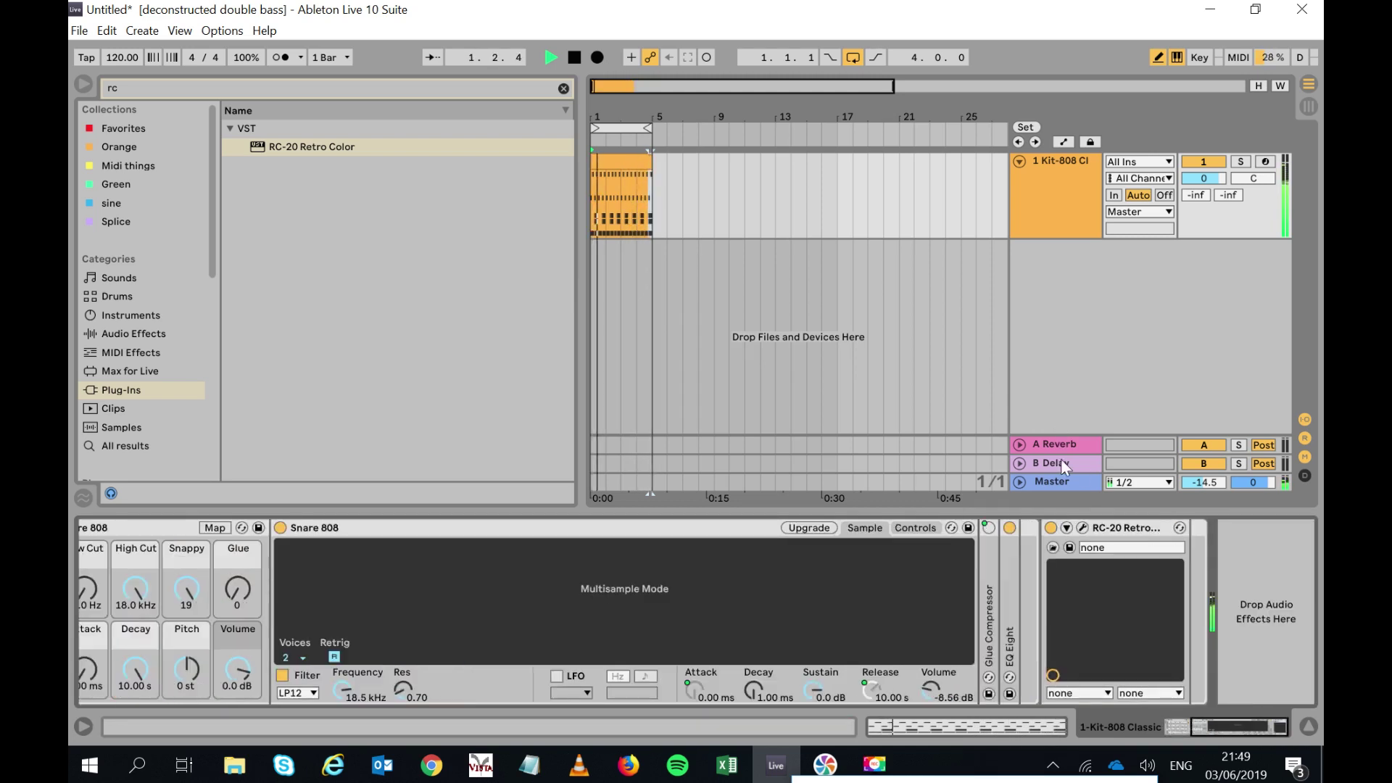
Open the snare's RC-20 Retro Color and audition the Snare Buzz, Strange Space and Short Slap Back presets.
click(1085, 528)
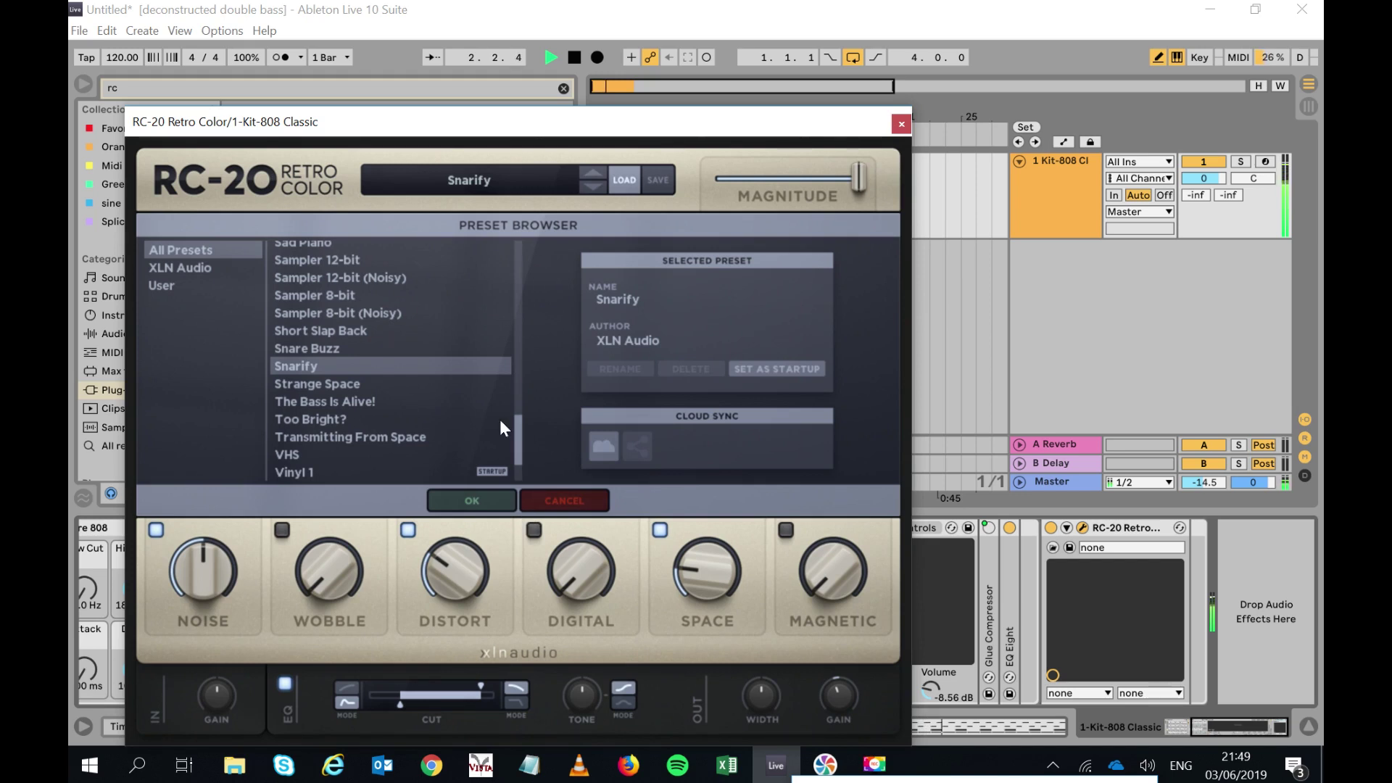
click(348, 350)
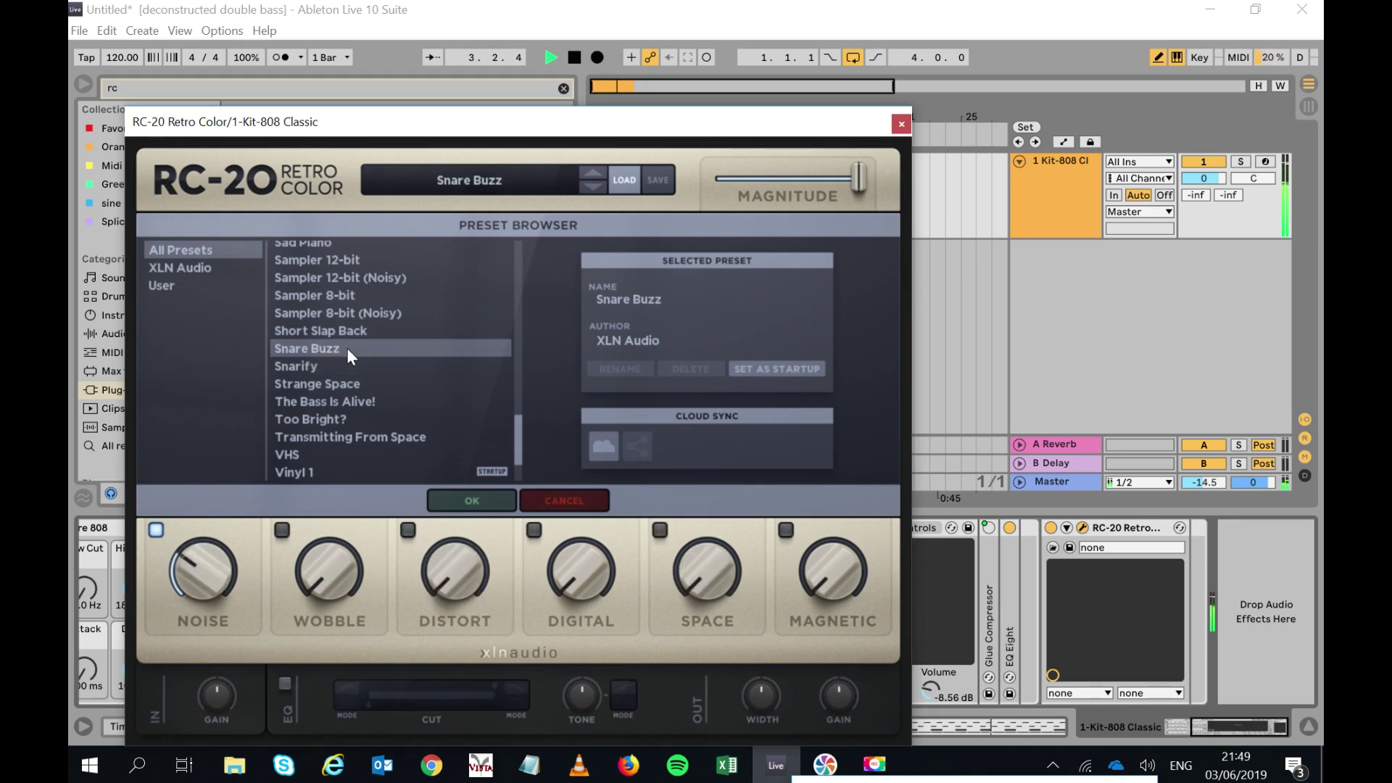
click(345, 384)
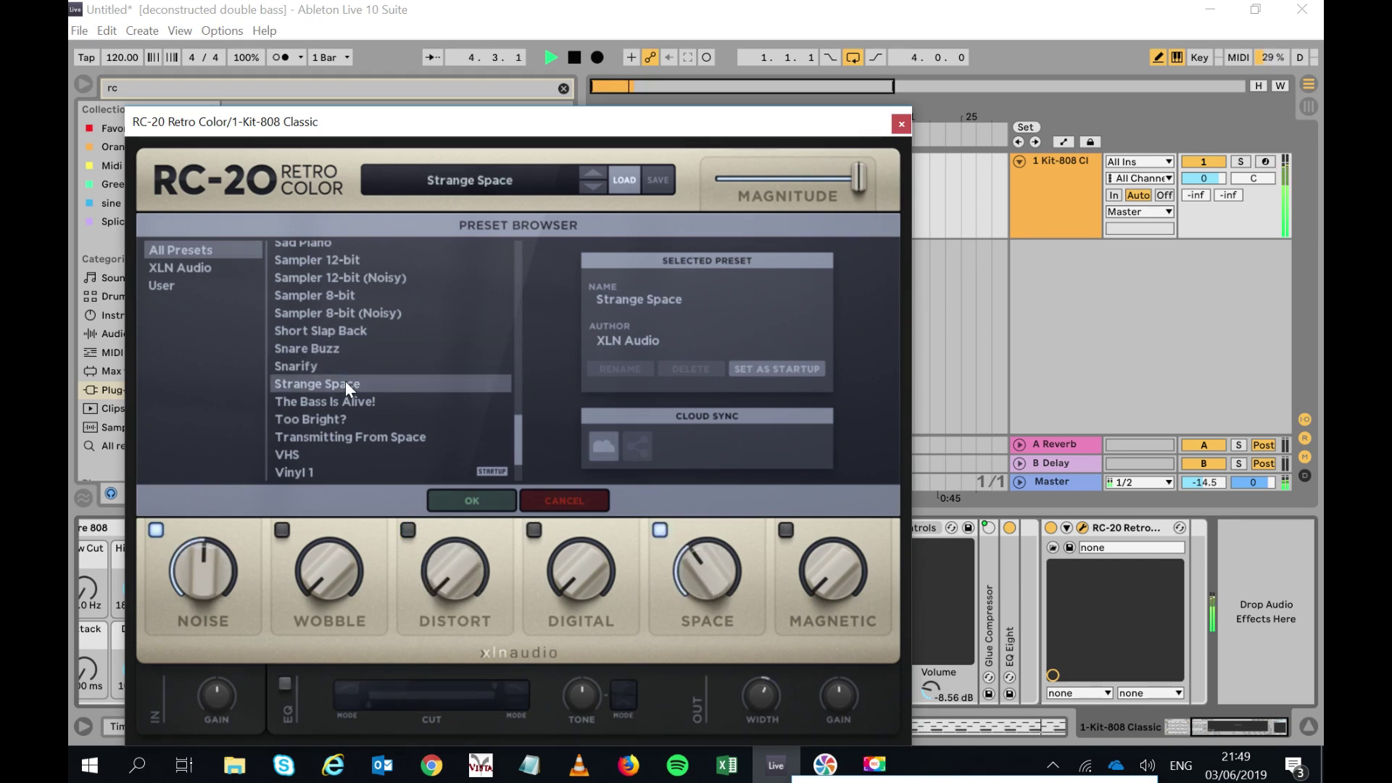
click(402, 329)
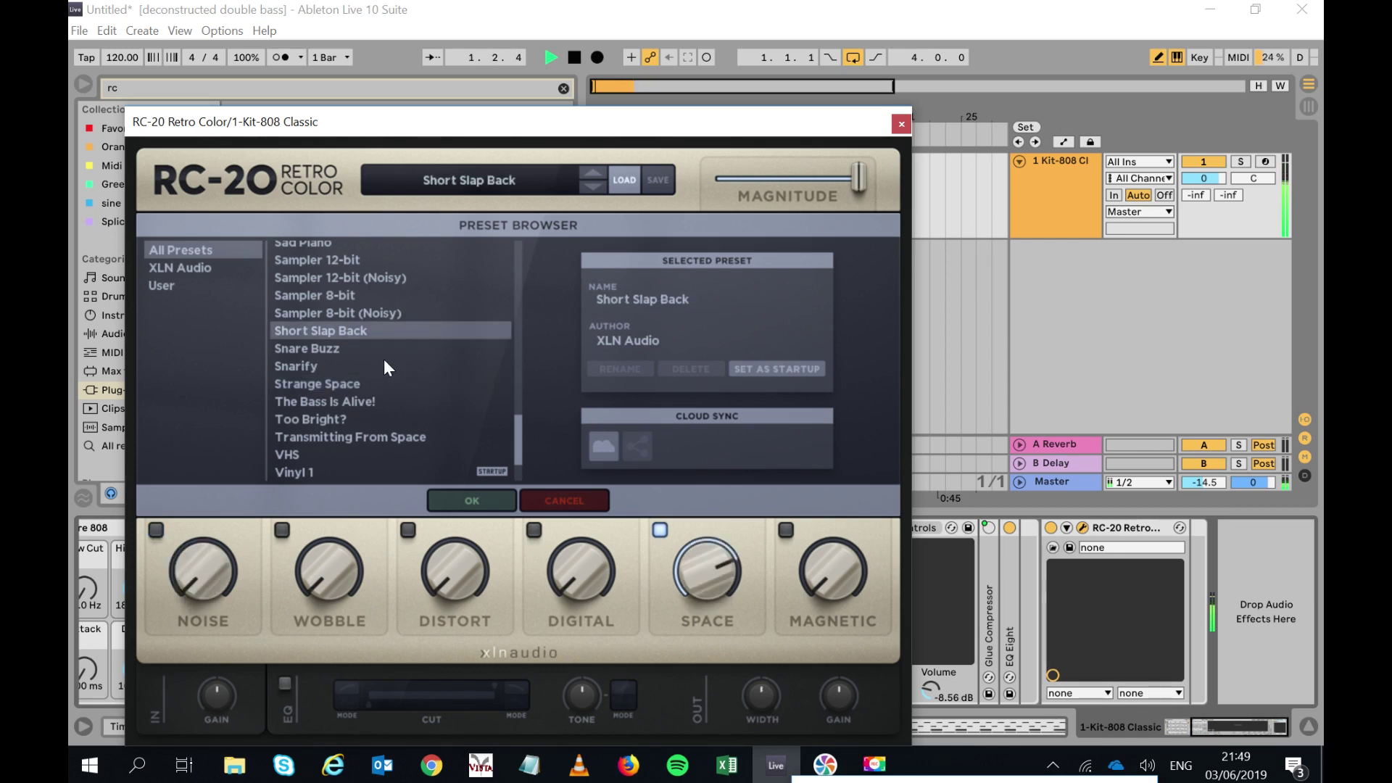
click(384, 347)
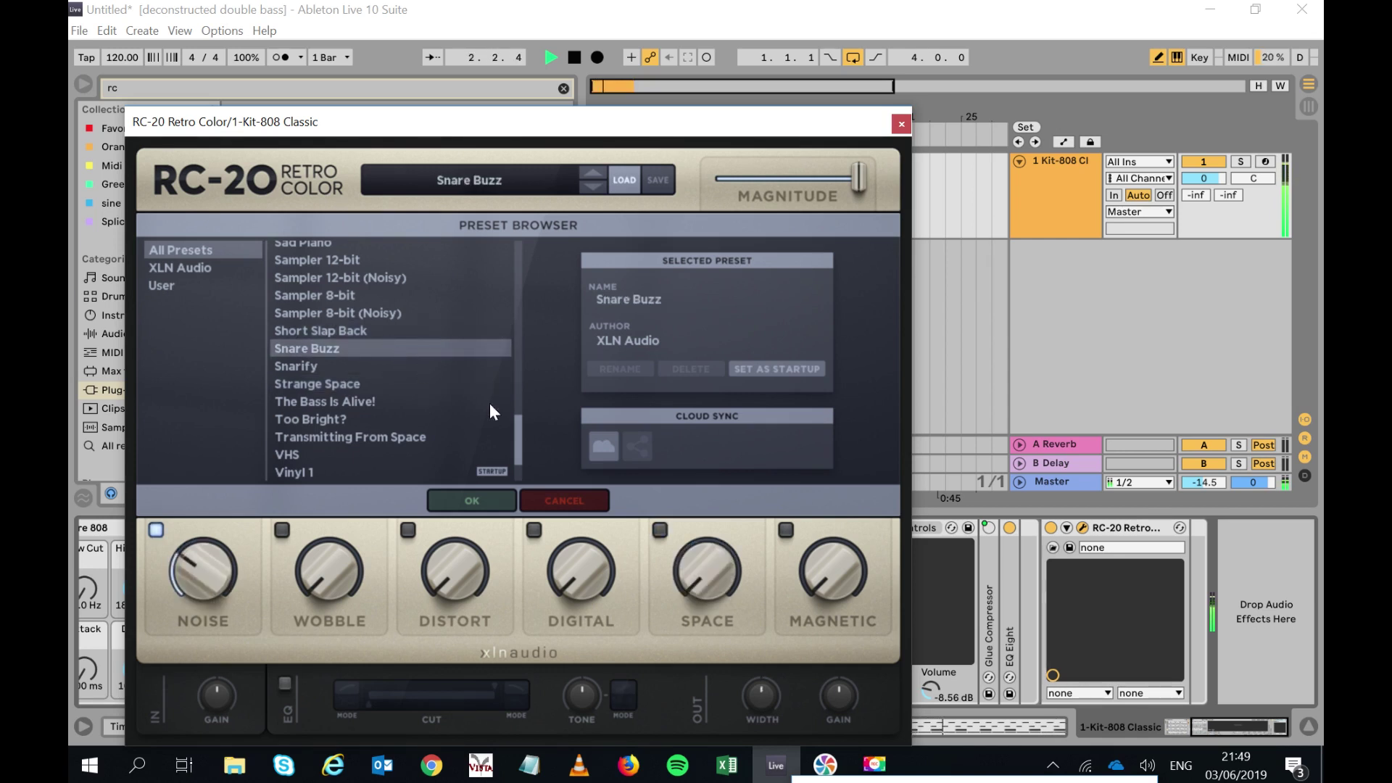
Audition the 808 Crush, 808 Dirt Punch, Cassette 1st Generation and Depth for Plucks presets on the snare.
drag(515, 433, 521, 245)
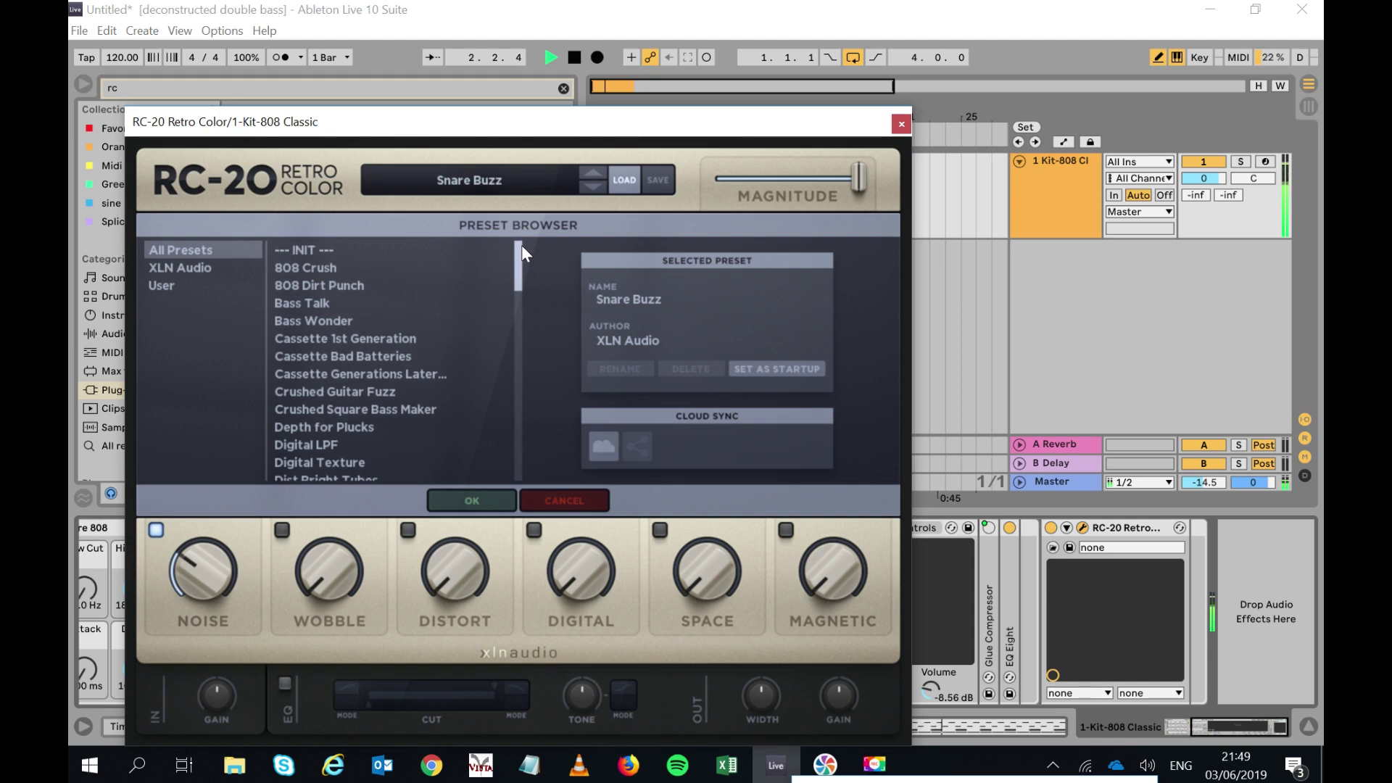
click(445, 269)
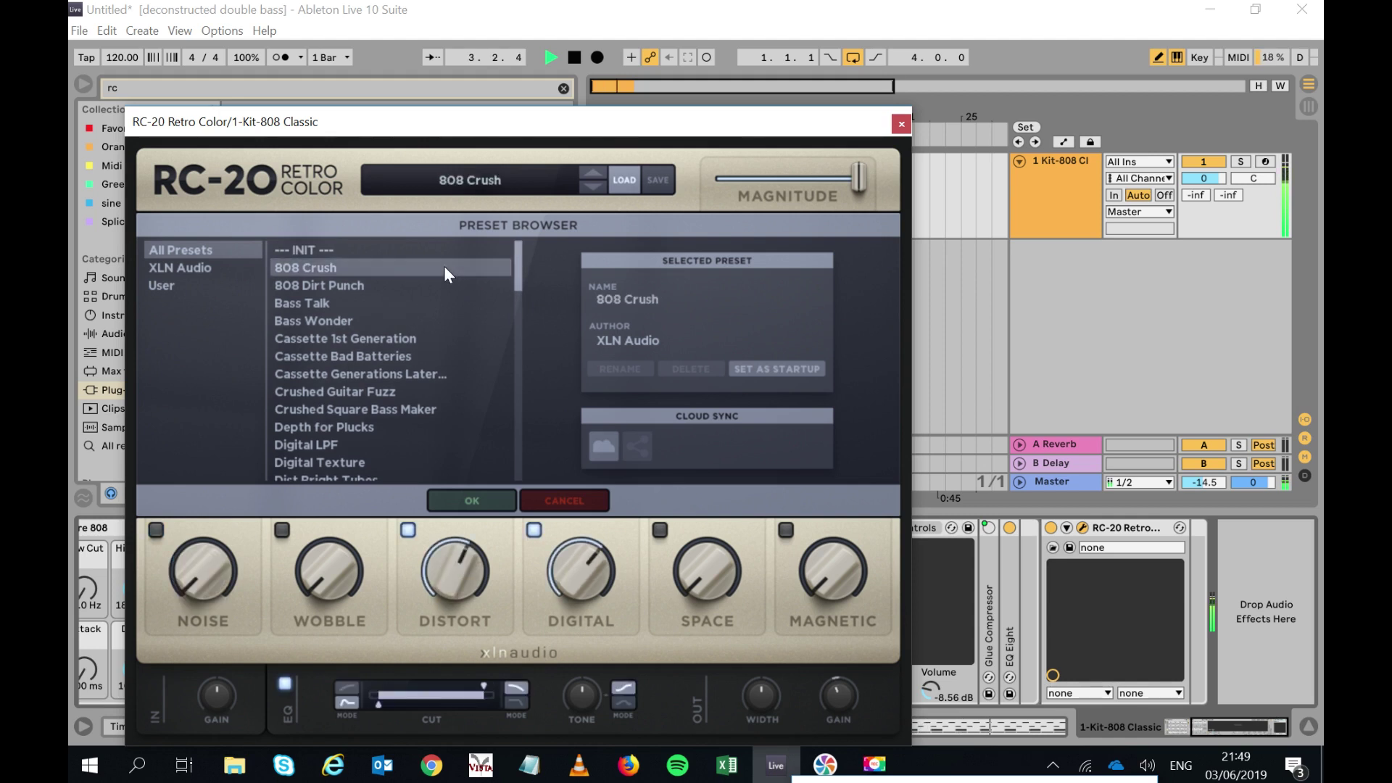
click(424, 288)
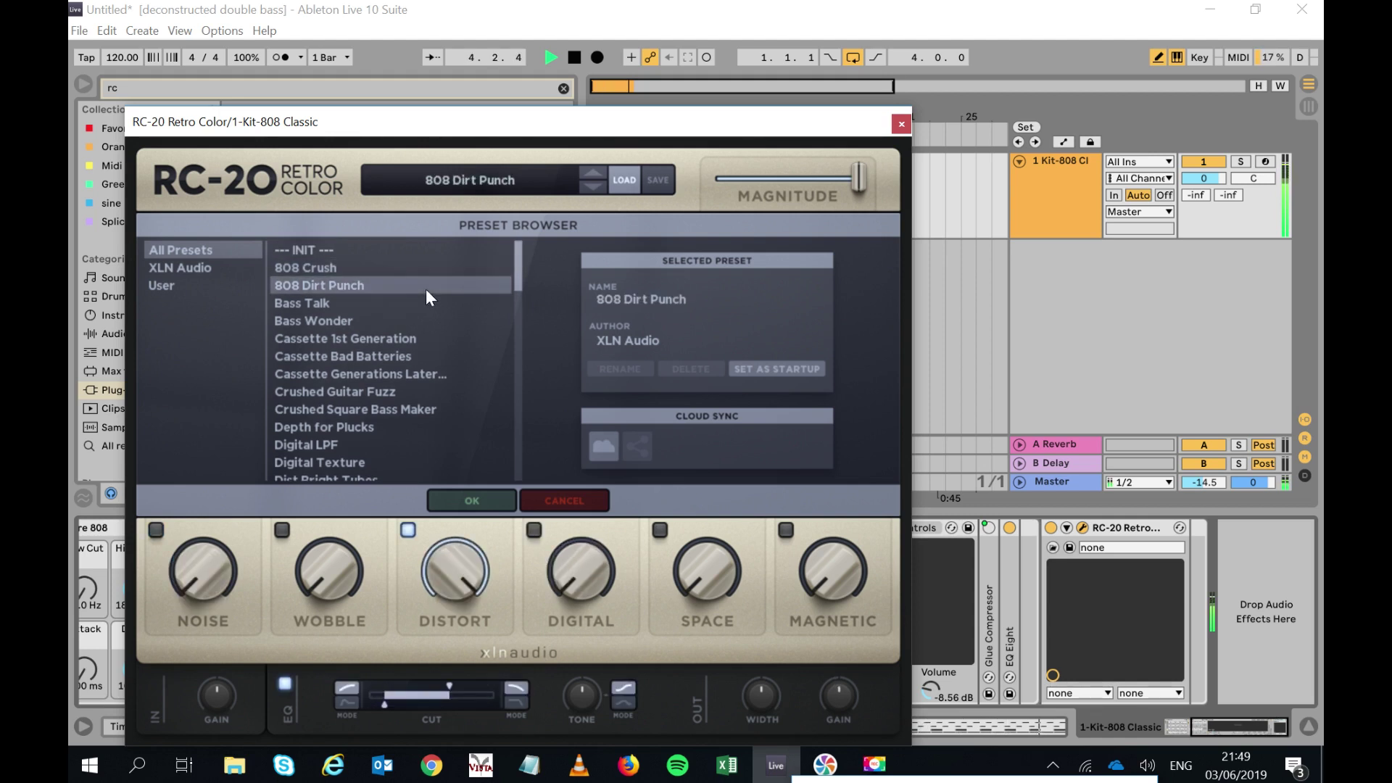
click(412, 335)
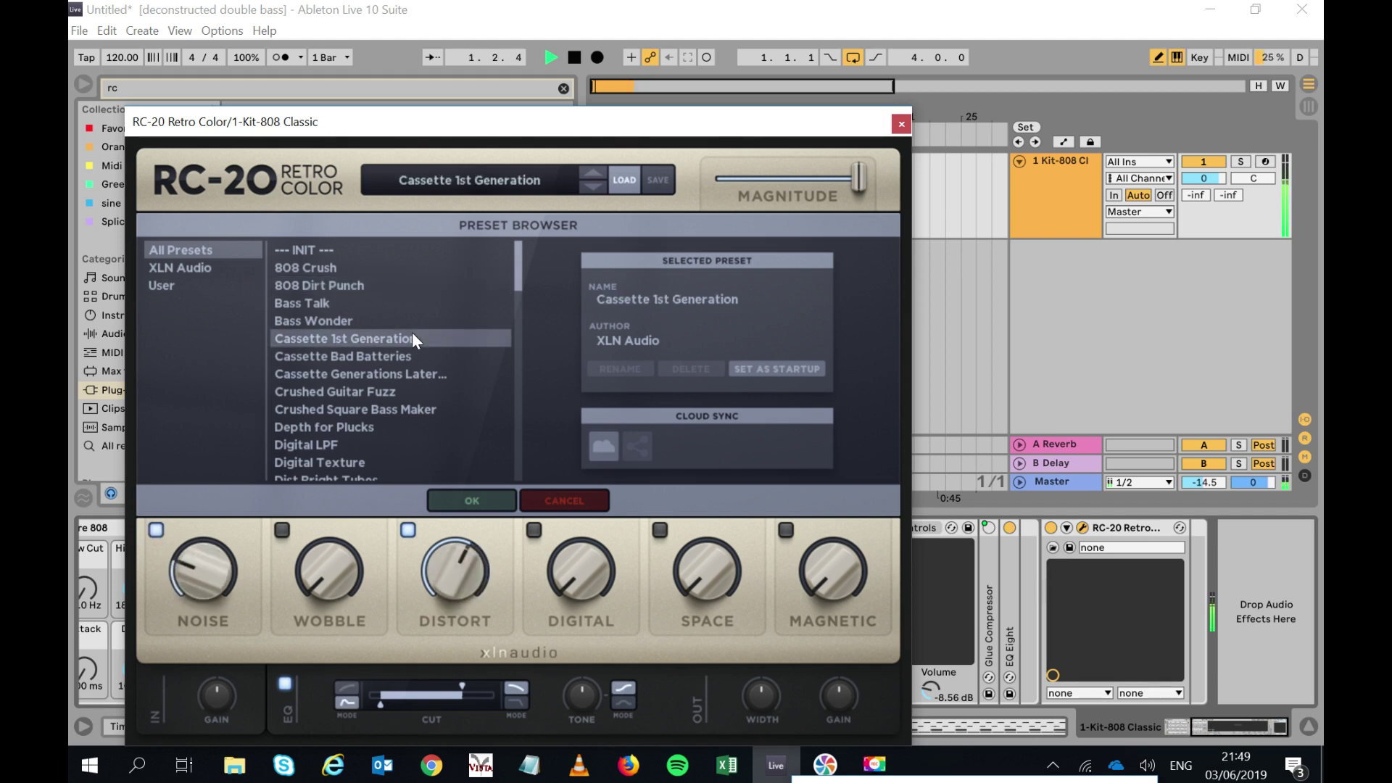
click(393, 430)
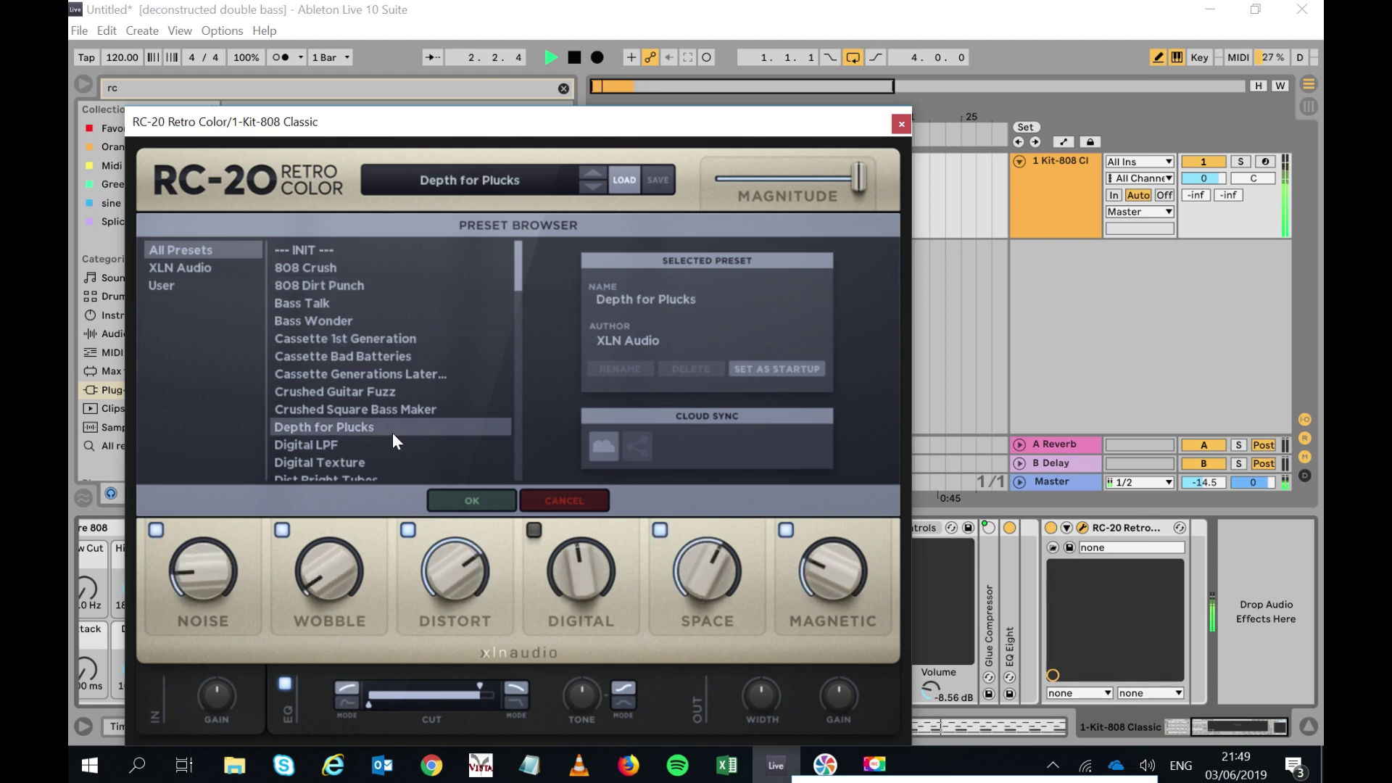
Audition the Magnitude Transition 1 and Next Door Studio presets on the snare.
scroll(521, 304, down, 5)
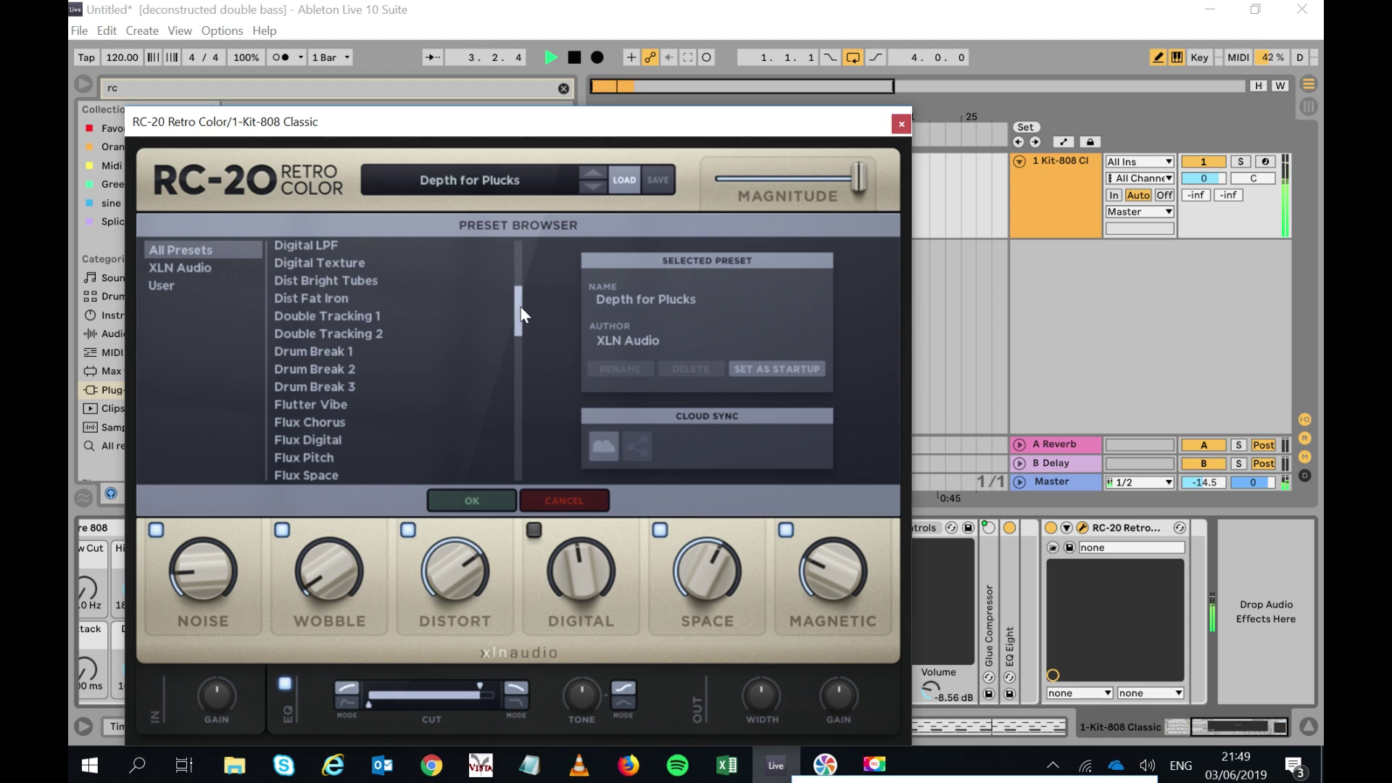
drag(520, 342, 519, 368)
click(385, 319)
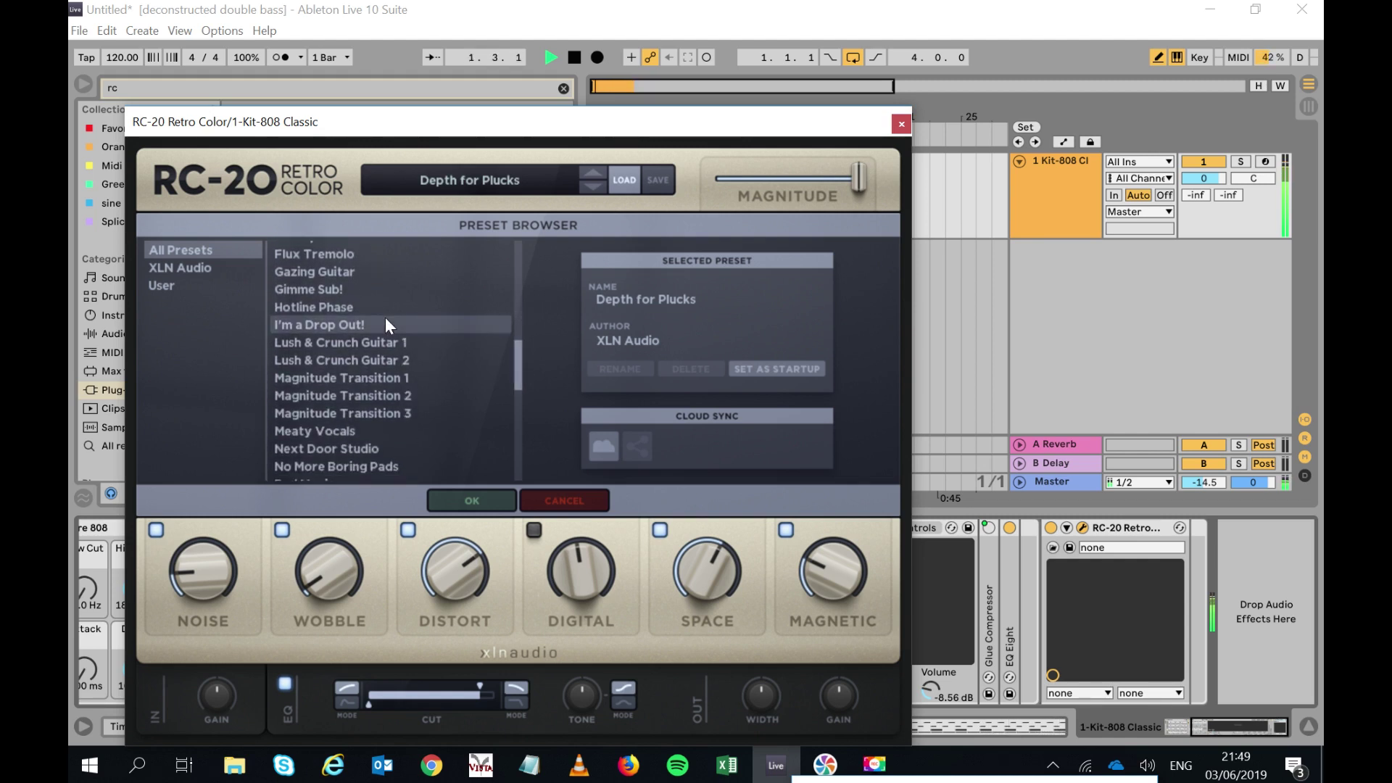
click(376, 380)
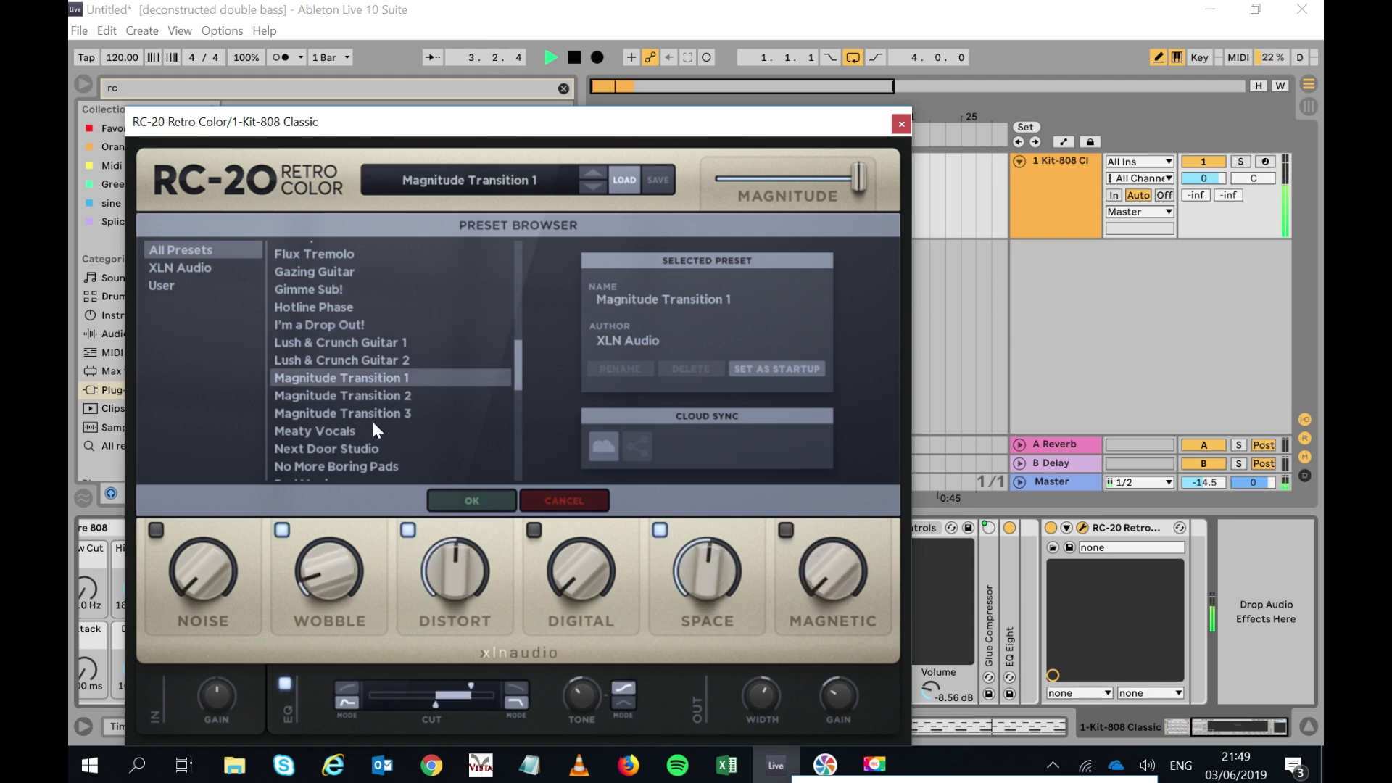
click(371, 445)
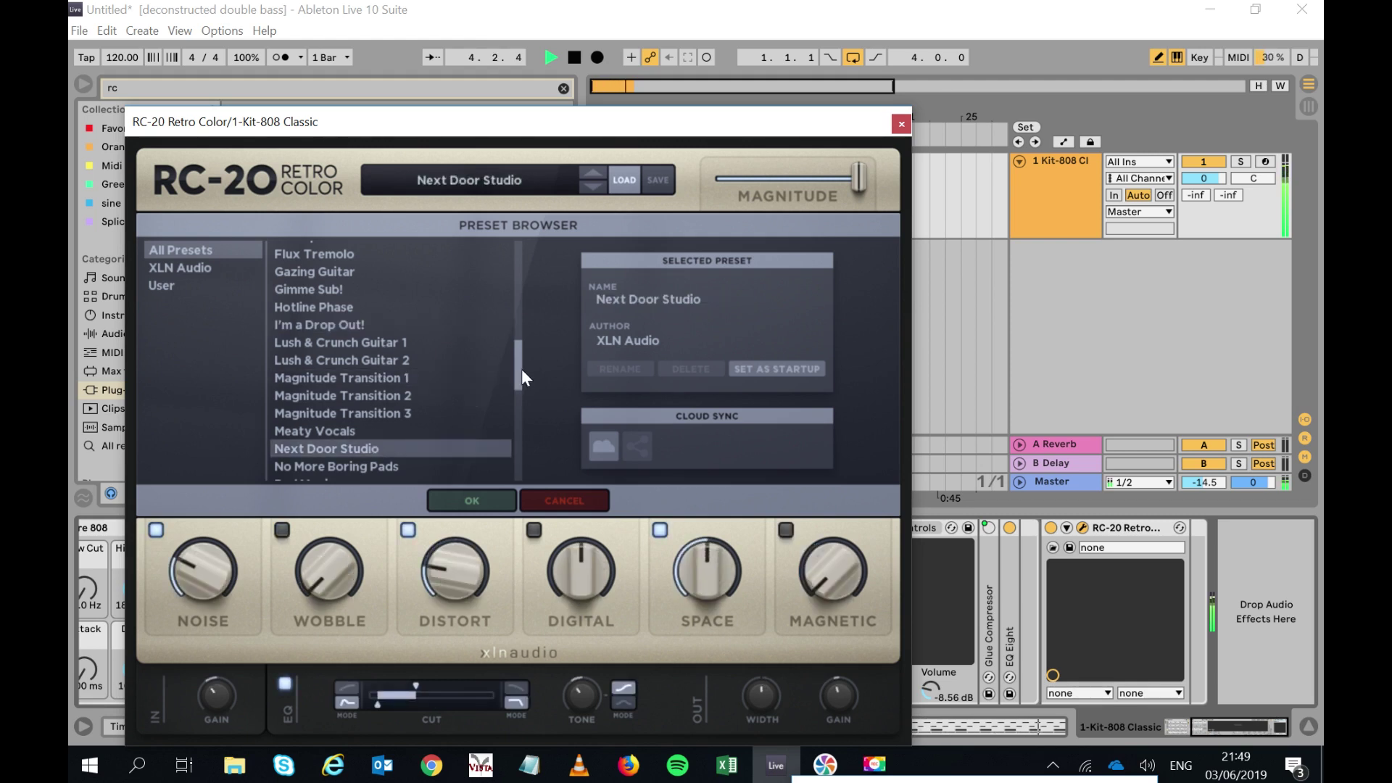
Compare the Strange Space and Snarify presets again, and load Snare Buzz for the snare.
drag(521, 368, 524, 401)
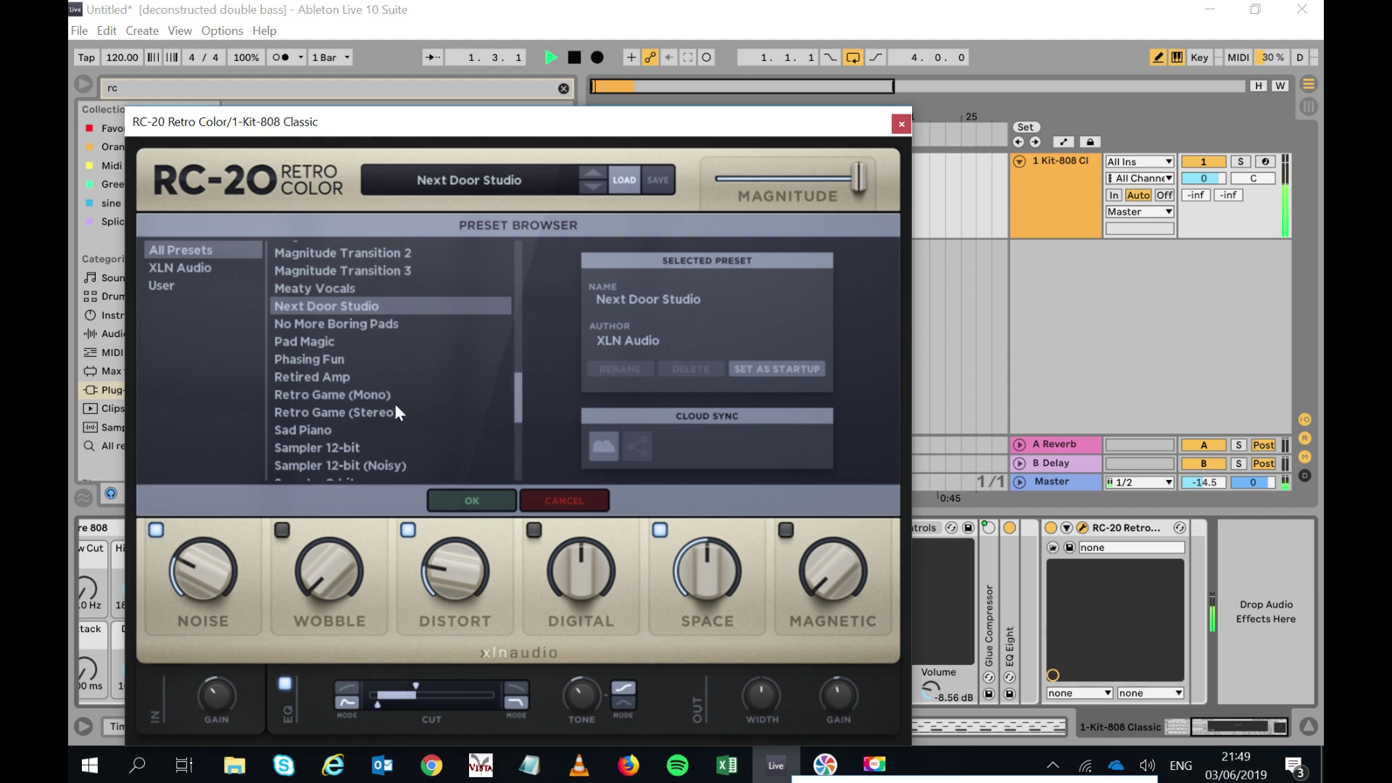
drag(519, 398, 521, 433)
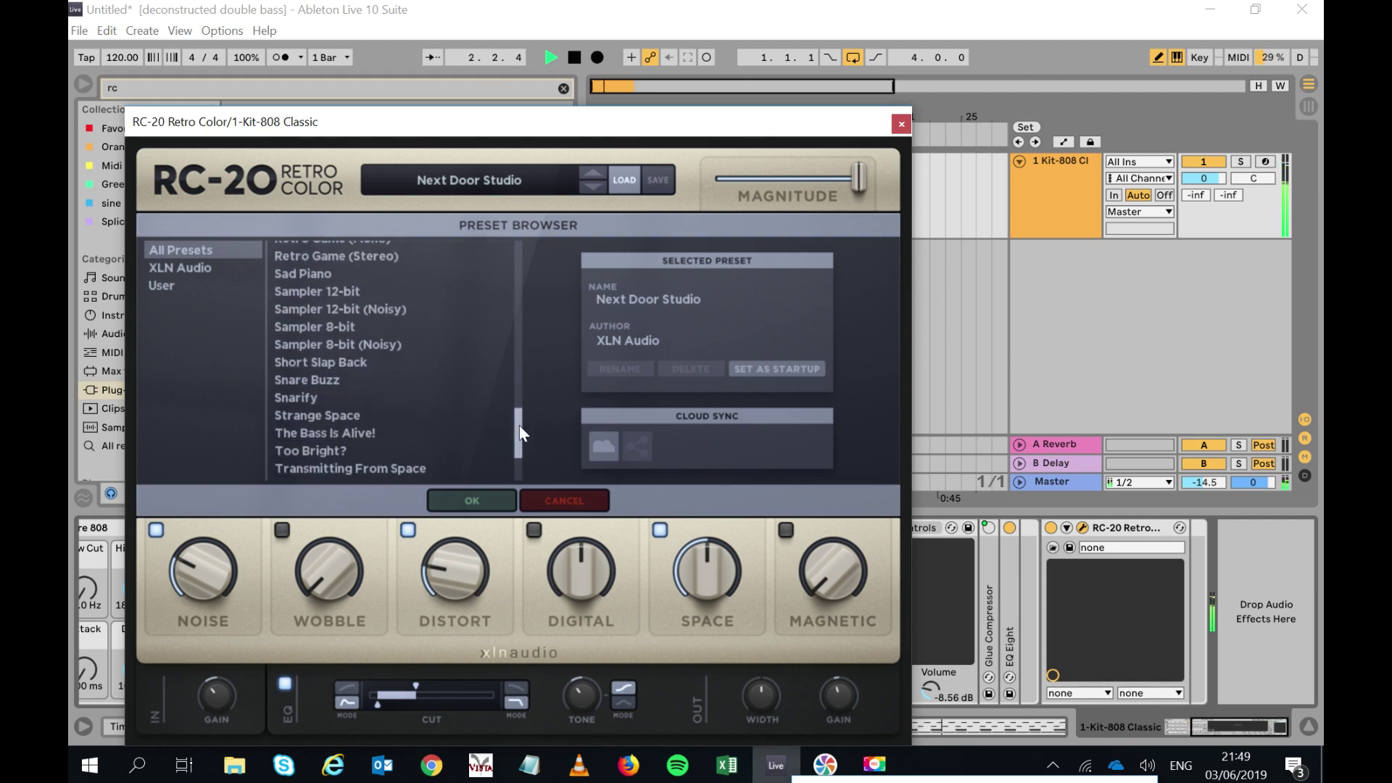
click(302, 381)
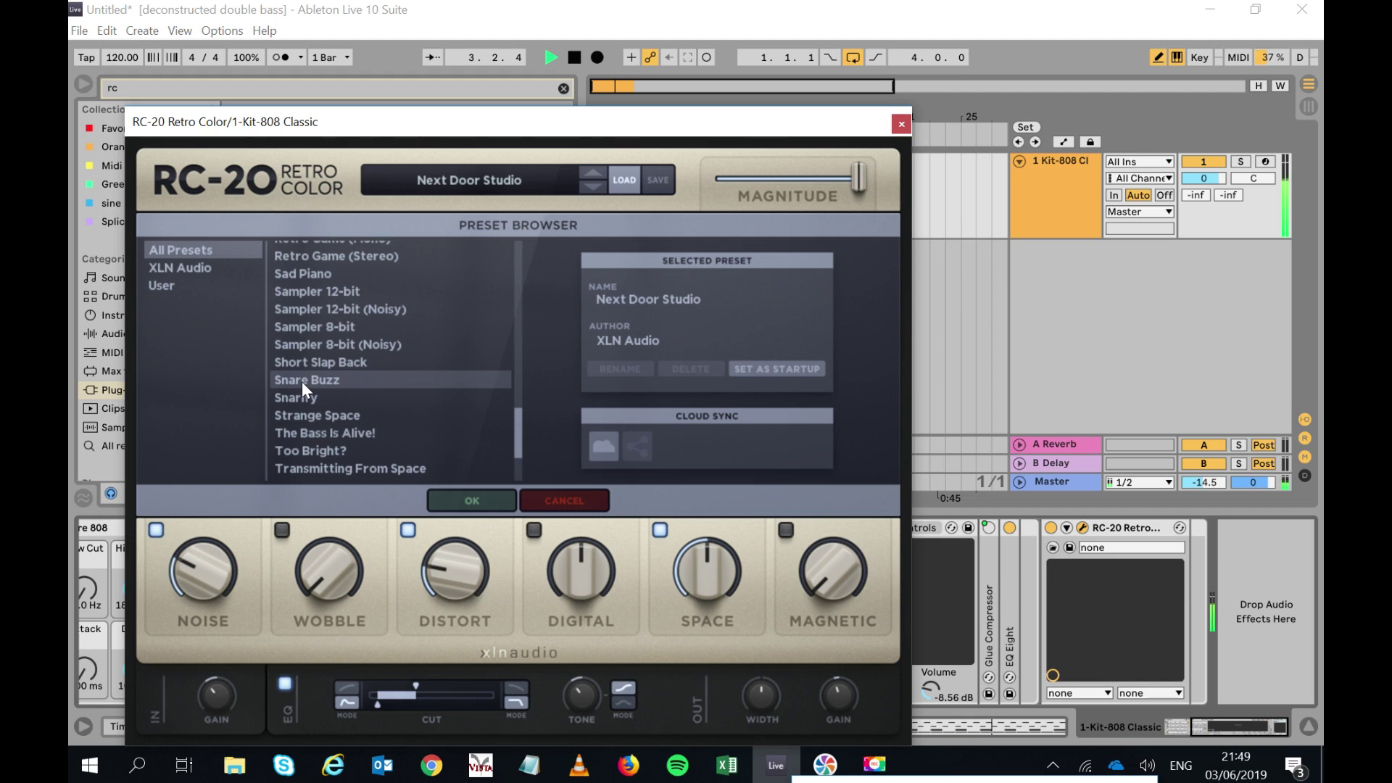
click(316, 411)
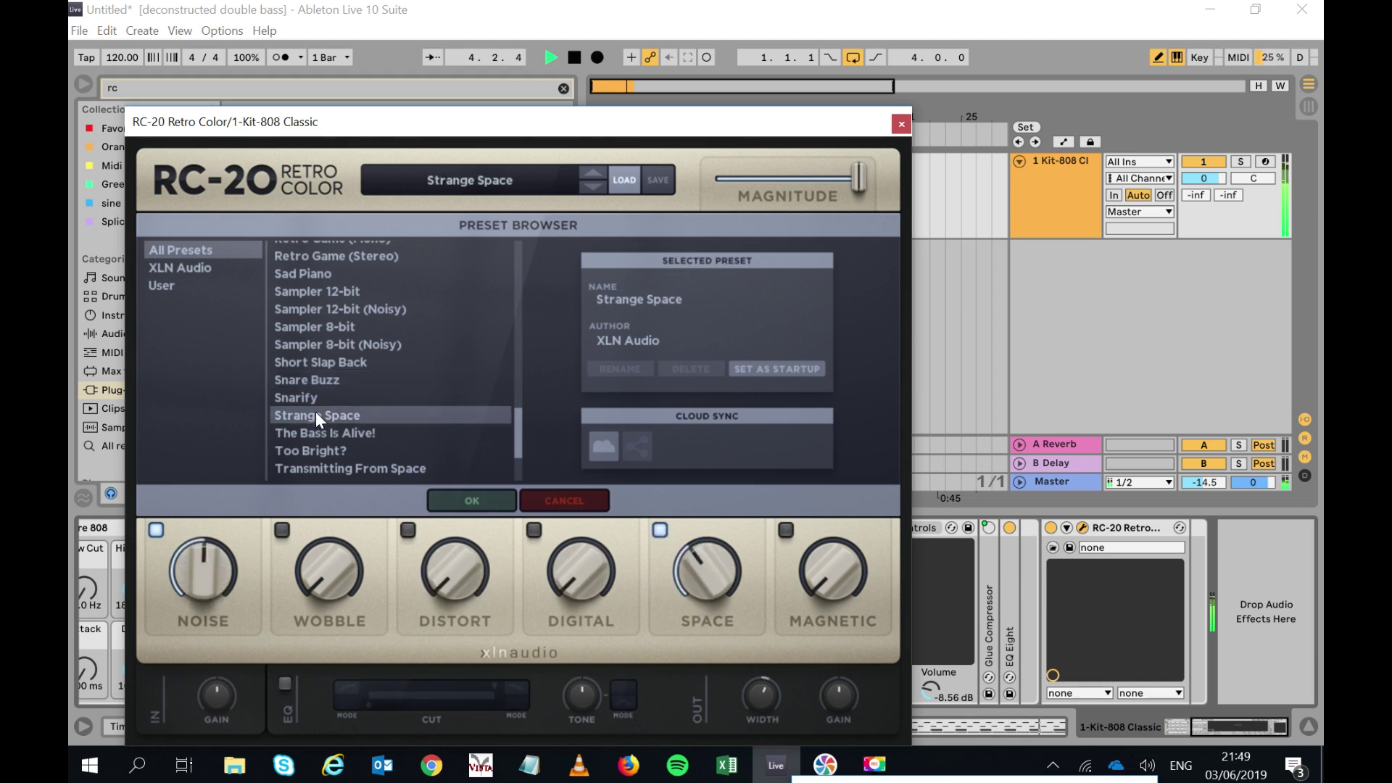
click(316, 397)
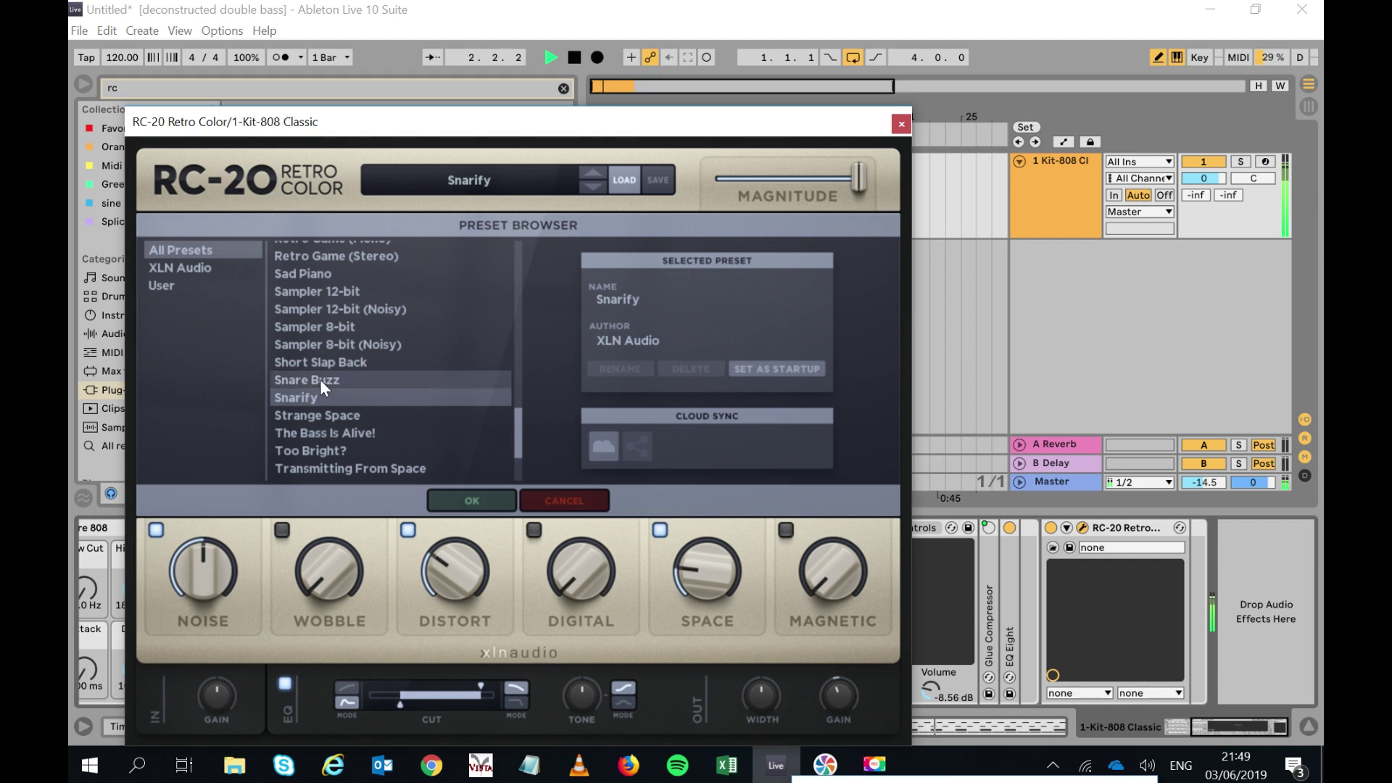
click(320, 380)
Set Space to 8%, add some Distort, raise Noise to about halfway with Wobble off, and close the preset browser and plug-in window.
drag(727, 594, 696, 525)
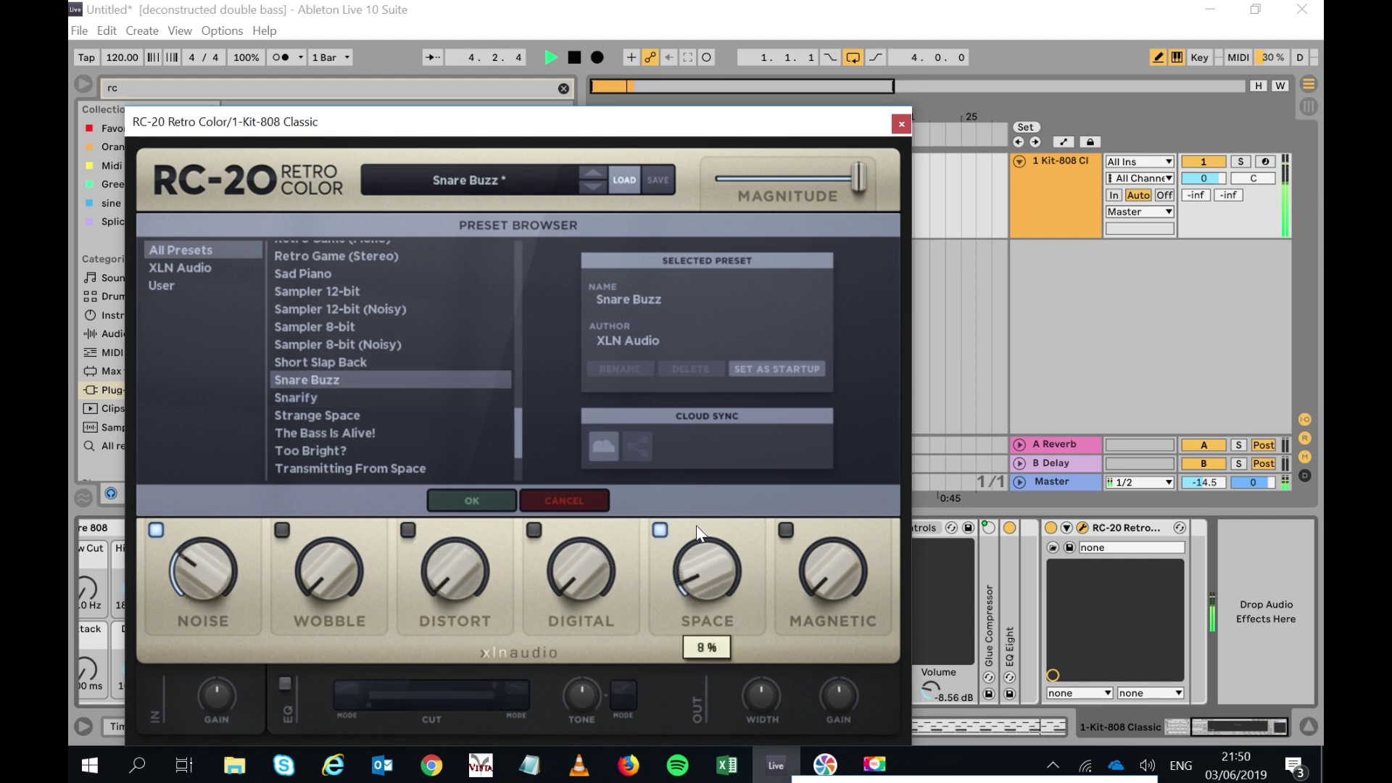
drag(411, 572, 419, 456)
drag(221, 576, 219, 505)
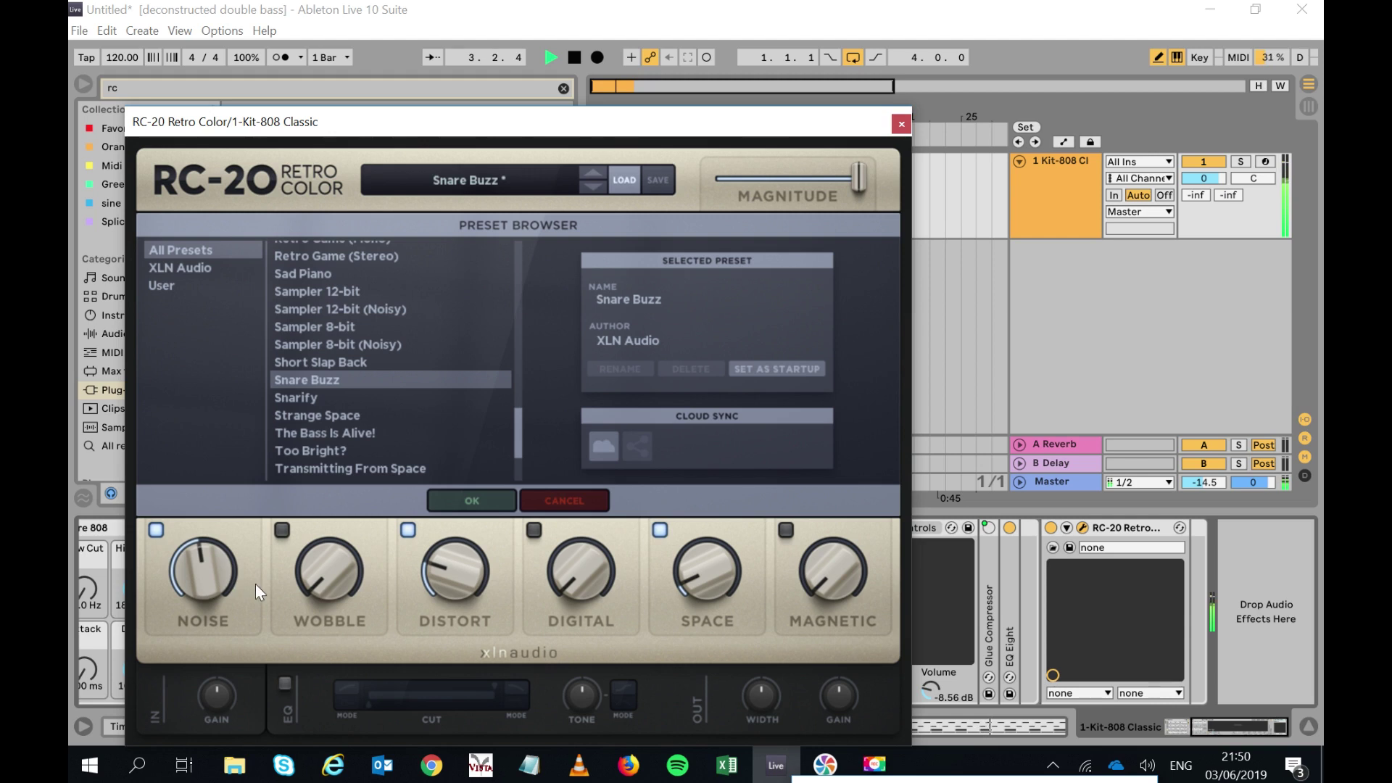
mouse_move(307, 569)
mouse_down()
mouse_move(306, 537)
mouse_move(306, 555)
mouse_up()
click(283, 530)
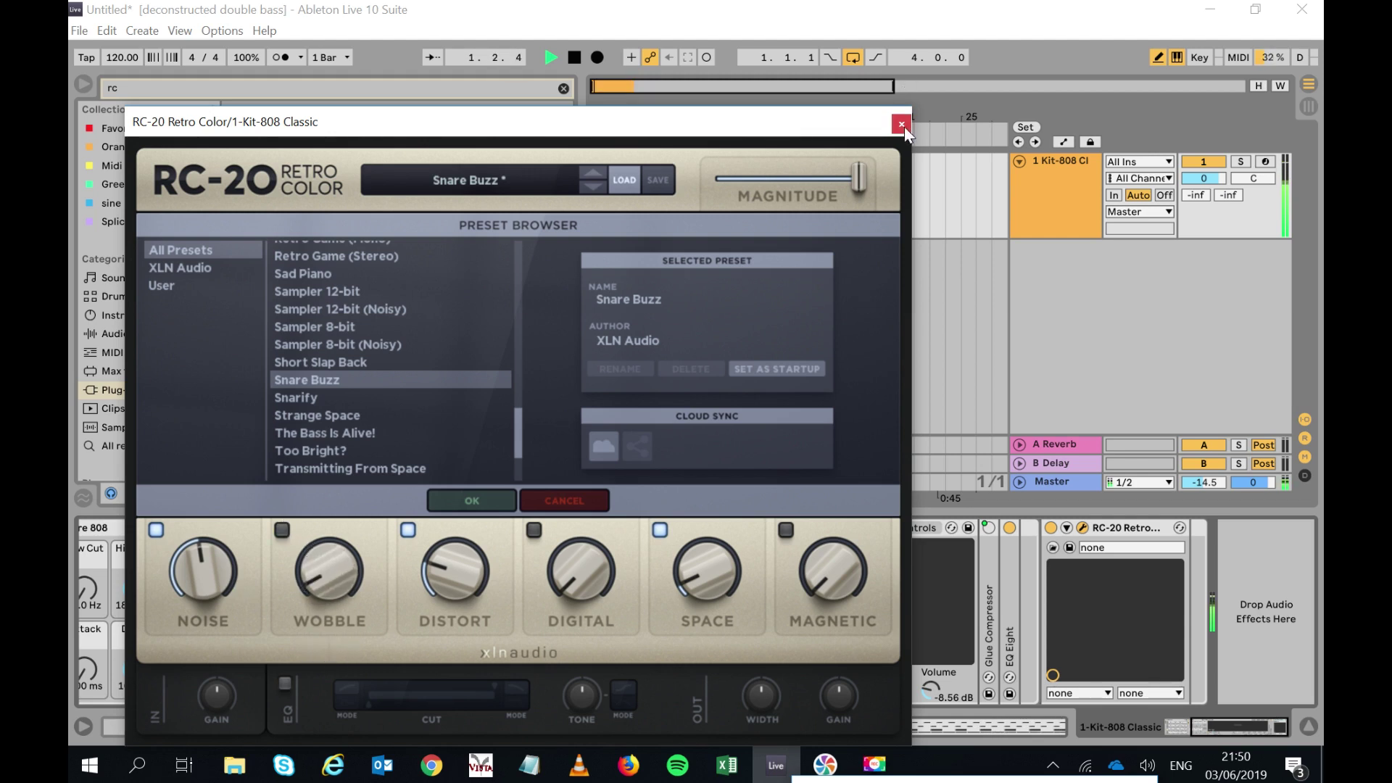
click(488, 500)
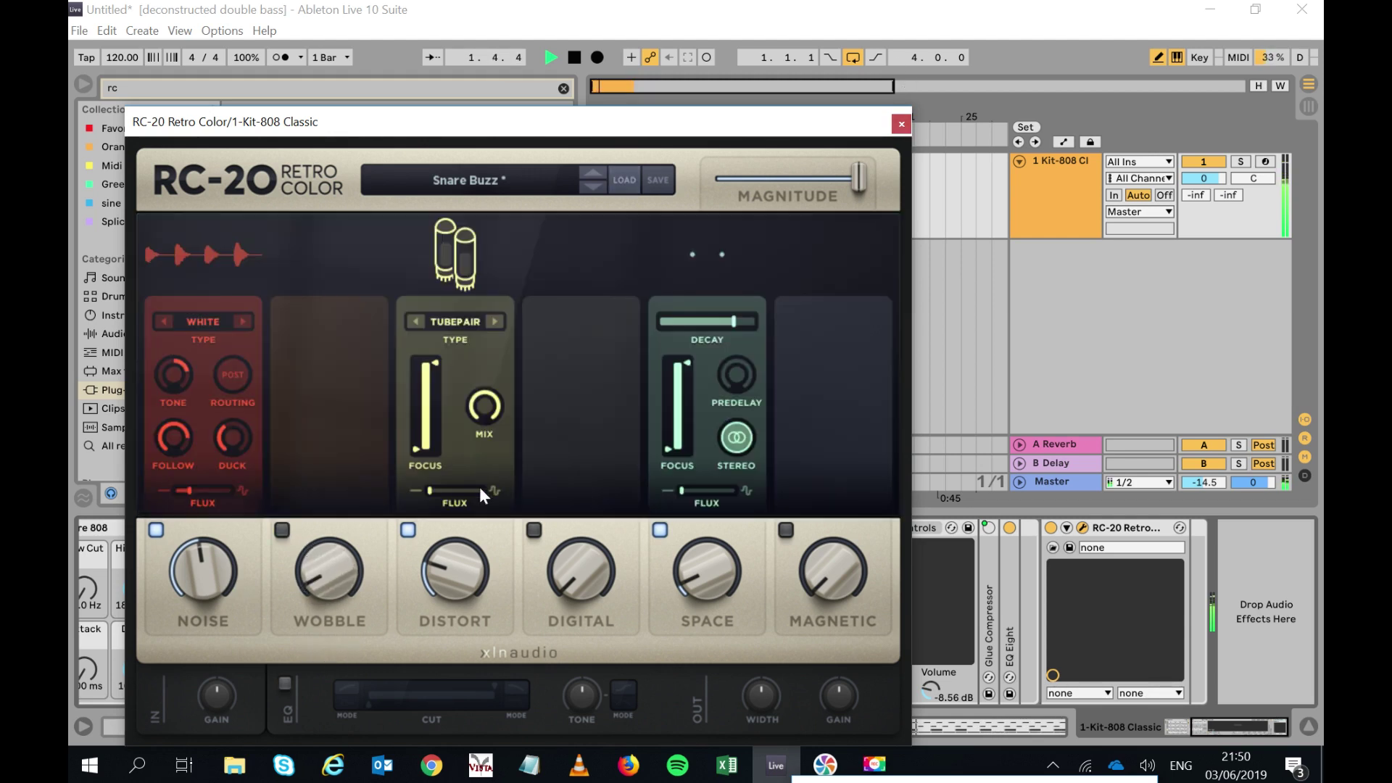
click(901, 123)
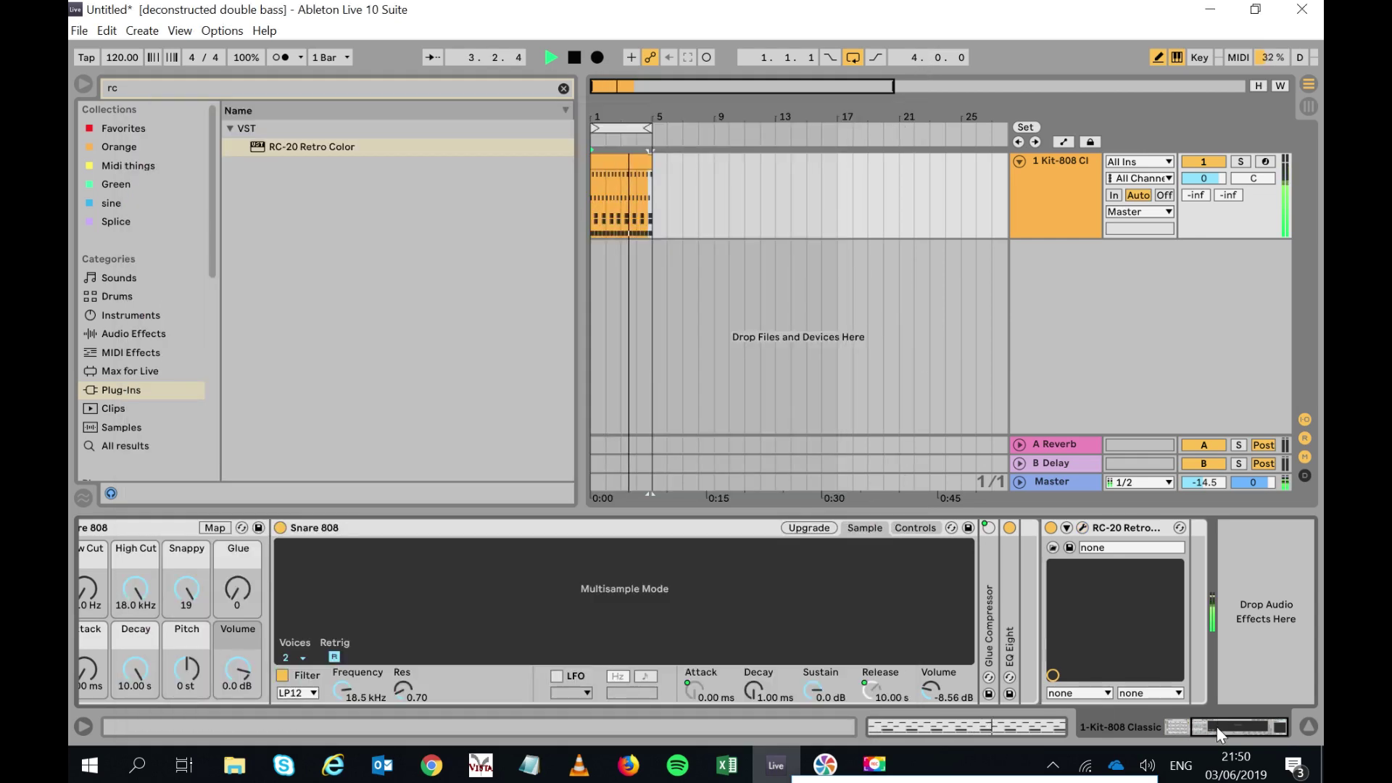
Unmute the Clap 808 pad and select it to show its device chain.
drag(1220, 730, 1175, 729)
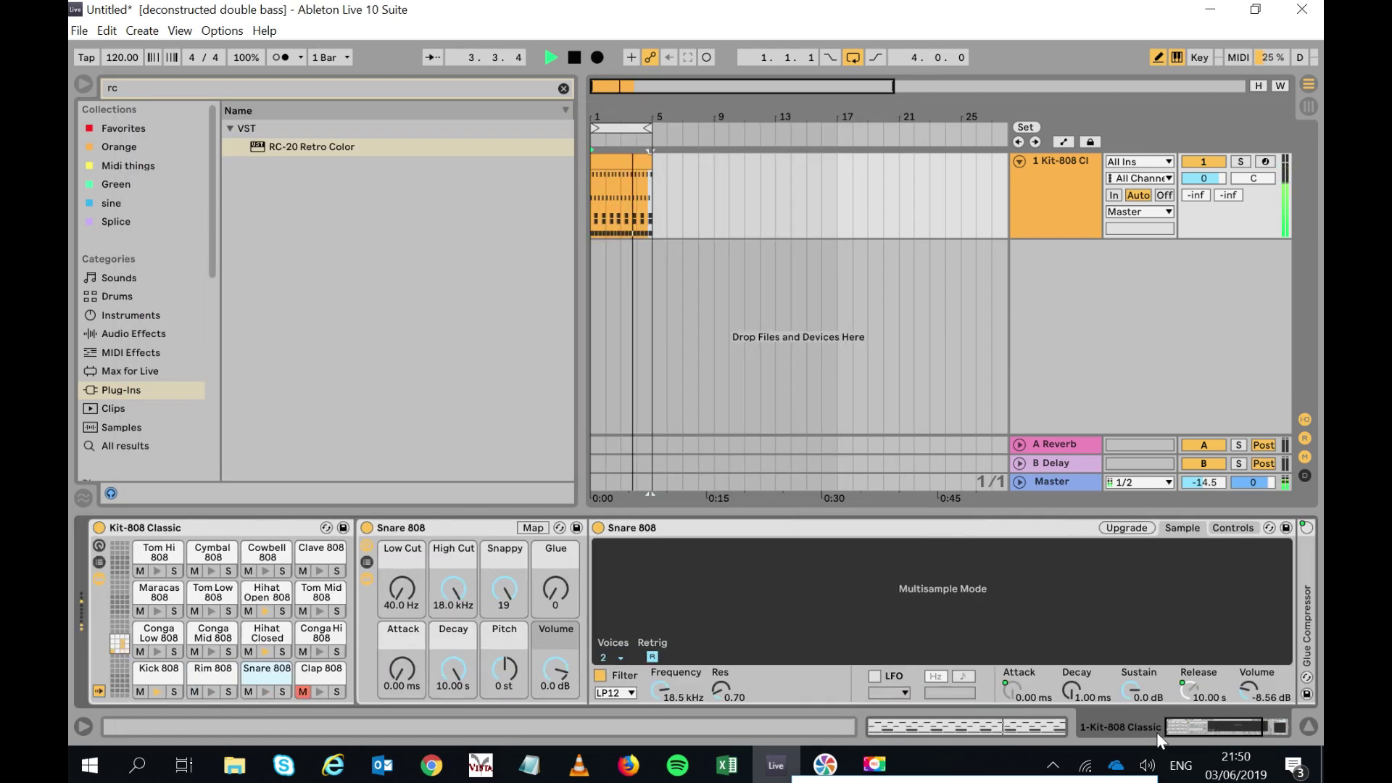
click(305, 693)
click(312, 670)
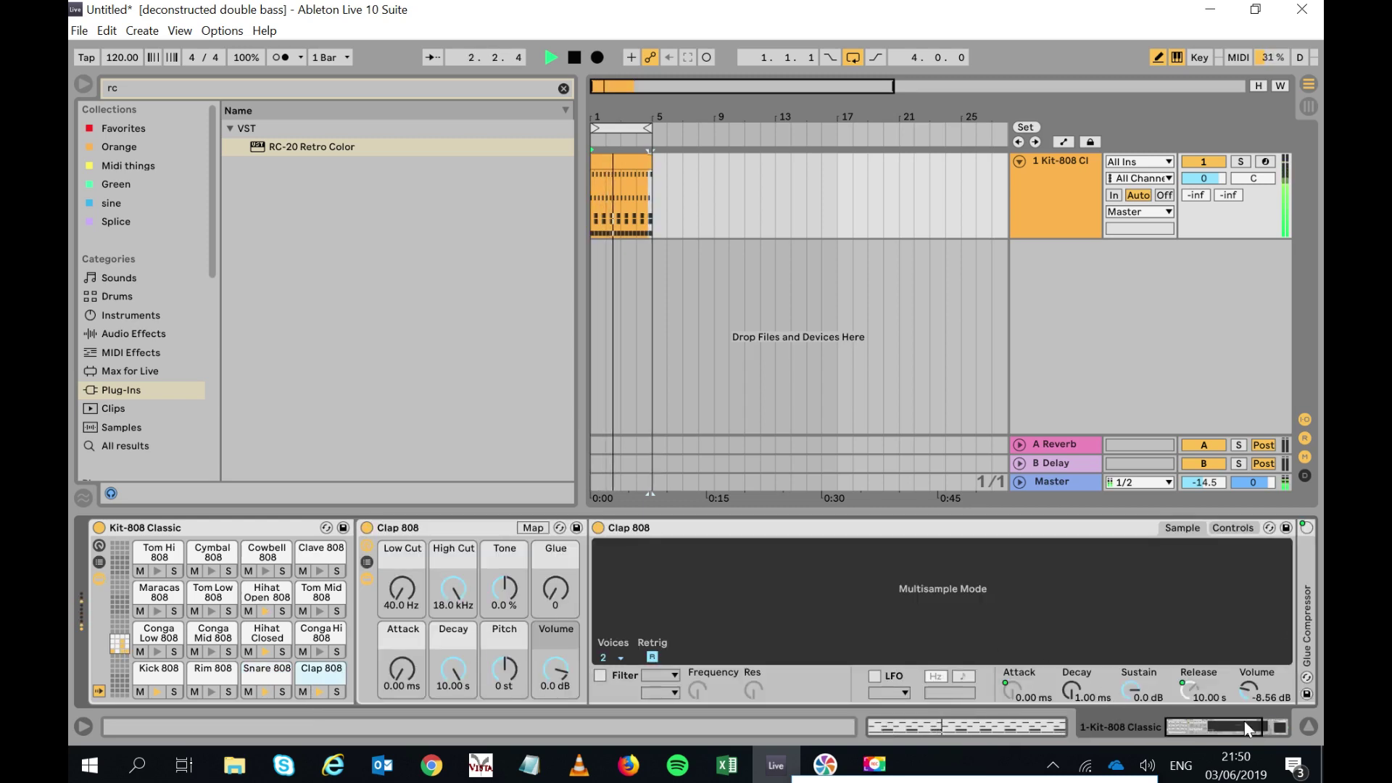
Set the clap's ValhallaVintageVerb mix to 8.4% and decay to 0.20 s, and close the plug-in window.
drag(1243, 720, 1307, 728)
click(1083, 528)
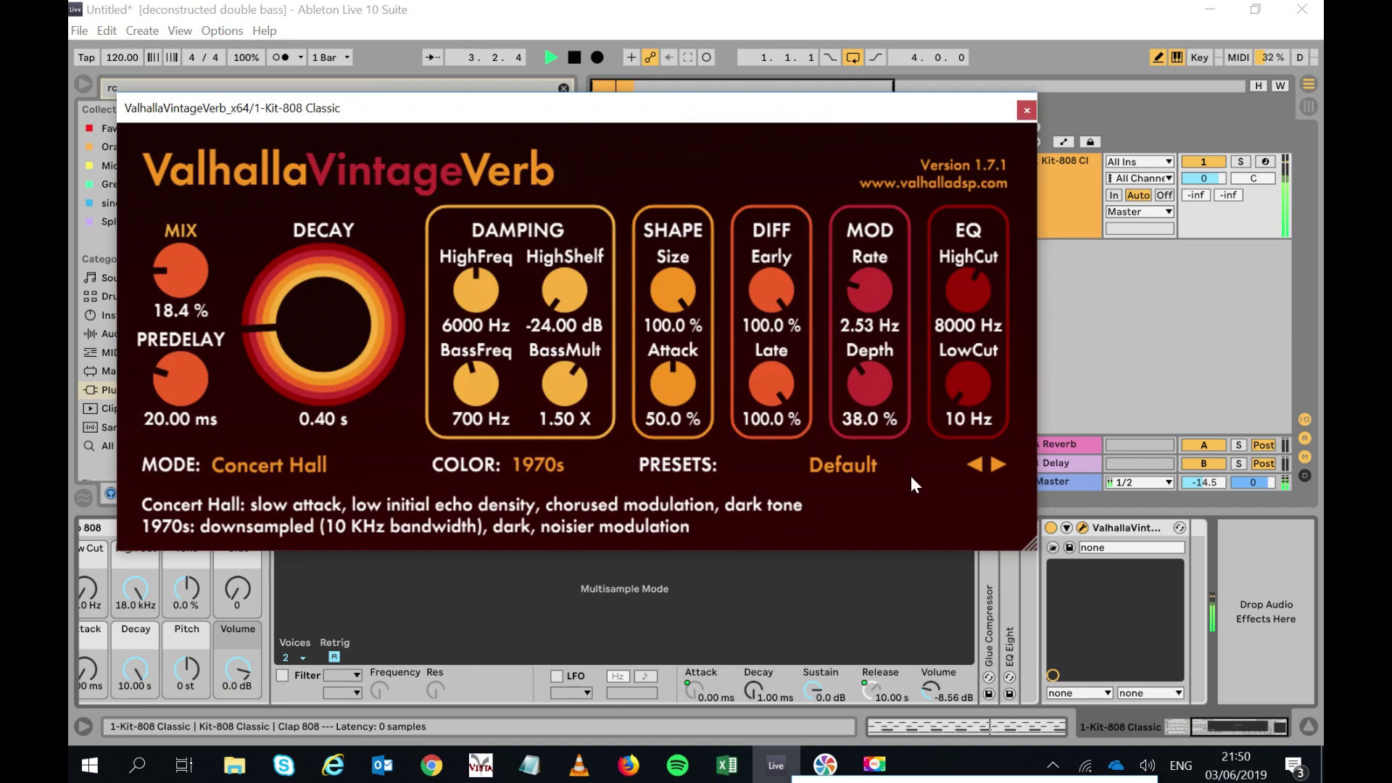
drag(184, 286, 186, 295)
drag(308, 361, 307, 375)
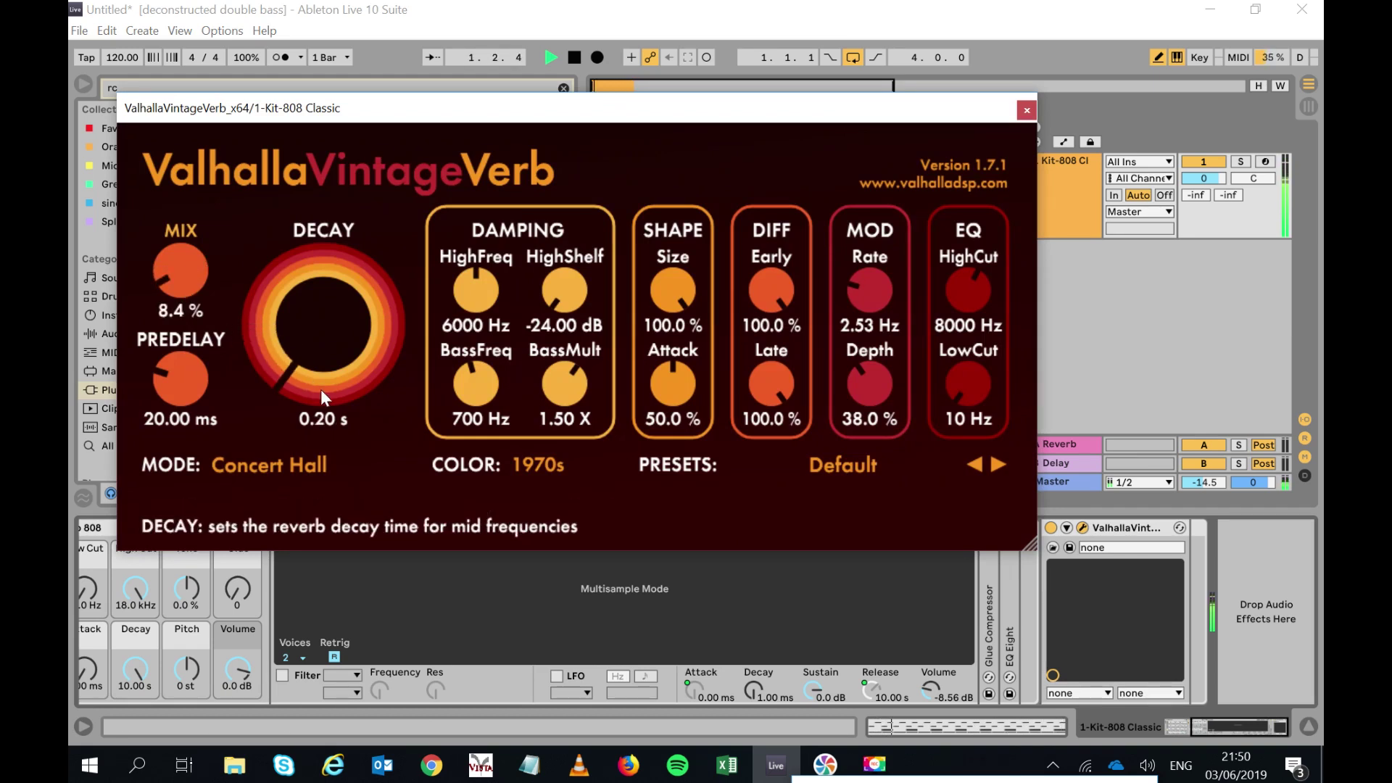
click(1026, 111)
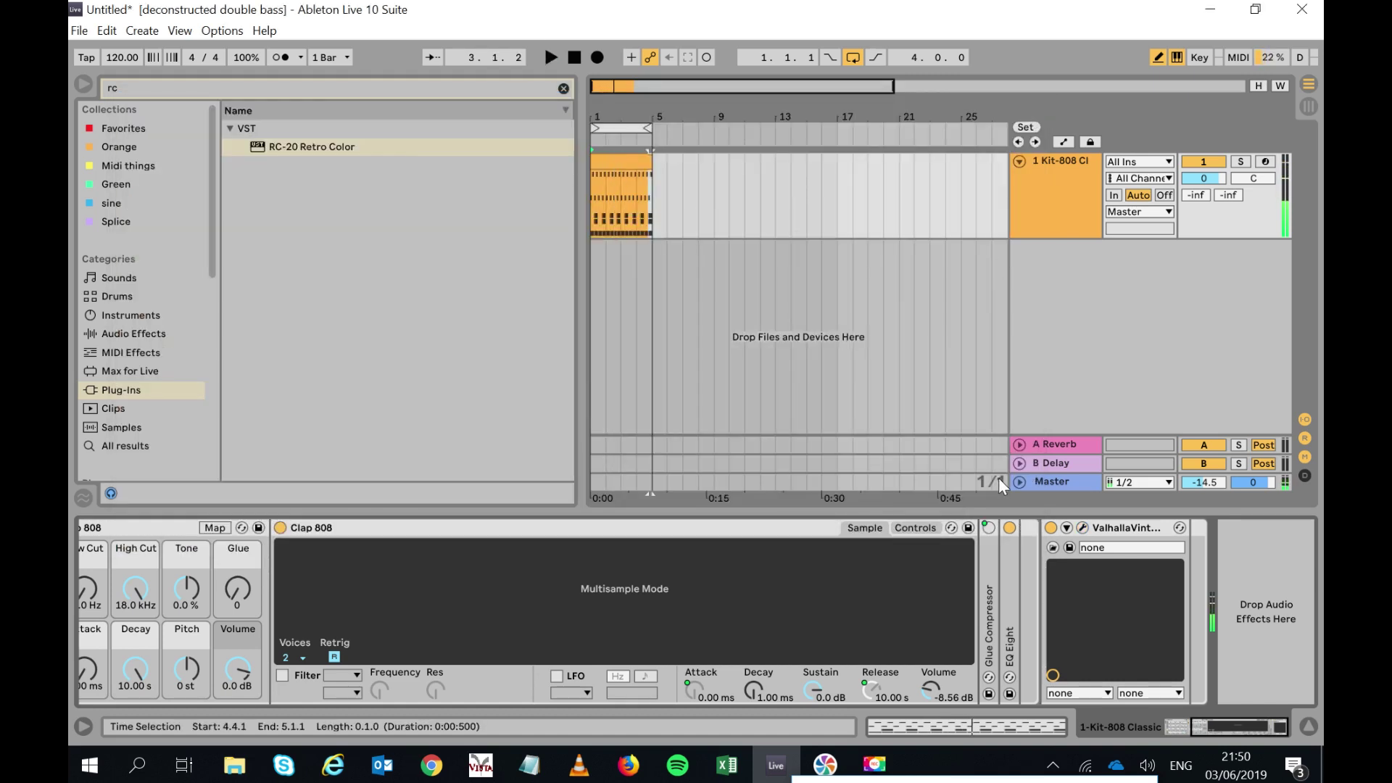
Search the audio effects for "comp" and add the Glue Compressor to the Kick 808 pad.
click(215, 88)
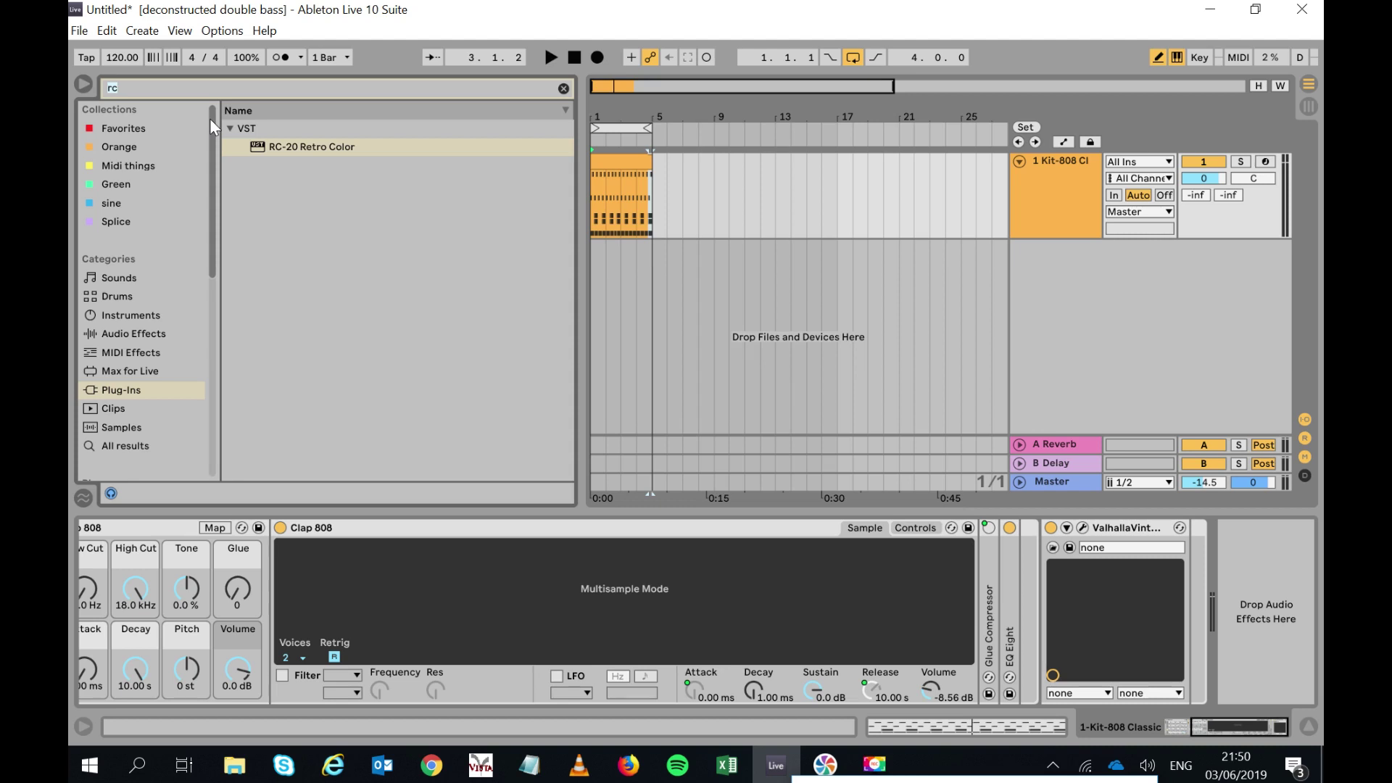
text(comp)
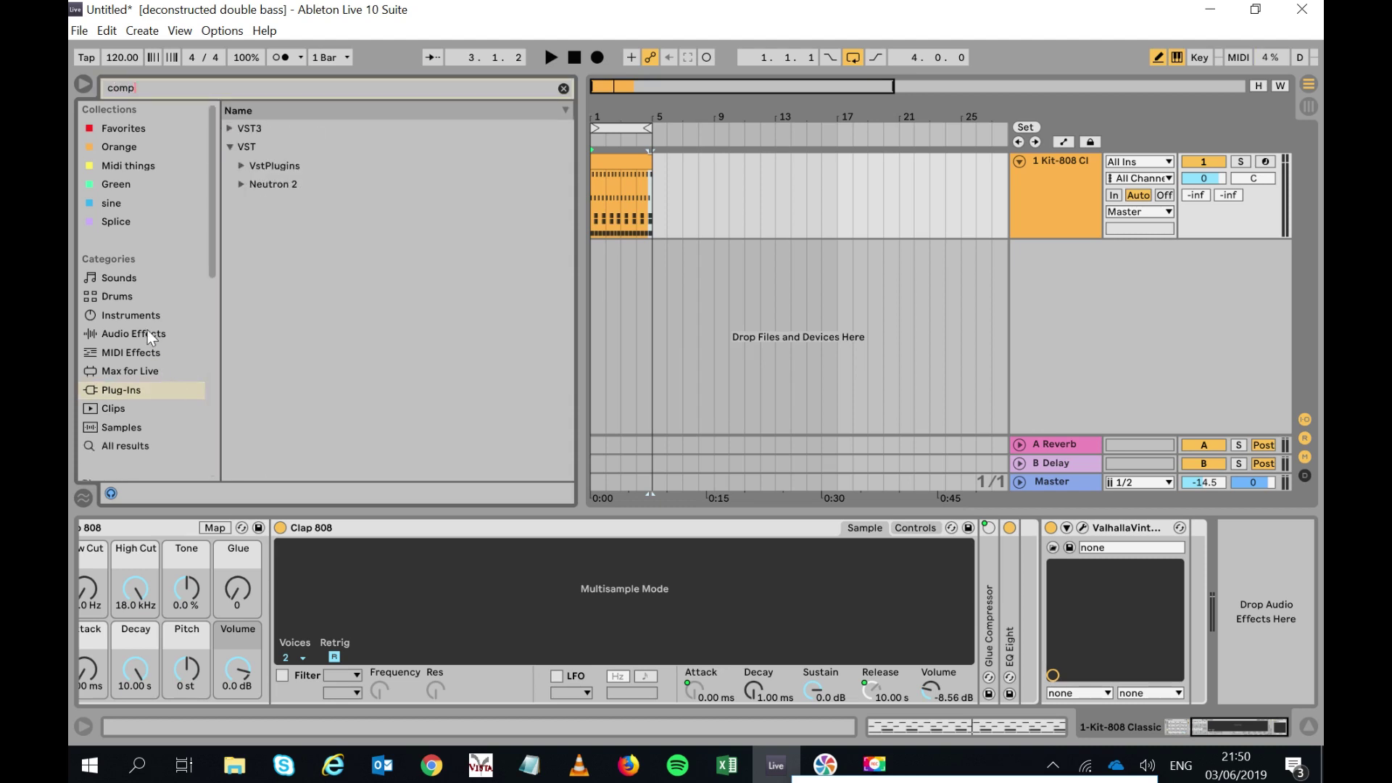
click(144, 330)
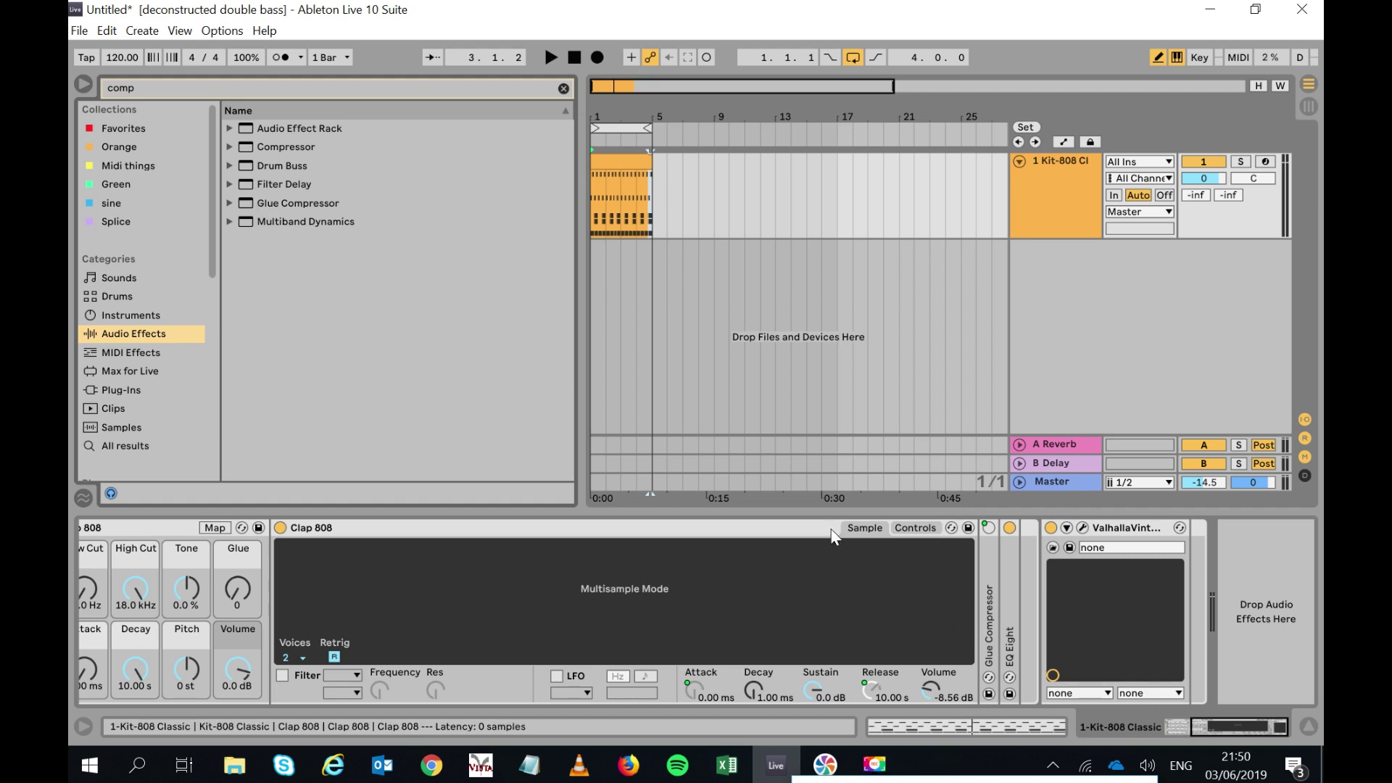
drag(1251, 727, 1112, 738)
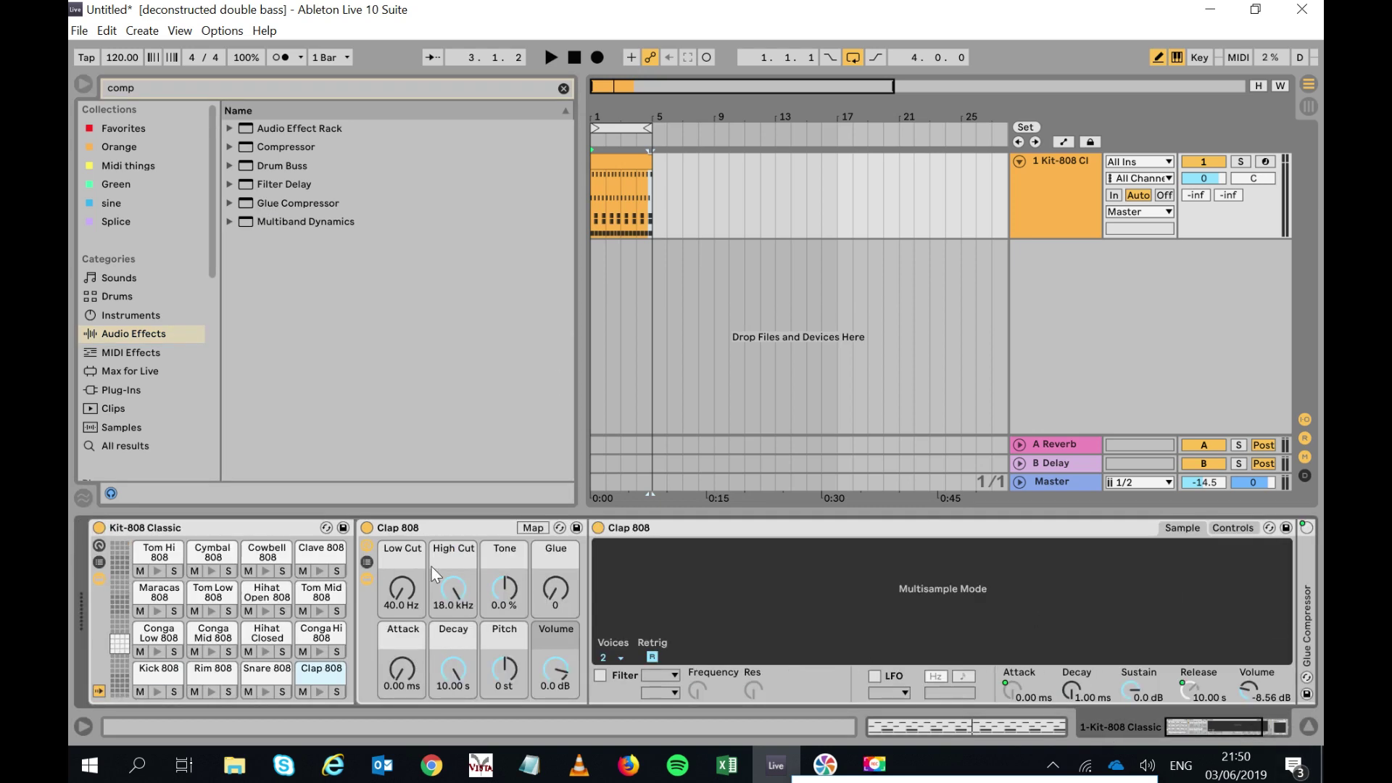
click(272, 205)
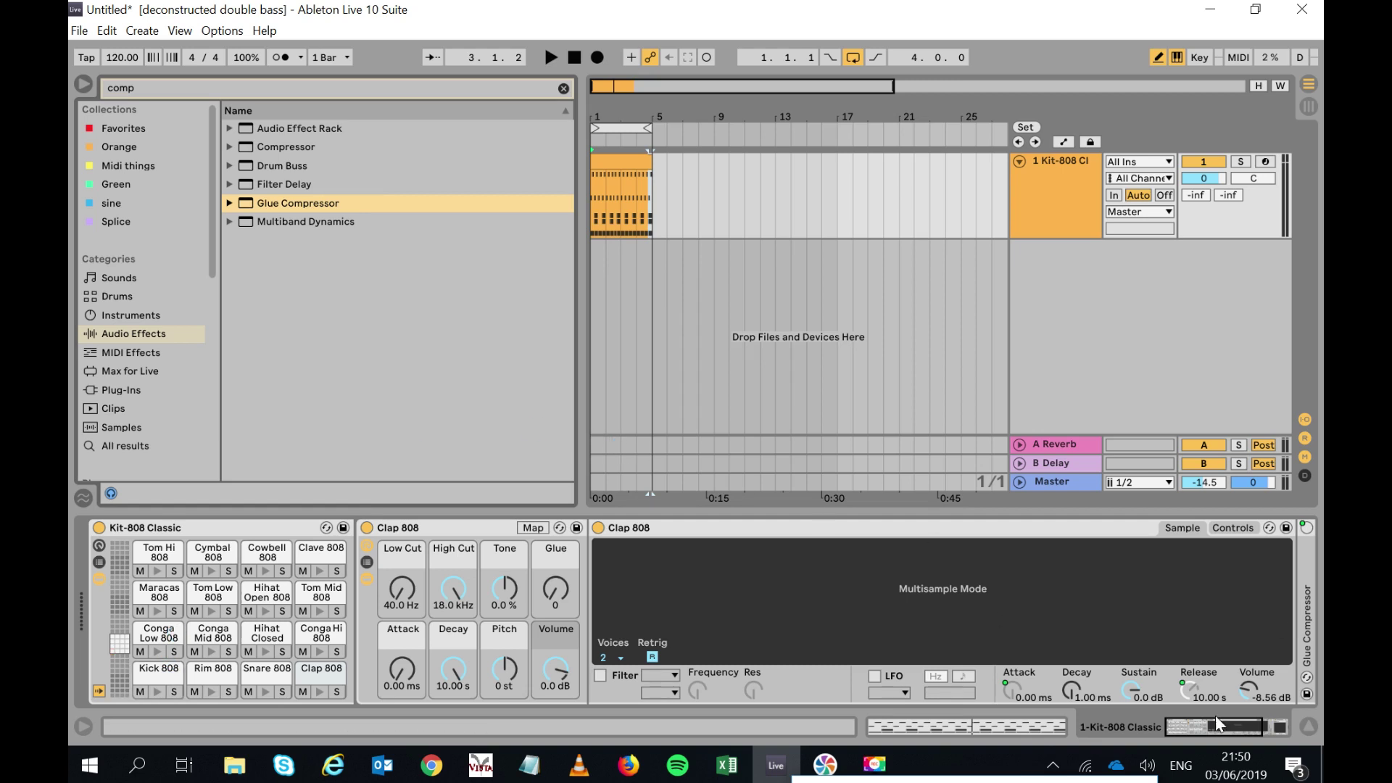
Start playback and select the Kick 808 pad to bring up its Glue Compressor controls.
drag(1227, 732, 1282, 724)
key(space)
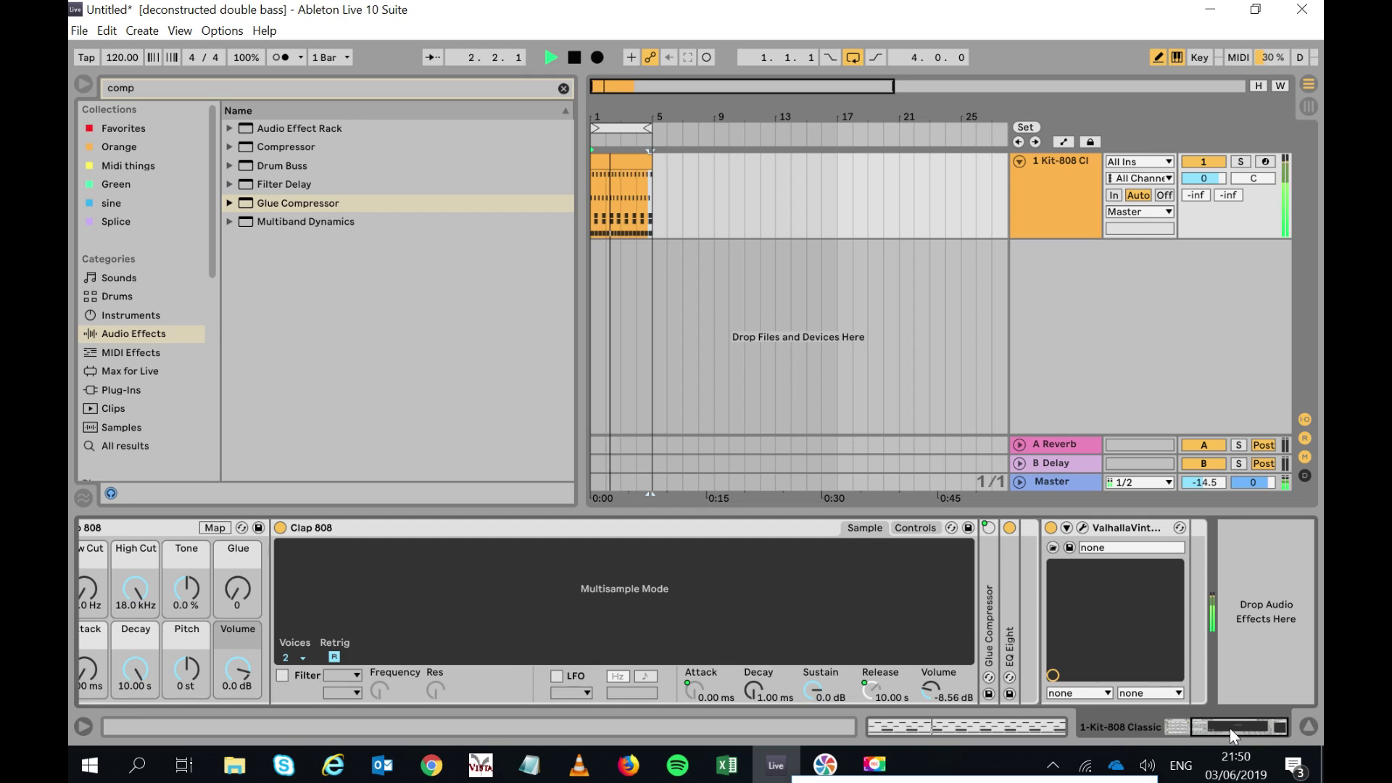
drag(1230, 728, 1077, 731)
click(161, 673)
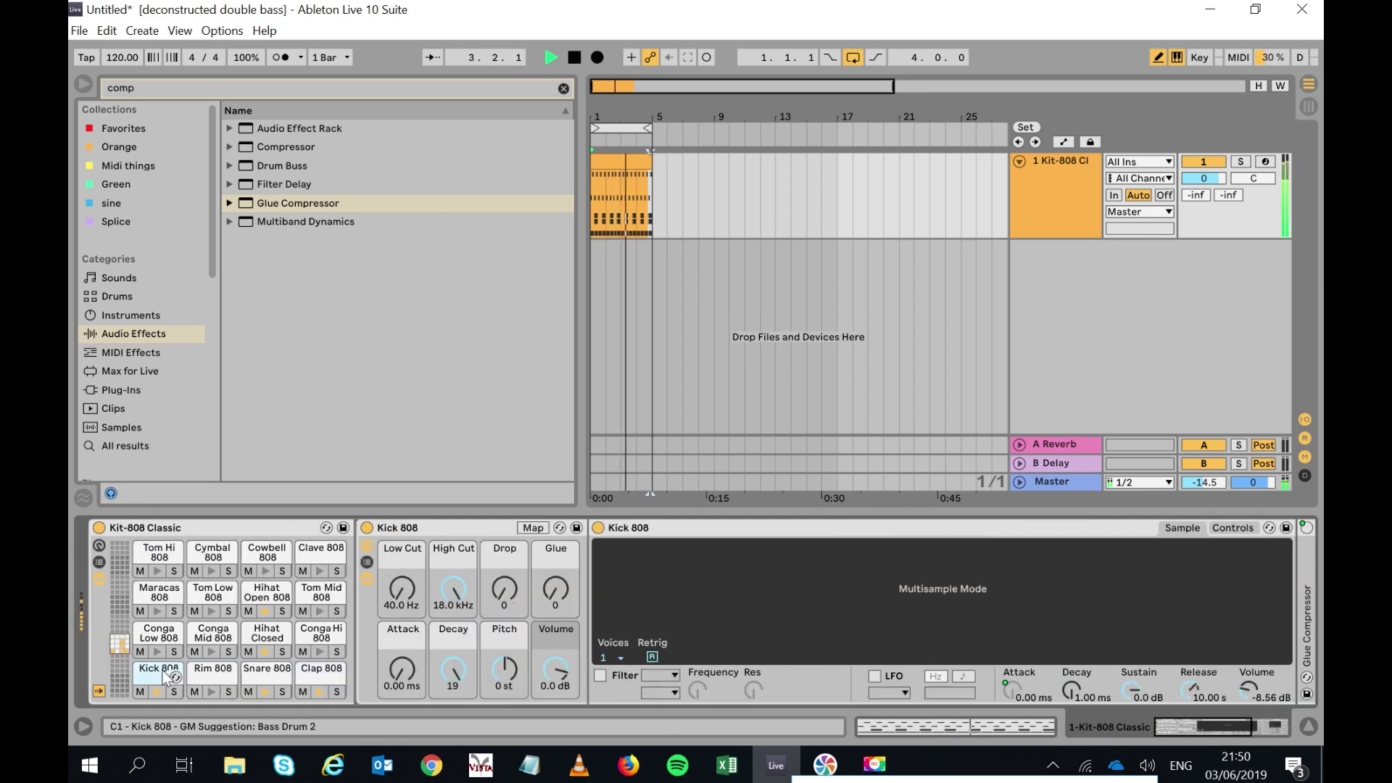
double_click(164, 671)
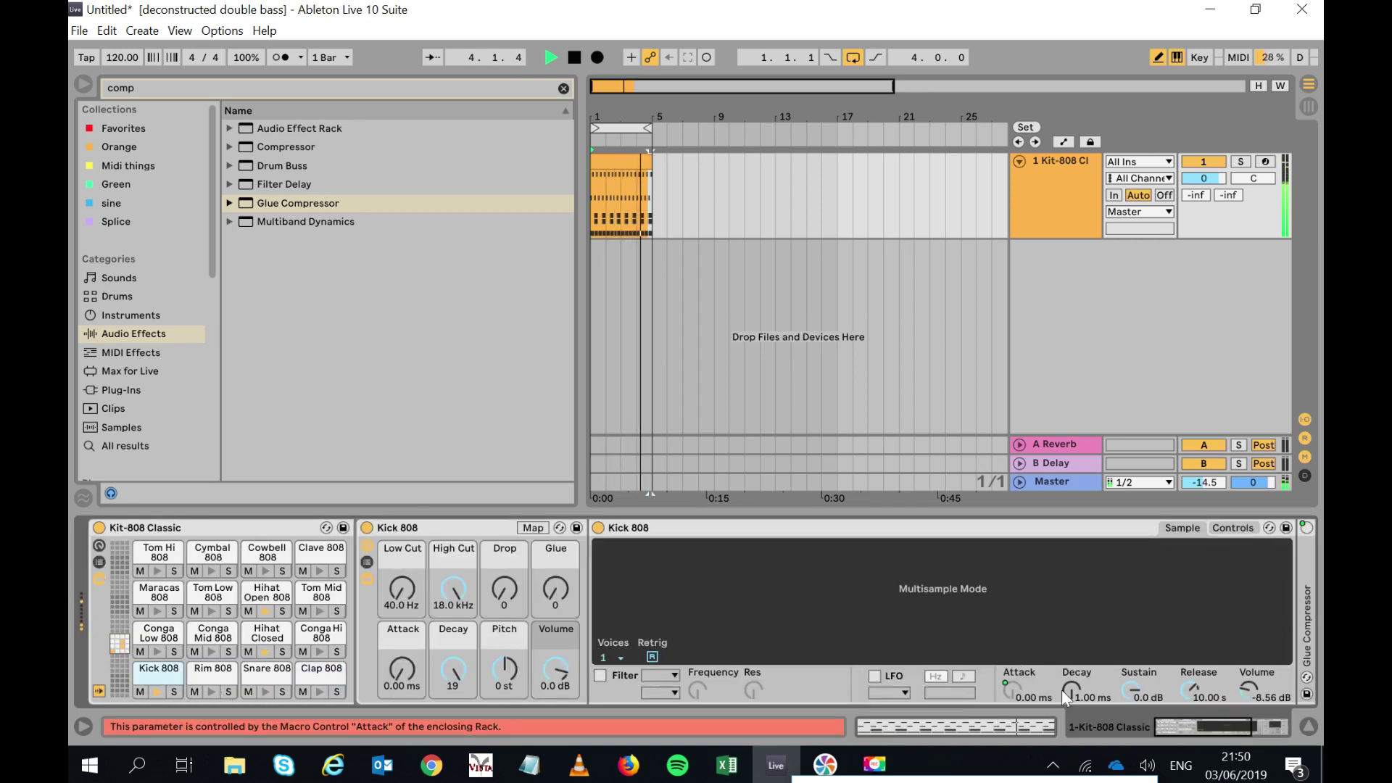
drag(1198, 730, 1238, 728)
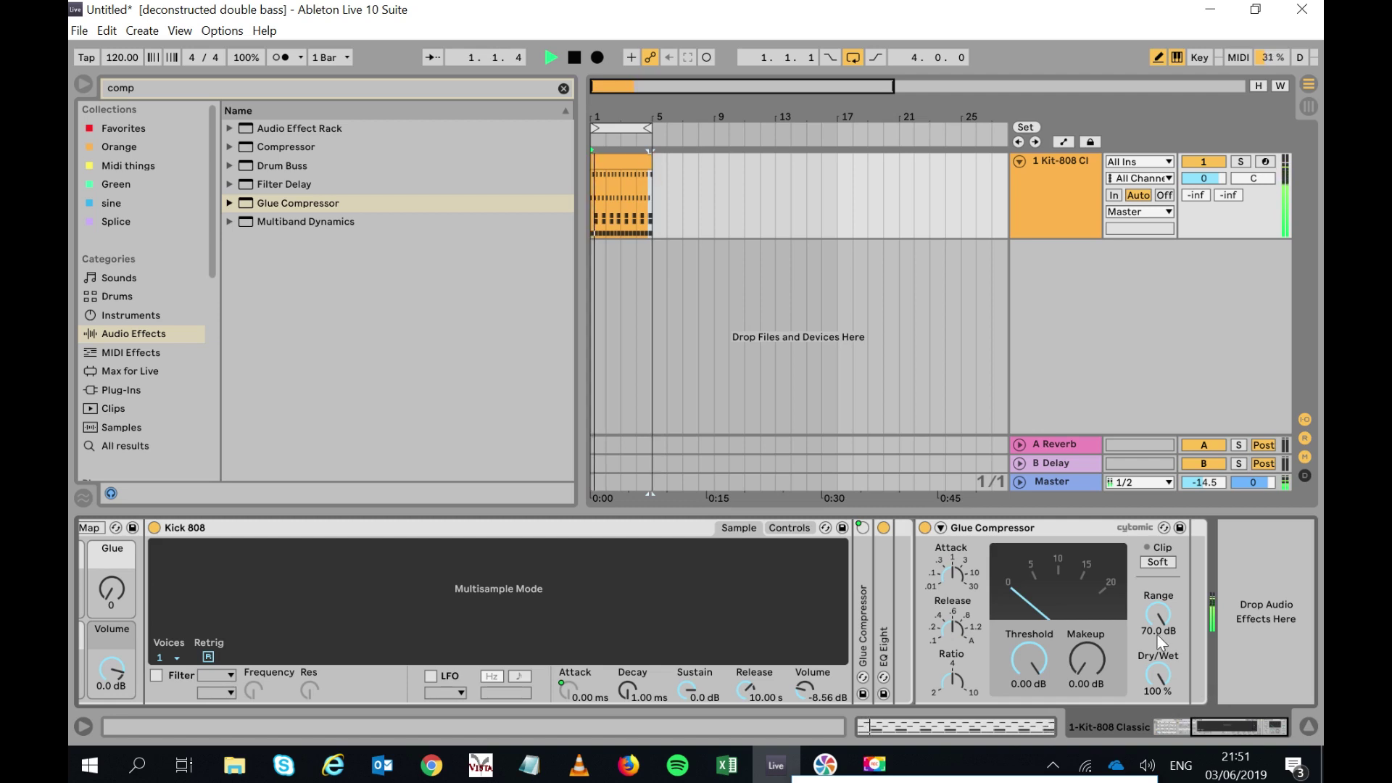
Set the kick's Glue Compressor to -31.7 dB threshold, 6.03 dB makeup and ratio 4 with a lower attack, and stop playback.
drag(1028, 661, 1029, 725)
drag(1086, 661, 1086, 622)
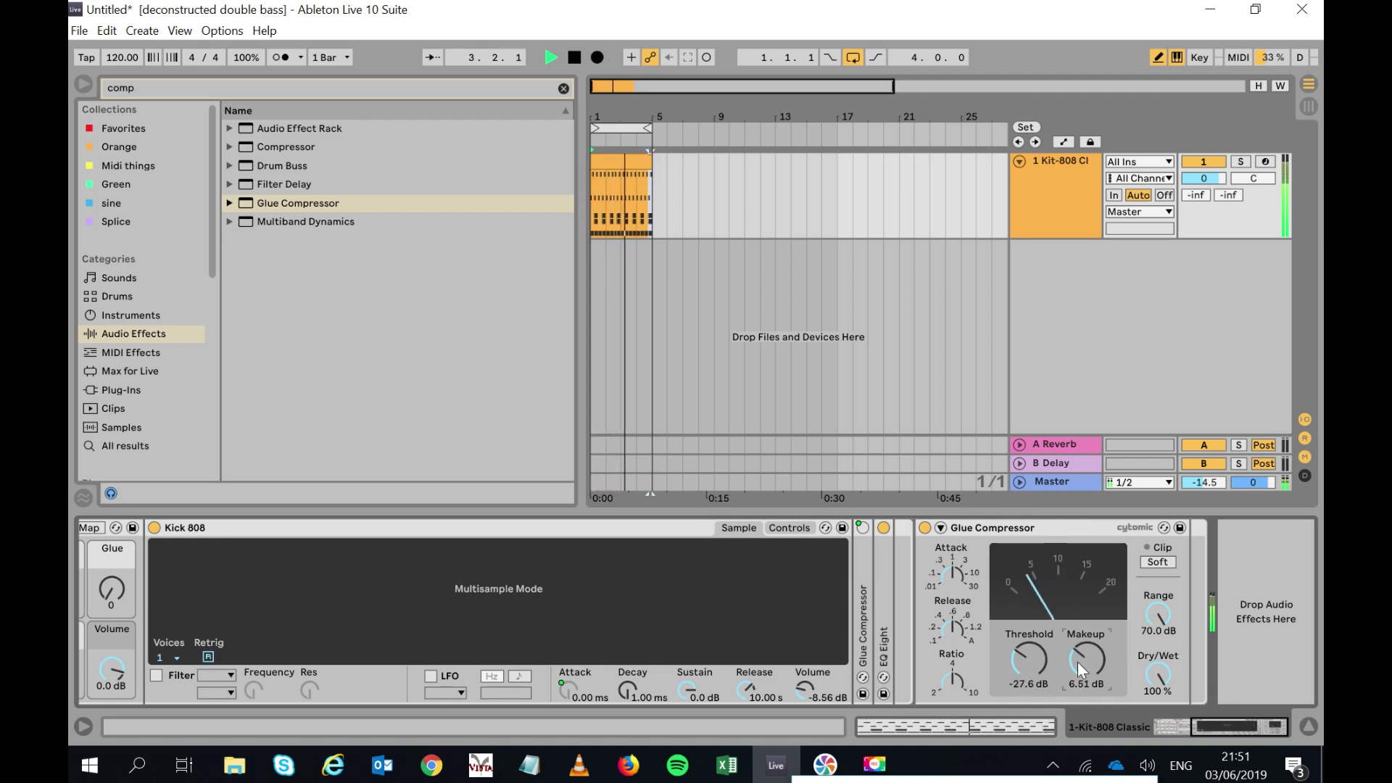
drag(962, 582, 960, 661)
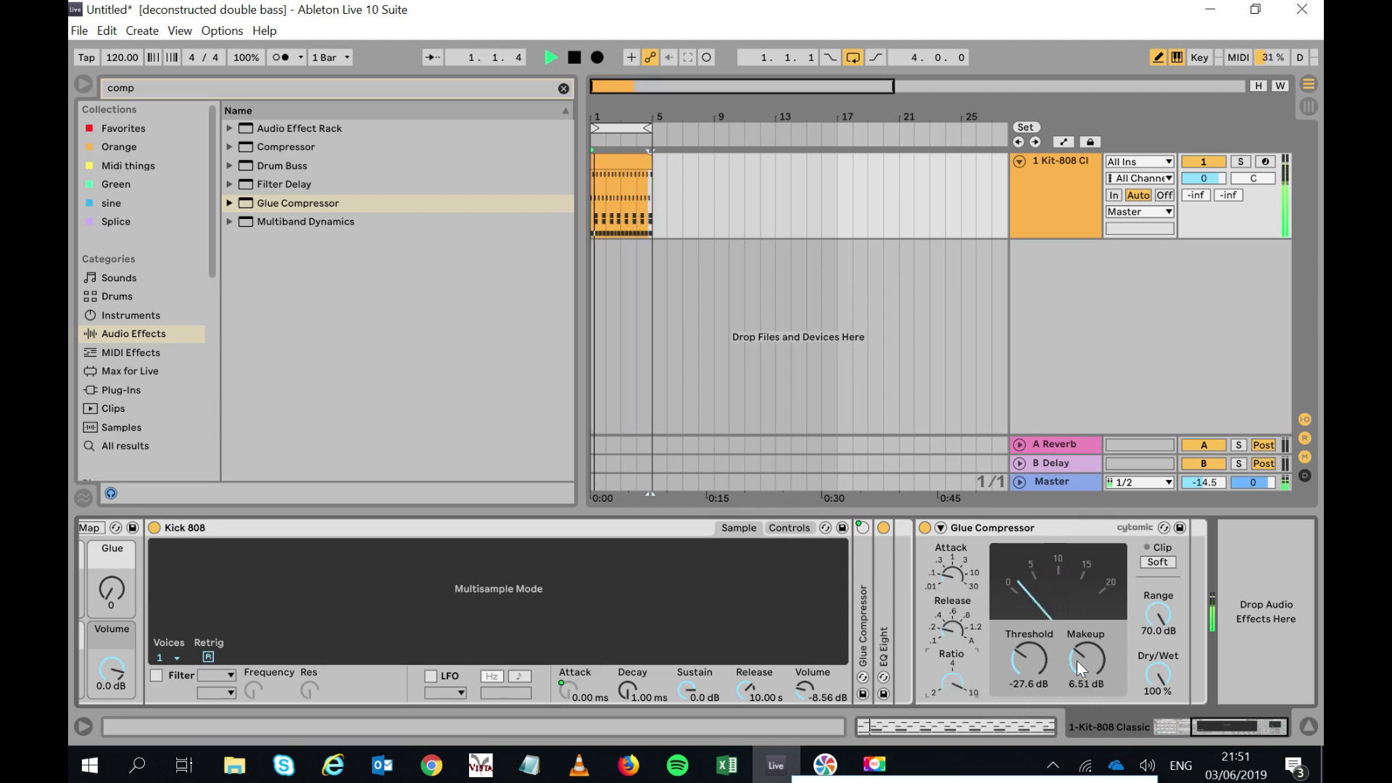
drag(961, 686, 960, 718)
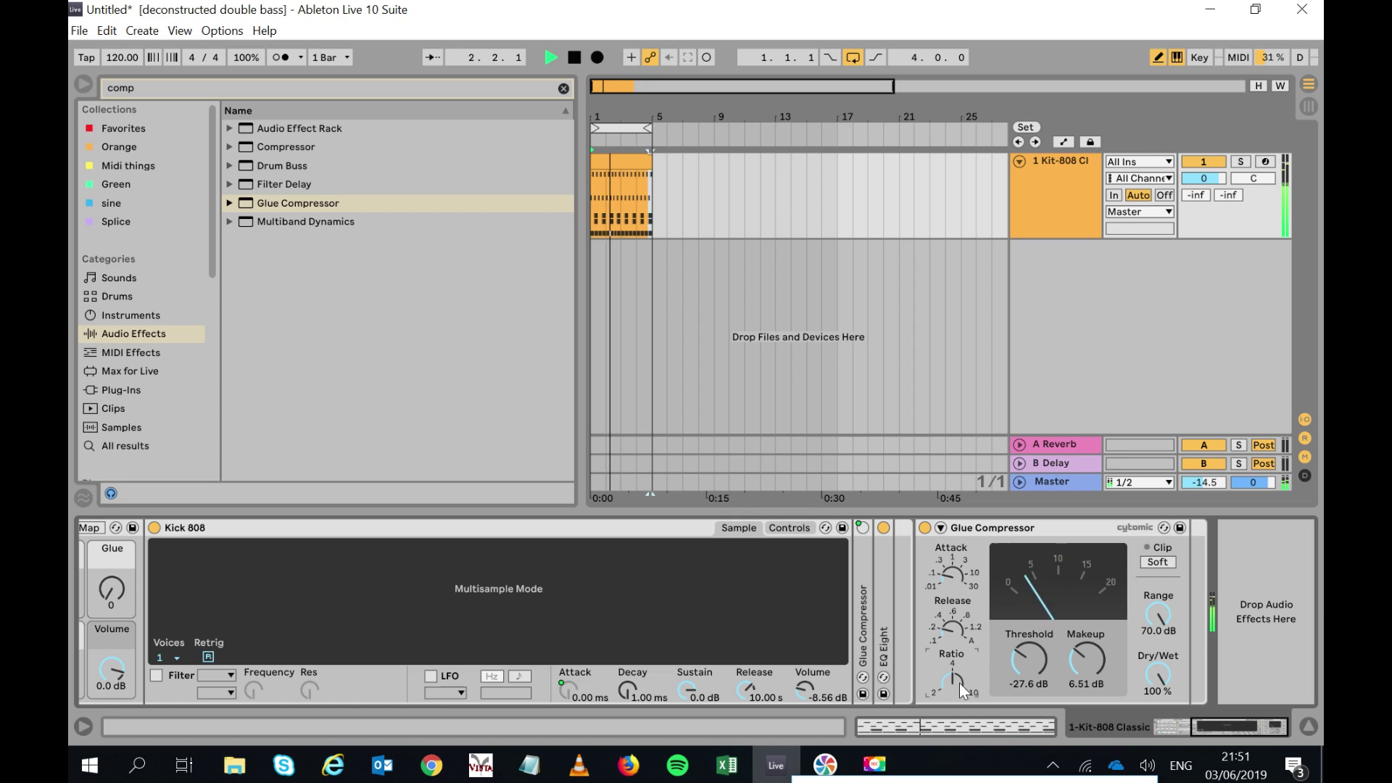
drag(1081, 660, 1032, 677)
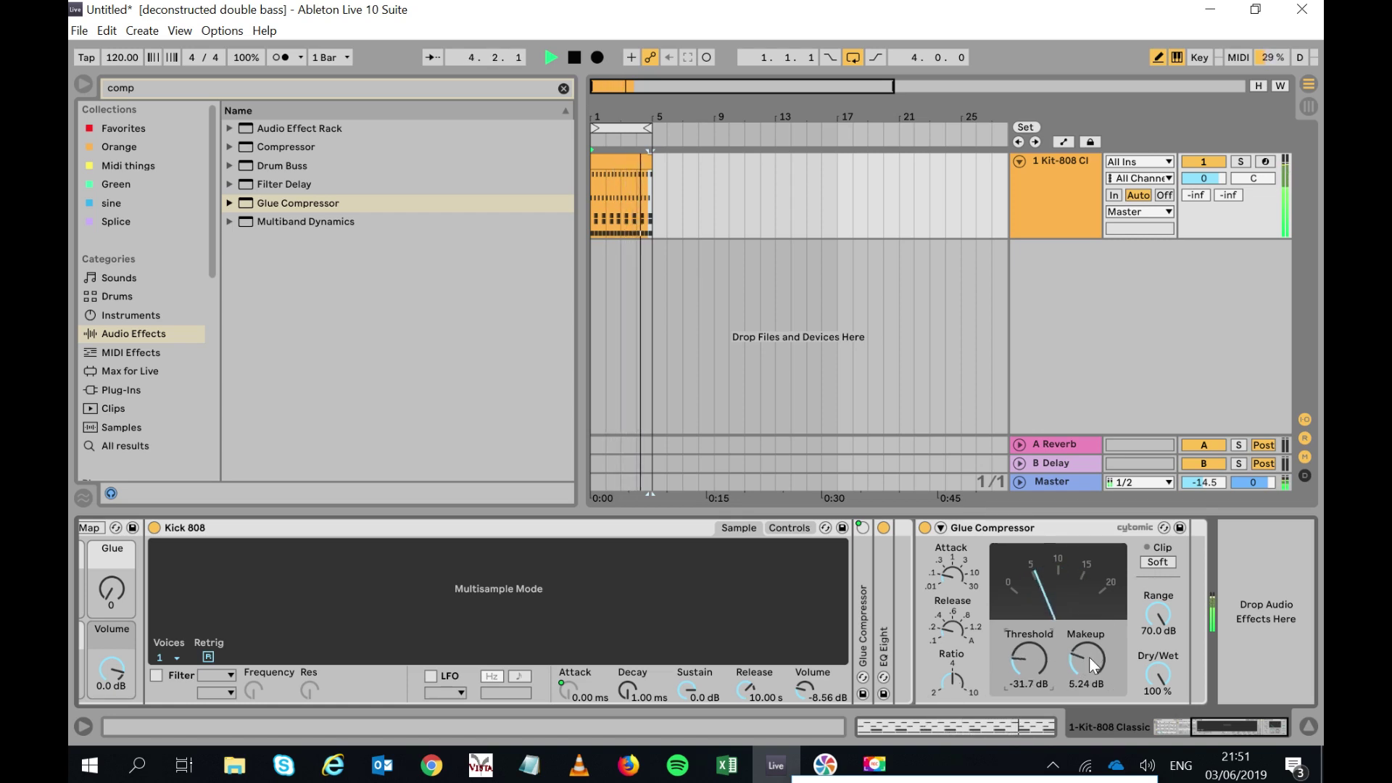
drag(1089, 659, 1078, 651)
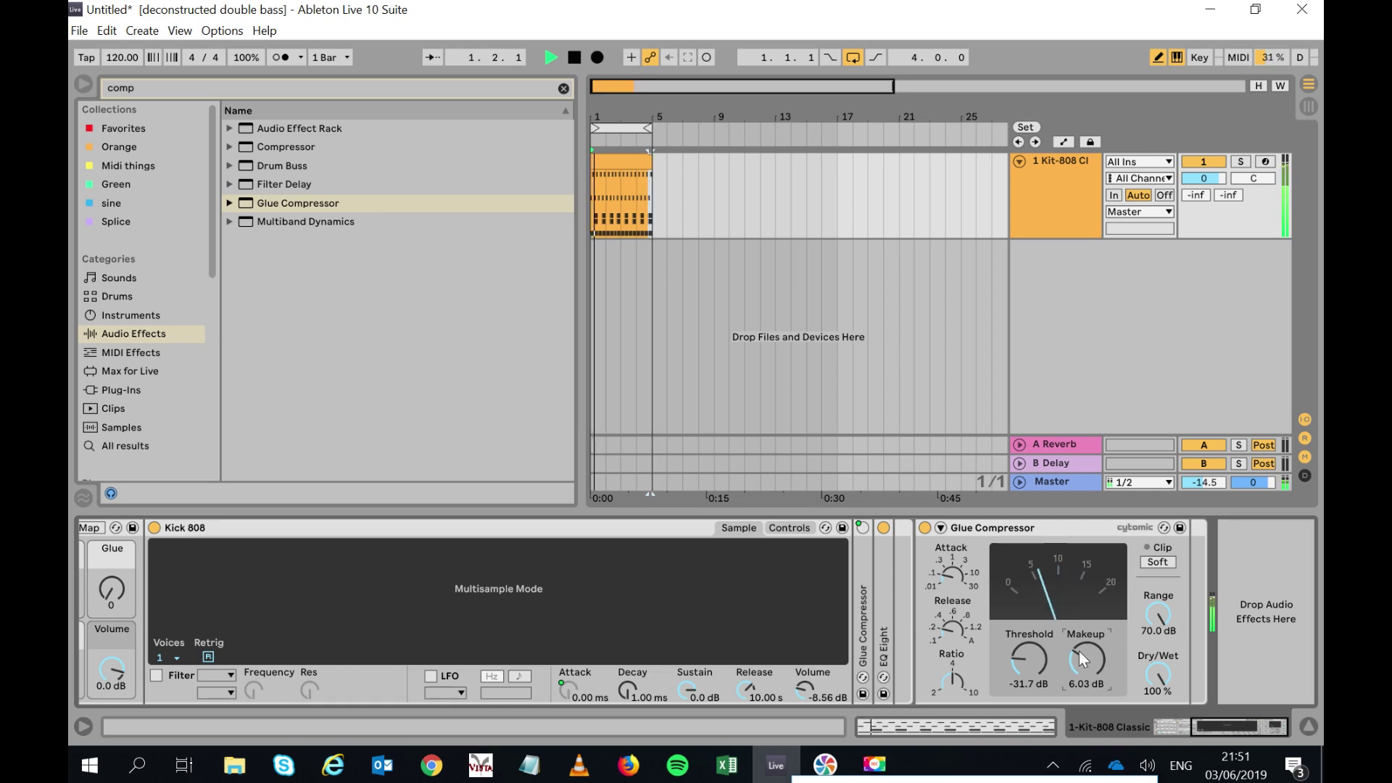
key(space)
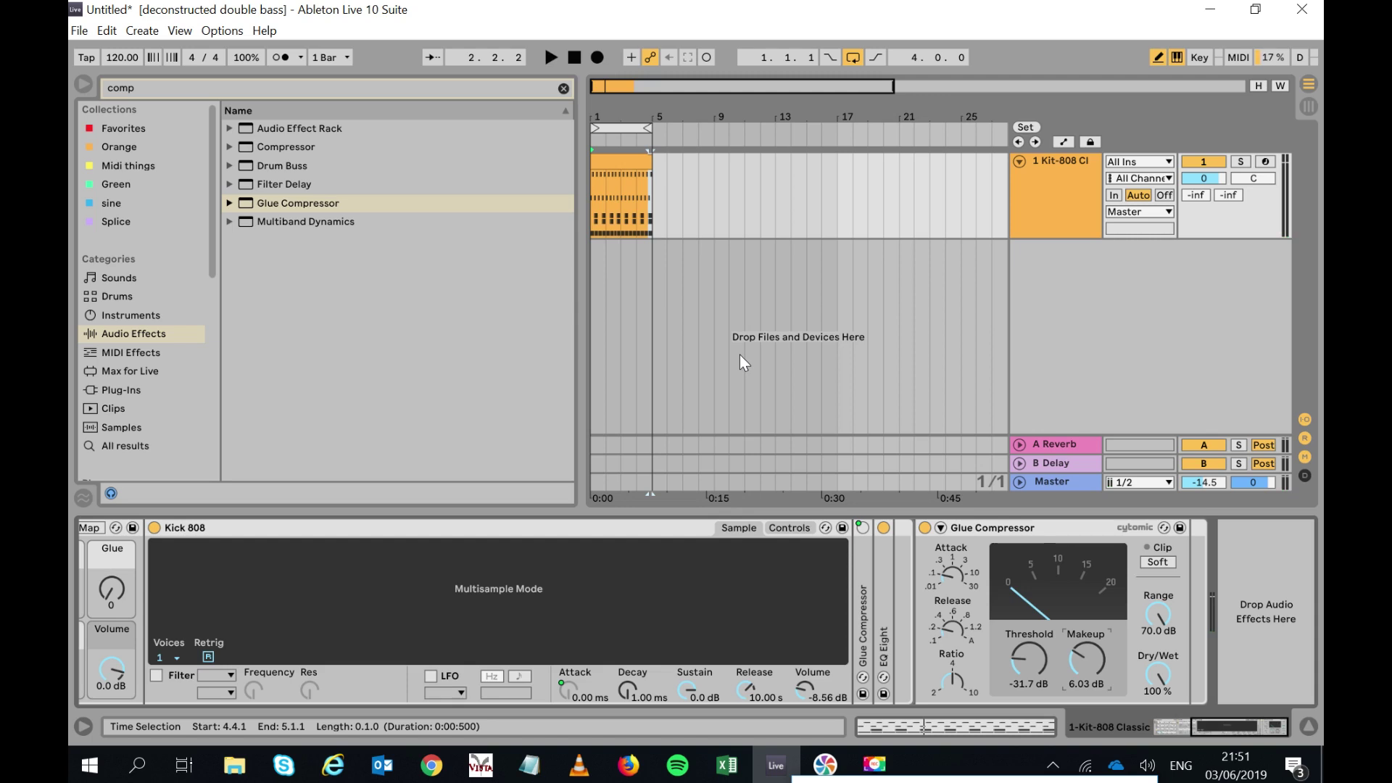
Search the plug-ins for "pro" and add FabFilter Pro-Q 2 to the Kick 808 pad.
drag(1255, 730, 1082, 728)
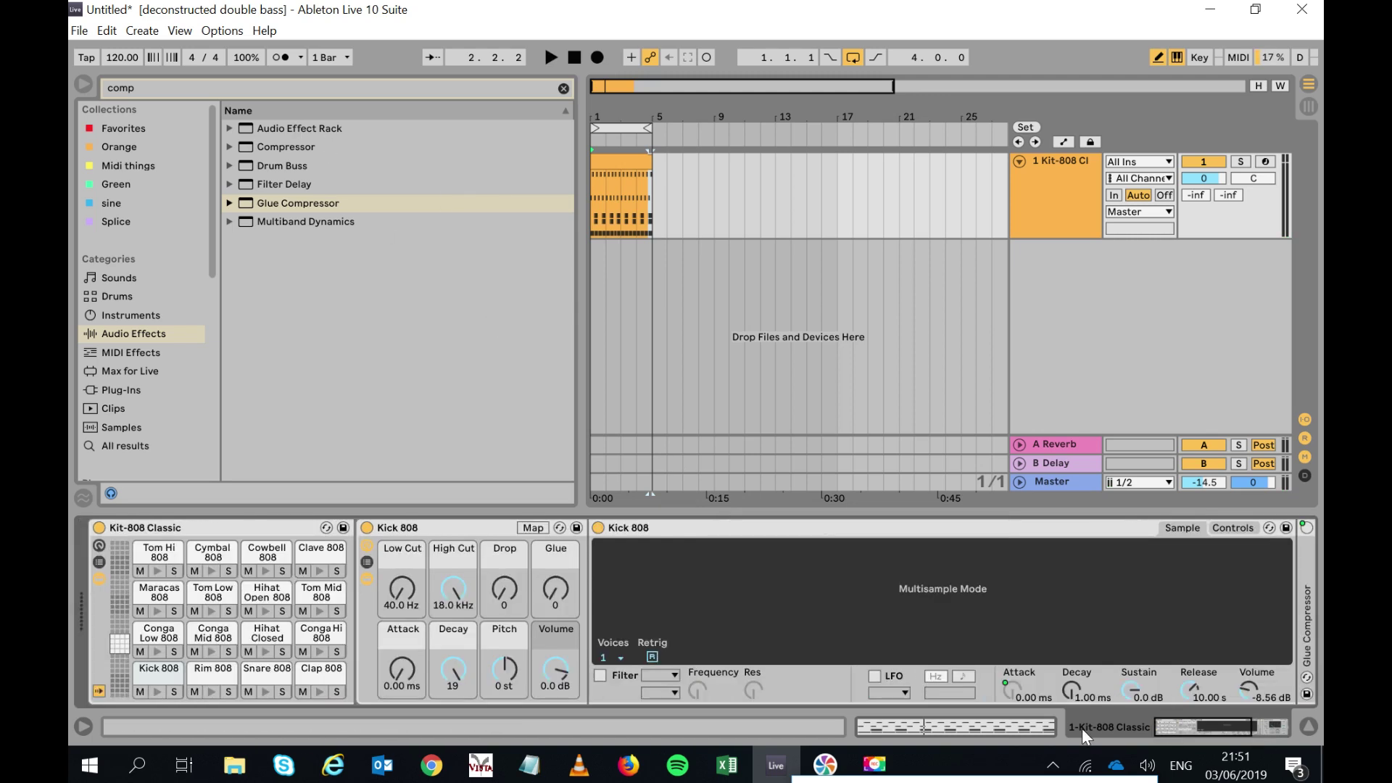
click(253, 88)
text(pro)
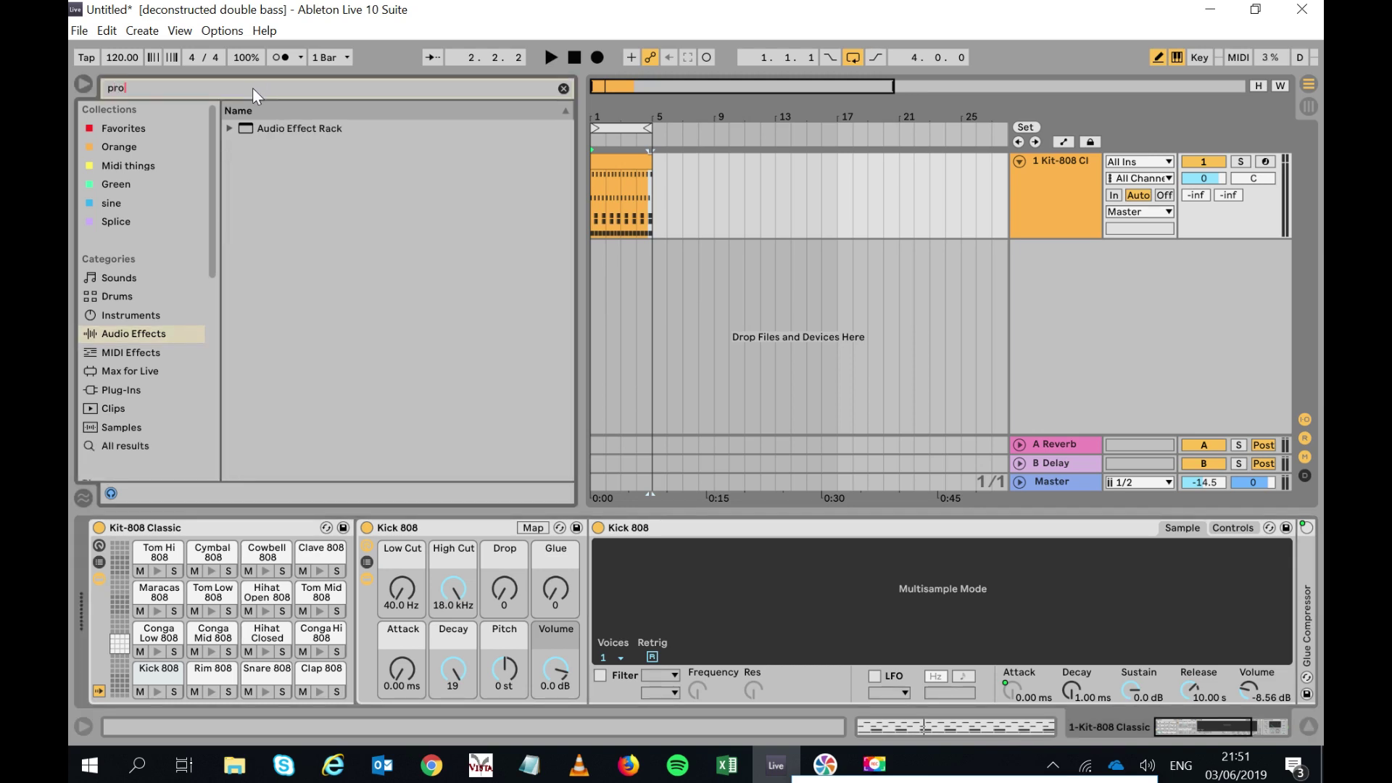
click(132, 389)
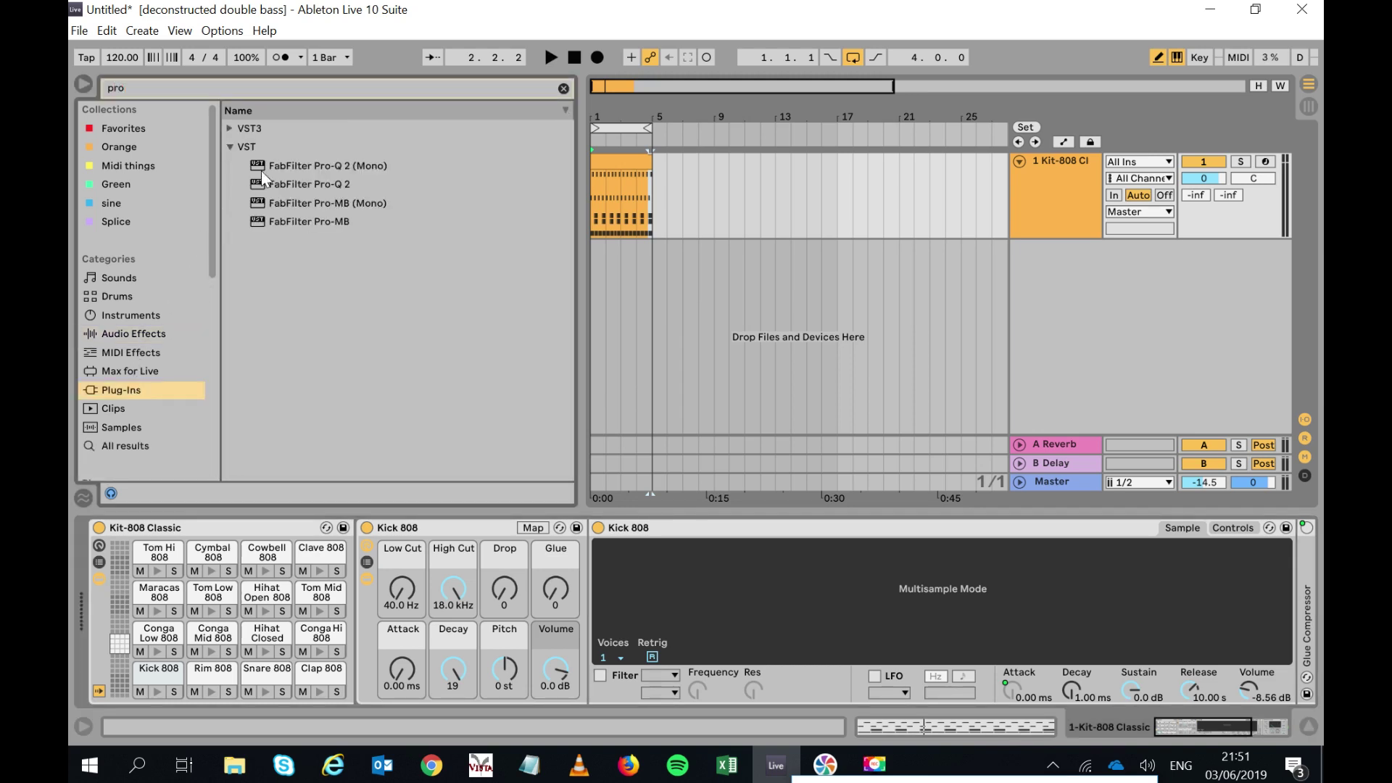
click(287, 183)
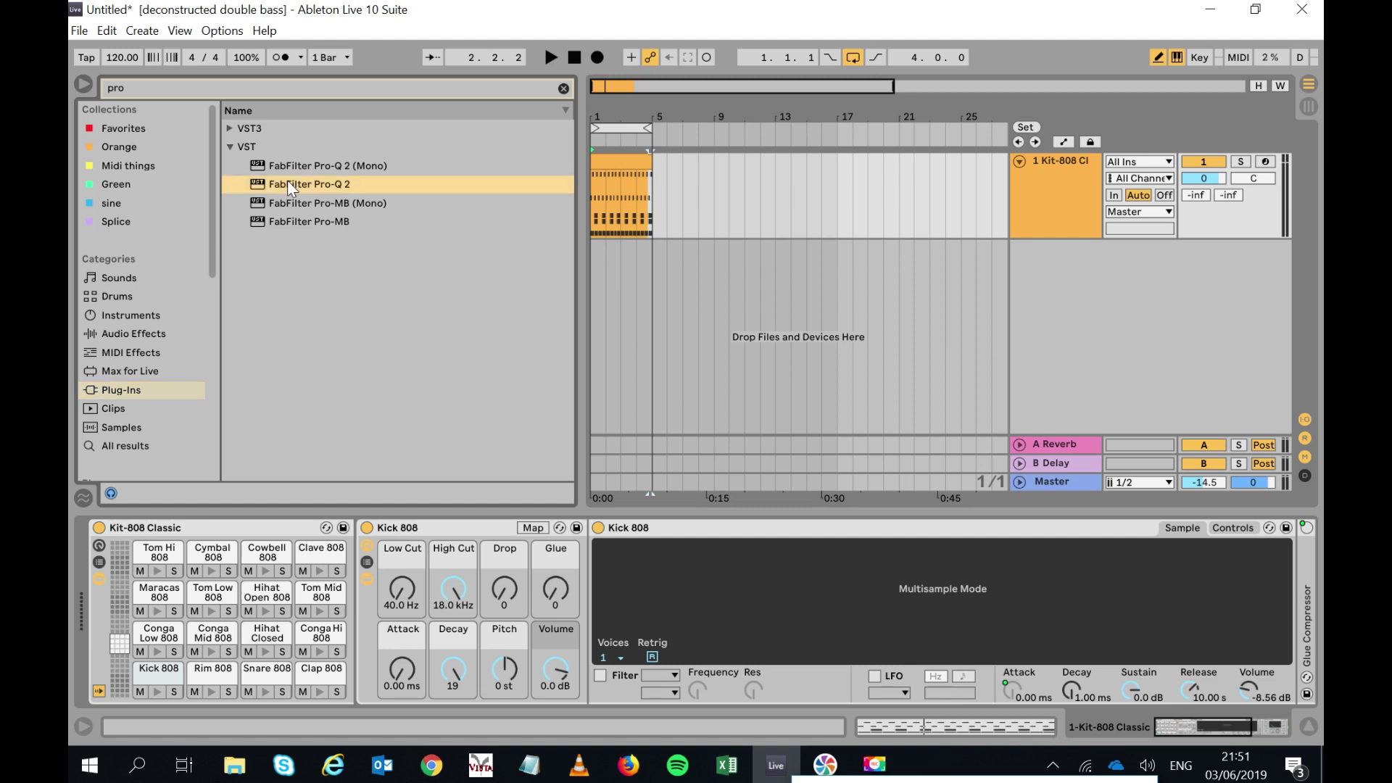
drag(289, 187, 231, 526)
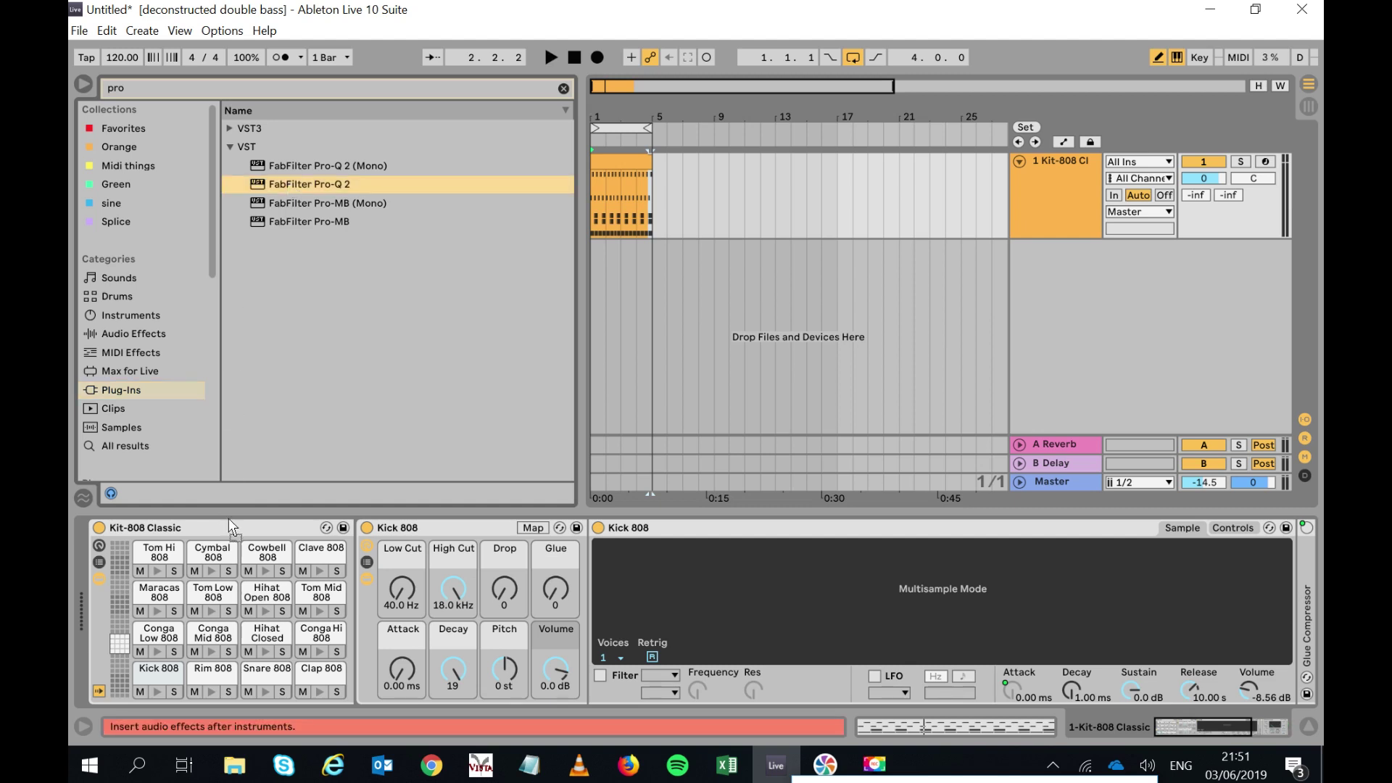
drag(234, 594, 293, 674)
drag(211, 691, 156, 677)
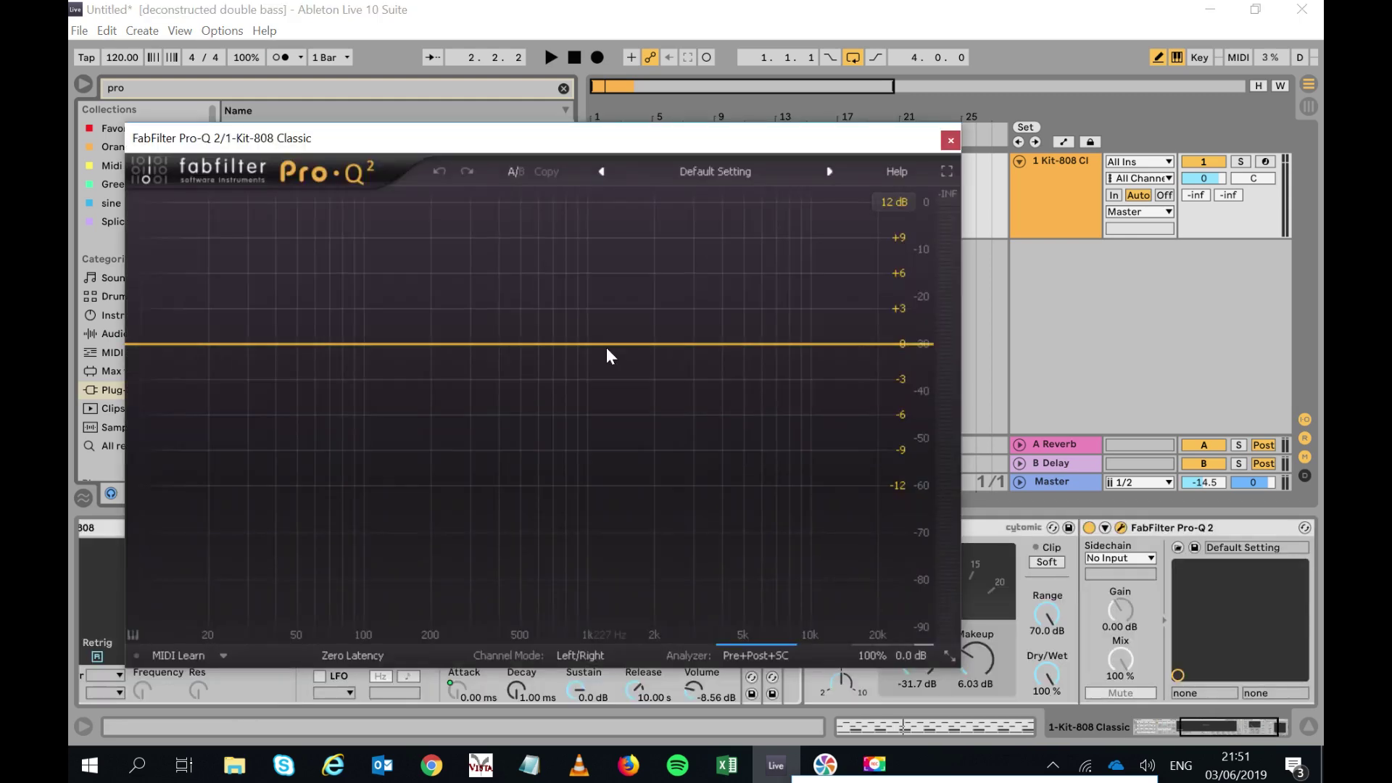
Start playback and add a Low Cut band at about 44 Hz in the kick's Pro-Q 2.
key(space)
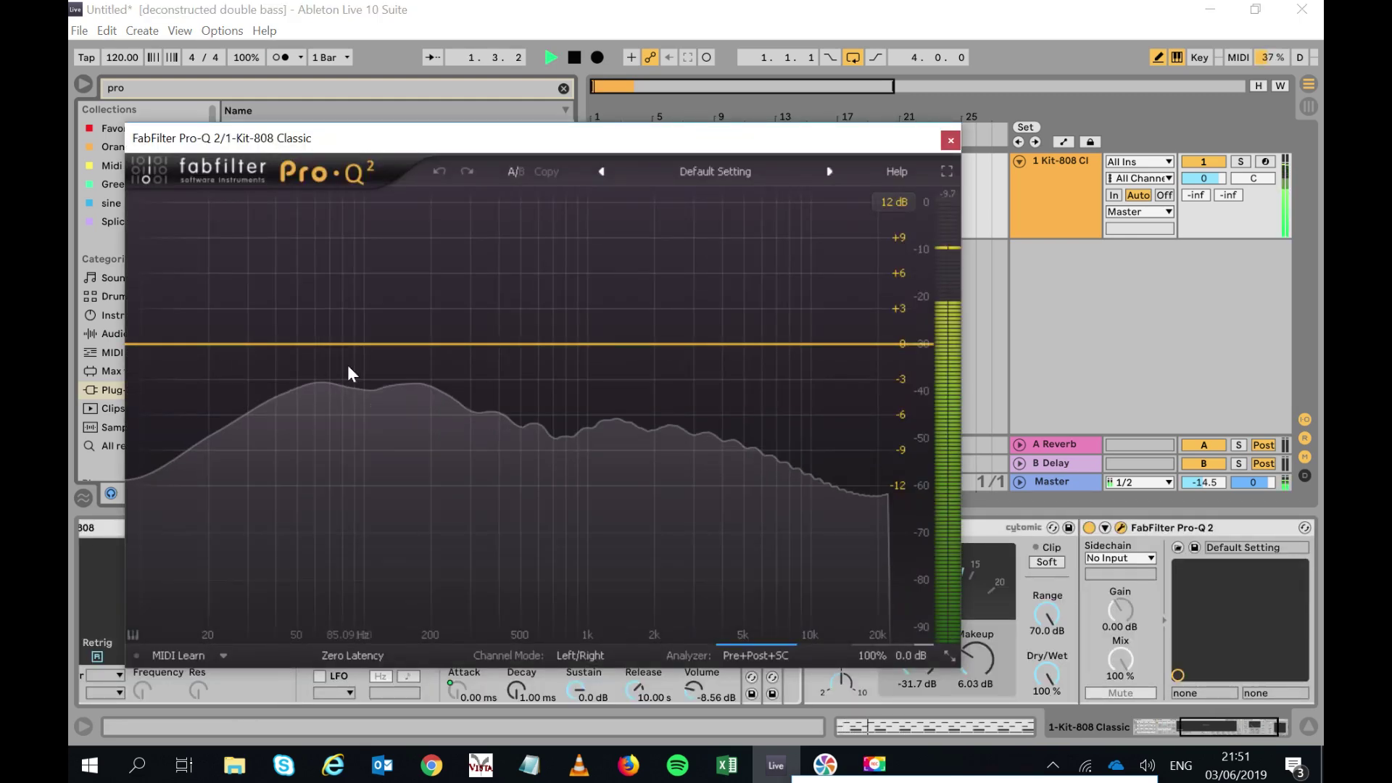
click(285, 346)
right_click(285, 346)
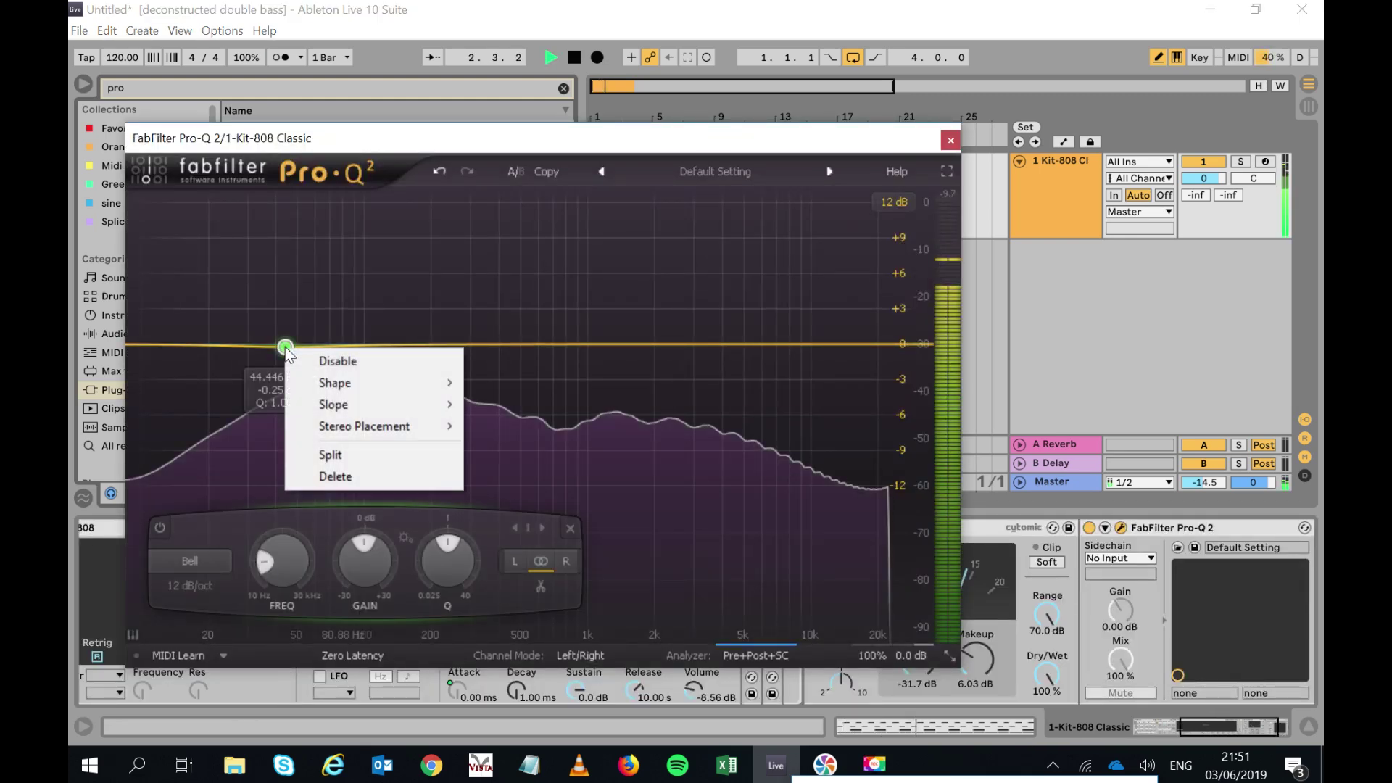
mouse_move(395, 383)
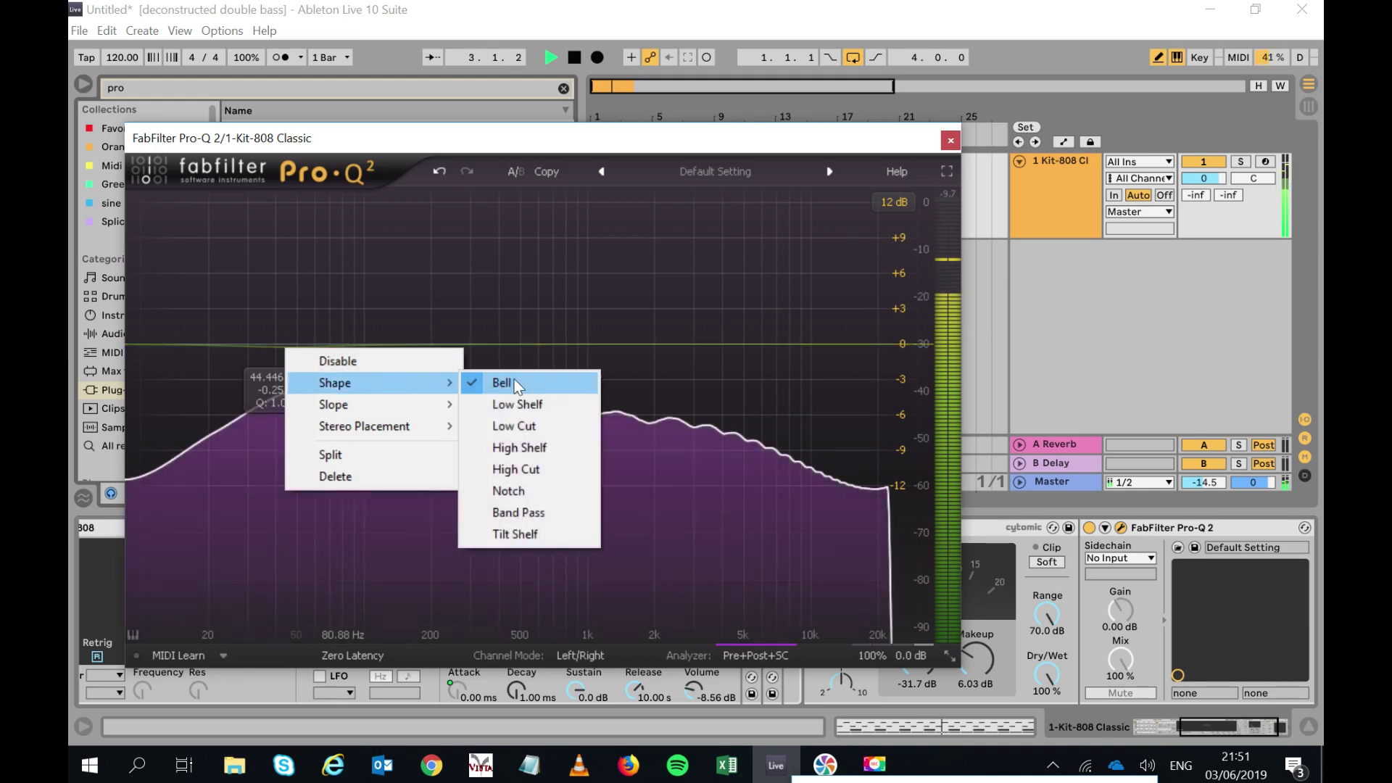
click(529, 422)
Add a High Cut band in the kick's Pro-Q 2 and bring it down to just above 5 kHz.
click(773, 339)
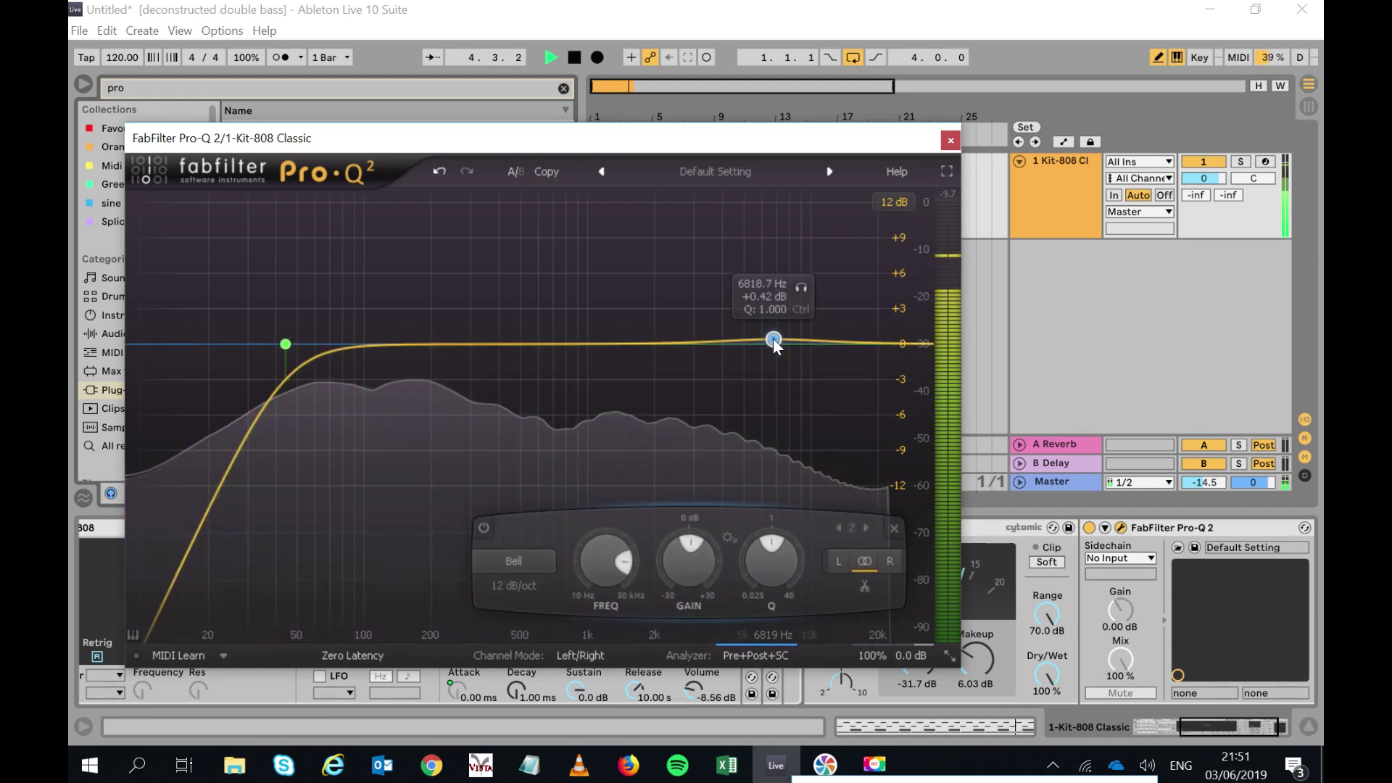
right_click(773, 339)
mouse_move(889, 374)
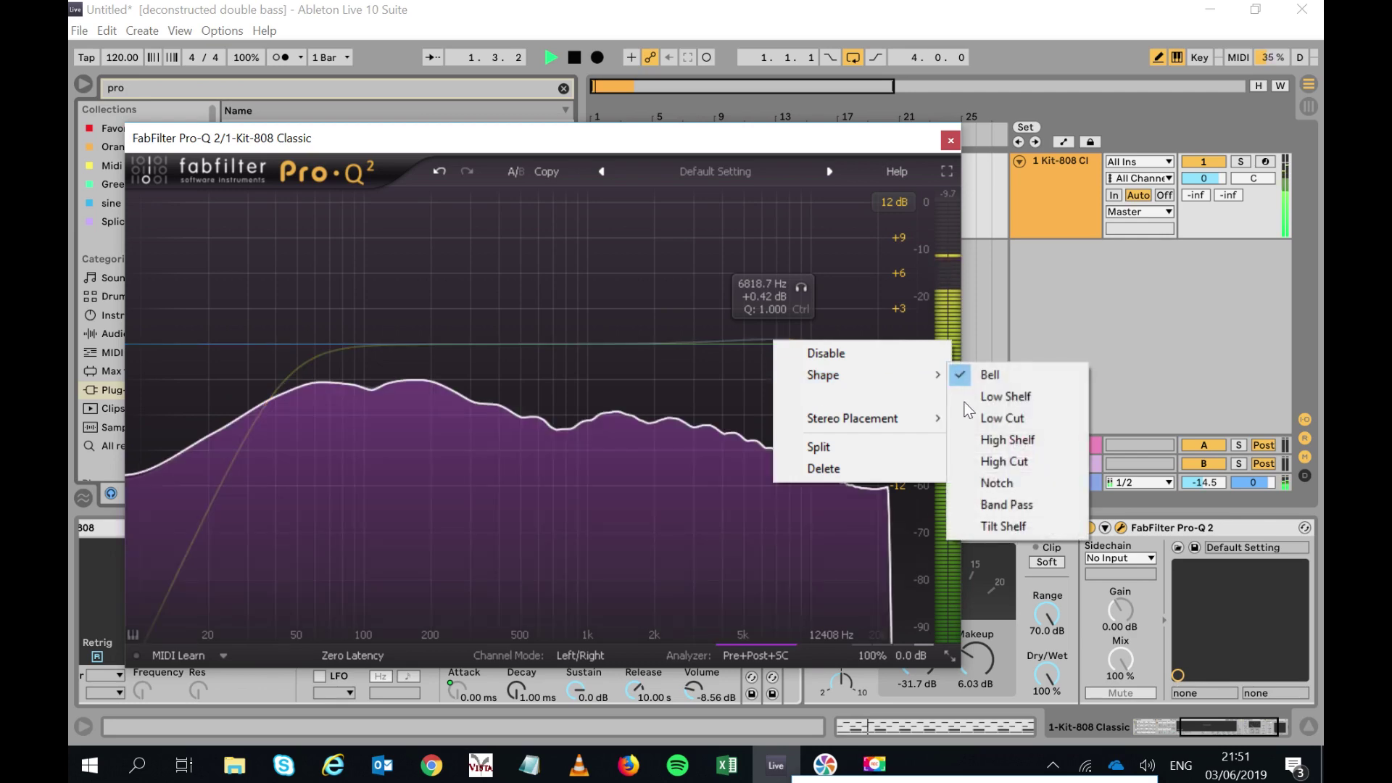
click(989, 462)
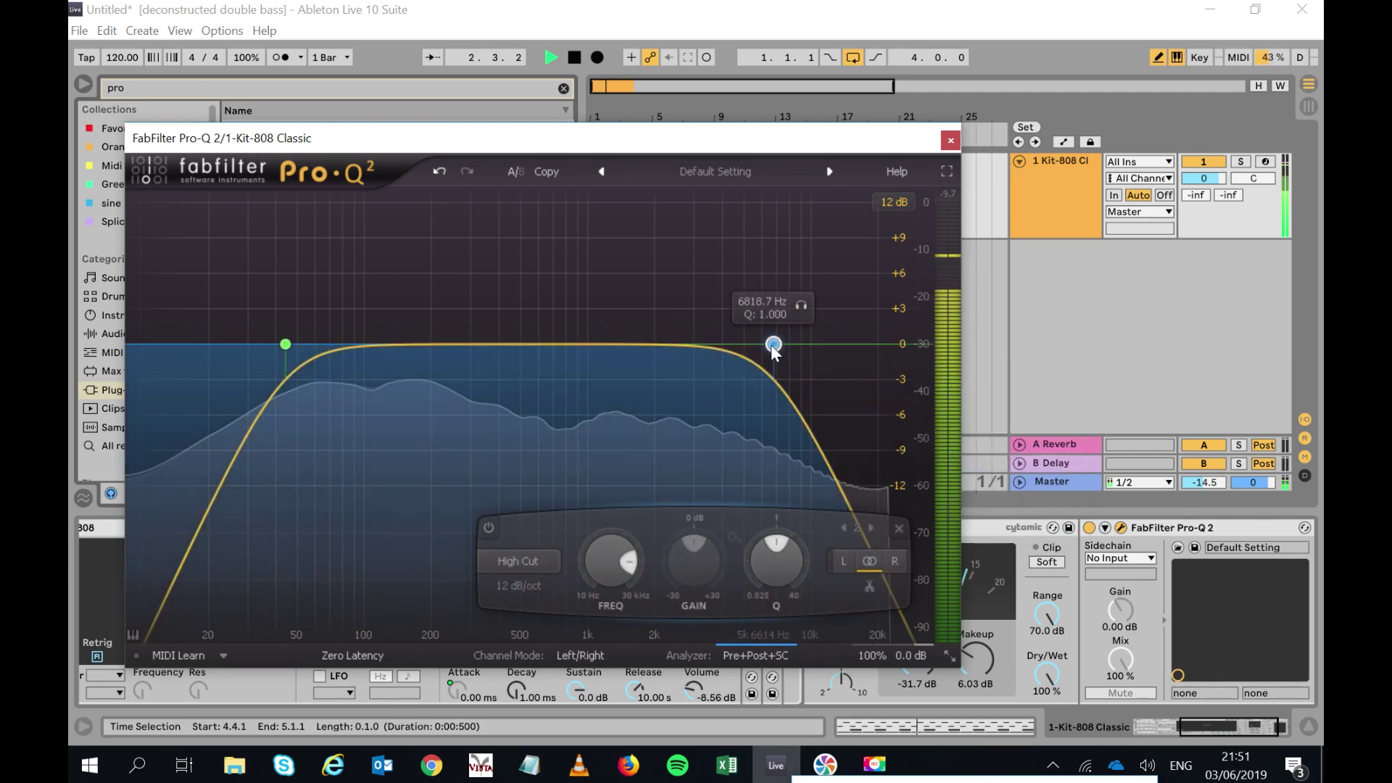
drag(771, 345, 753, 345)
Dip the kick's mids by about 7 dB between 500 Hz and 1 kHz, move the low cut to about 51 Hz, and close the plug-in window.
drag(571, 362, 558, 430)
drag(288, 347, 299, 348)
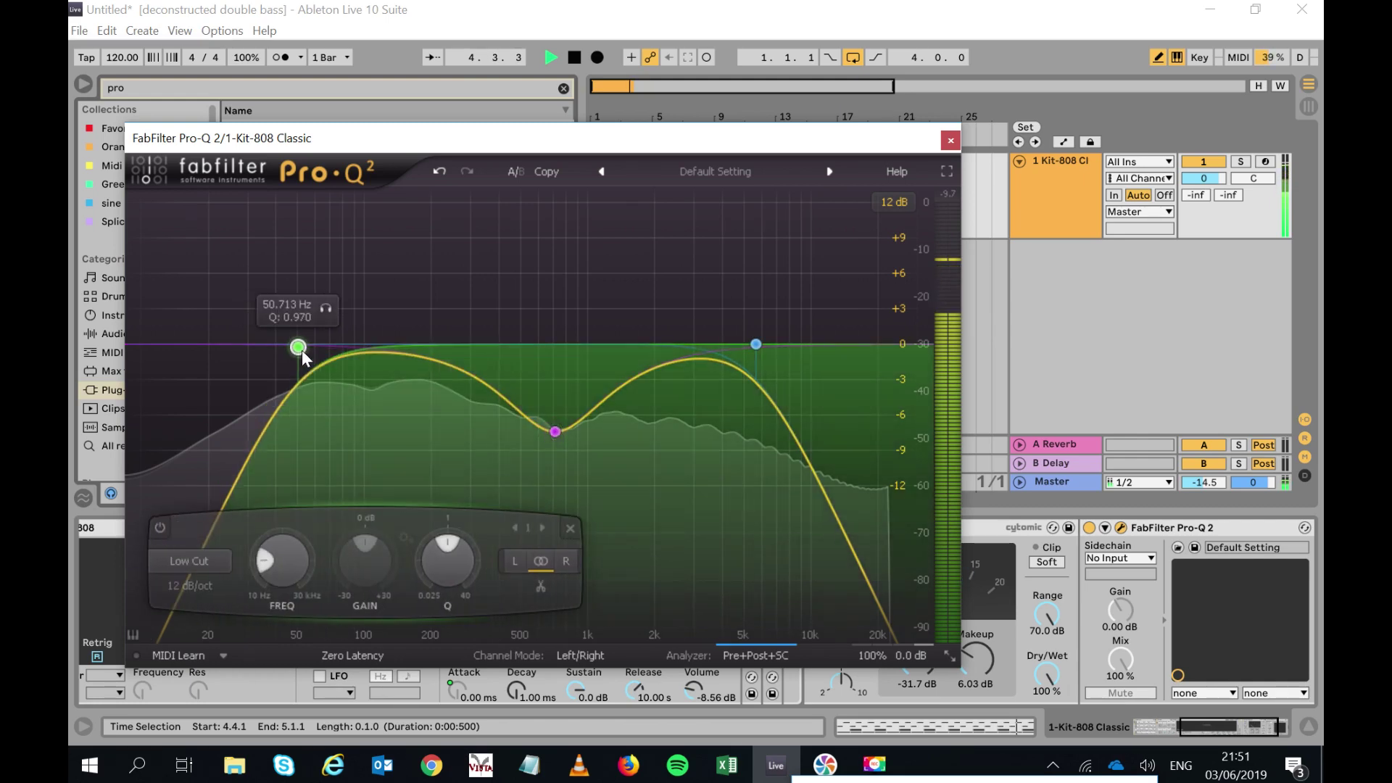
click(949, 140)
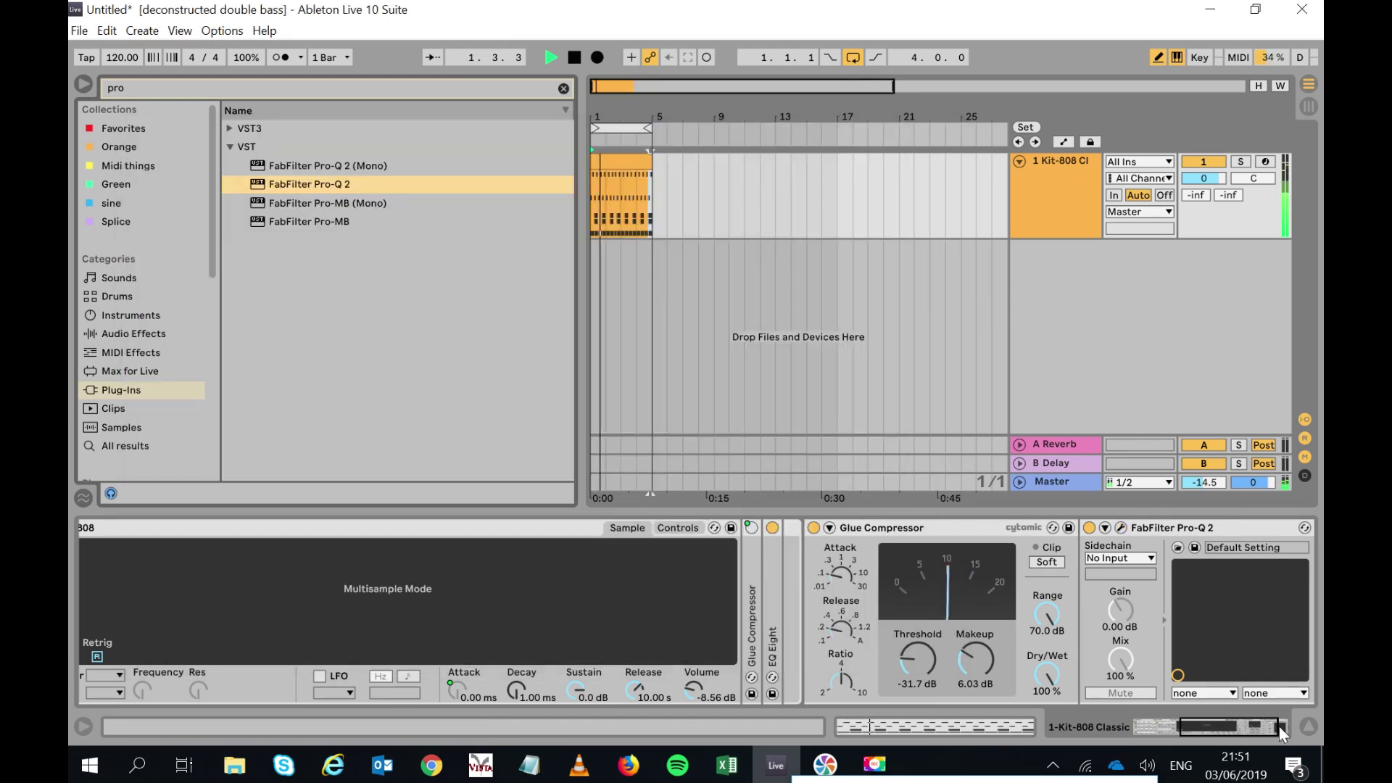
Stop playback, audition the Snare 808 pad, and select the Clap 808 pad to show the end of its device chain.
drag(1242, 730, 1193, 734)
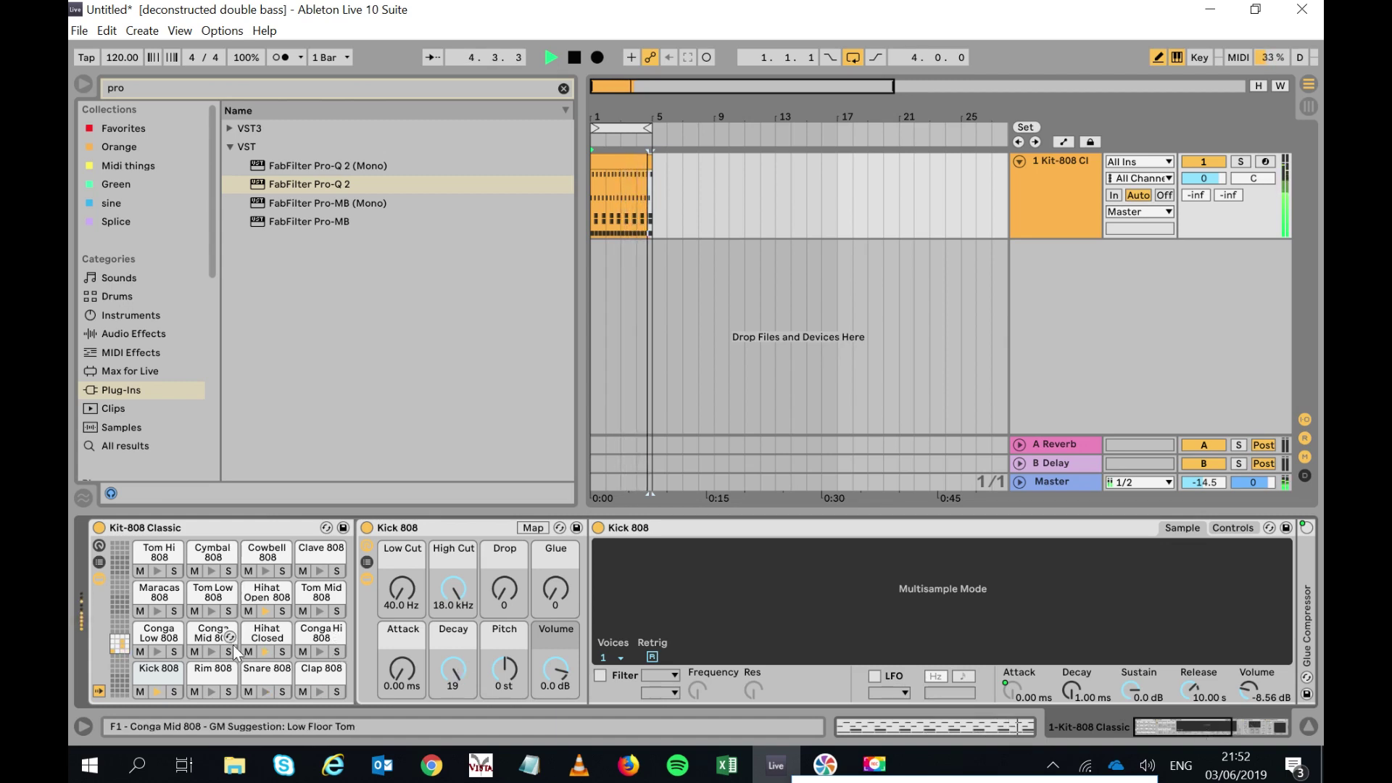
key(space)
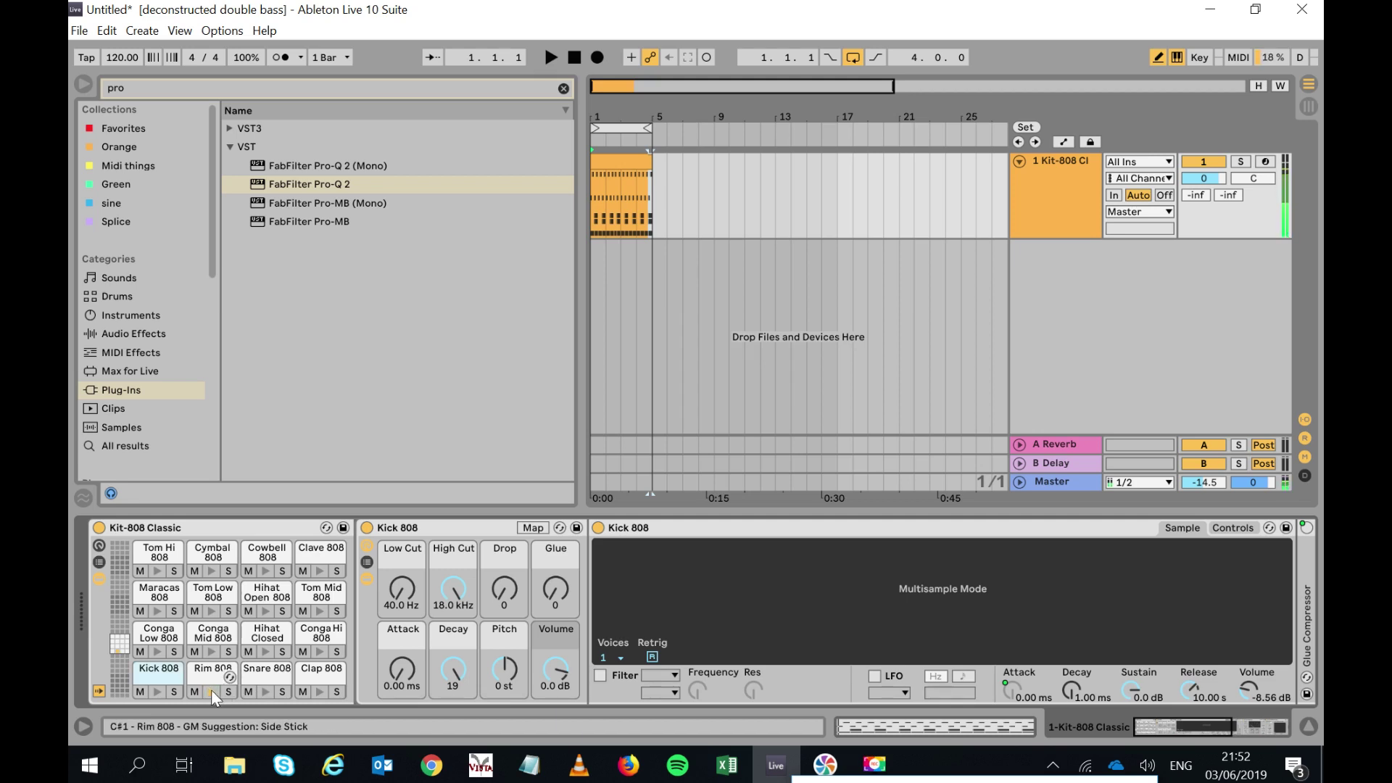
click(267, 687)
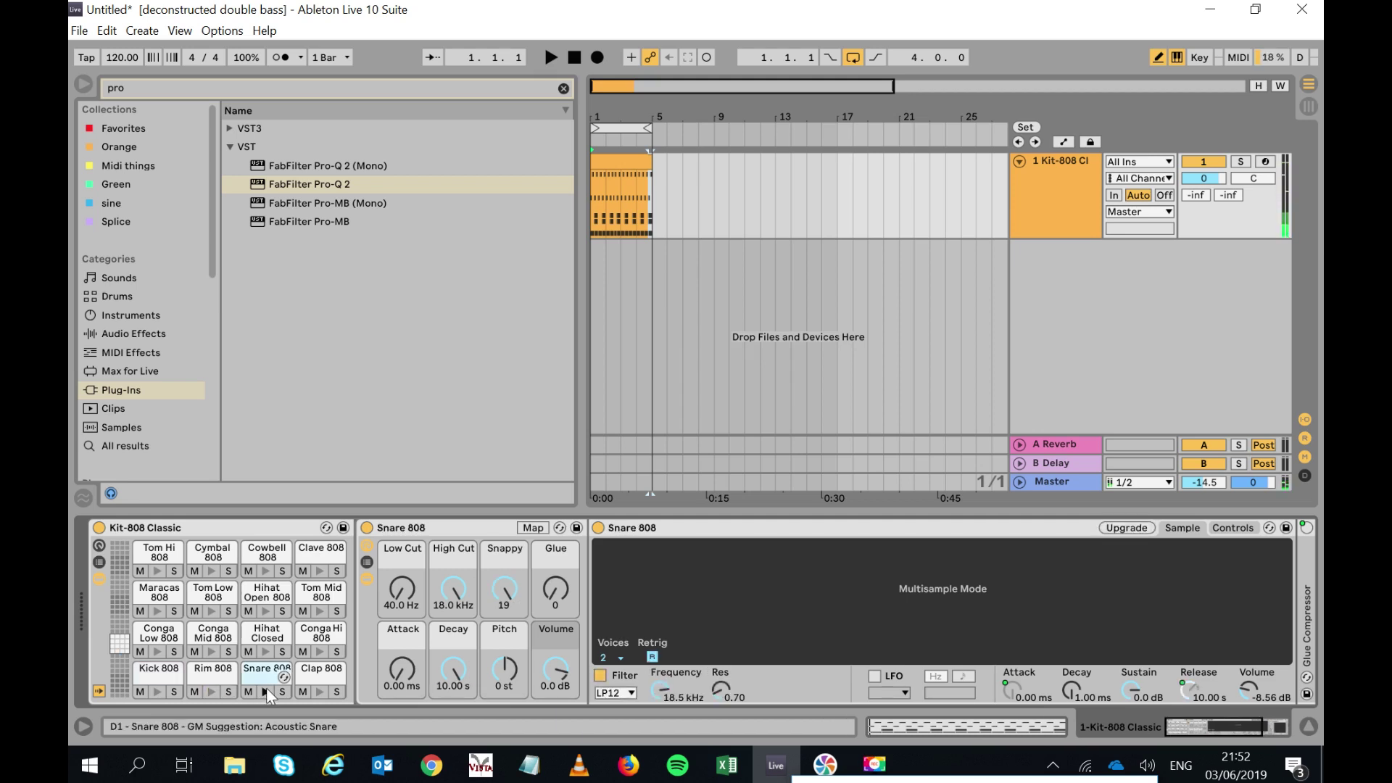
click(313, 677)
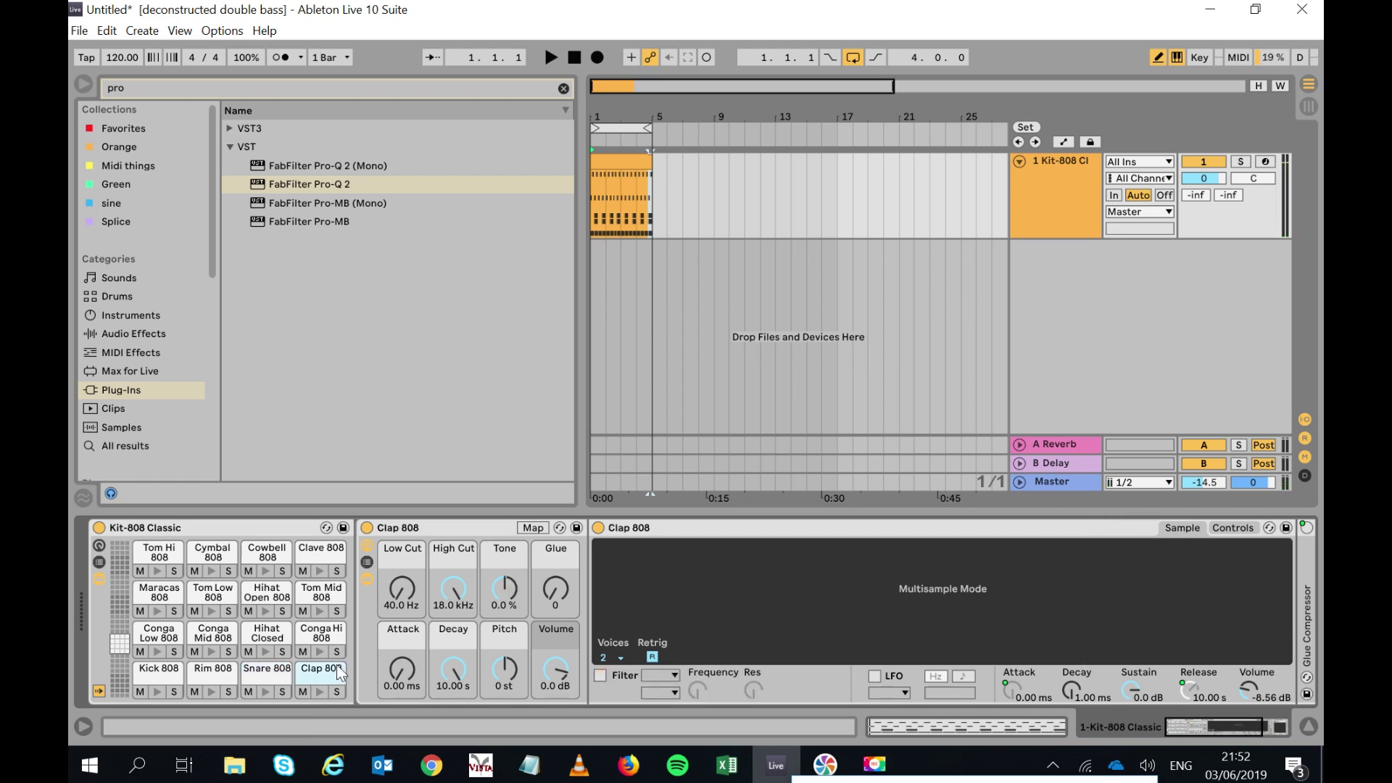
double_click(319, 672)
double_click(319, 673)
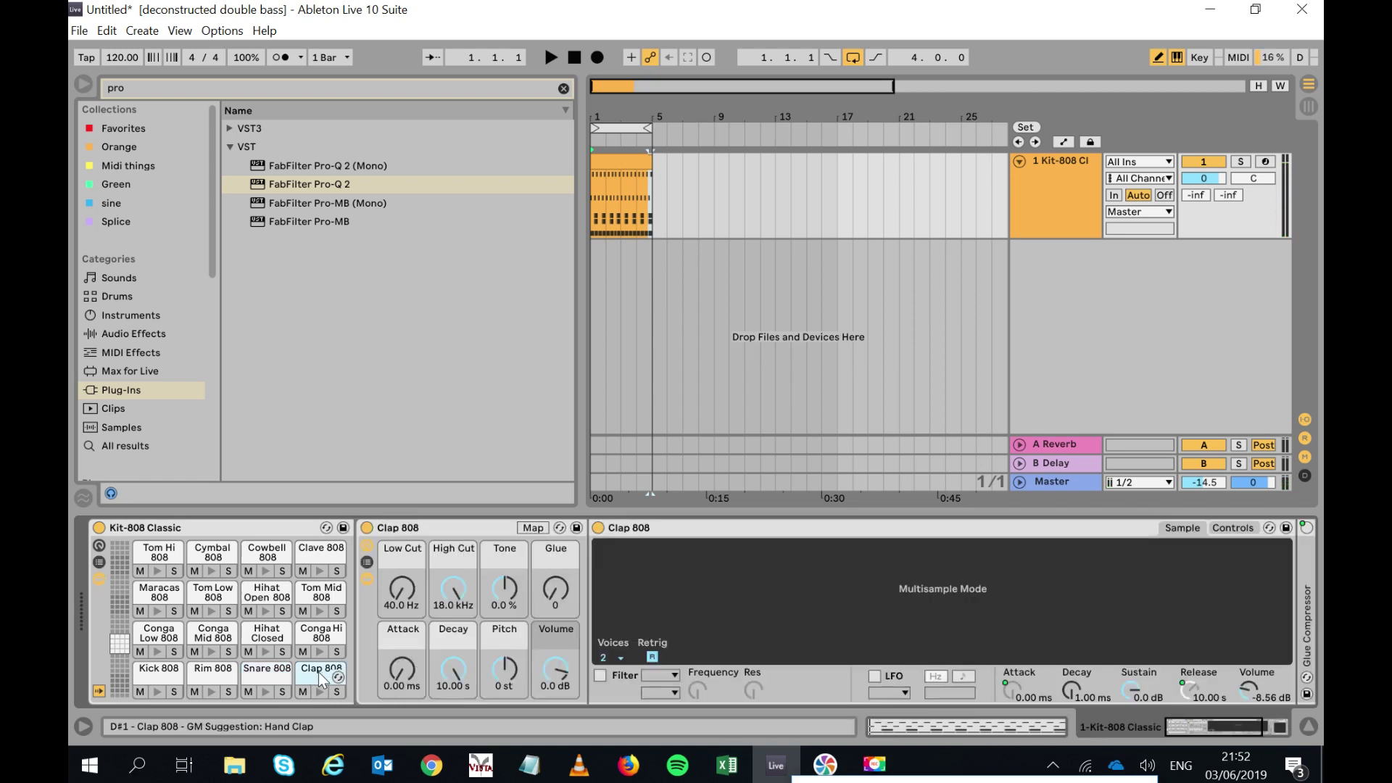
drag(1242, 722, 1291, 716)
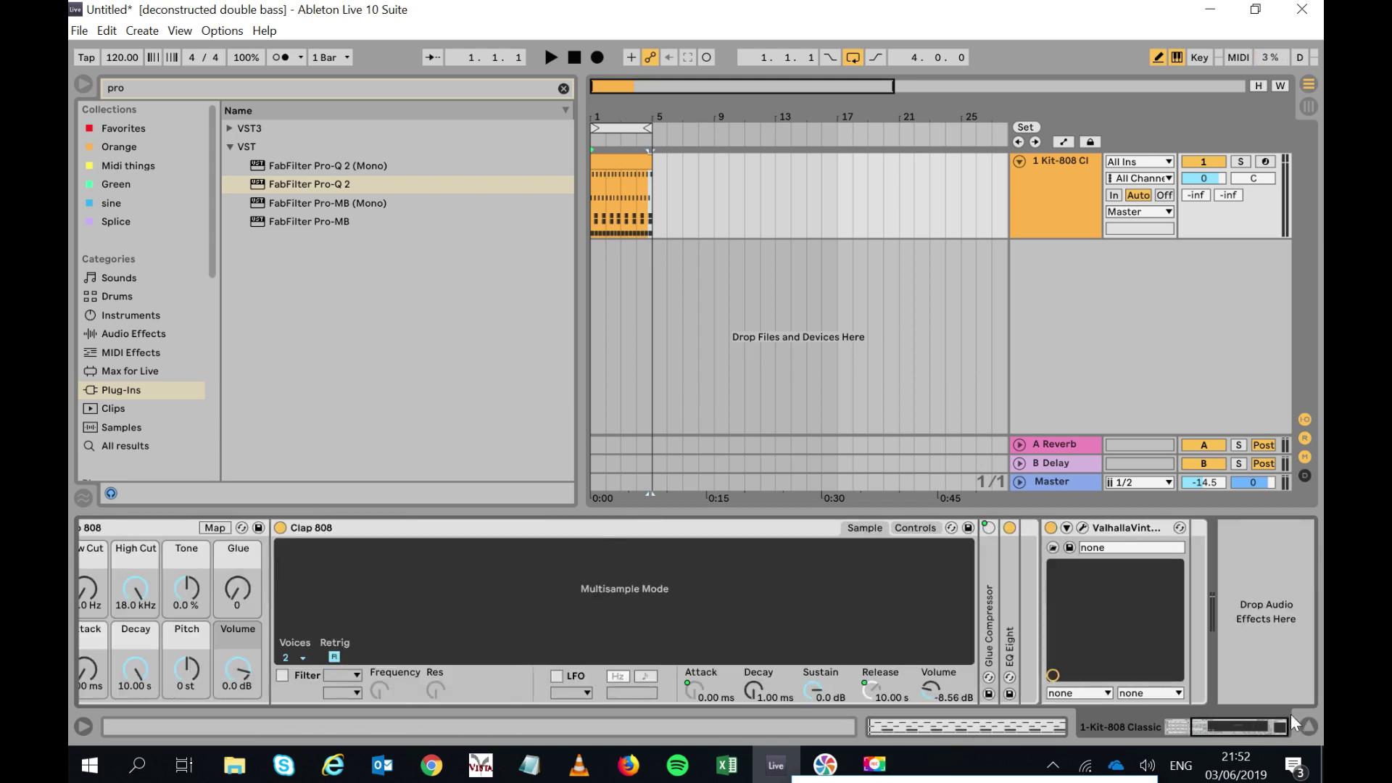
Play the beat and compare the clap's sound with ValhallaVintageVerb and EQ Eight switched on and off.
click(1052, 526)
key(space)
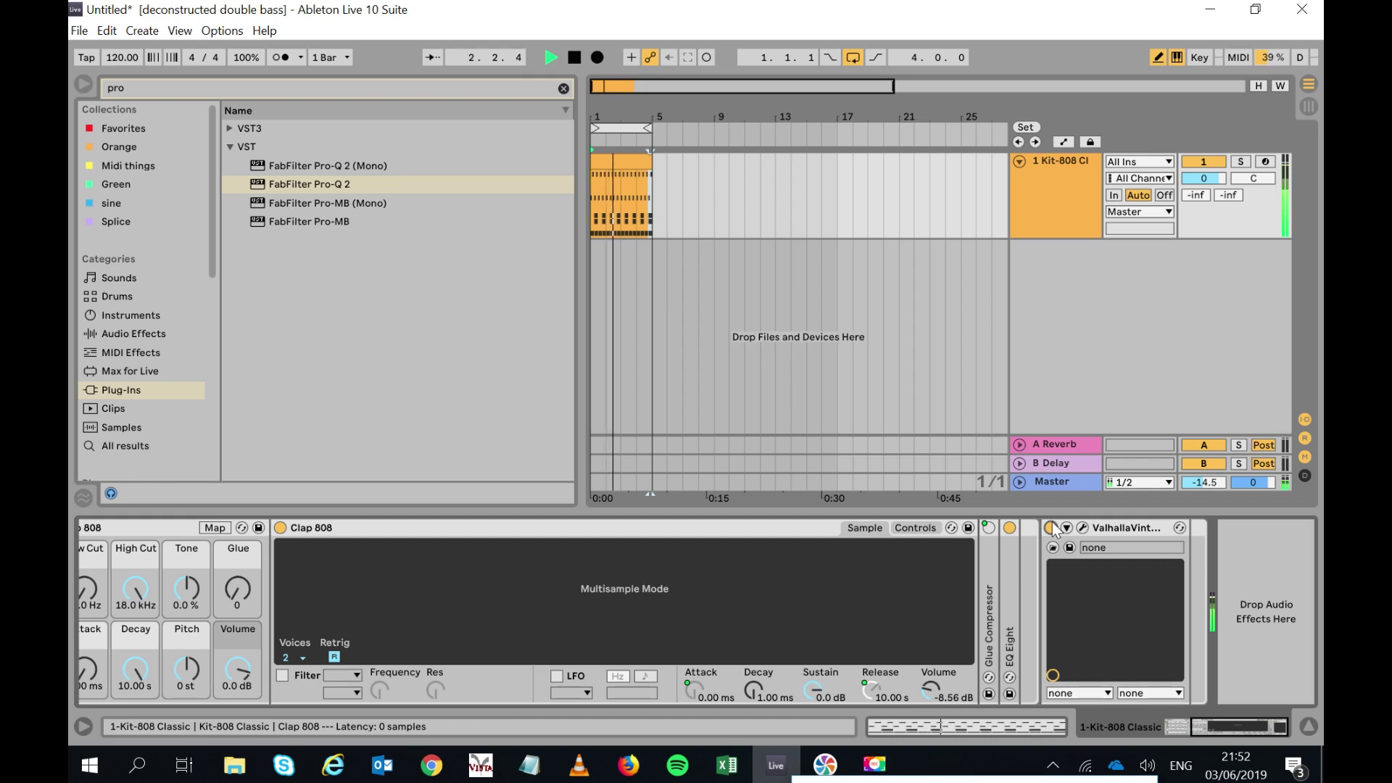
click(1052, 527)
click(1009, 528)
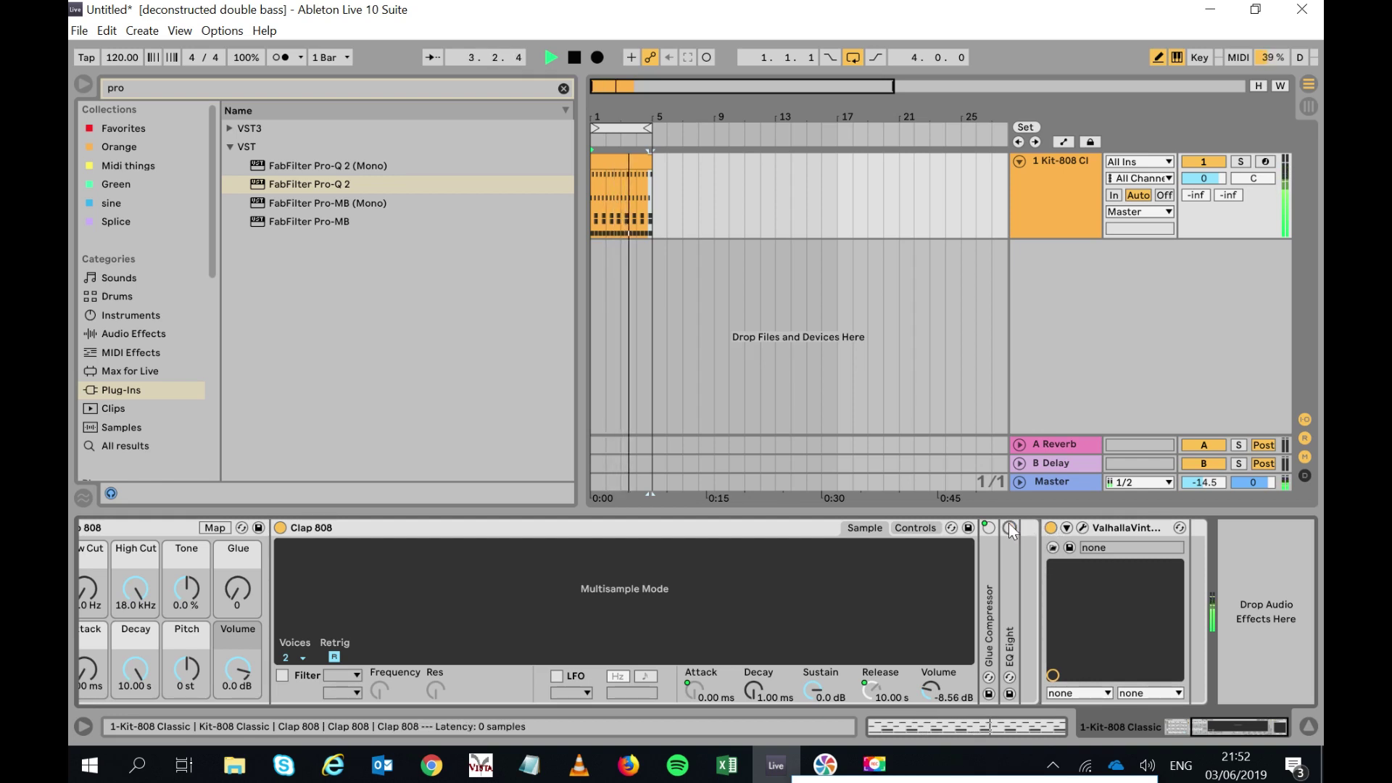
Mute the Snare 808 pad and bypass ValhallaVintageVerb in the Clap 808 chain.
drag(1244, 726, 997, 742)
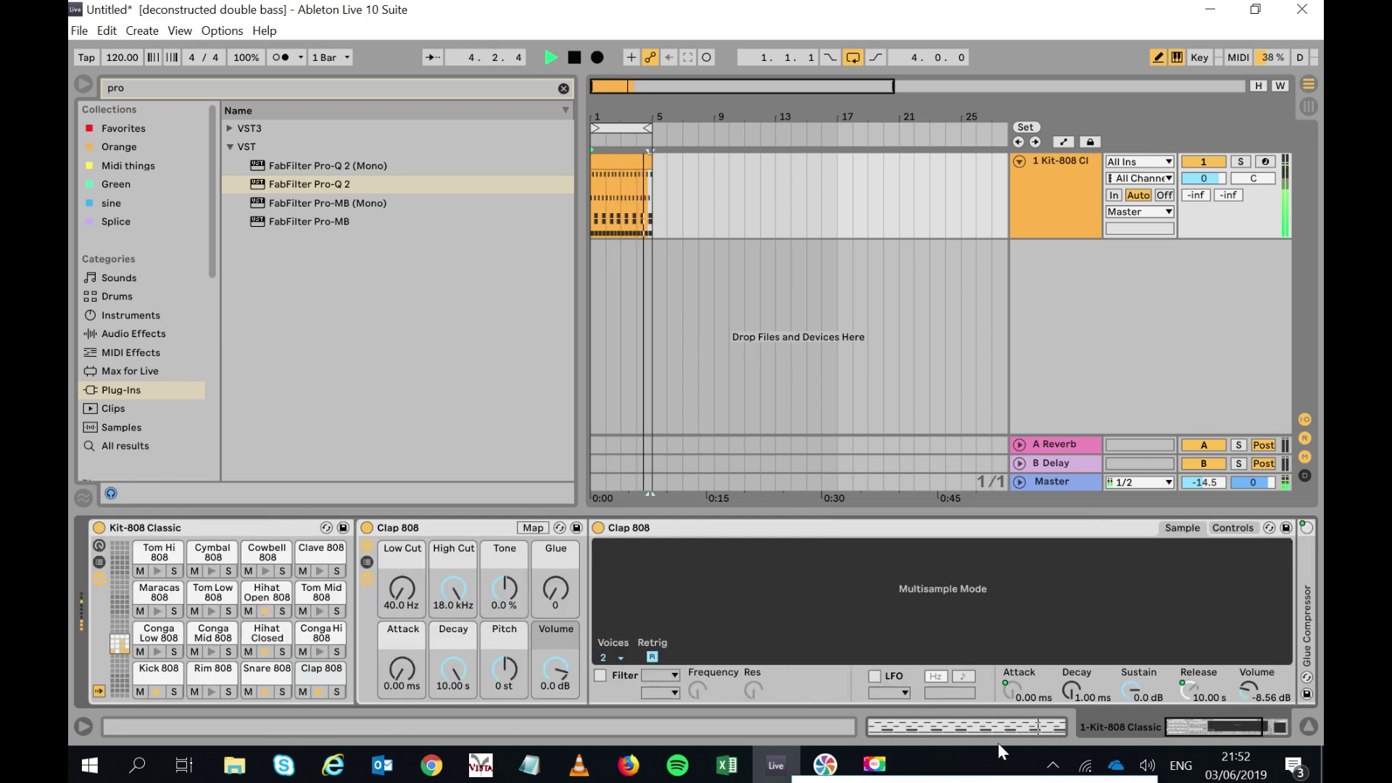
click(250, 692)
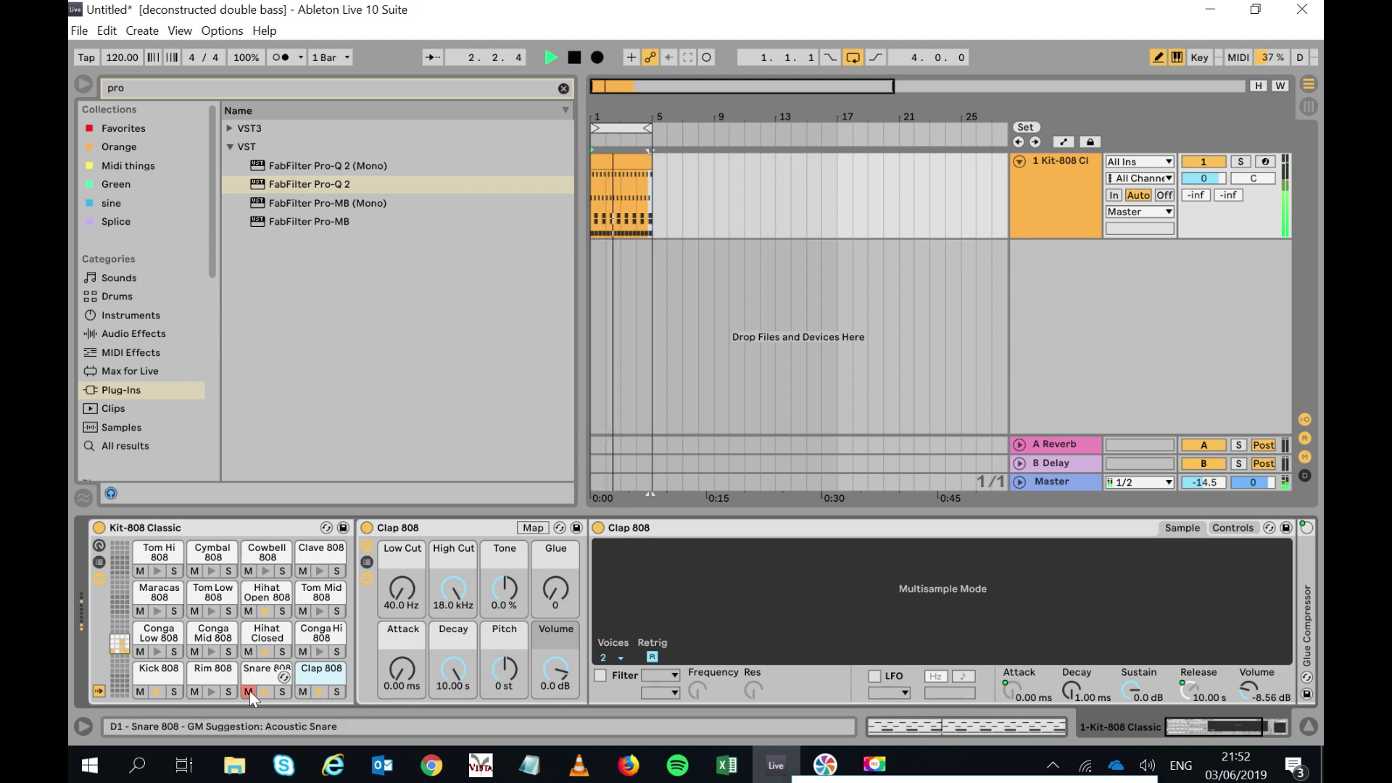
drag(1206, 732, 1251, 728)
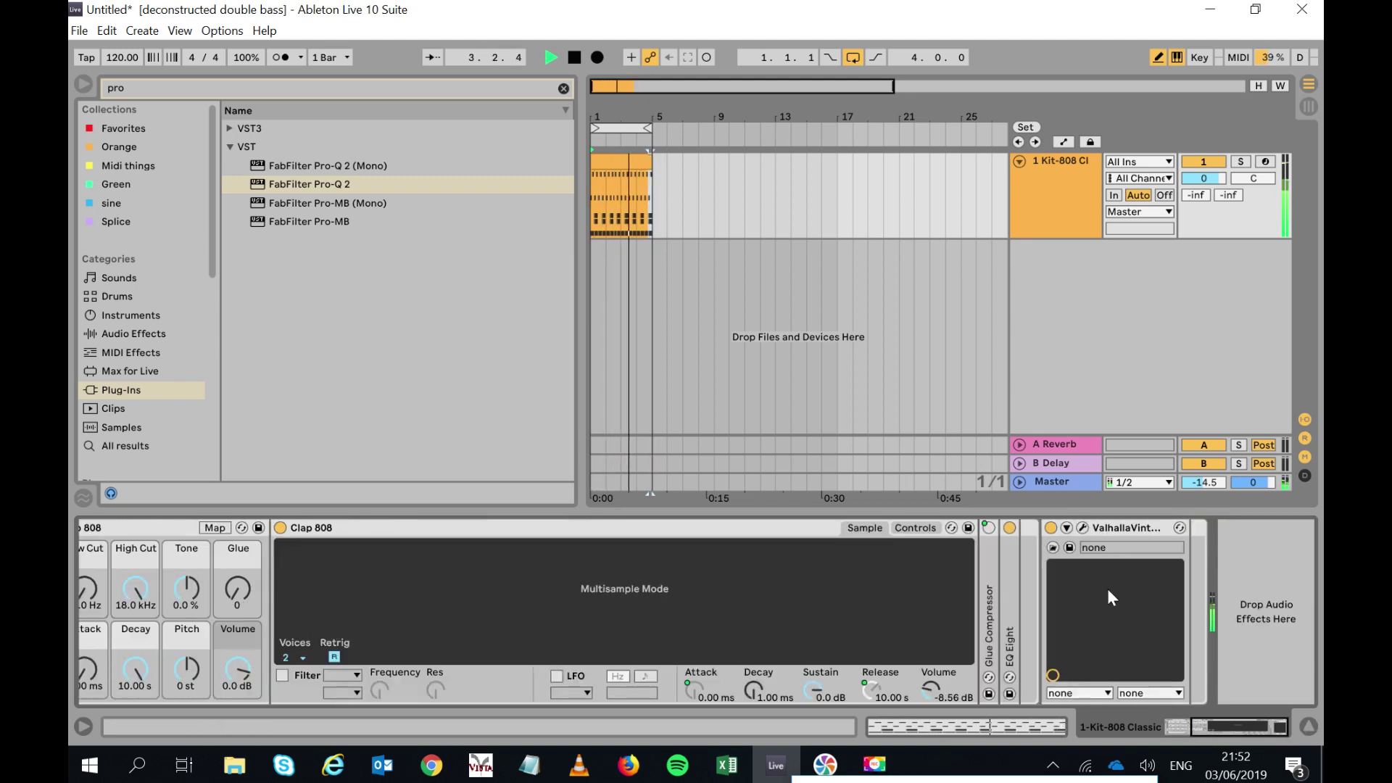
click(1050, 528)
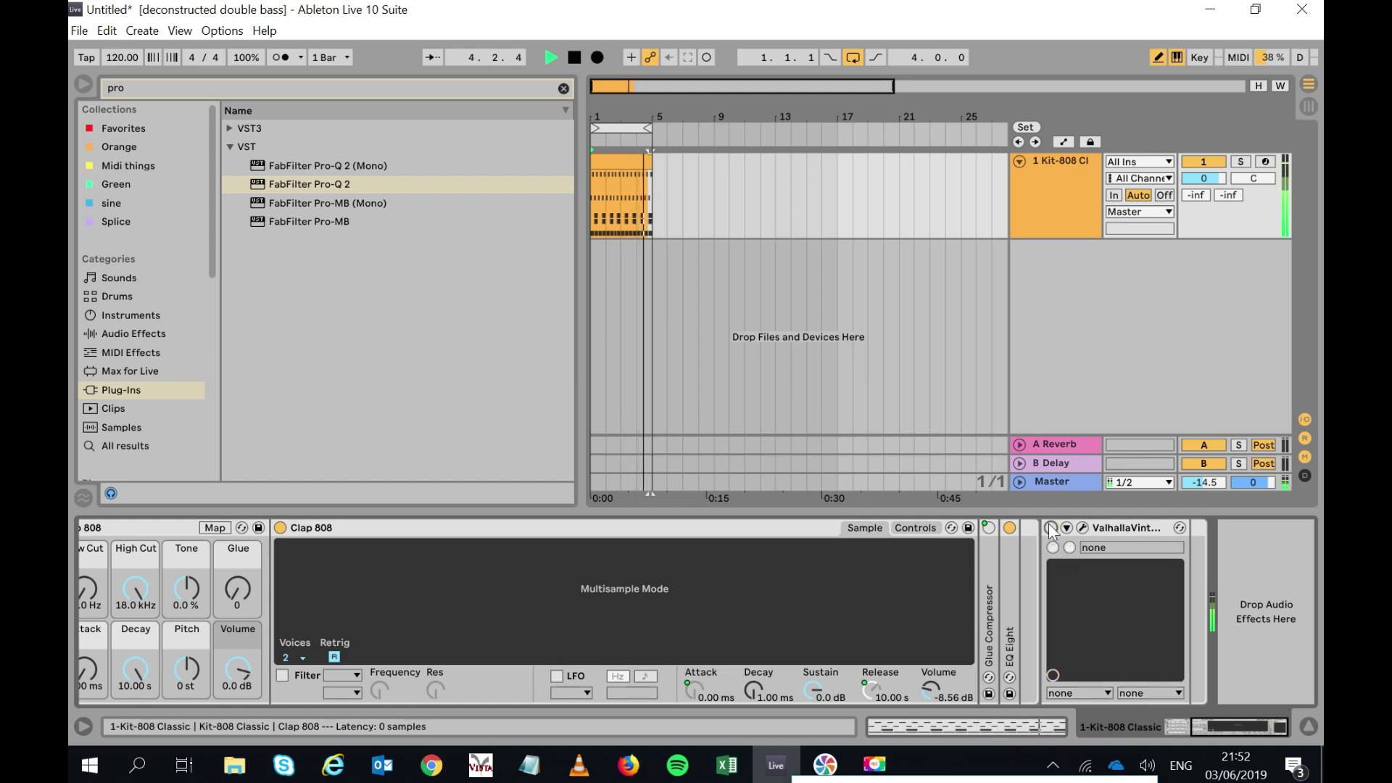
drag(1232, 725, 1139, 723)
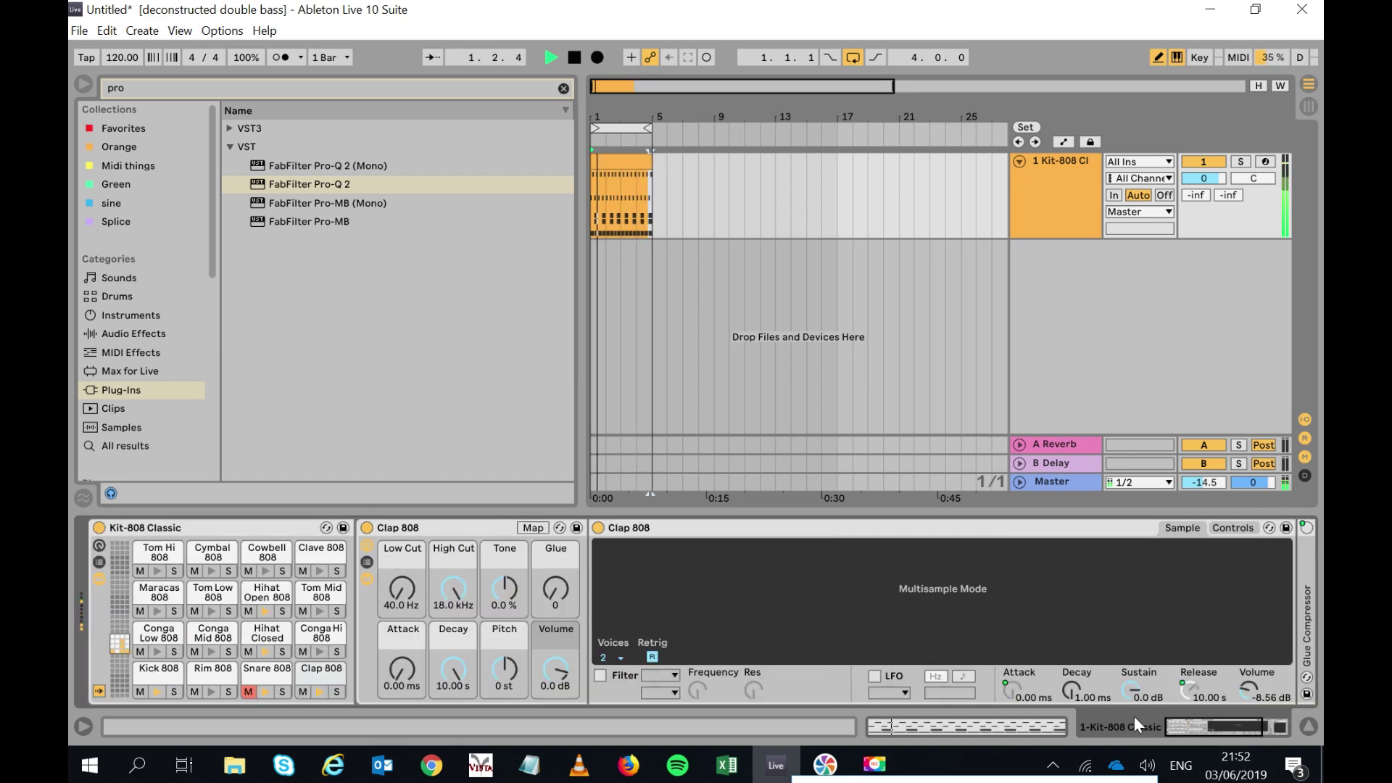
Search the plug-ins for "freq" and insert ValhallaFreqEcho before ValhallaVintageVerb in the Clap 808 chain.
click(128, 85)
text(freq)
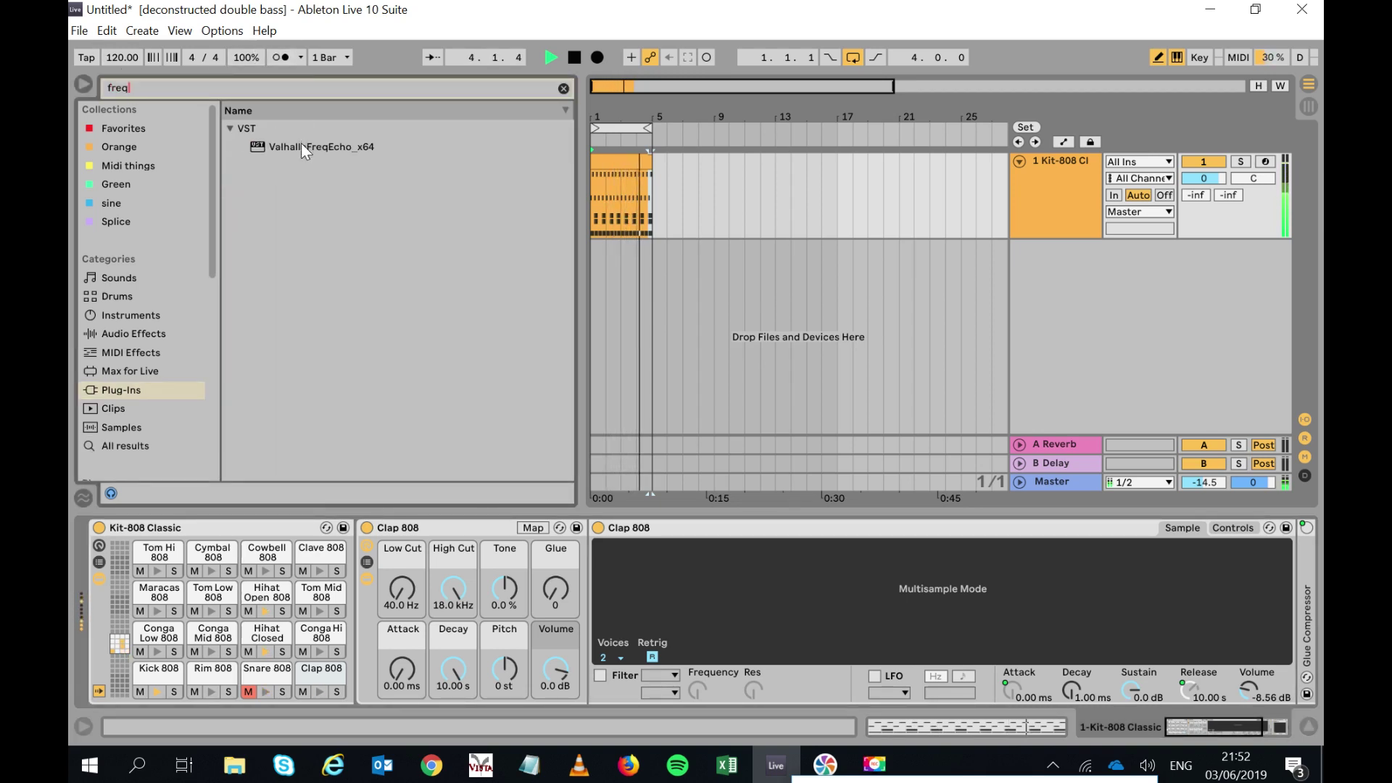
drag(301, 147, 328, 483)
drag(820, 523, 1306, 551)
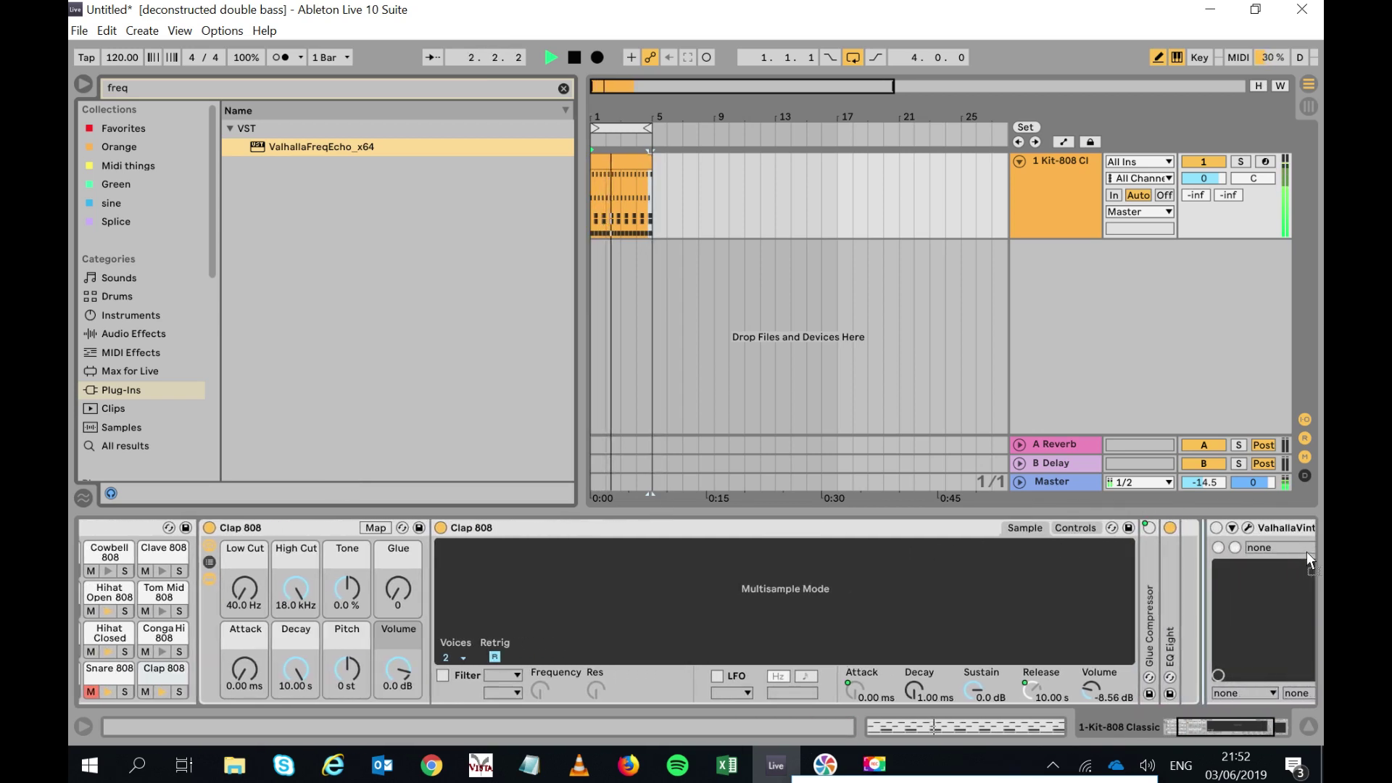
drag(1177, 571, 1177, 571)
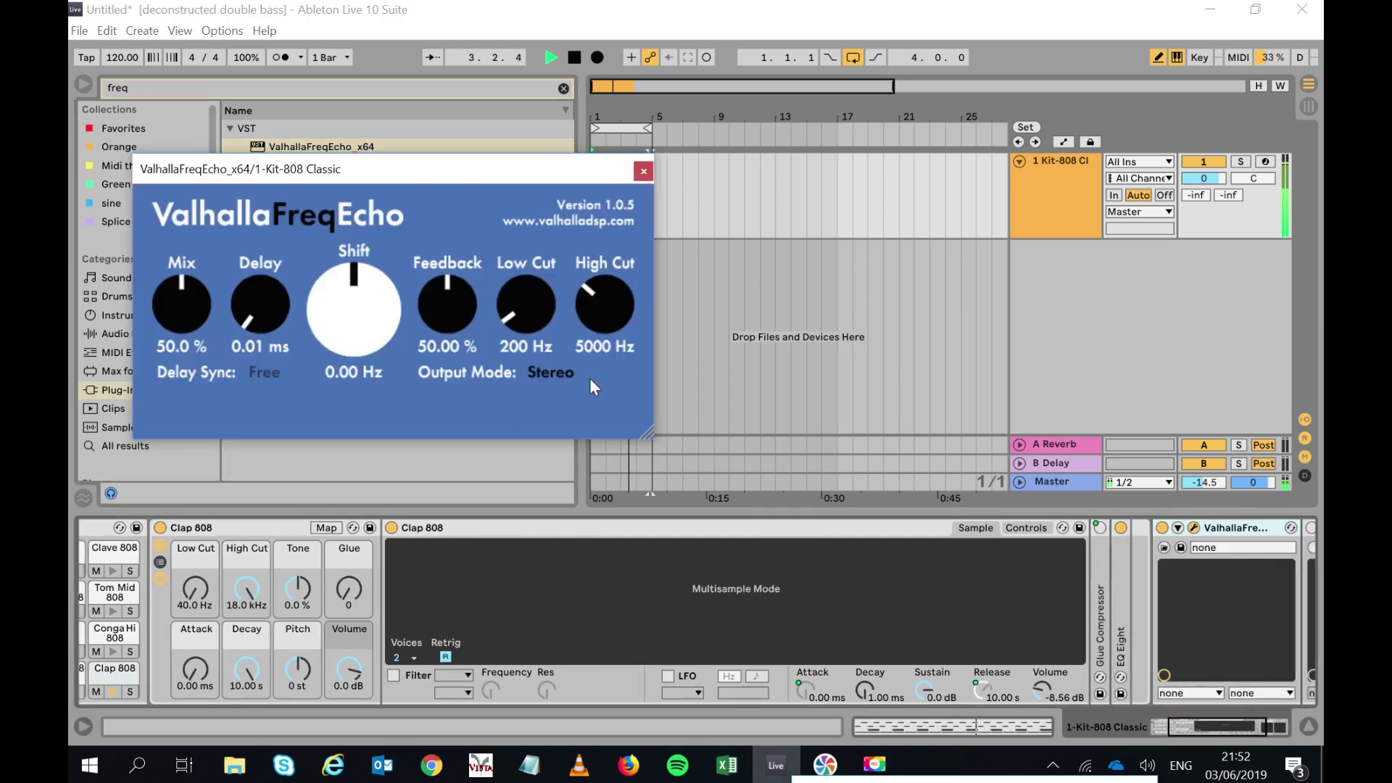
Set the clap's ValhallaFreqEcho to a 2.60 Hz shift, about 65% feedback and 0.01 ms delay, and close its window.
drag(371, 305, 362, 266)
drag(362, 259, 364, 251)
drag(450, 262, 451, 251)
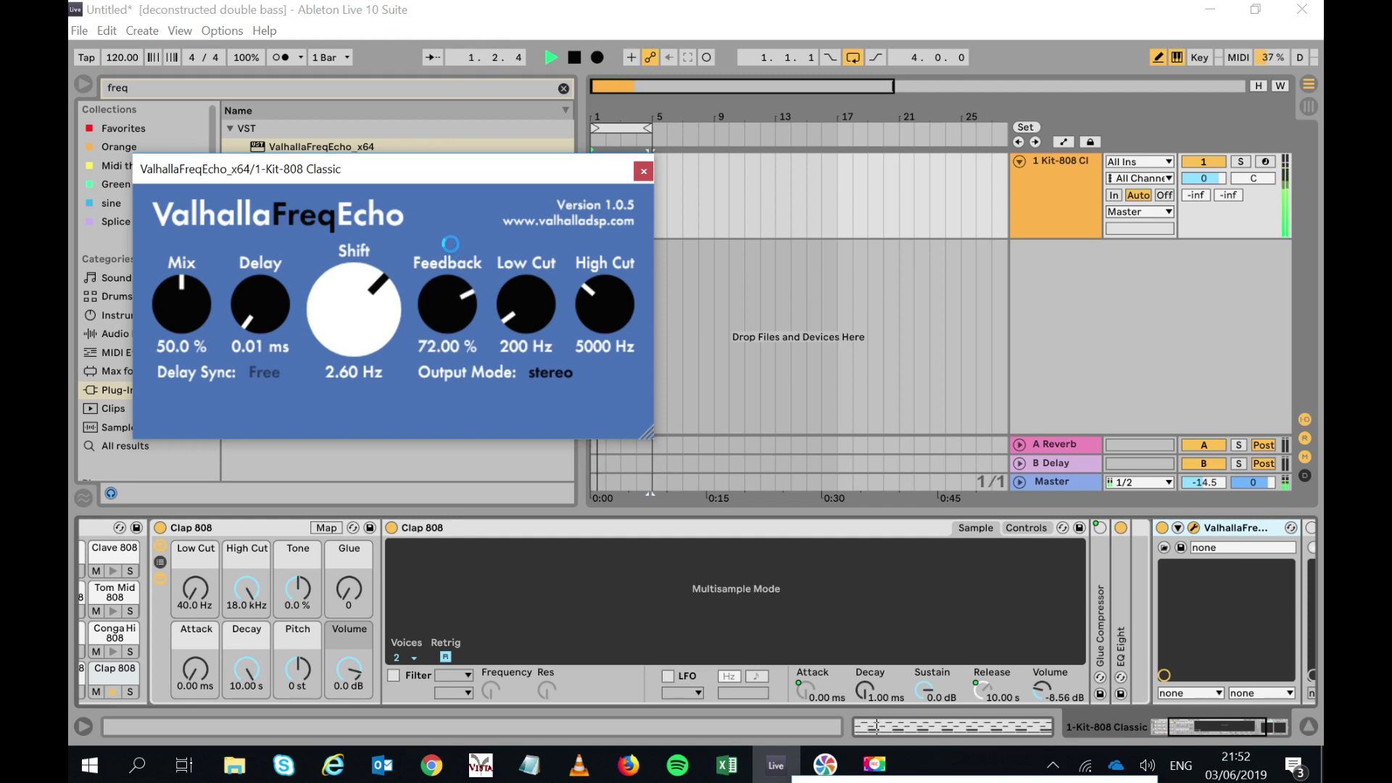
drag(450, 243, 444, 290)
drag(259, 297, 255, 342)
click(642, 173)
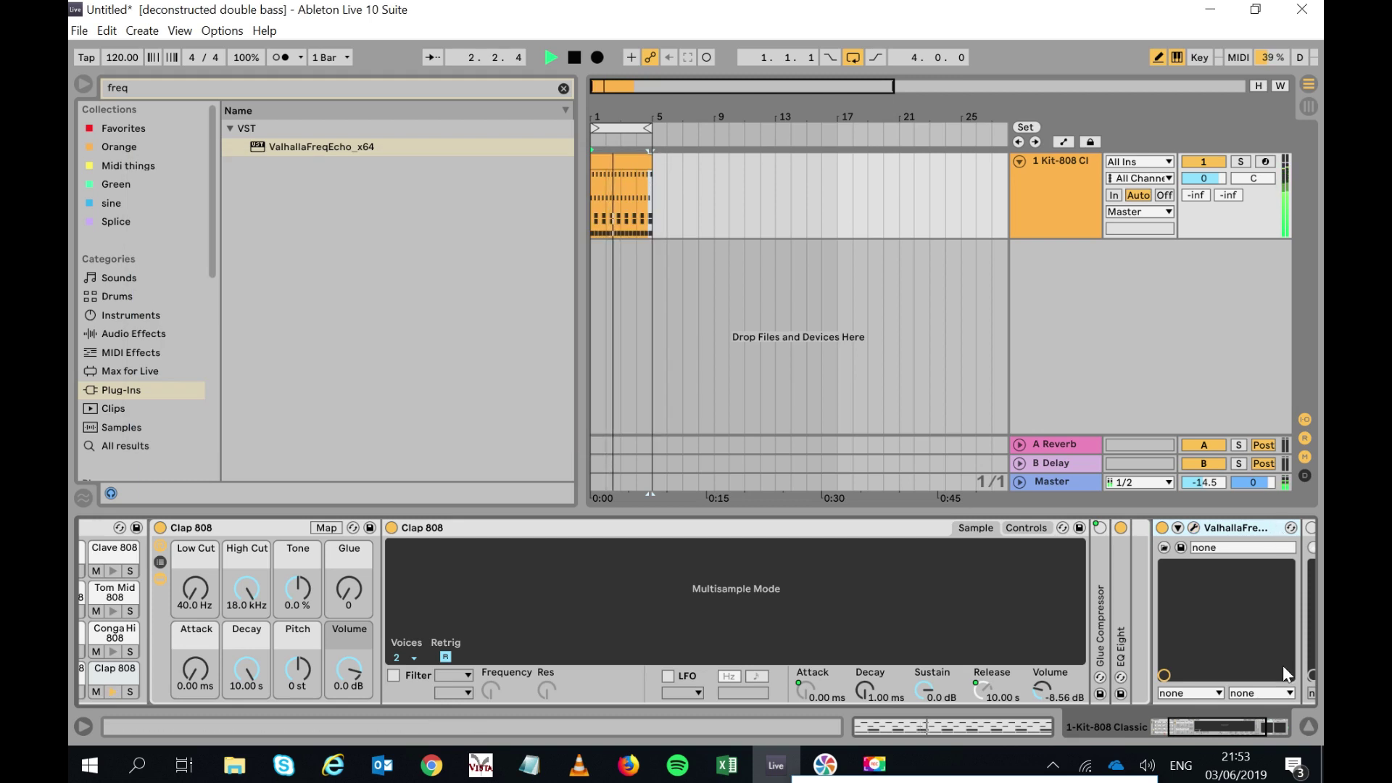
Re-enable the clap's ValhallaVintageVerb, set its mix to 2.4%, raise the EQ HighCut, and close its window.
drag(1250, 725, 1317, 728)
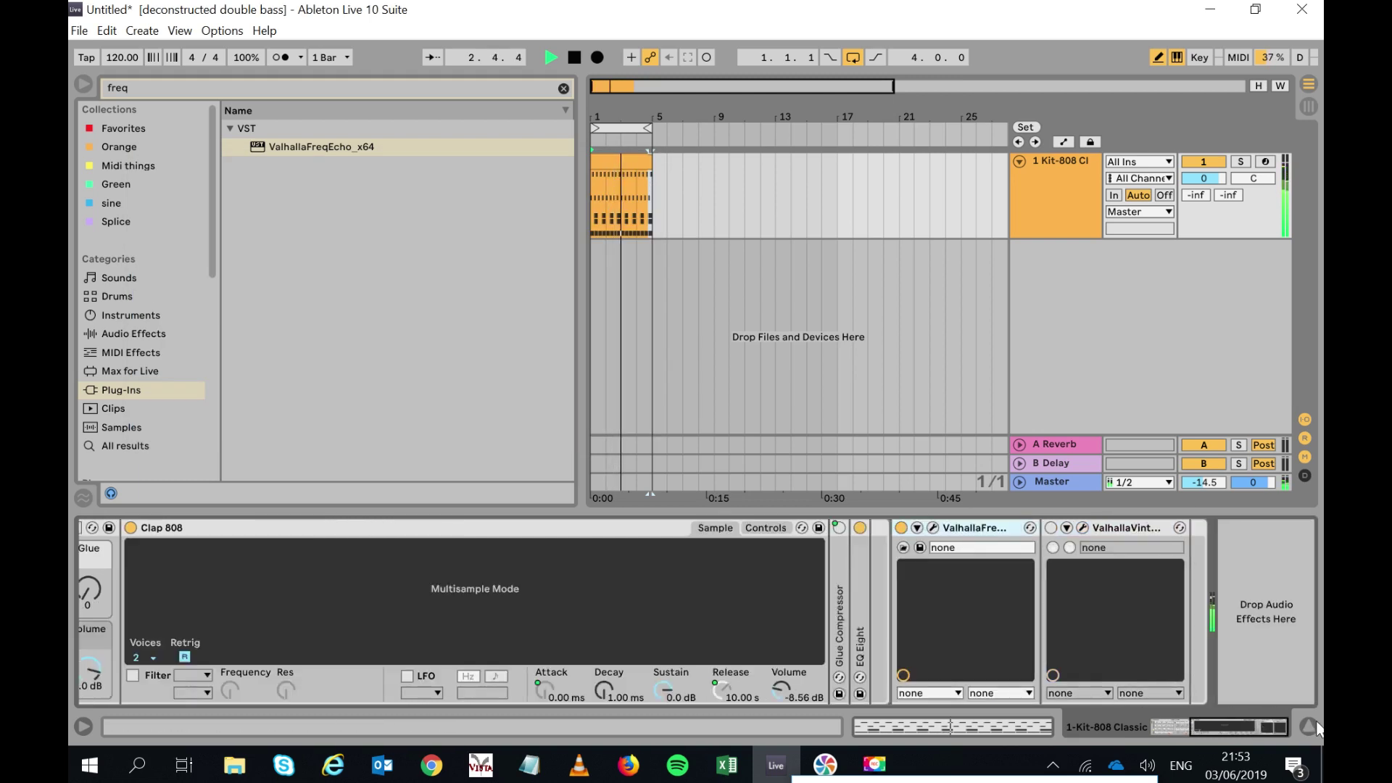
click(1050, 529)
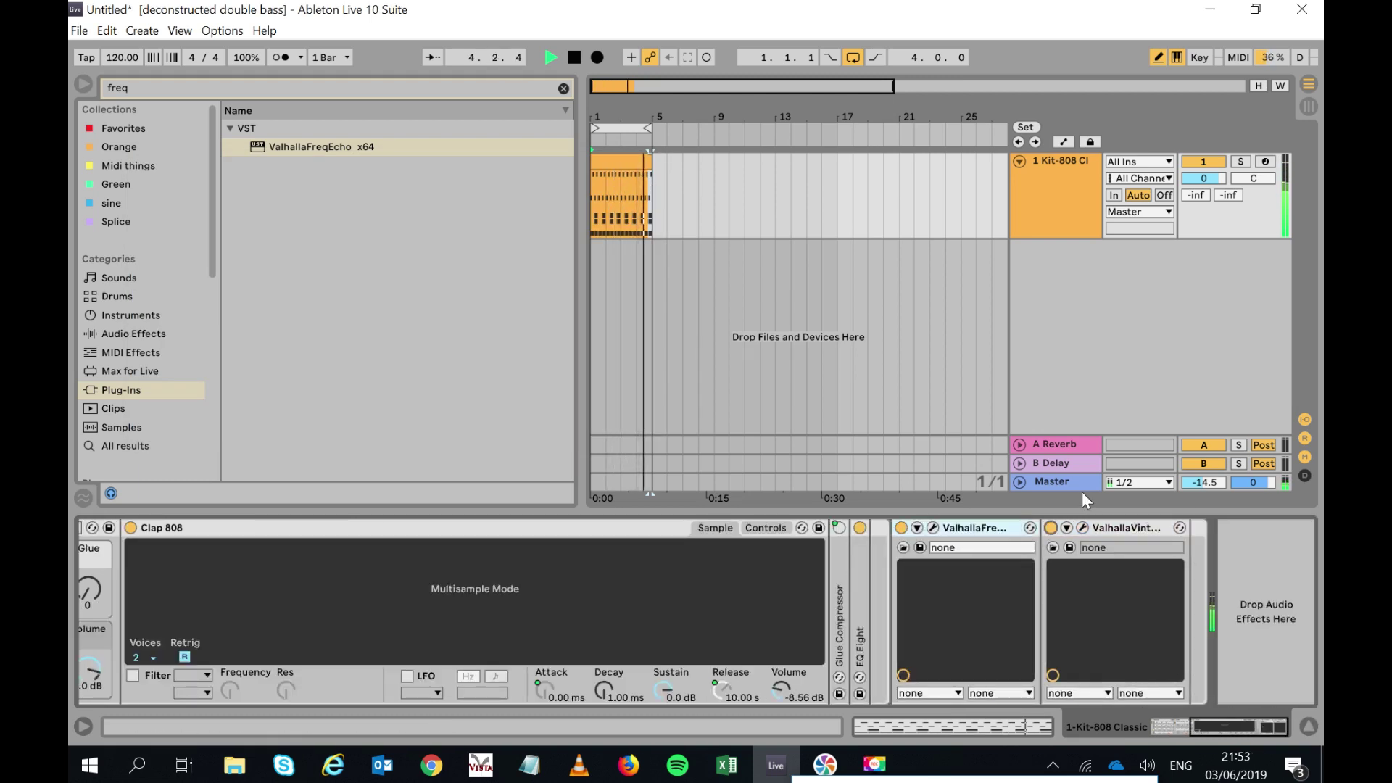
click(1083, 528)
drag(179, 274, 176, 299)
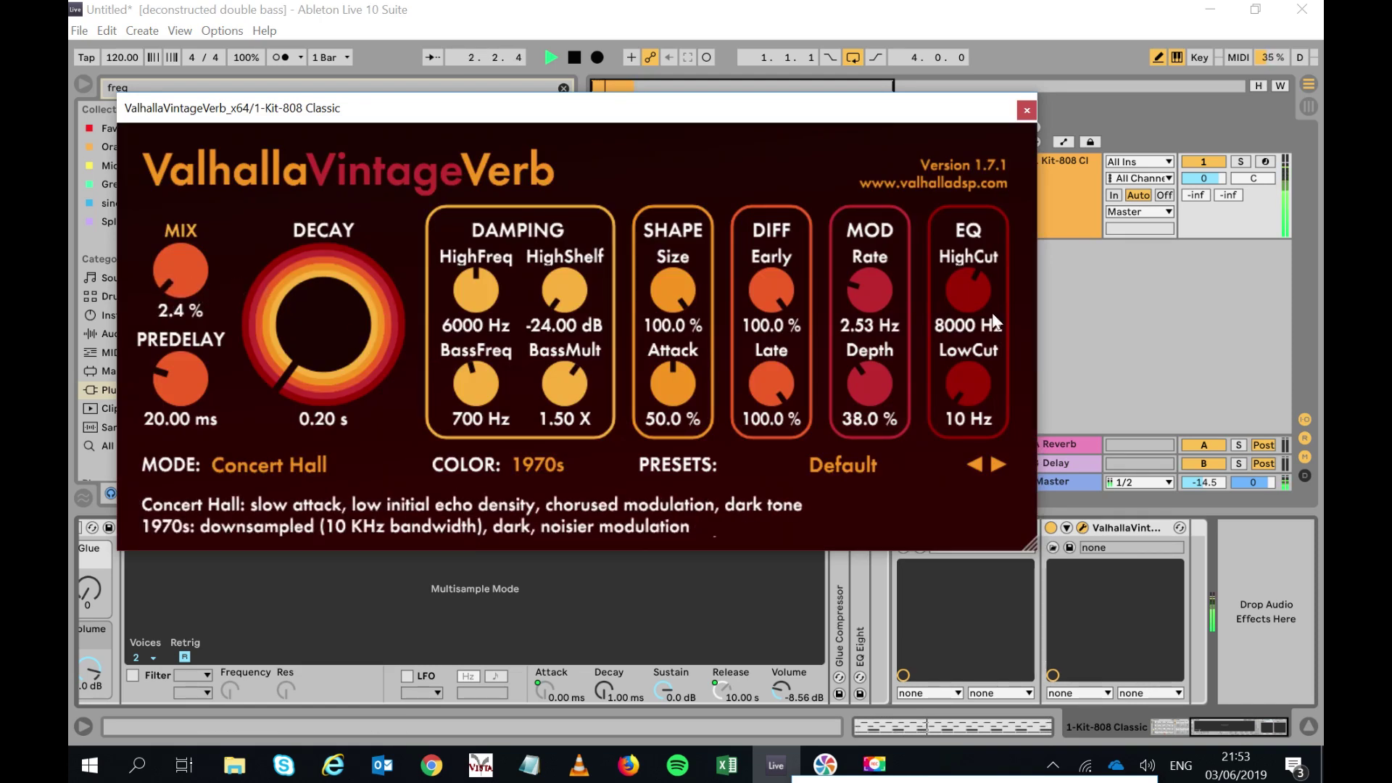
drag(973, 309, 978, 274)
click(1033, 110)
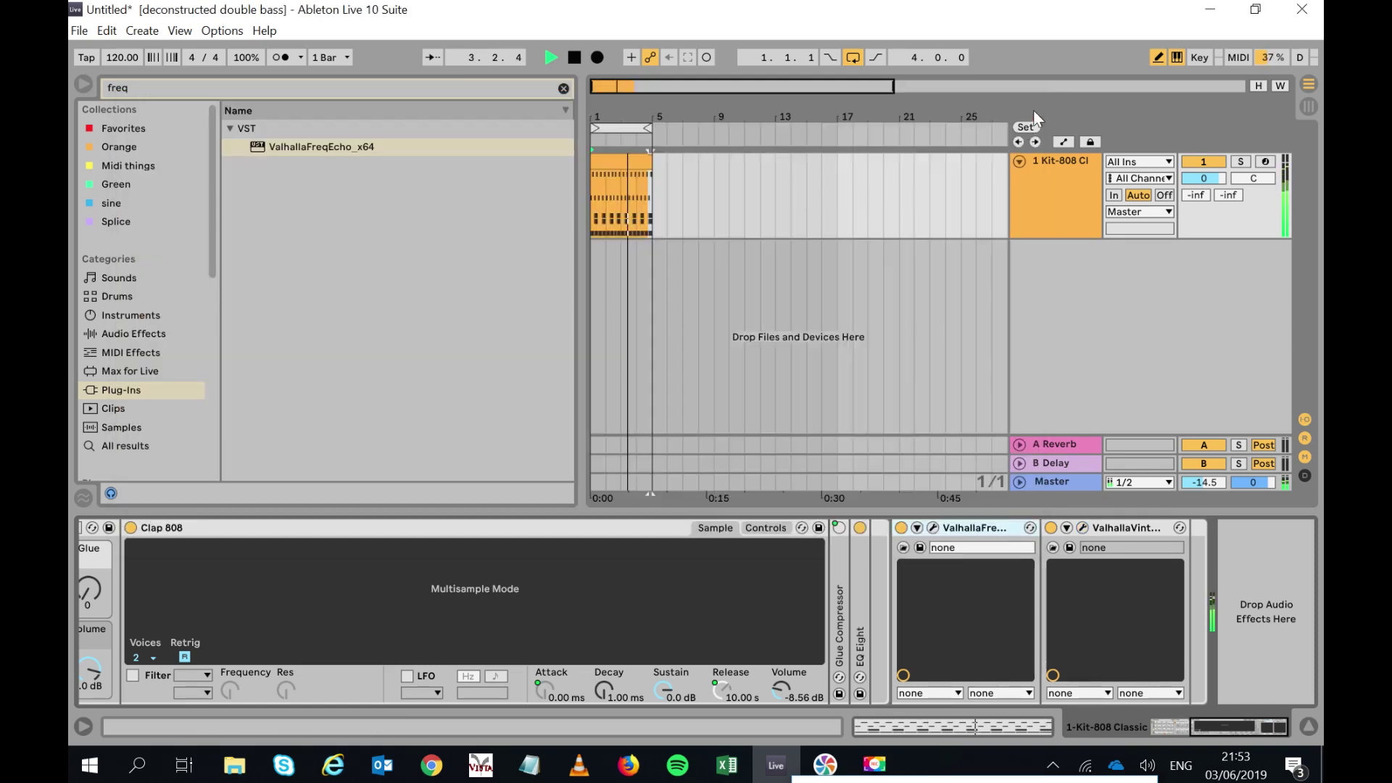
Refine the clap's ValhallaFreqEcho to a 1.73 Hz shift, 61.60% feedback and 32% mix, and close its window.
click(933, 528)
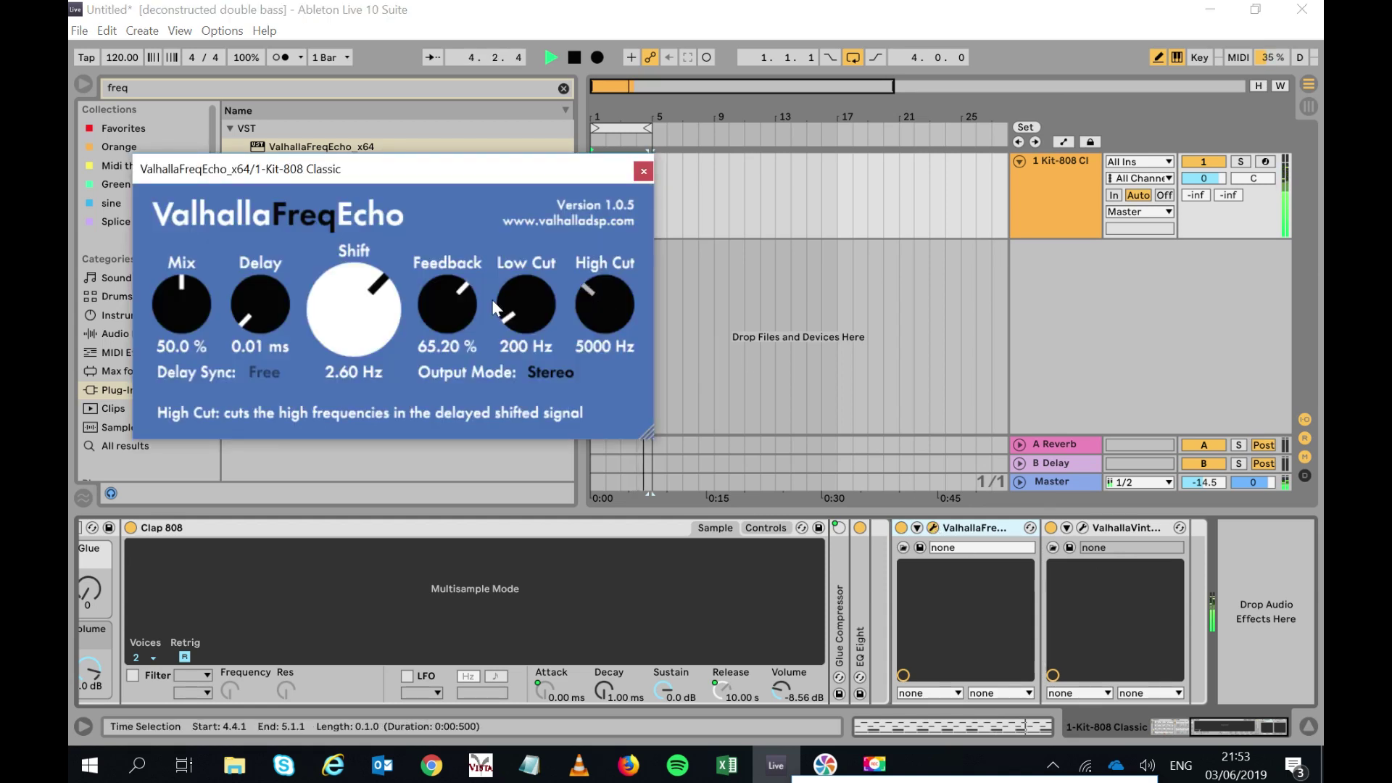
mouse_move(386, 335)
mouse_down()
mouse_move(385, 346)
mouse_move(380, 312)
mouse_move(430, 329)
mouse_move(434, 416)
mouse_move(429, 315)
mouse_move(378, 343)
mouse_move(369, 319)
mouse_up()
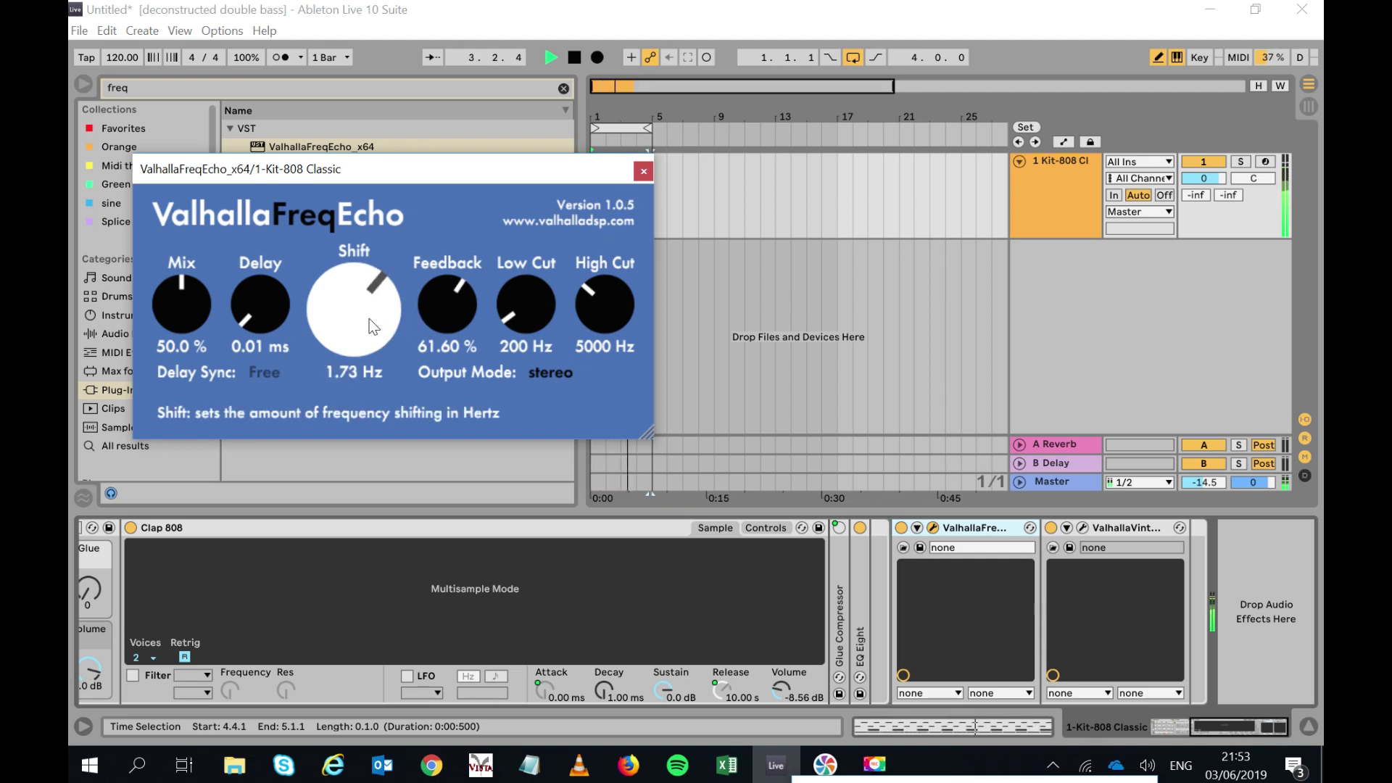
mouse_move(175, 334)
mouse_down()
mouse_move(175, 374)
mouse_move(168, 349)
mouse_up()
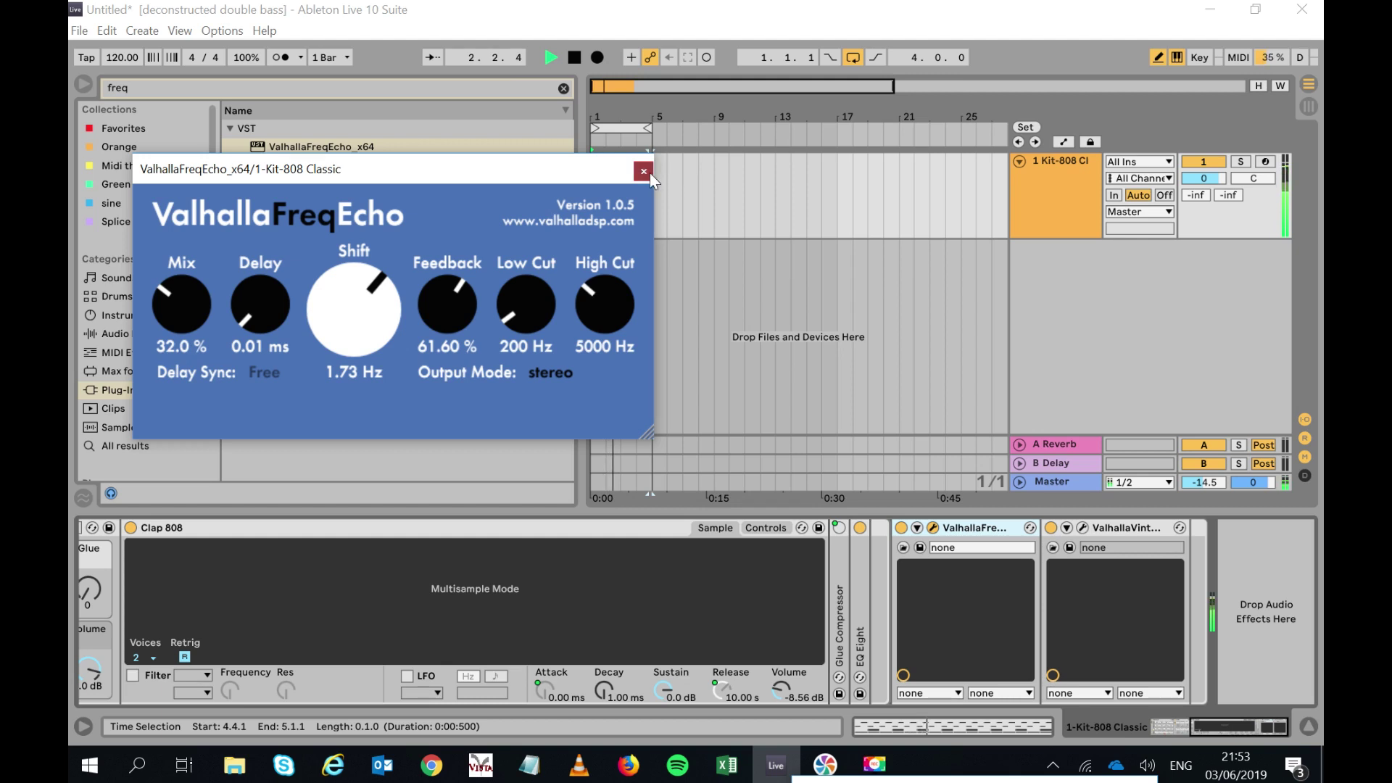
click(647, 172)
Unmute the Snare 808 pad and add ValhallaFreqEcho to the Kick 808 pad with mono output.
drag(1260, 723, 1163, 737)
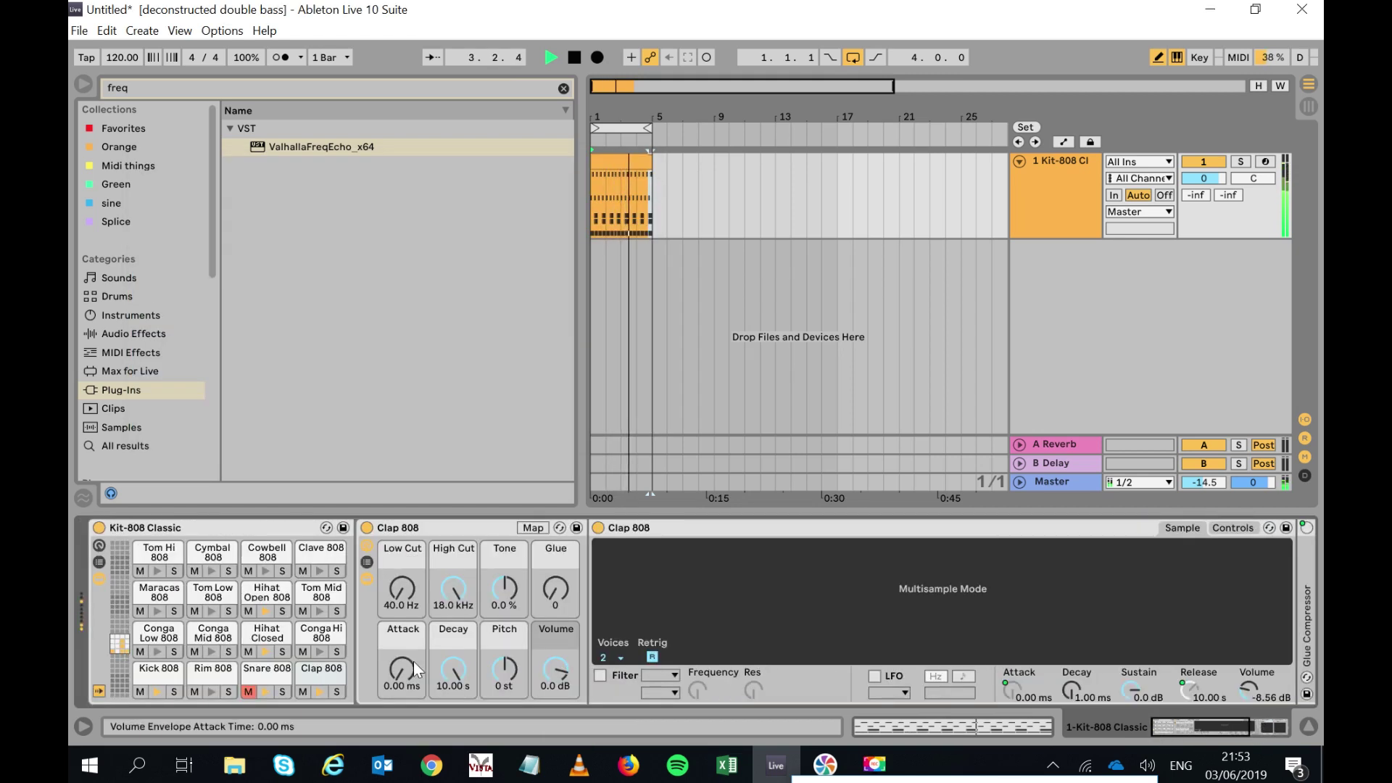
click(261, 679)
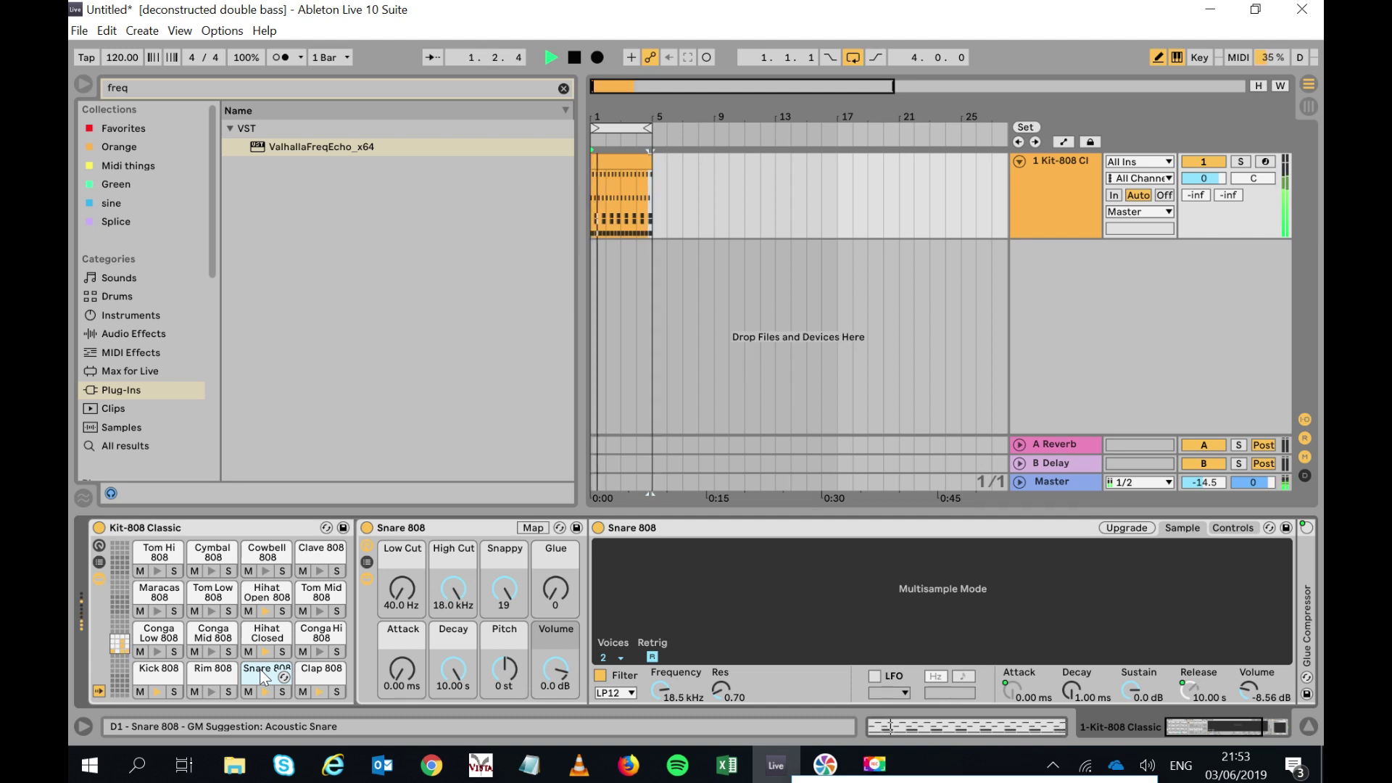
click(157, 672)
drag(280, 147, 162, 668)
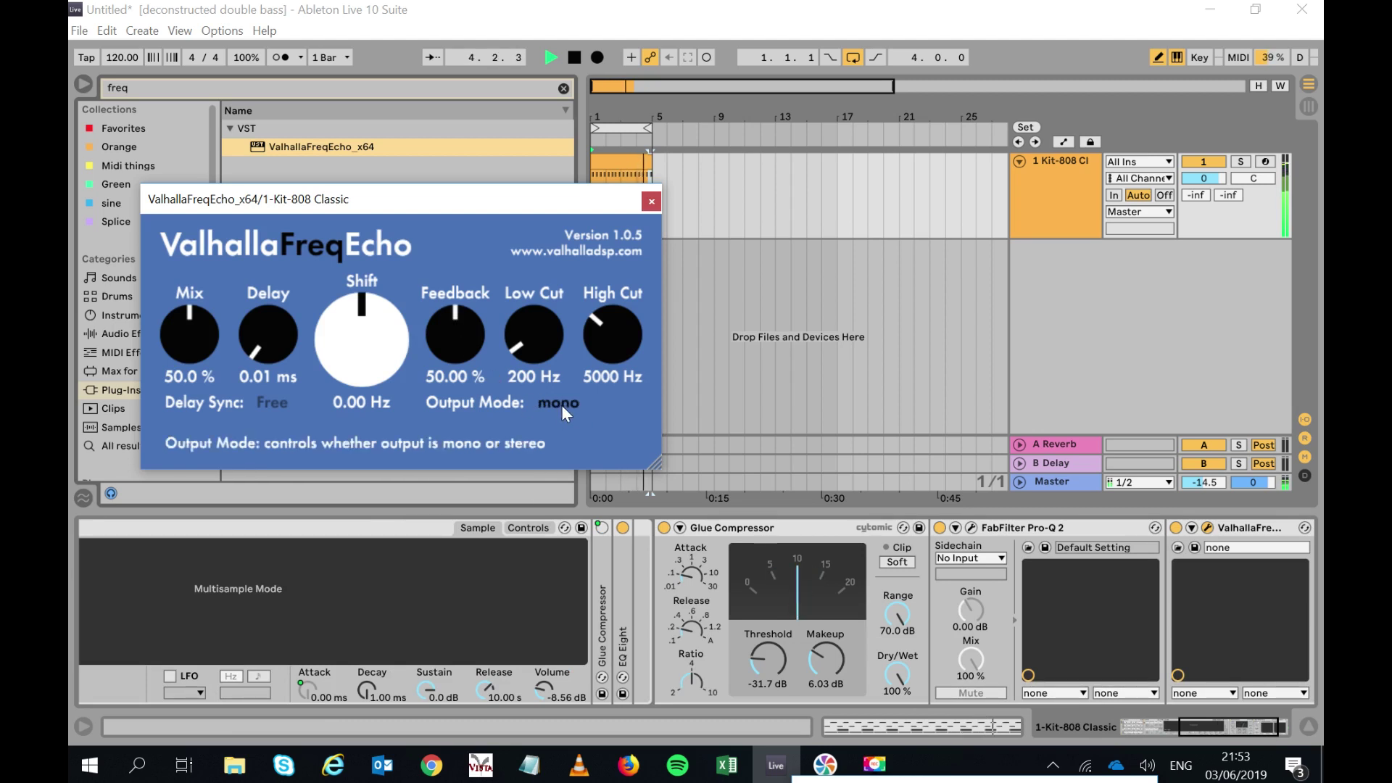
Set the kick's ValhallaFreqEcho to -18.01 Hz shift, 28% mix, 20 Hz low cut and 50 Hz high cut, and close its window.
drag(366, 292, 343, 346)
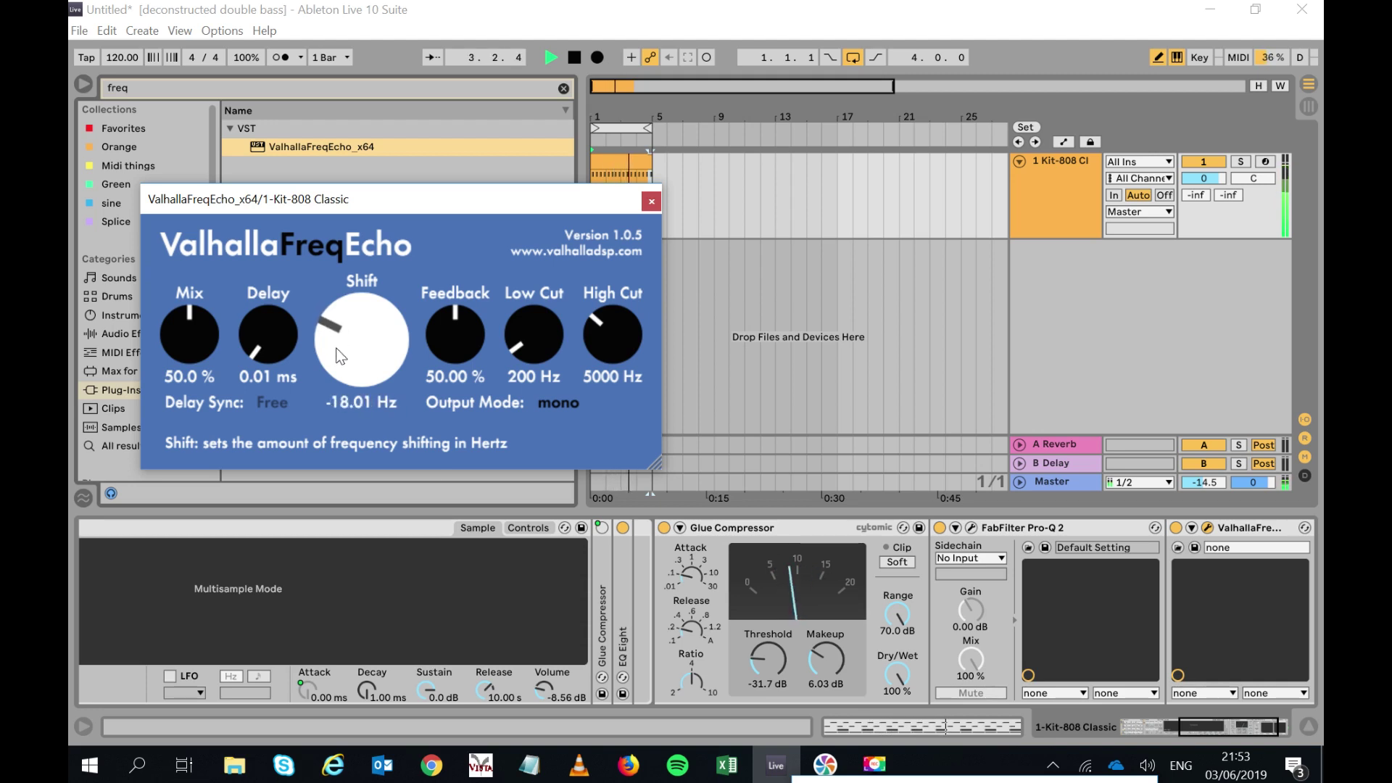
drag(185, 331, 181, 400)
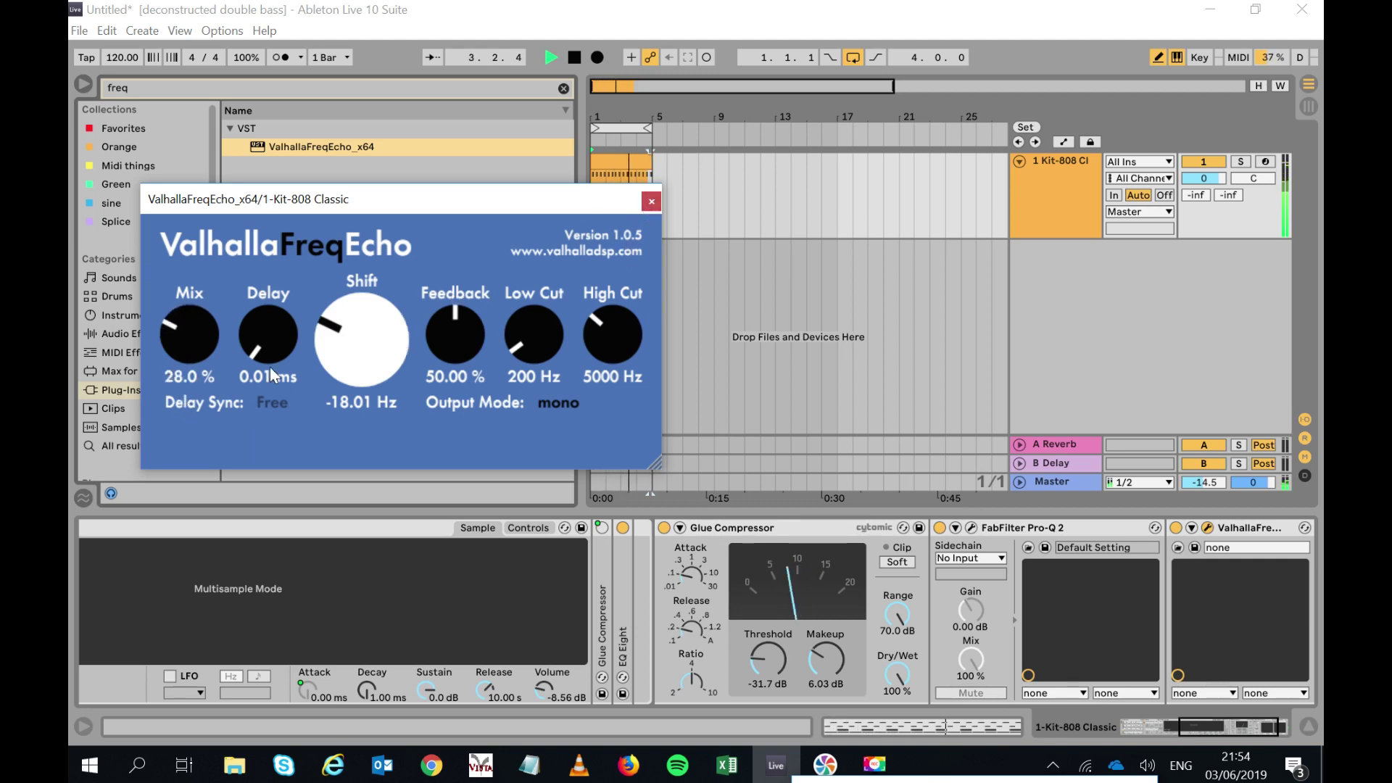
drag(519, 332, 517, 391)
drag(606, 344, 629, 490)
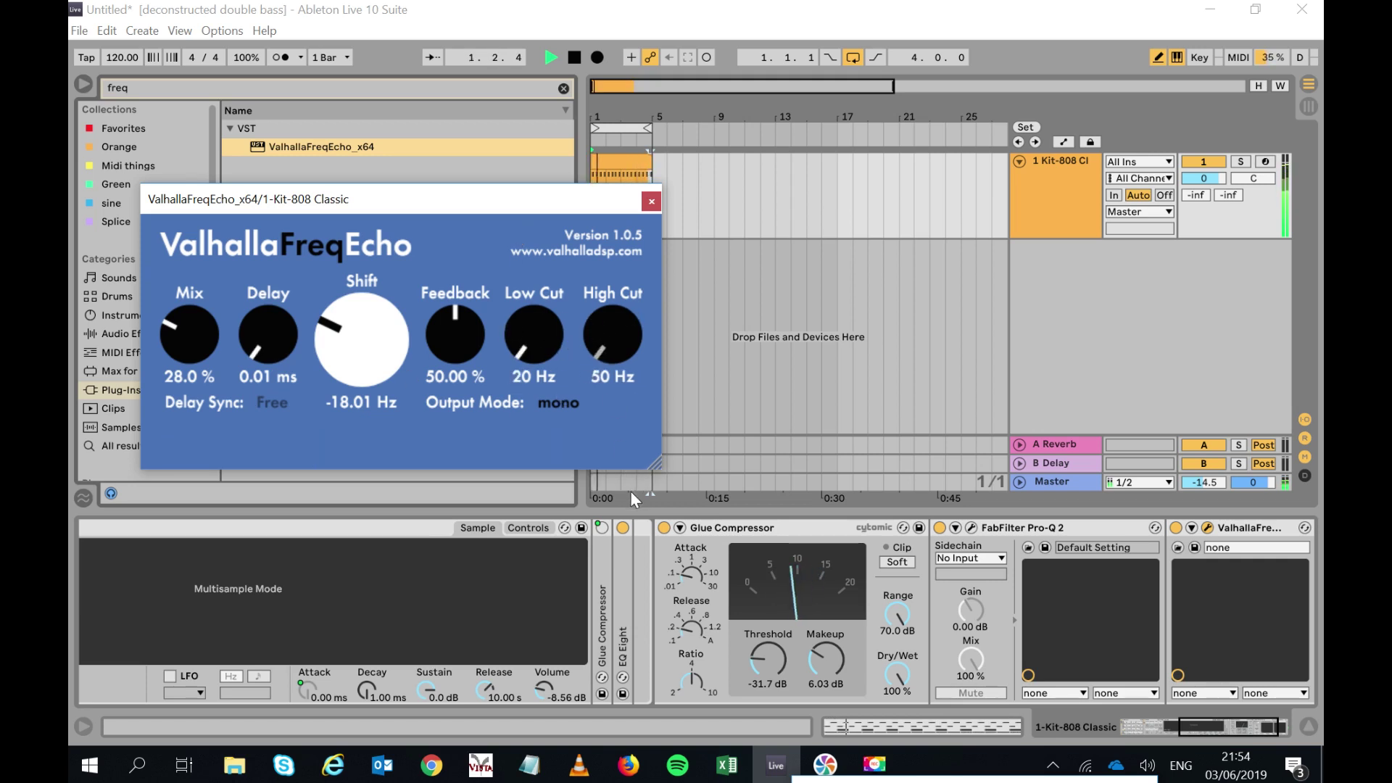
click(651, 202)
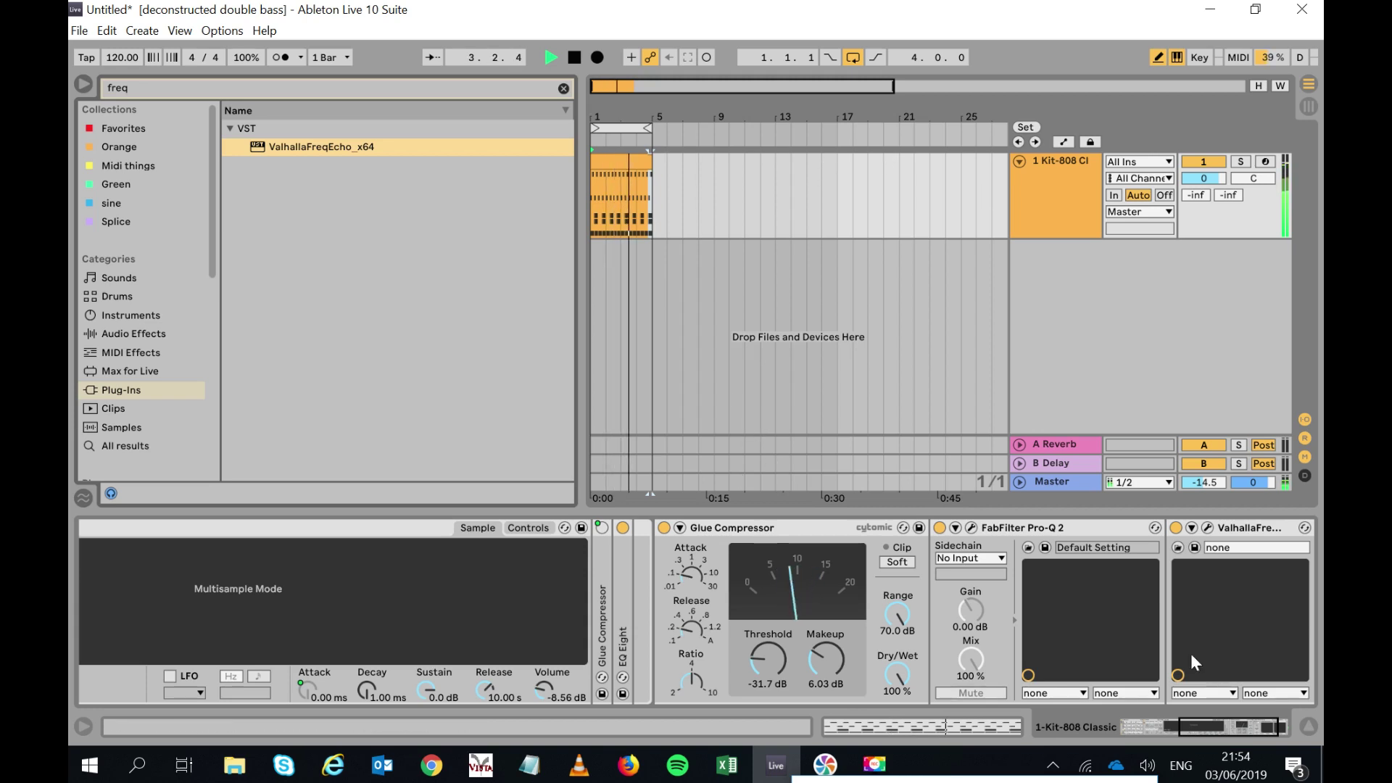
Move ValhallaFreqEcho ahead of FabFilter Pro-Q 2 in the kick's device chain and return to the drum pads.
drag(1254, 725, 1259, 725)
drag(1183, 530, 903, 529)
drag(1253, 724, 1113, 725)
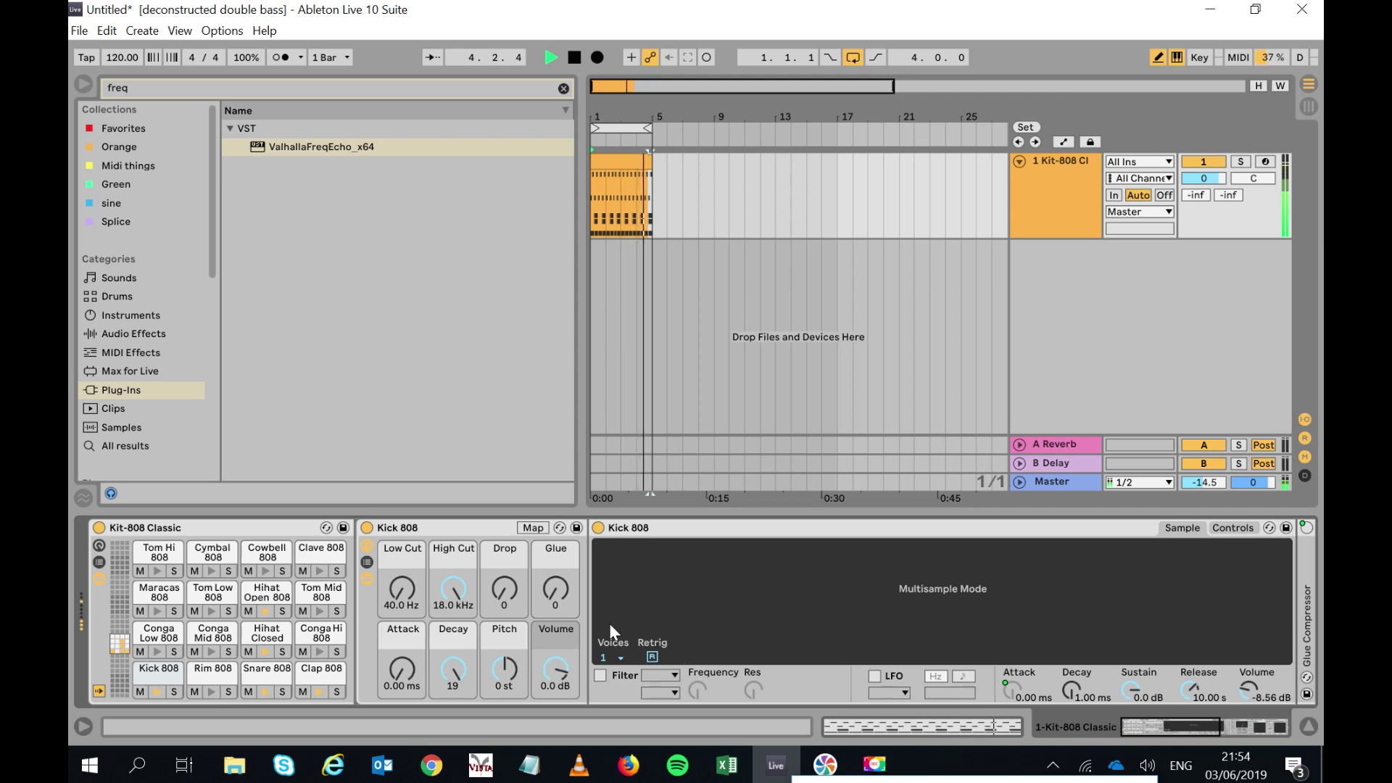
Search the plug-ins for "pro" and add FabFilter Pro-Q 2 to the Hihat Open 808 pad.
click(281, 596)
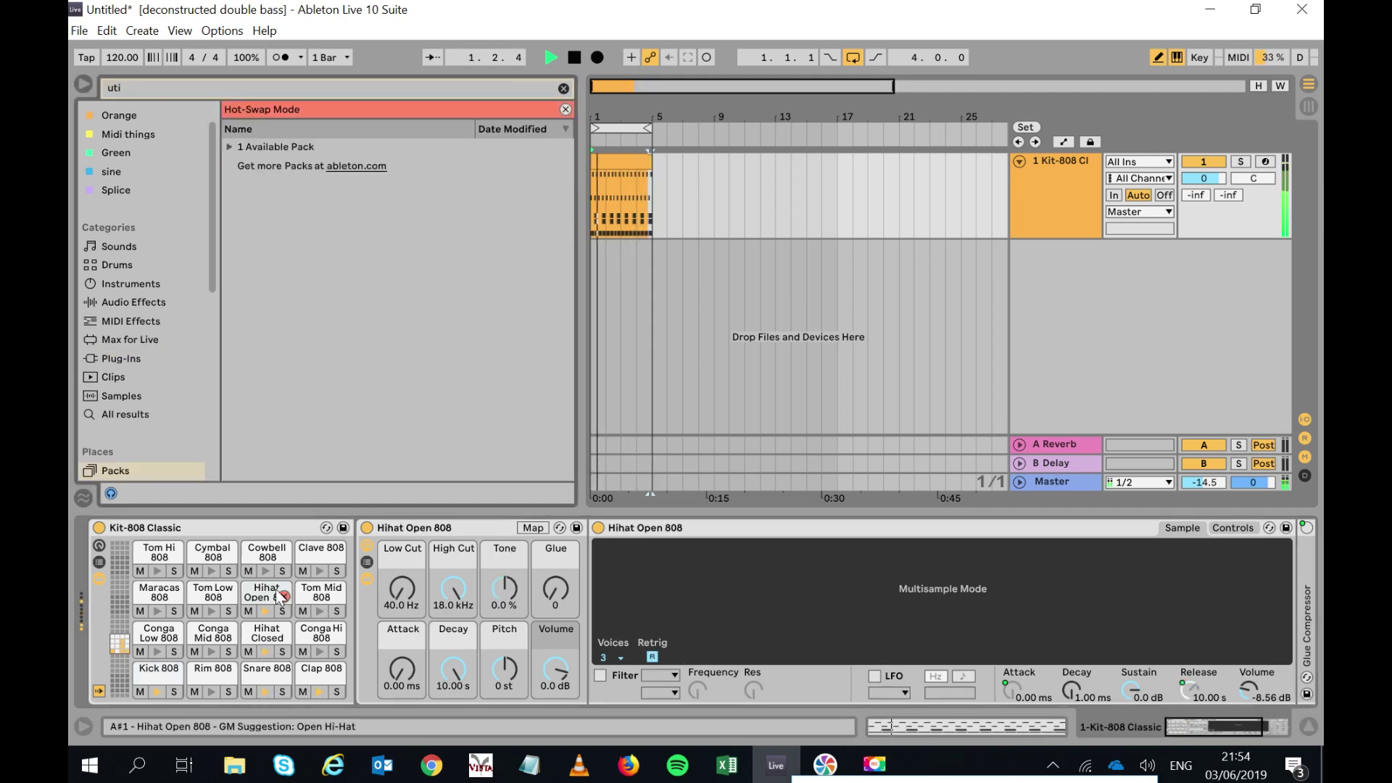
click(281, 596)
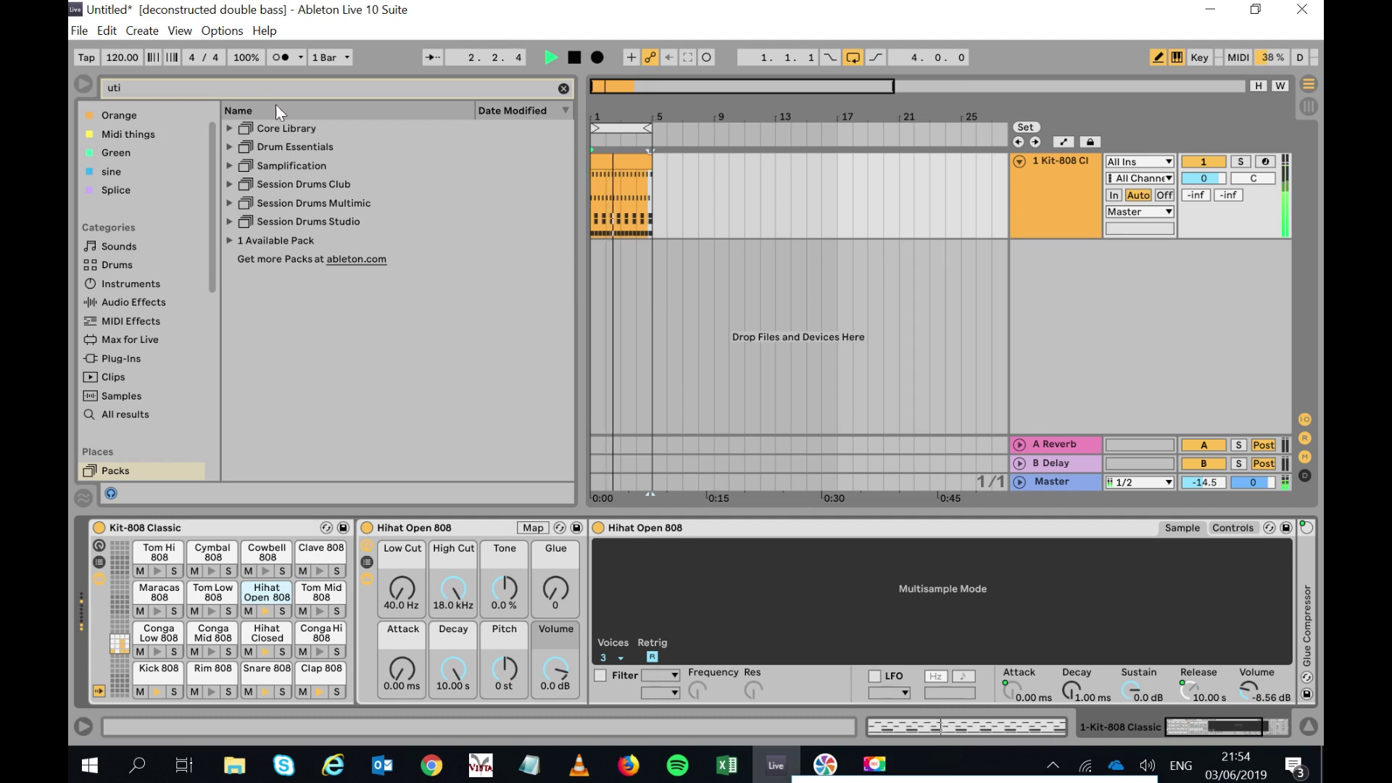
click(255, 85)
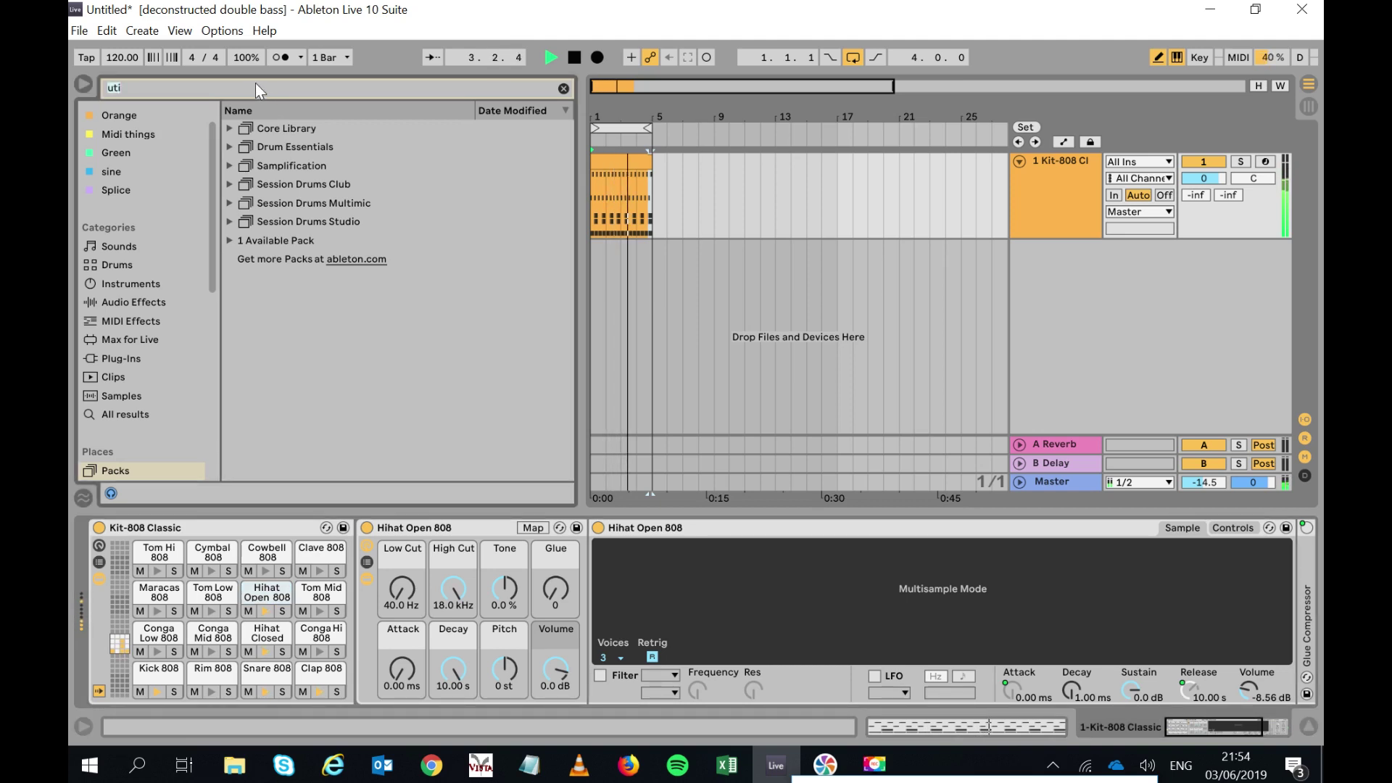
text(pro)
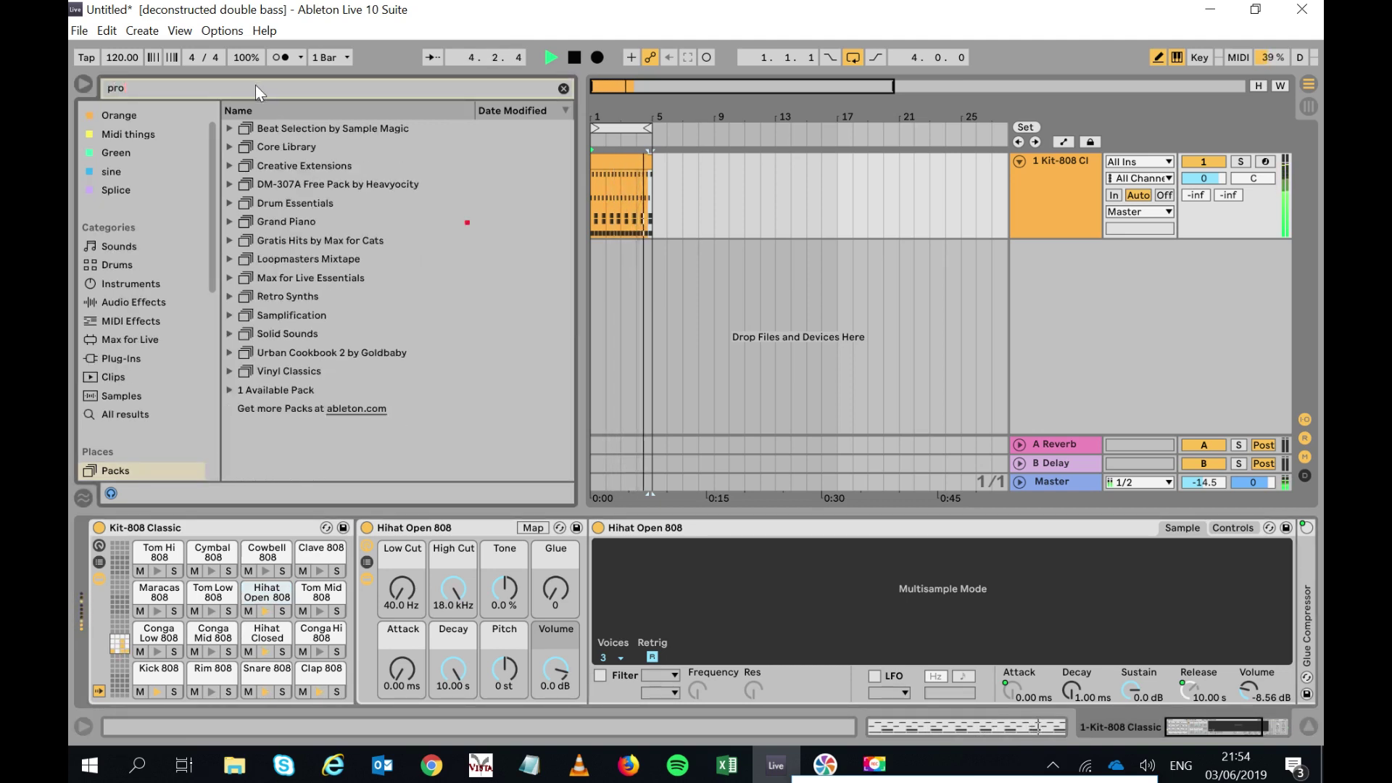
click(150, 356)
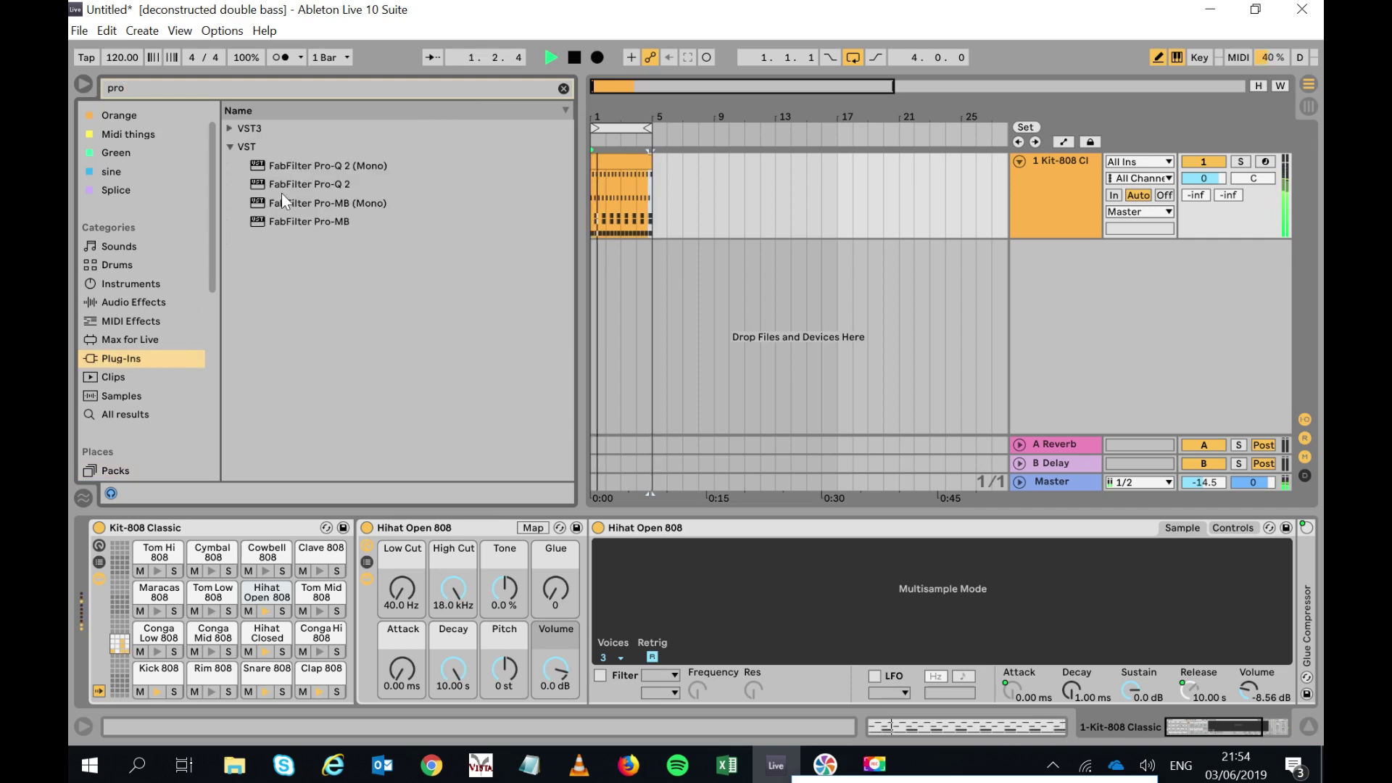
drag(289, 181, 265, 589)
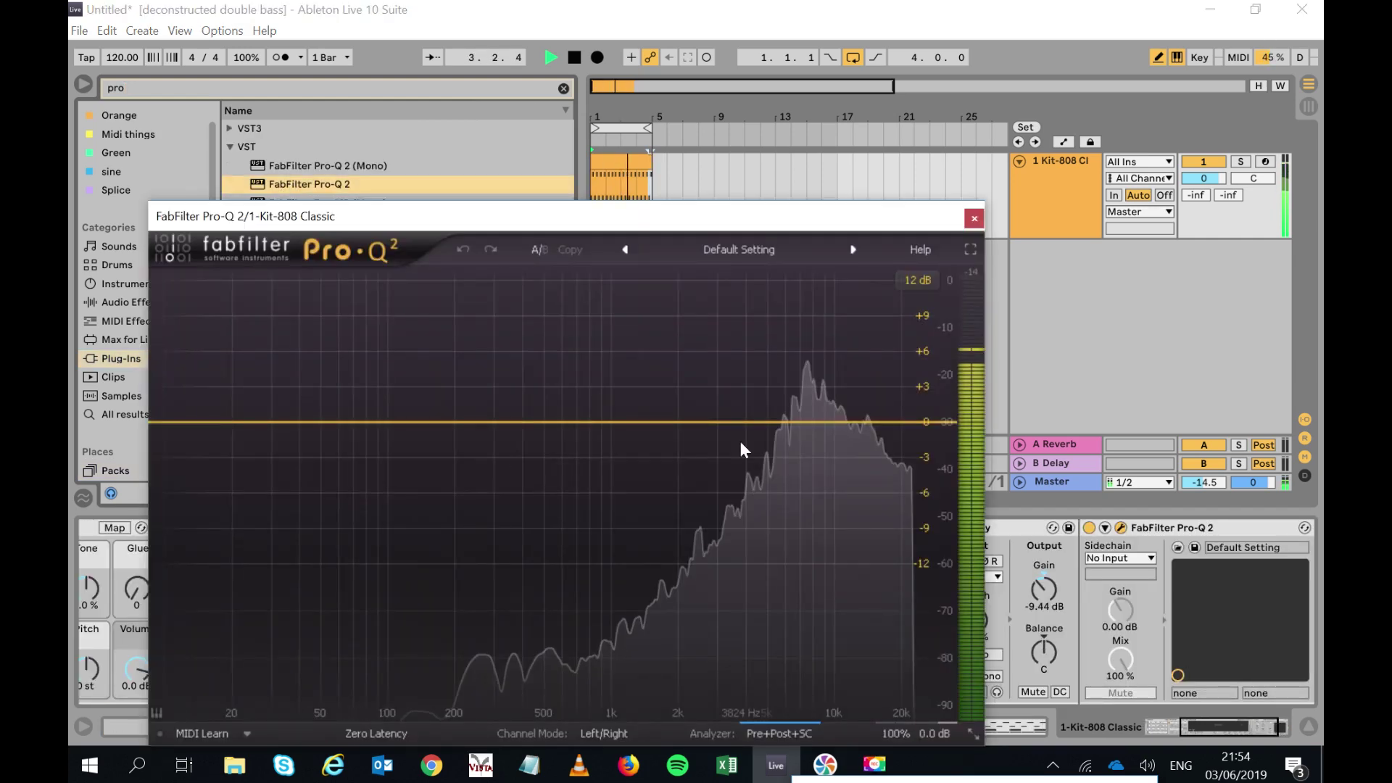
Add a band at about 4.1 kHz in the open hi-hat's Pro-Q 2 and change its shape to Low Cut.
click(747, 421)
right_click(748, 424)
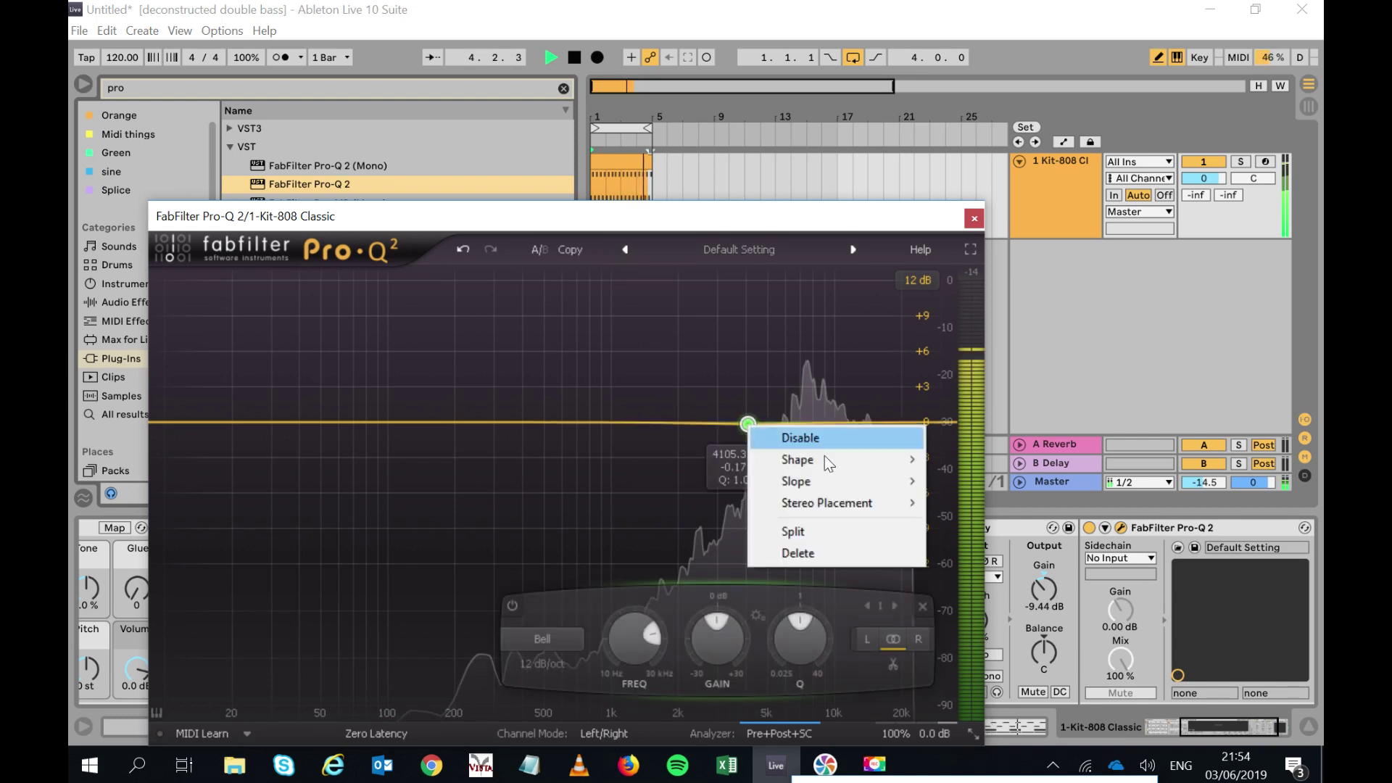
mouse_move(829, 457)
click(958, 502)
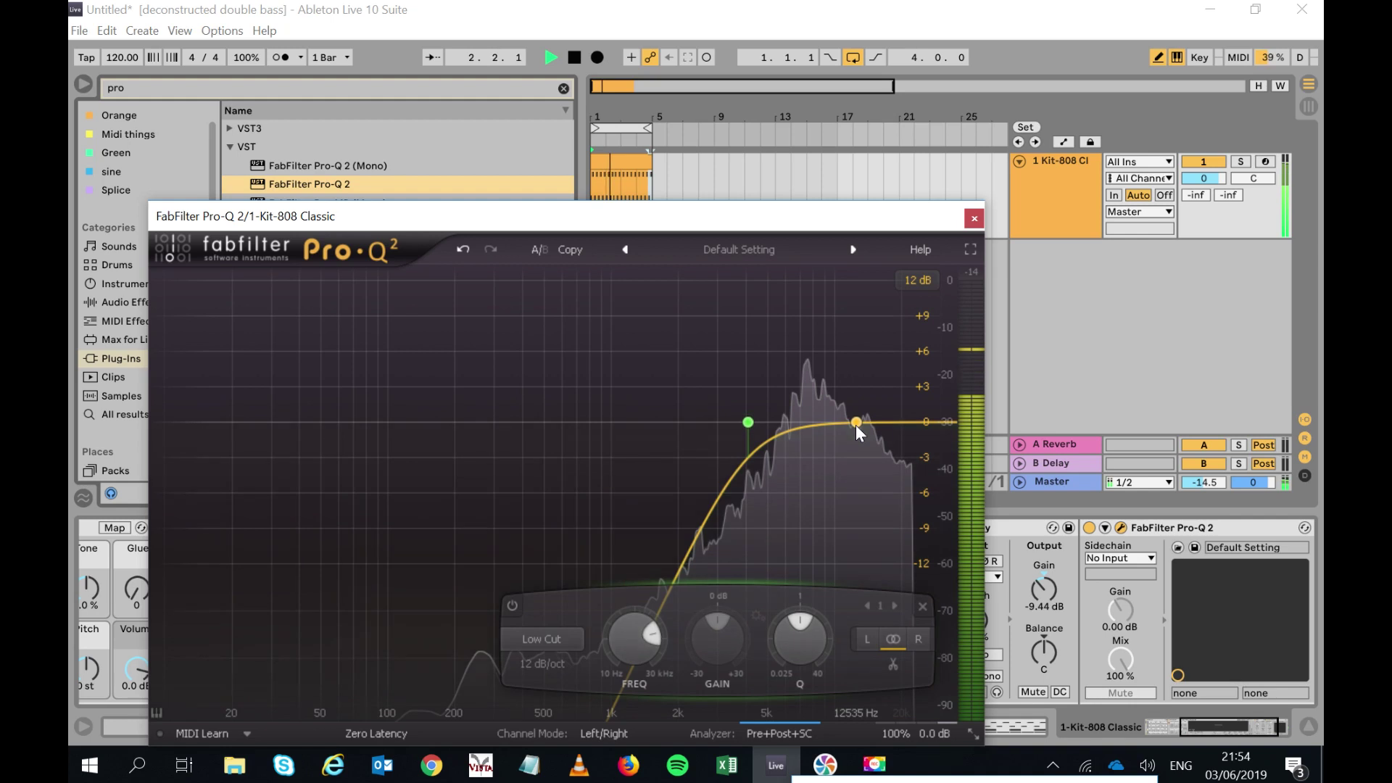
Add a band at about 12.5 kHz in the open hi-hat's Pro-Q 2 and change its shape to High Cut.
click(857, 425)
right_click(856, 425)
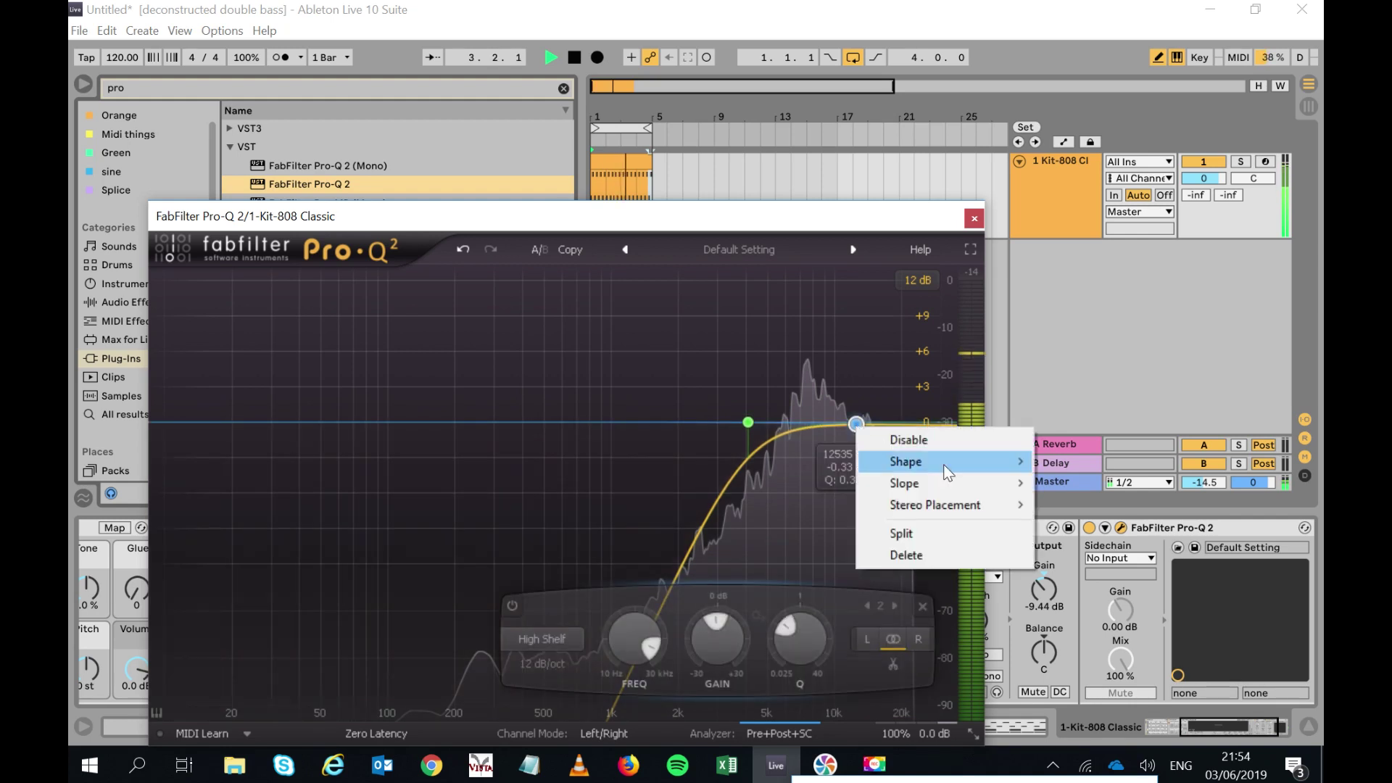
mouse_move(942, 462)
click(1108, 547)
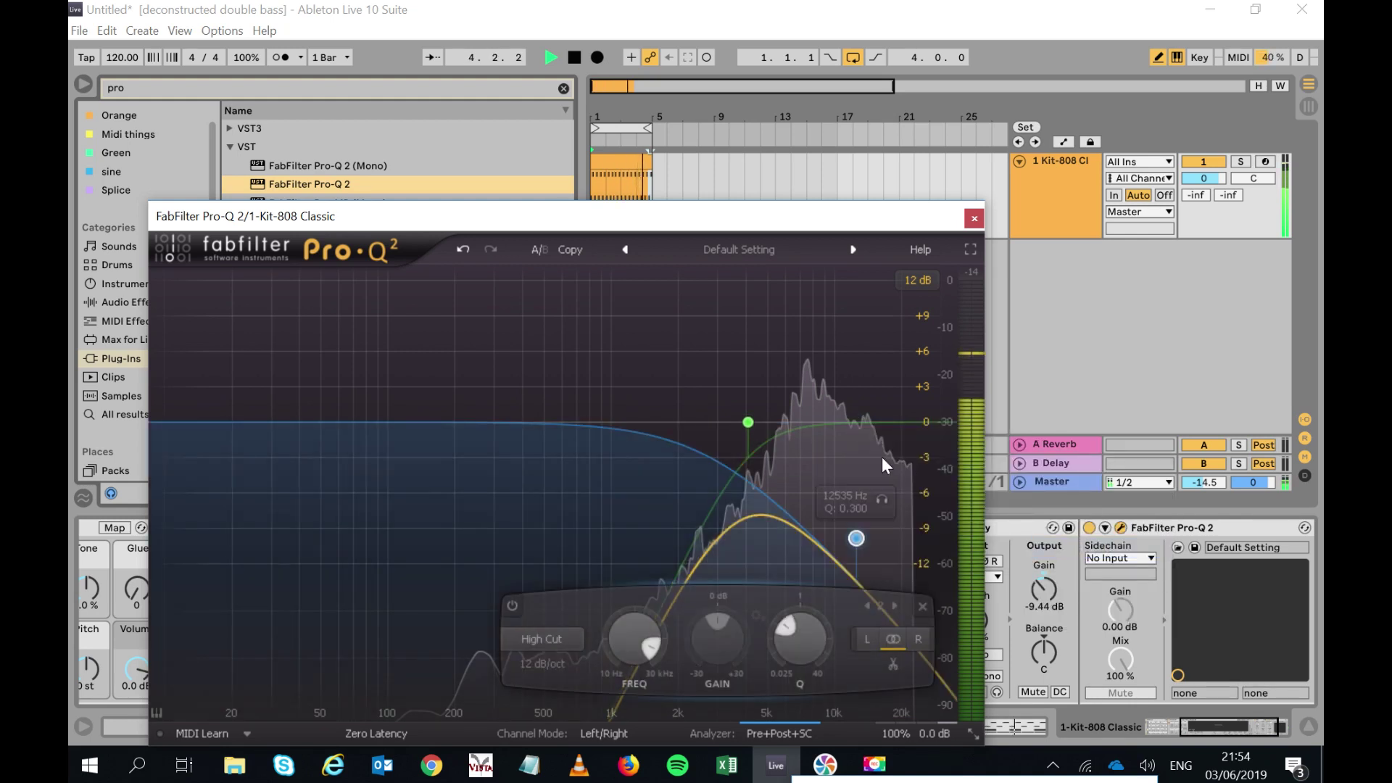
Set the open hi-hat's high cut to a 48 dB/oct slope at about 14.4 kHz and close the Pro-Q 2 window.
right_click(857, 542)
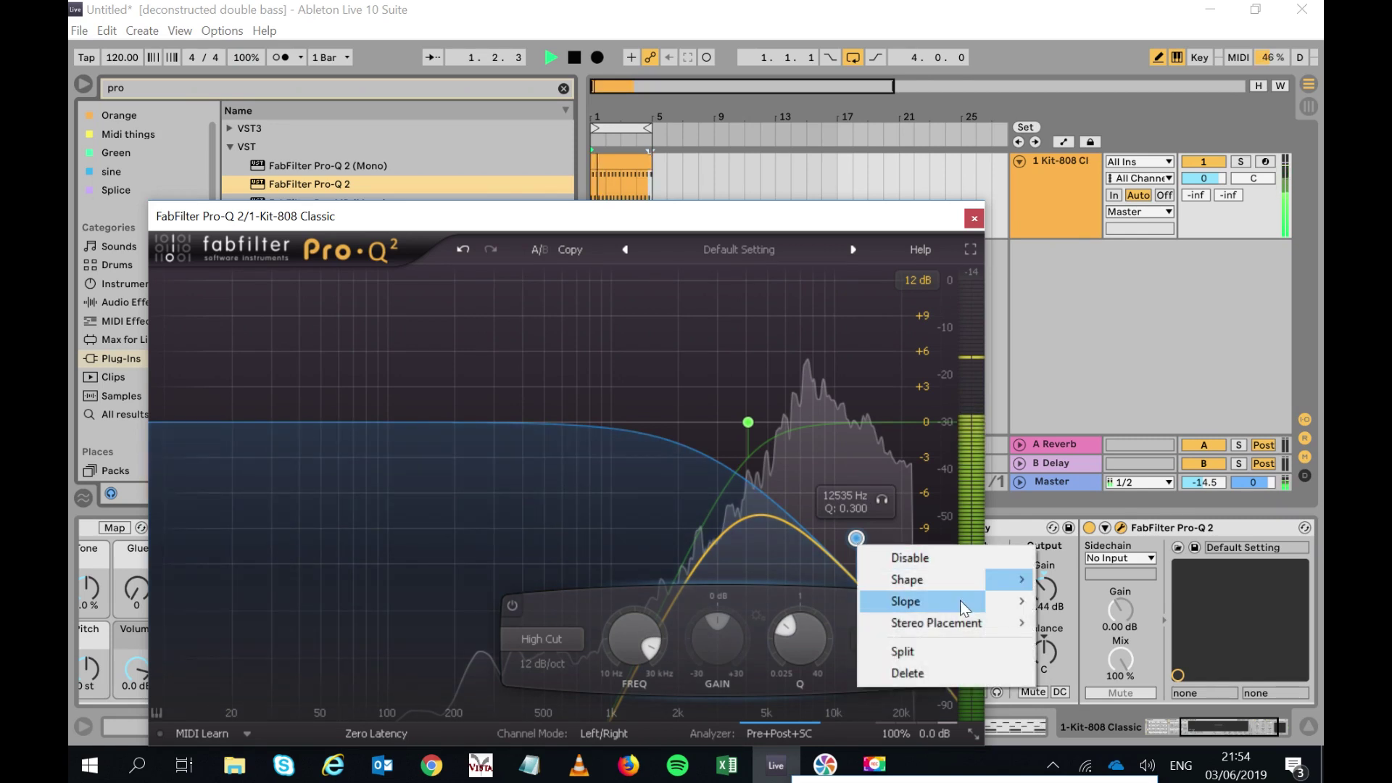
mouse_move(960, 602)
click(1097, 560)
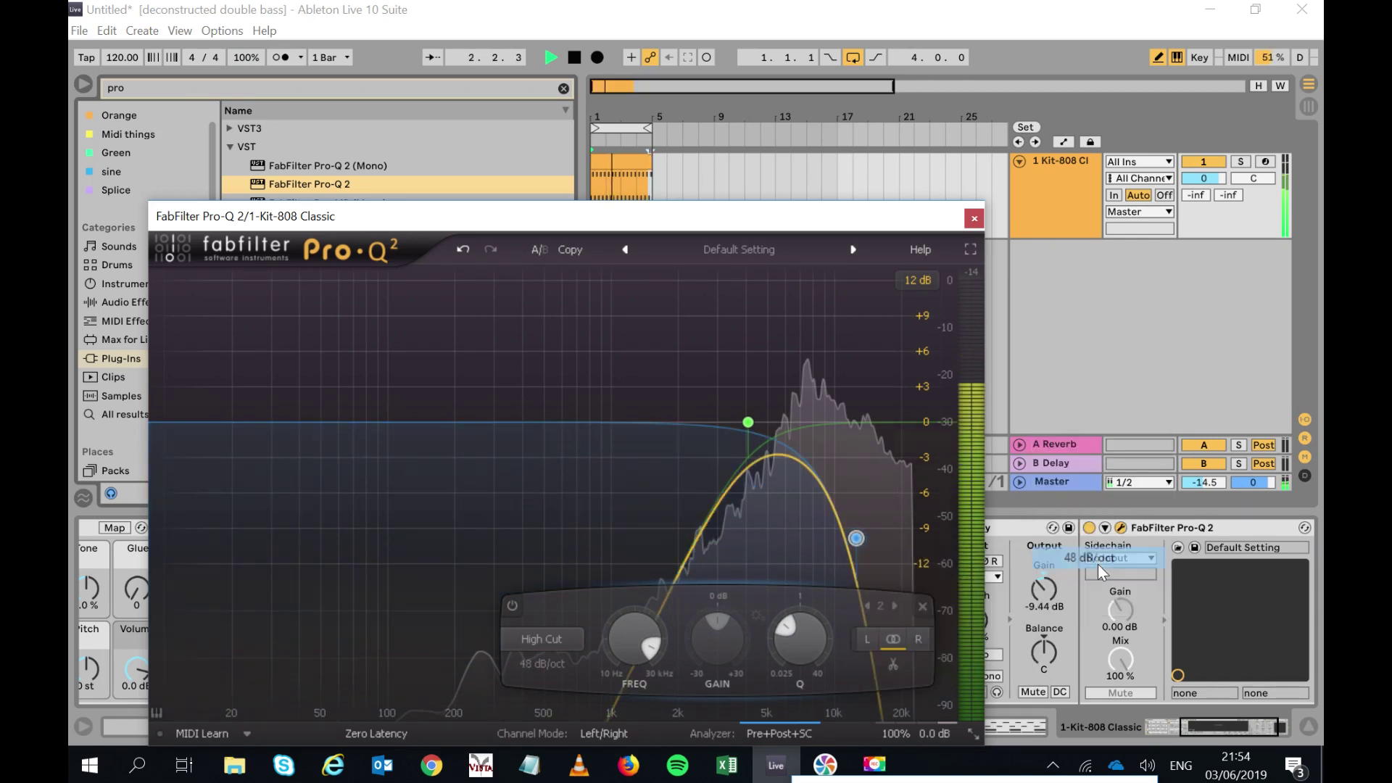
drag(860, 541, 874, 441)
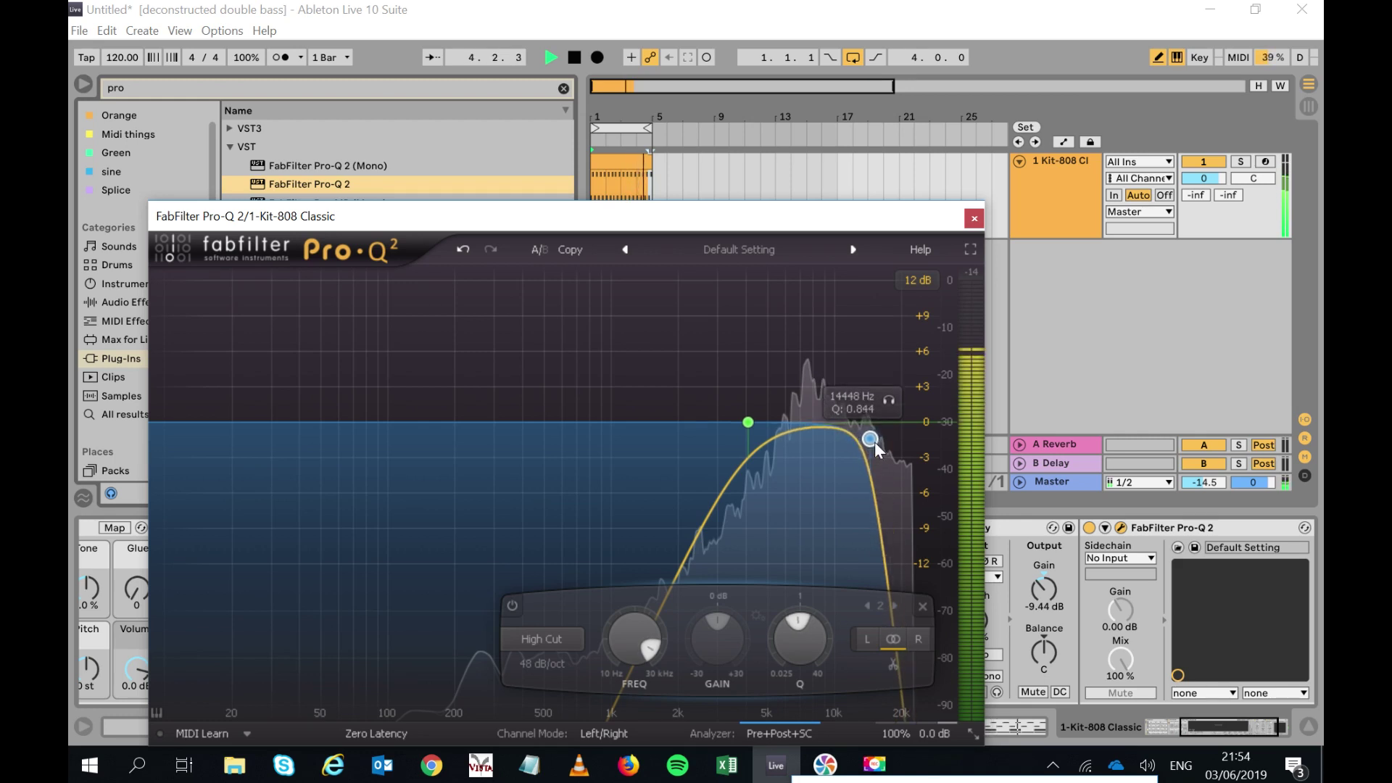
click(974, 218)
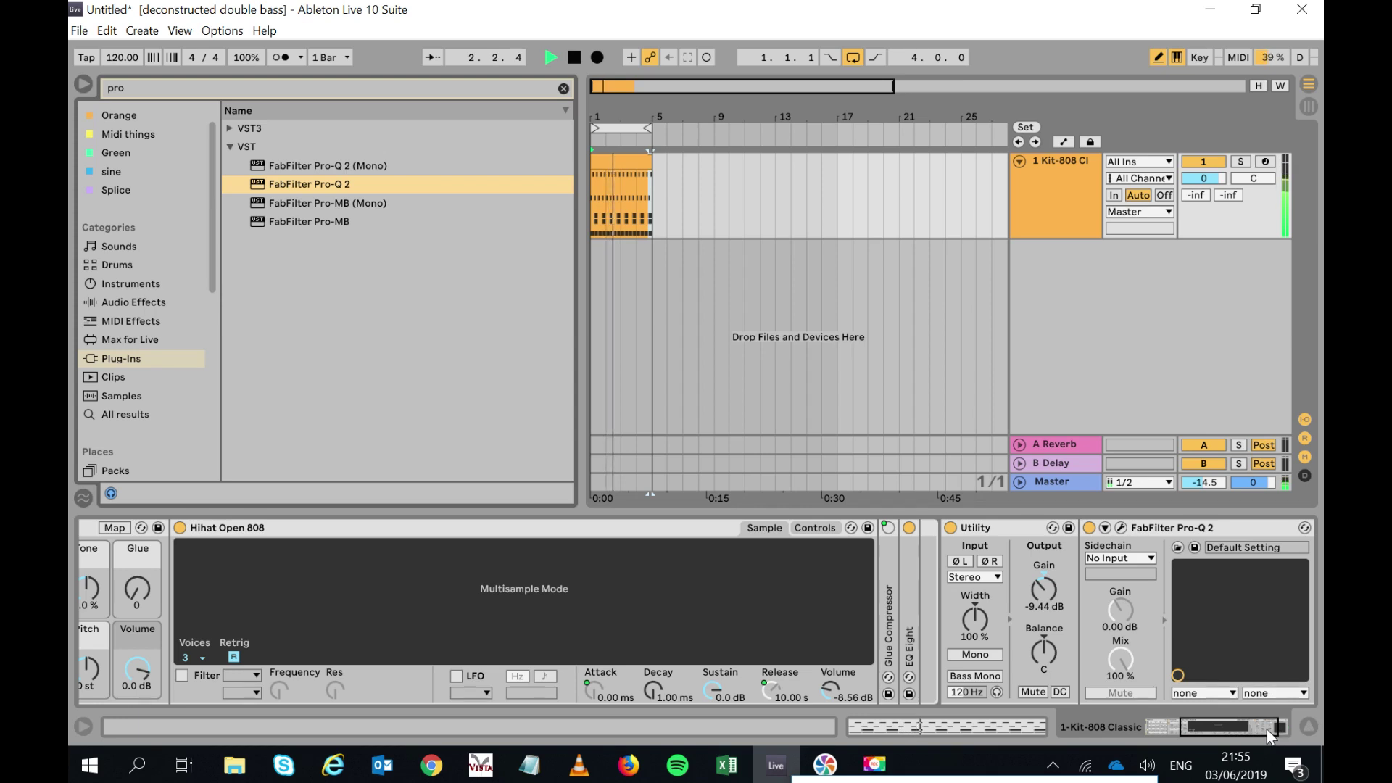
Add FabFilter Pro-Q 2 to the Hihat Closed 808 pad.
drag(1272, 727, 1153, 729)
click(267, 633)
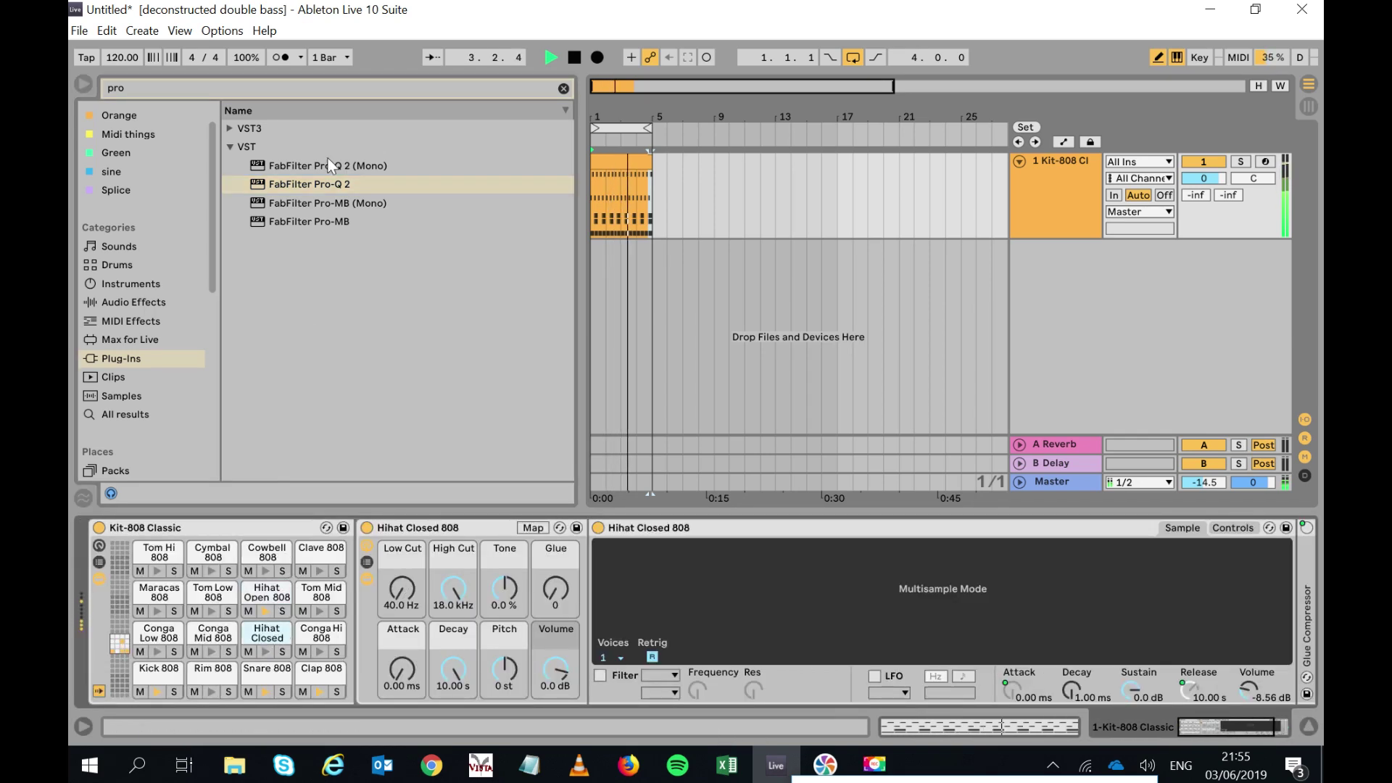
click(325, 190)
drag(325, 189, 272, 633)
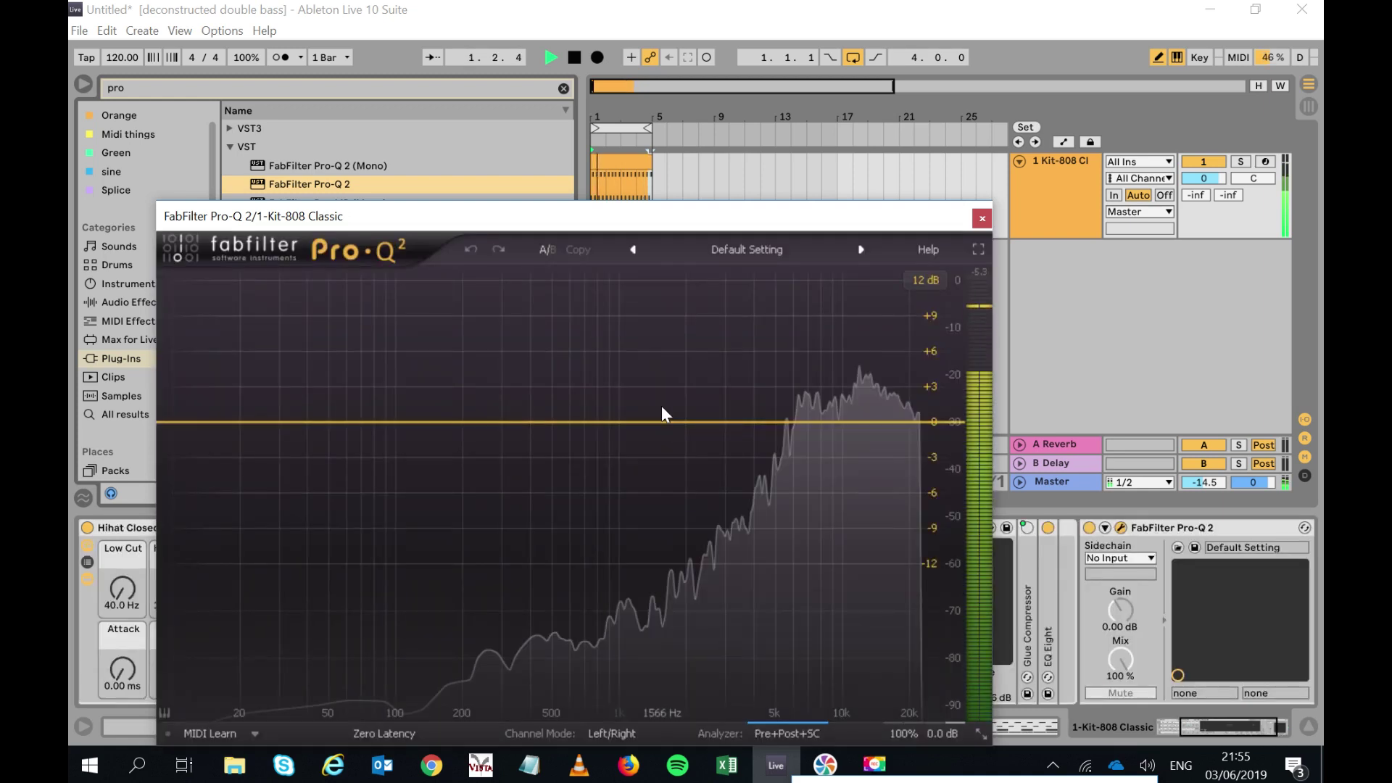
Add a low cut at about 5.5 kHz and a high shelf of about +2.4 dB at 10.9 kHz to the closed hi-hat's Pro-Q 2.
click(783, 420)
right_click(783, 420)
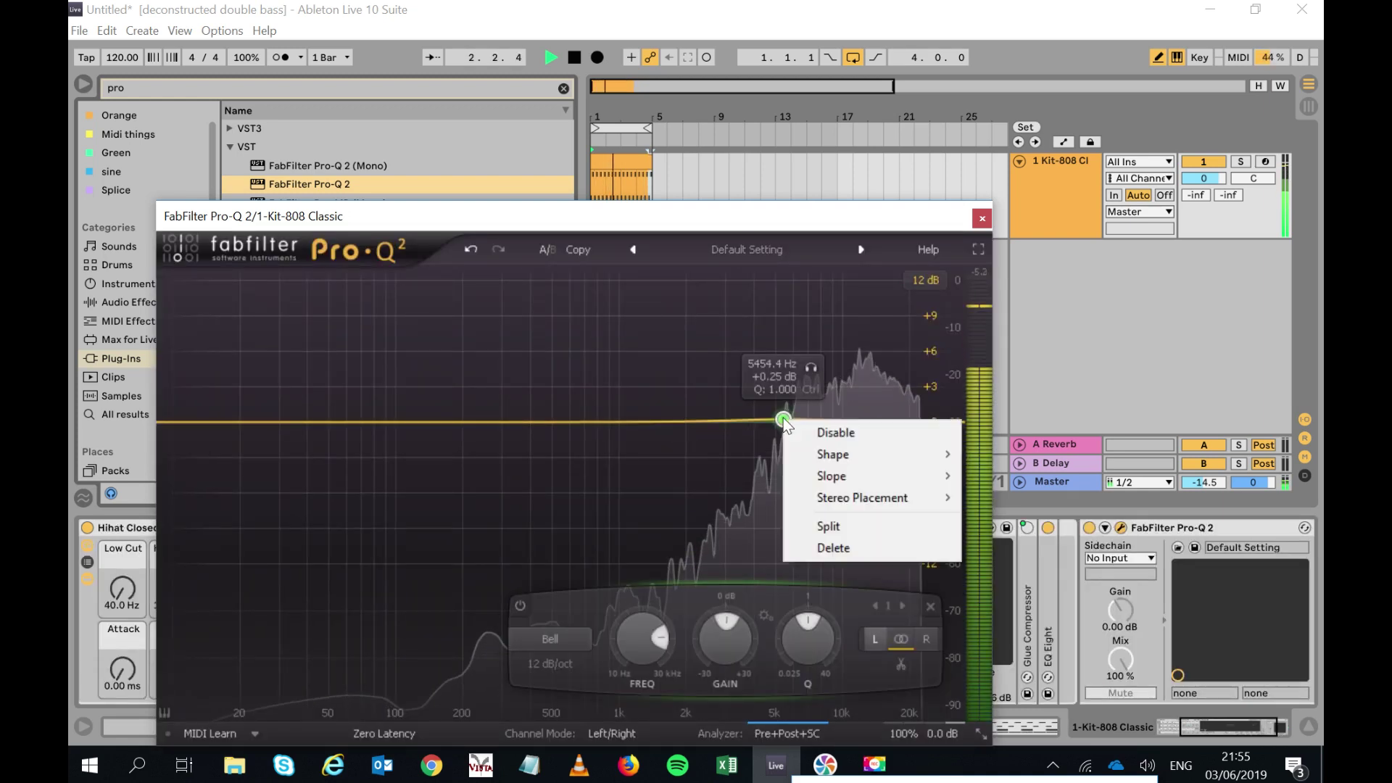
mouse_move(863, 454)
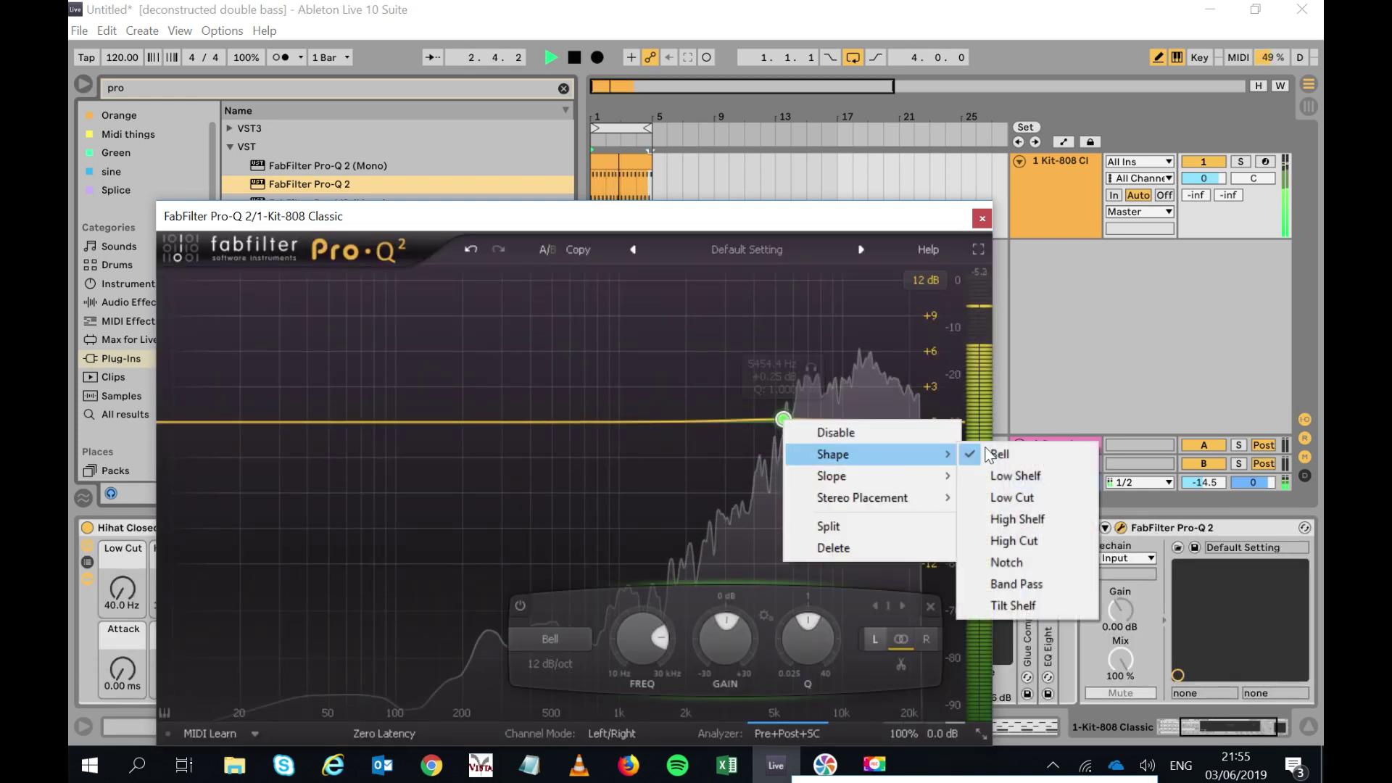
click(1038, 496)
drag(846, 421, 848, 395)
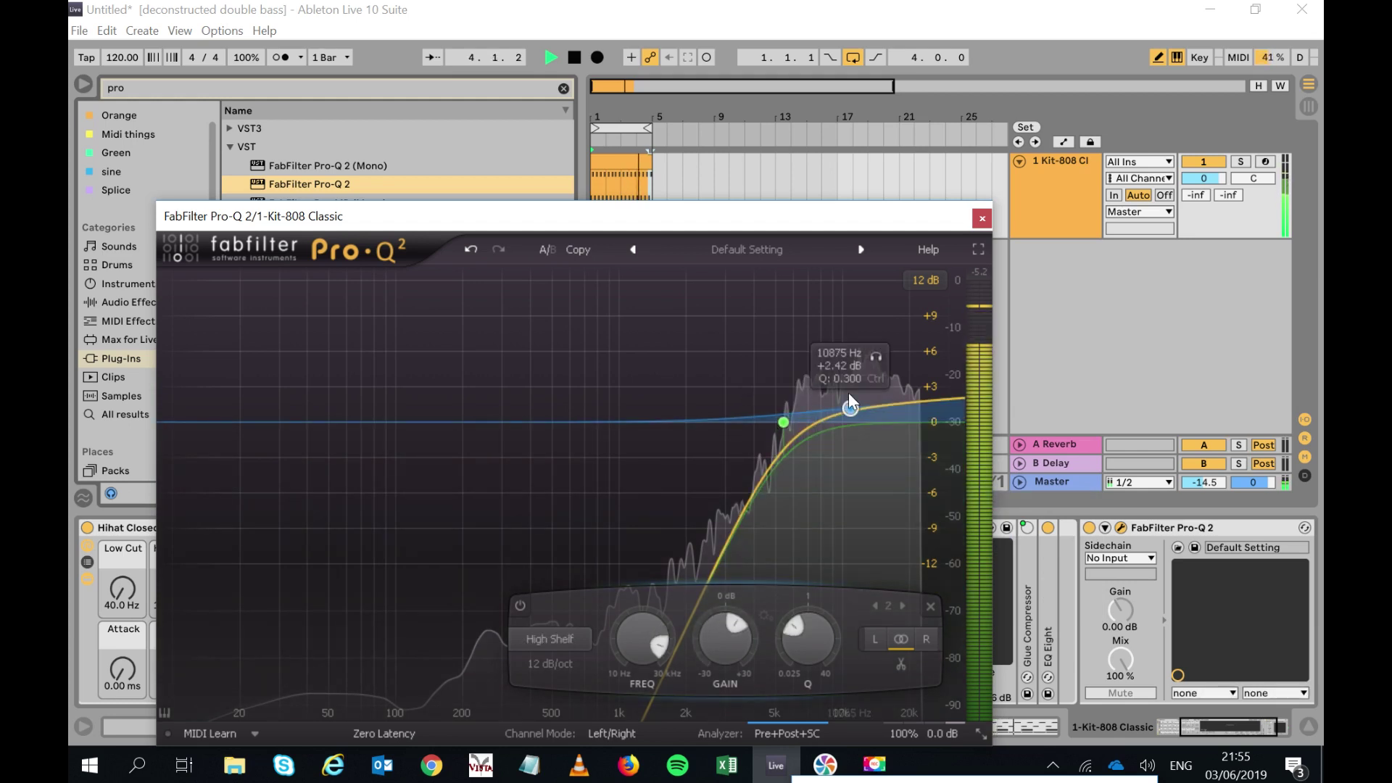
Add a high cut at about 17.9 kHz with a 36 dB/oct slope, adjust its position and Q, and close the closed hi-hat's Pro-Q 2.
click(897, 403)
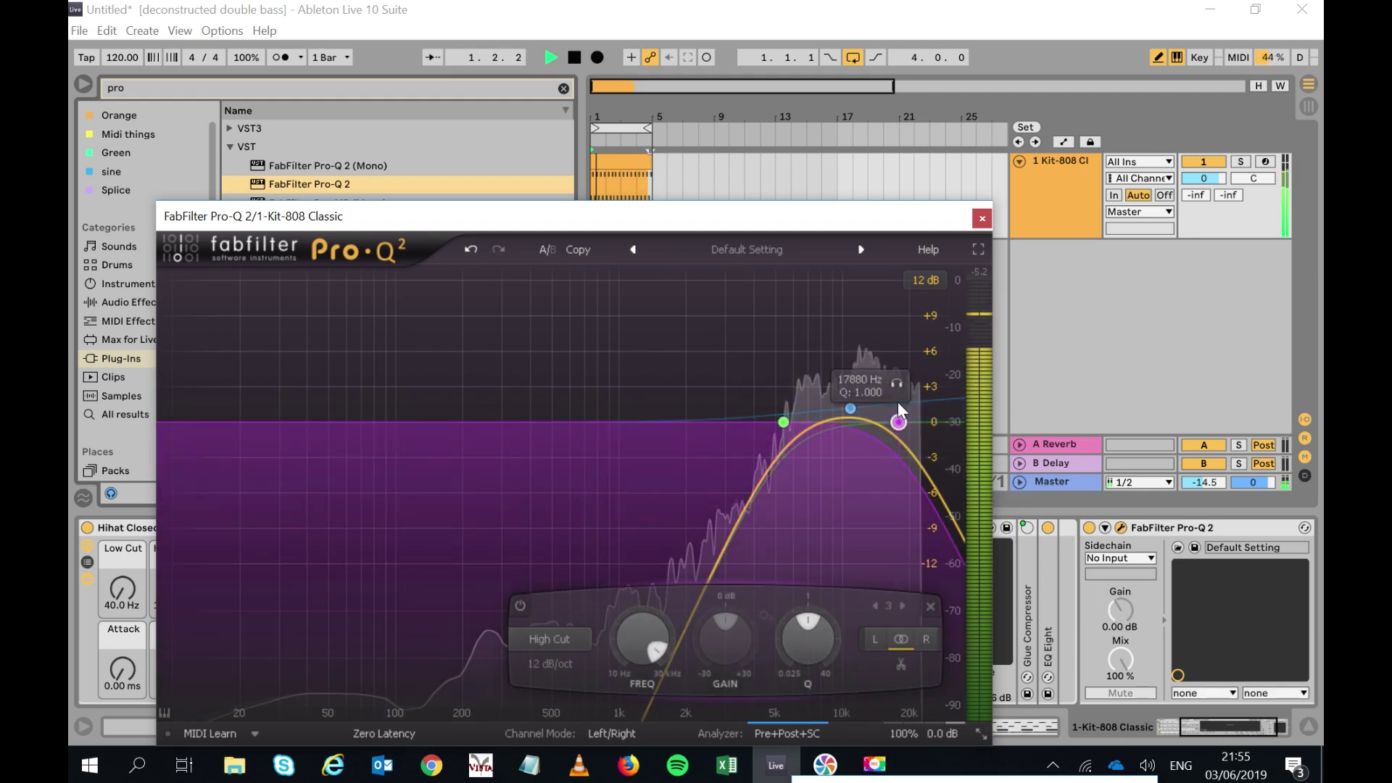
right_click(898, 422)
mouse_move(987, 480)
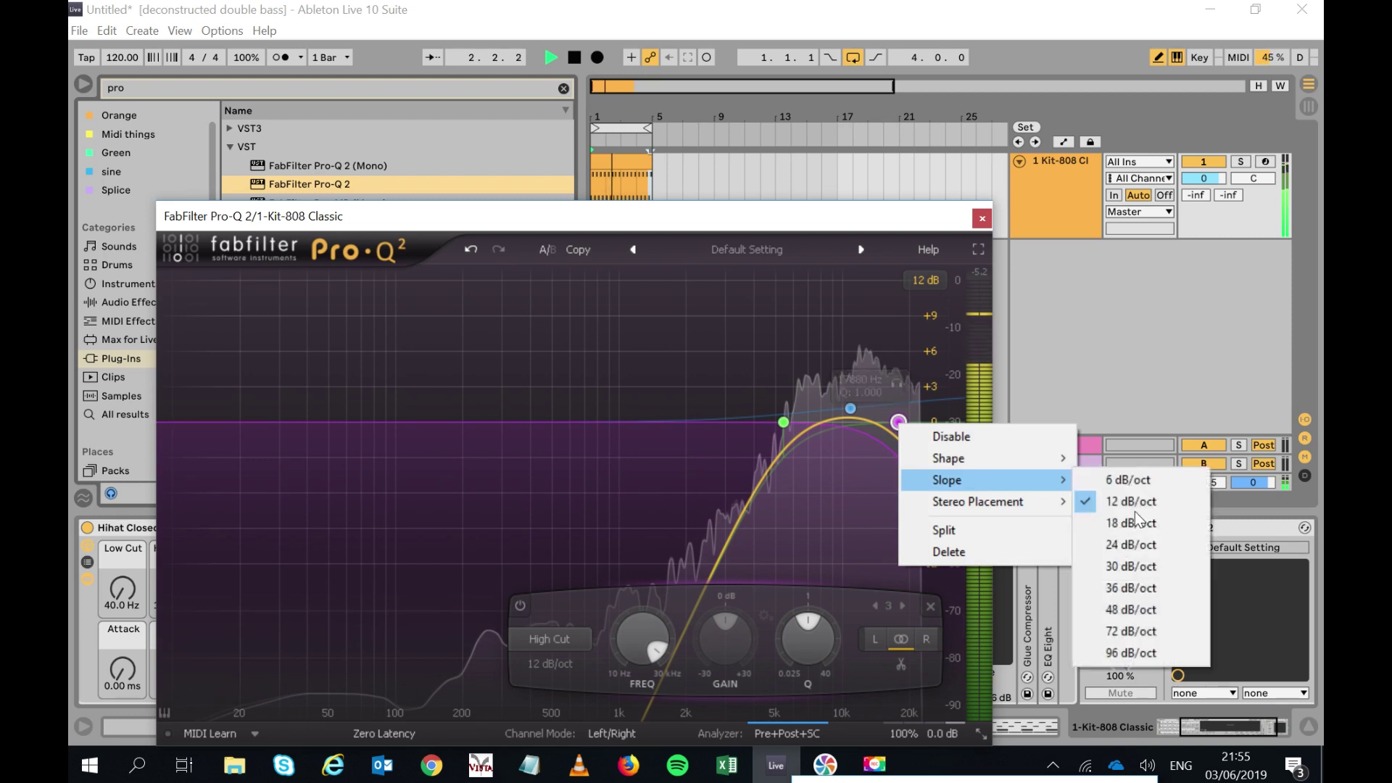
click(1153, 589)
drag(899, 423, 891, 364)
click(980, 219)
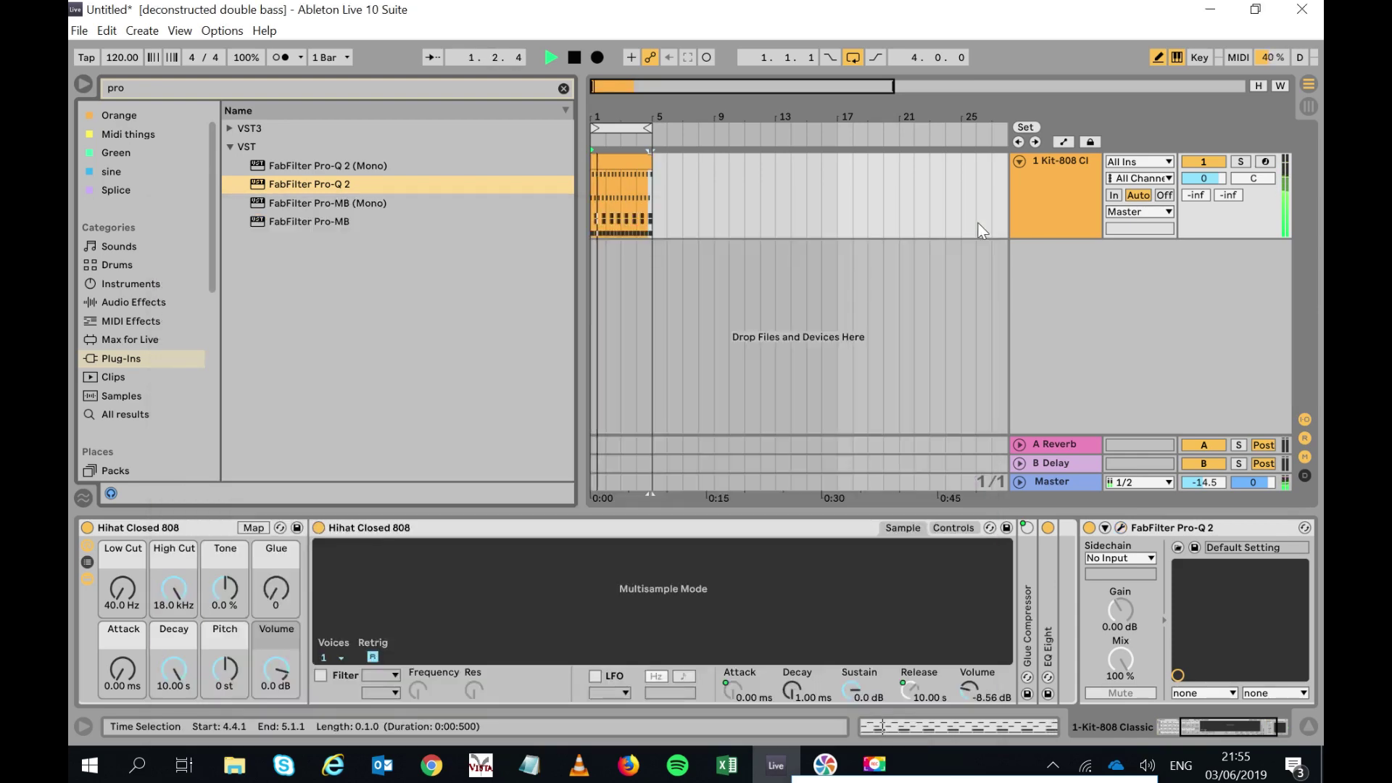
Briefly mute the Clap 808 pad to compare, then open ValhallaFreqEcho in the clap's device chain.
click(1117, 726)
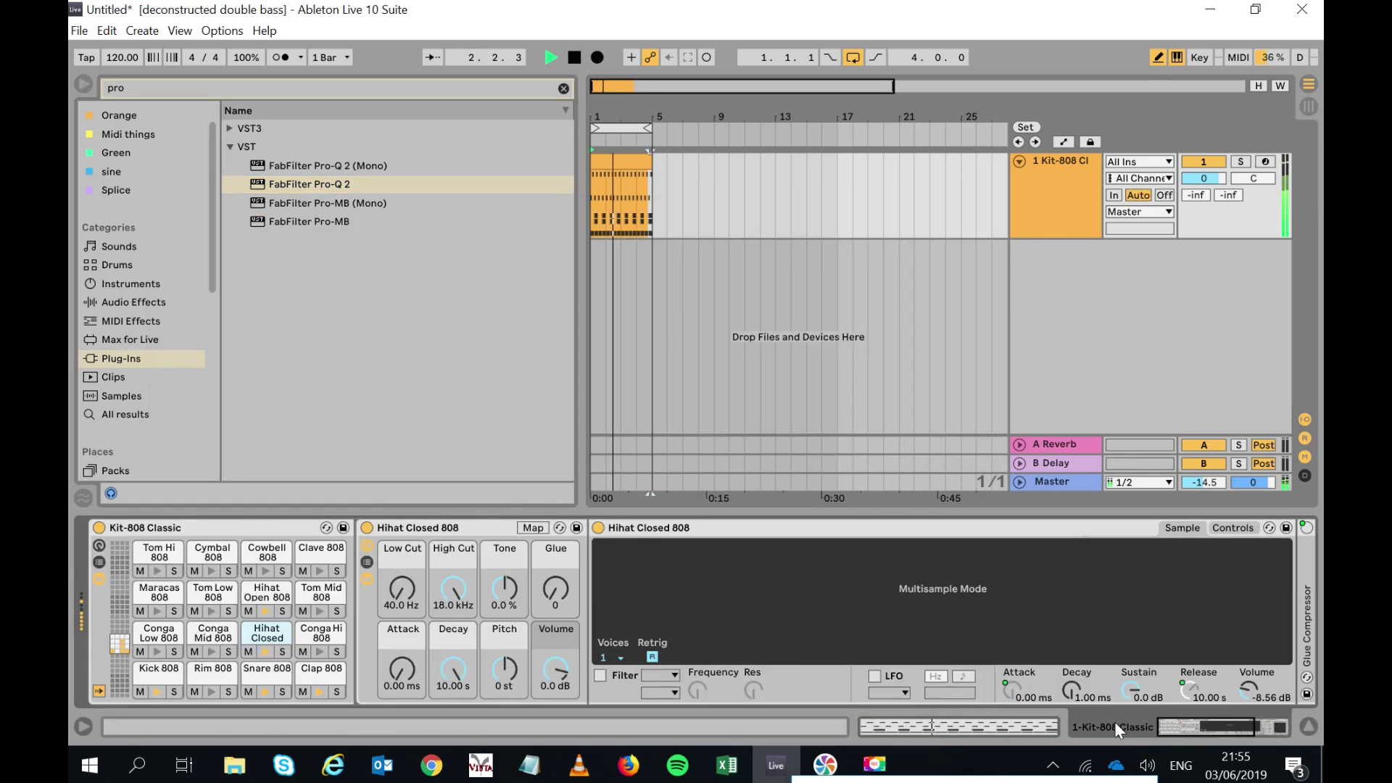
click(303, 691)
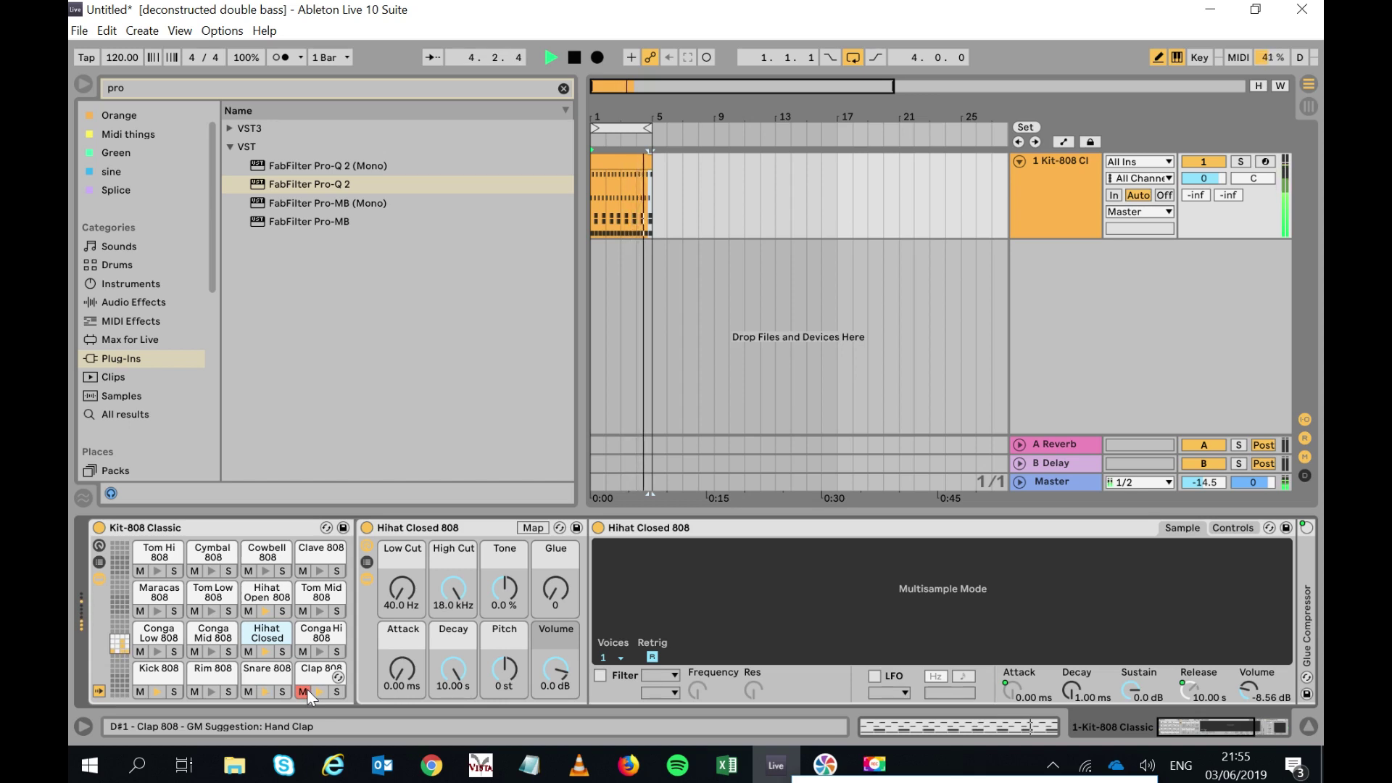
click(304, 691)
click(311, 676)
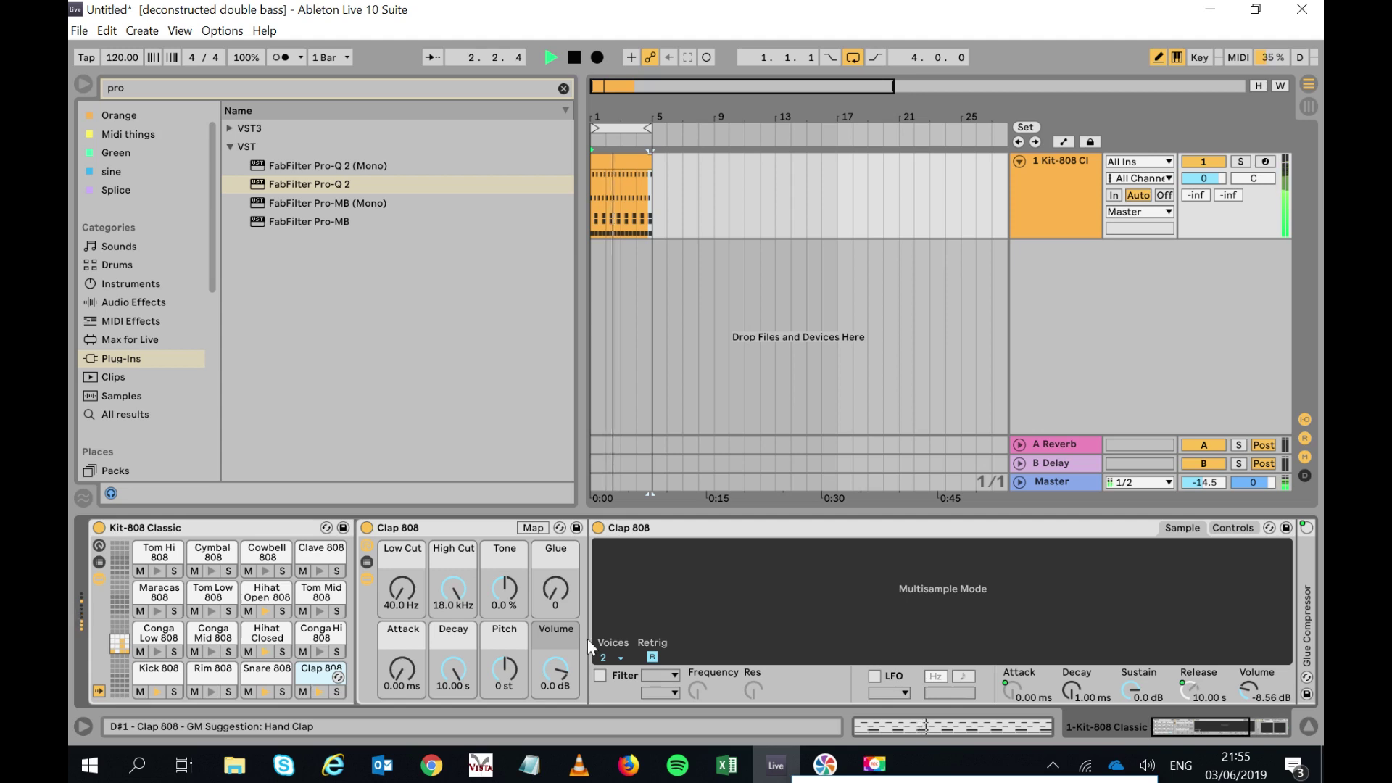
click(1238, 723)
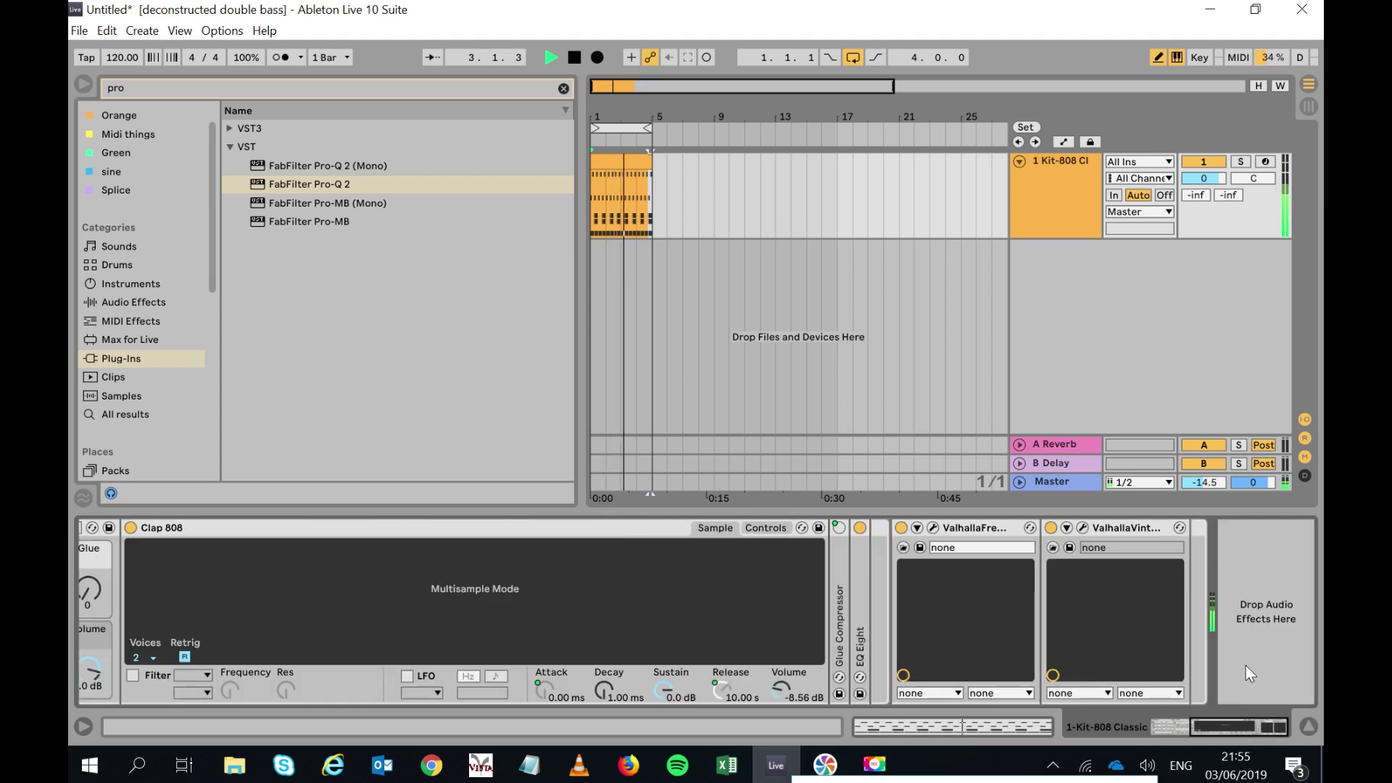
click(933, 528)
Set the clap's ValhallaFreqEcho to -1.97 Hz shift, 51.31 ms delay, 39.60% feedback, 520 Hz low cut and 29.2% mix.
drag(367, 298, 350, 352)
drag(449, 319, 458, 358)
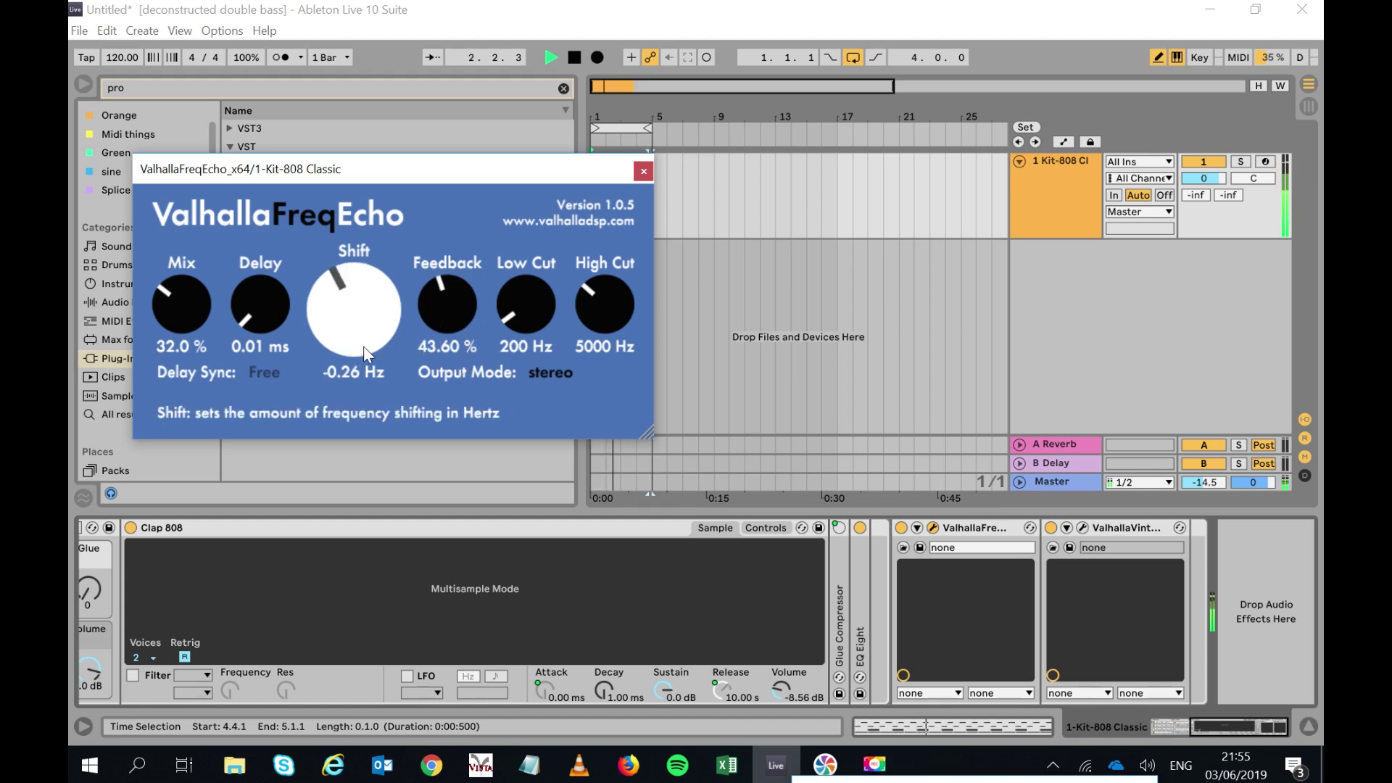
drag(363, 346, 351, 420)
drag(346, 322, 330, 279)
drag(451, 297, 509, 290)
mouse_move(175, 292)
mouse_down()
mouse_move(174, 213)
mouse_move(158, 298)
mouse_up()
drag(247, 313, 229, 213)
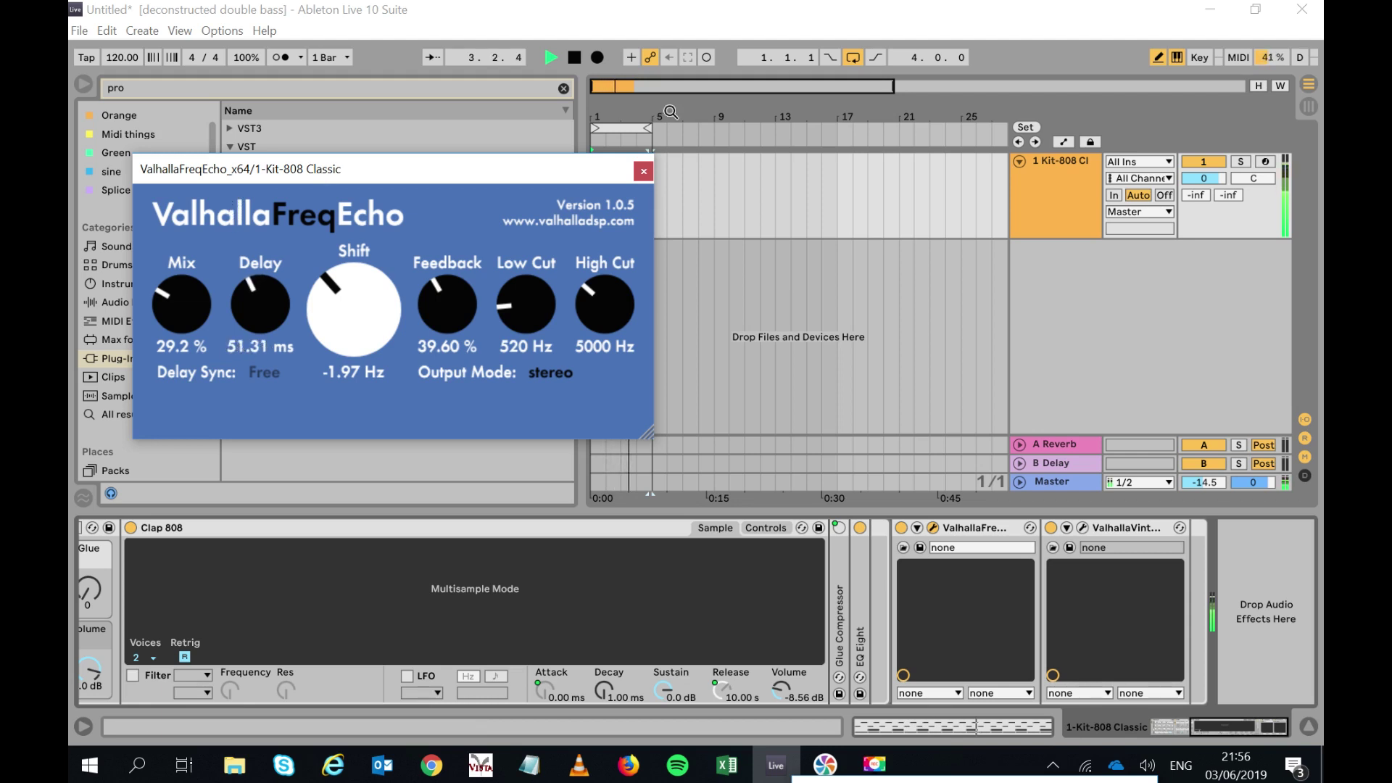
Change the clap's ValhallaFreqEcho to 14.07 ms delay, -51.16 Hz shift and 22.8% mix, and close its window.
drag(249, 319, 264, 300)
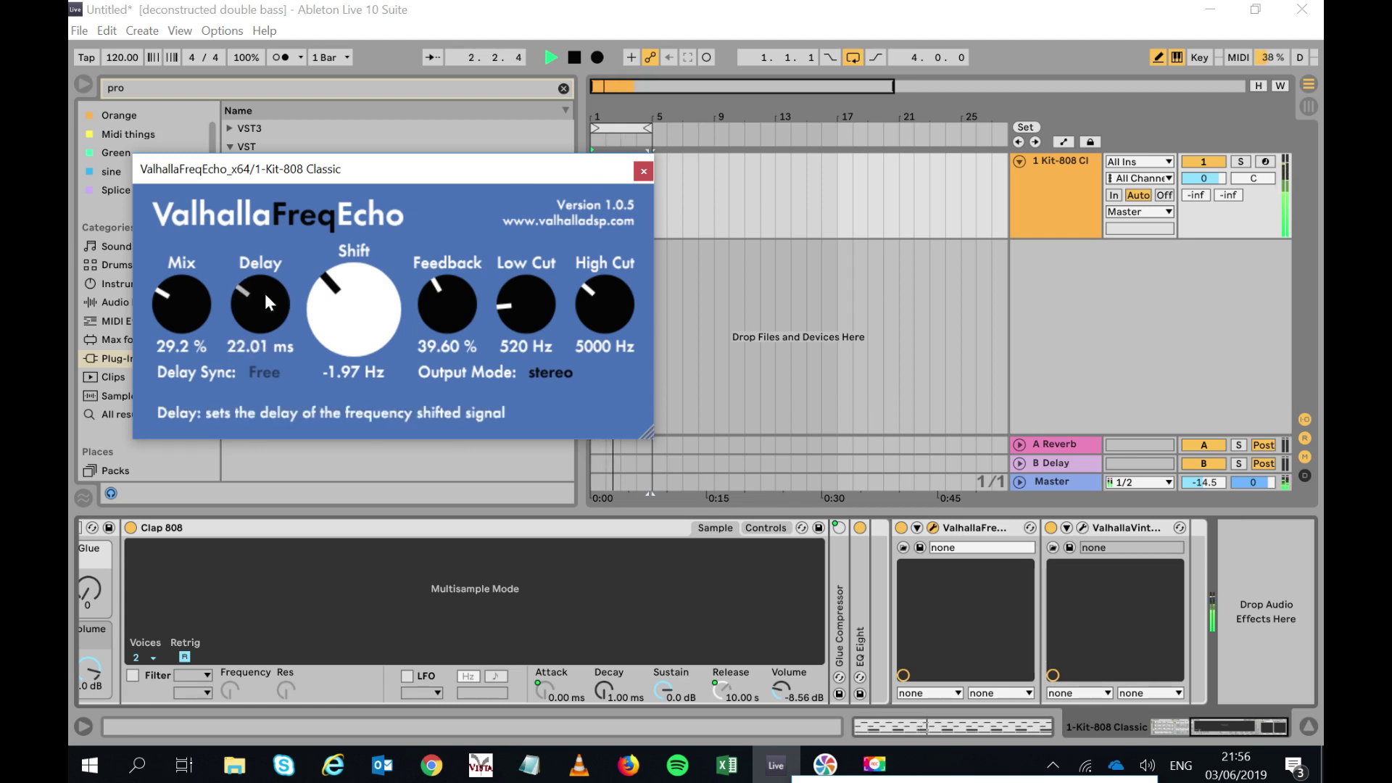
drag(183, 256, 182, 343)
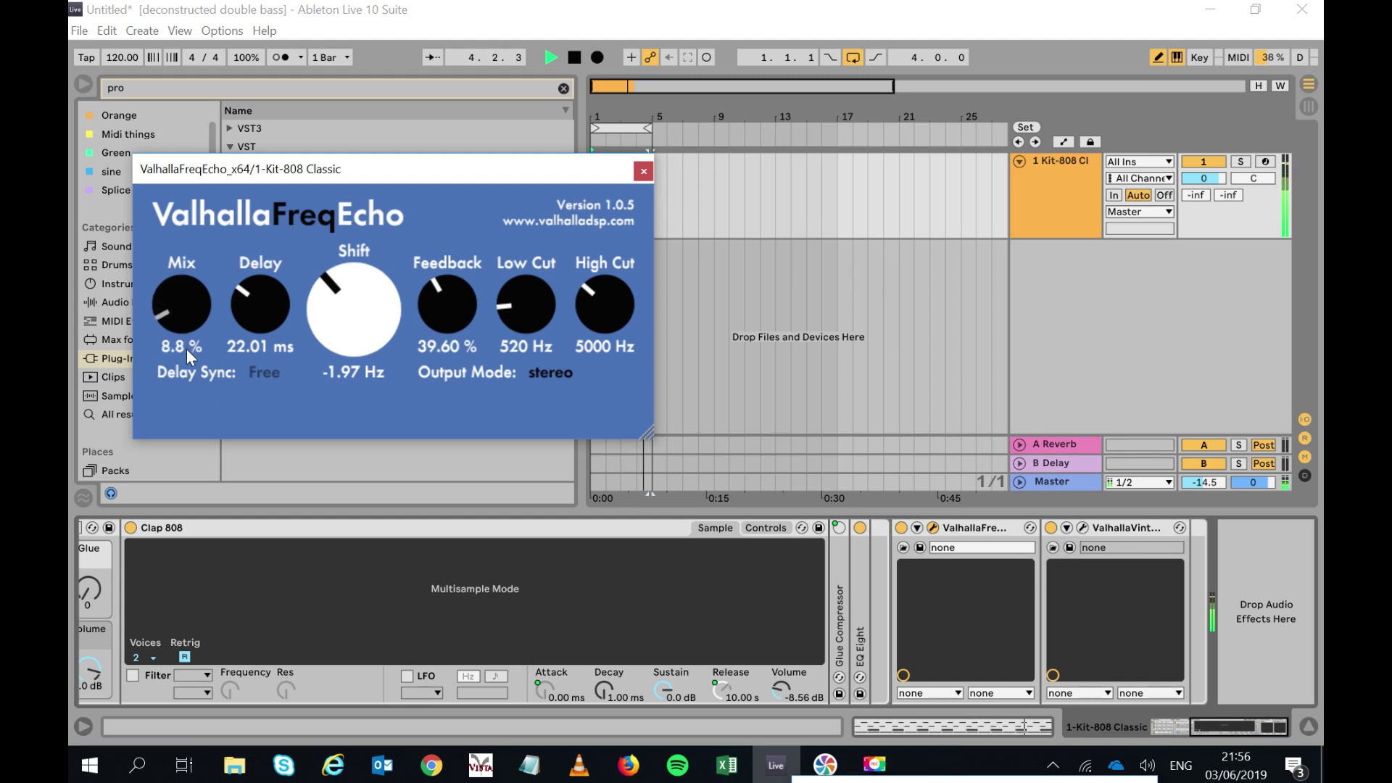
drag(195, 329, 178, 305)
drag(271, 303, 358, 330)
drag(191, 337, 164, 291)
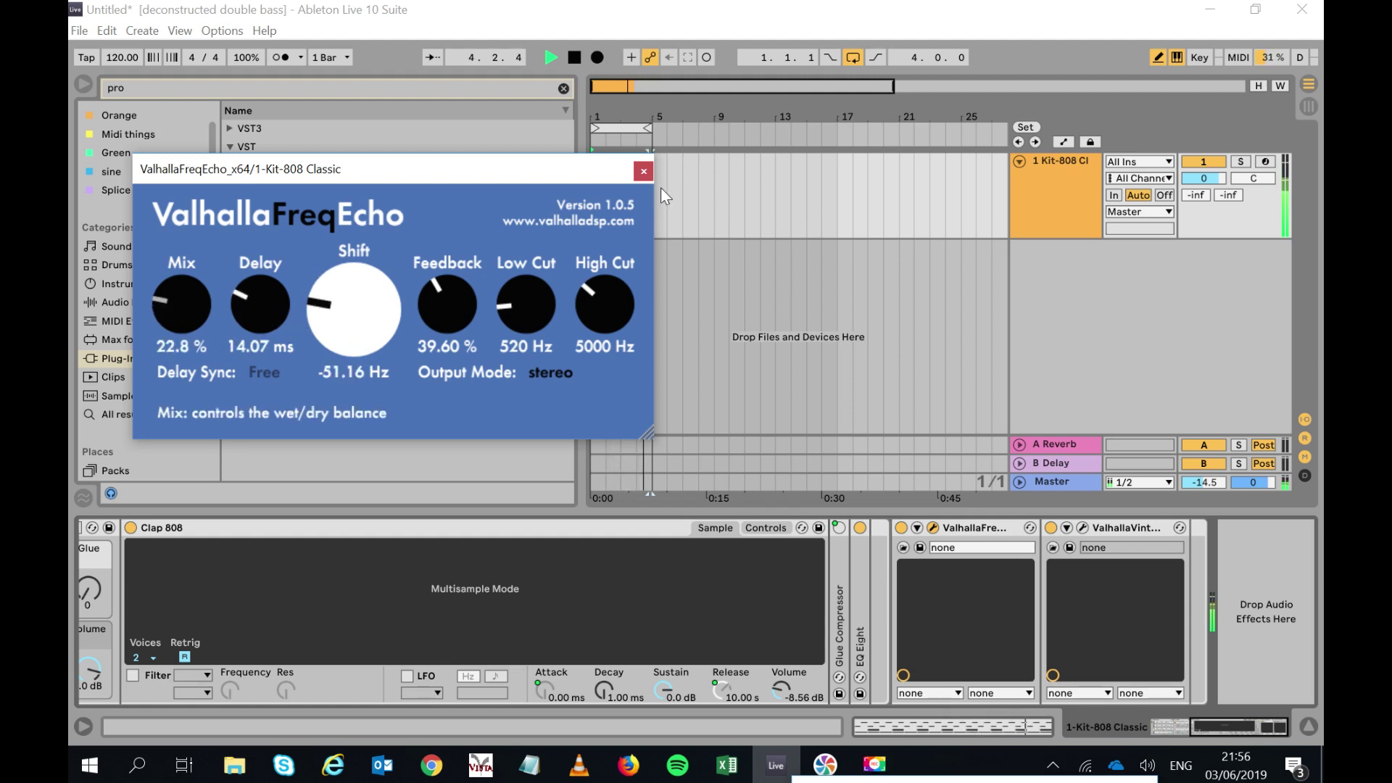
click(638, 169)
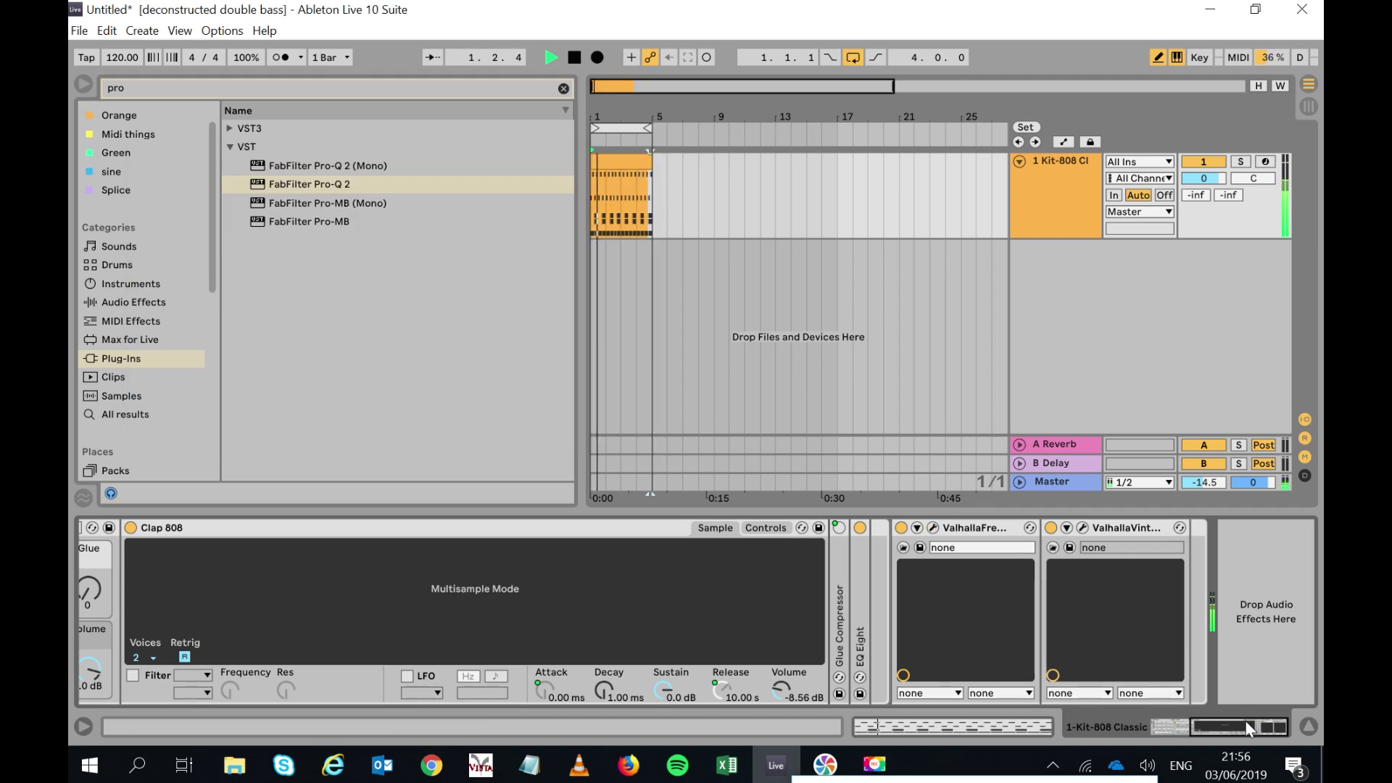
Lower the Clap 808 sampler's volume to -14.6 dB and stop playback.
drag(1245, 720, 1229, 720)
drag(970, 675, 975, 695)
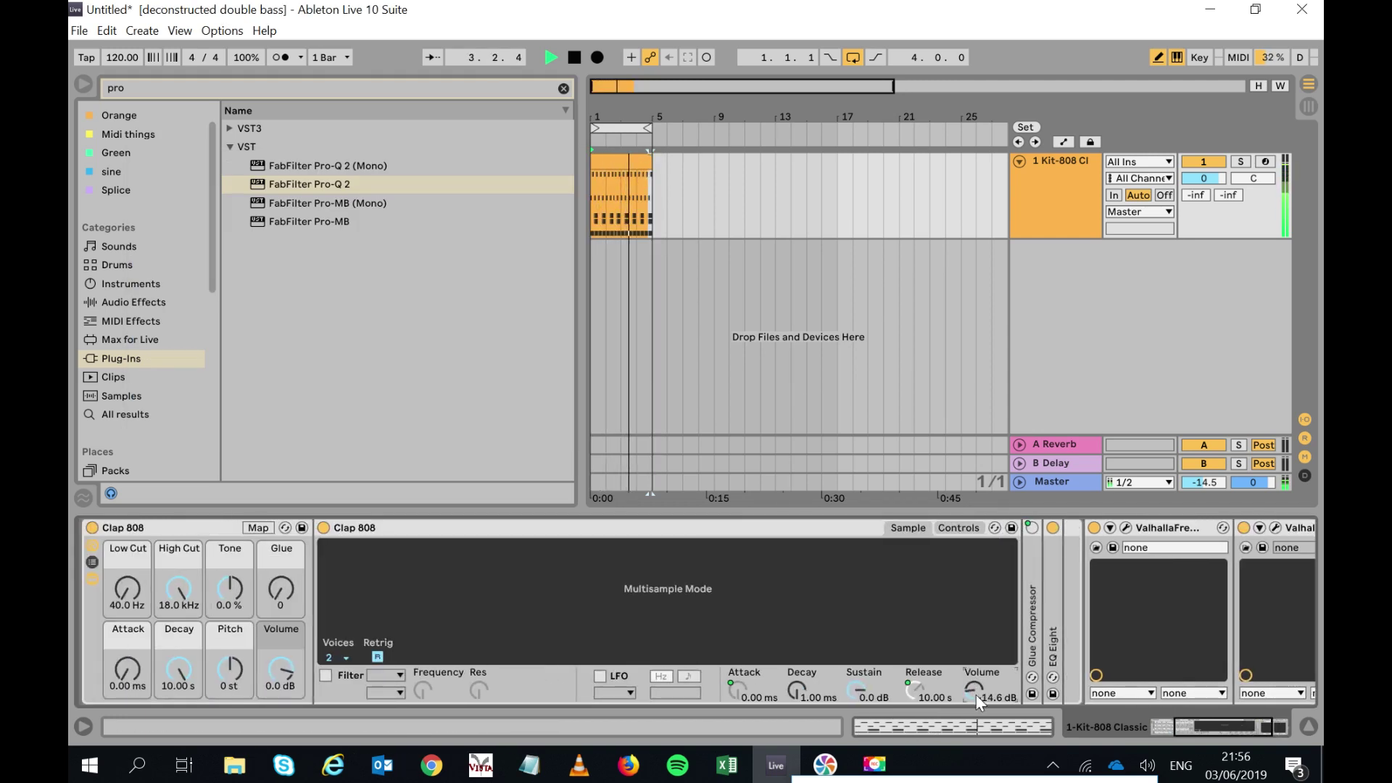
drag(976, 695, 978, 701)
key(space)
Open the drum clip's notes in an enlarged editor and turn the fixed grid off.
double_click(647, 180)
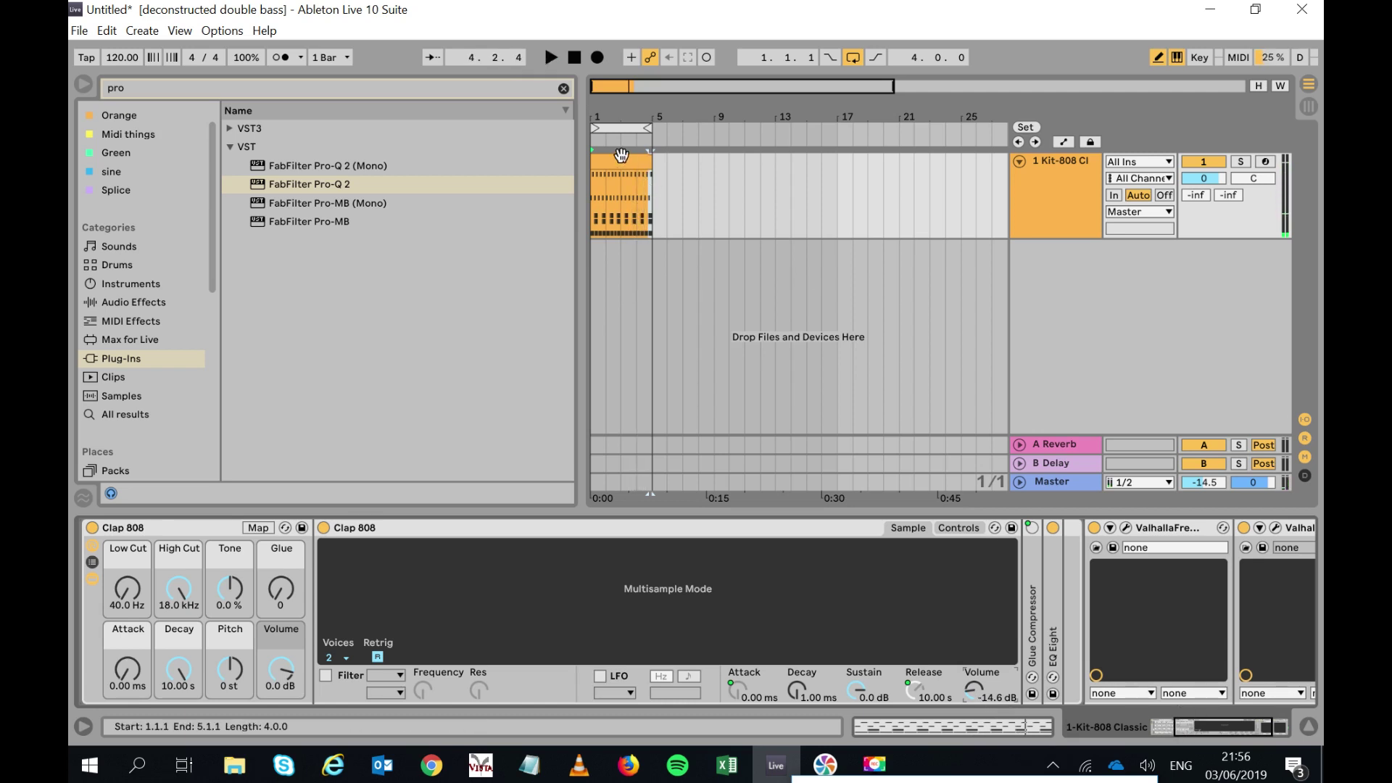
drag(793, 369, 794, 283)
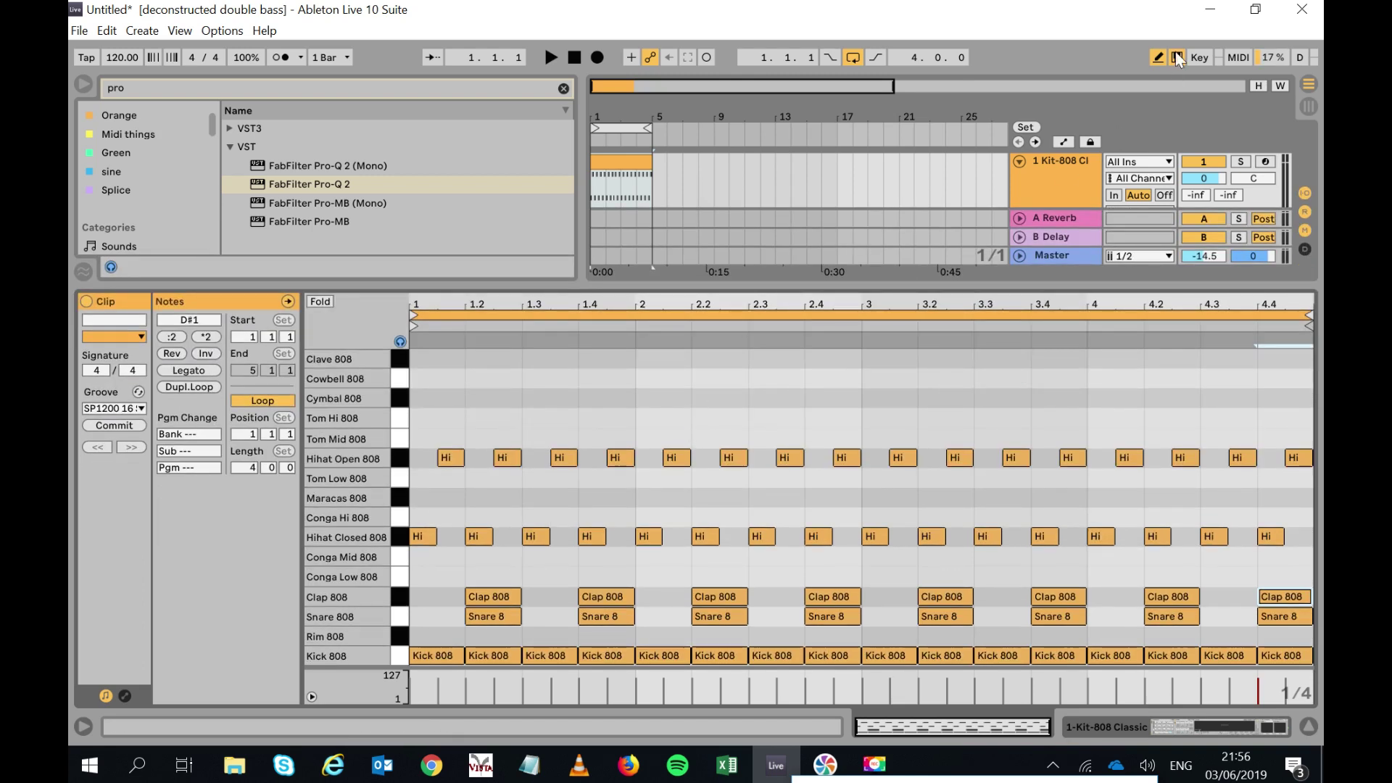
right_click(730, 421)
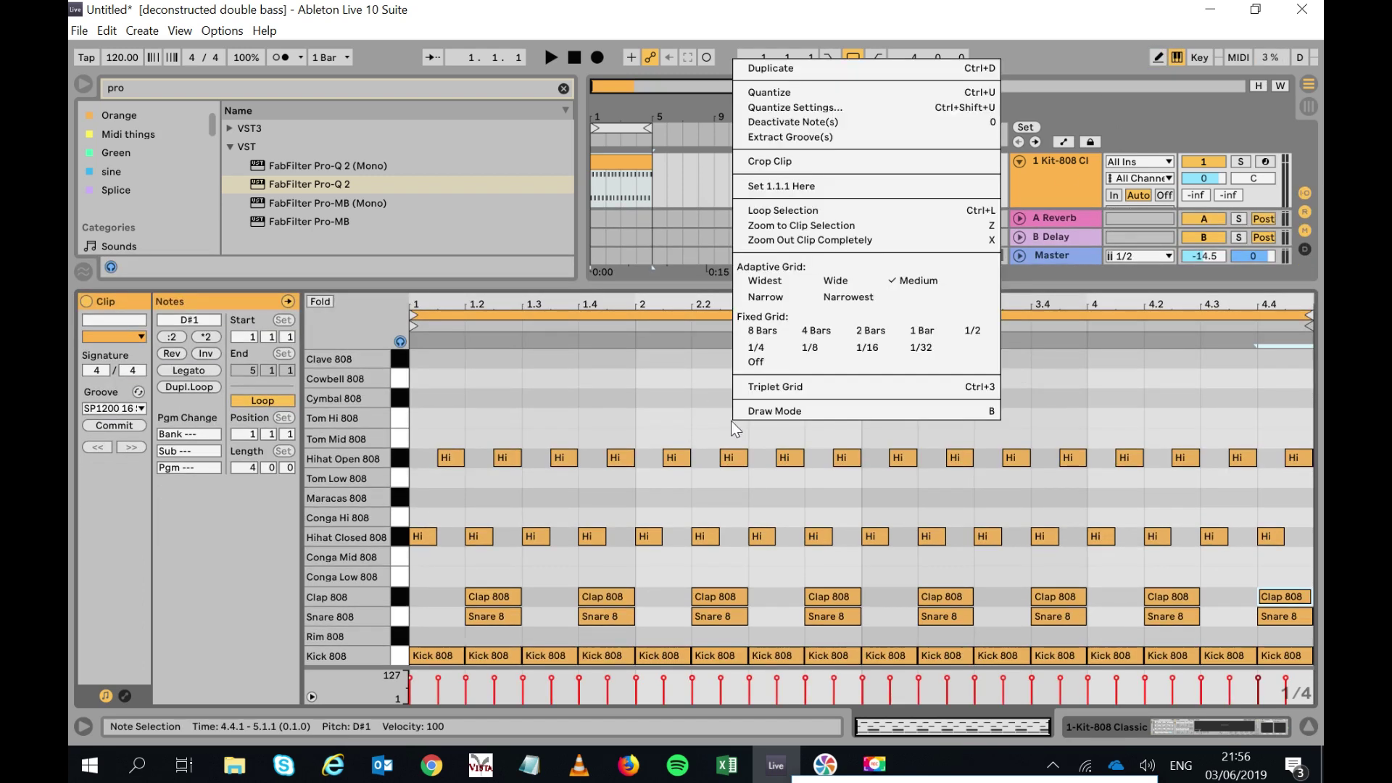
click(756, 360)
Select all the Clap 808 notes, nudge them slightly ahead of the snare hits and play the loop.
drag(454, 586, 1316, 599)
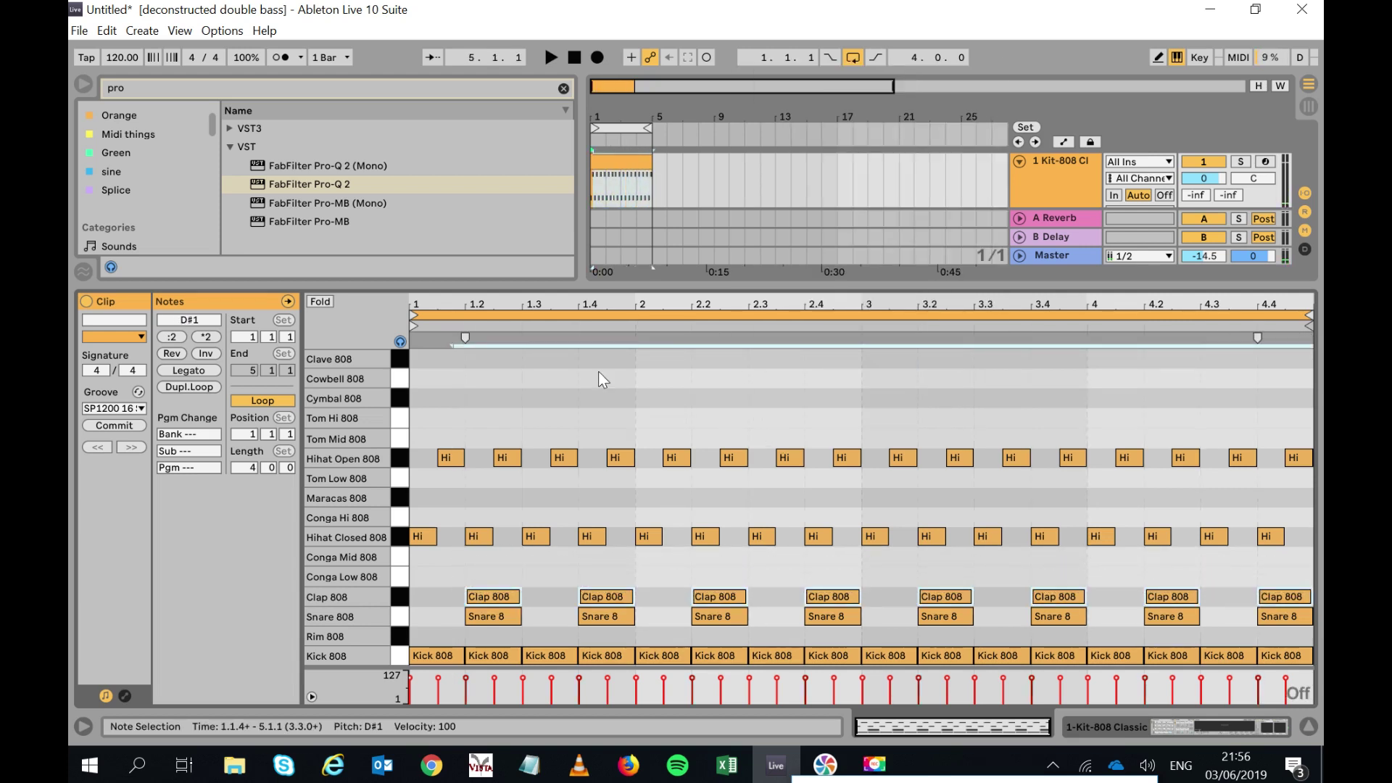
drag(453, 303, 452, 385)
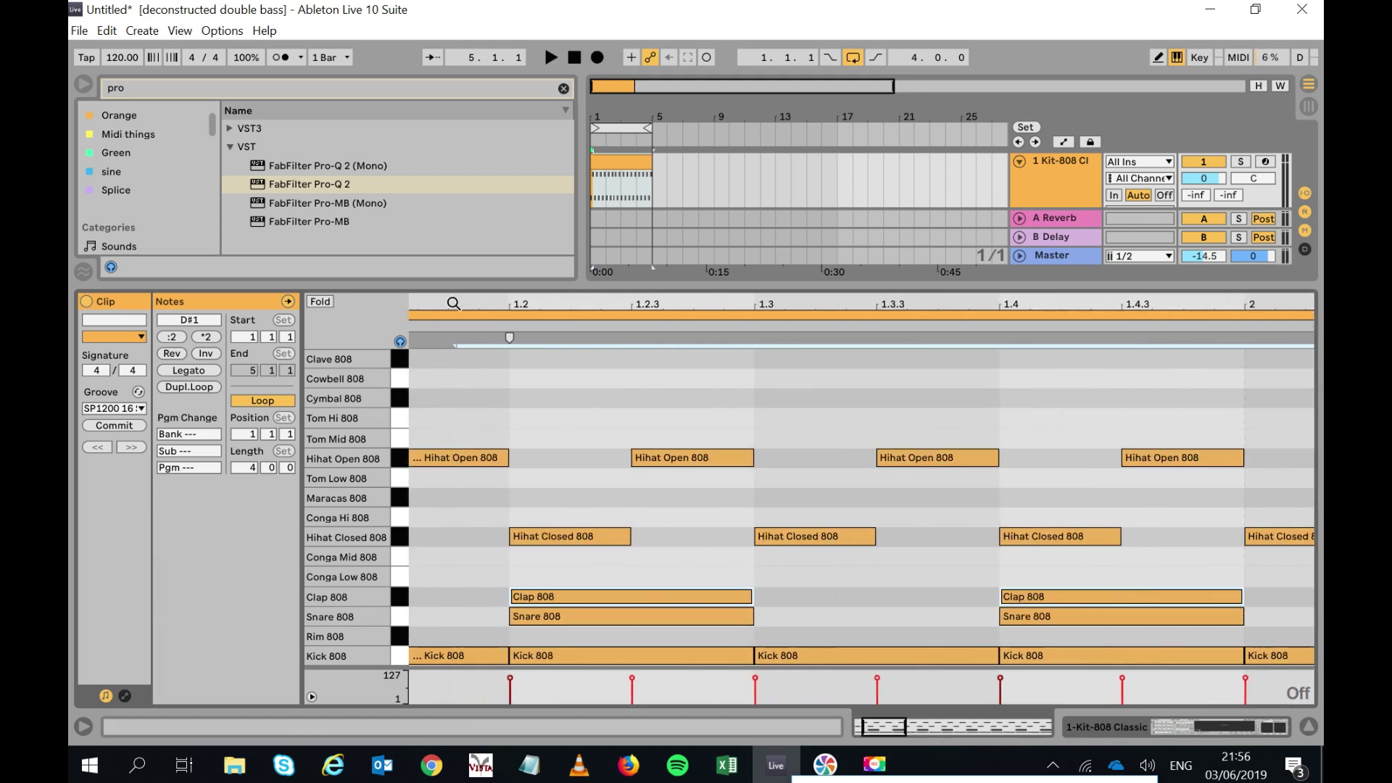
key(Left)
key(Left)
key(Left)
key(Left)
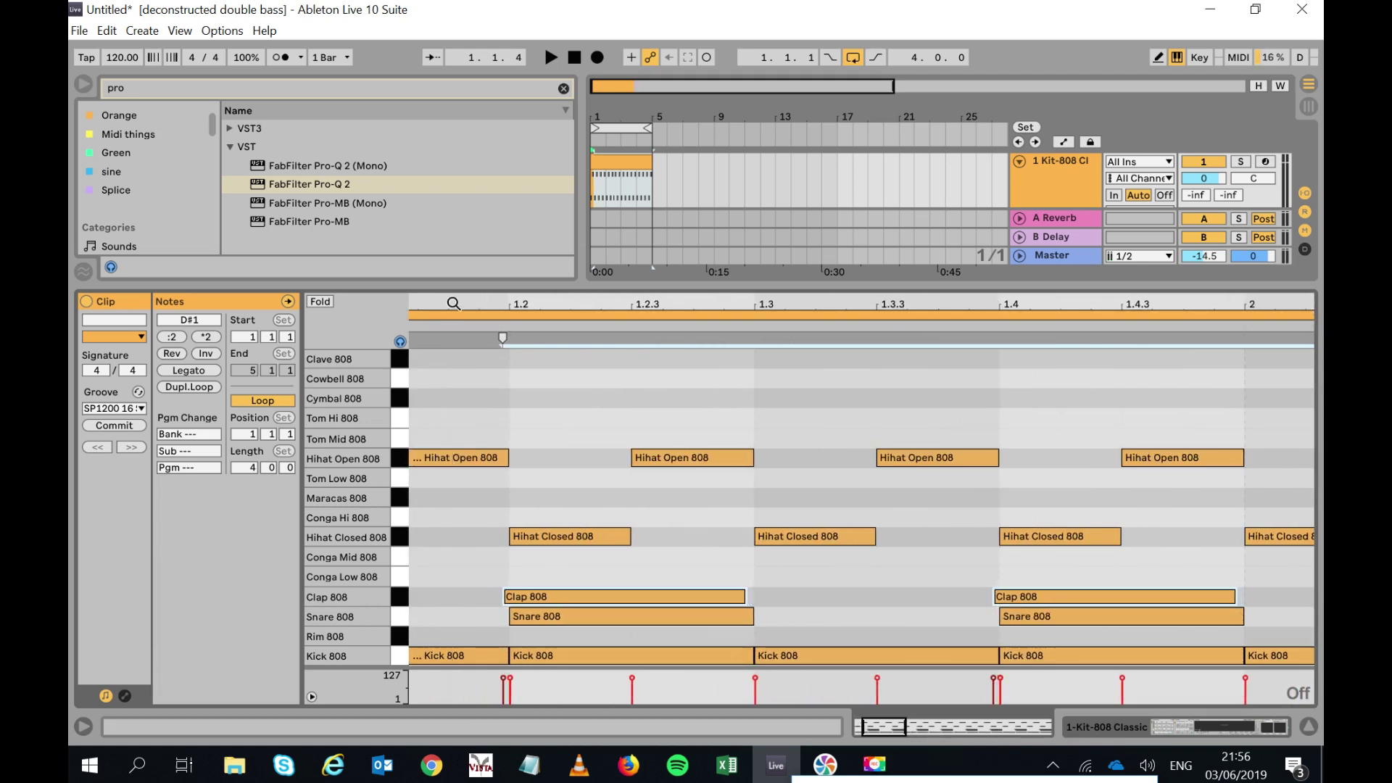
key(space)
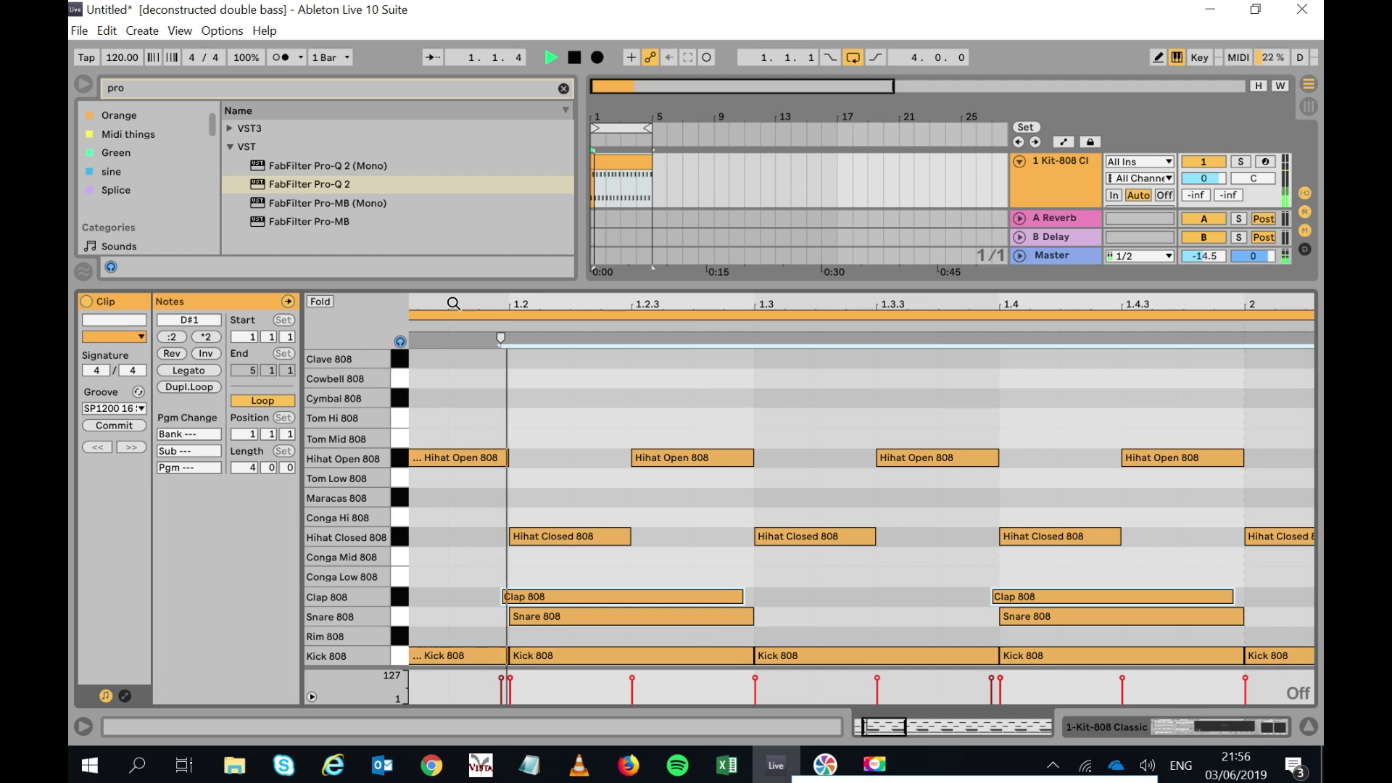
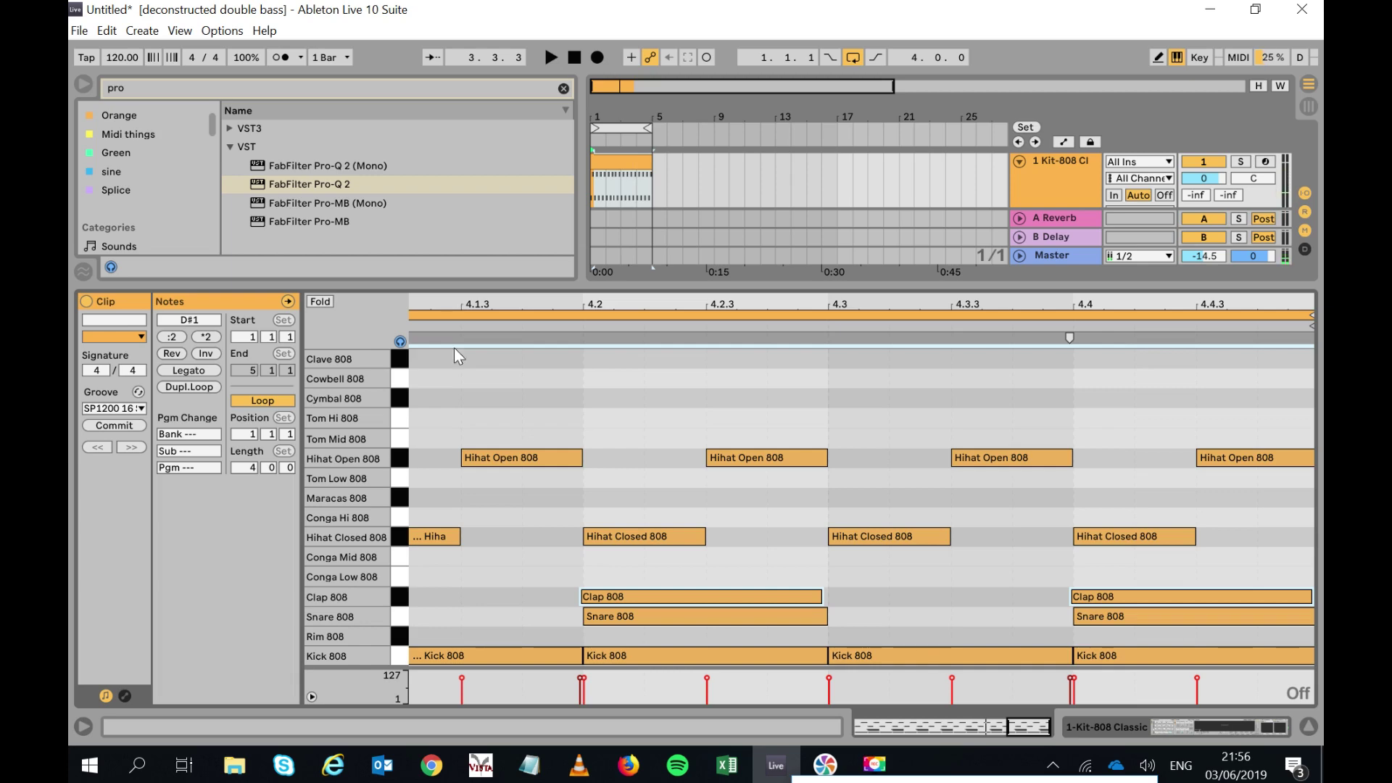
Select the kick note at beat 4.2 and show all four bars of the clip.
click(595, 661)
mouse_move(597, 667)
mouse_down()
mouse_move(602, 469)
mouse_move(581, 669)
mouse_up()
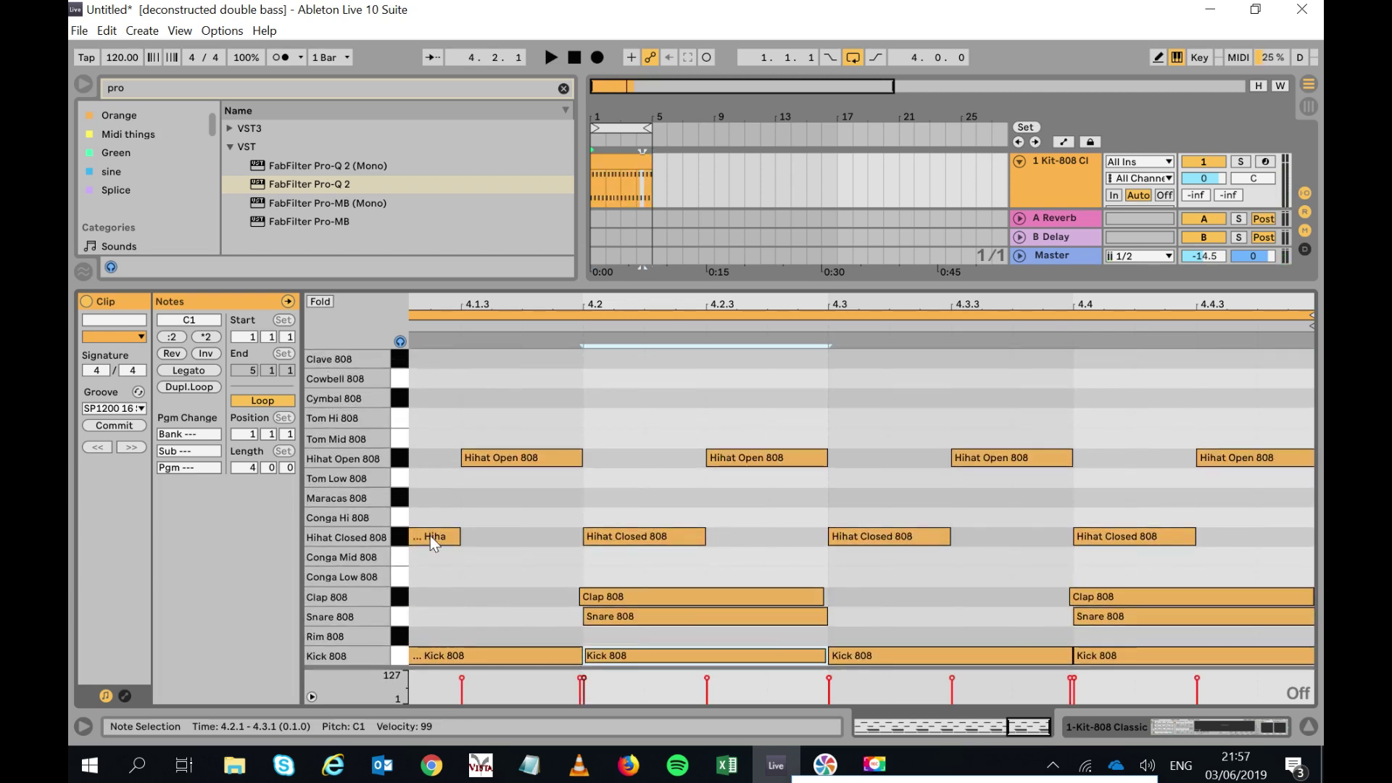
drag(480, 303, 1121, 303)
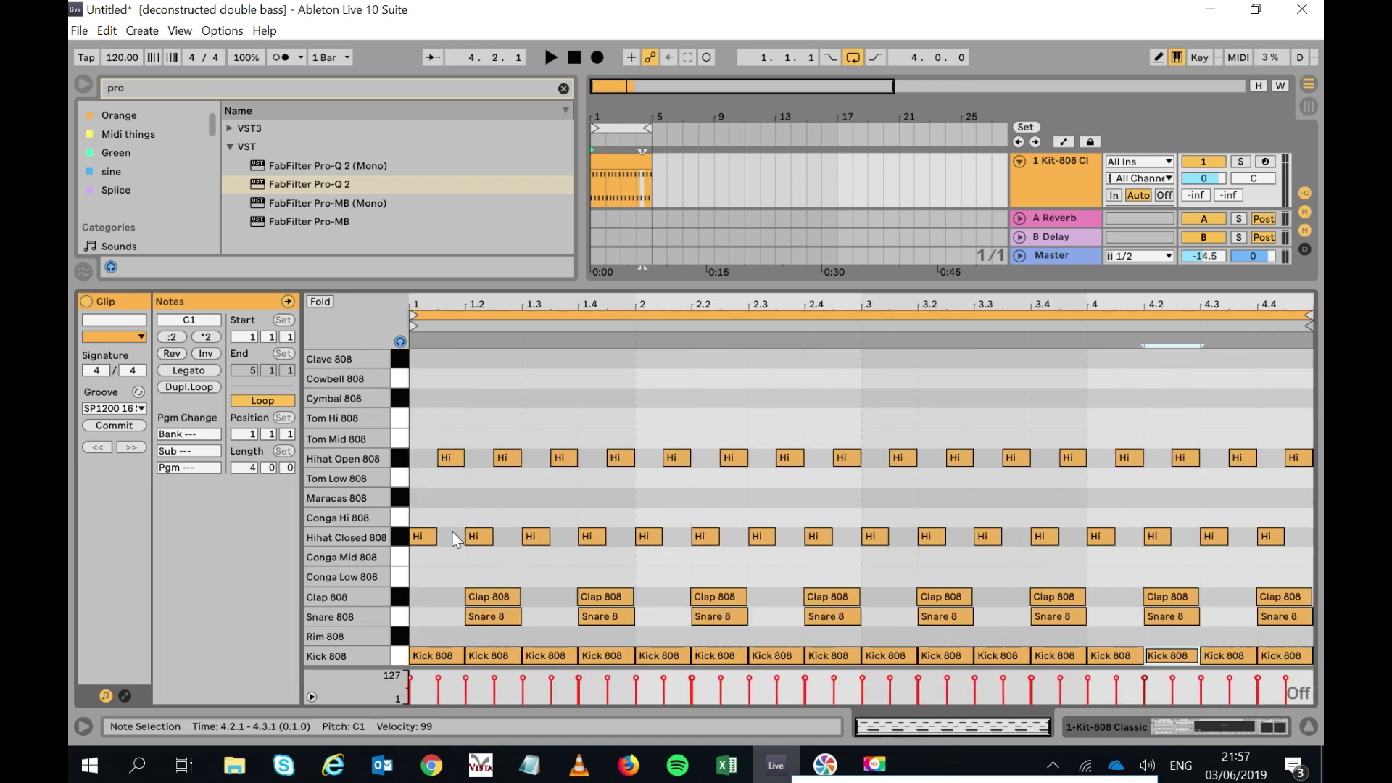
Draw varied velocities between about 67 and 99 for all Hihat Closed 808 notes and play the loop.
drag(427, 514, 1300, 537)
drag(893, 669, 886, 385)
click(1158, 60)
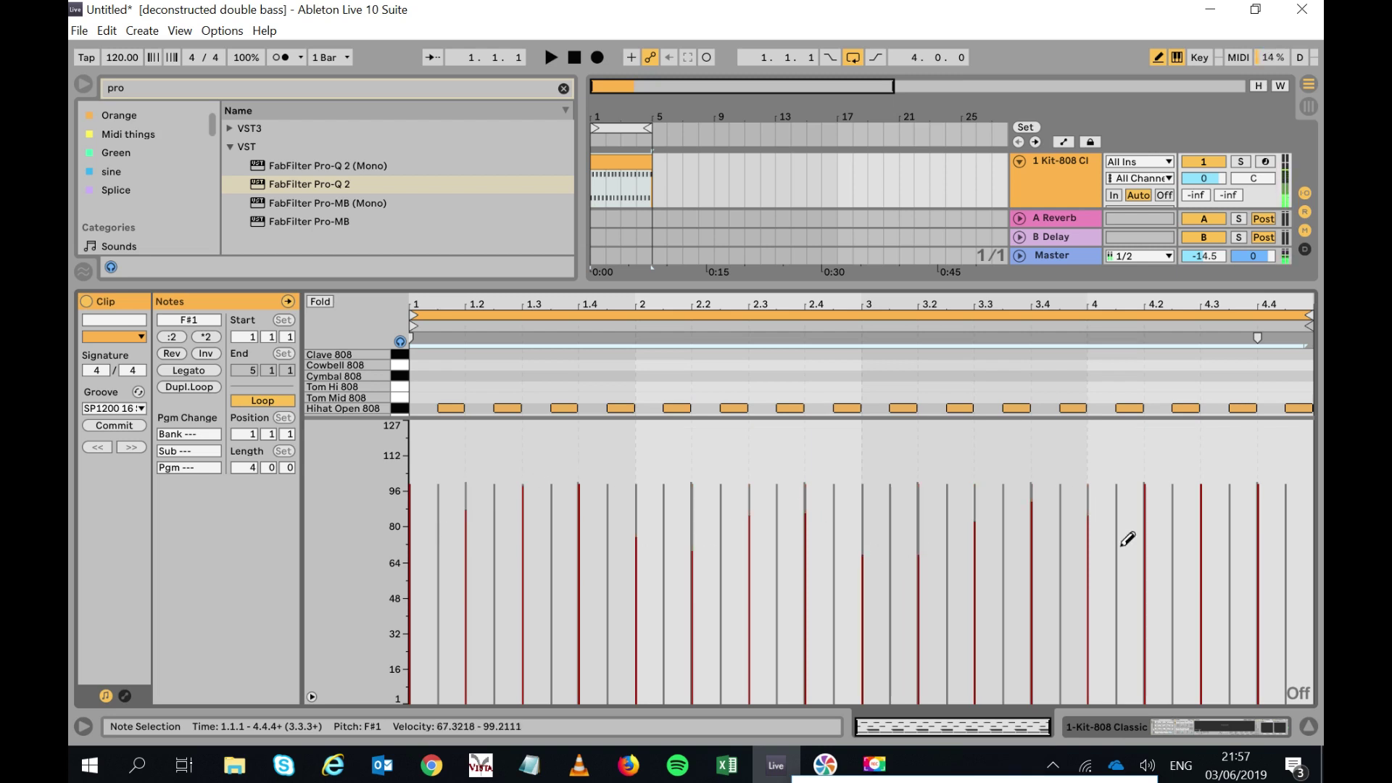
key(space)
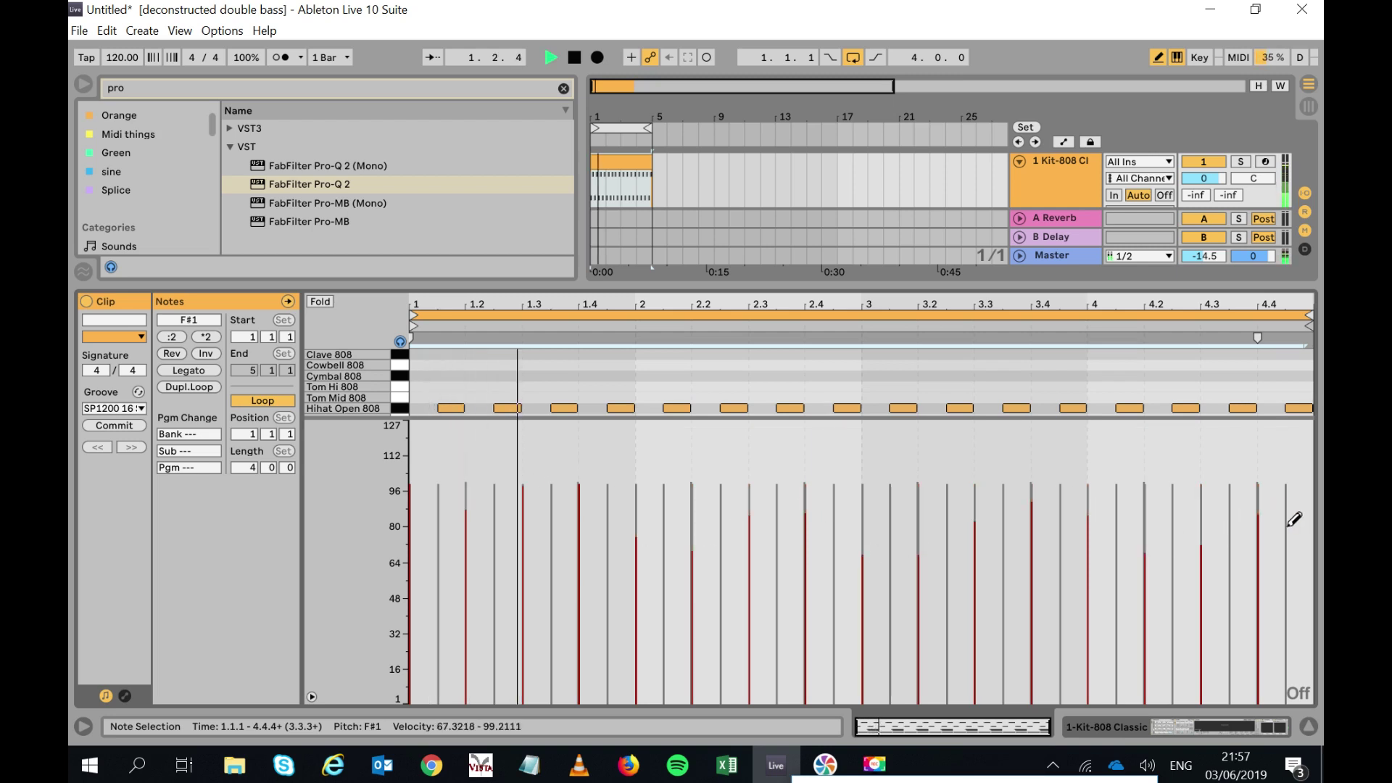
drag(1078, 418, 1067, 666)
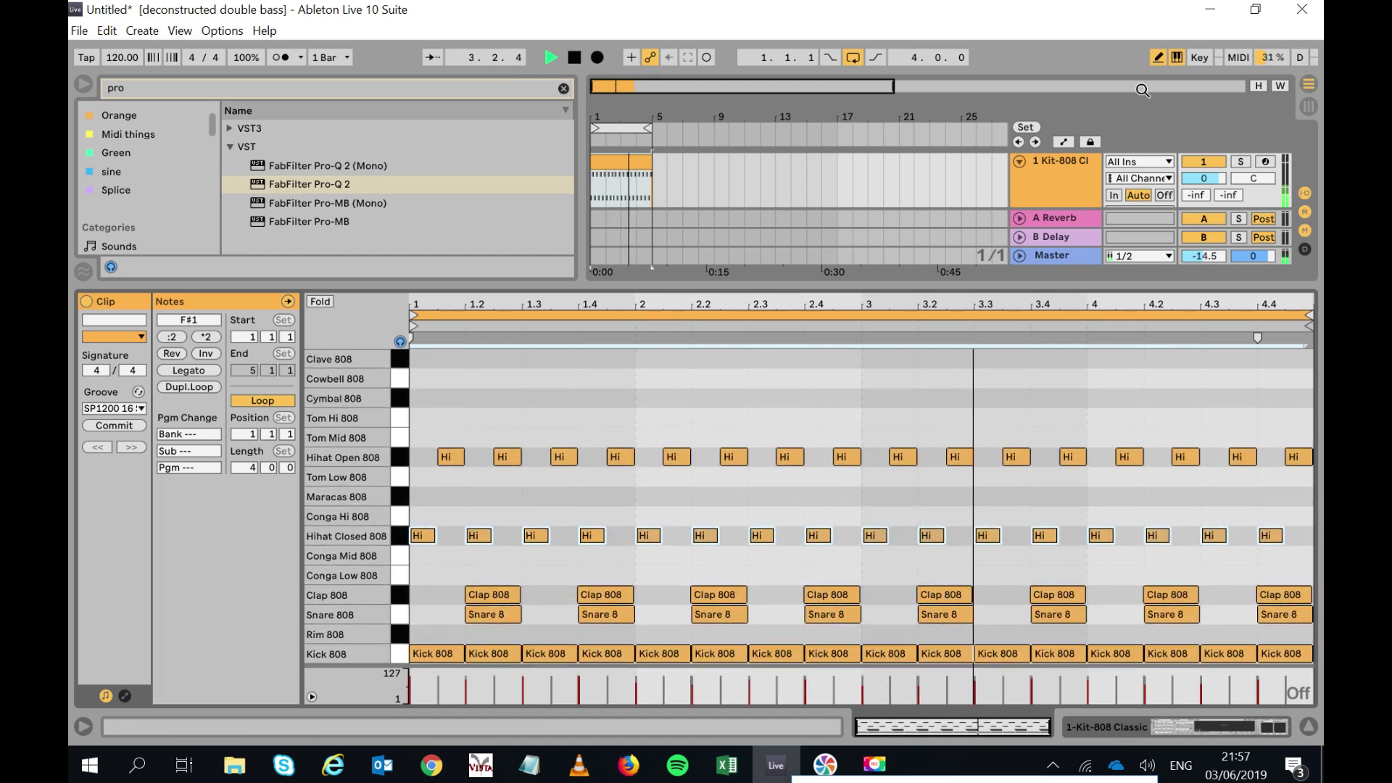
Select all Hihat Open 808 notes and draw varied velocities between about 59 and 95 for them.
click(1157, 57)
mouse_move(429, 407)
mouse_down()
mouse_move(710, 461)
mouse_move(1298, 464)
mouse_up()
mouse_move(935, 660)
mouse_down()
mouse_move(933, 534)
mouse_move(932, 656)
mouse_up()
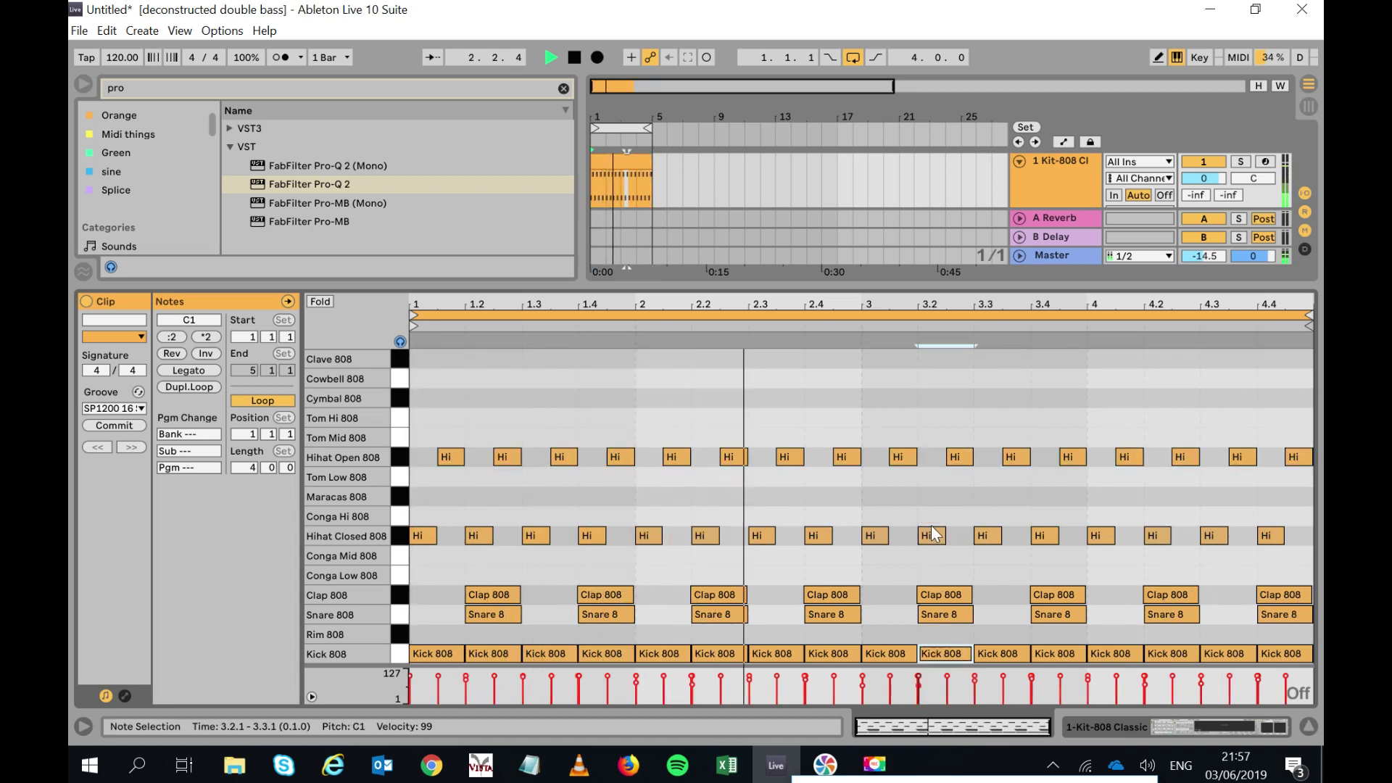
drag(429, 410, 1286, 493)
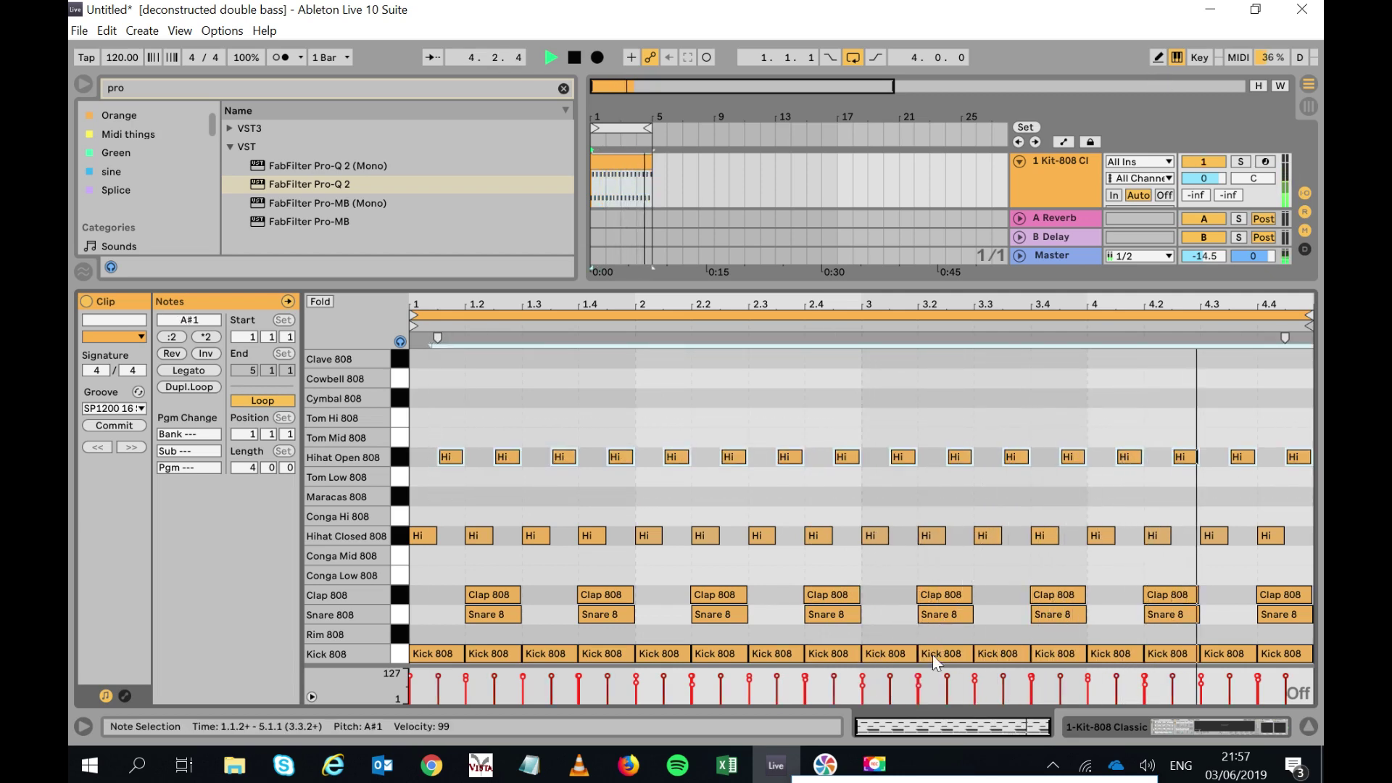
drag(931, 661, 925, 376)
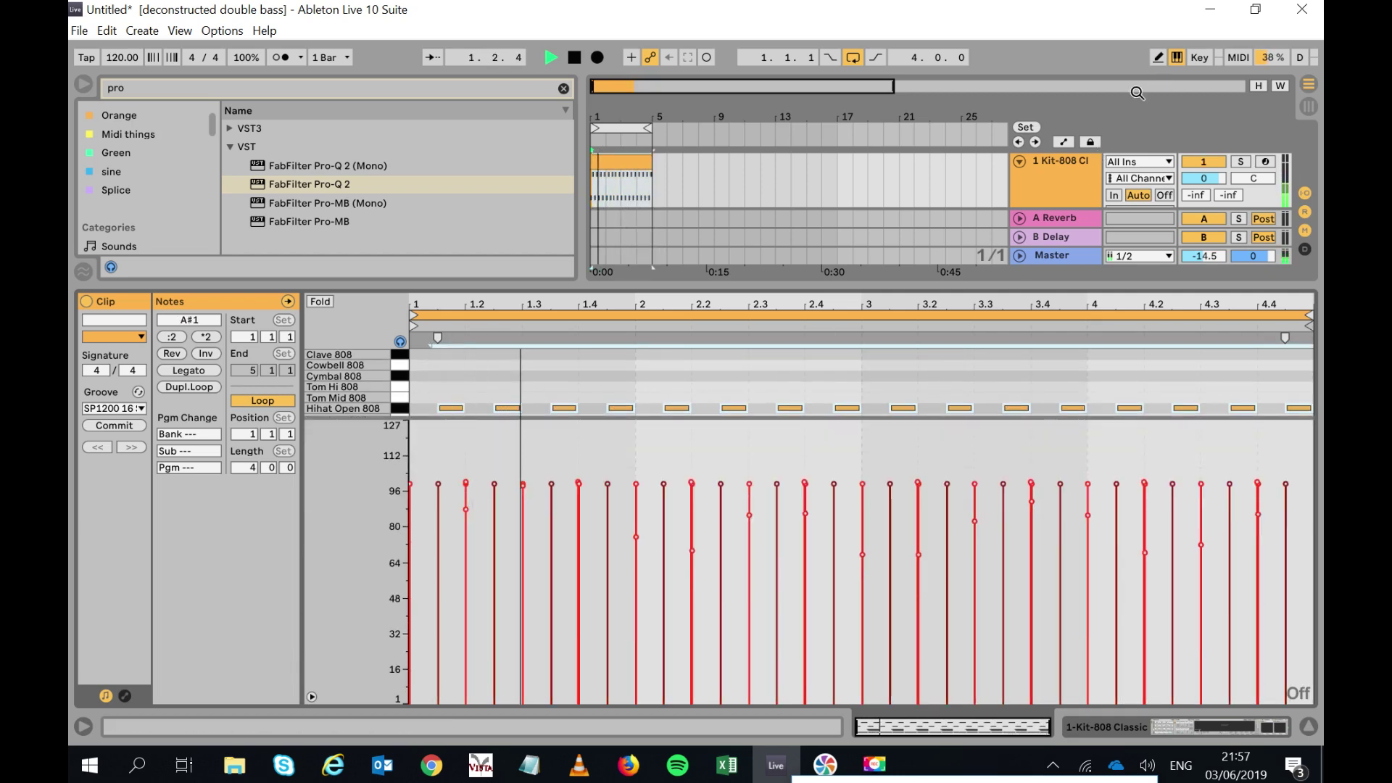
mouse_move(438, 553)
mouse_down()
mouse_move(513, 498)
mouse_move(671, 493)
mouse_move(739, 537)
mouse_move(1286, 475)
mouse_move(1283, 522)
mouse_move(1189, 507)
mouse_up()
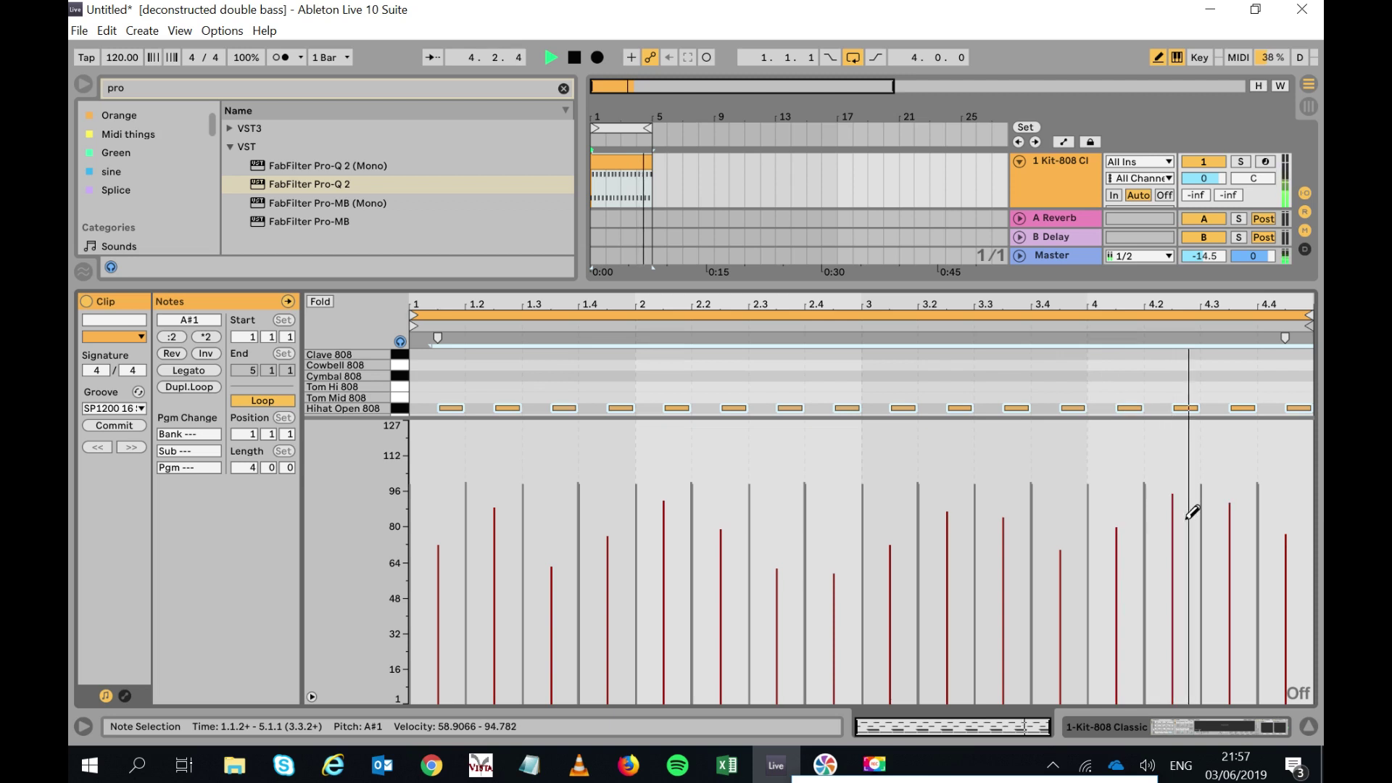
drag(1129, 417, 1113, 690)
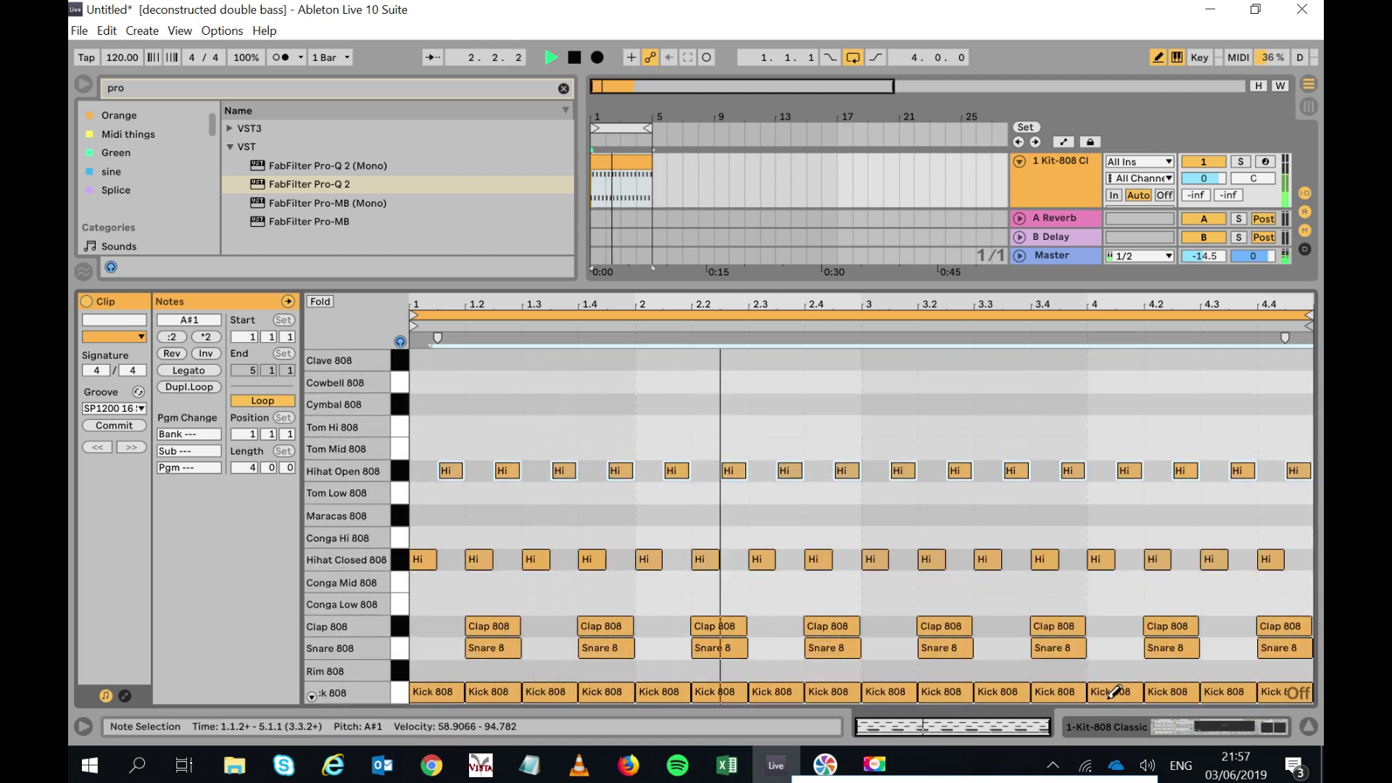
click(1109, 699)
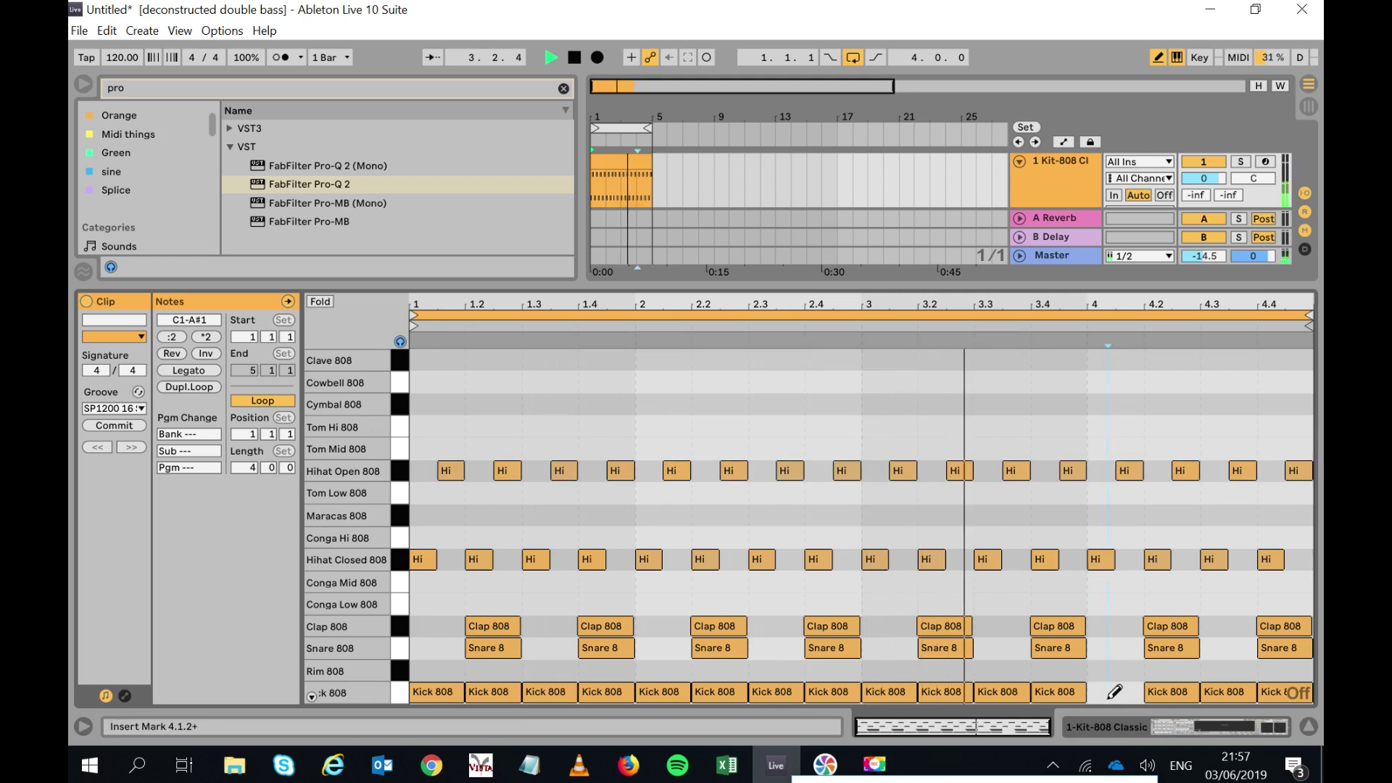
click(1108, 699)
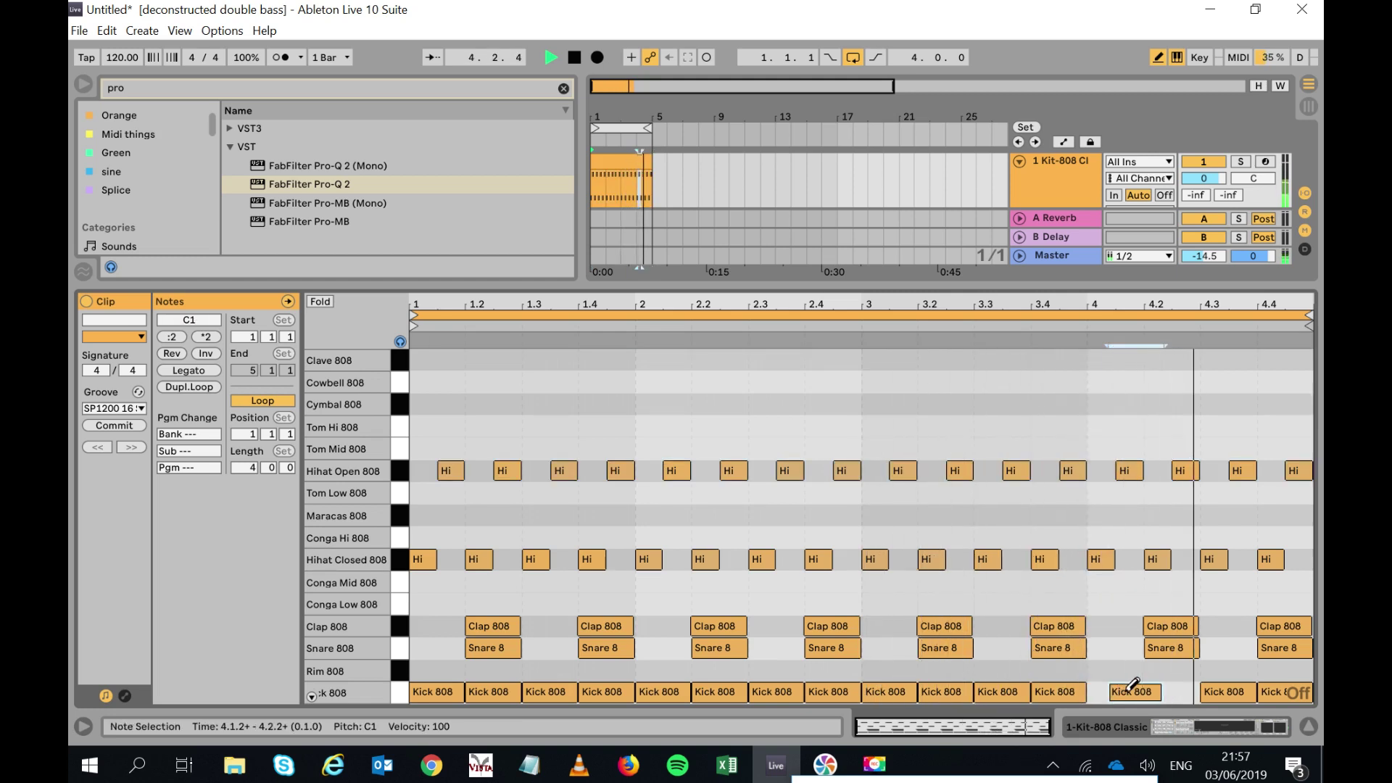
key(ctrl+z)
key(ctrl+z)
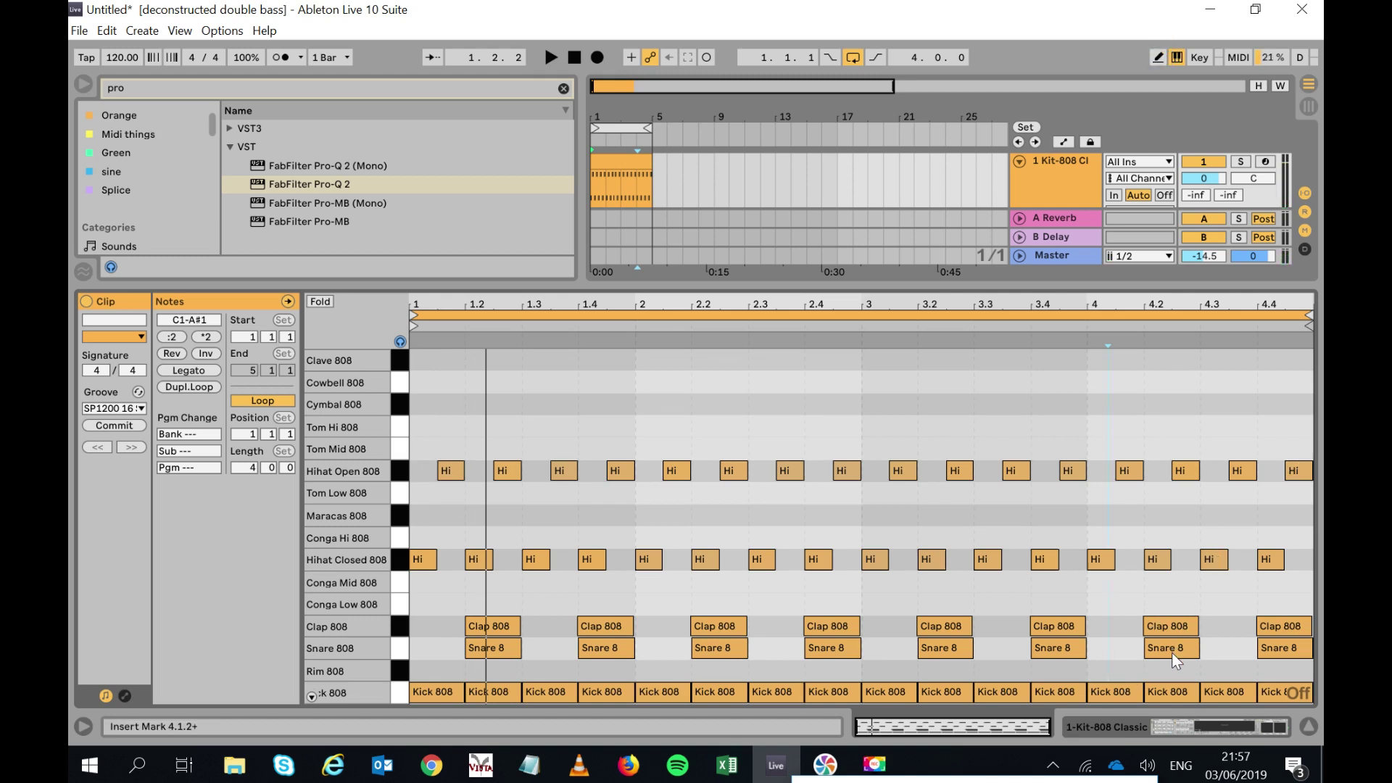
Add an extra Snare 808 note at beat 4.3 and play the loop briefly.
double_click(1234, 647)
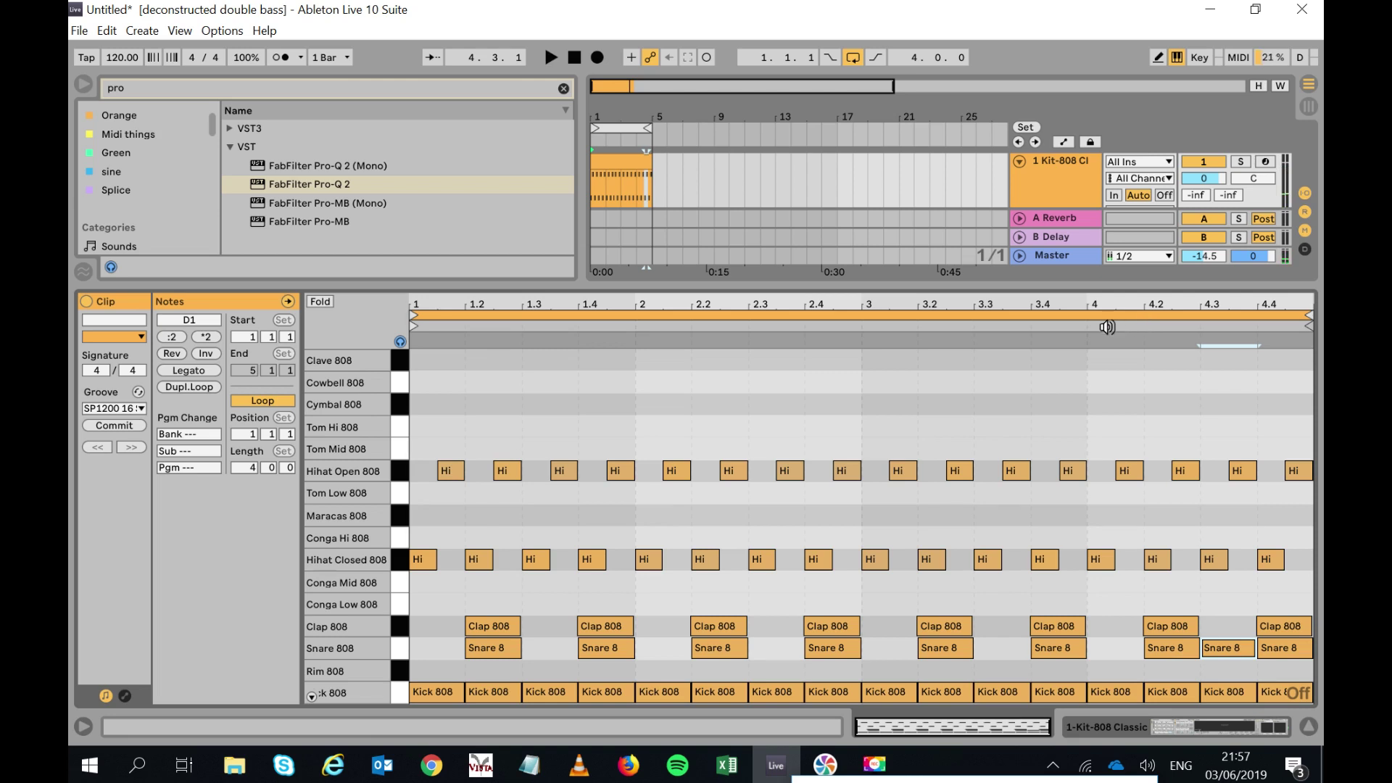
key(space)
key(space)
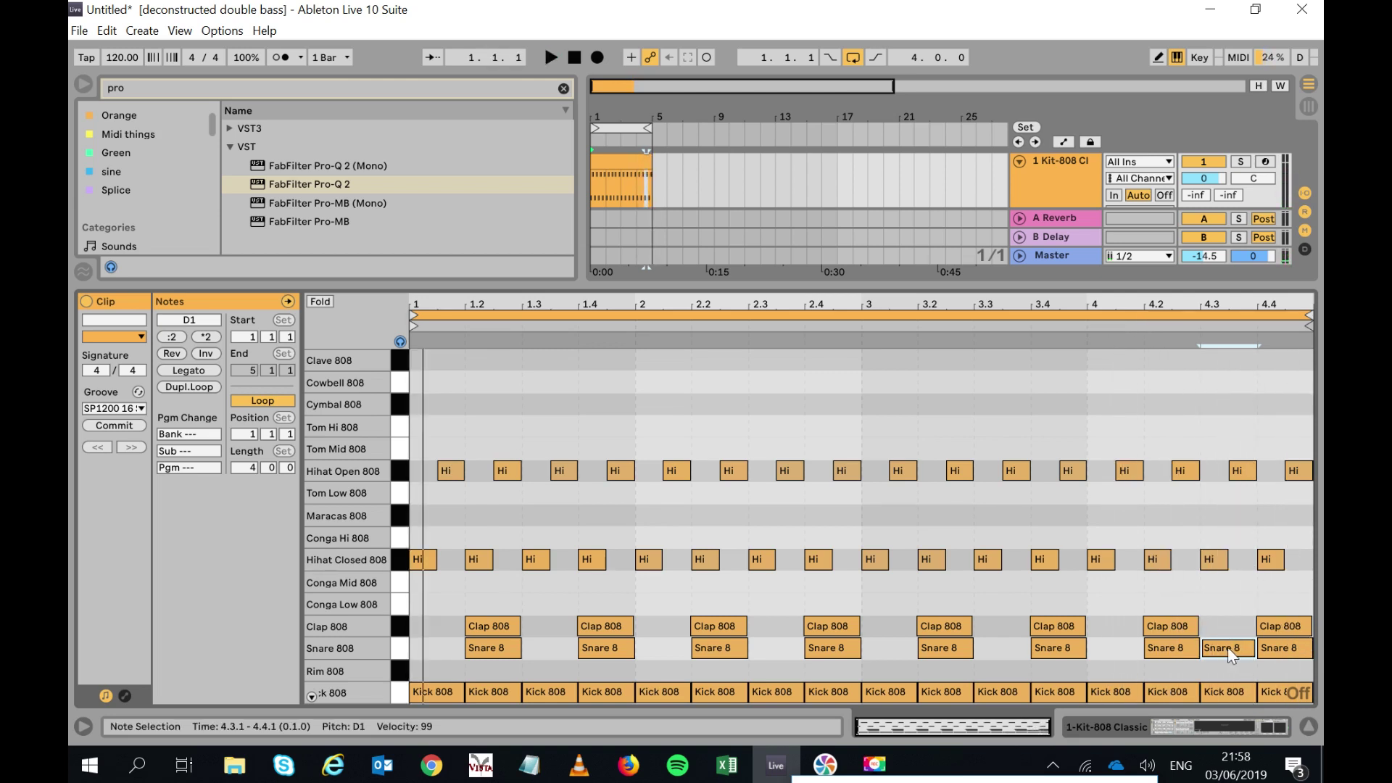
Set the note editor's adaptive grid to Narrow and cancel the Citrix Receiver login prompt.
right_click(1215, 621)
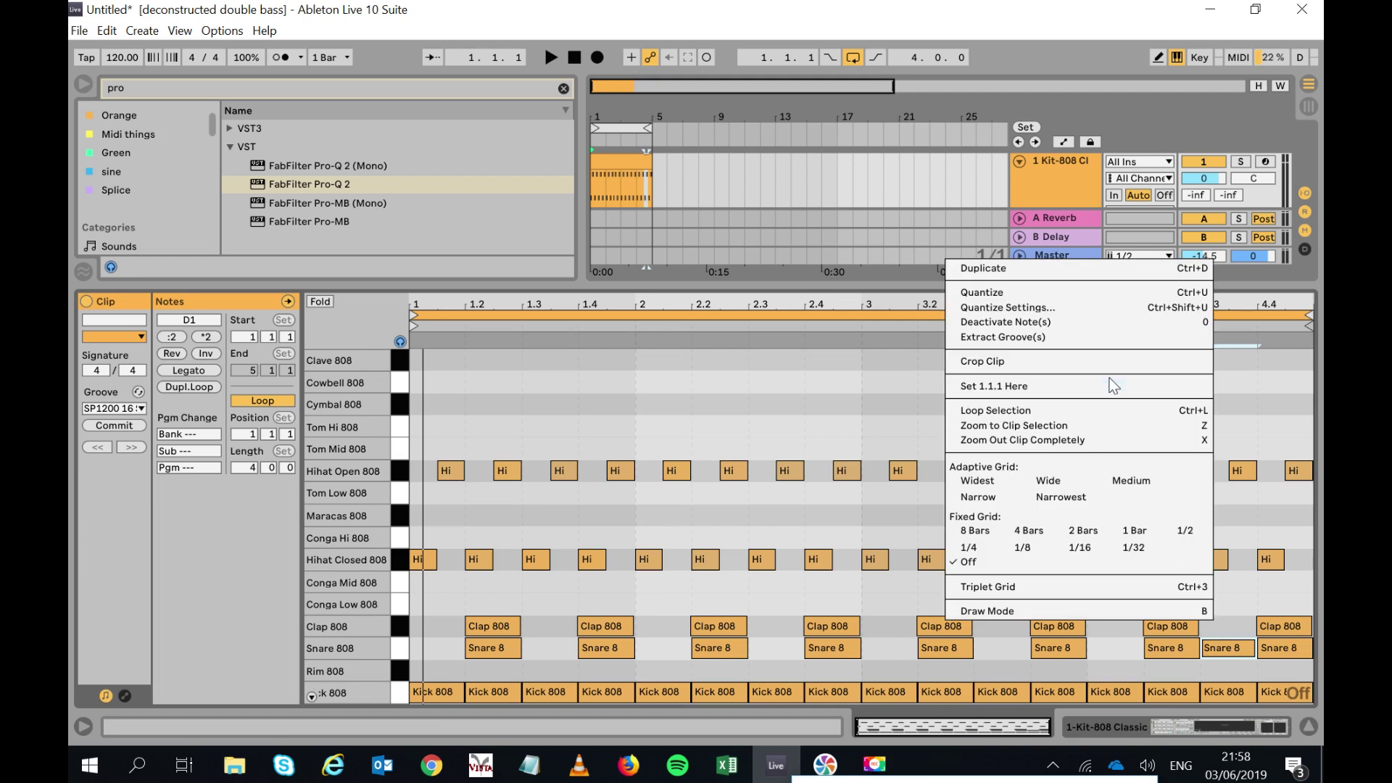
click(1007, 498)
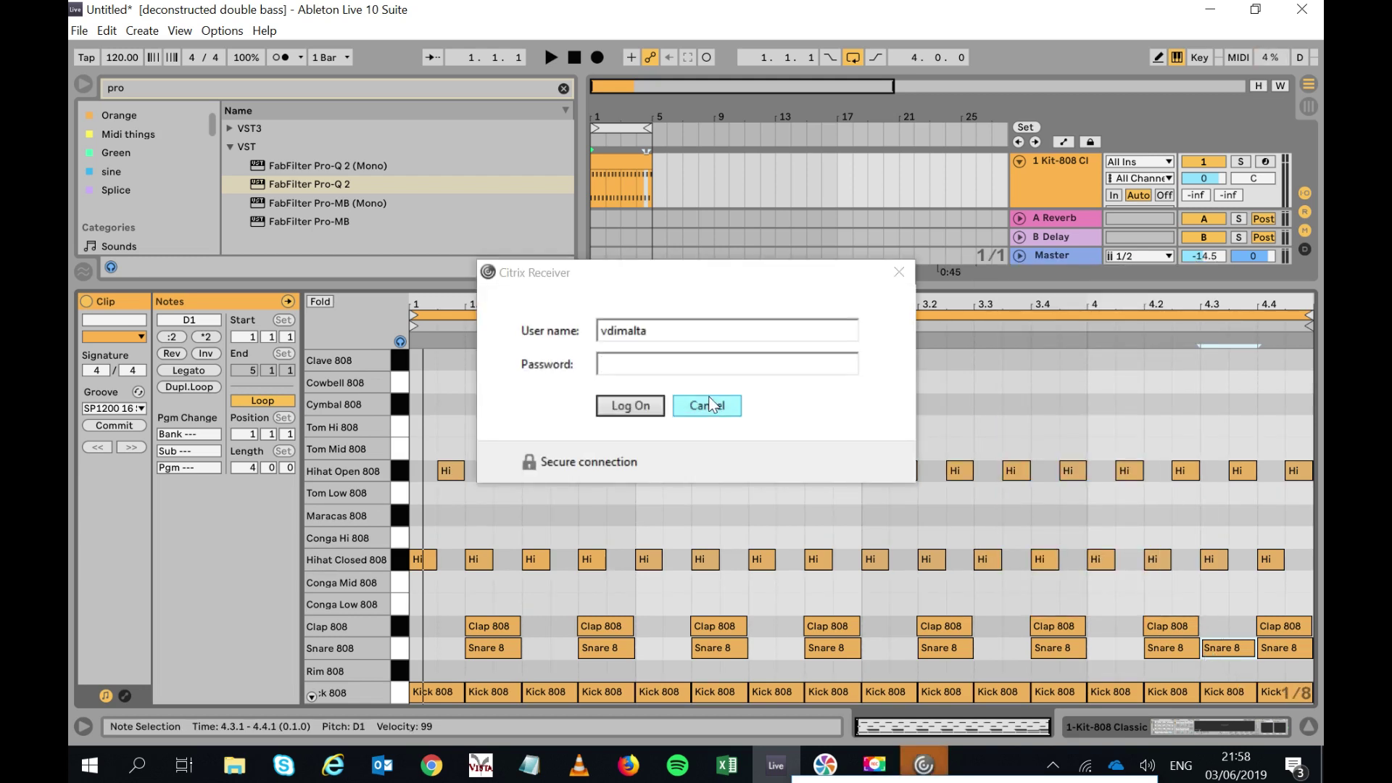
click(707, 406)
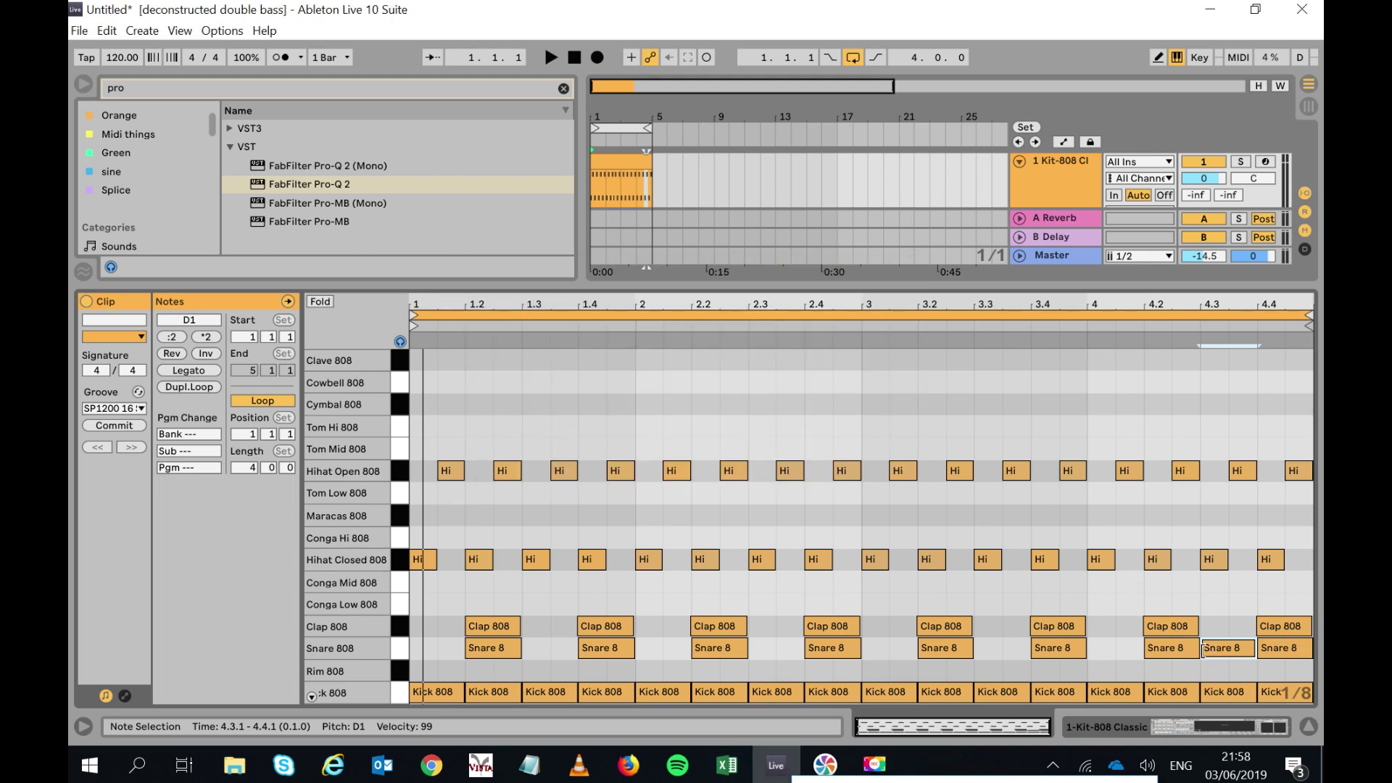
Trim the start of the added snare note to 4.3.3 and audition it from just before bar 4.
drag(1200, 650, 1230, 650)
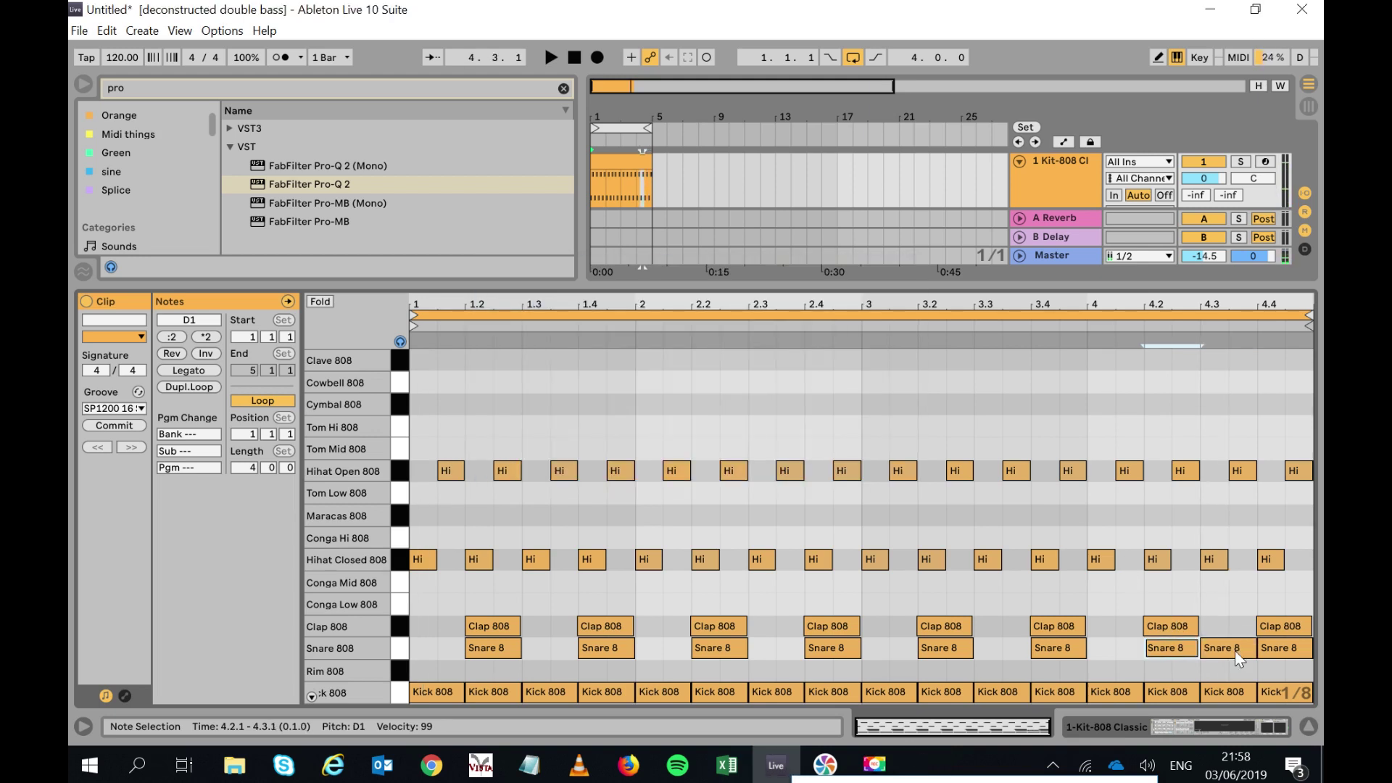
drag(1203, 648, 1231, 647)
click(1054, 332)
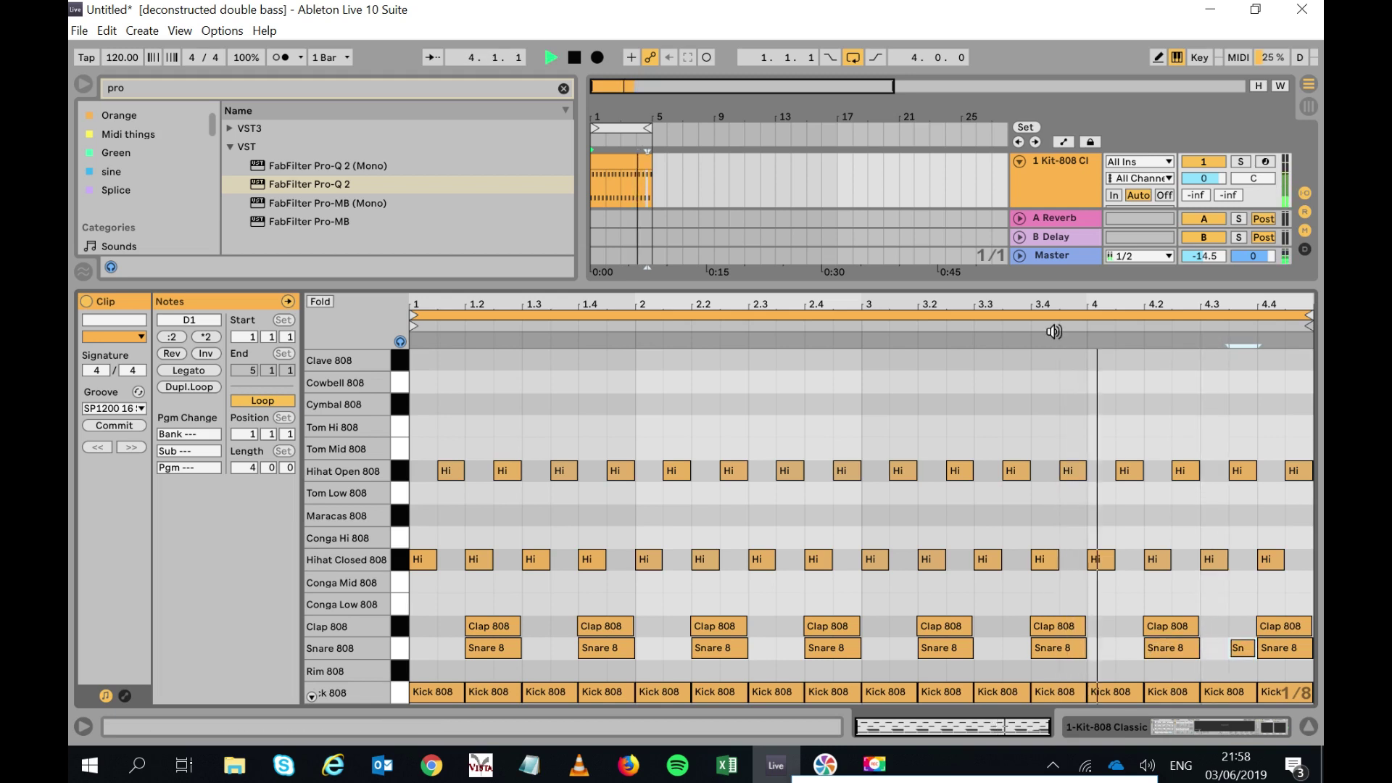
key(space)
Set the adaptive grid to Medium, shorten the added snare note so it starts at 4.3.4, and audition it.
drag(1272, 304, 1274, 460)
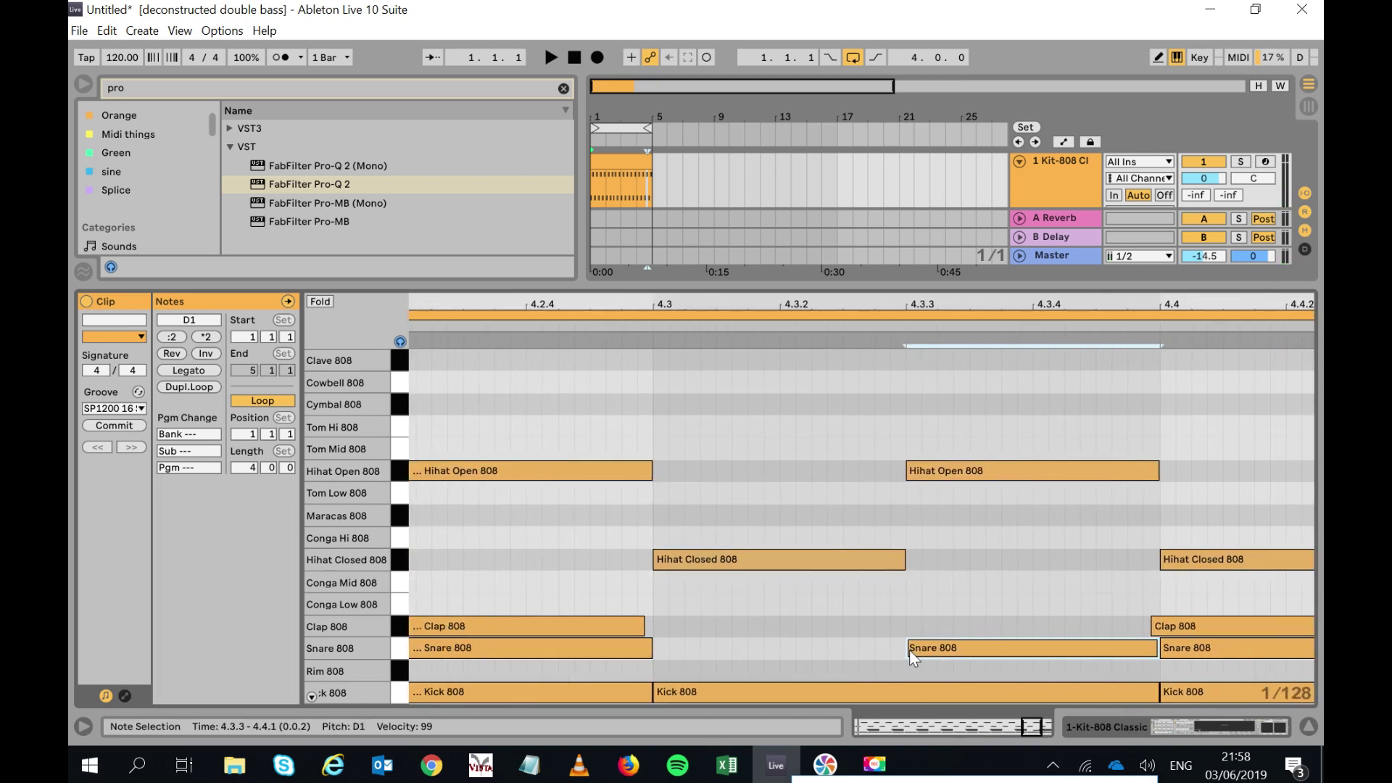
right_click(981, 564)
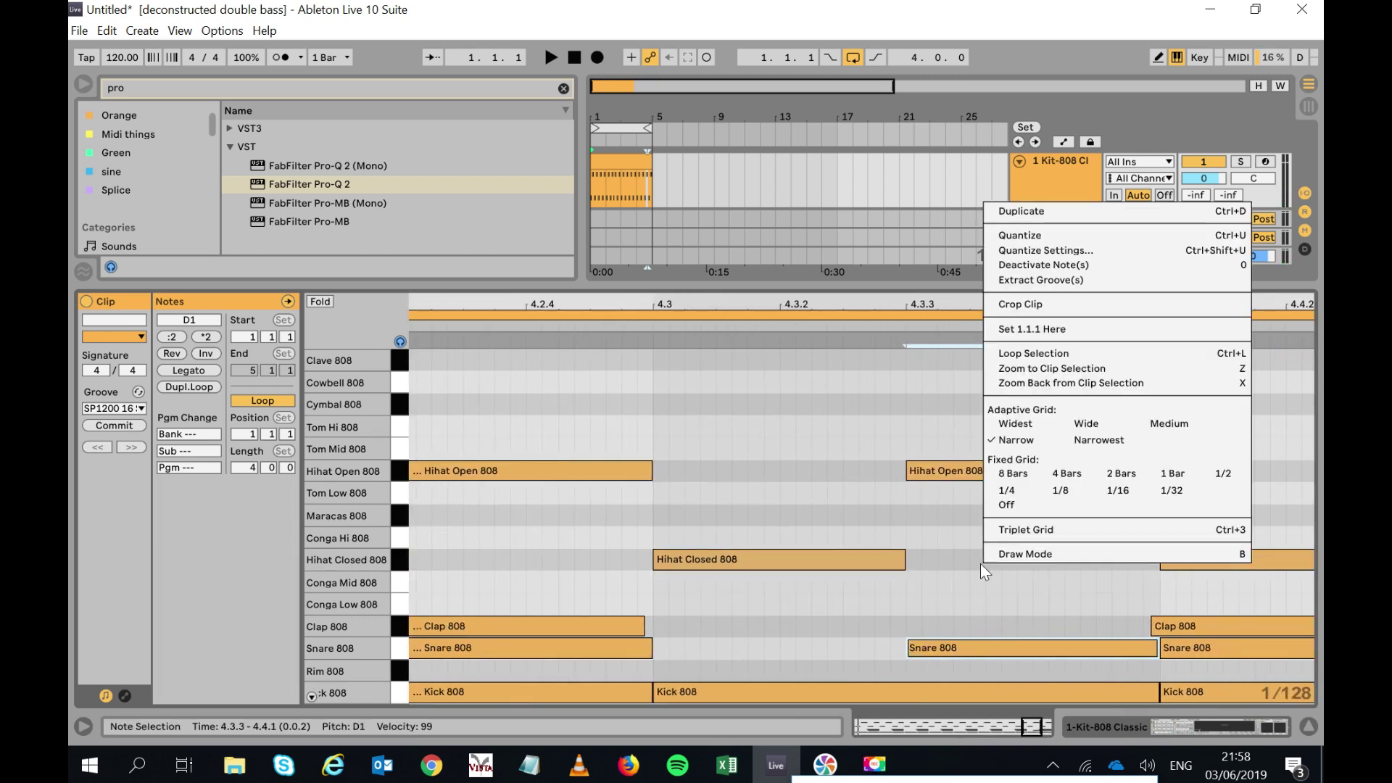
click(1170, 427)
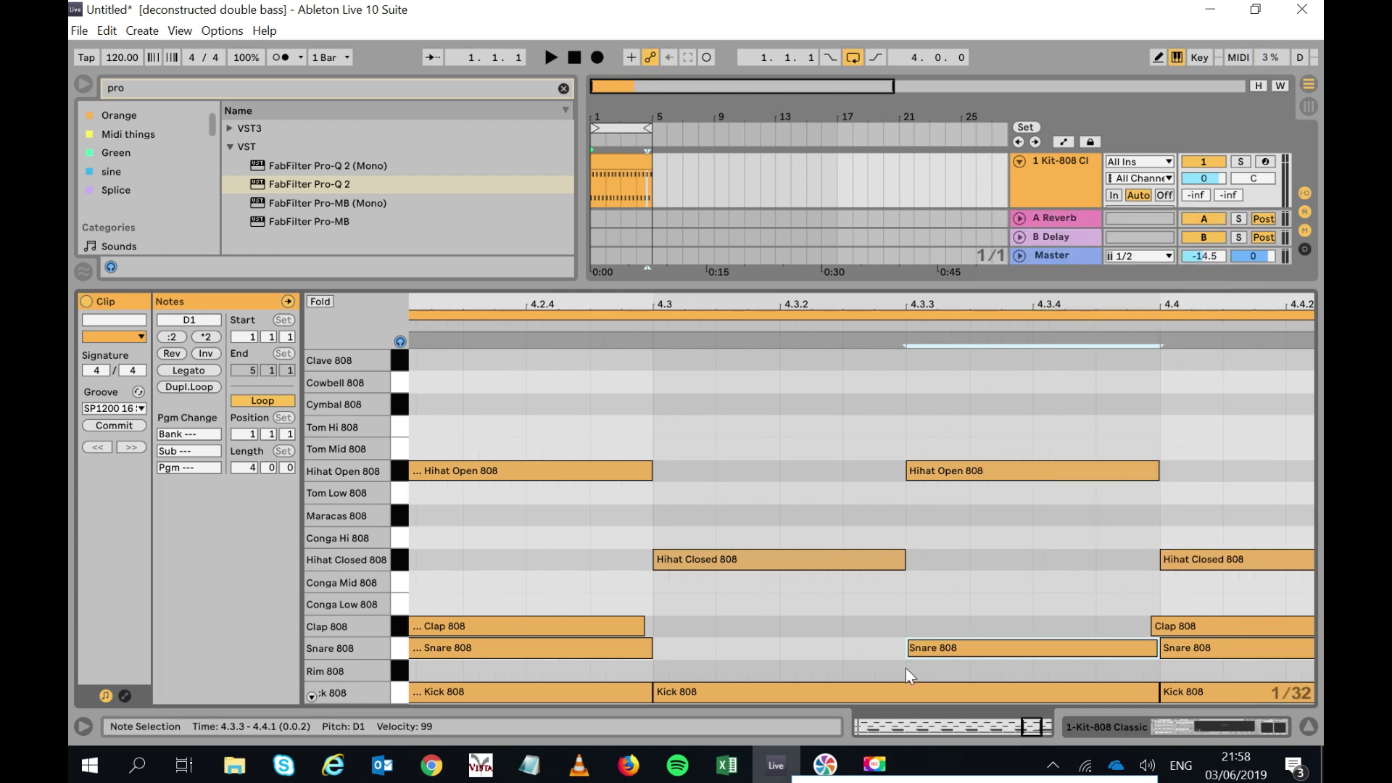
drag(909, 648, 1058, 648)
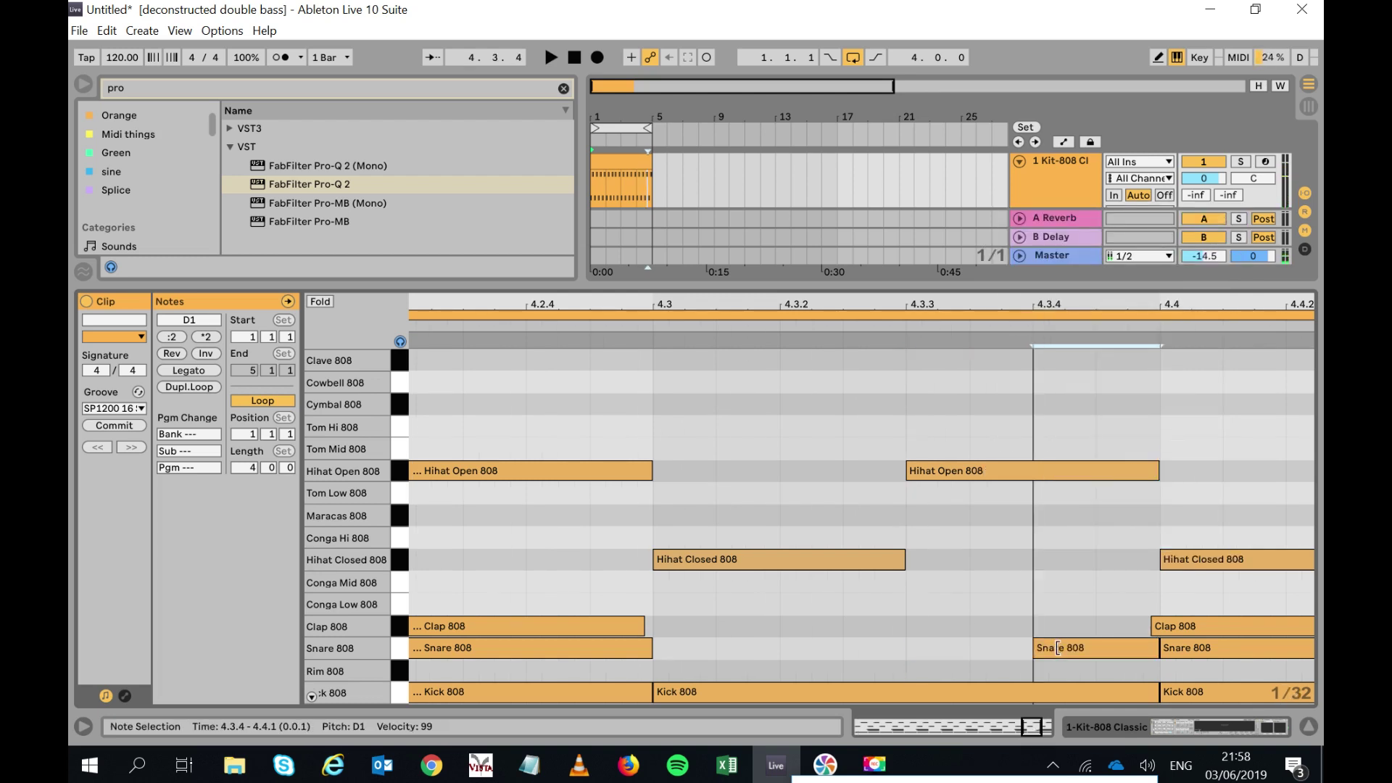
click(740, 328)
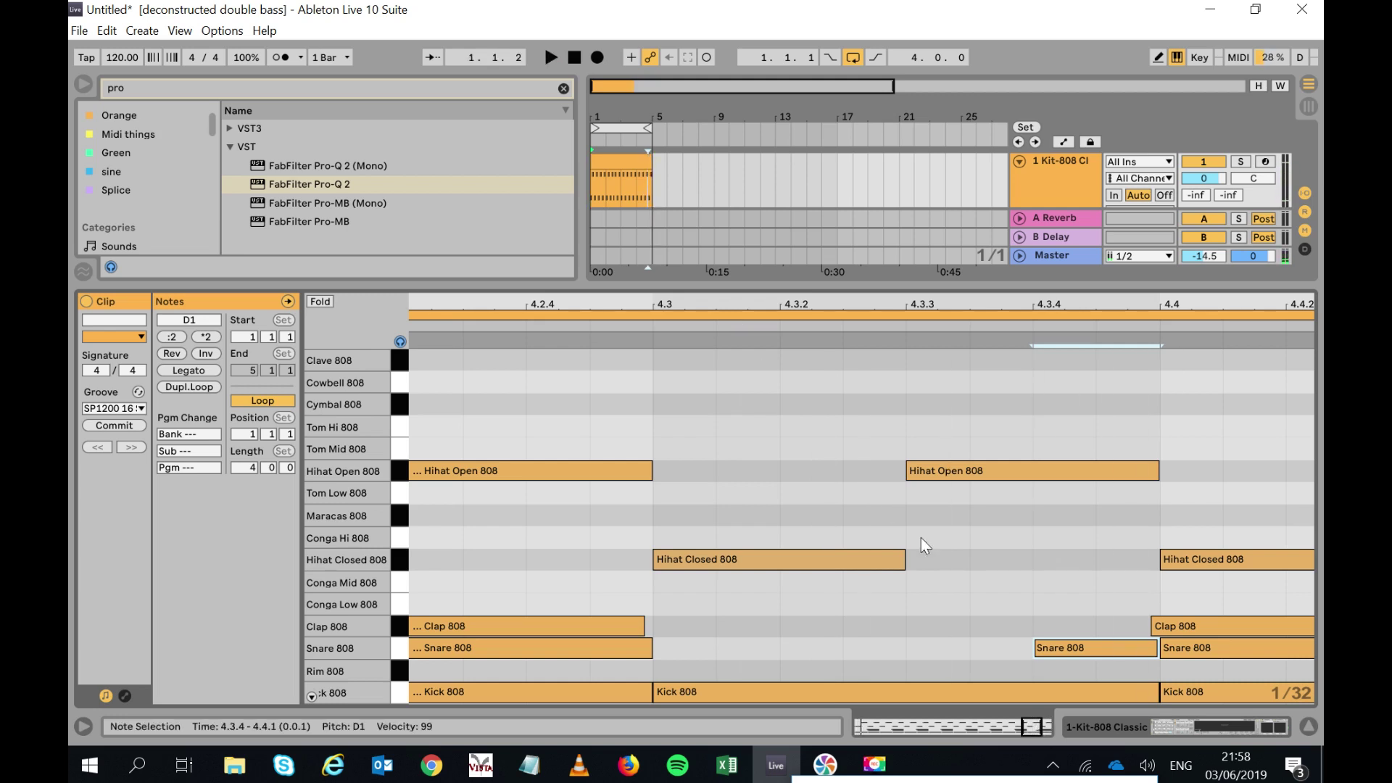
Nudge the short snare note earlier in small steps to midway between 4.3.2 and 4.3.3, auditioning the positions.
key(Left)
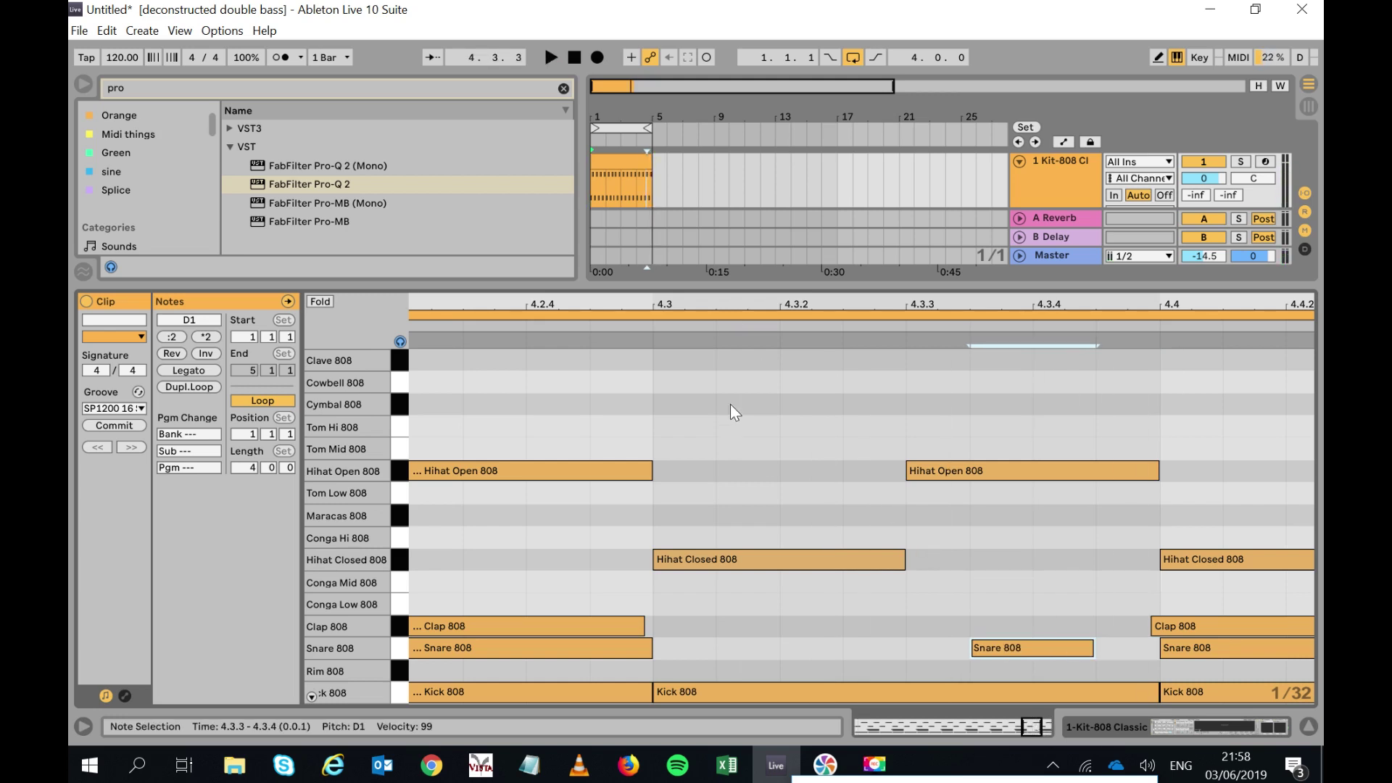
click(761, 329)
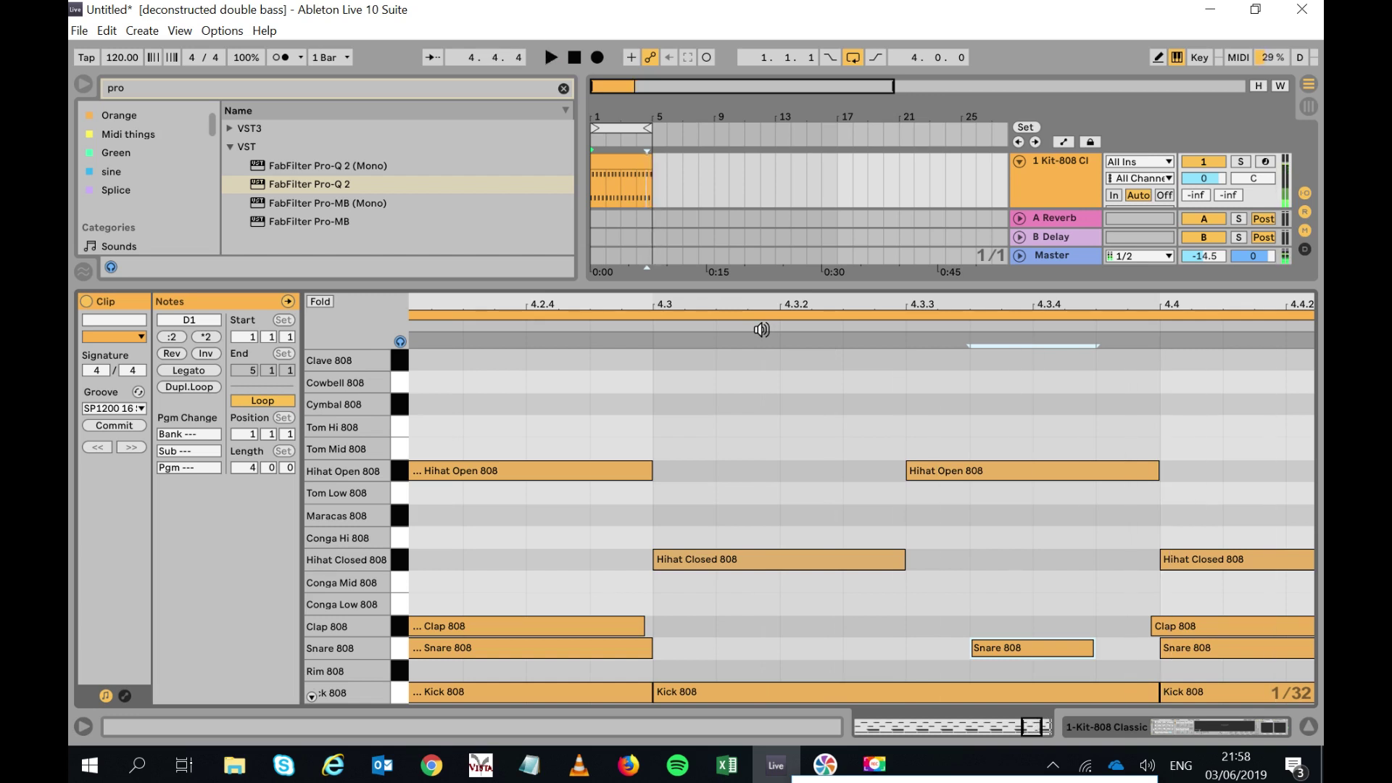
key(Left)
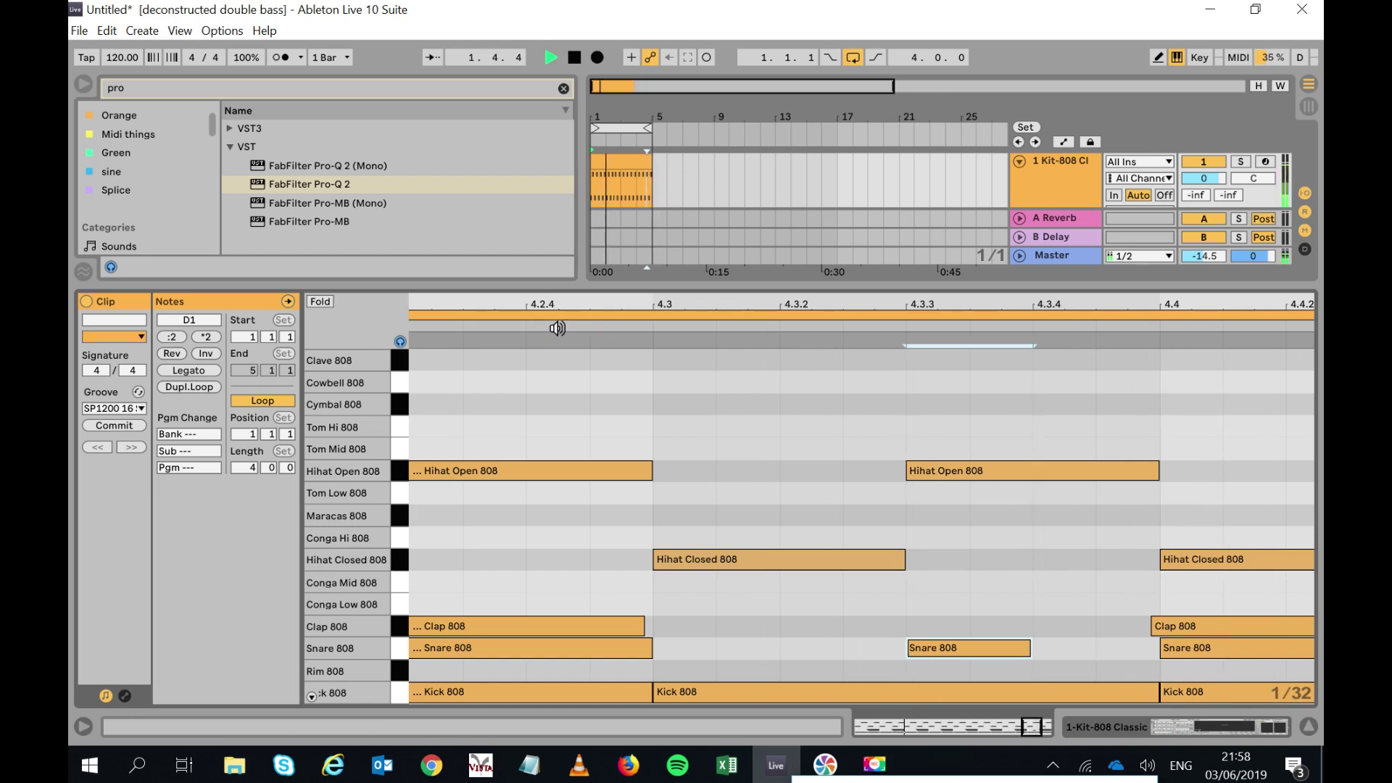
drag(581, 306, 1194, 305)
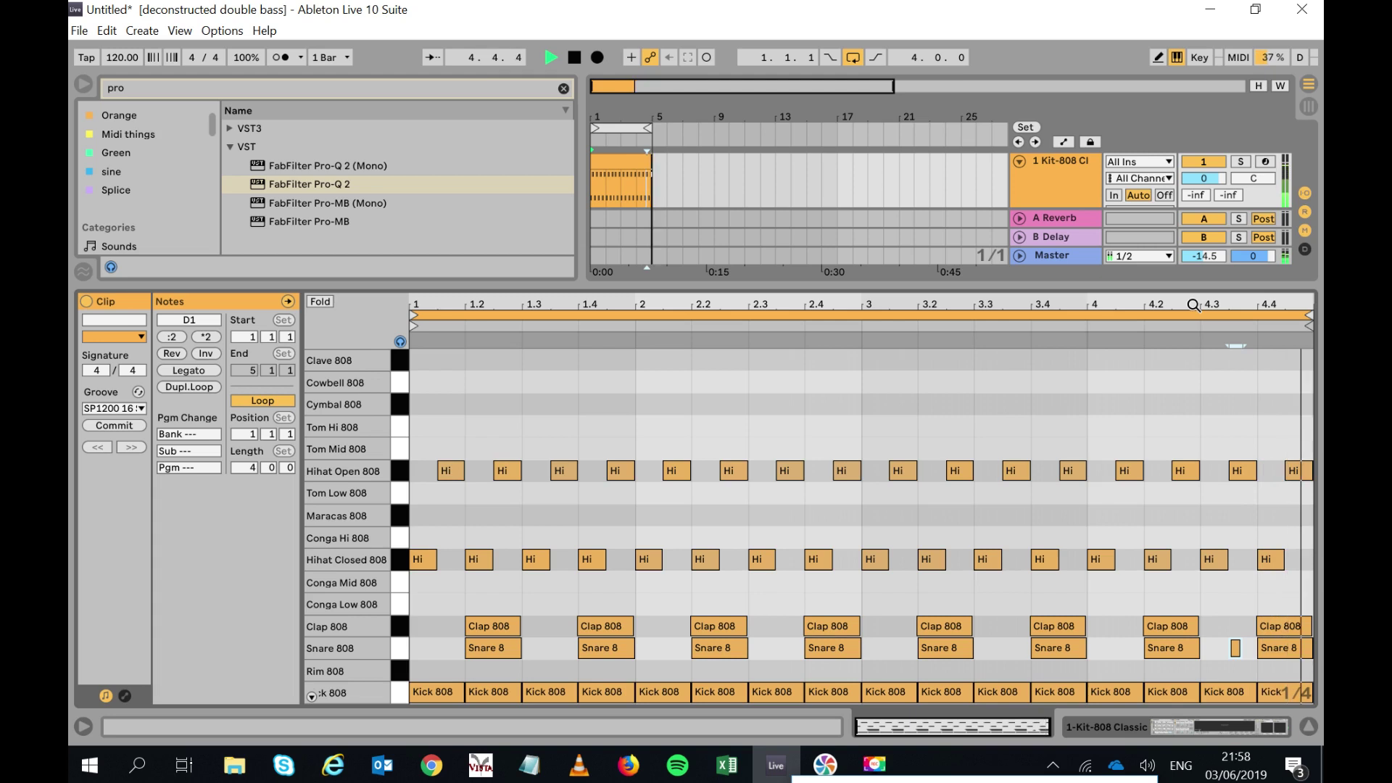
drag(1246, 306, 1020, 305)
key(Left)
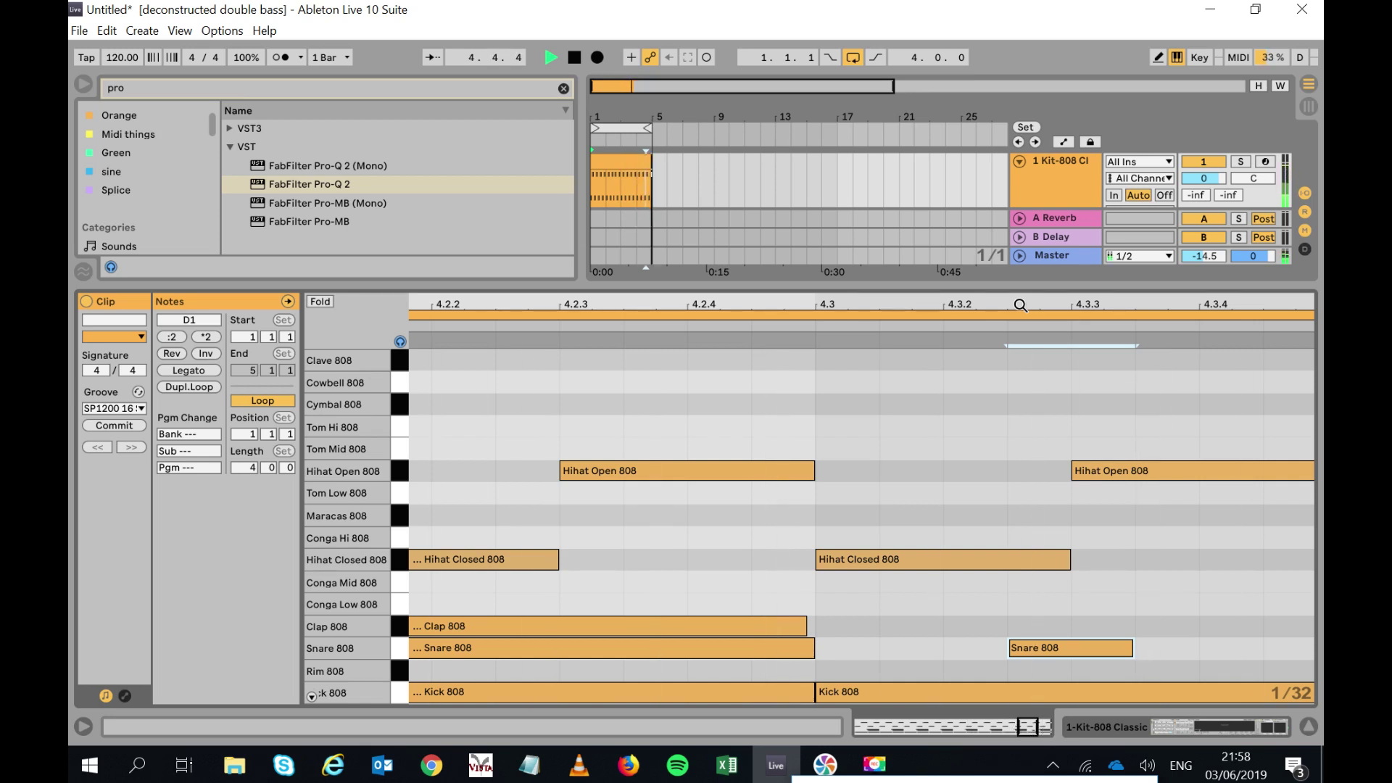
drag(1175, 297, 1001, 297)
key(Left)
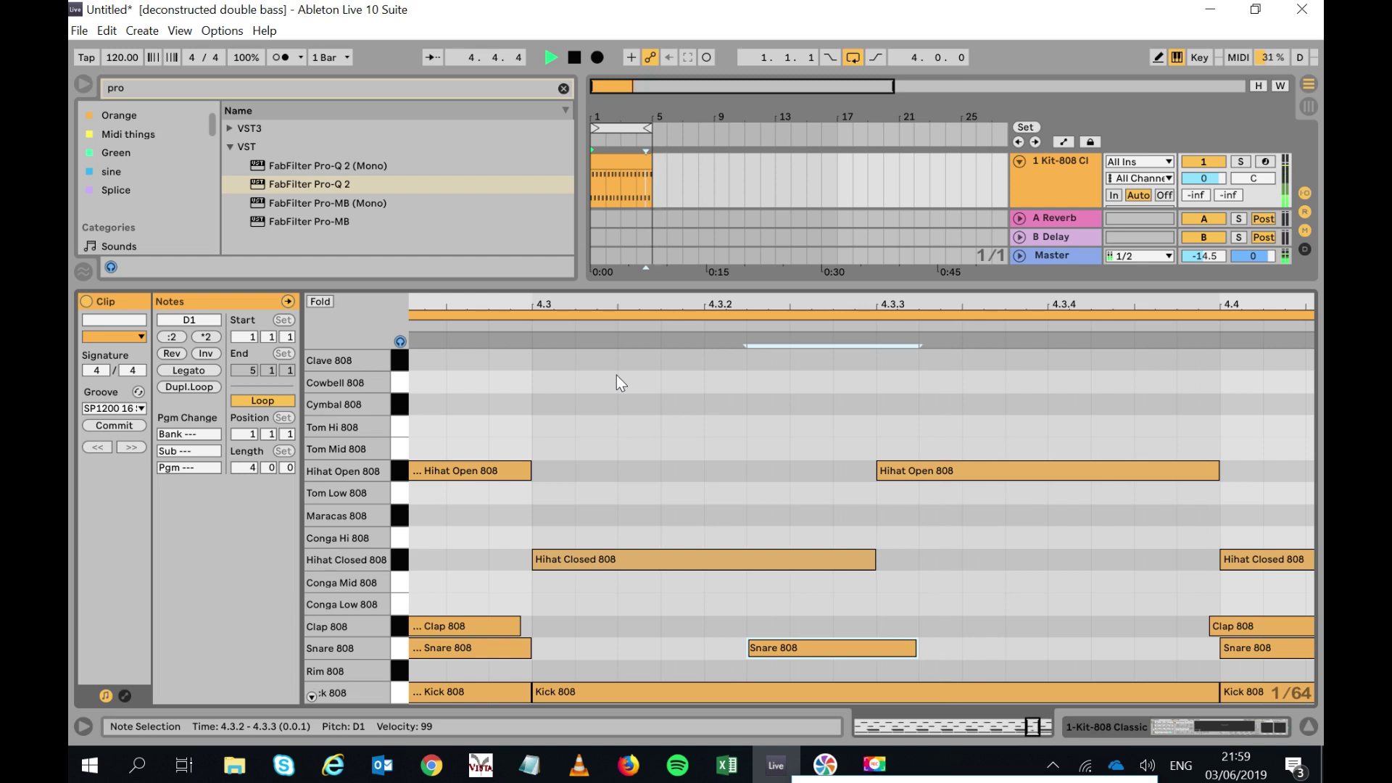
Try the short snare note later, first just before and then just after 4.3.3, auditioning each position.
key(Right)
key(Right)
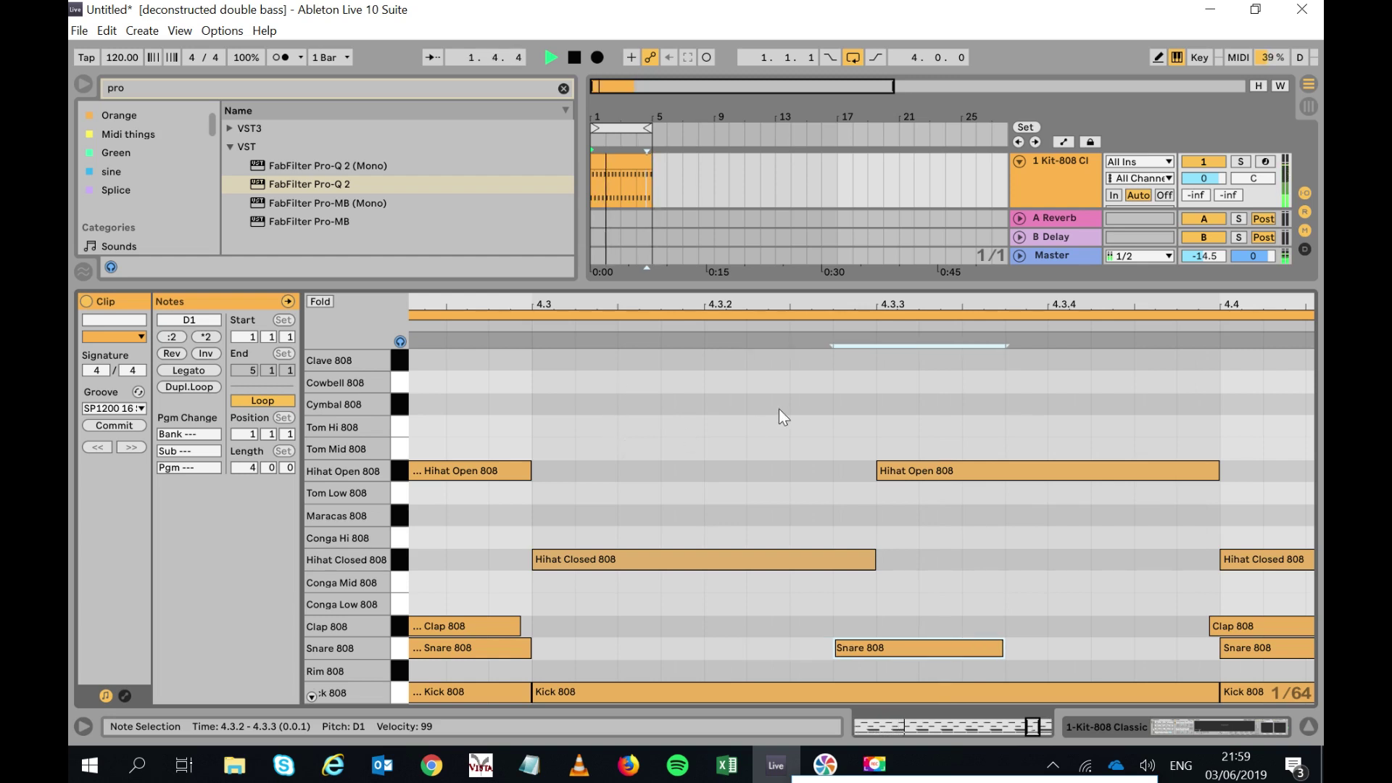
click(533, 329)
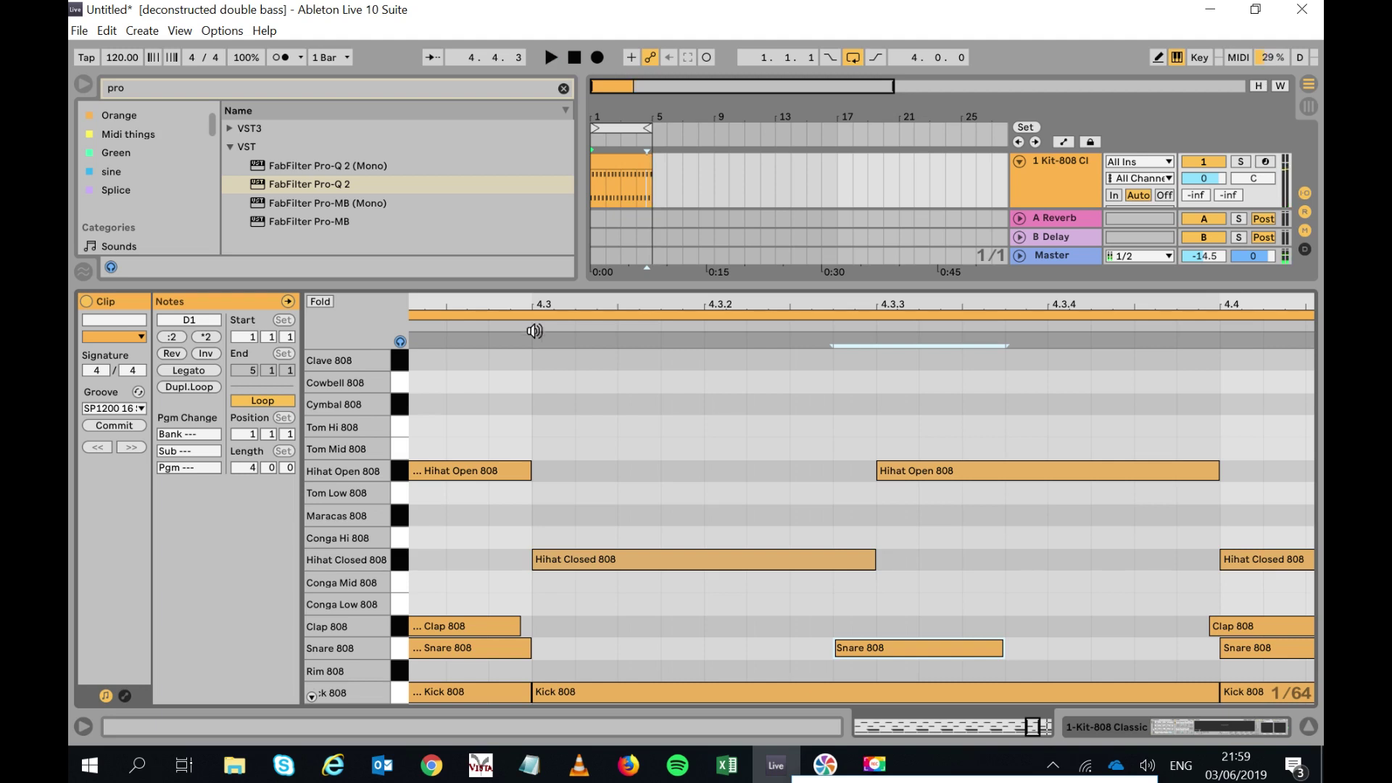
key(Right)
key(Right)
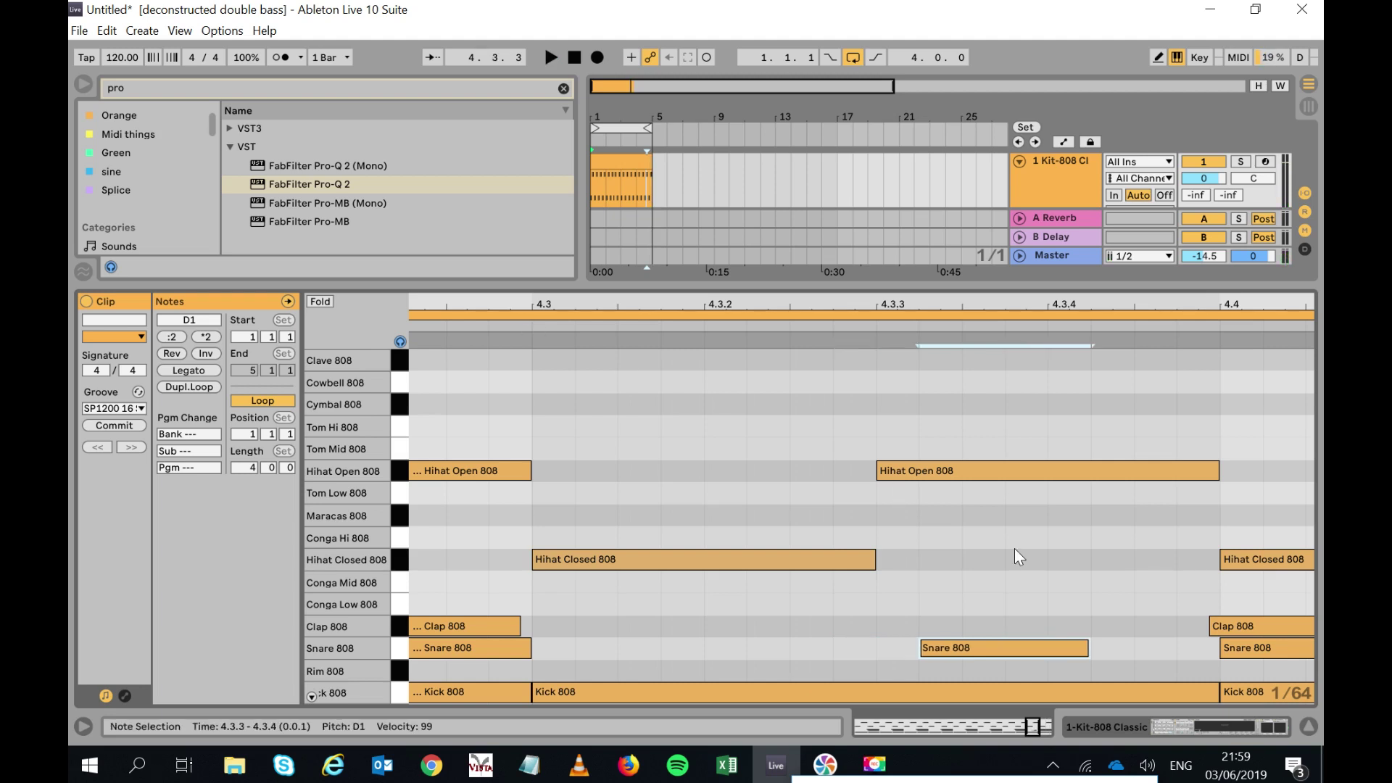
click(510, 330)
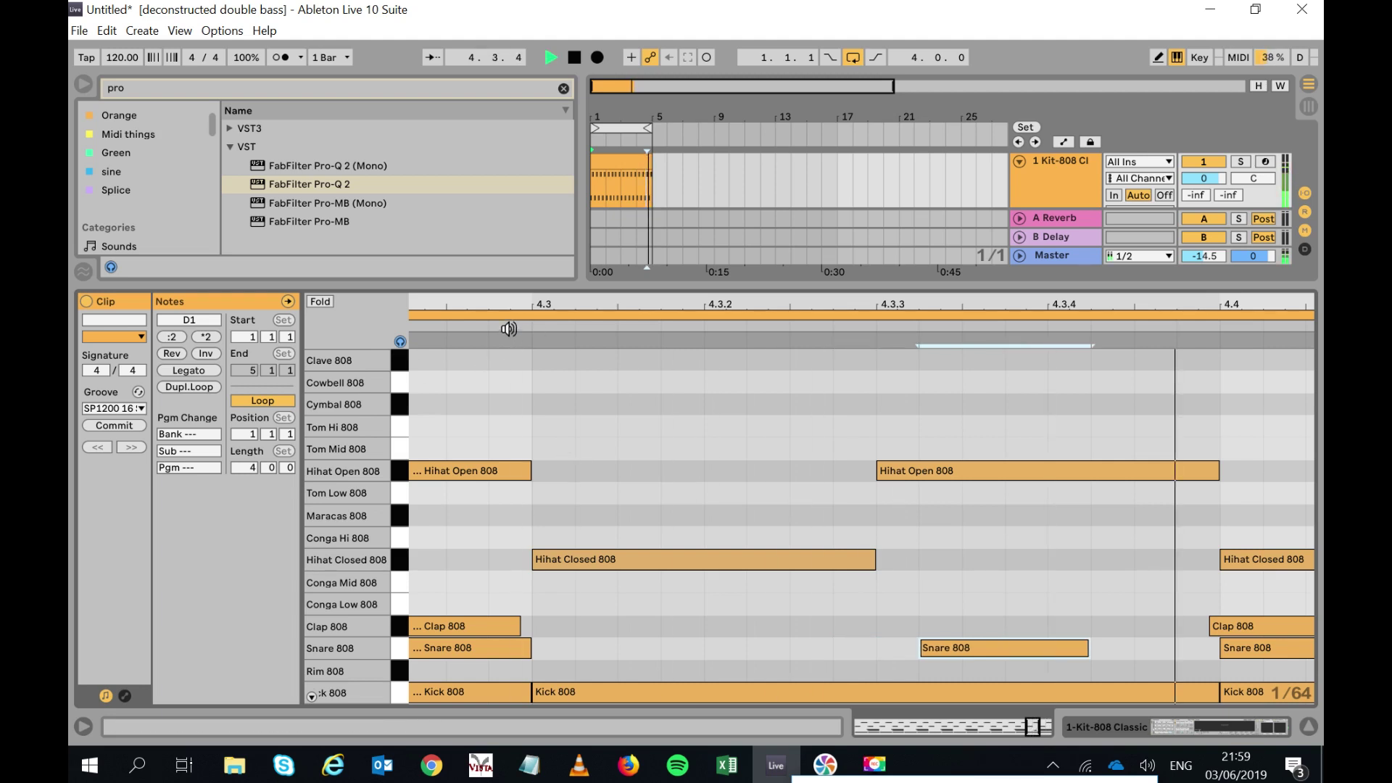
Try the short snare note still later, just before 4.3.4, and audition the timing.
key(Right)
key(Right)
key(space)
key(Left)
key(Left)
key(Right)
key(Right)
key(Right)
key(space)
Nudge the short snare note back to just before 4.3.2 and audition it.
key(Left)
key(Left)
key(Left)
key(Left)
key(Left)
key(Left)
key(Left)
key(Left)
key(Left)
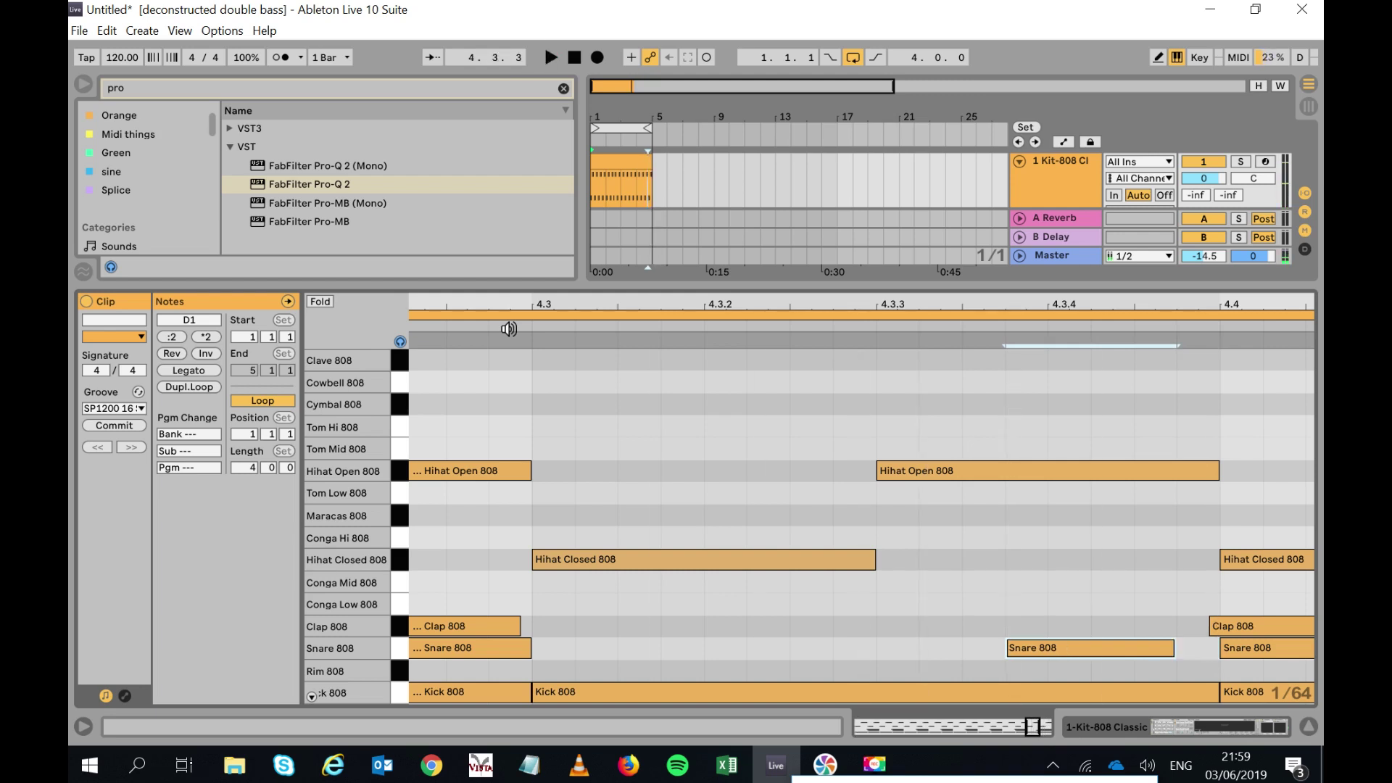
key(space)
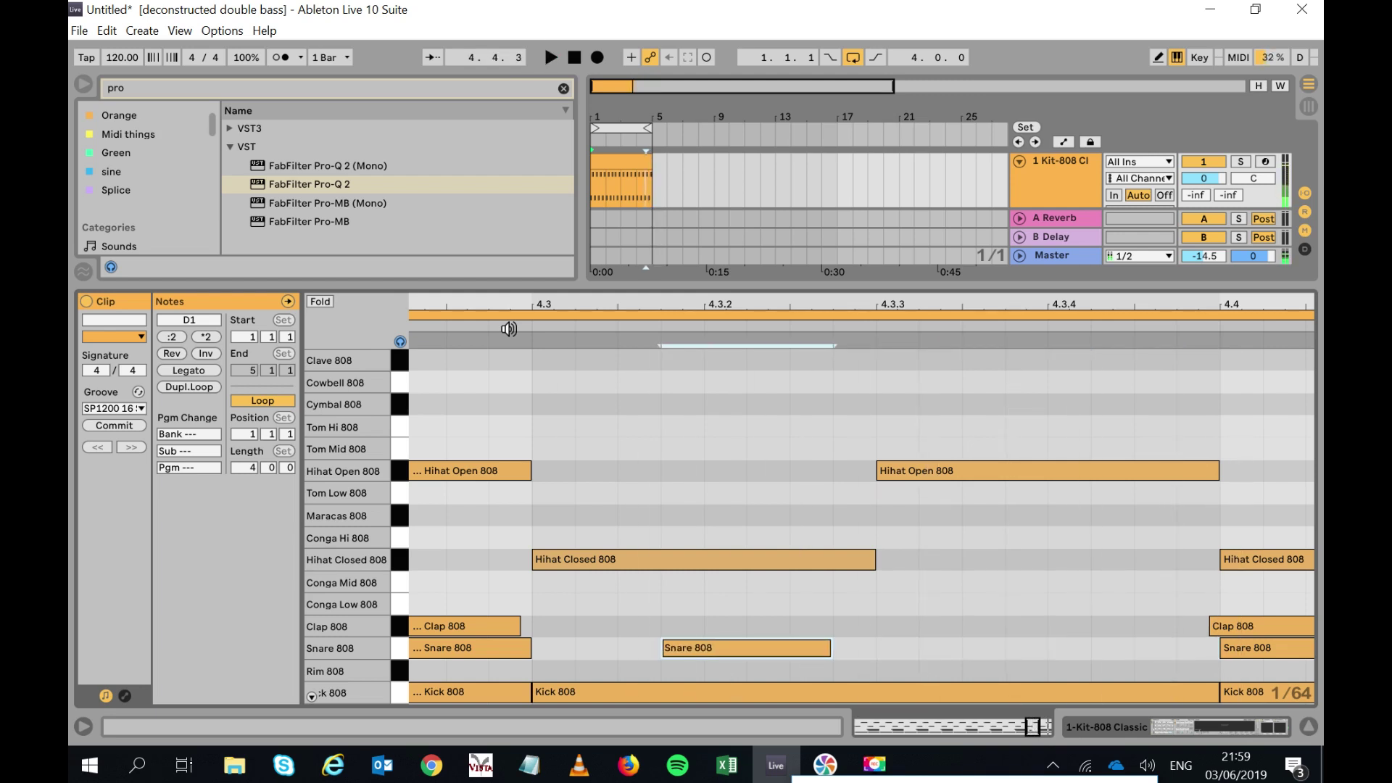
Nudge the short snare note later in small steps to 4.3.4, auditioning the timing at successive positions.
key(Right)
key(Right)
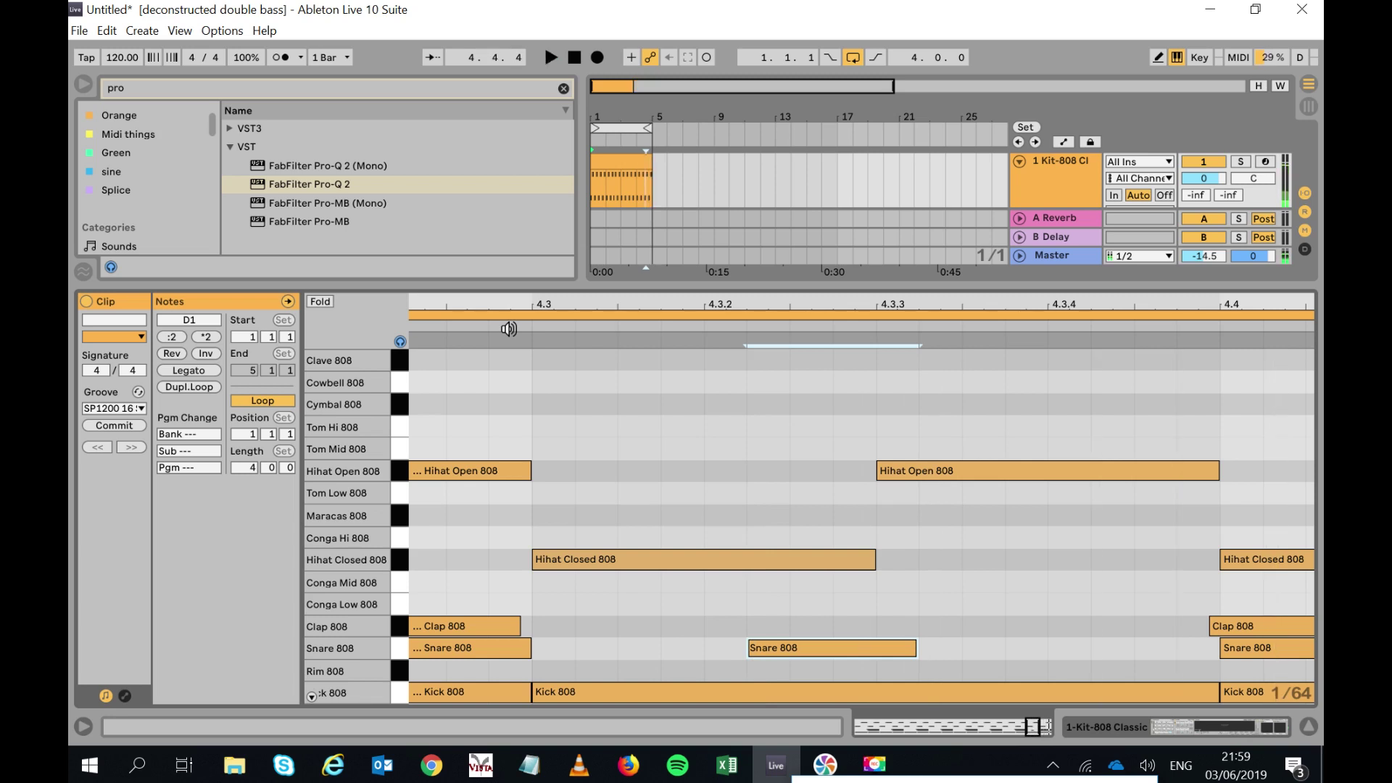
key(Right)
key(space)
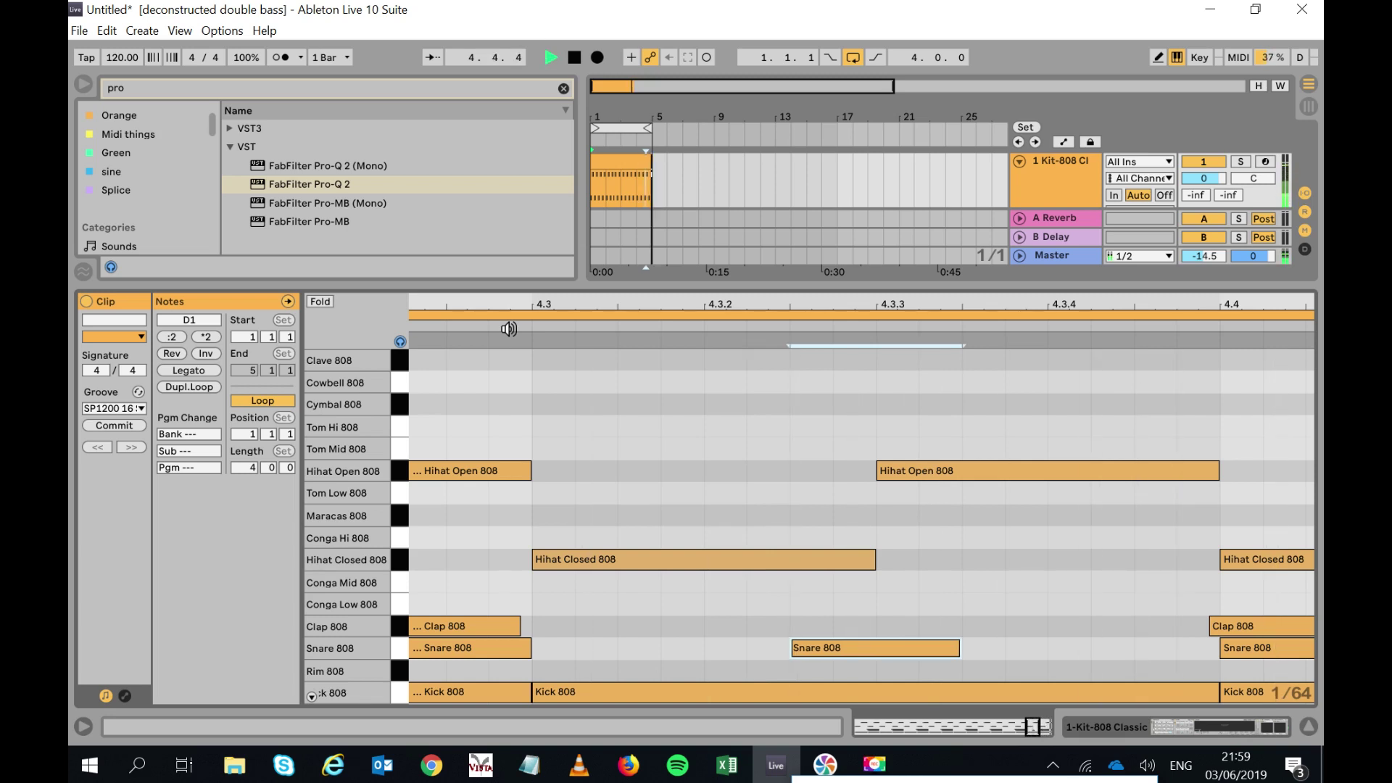
key(Right)
key(Right)
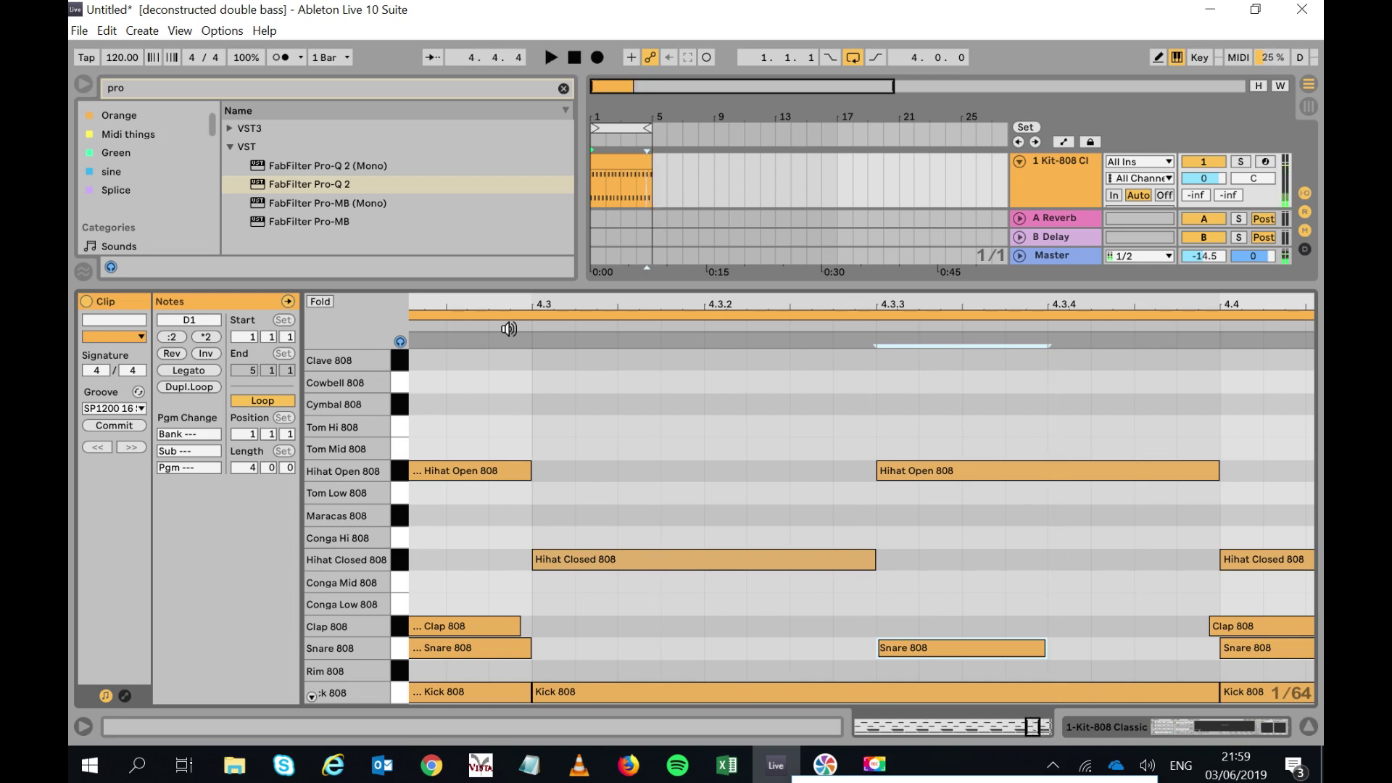
key(Right)
key(Right)
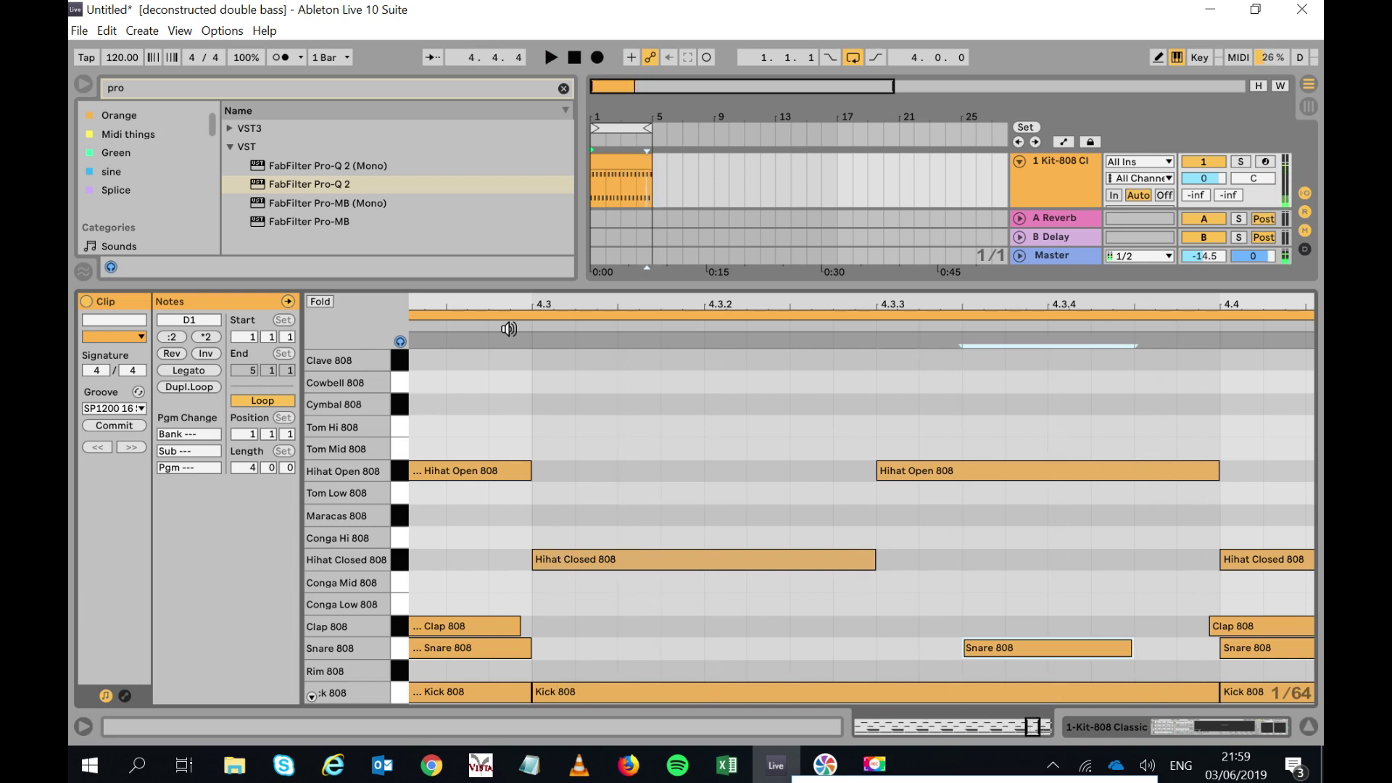
key(Right)
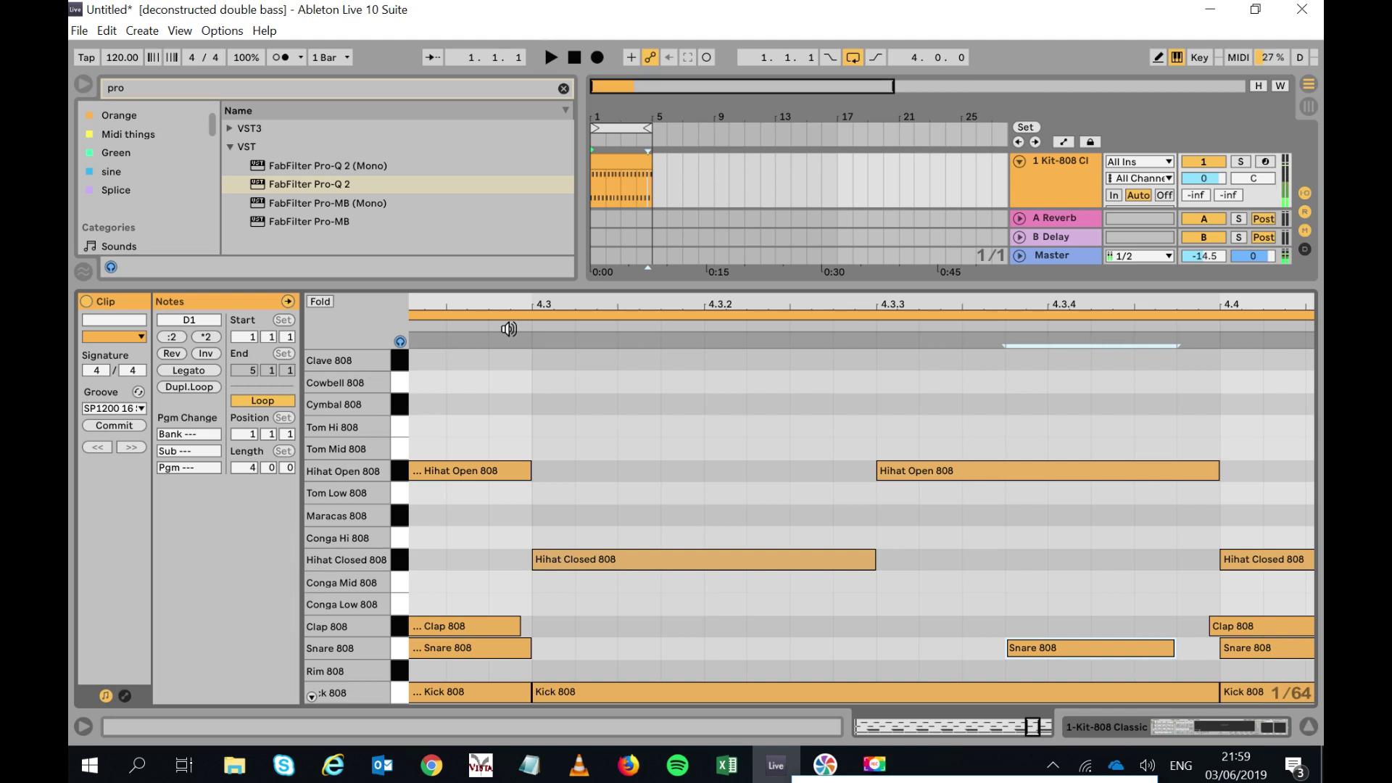
key(Right)
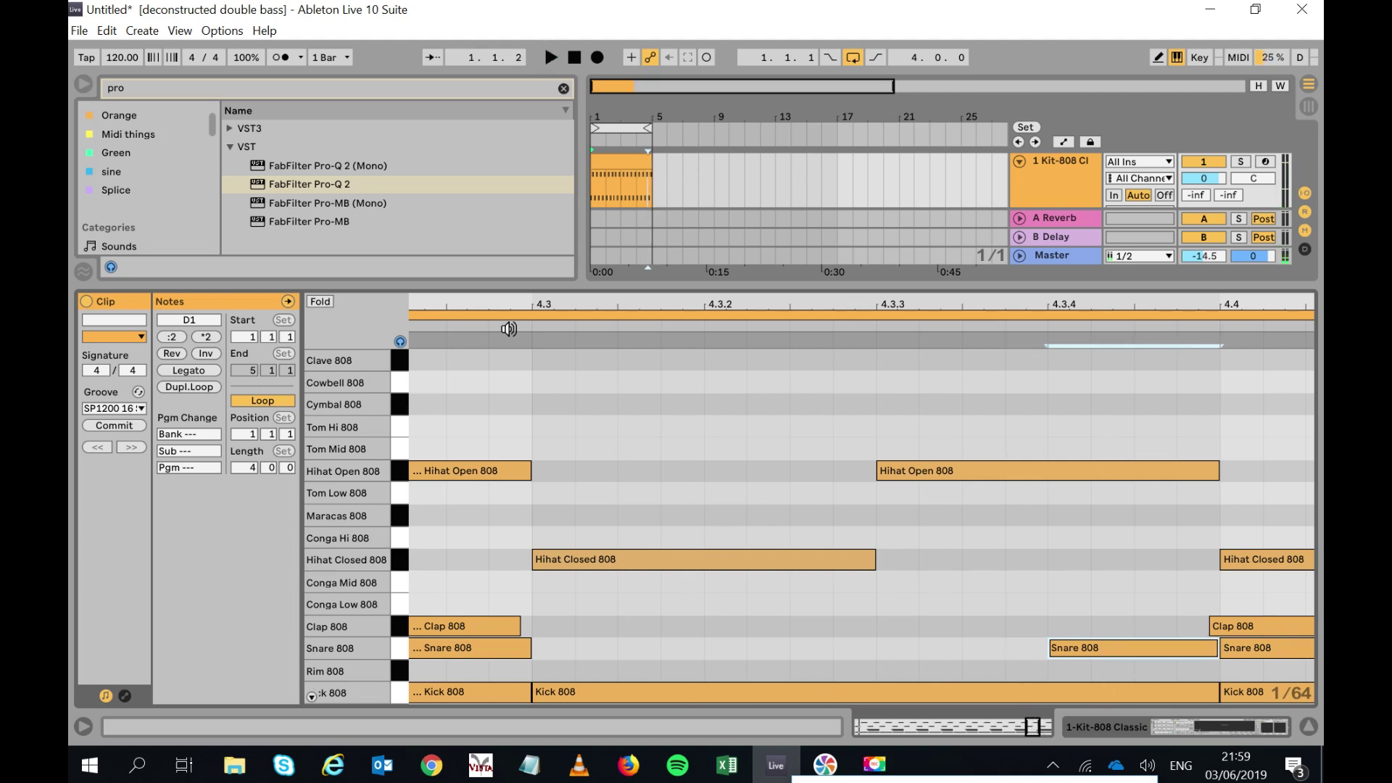
Arm the 808 kit track for recording, set the computer keyboard octave to C1 to D2, and test the drum sounds.
drag(575, 304, 575, 210)
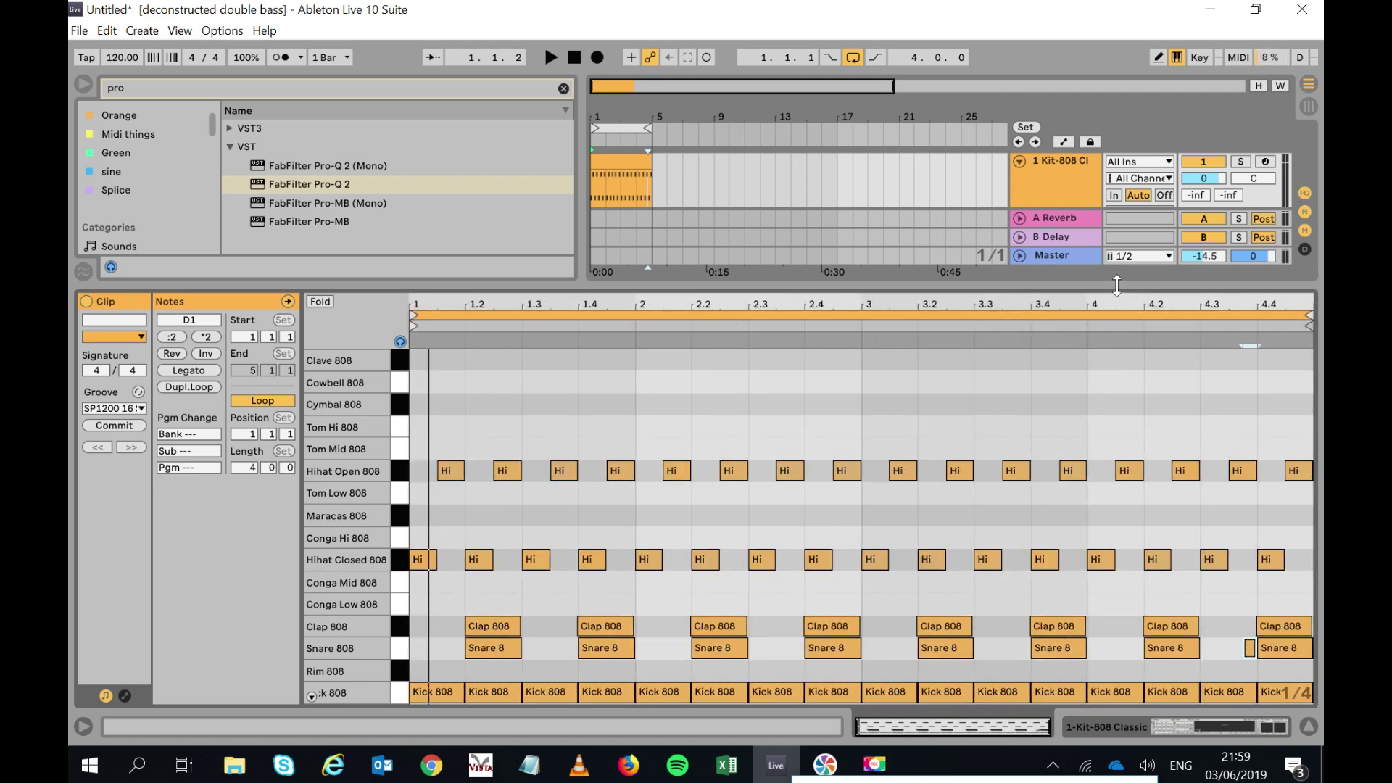
drag(1108, 350, 1104, 446)
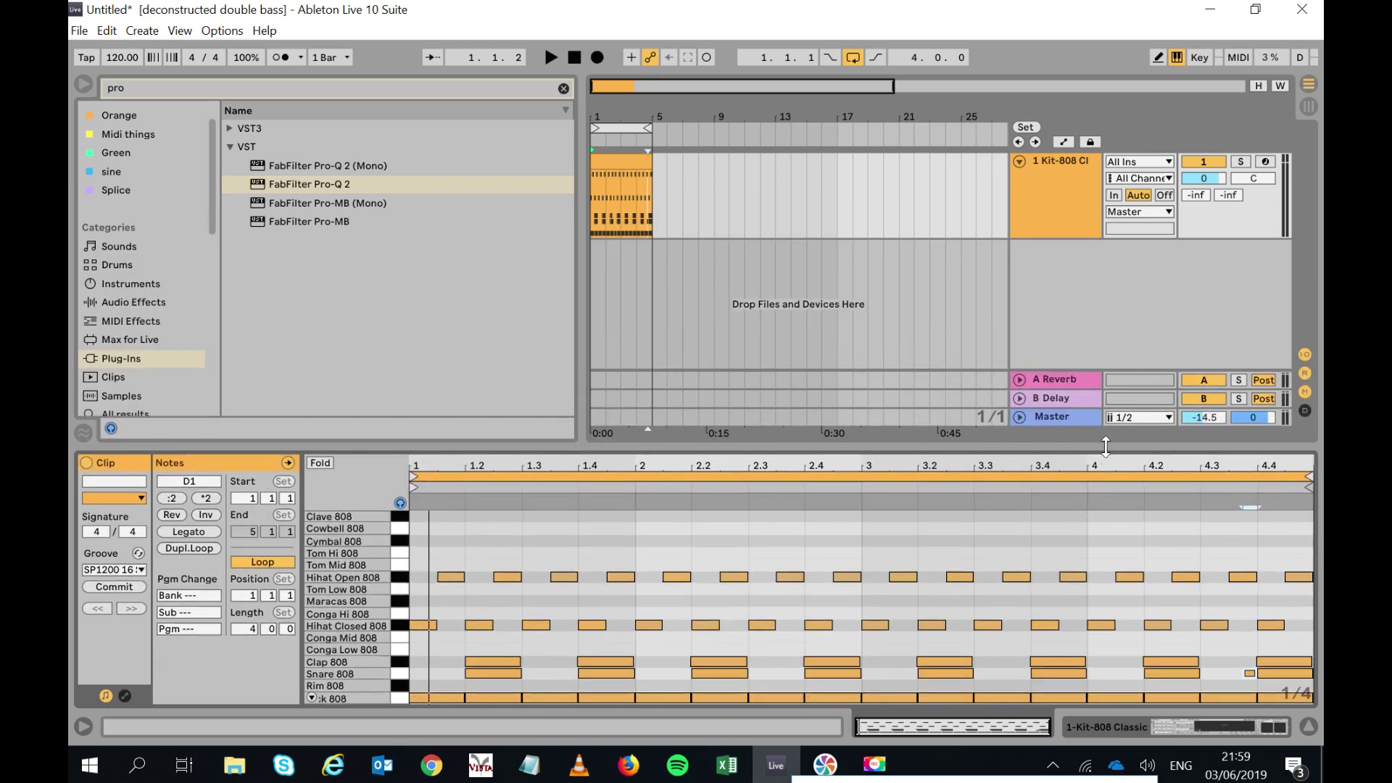
click(1266, 161)
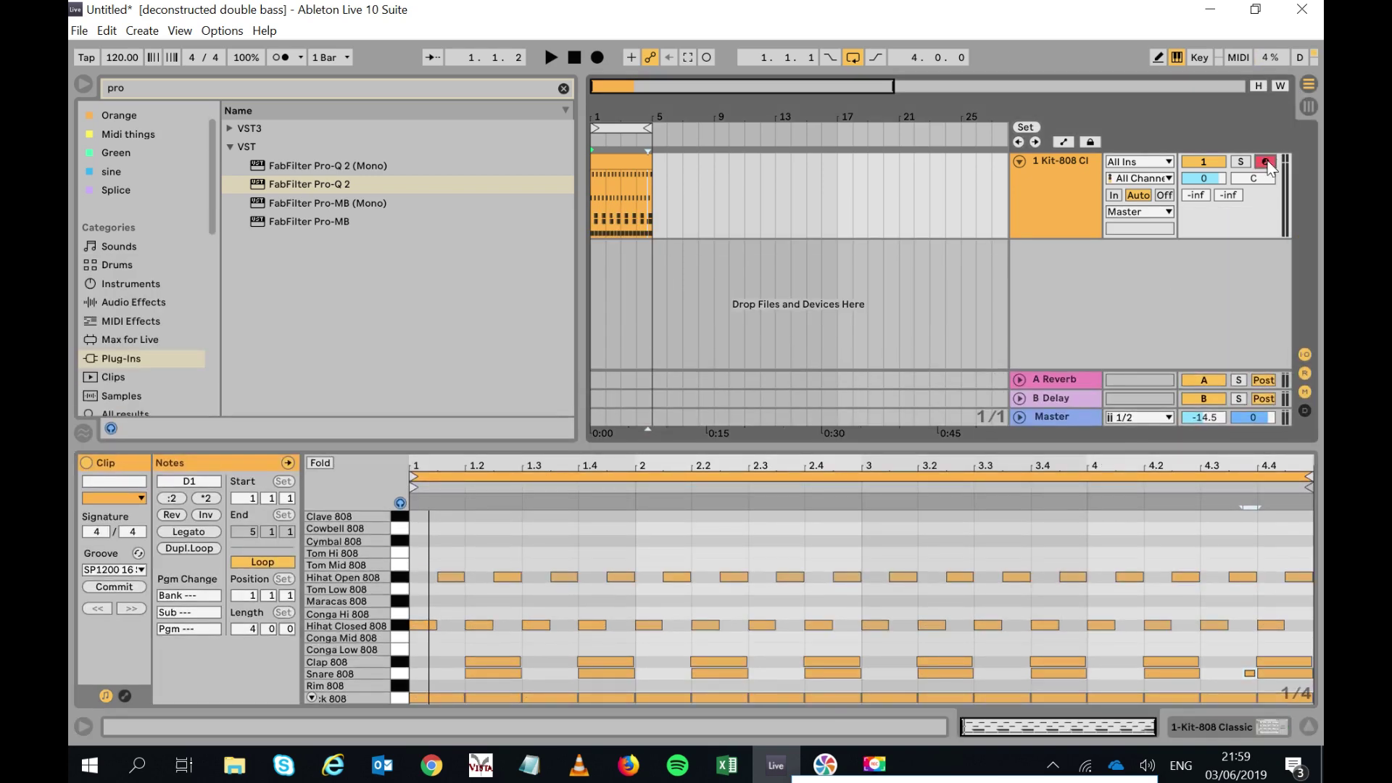
key(z)
key(z)
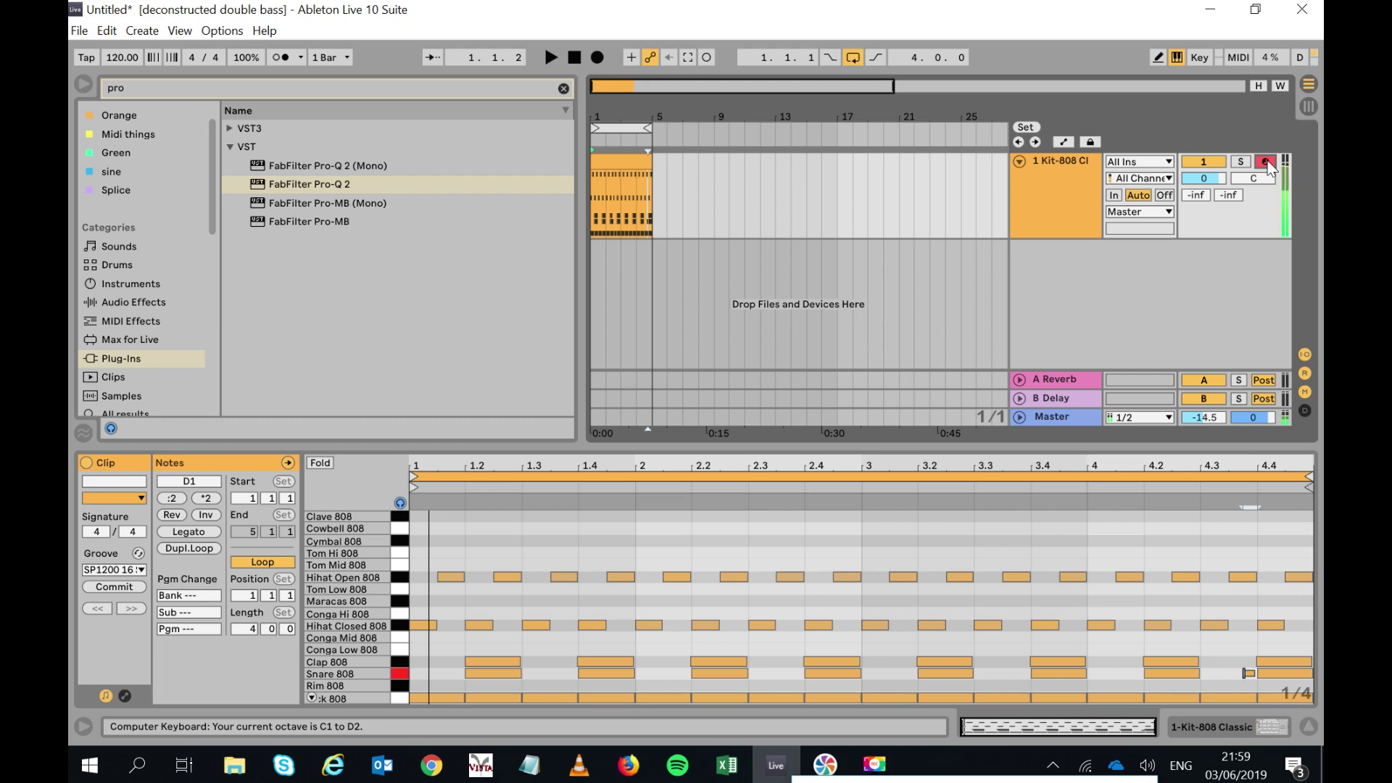
key(a)
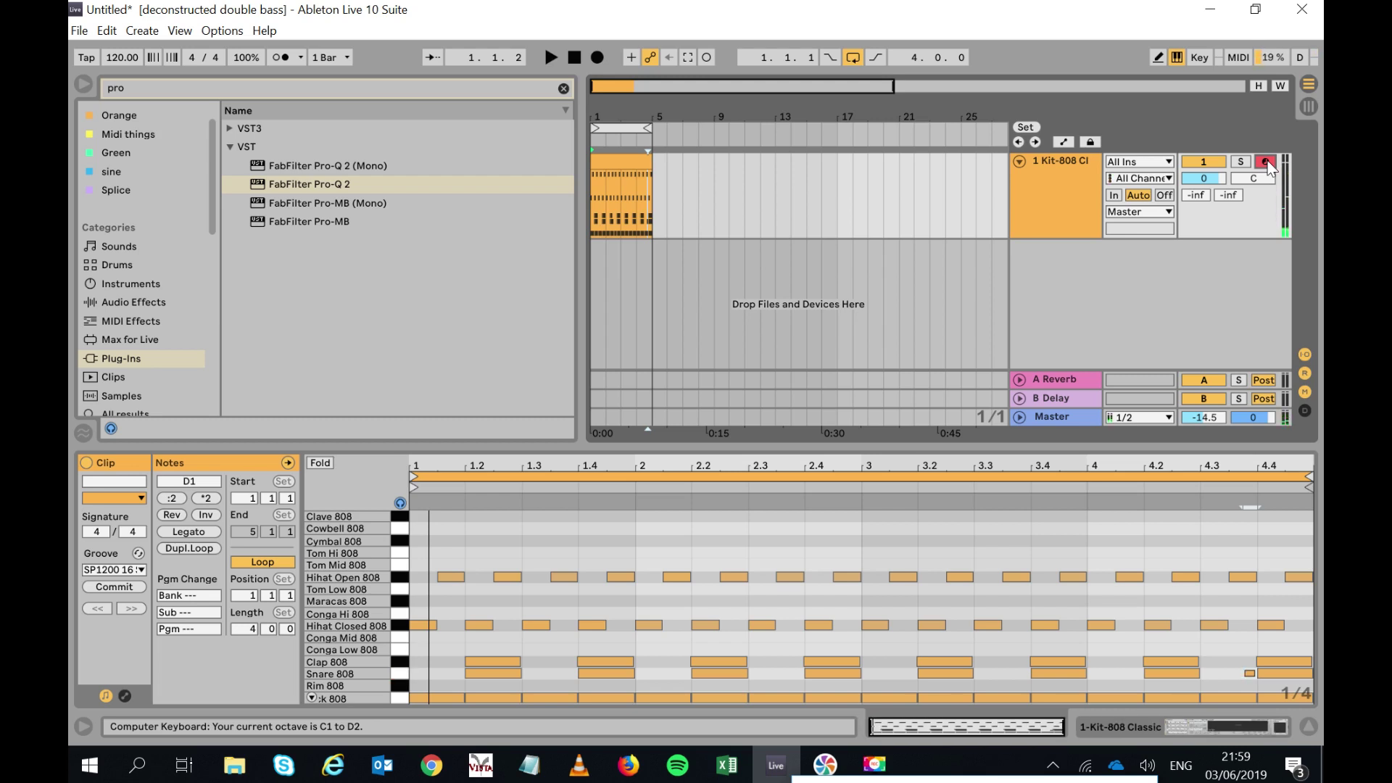
Overdub live snare hits onto the drum track, open the recorded clip's notes and play it back.
click(597, 58)
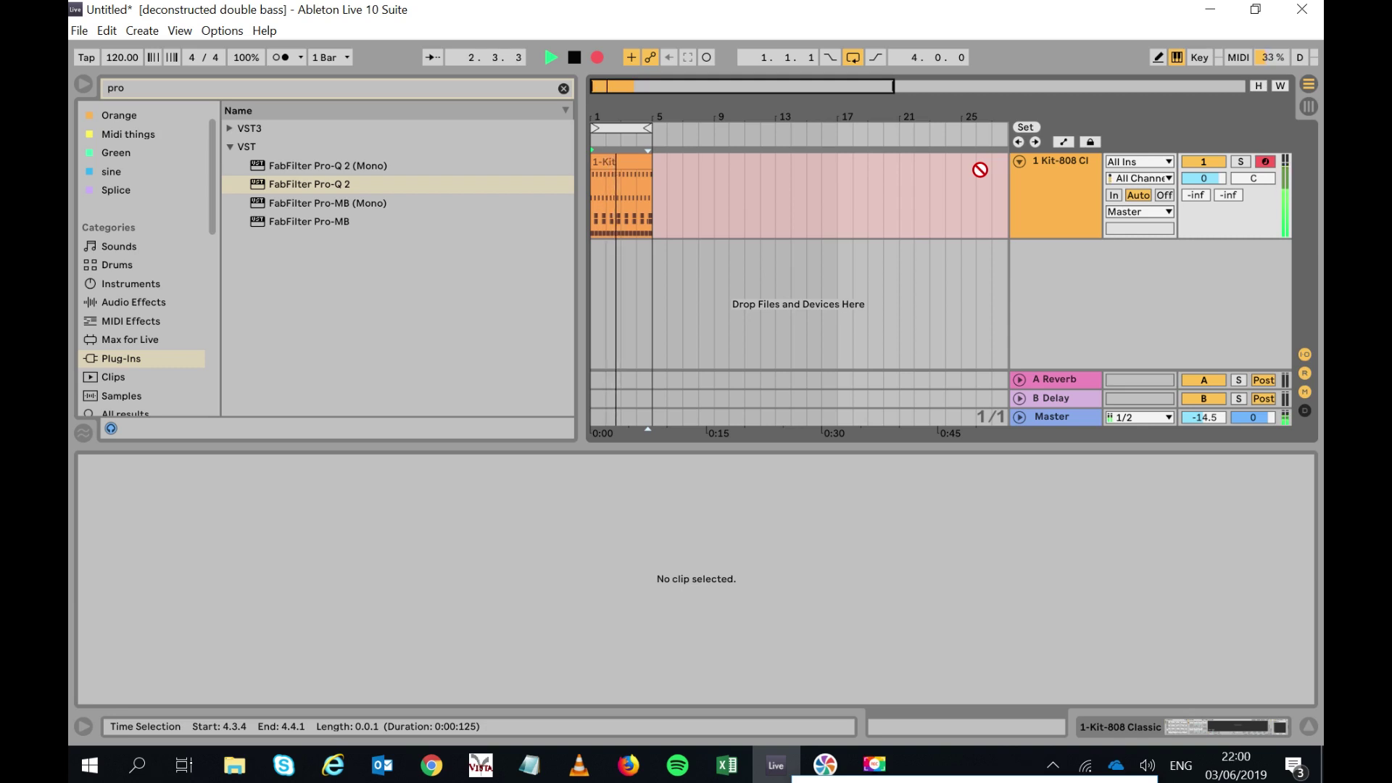
key(space)
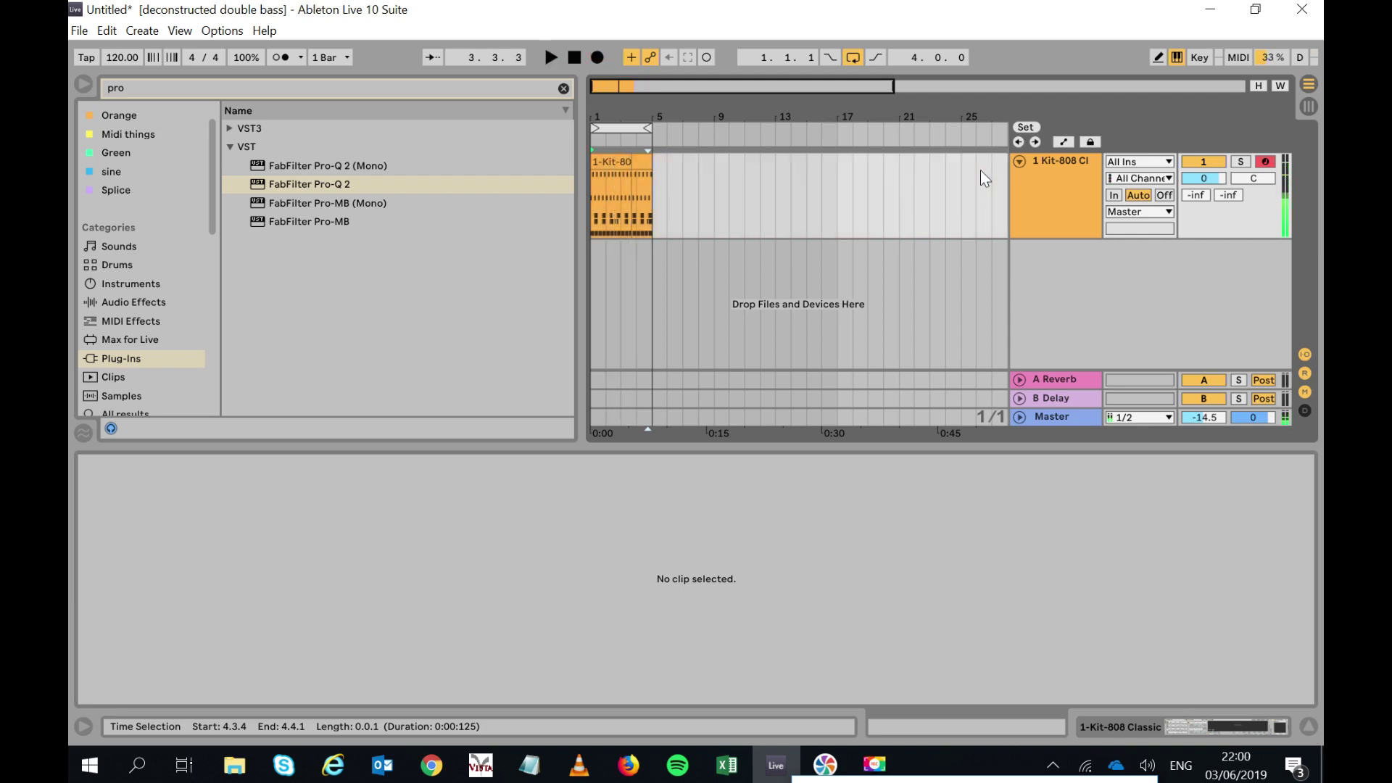
click(615, 162)
click(852, 329)
key(space)
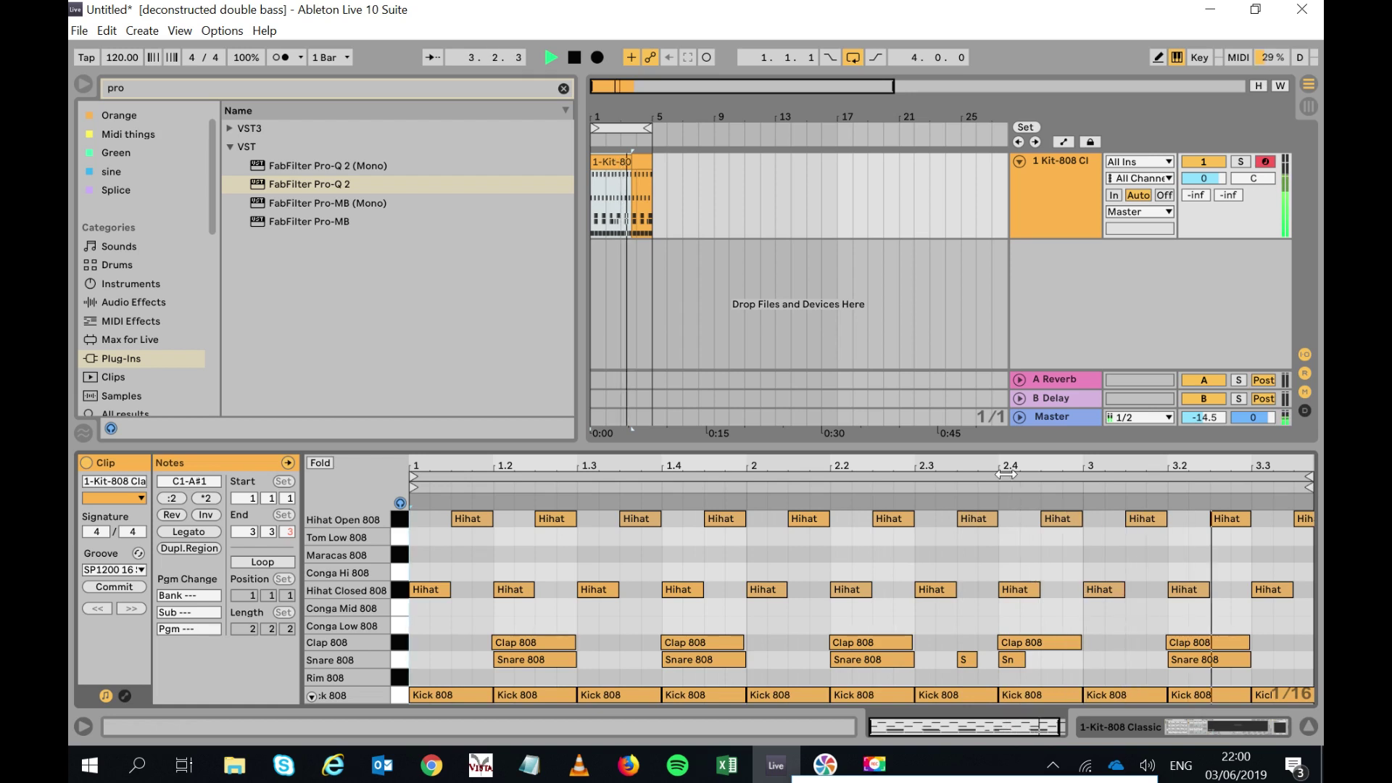
drag(1005, 466, 991, 466)
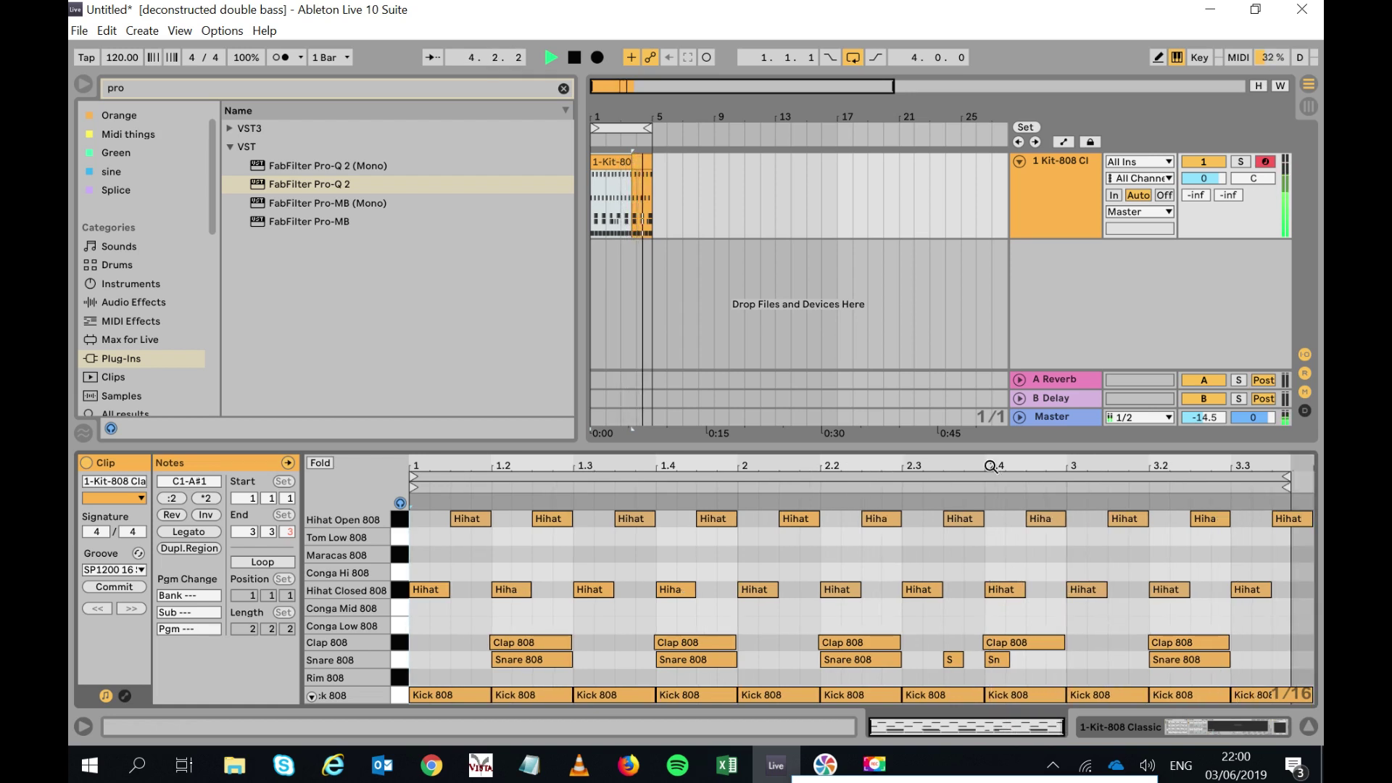
Consolidate the recorded clip and the remainder of the original into a single four-bar clip and stop playback.
click(627, 171)
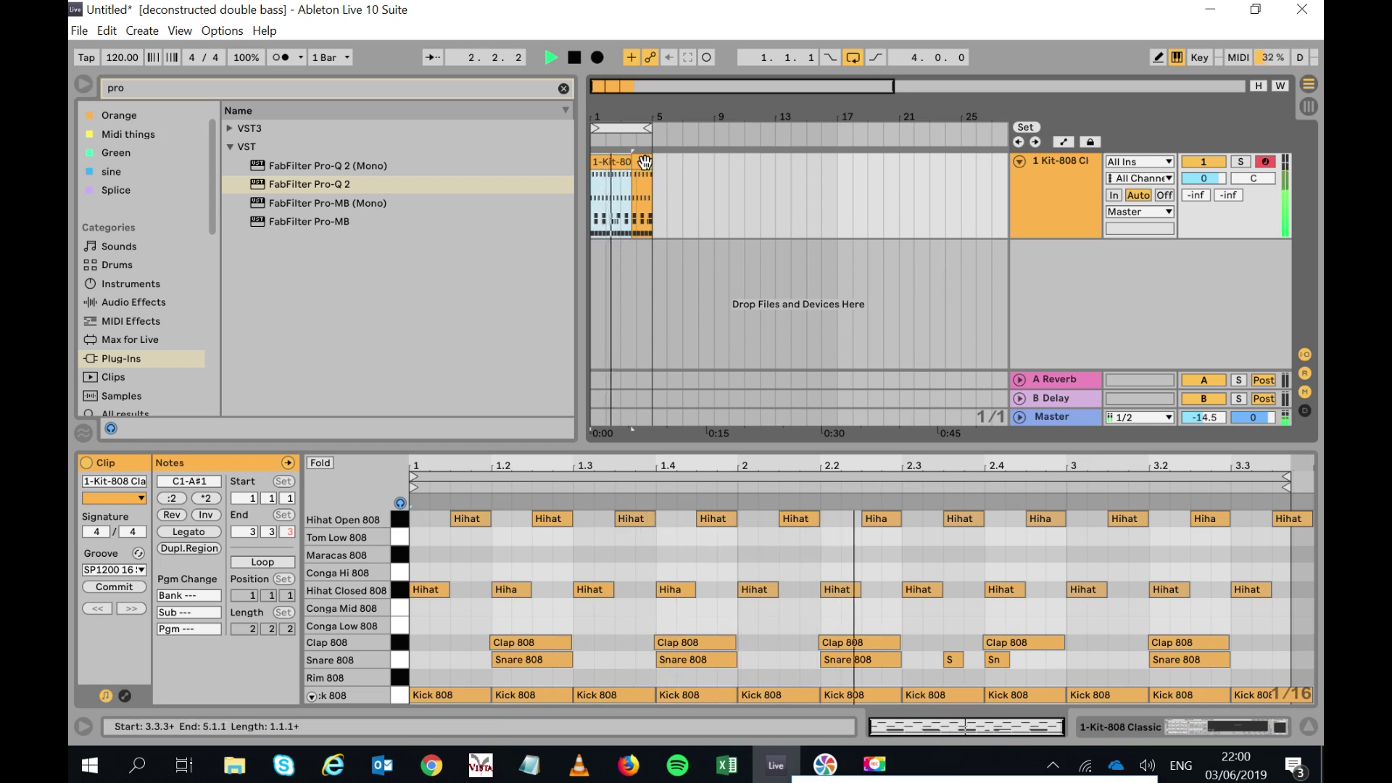
shift+click(644, 161)
key(ctrl+j)
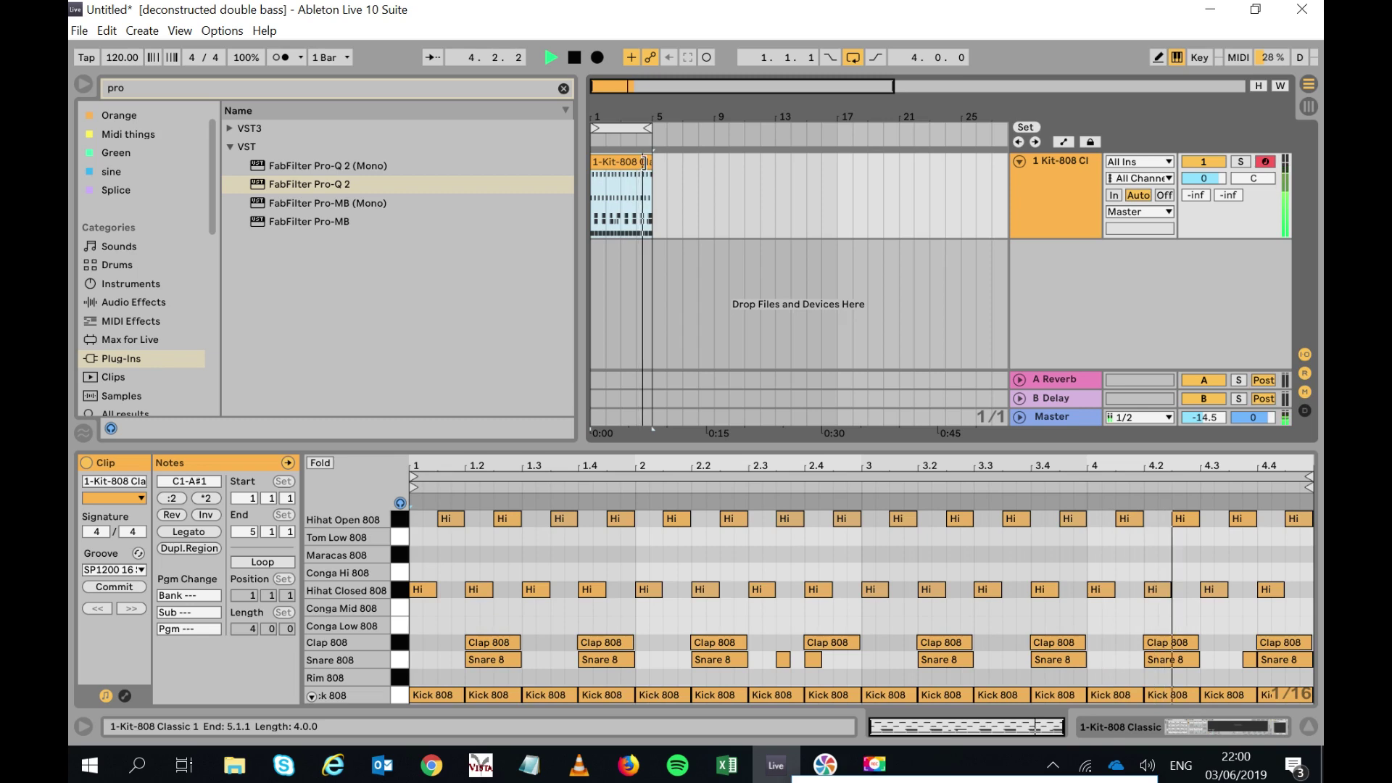
key(space)
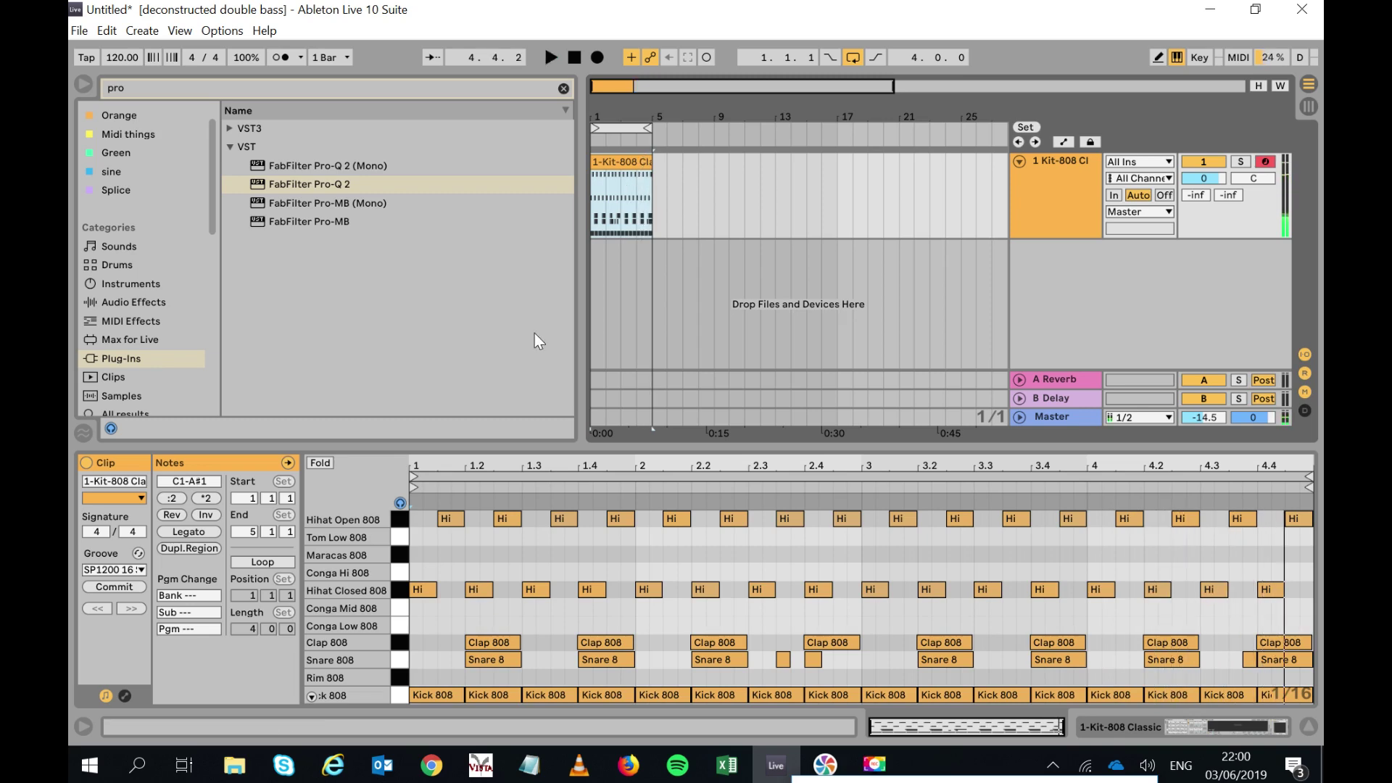
Draw 1/16 Tom Mid notes from 4.3.2 and Tom Hi notes from 4.3.3 through the end of bar 4.
drag(521, 445, 521, 193)
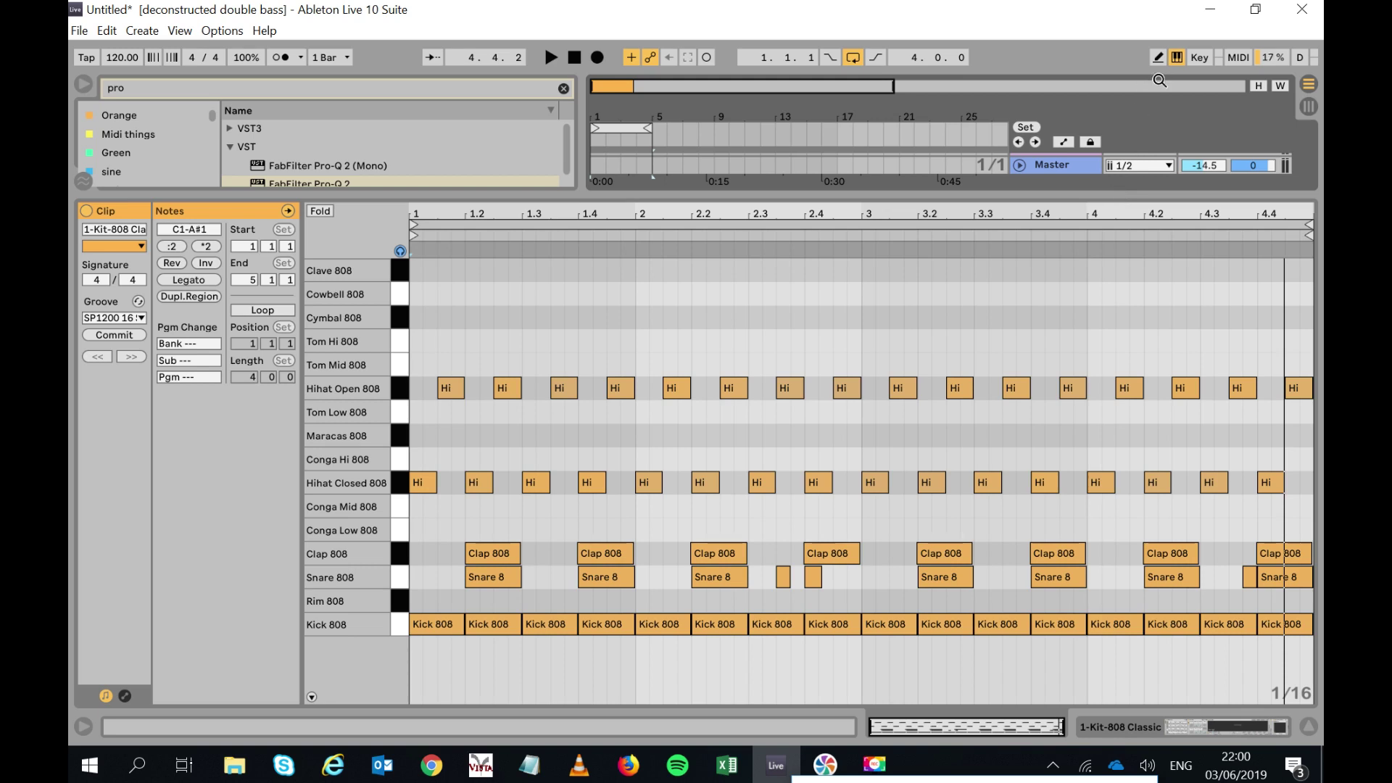
mouse_move(1220, 363)
mouse_down()
mouse_move(1294, 360)
mouse_move(1303, 341)
mouse_up()
click(1263, 344)
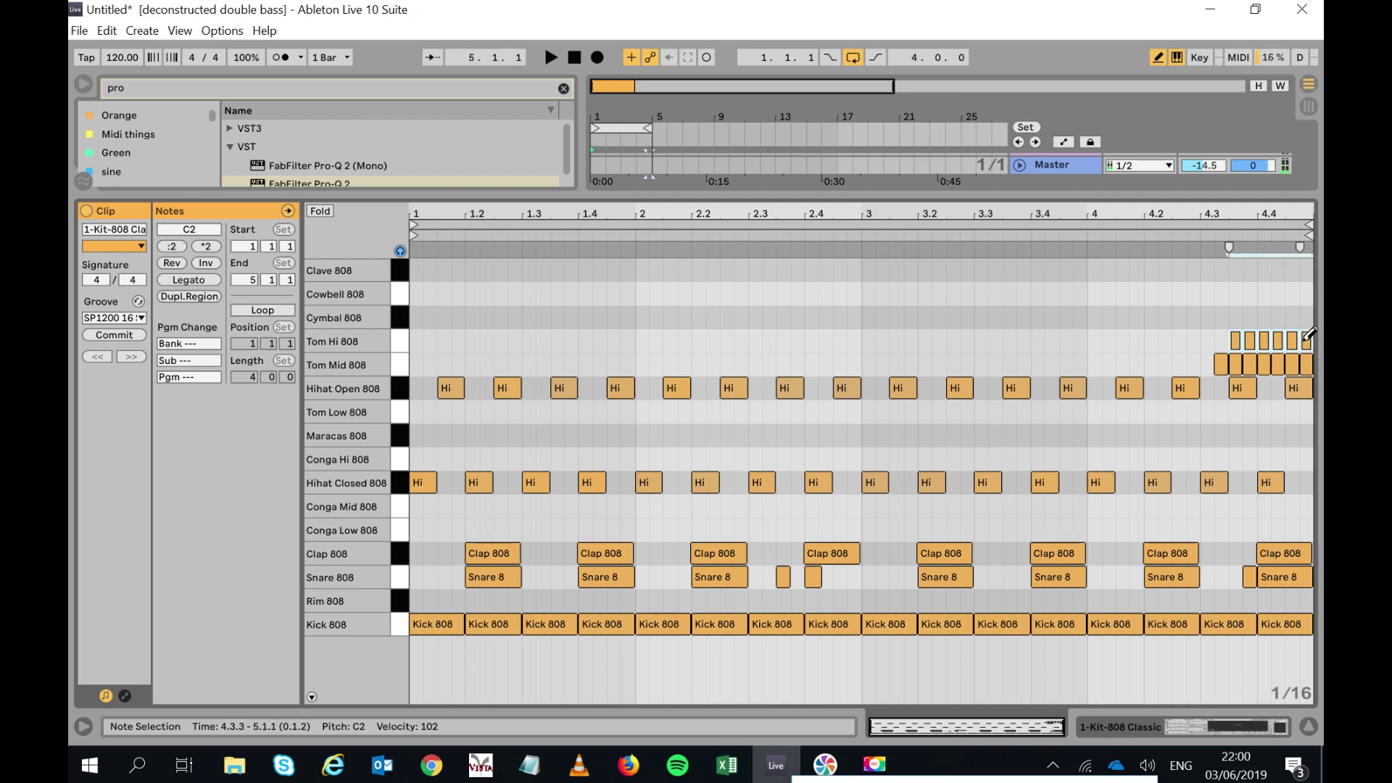
Try adding 1/16 Tom Low notes from 4.3, Conga Mid from 4.3.4 and Conga Low from 4.4.2, and audition the fill.
drag(1207, 410, 1312, 408)
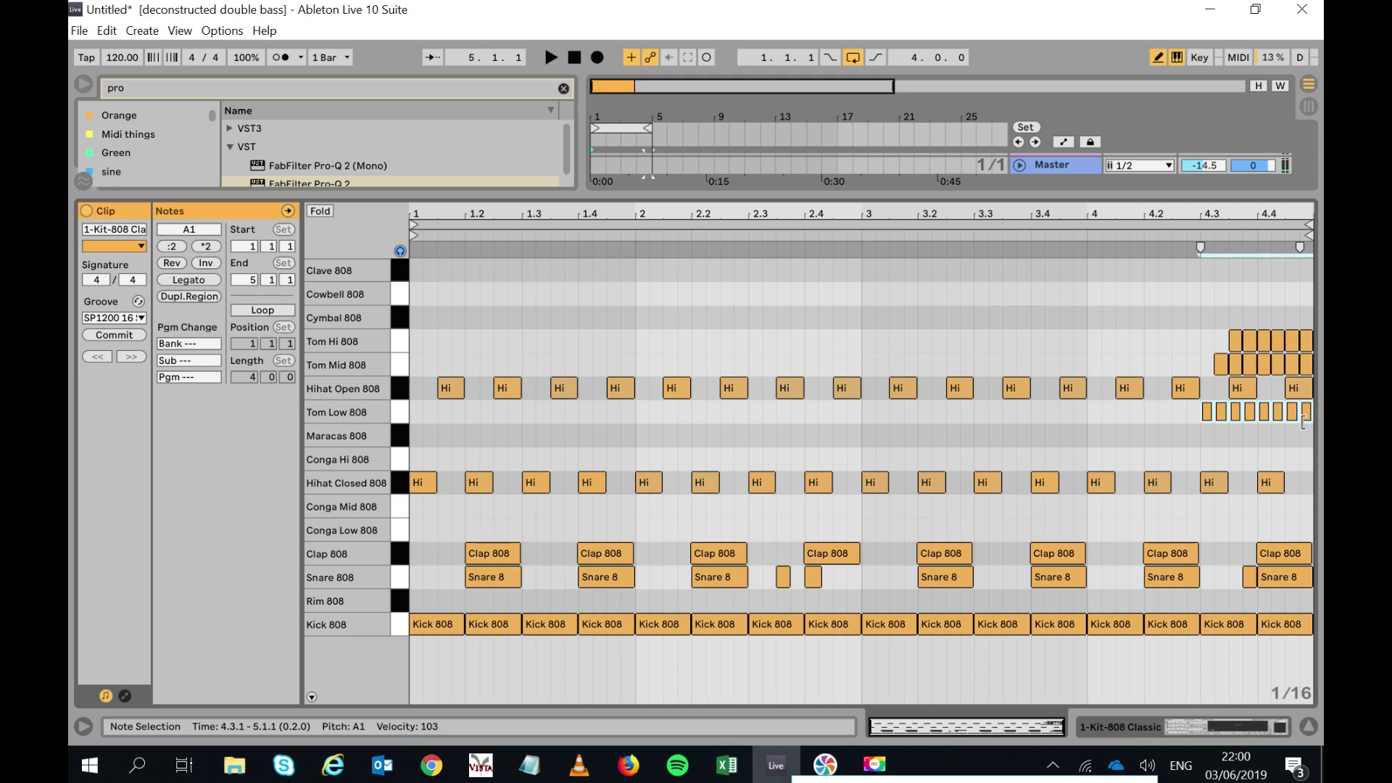
drag(1252, 500, 1298, 497)
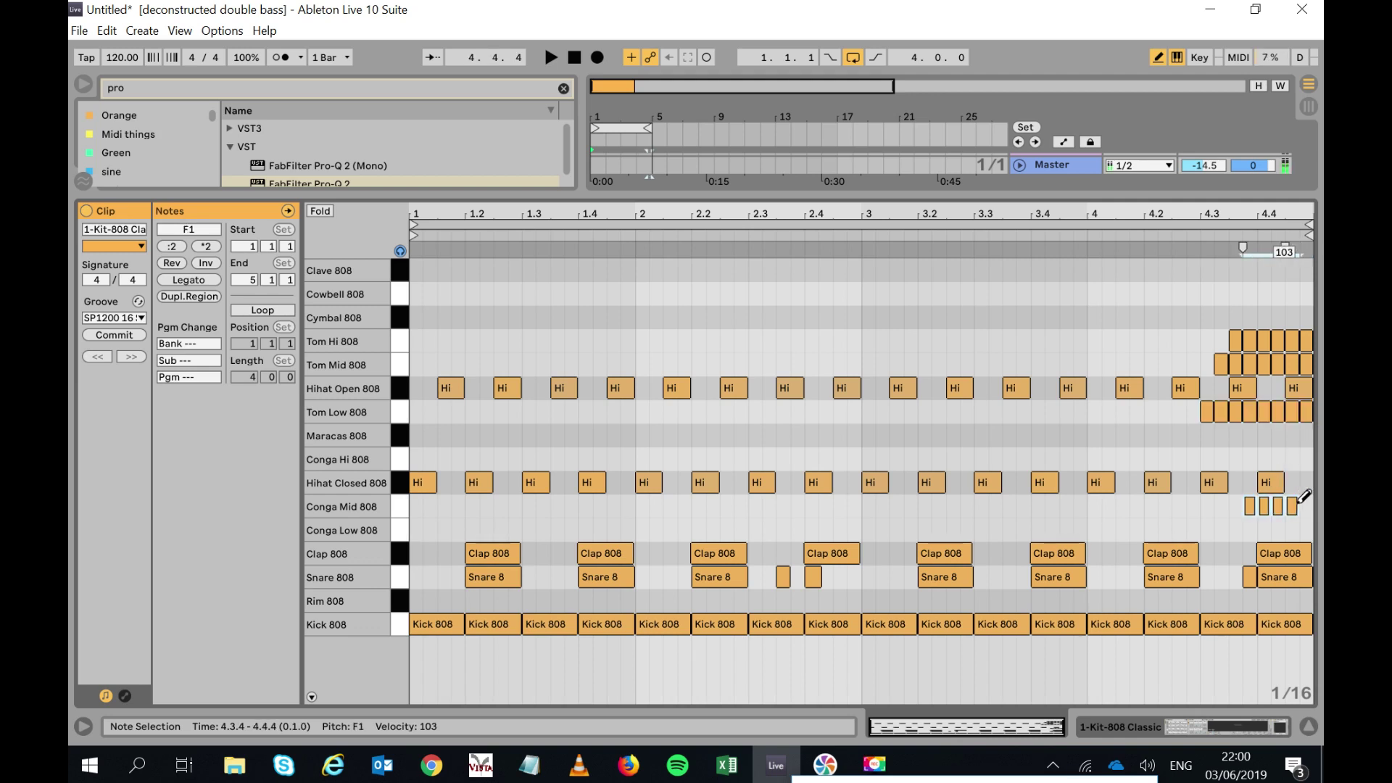
right_click(1289, 510)
right_click(1274, 527)
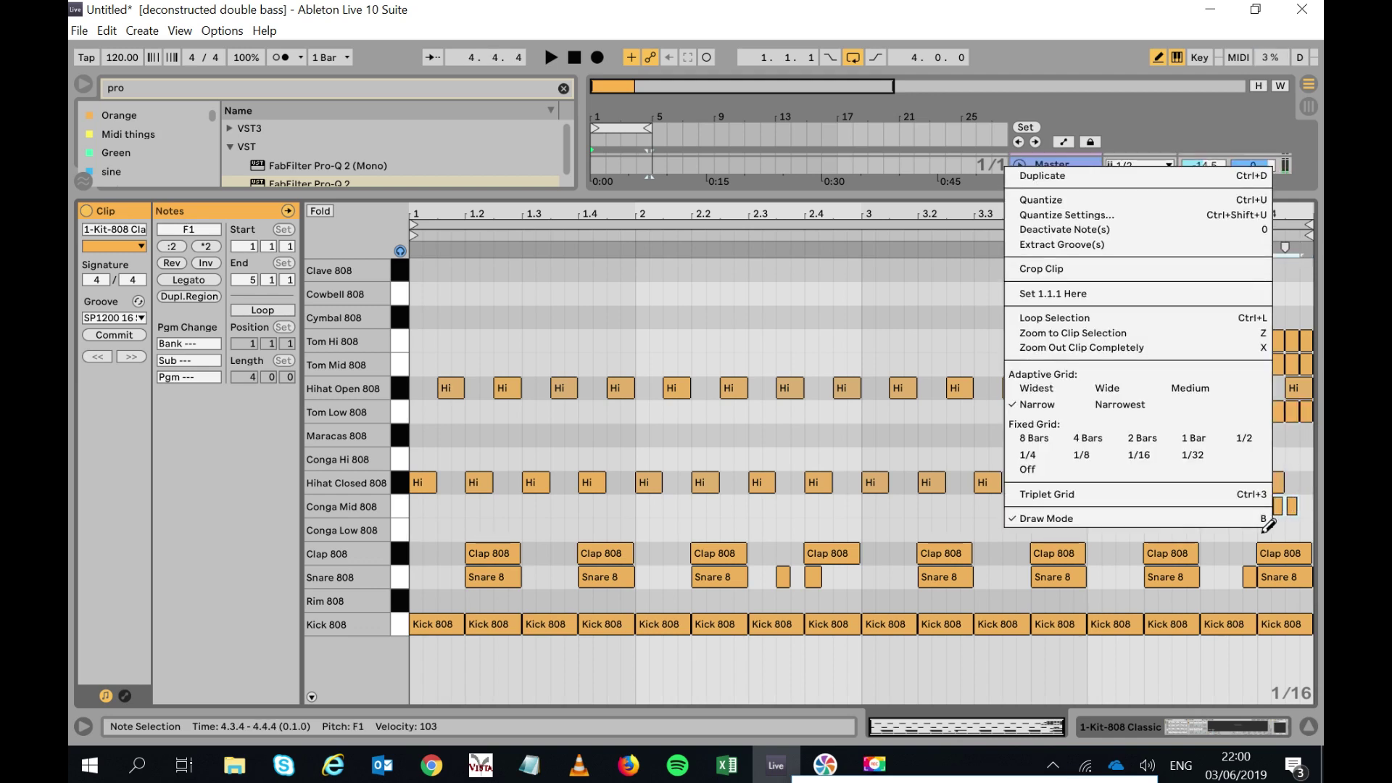
click(1283, 537)
drag(1305, 528, 1274, 528)
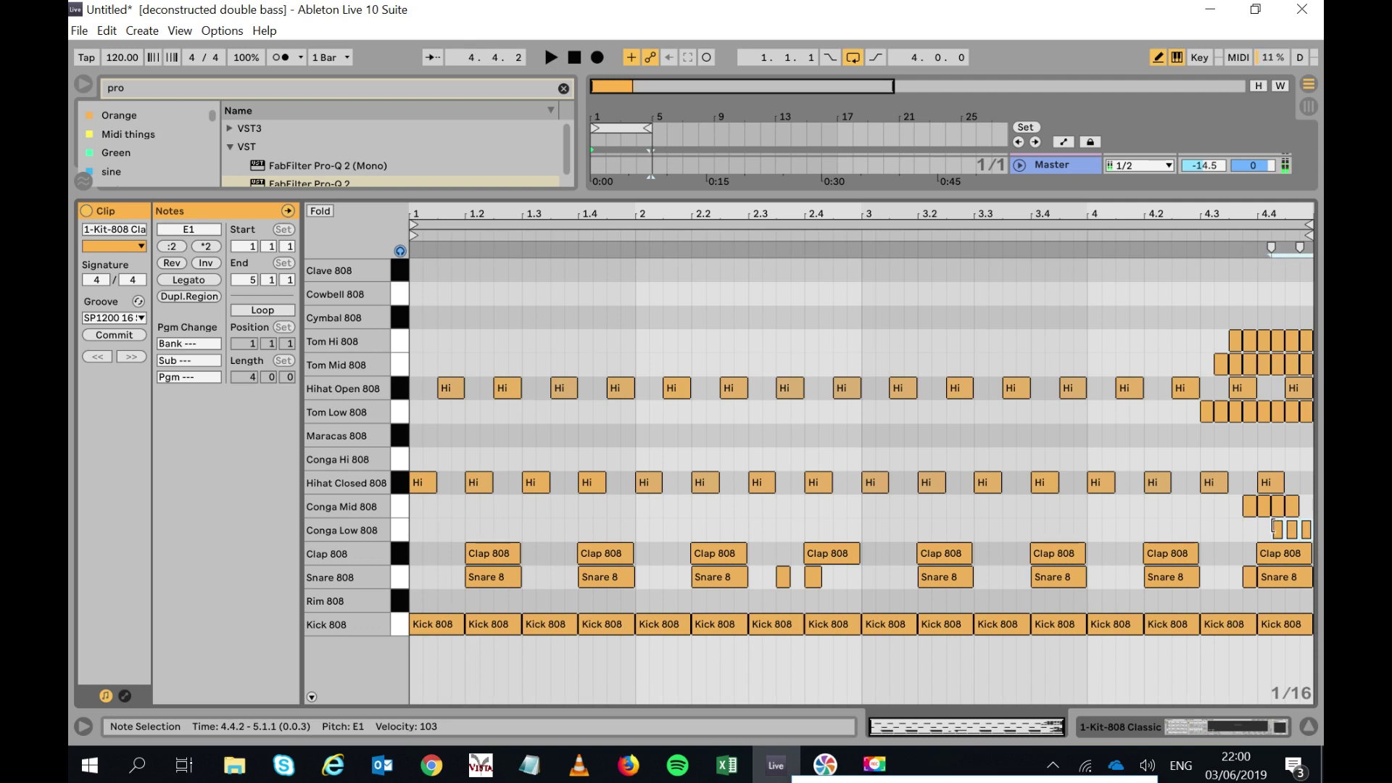
click(1181, 237)
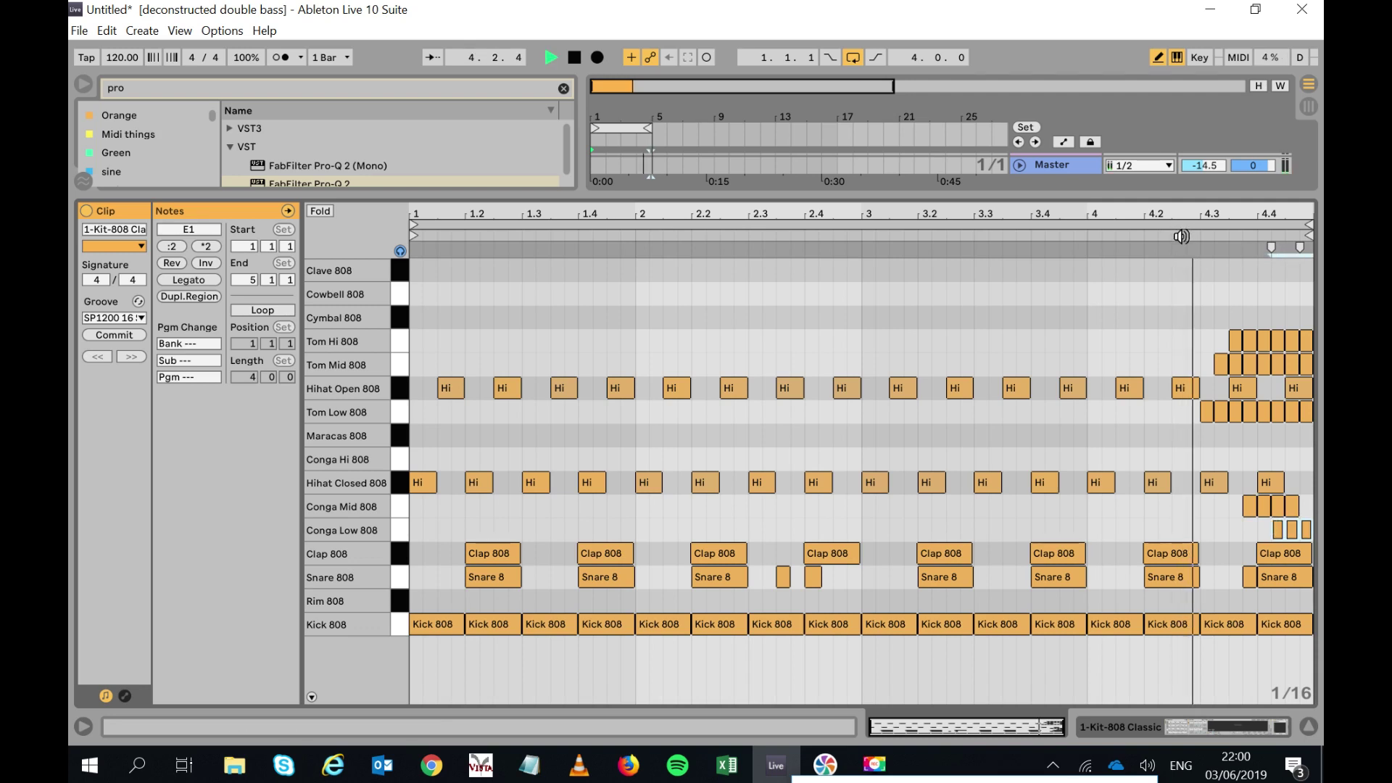
key(space)
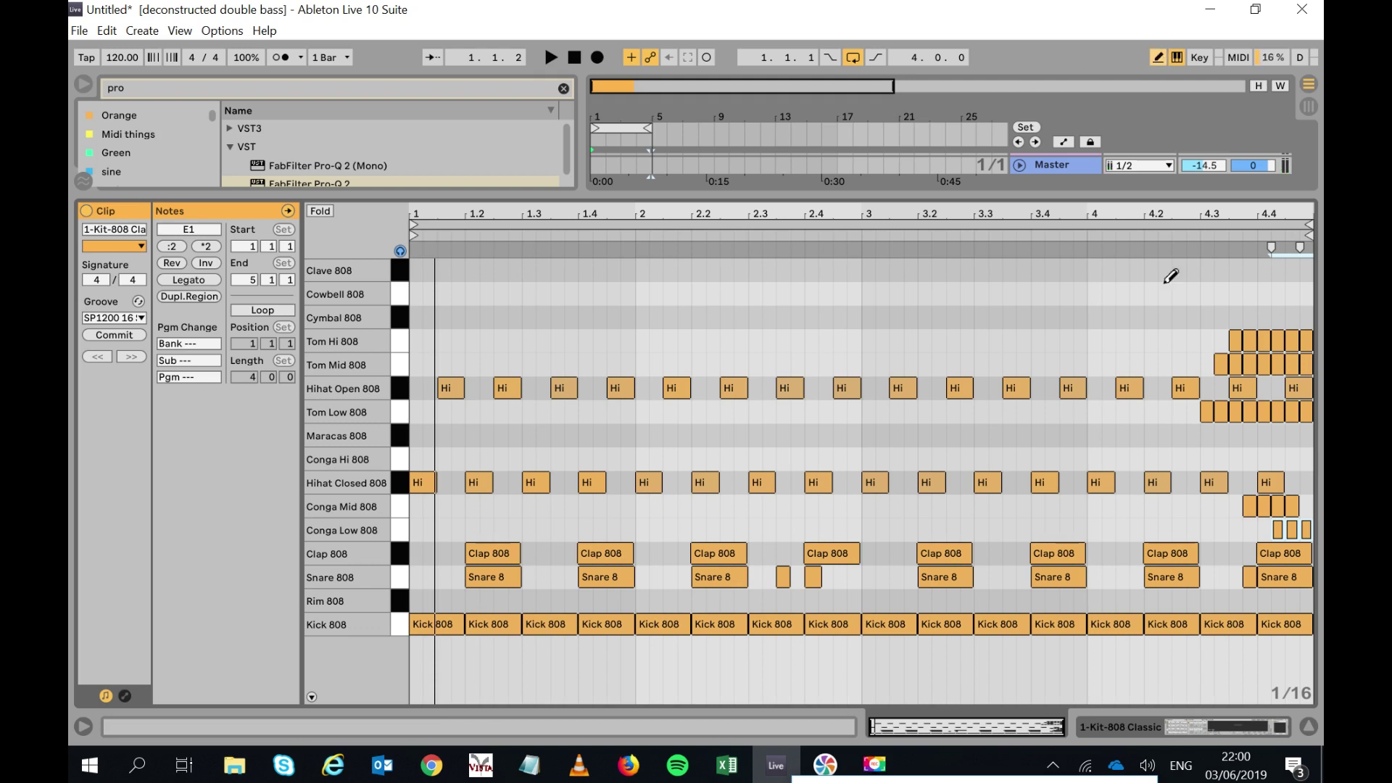
Delete all the Conga Mid, Conga Low and Tom Low notes from the bar 4 fill.
click(1265, 505)
click(1279, 506)
click(1292, 507)
click(1279, 530)
click(1291, 529)
click(1305, 529)
click(1251, 504)
click(1208, 411)
drag(1246, 407, 1310, 407)
Thin the fill by deleting Tom Hi at 4.3.4, 4.4.2 and 4.4.3 and Tom Mid at 4.3.4, 4.4.2 and 4.4.4, and audition it.
click(1251, 342)
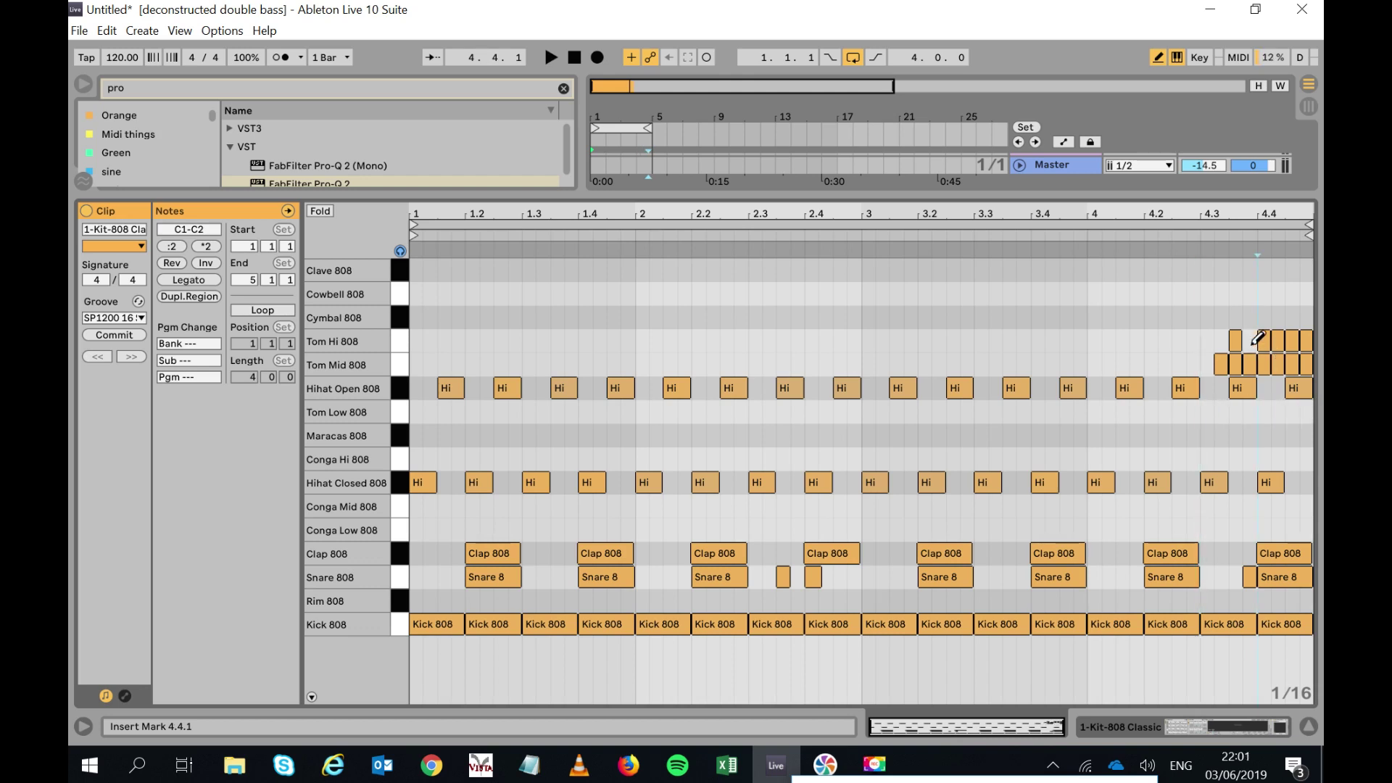
click(1280, 339)
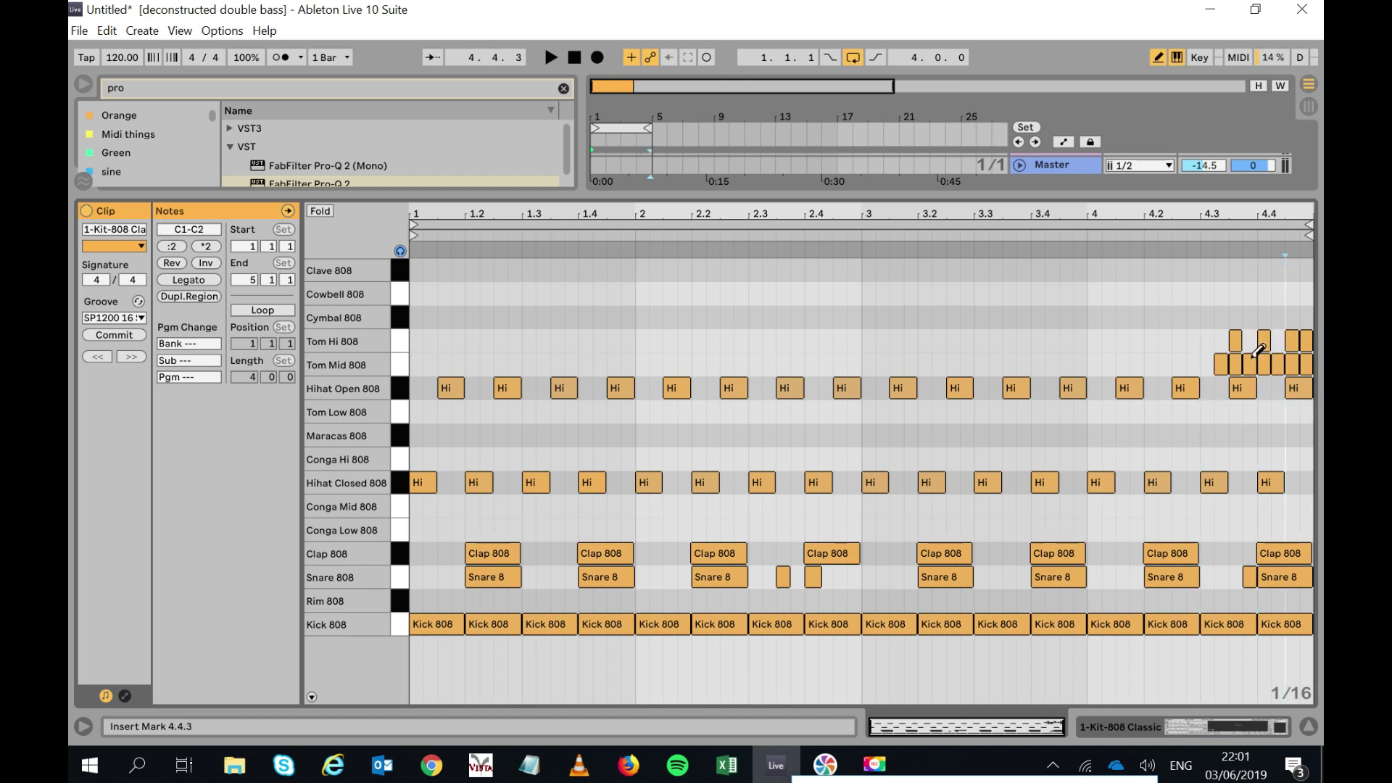
click(1252, 360)
click(1281, 365)
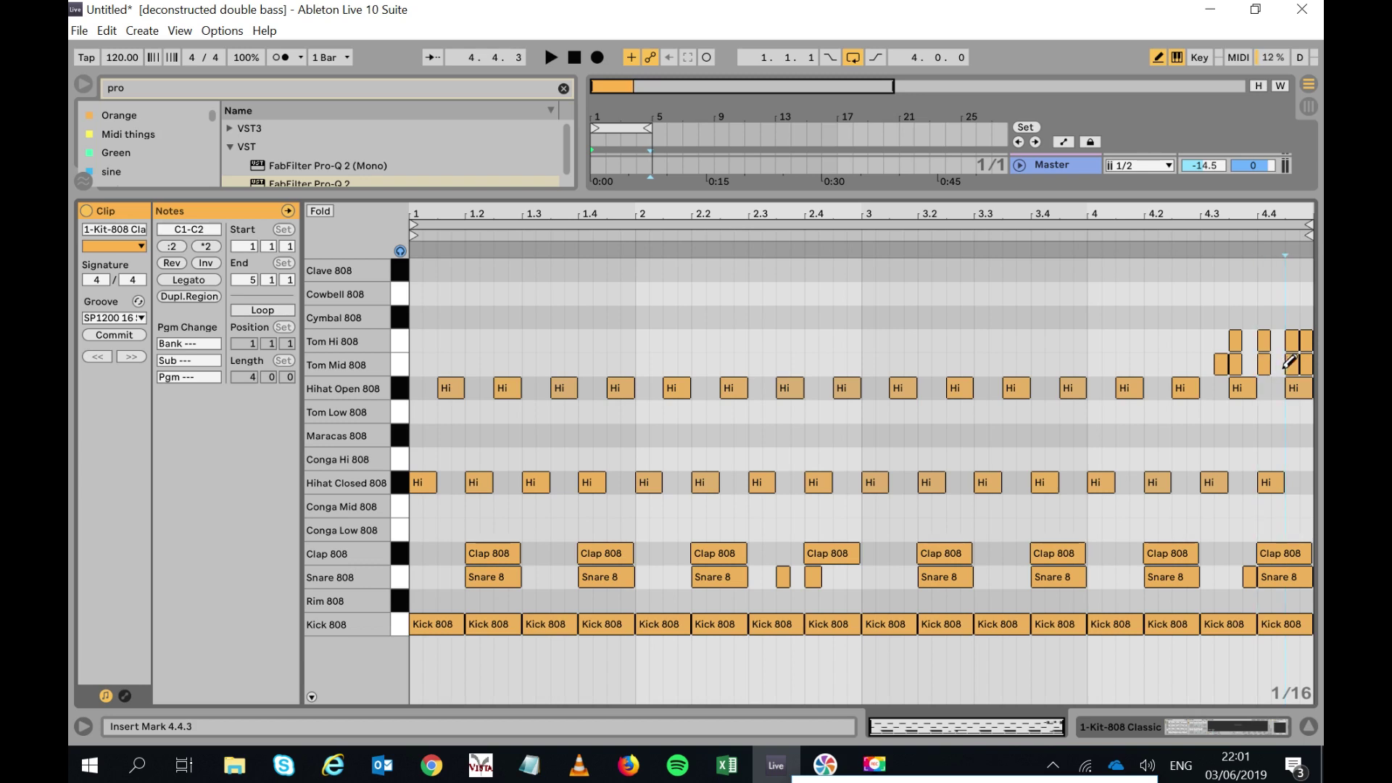
click(1296, 342)
click(1307, 361)
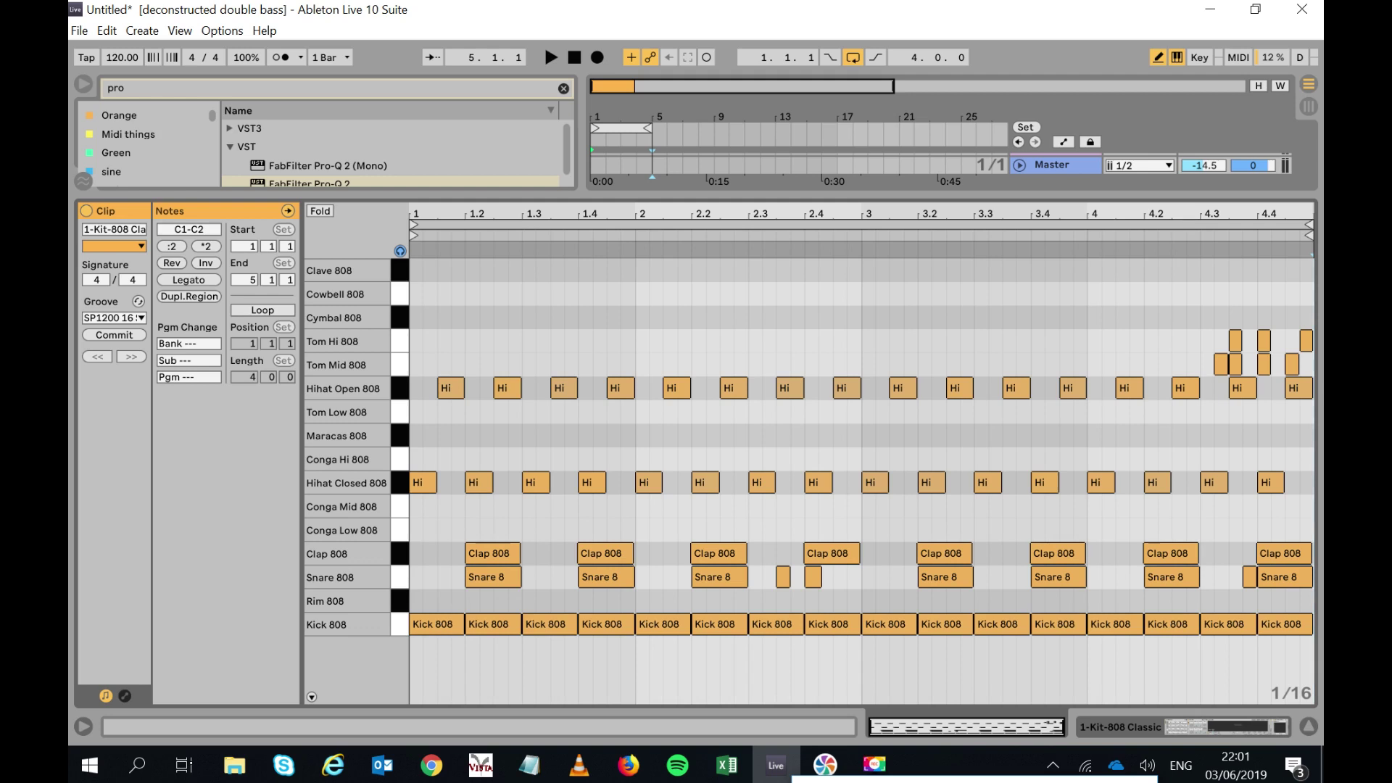
click(1181, 233)
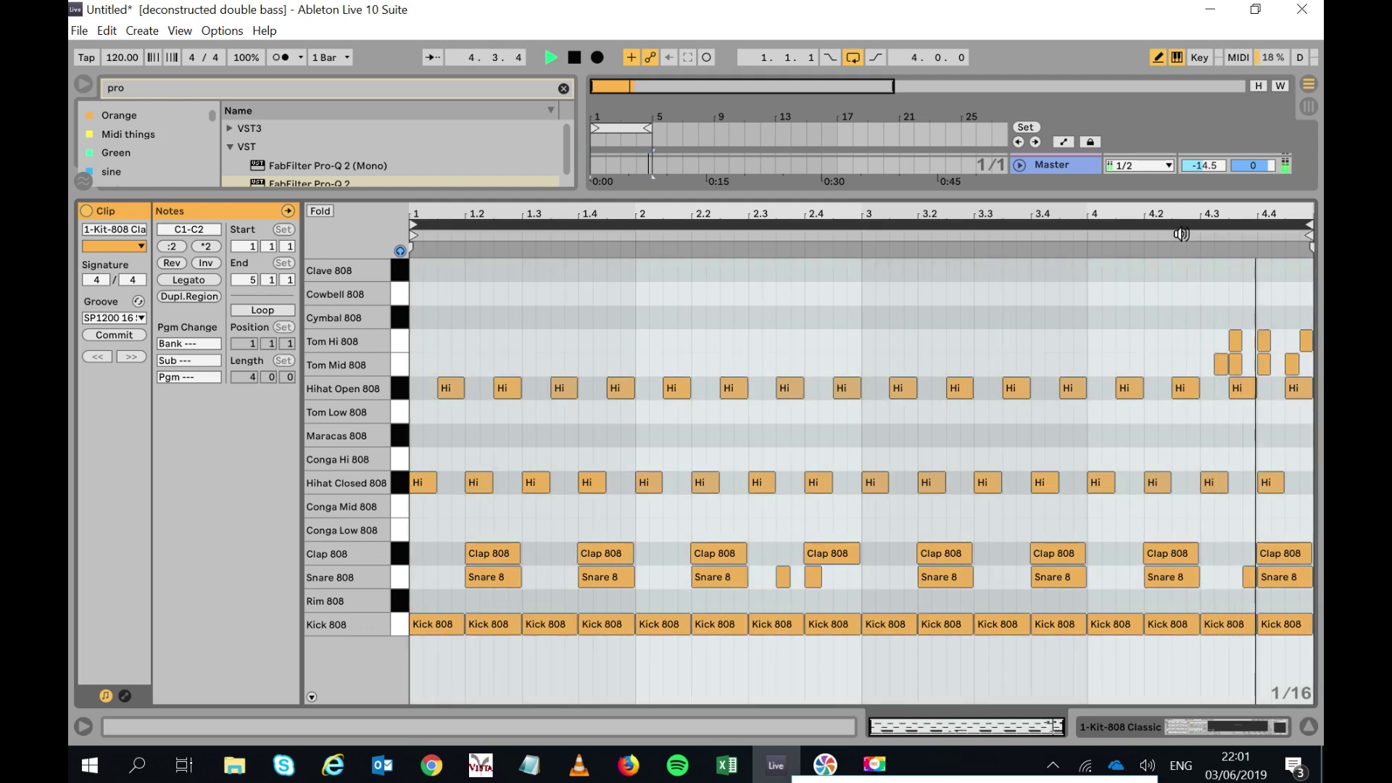
key(space)
Delete the Tom Mid notes at 4.3.2 and 4.4 and add a 1/32 Tom Mid note at 4.3.4.
drag(1270, 213, 1147, 297)
click(965, 364)
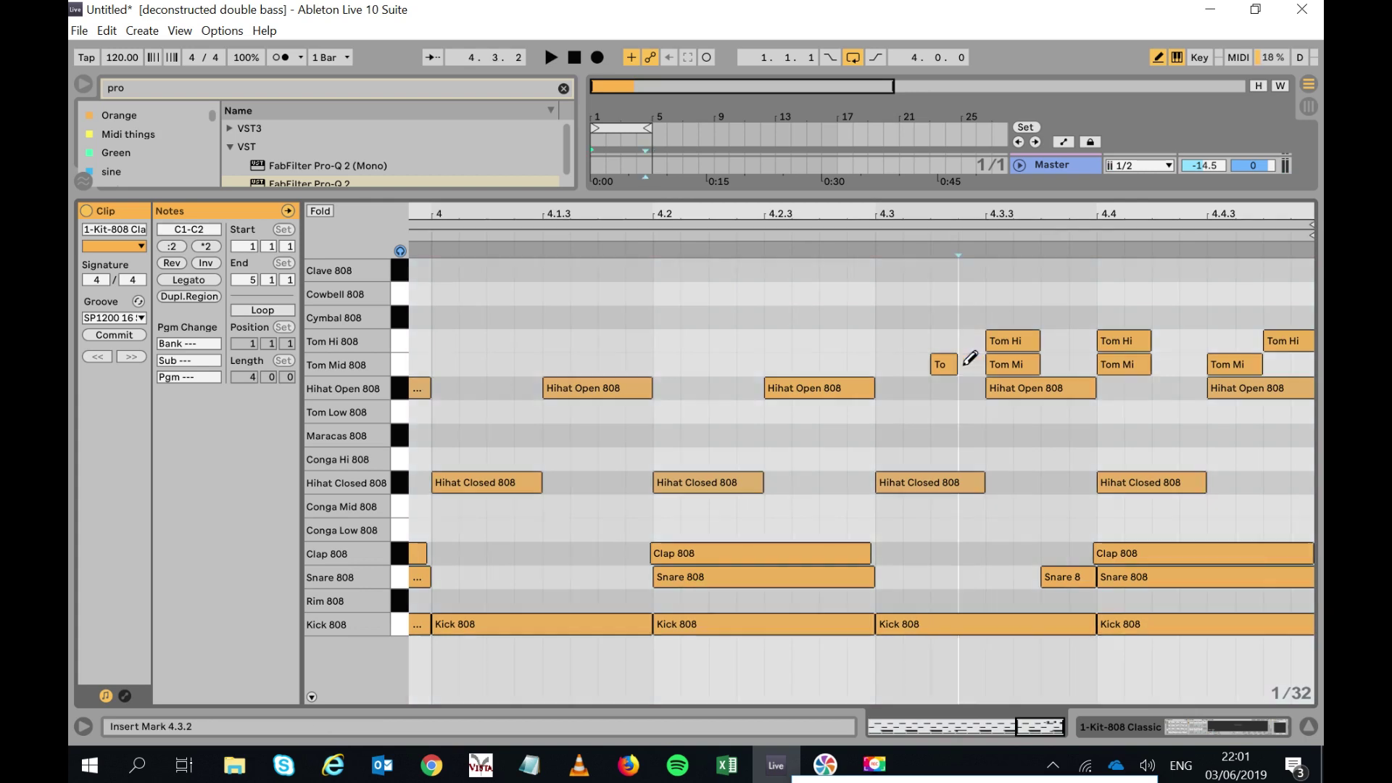
click(949, 364)
drag(945, 364, 1072, 355)
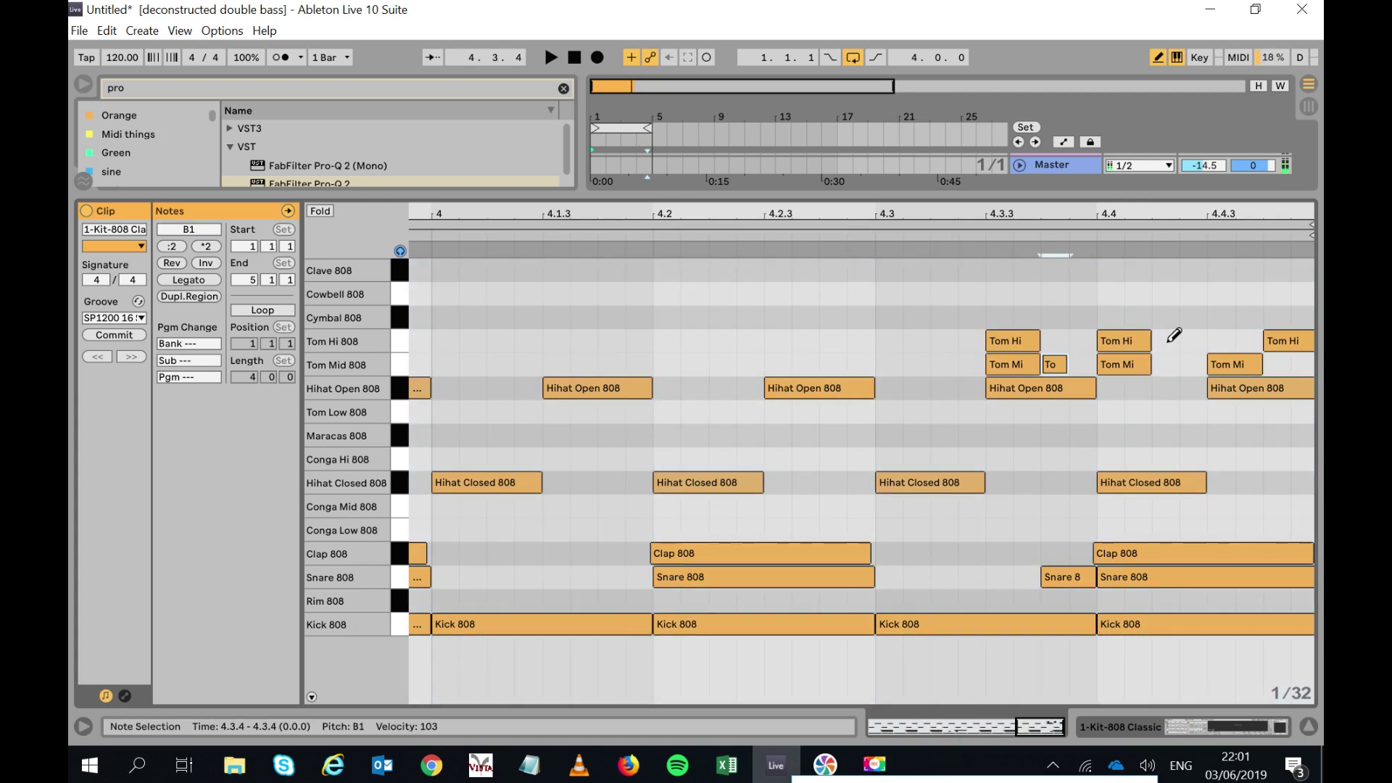
click(1142, 355)
click(1112, 360)
Shorten the Tom Hi note at 4.3.3 to 1/32 and replace the Tom Mid note there with a 1/32 note directly following it.
click(1023, 338)
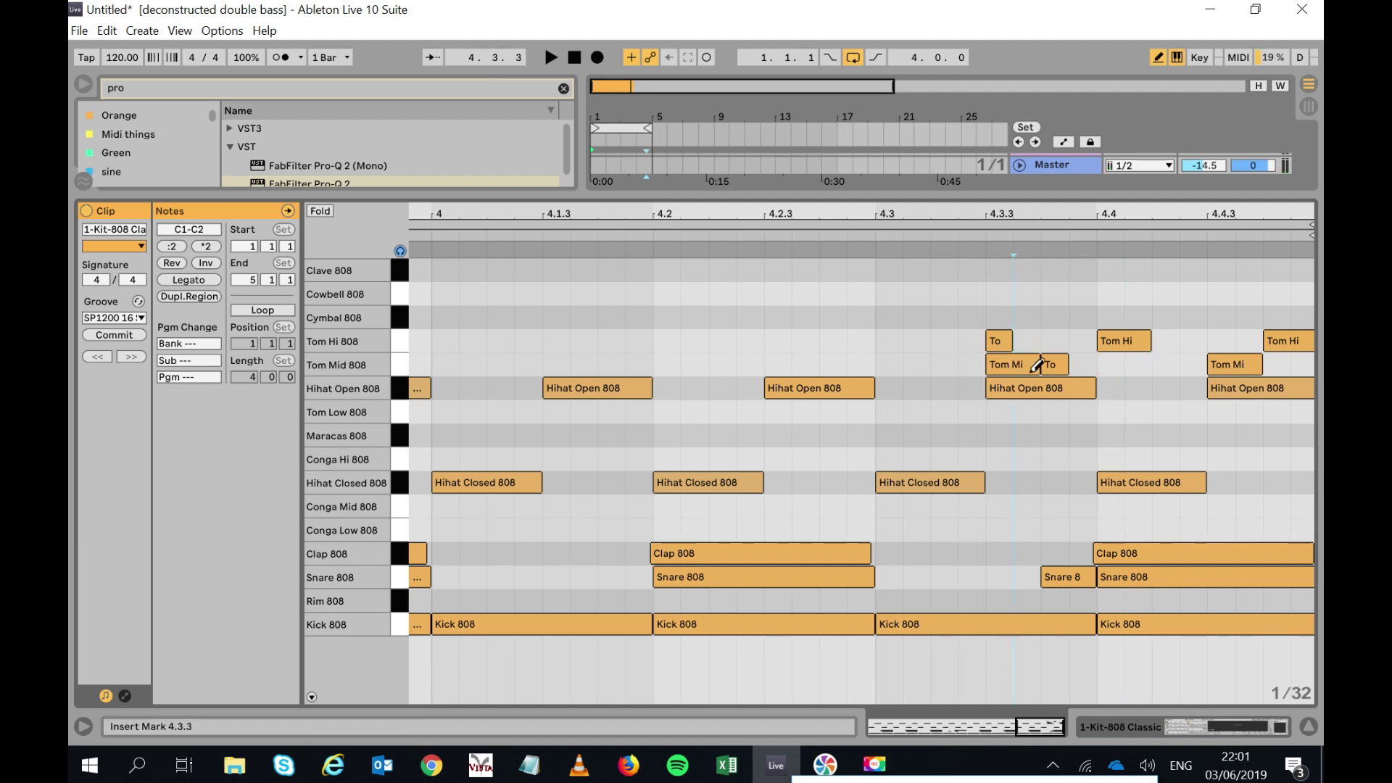
click(1011, 364)
click(1024, 364)
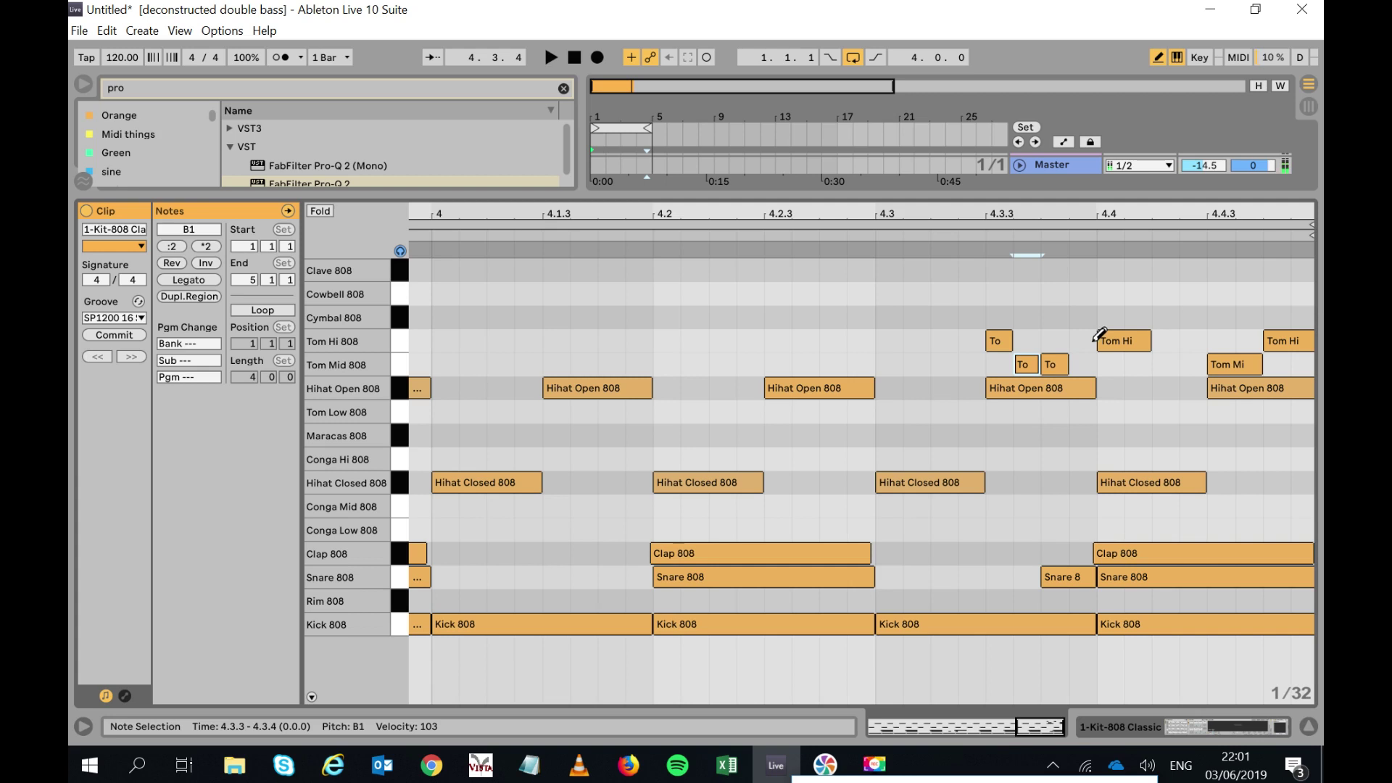
Add a 1/32 Tom Mid note at 4.4.2, shorten the Tom Mid note at 4.4.3 to 1/32, and audition the fill.
click(1162, 363)
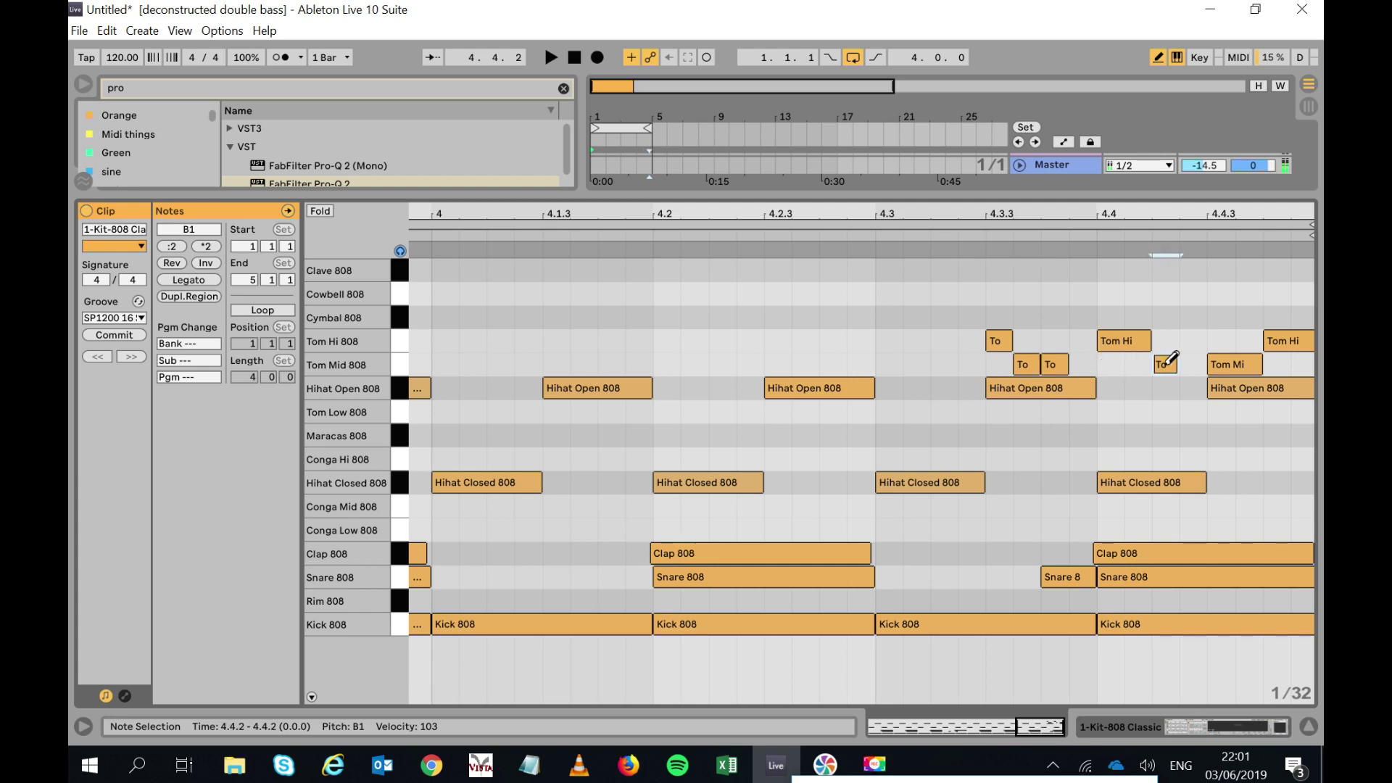
click(1261, 362)
click(1258, 340)
click(1258, 339)
click(964, 232)
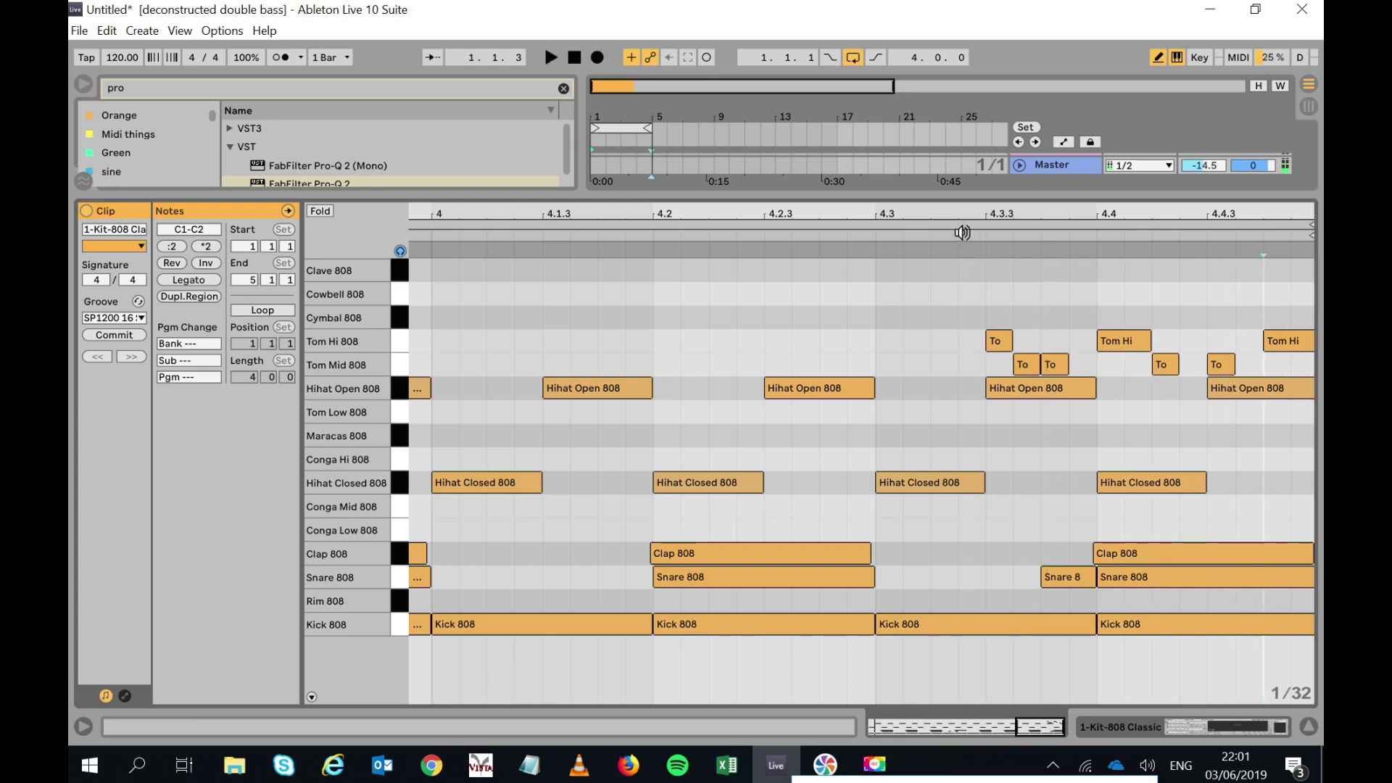
Delete the Tom Mid note in the second half of 4.3.3, shorten the Tom Hi note at 4.4 to 1/32, and audition the fill.
click(1034, 365)
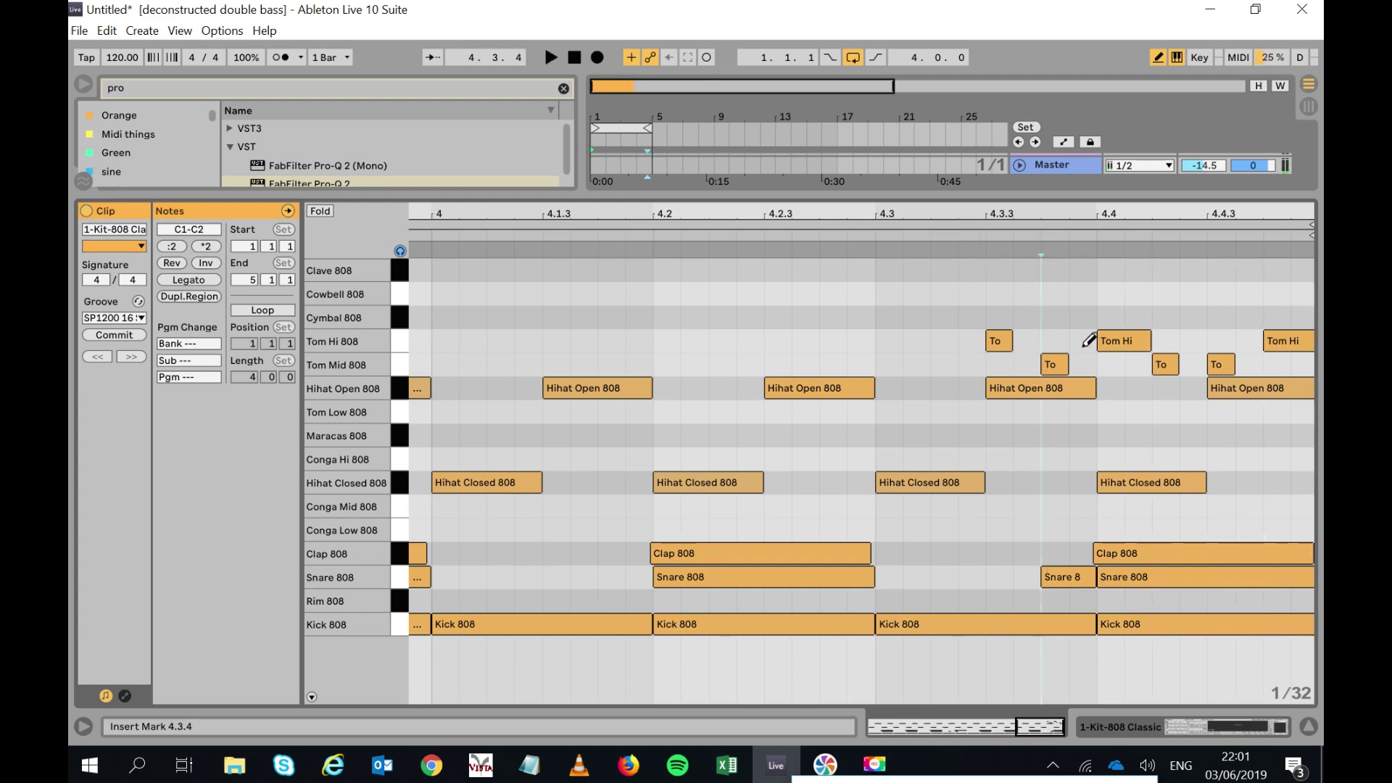
click(1137, 338)
click(956, 232)
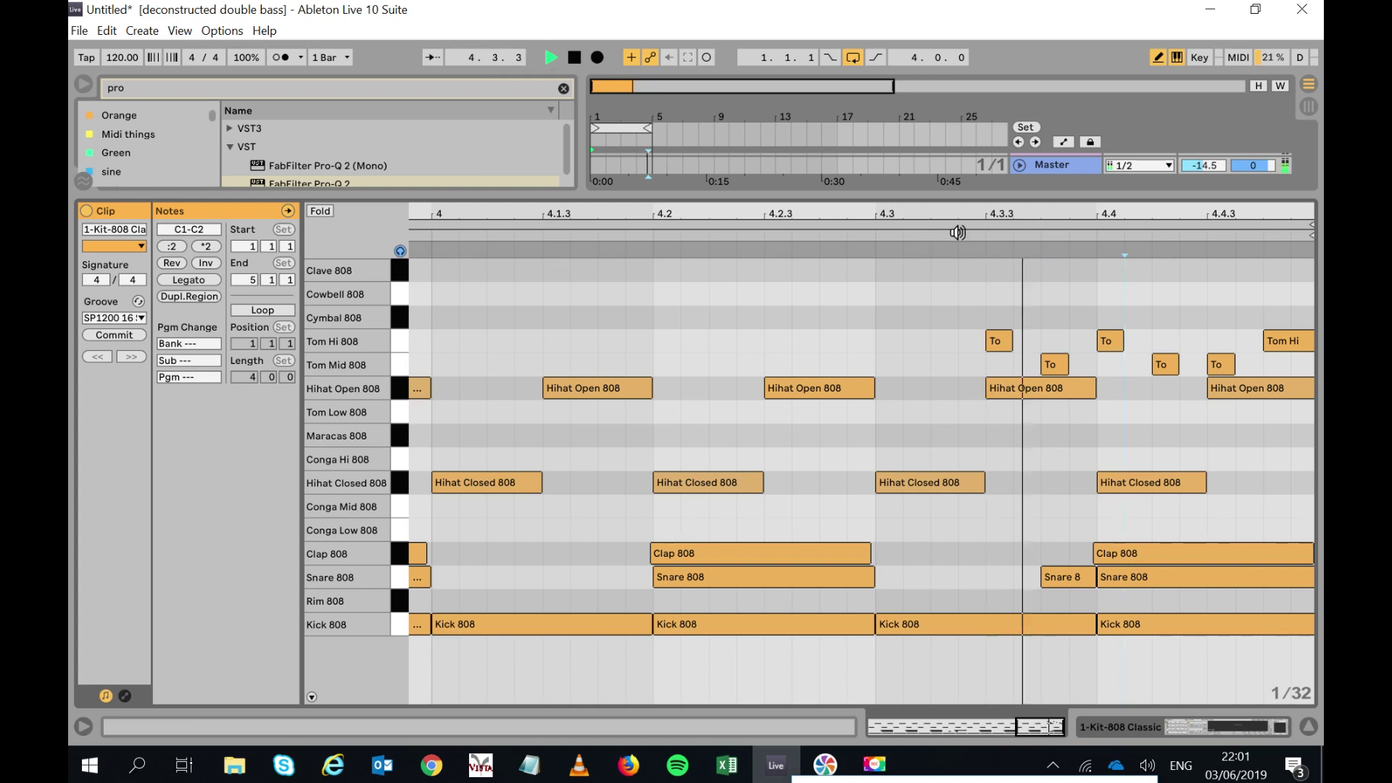
key(space)
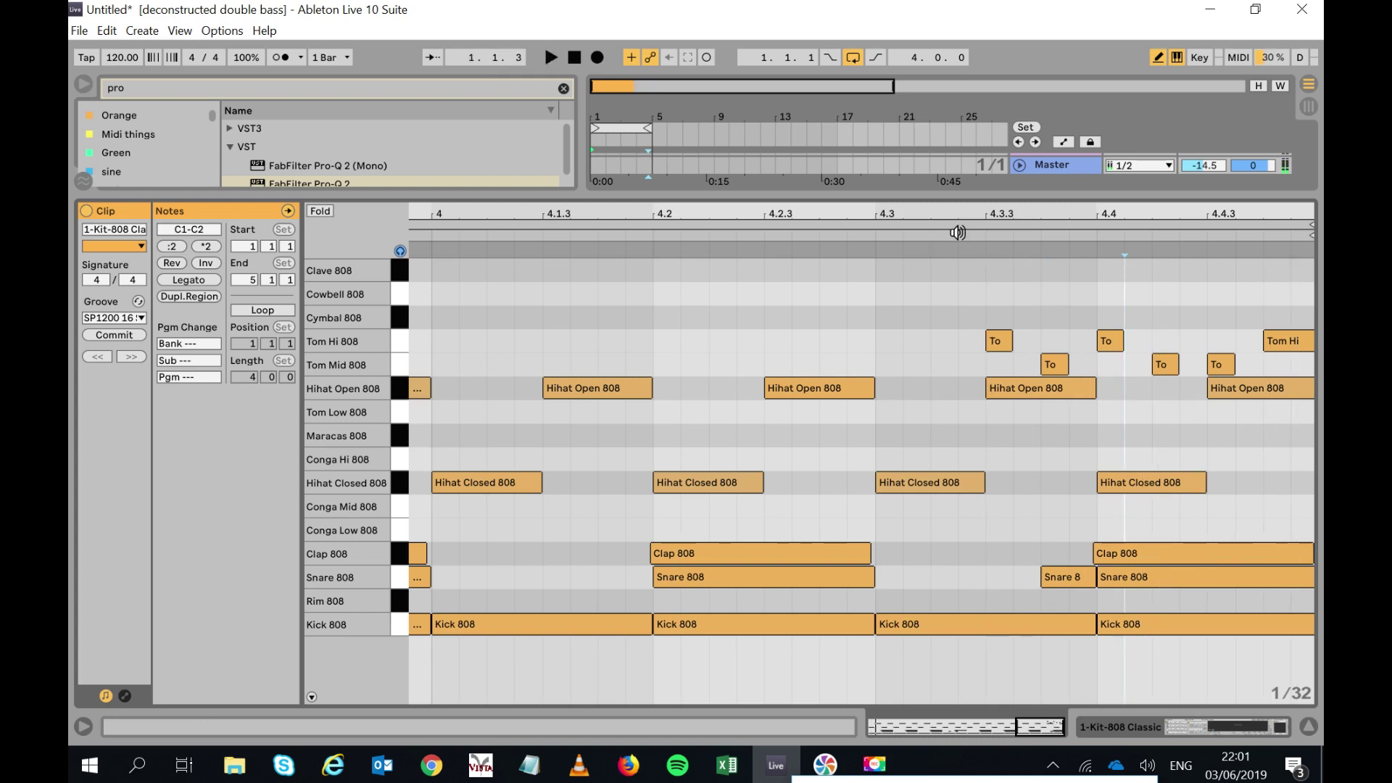
Shift the Tom Mid at 4.3.4, the Tom Hi at 4.4 and the Tom Mid at 4.4.2 each 1/32 later, auditioning the fill.
drag(1066, 362, 1076, 360)
click(953, 231)
key(space)
drag(1121, 342, 1146, 338)
click(1189, 361)
click(1165, 363)
key(space)
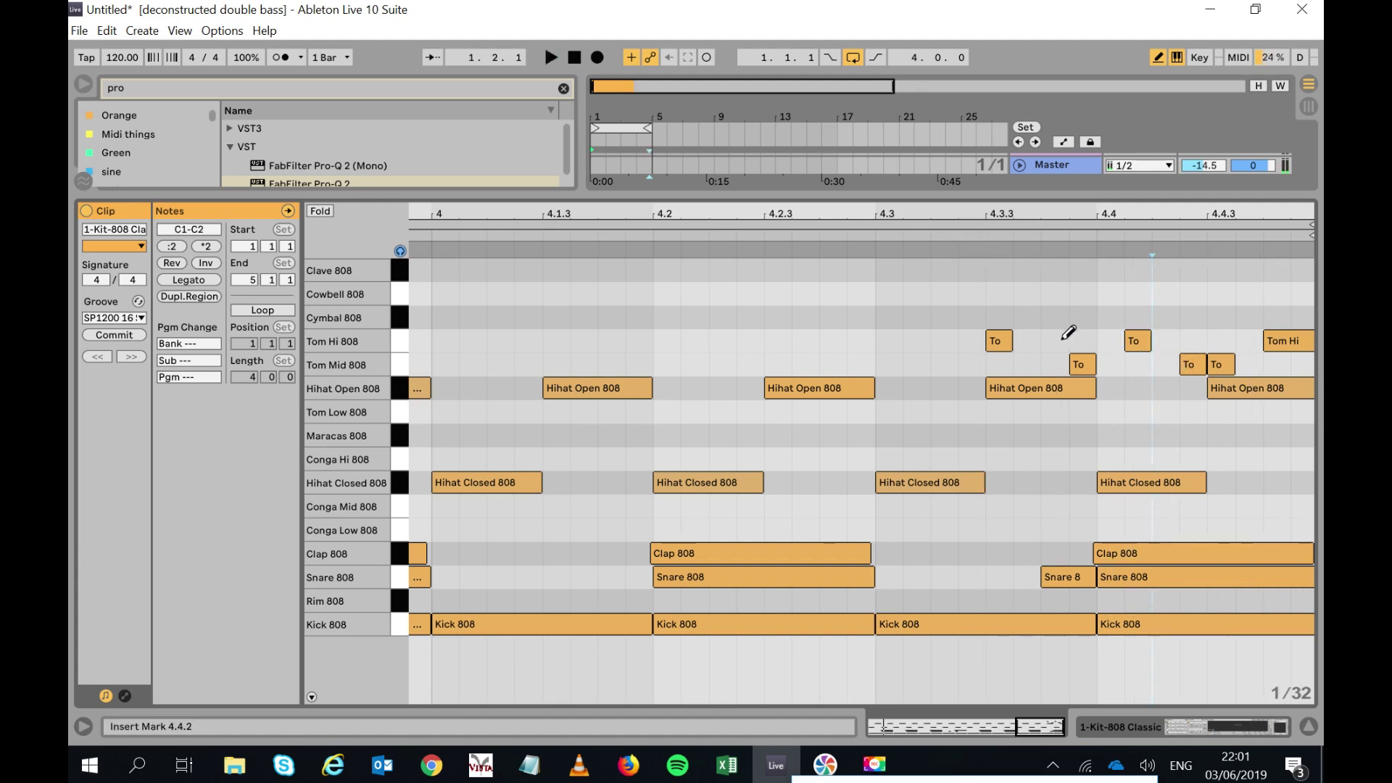
Delete every tom note from beat 4.4 onward, move the remaining Tom Mid note to 4.4, and audition the fill.
click(1149, 342)
click(1198, 362)
click(1219, 362)
click(1281, 339)
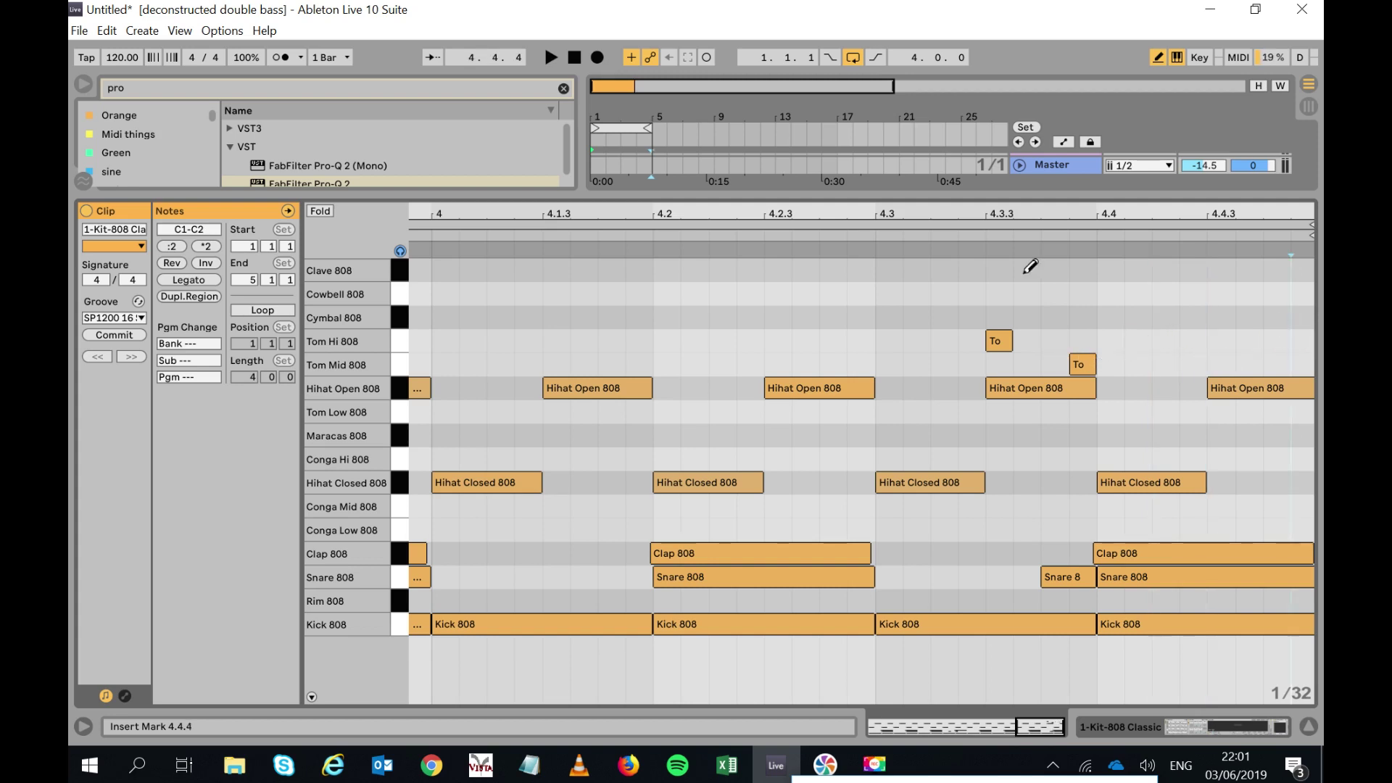
click(925, 232)
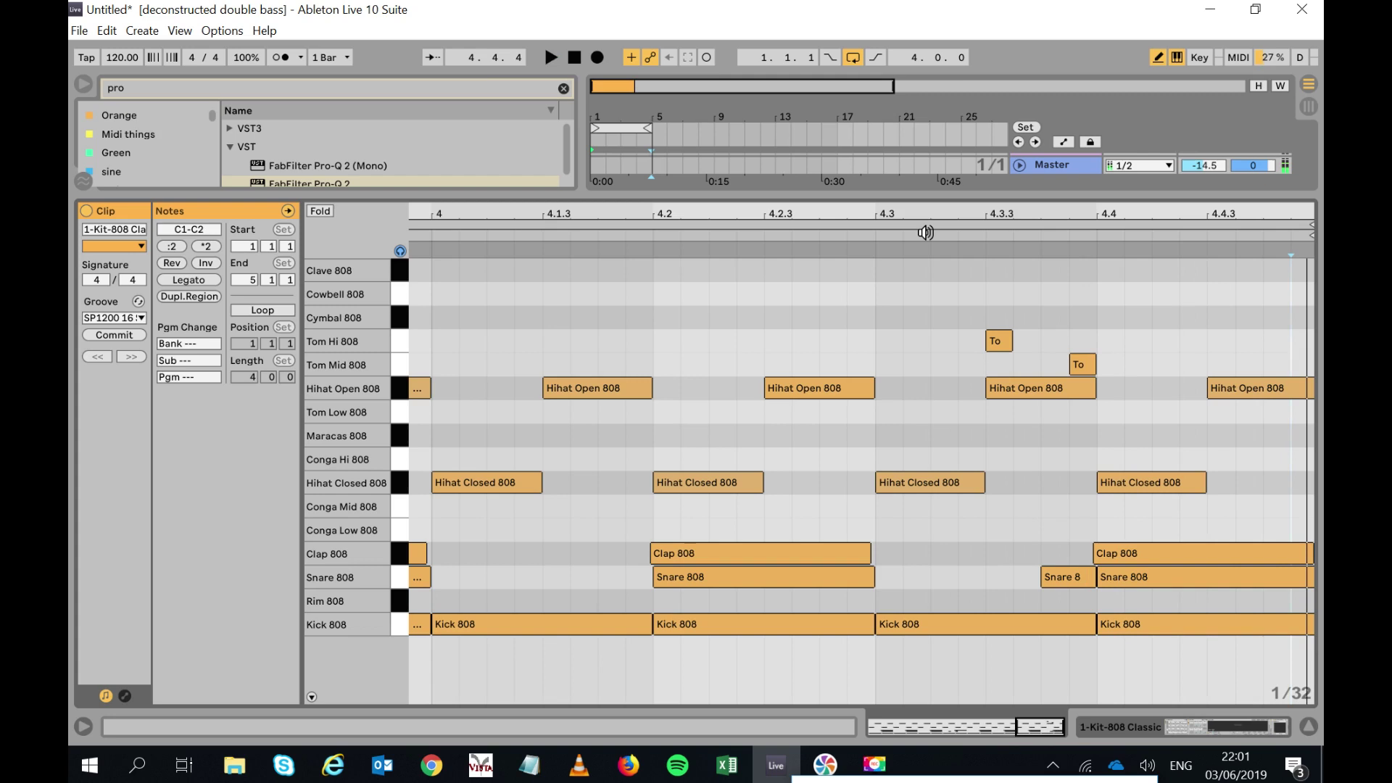
drag(1079, 363, 1109, 364)
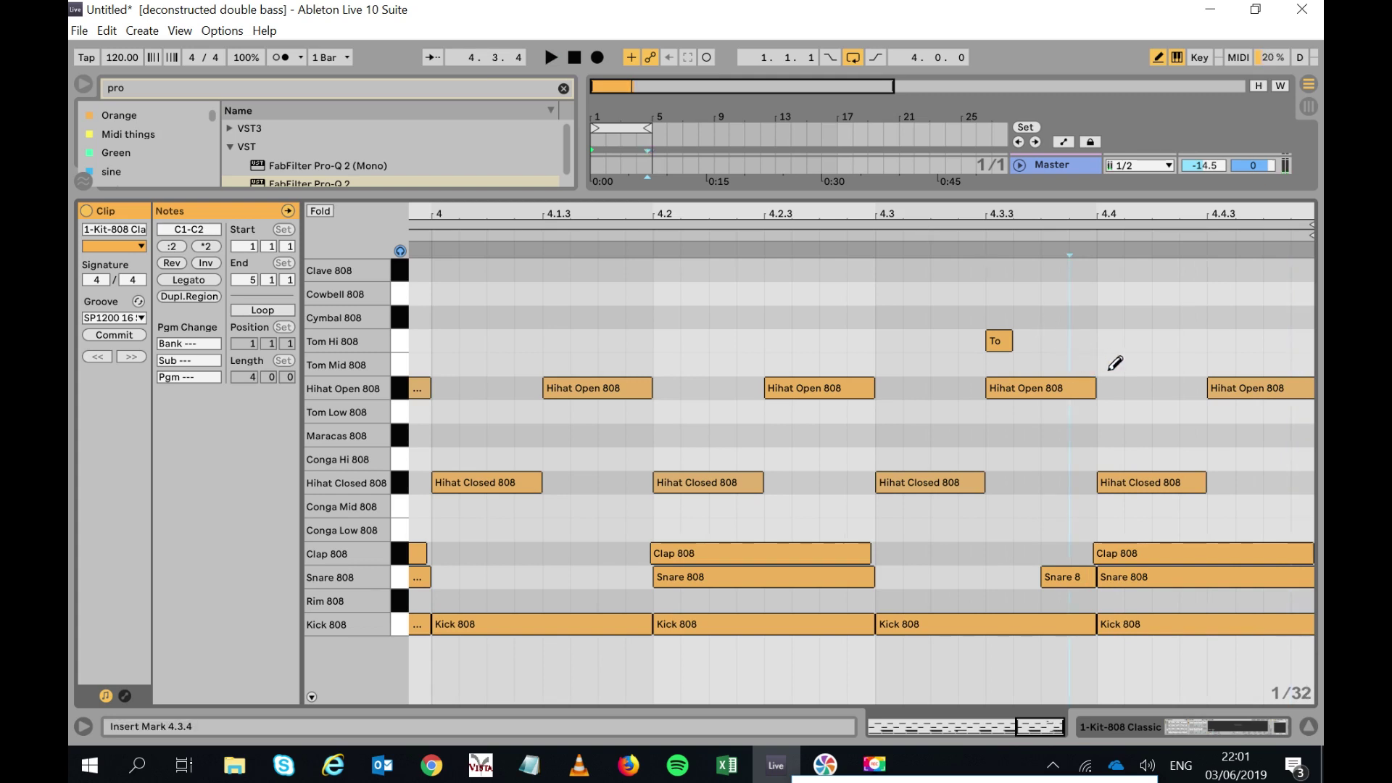
click(935, 231)
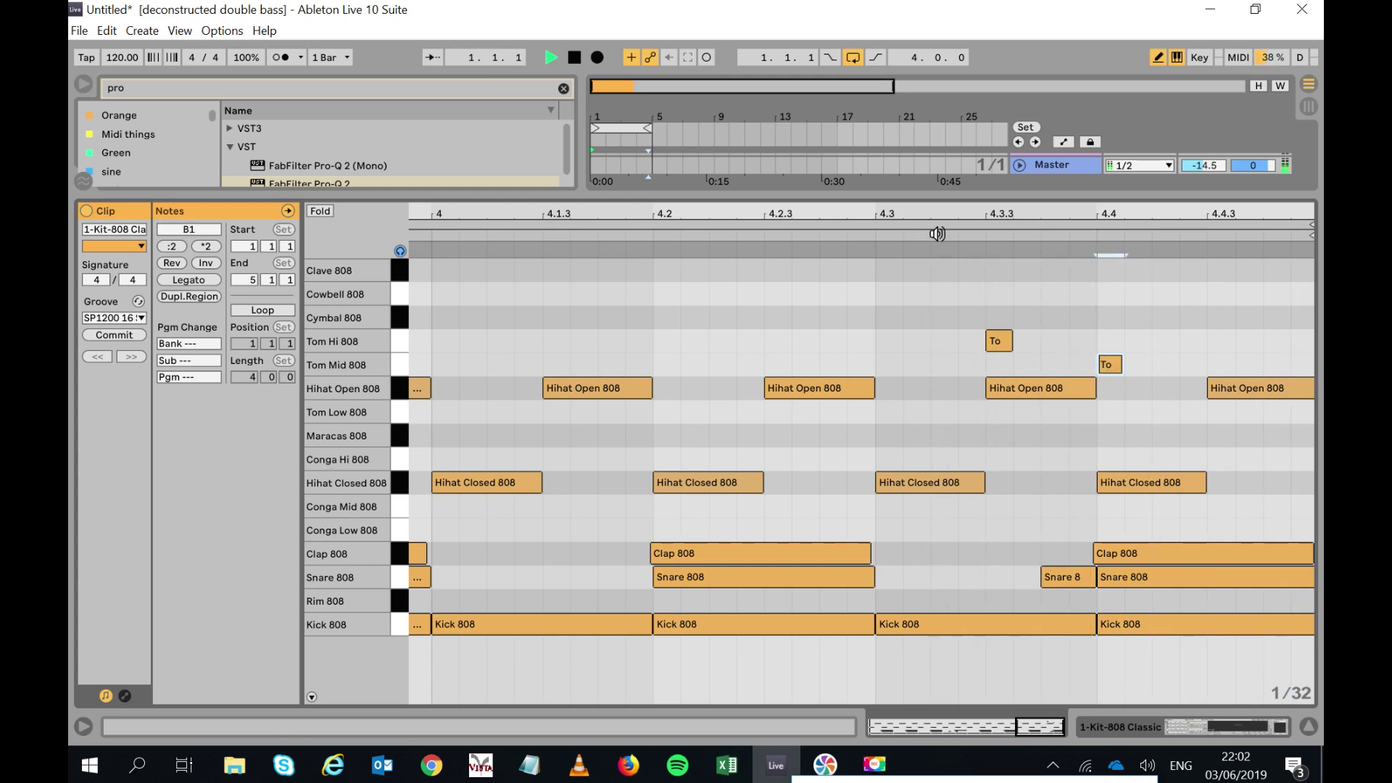
Add 1/32 Tom Mid notes one 1/32 after 4.4.2, 4.4.3 and 4.4.4, plus a 1/32 Tom Hi at 4.4.4, and audition.
click(1204, 341)
drag(1205, 339, 1195, 365)
click(1224, 365)
click(1227, 365)
click(1247, 364)
click(1276, 341)
click(1302, 365)
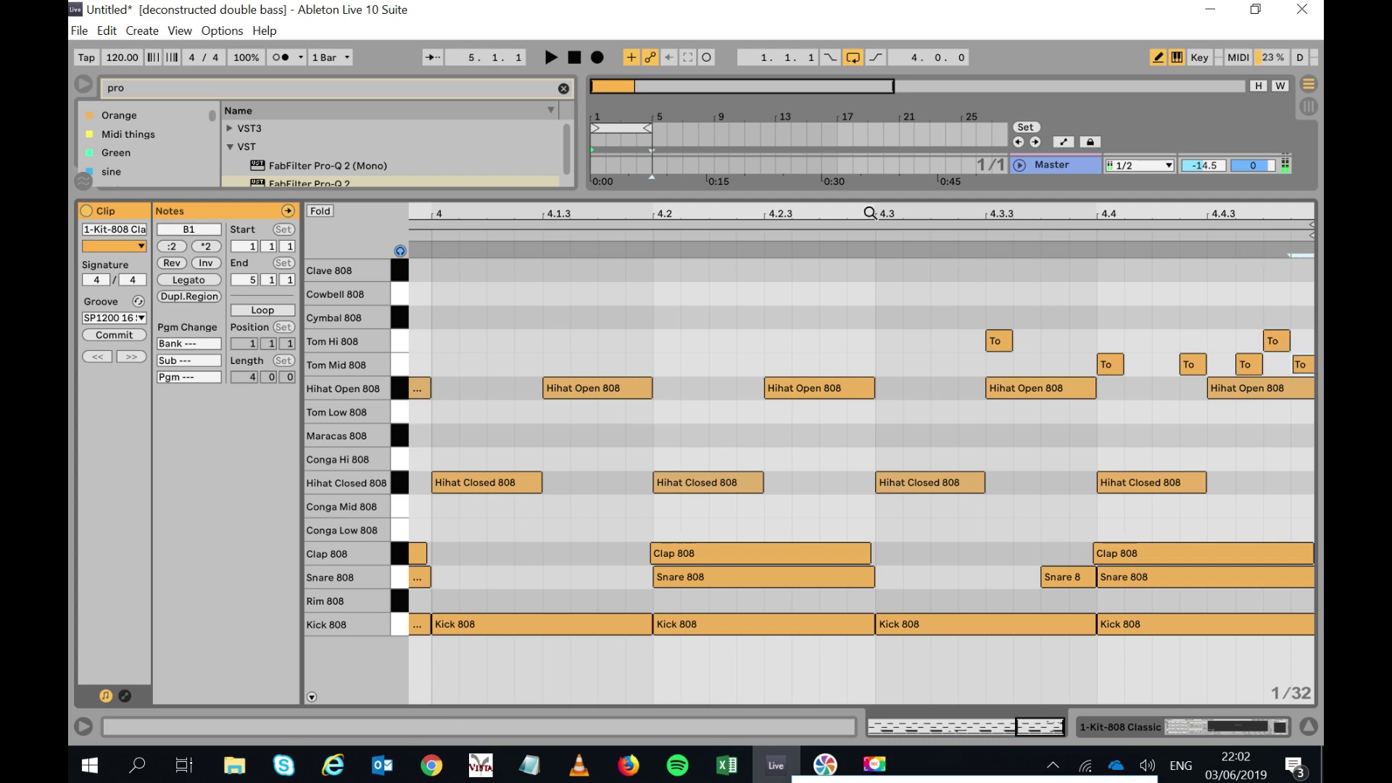
click(972, 233)
Shift the Tom Mid notes after 4.4.2 and 4.4.3 and the Tom Hi note at 4.4.4 each 1/32 earlier, and audition.
click(1219, 368)
click(1173, 367)
click(1192, 366)
click(1247, 364)
click(1279, 342)
click(1258, 341)
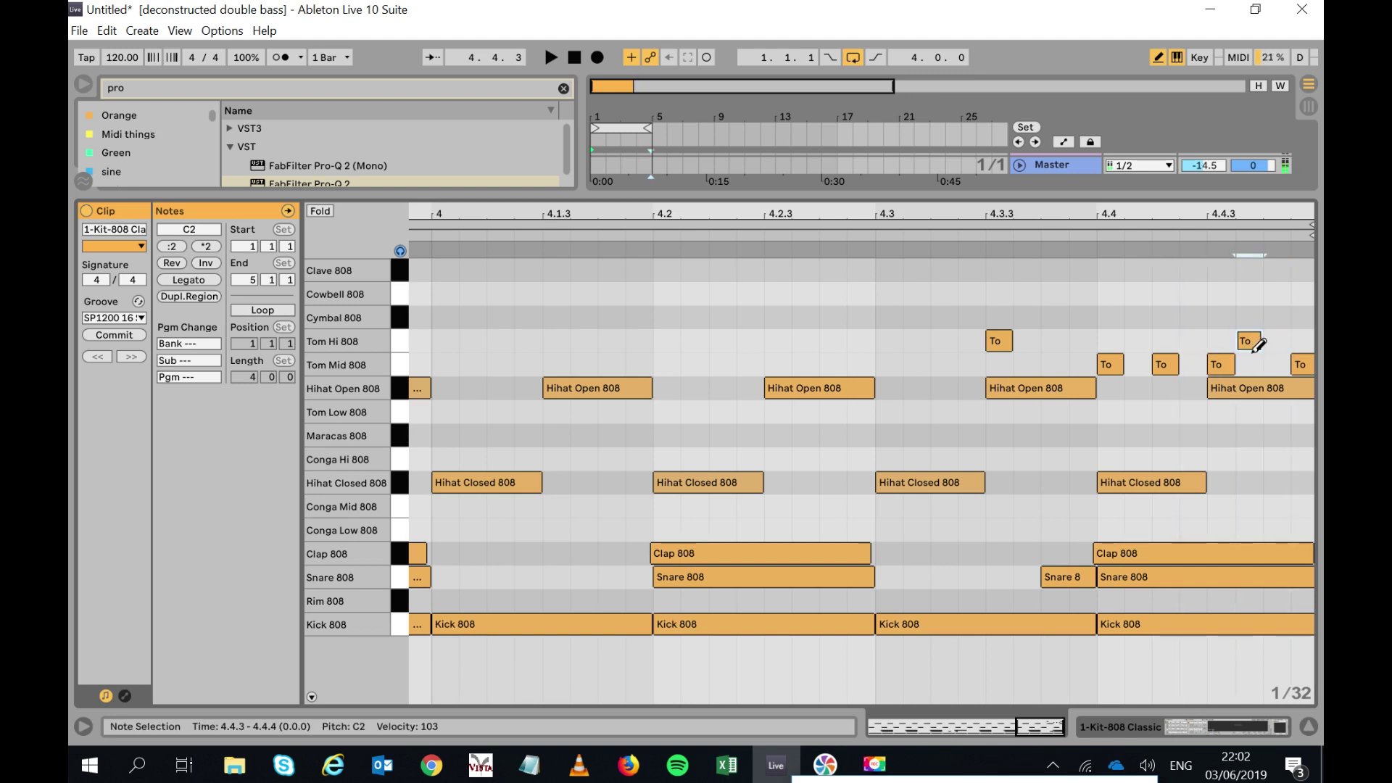
click(1255, 318)
click(1254, 316)
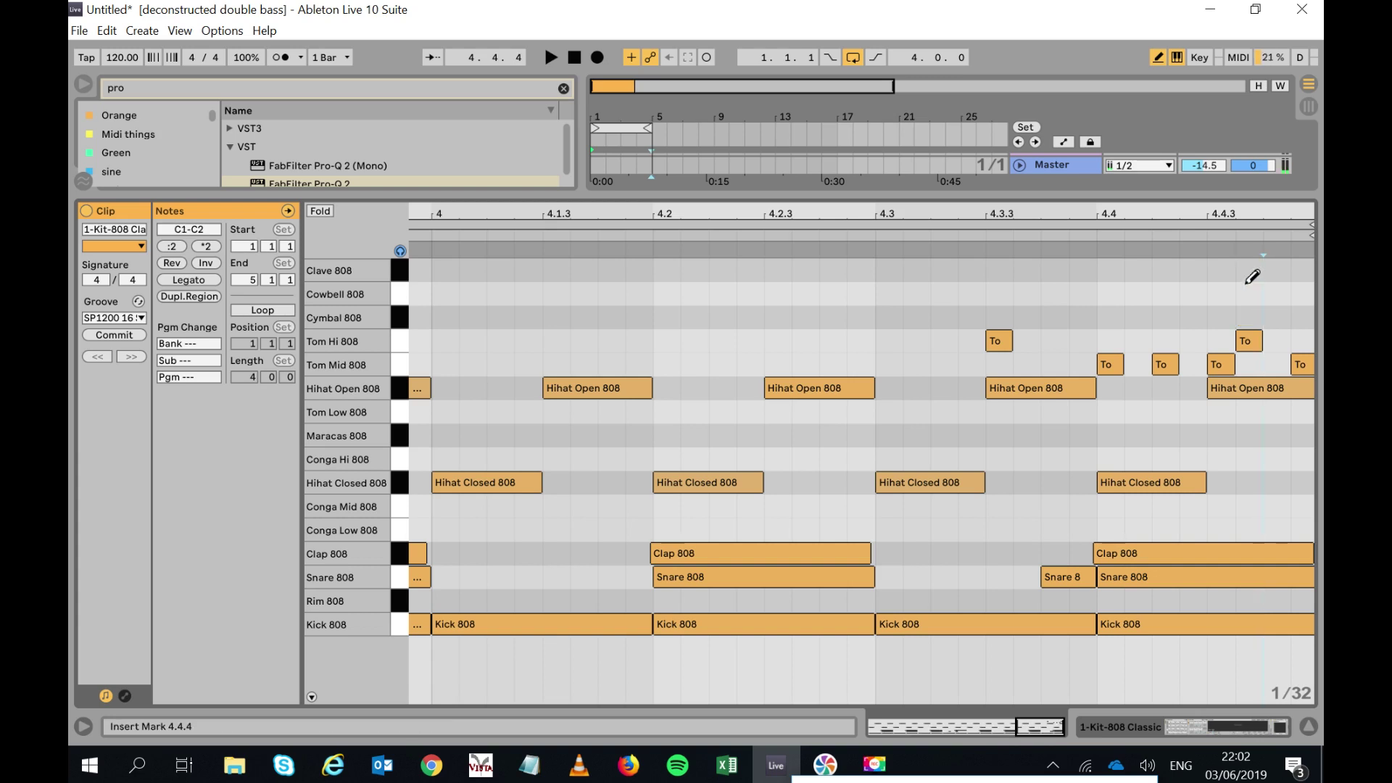
click(1046, 231)
click(982, 230)
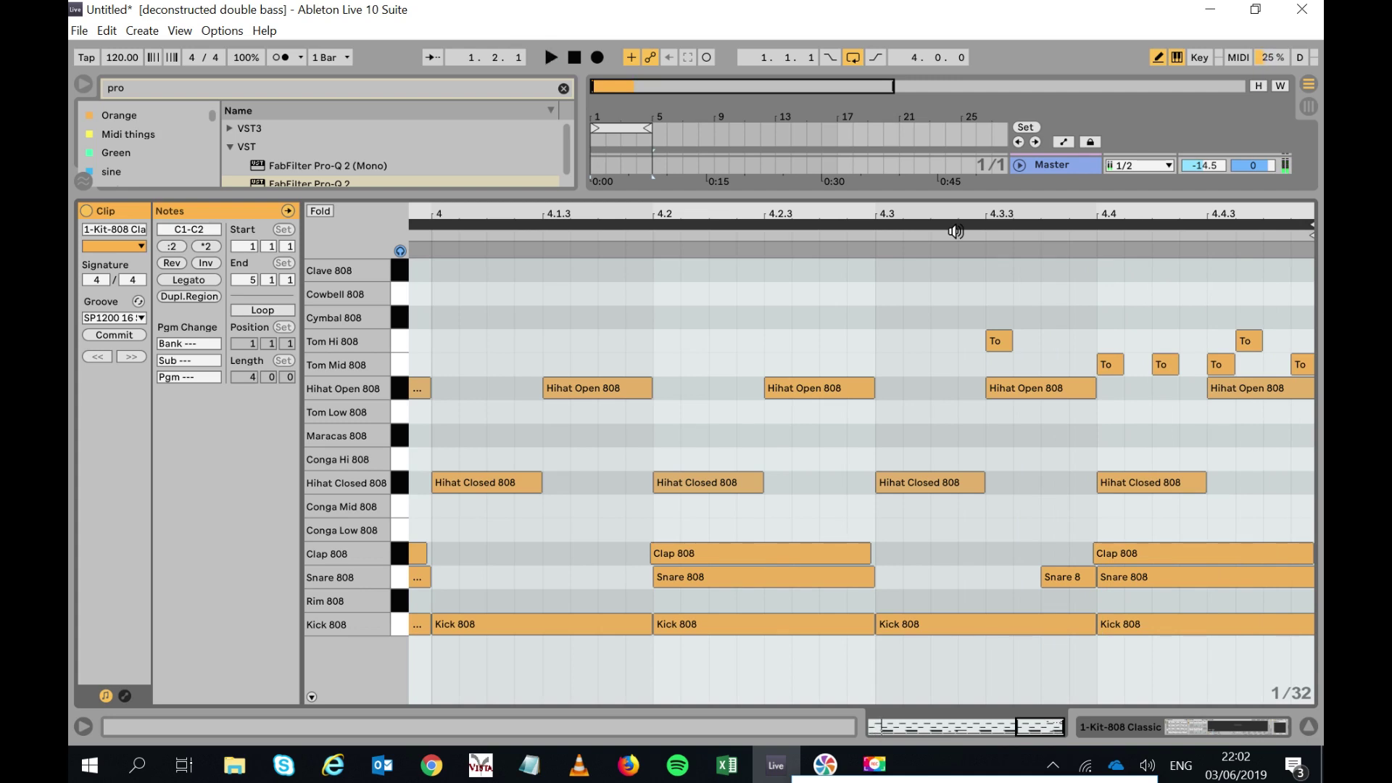
Delete the Tom Hi note after 4.4.3 and move the last Tom Mid note 1/32 earlier to 4.4.4, auditioning each change.
click(1248, 340)
click(968, 234)
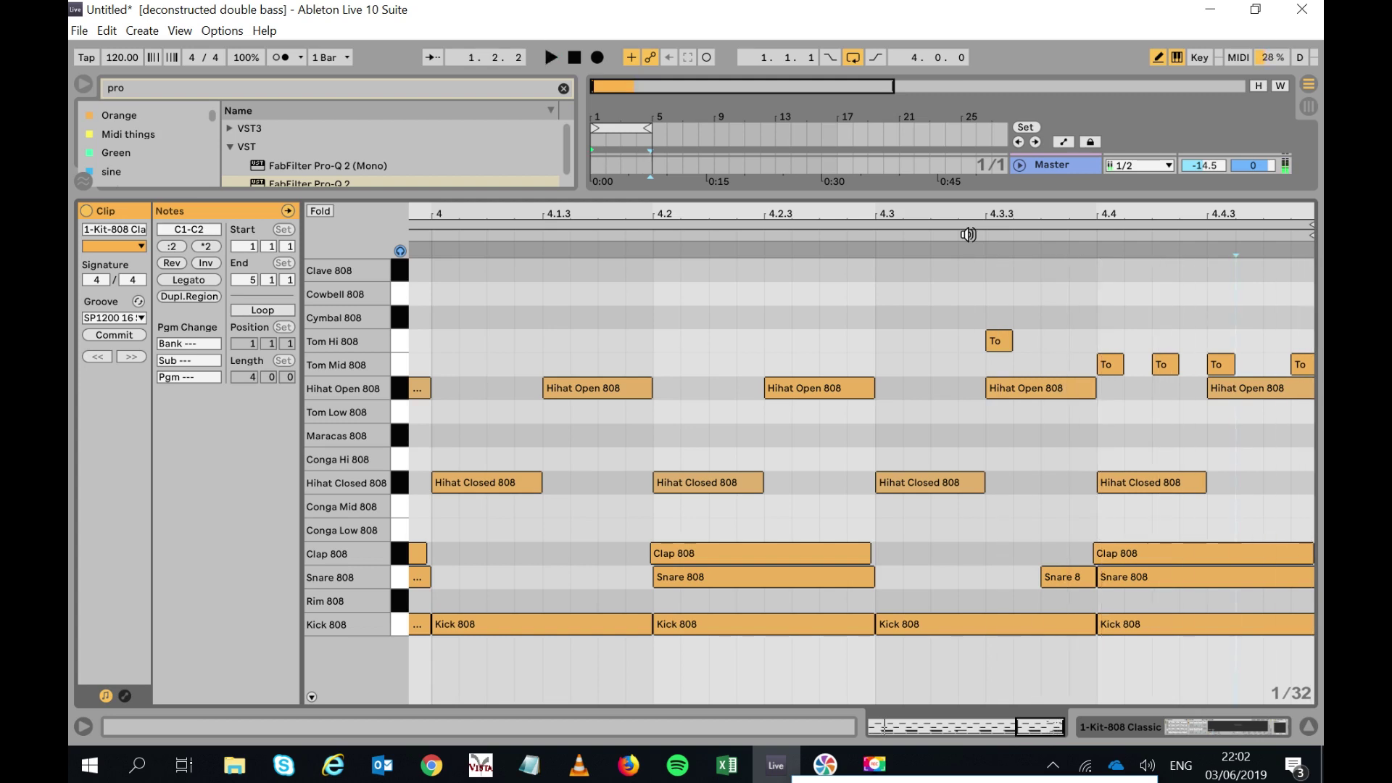
click(1305, 364)
click(1277, 364)
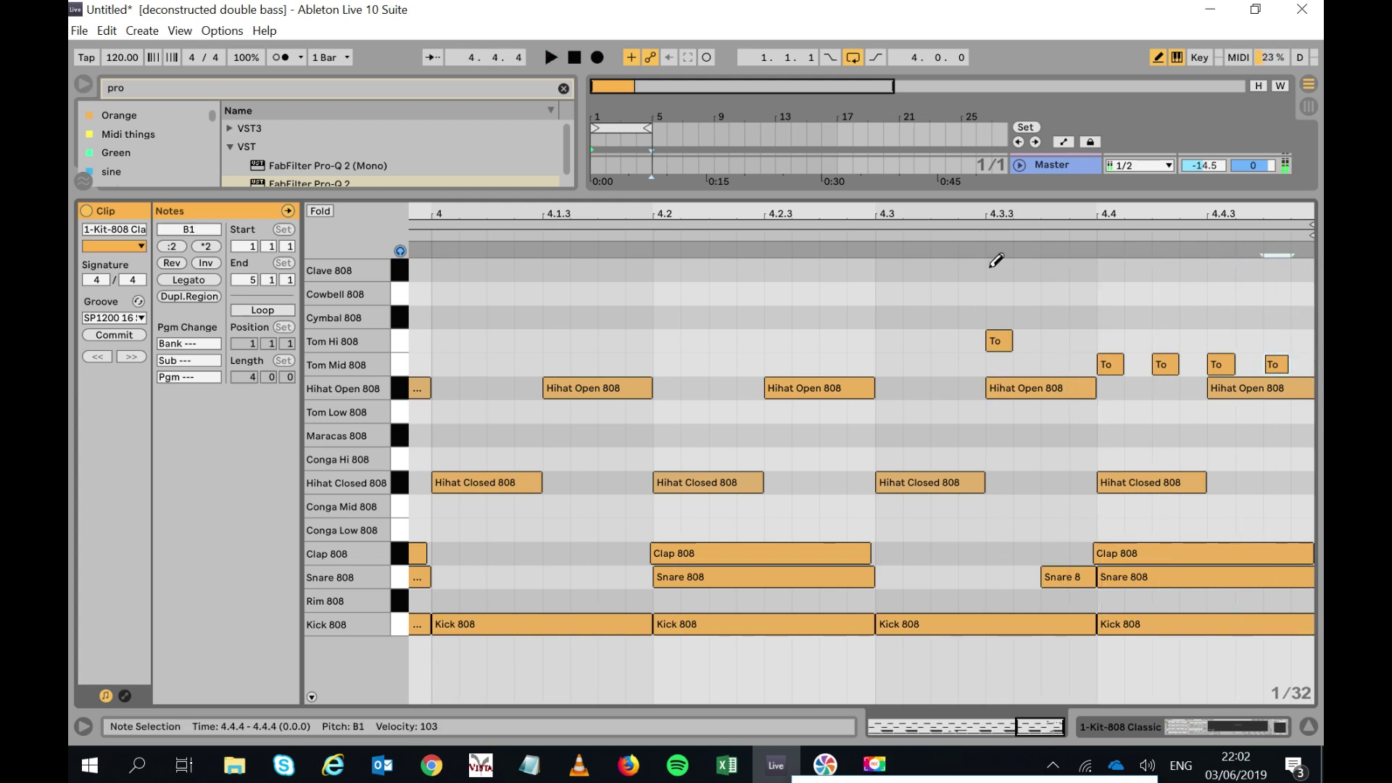
click(965, 236)
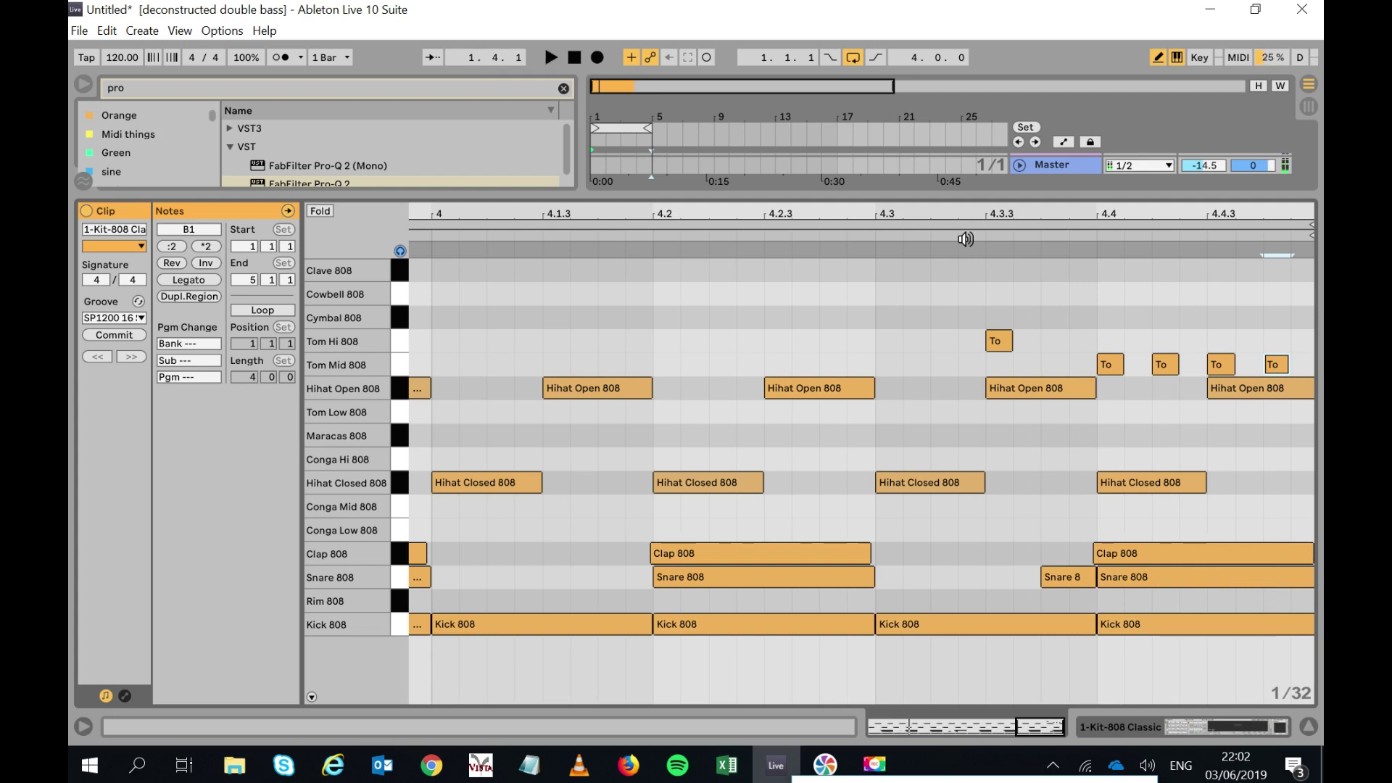
Replace the Tom Mid note at 4.4.2 with a 1/32 Conga Mid and the one at 4.4.3 with a 1/32 Conga Low, and audition.
click(1158, 364)
click(1165, 506)
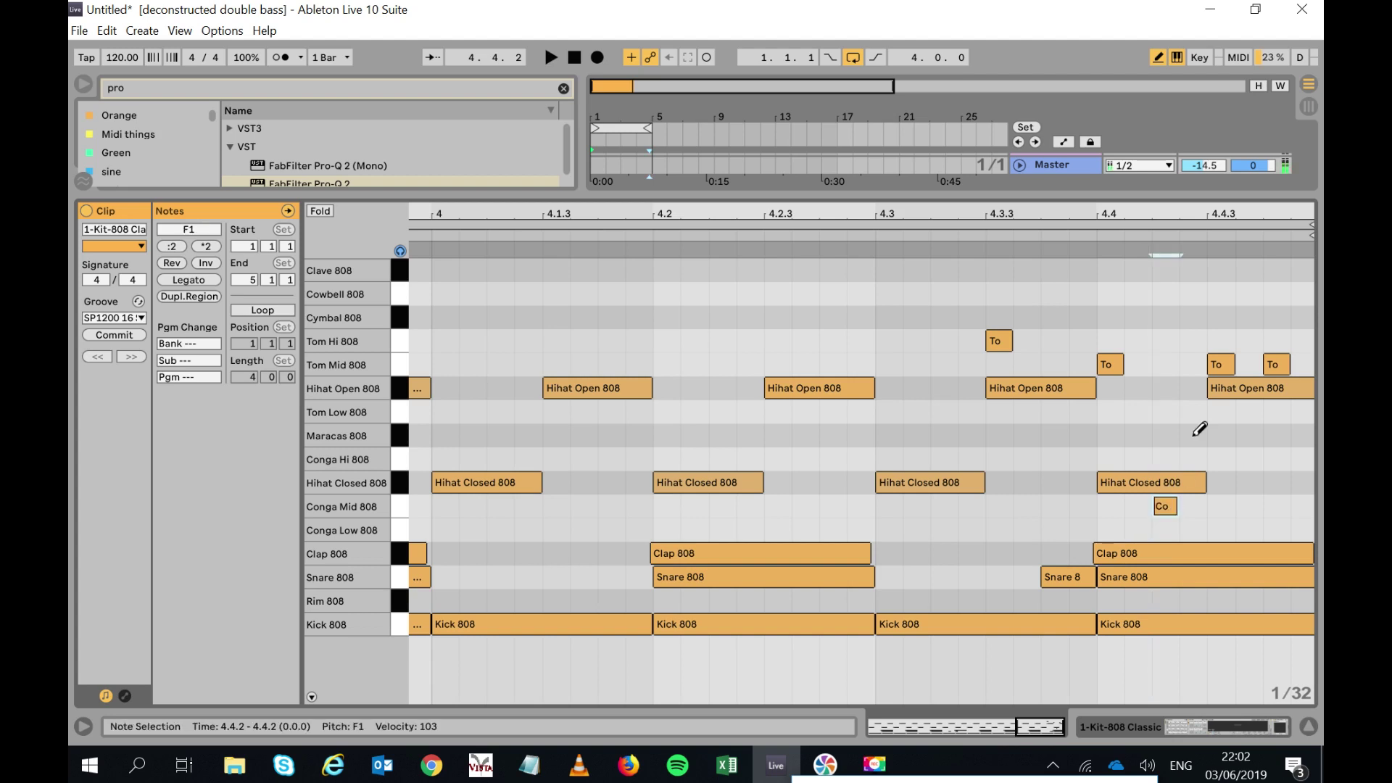
click(1230, 357)
click(1233, 529)
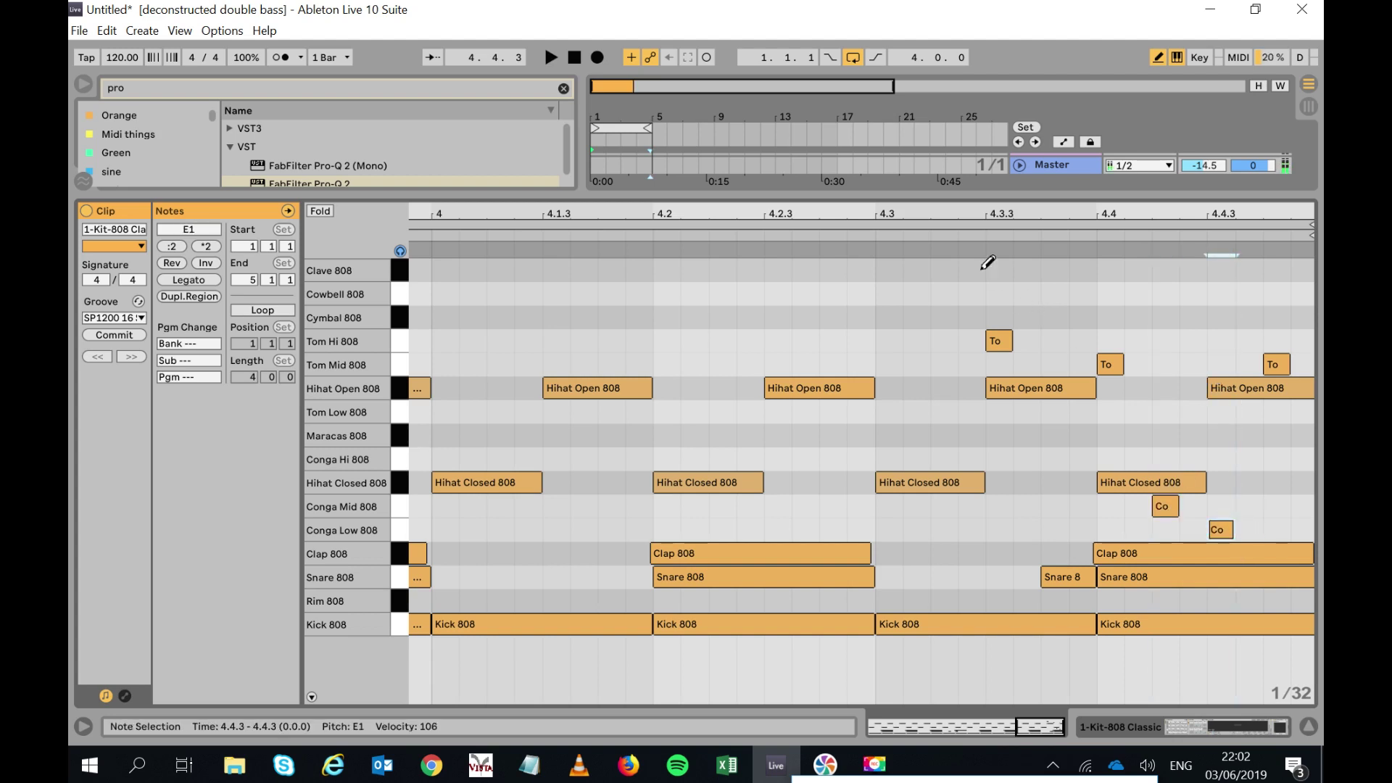
click(956, 235)
Try a 1/32 Rim 808 note directly after the Conga Low note, audition it, and delete it.
click(1247, 600)
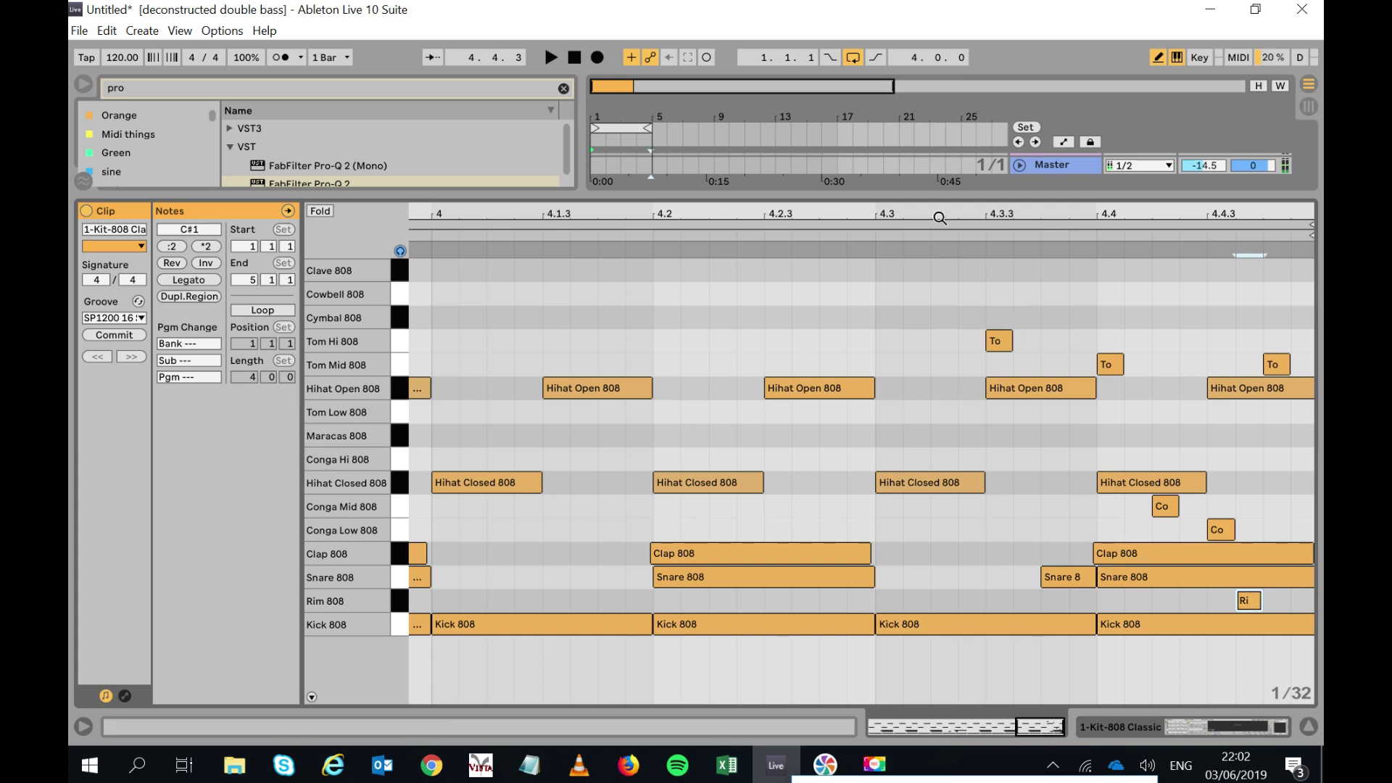
click(961, 228)
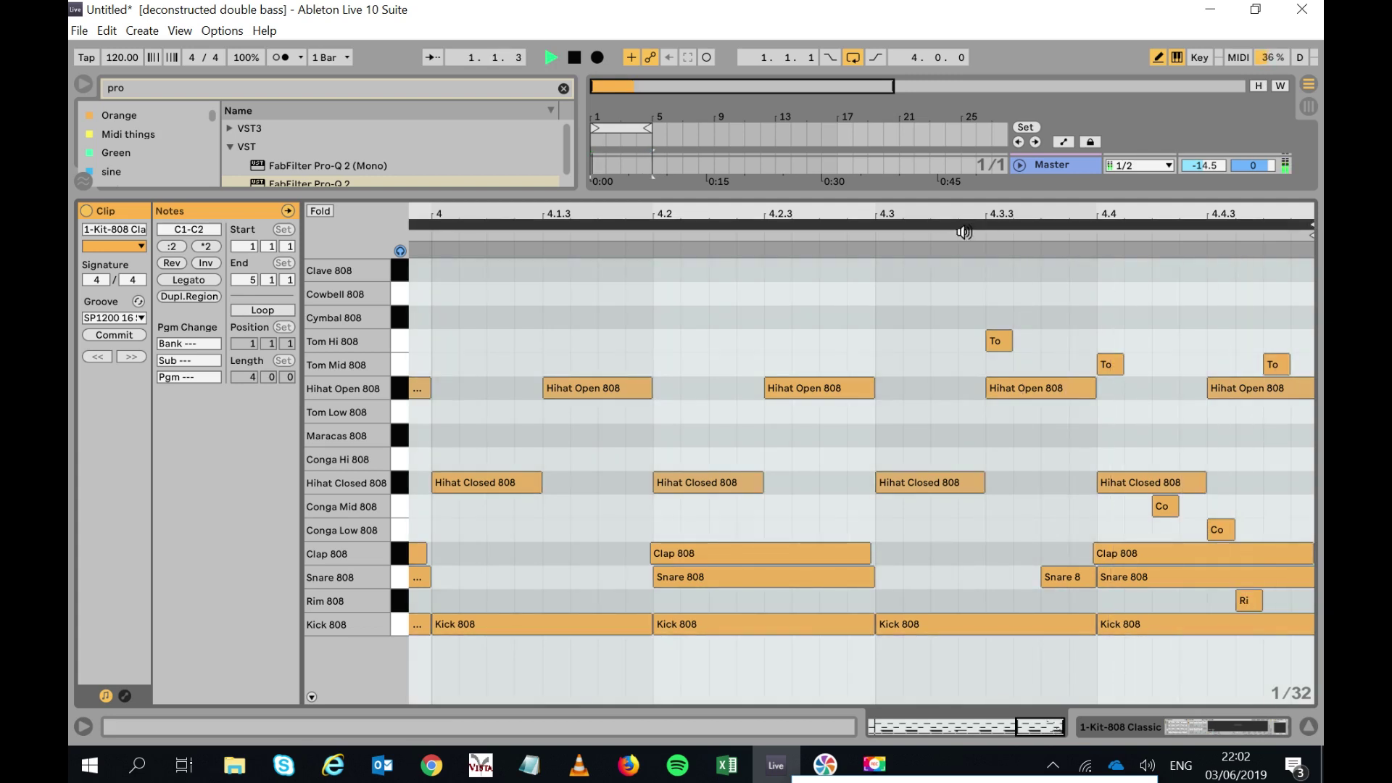
click(1244, 598)
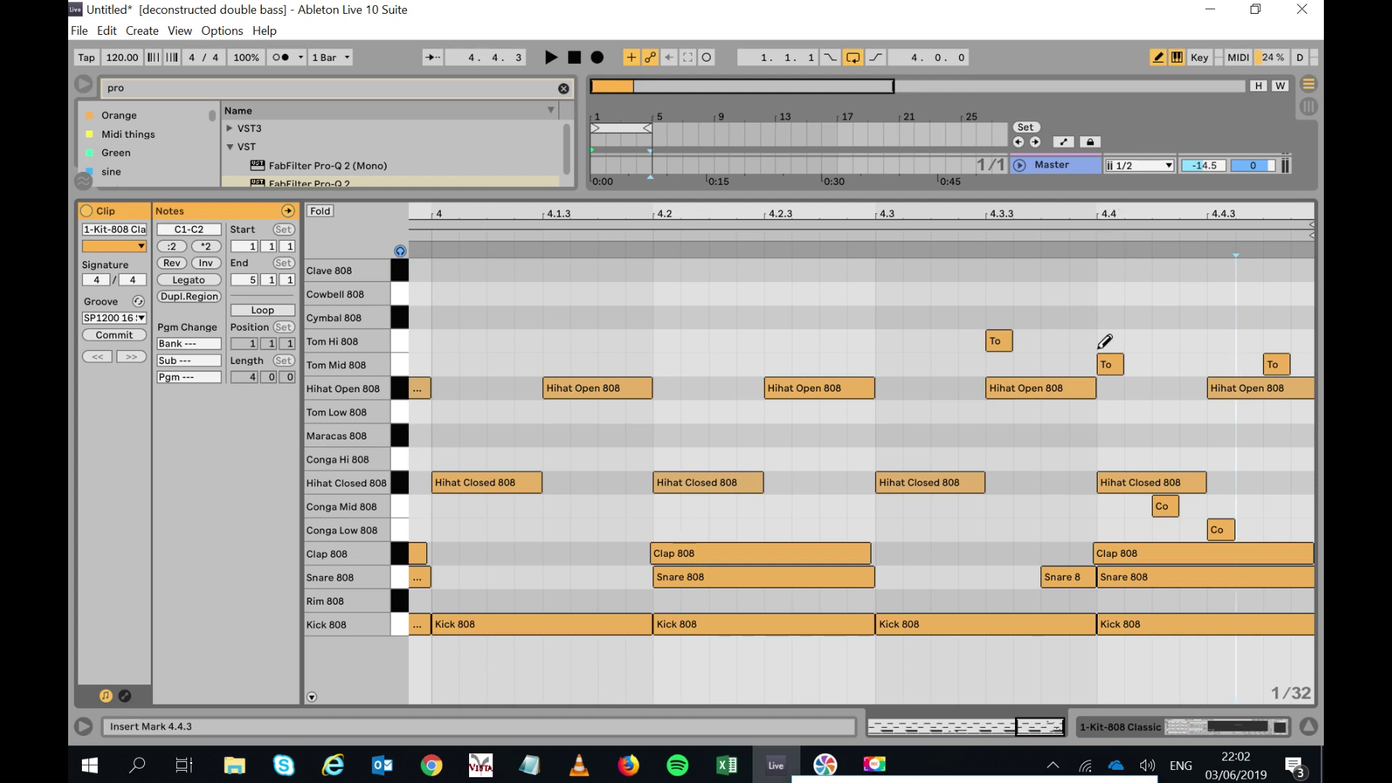
Replace the Tom Mid note at 4.4 with a roll of 1/512 notes, delete alternate notes, and audition it.
drag(1123, 212, 1117, 245)
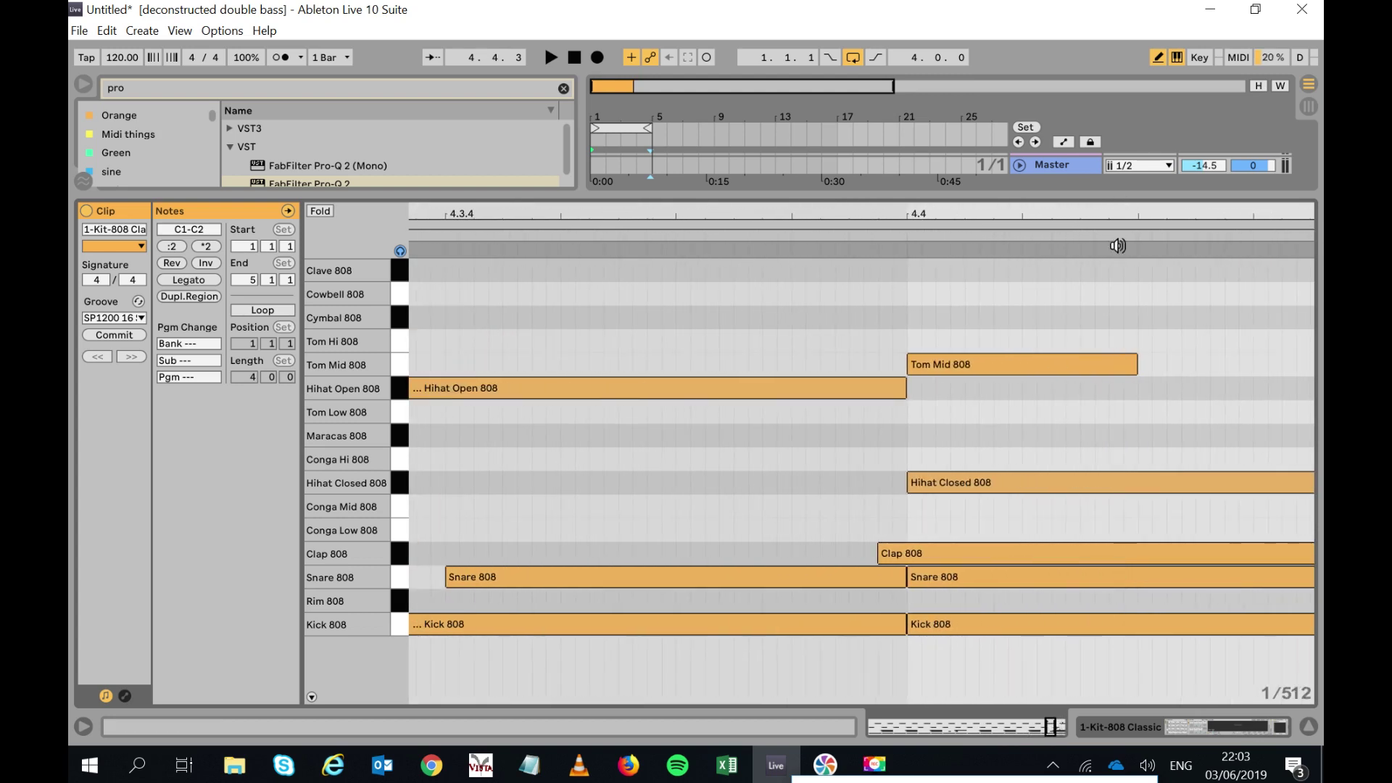
click(1122, 364)
mouse_move(1122, 364)
mouse_down()
mouse_move(964, 360)
mouse_move(1121, 353)
mouse_up()
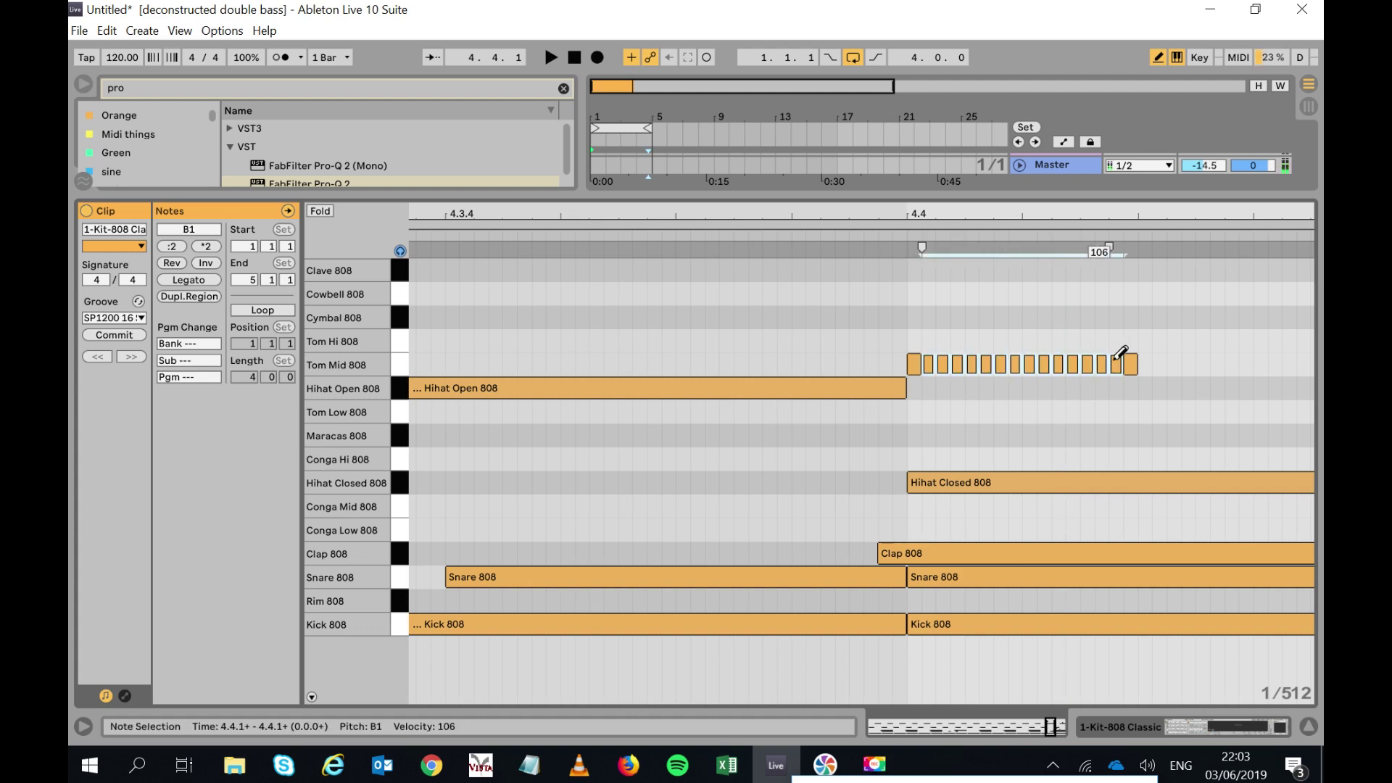
click(932, 364)
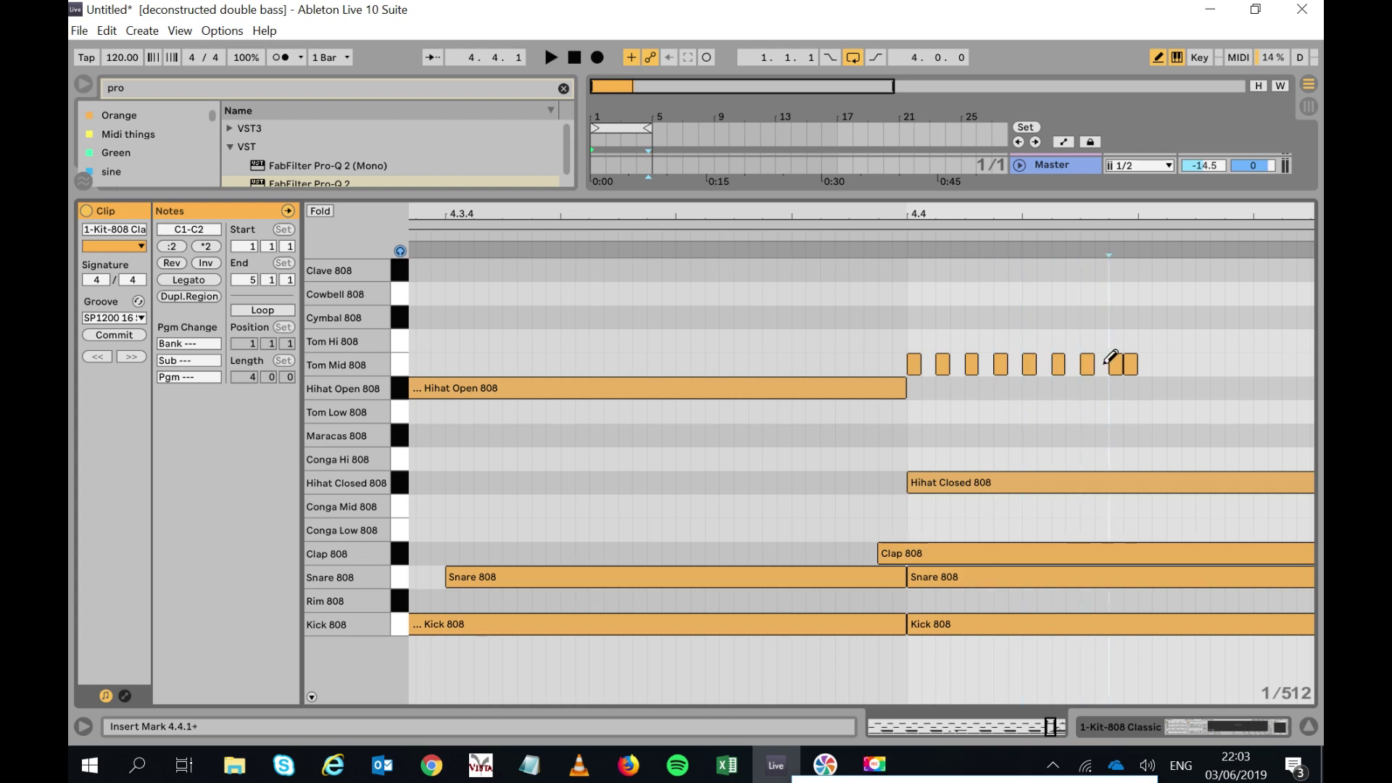
drag(930, 212, 1082, 213)
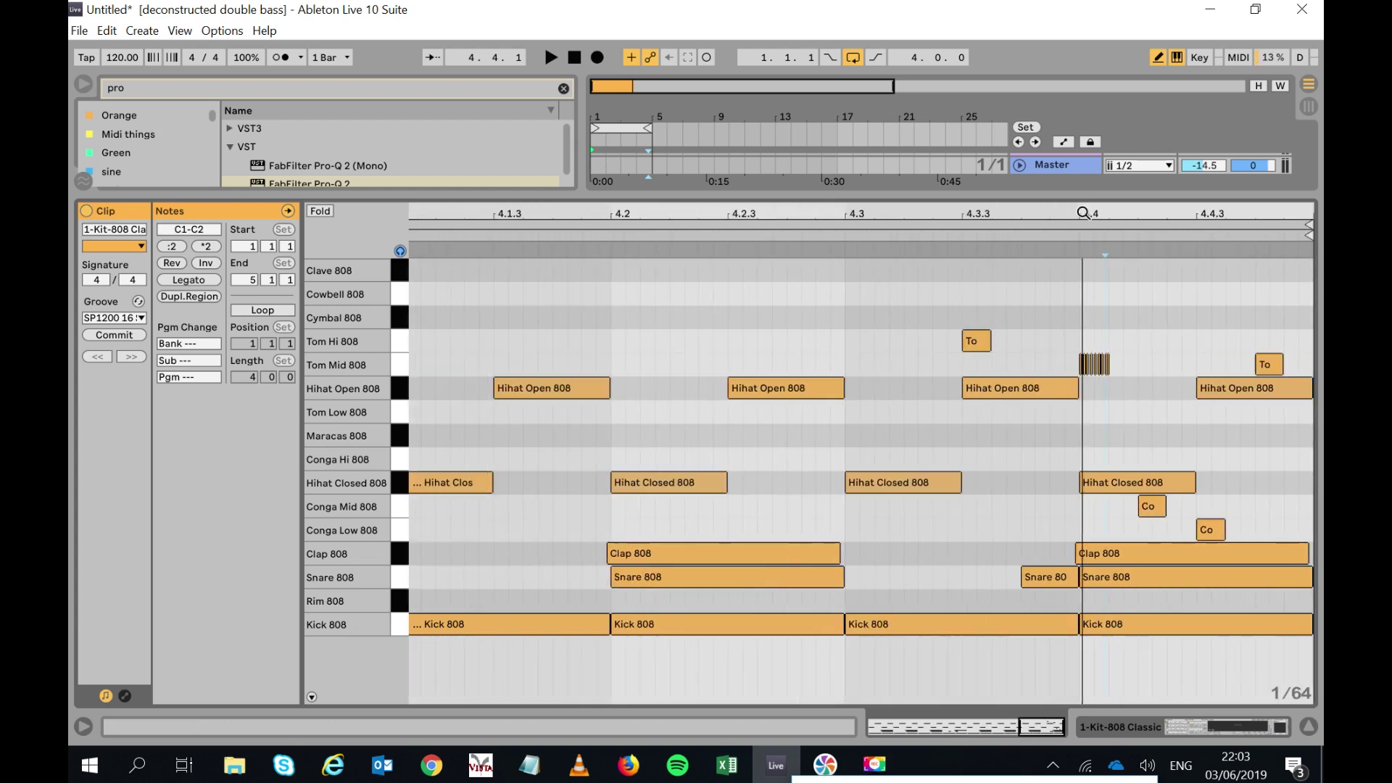
key(space)
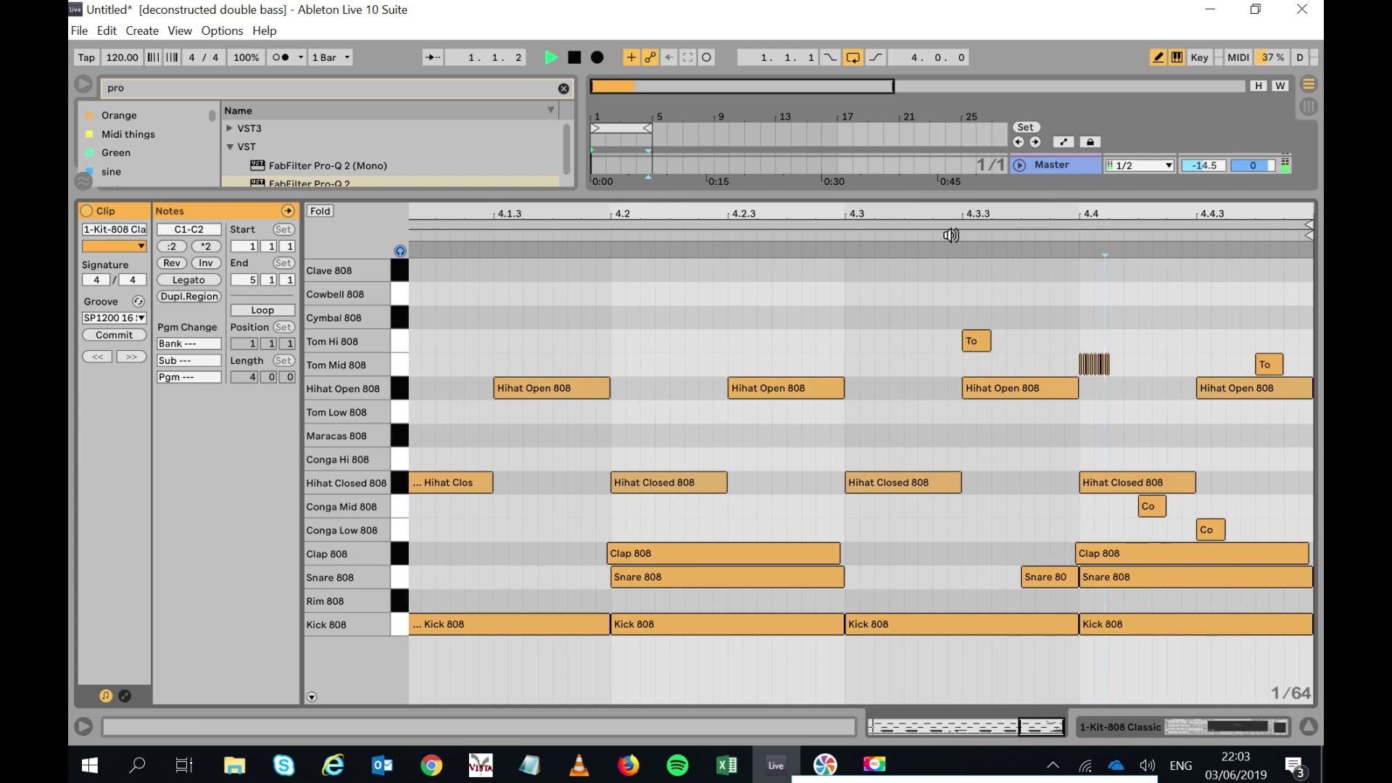
Redraw the Tom Mid roll at 4.4 with 1/256 notes, thin it out with gaps, and audition it.
mouse_move(1103, 211)
mouse_down()
mouse_move(1102, 239)
mouse_move(1102, 209)
mouse_up()
drag(1013, 357, 1130, 357)
click(1107, 364)
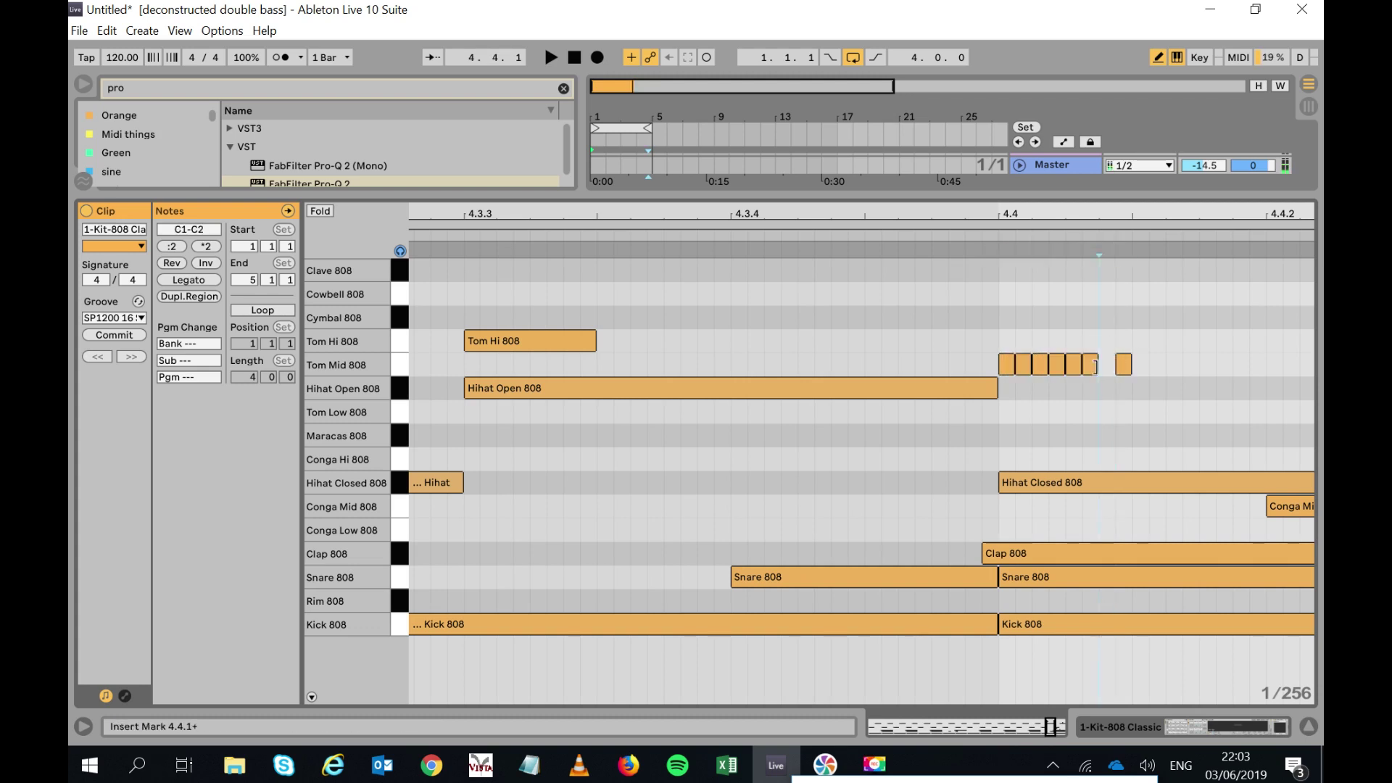
click(1046, 366)
click(1029, 365)
click(1075, 364)
click(1089, 364)
click(1107, 364)
click(1127, 363)
click(1142, 364)
drag(735, 210, 1105, 213)
click(1024, 234)
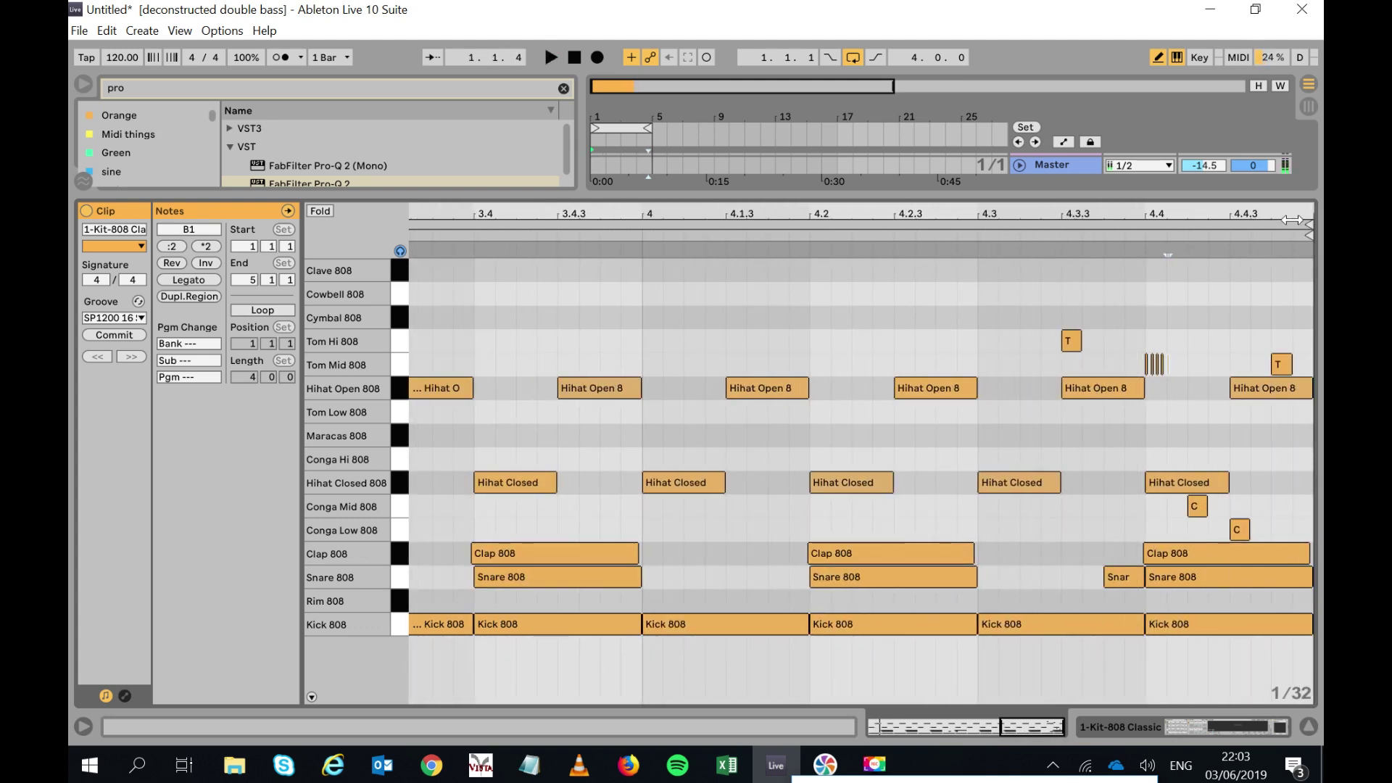
Redraw the Tom Mid roll at 4.4 as five 1/128 notes, delete the second and fourth, and audition it.
mouse_move(1167, 221)
mouse_down()
mouse_move(1138, 290)
mouse_move(1087, 341)
mouse_up()
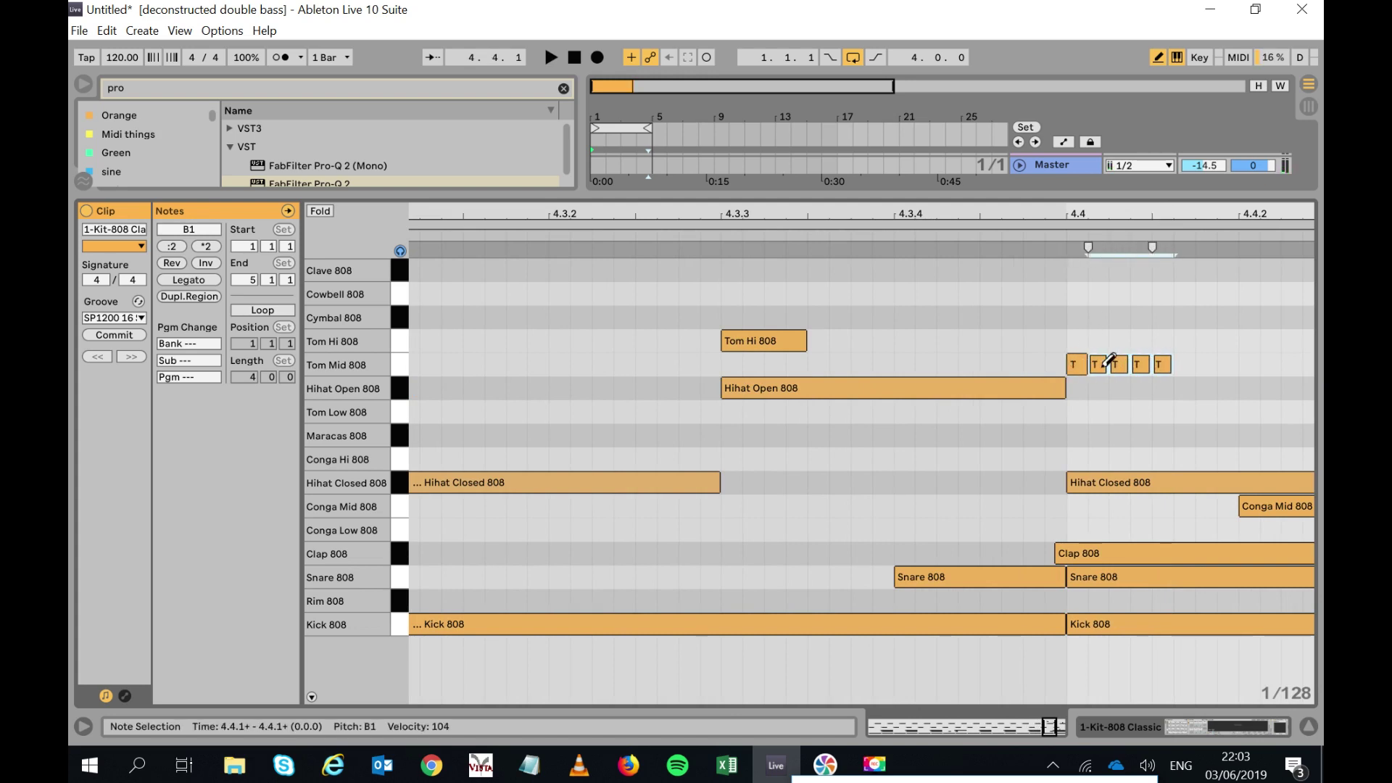
click(1098, 364)
click(1140, 363)
key(space)
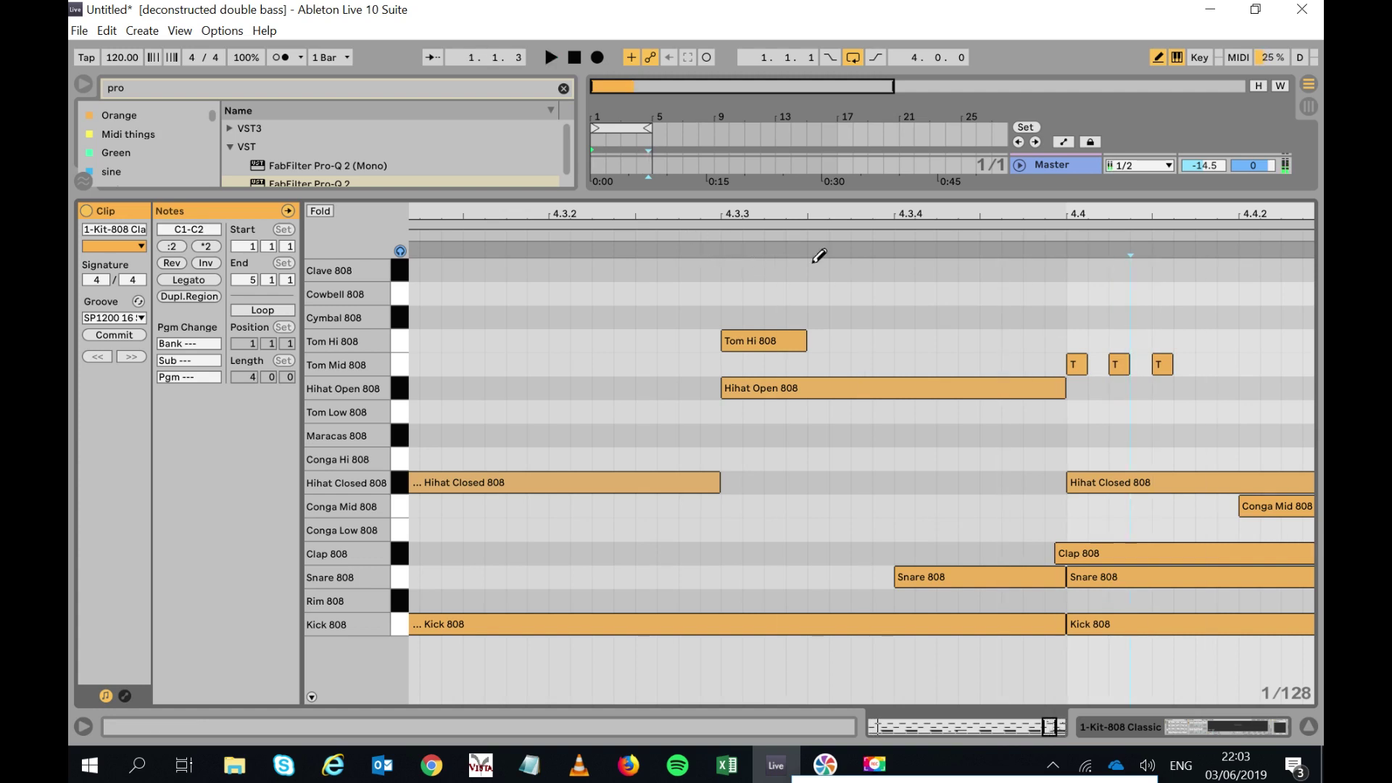
Move the second note of the Tom Mid roll 1/128 later, add another 1/128 note after the roll, and play the whole loop.
click(1144, 365)
click(1126, 364)
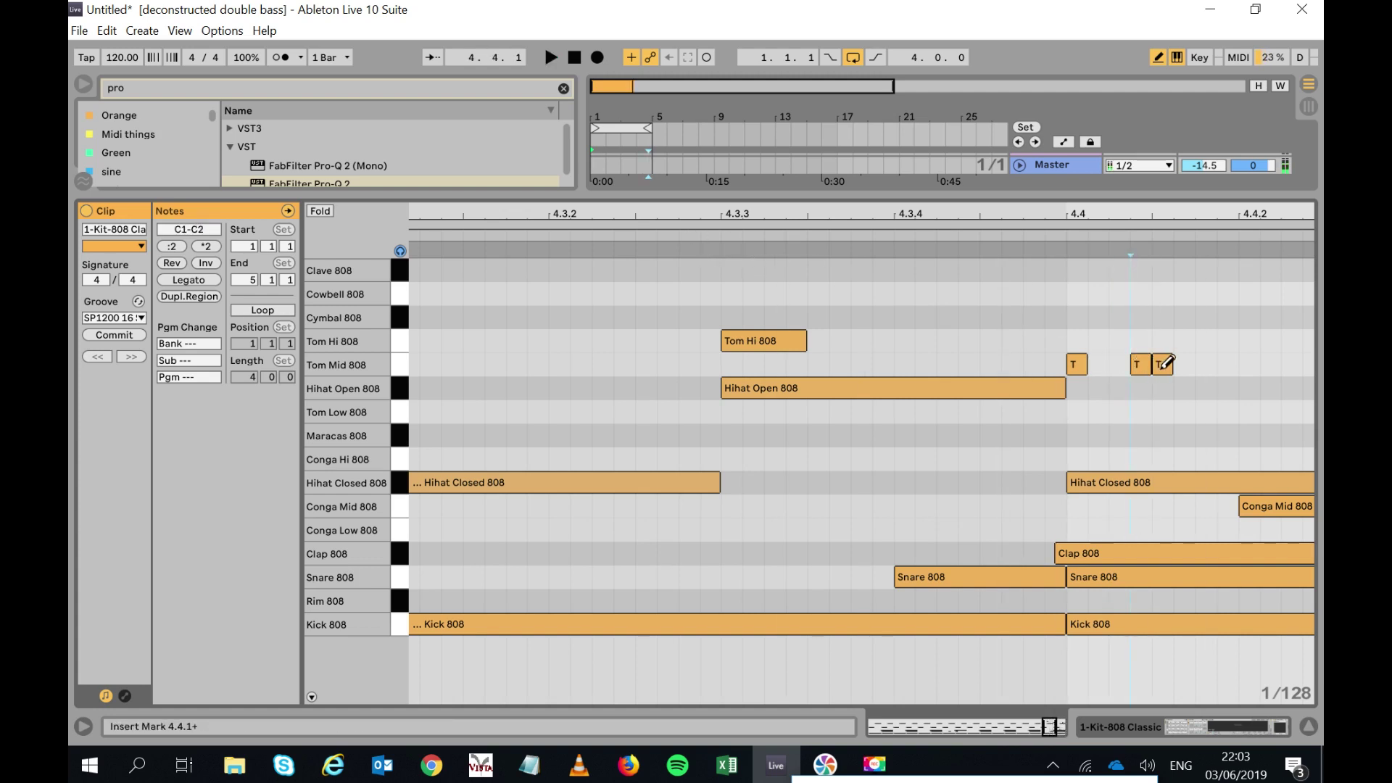
click(1196, 365)
click(707, 240)
drag(746, 210, 1232, 210)
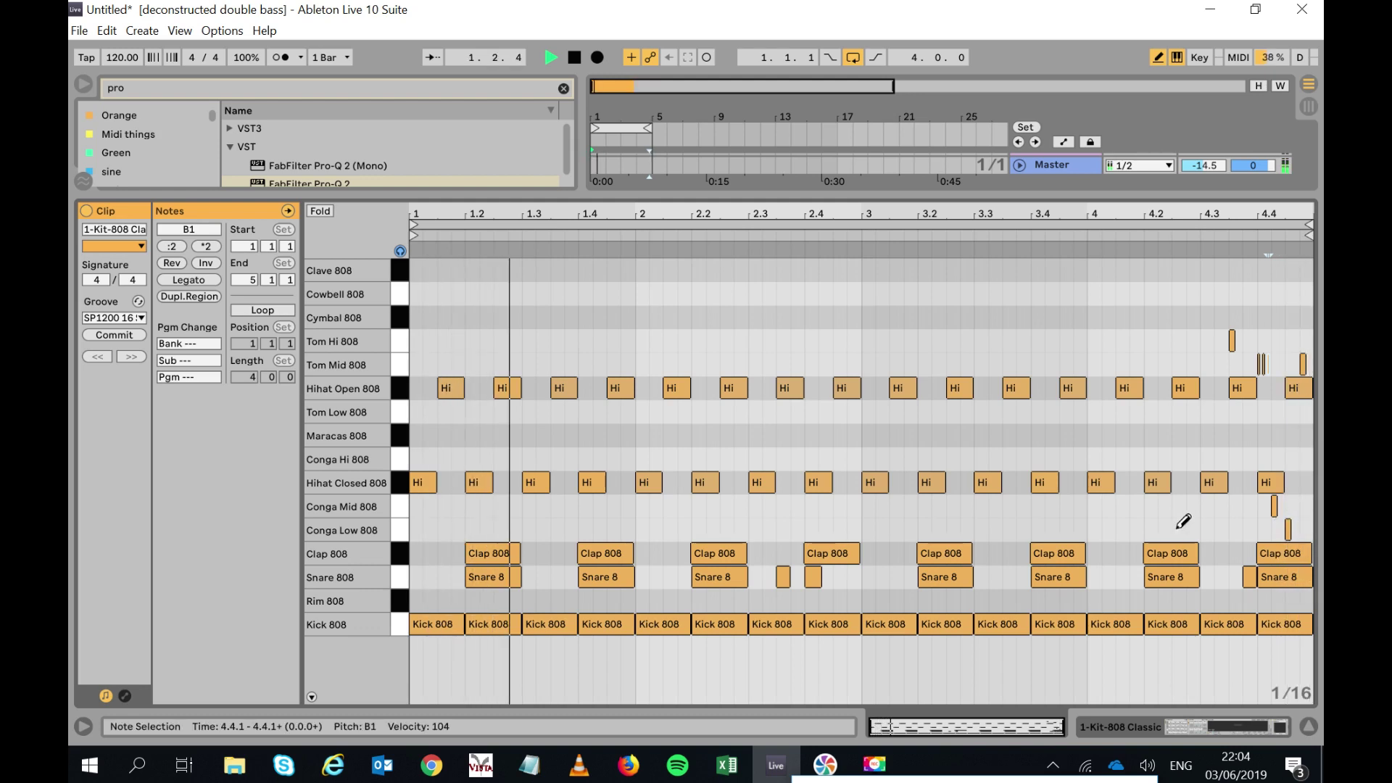
Show the Kit-808 Classic device chain, bring its drum rack into view, and stop playback.
click(1243, 732)
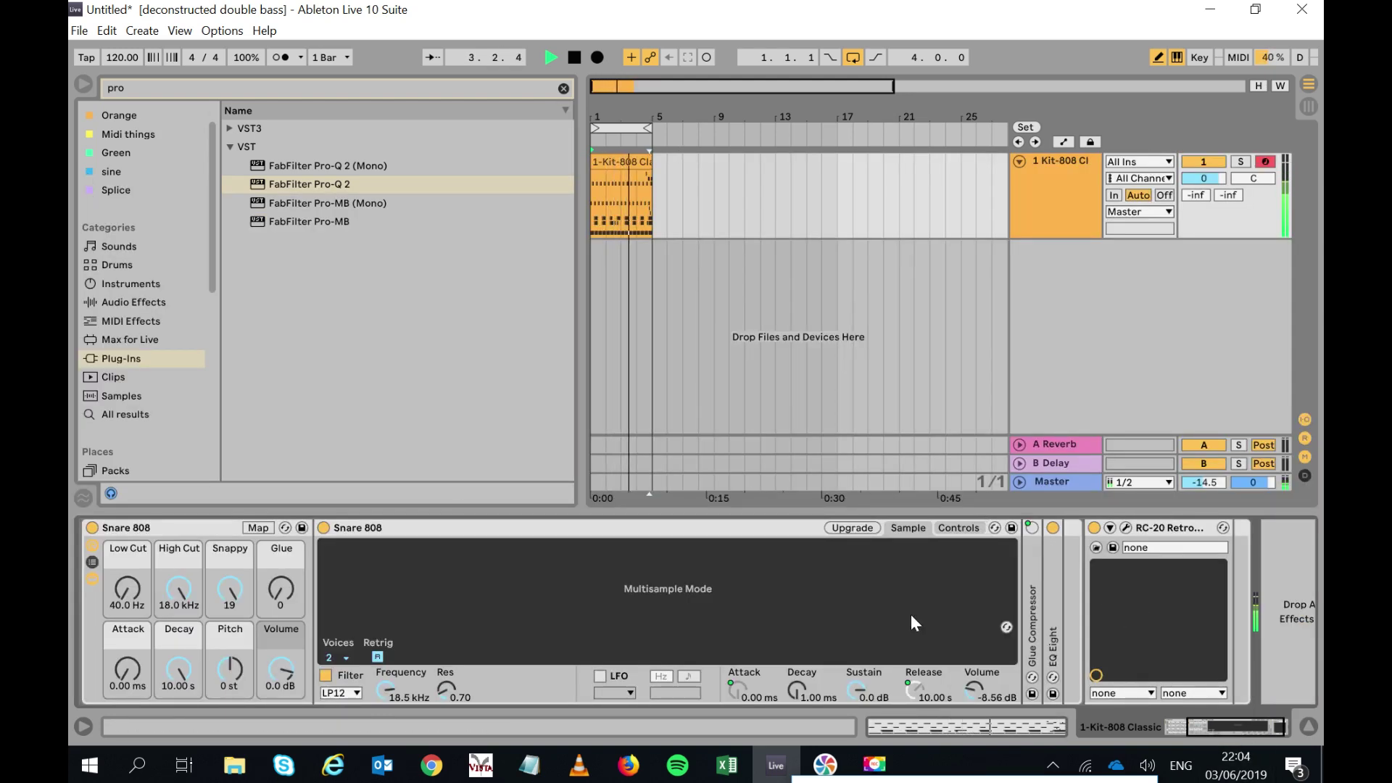
click(1191, 725)
key(space)
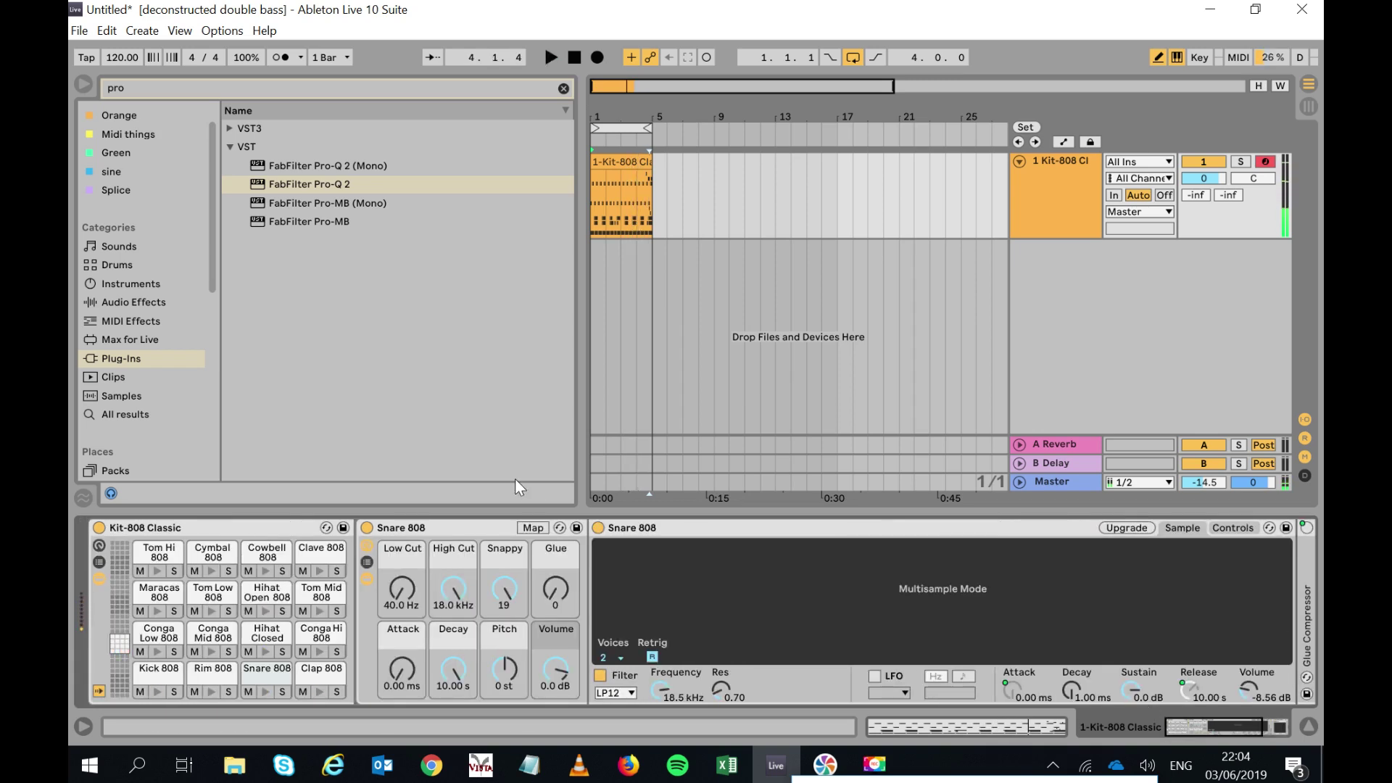
Find the ValhallaFreqEcho plug-in by searching for "freq" and load it onto the Tom Low 808 pad.
click(208, 599)
click(208, 83)
text(freq)
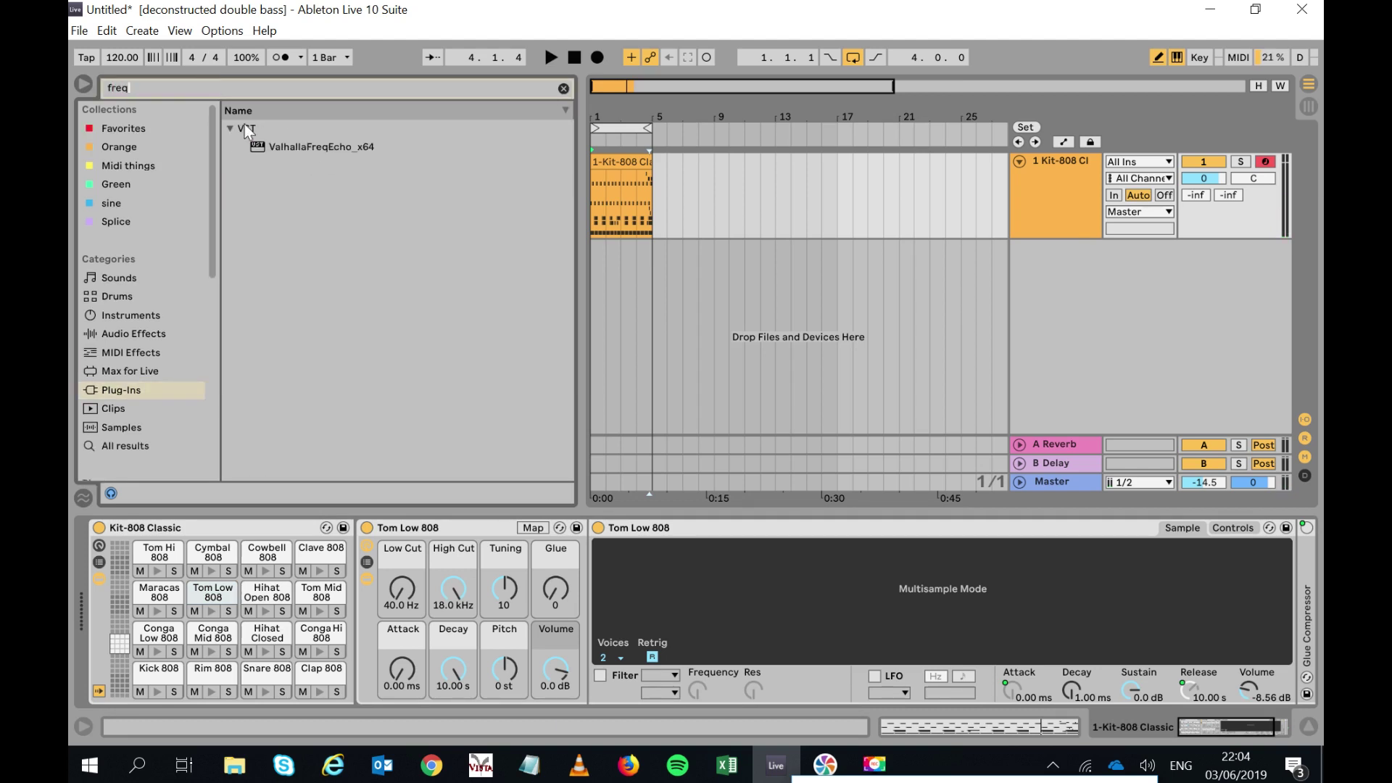
drag(271, 144, 209, 596)
key(space)
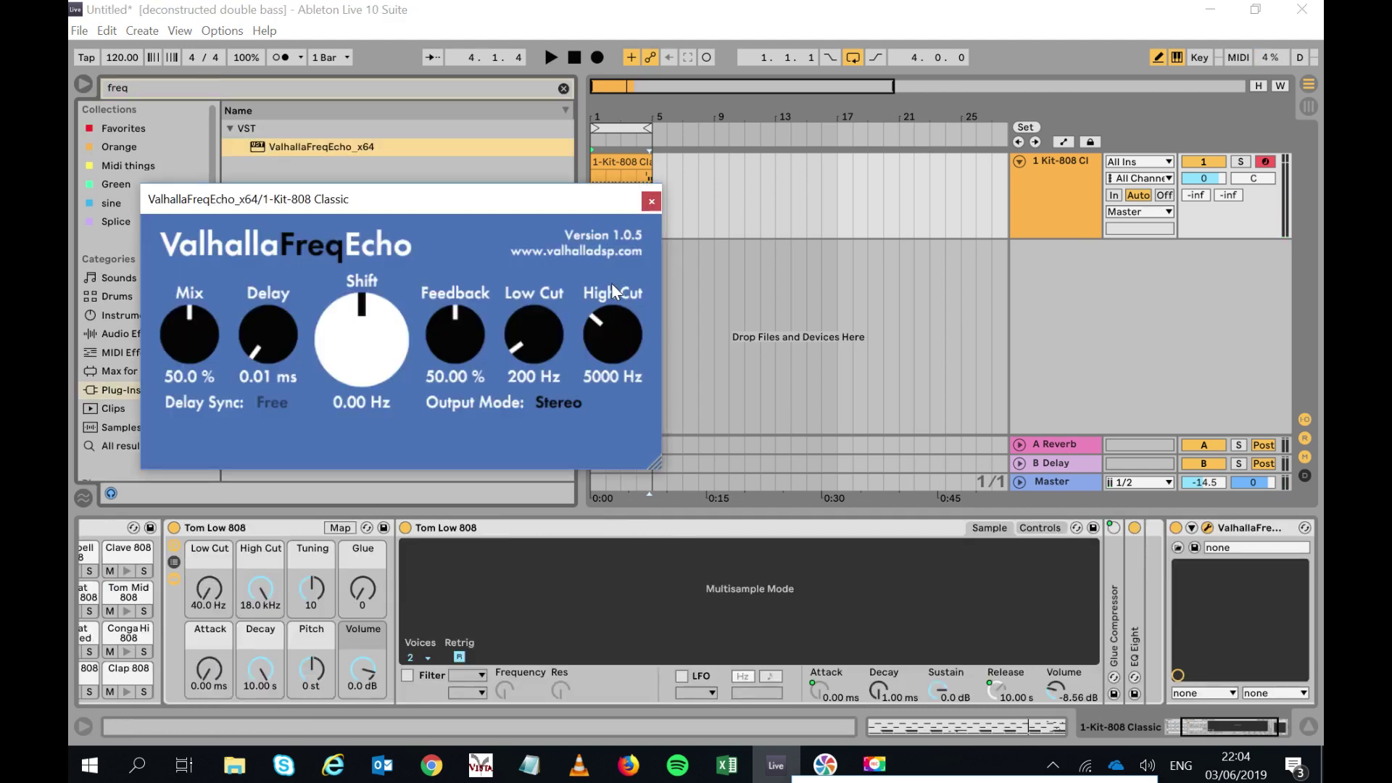
Set ValhallaFreqEcho's delay to 10.97 ms and shift to 0.17 Hz, close its window, and play the loop.
drag(294, 354, 257, 287)
click(340, 310)
drag(341, 310, 443, 324)
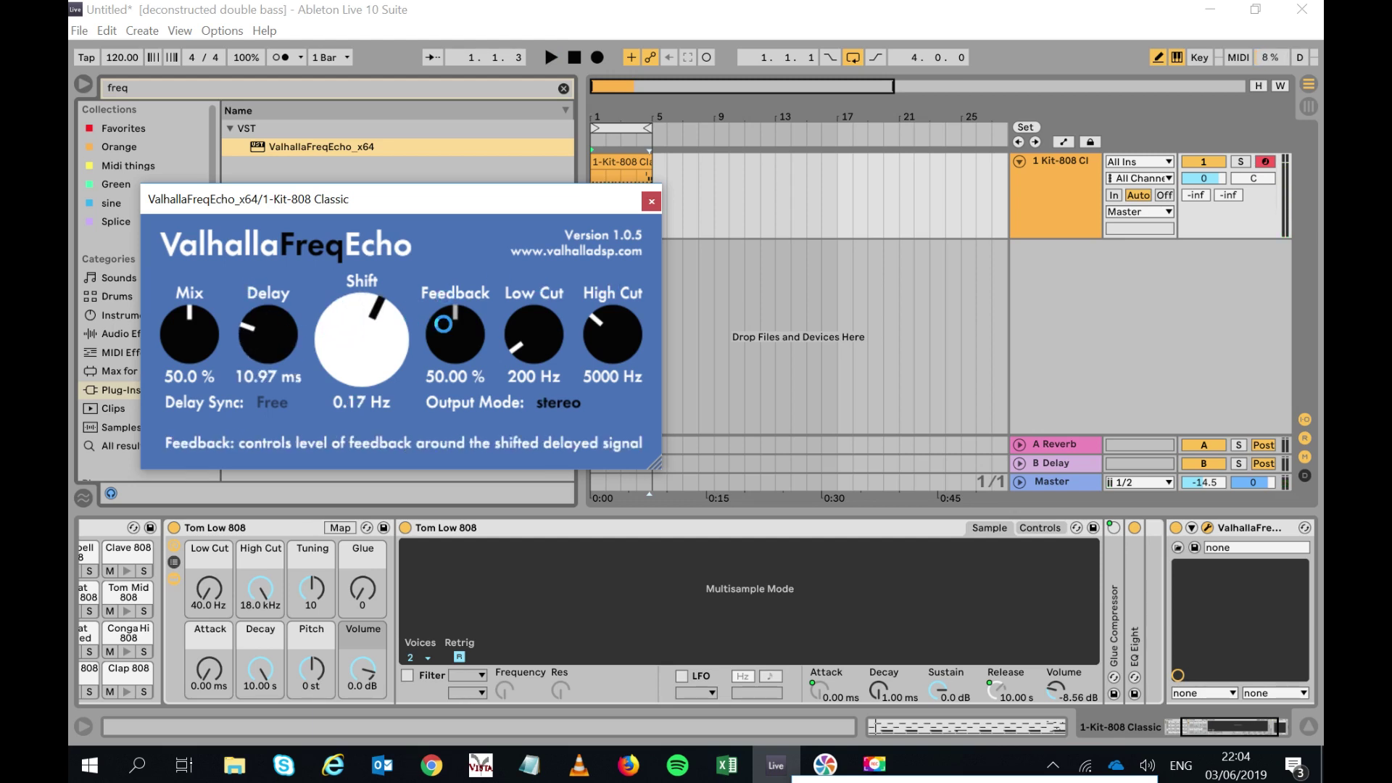
click(652, 201)
key(space)
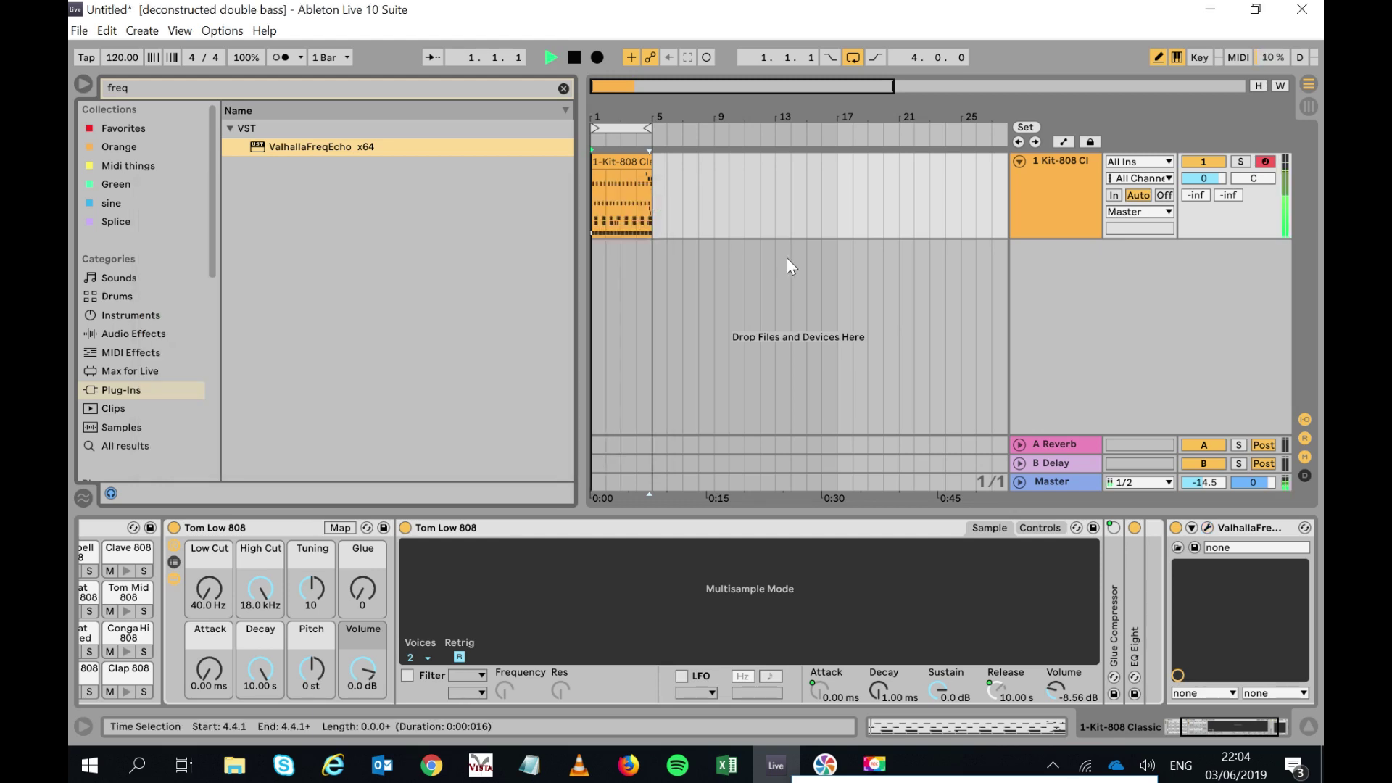
Reopen the drum clip's notes and program 1/16 Tom Mid notes at 2.3.3, 2.4.1, 2.4.2 and 2.4.3.
drag(1213, 729, 1080, 741)
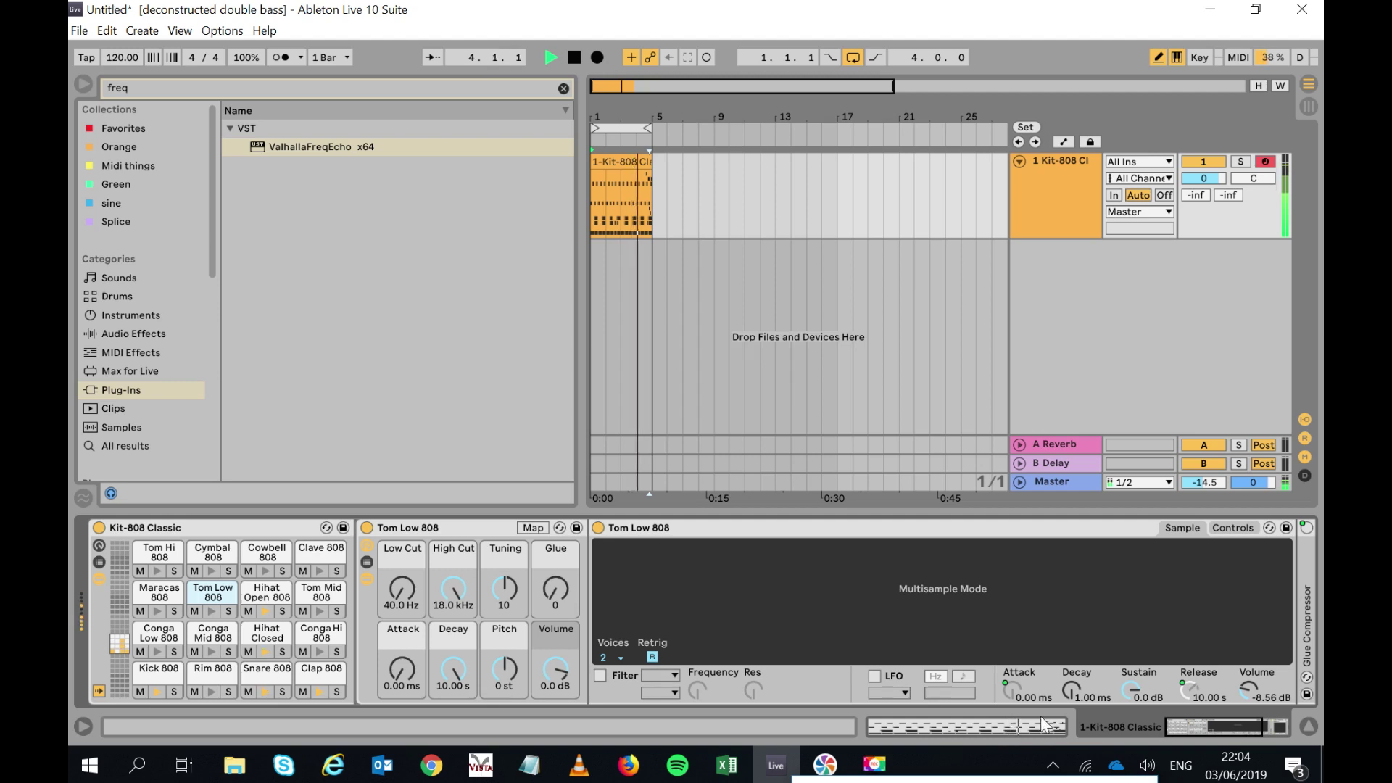
click(1007, 726)
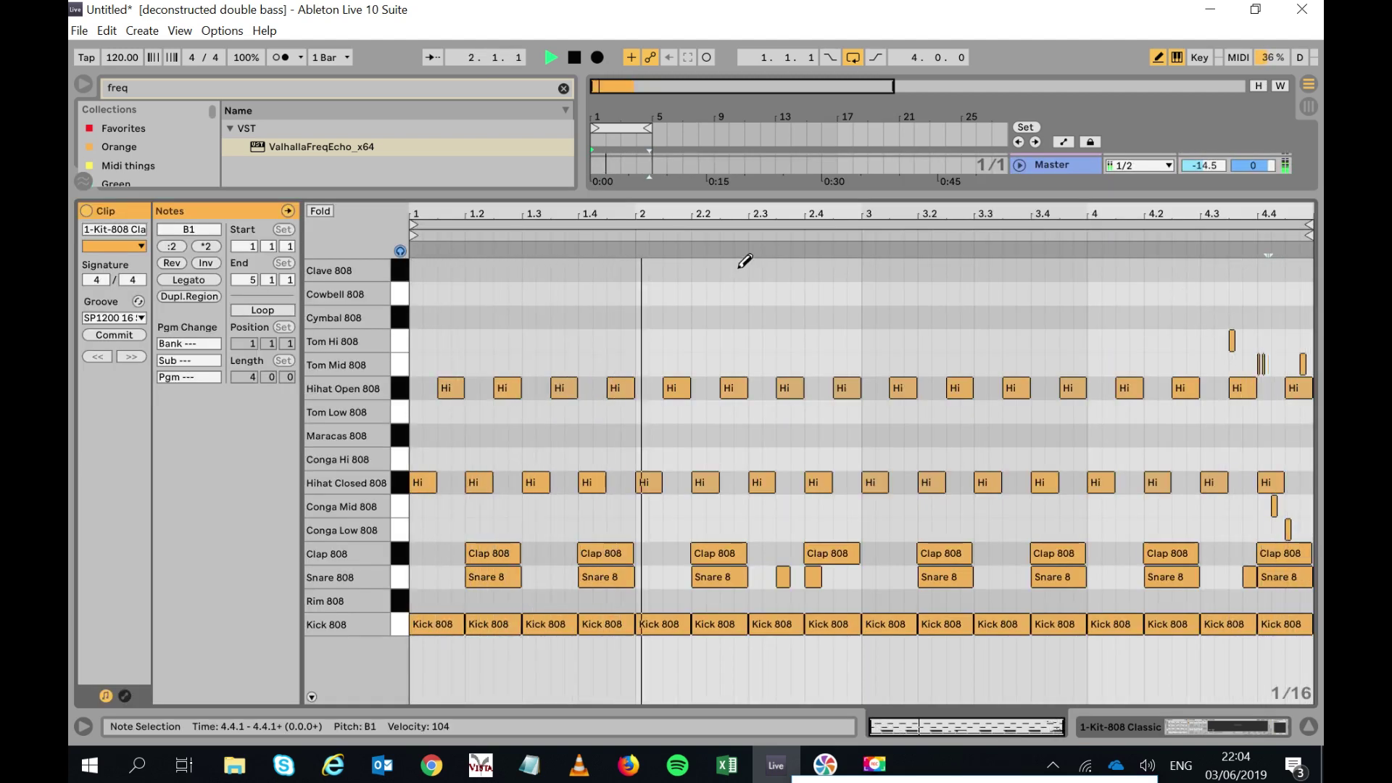
drag(809, 363, 870, 362)
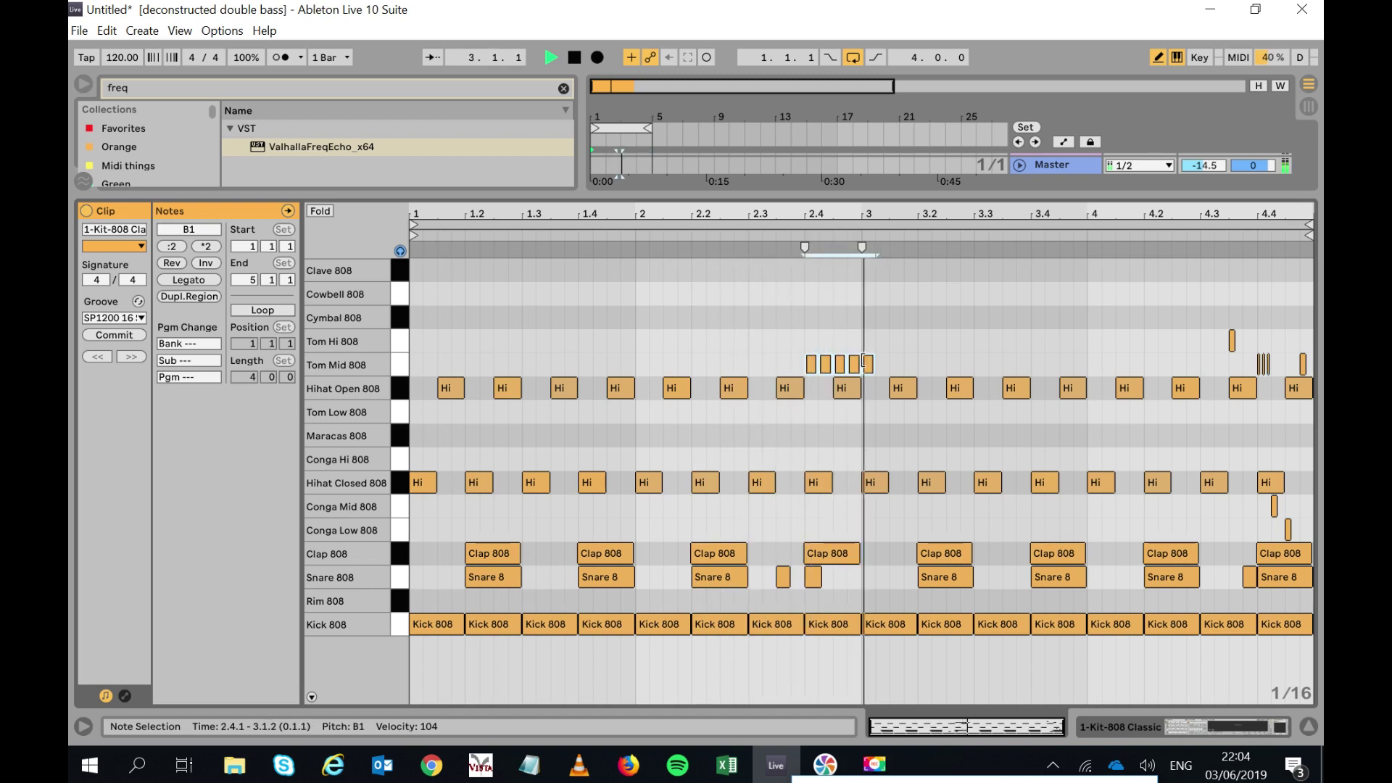
click(869, 363)
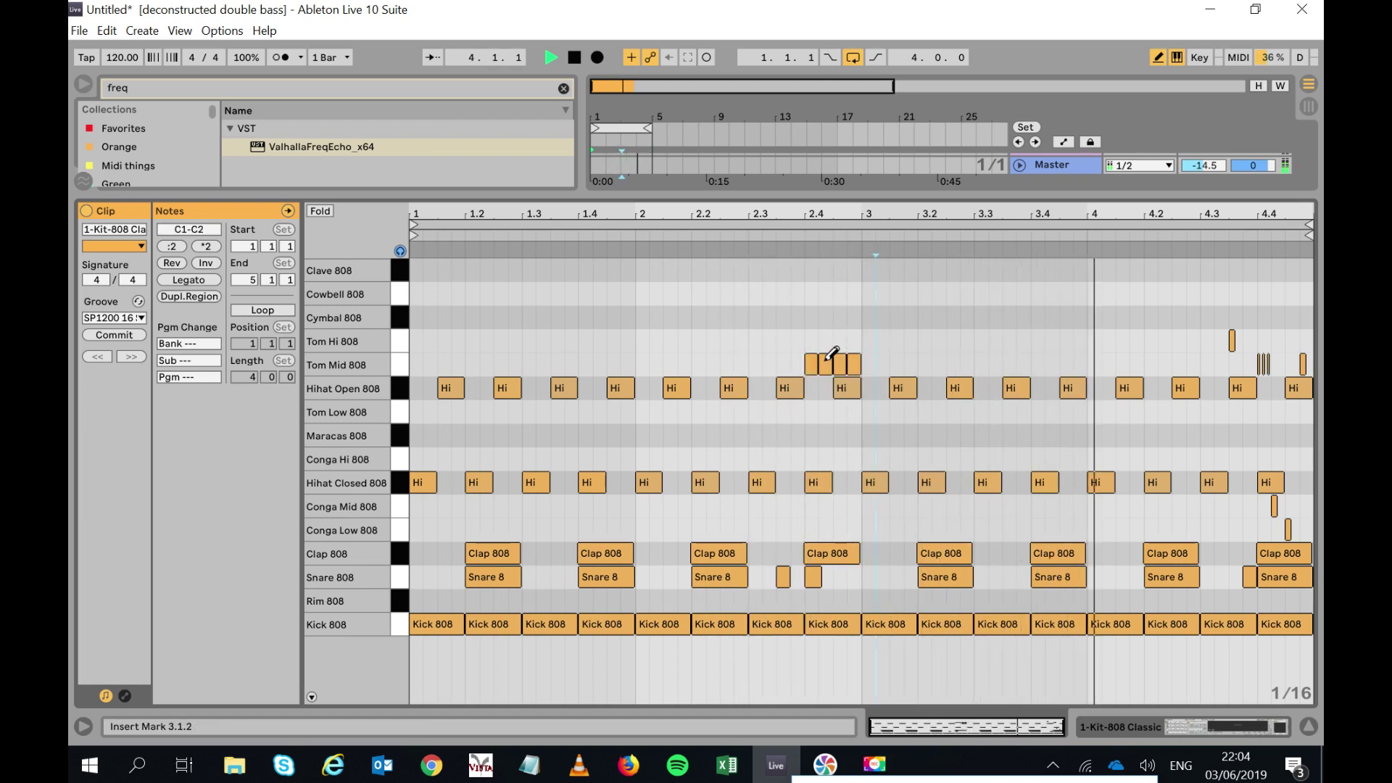
click(826, 363)
click(857, 363)
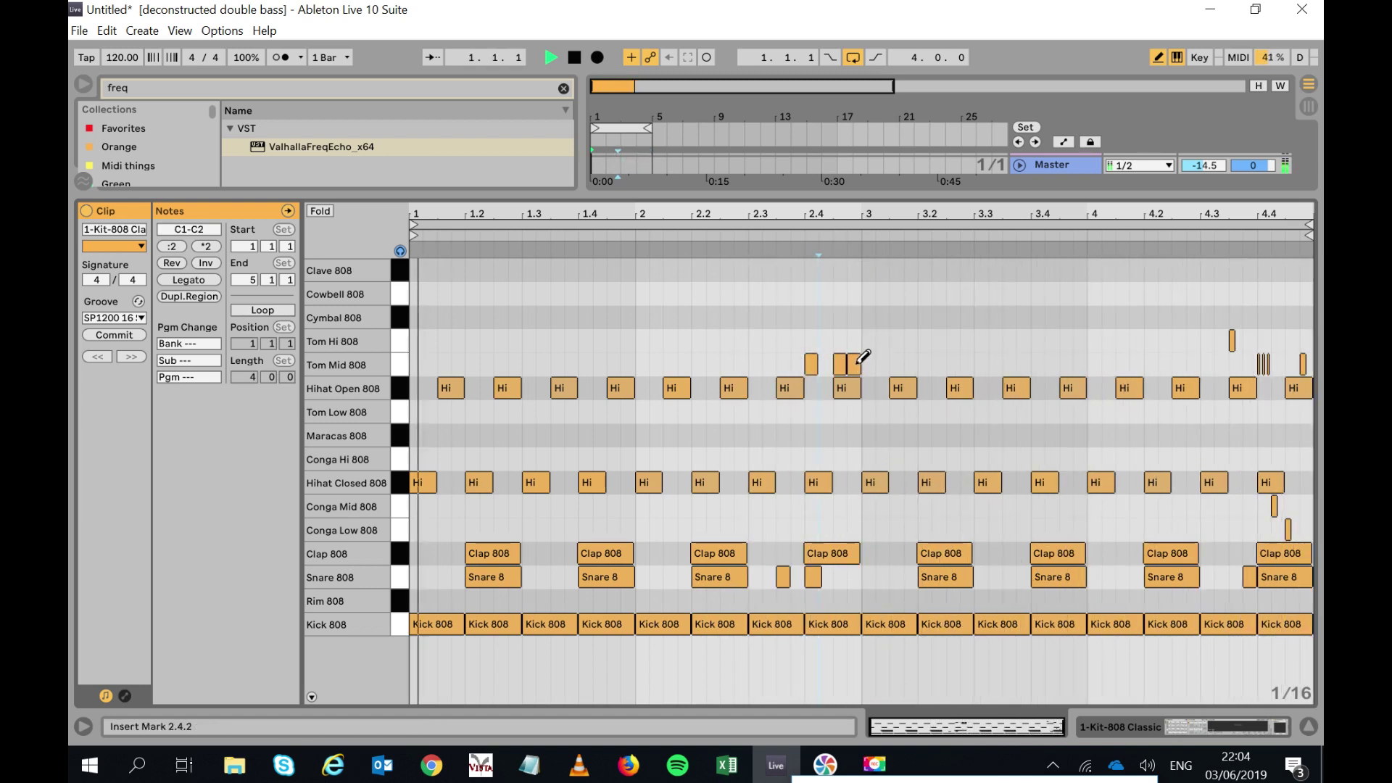
click(784, 364)
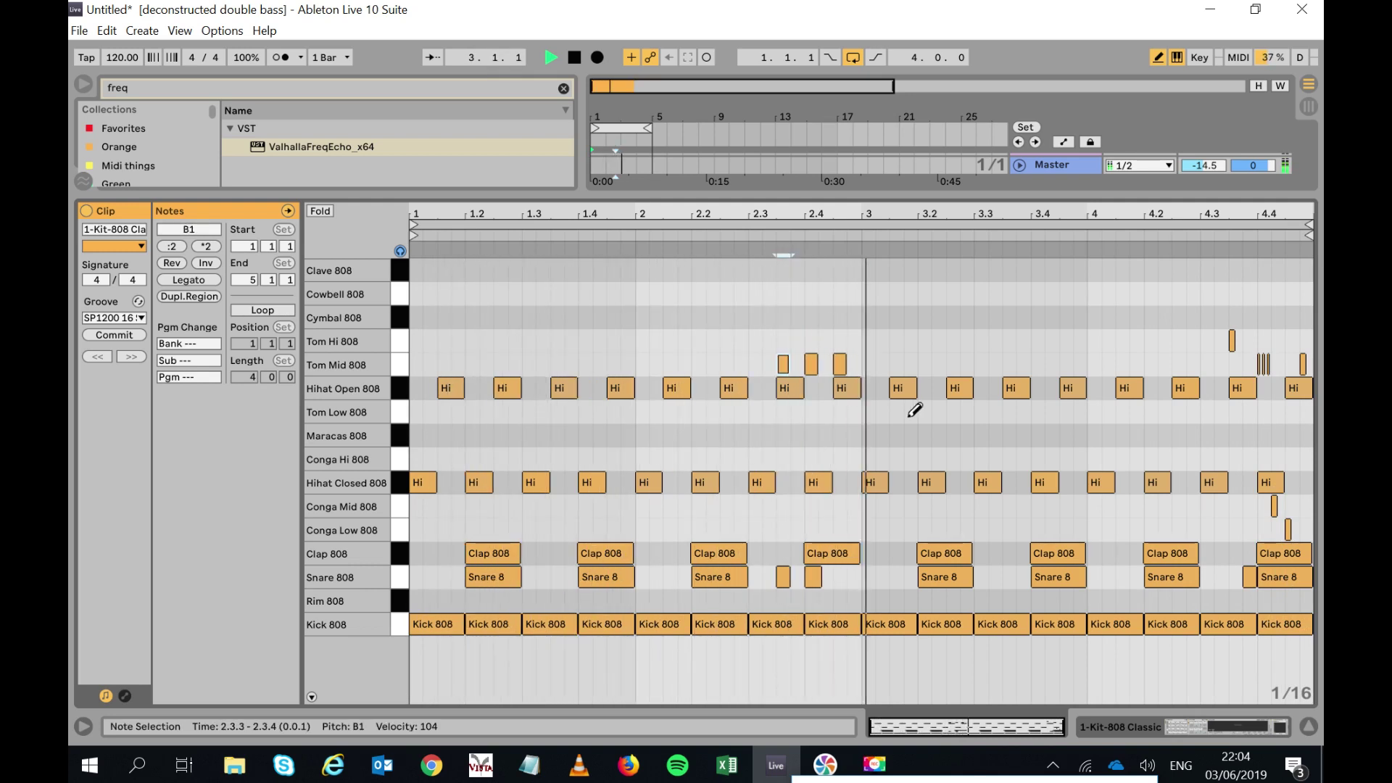
click(825, 364)
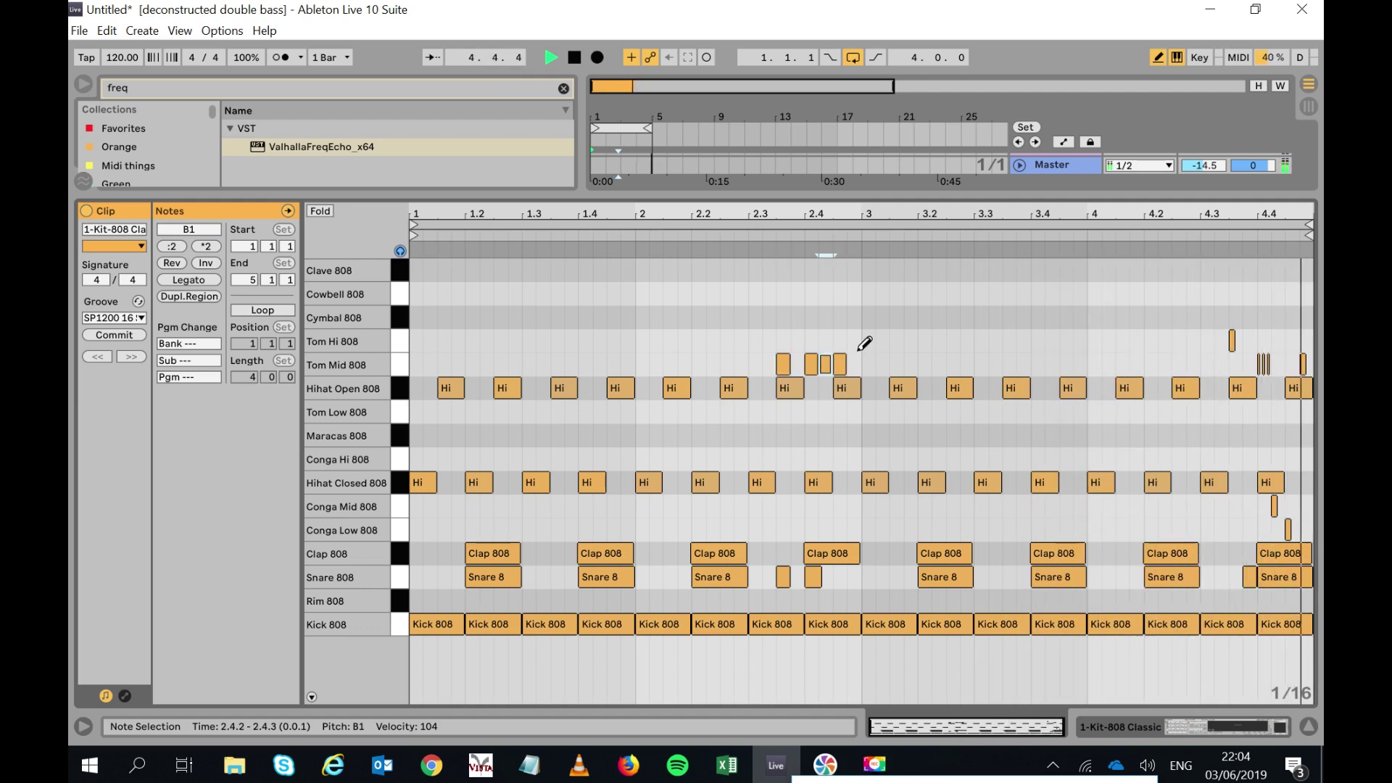
Add Tom Low notes at 3.4.2, 3.4.4, 4.3.4 and 4.4.2, and delete the fast Tom Mid roll at 4.4.
click(1051, 412)
click(1080, 412)
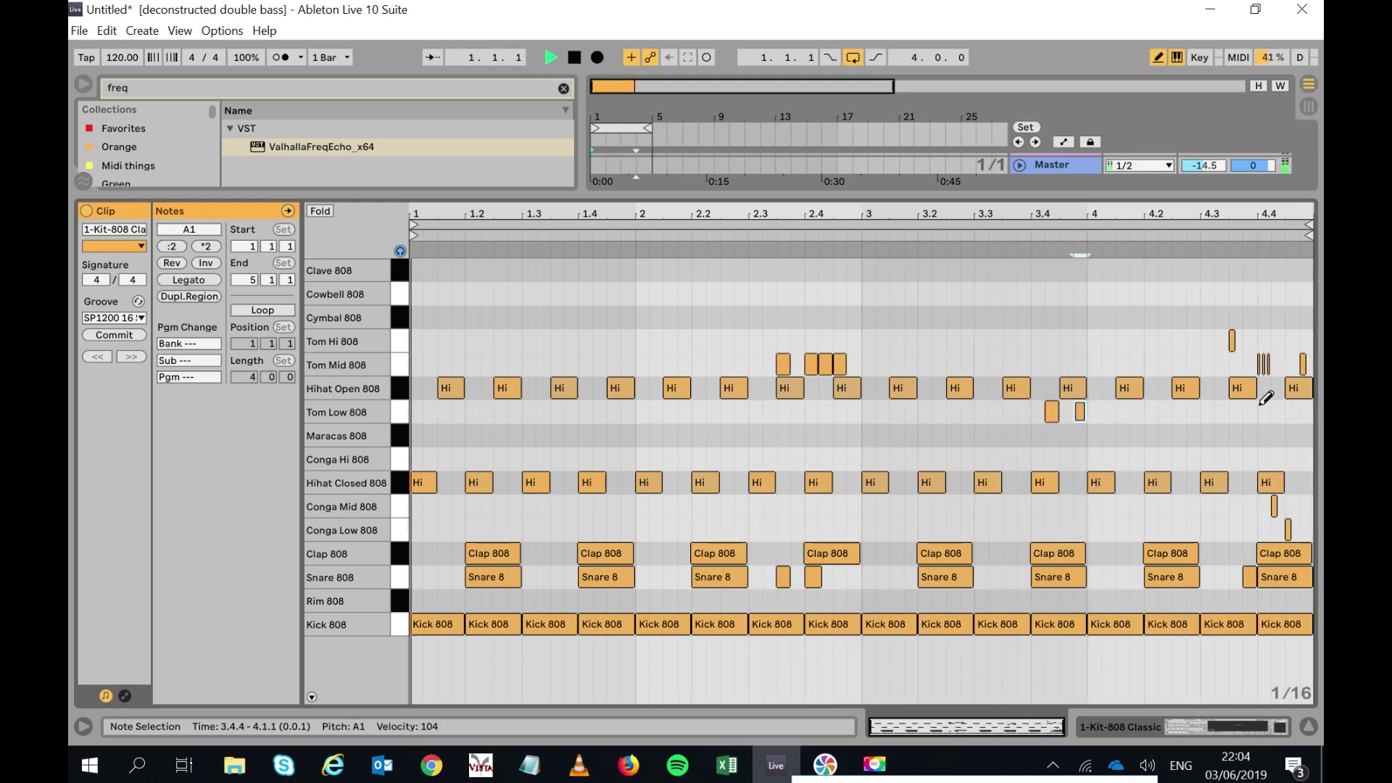
drag(1263, 412, 1250, 413)
click(1263, 368)
drag(1268, 361, 1285, 410)
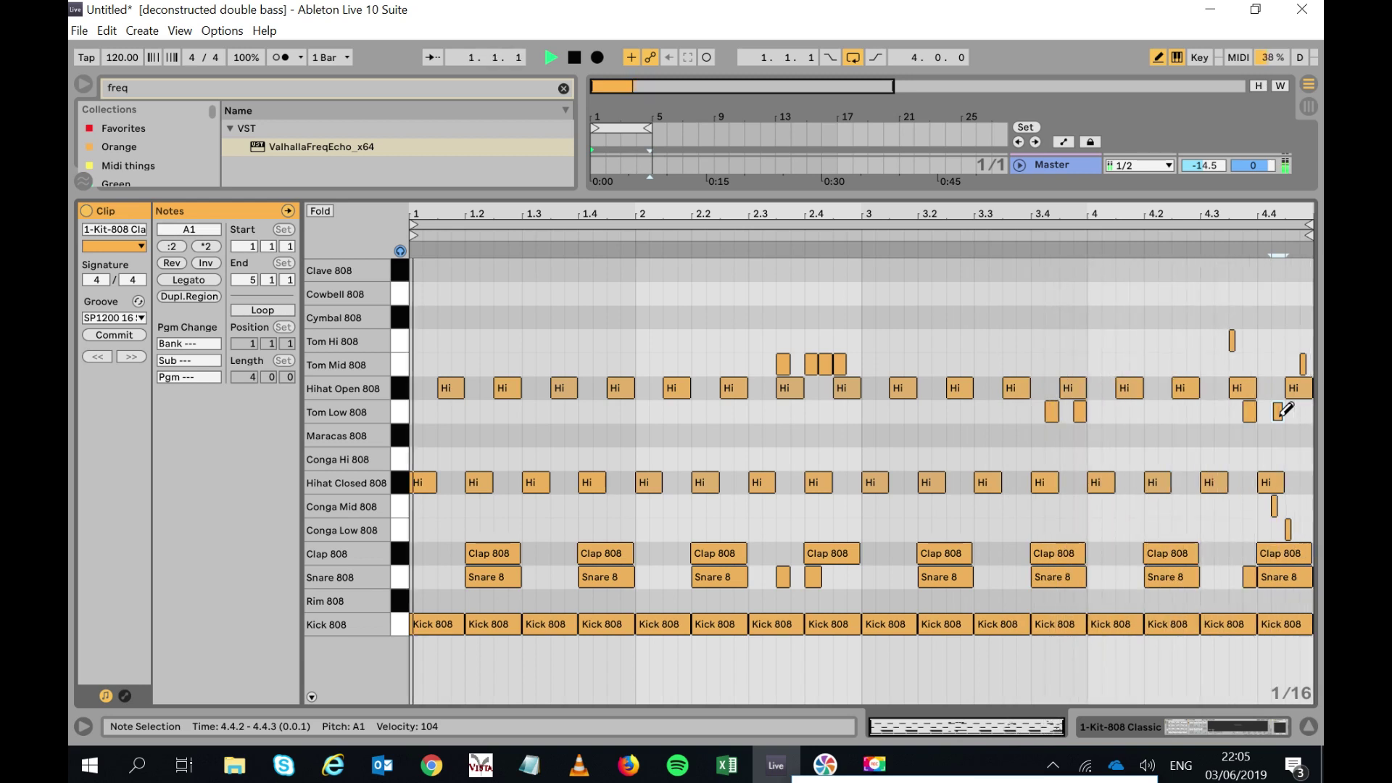
Replace the Tom Low notes at 3.4.2 and 3.4.4 with notes at 3.4.1 and 3.4.3.
click(1037, 416)
click(1068, 413)
click(1053, 413)
click(1080, 411)
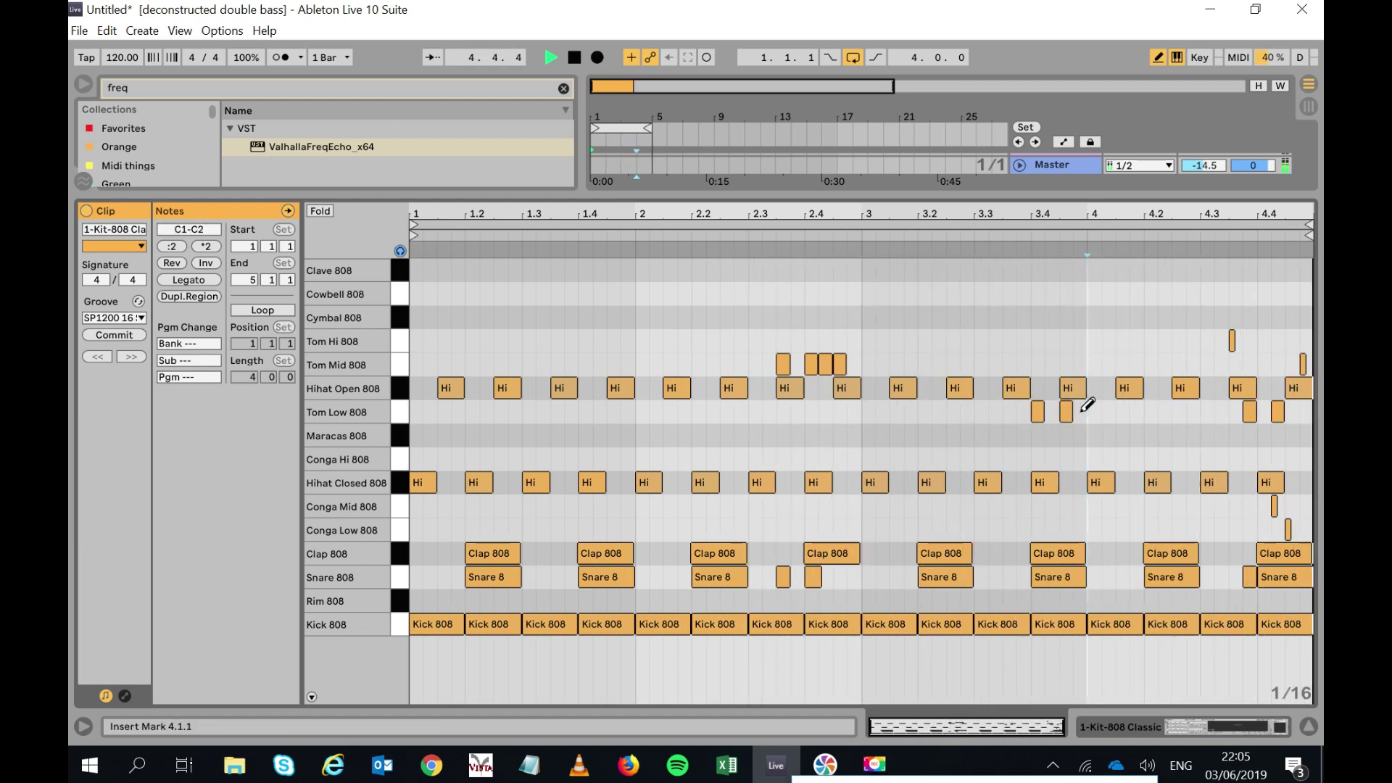
Show the Kit-808 Classic device chain, stop playback, and search the plug-ins for "rc".
click(1236, 725)
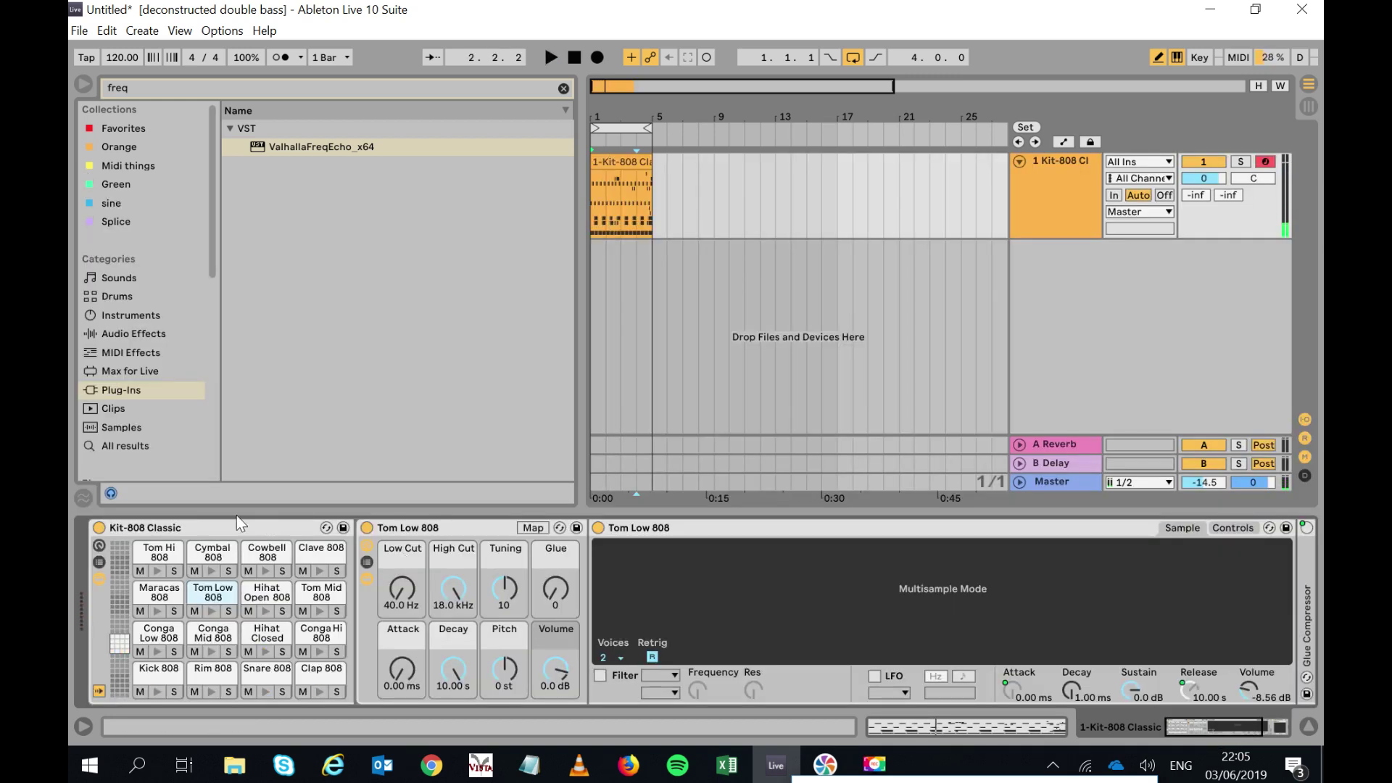
click(171, 88)
text(rc)
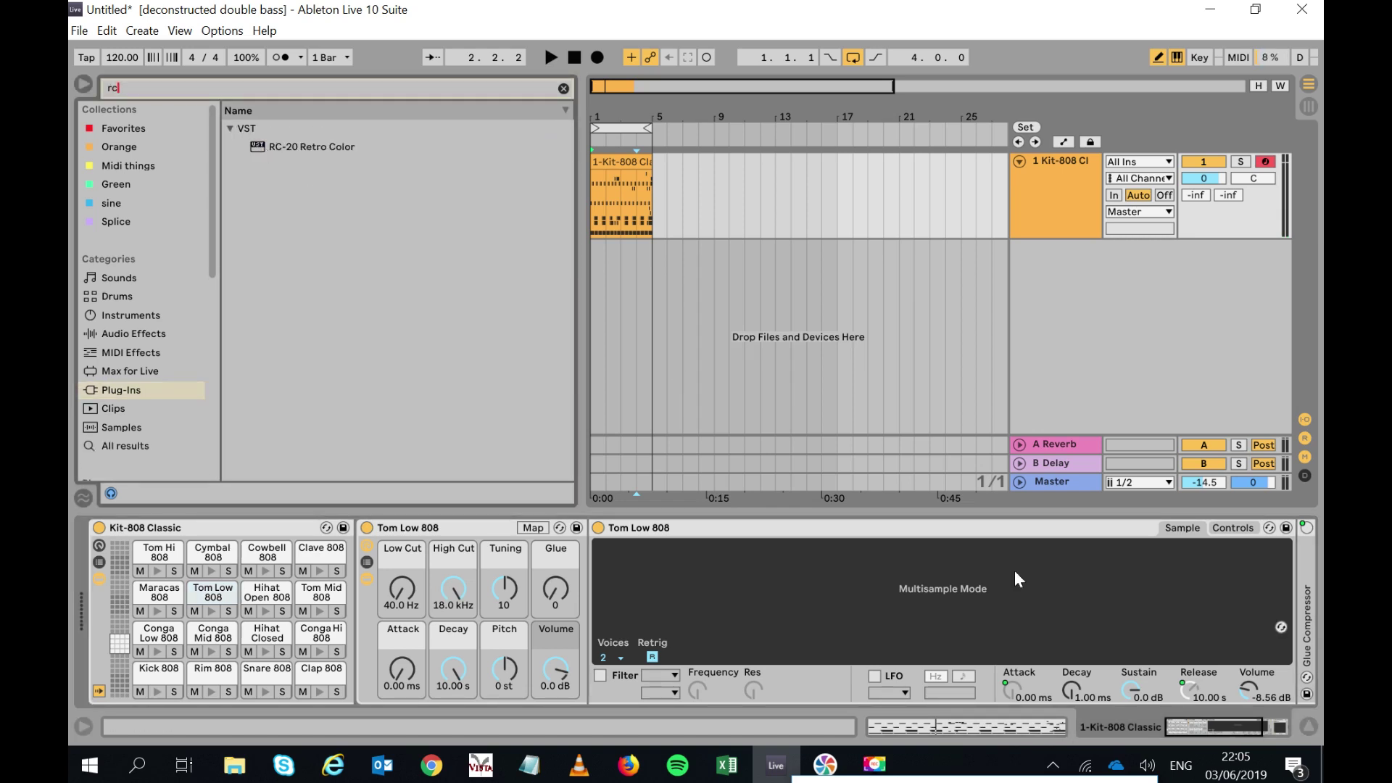
Load RC-20 Retro Color onto the Kit-808 Classic track, pick its Short Slap Back preset and close the plug-in window.
click(322, 148)
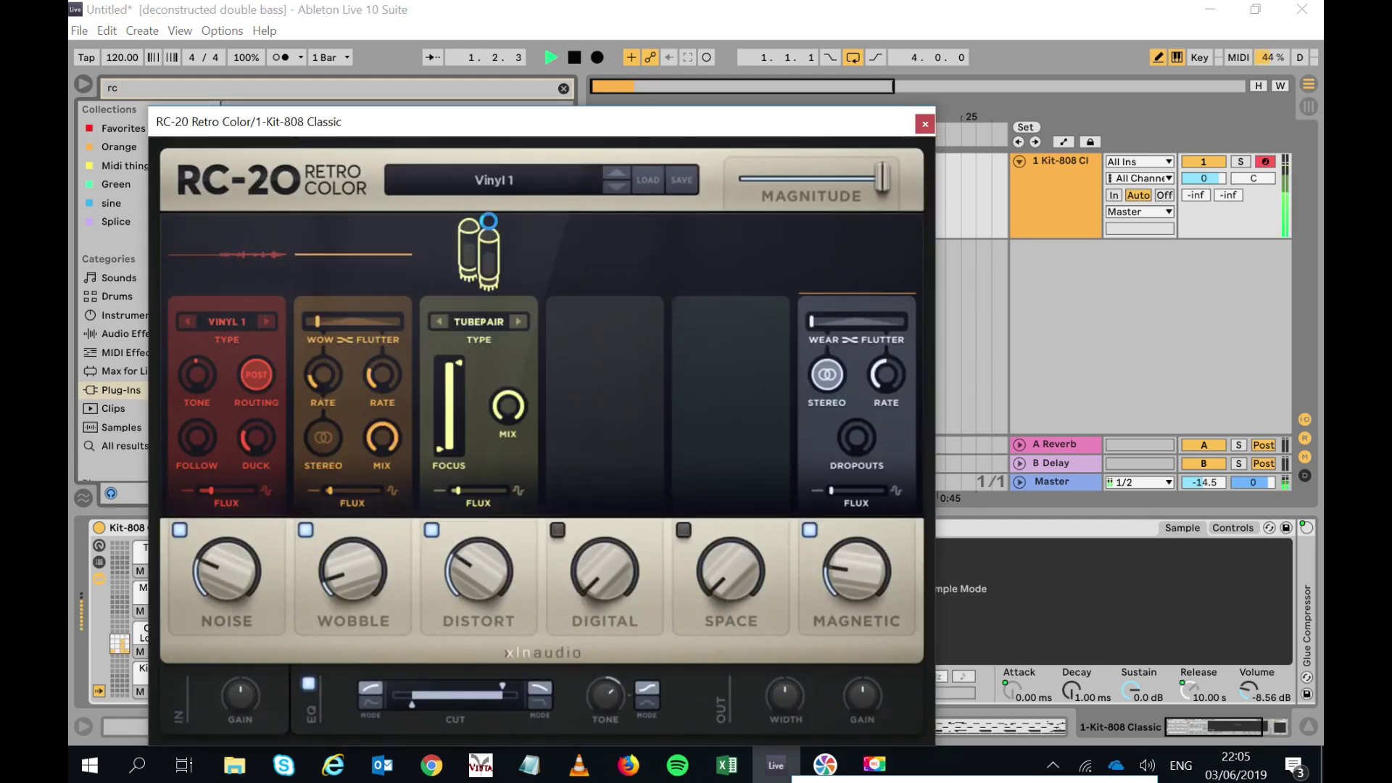
click(511, 181)
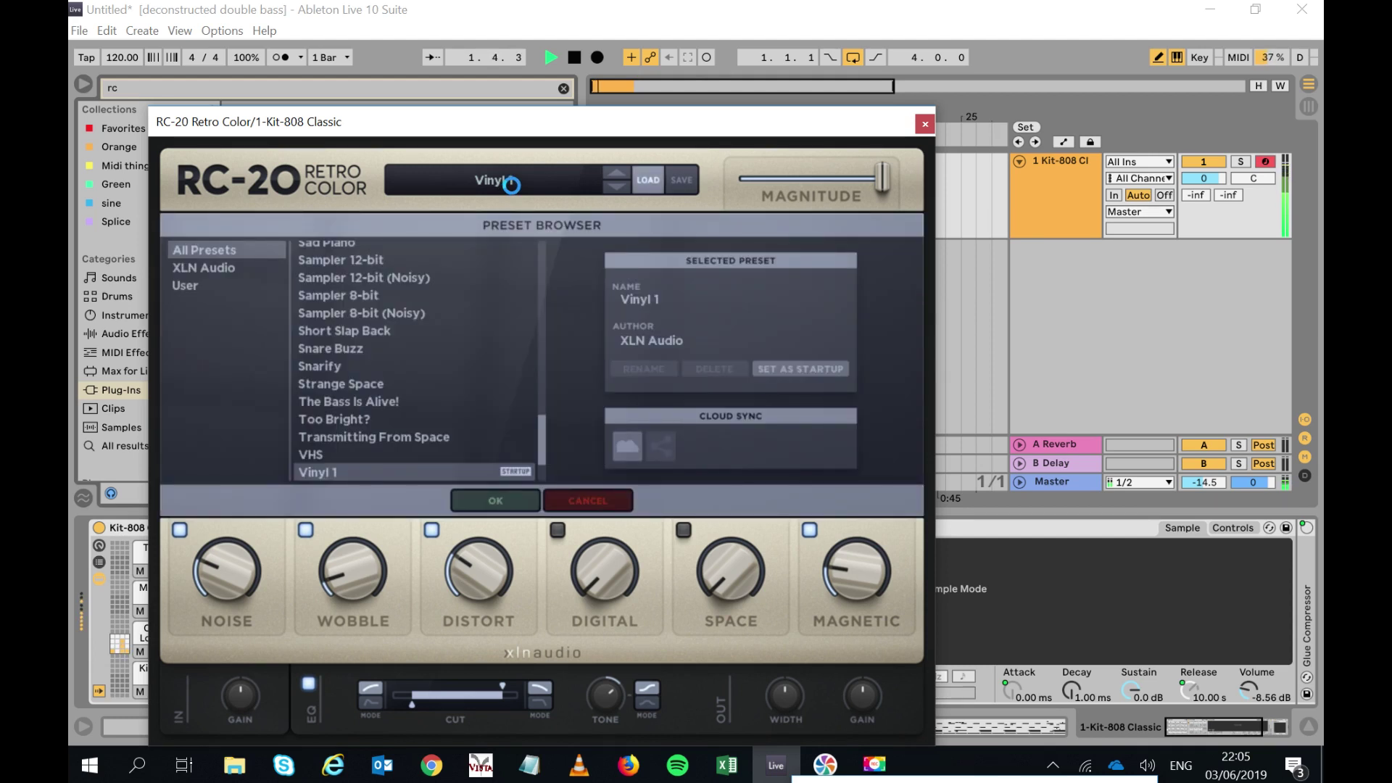
click(377, 297)
click(379, 332)
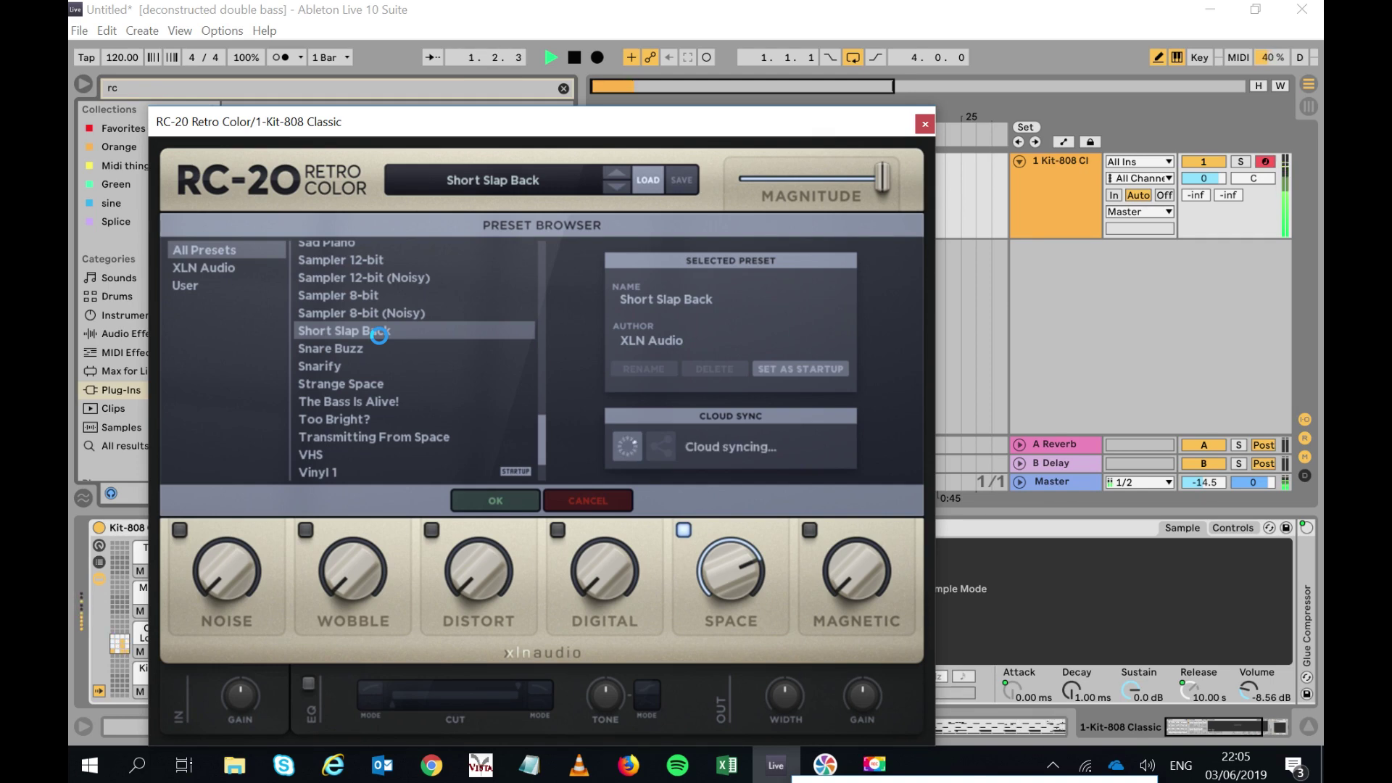
click(931, 128)
Select the looped four-bar region in the arrangement and show the Tom Mid 808 pad's devices in the drum rack.
drag(1253, 722, 1180, 728)
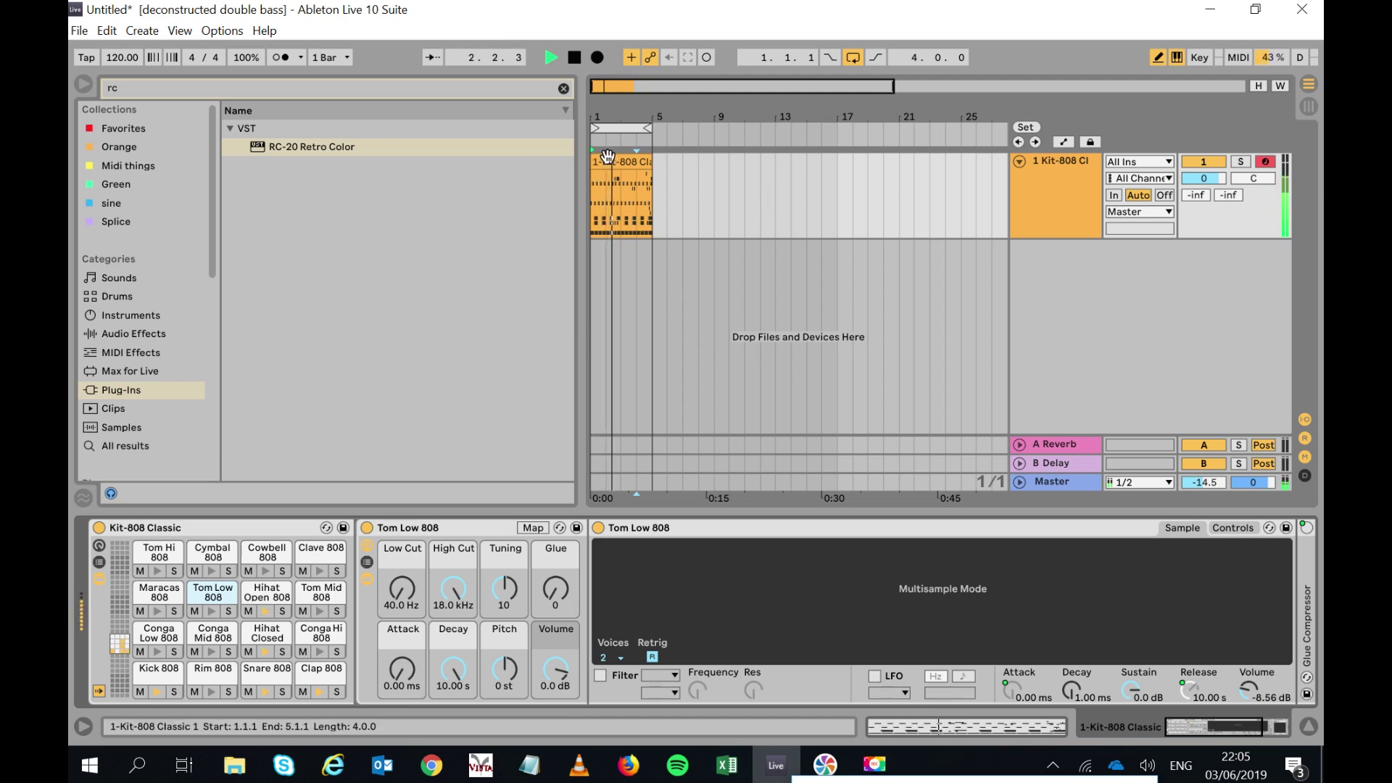
click(616, 127)
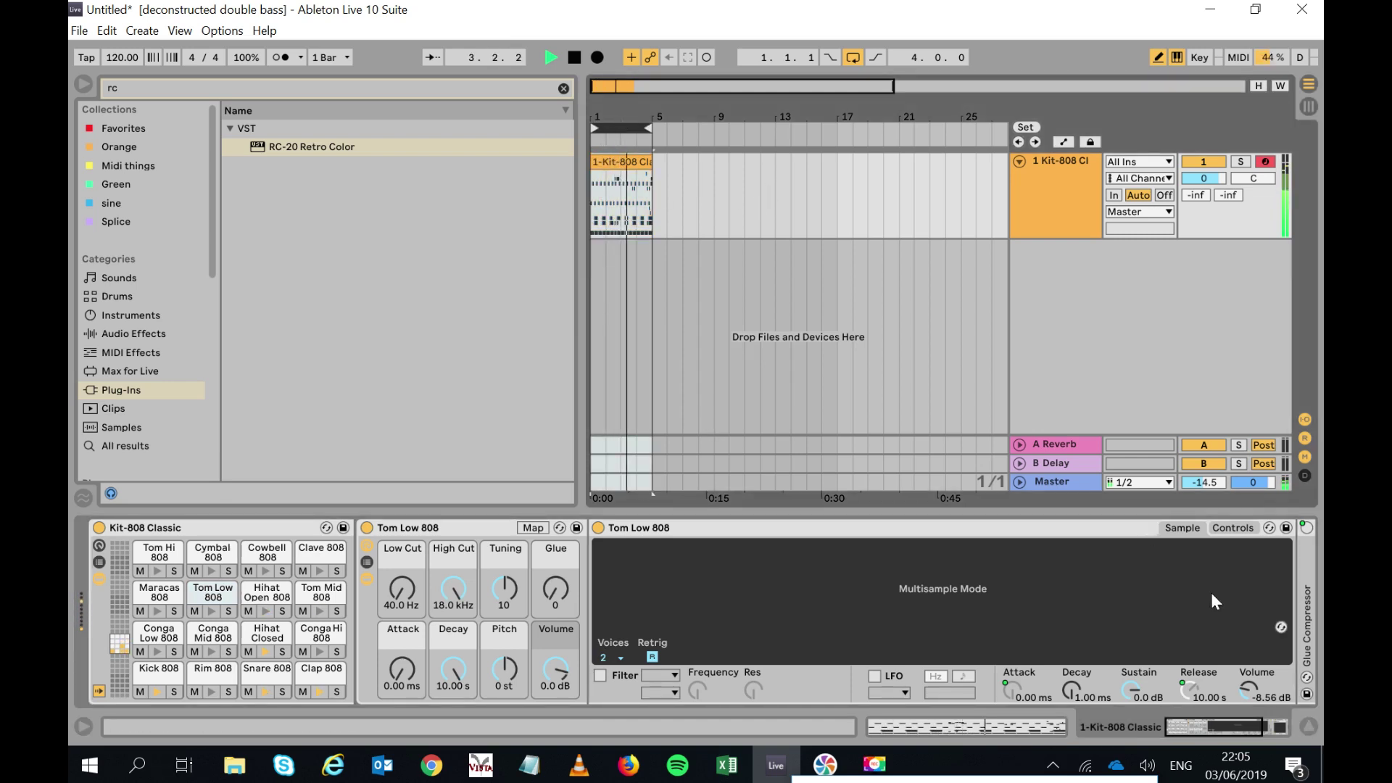
click(1202, 732)
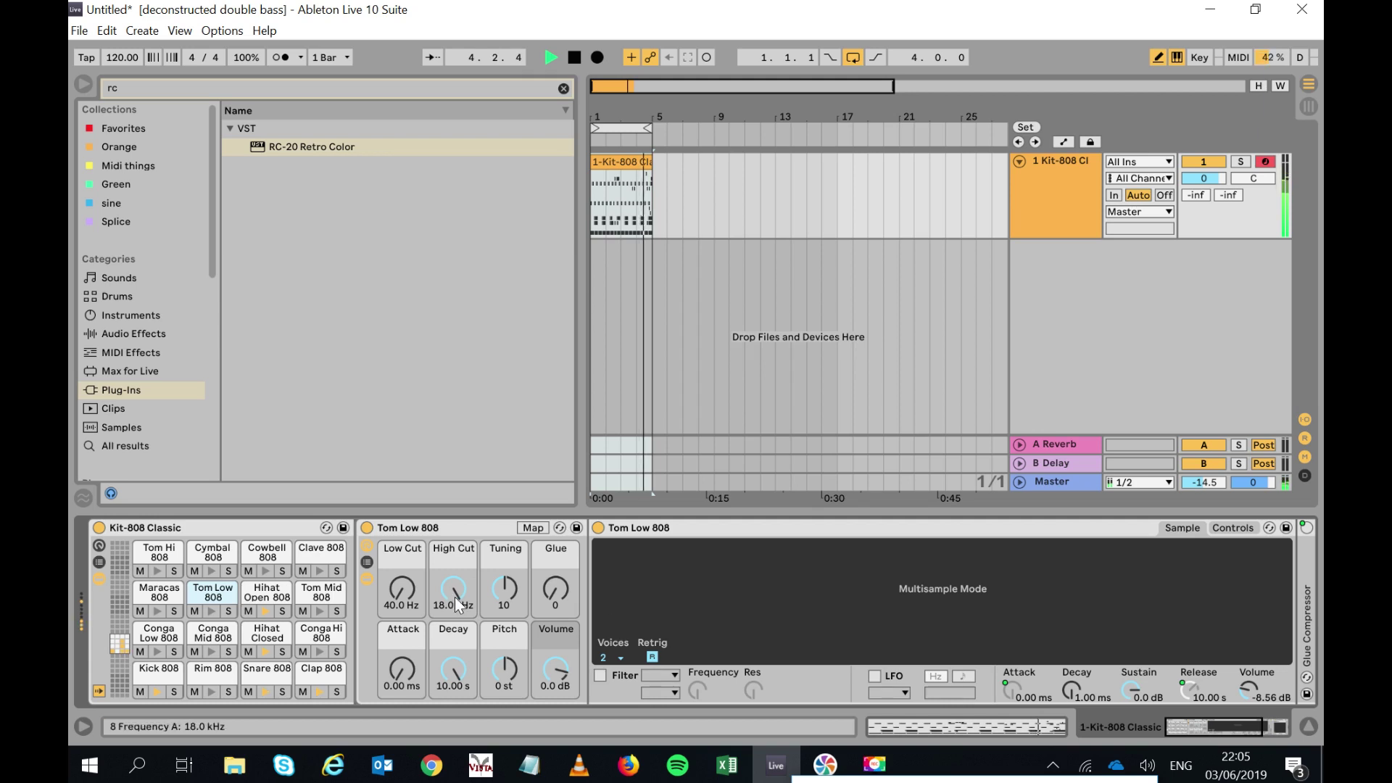
click(321, 593)
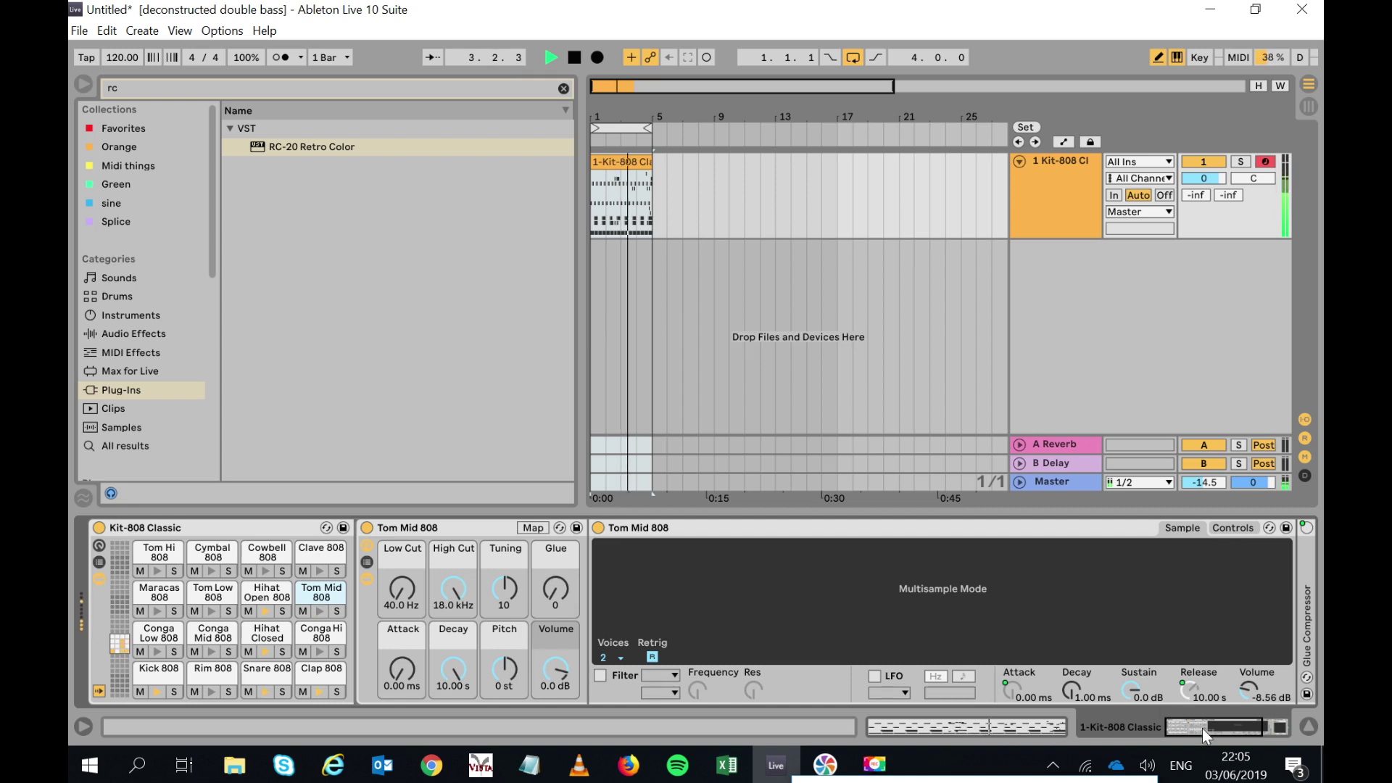
Reopen RC-20 Retro Color, set Space to 49% and Distort to 5%, and close its window.
drag(1259, 727, 1293, 719)
click(1083, 528)
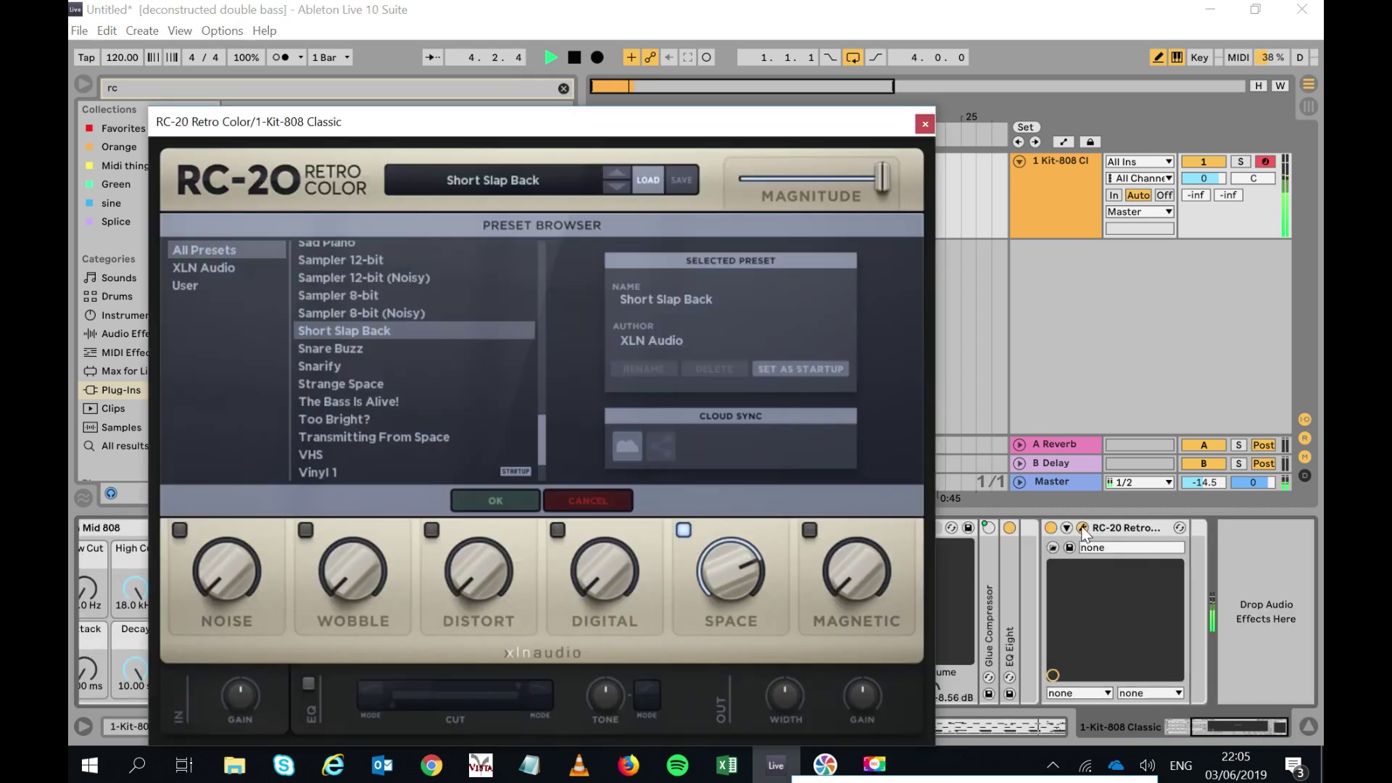
drag(755, 568, 728, 638)
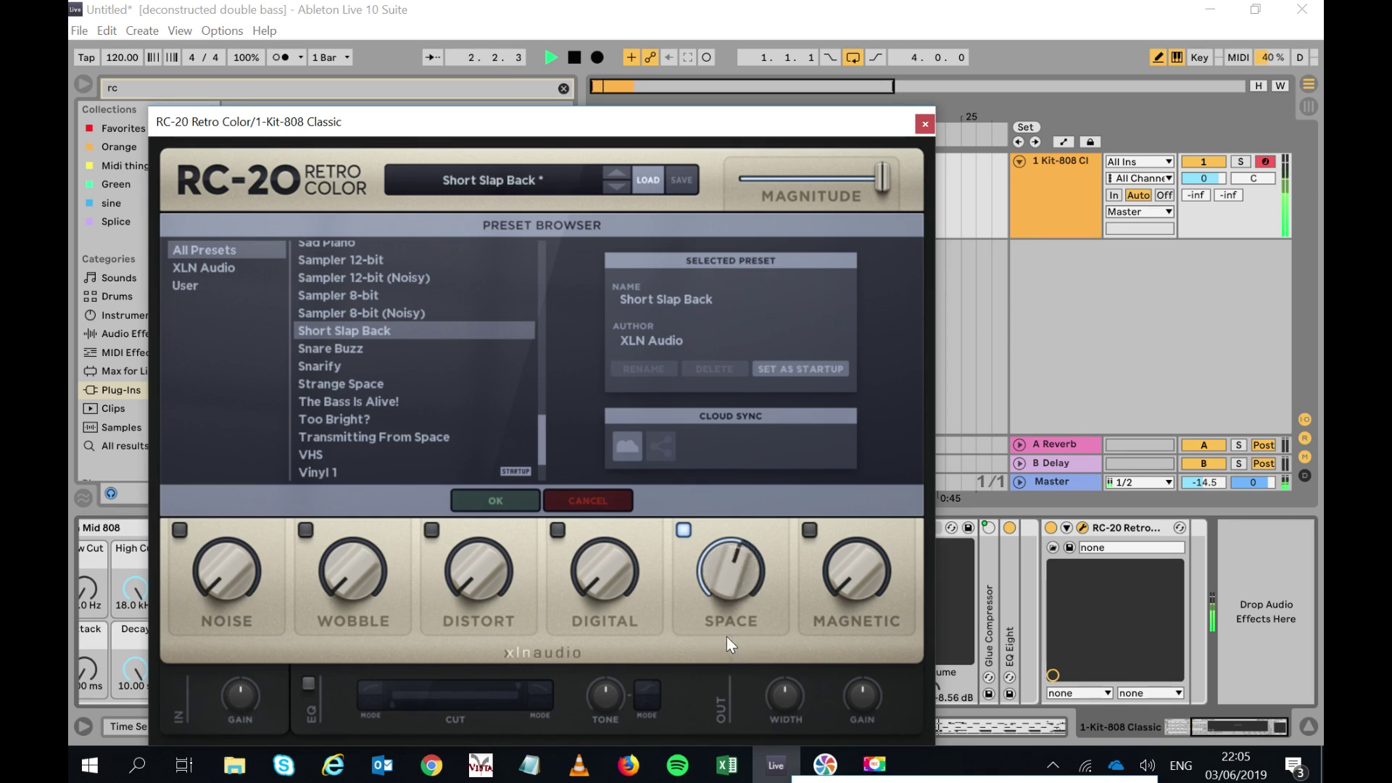
drag(733, 530, 724, 597)
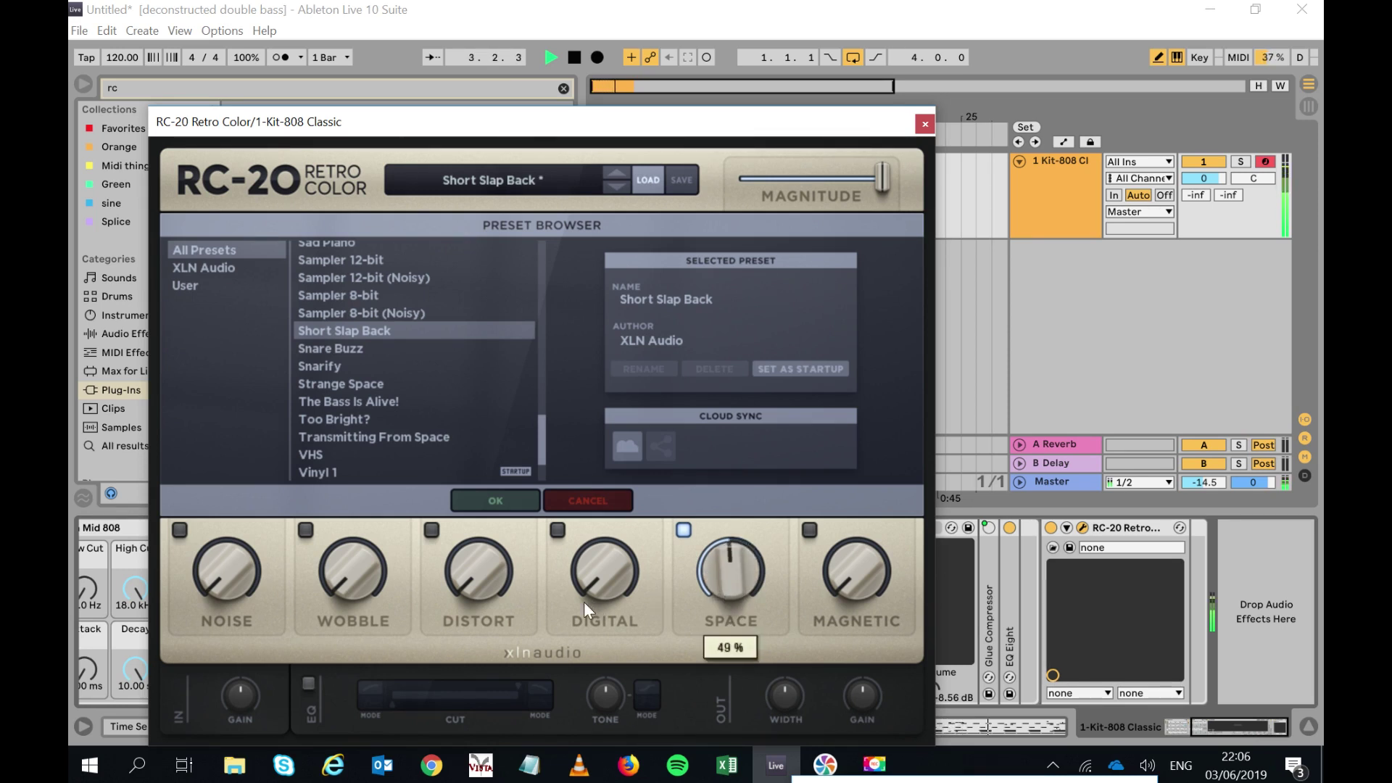
click(478, 600)
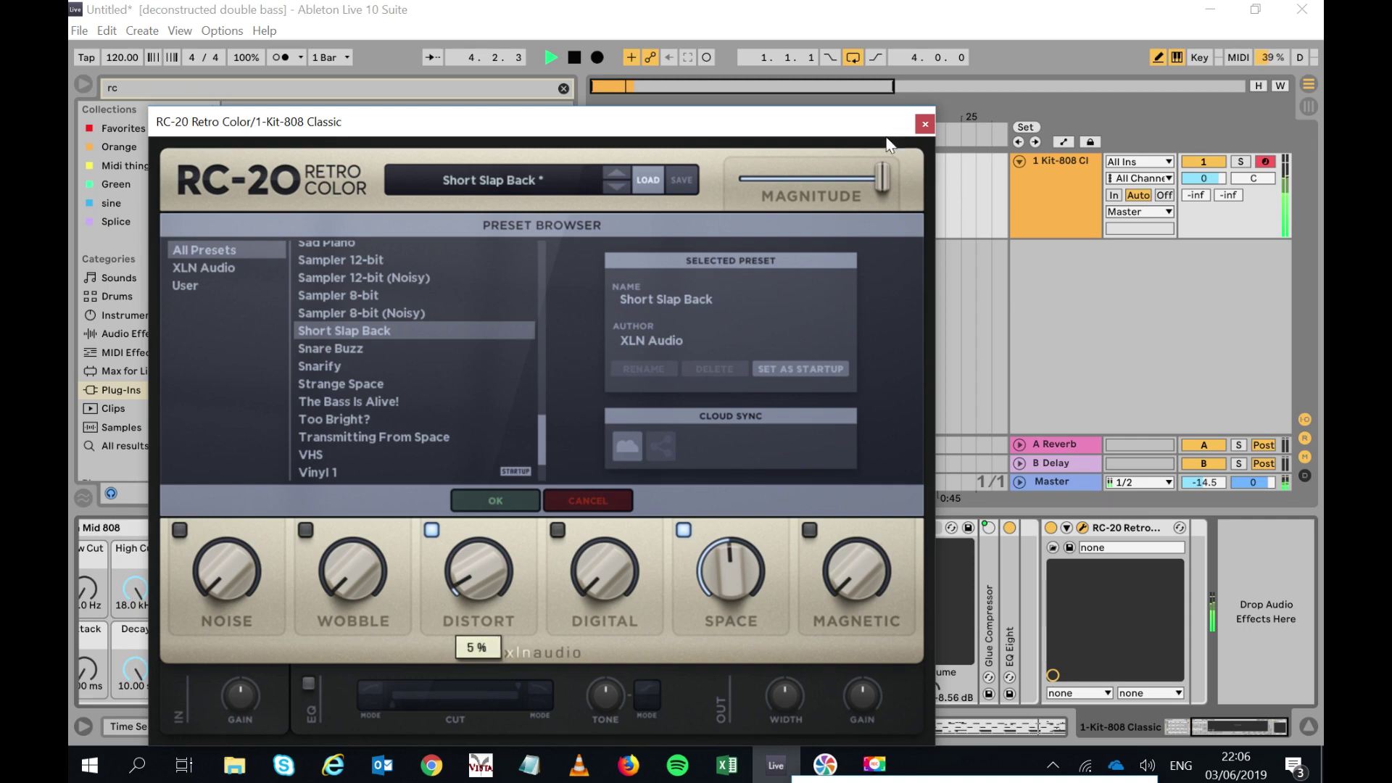
click(925, 125)
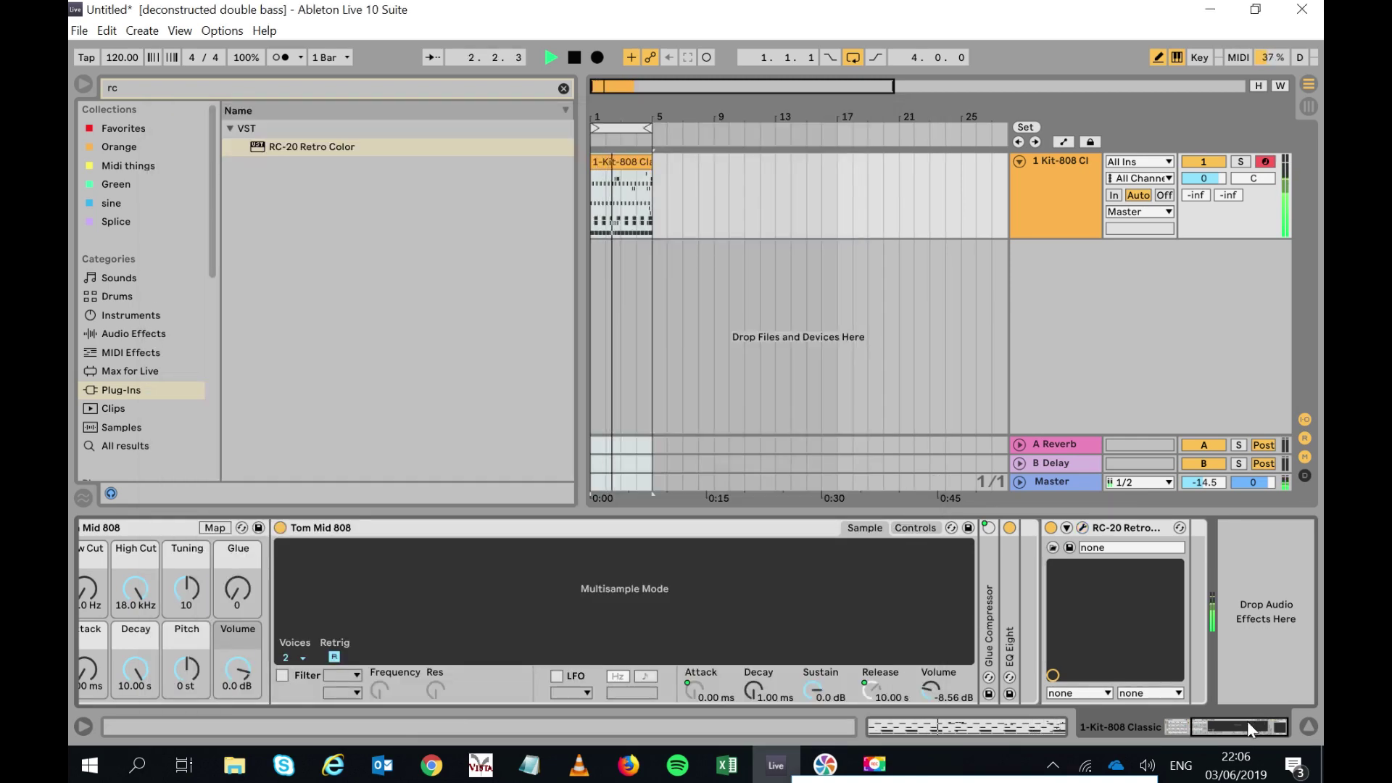
Find EchoBoyJr by searching the plug-ins for "echo" and add it to the Tom Low 808 pad.
drag(1250, 724, 919, 690)
click(242, 88)
text(echo)
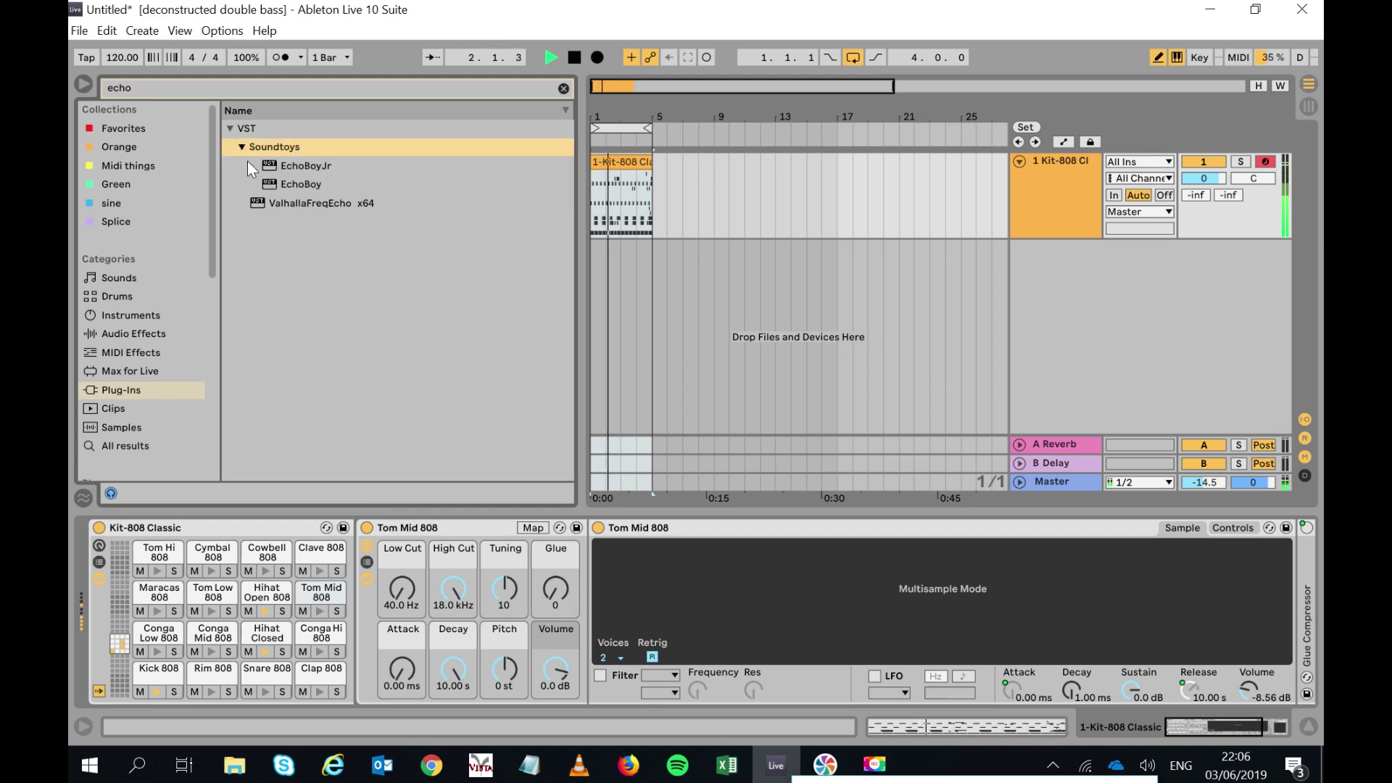
click(300, 165)
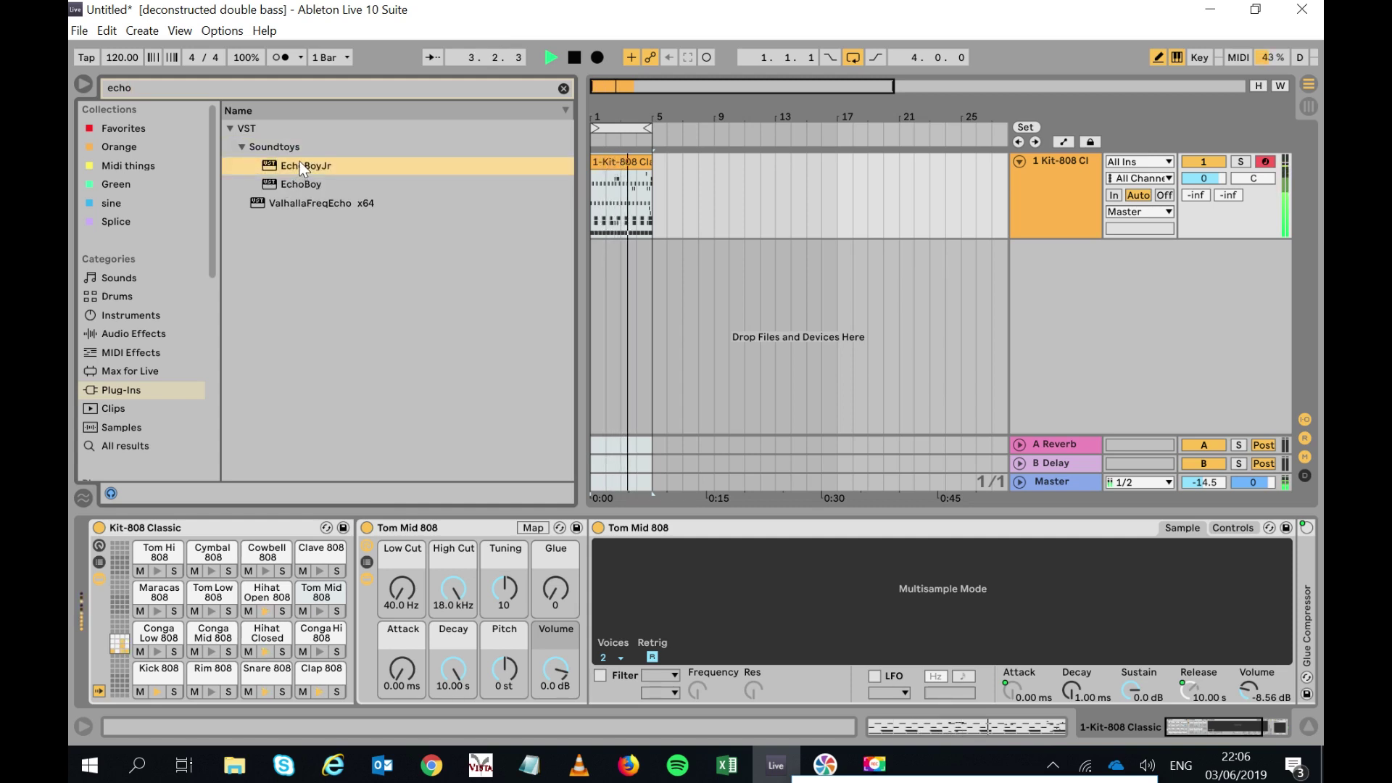
drag(300, 165, 216, 595)
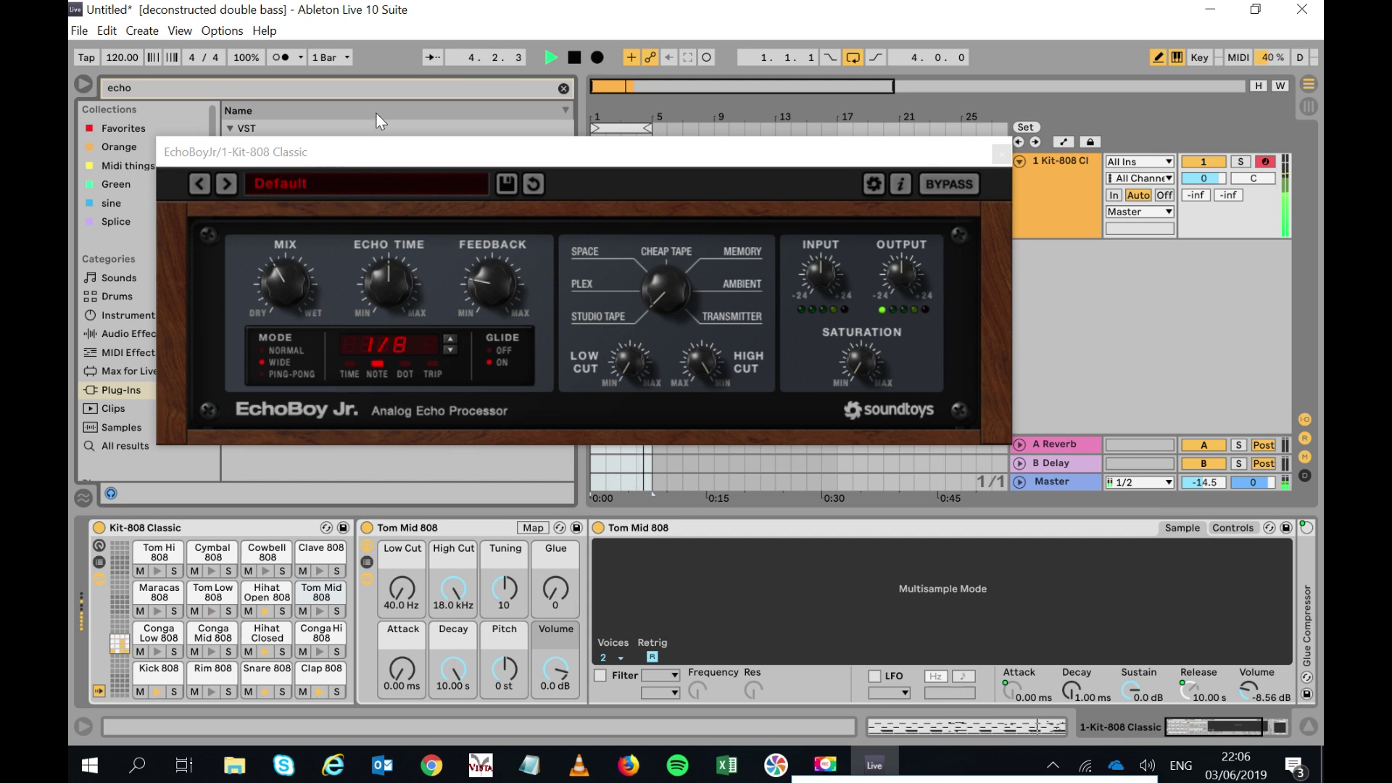
Look through EchoBoy Jr.'s preset folders such as Basics and Slap, leave the preset at Default and close the plug-in window.
click(331, 184)
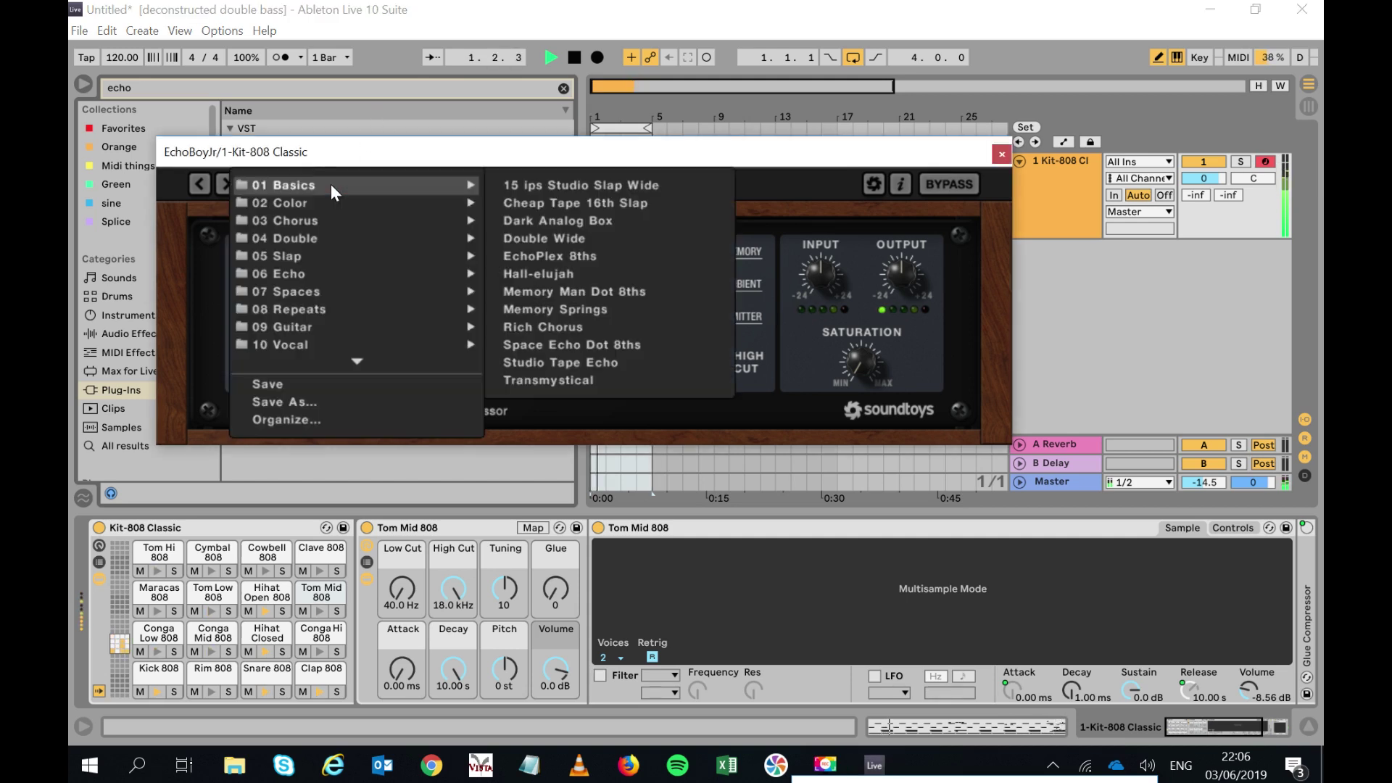
mouse_move(374, 238)
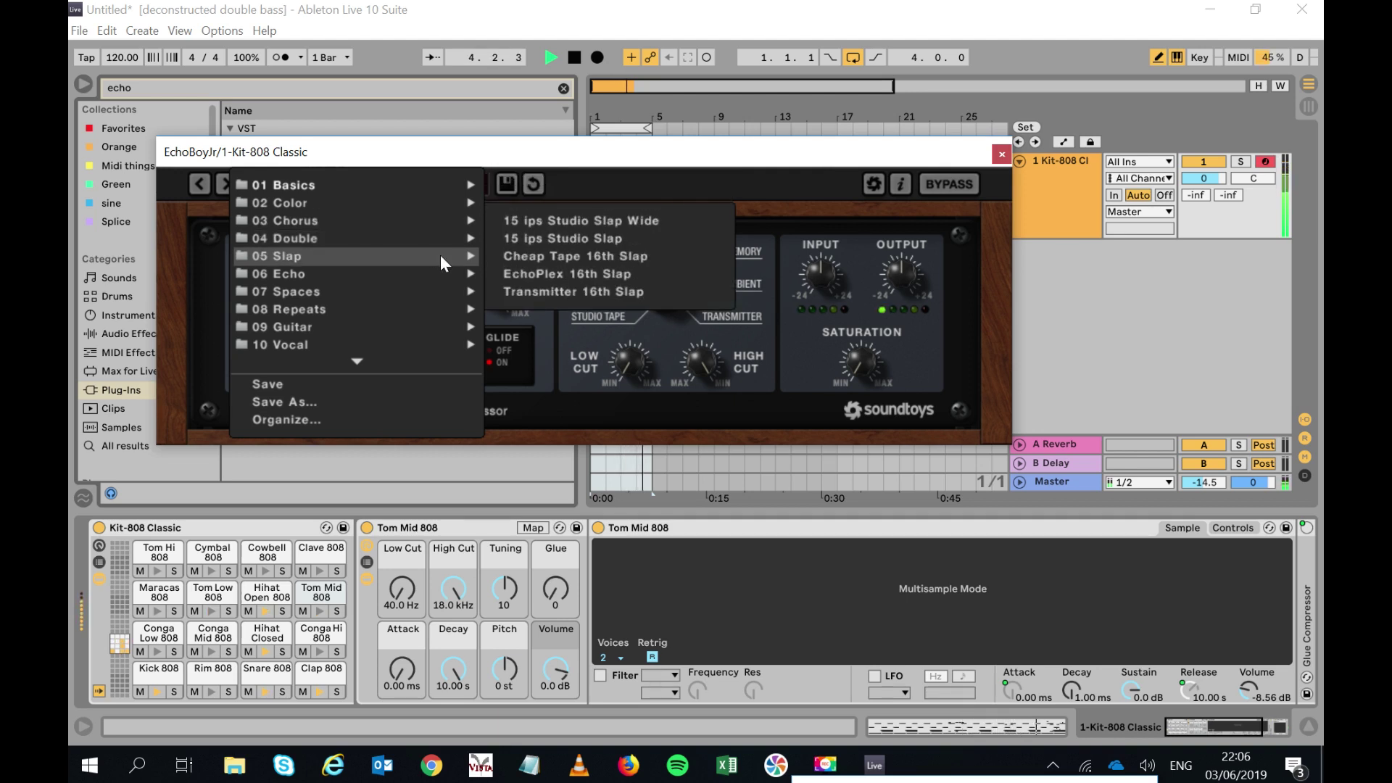
mouse_move(444, 197)
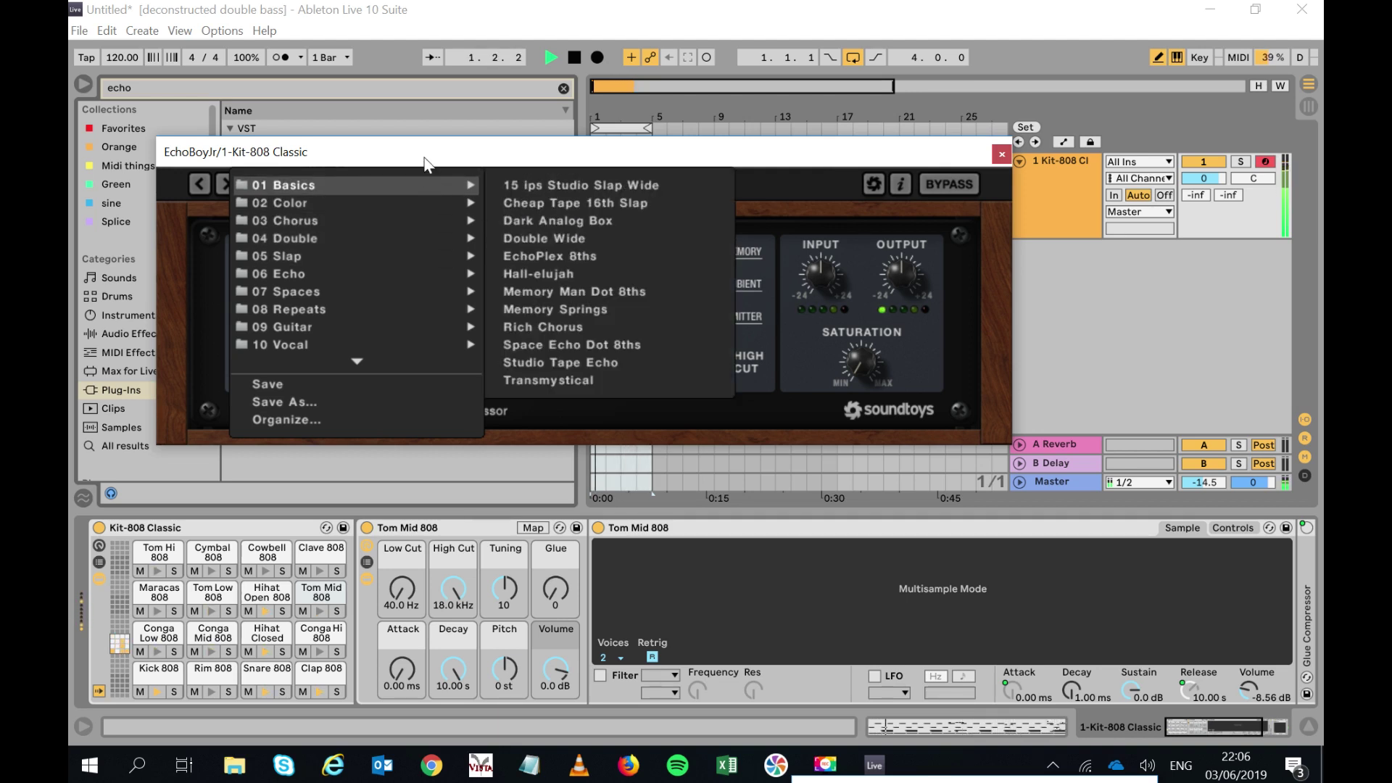
click(185, 216)
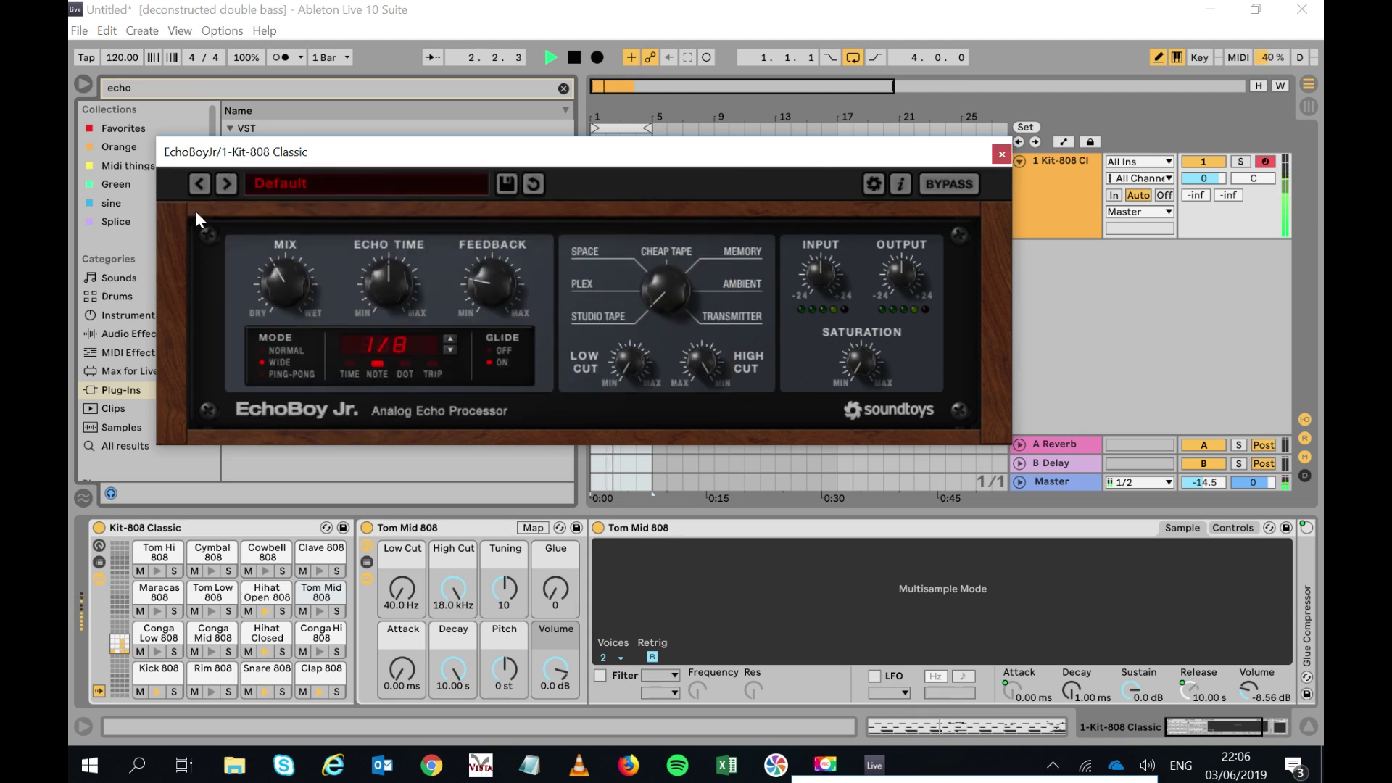
click(1000, 157)
Search the plug-ins for "beat".
click(324, 84)
text(beat)
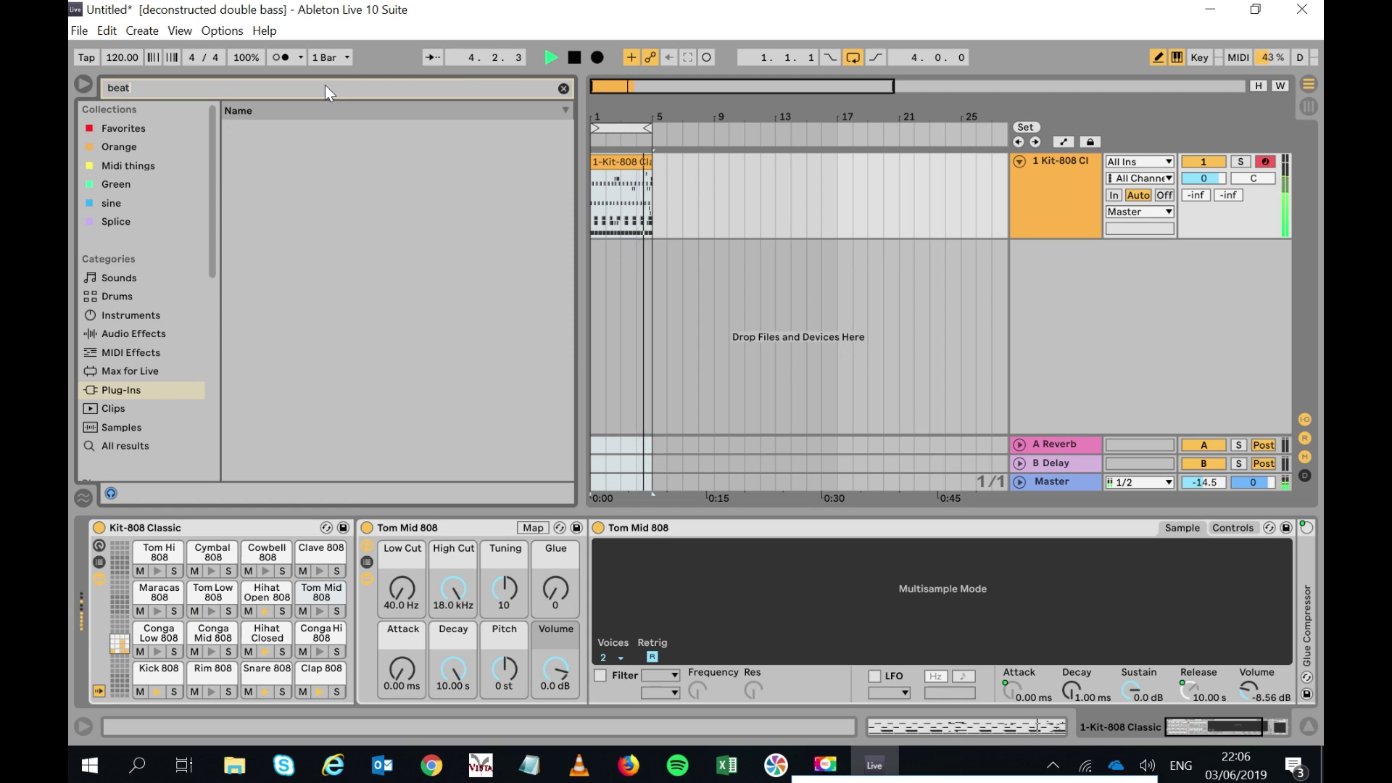
click(167, 391)
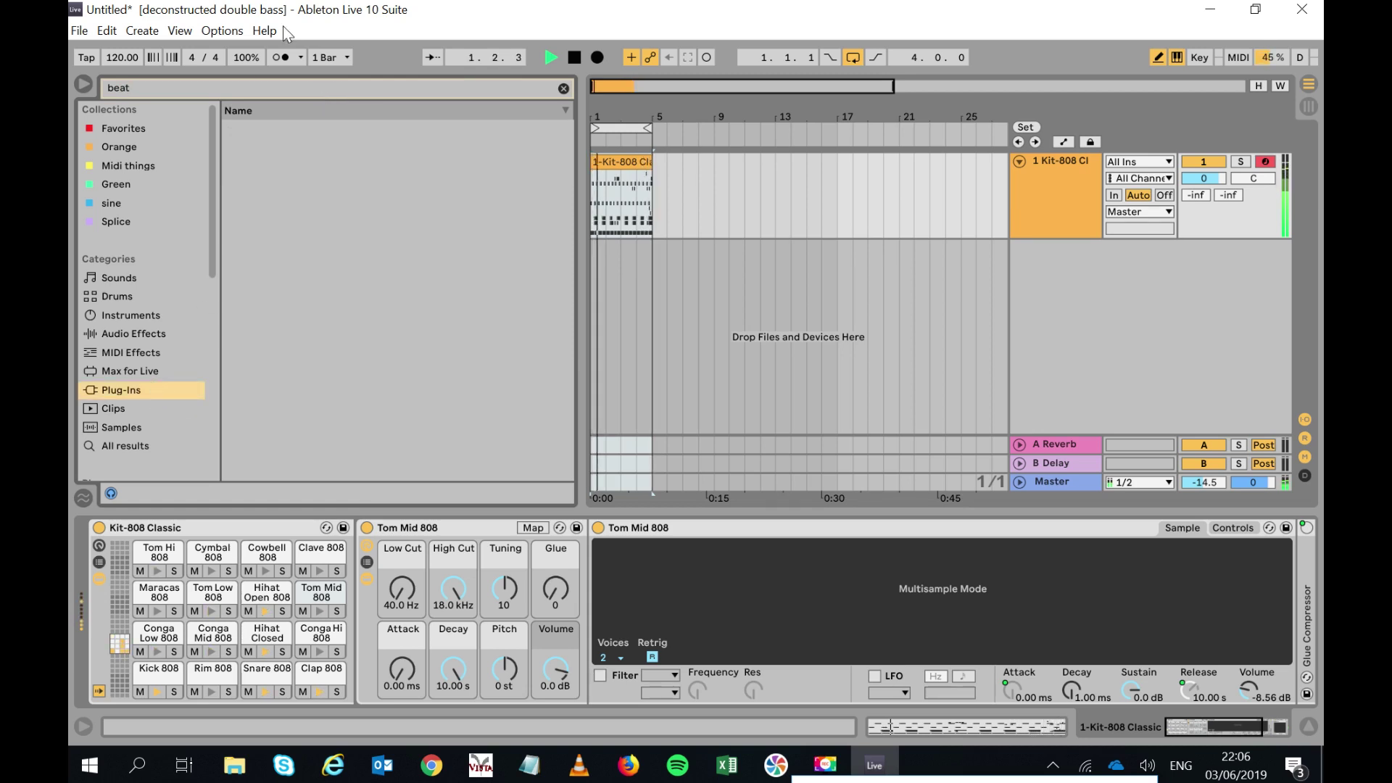
Search the plug-ins for "kick", add Kickstart-64bit after RC-20 Retro Color on the drum track and close its window.
click(256, 85)
text(kic)
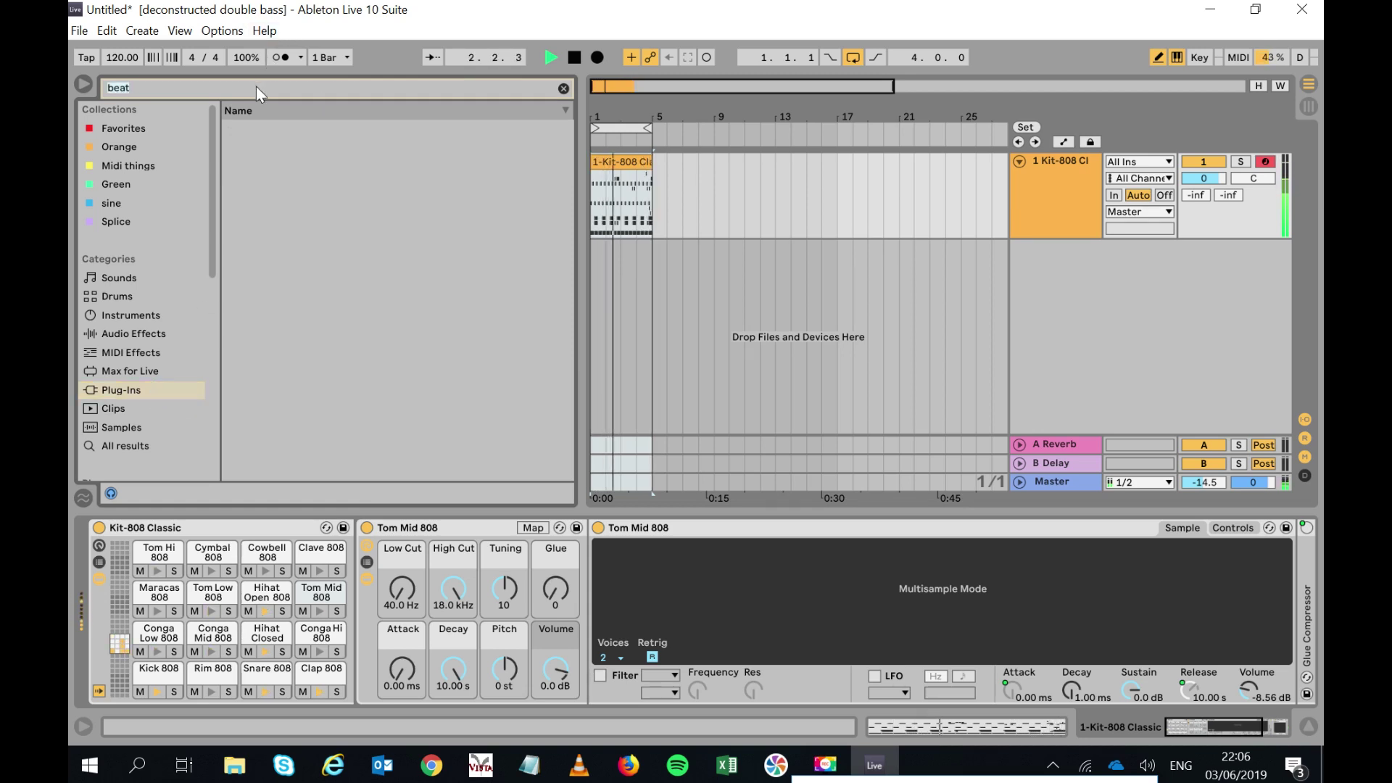
text(k)
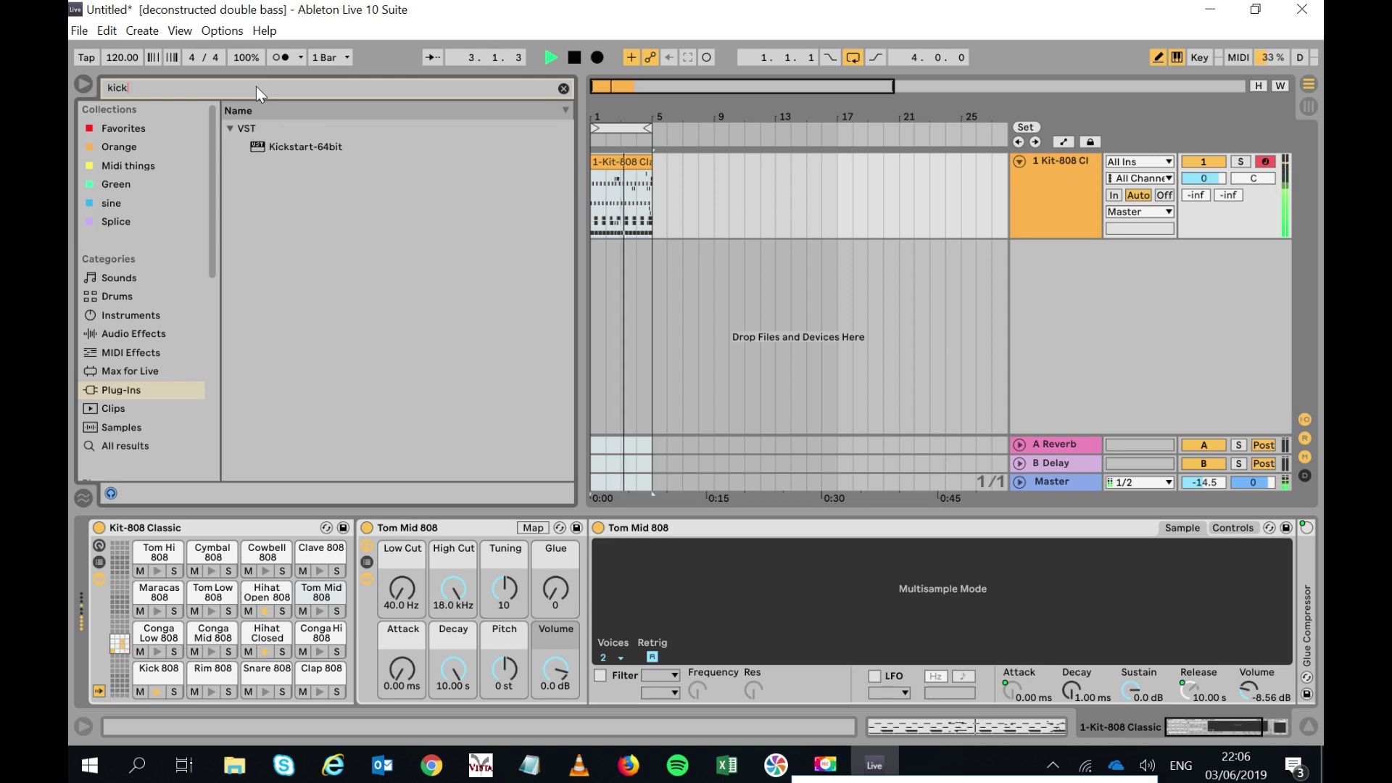
click(261, 149)
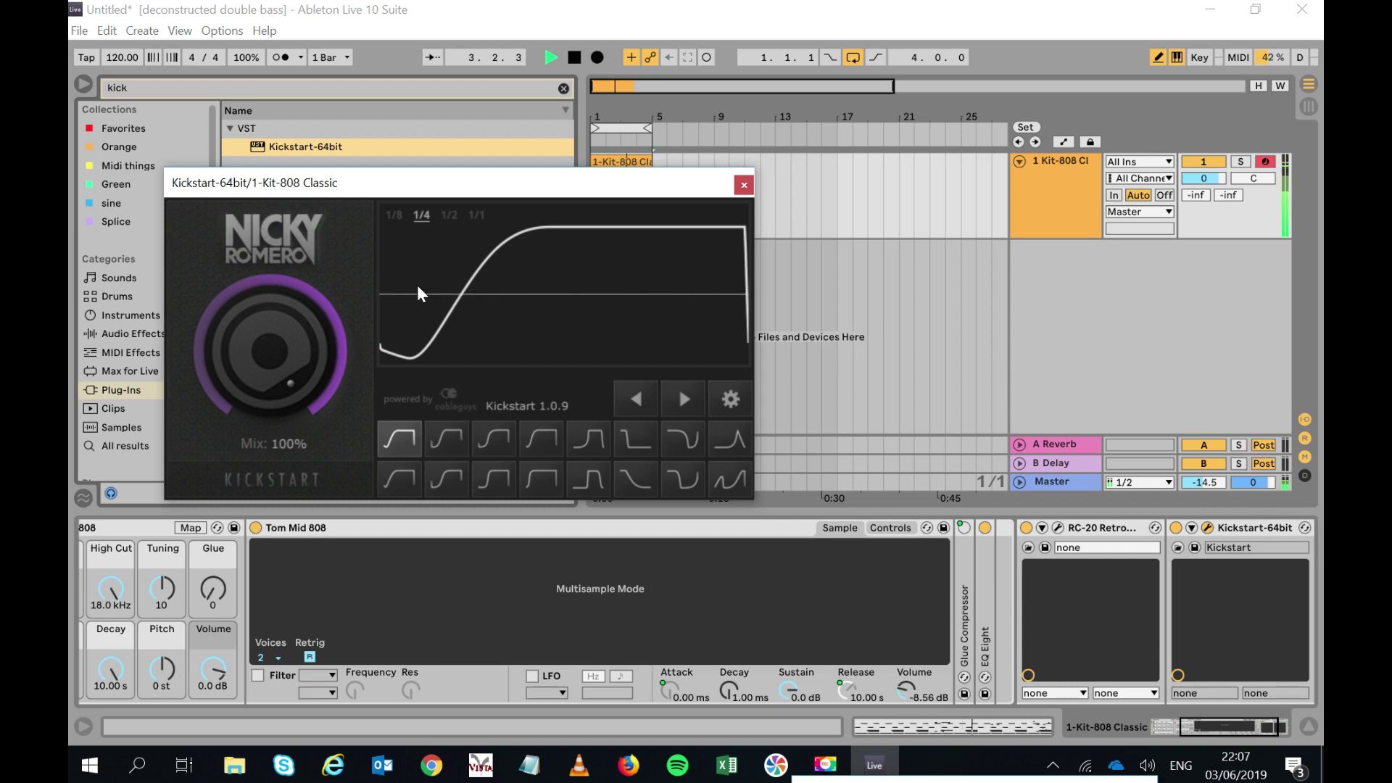
click(745, 185)
Stop playback and audition individual drum rack pads, including Conga Mid 808, Maracas 808, Tom Mid 808 and Cymbal 808.
drag(1175, 725, 1134, 725)
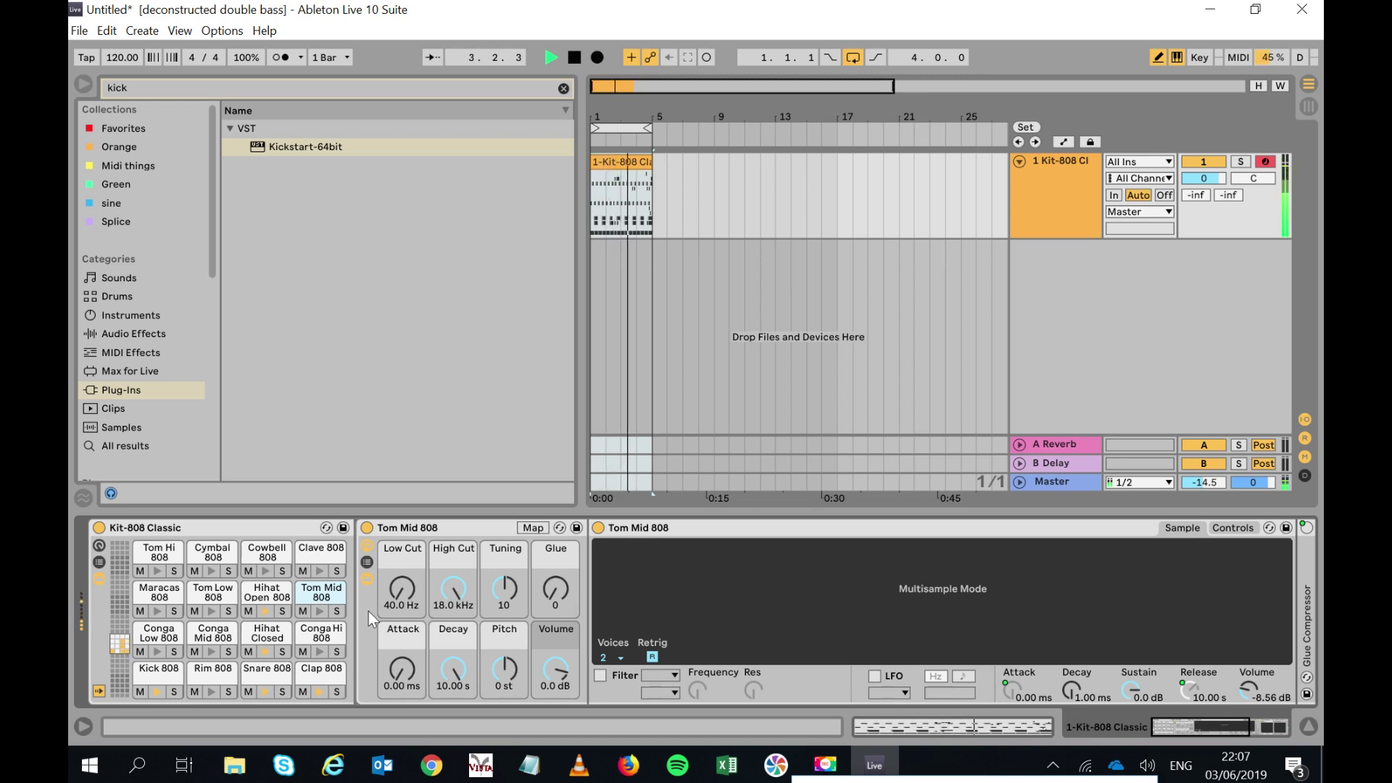
key(space)
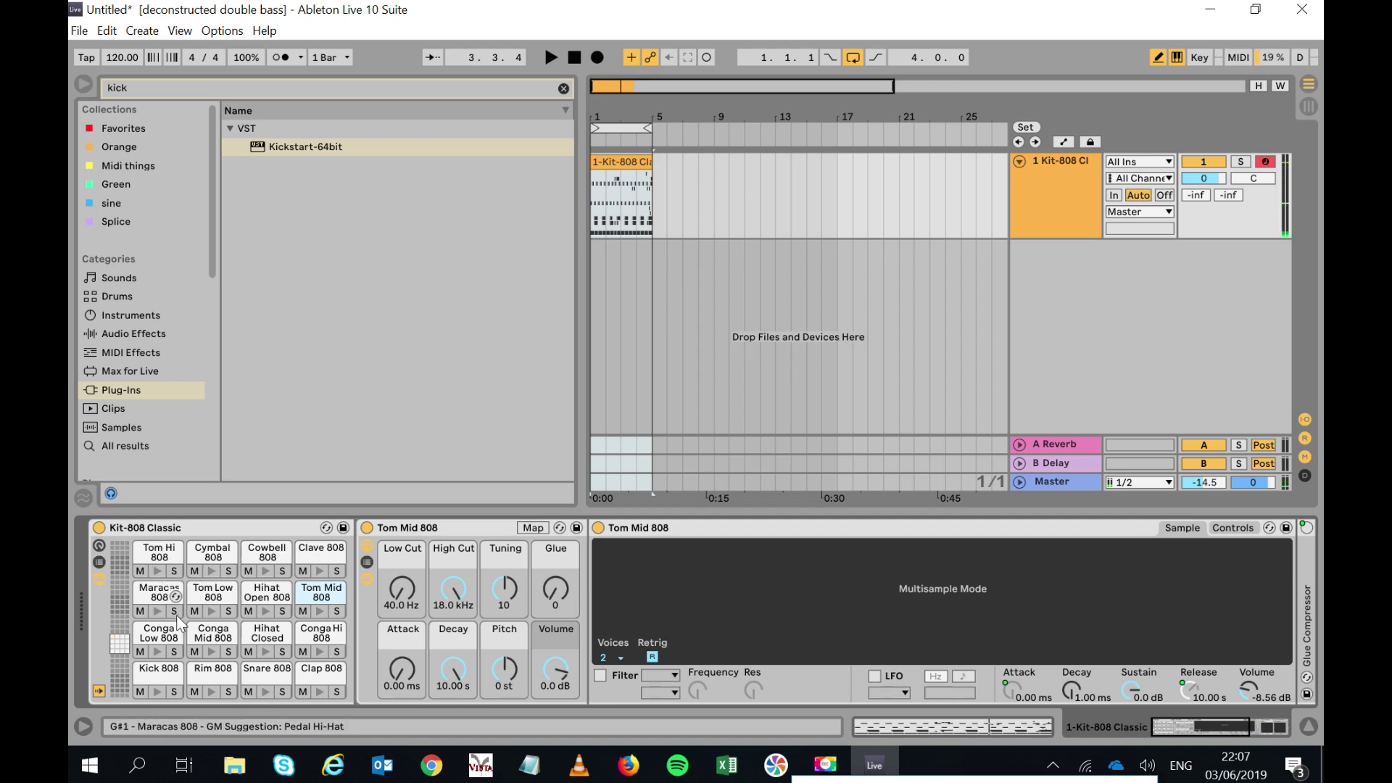
click(119, 626)
click(116, 660)
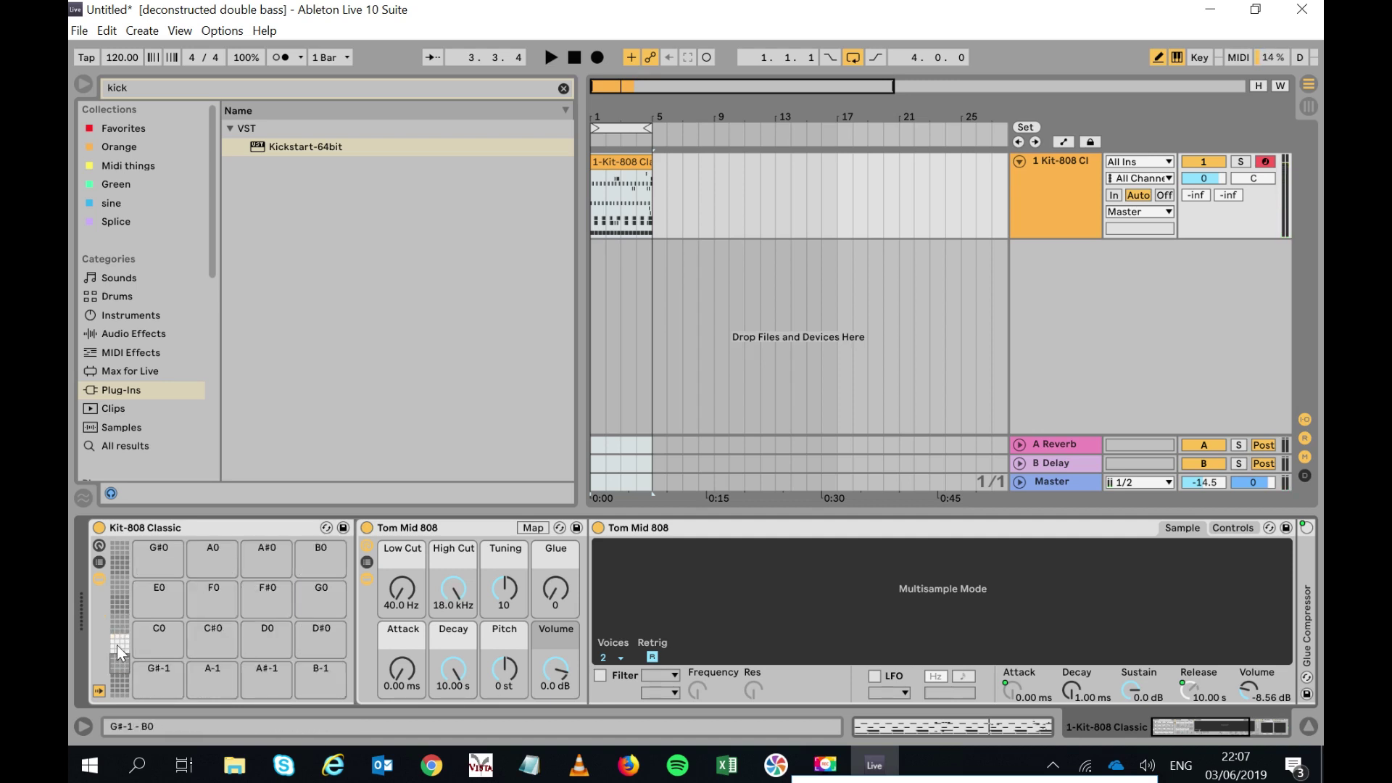
click(117, 643)
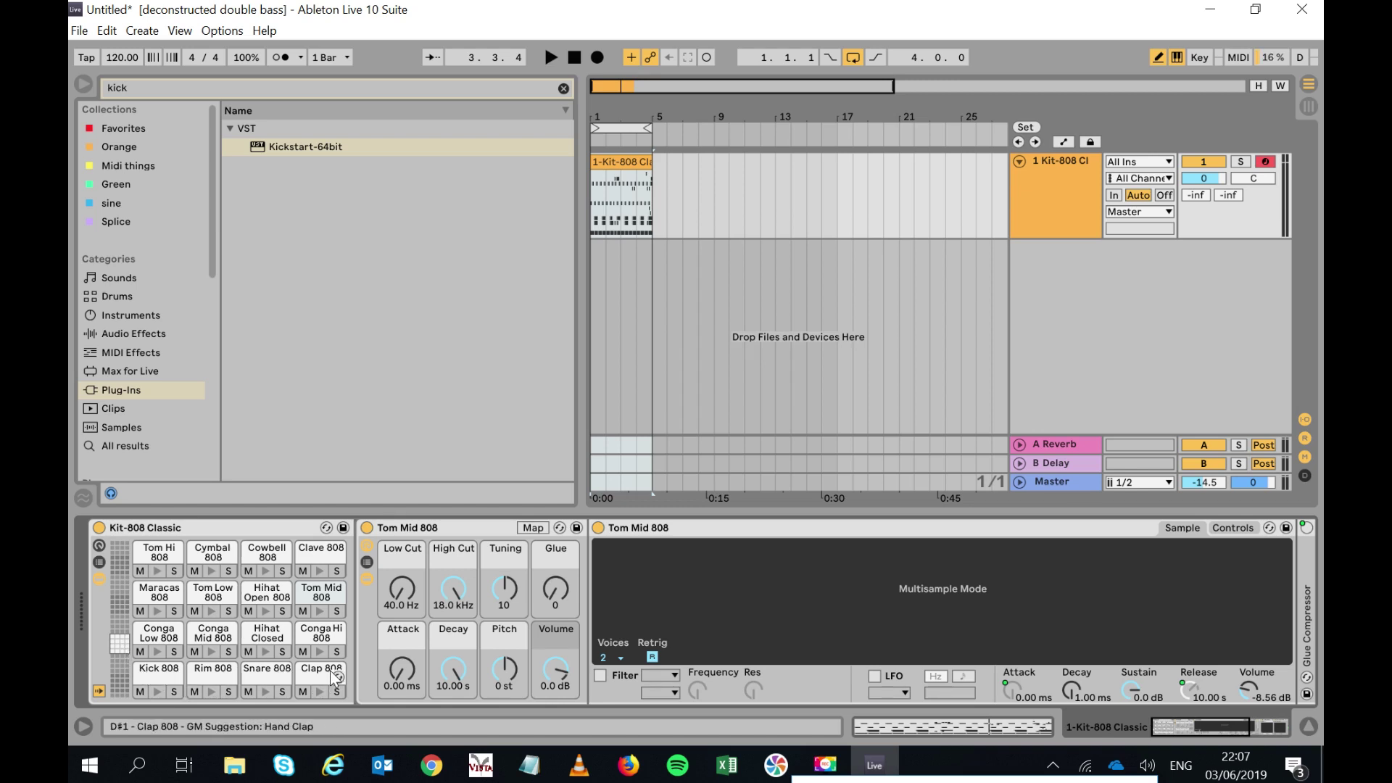
click(208, 653)
click(158, 612)
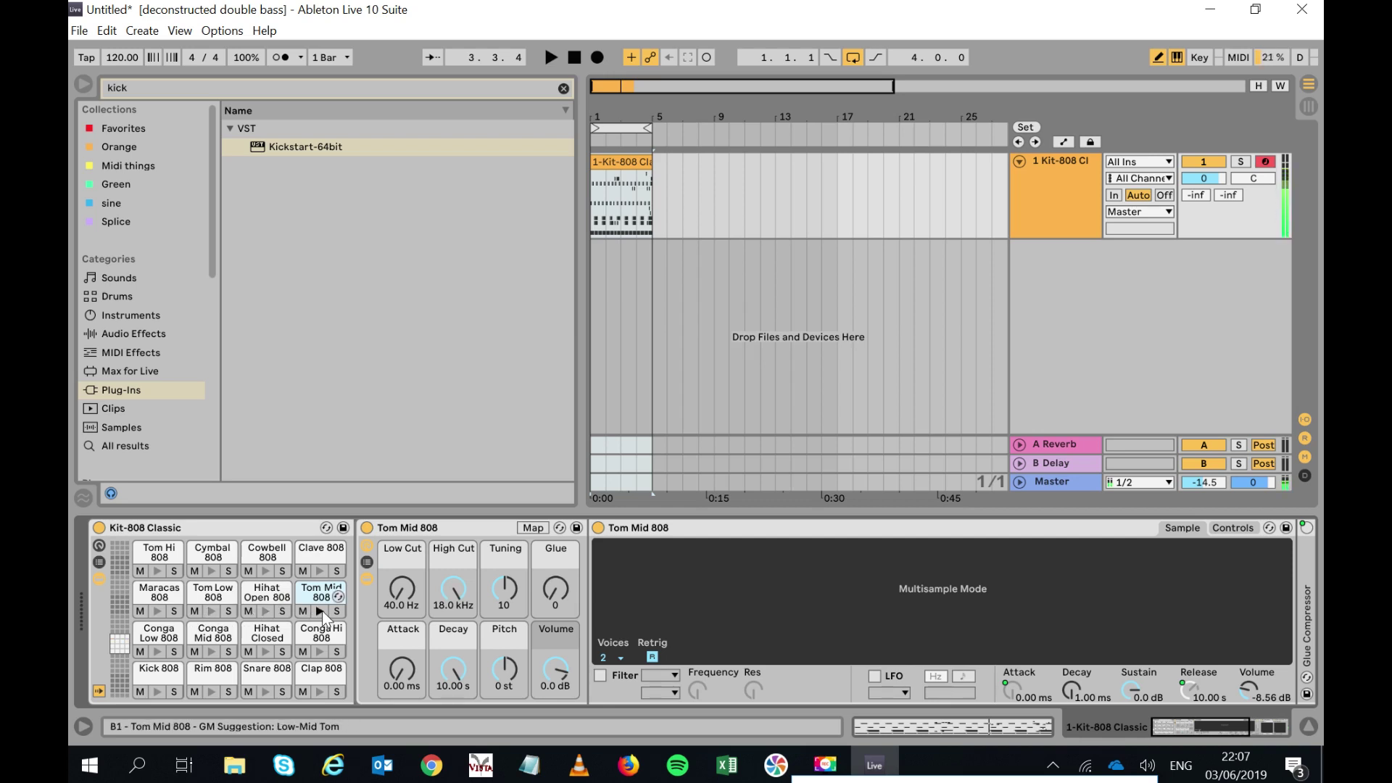
click(210, 570)
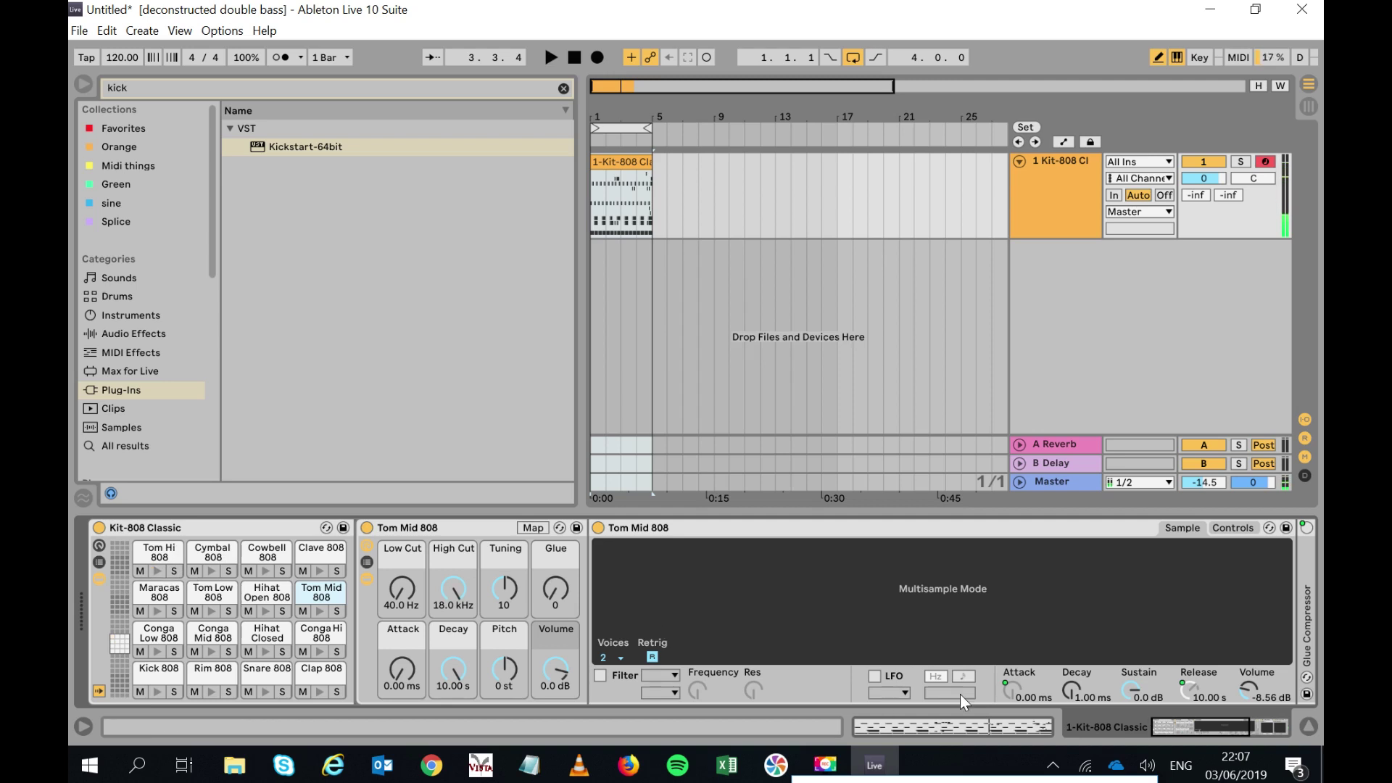
Open the drum clip's MIDI notes and play the pattern for a moment to see which pads it uses.
click(986, 728)
key(space)
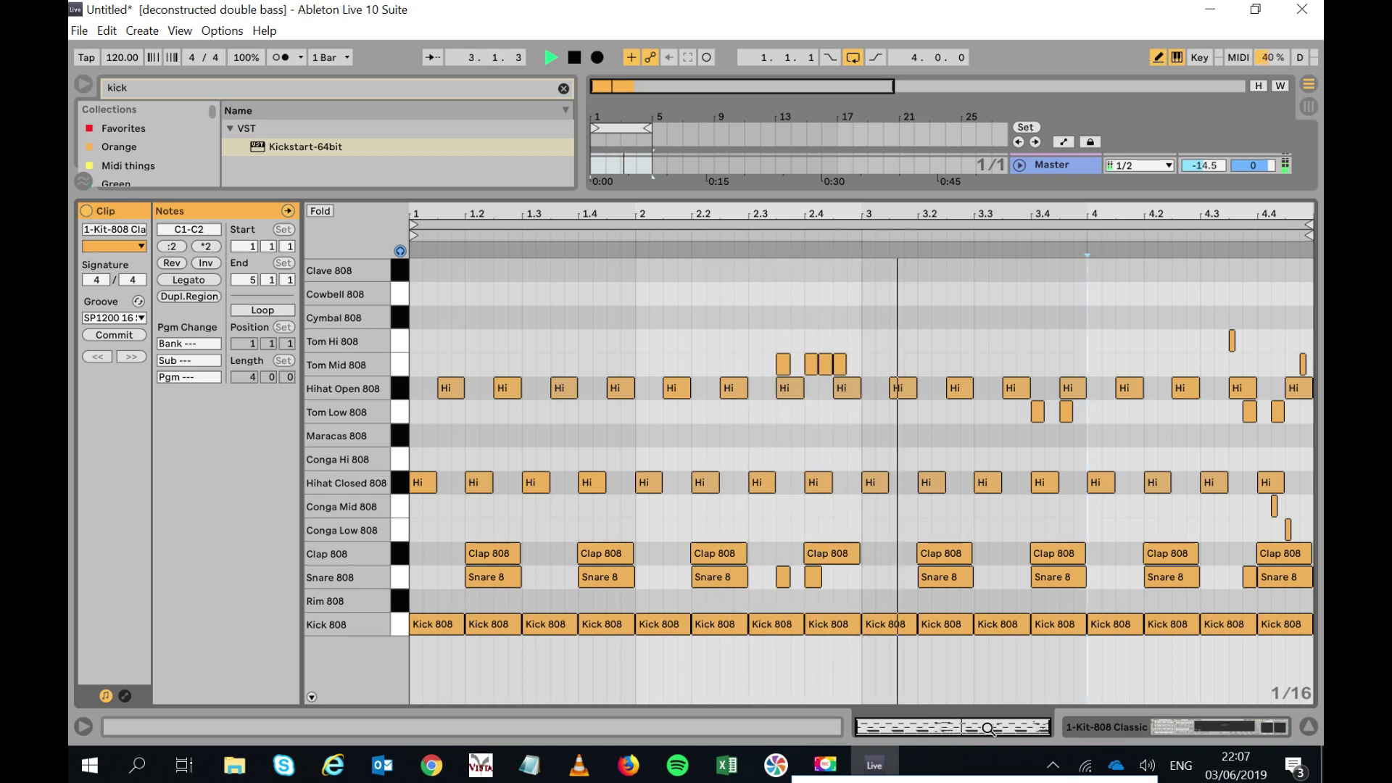
key(space)
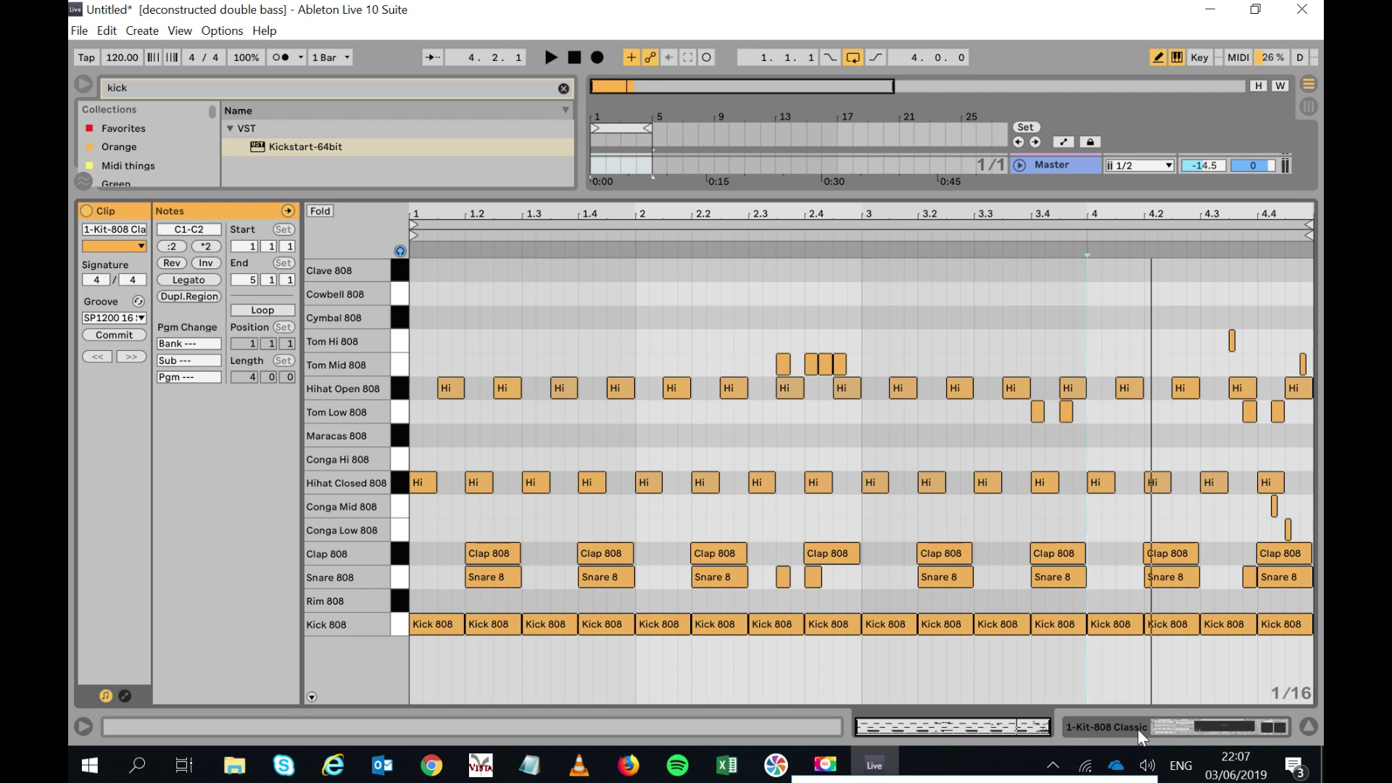
Return to the track's devices, add Kickstart-64bit to the Clap 808 pad and close its window.
click(1172, 719)
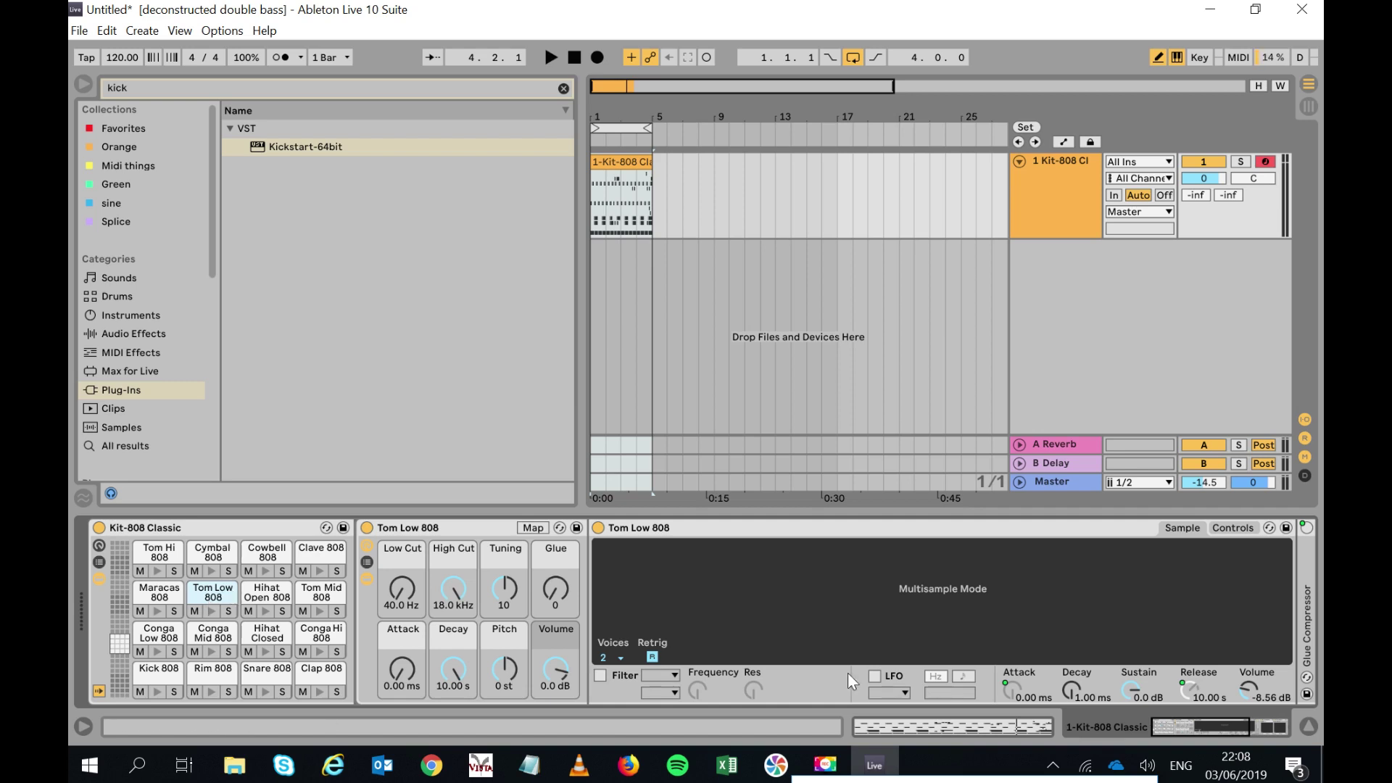
drag(1198, 723, 1160, 724)
drag(255, 144, 320, 672)
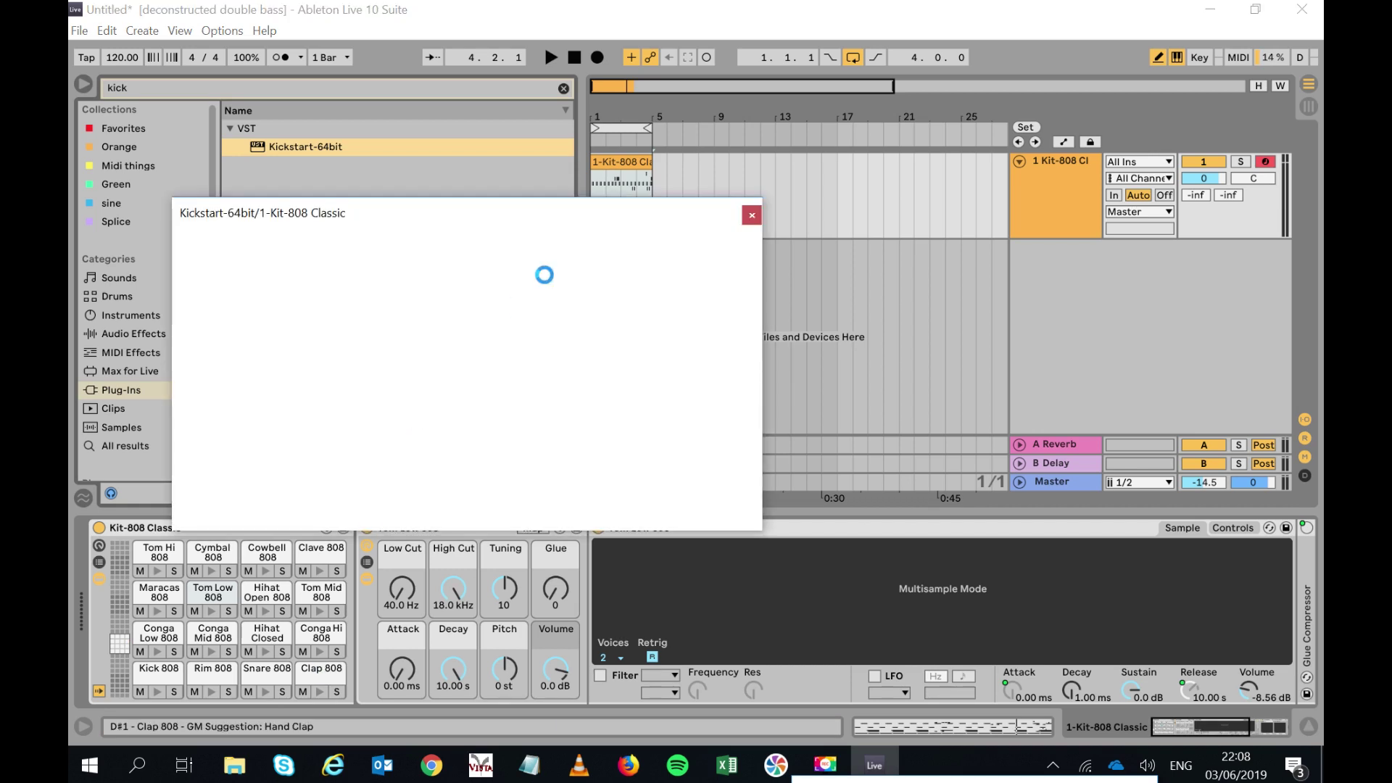
click(752, 216)
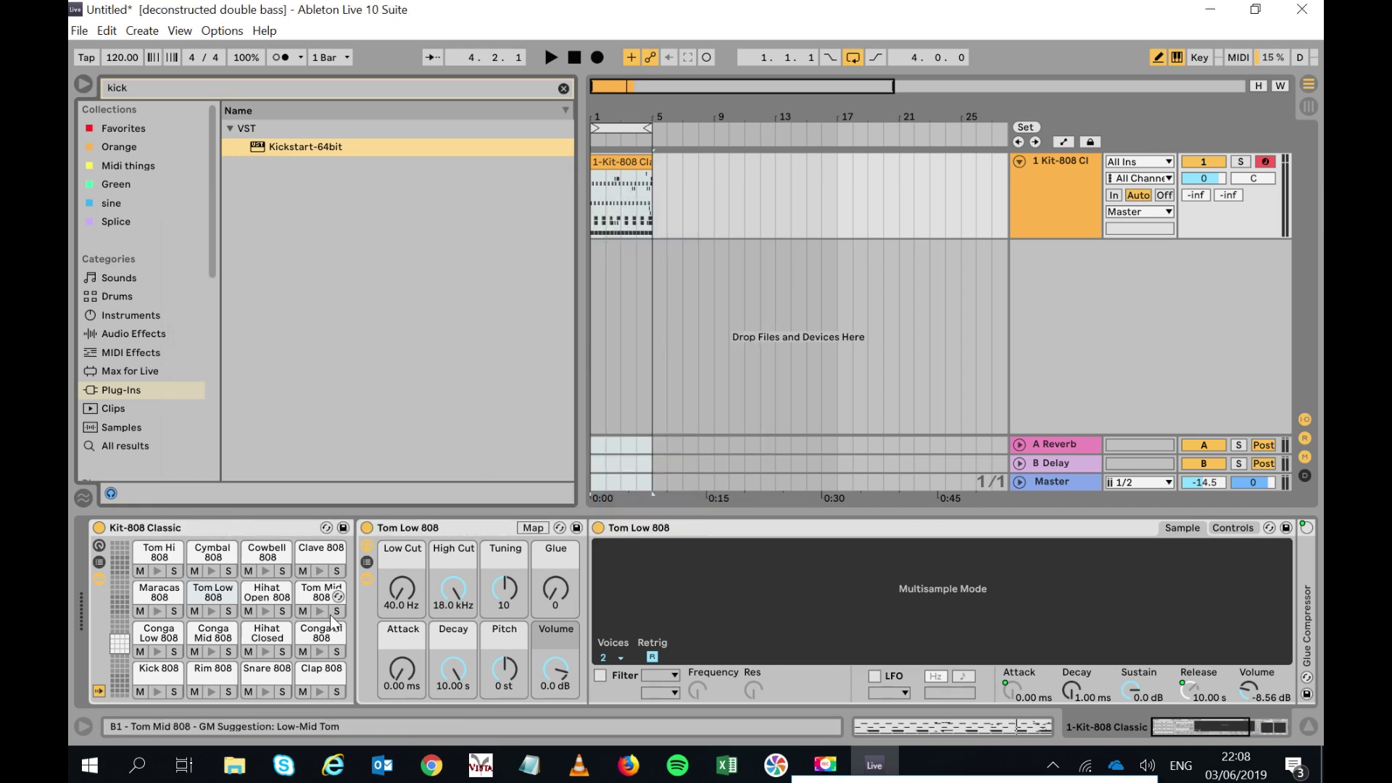
Play the beat, open ValhallaVintageVerb on the Clap 808 pad and set its decay to about 0.78 s.
click(312, 678)
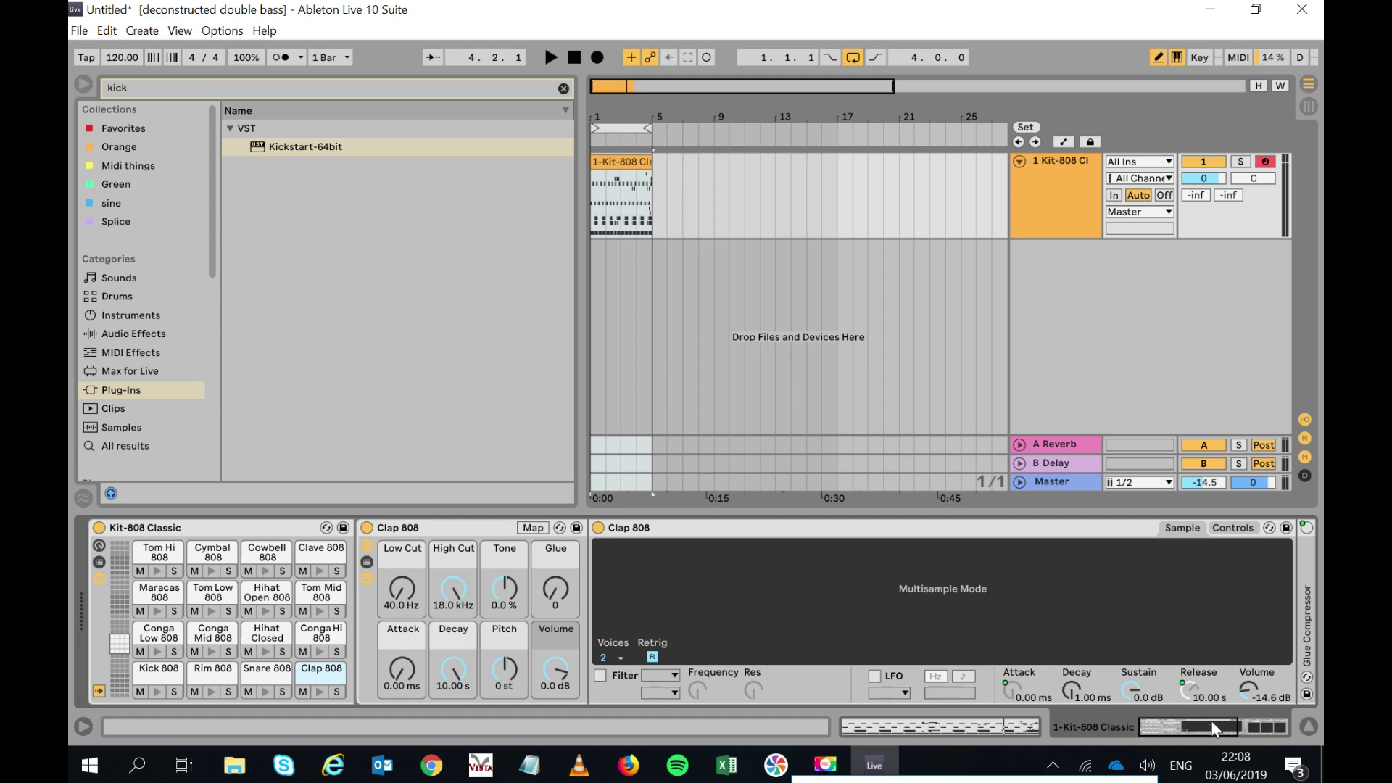
drag(1215, 728, 1267, 725)
key(space)
click(933, 527)
drag(310, 334, 275, 291)
drag(190, 276, 181, 221)
mouse_move(180, 270)
mouse_down()
mouse_move(178, 242)
mouse_move(190, 277)
mouse_up()
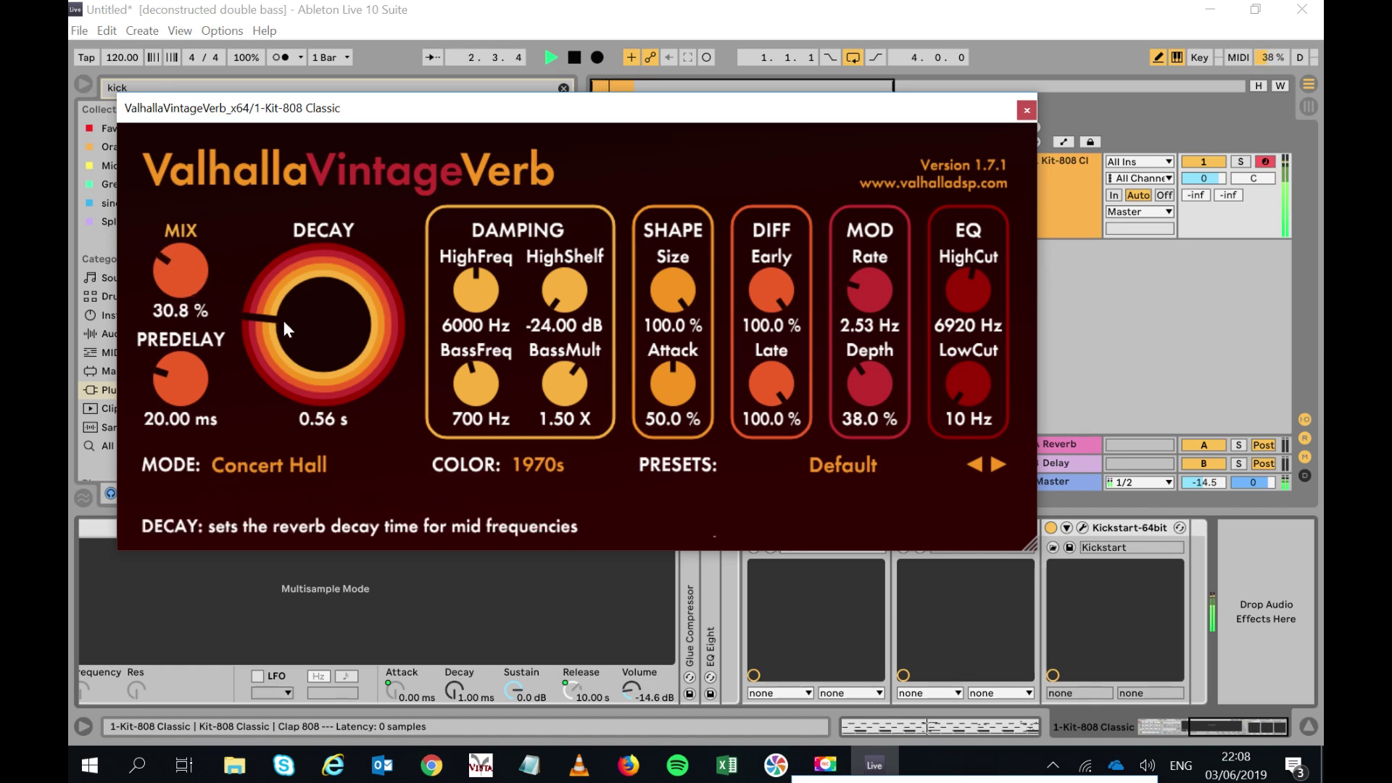
mouse_move(314, 328)
mouse_down()
mouse_move(312, 350)
mouse_move(294, 323)
mouse_up()
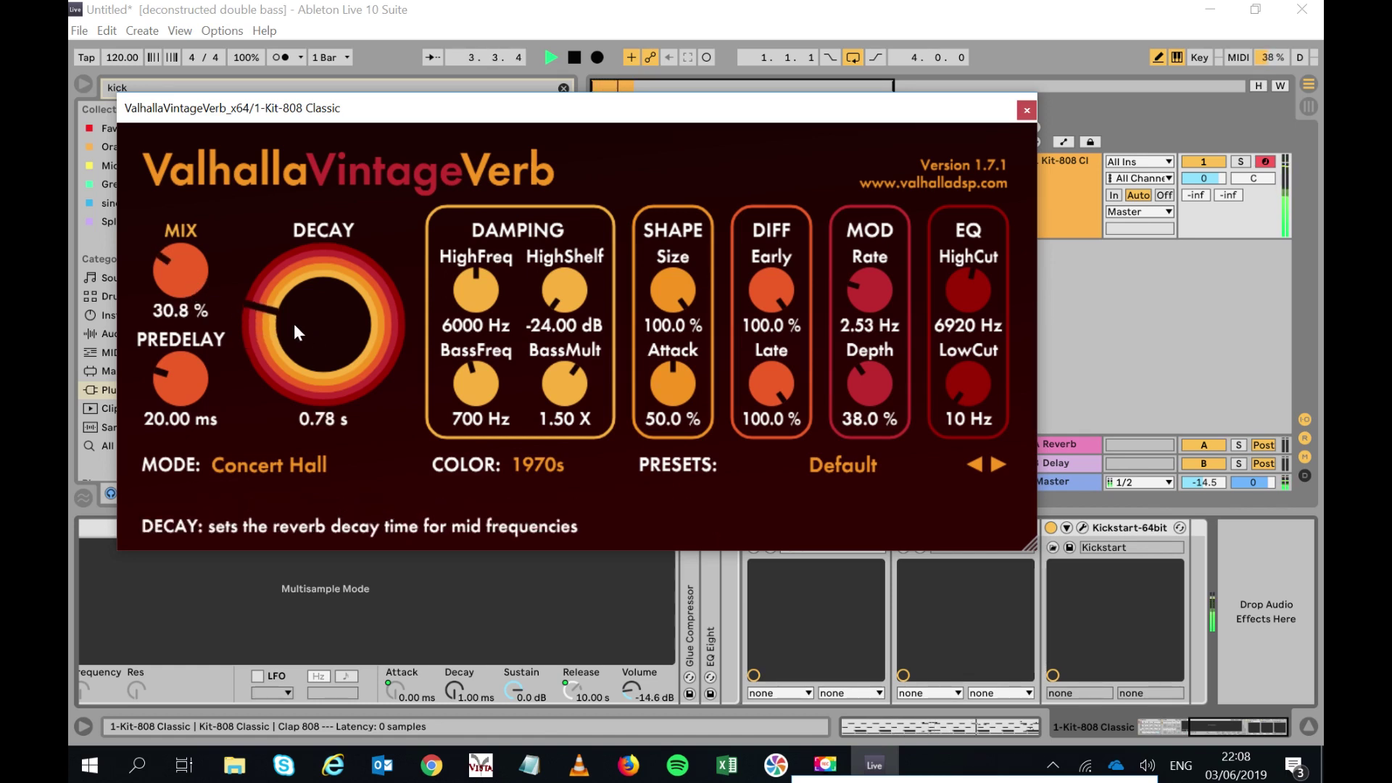
Set the clap reverb's mix to 20.8 % and its EQ high cut to 760 Hz, and close its window.
drag(172, 278, 171, 280)
drag(968, 281, 949, 381)
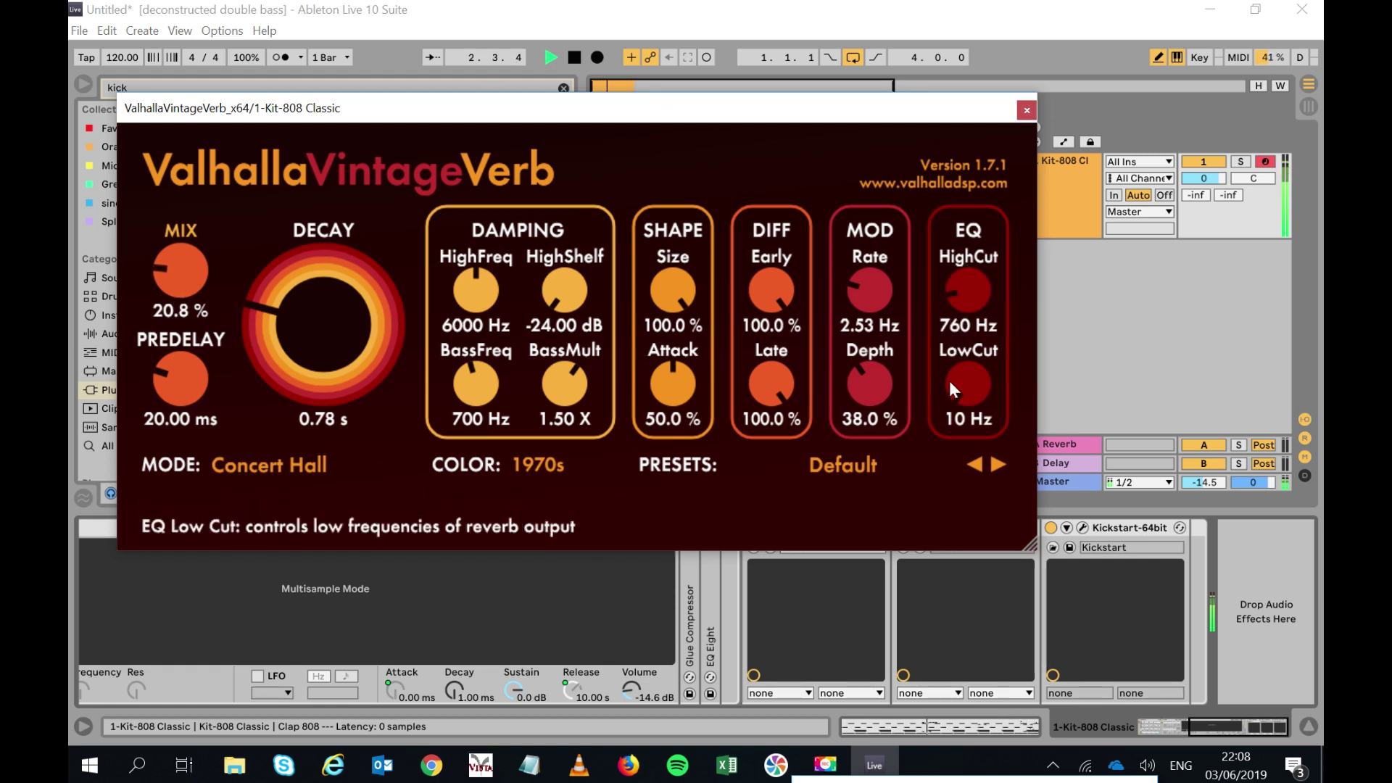
click(1027, 110)
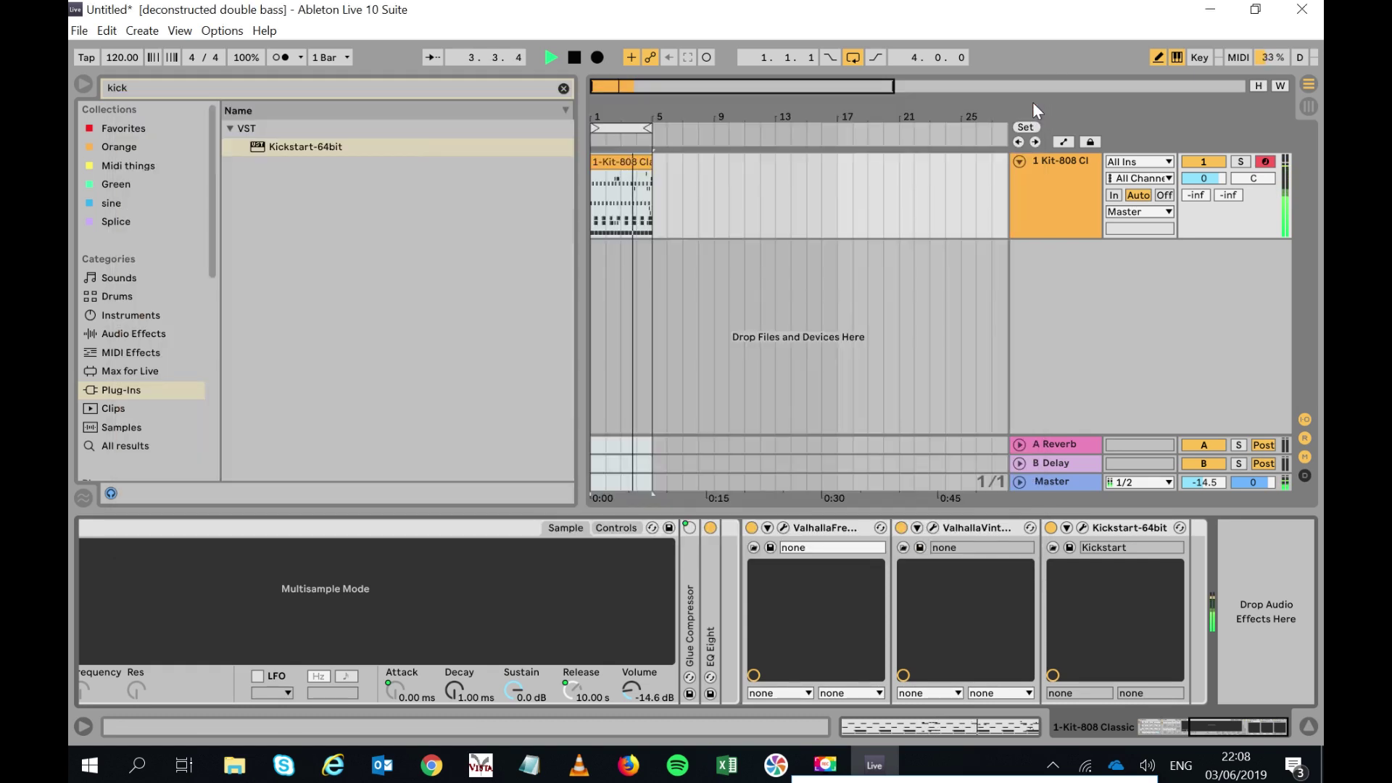
Search the samples for "kick" and bring the drum rack's pads back into view.
click(291, 93)
text(k)
key(BackSpace)
text(kick)
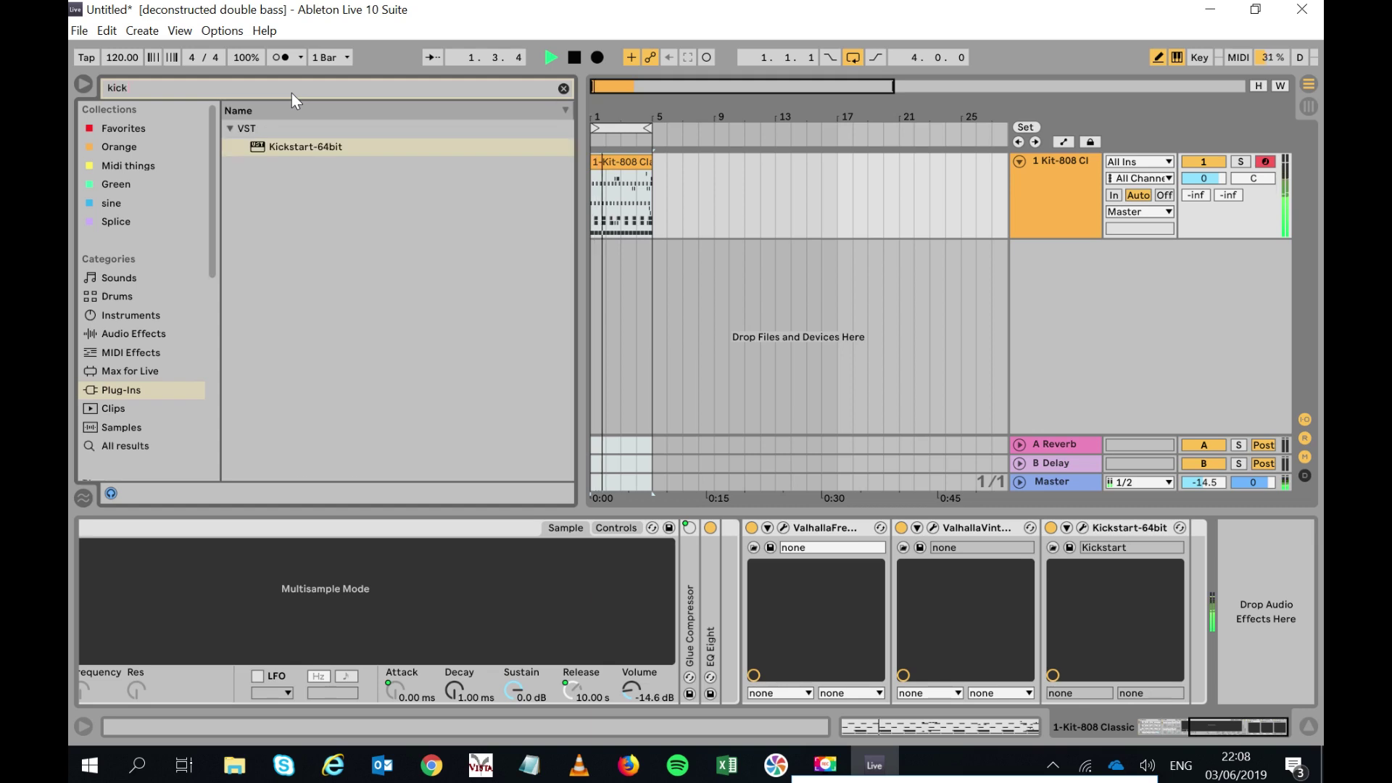
click(149, 422)
click(1233, 728)
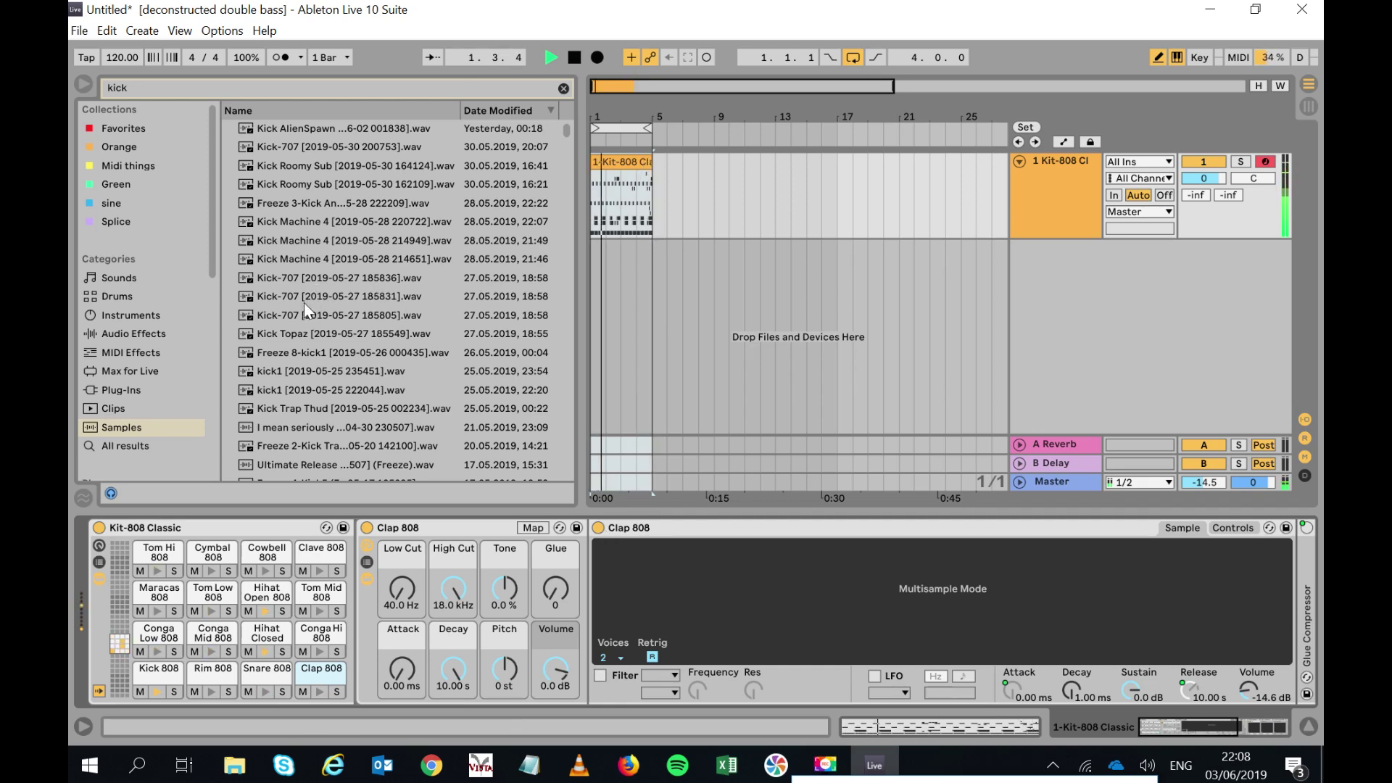
Try MB_Kick_01.wav and DMT_03_Kick_02_128.wav as replacements for the Kick 808 pad while the beat plays, then stop playback.
drag(572, 139, 572, 275)
click(345, 242)
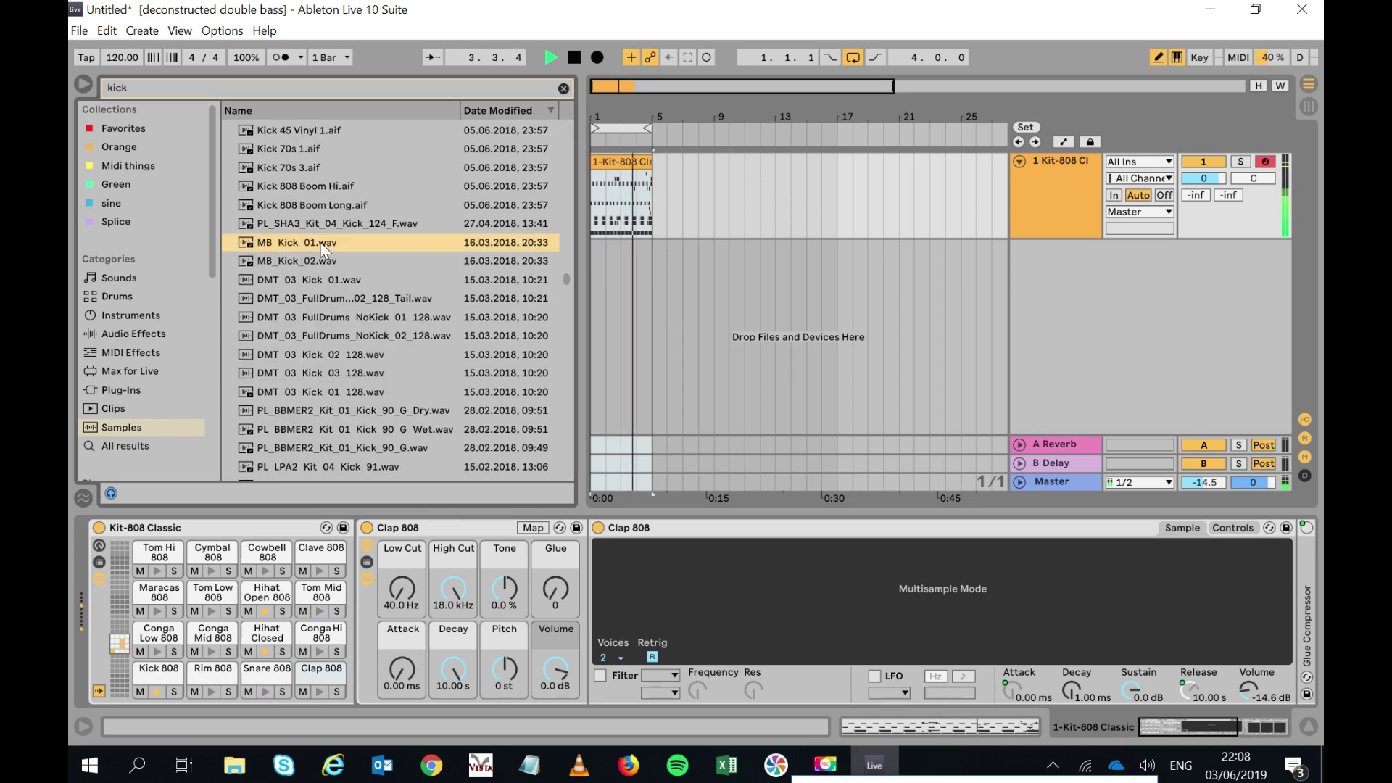
drag(156, 666, 154, 675)
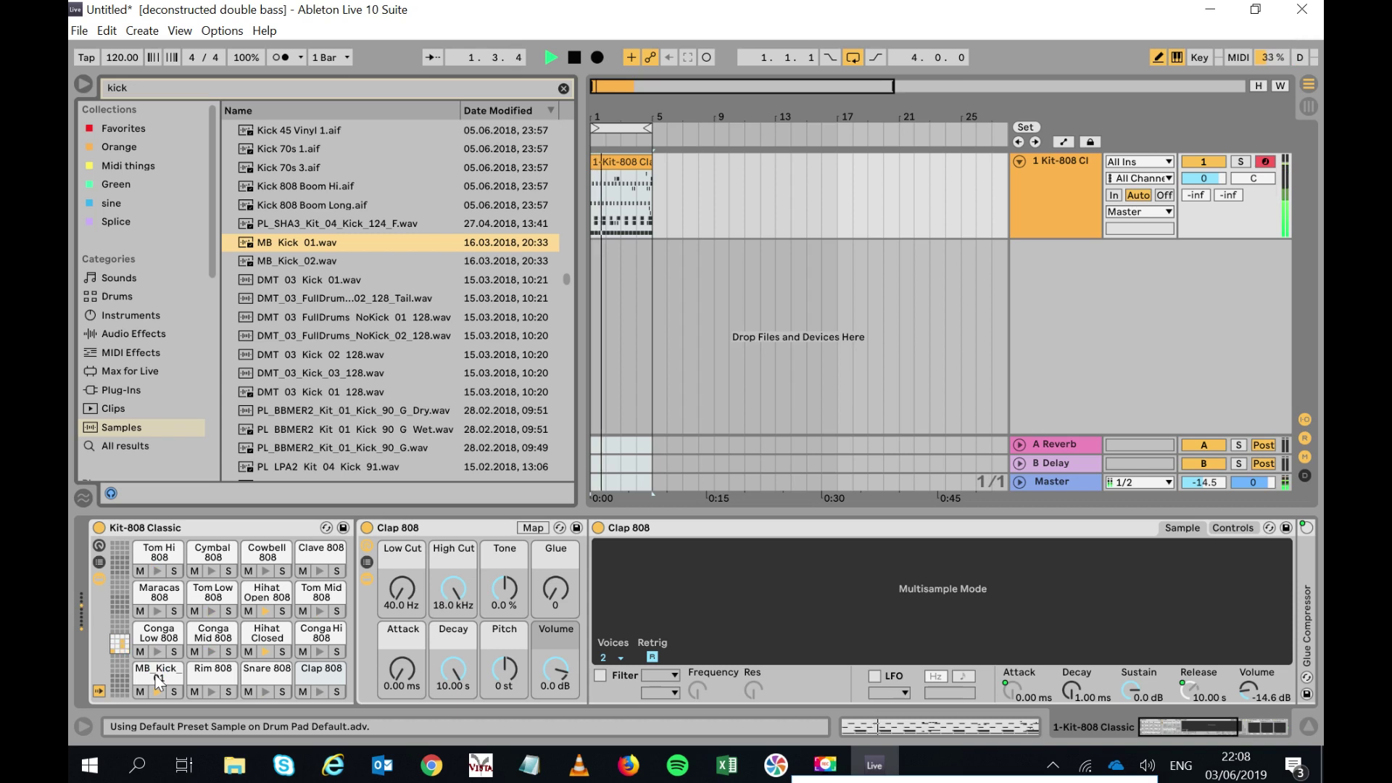
drag(311, 354, 152, 671)
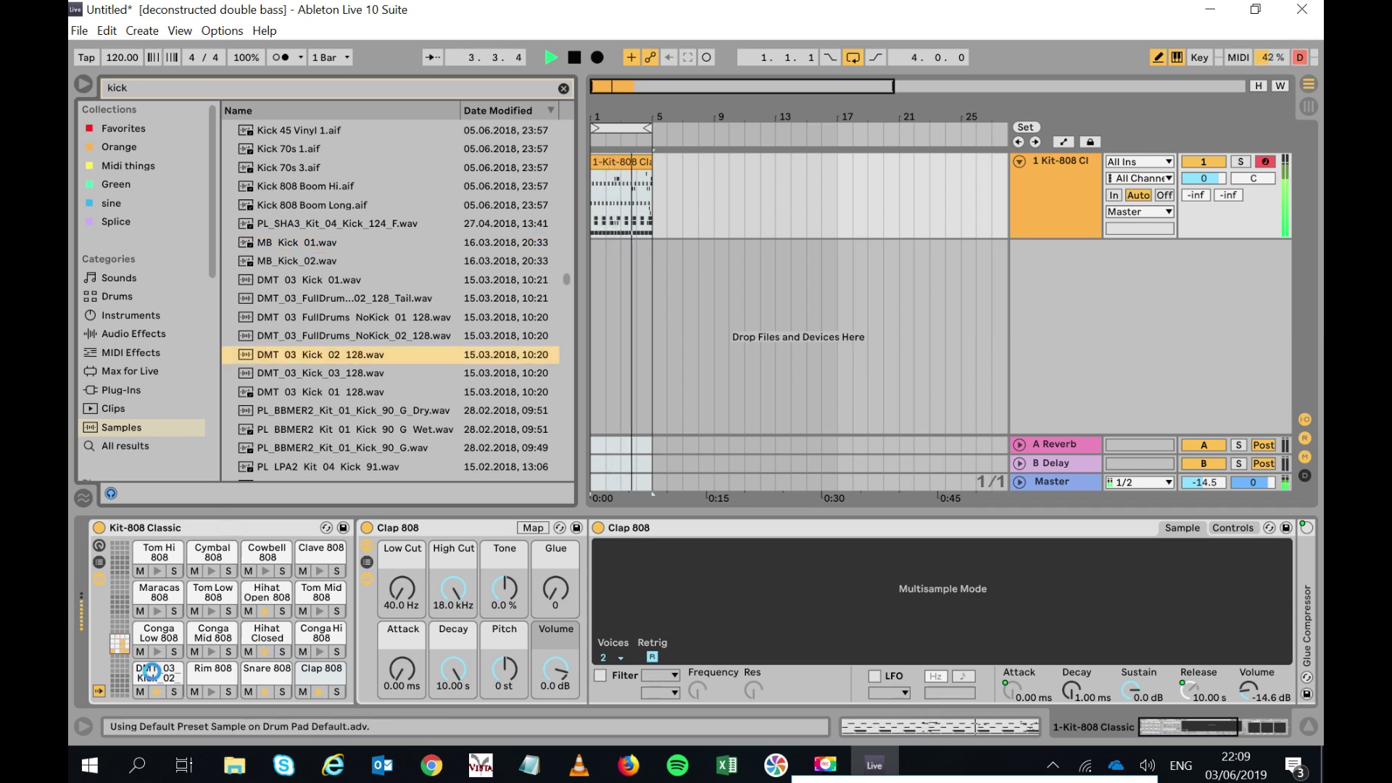
key(space)
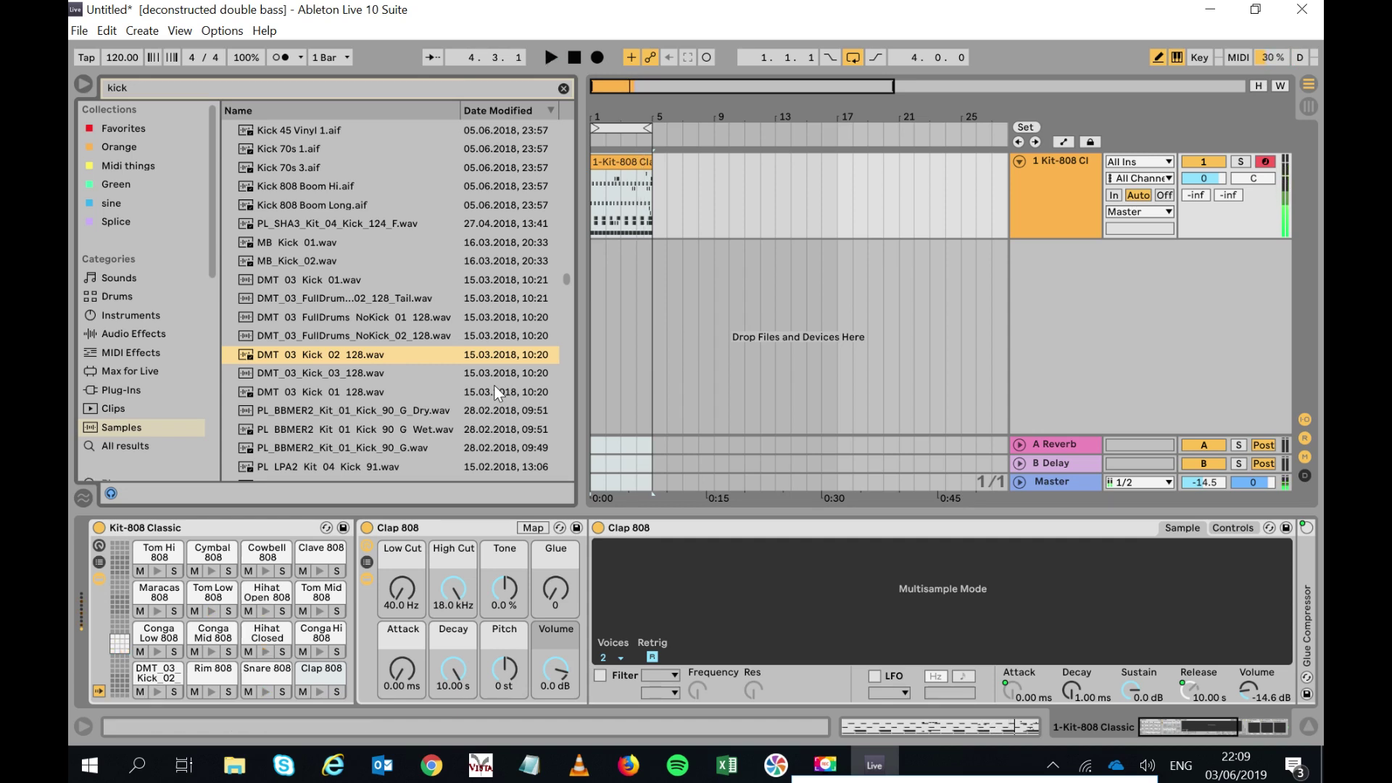
Audition further kick samples and try HY_Latin Organic_Cumbia_Kick.aif on the kick pad with the beat playing.
click(362, 466)
key(Down)
key(Down)
key(Down)
key(Down)
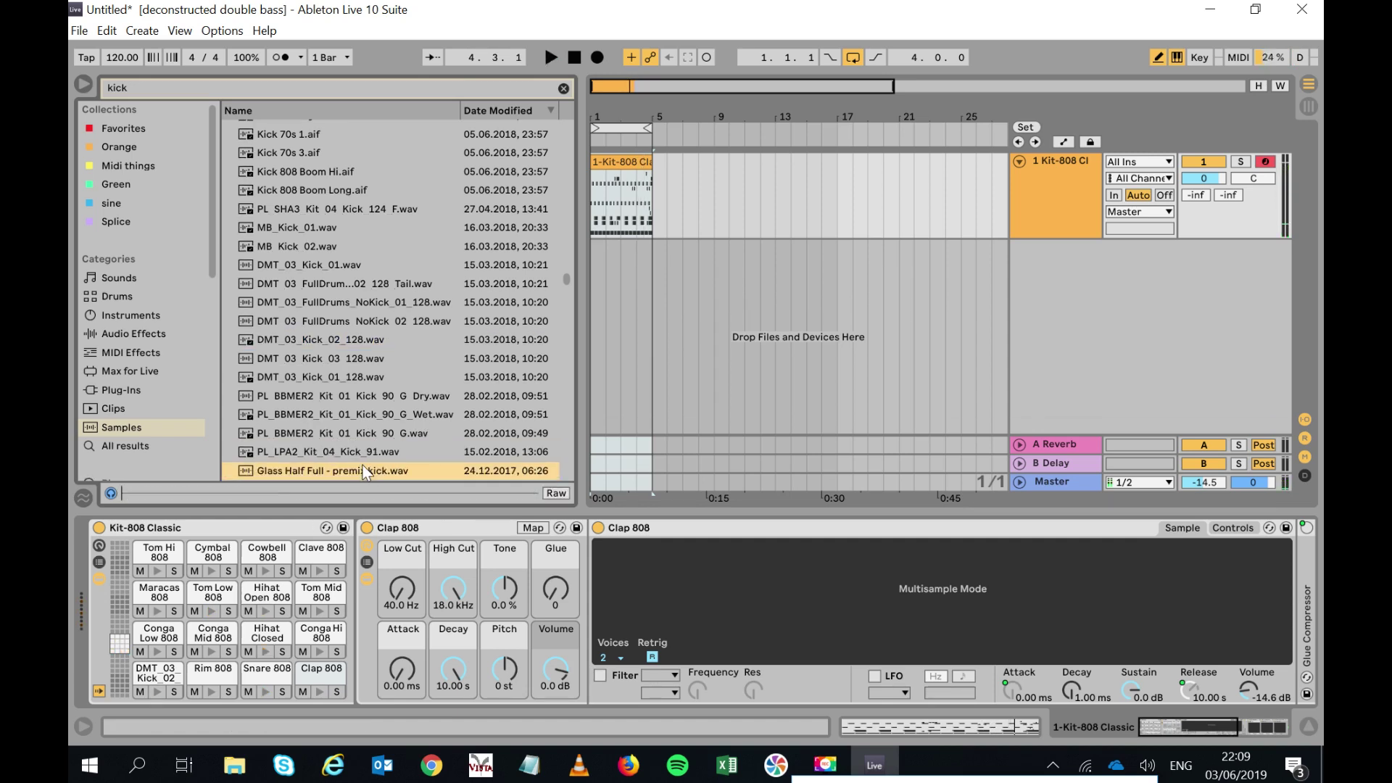
key(Down)
key(Down)
key(Down)
key(Down)
key(Down)
key(Down)
key(Down)
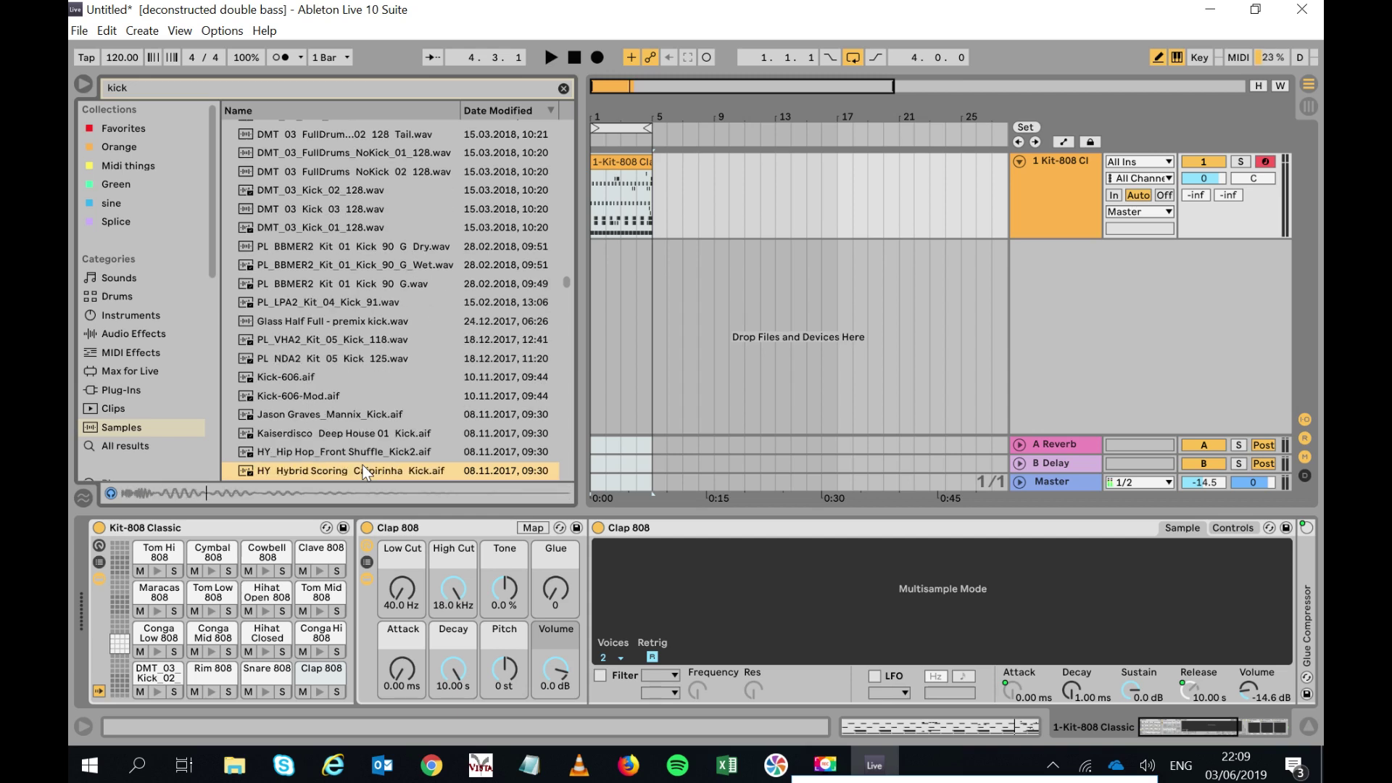
key(Up)
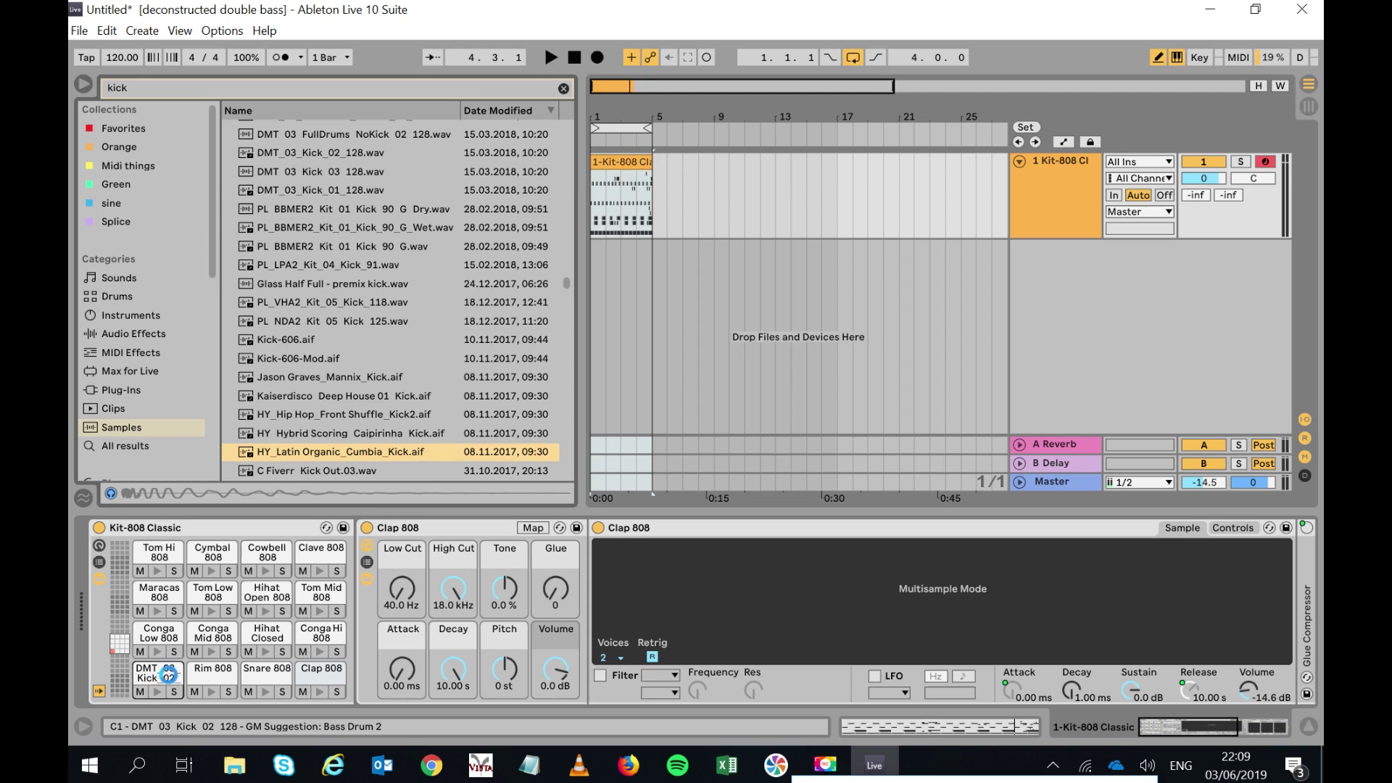
key(space)
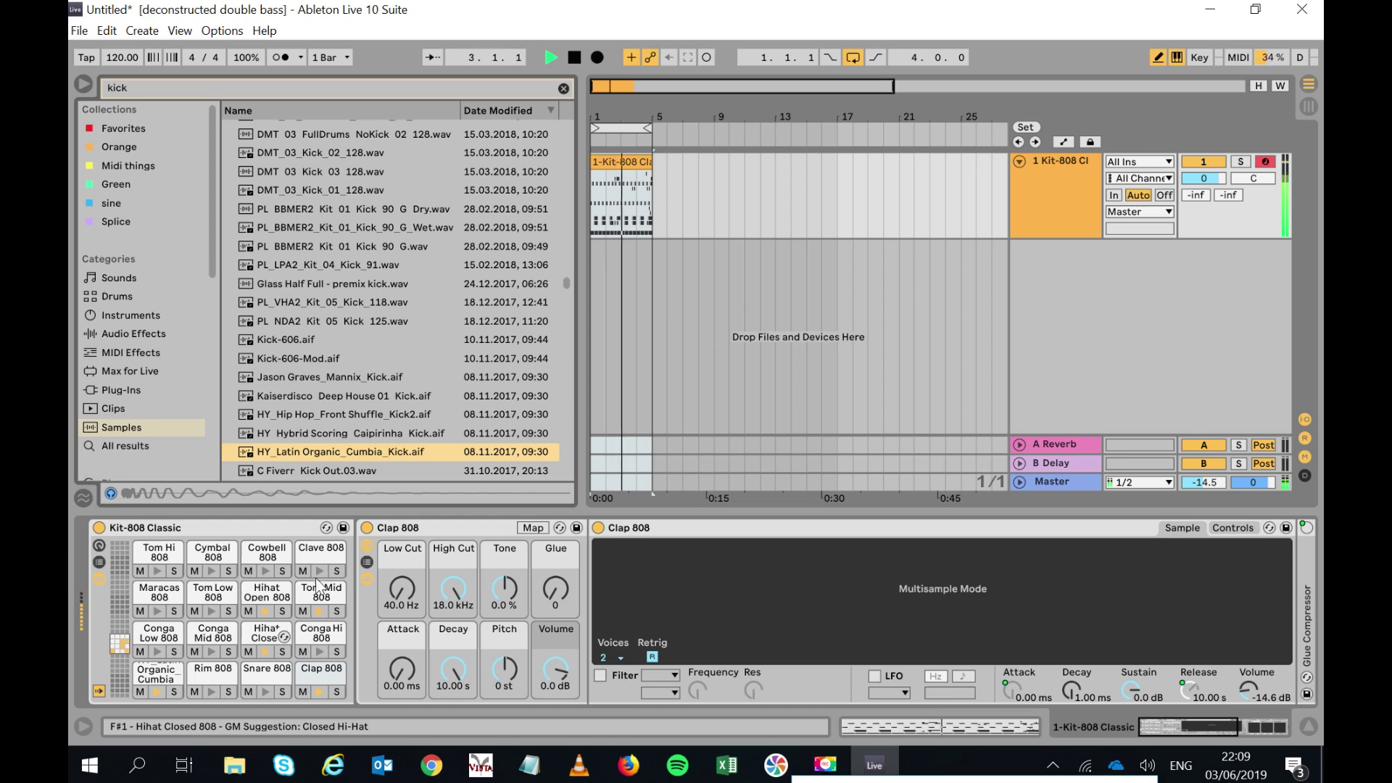
Stop playback, audition the Kick Raged and Kick Hymned samples, load Kick Hymned 04 2.aif onto the kick pad and play the beat.
drag(568, 284, 567, 323)
key(space)
click(300, 251)
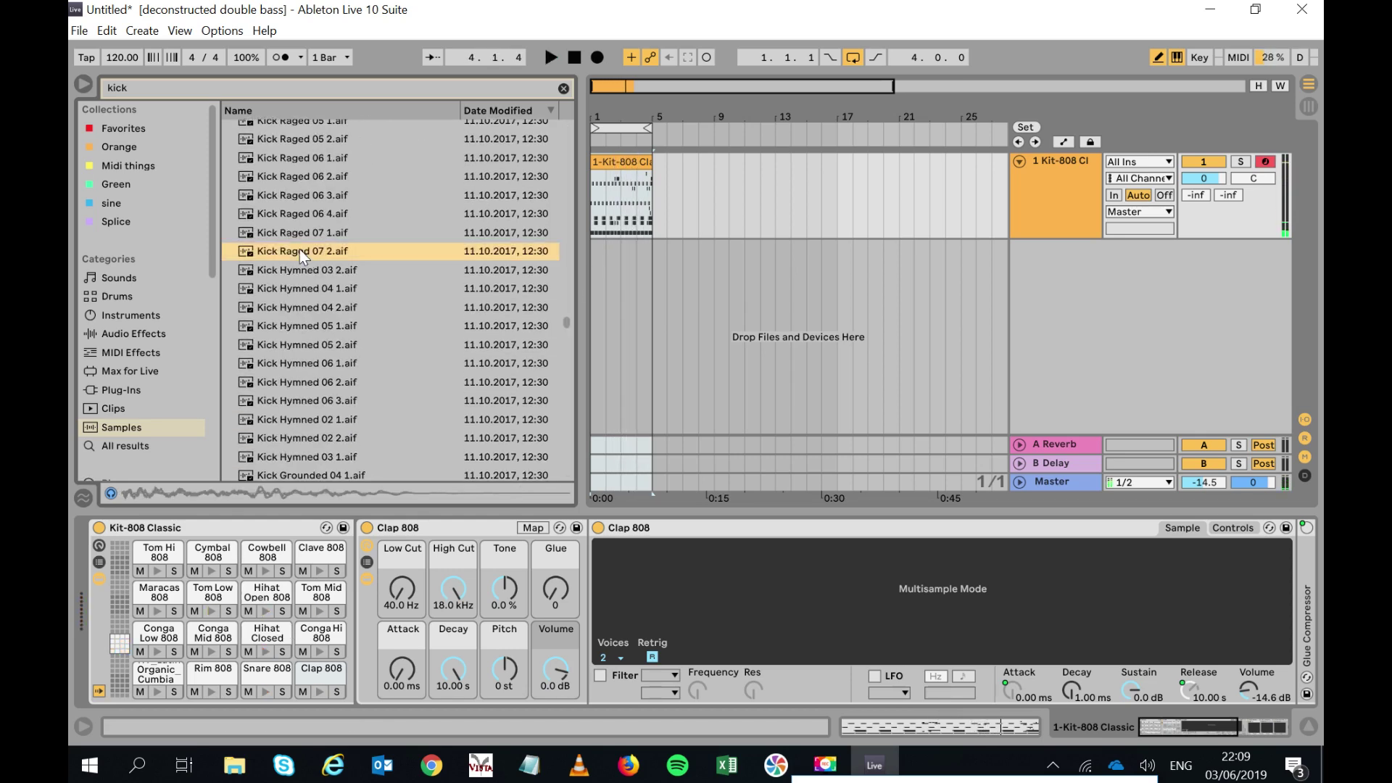
click(293, 307)
click(280, 365)
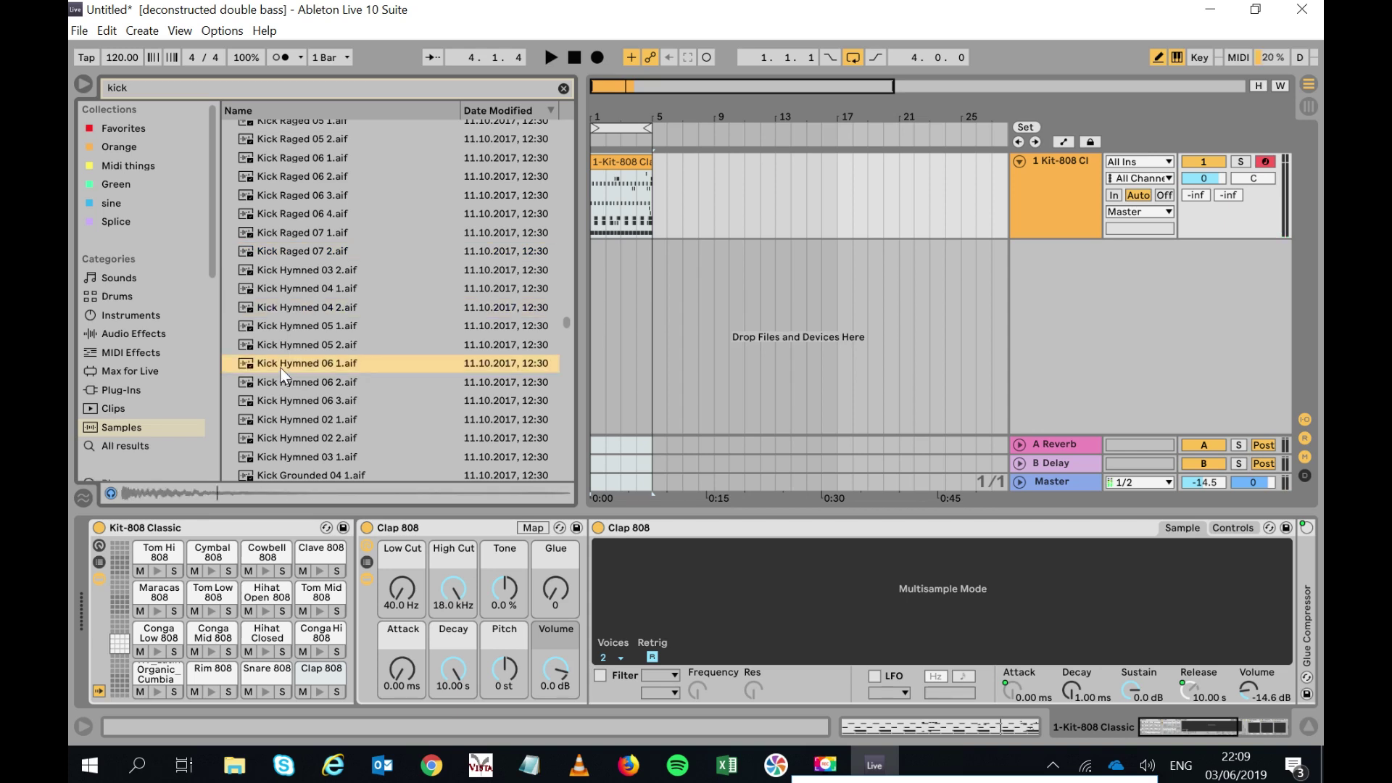
click(288, 305)
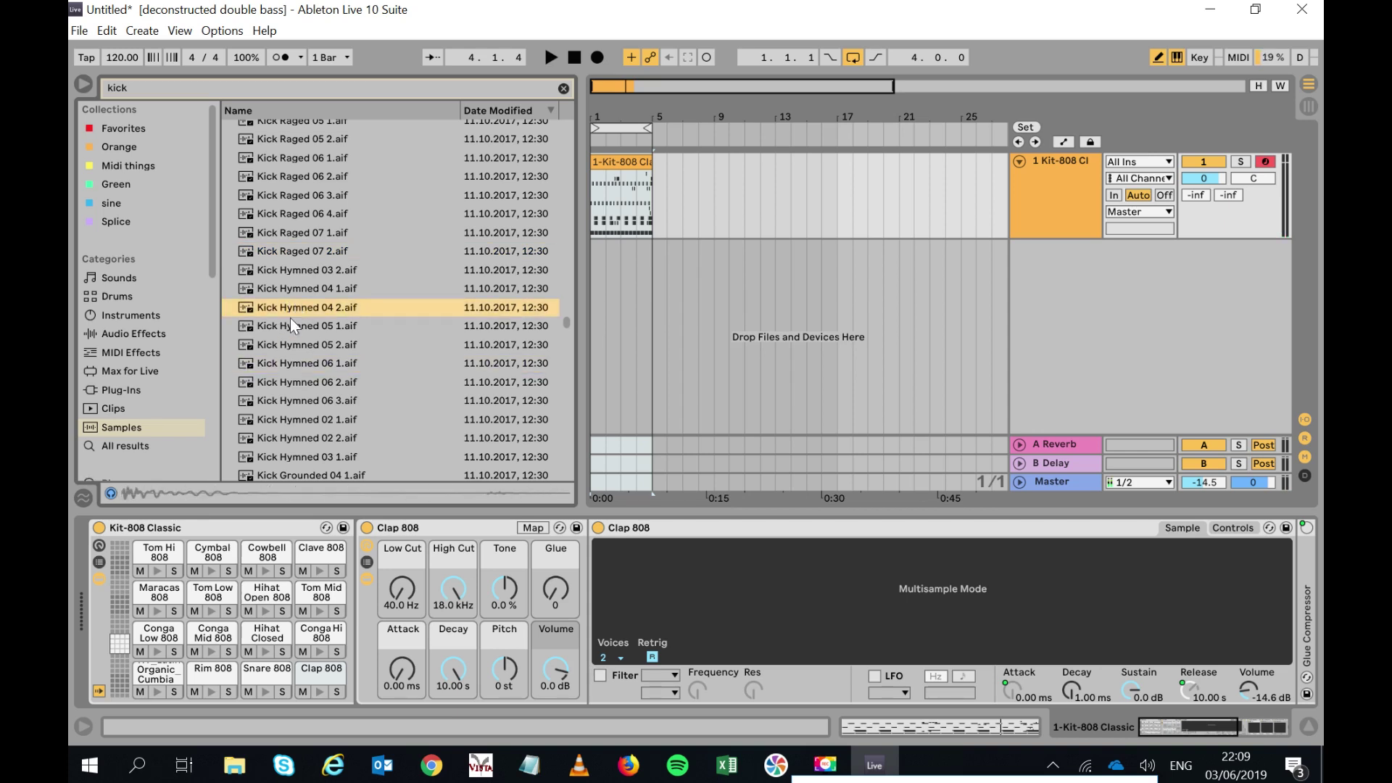
click(289, 323)
click(289, 307)
click(292, 292)
drag(289, 303, 162, 666)
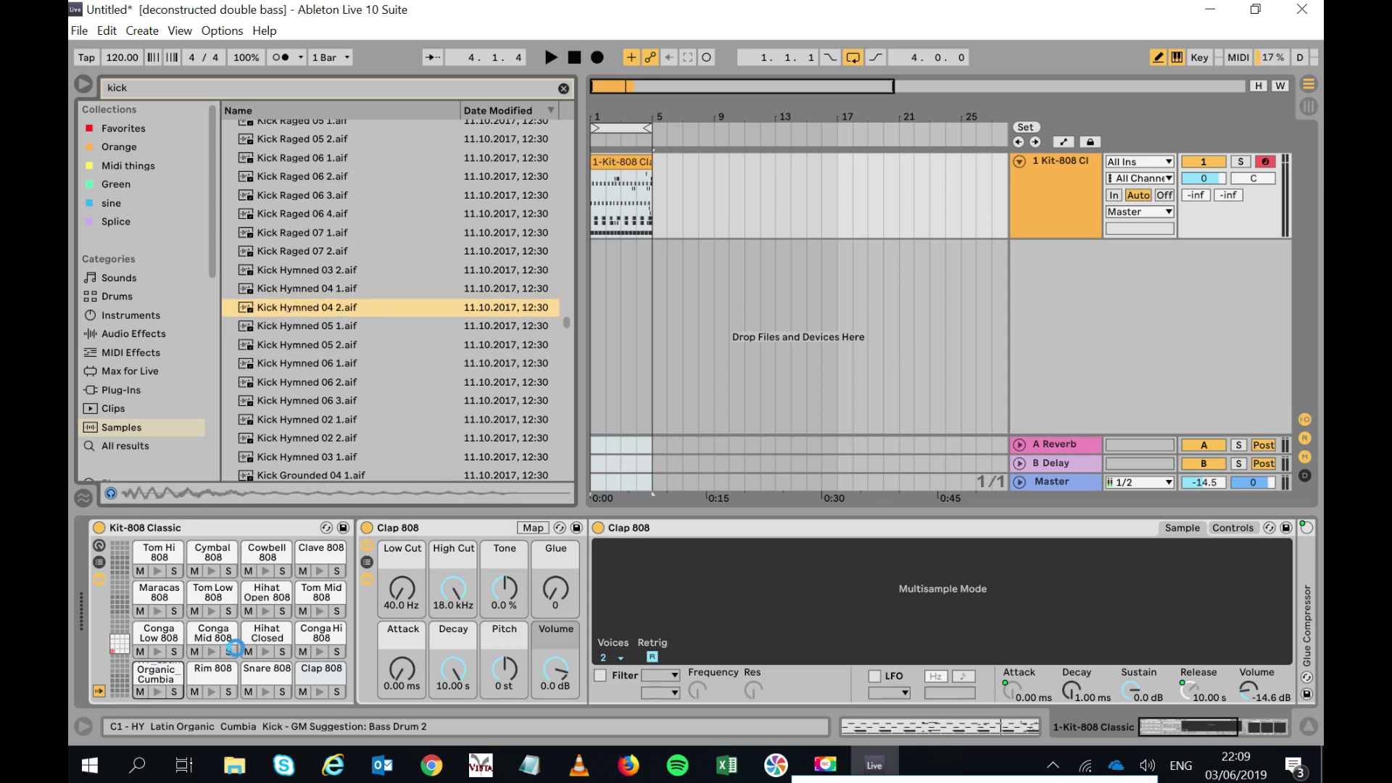
drag(236, 647, 159, 674)
key(space)
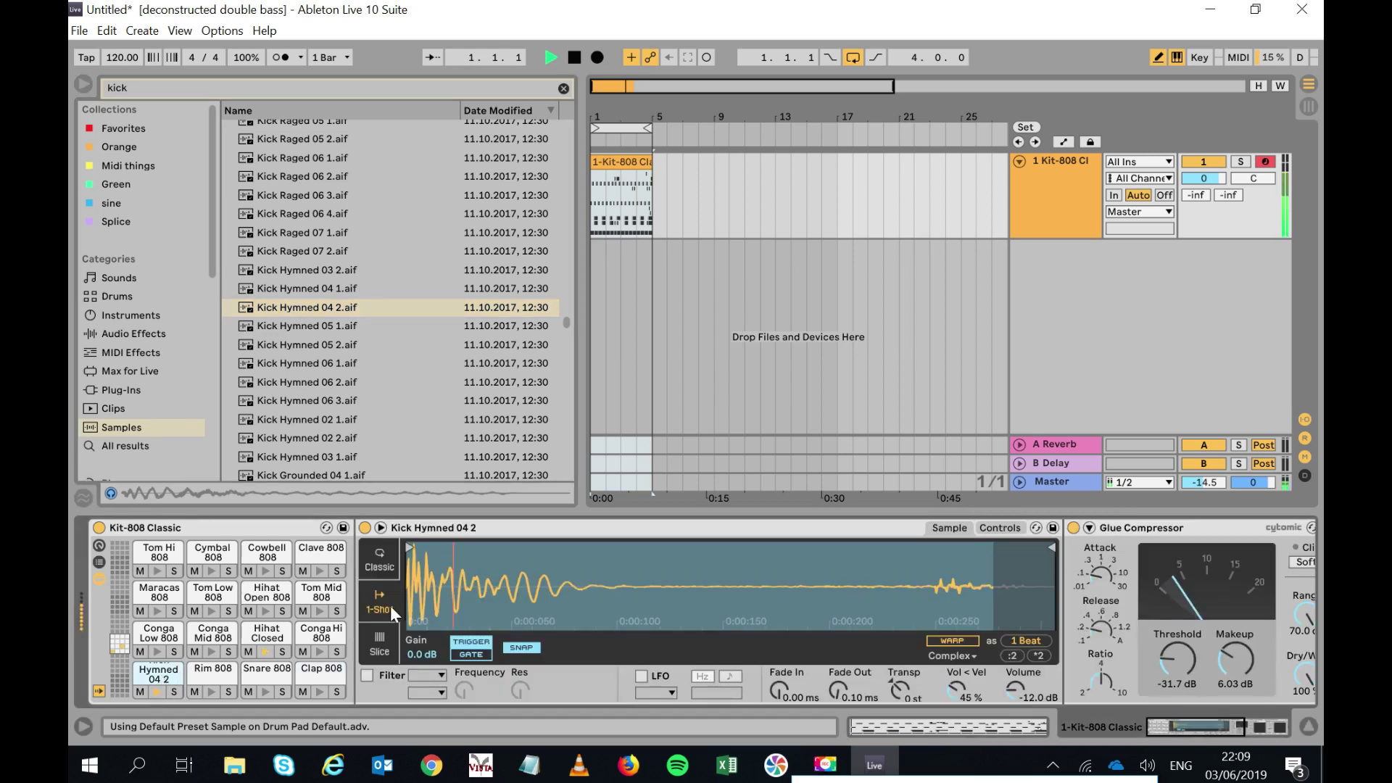
Set the kick pad's Glue Compressor to -23.2 dB threshold and 9.84 dB makeup, and switch off its ValhallaFreqEcho and FabFilter Pro-Q 2.
drag(1237, 656, 1191, 649)
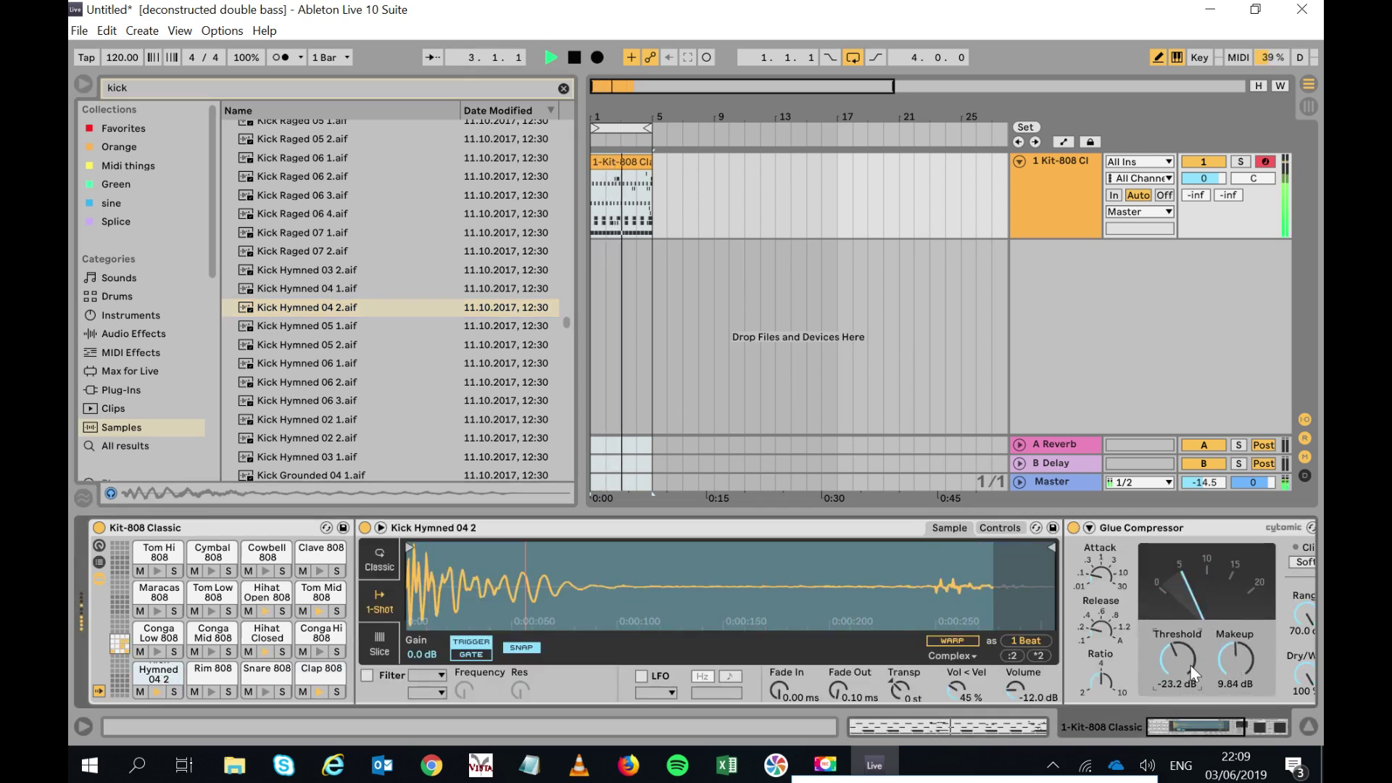
drag(1214, 713, 1268, 723)
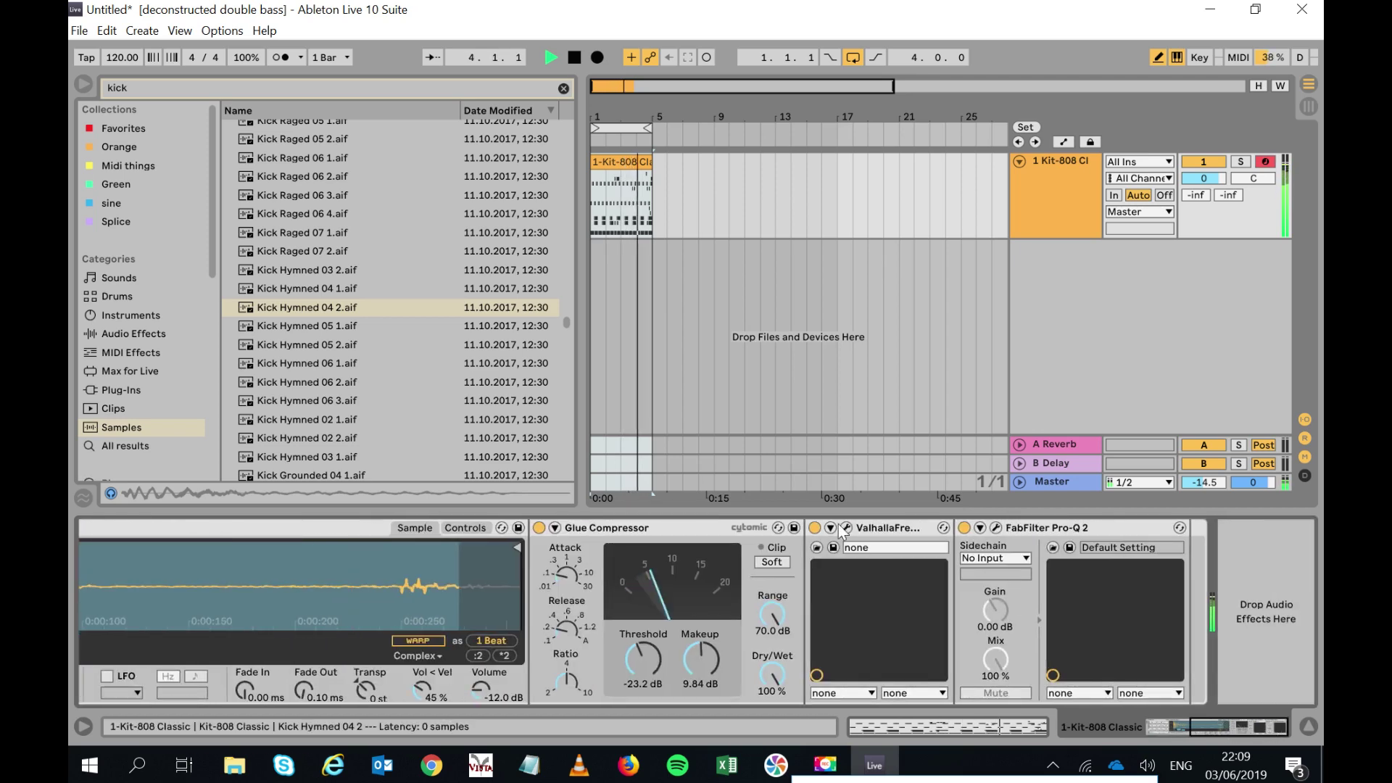
click(815, 527)
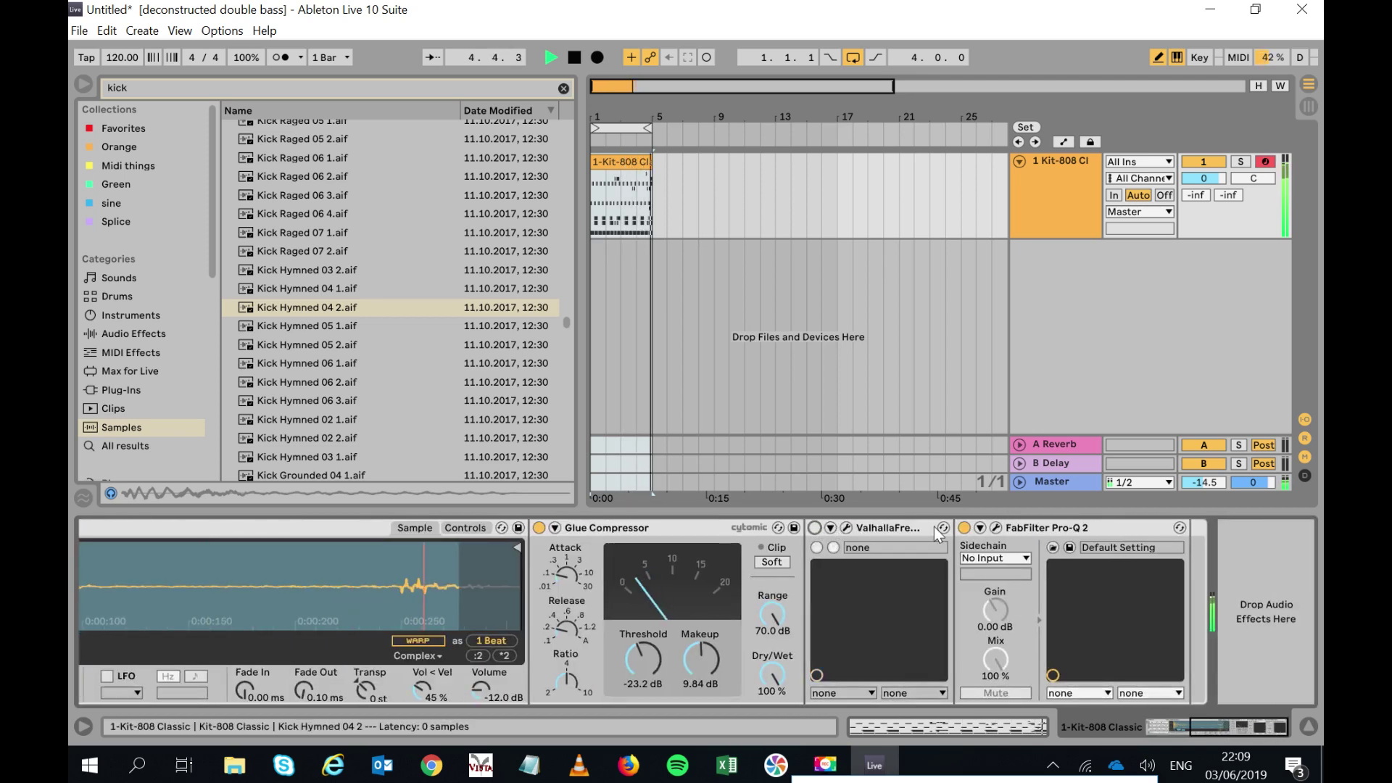
click(965, 528)
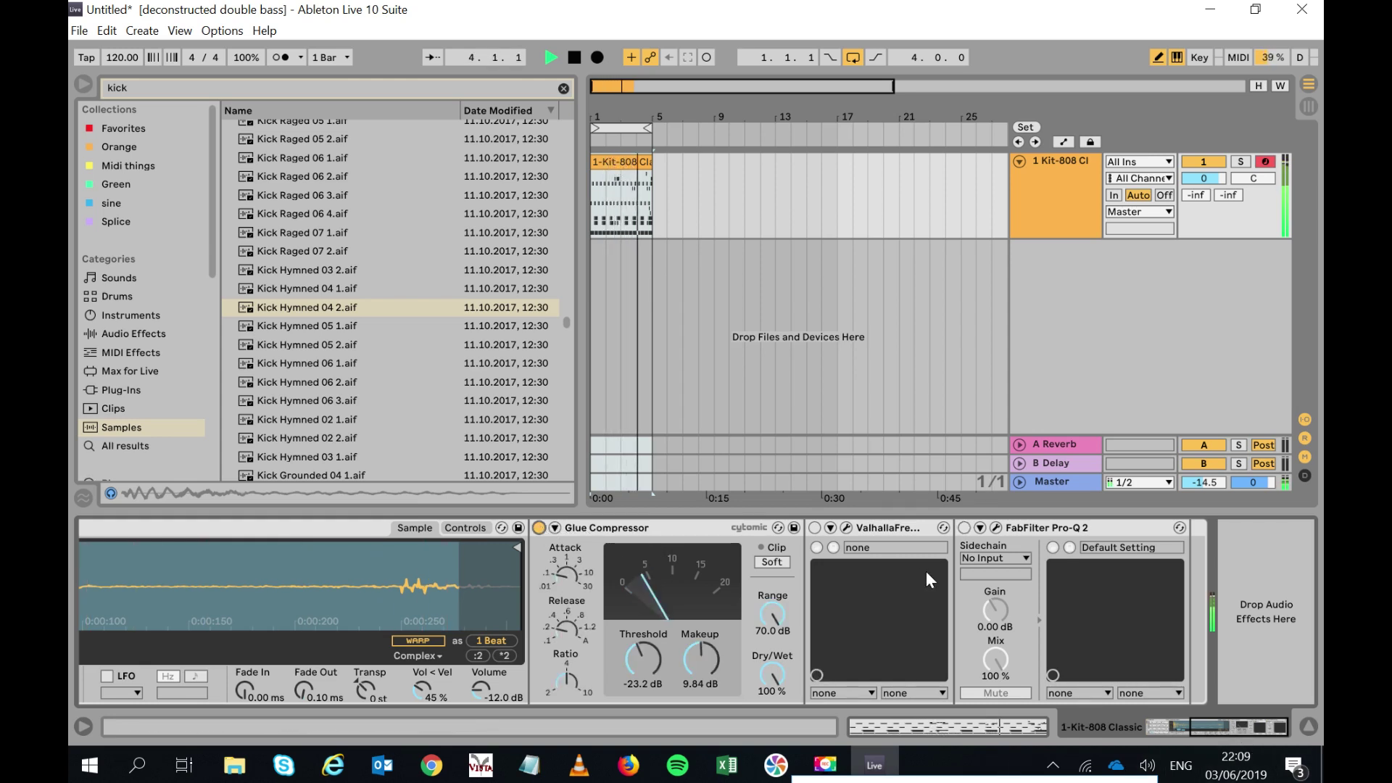
Switch the kick pad's ValhallaFreqEcho back on, set its shift to about -0.56 Hz and close its window.
click(815, 528)
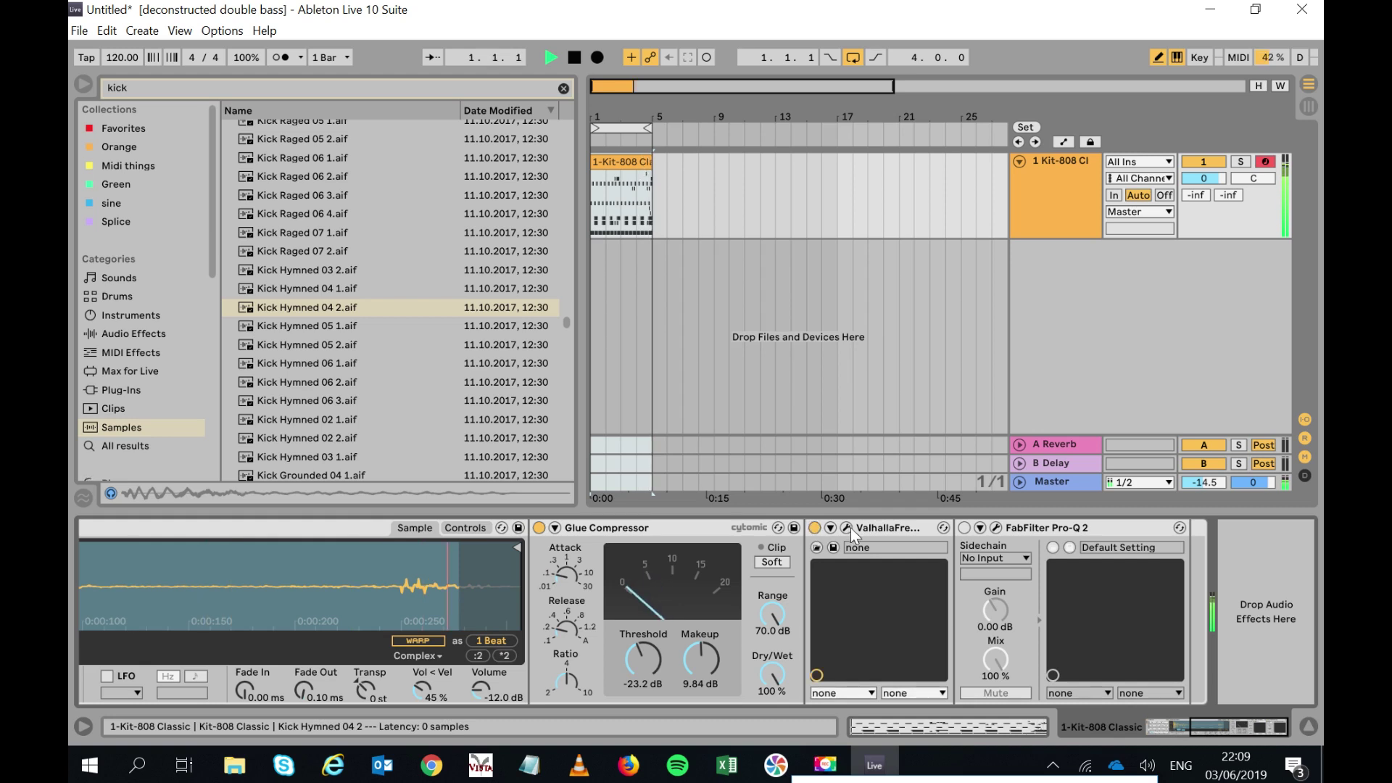
click(846, 528)
drag(361, 321, 249, 286)
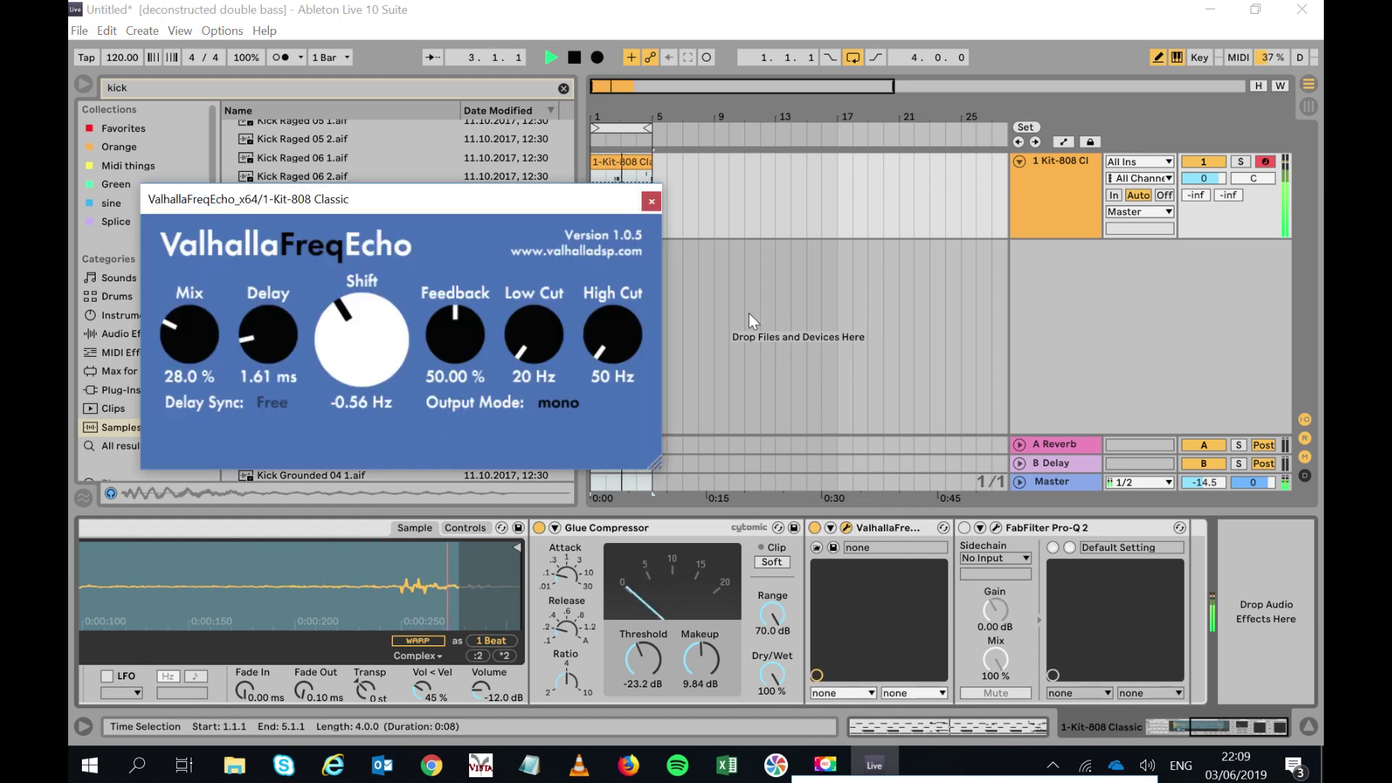
click(651, 204)
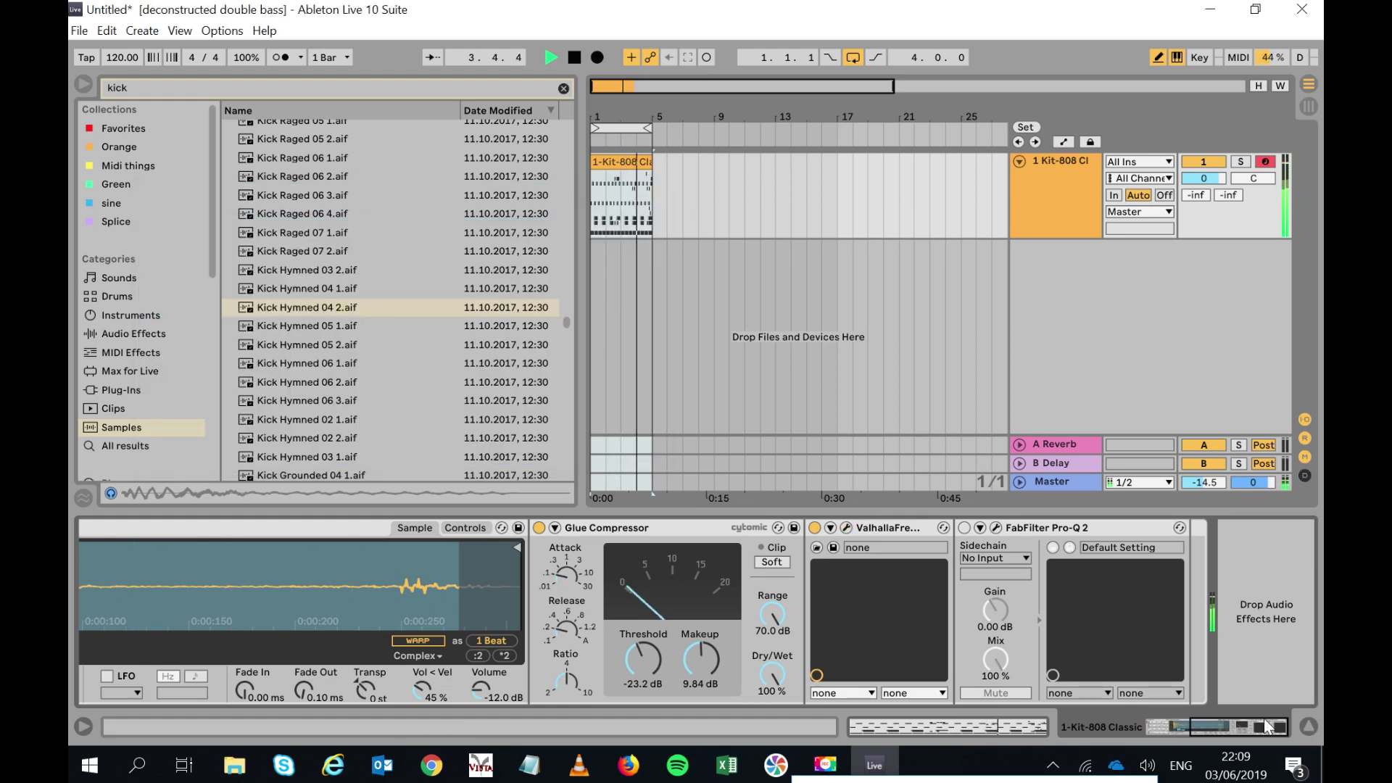
Stop playback, search the samples for "707" and audition the dated Kick-707 loops.
drag(1036, 711, 324, 603)
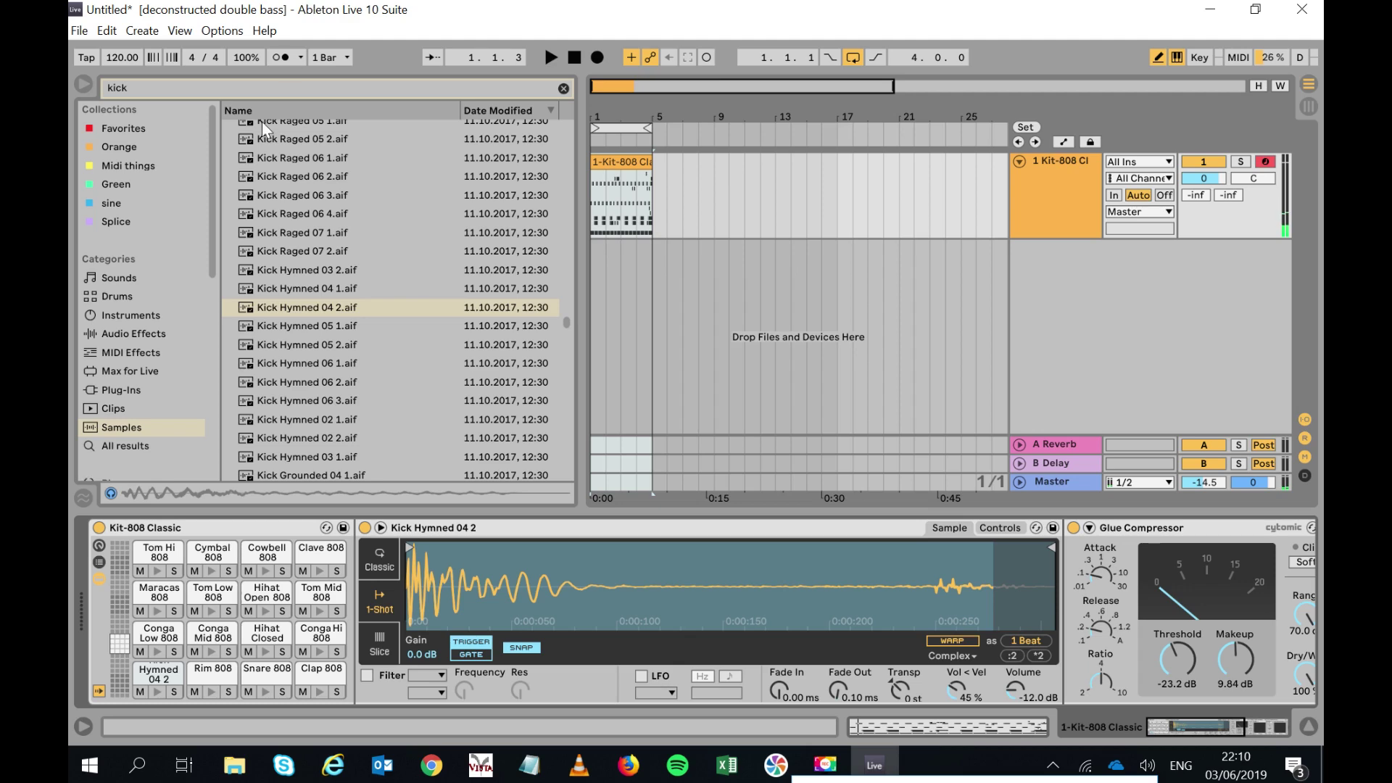
click(260, 89)
text(808)
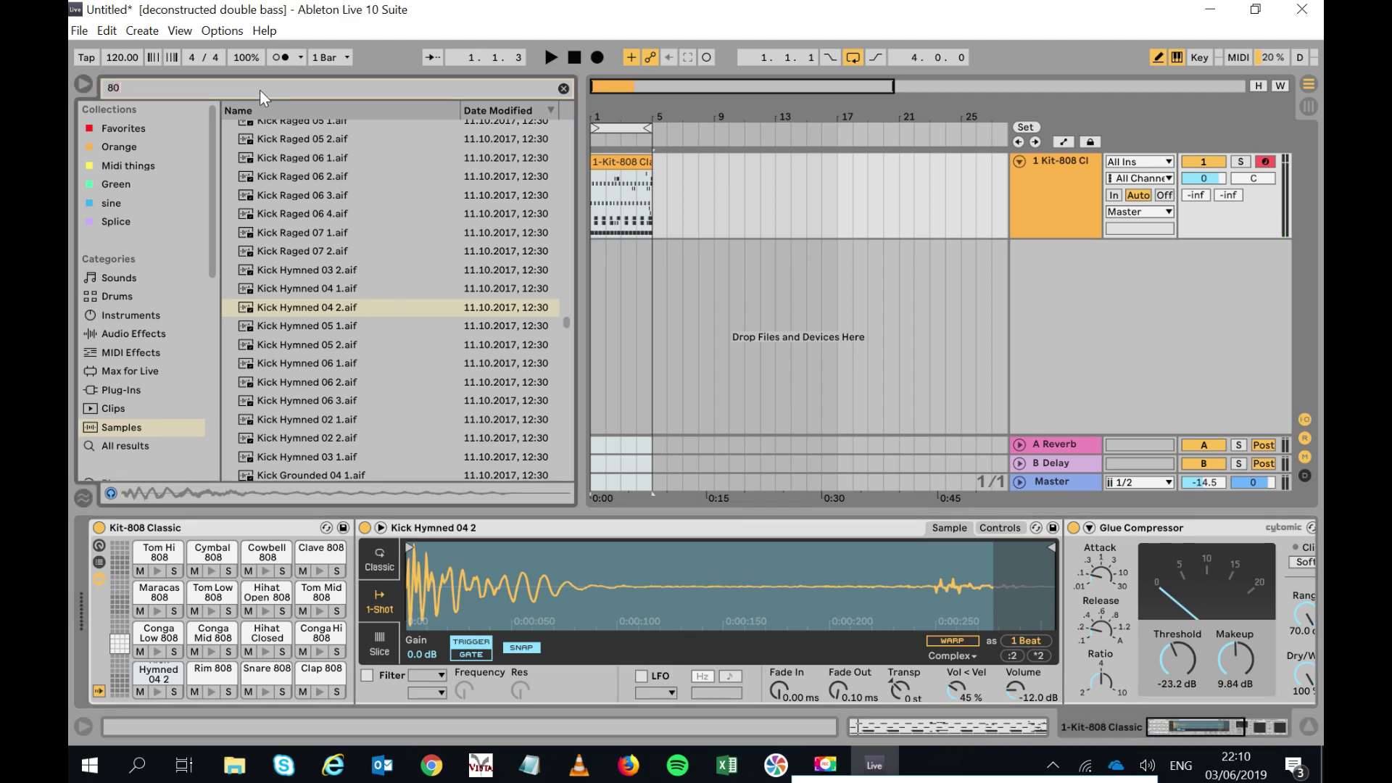
key(BackSpace)
key(BackSpace)
key(BackSpace)
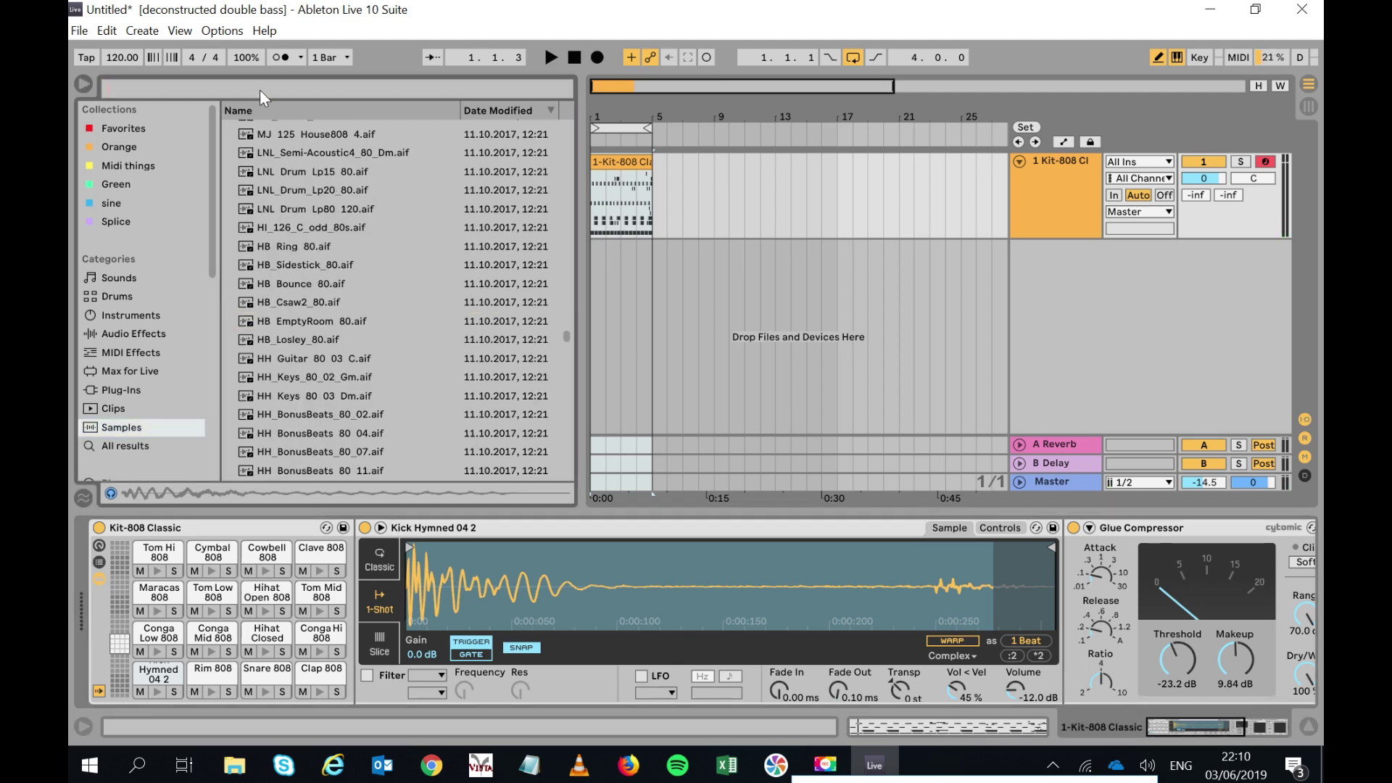
text(707)
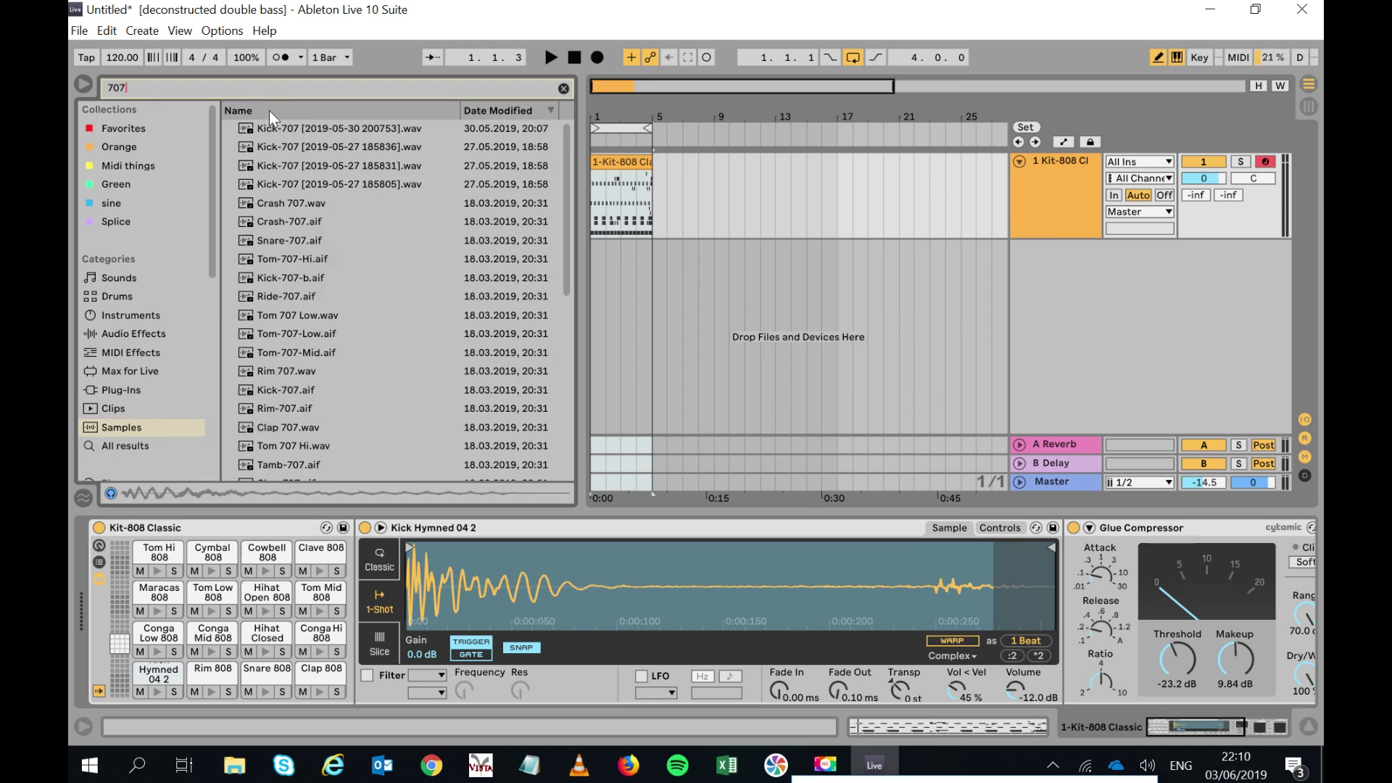
click(280, 135)
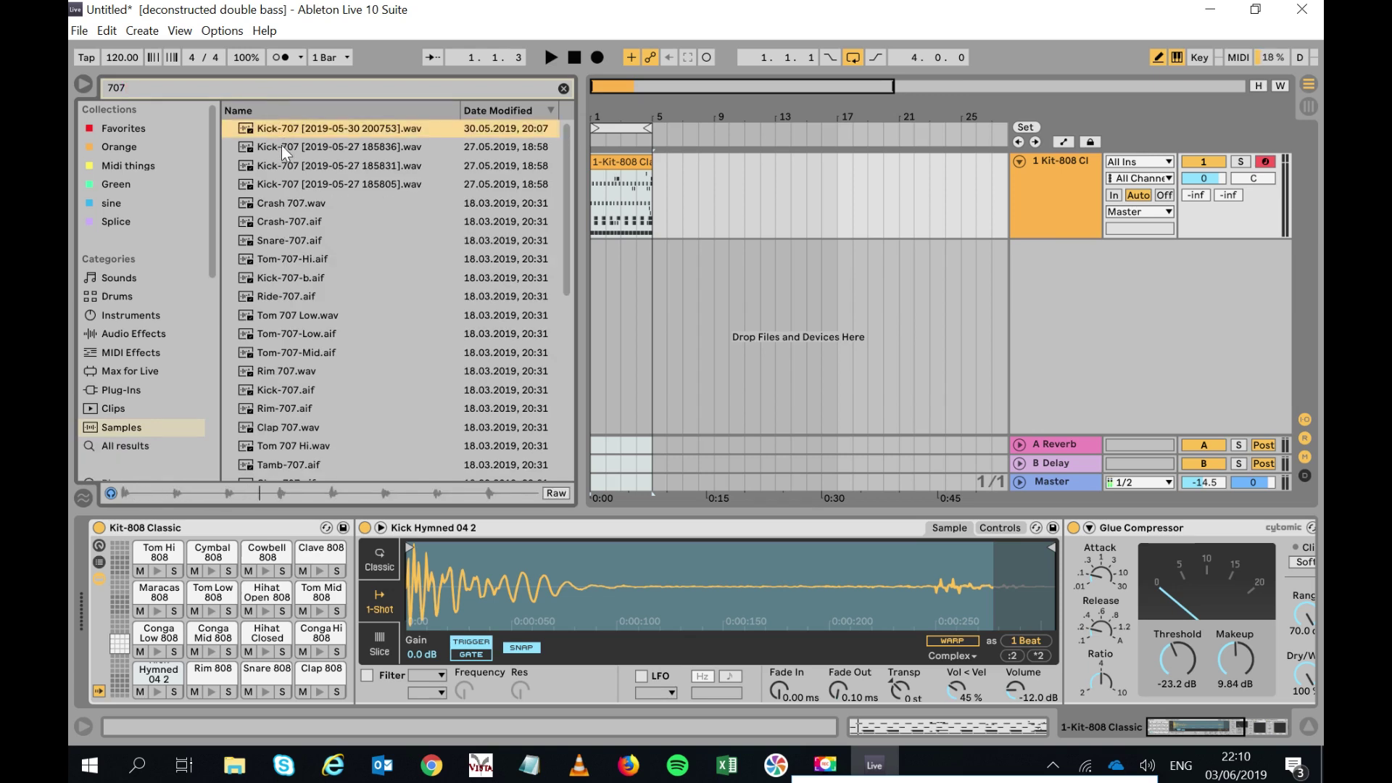
click(280, 147)
click(283, 136)
drag(295, 139, 586, 277)
drag(582, 266, 592, 266)
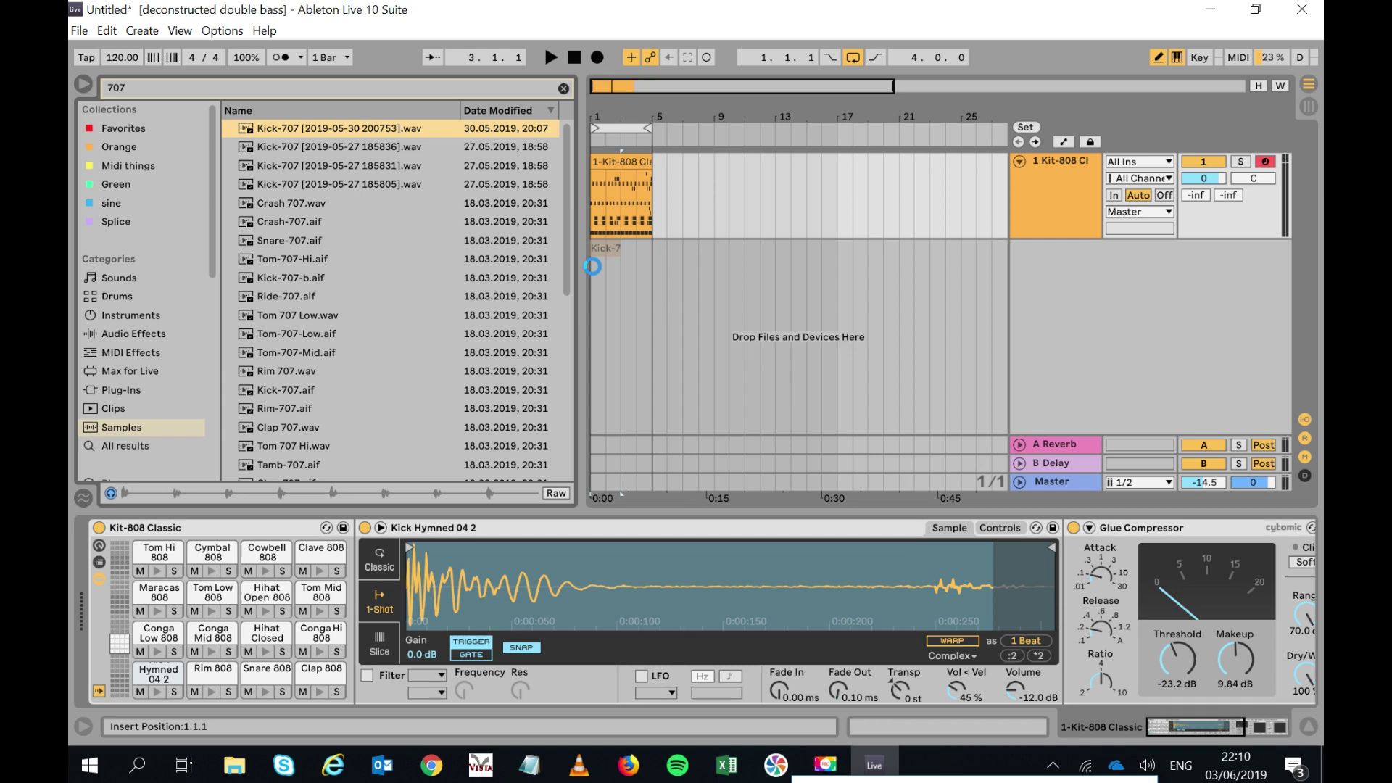
drag(592, 266, 593, 268)
key(space)
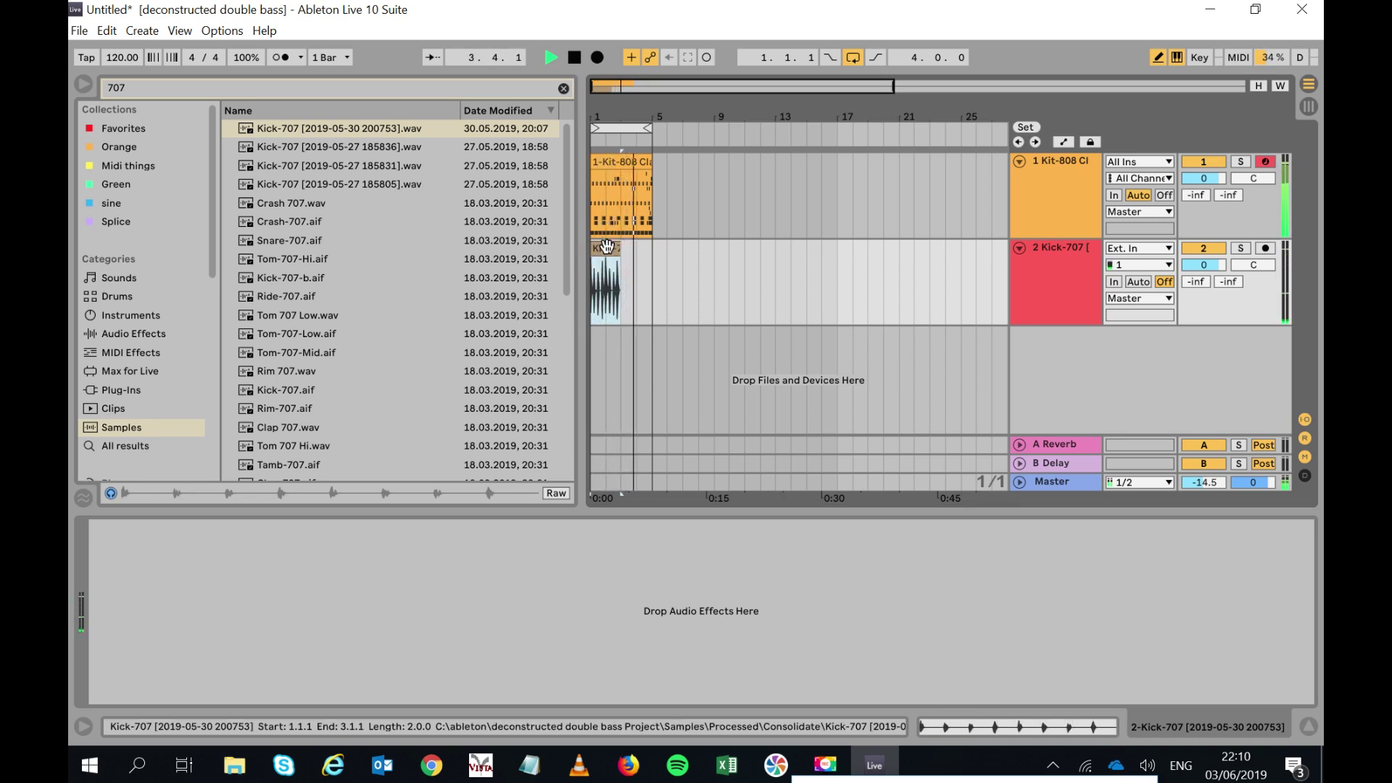
key(ctrl+d)
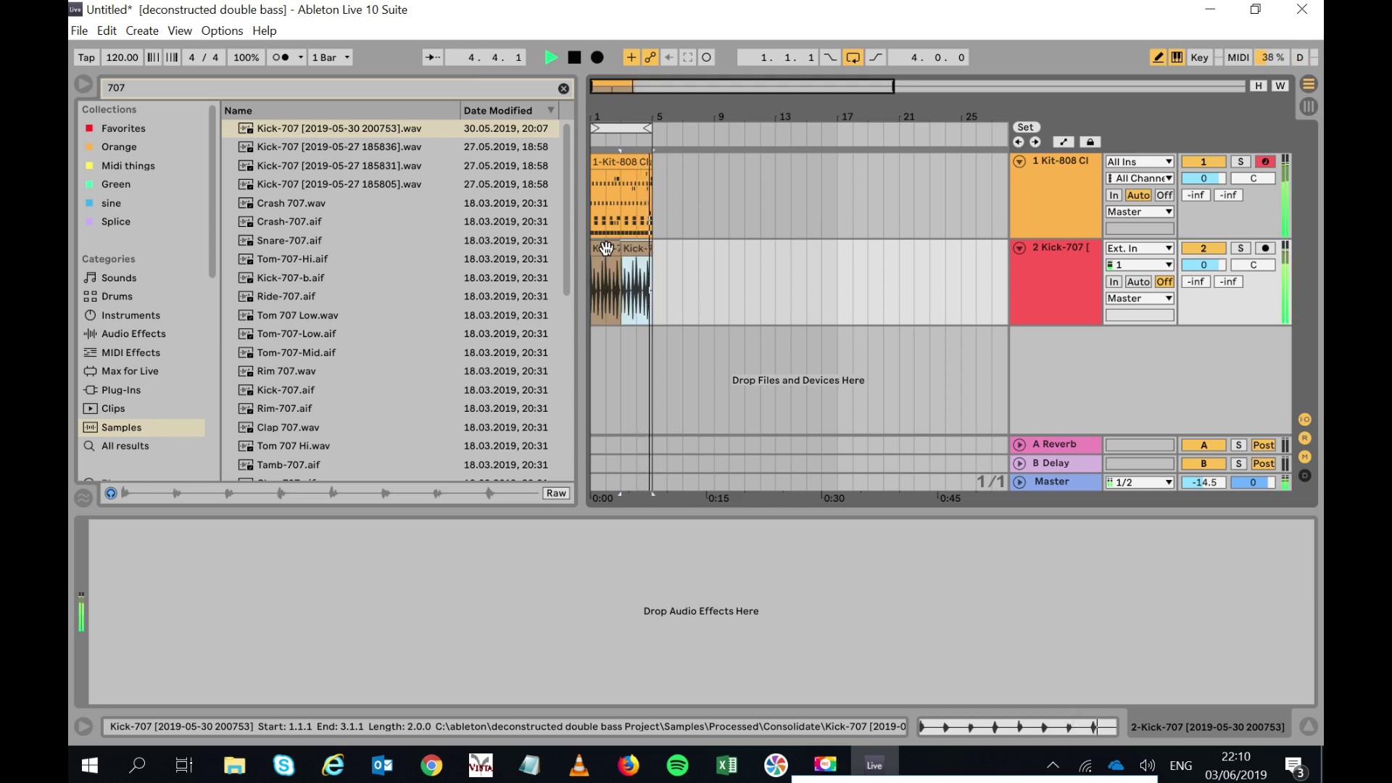
drag(421, 145, 625, 277)
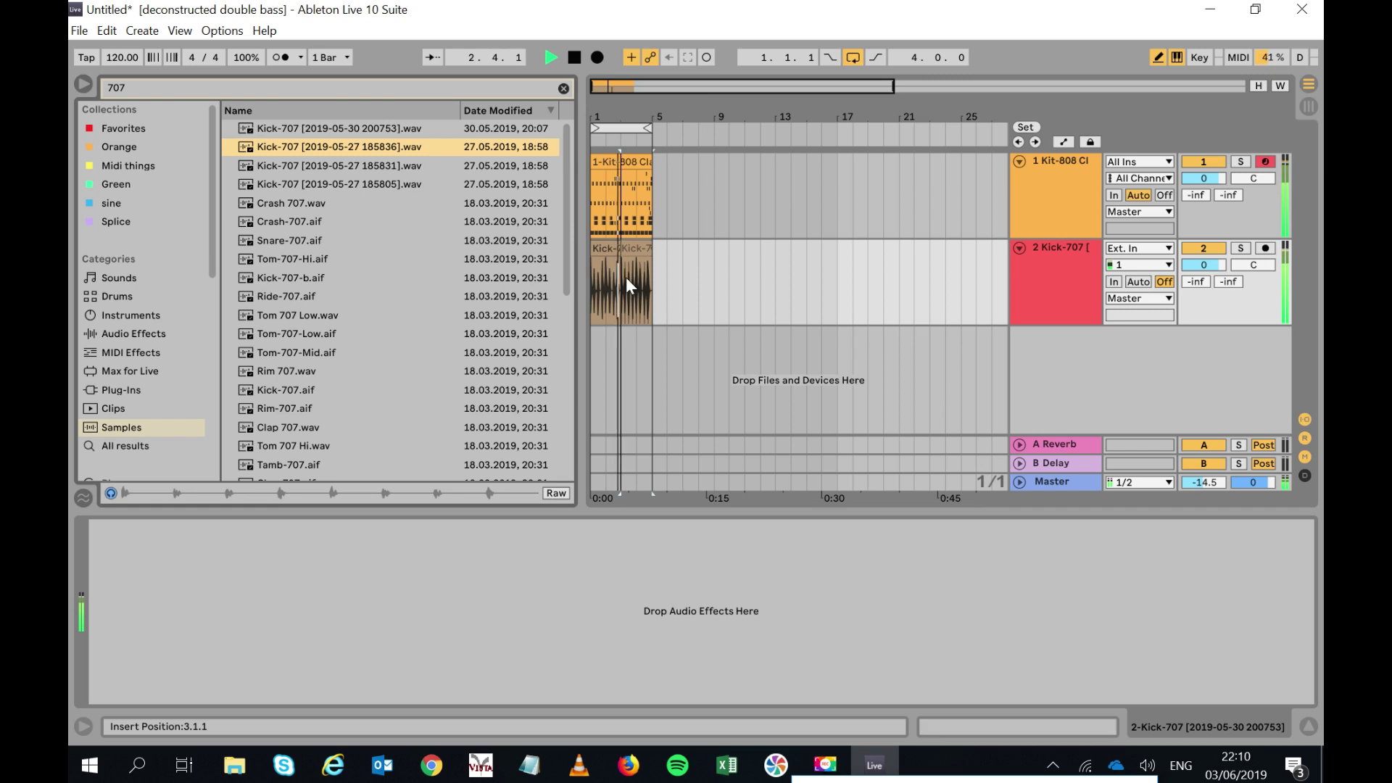
drag(381, 145, 593, 289)
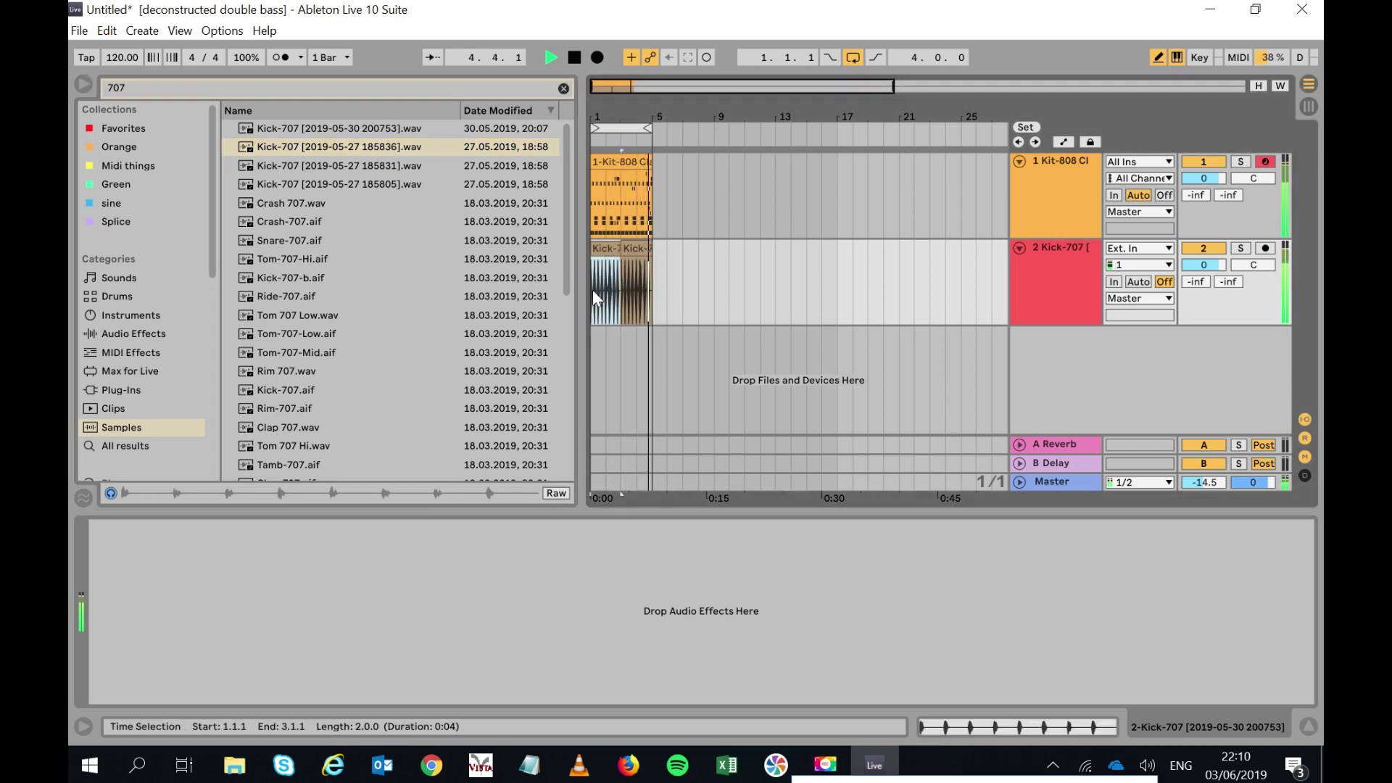
Search the audio effects for "glu", add a Glue Compressor to the Kick-707 track and set threshold -17.1 dB and makeup 7.46 dB.
click(228, 83)
text(g)
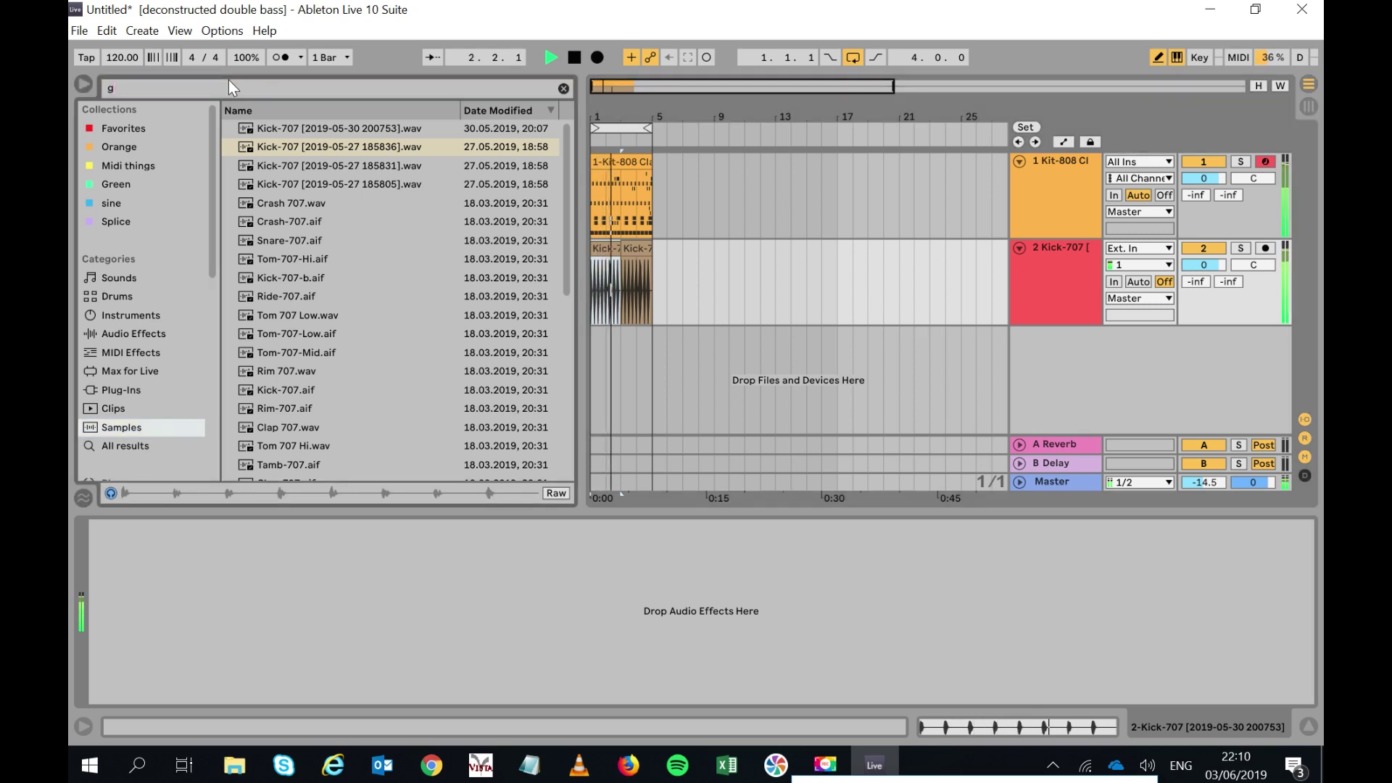
text(lu)
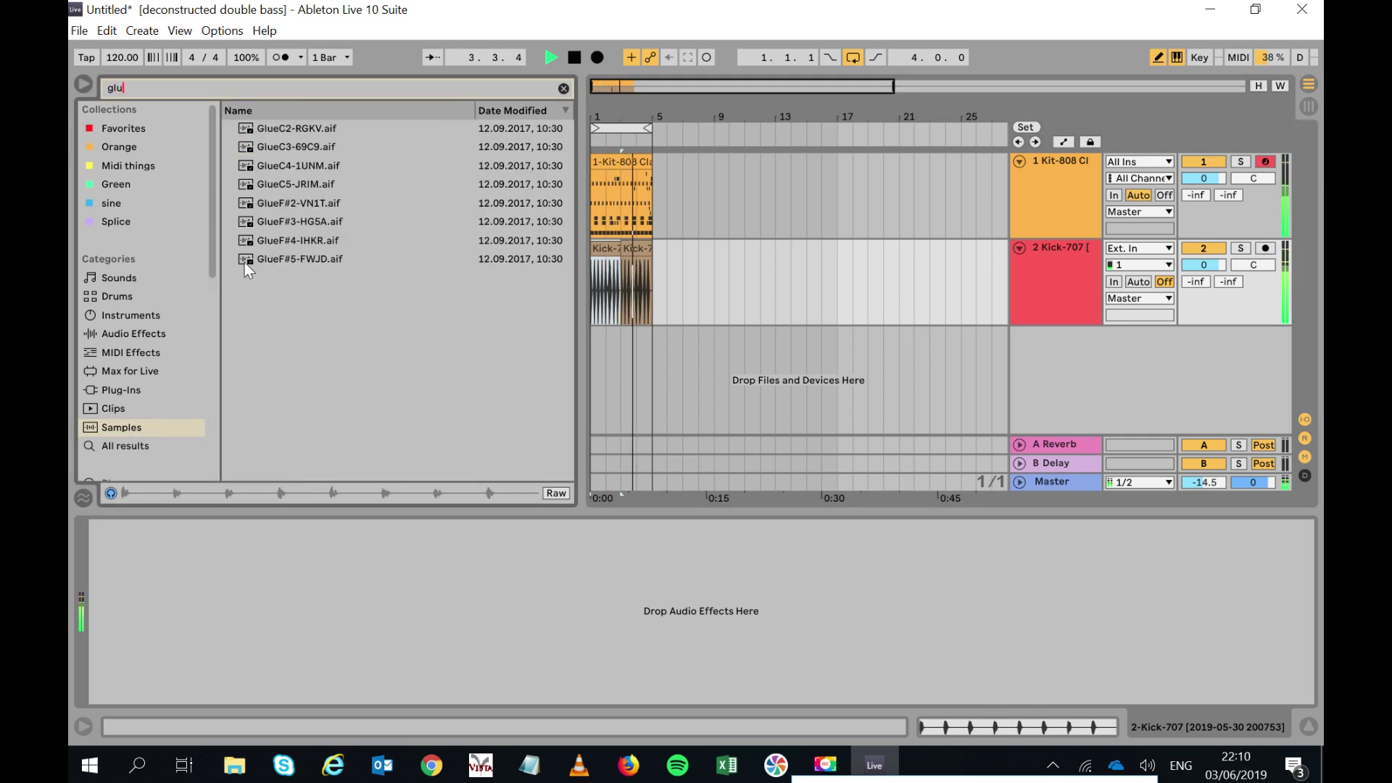
click(141, 332)
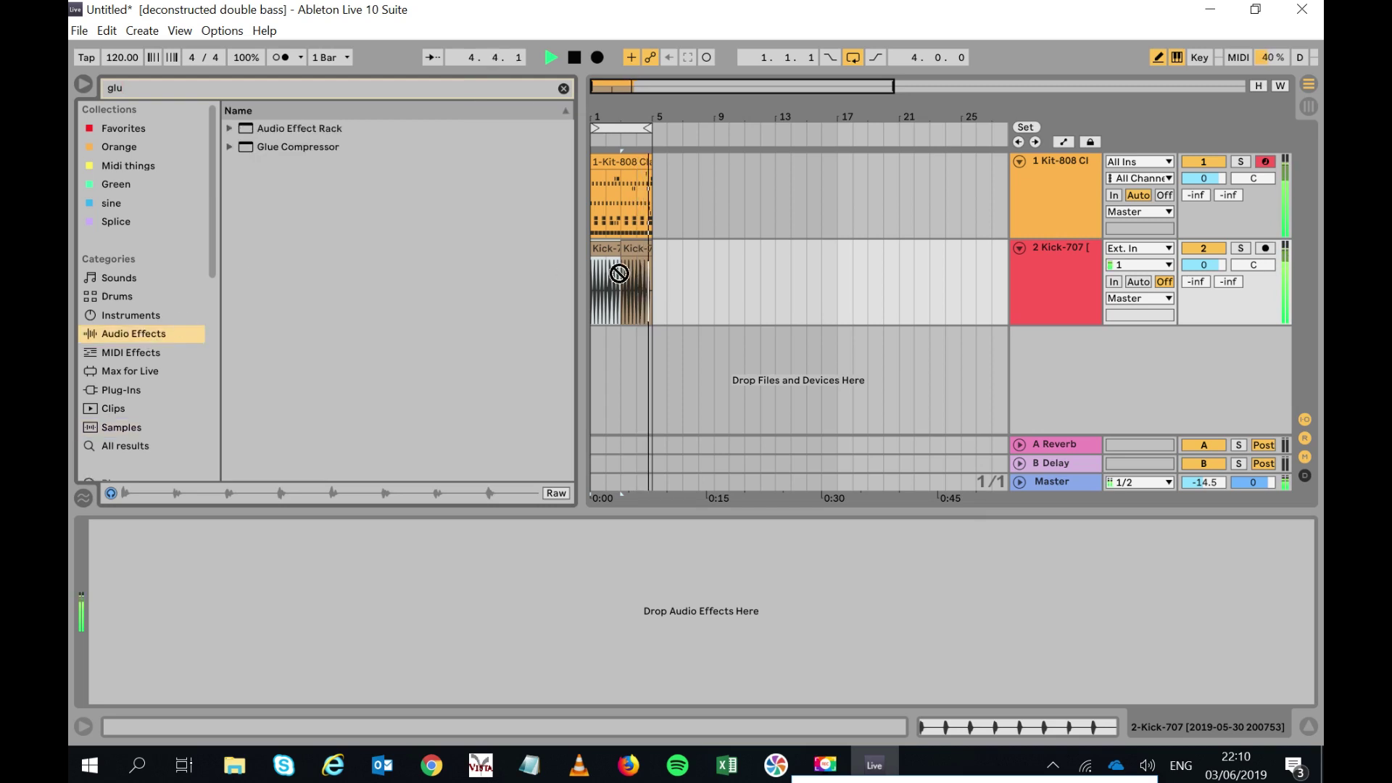
drag(249, 147, 607, 286)
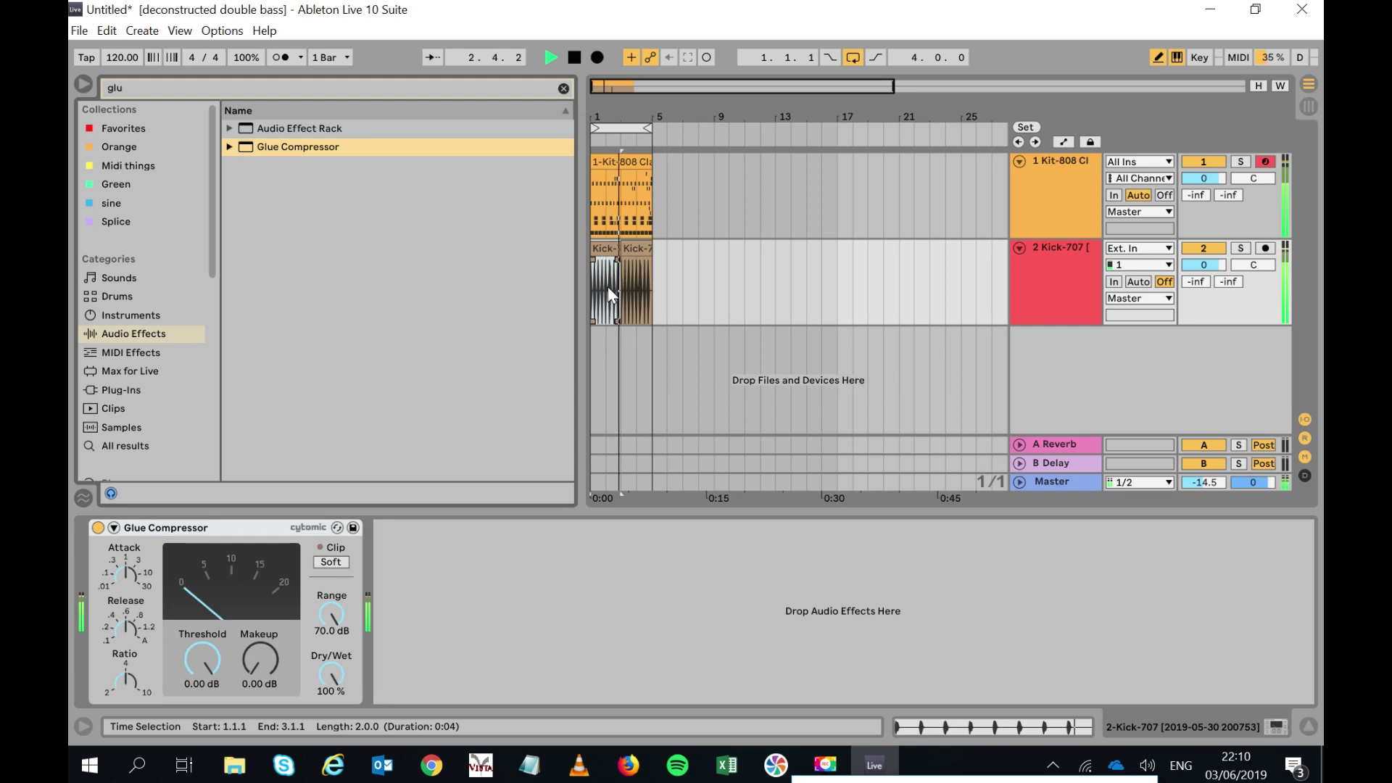
drag(205, 657, 260, 631)
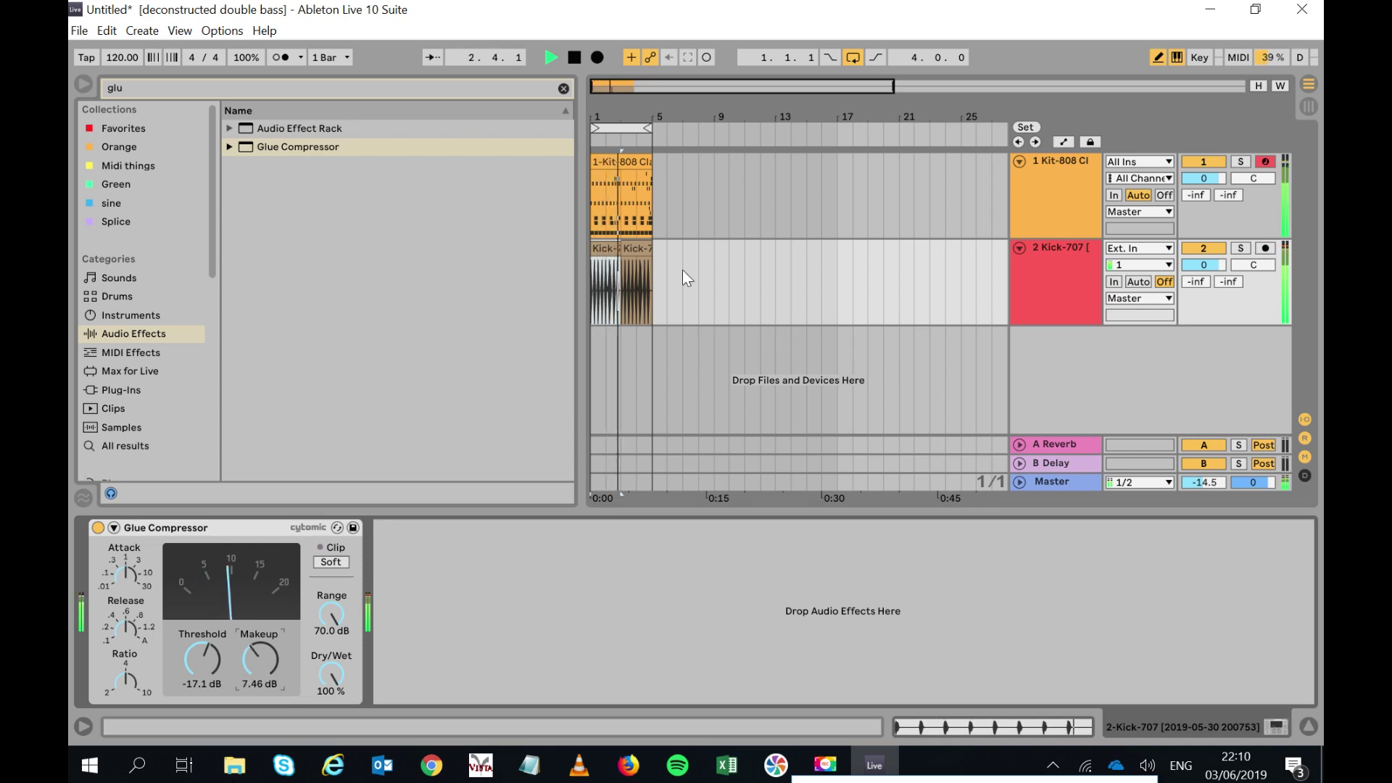
Group the Kit-808 and Kick-707 tracks.
click(1041, 207)
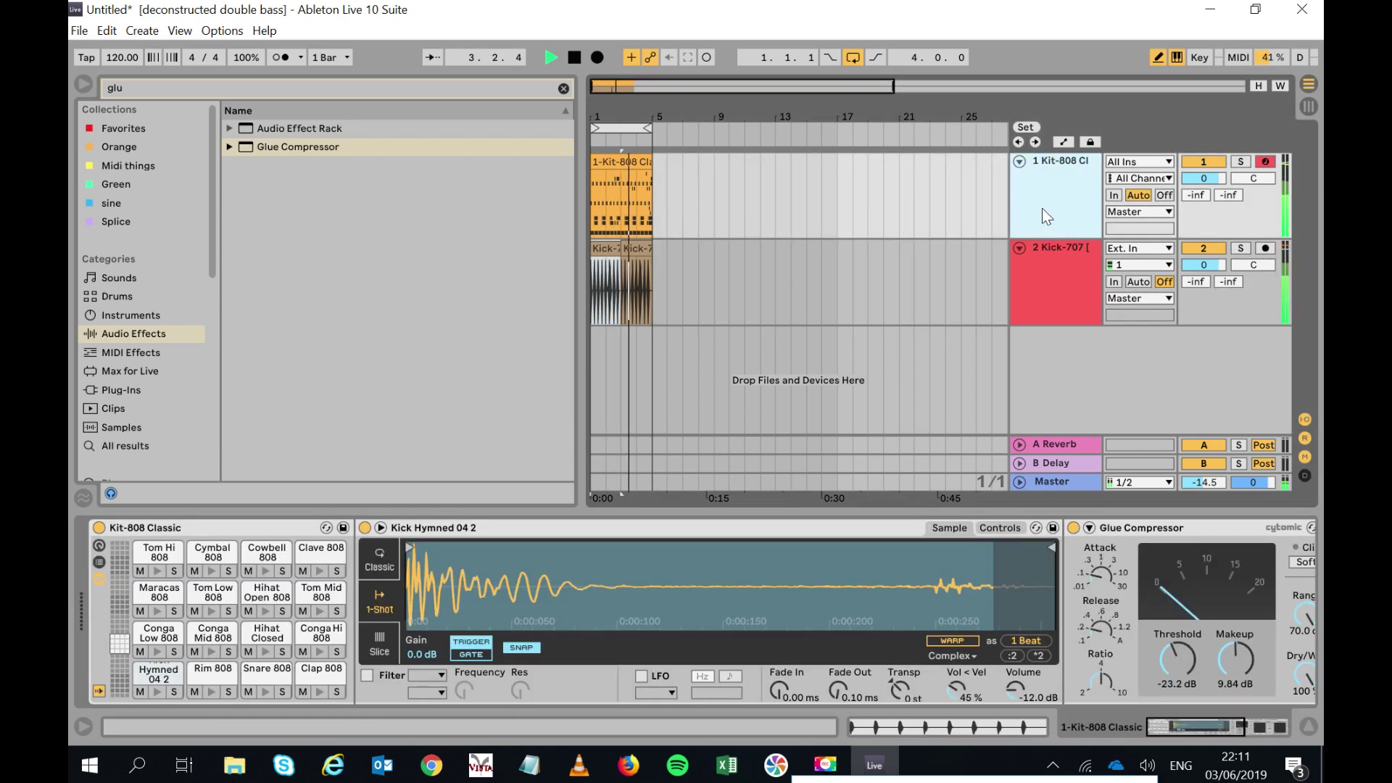
shift+click(1050, 276)
key(ctrl+g)
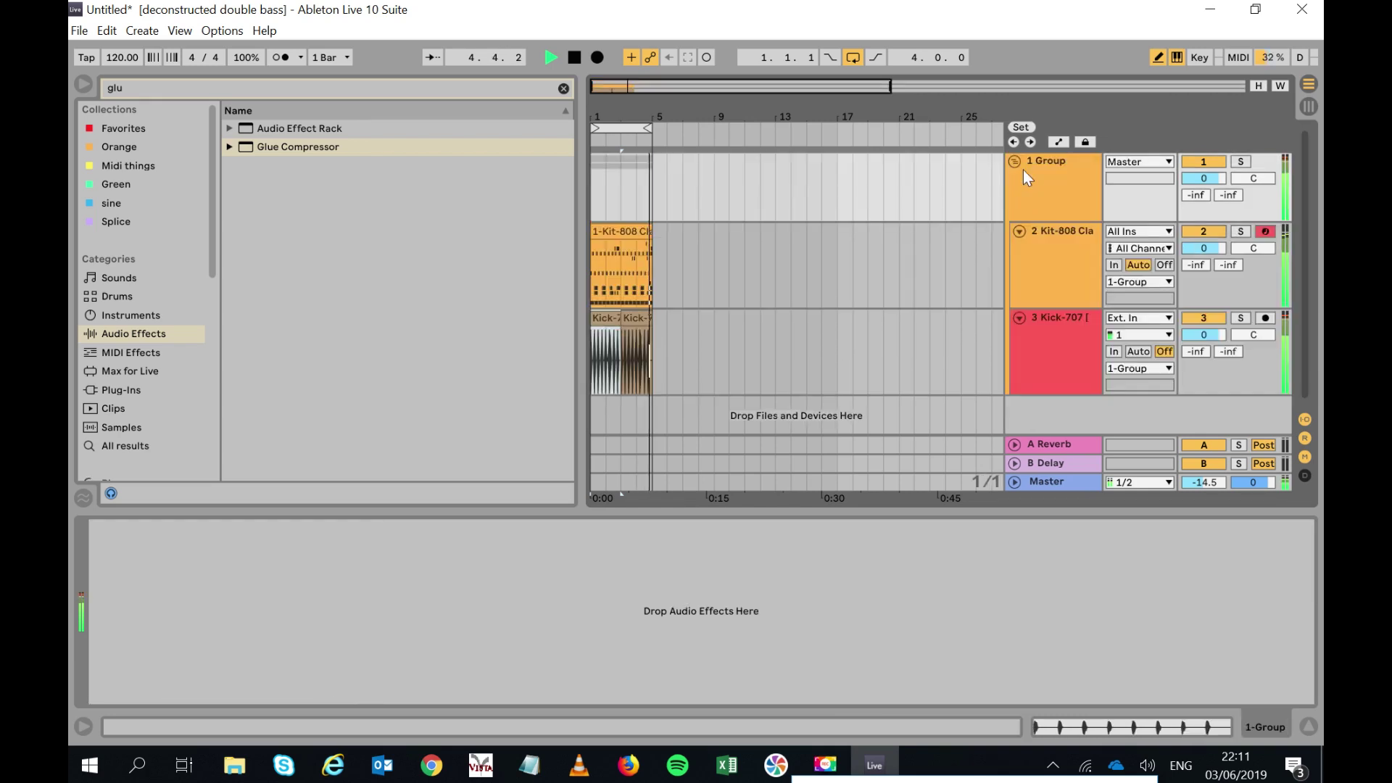
Search the audio effects for "bus" and add the Drum Buss preset Crisp Boom in C to the group track.
click(251, 81)
text(bus)
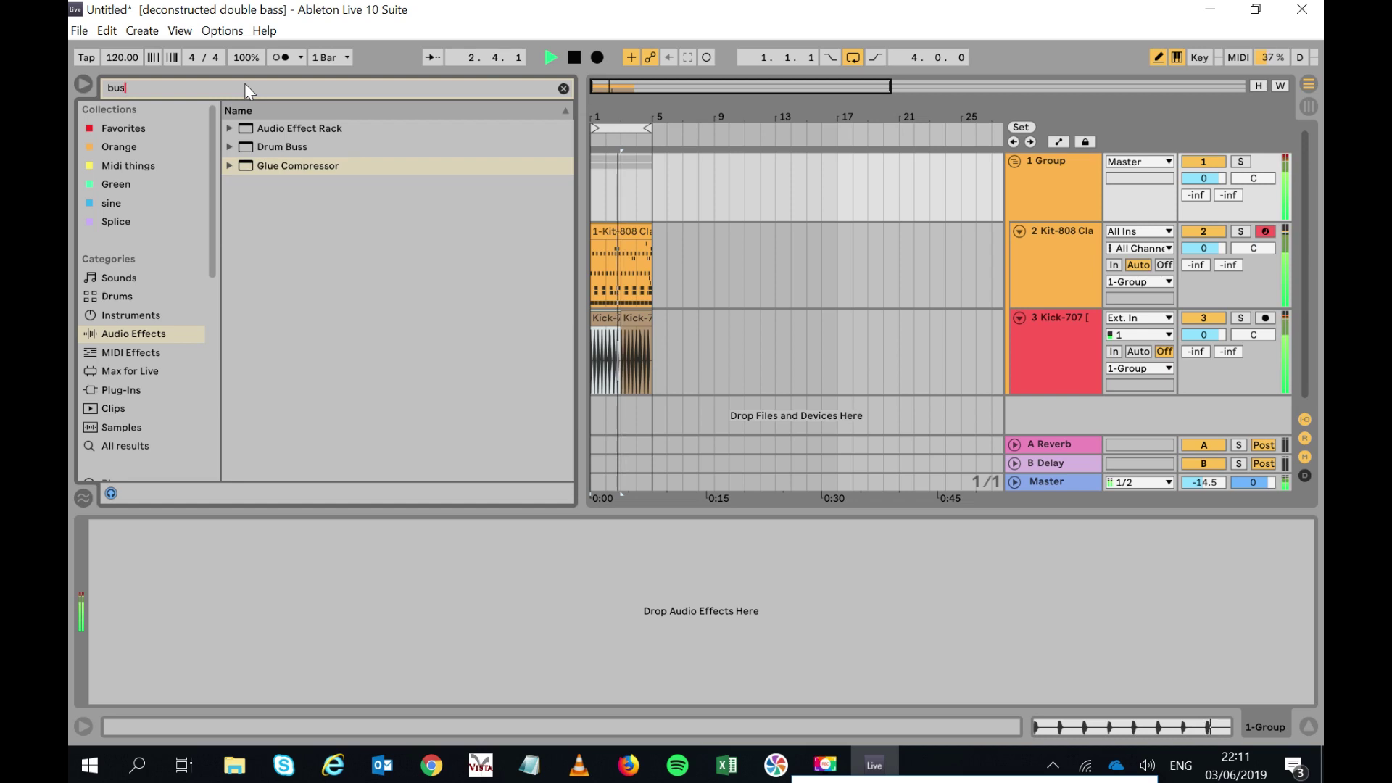
click(229, 147)
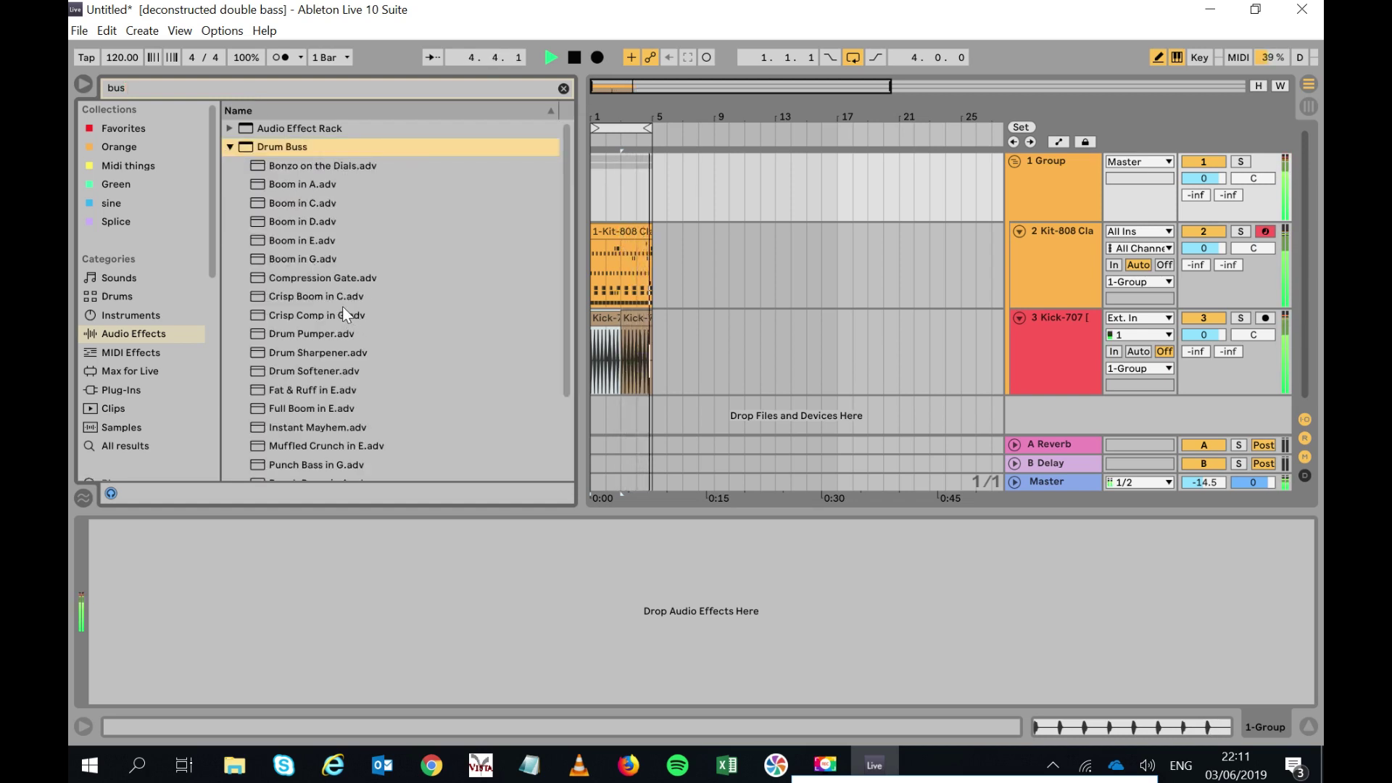
click(320, 297)
drag(1034, 194, 1031, 185)
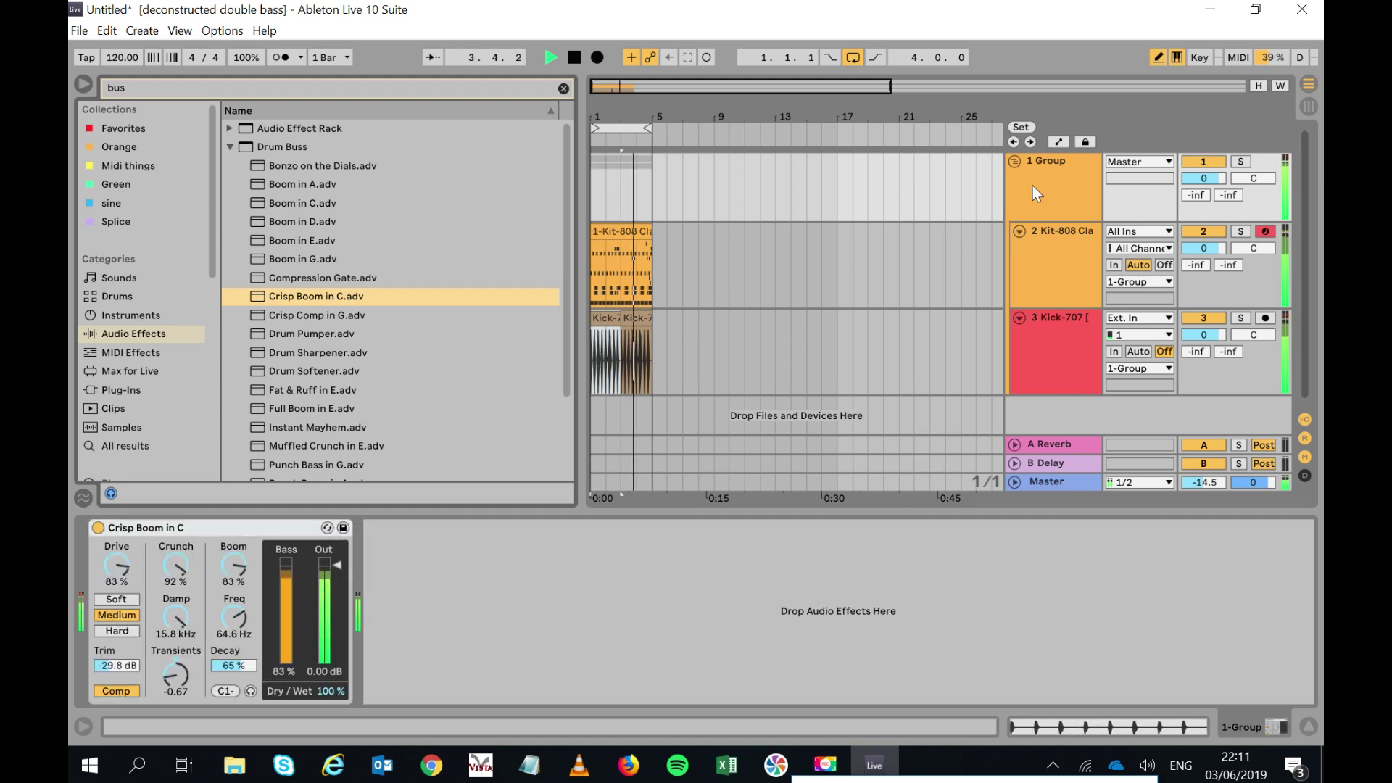
Set the group's Drum Buss to 46 % boom, 65.2 Hz frequency and Soft drive, and adjust its output level.
drag(340, 572, 341, 596)
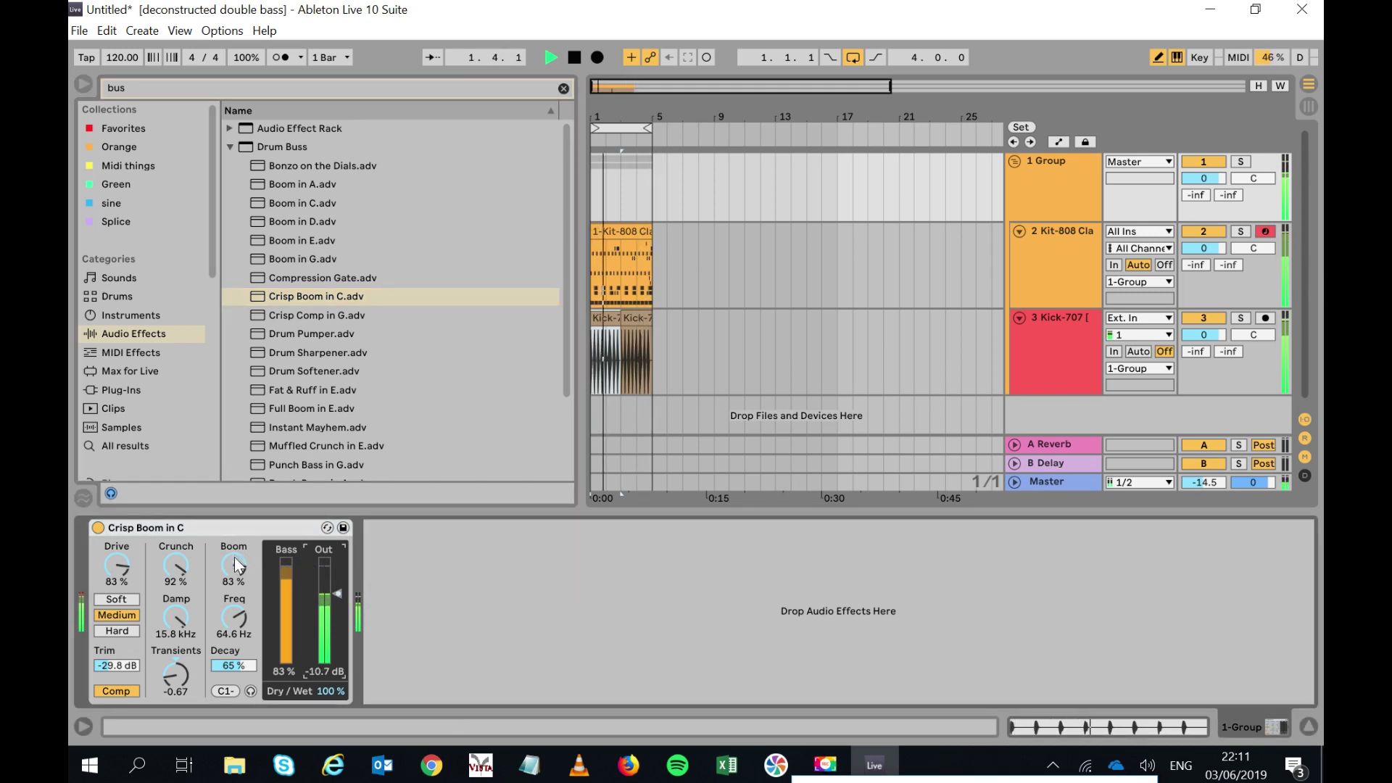
drag(234, 565, 233, 569)
drag(337, 593, 337, 566)
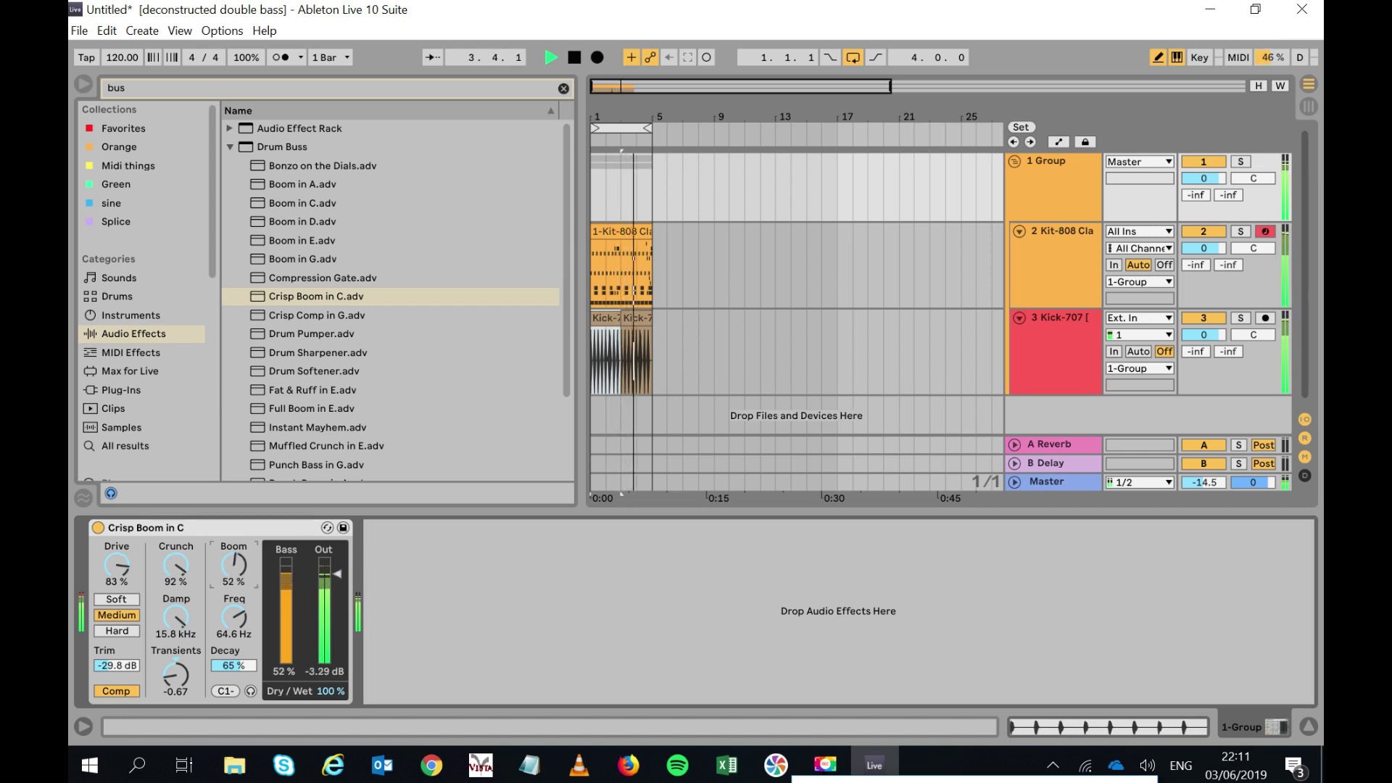
drag(234, 618, 236, 611)
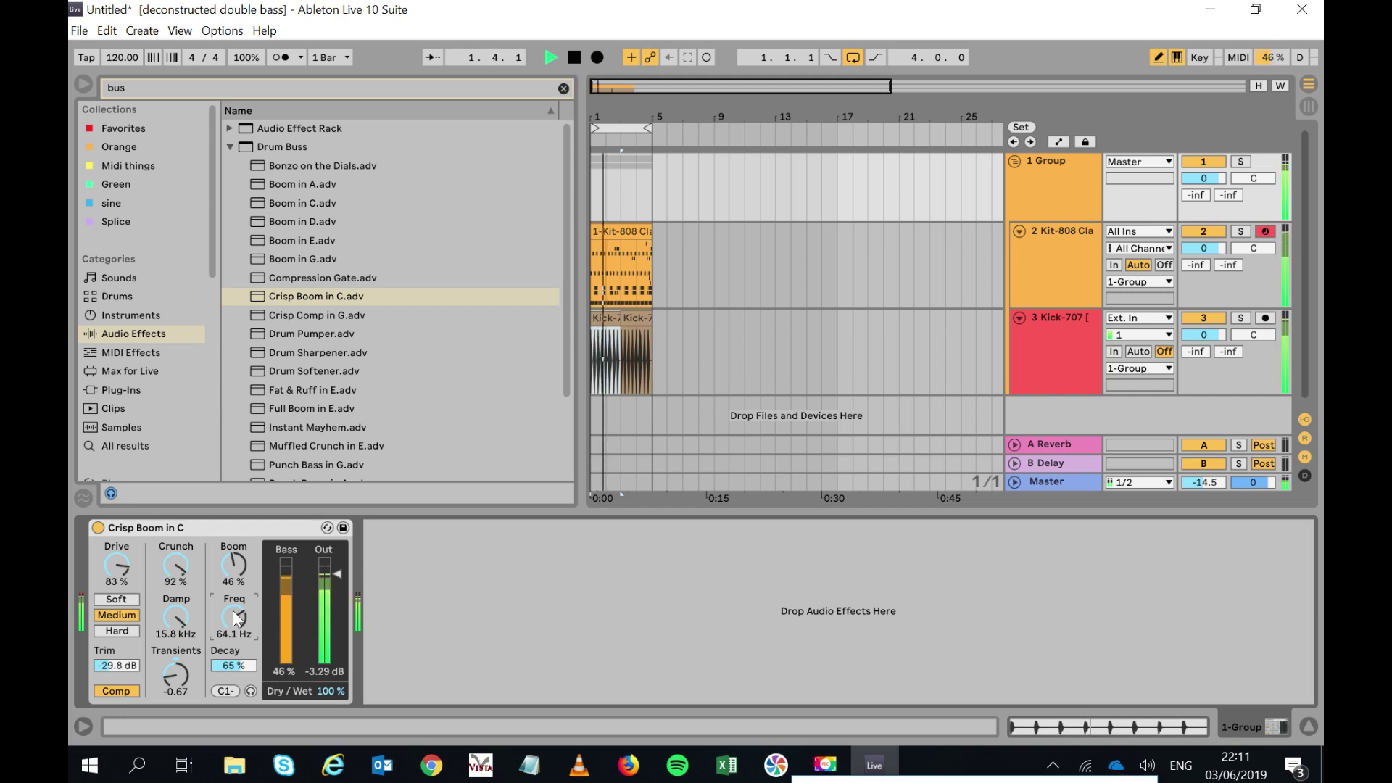
click(116, 631)
click(121, 600)
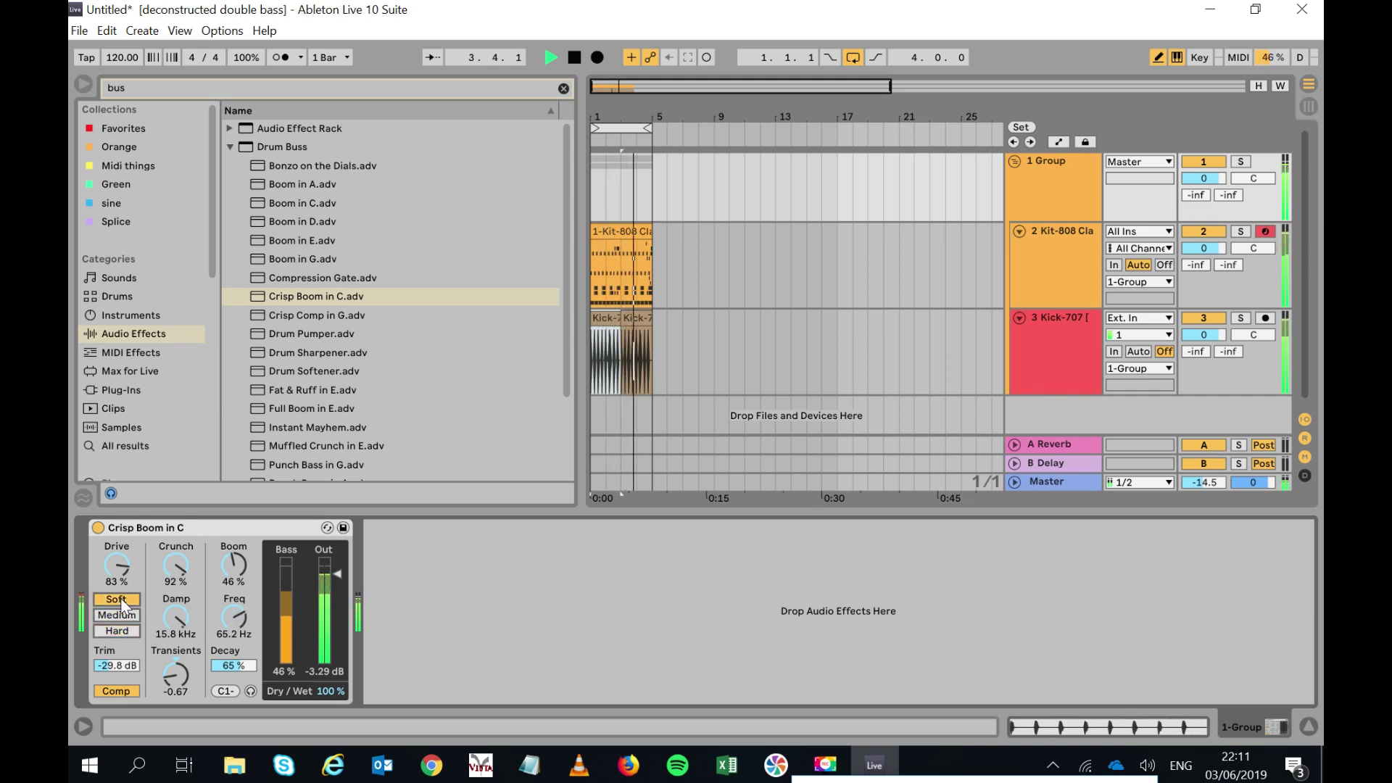
mouse_move(338, 574)
mouse_down()
mouse_move(338, 608)
mouse_move(337, 567)
mouse_up()
Inspect the Hihat Open 808 and Hihat Closed pad devices in the Kit-808 drum rack.
click(1051, 233)
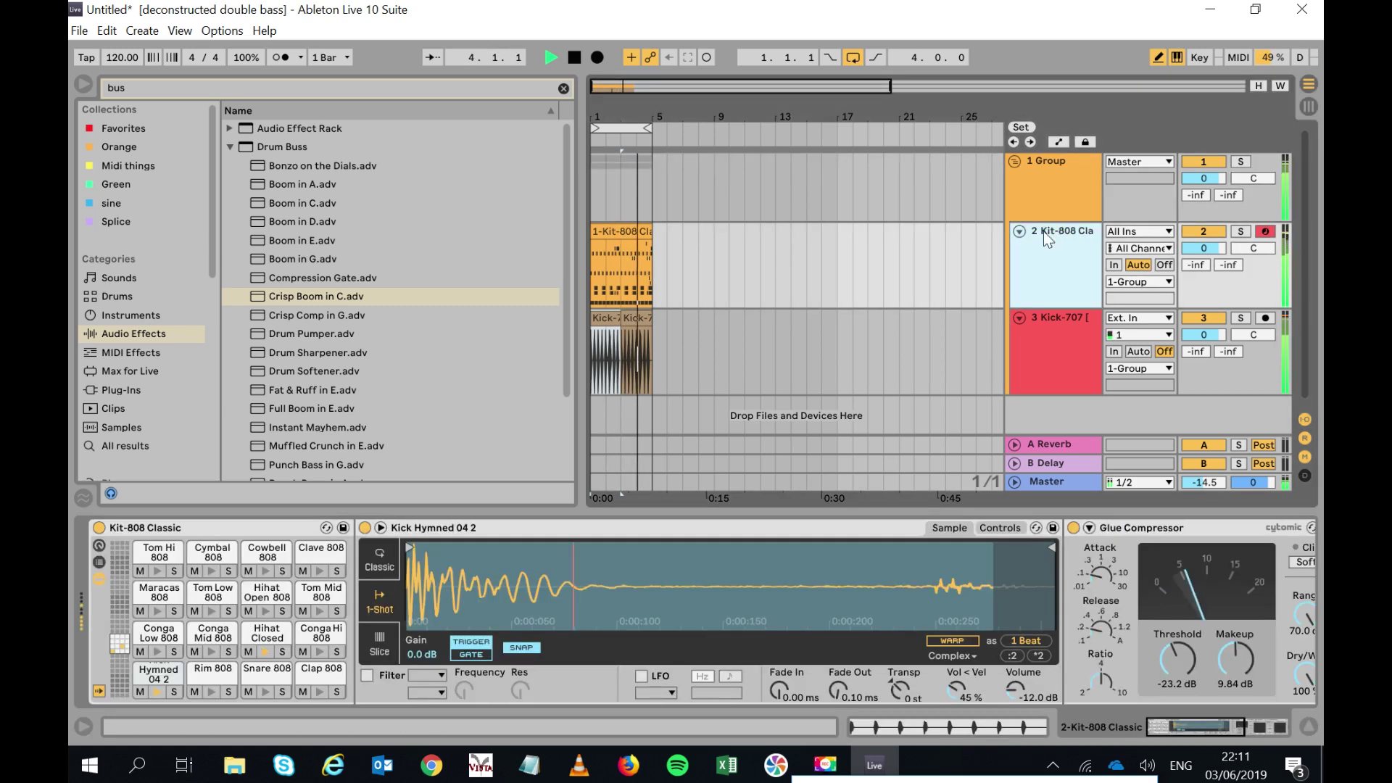
click(1228, 731)
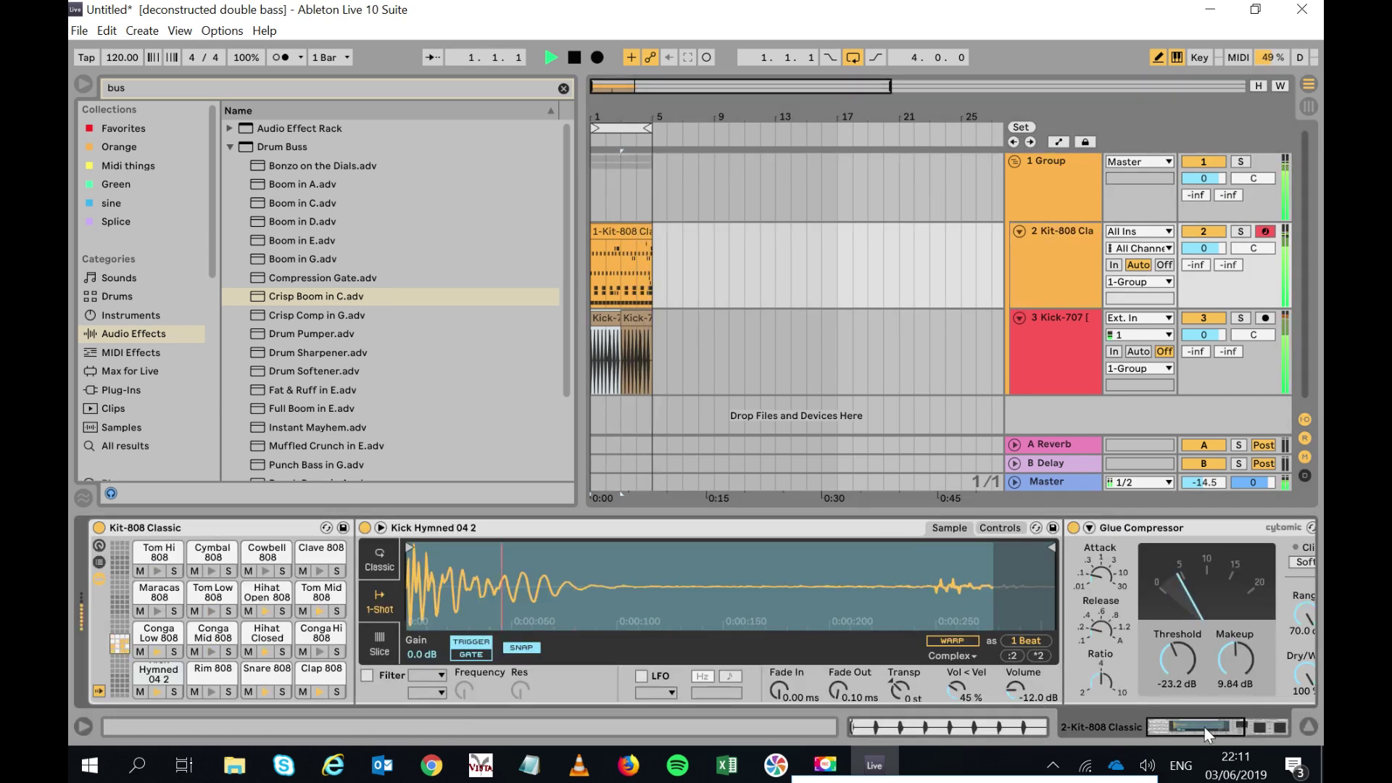
click(289, 589)
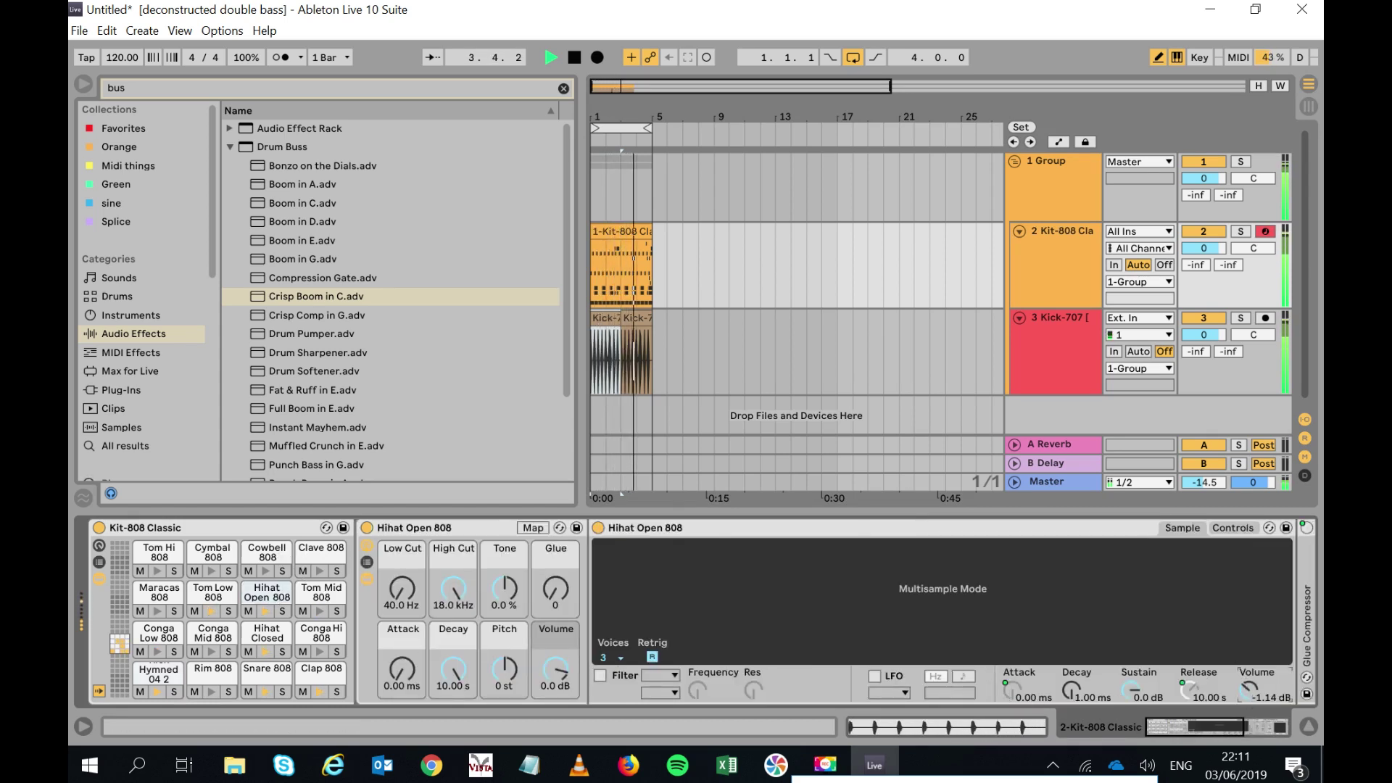
click(267, 632)
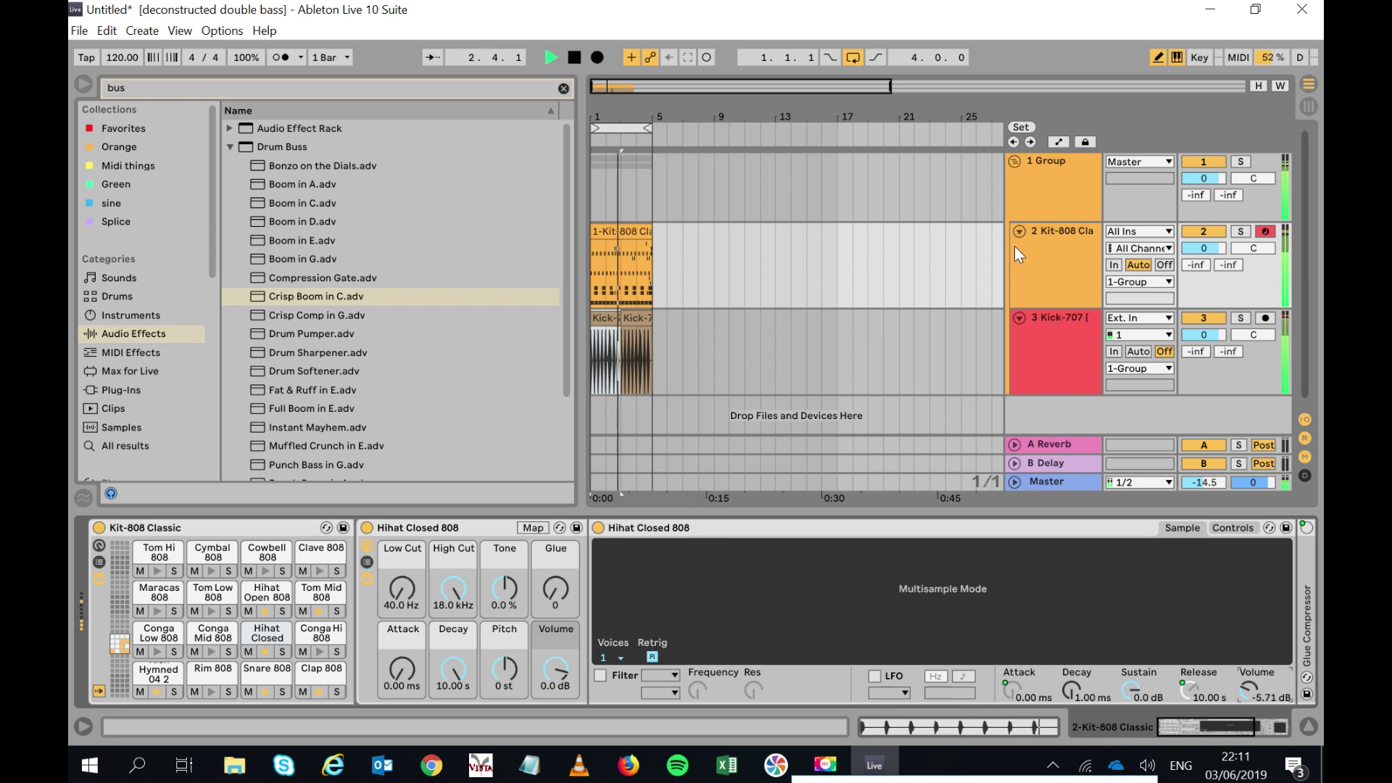
Search the samples for "bass" and stop playback.
click(333, 88)
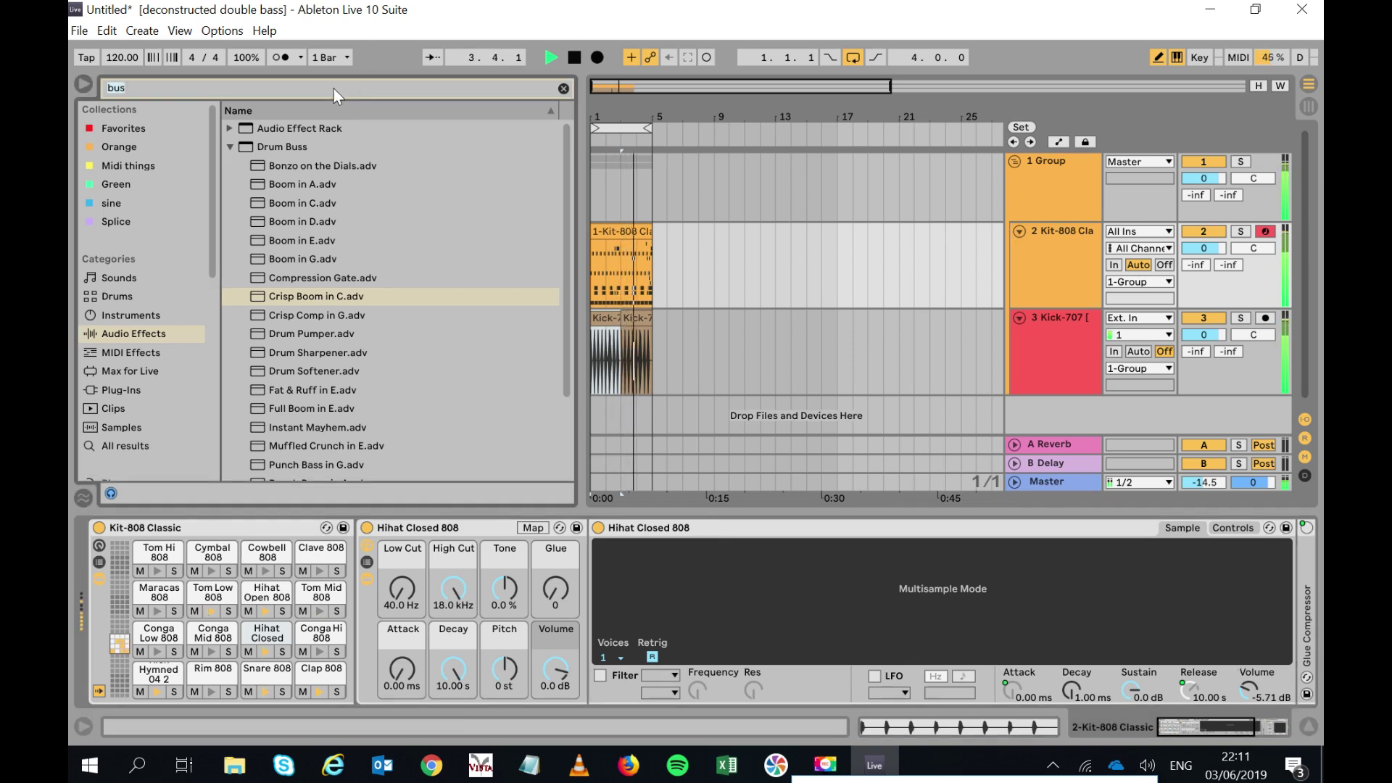
text(bass)
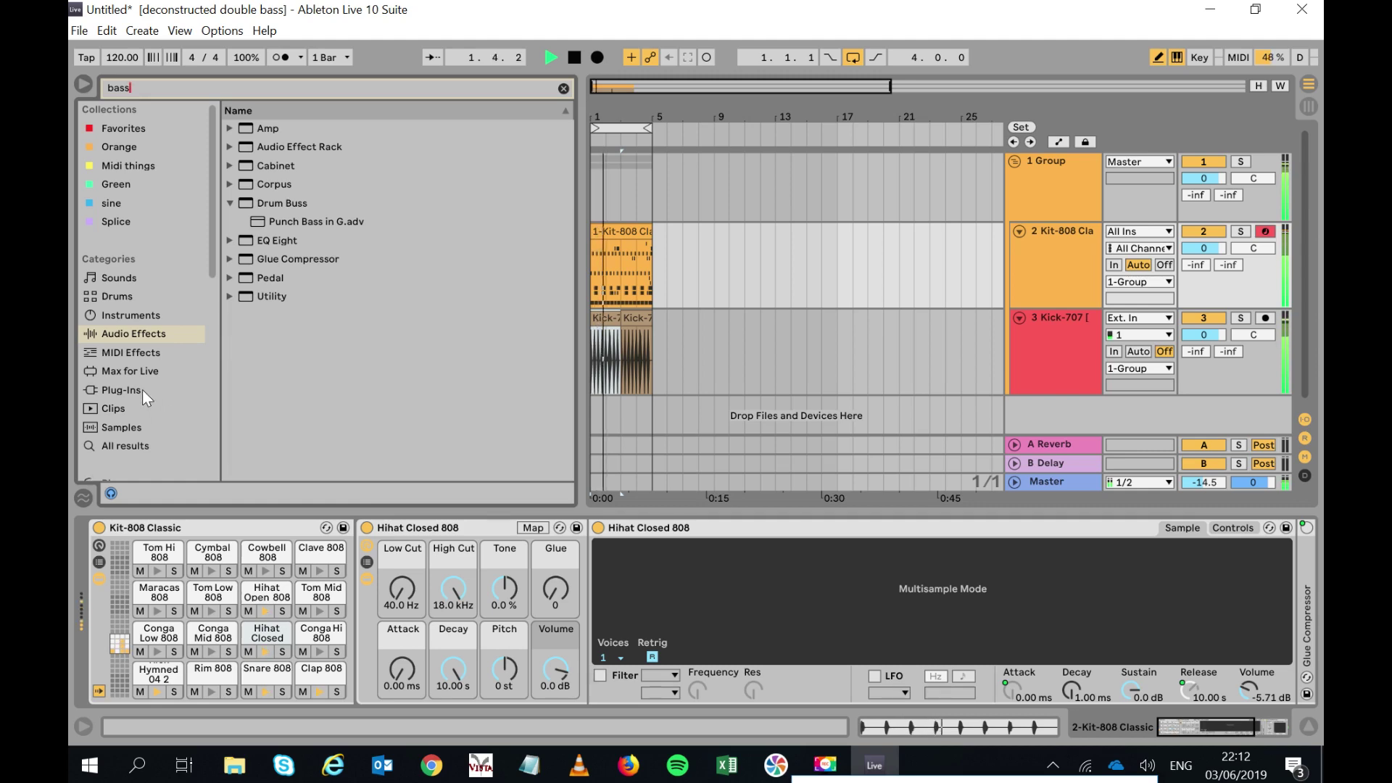
click(134, 428)
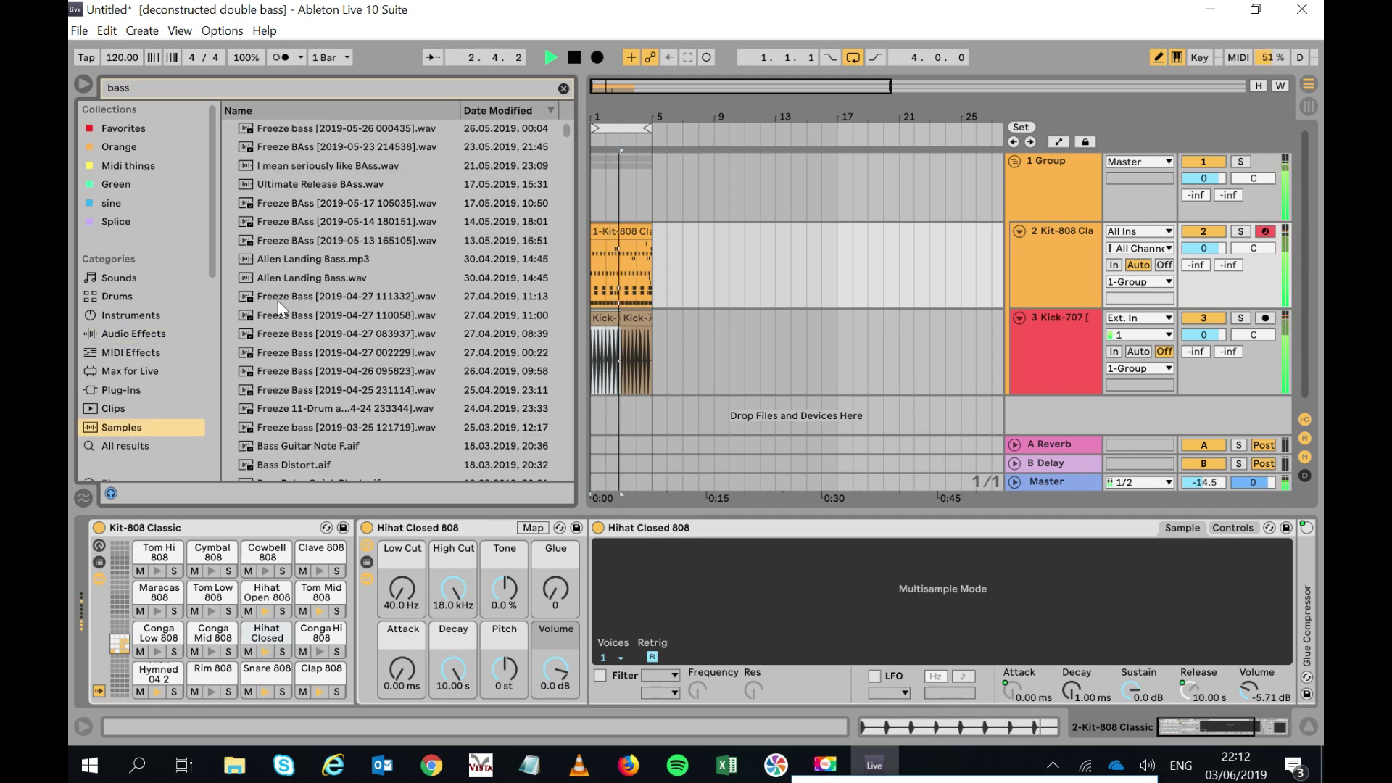
drag(568, 123, 571, 181)
key(space)
Audition the EH bass samples from EH Egg Bass G3.aif to EH_ST Bass_G3.aif.
click(285, 263)
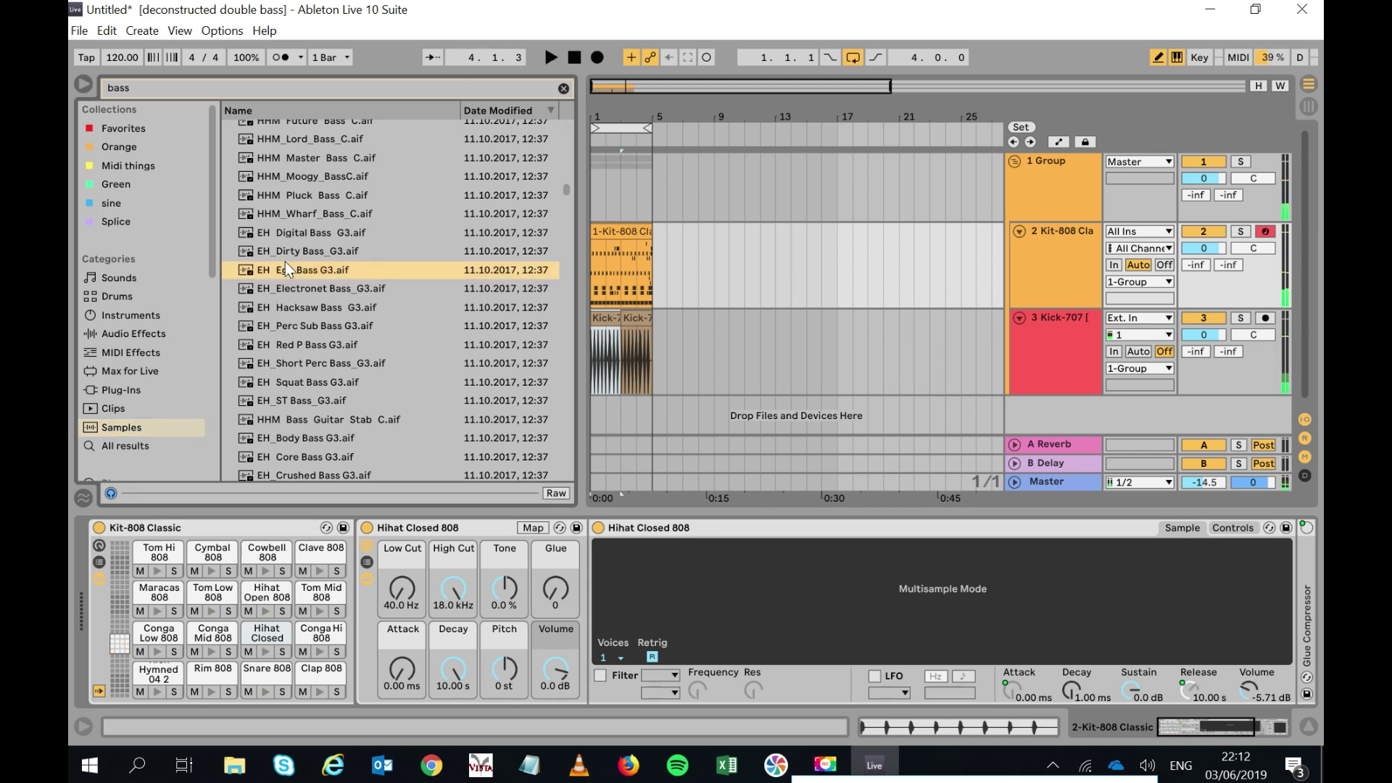
key(Down)
click(536, 311)
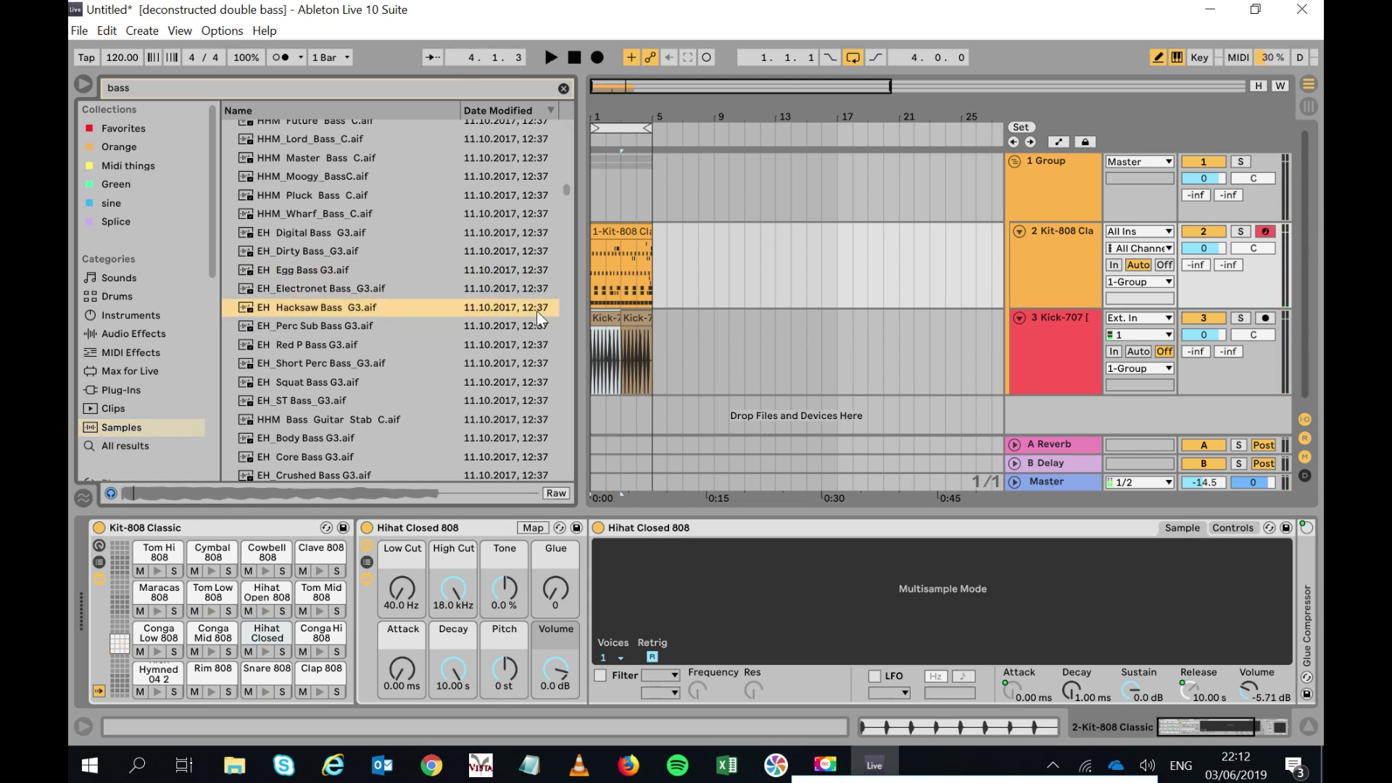
key(Down)
key(Down)
key(Down)
key(Down)
key(Down)
key(Down)
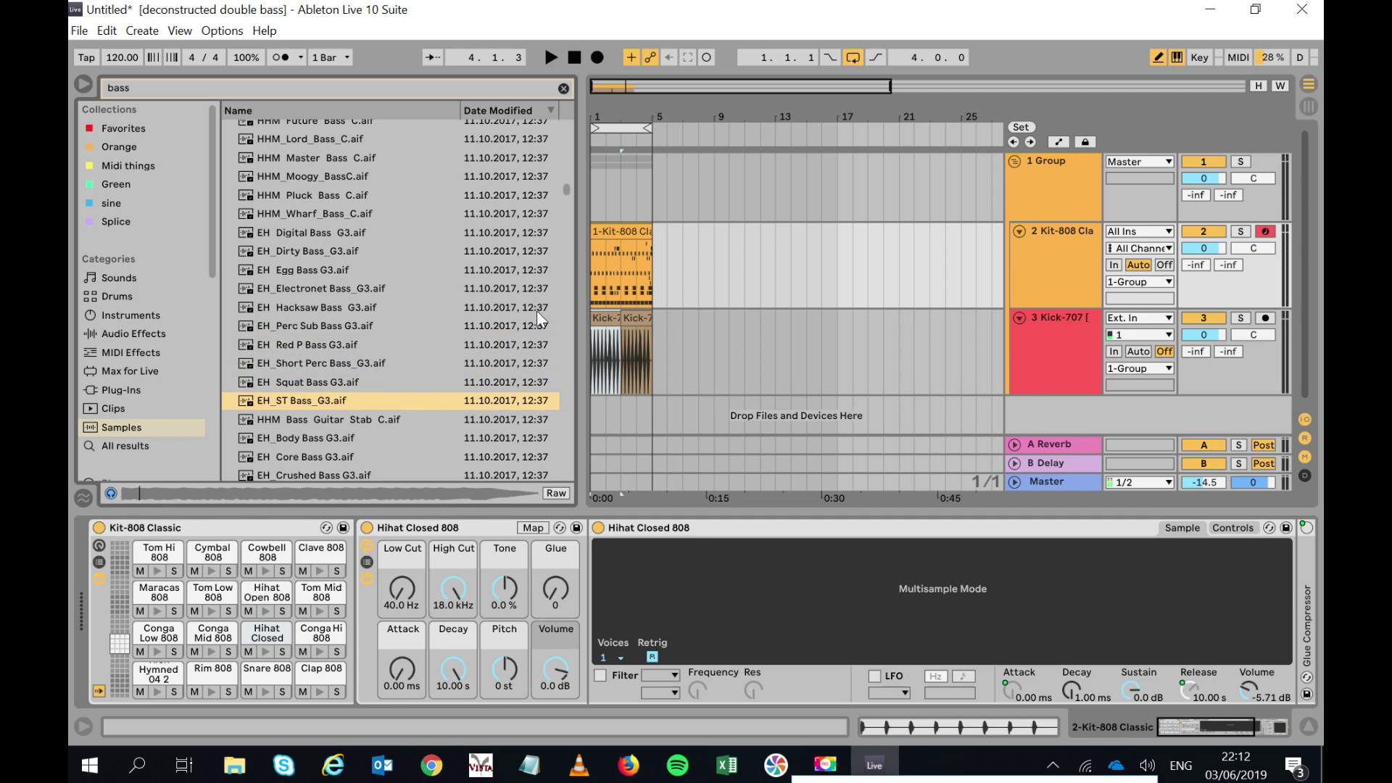
Audition the Drum and Bass loops and Bass stab Kaoss 70 03.aif.
scroll(567, 237, down, 10)
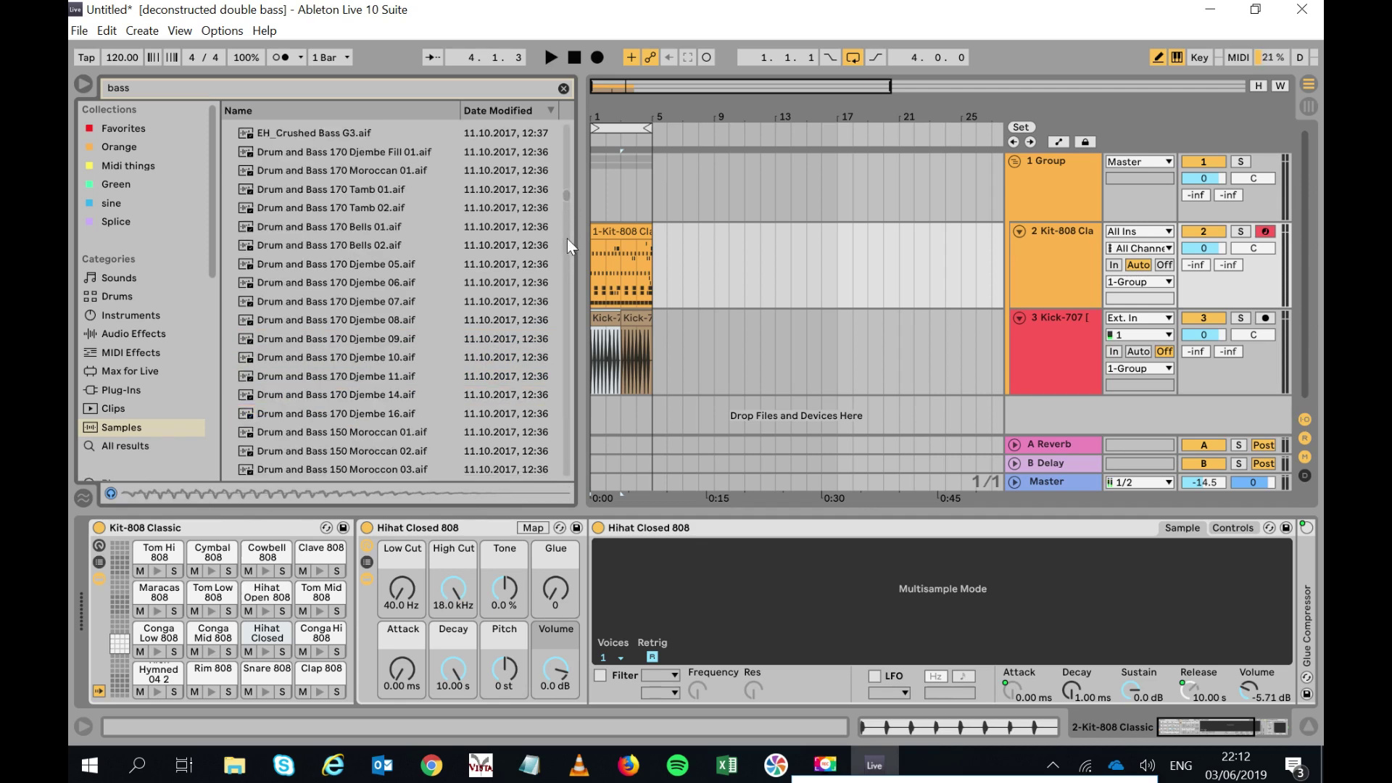
click(363, 305)
key(Down)
key(Down)
key(Down)
key(Down)
key(Down)
key(Down)
key(Down)
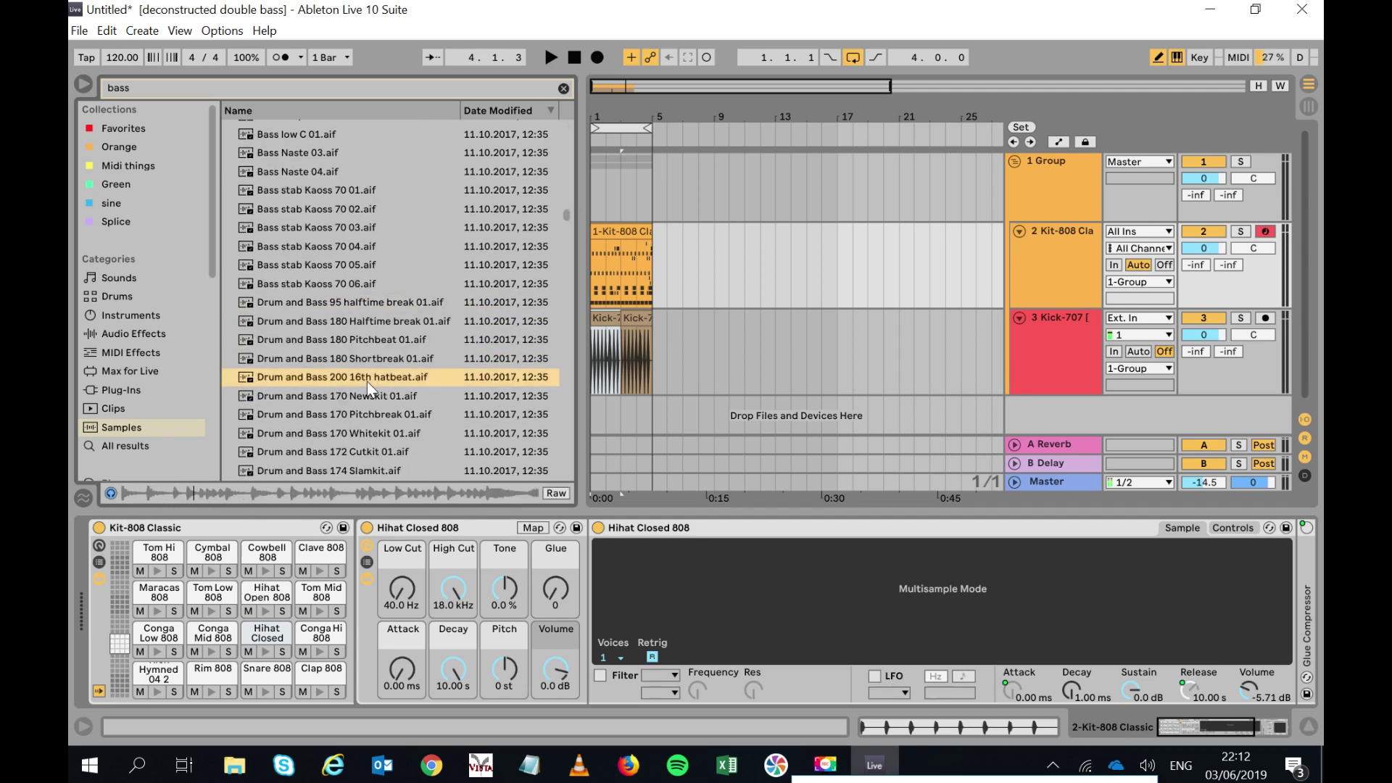
click(301, 228)
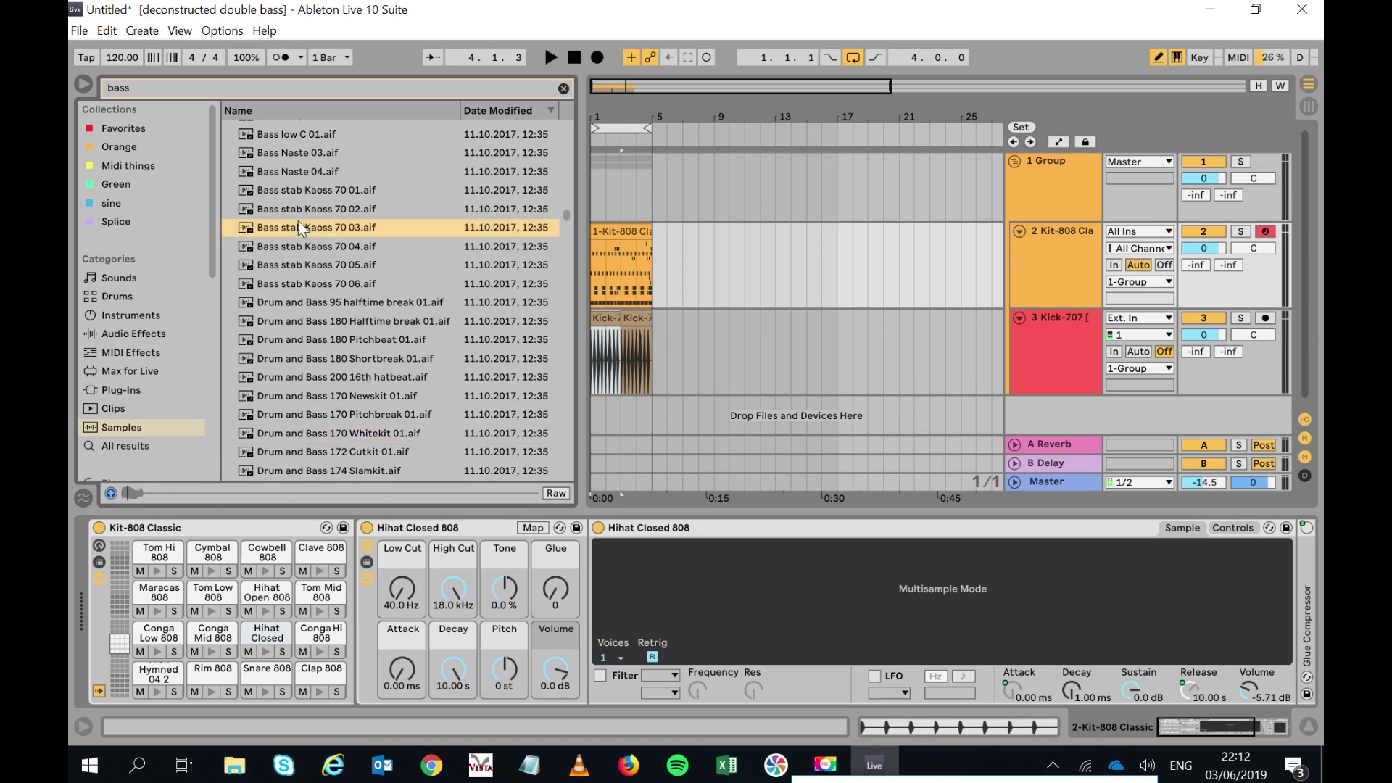
Audition the FB_127 bass samples, including C5, D3, C3, B2, A3 and F3, and fold the Kick-707 track.
scroll(567, 232, down, 10)
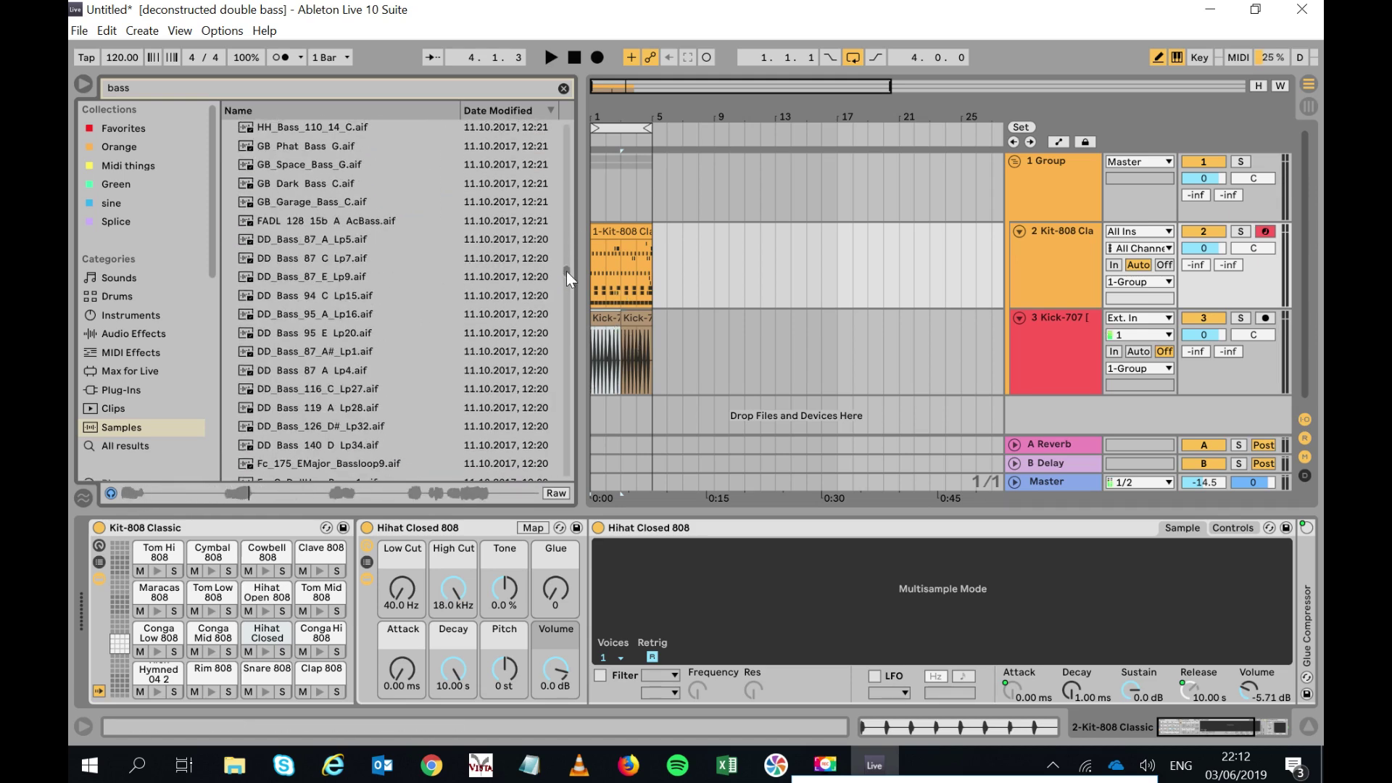
click(343, 204)
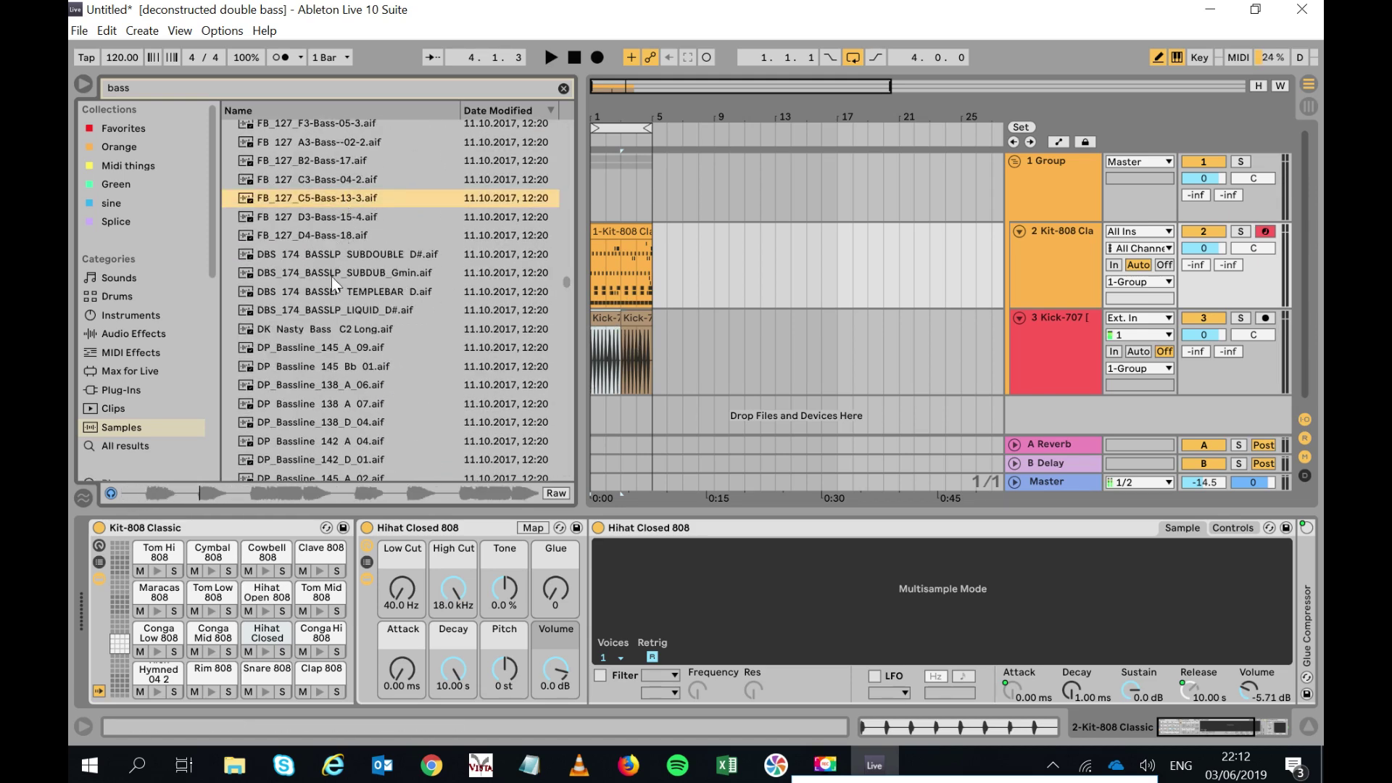
click(1019, 318)
click(312, 218)
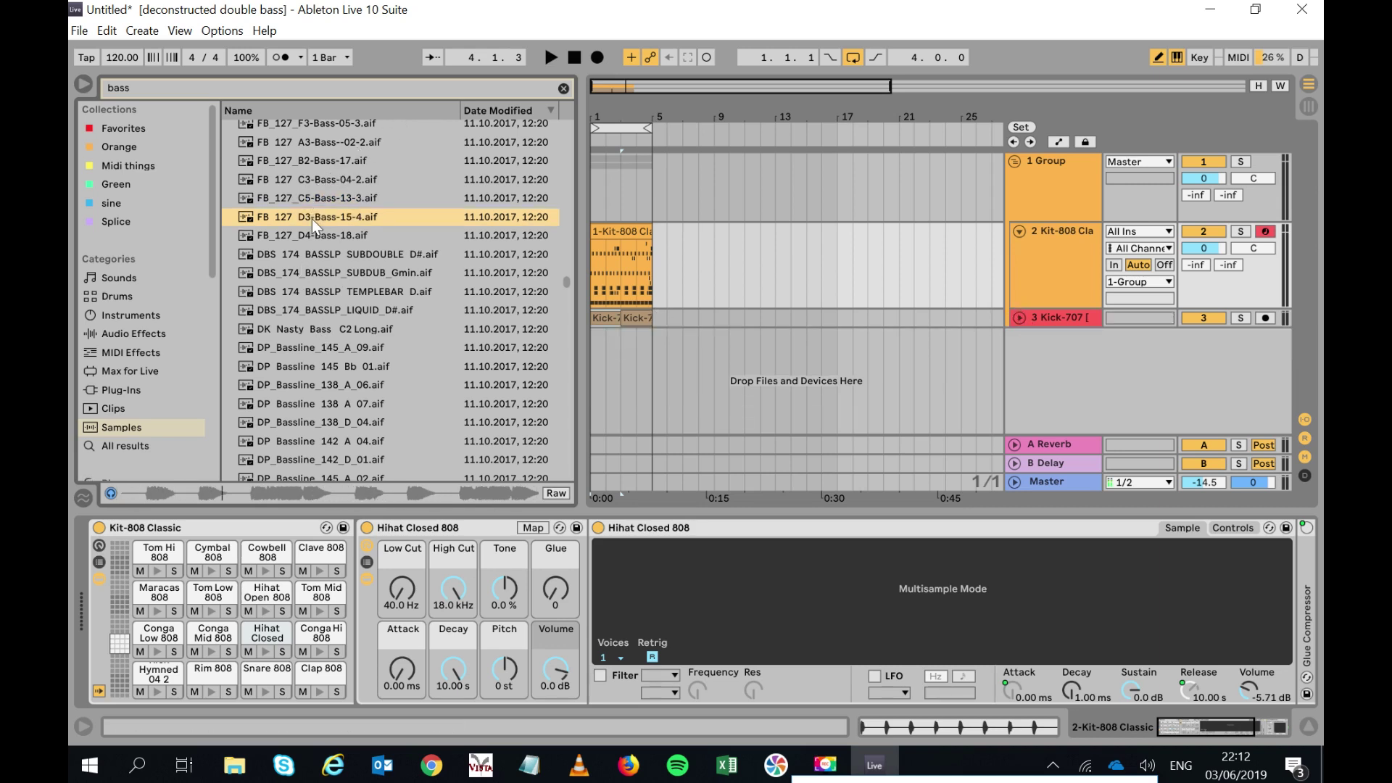
click(309, 178)
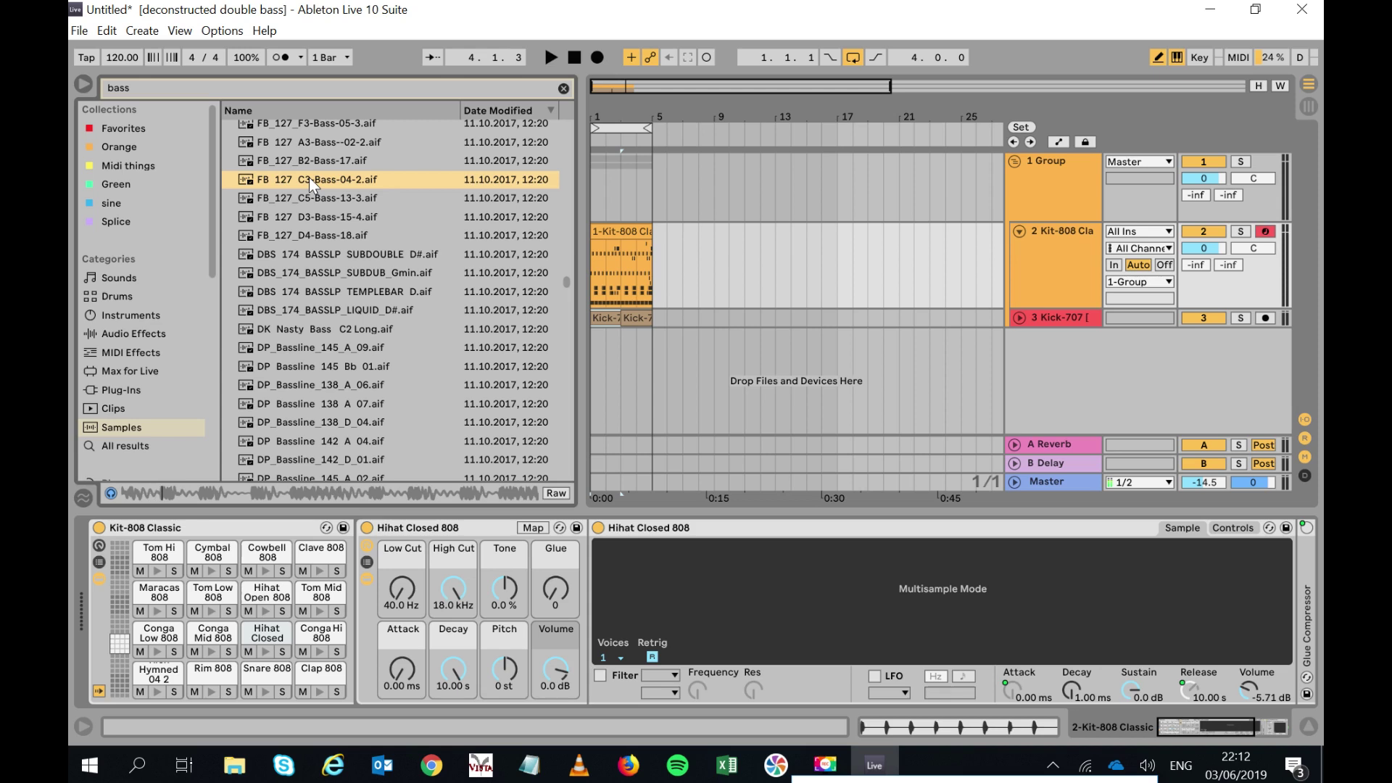
click(309, 158)
click(311, 143)
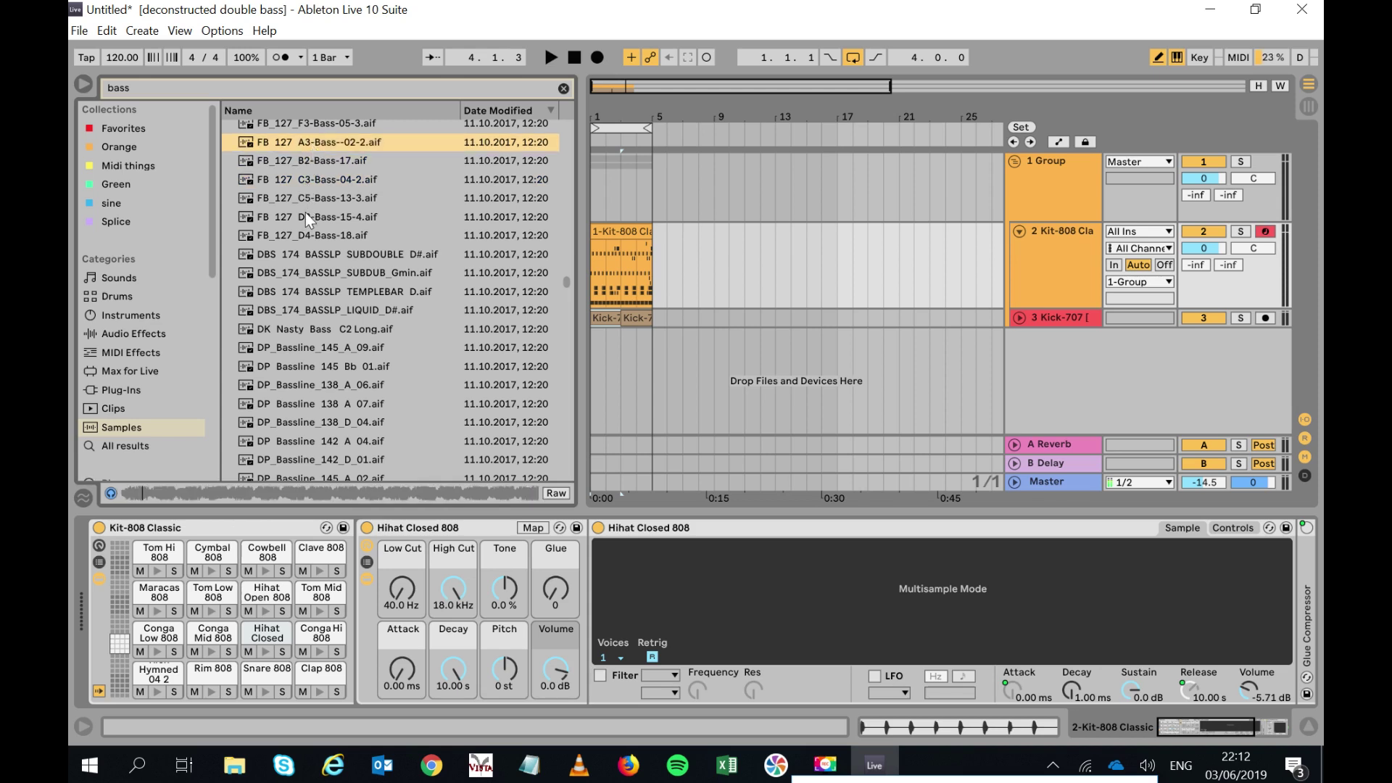
click(303, 230)
click(312, 125)
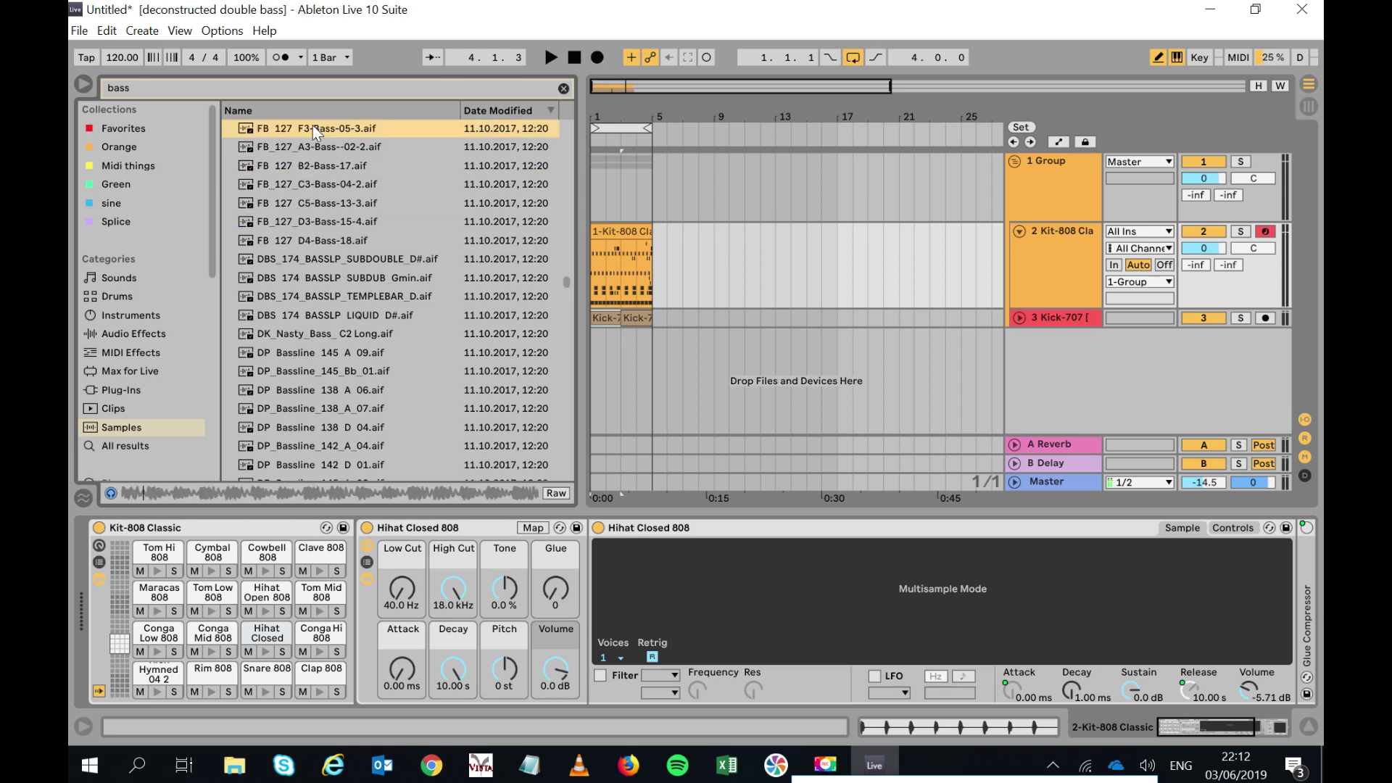
Audition the FB_127 D4-Bass-18 sample, place it on a new track at bar 1, and duplicate the clip to bar 3 during playback.
click(302, 244)
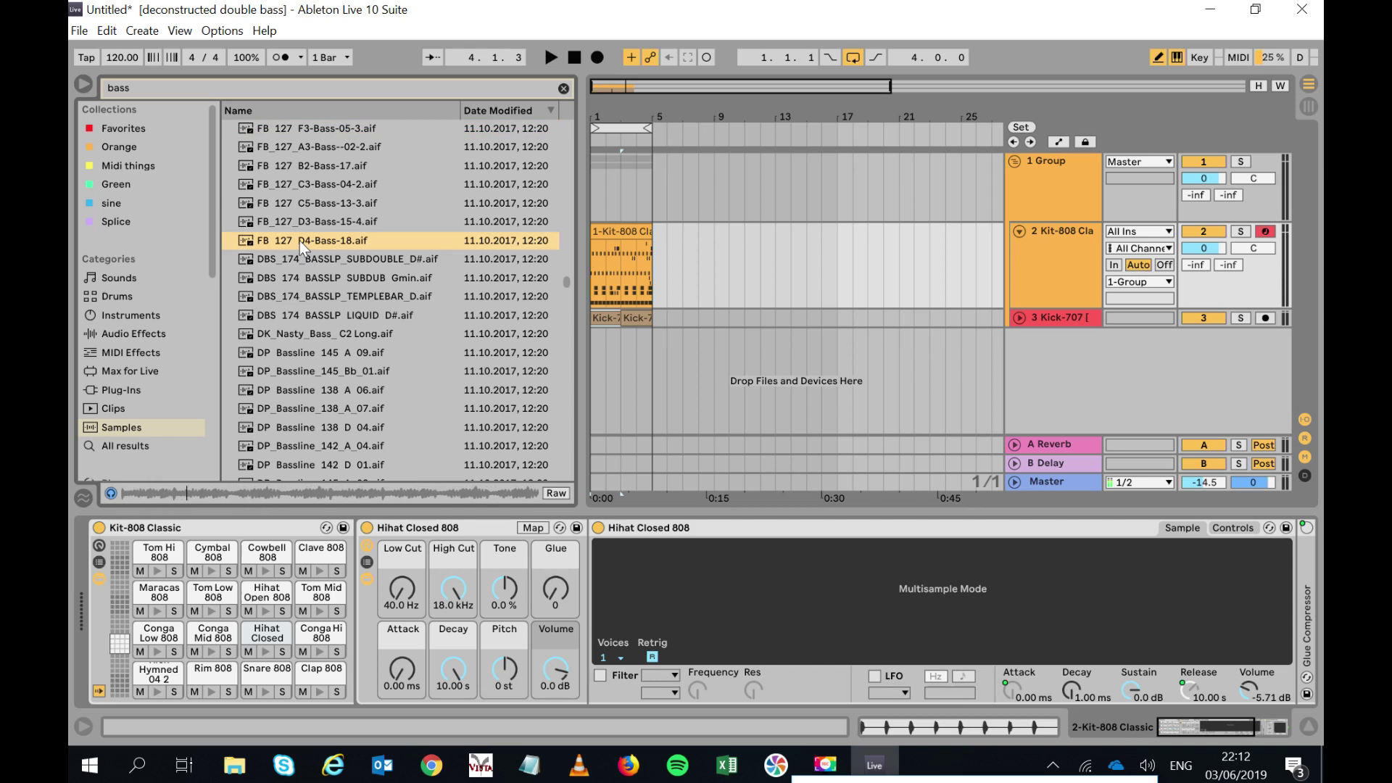
mouse_move(589, 364)
mouse_down()
mouse_move(606, 354)
mouse_move(595, 350)
mouse_up()
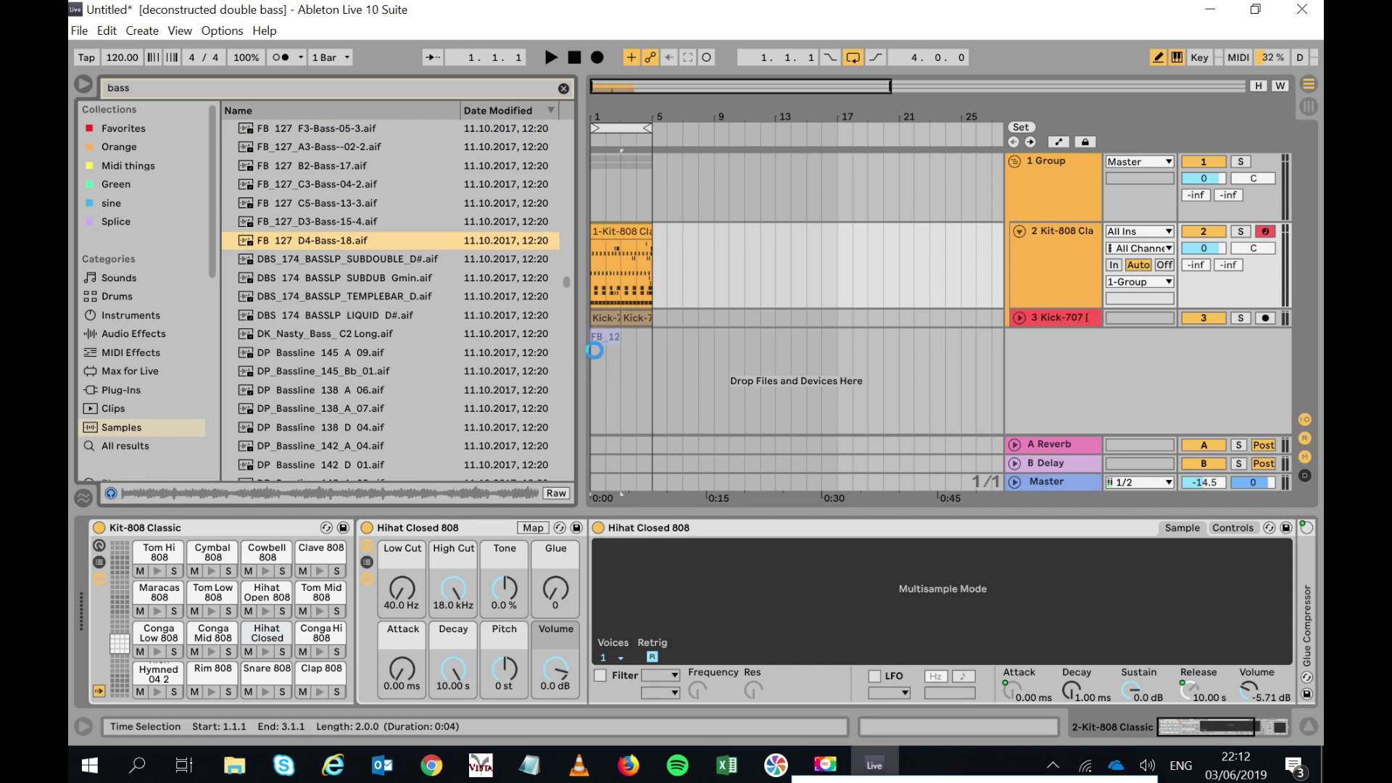
key(space)
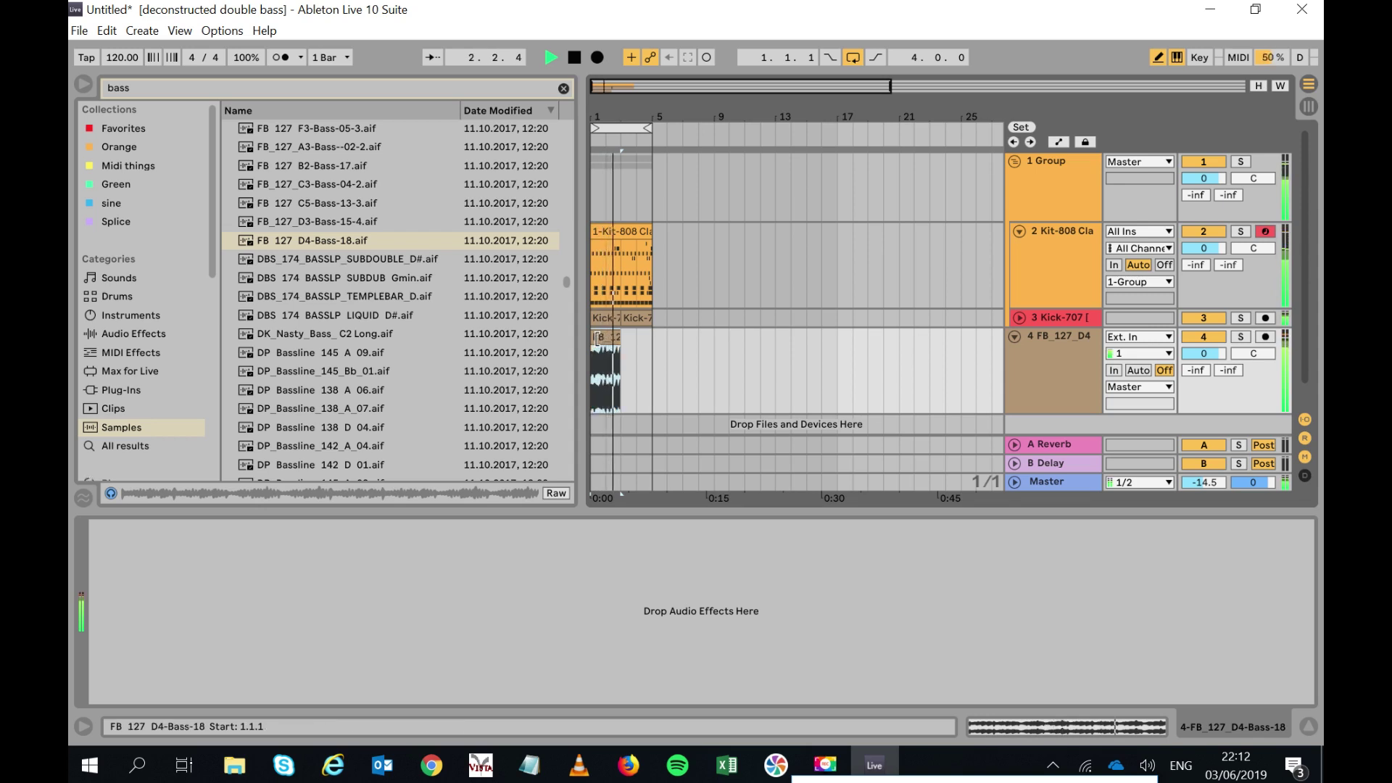
key(ctrl+d)
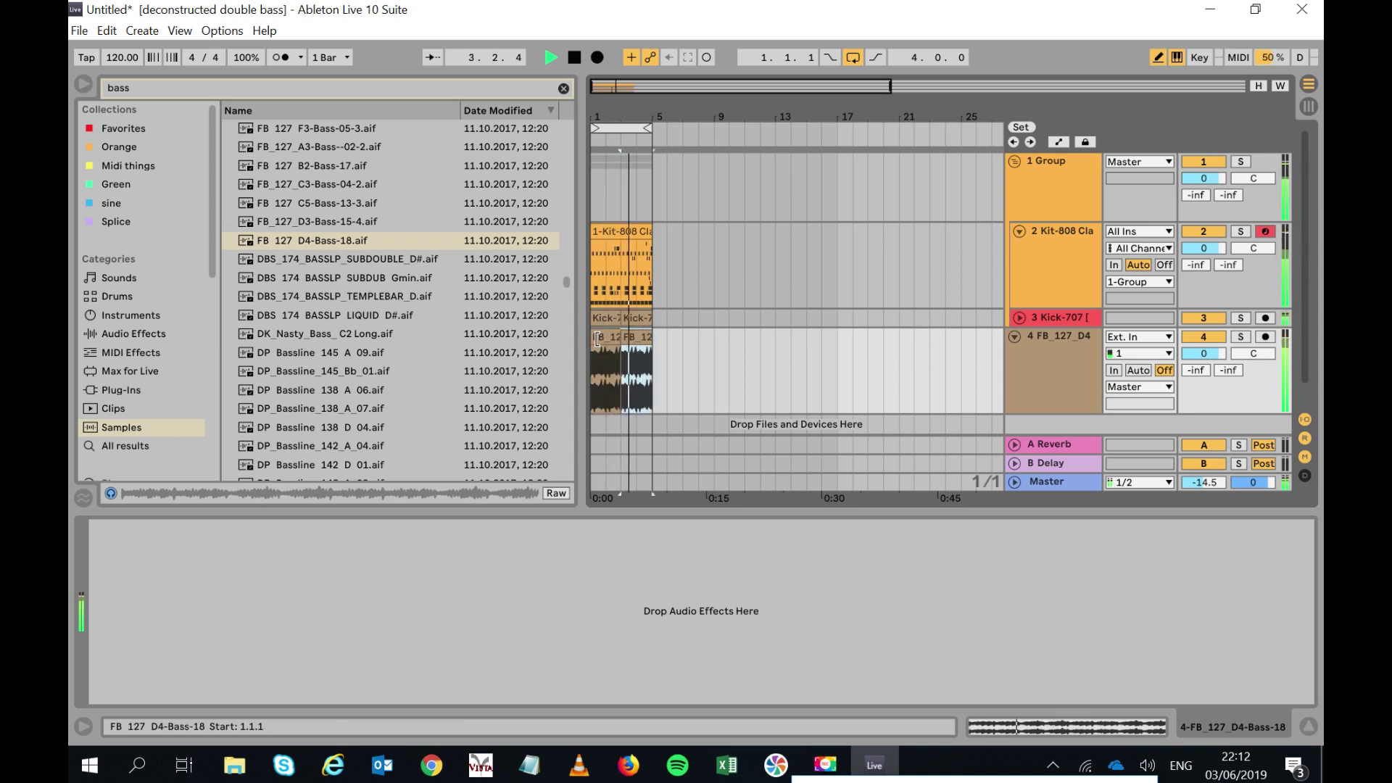
Search the audio effects for "auto", add Auto Filter to the bass track, and set its cutoff to 7.36 kHz with 49% resonance.
click(247, 89)
text(au)
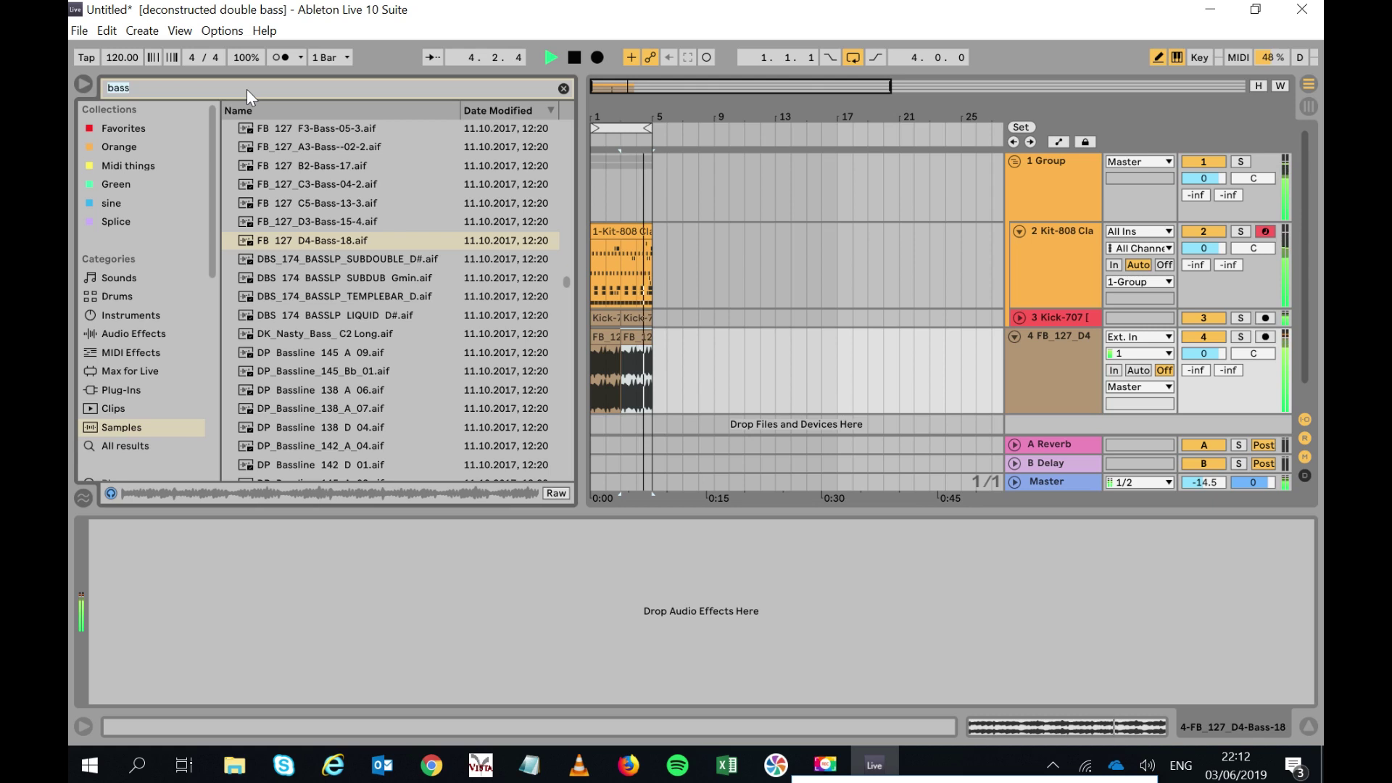
text(to)
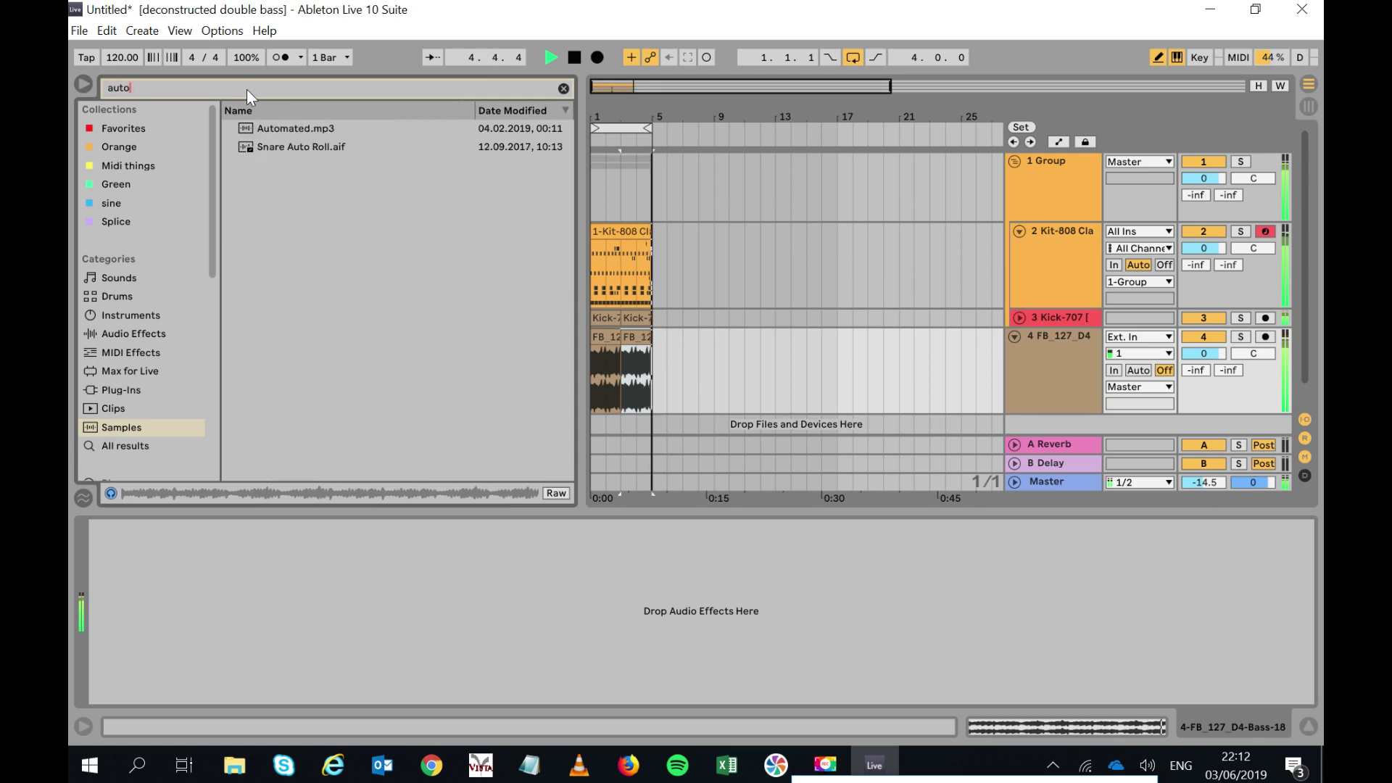
click(154, 330)
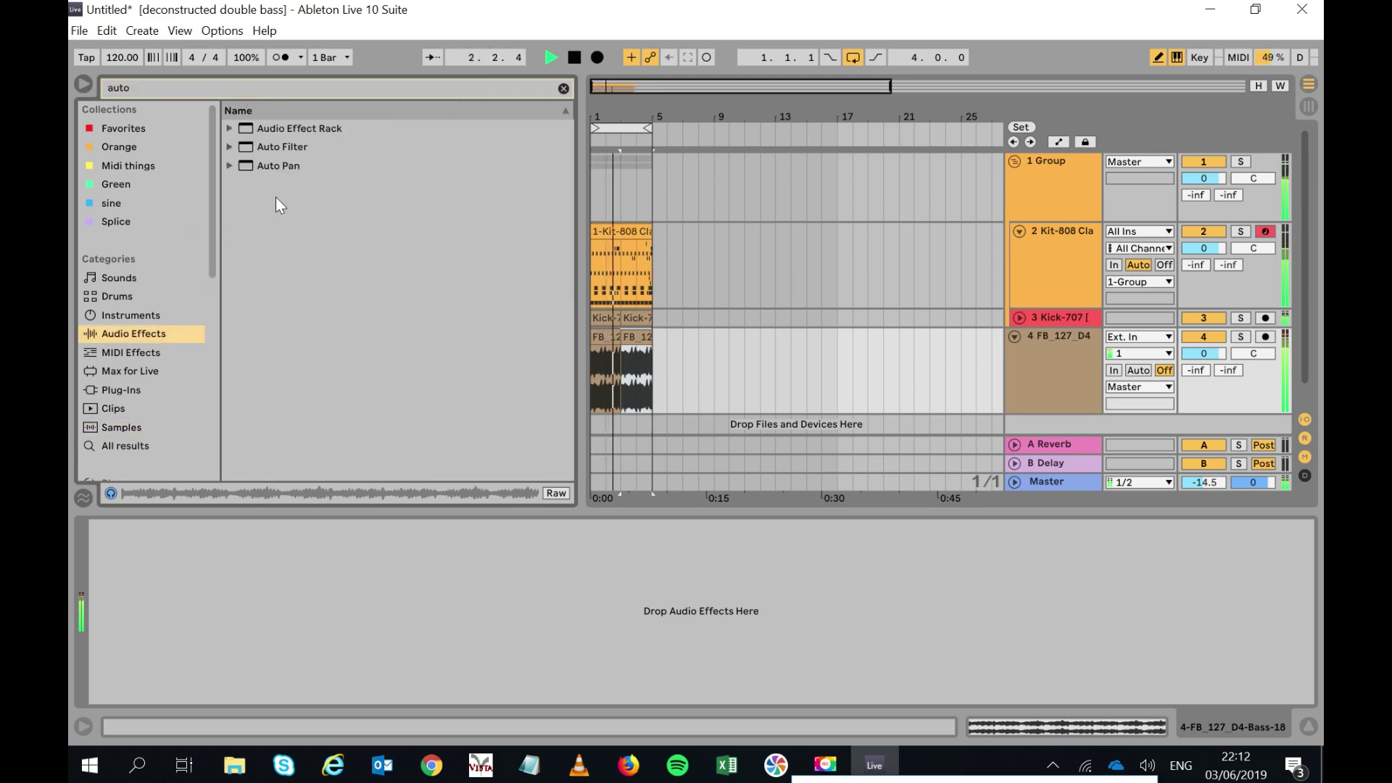
drag(269, 147, 628, 380)
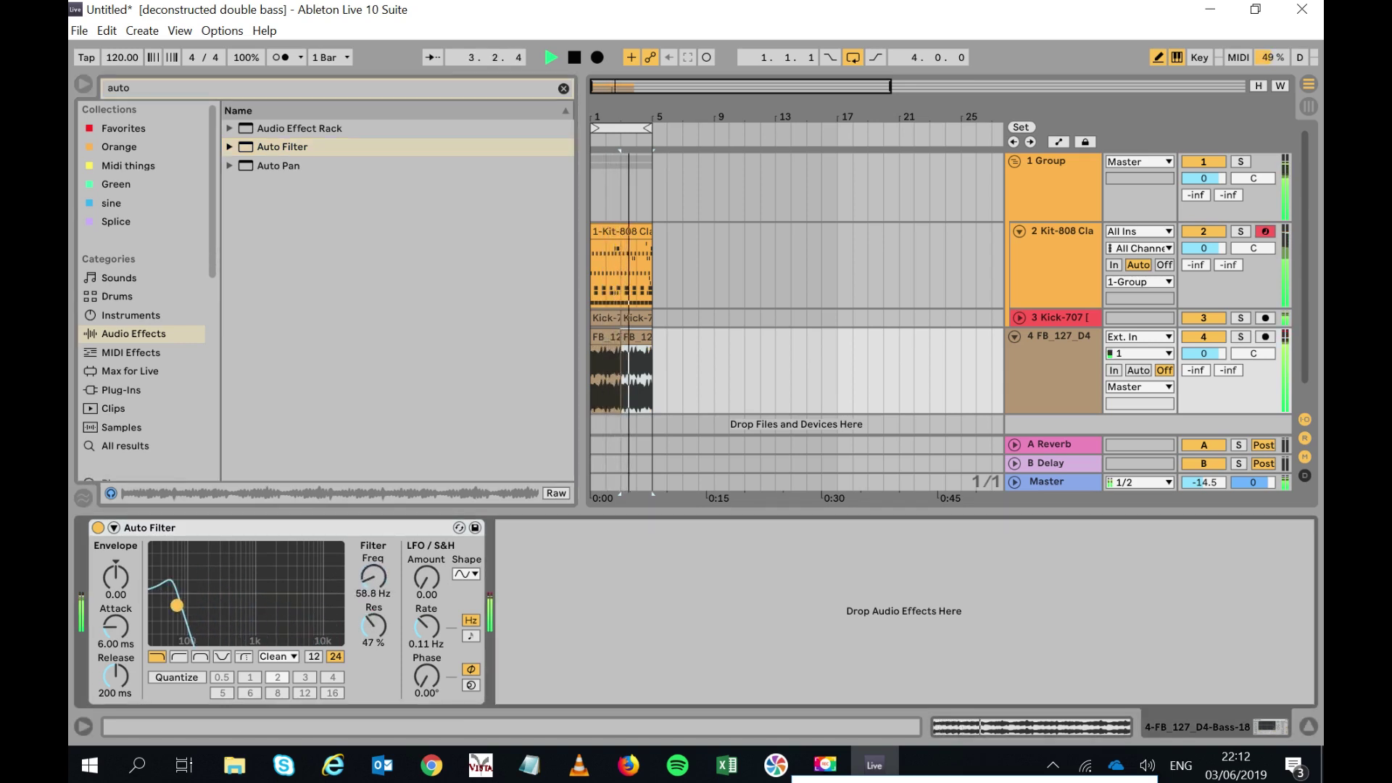
drag(244, 606, 310, 603)
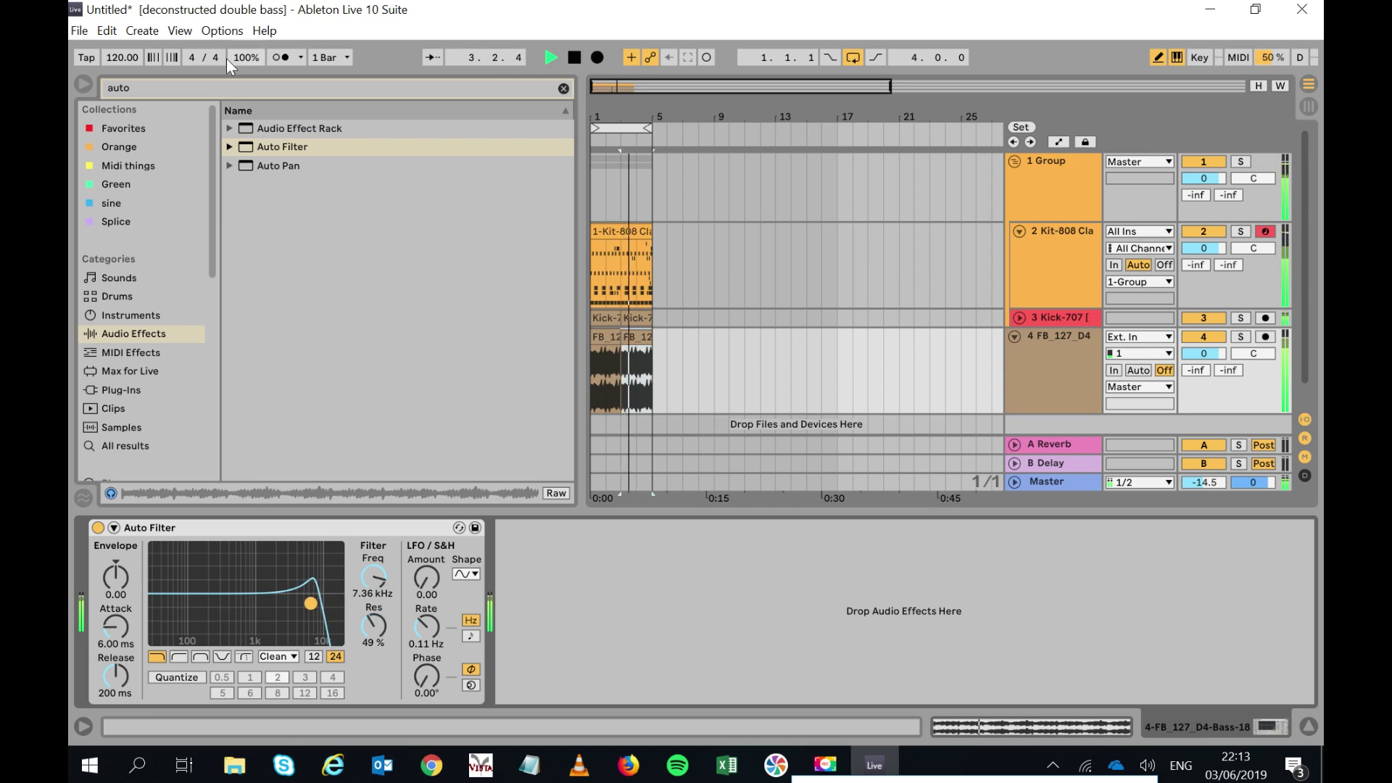
Search the plug-ins for "fre", add ValhallaFreqEcho after Auto Filter on the bass track, and set its Shift to -0.17 Hz.
click(214, 90)
text(fre)
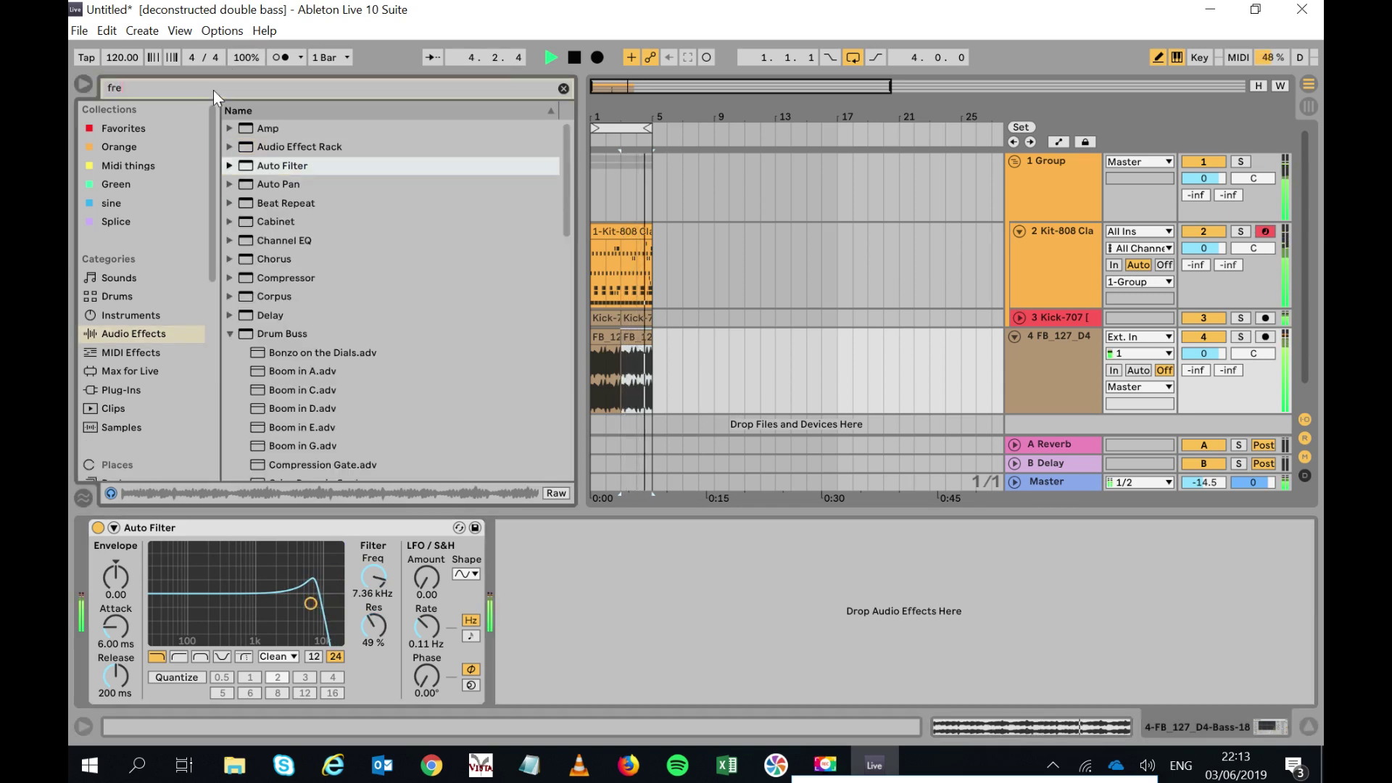
click(124, 391)
click(290, 204)
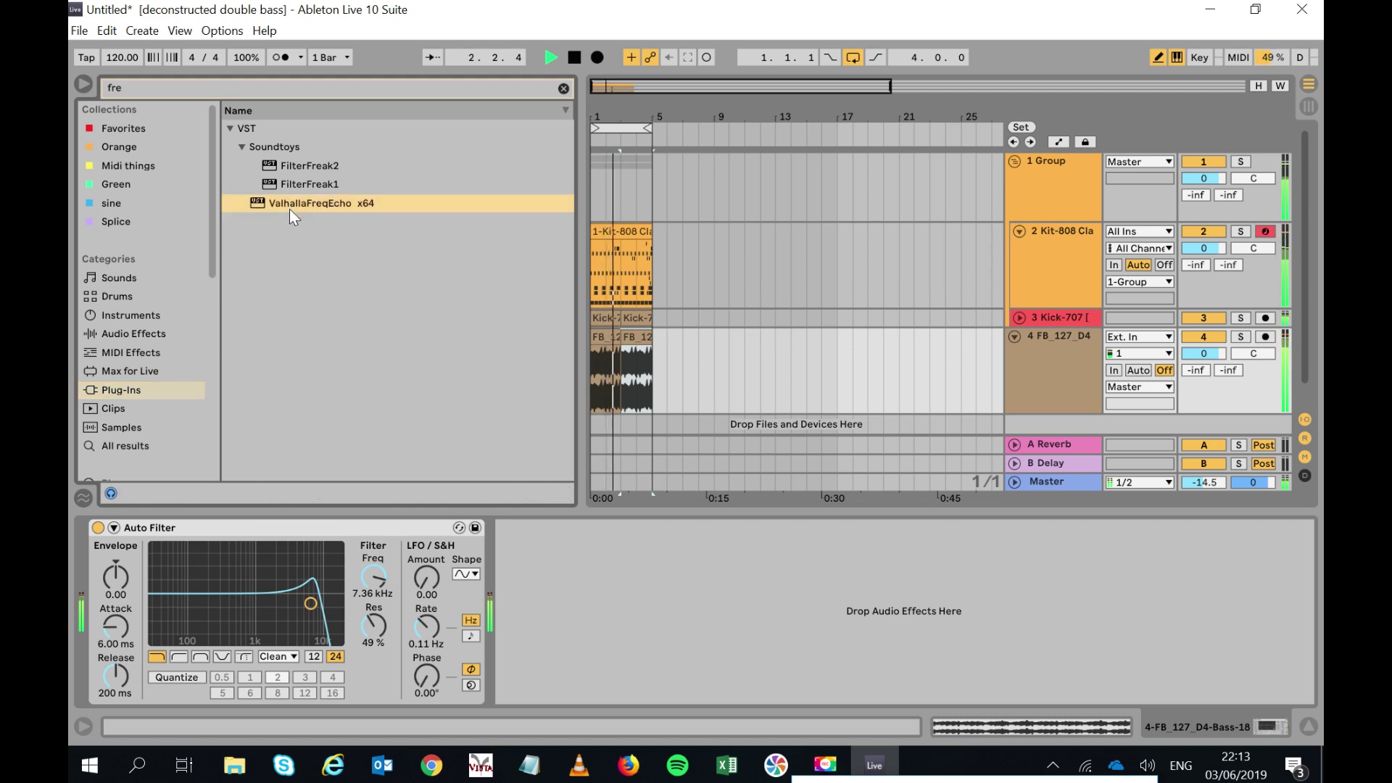
drag(593, 578, 589, 574)
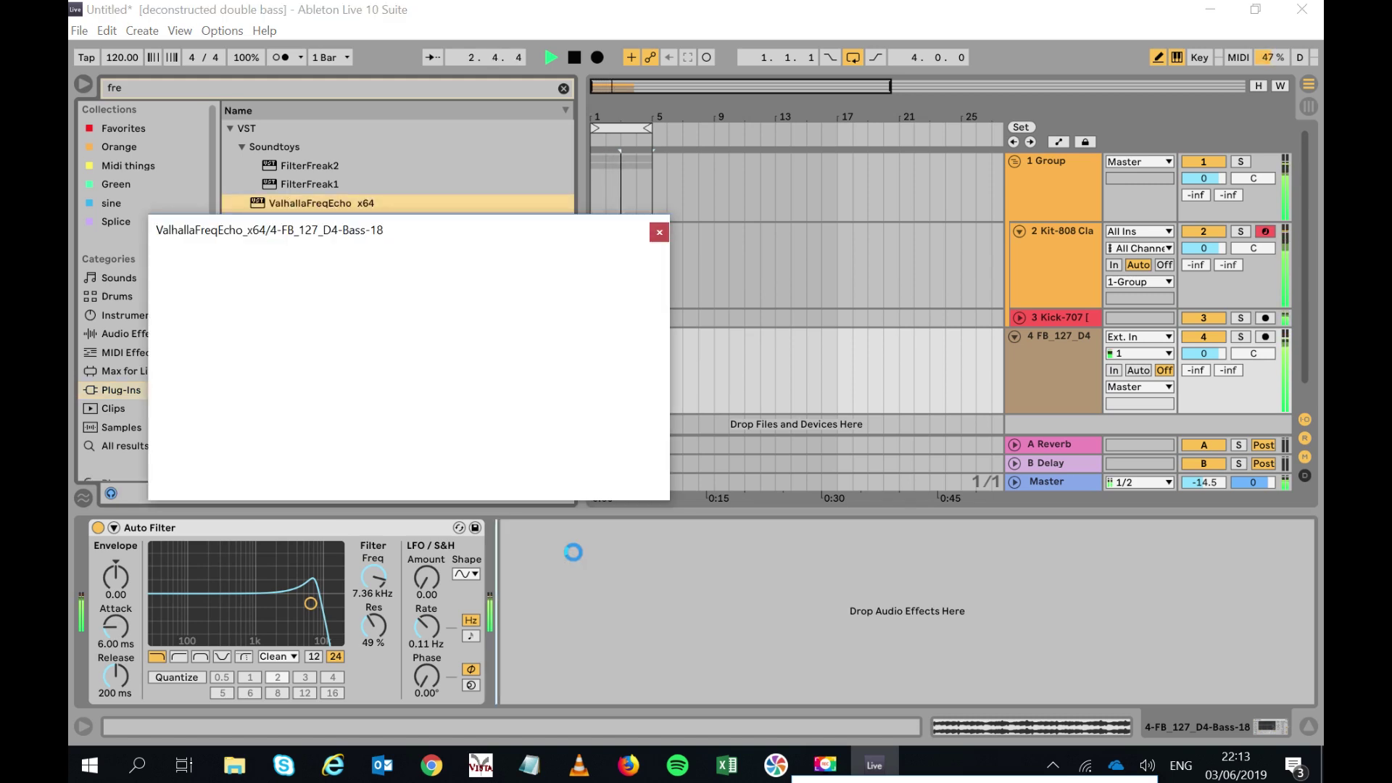
drag(382, 354, 377, 367)
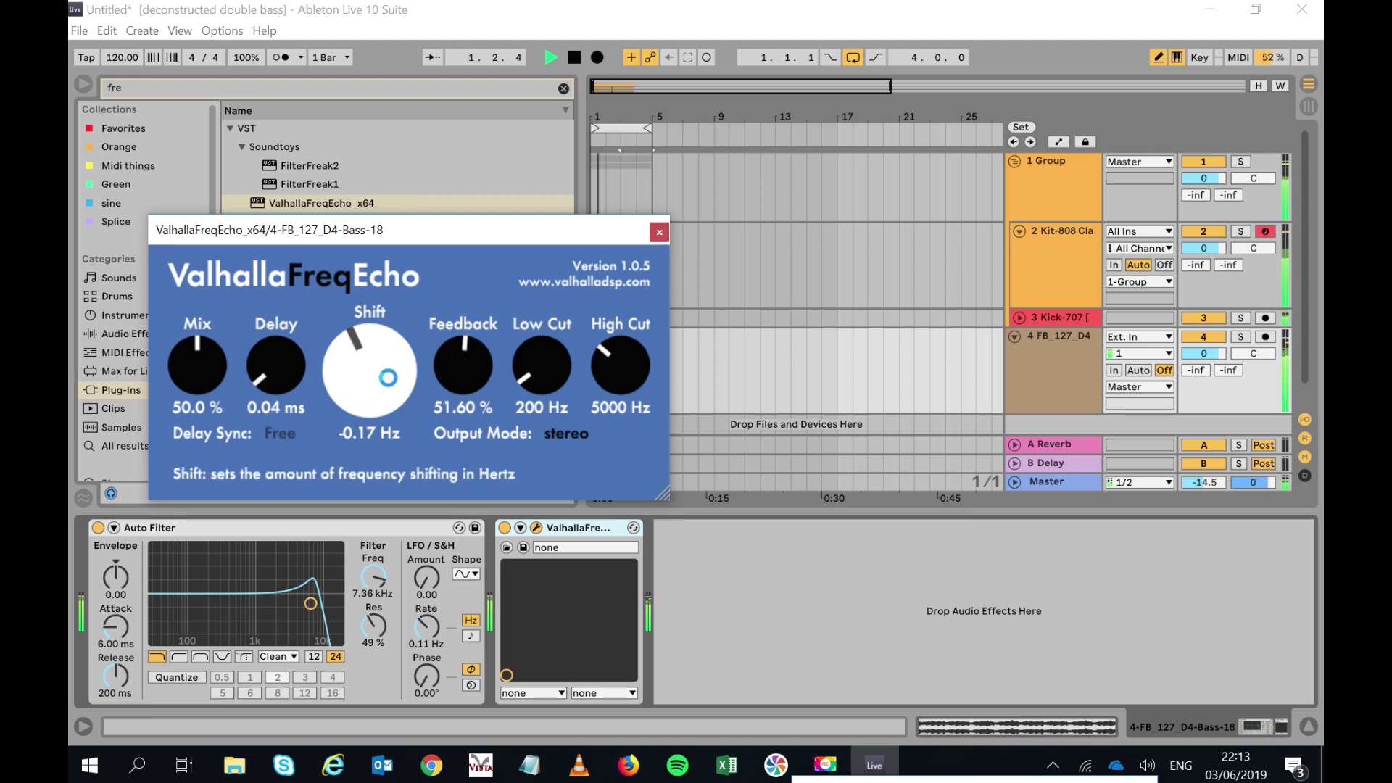
click(659, 237)
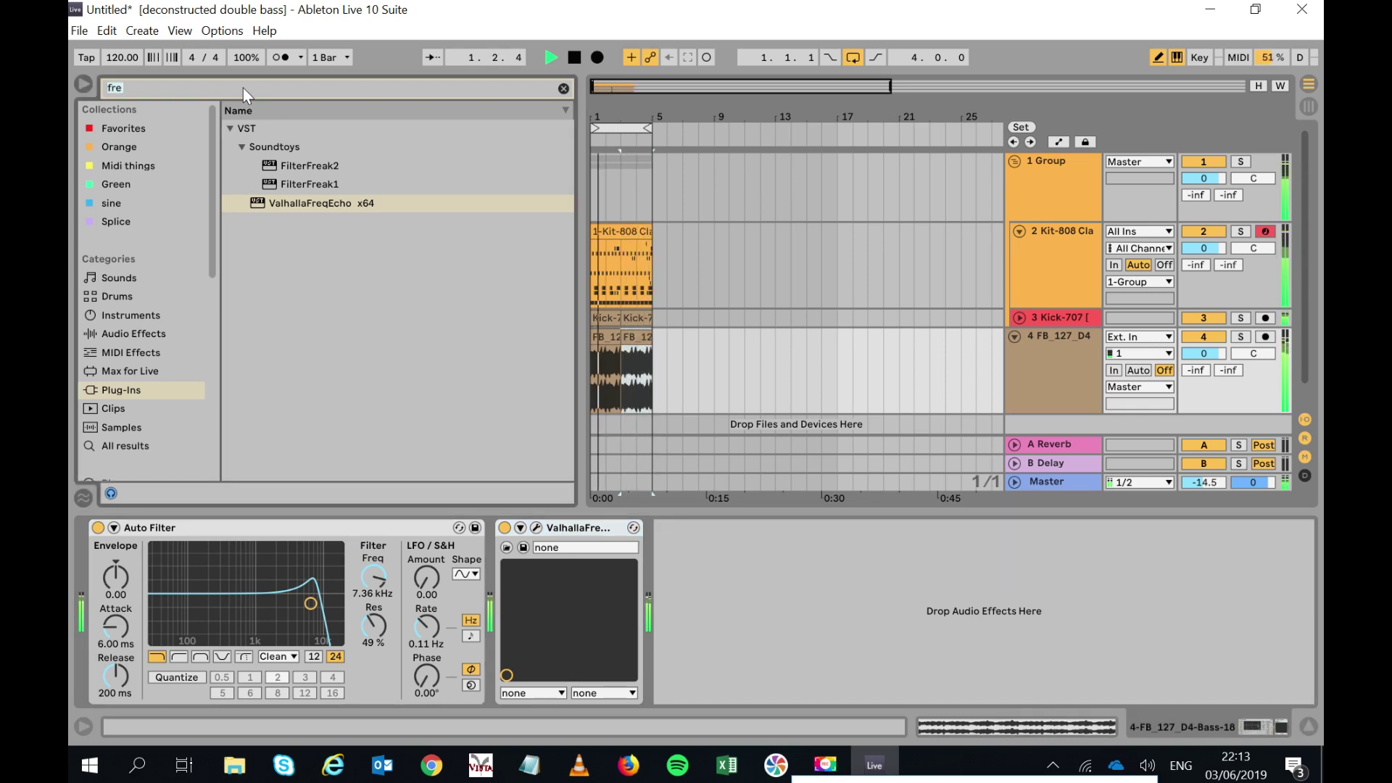
Search the plug-ins for "sou" and add Soundtoys Decapitator after ValhallaFreqEcho on the bass track.
text(sou)
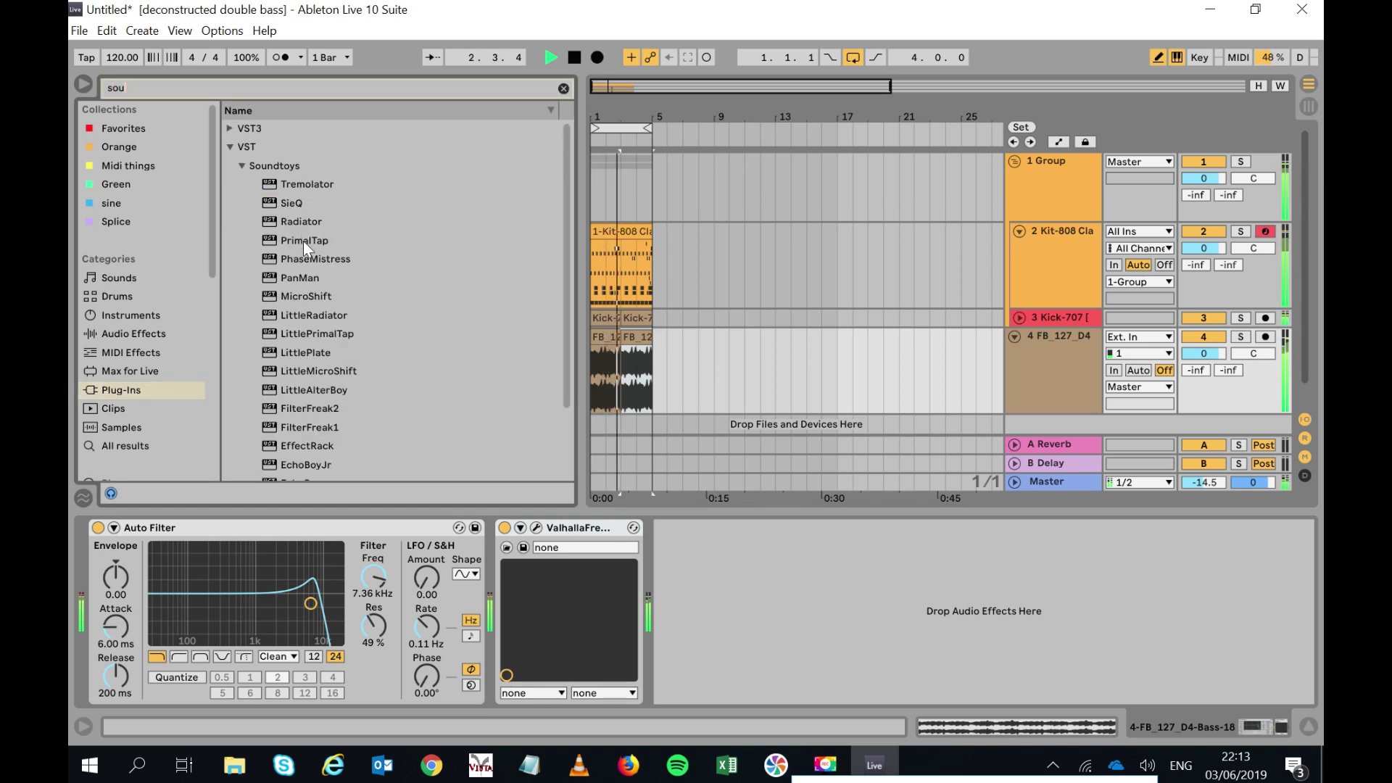
click(289, 197)
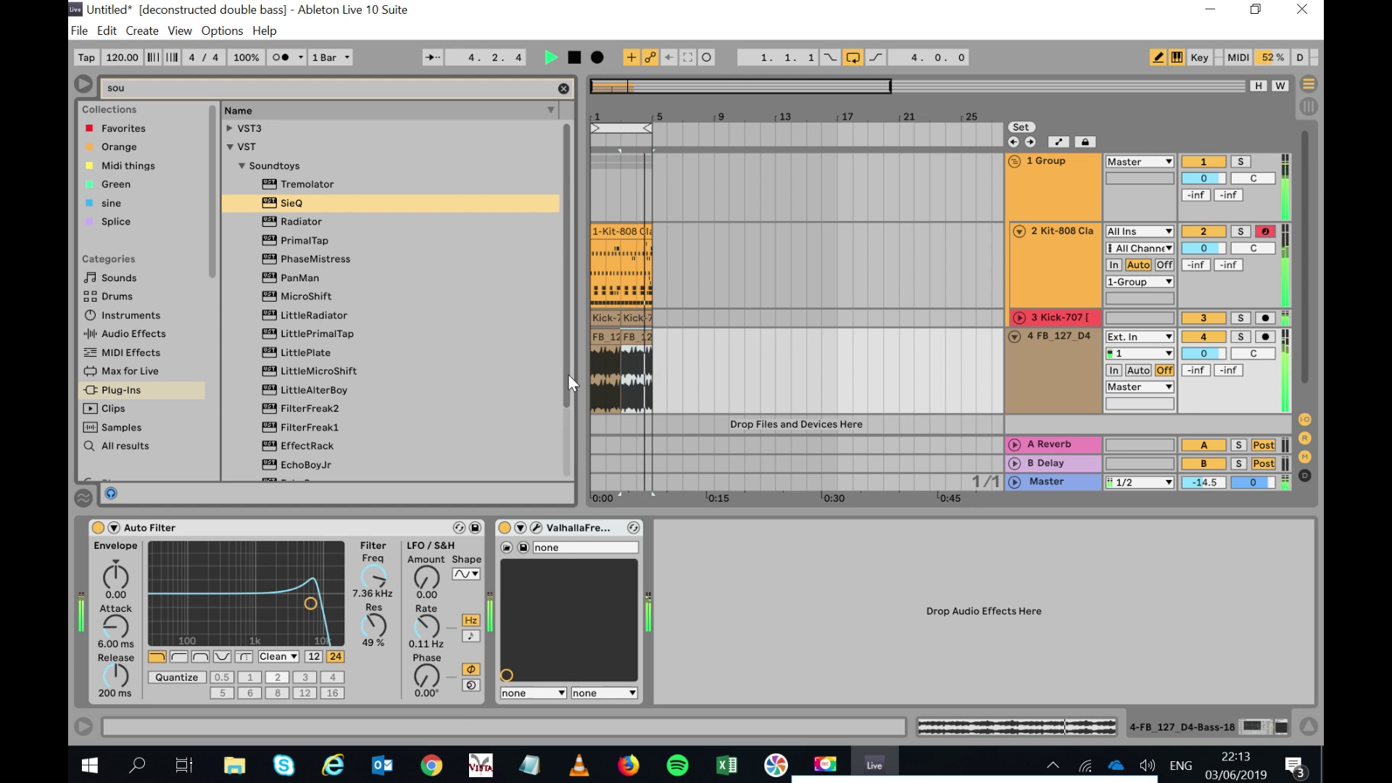
drag(569, 376, 567, 437)
drag(336, 463, 737, 611)
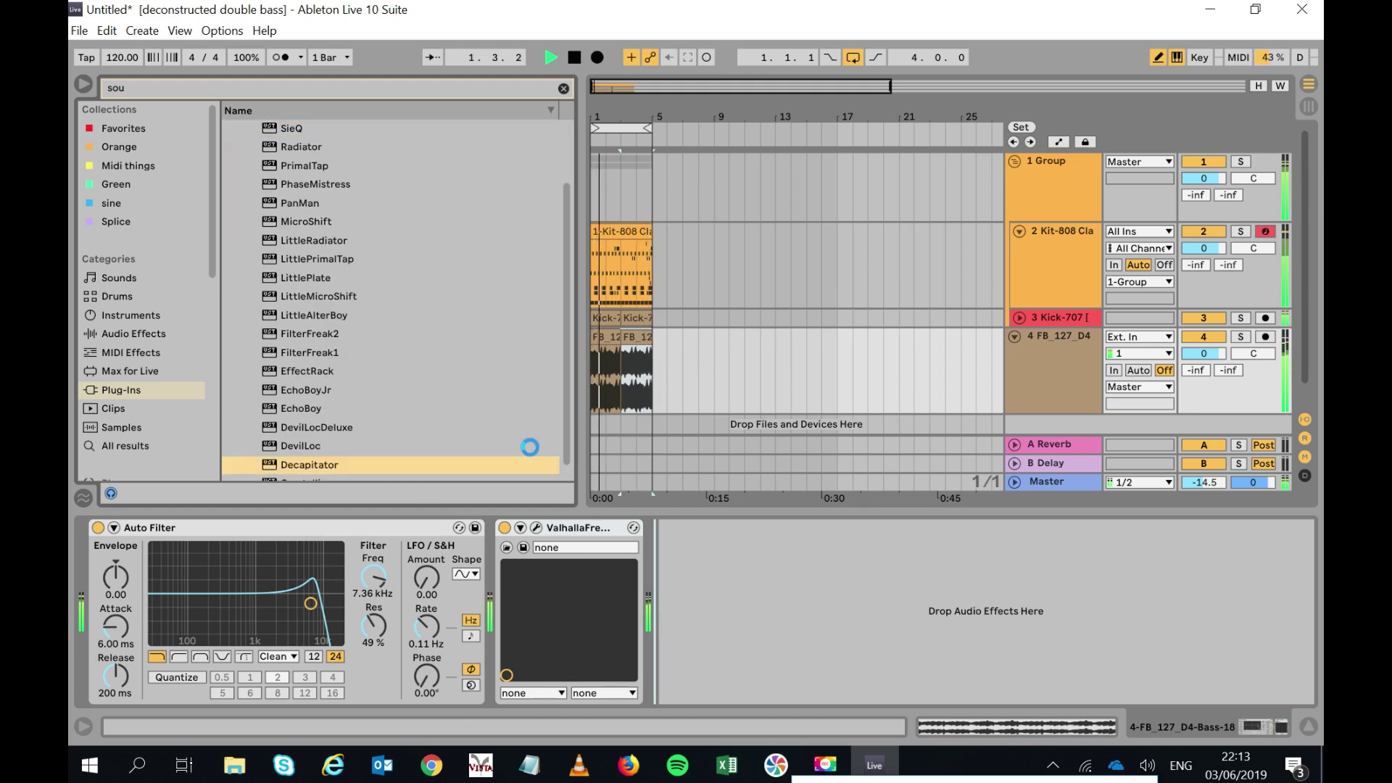
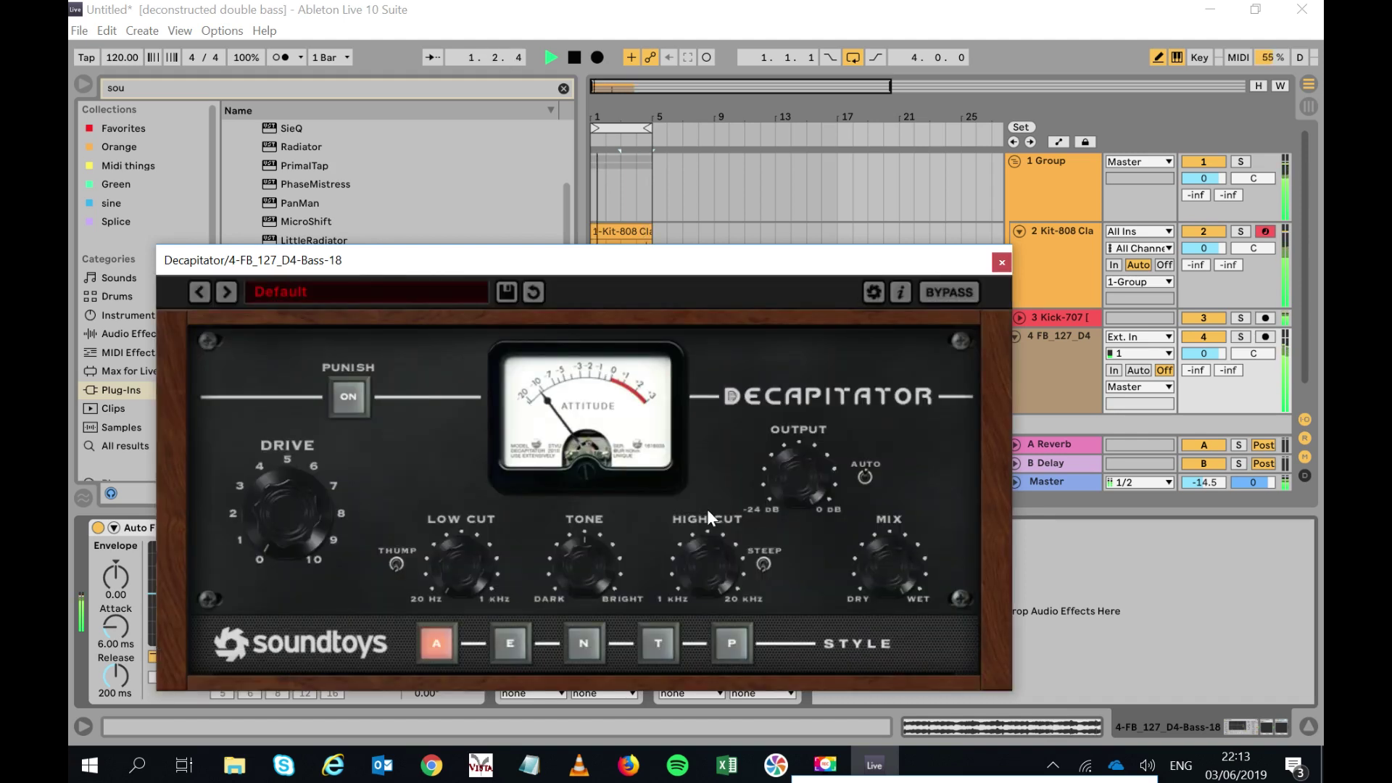
Load Decapitator's DarkFat bass preset, lower its Mix, and close the plug-in window.
click(367, 292)
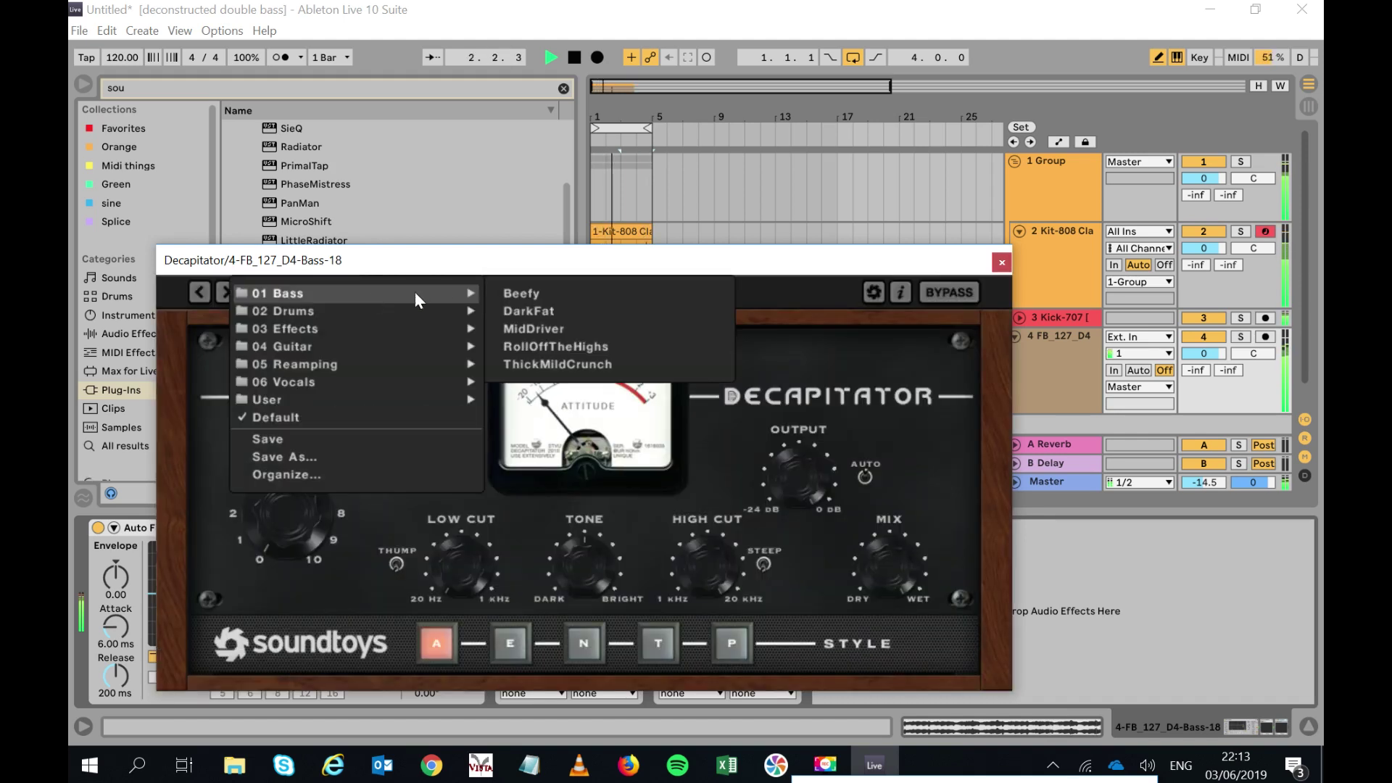
click(532, 311)
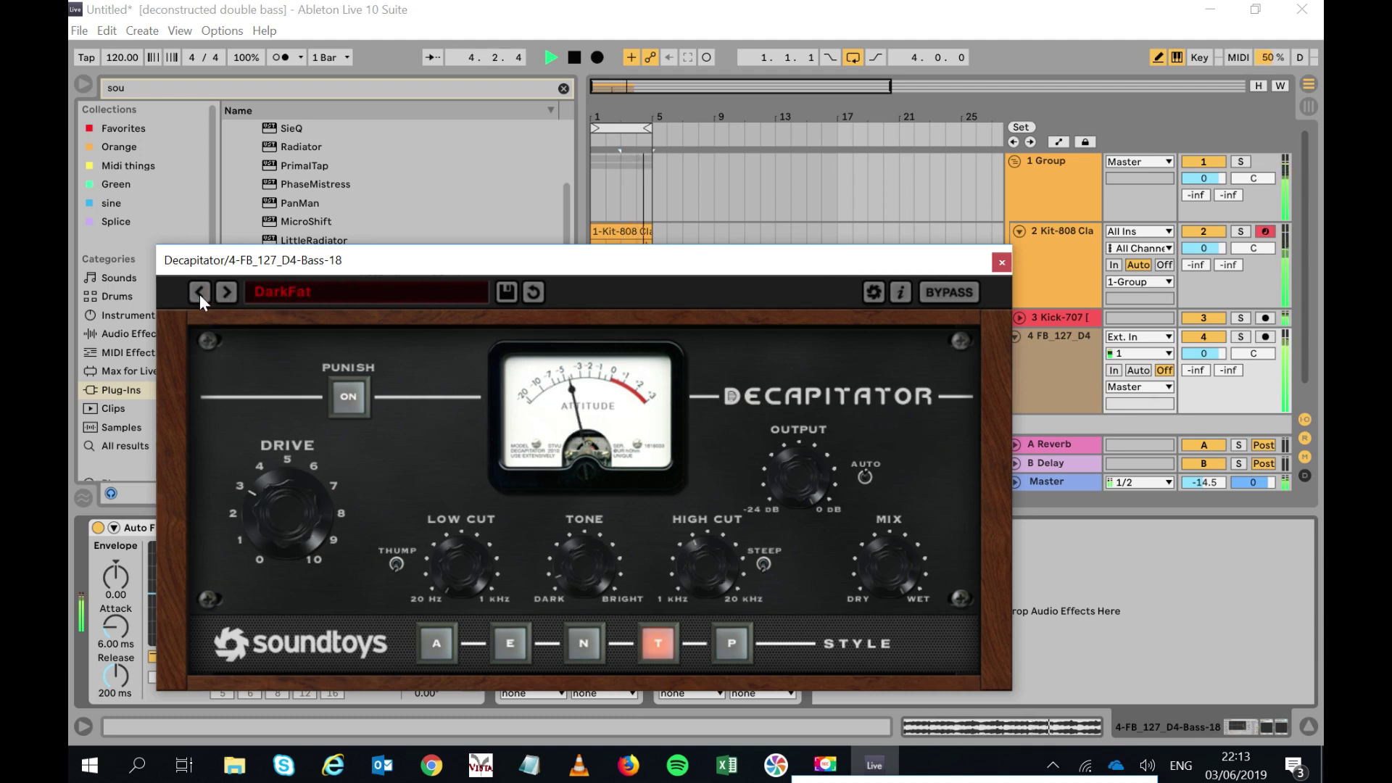
drag(880, 582, 877, 613)
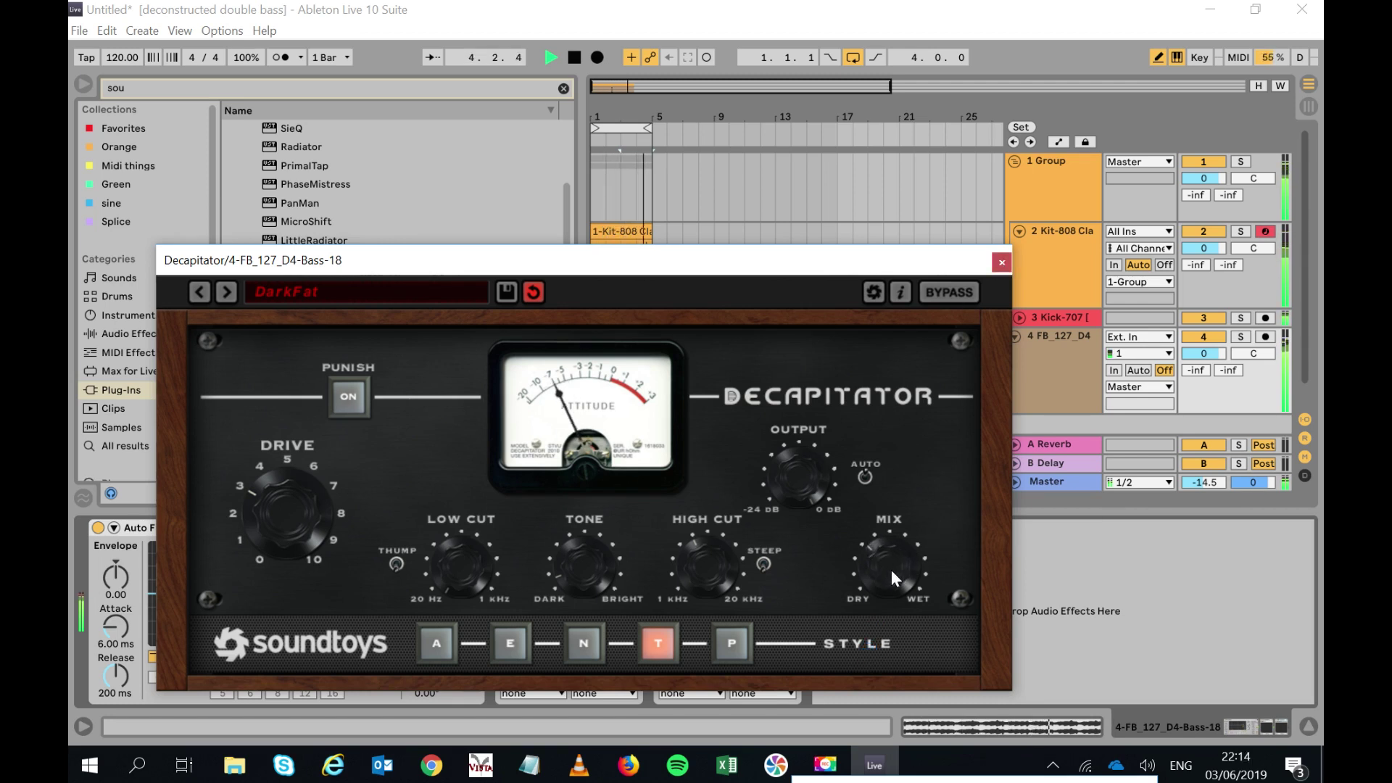
click(1000, 263)
Set the bass track's volume to -3 dB and fold the bass and Kit-808 Classic tracks.
click(1206, 357)
text(-3)
key(Return)
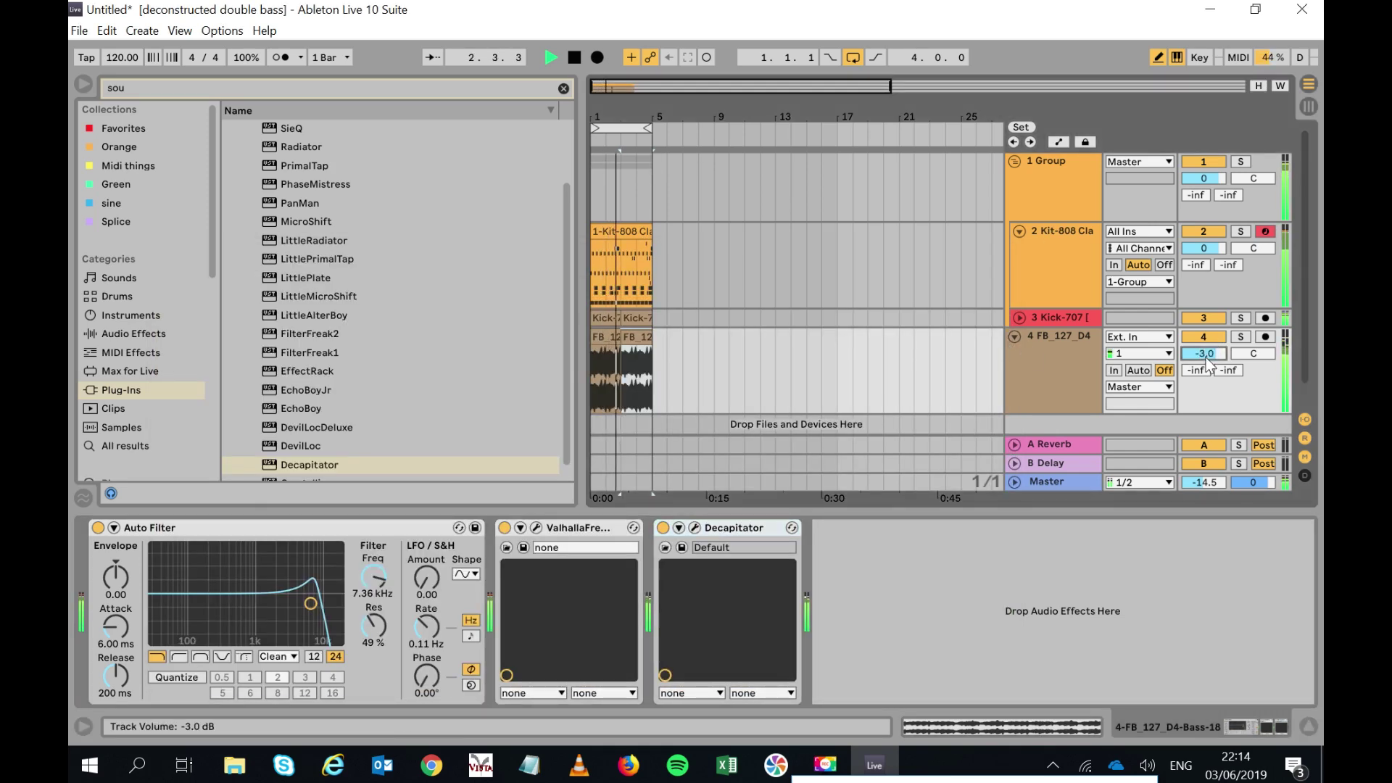
click(1016, 337)
click(1020, 231)
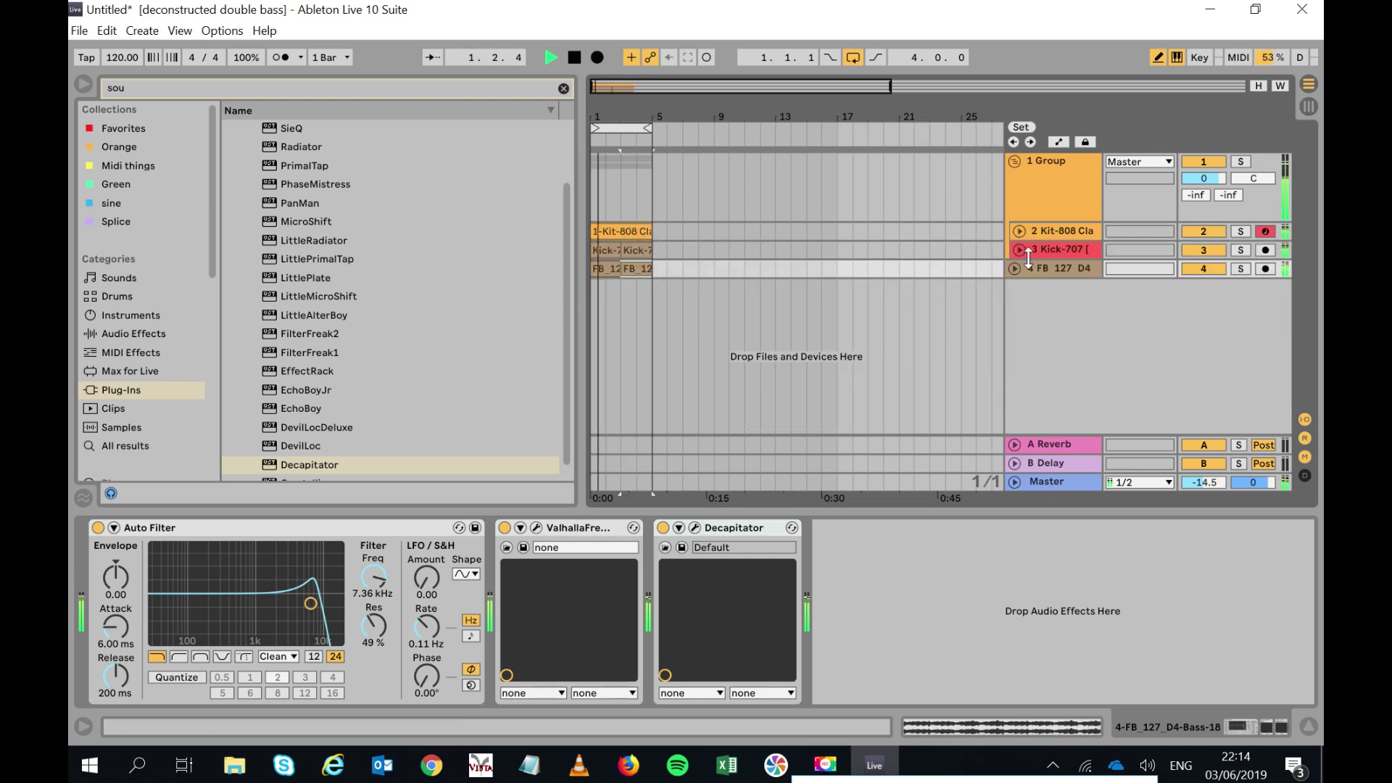
Insert the Soundtoys EchoBoyJr plug-in before Decapitator on the bass track.
mouse_move(568, 271)
mouse_down()
mouse_move(568, 225)
mouse_move(567, 280)
mouse_up()
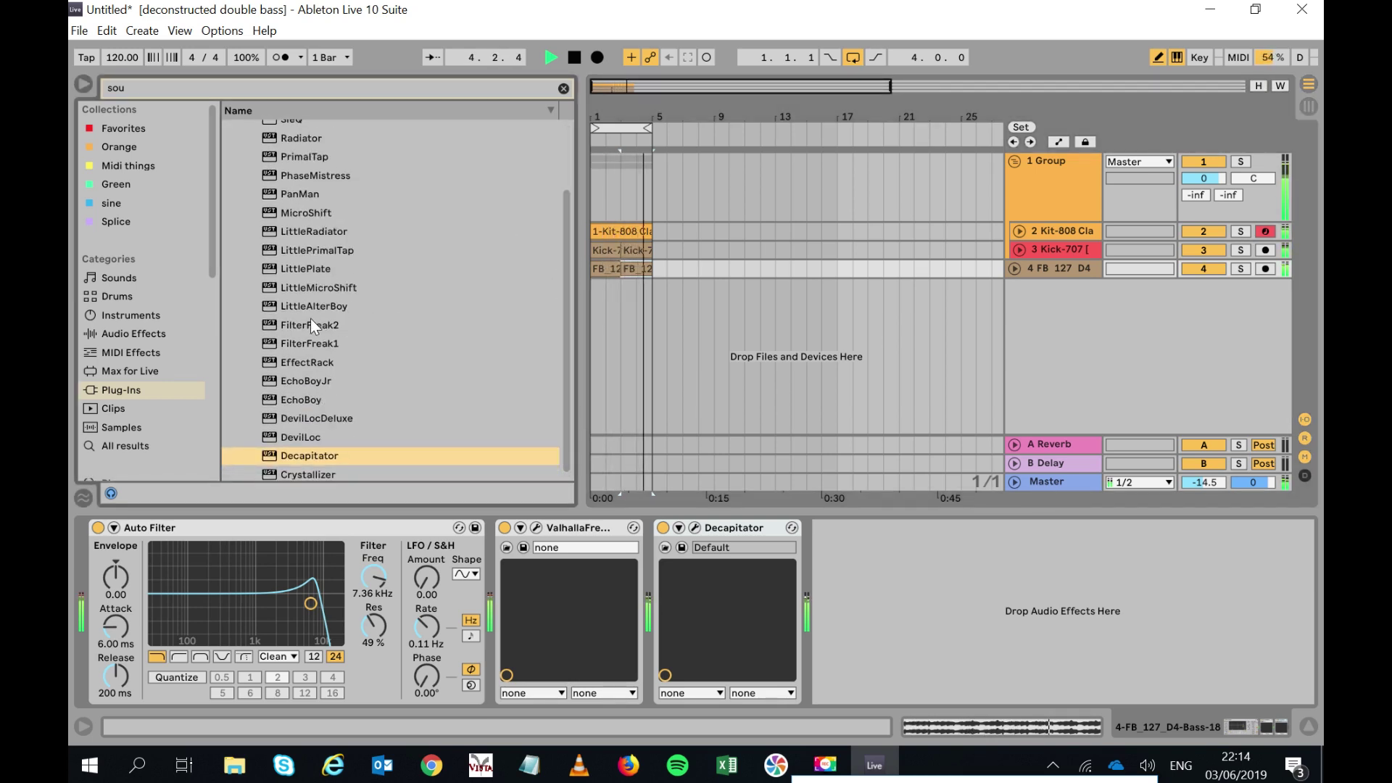
click(305, 380)
mouse_move(305, 380)
mouse_down()
mouse_move(910, 630)
mouse_move(672, 602)
mouse_up()
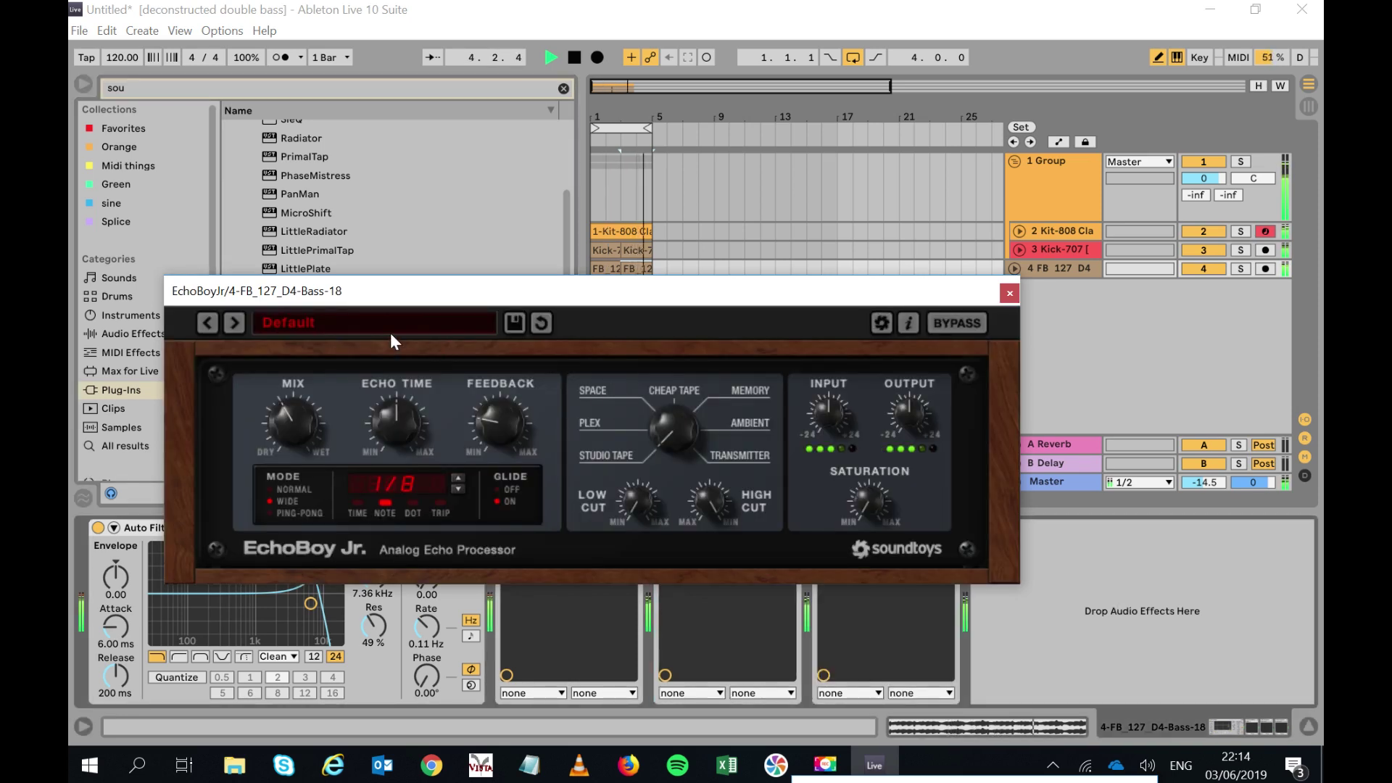
Load the Cheap Tape Echo preset in EchoBoyJr, step through the neighbouring presets and back, and close the plug-in window.
click(384, 335)
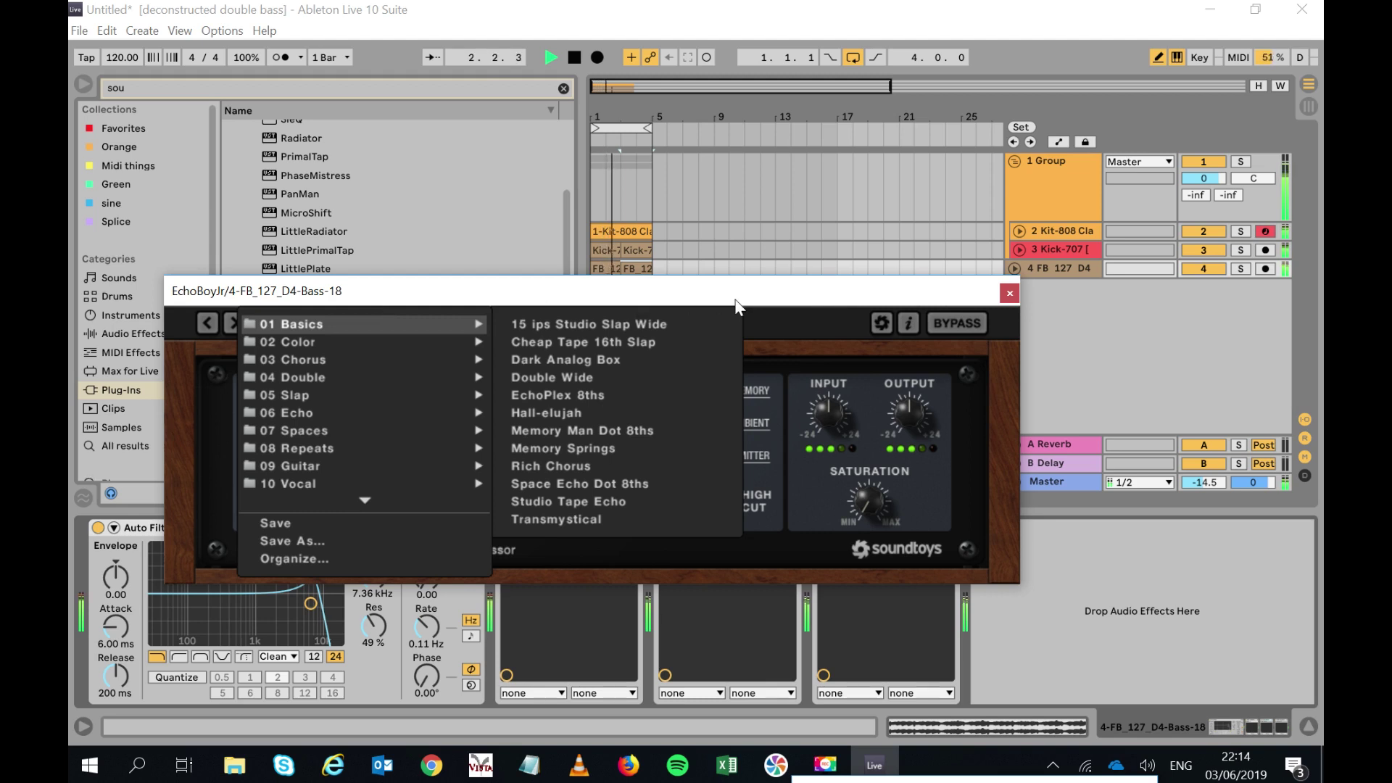
mouse_move(384, 362)
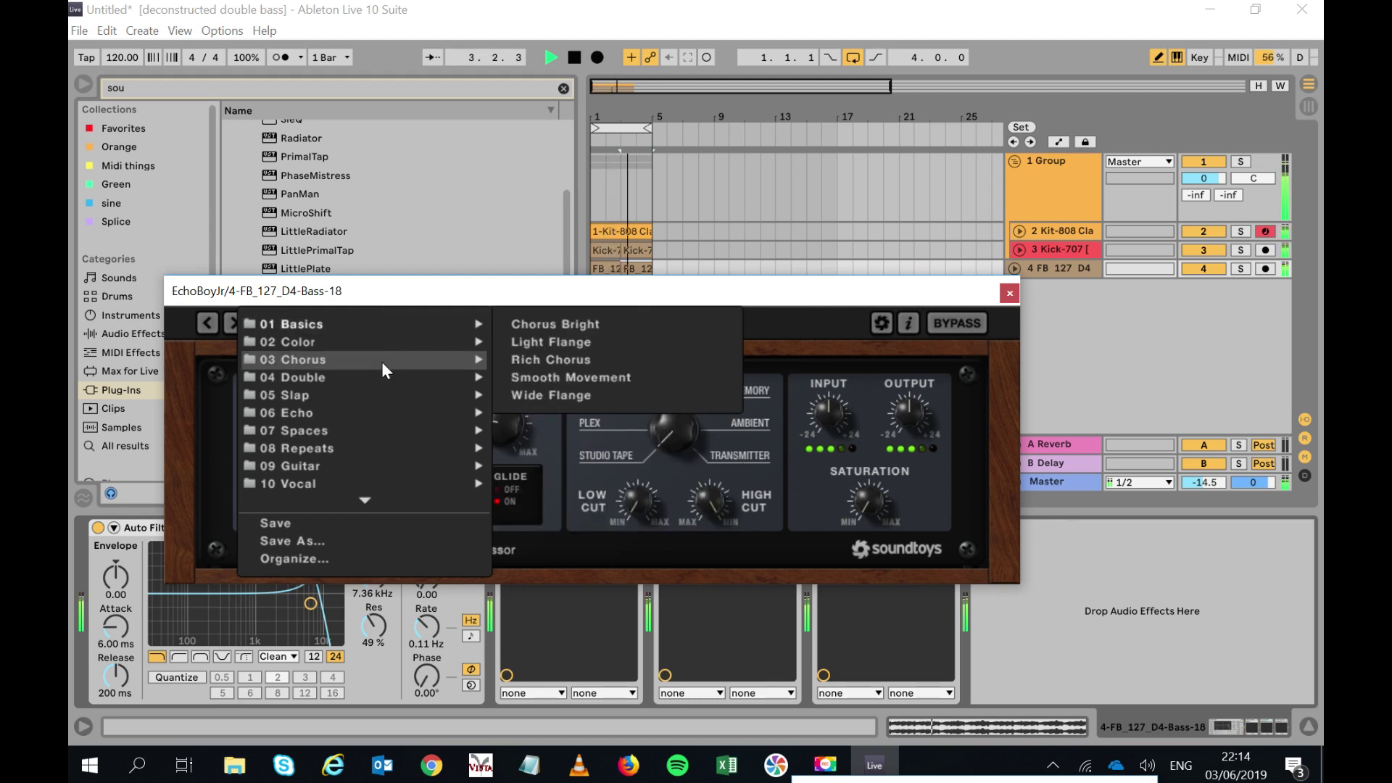
mouse_move(422, 411)
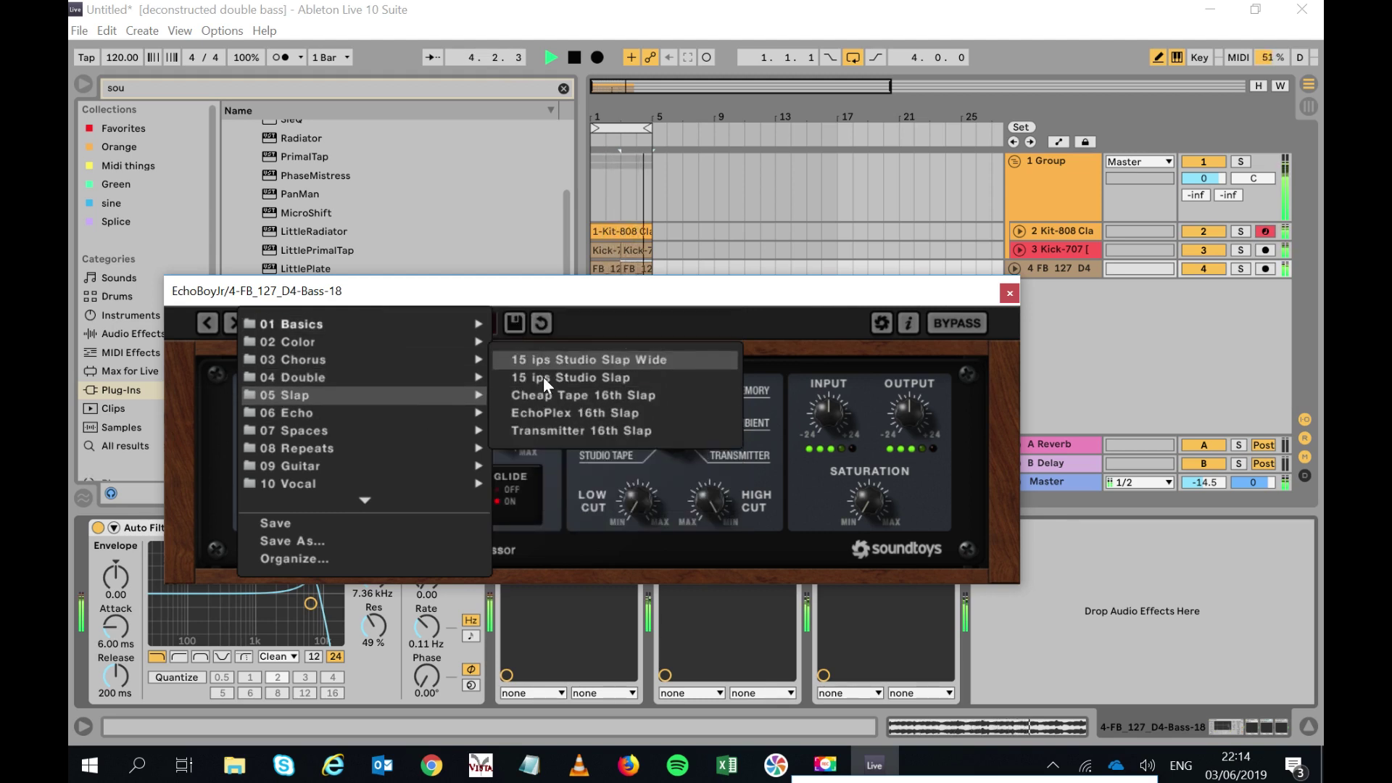
click(572, 329)
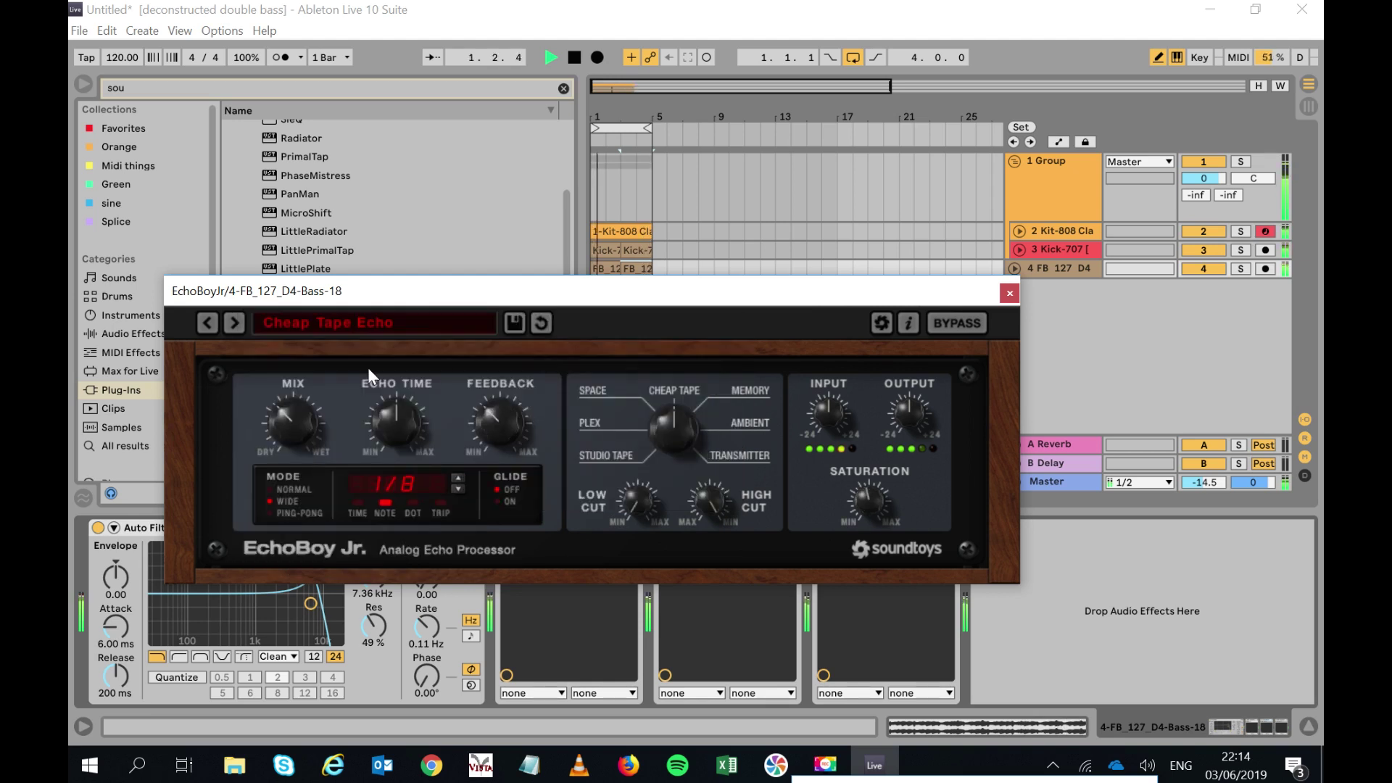
click(232, 324)
click(232, 324)
click(203, 324)
click(203, 325)
click(1010, 293)
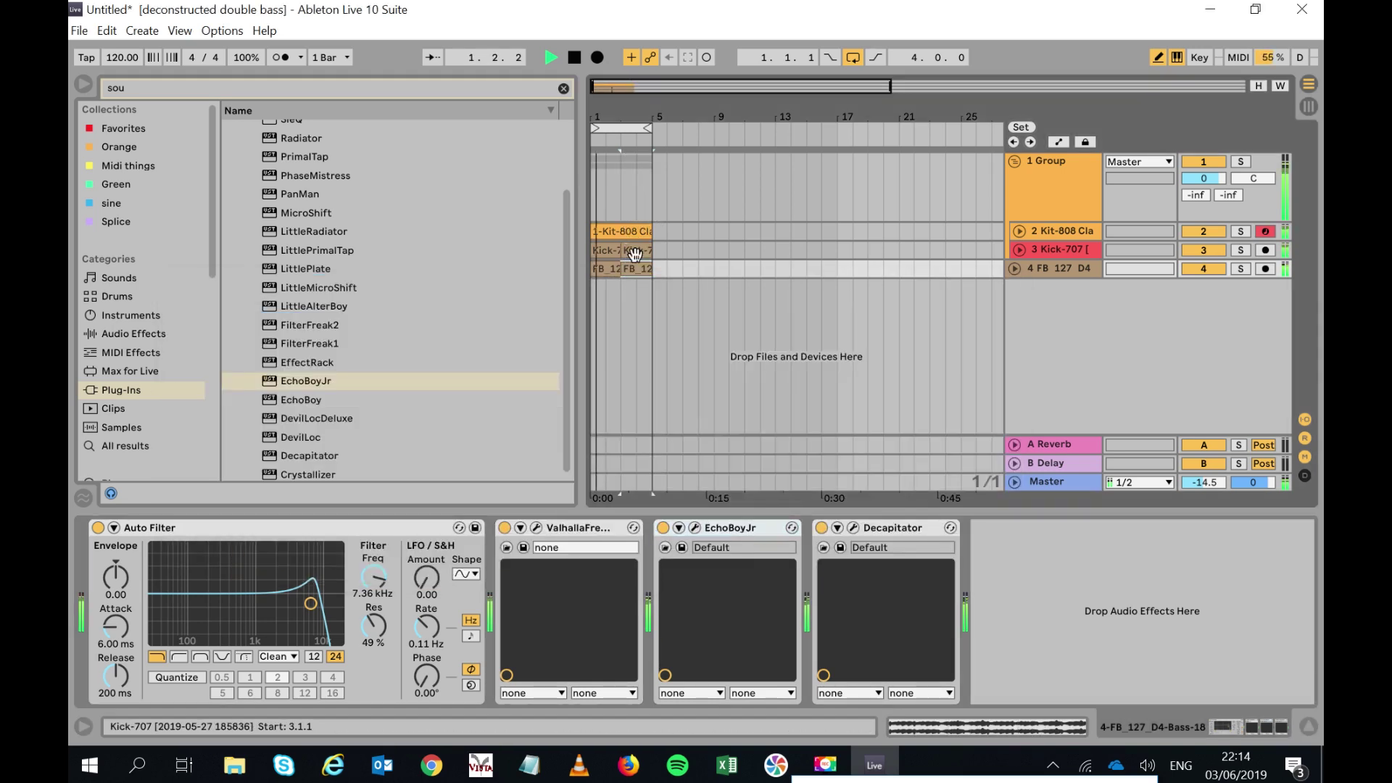
Duplicate the Kick-707 and bass clips twice each to fill up to bar 9, and extend the loop to 8 bars.
click(635, 251)
key(ctrl+d)
key(ctrl+d)
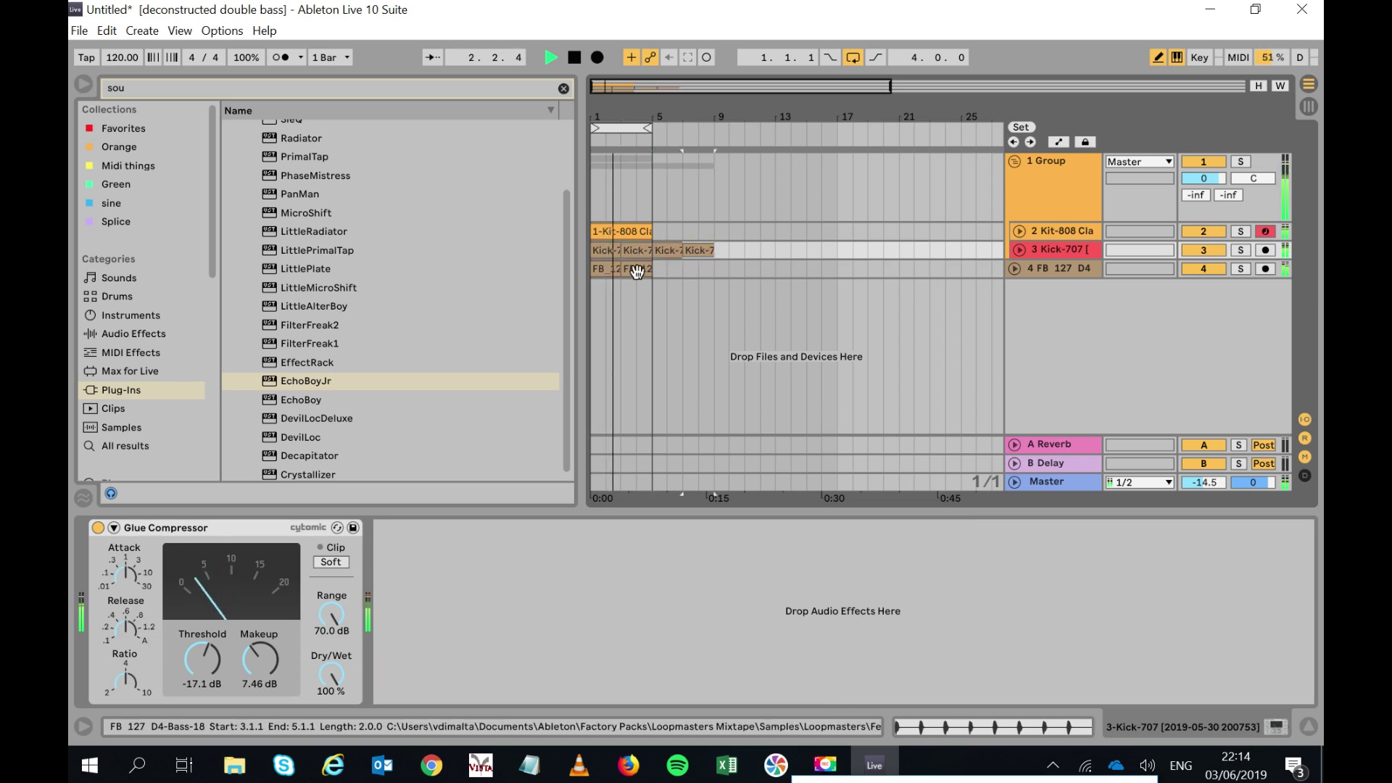
click(638, 269)
key(ctrl+d)
key(ctrl+d)
drag(648, 128, 710, 129)
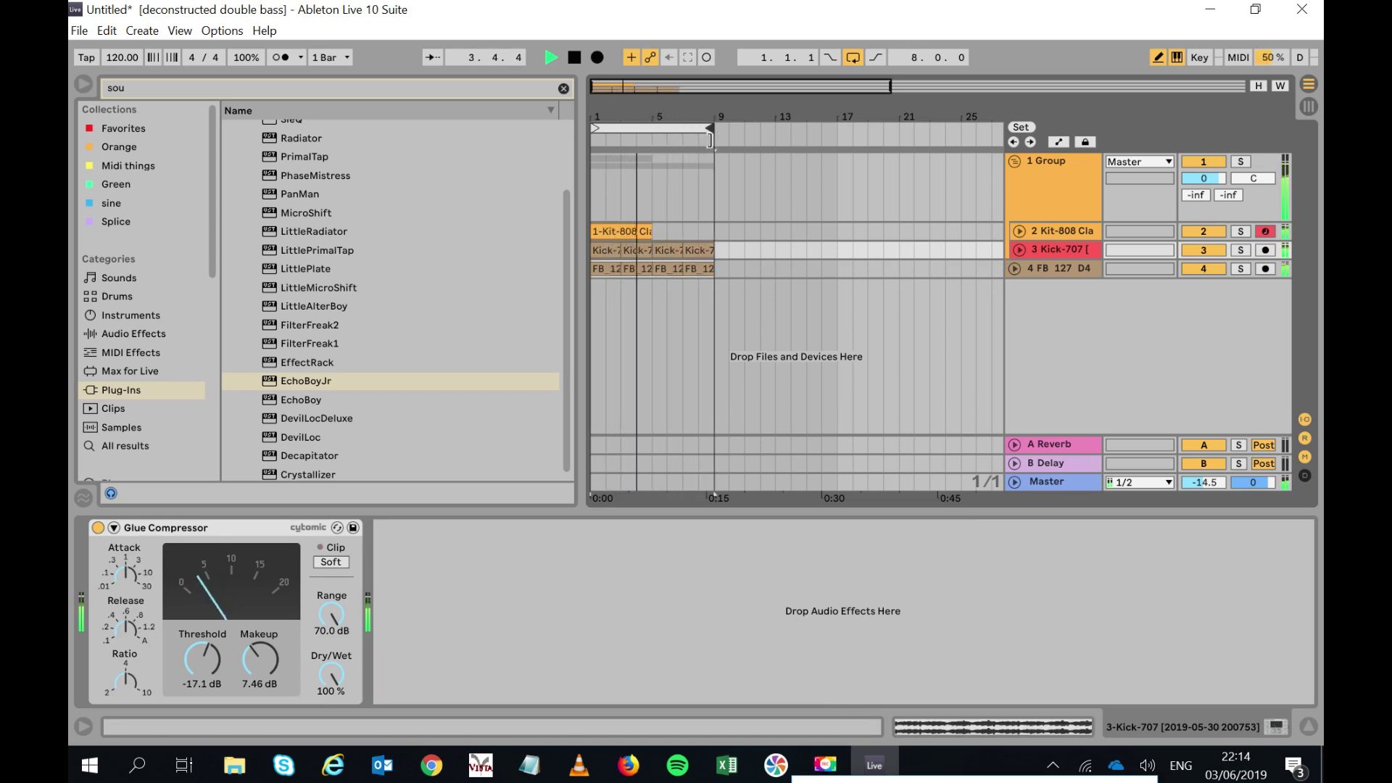
Copy the Kit-808 Classic clip to bar 9 and delete all Kick Hymned notes after the first one in the copy.
click(628, 232)
click(716, 232)
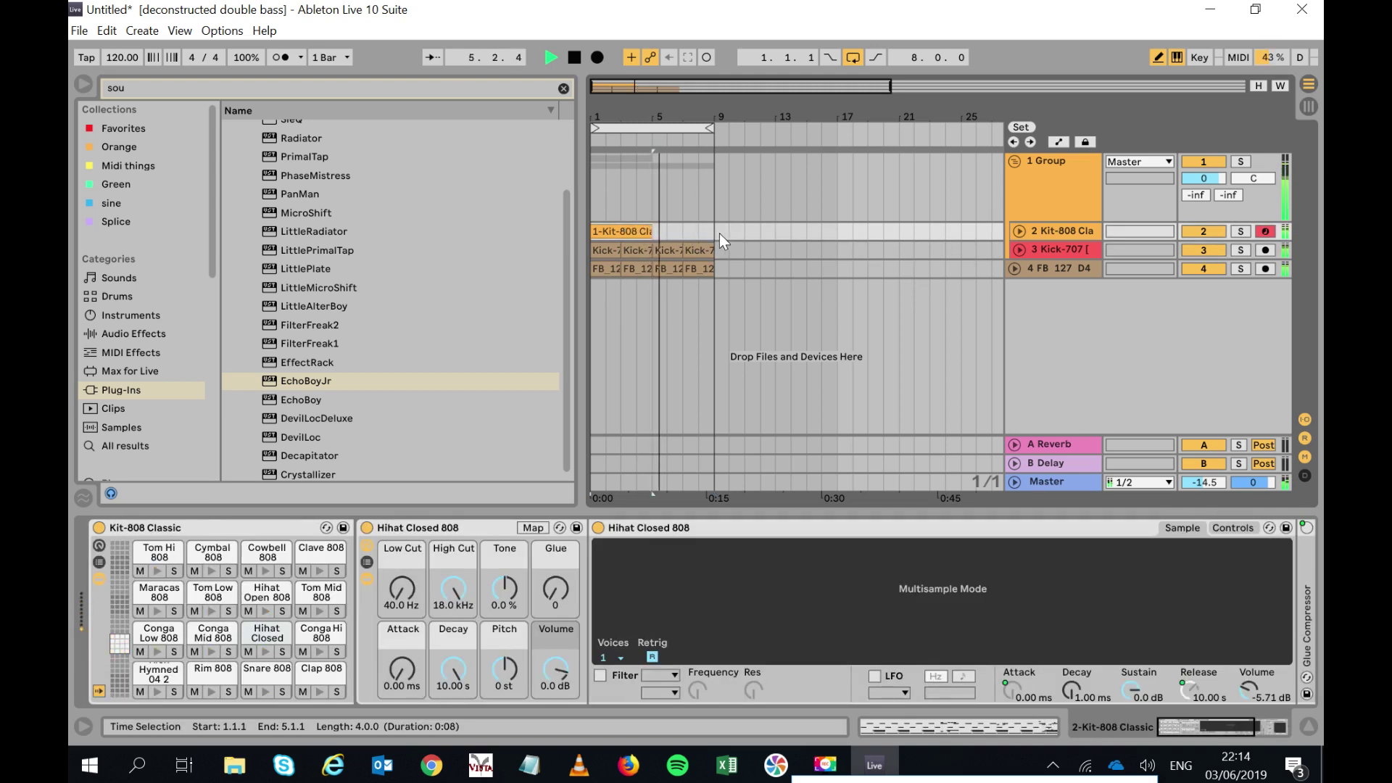
key(ctrl+v)
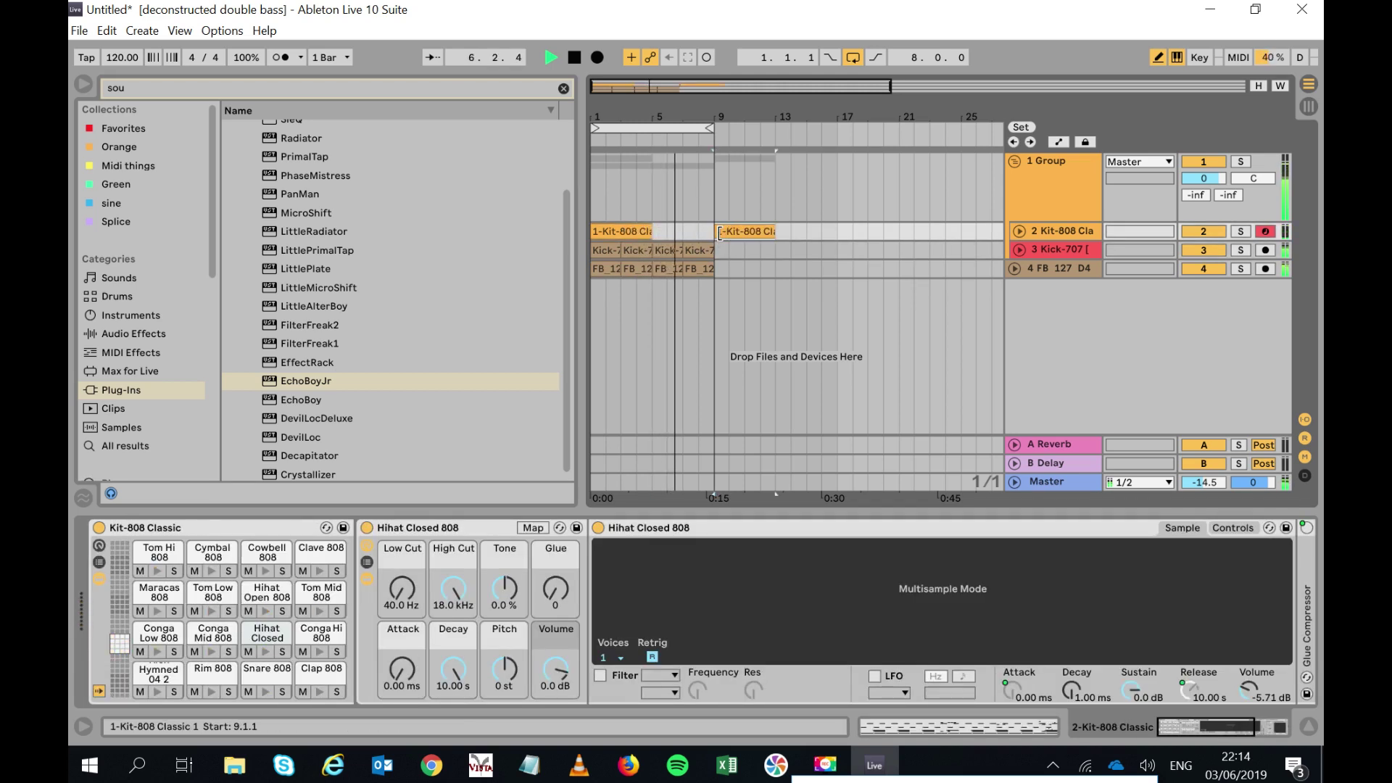
double_click(745, 232)
mouse_move(437, 622)
mouse_down()
mouse_move(1087, 590)
mouse_move(1309, 622)
mouse_up()
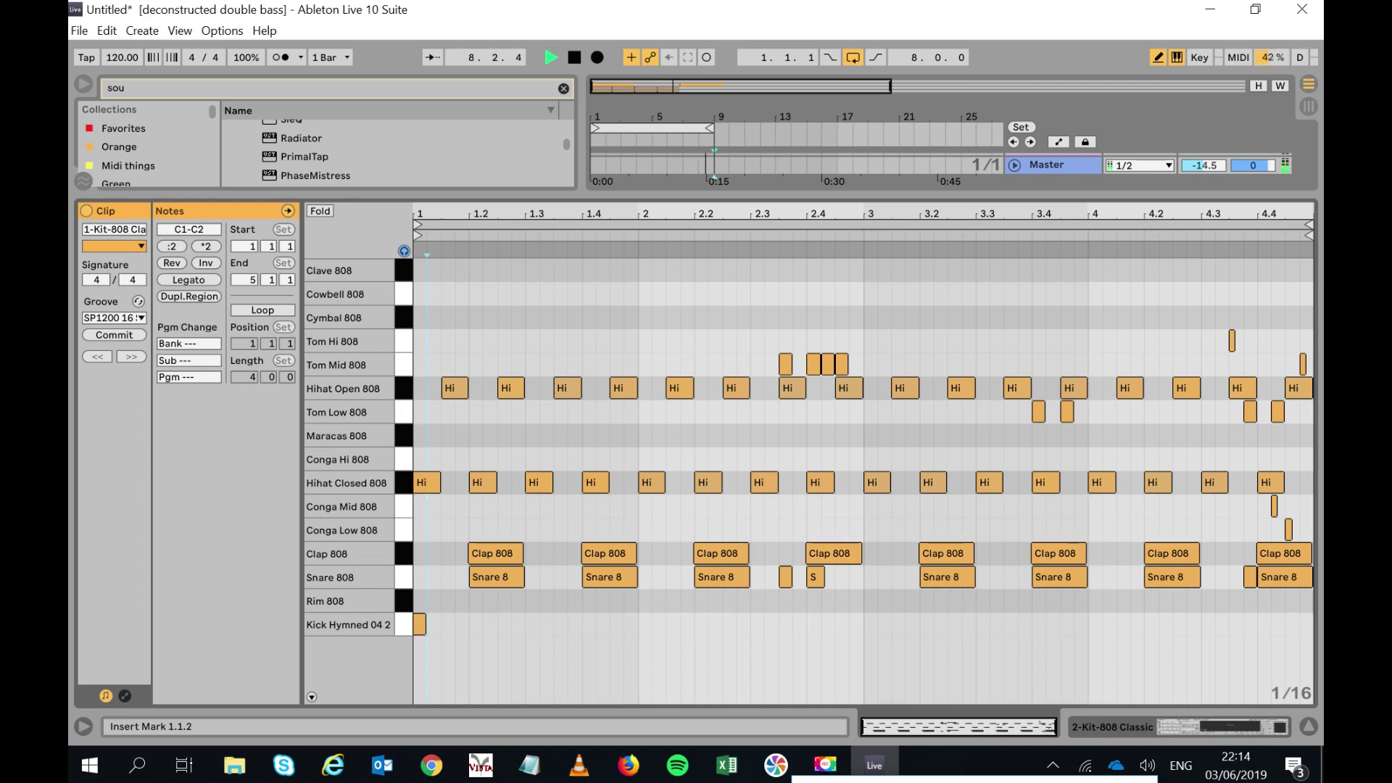
Delete the remaining Kick Hymned note from the drum clip at bar 9 and extend the loop to 12 bars.
click(422, 624)
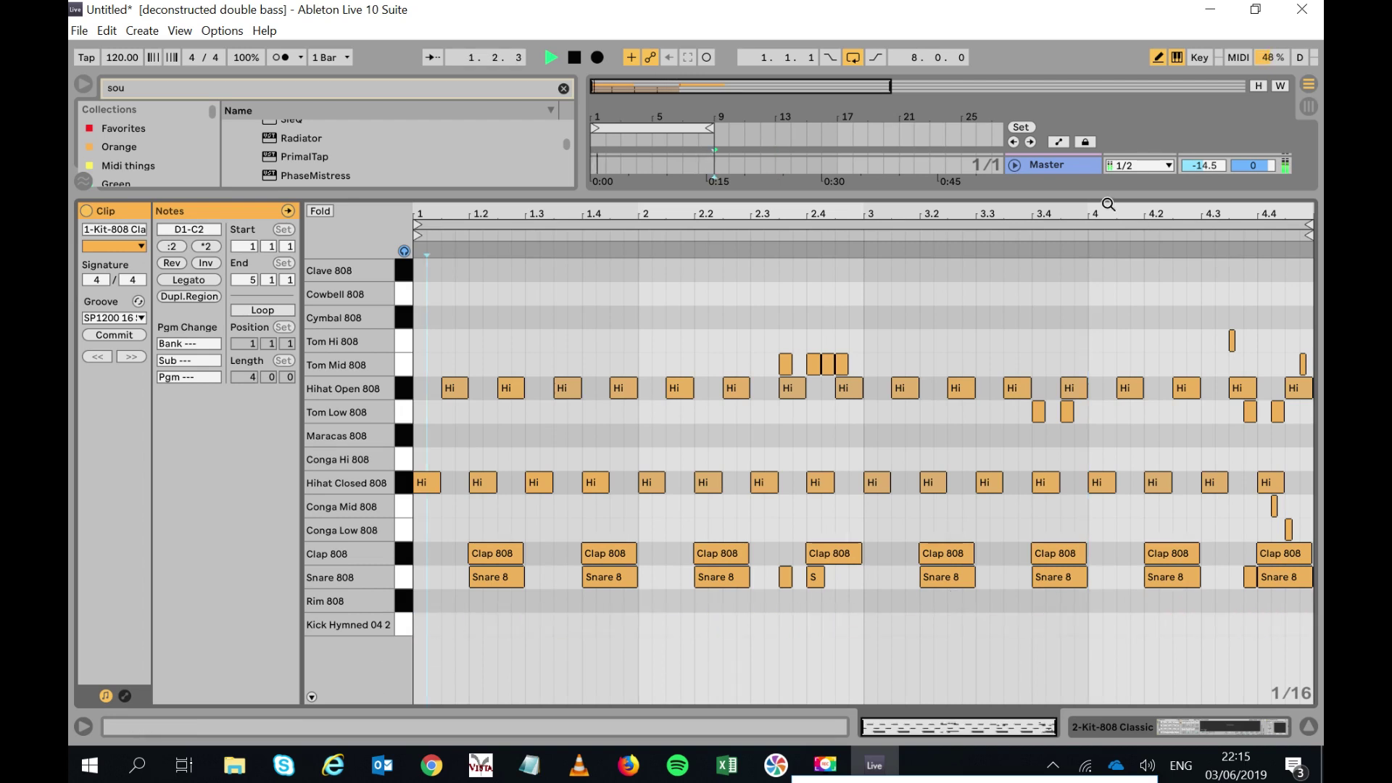
drag(1101, 194, 1101, 488)
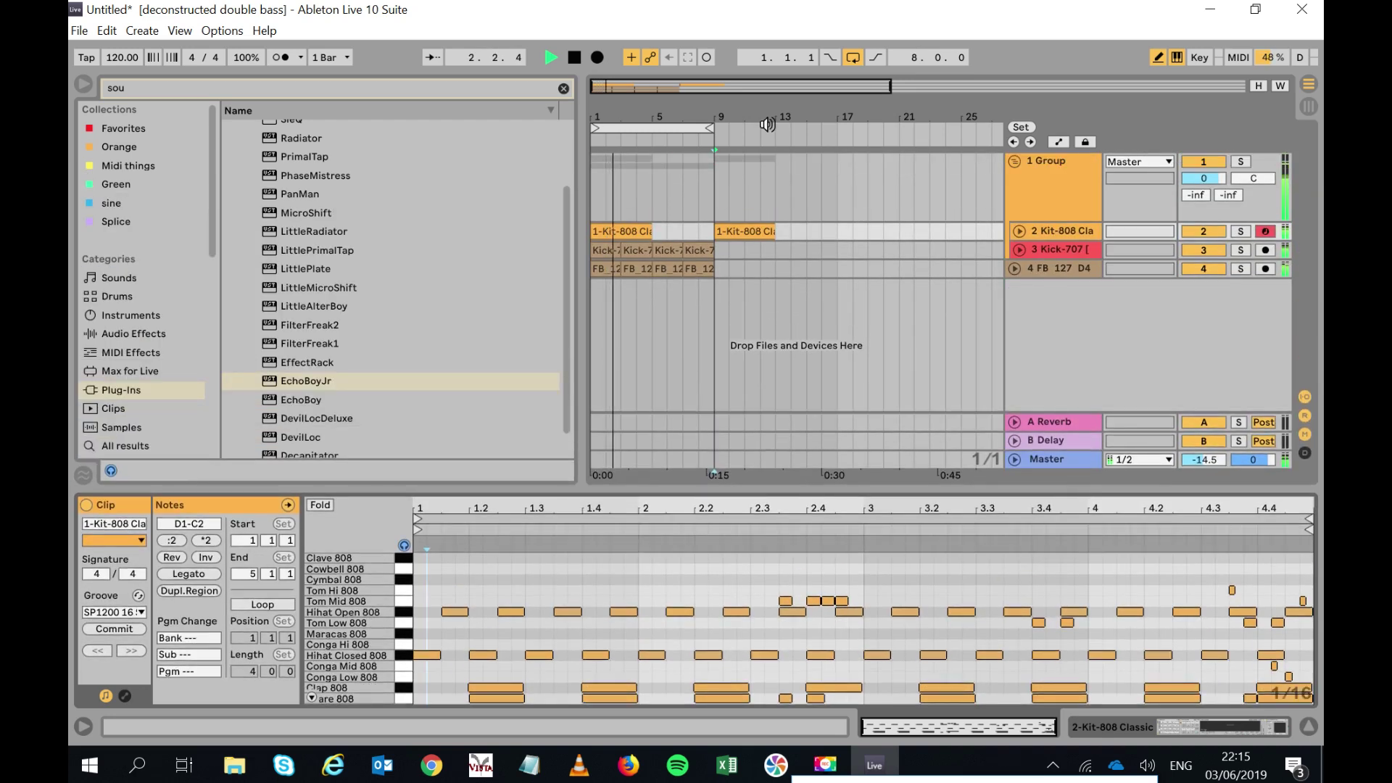
drag(714, 134, 776, 138)
click(729, 201)
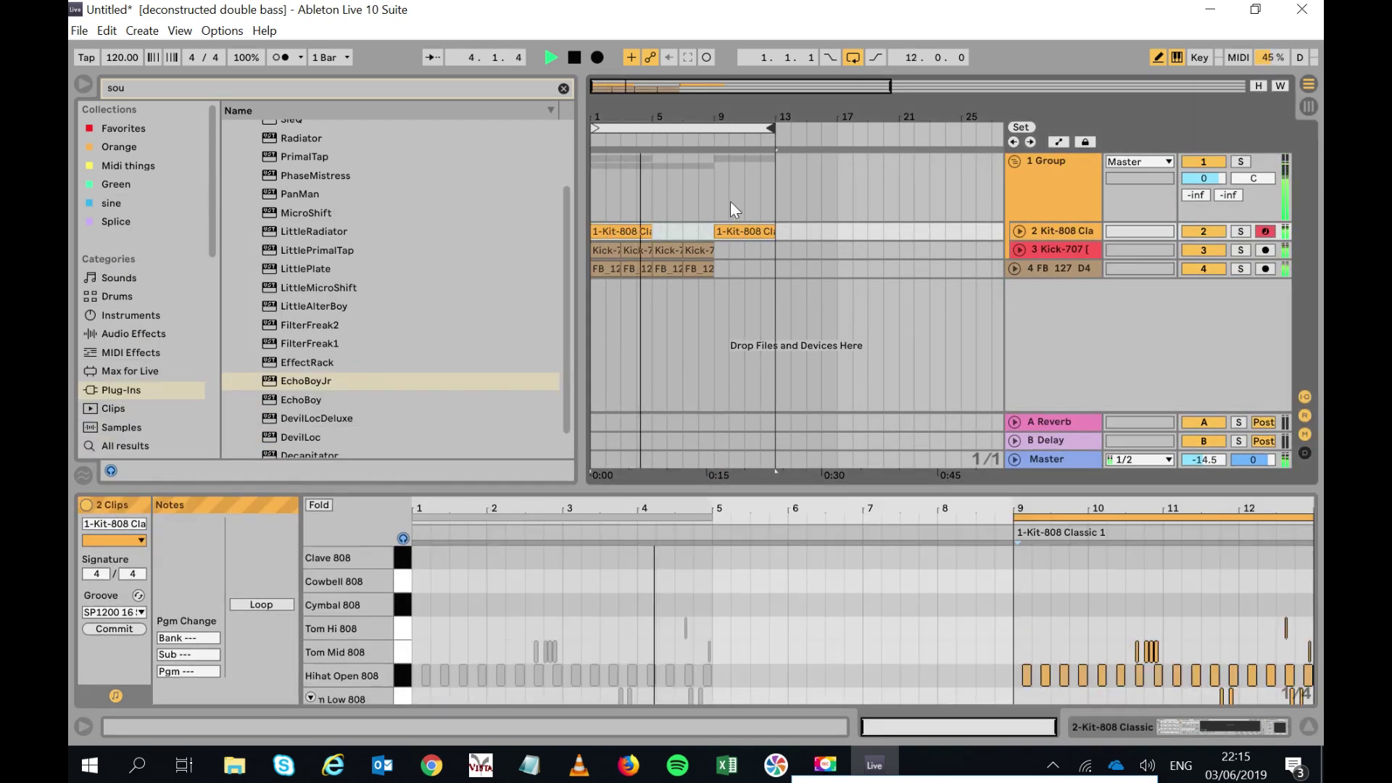
Fill bars 9 to 13 on the bass track with two copies of the clip at -15.4 dB gain, and loop those four bars.
click(697, 268)
key(ctrl+d)
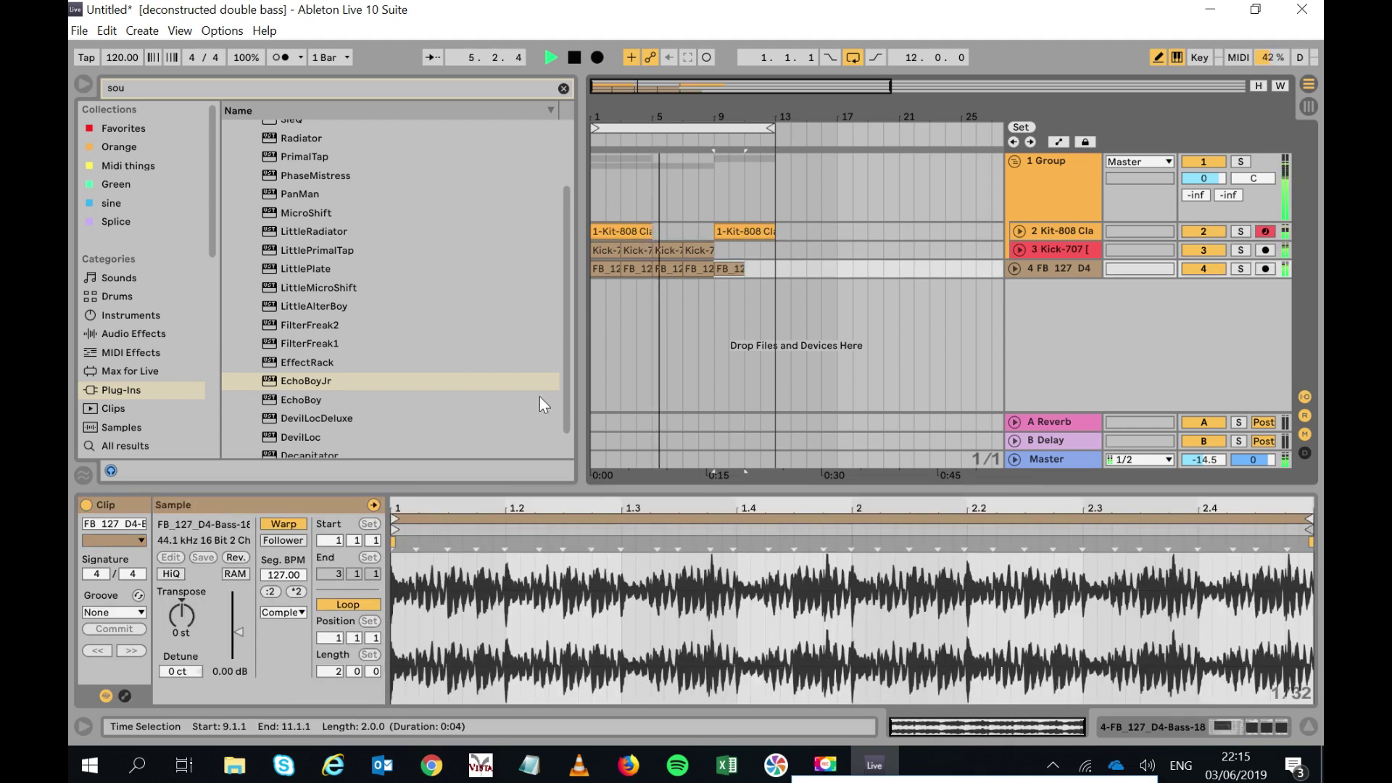
drag(238, 632, 239, 644)
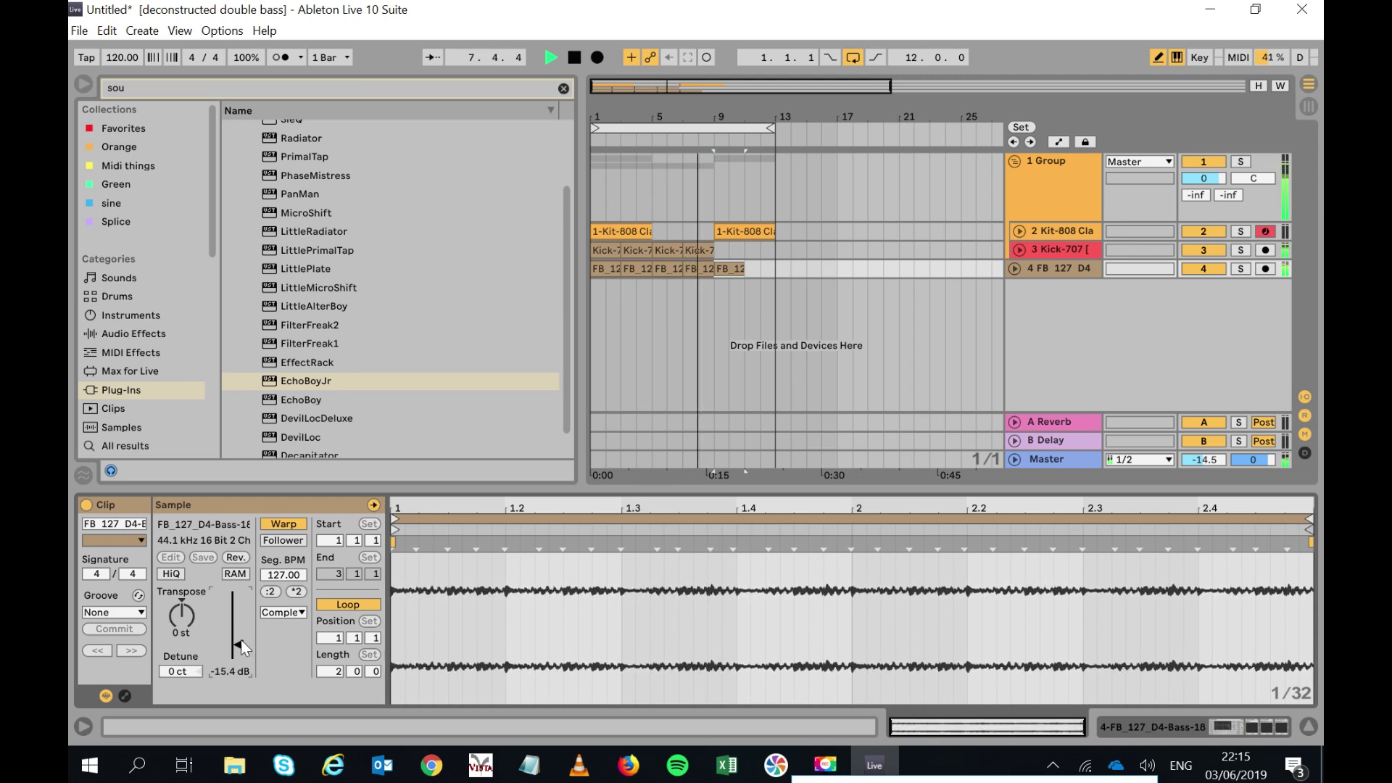
click(734, 268)
key(ctrl+d)
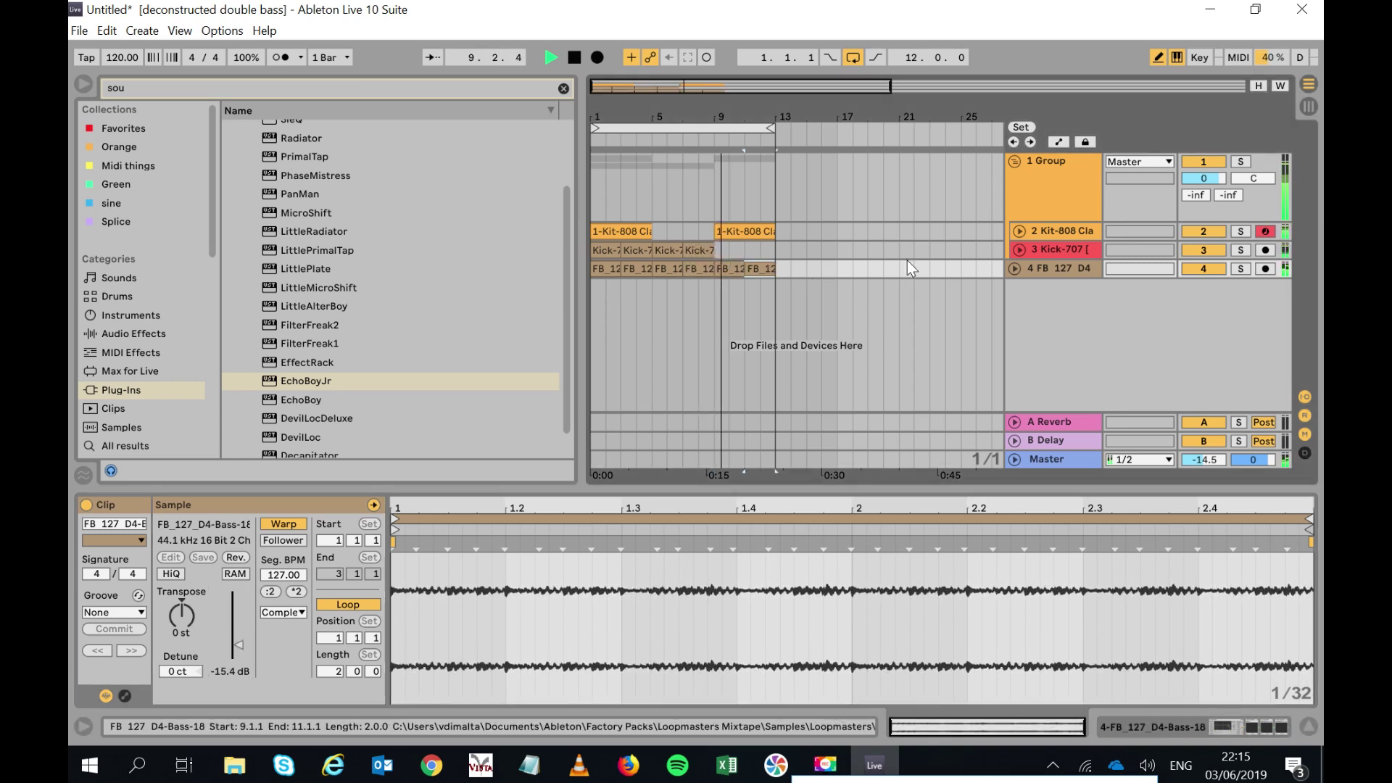
click(754, 226)
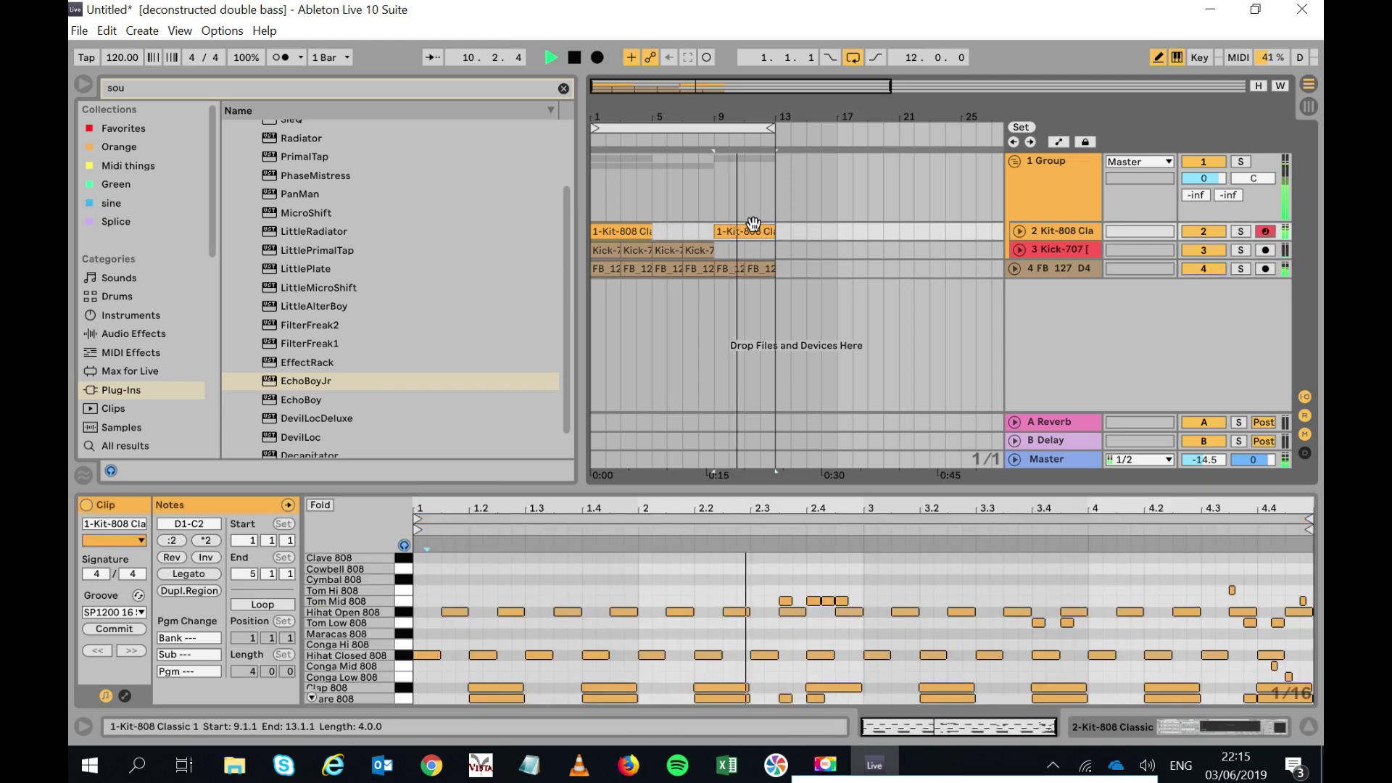
key(ctrl+l)
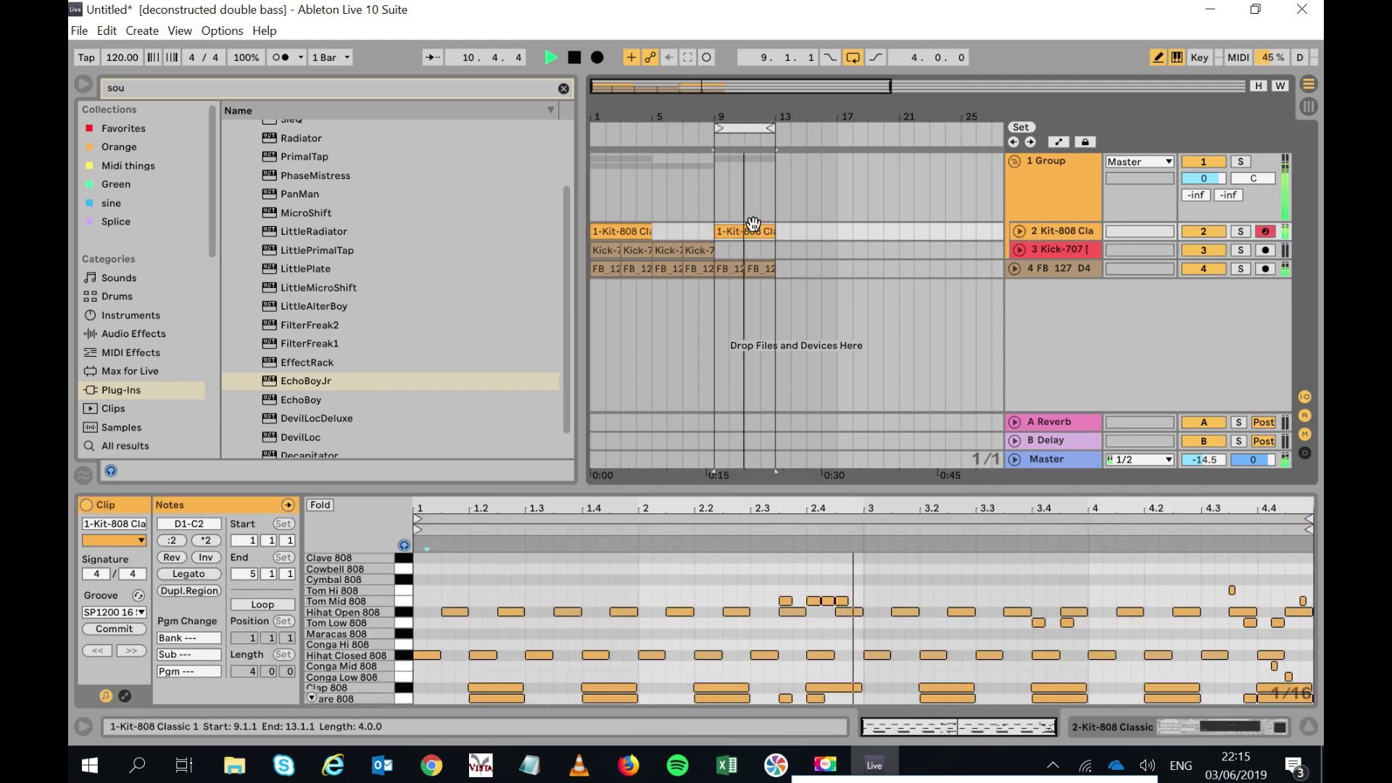
Duplicate the bass track, delete the copy's clips before bar 9, and set the detune of its remaining clips to -13 ct.
right_click(1056, 270)
click(1075, 311)
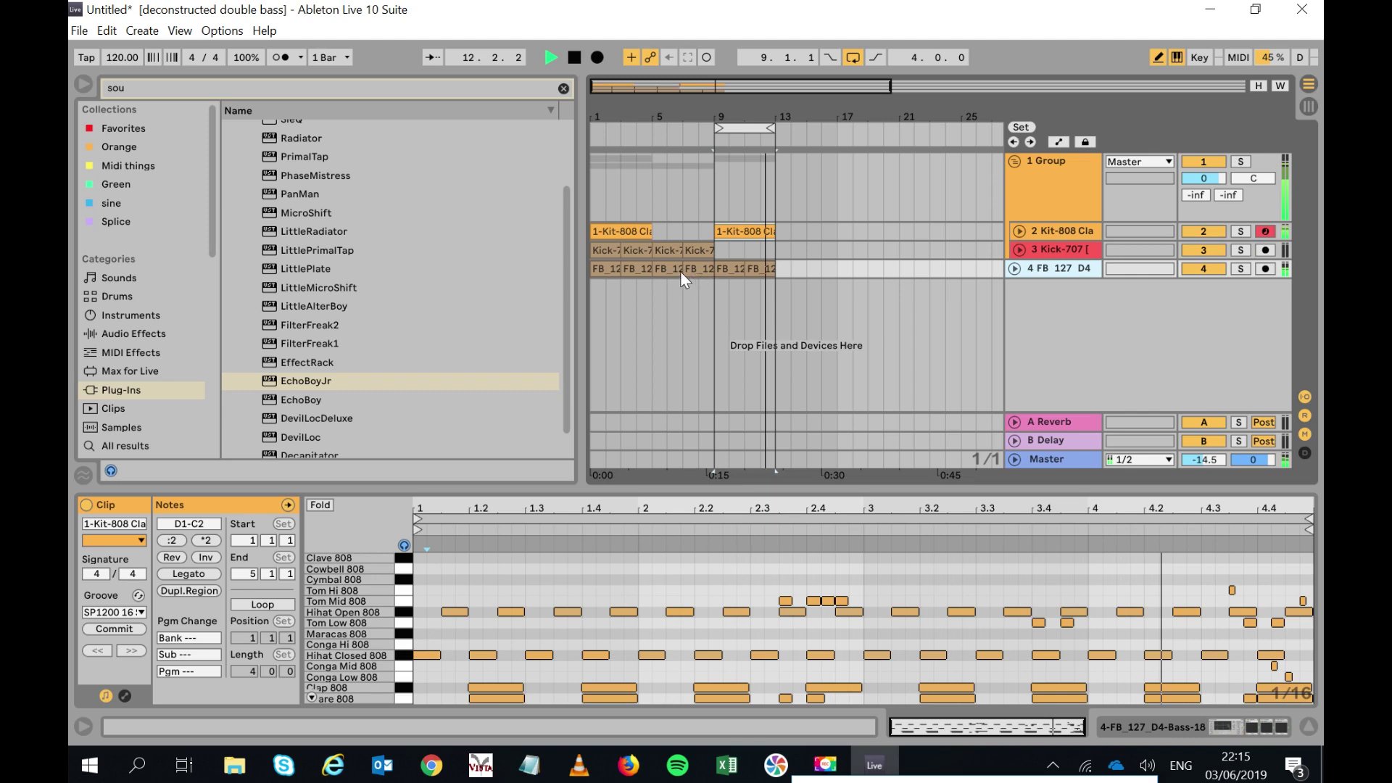
key(ctrl+d)
click(692, 281)
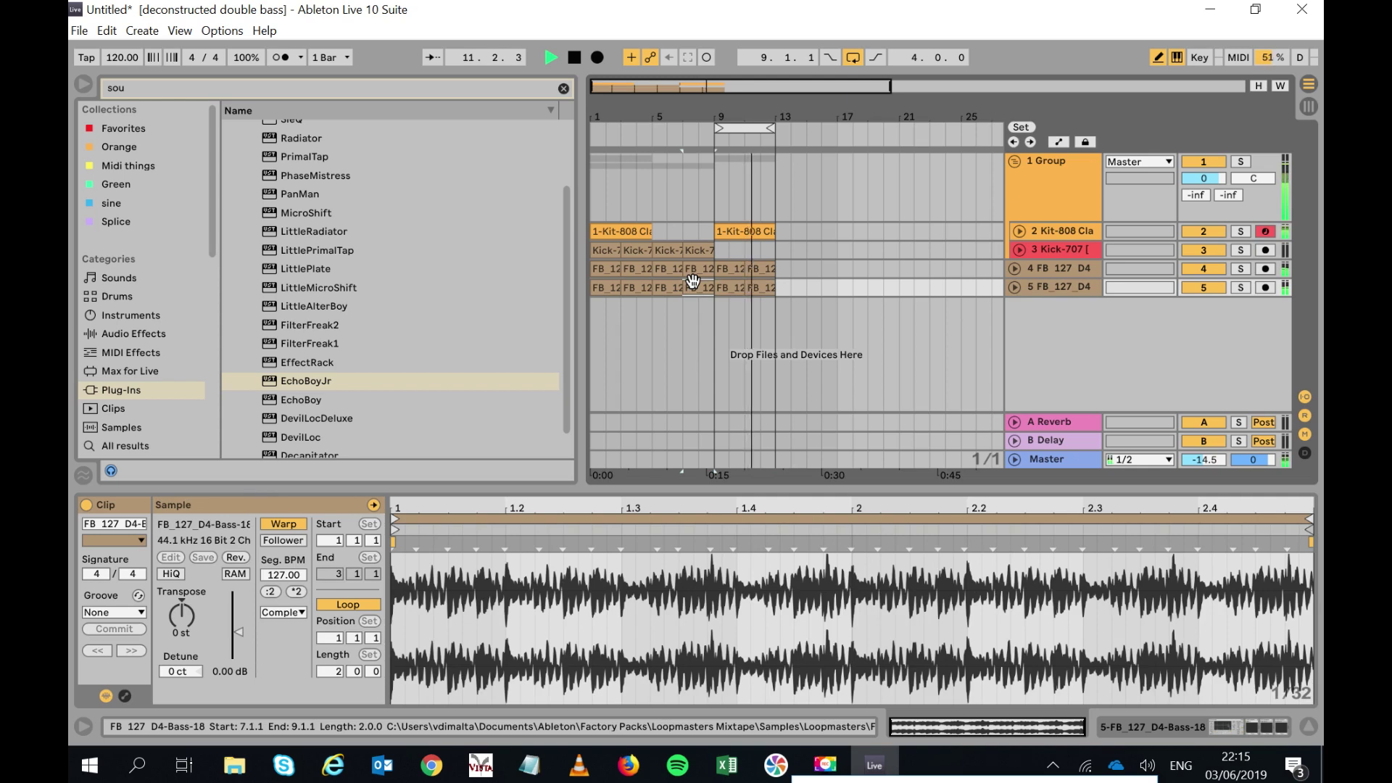
key(Delete)
click(670, 289)
key(Delete)
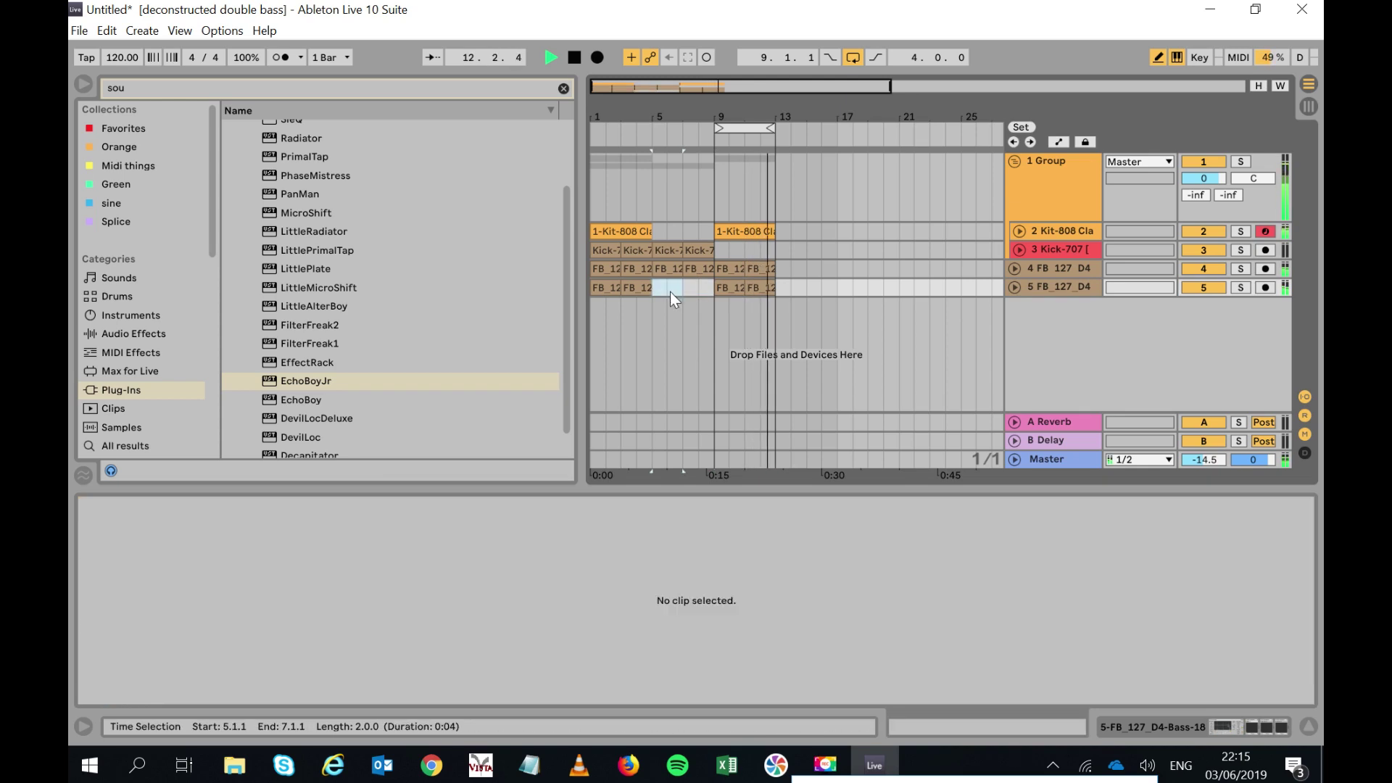
drag(671, 292, 539, 289)
key(Delete)
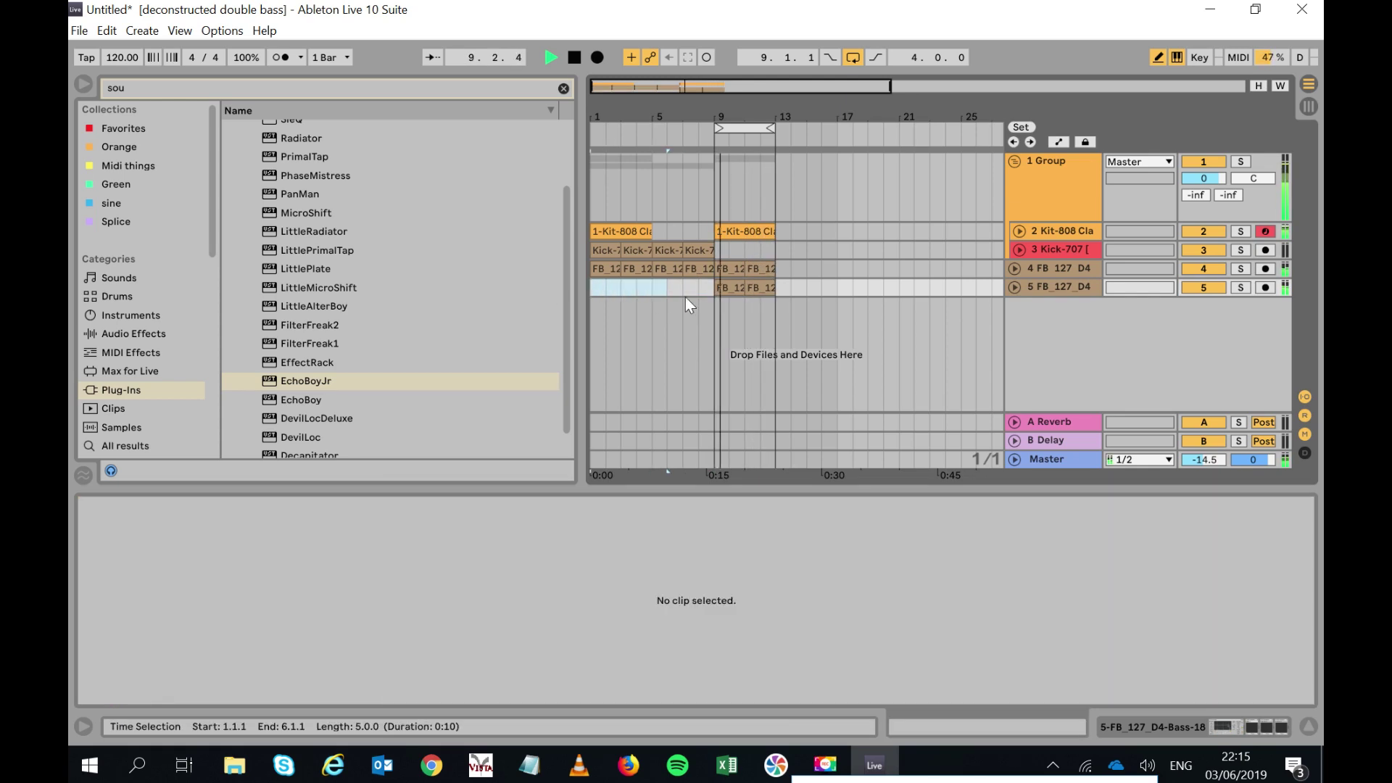
click(740, 290)
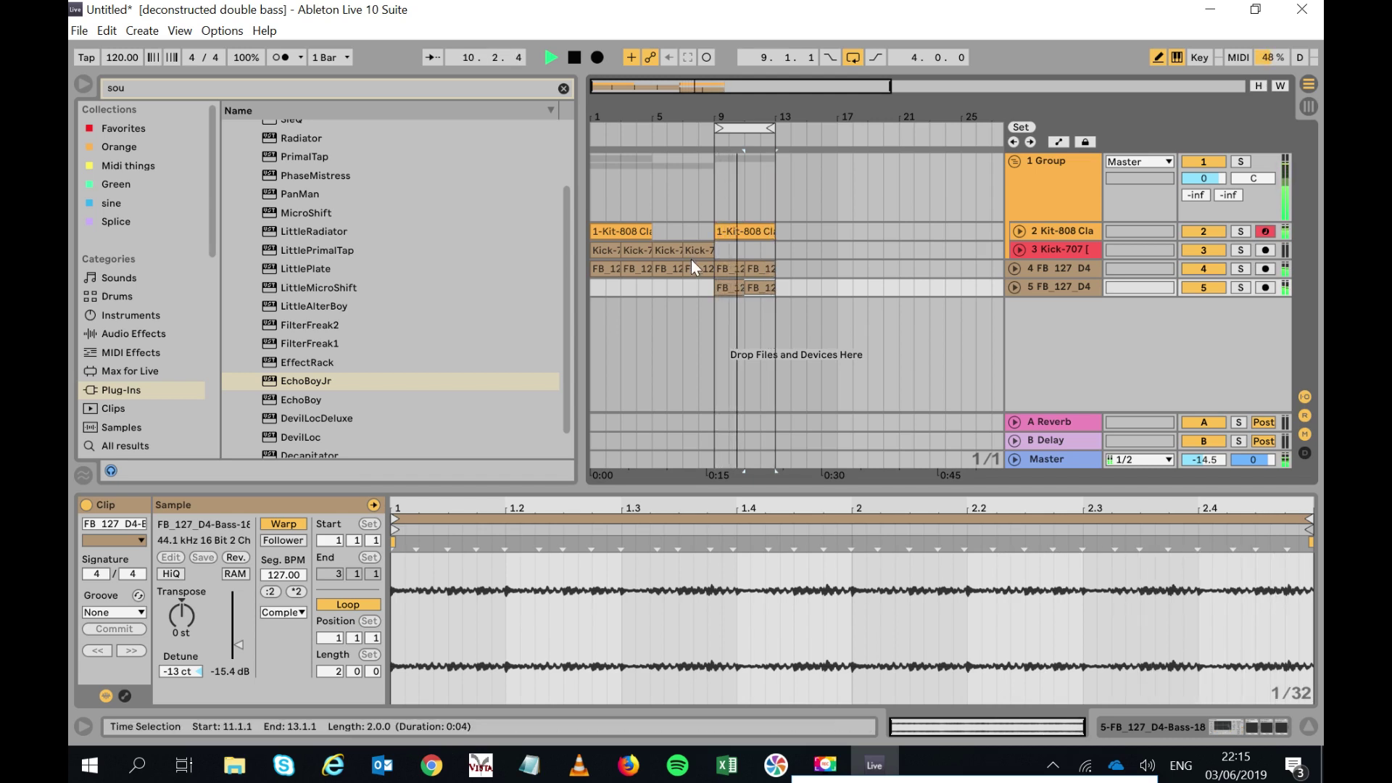
Copy the first four bars of all tracks to bar 13 and extend the loop to 8 bars, up to bar 17.
click(697, 268)
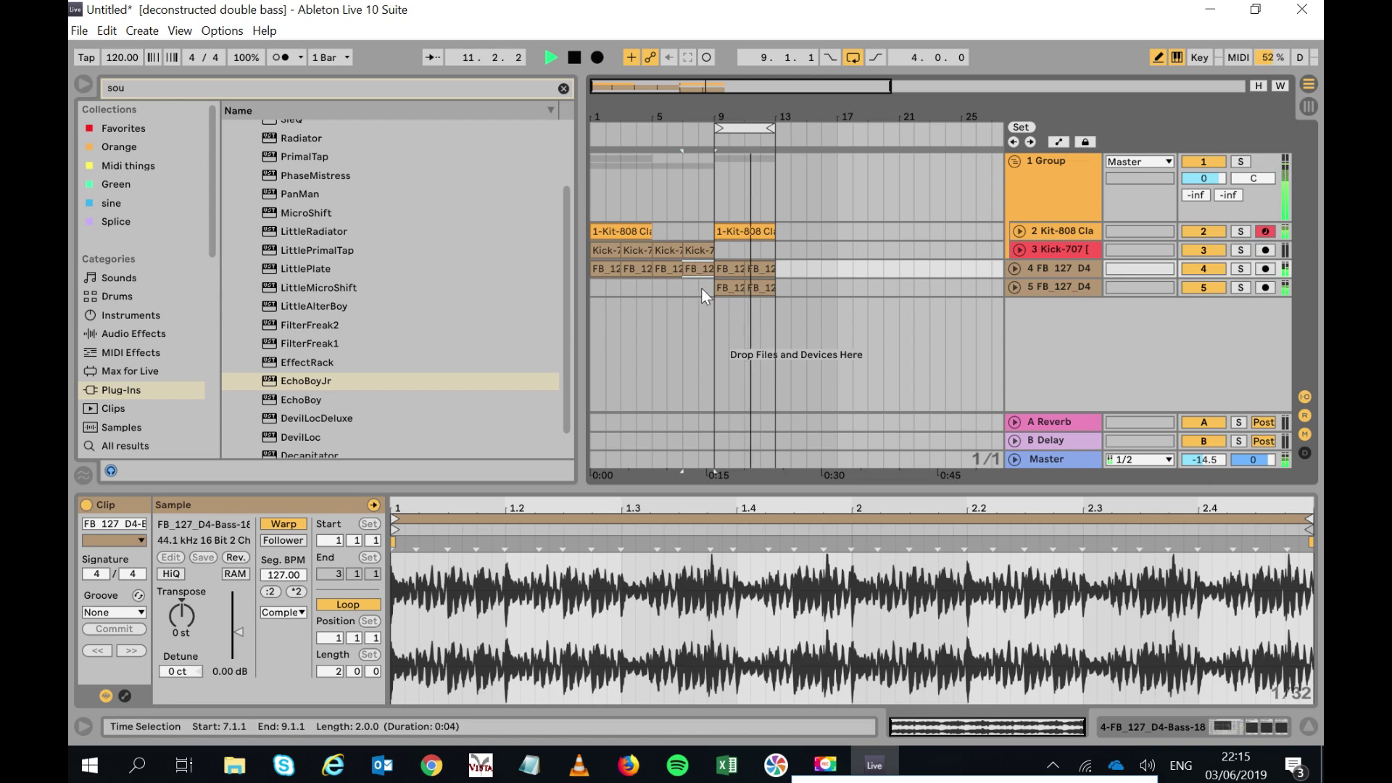
drag(700, 258, 576, 218)
key(Down)
key(Down)
key(shift+Down)
key(shift+Down)
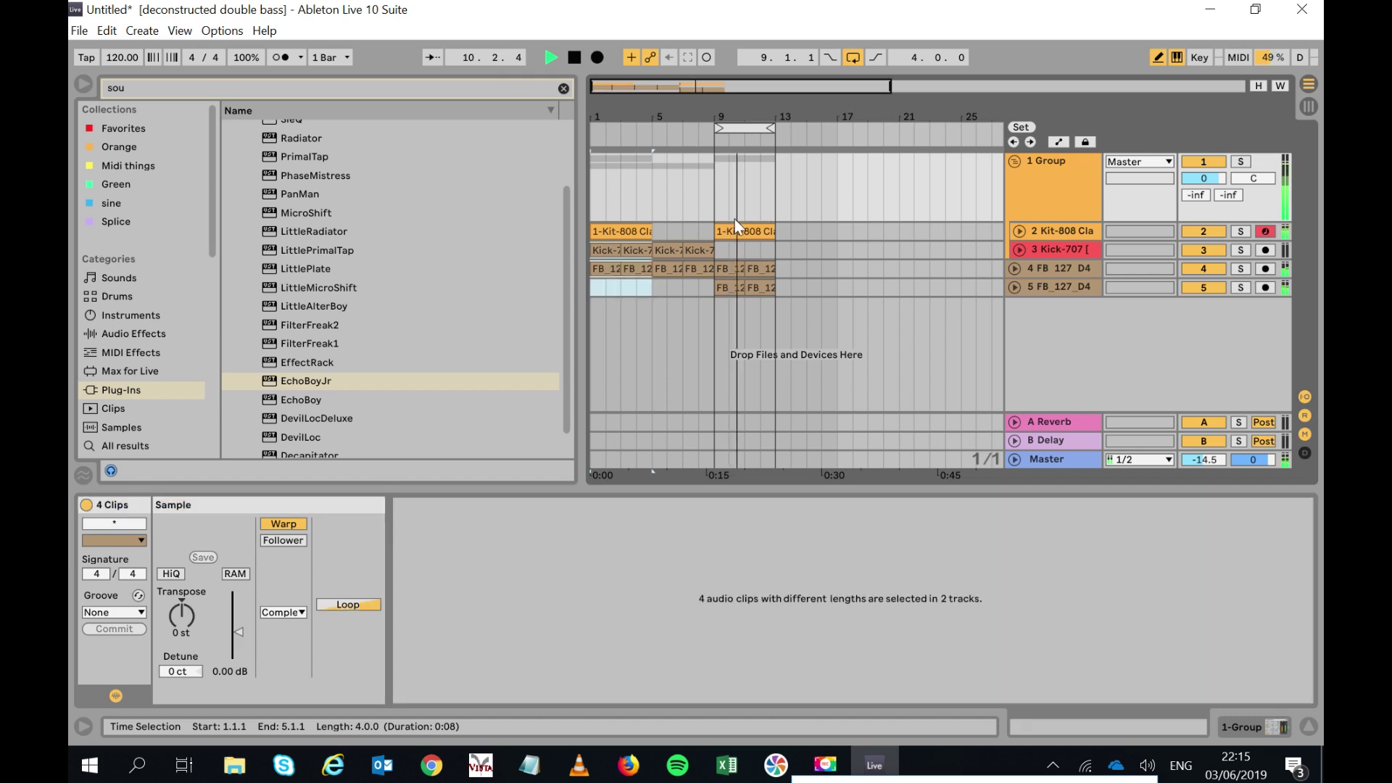
drag(646, 254, 577, 200)
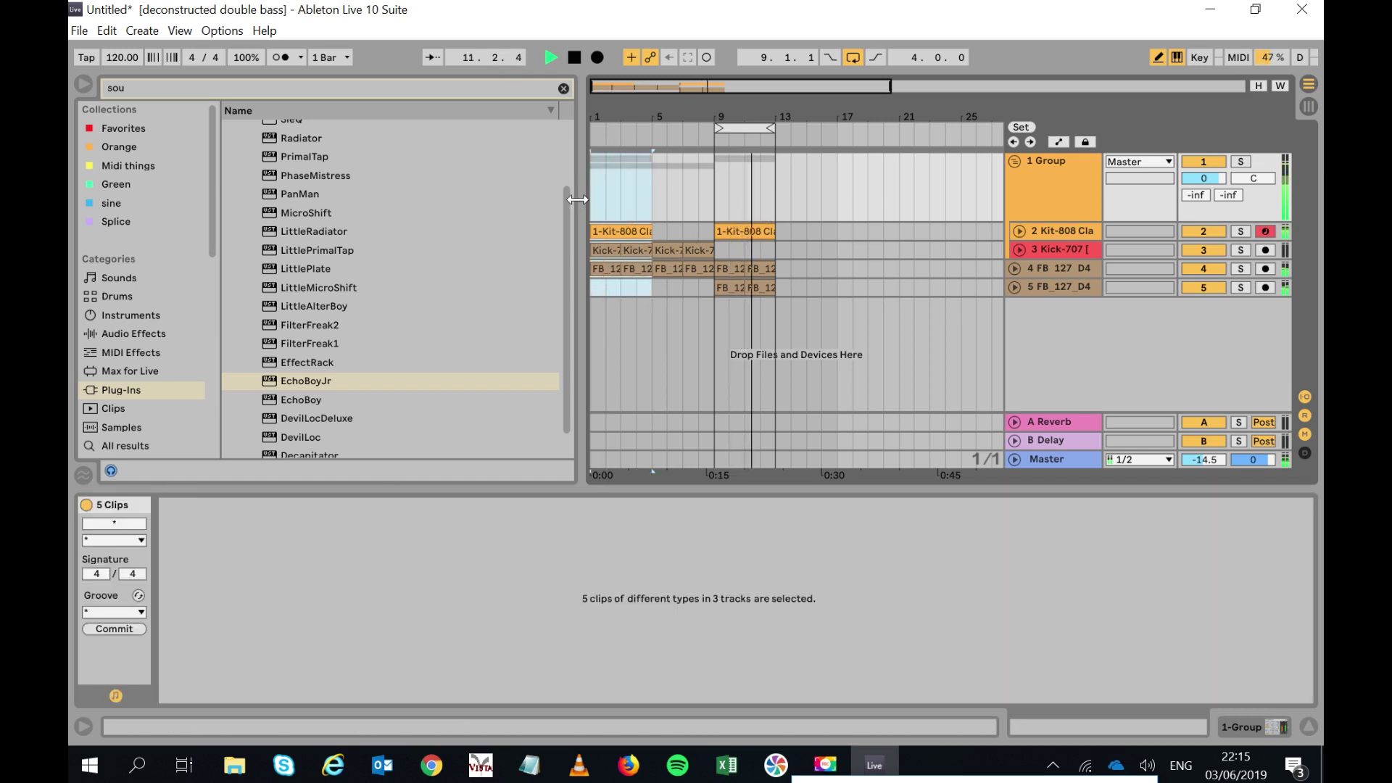
click(776, 163)
key(ctrl+v)
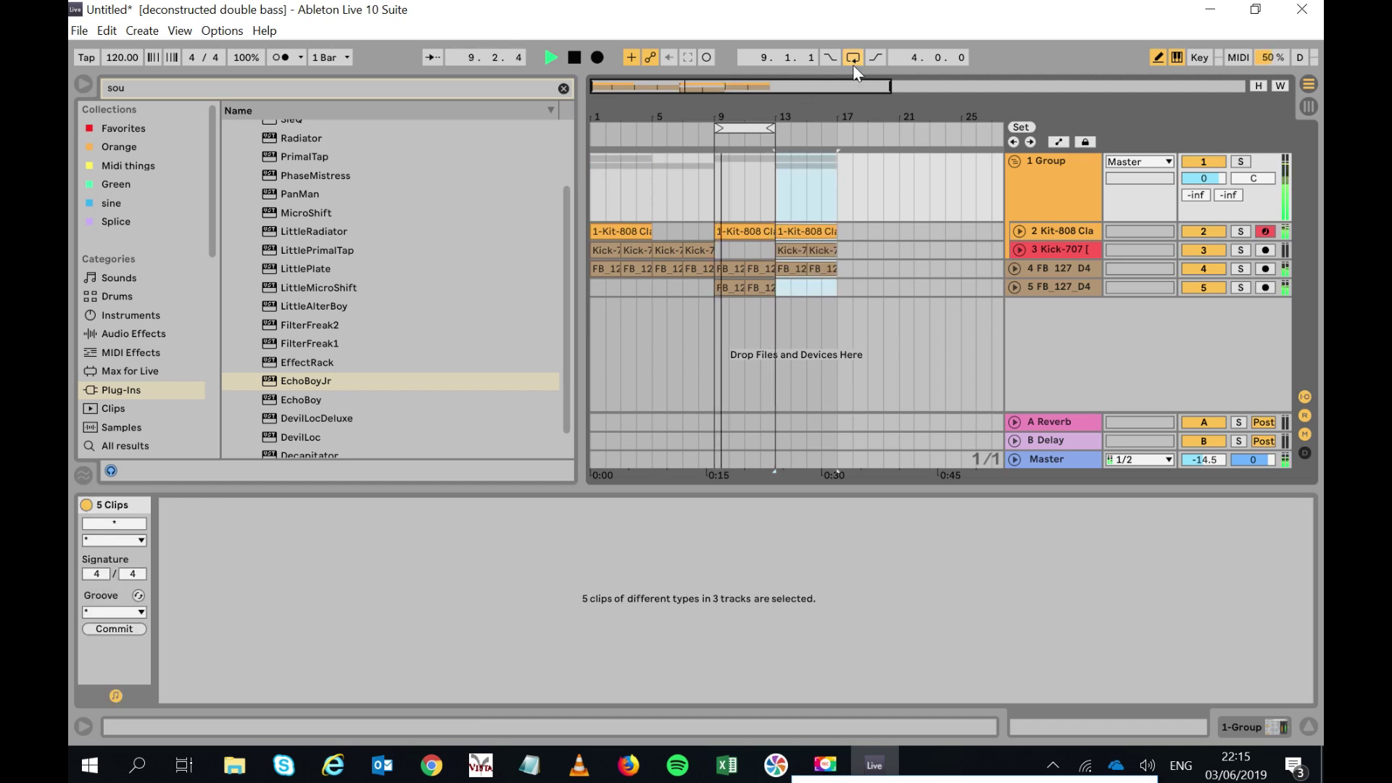
drag(770, 129, 832, 129)
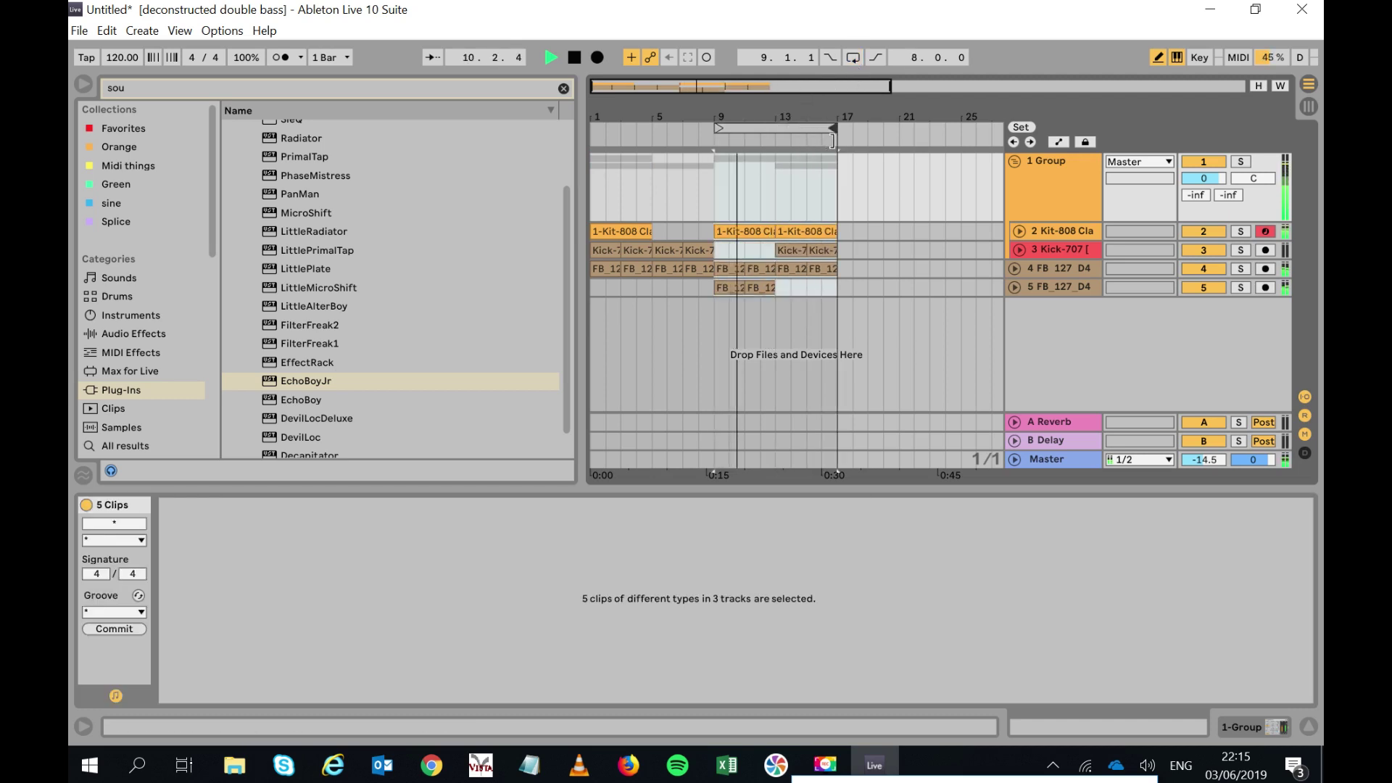
Fill bars 13 to 17 on the second bass track with two copies of the detuned clip transposed up 12 st.
click(794, 287)
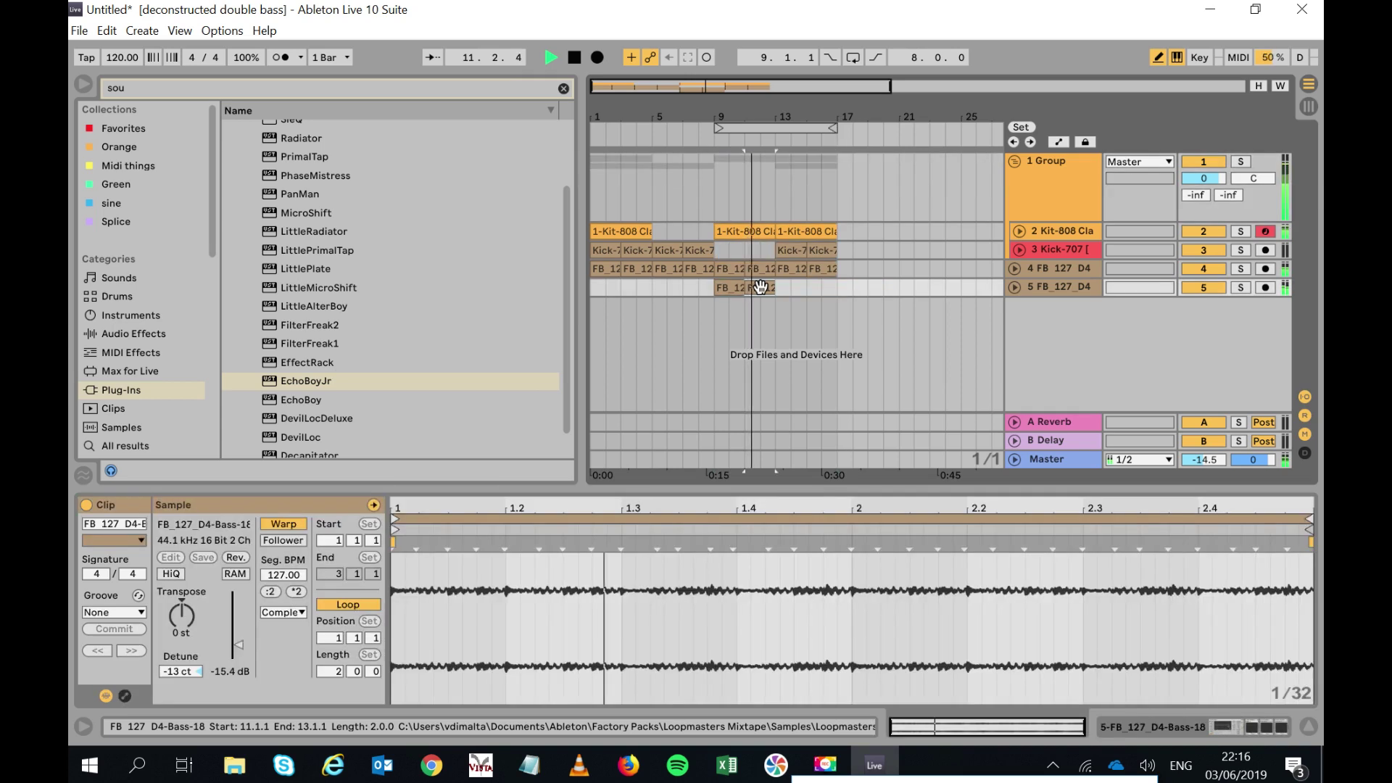
double_click(795, 286)
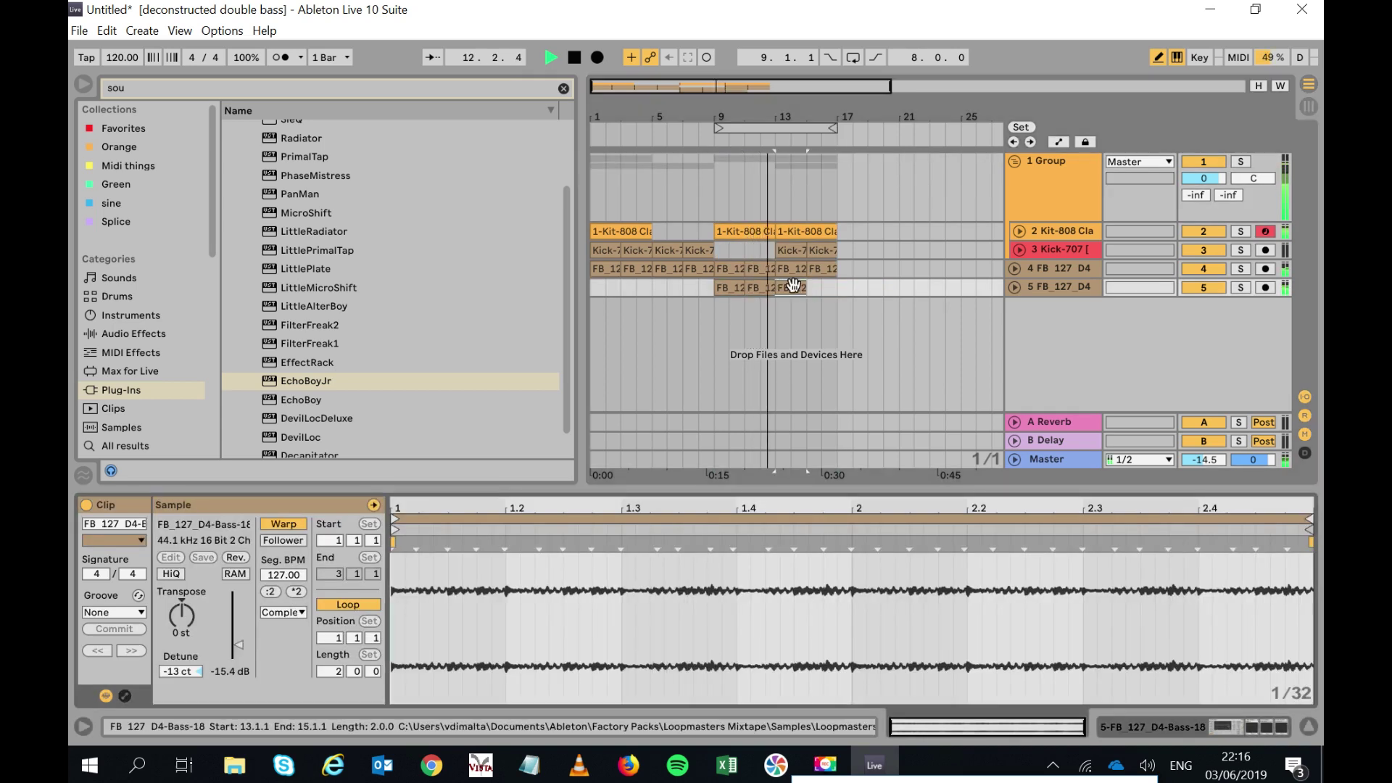
drag(189, 610, 189, 577)
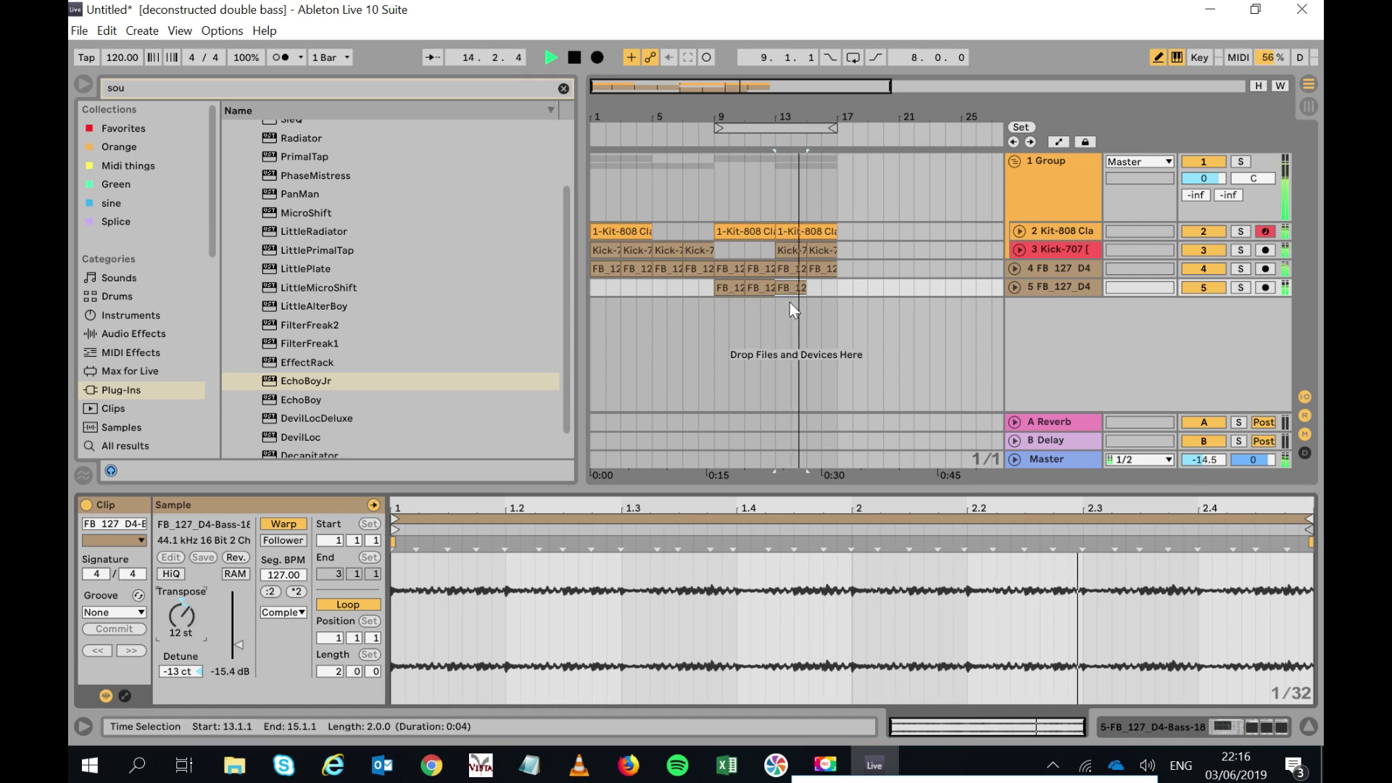
key(ctrl+d)
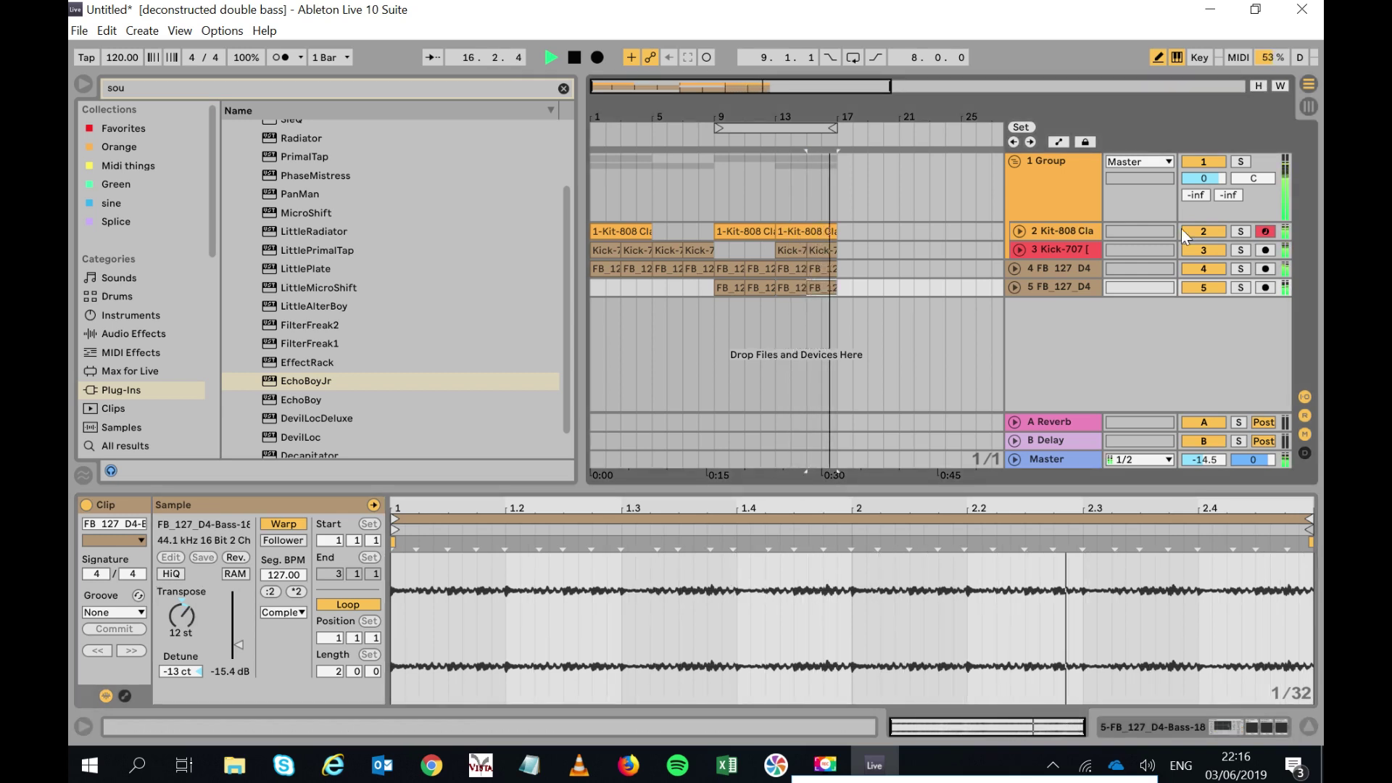
key(space)
Duplicate bars 13 to 17 of all tracks to bar 17 and set the loop to the 8 bars starting at bar 13.
drag(837, 324, 777, 210)
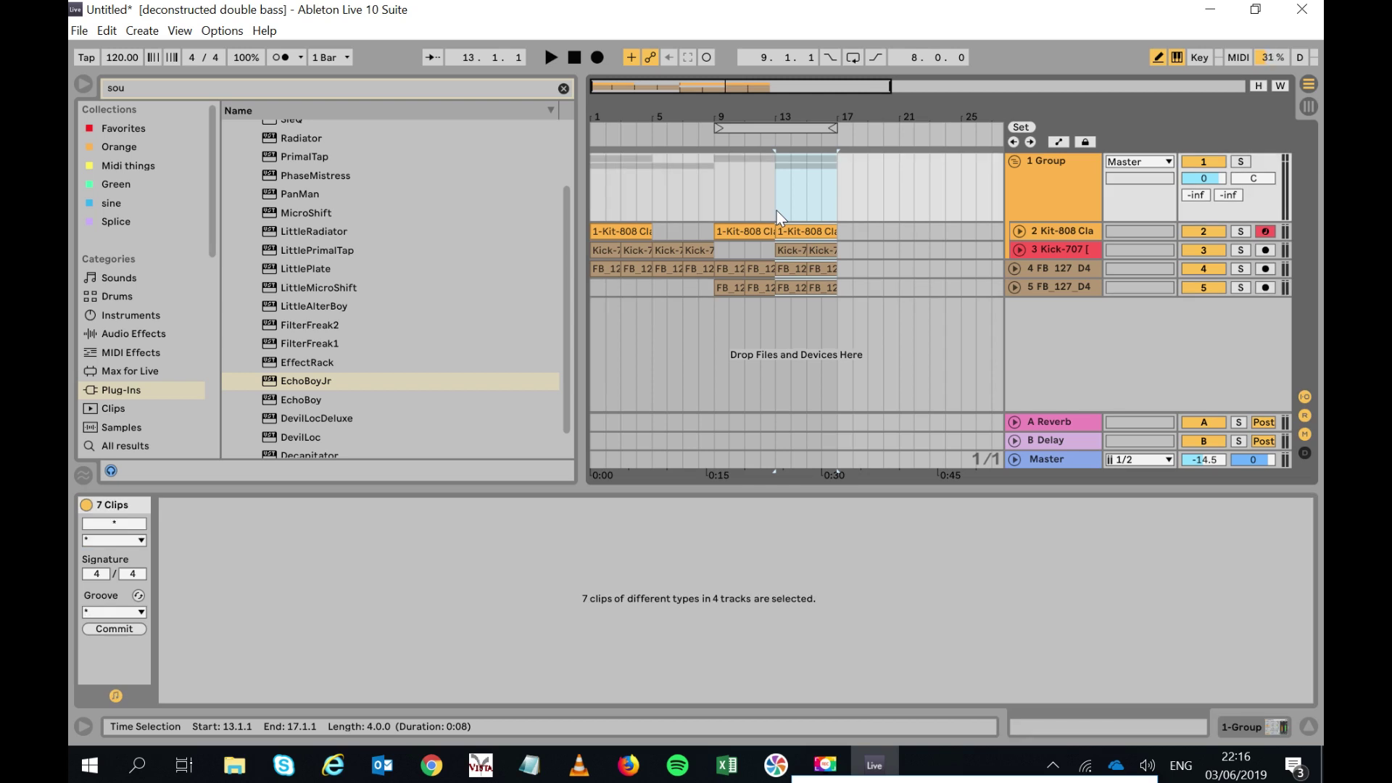
key(ctrl+l)
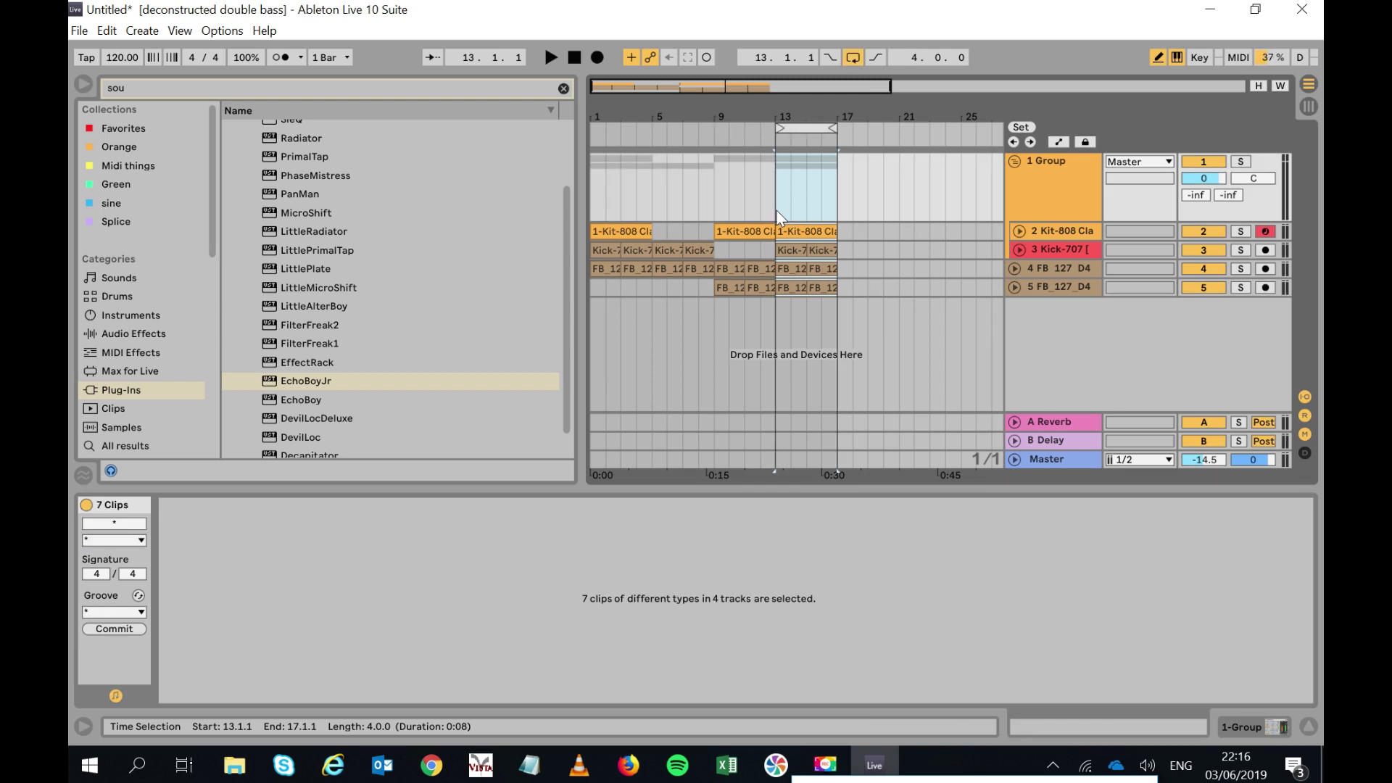
key(ctrl+d)
drag(829, 133, 898, 150)
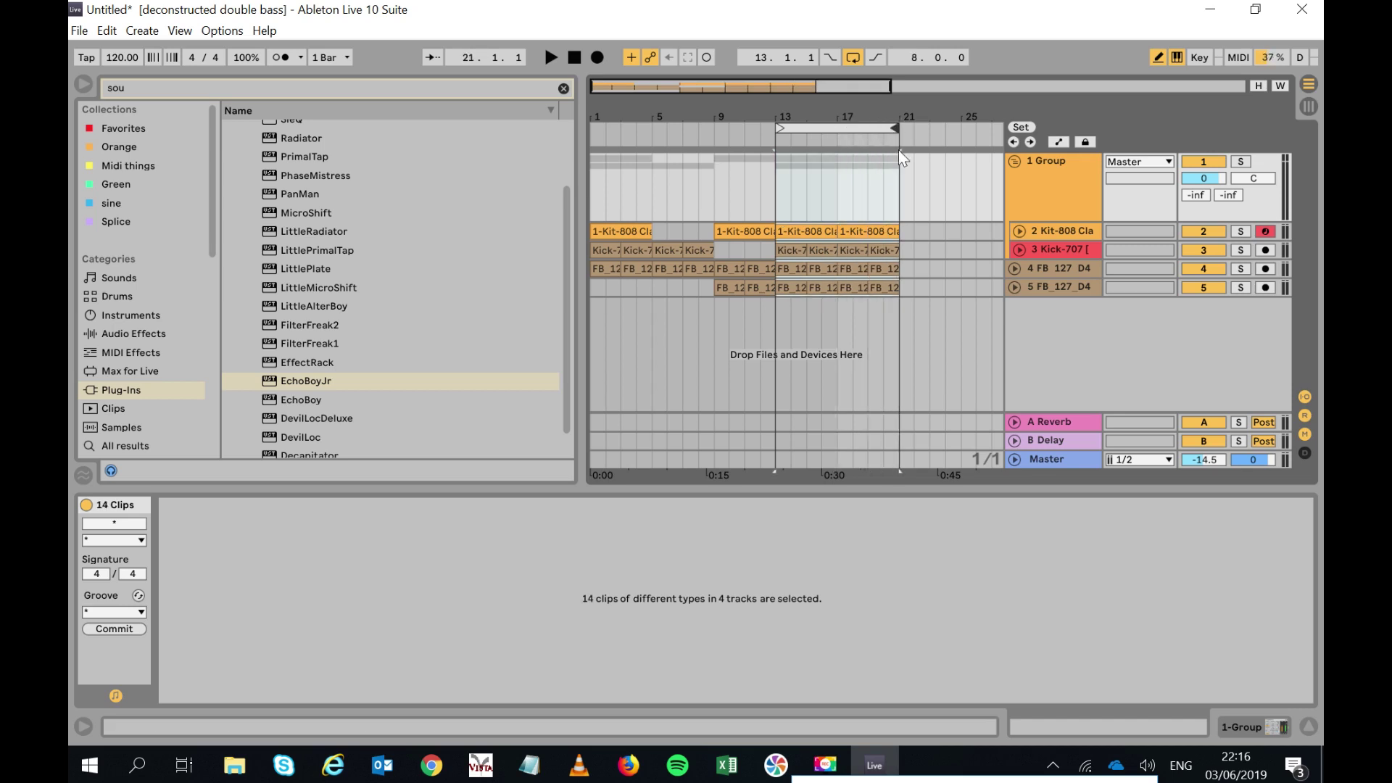
Unfold the second bass track and show its Auto Filter Frequency automation.
click(1015, 289)
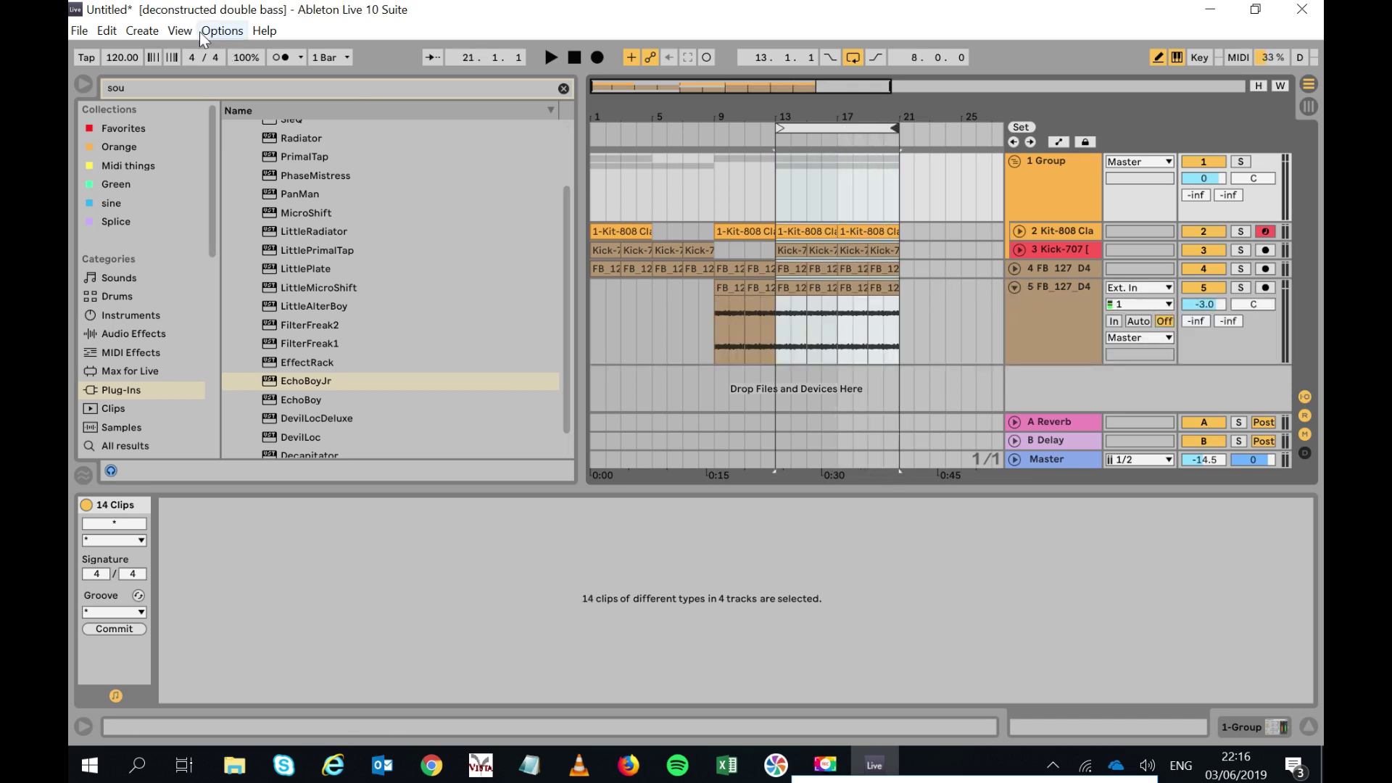
click(180, 31)
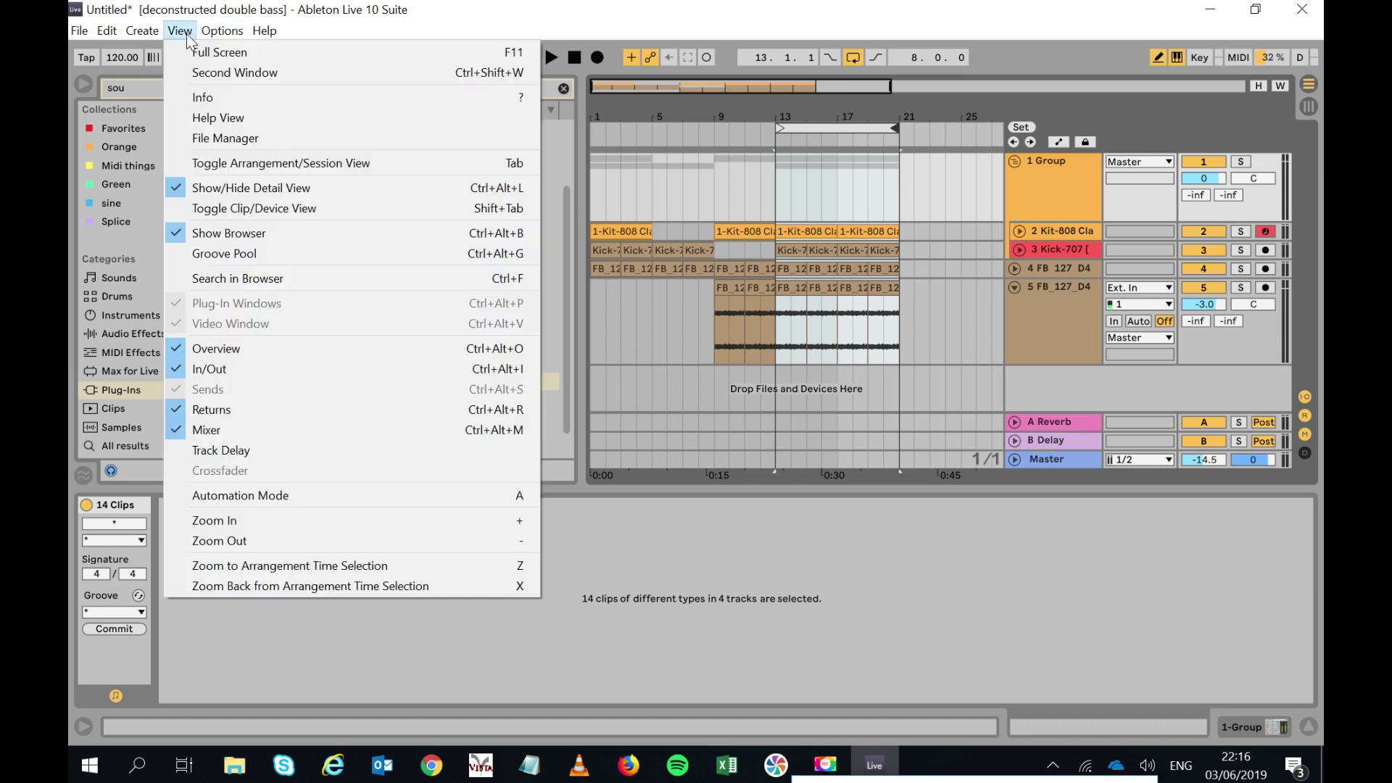
click(245, 497)
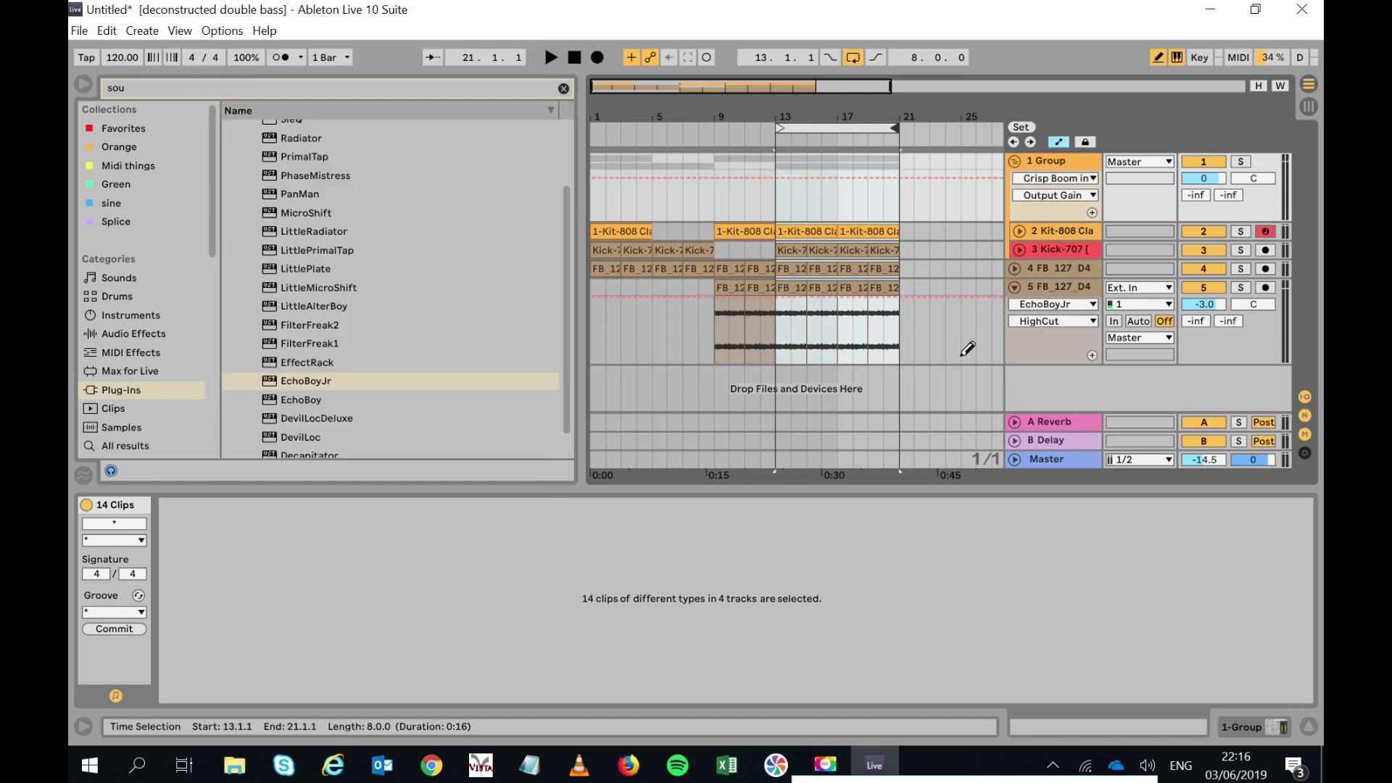
click(1055, 306)
click(1045, 334)
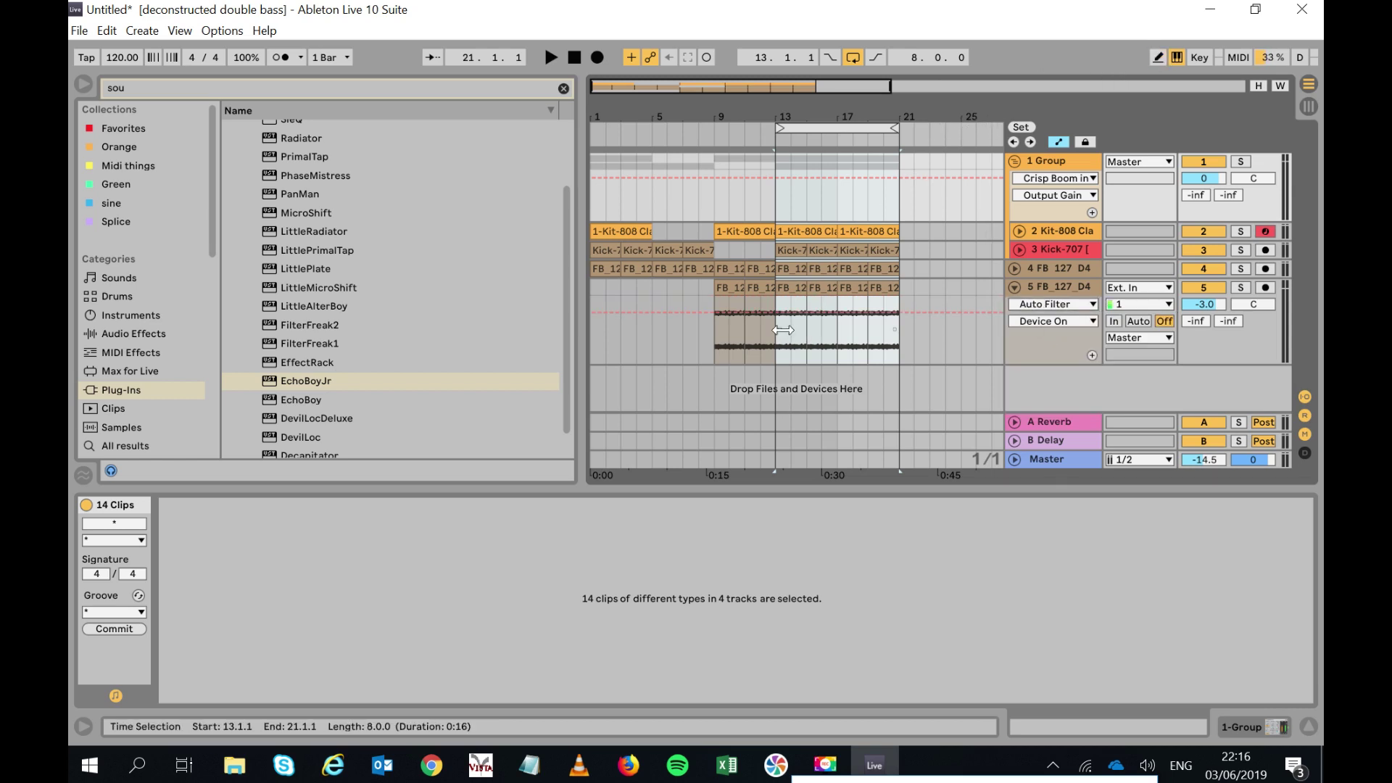
click(1063, 321)
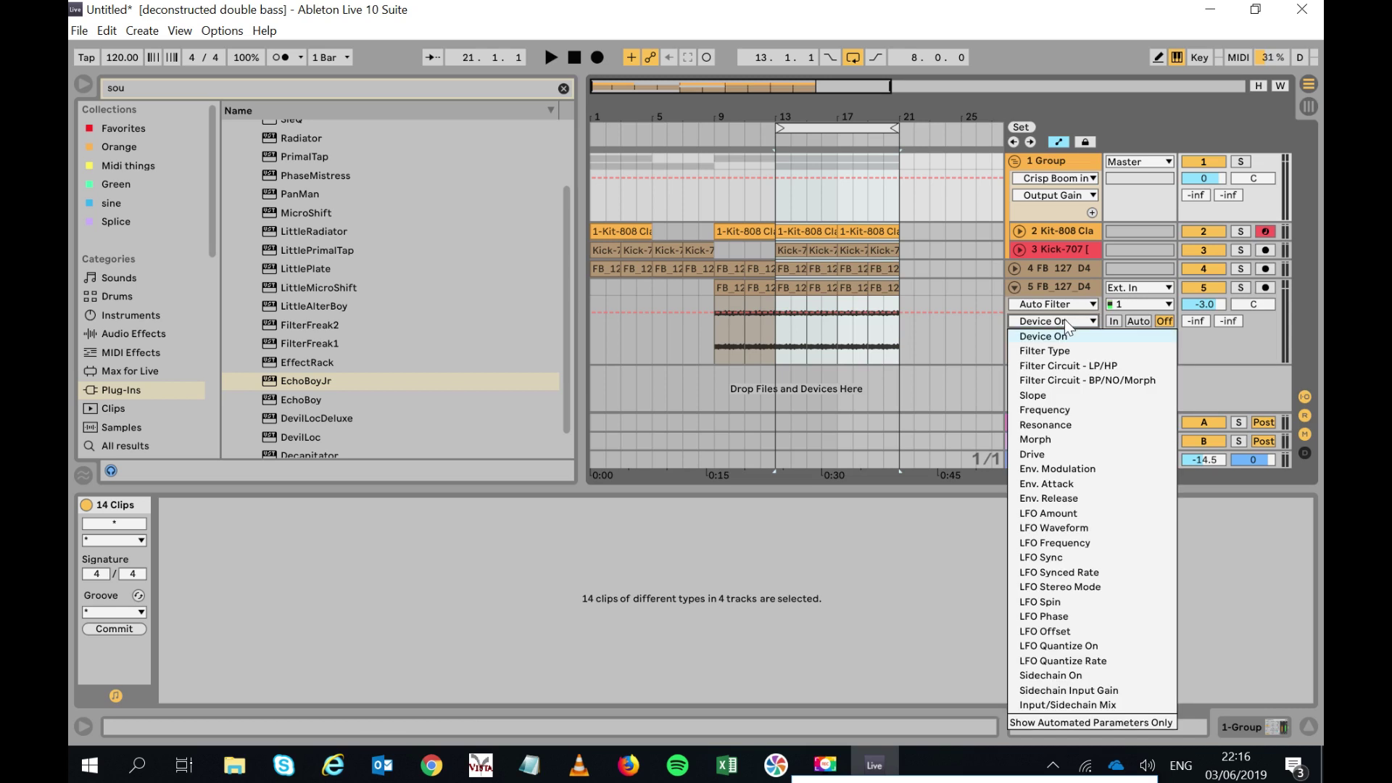
click(1063, 410)
Insert a rising ramp shape in the filter frequency automation from bar 13 to 21 and play the loop.
drag(782, 346, 876, 319)
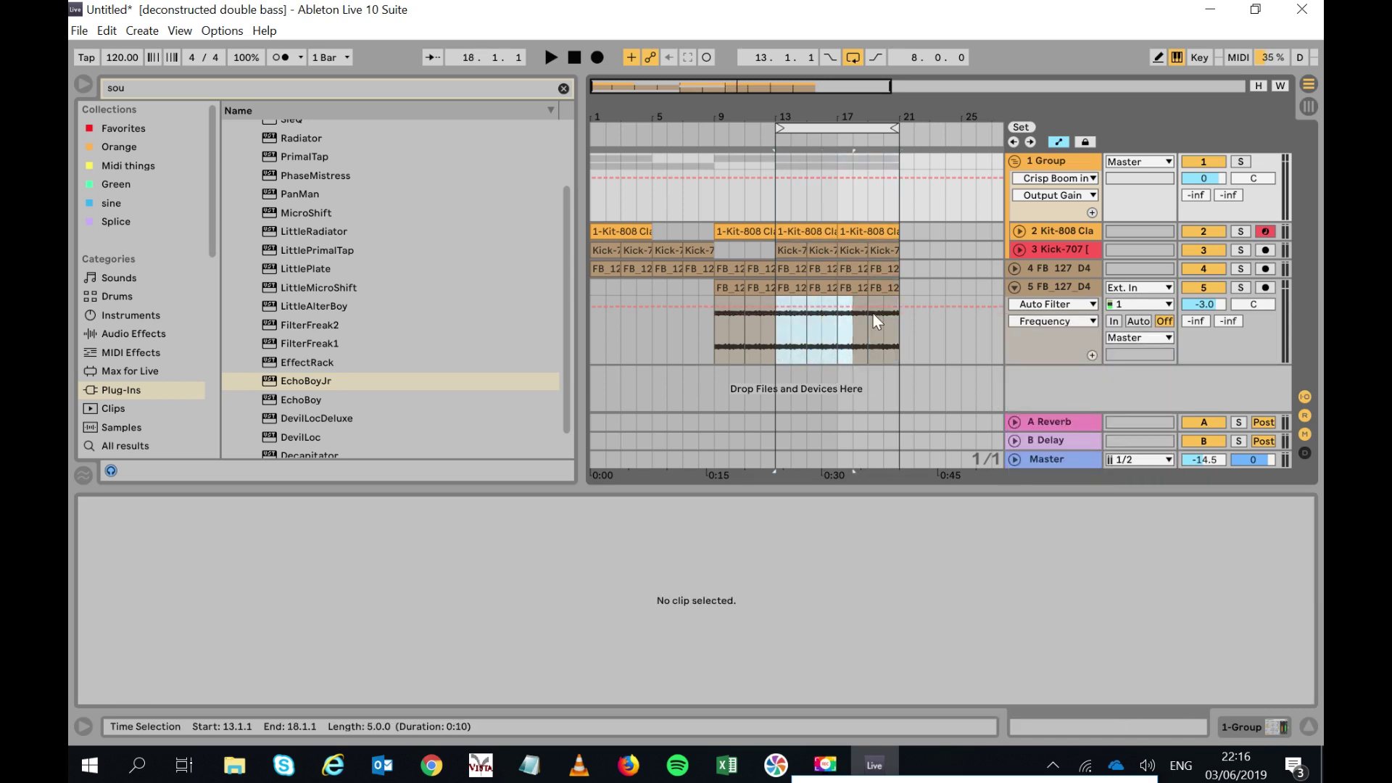
click(899, 311)
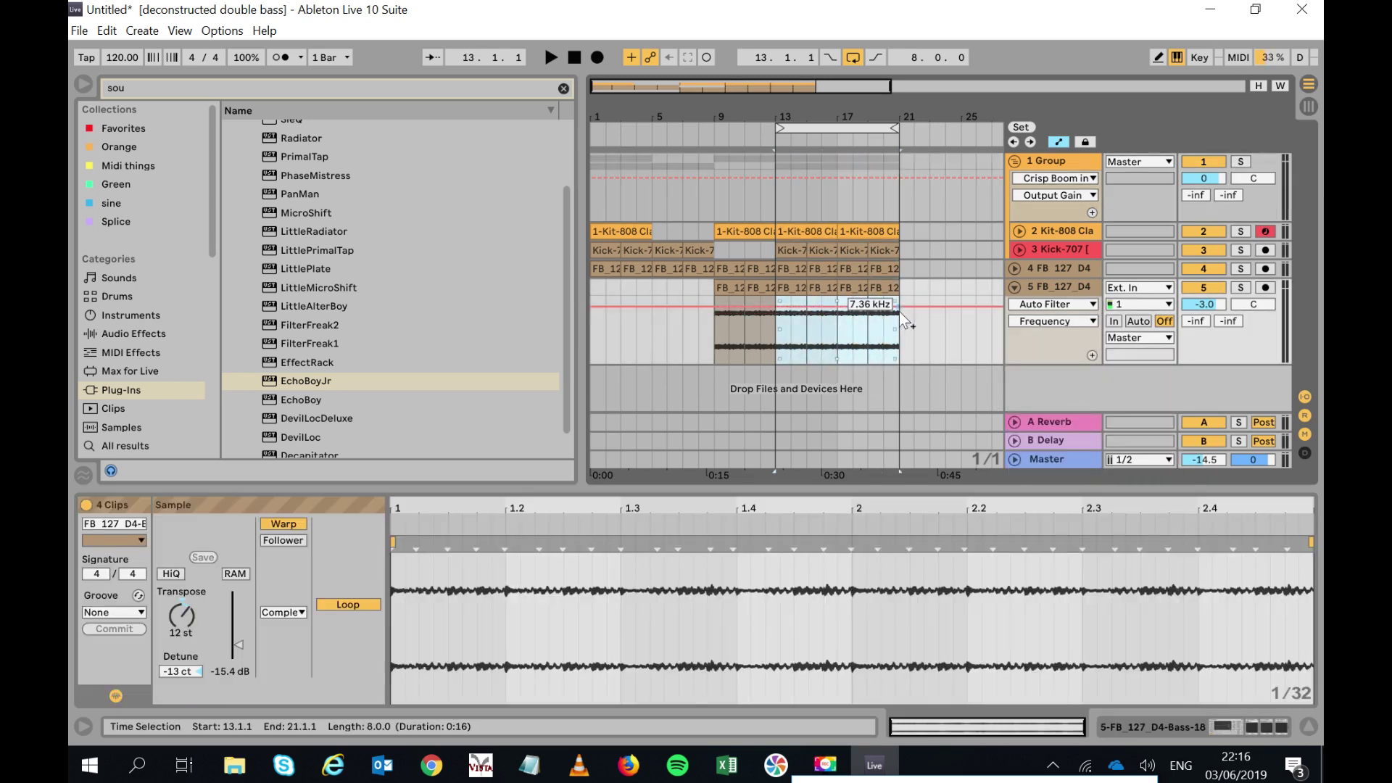
right_click(850, 324)
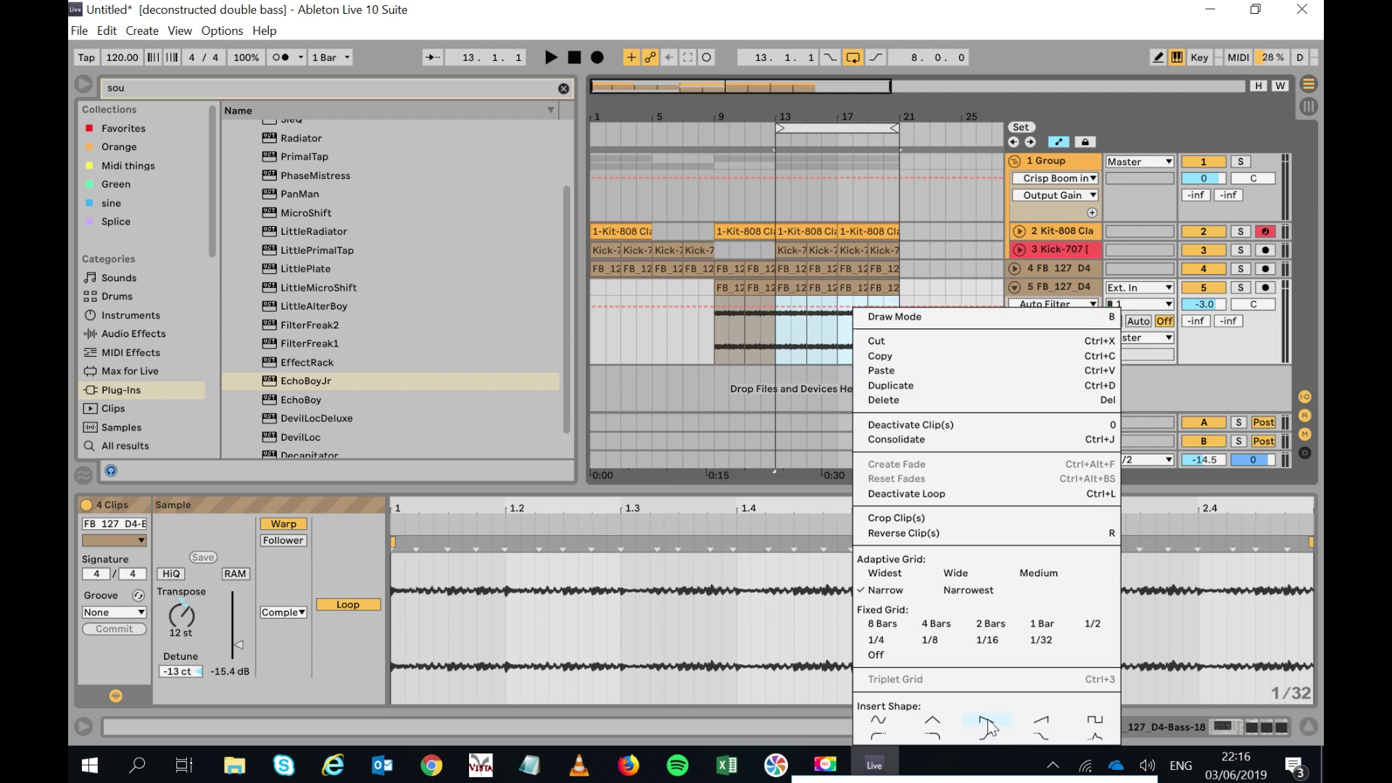
click(1045, 718)
key(space)
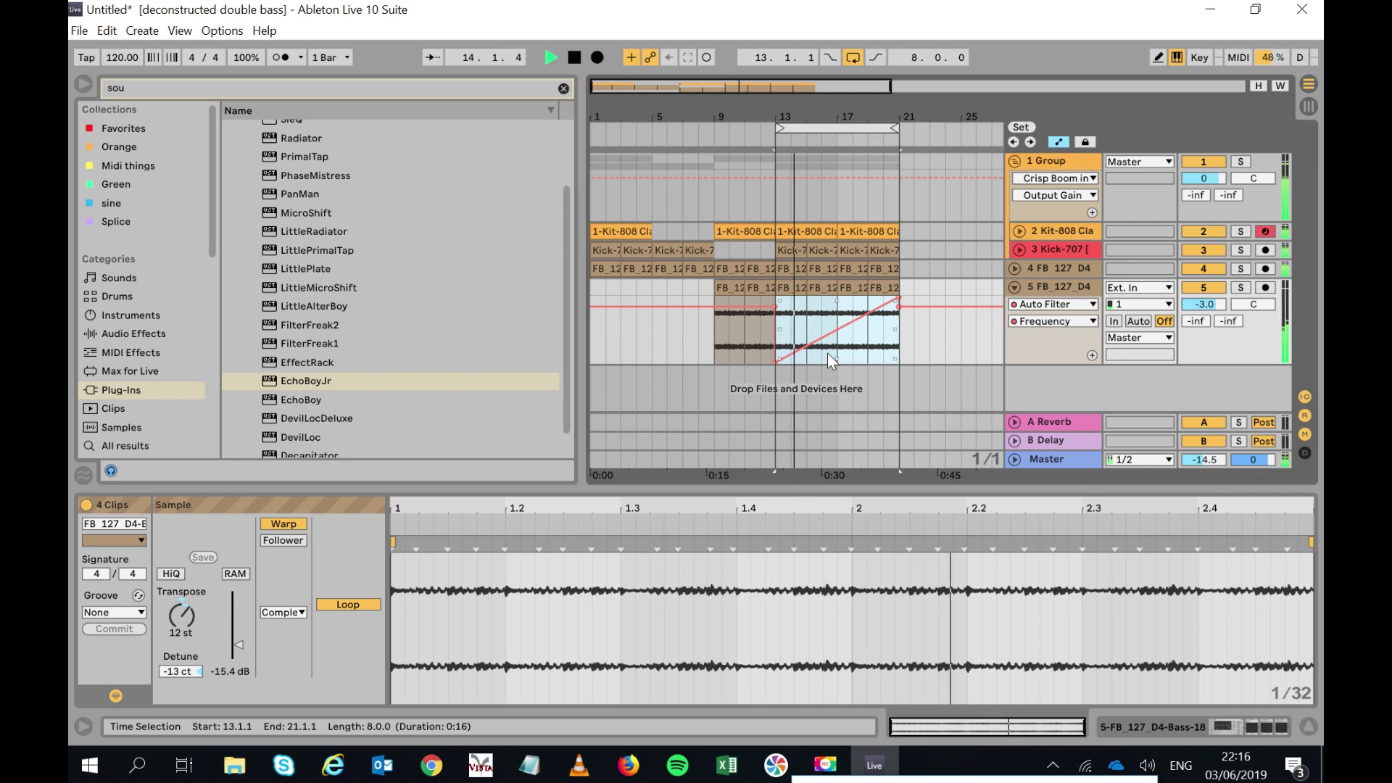
Fold the second bass track and duplicate it to create a third bass track.
click(1014, 288)
right_click(1046, 287)
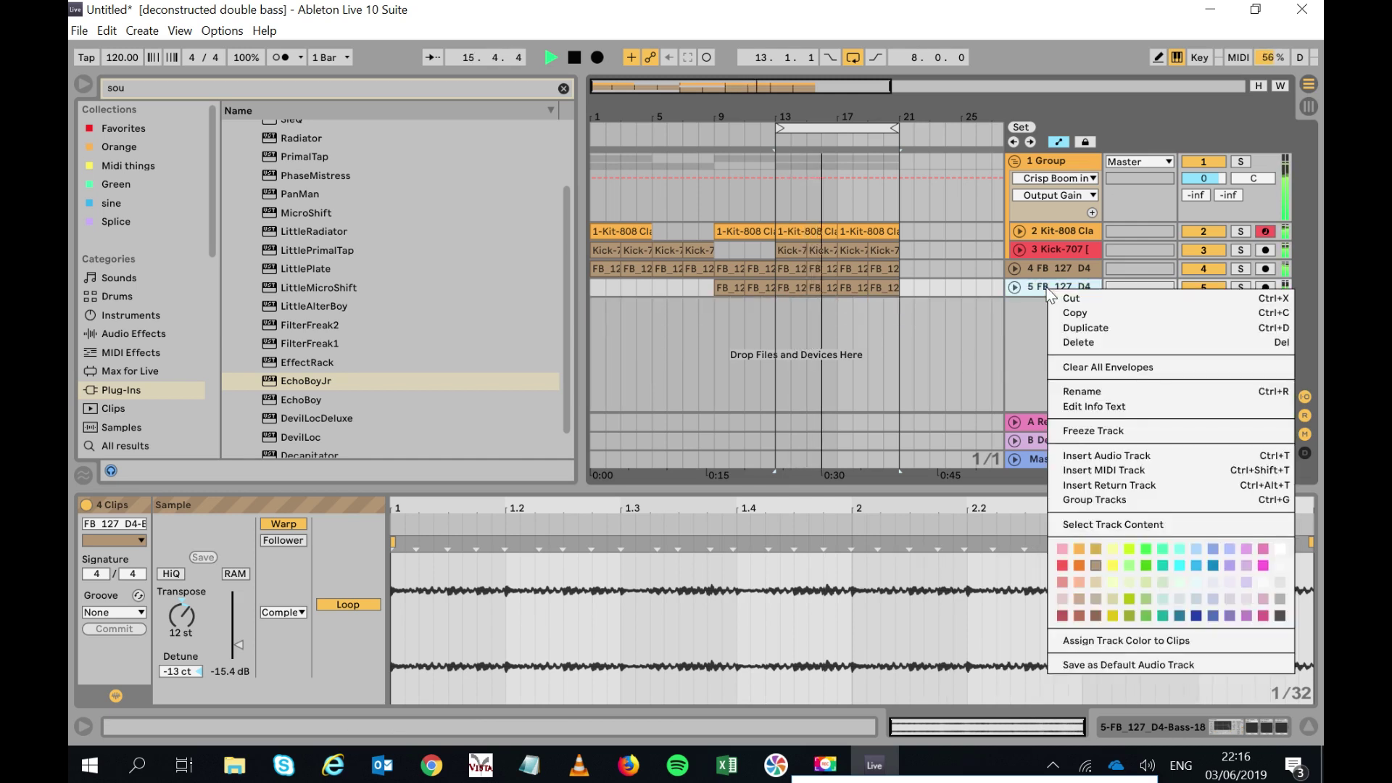
click(1065, 328)
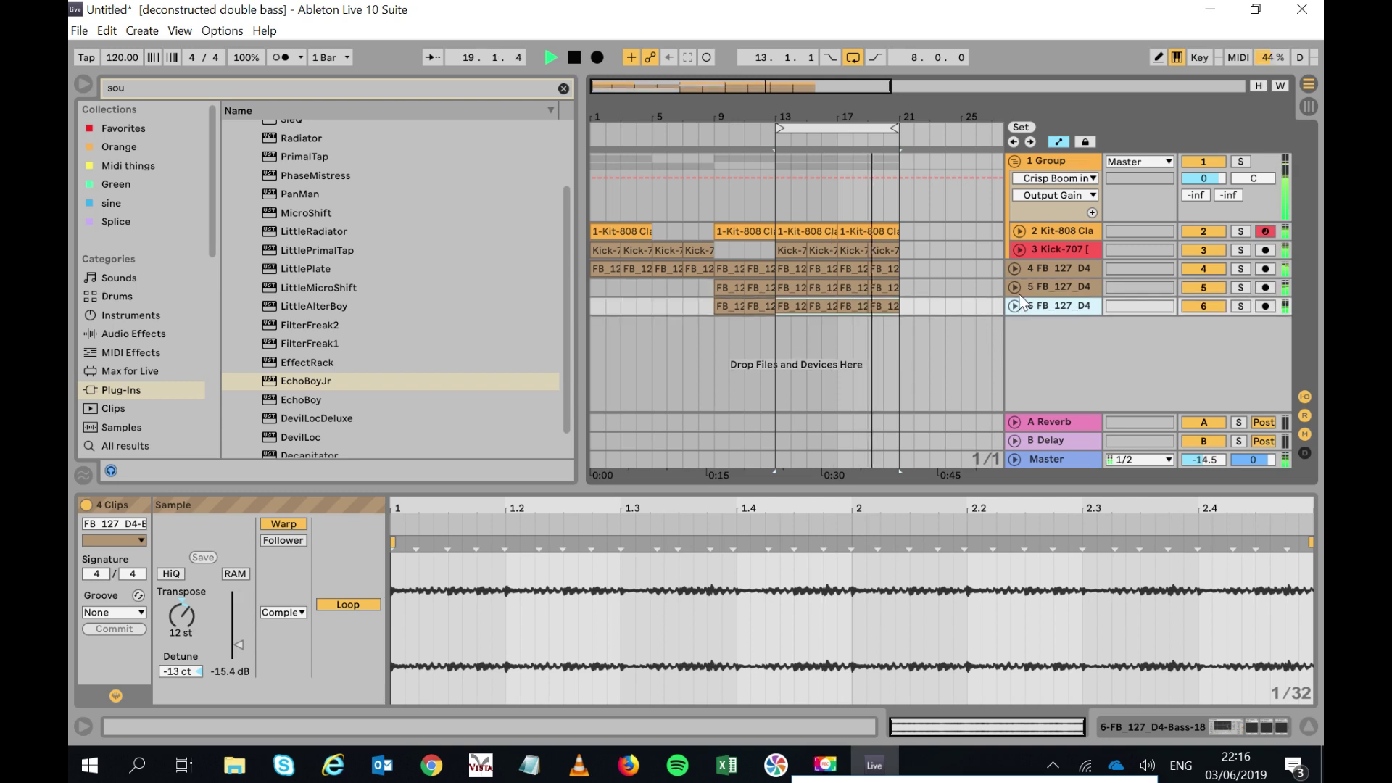
Unfold the duplicated bass track and show its ValhallaFreqEcho shift automation.
click(1016, 307)
click(1041, 324)
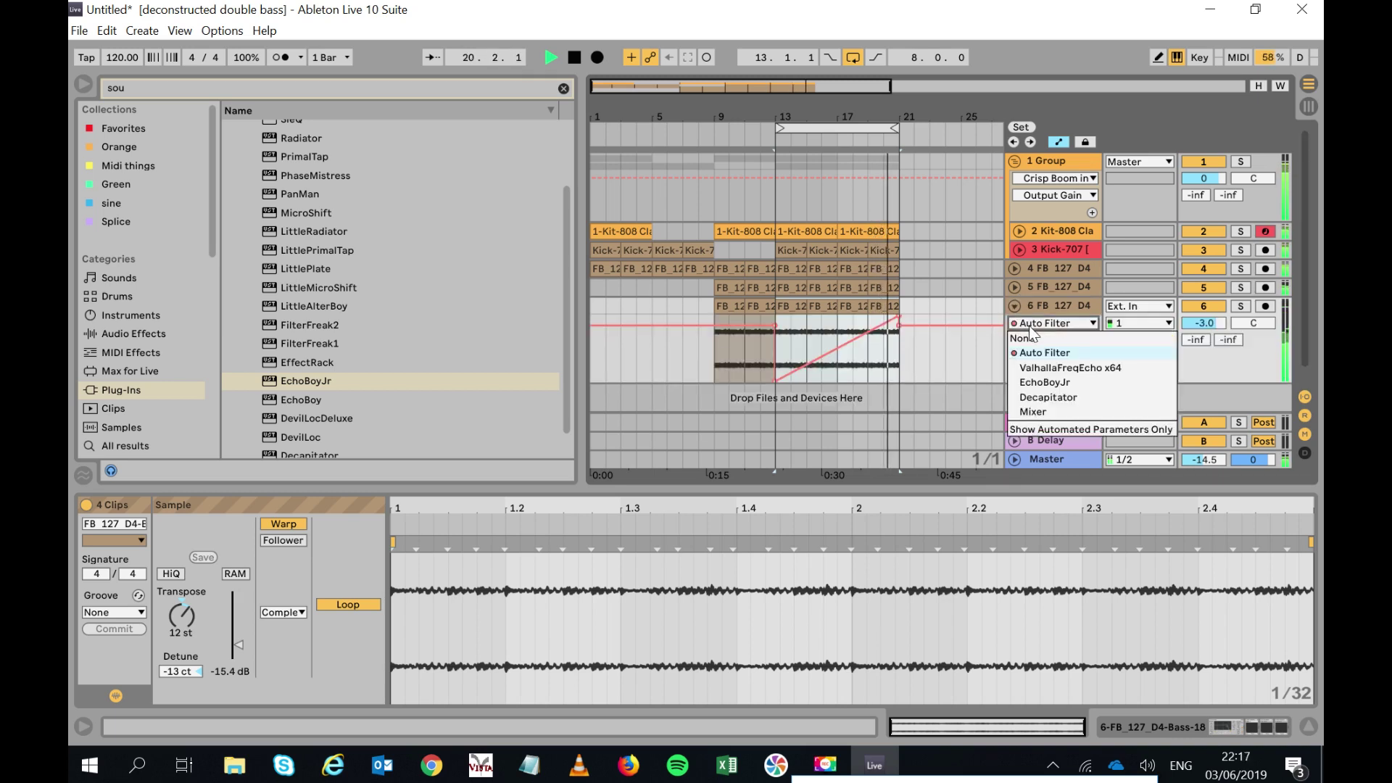
click(1041, 368)
click(1041, 341)
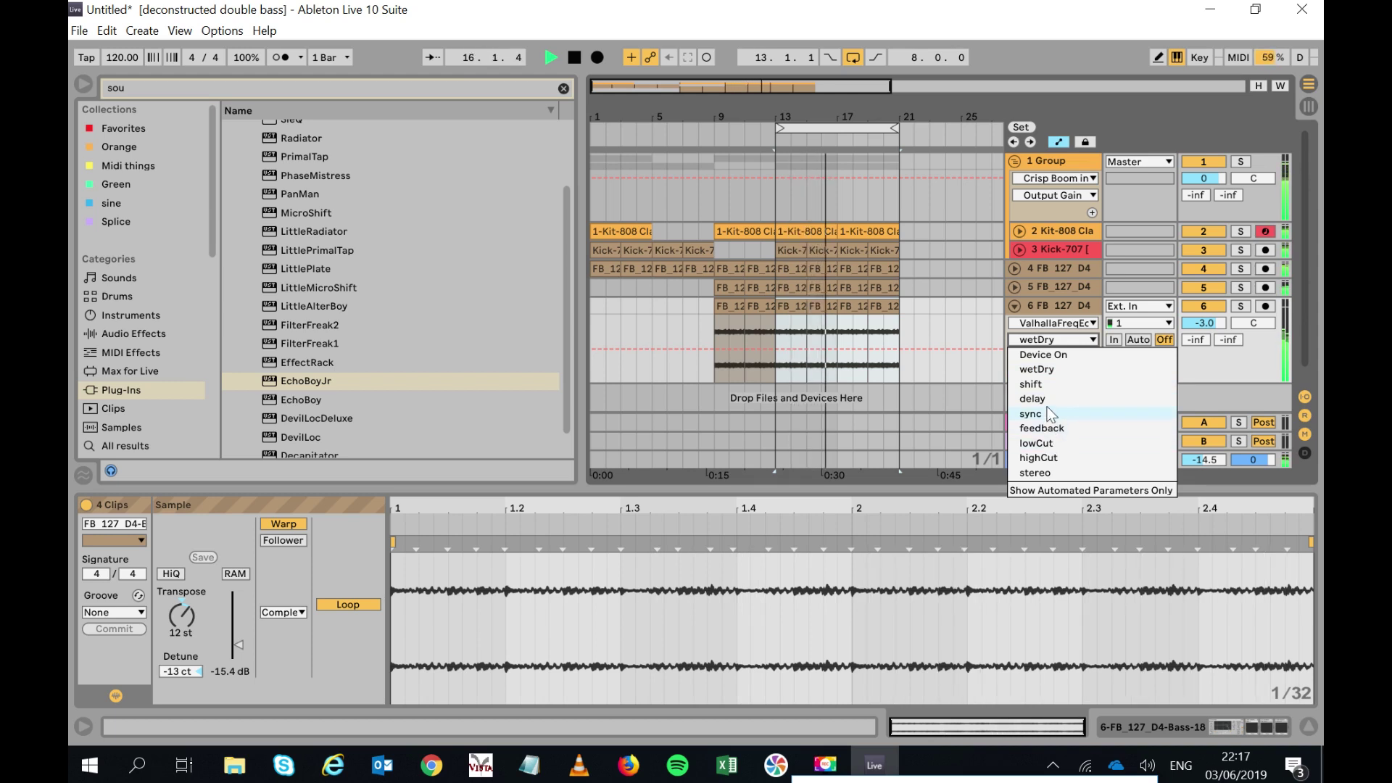
click(1047, 385)
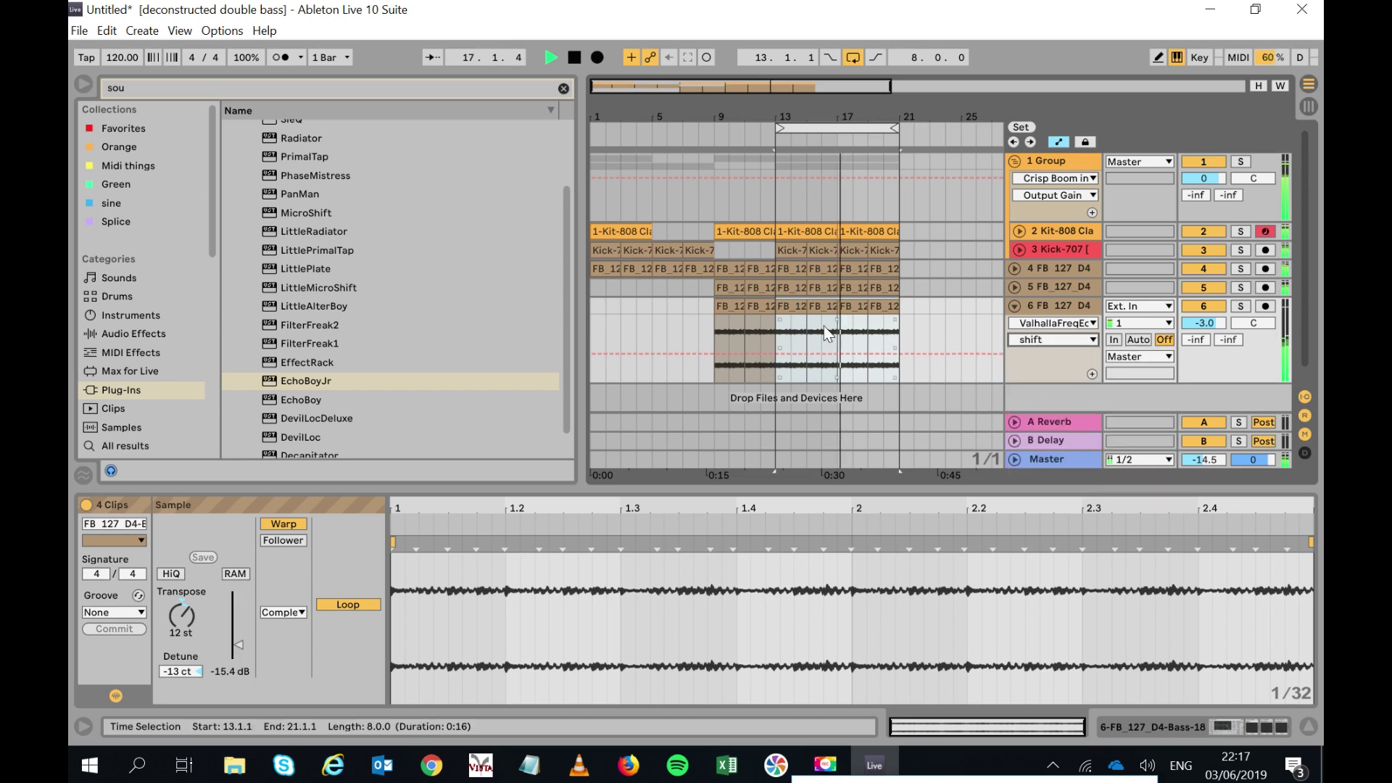
Try a falling ramp shape in the shift automation from bar 13 to 21.
drag(780, 335, 897, 339)
right_click(866, 339)
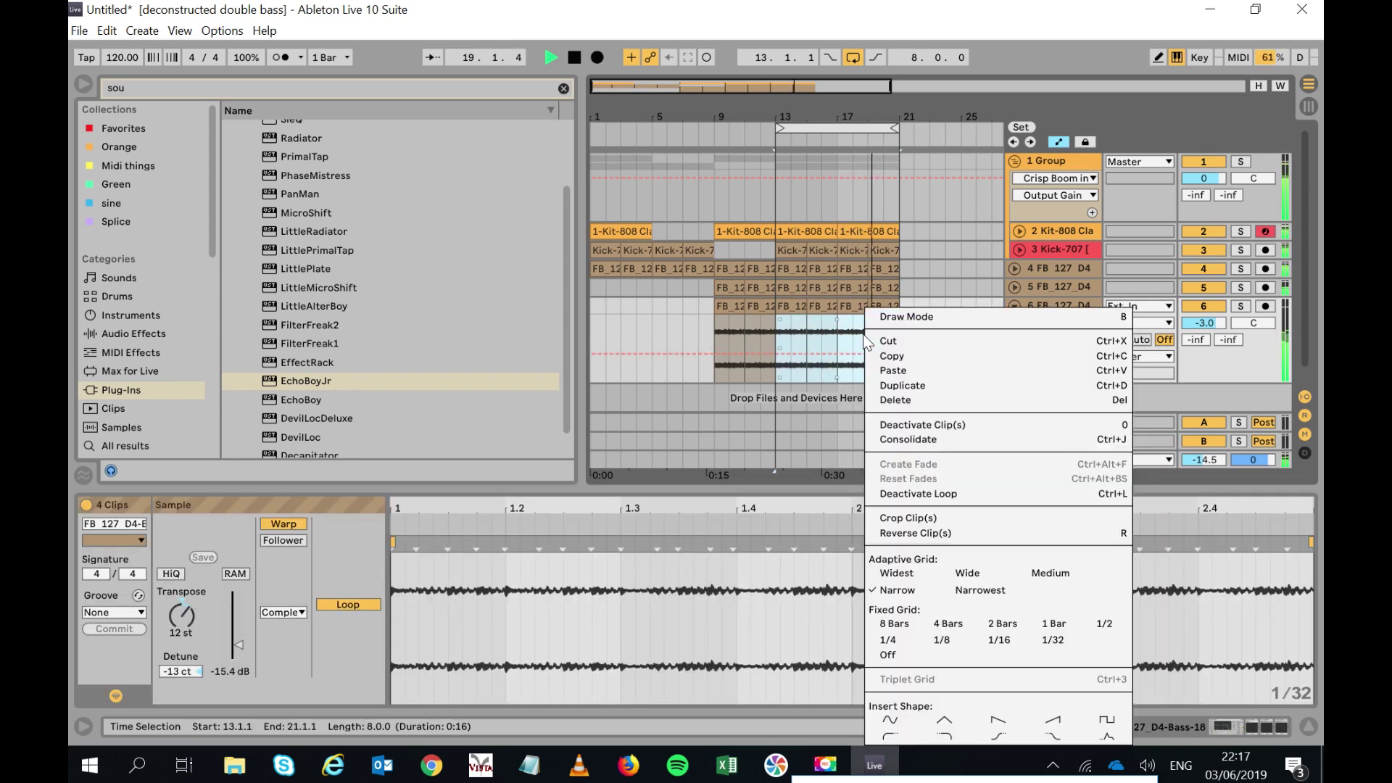
click(998, 720)
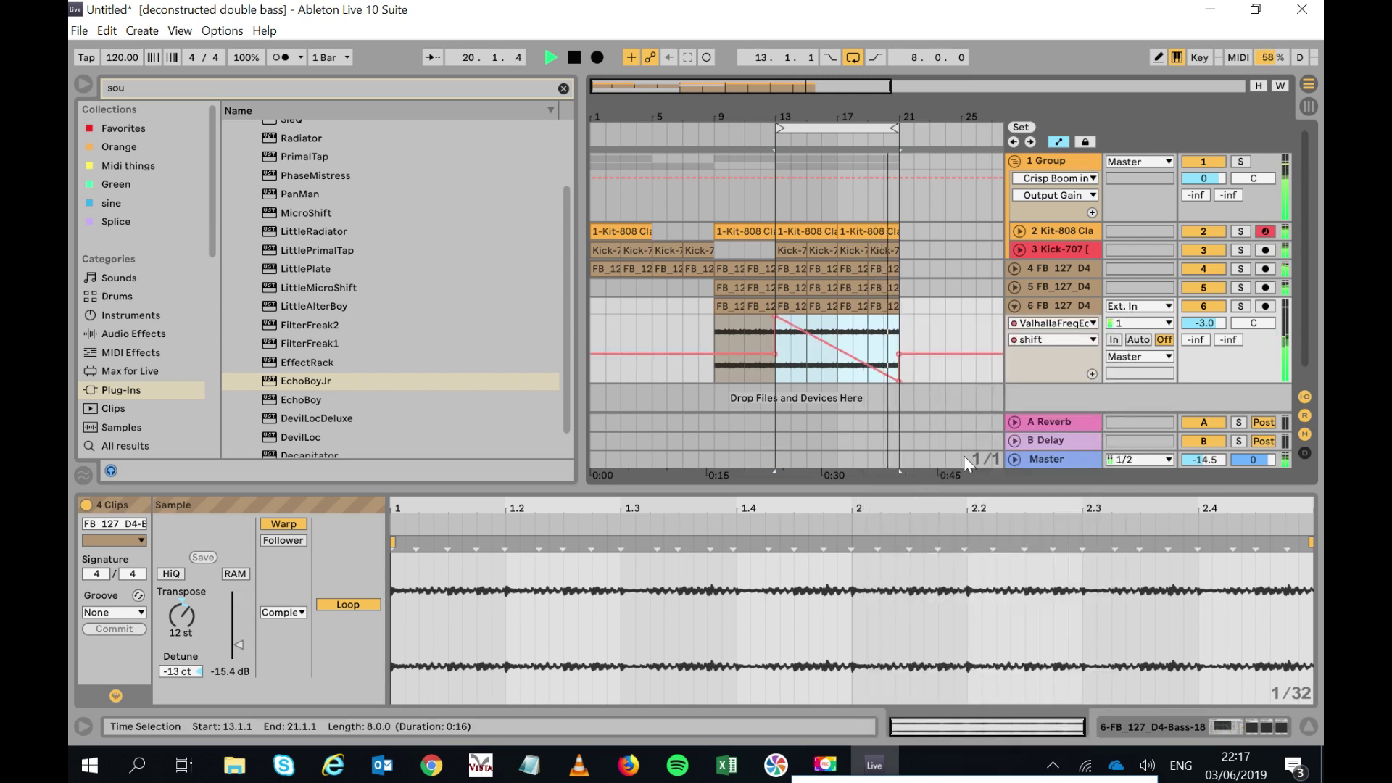
key(ctrl+z)
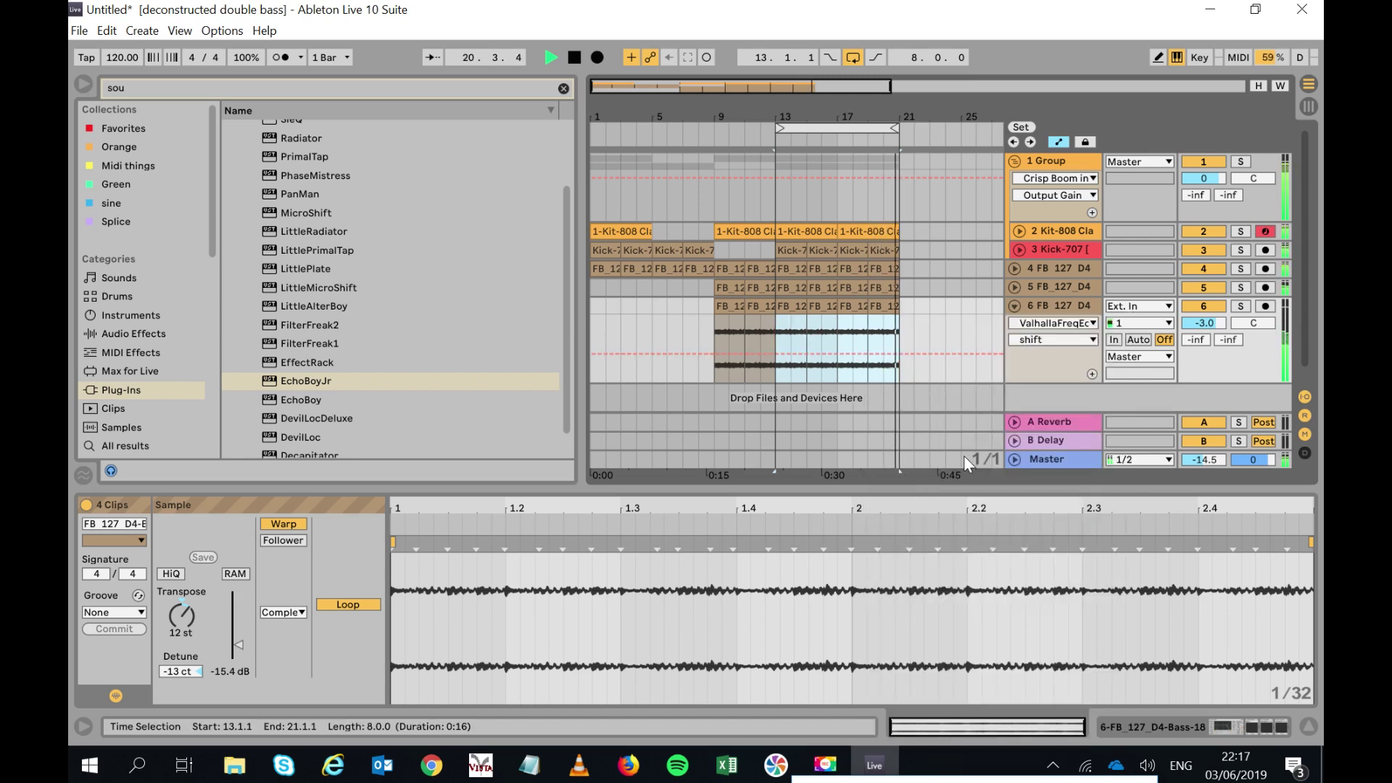
Insert a rising ramp shape in the shift automation from bar 13 to 21 and fold the third bass track.
right_click(843, 335)
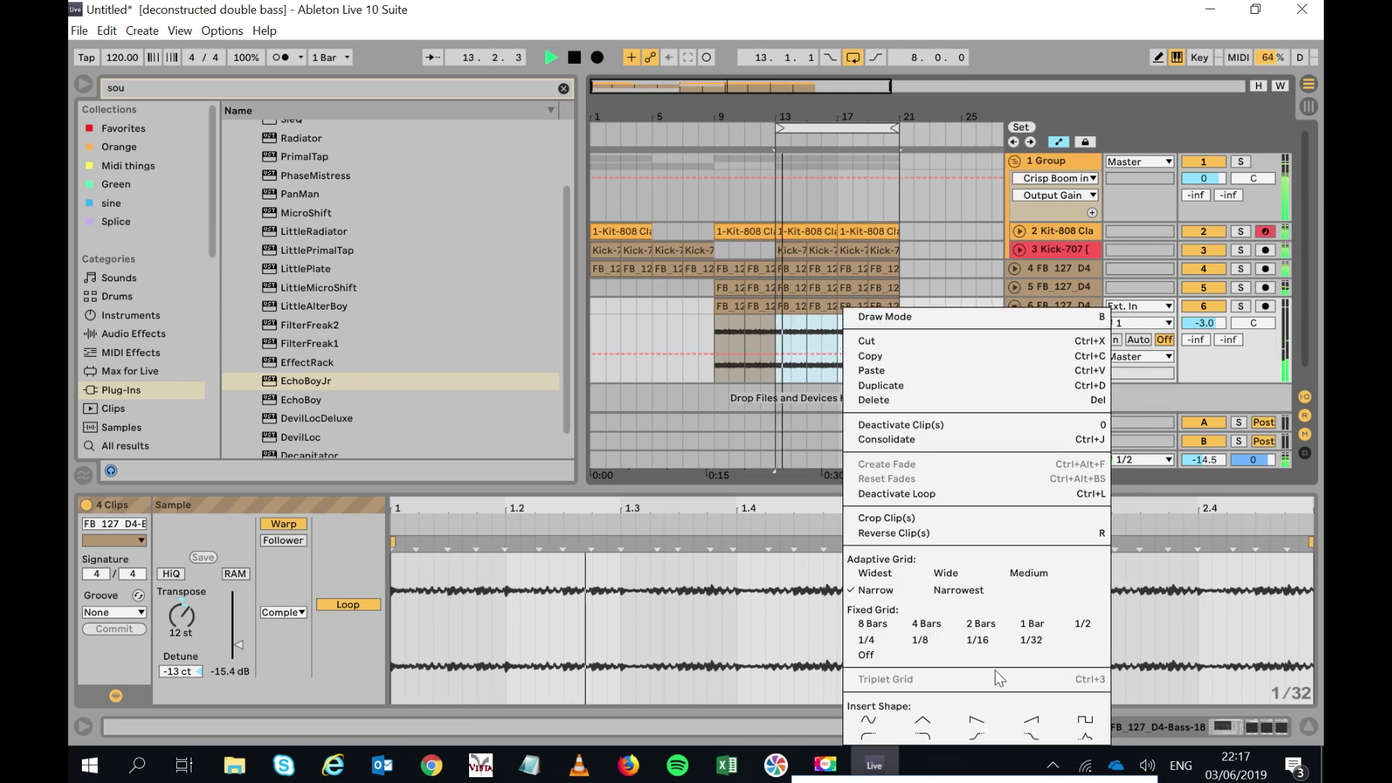
click(1027, 721)
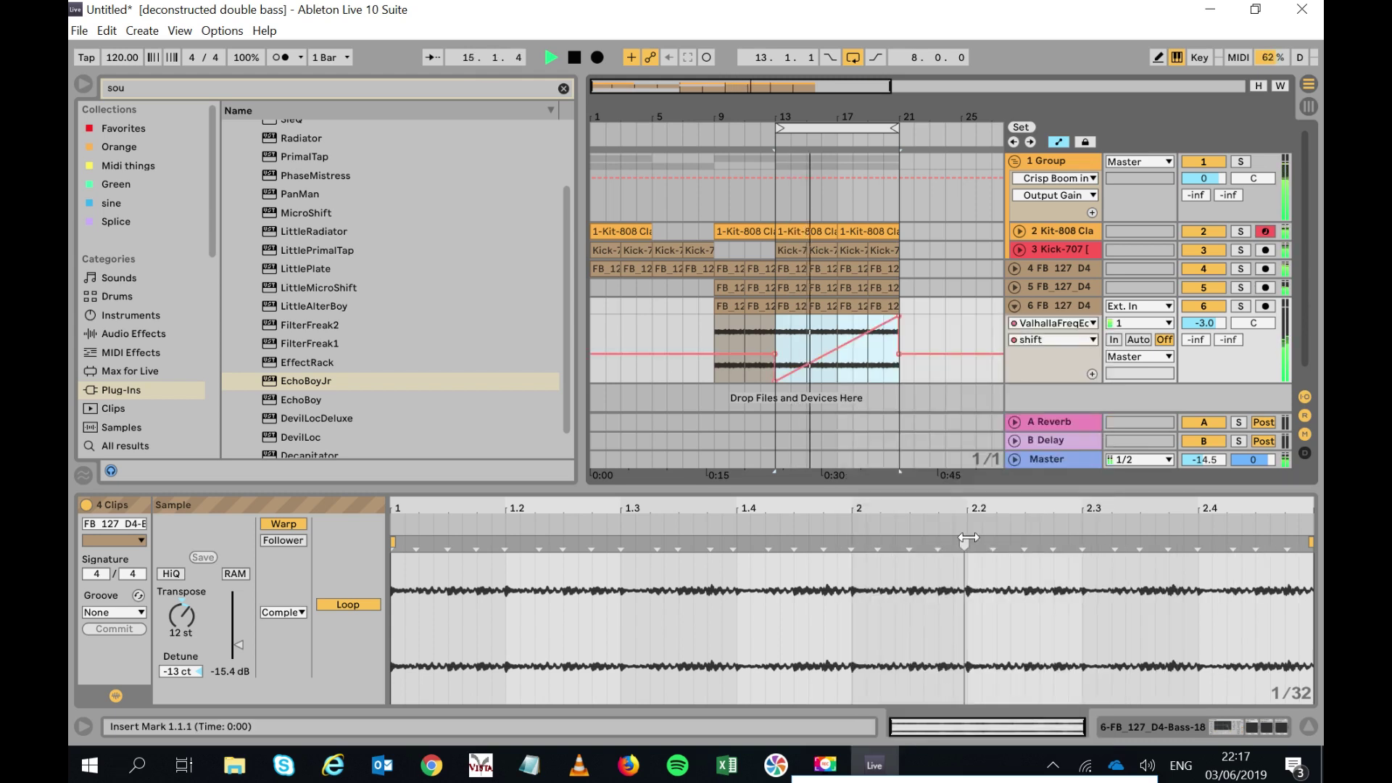
click(1014, 305)
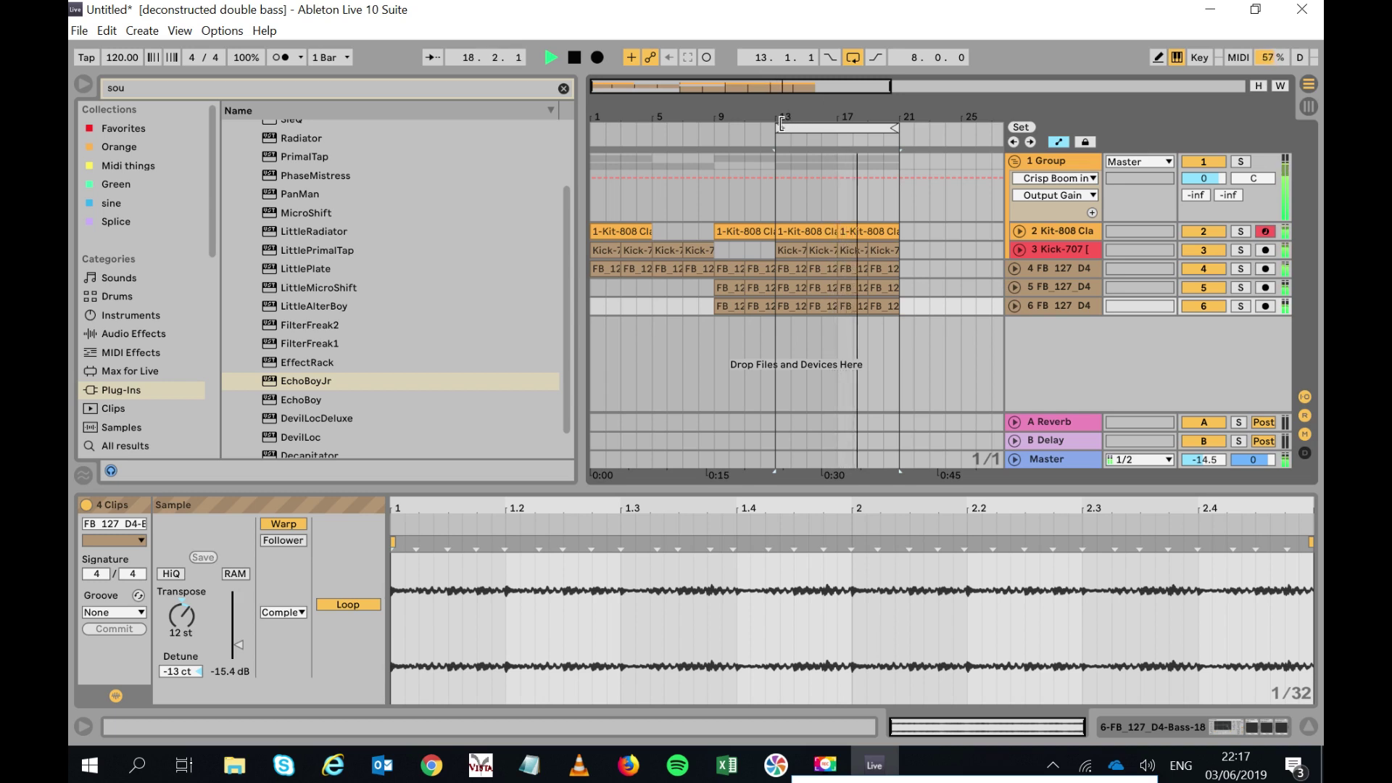
Copy bars 5 to 9 of all tracks to bar 21, switch off the arrangement loop and play into the new section.
drag(714, 314, 653, 80)
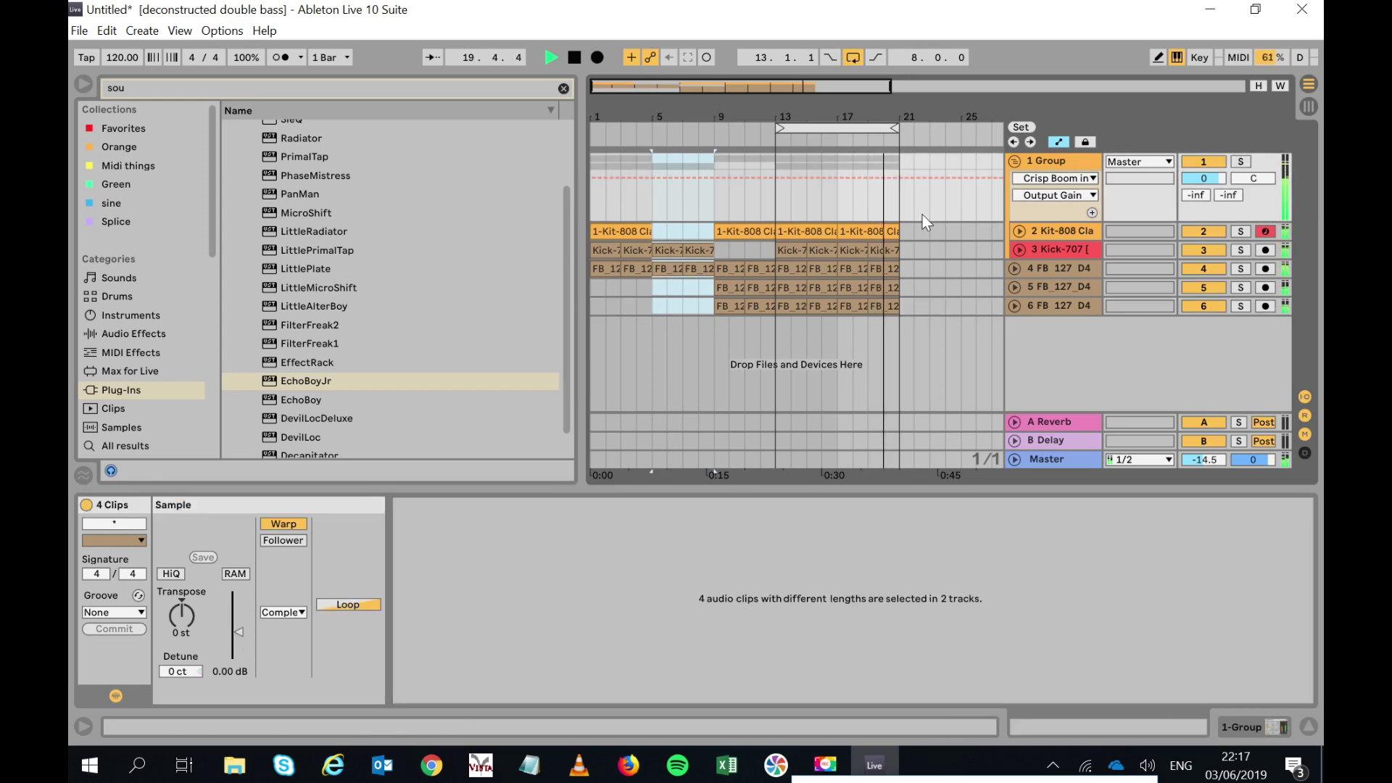
click(902, 226)
key(ctrl+v)
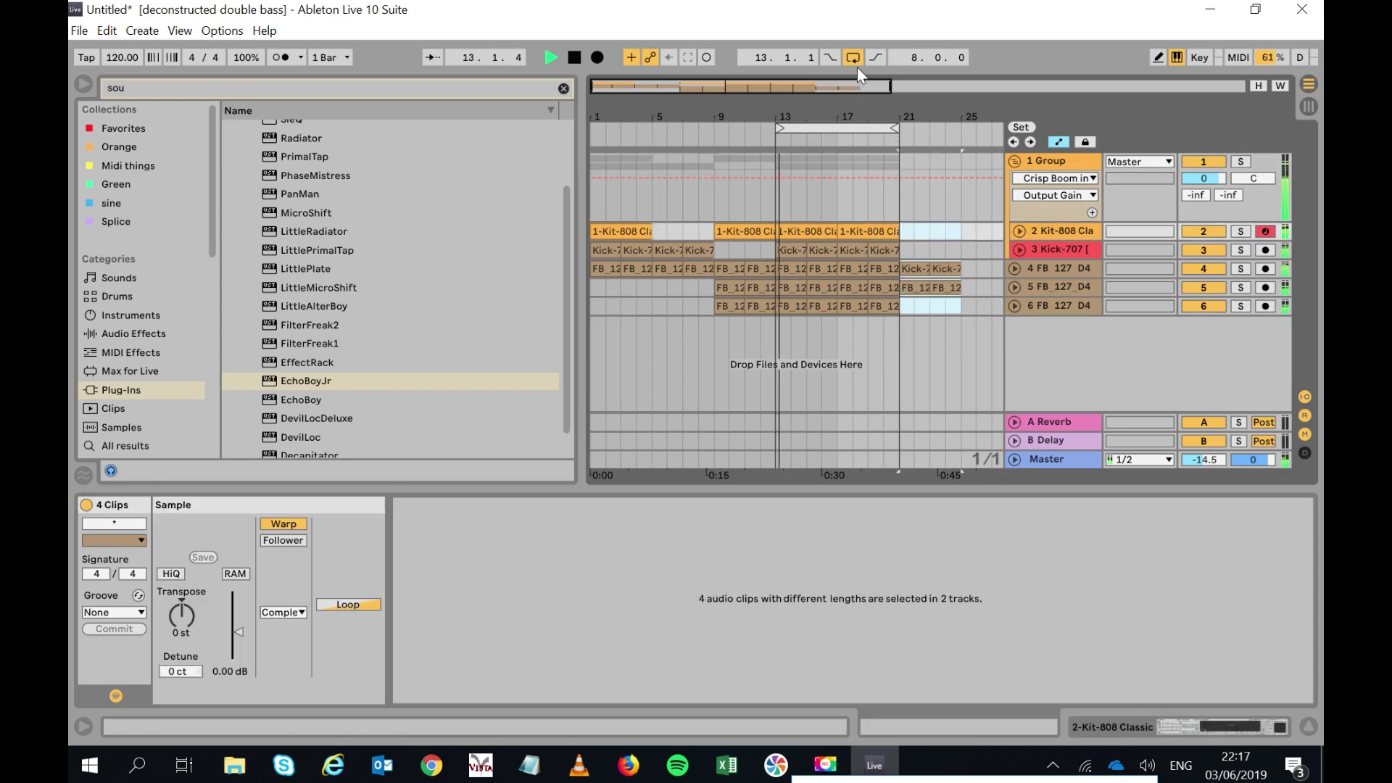
click(856, 62)
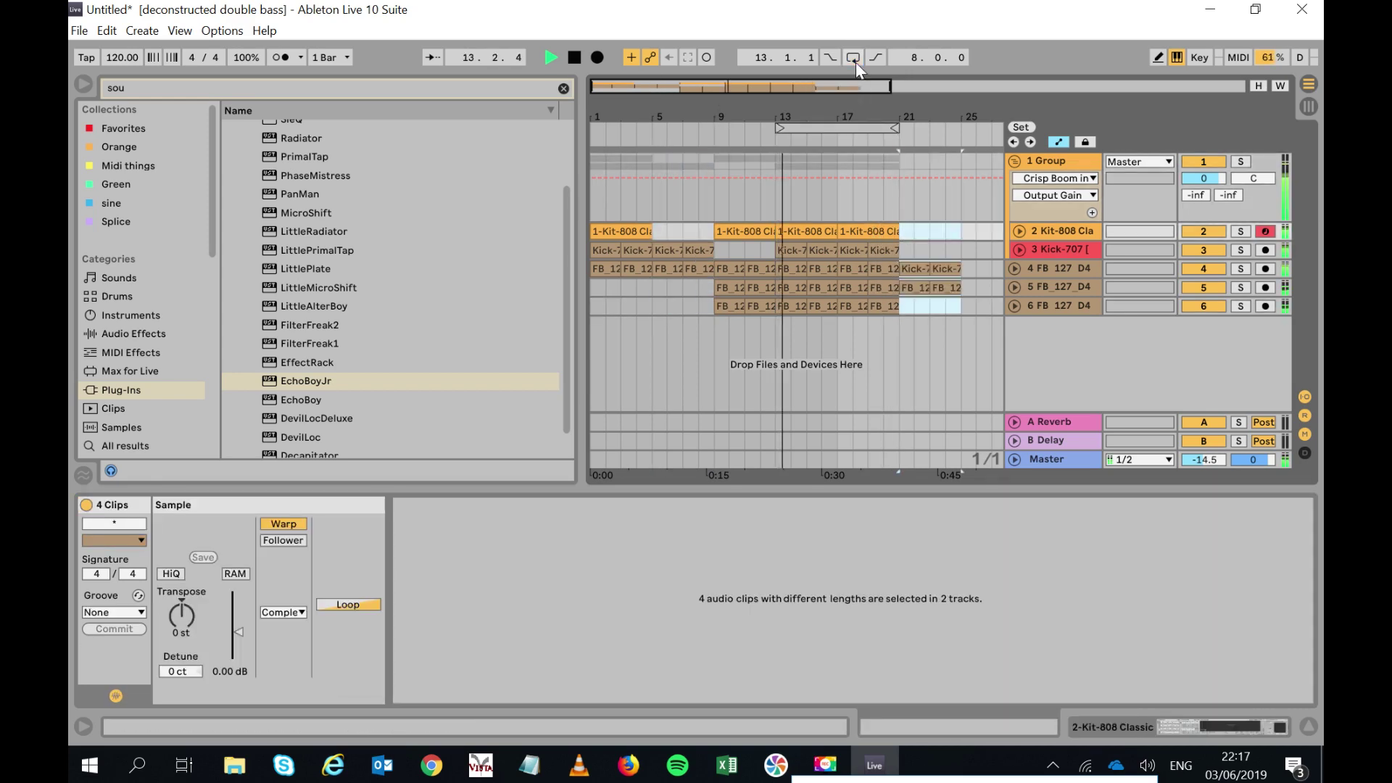
click(898, 139)
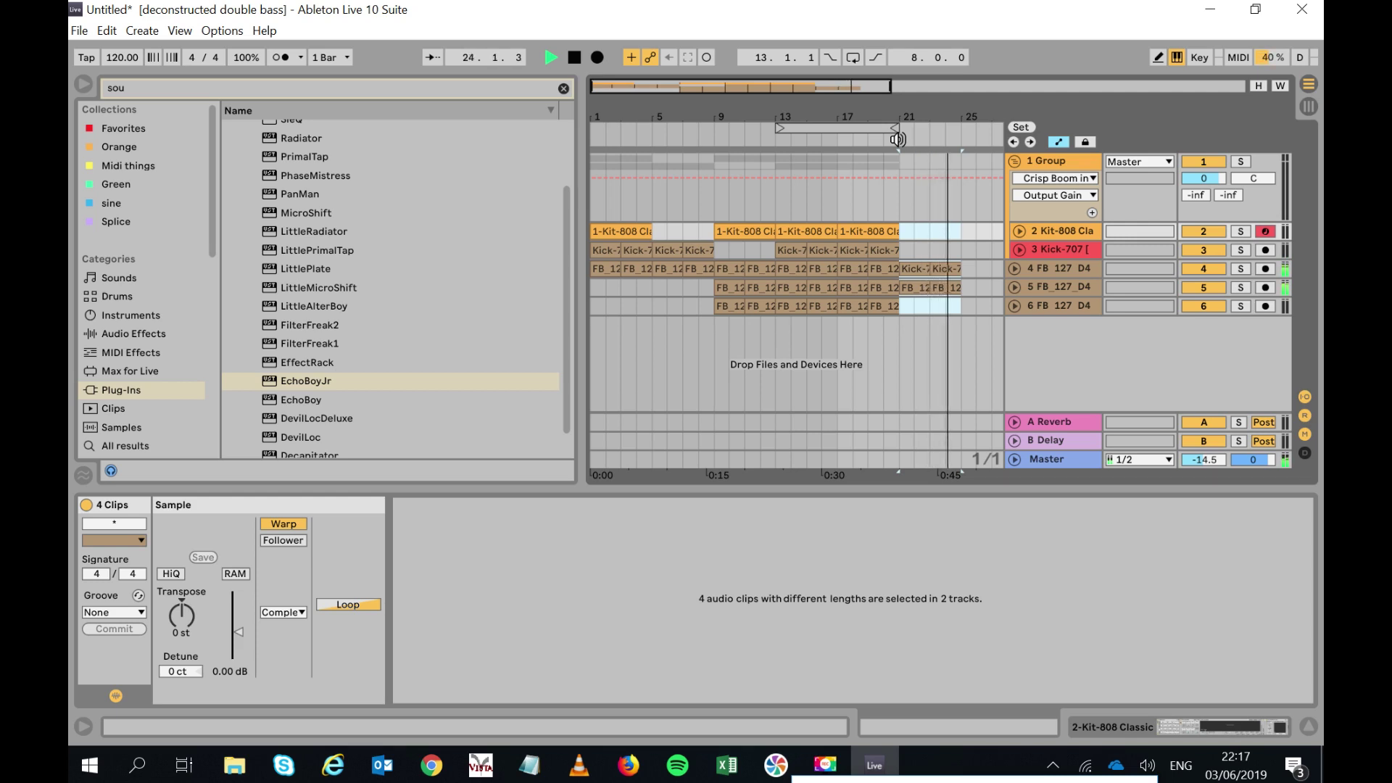
Move the pasted kick and bass clips at bar 21 up one track onto their own tracks and audition them from bar 21.
click(989, 211)
click(919, 280)
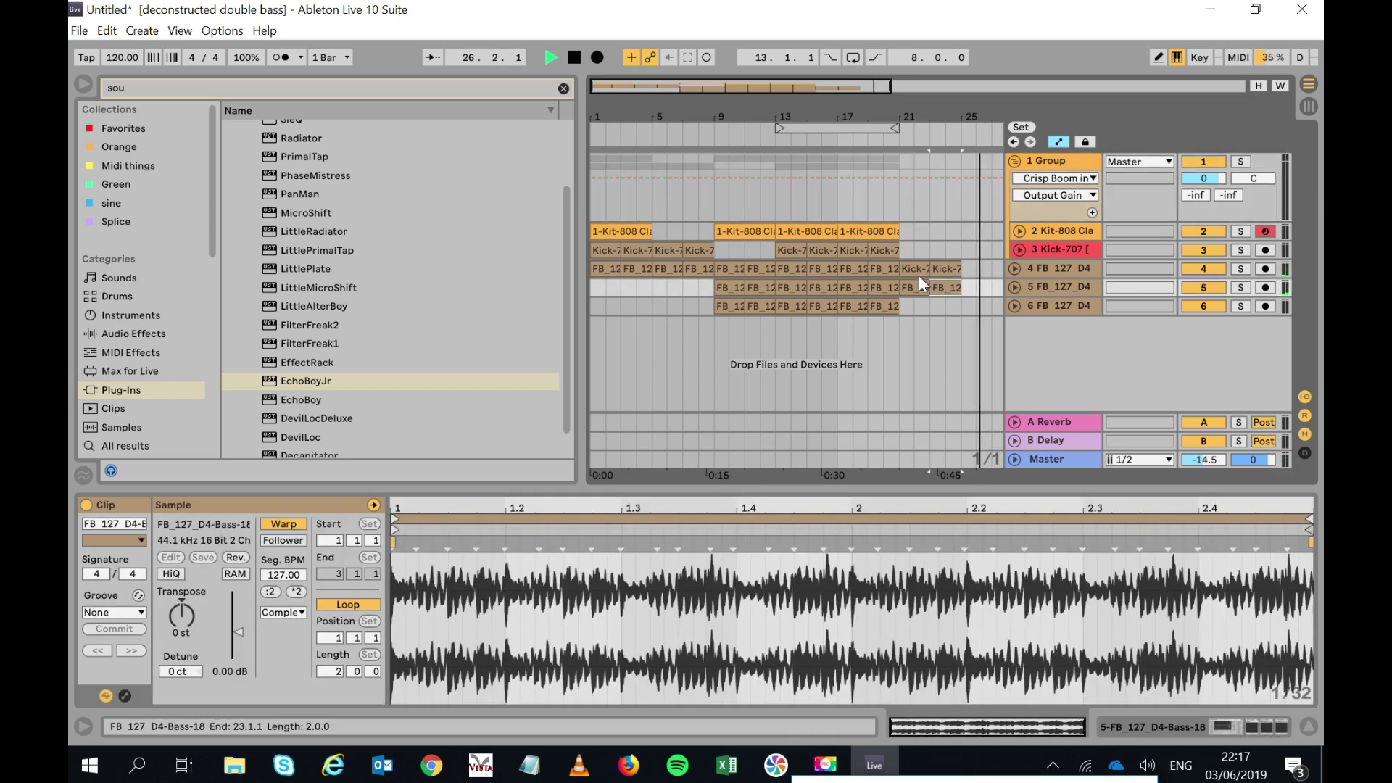
shift+click(915, 272)
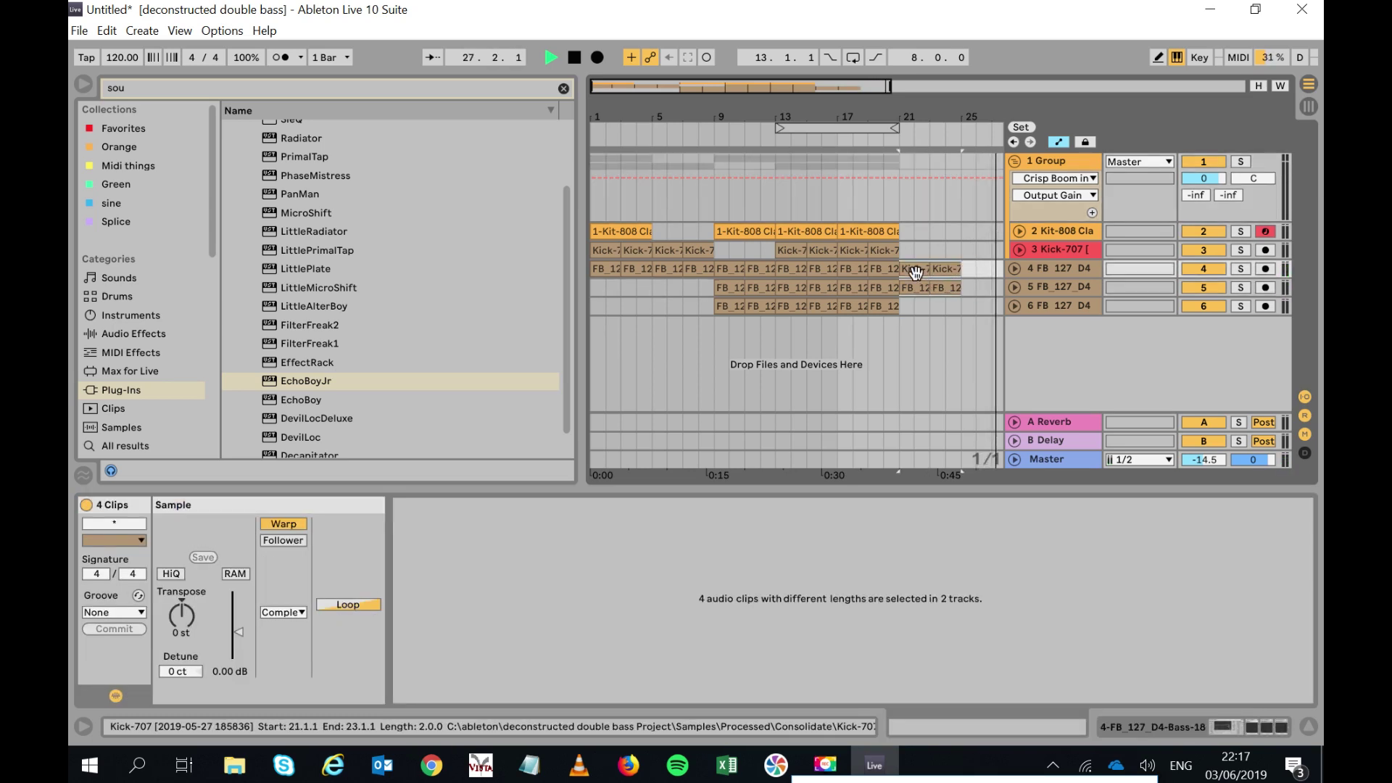
click(915, 272)
key(Up)
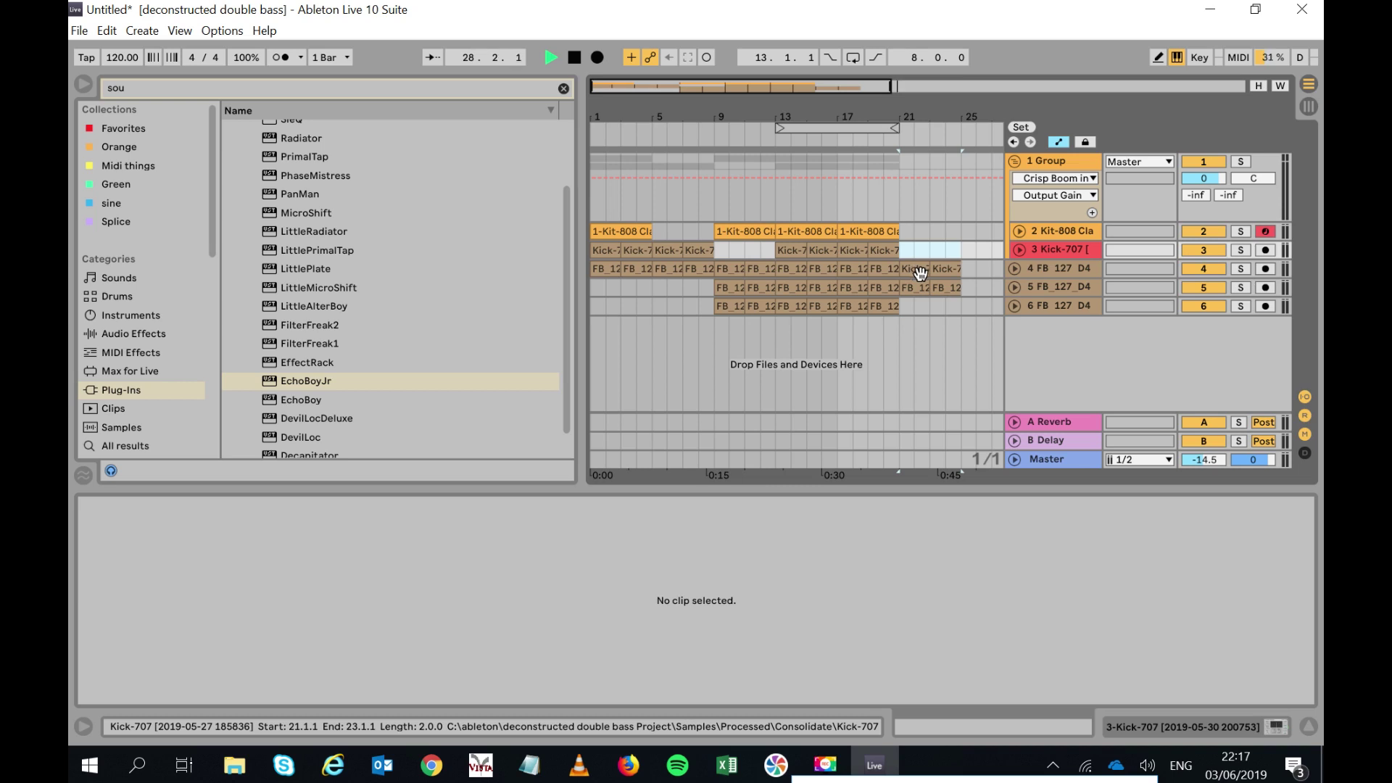
click(917, 276)
shift+click(913, 272)
drag(913, 273, 912, 251)
key(space)
key(space)
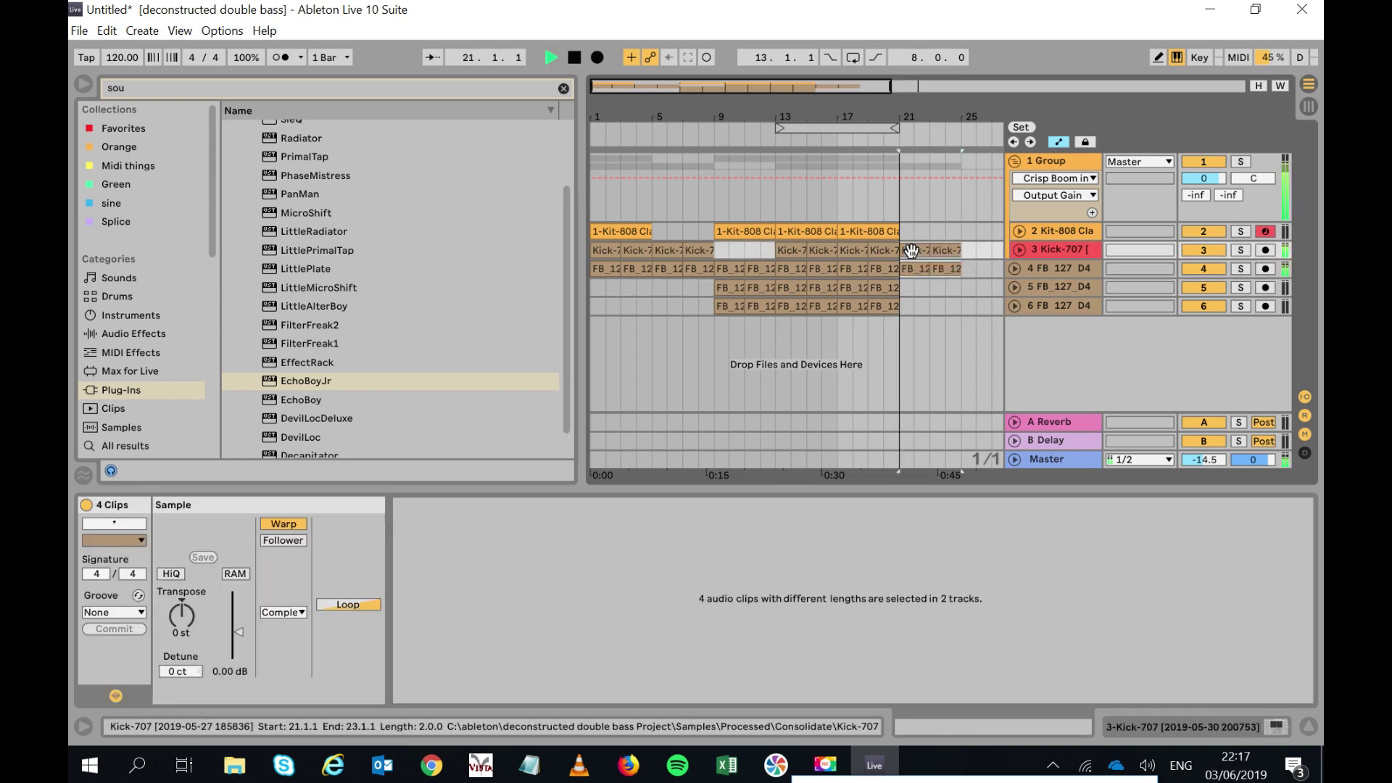
key(space)
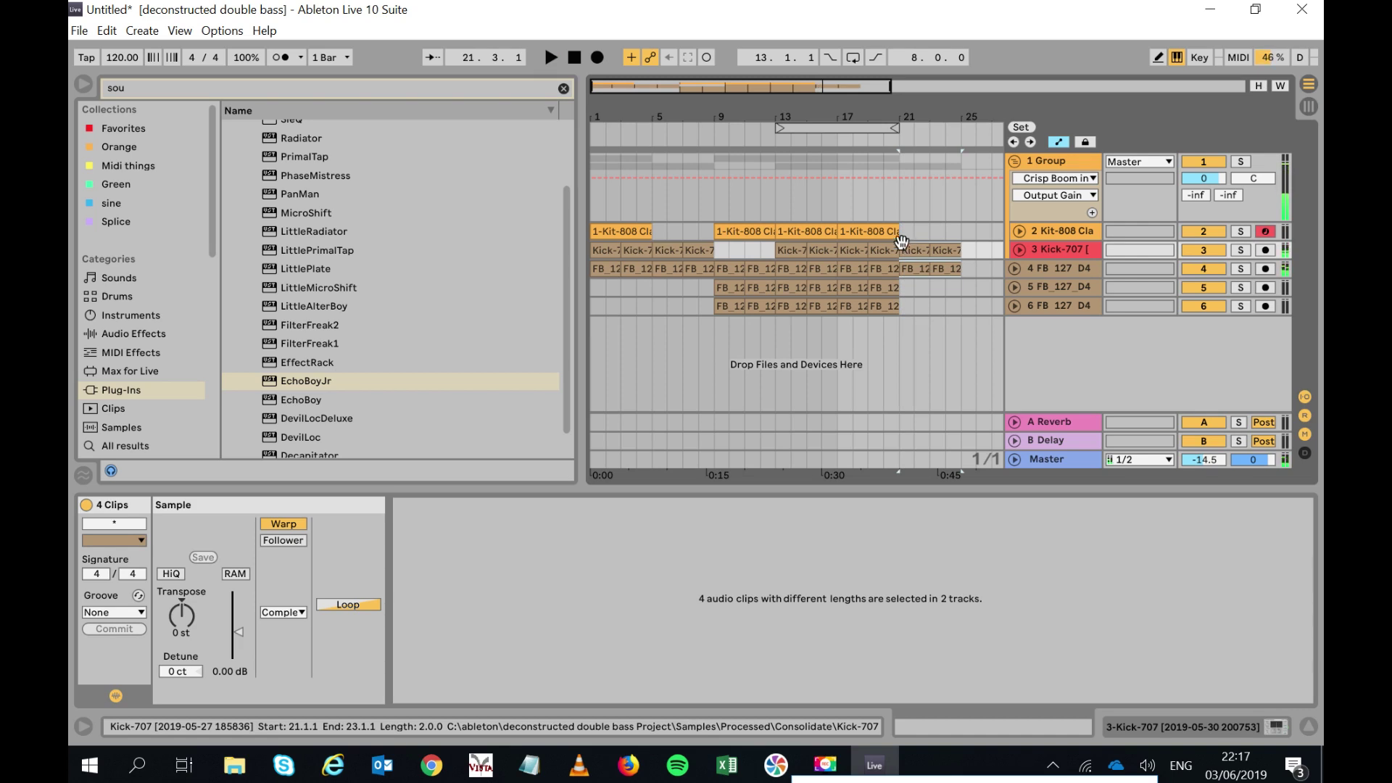
Copy the 808 drum clip from bar 17 to bar 21 and delete all snare and kick notes in the copy.
click(859, 225)
drag(859, 225, 924, 230)
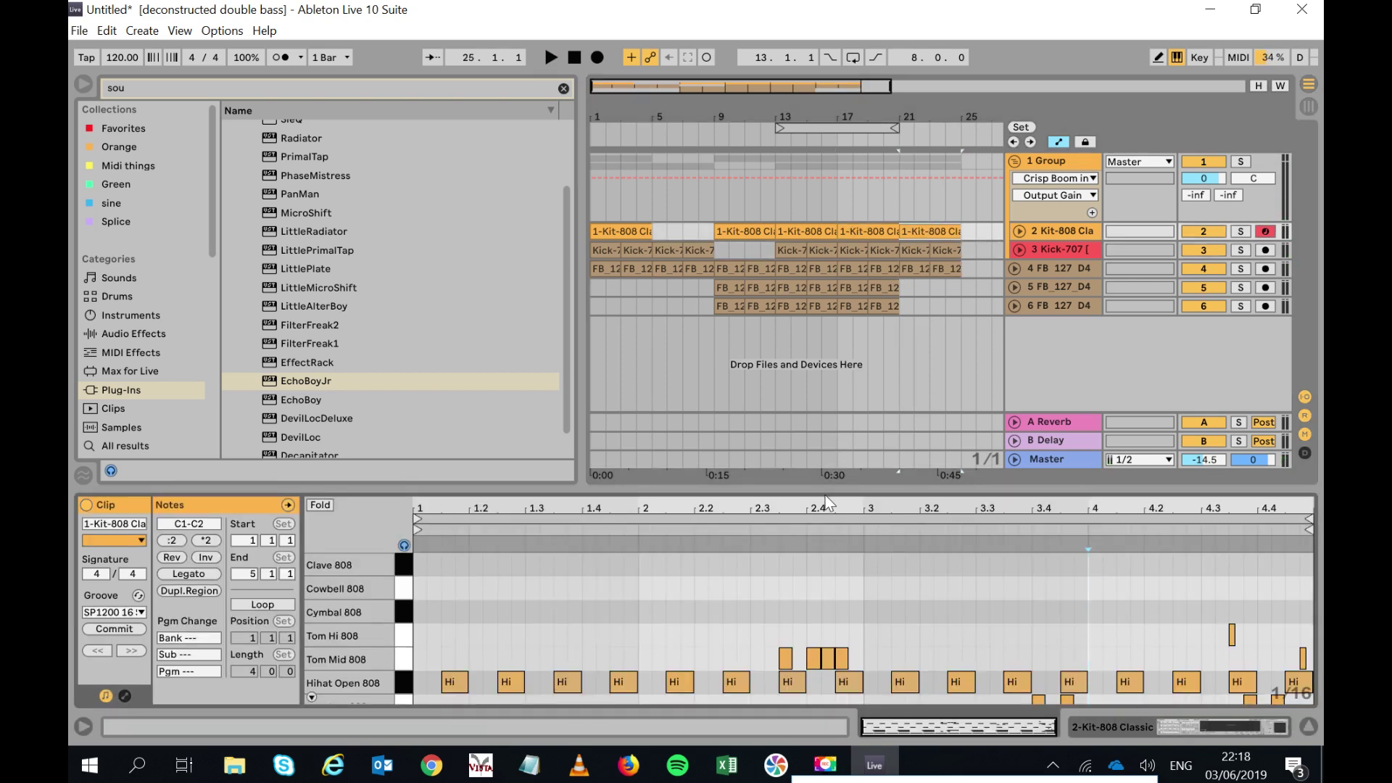
drag(824, 491, 793, 106)
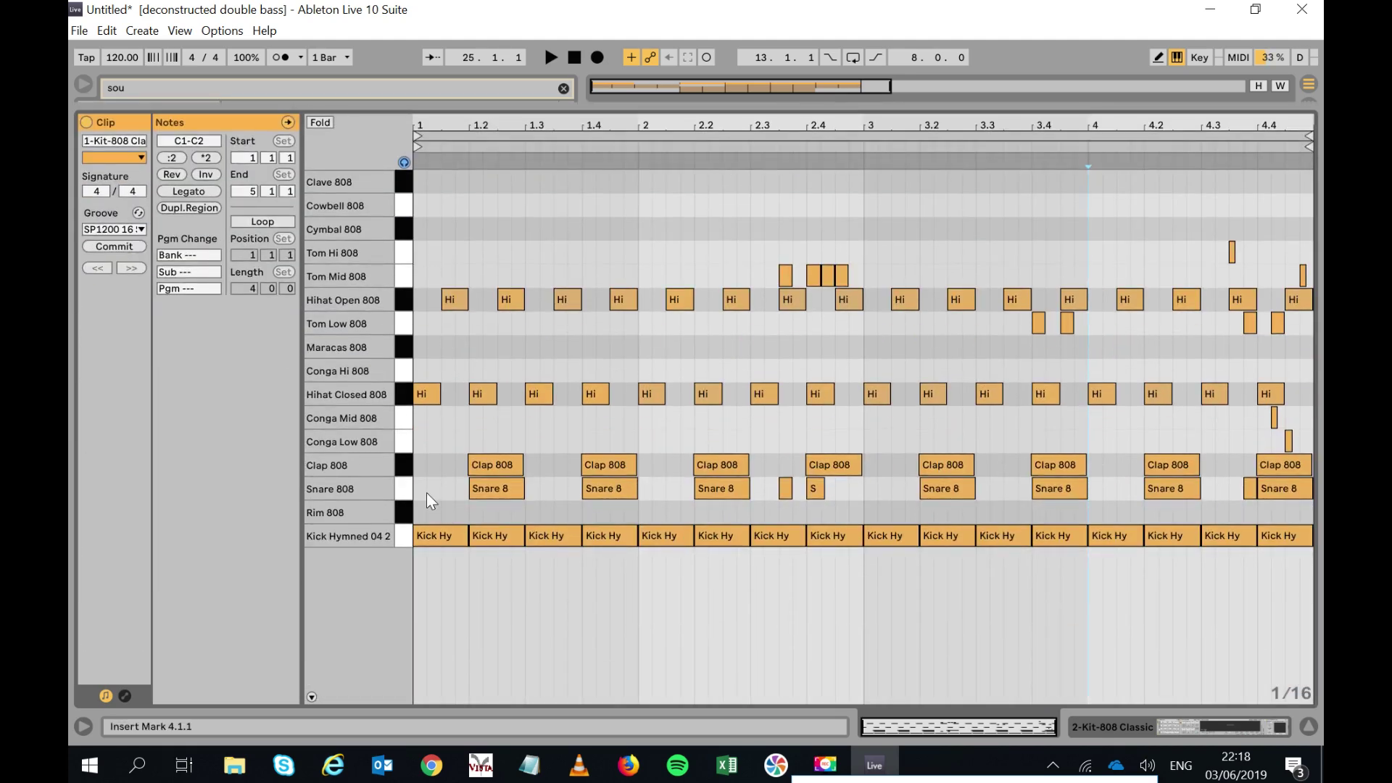
drag(425, 490, 1313, 612)
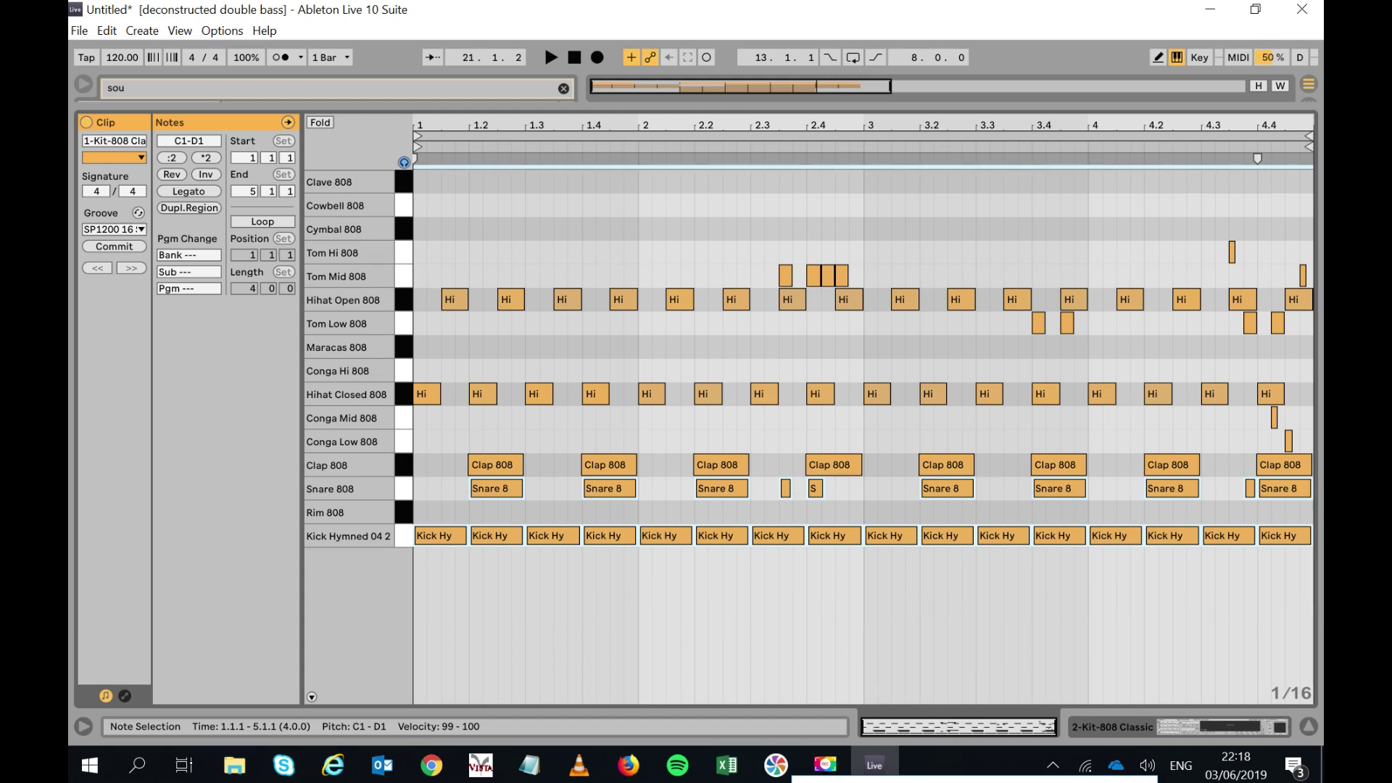
key(Delete)
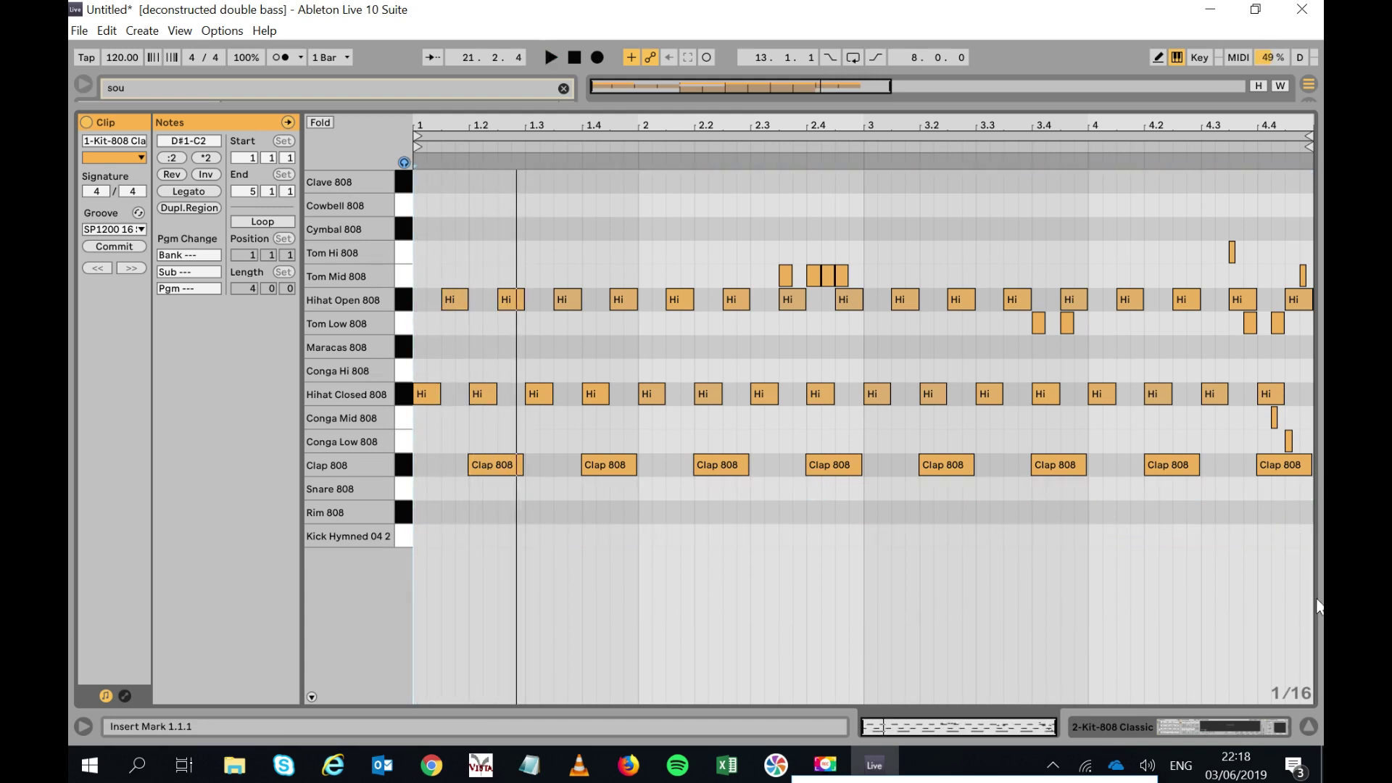
Switch off the two Valhalla effects on the 808 kit track and audition from bar 21.
click(1215, 724)
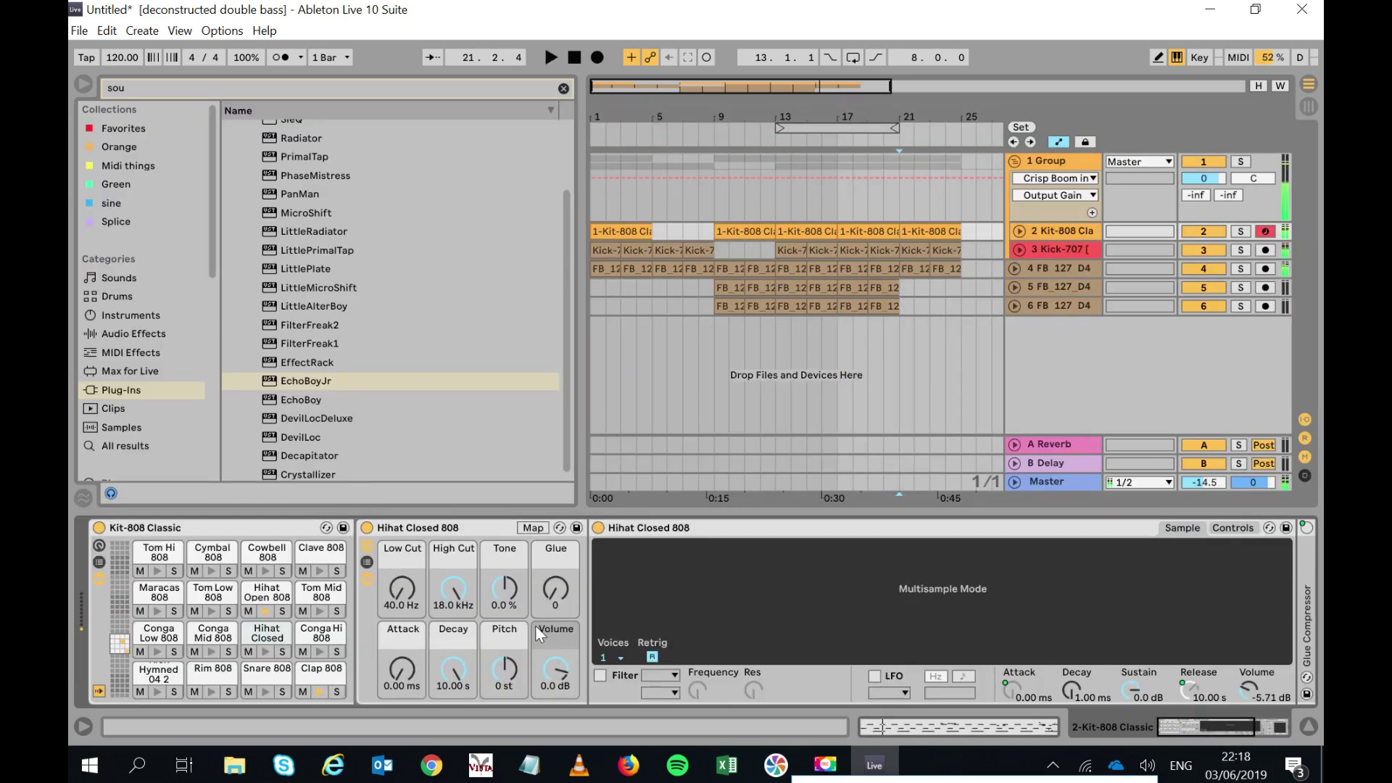
click(310, 672)
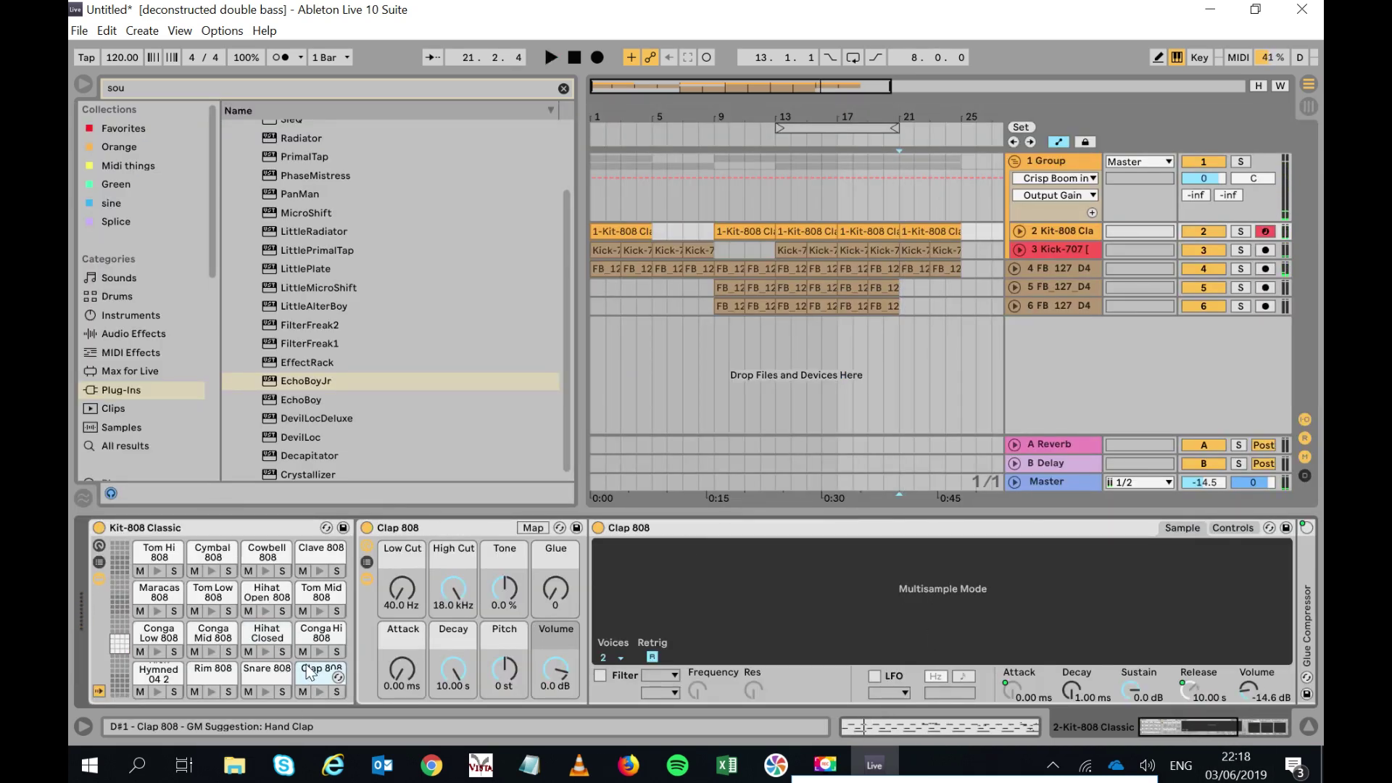
drag(1213, 722, 1277, 724)
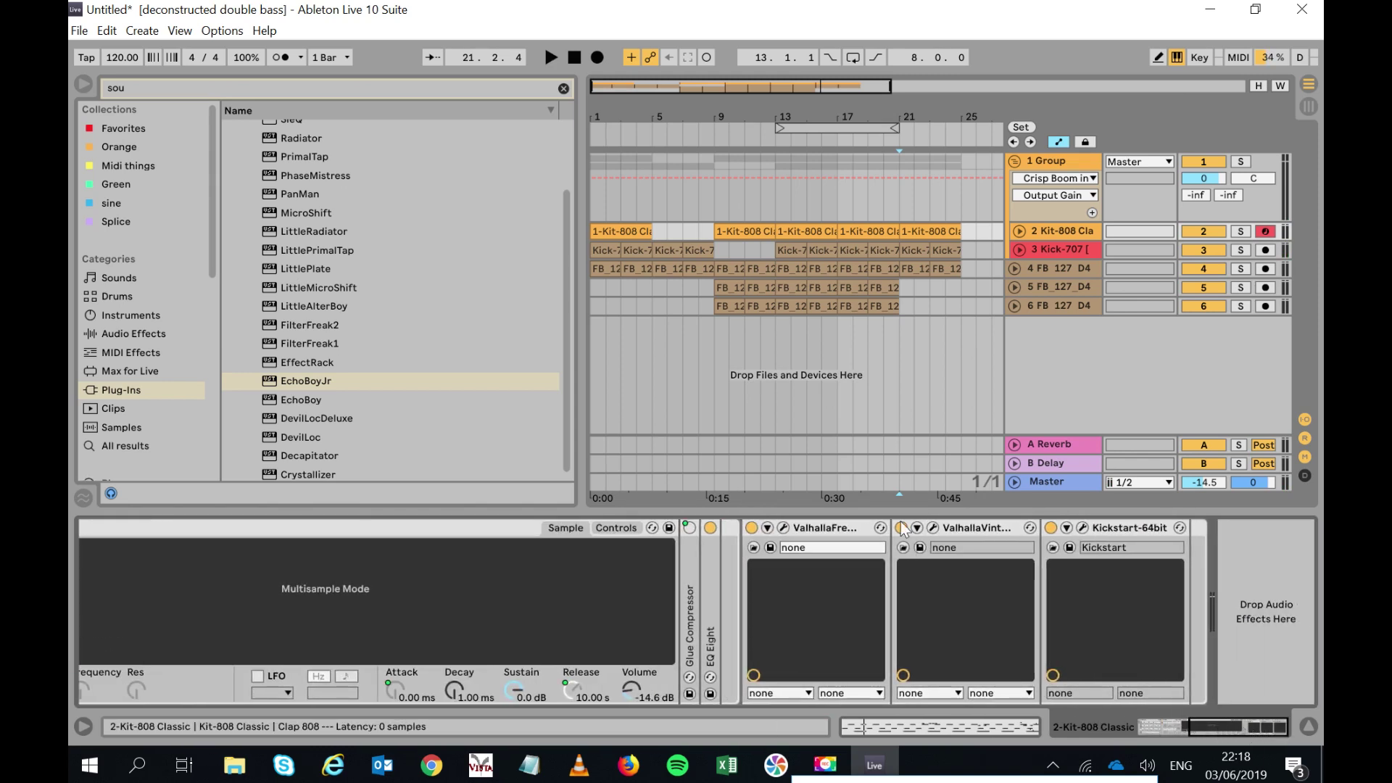
click(752, 528)
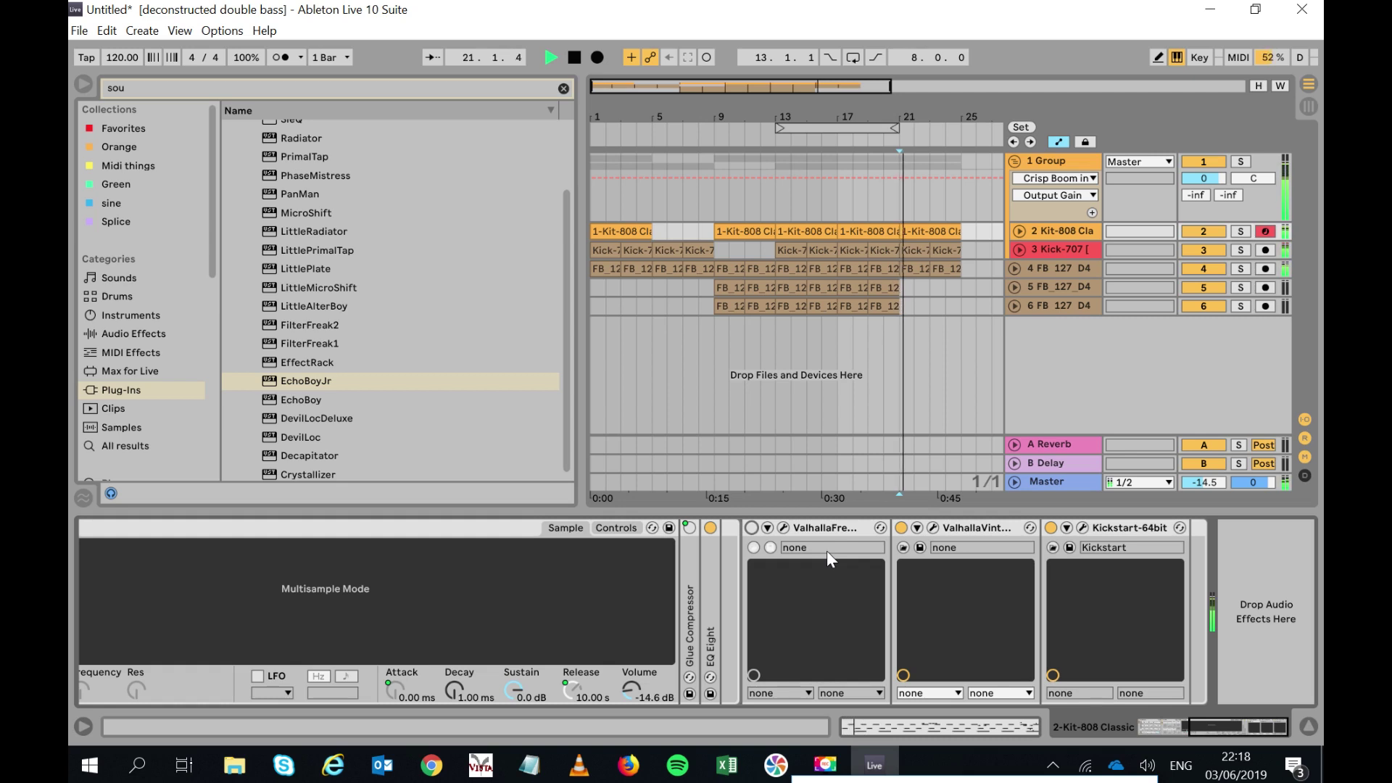
click(901, 528)
key(space)
key(space)
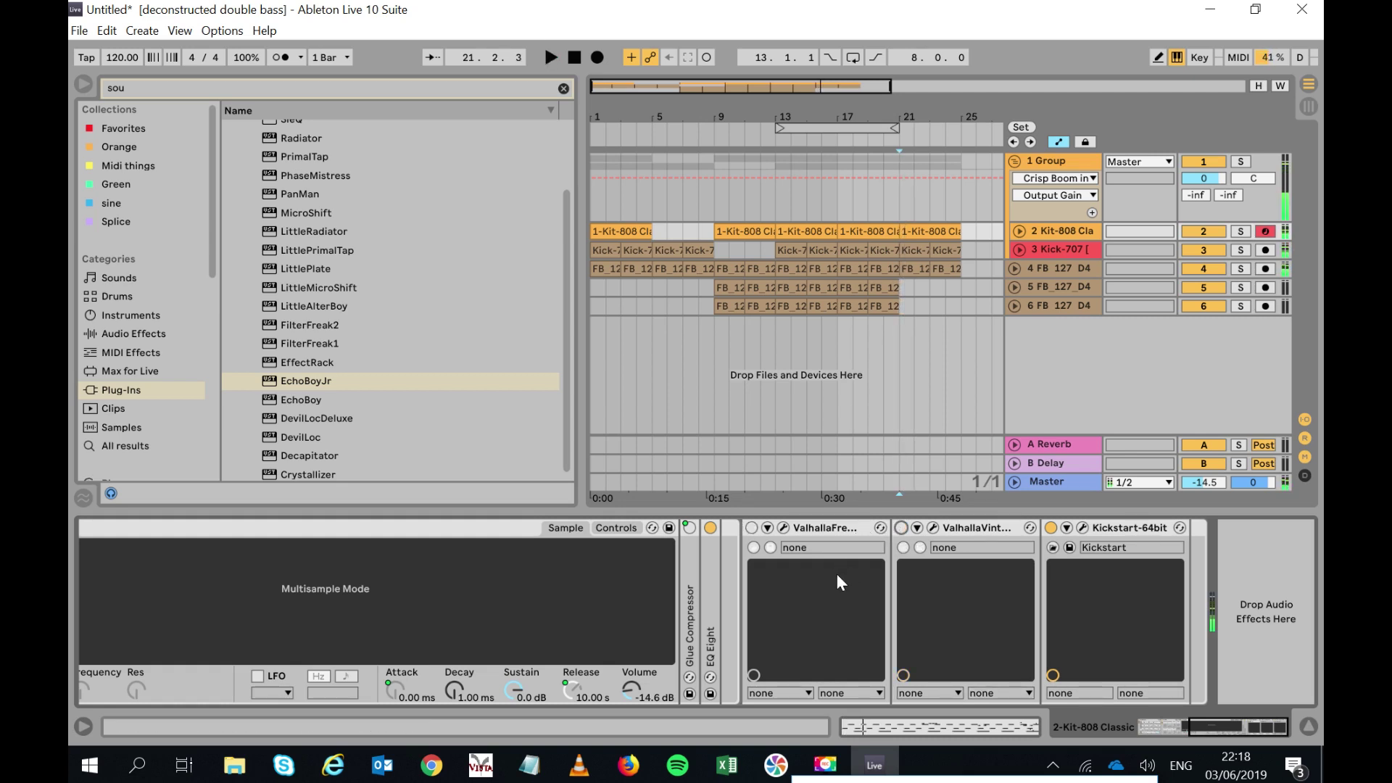
Try bypassing Kickstart on the 808 kit track while playing from bar 21.
click(1050, 527)
key(space)
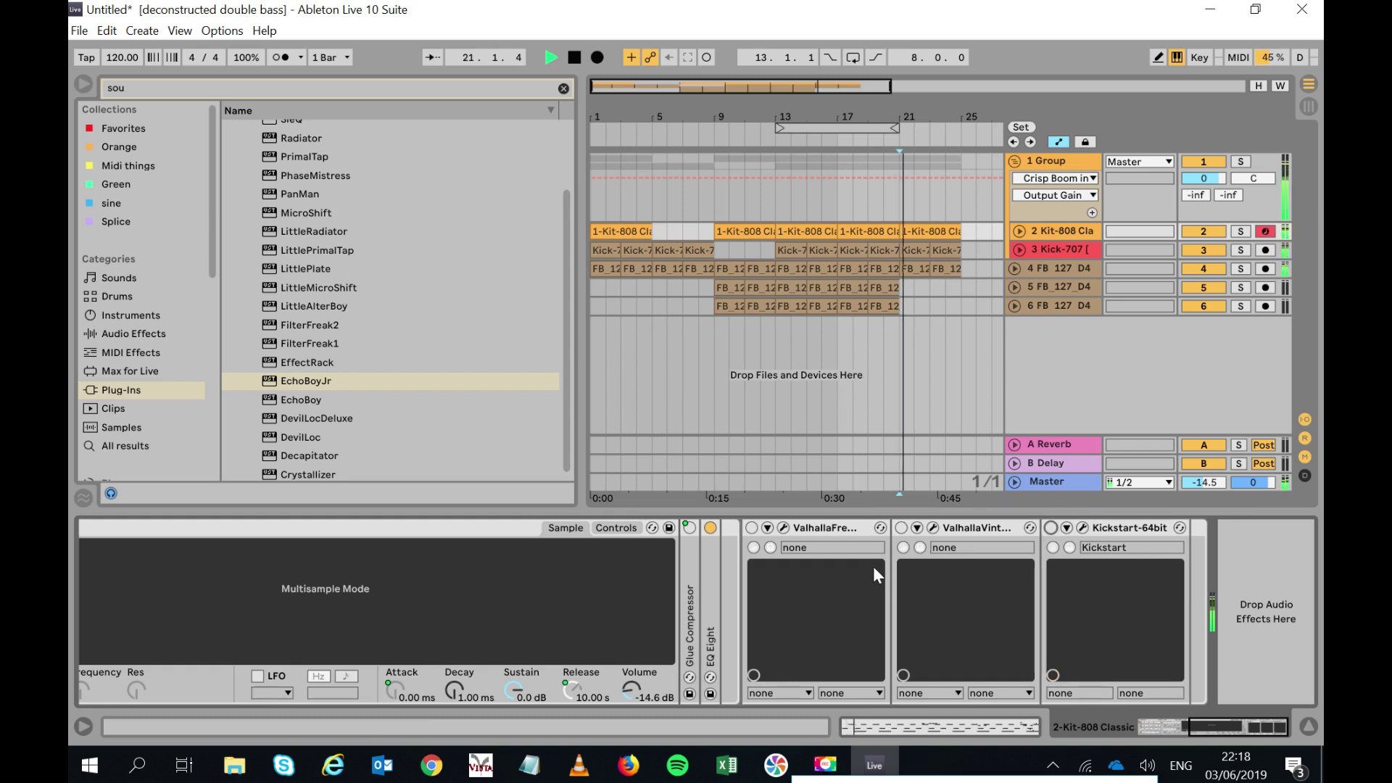
key(space)
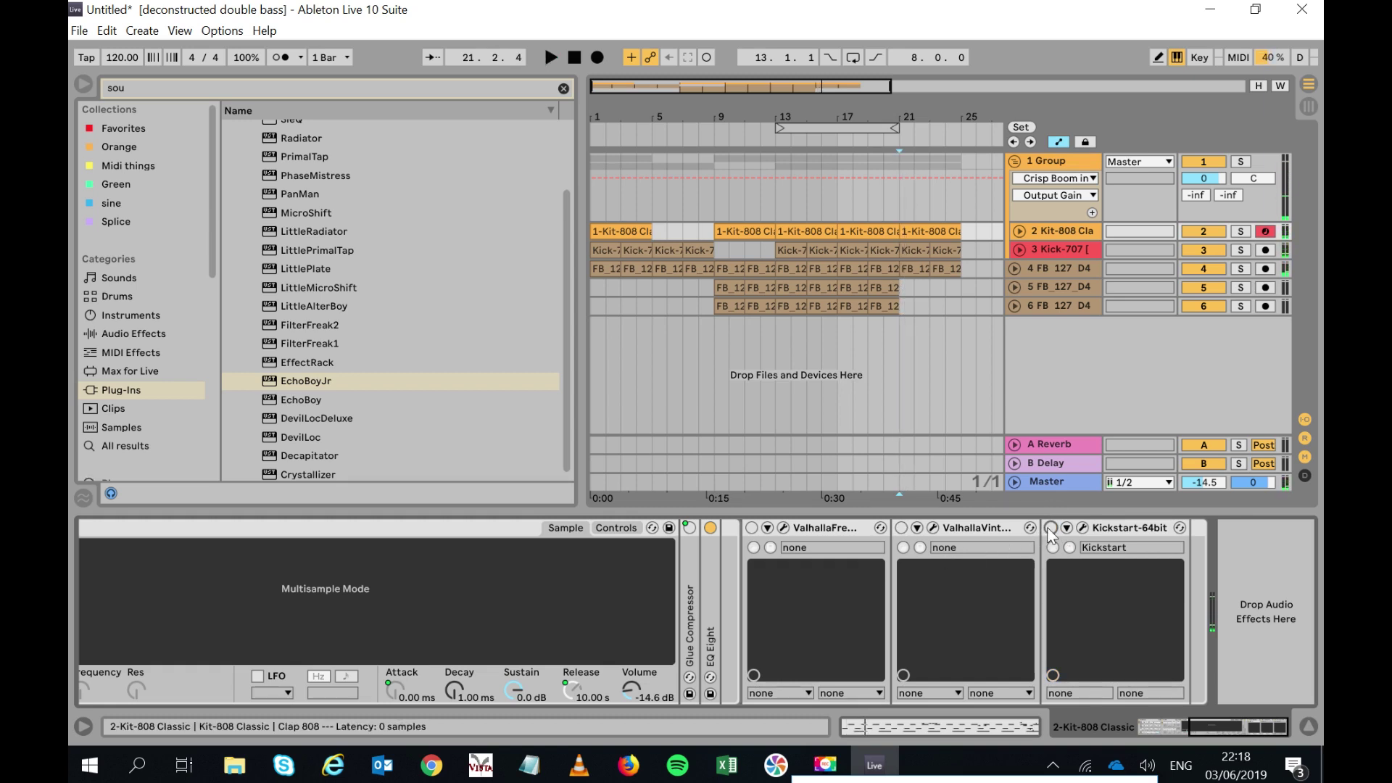
Switch Kickstart on for the 808 kit track, open its window and set the mix to 60% while playing from bar 21.
click(1086, 528)
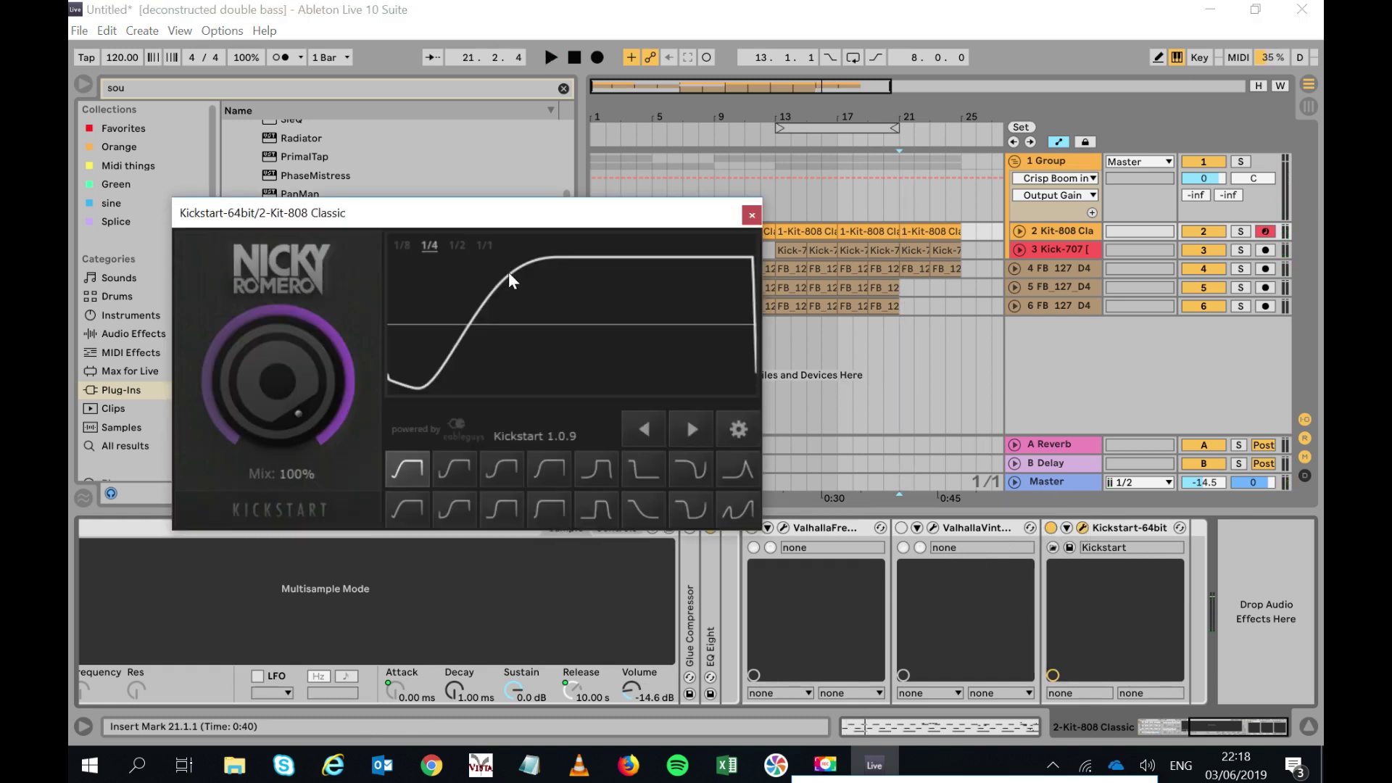
drag(323, 312, 324, 337)
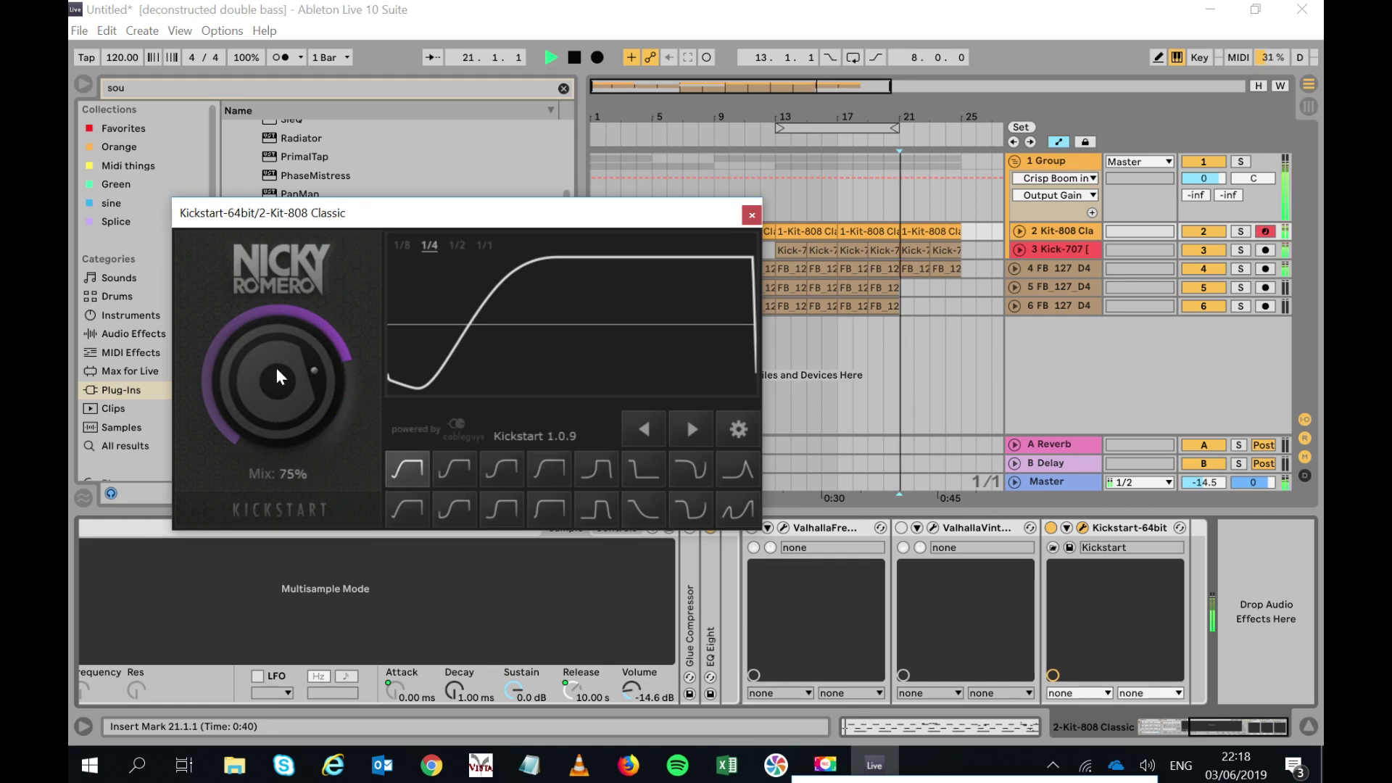
drag(276, 371, 259, 409)
key(space)
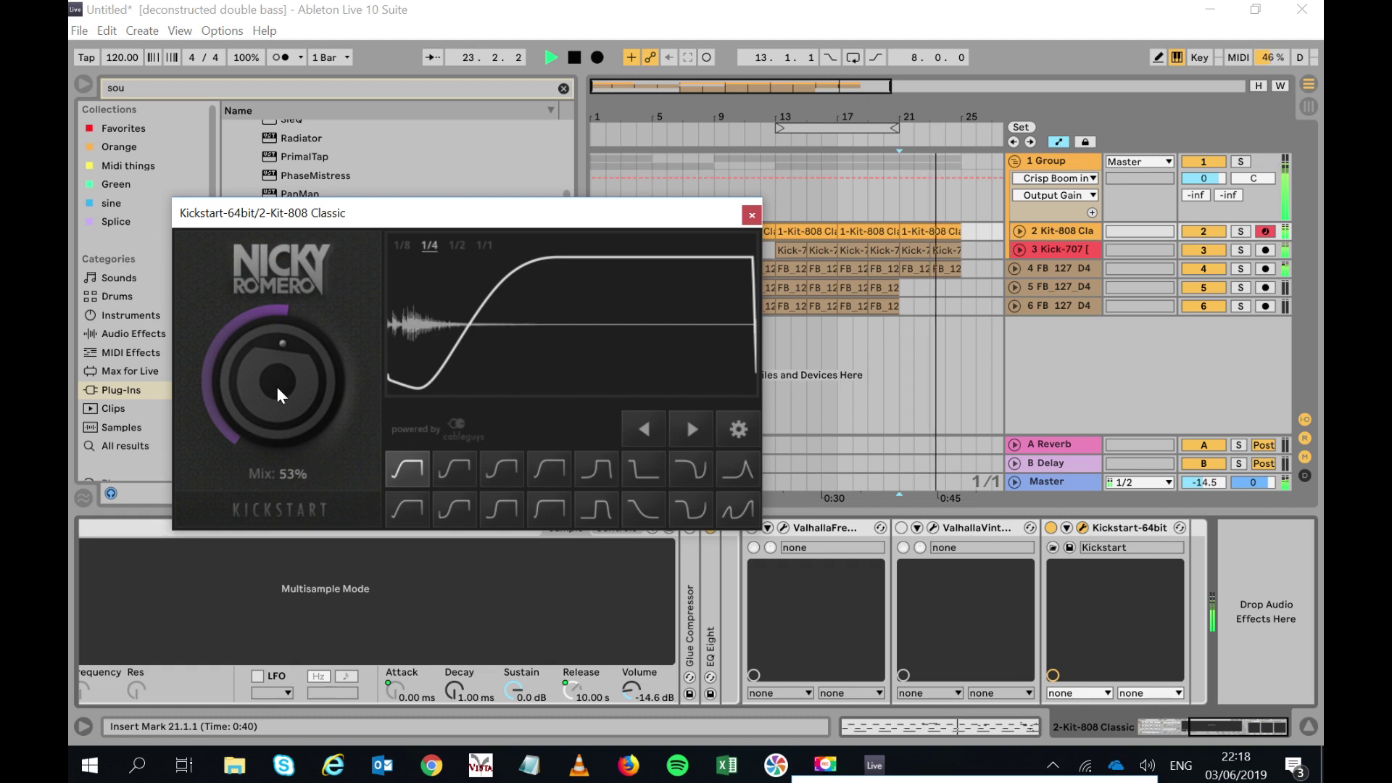
mouse_move(276, 386)
mouse_down()
mouse_move(276, 406)
mouse_move(280, 367)
mouse_move(280, 402)
mouse_up()
key(space)
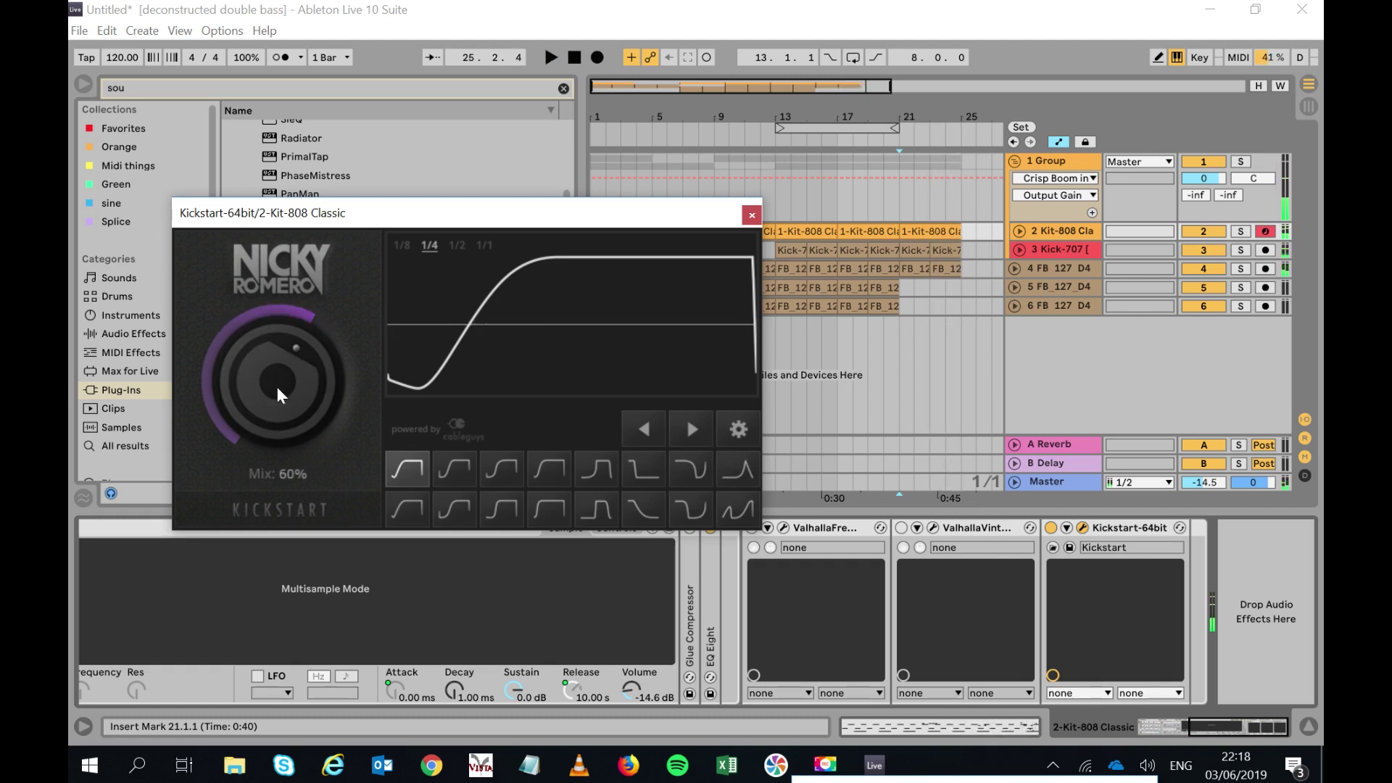
Close the Kickstart window, switch both Valhalla effects back on for the 808 kit track and audition from bar 21.
click(751, 215)
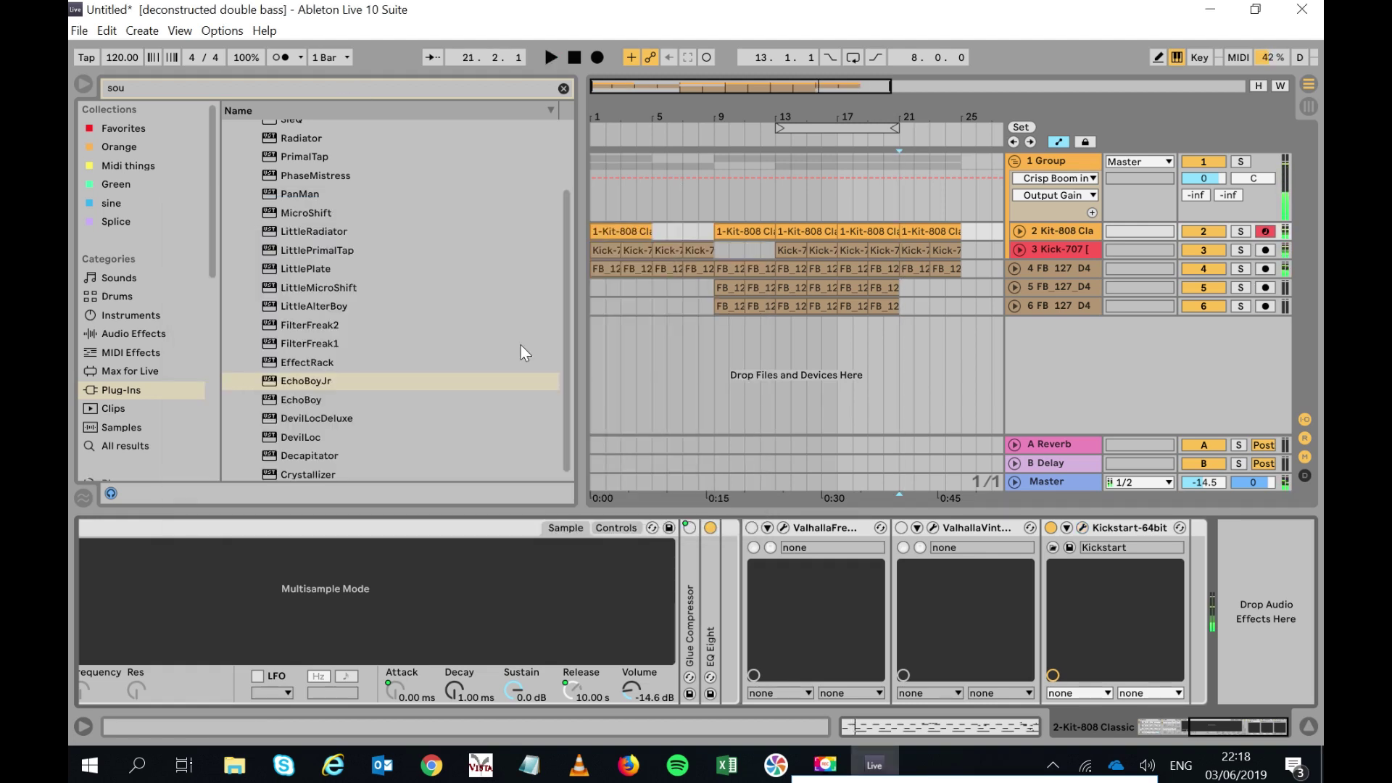
click(752, 528)
click(901, 528)
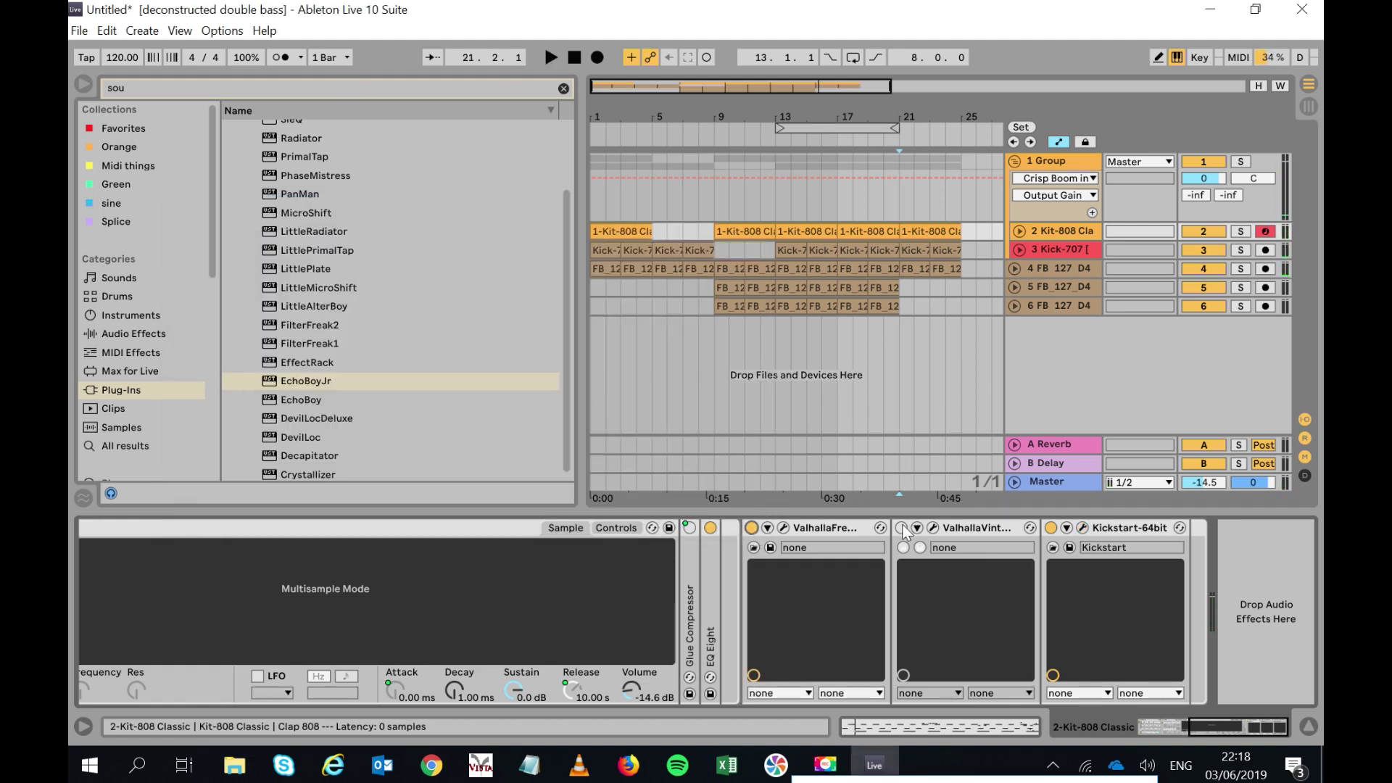
key(space)
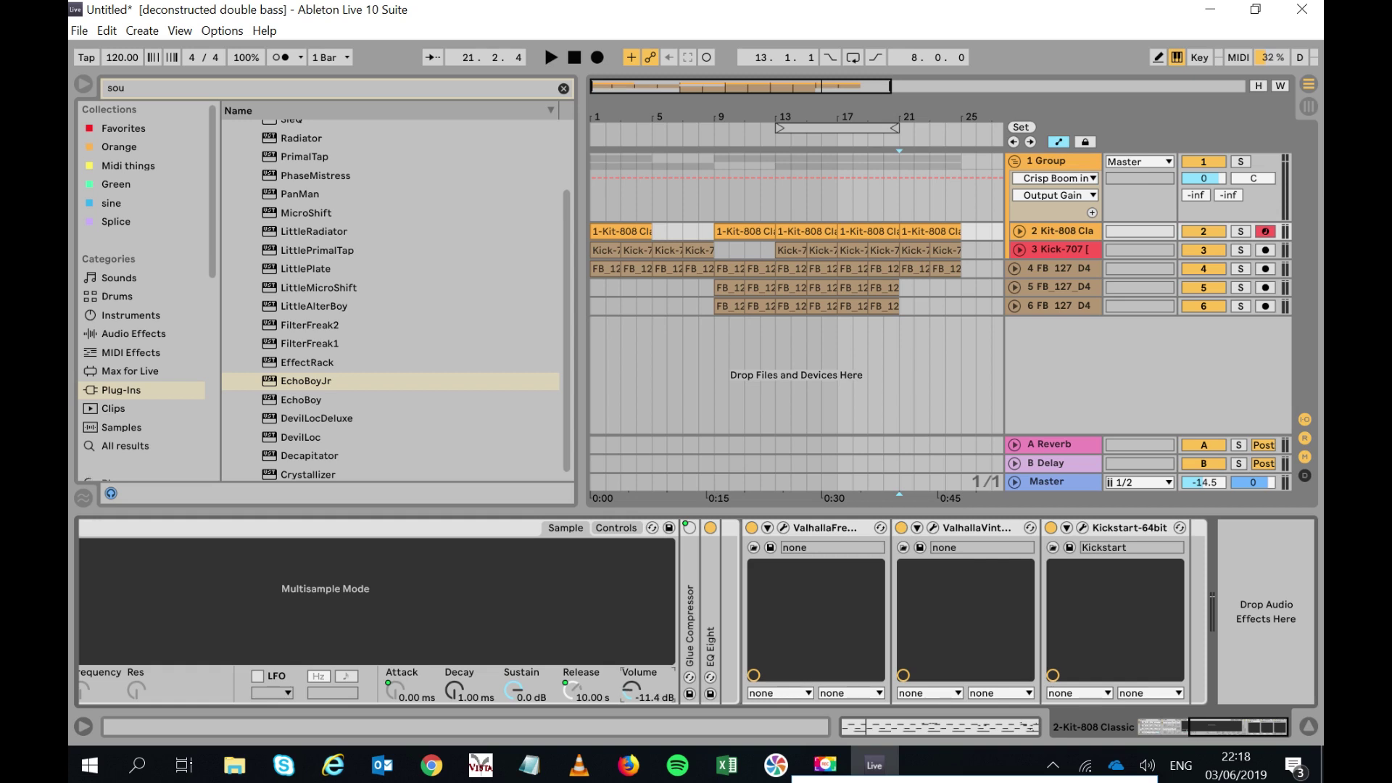
key(space)
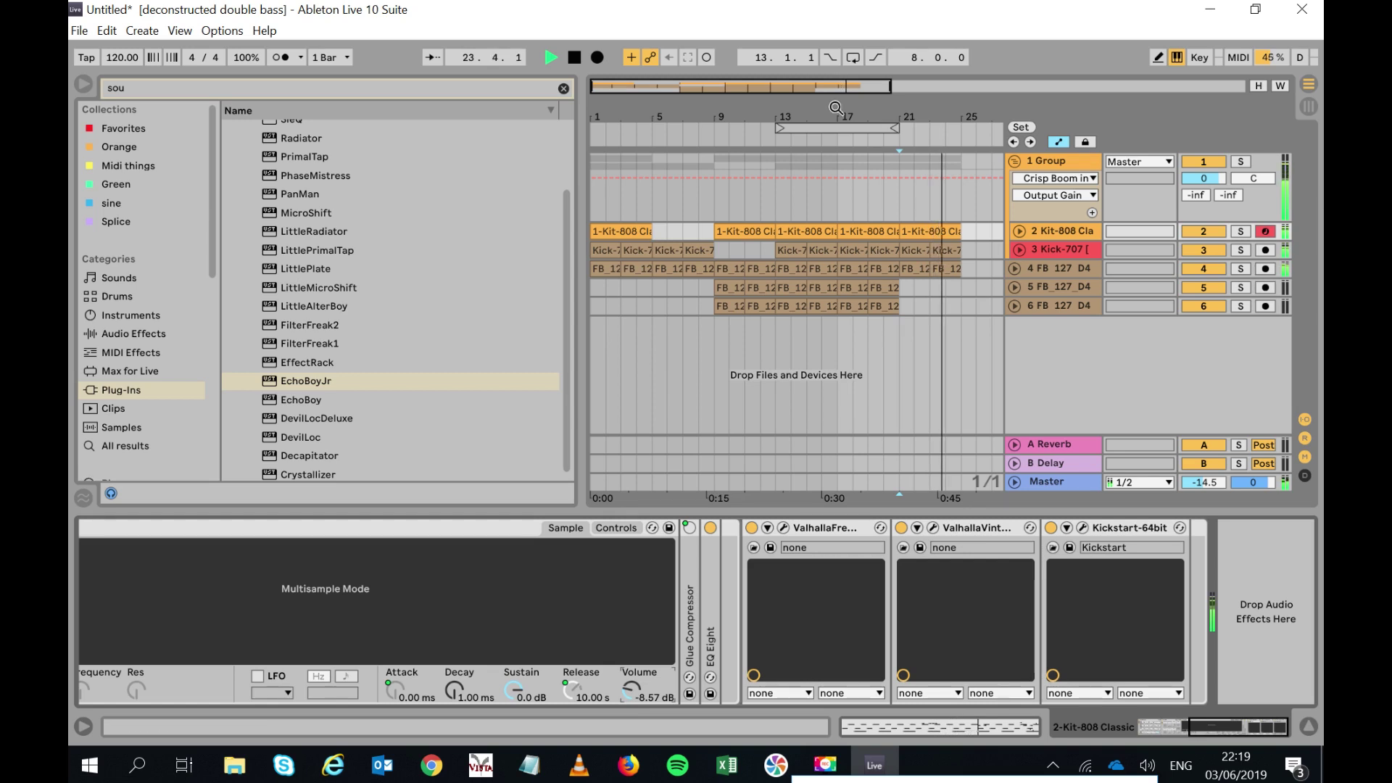
Audition the arrangement from bar 1.
drag(957, 116, 957, 72)
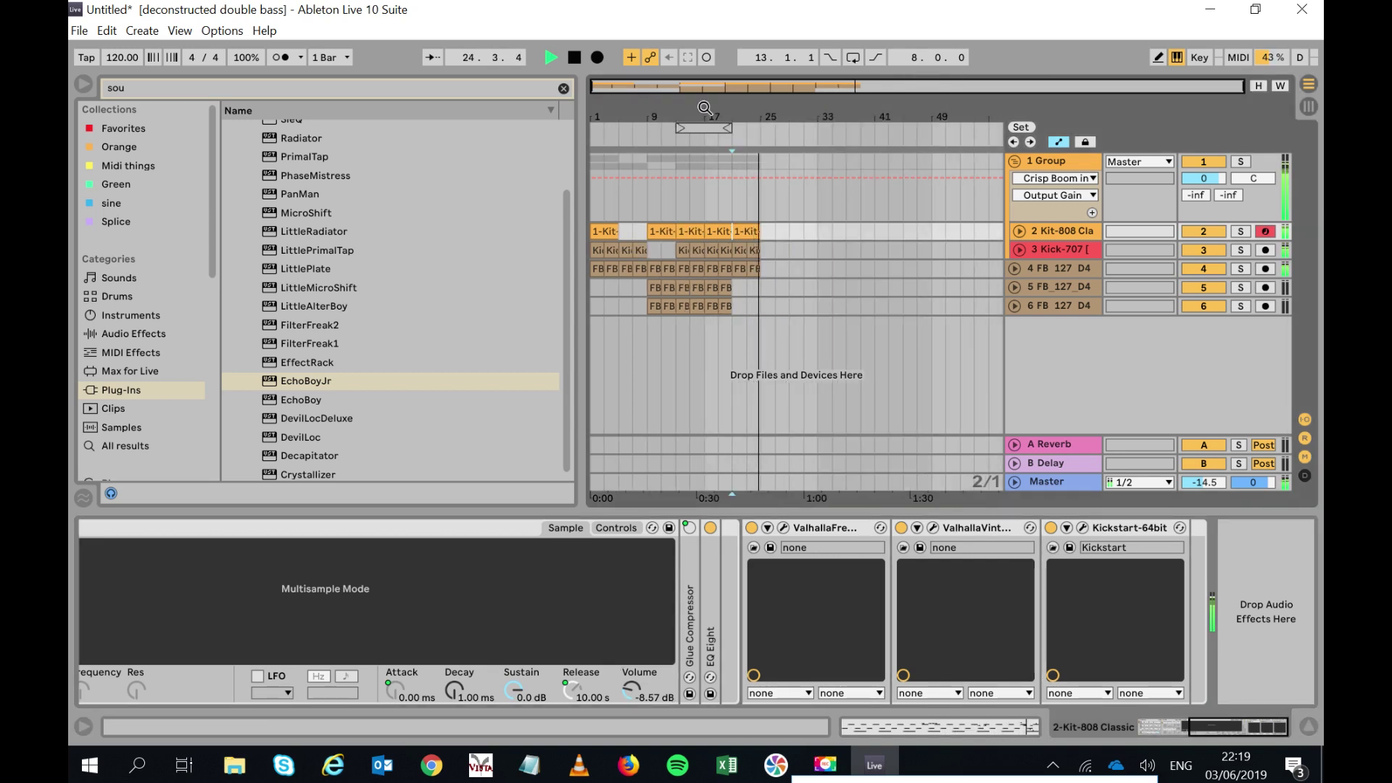
click(596, 232)
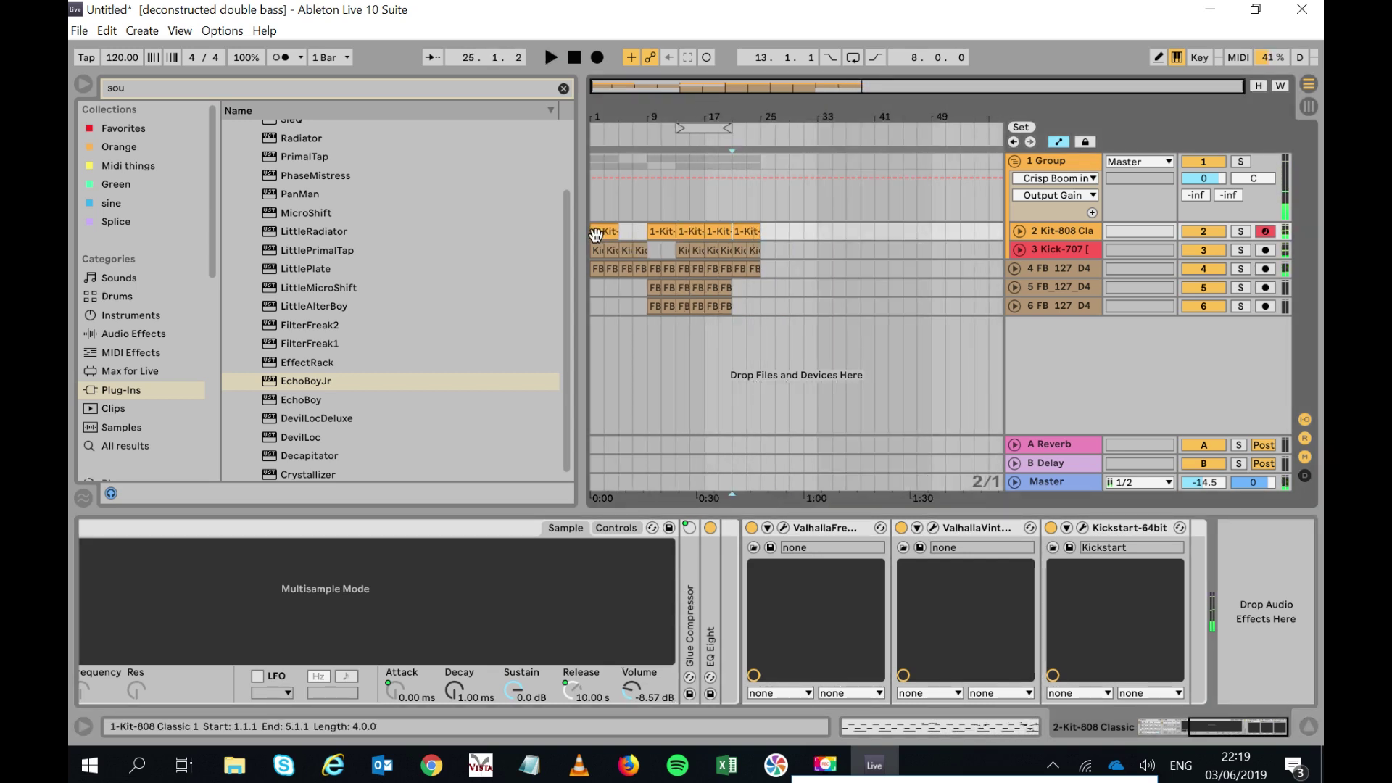
key(space)
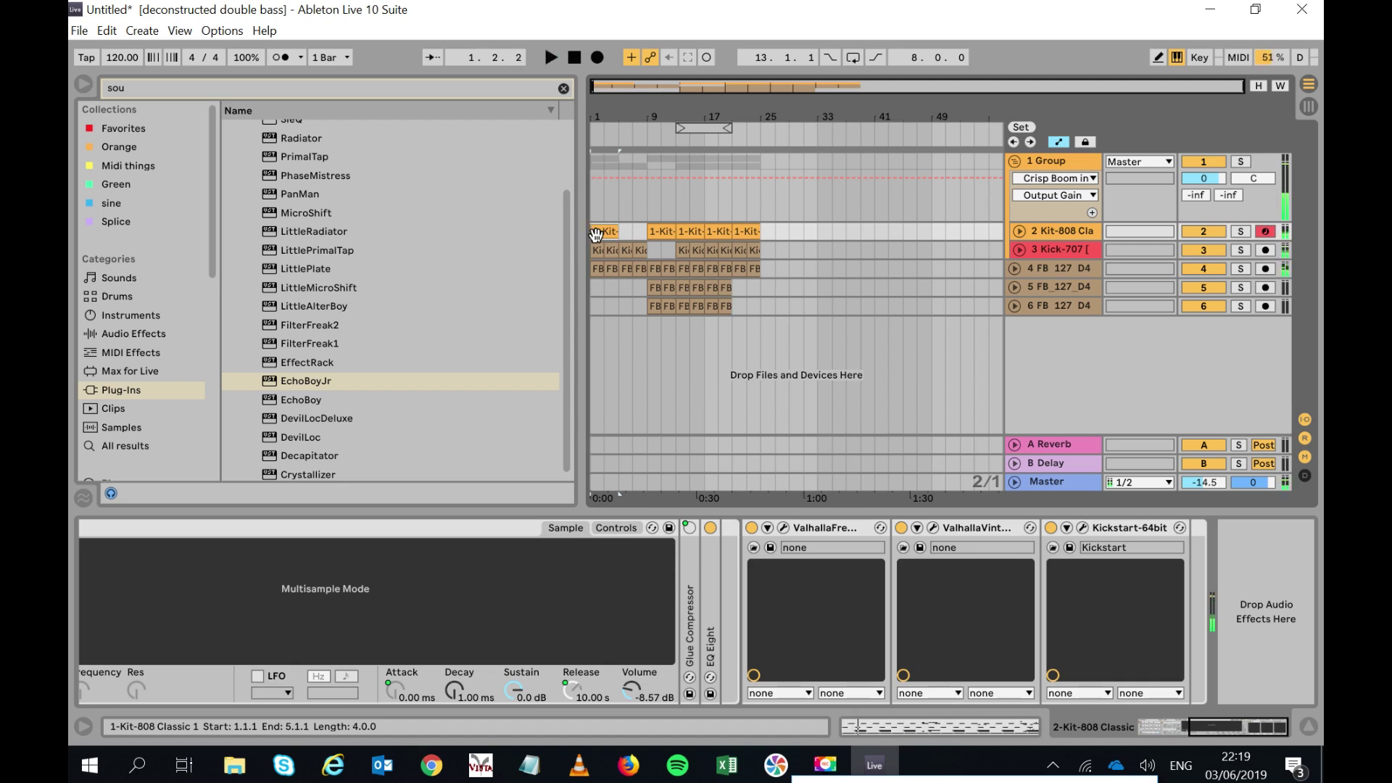
Insert a new MIDI track below the bass tracks, search the plug-ins for "diva" and load Diva(x64) onto it.
right_click(1097, 355)
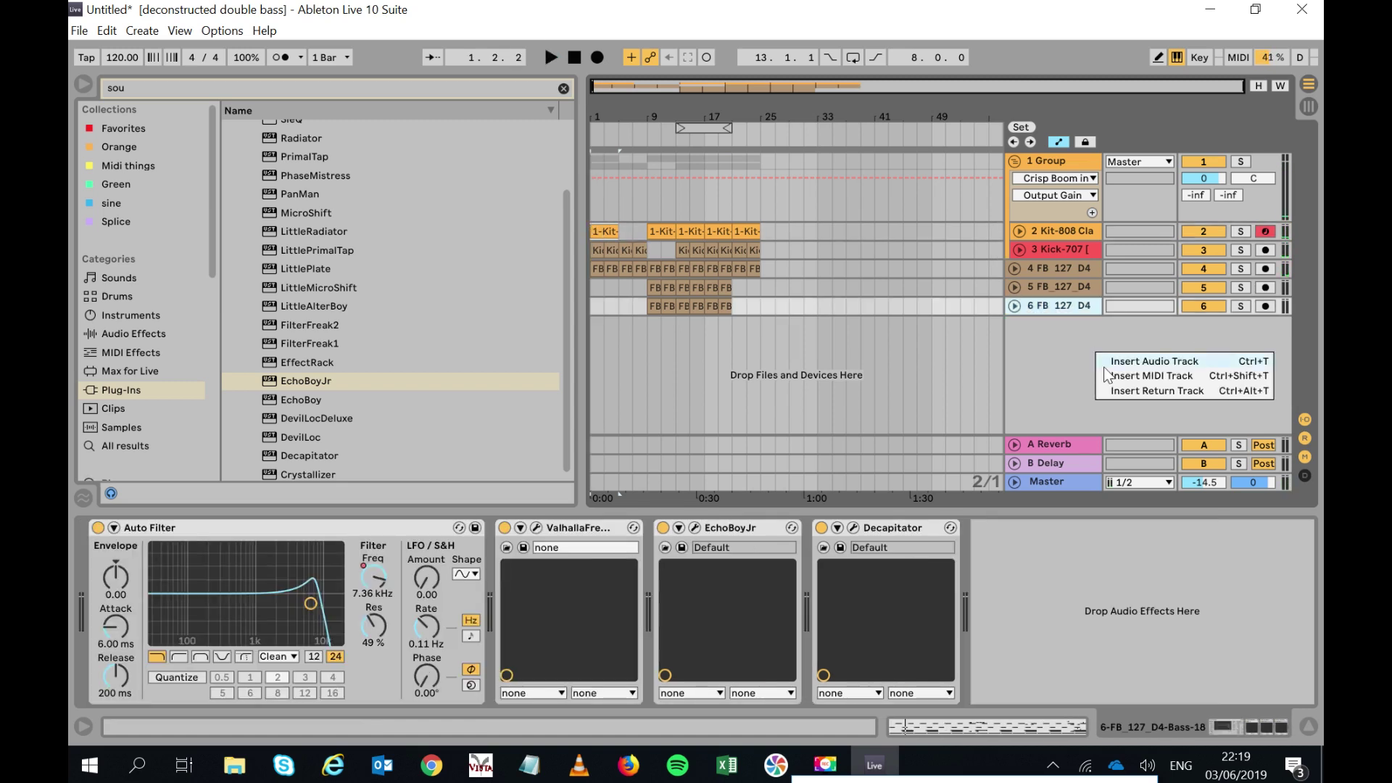
click(1109, 375)
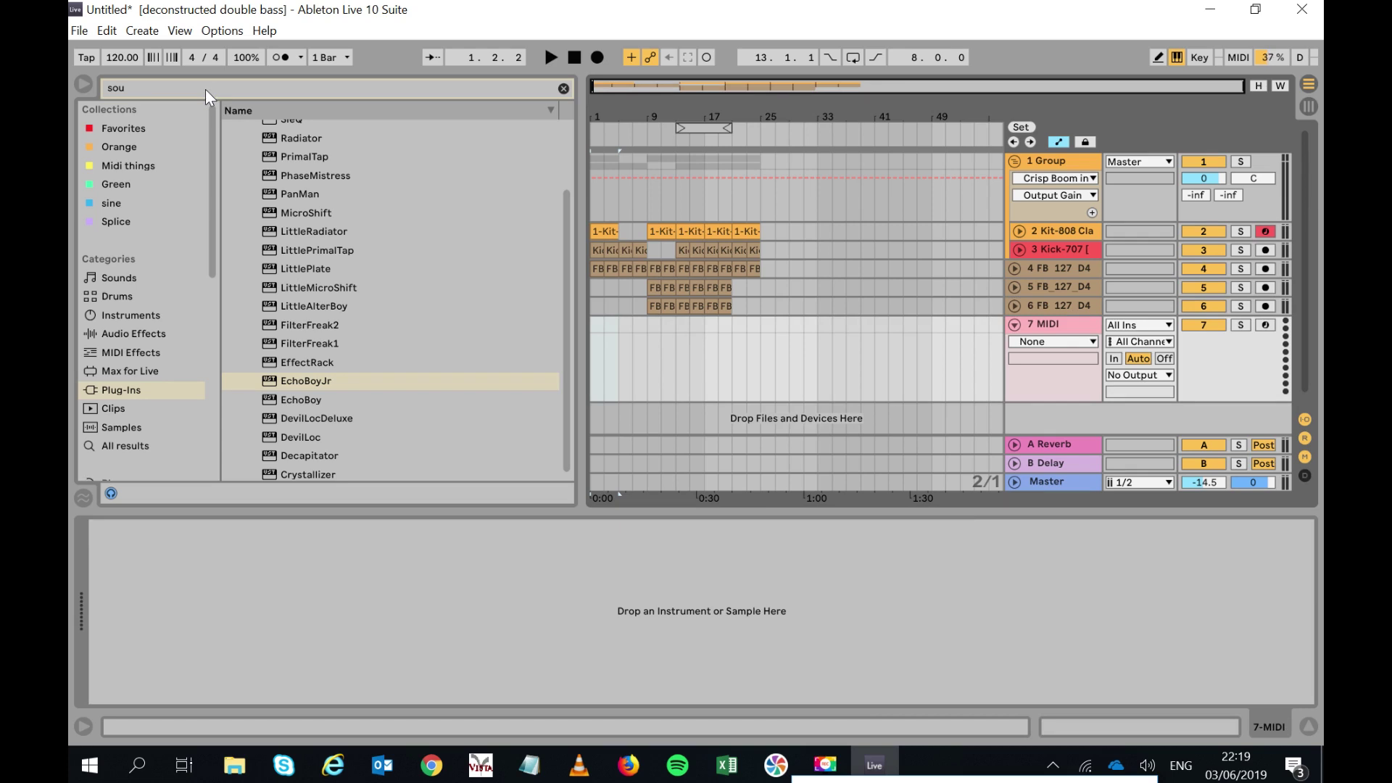
click(206, 89)
text(diva)
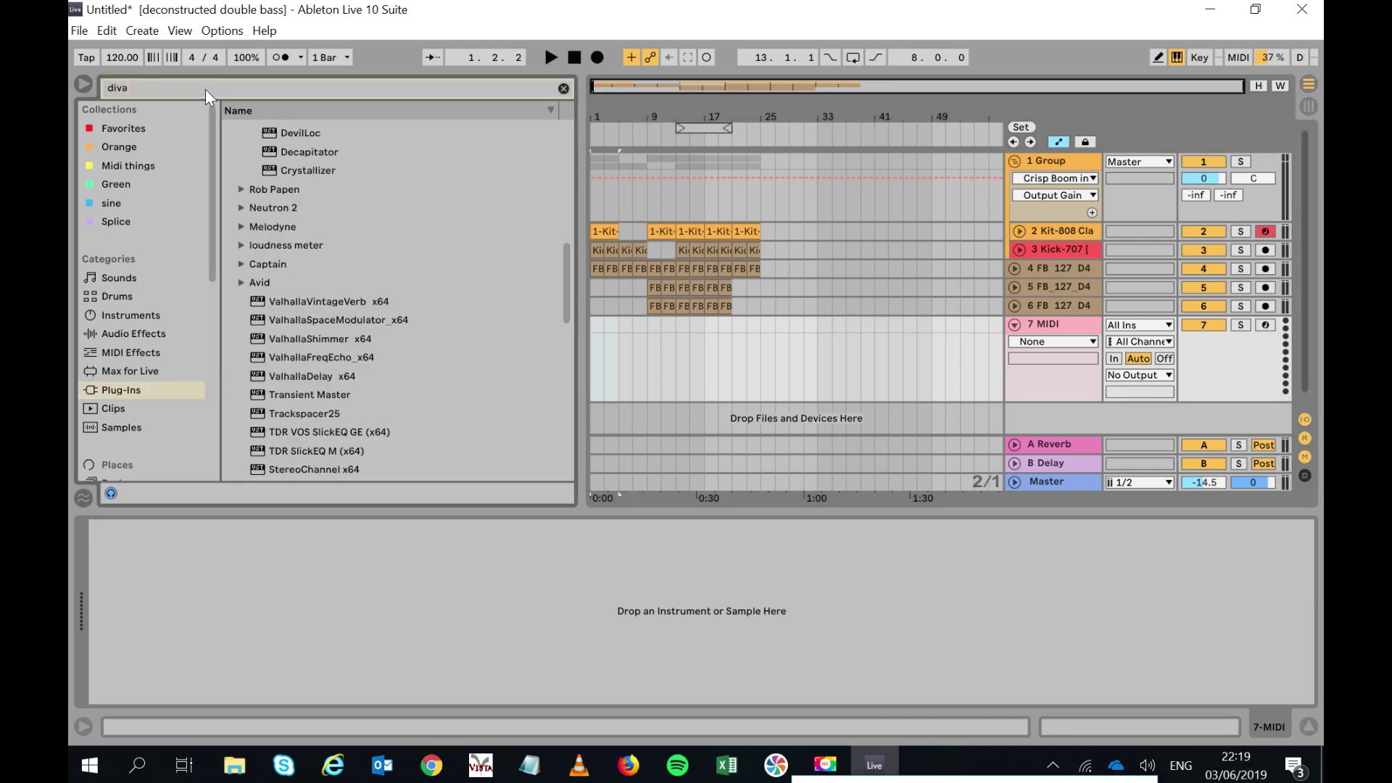
click(240, 148)
drag(293, 183, 1025, 384)
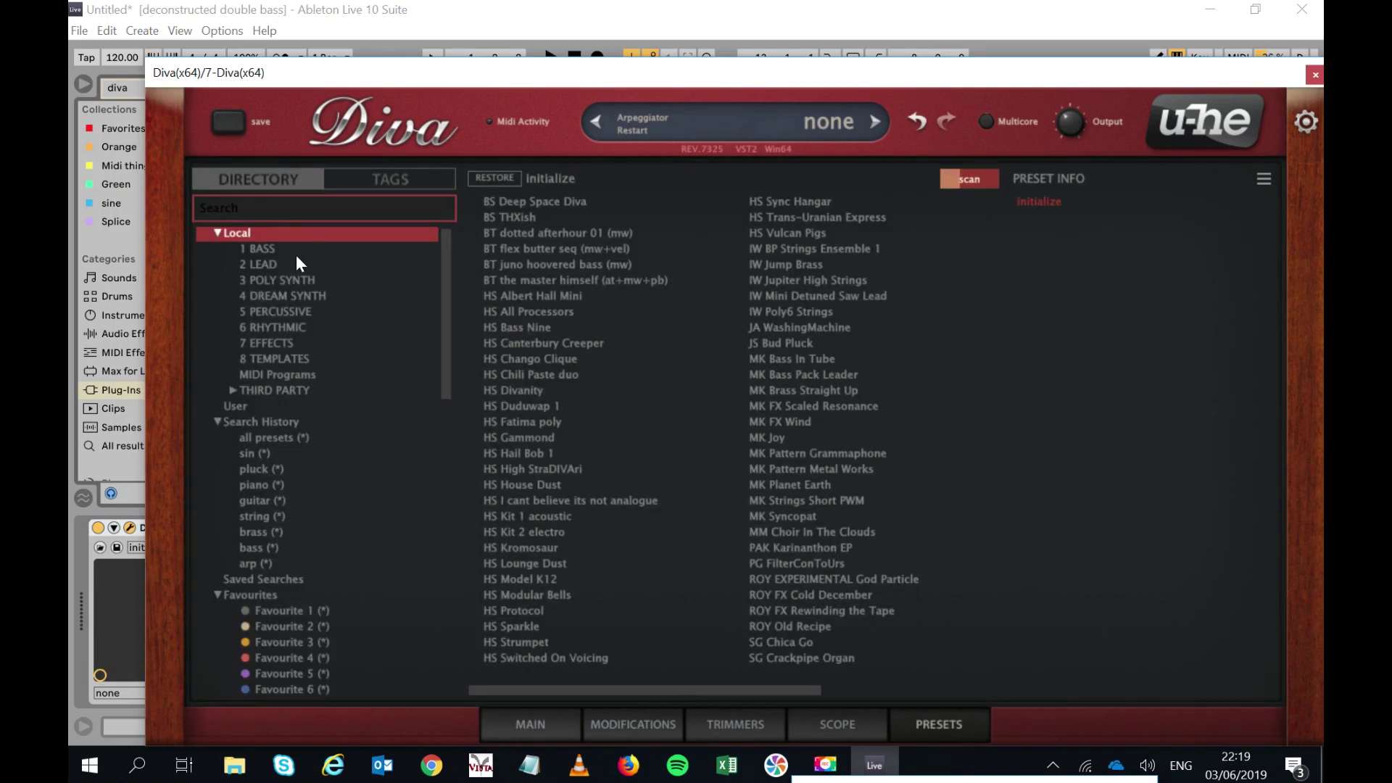
Load the MK Bass Picked preset from Diva's bass folder and close the plug-in window.
click(293, 251)
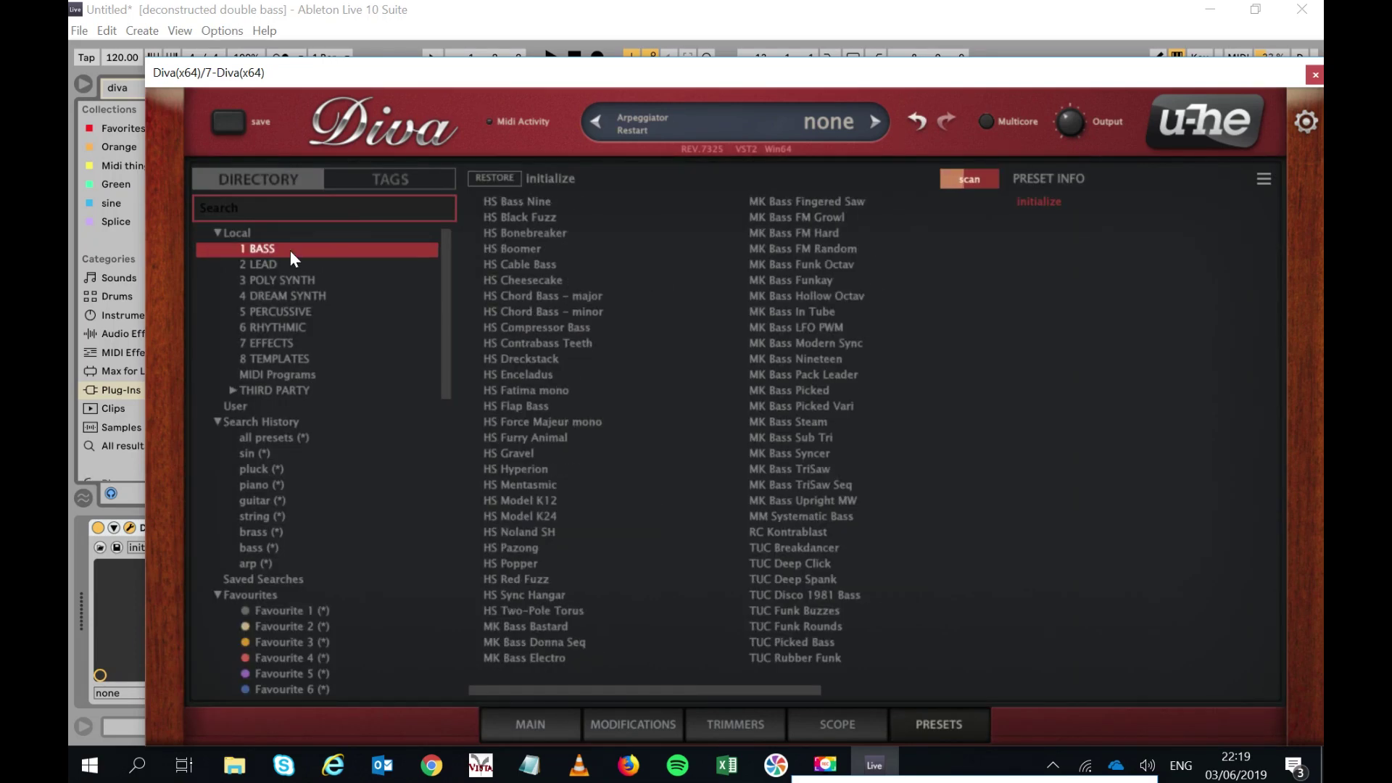
click(821, 395)
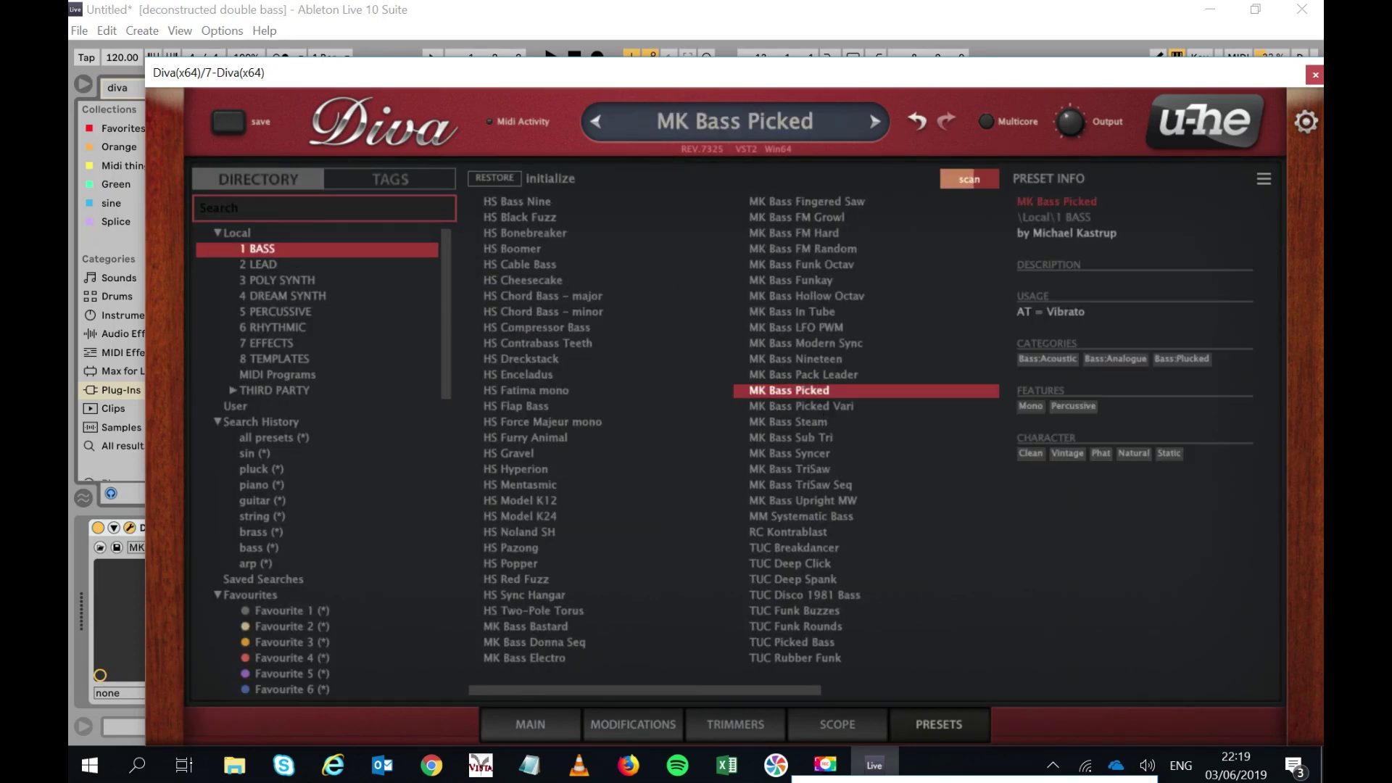
click(1313, 75)
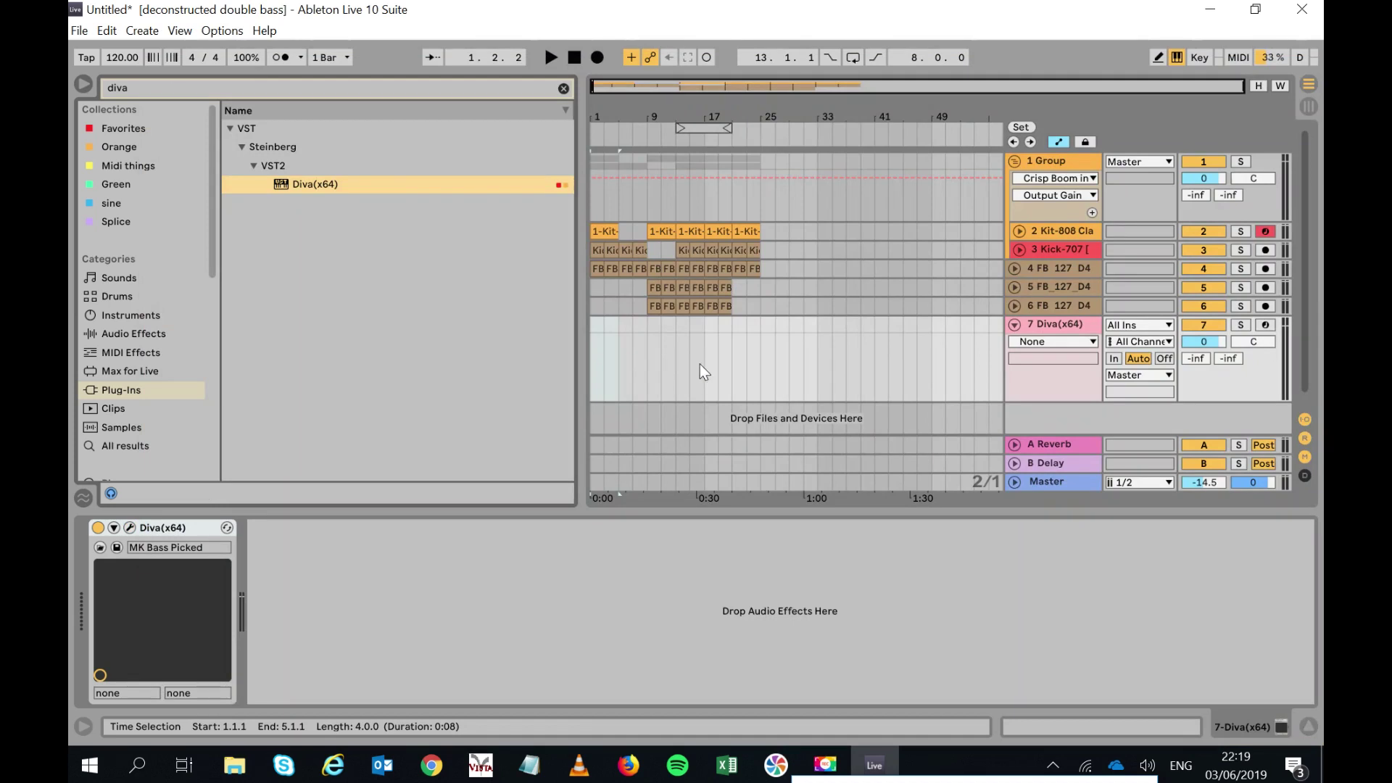
Loop bars 21 to 25, arm the Diva track and insert an empty four-bar MIDI clip there.
click(744, 323)
key(ctrl+l)
key(space)
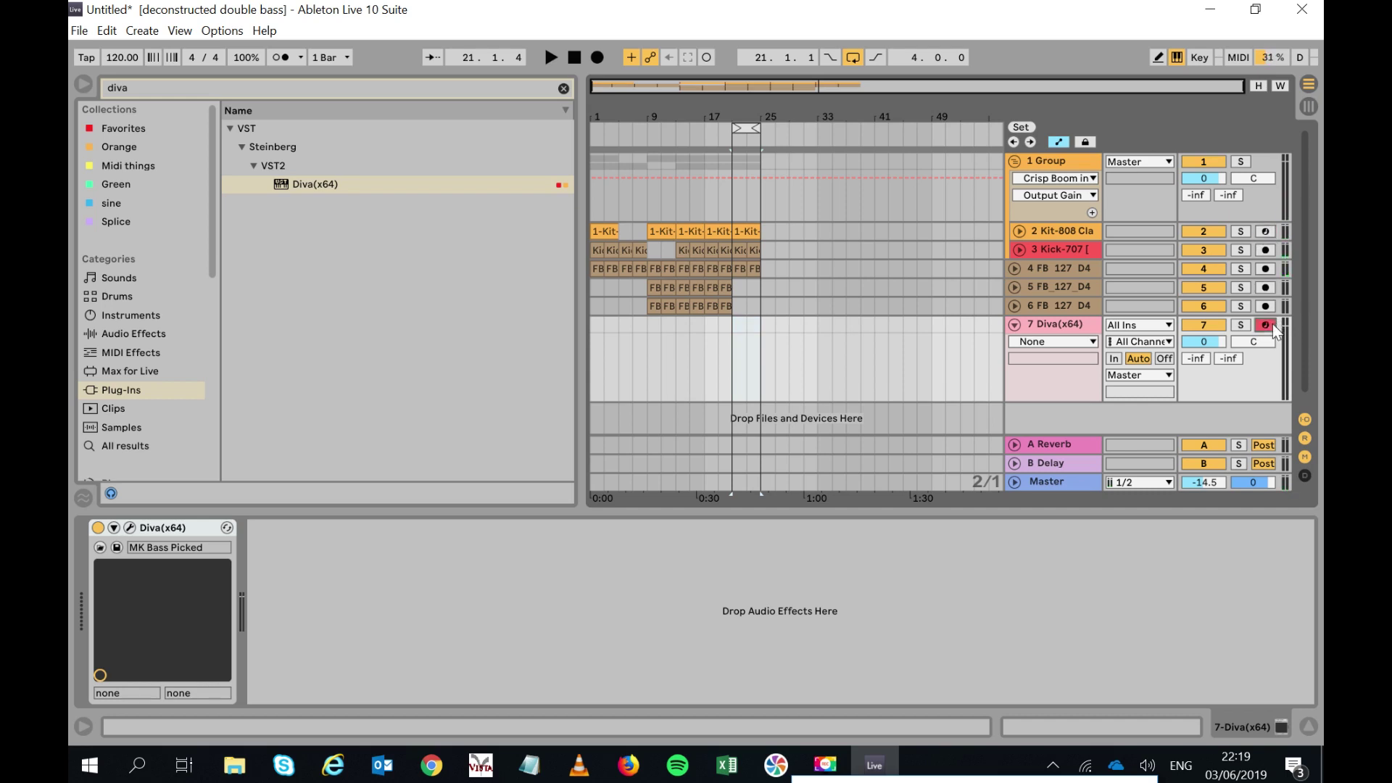
drag(751, 117, 748, 188)
drag(664, 337, 806, 341)
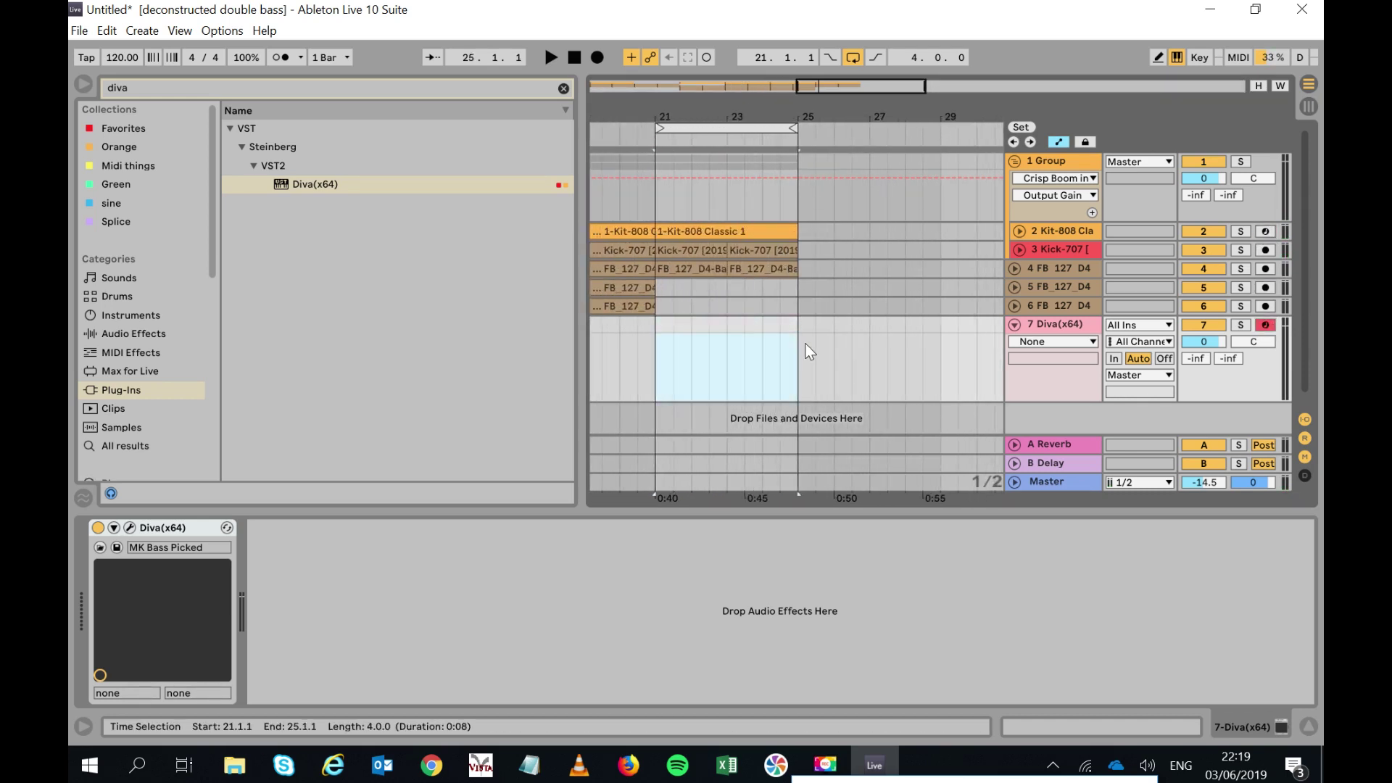
drag(658, 327, 804, 327)
right_click(785, 327)
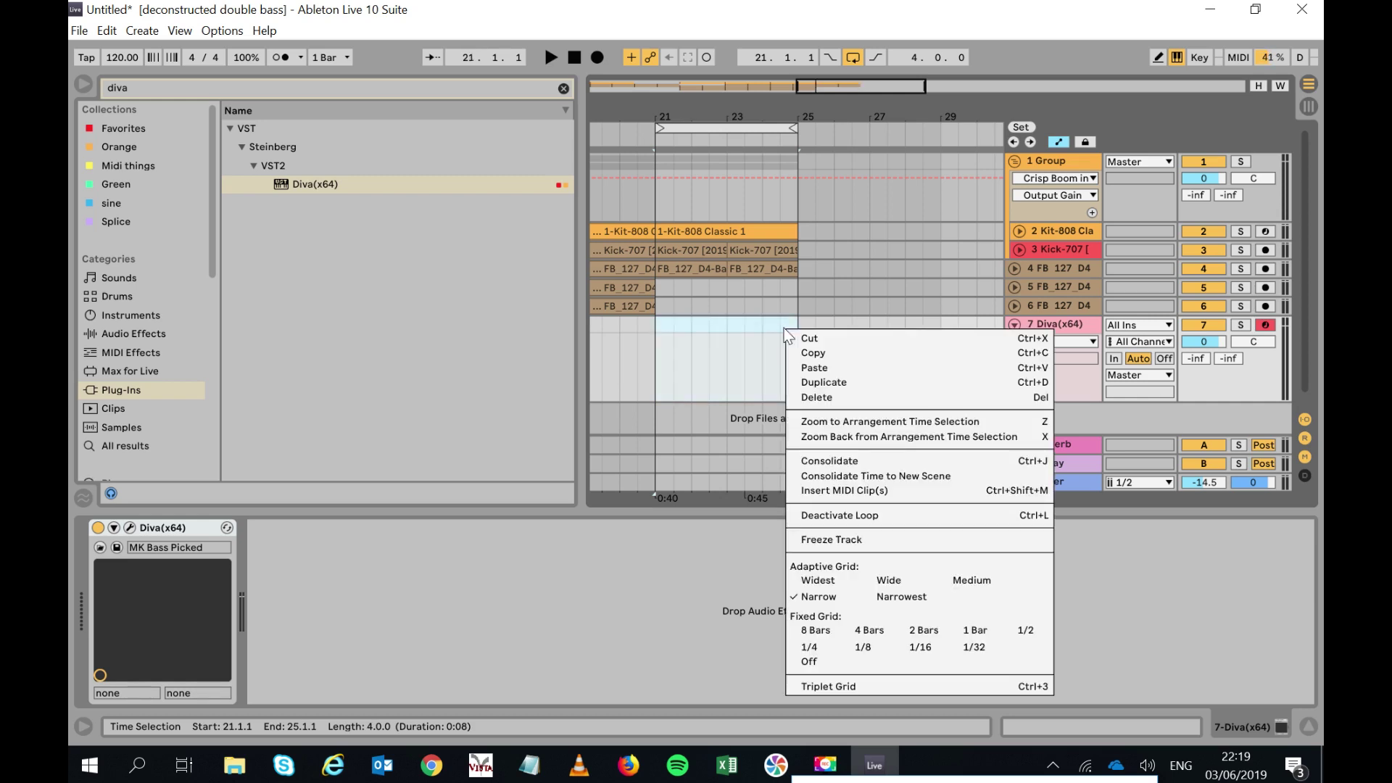
click(835, 487)
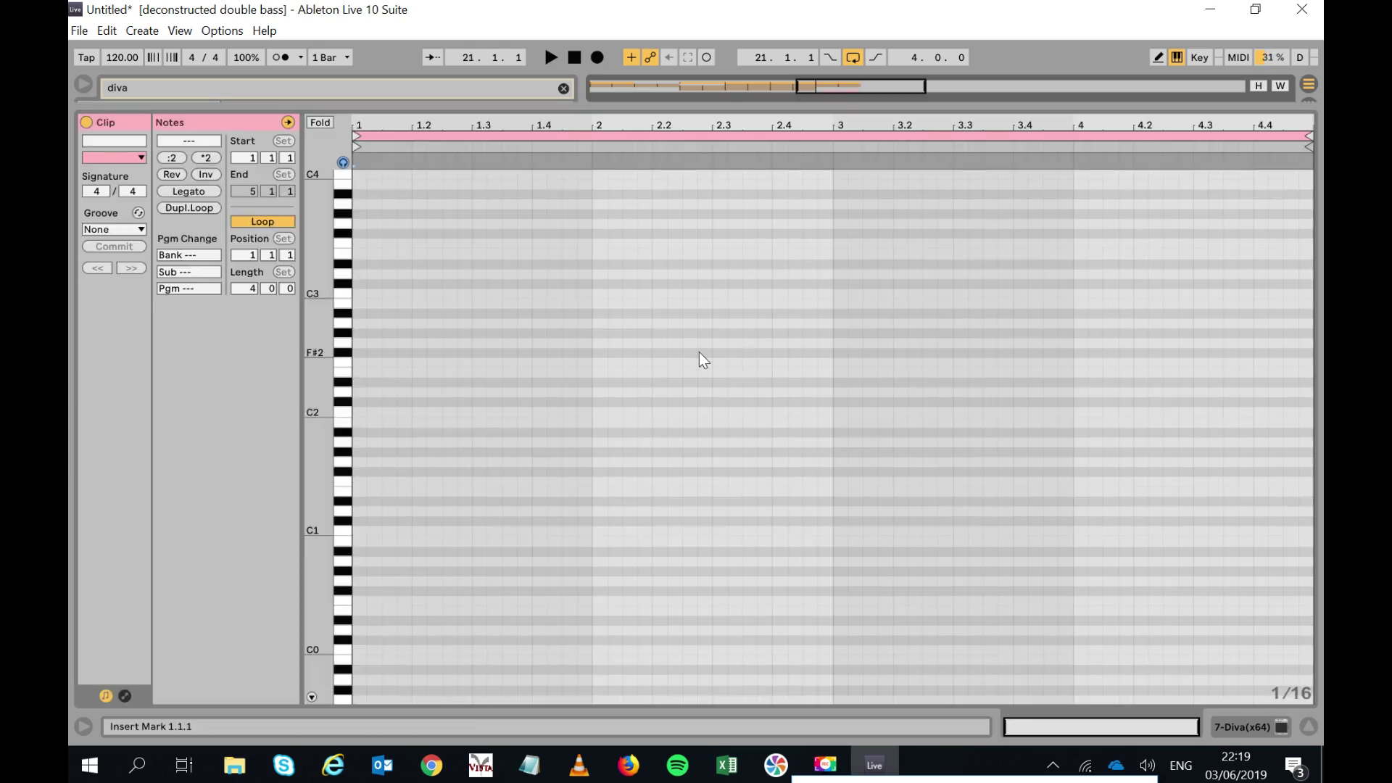
drag(636, 210, 619, 454)
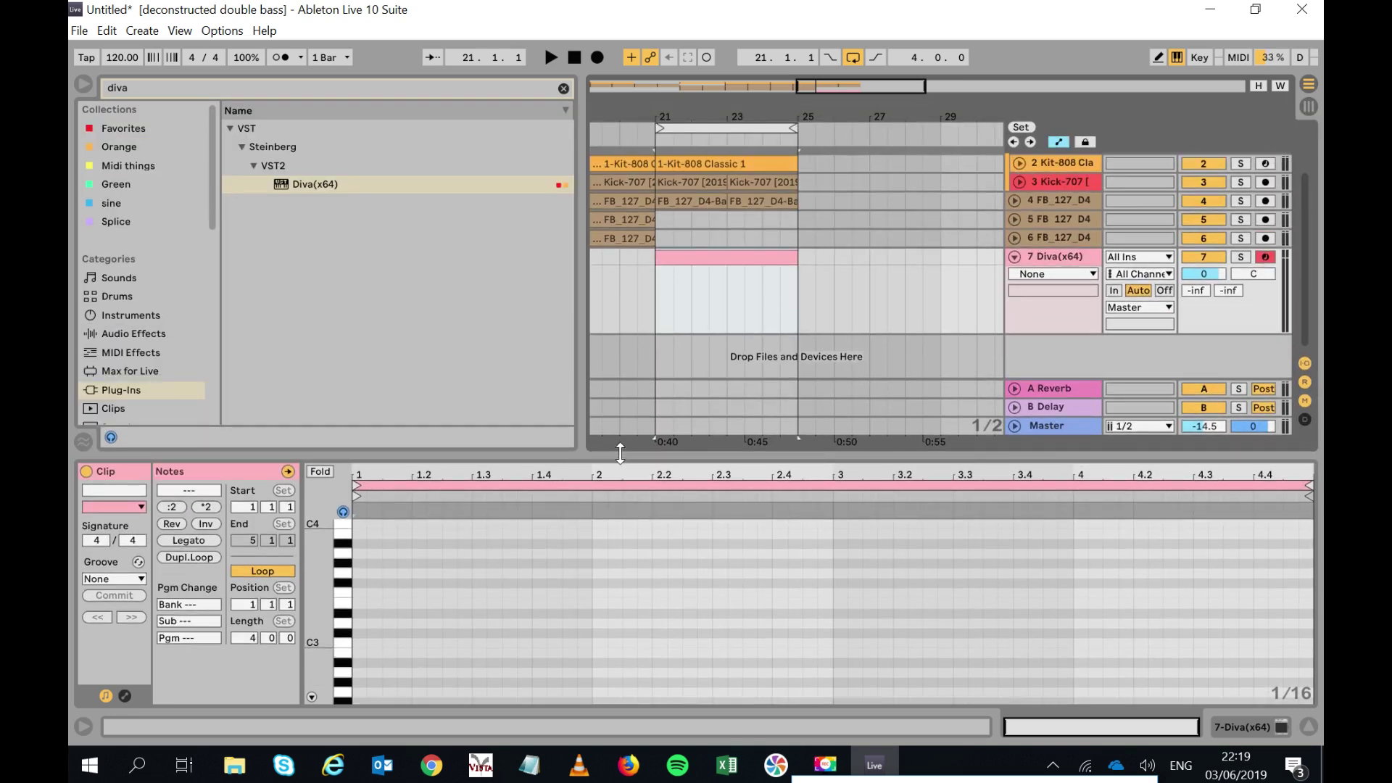
Lower the computer keyboard octave to C2–D3, check the record quantization and record a D2 bass pattern on the Diva track over the loop.
key(z)
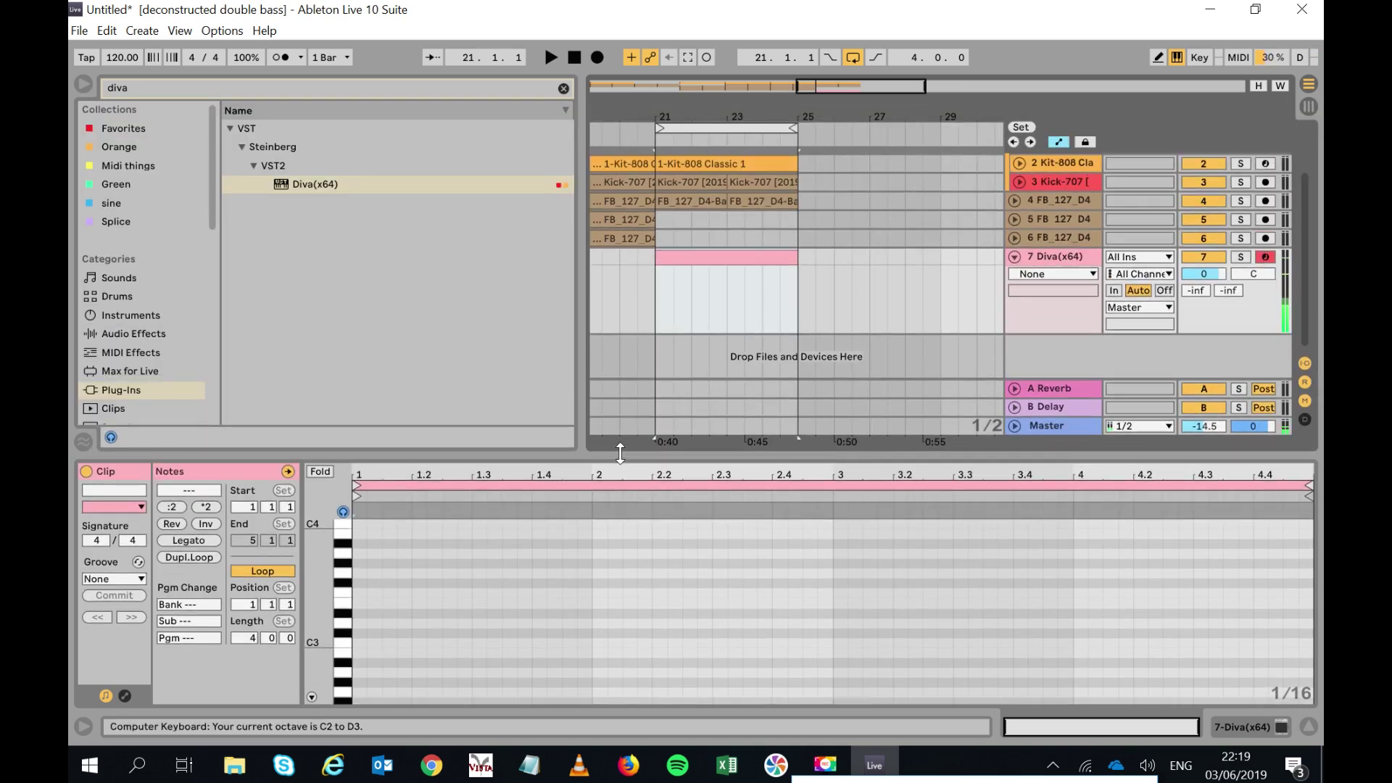
click(106, 32)
mouse_move(307, 516)
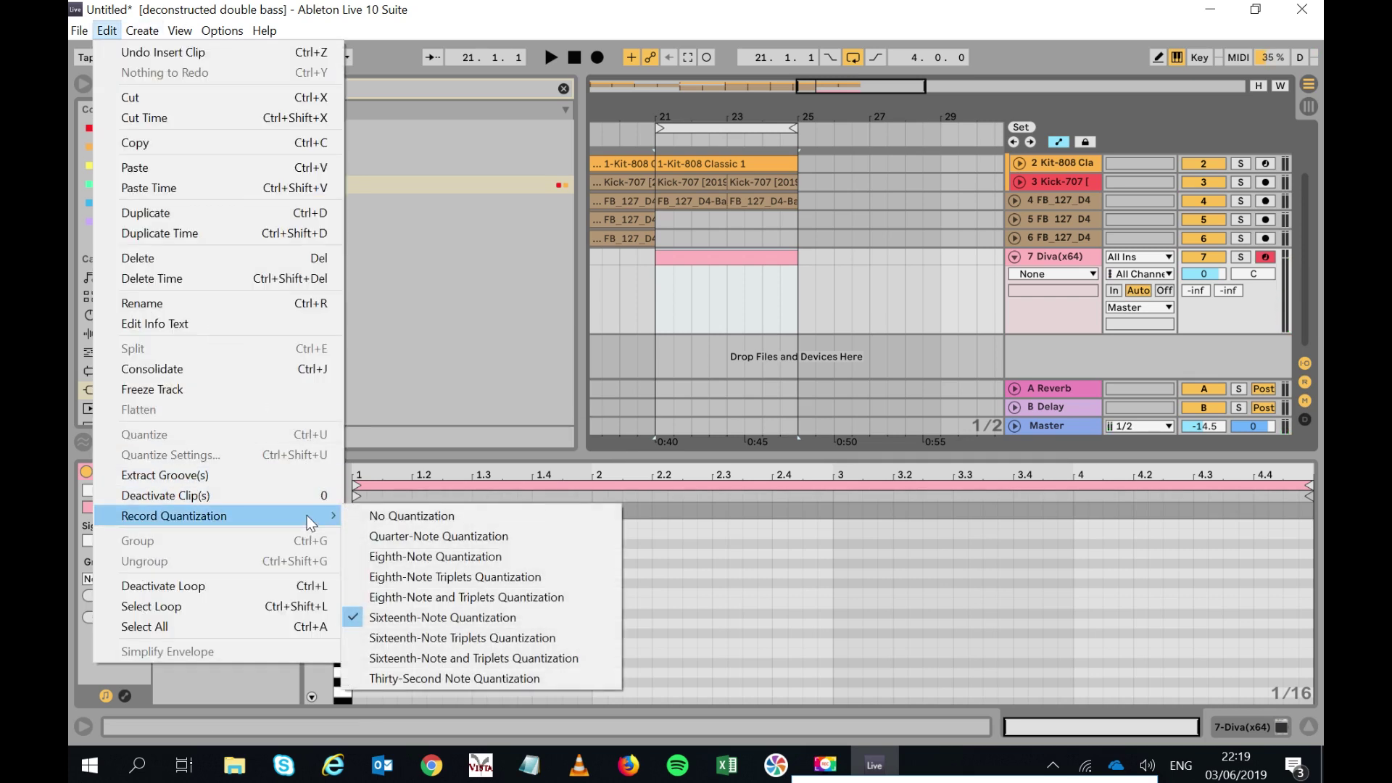
click(649, 4)
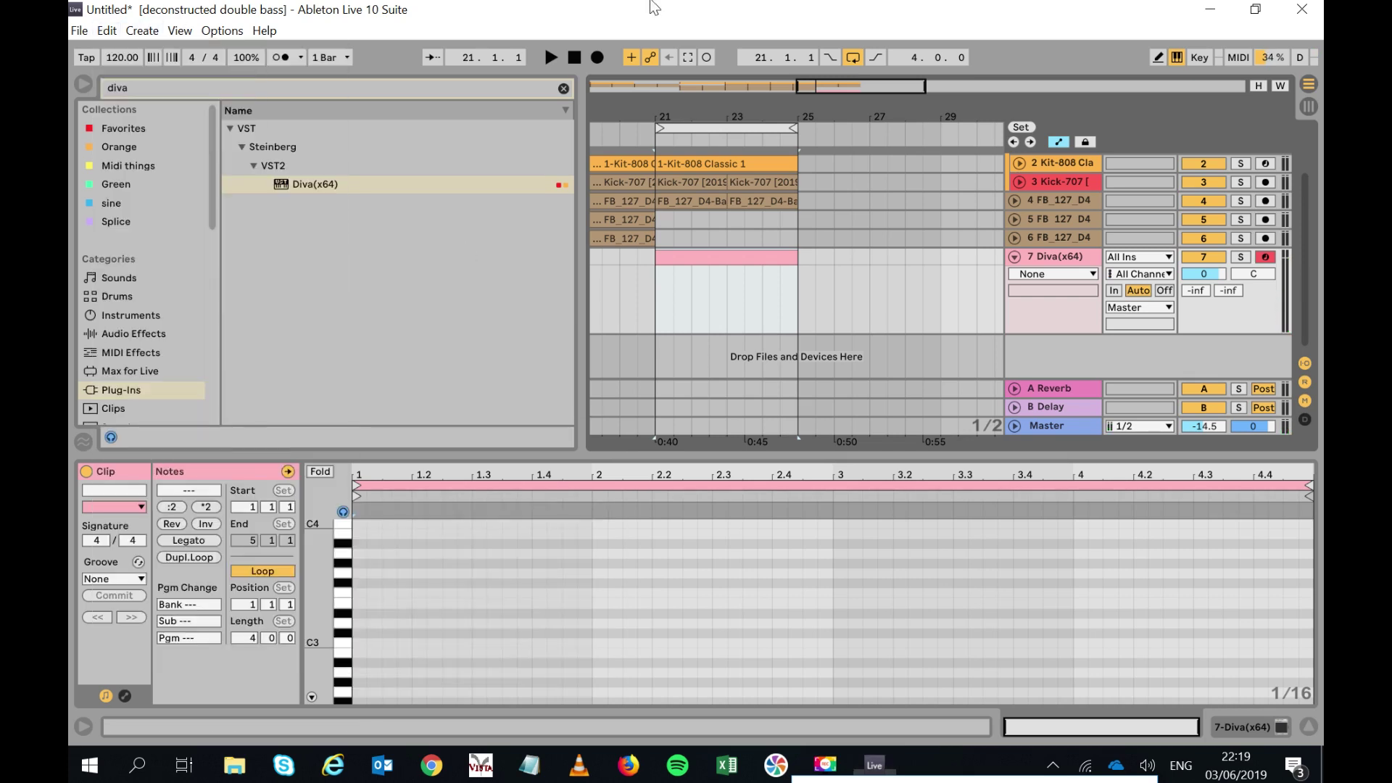
click(601, 52)
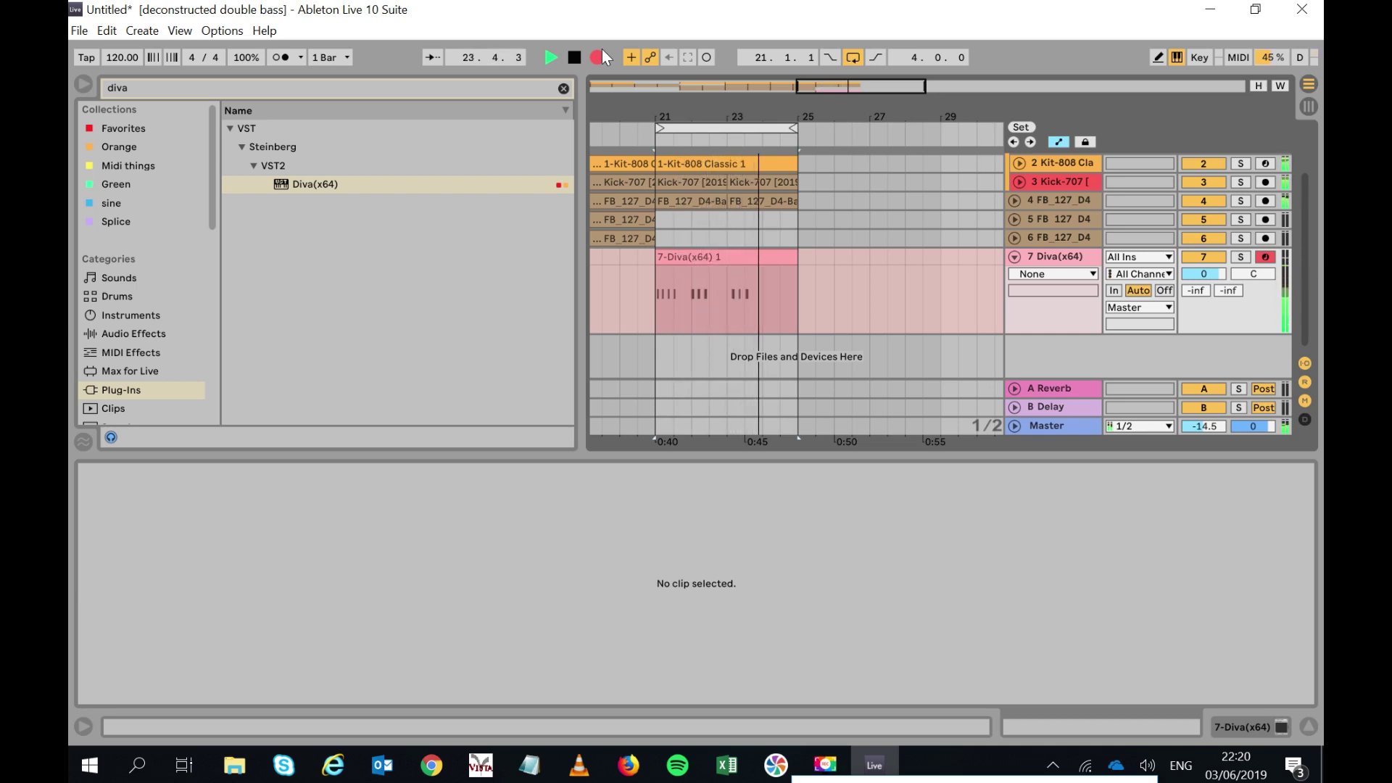
key(space)
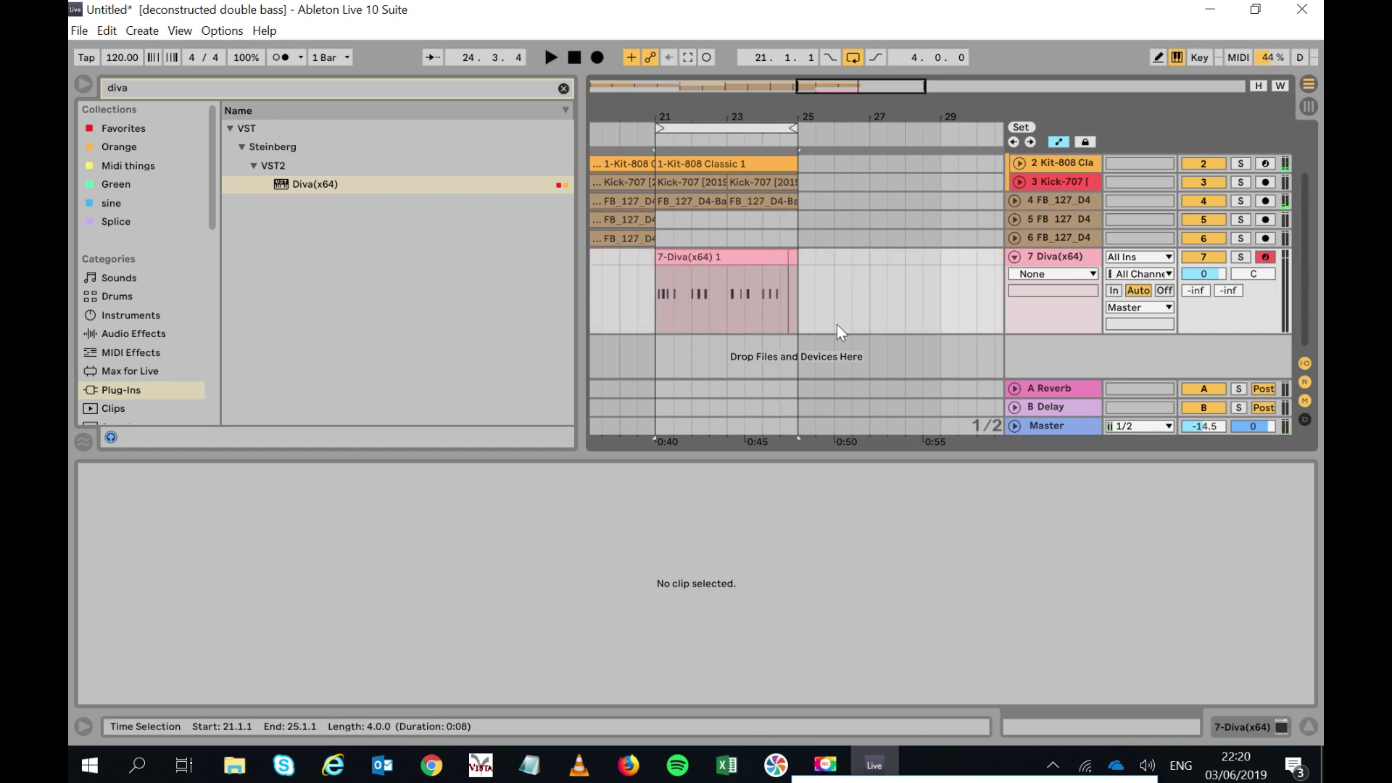
Open the recorded Diva clip, shift its first four notes earlier to start at 1.1.1 and audition.
click(659, 259)
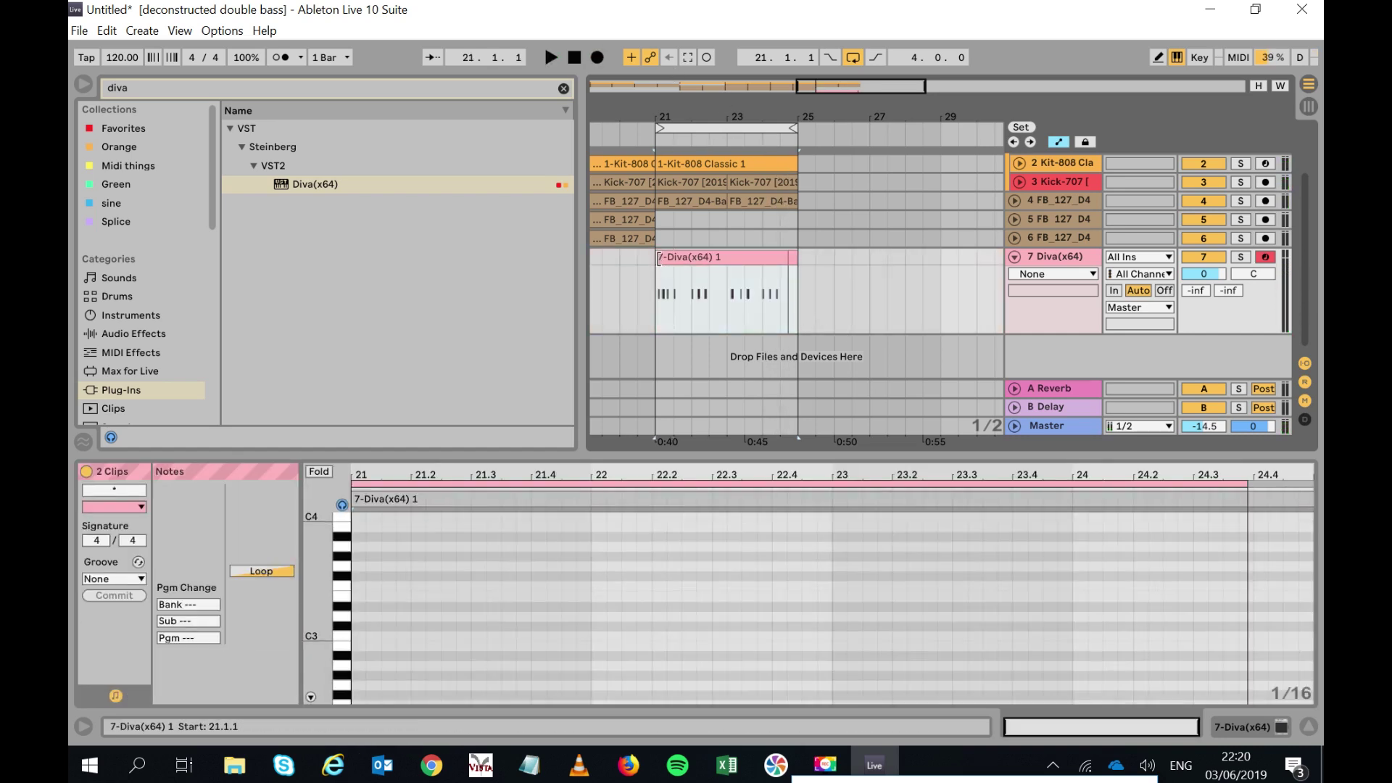
click(661, 258)
key(space)
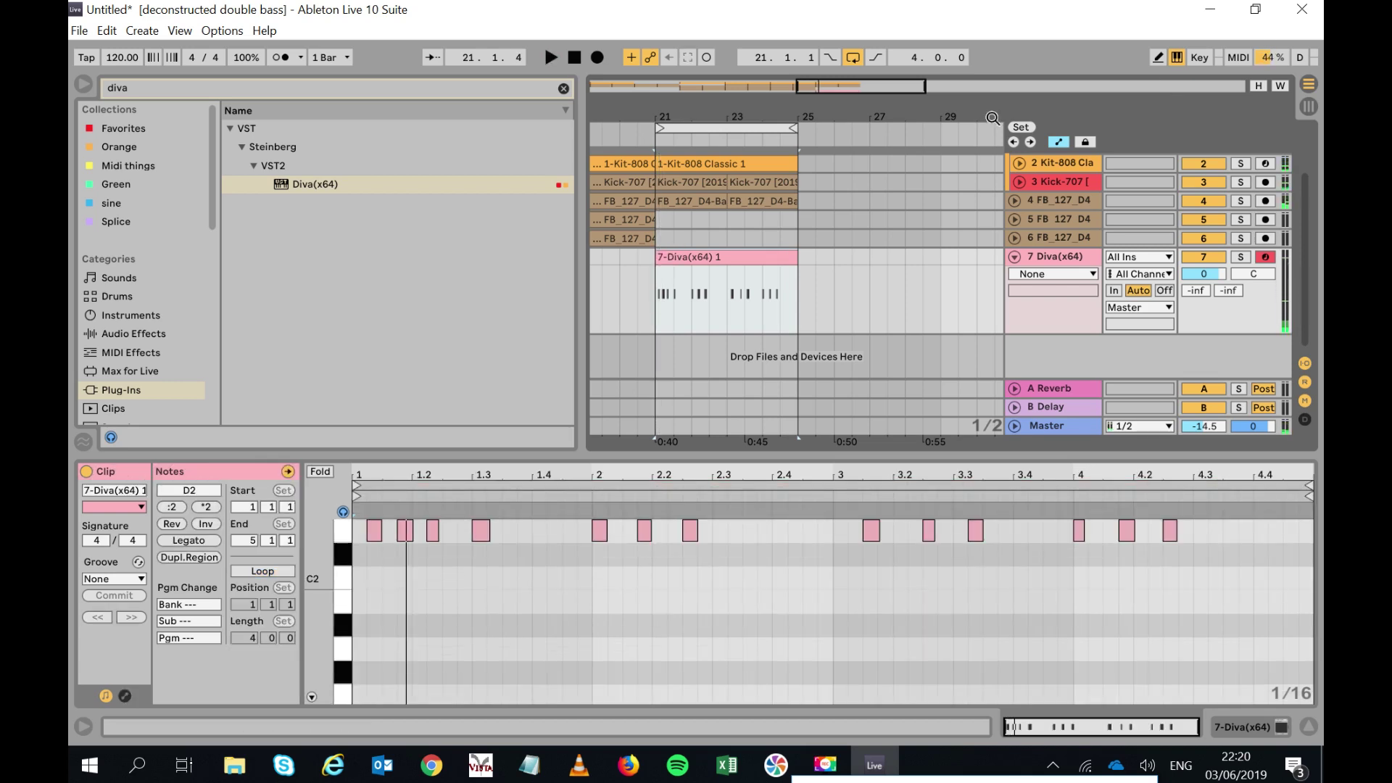
drag(583, 603, 256, 487)
key(Left)
key(space)
key(space)
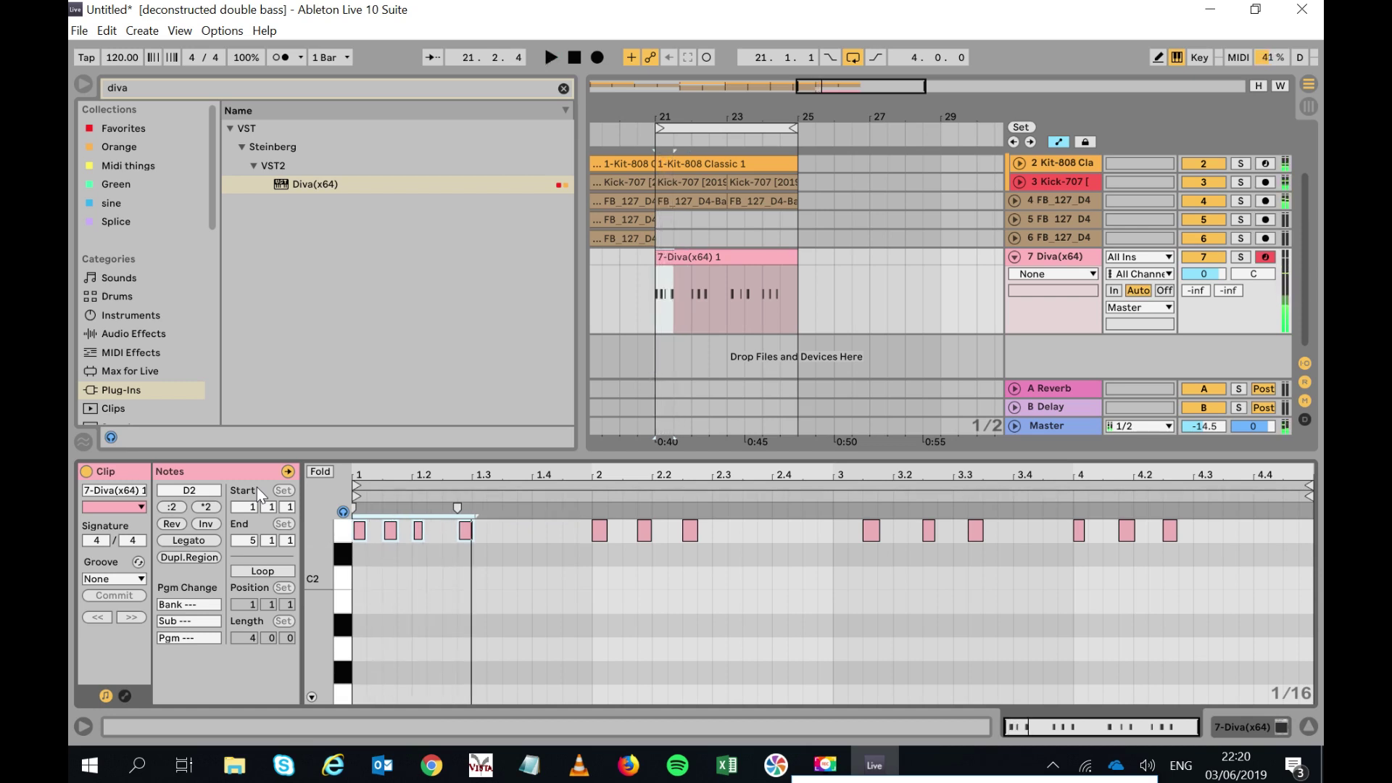
Shift the three notes in the Diva clip's third bar earlier to start at 3.1.1 and play the loop.
drag(1003, 571, 854, 516)
key(Left)
key(Left)
key(space)
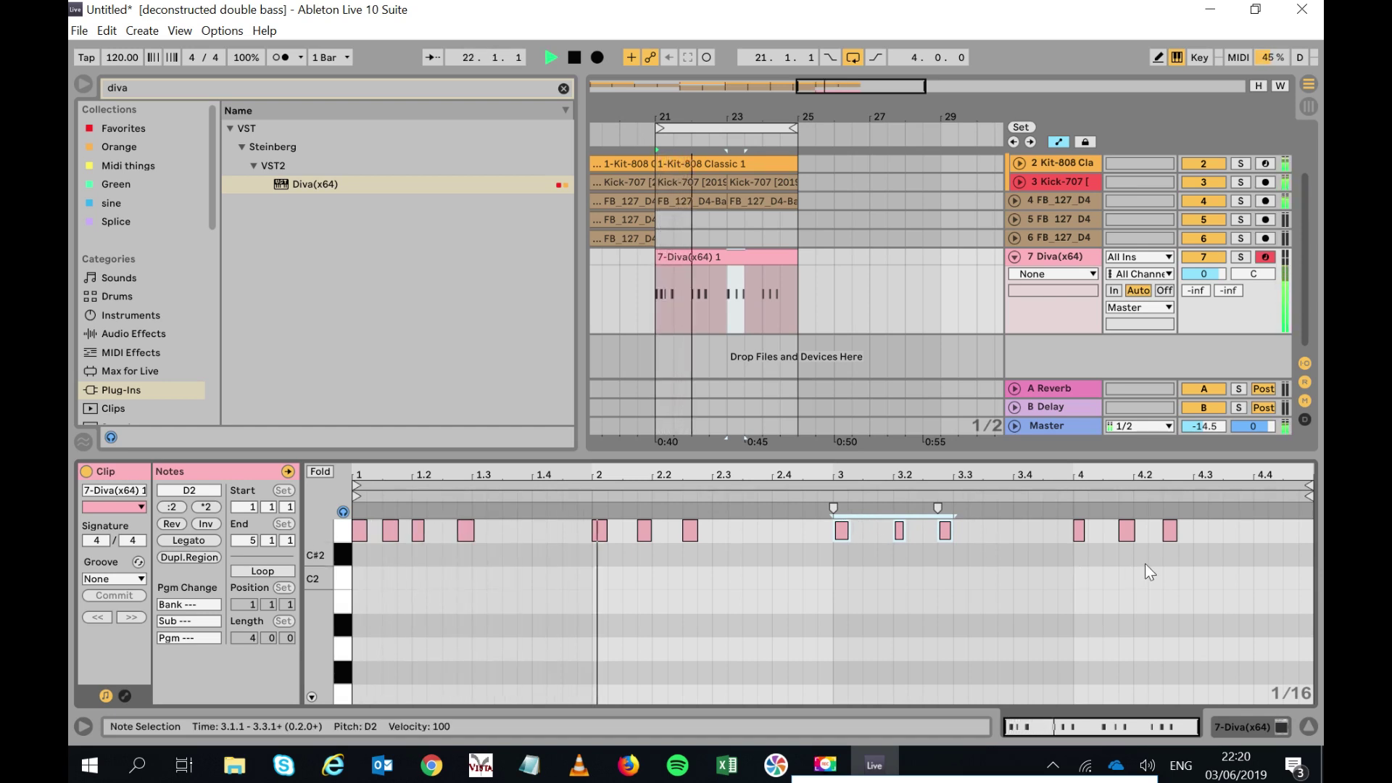
key(space)
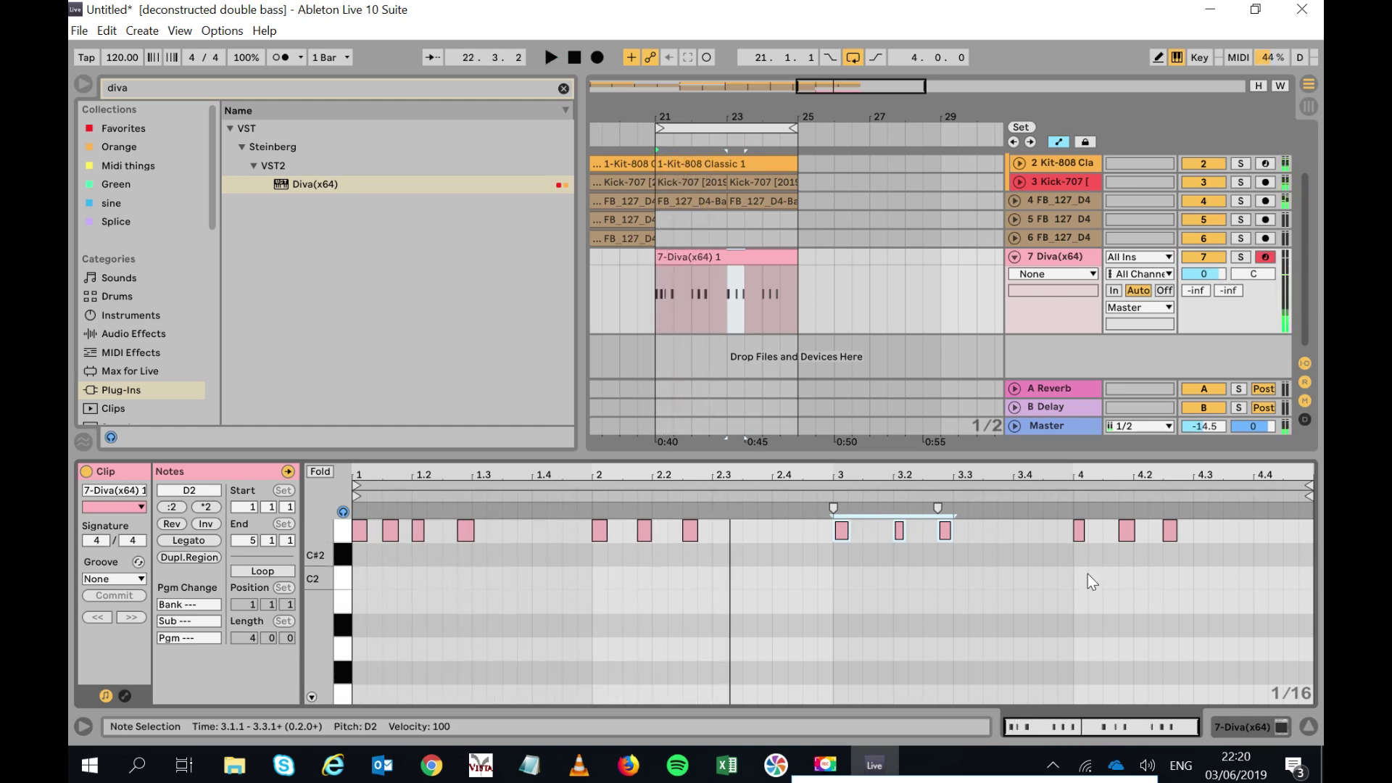
Copy the four notes of the Diva clip's first bar and paste them at the start of bars 2 and 4, playing the loop.
drag(823, 563, 280, 500)
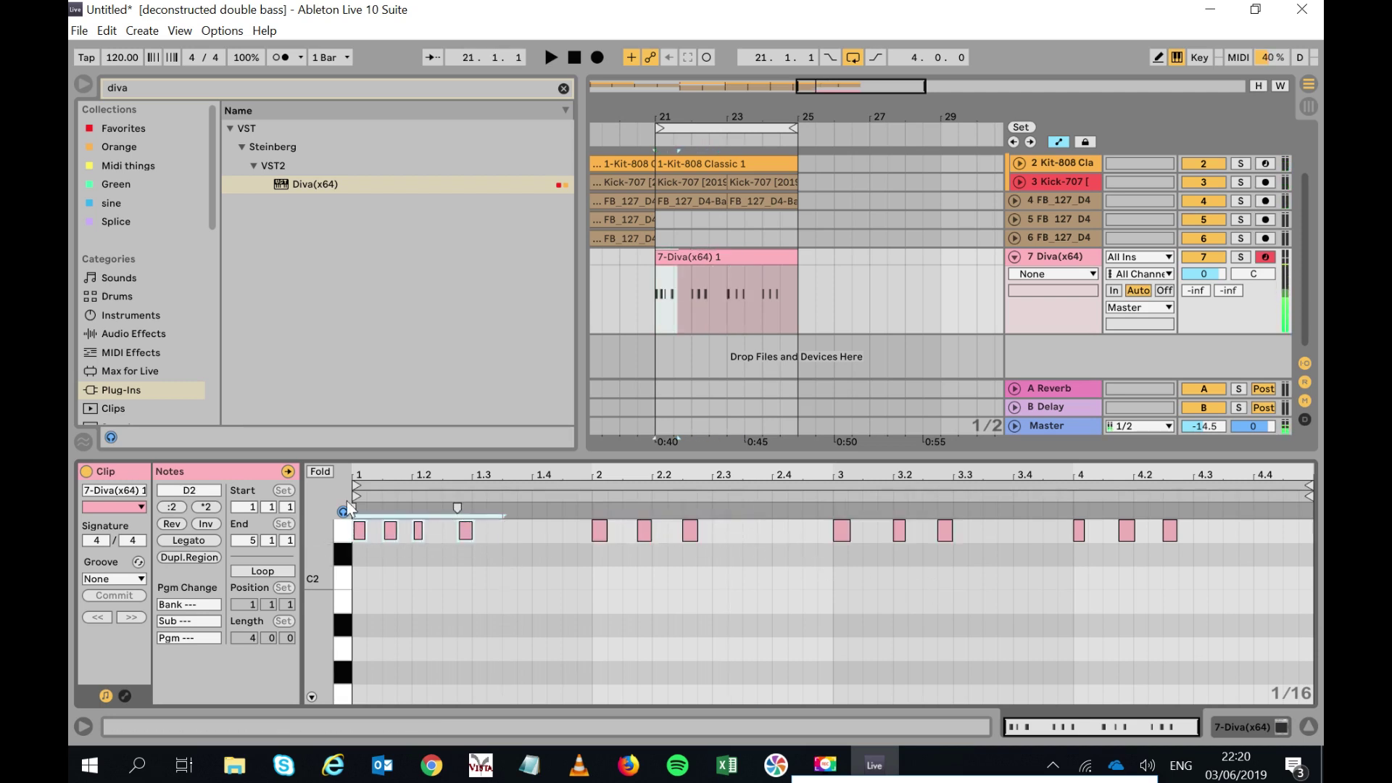
key(ctrl+c)
key(ctrl+v)
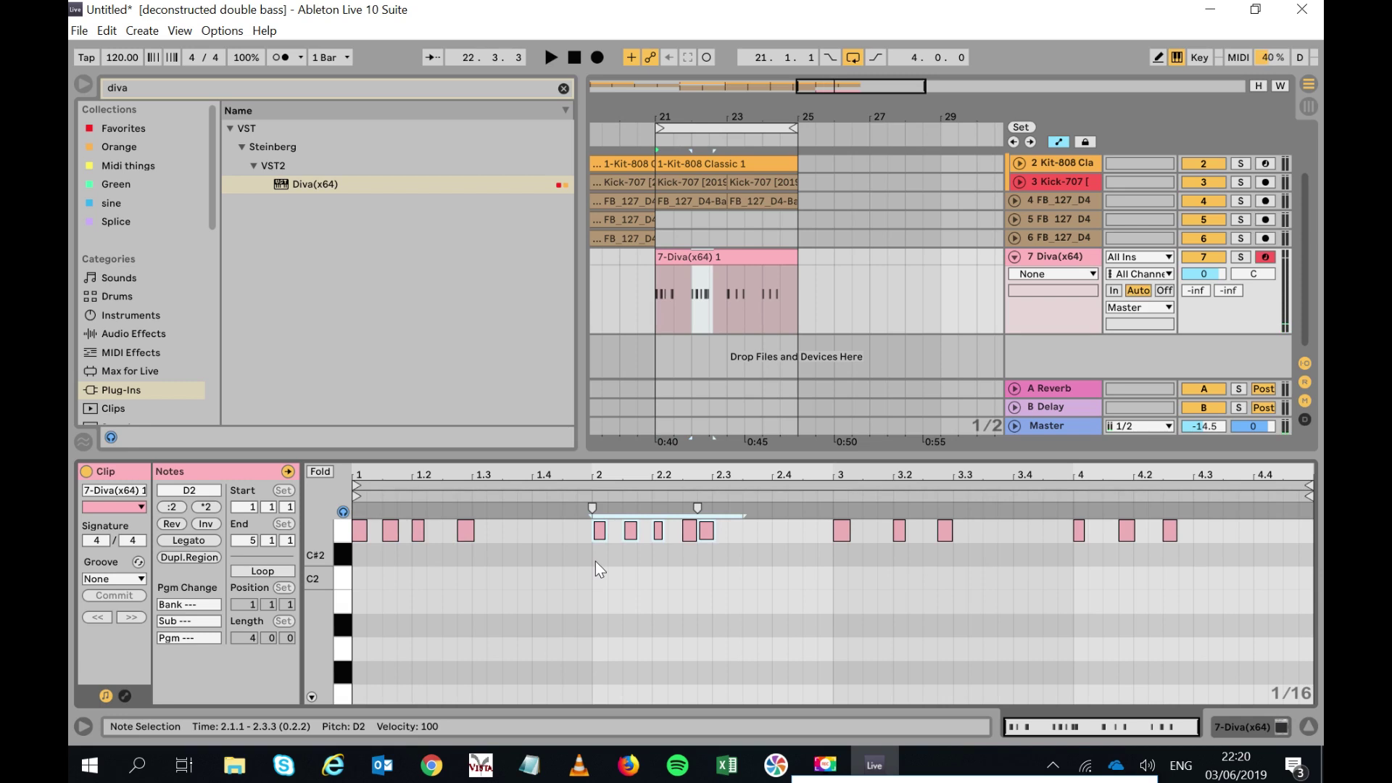
key(space)
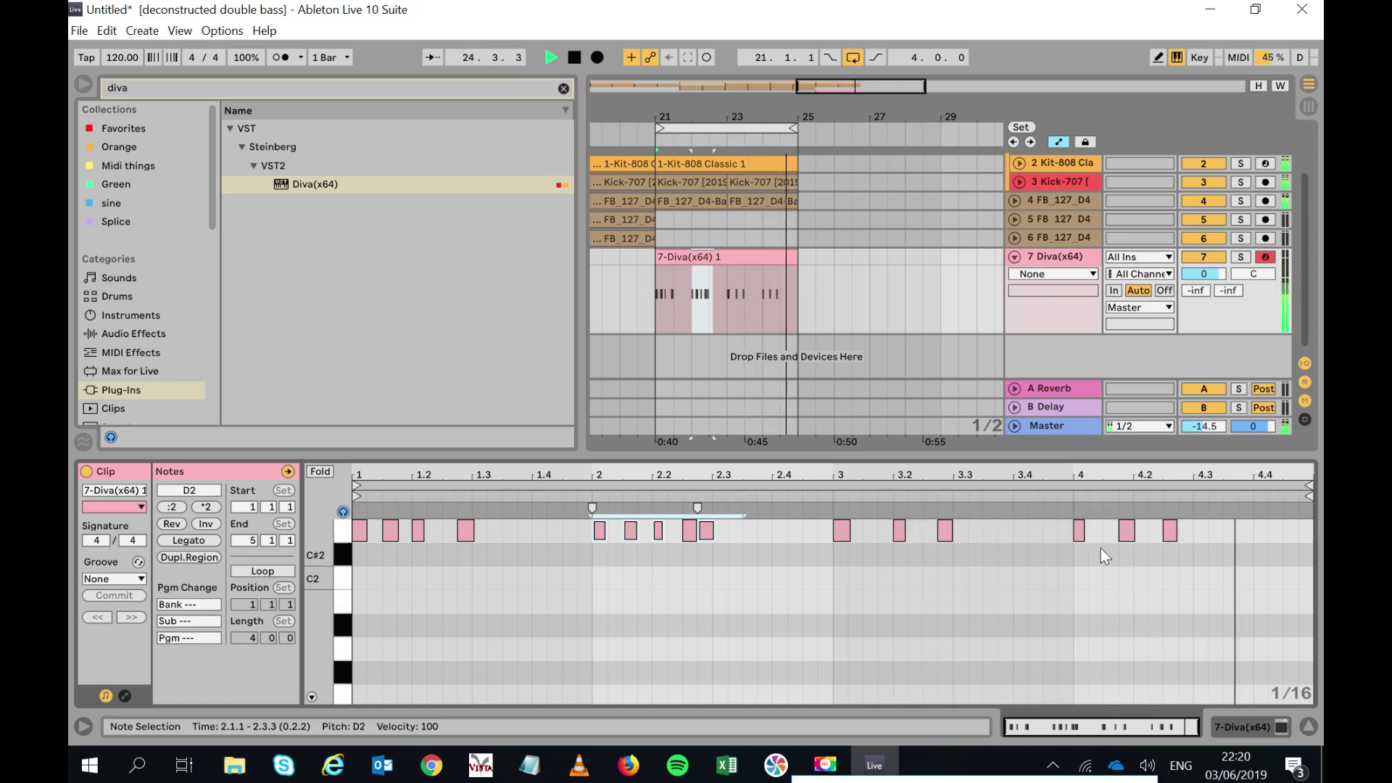
click(1068, 561)
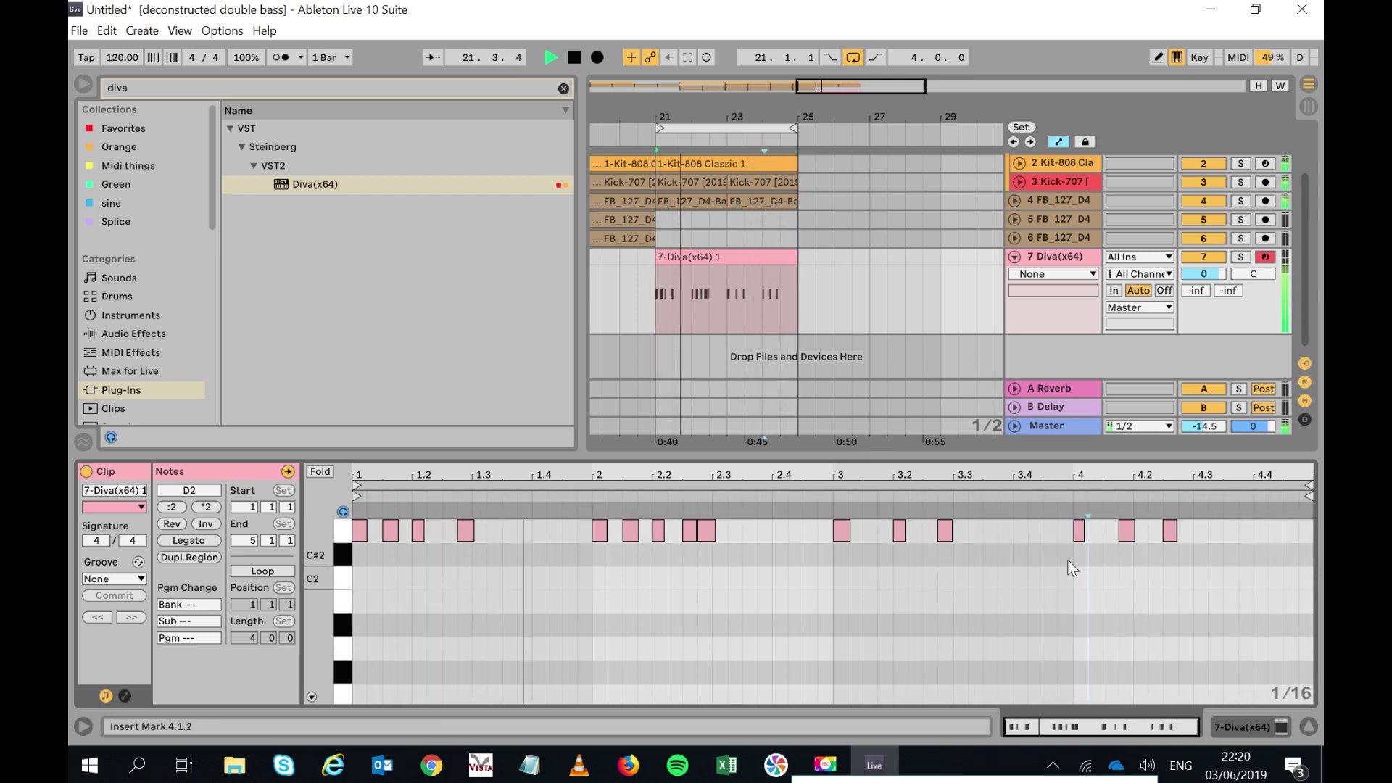
key(ctrl+v)
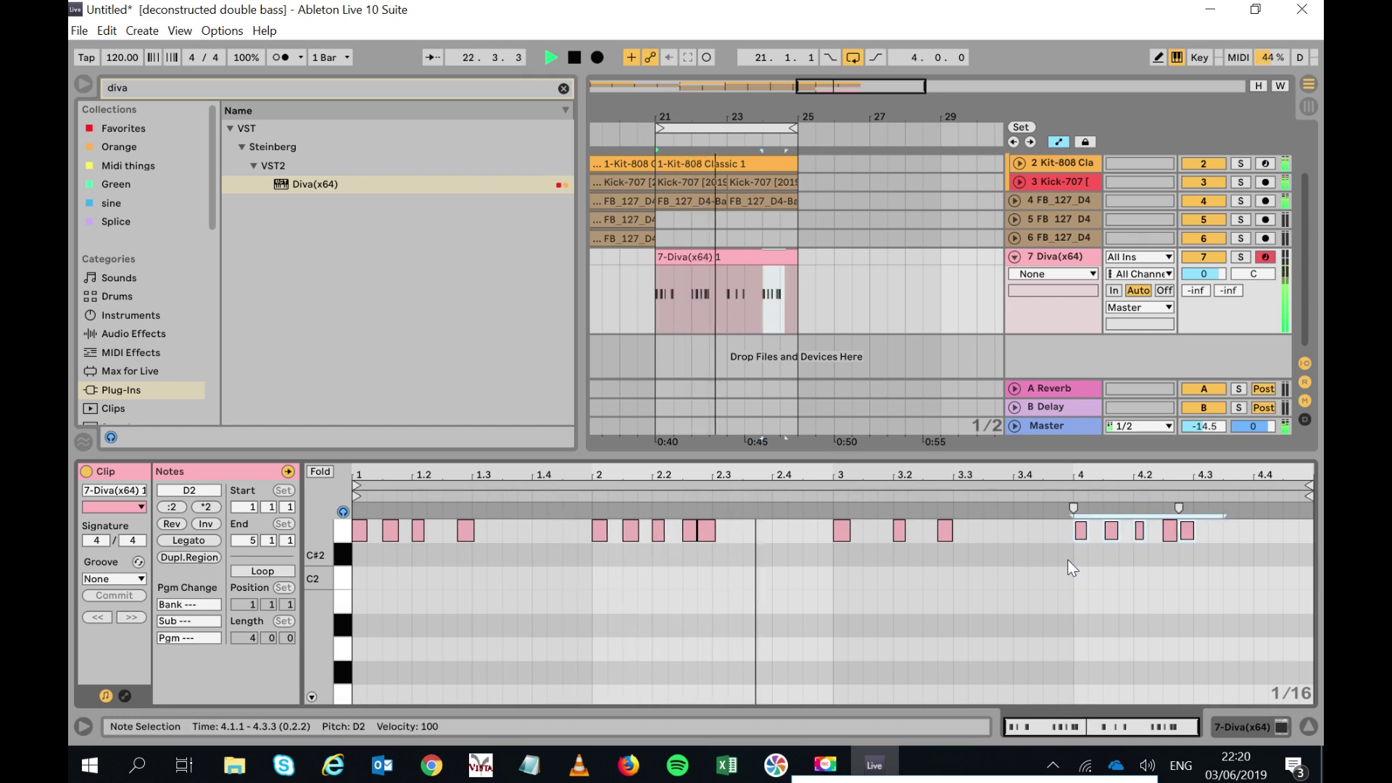
drag(418, 563, 403, 493)
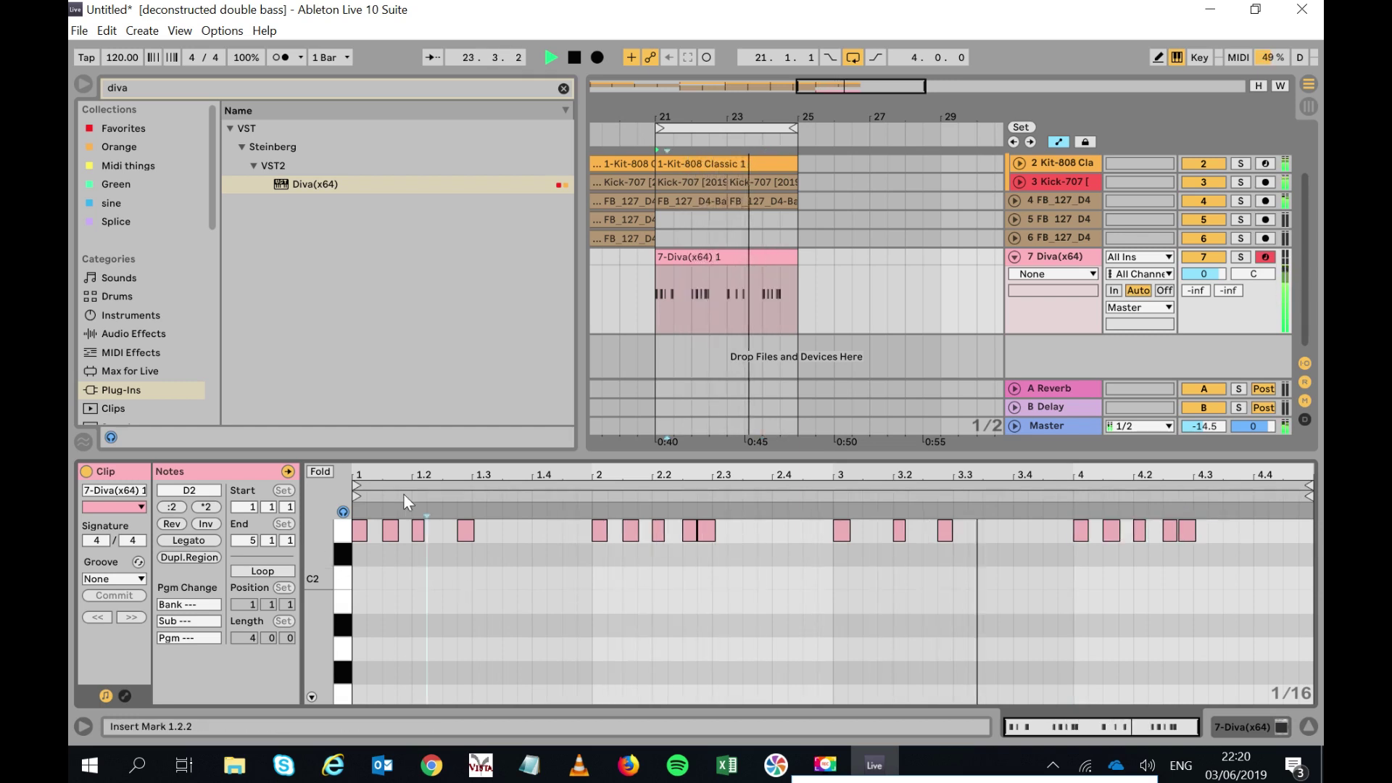
Transpose all the notes in the Diva clip down from D2 to A1, playing the loop to check.
key(space)
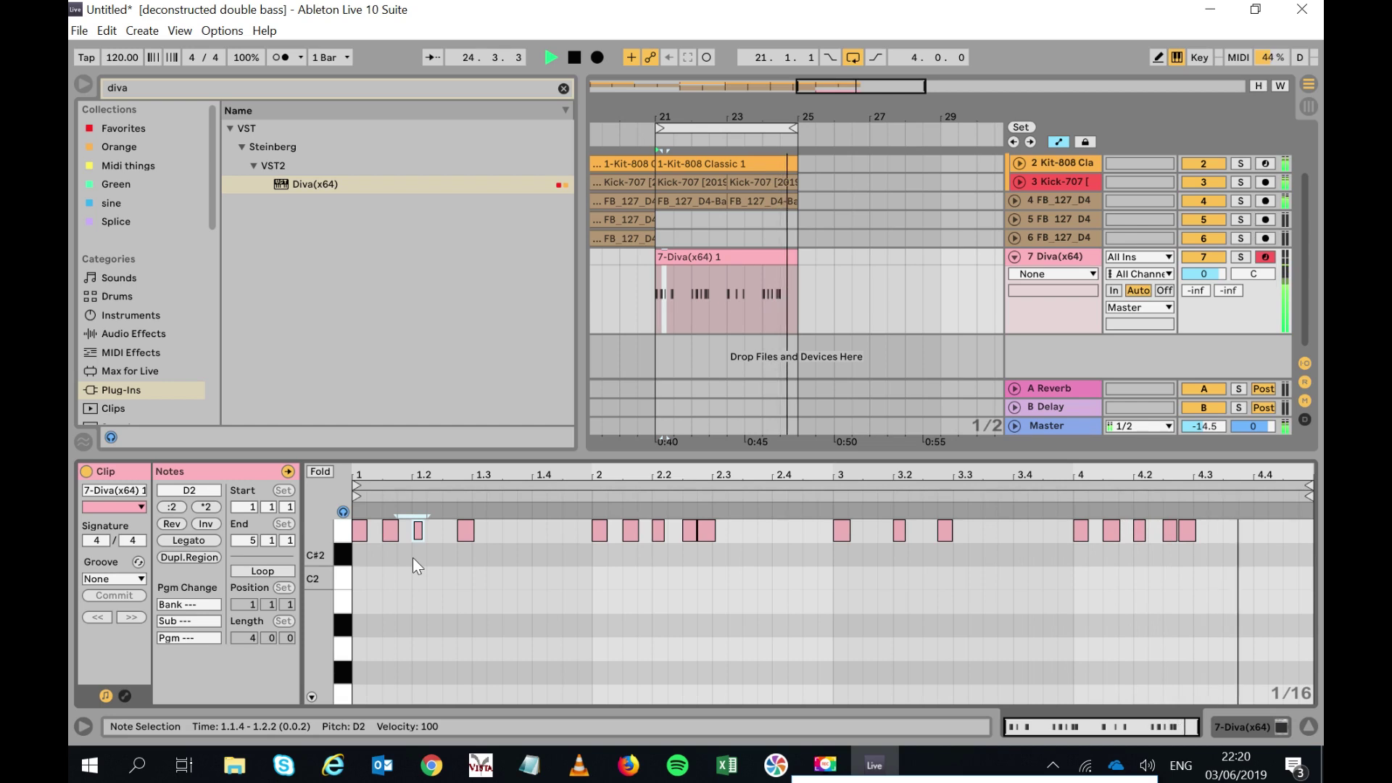
key(ctrl+a)
key(Down)
key(Down)
key(Down)
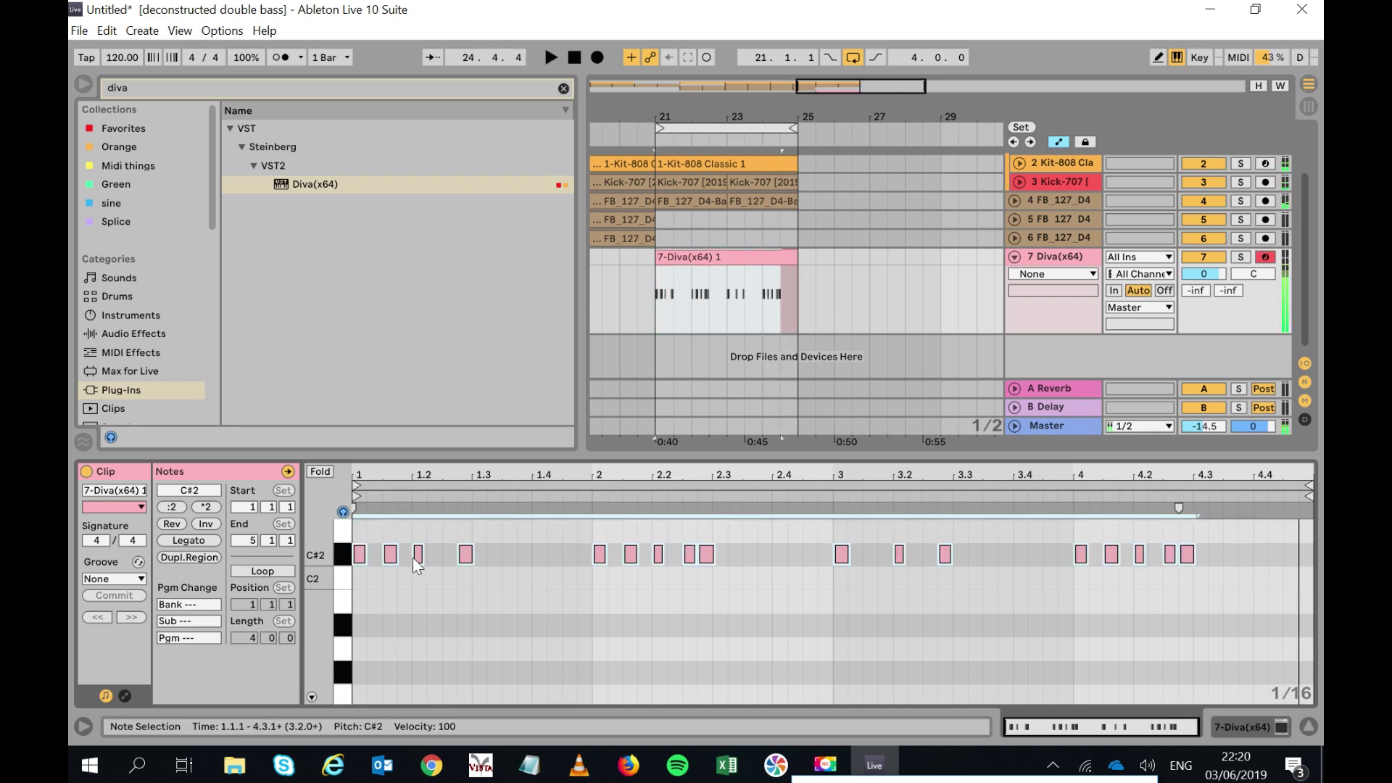
key(Down)
key(space)
key(Down)
key(space)
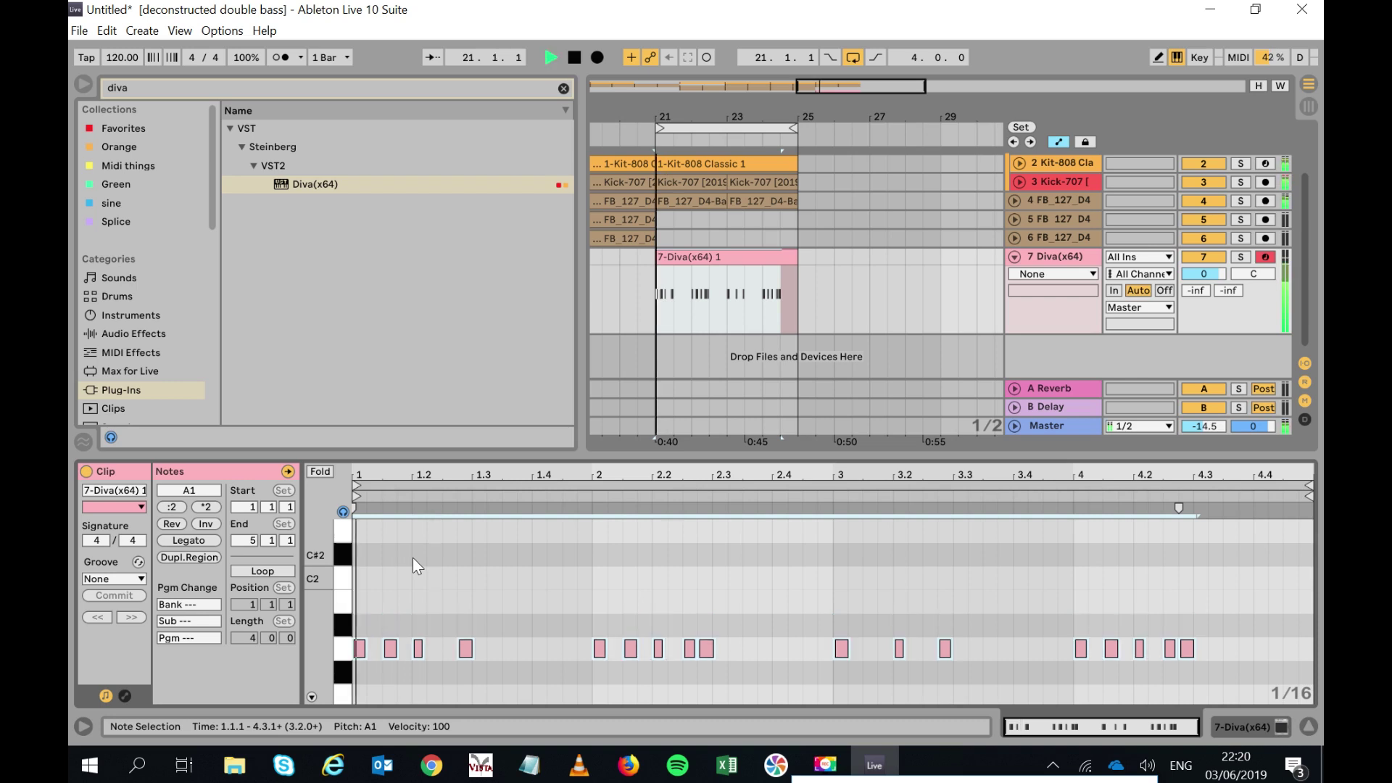
Transpose the whole Diva bass pattern further down to C#1 and play the loop.
key(Down)
key(Down)
key(space)
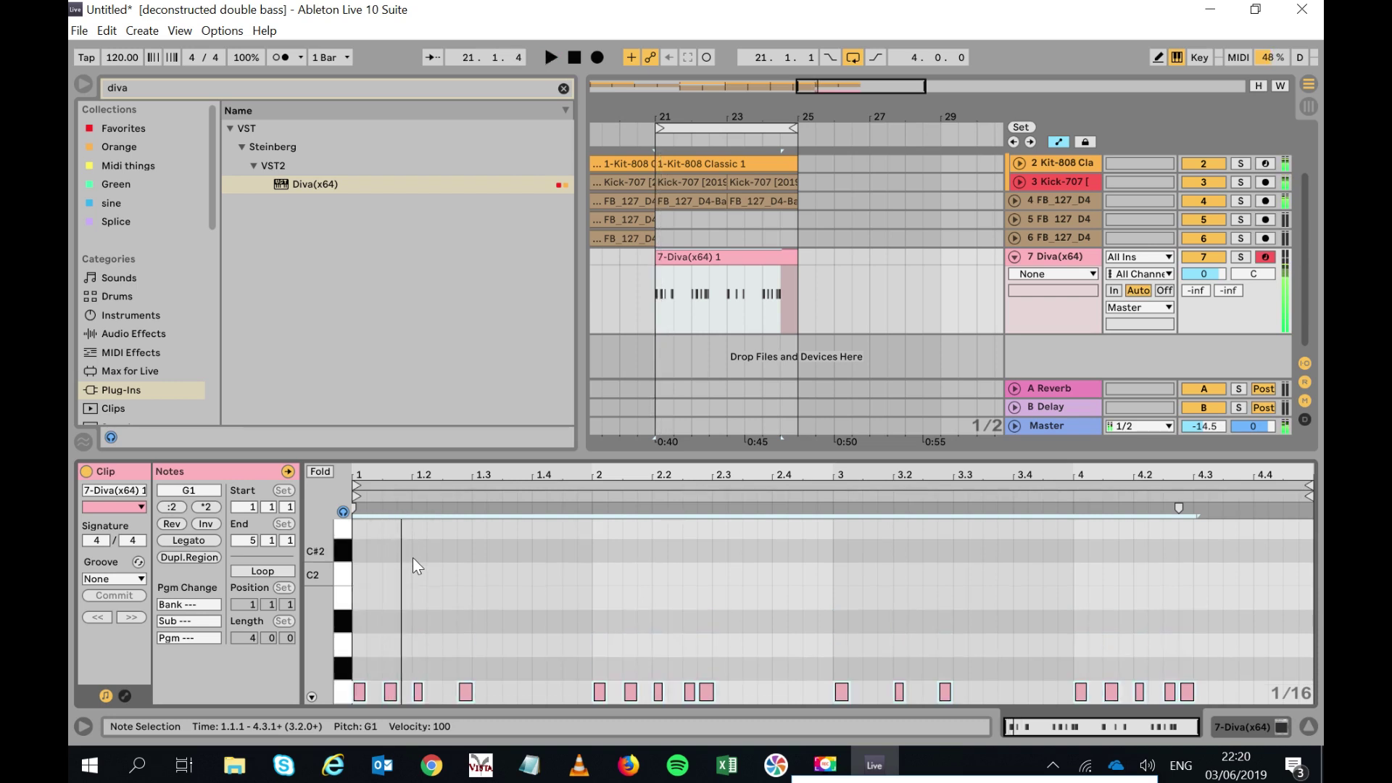
key(Down)
key(Down)
key(Down)
key(Down)
key(Down)
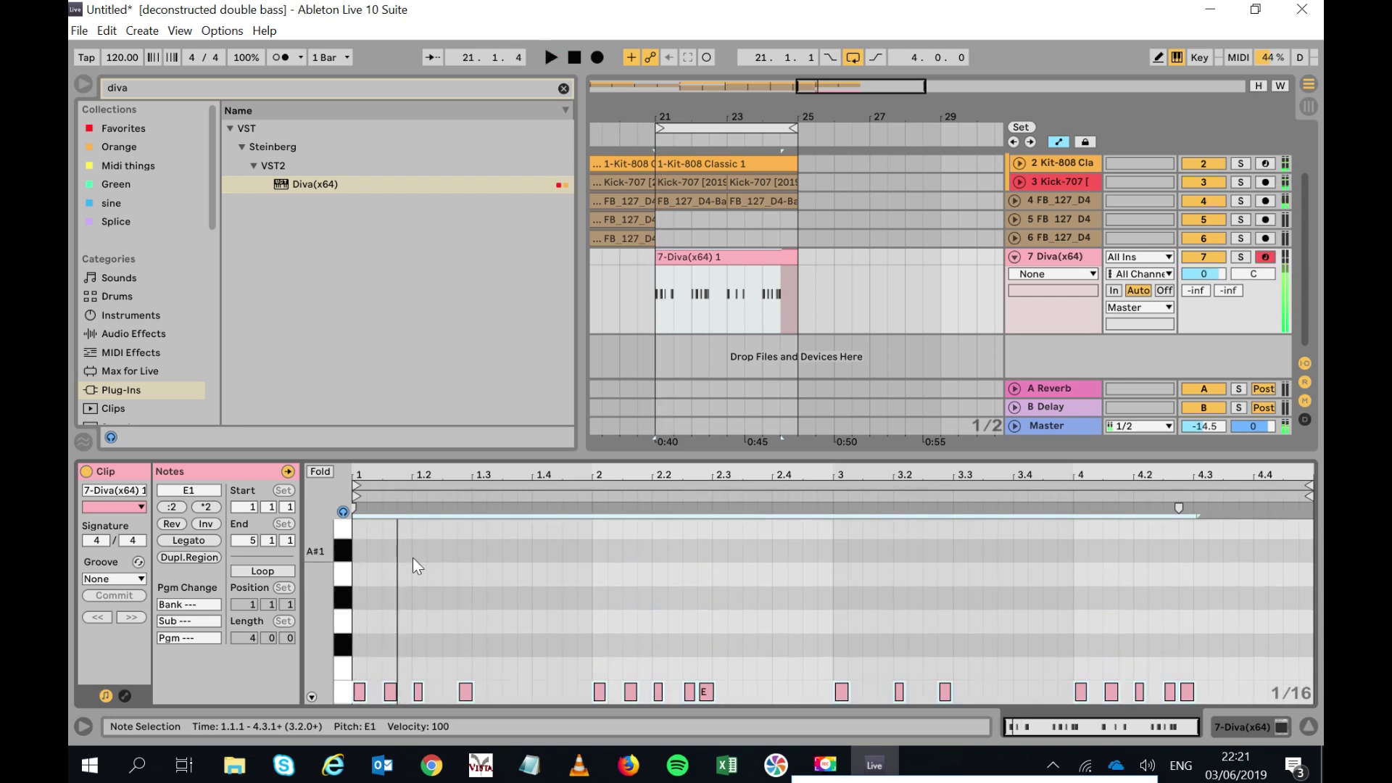
key(Down)
key(space)
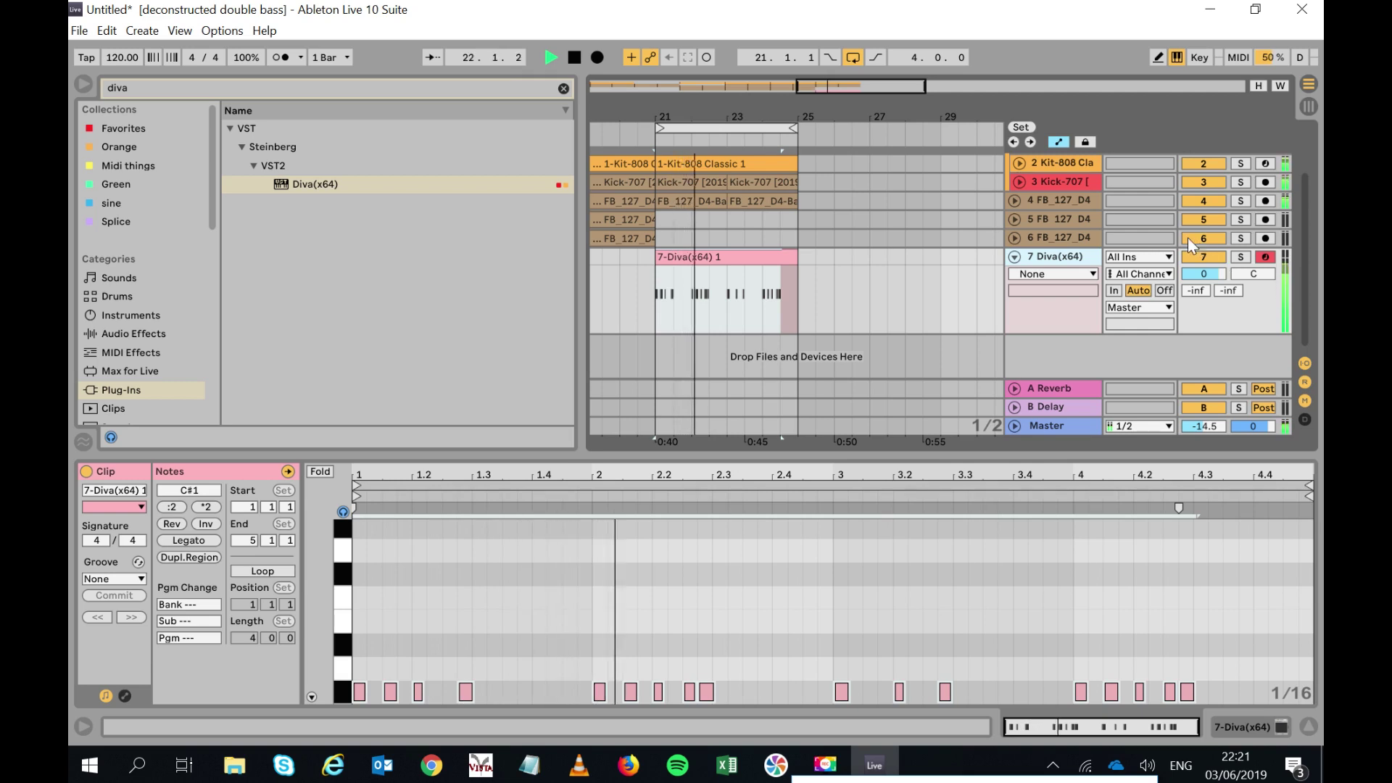
Open Diva's main controls, switch on its Chorus1 effect and try toggling Delay2, then close the plug-in window.
click(1247, 718)
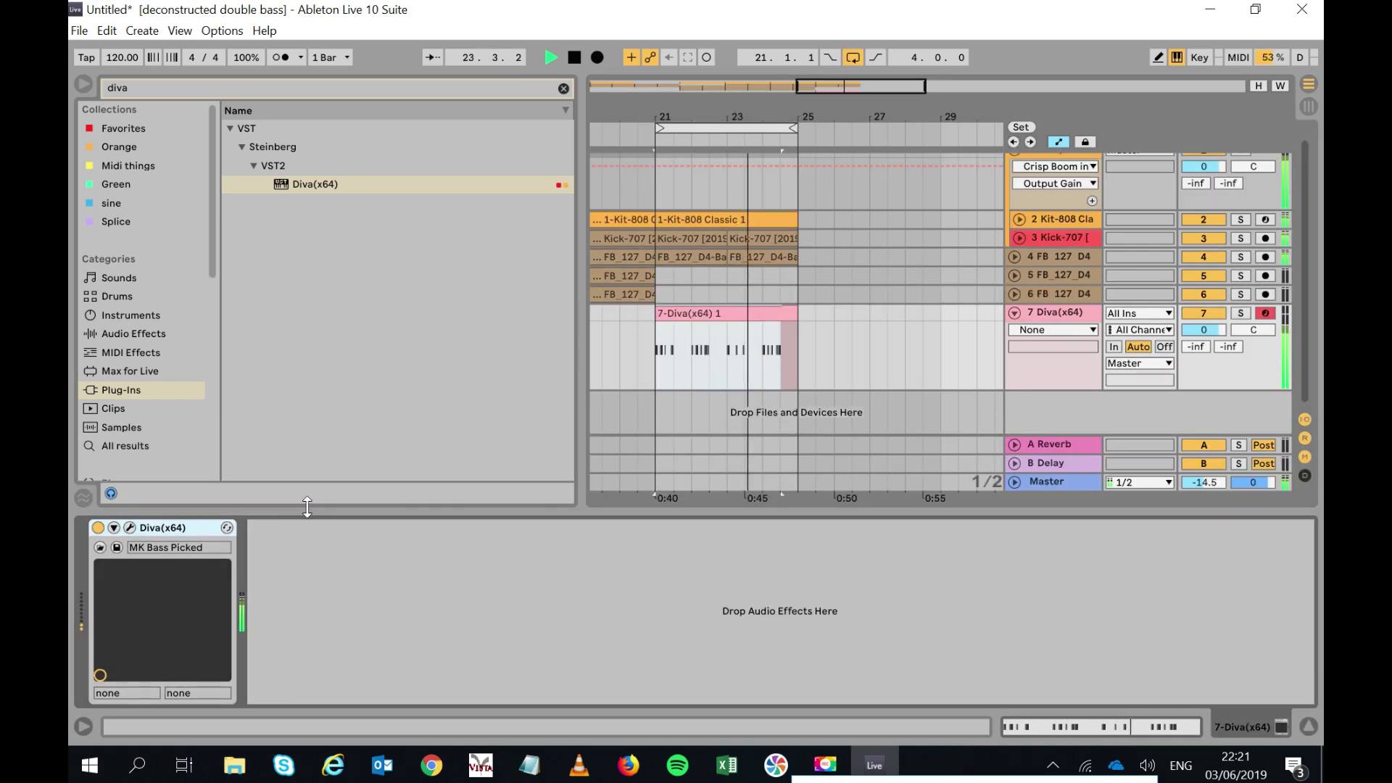
click(129, 526)
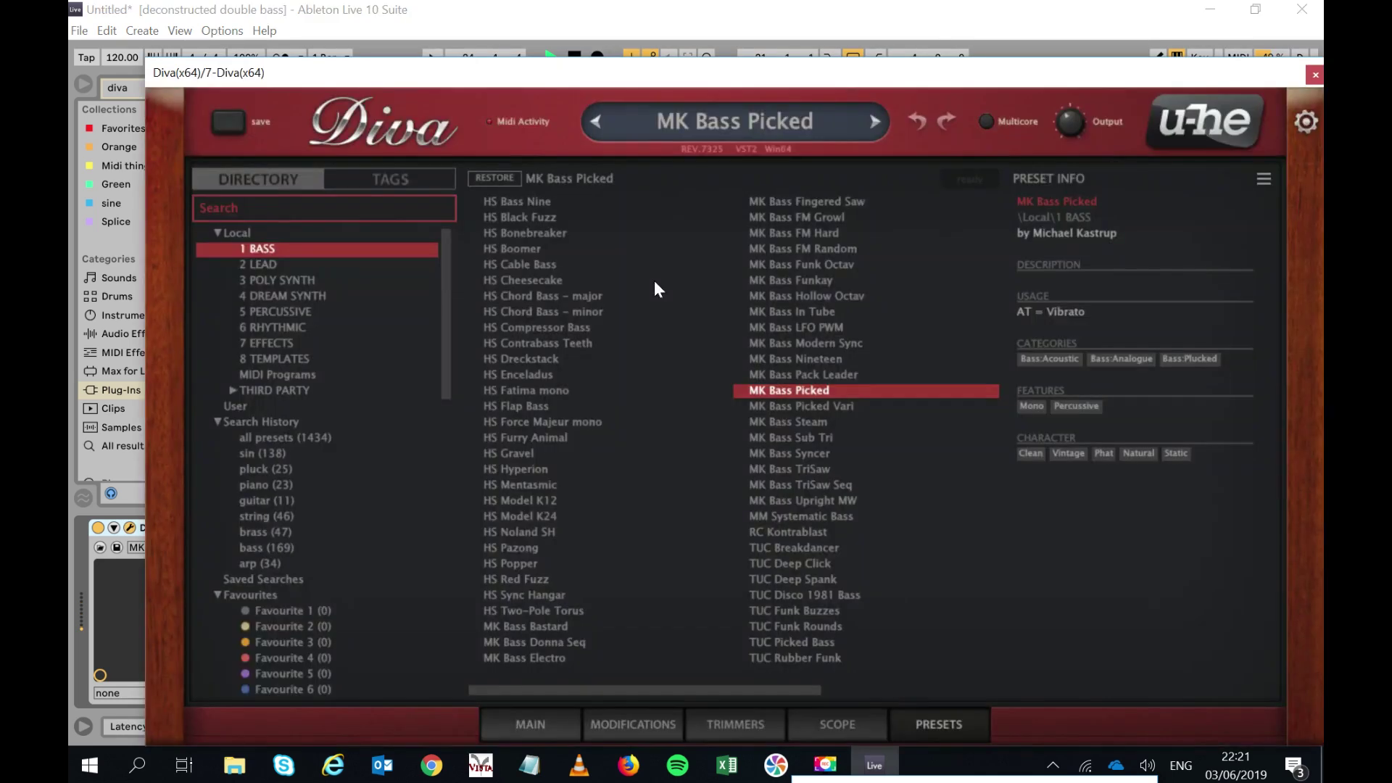
click(550, 723)
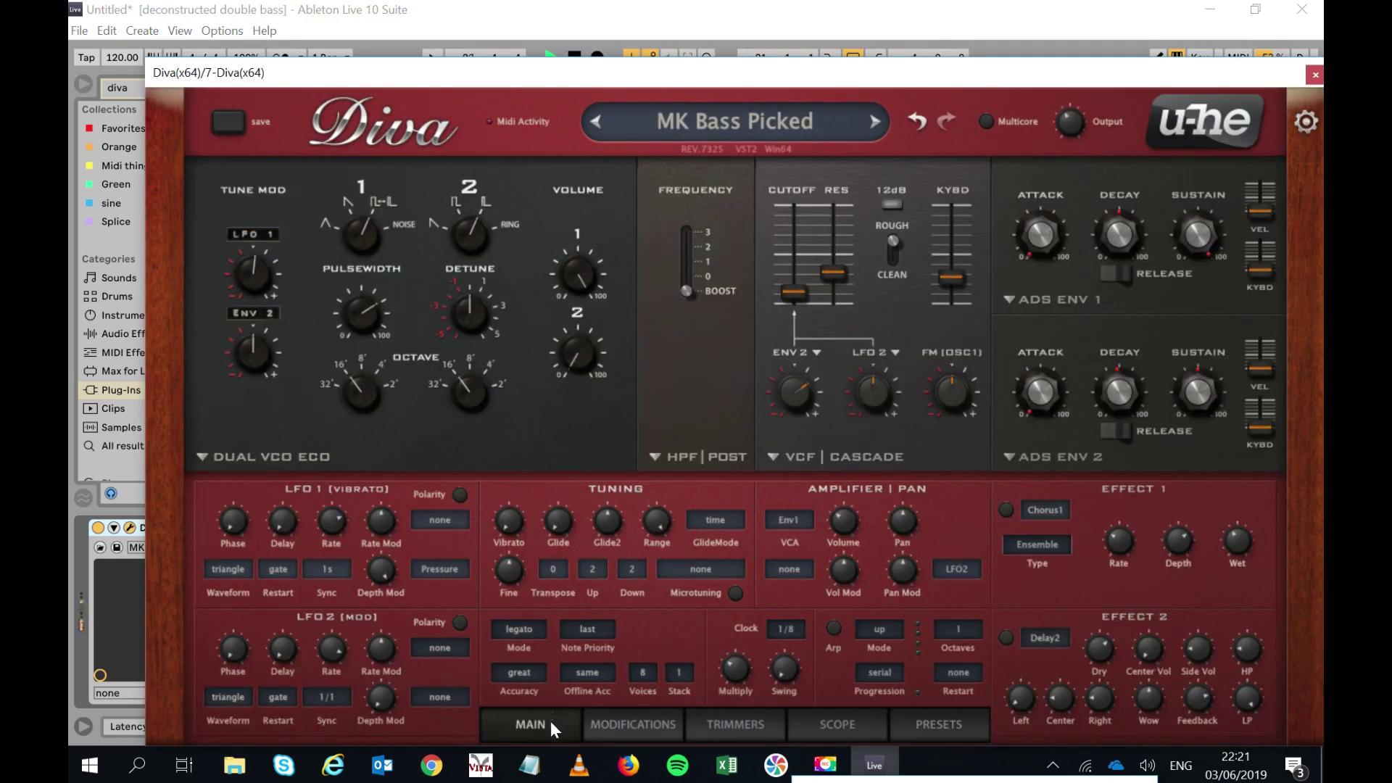
mouse_move(794, 292)
mouse_down()
mouse_move(798, 264)
mouse_move(799, 276)
mouse_move(833, 246)
mouse_move(799, 307)
mouse_move(798, 294)
mouse_up()
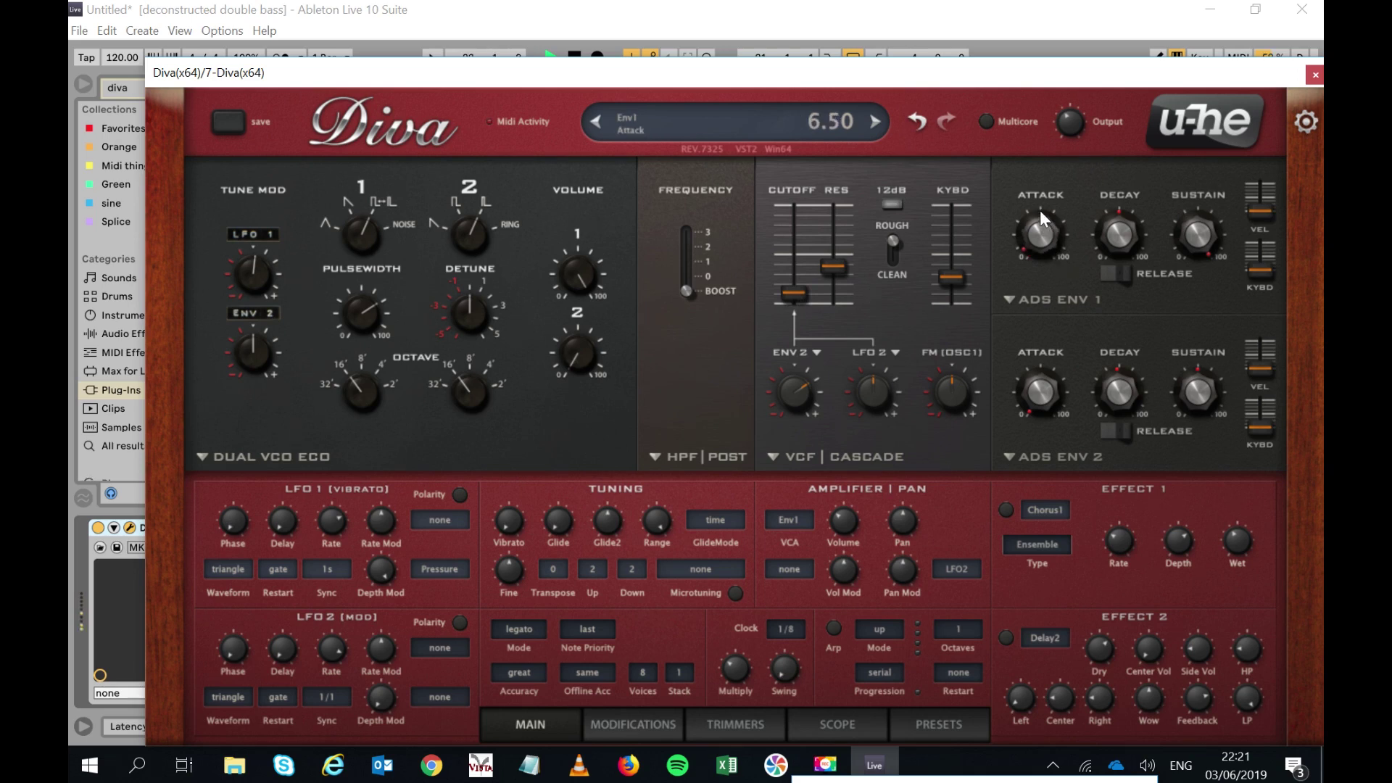
mouse_move(1036, 380)
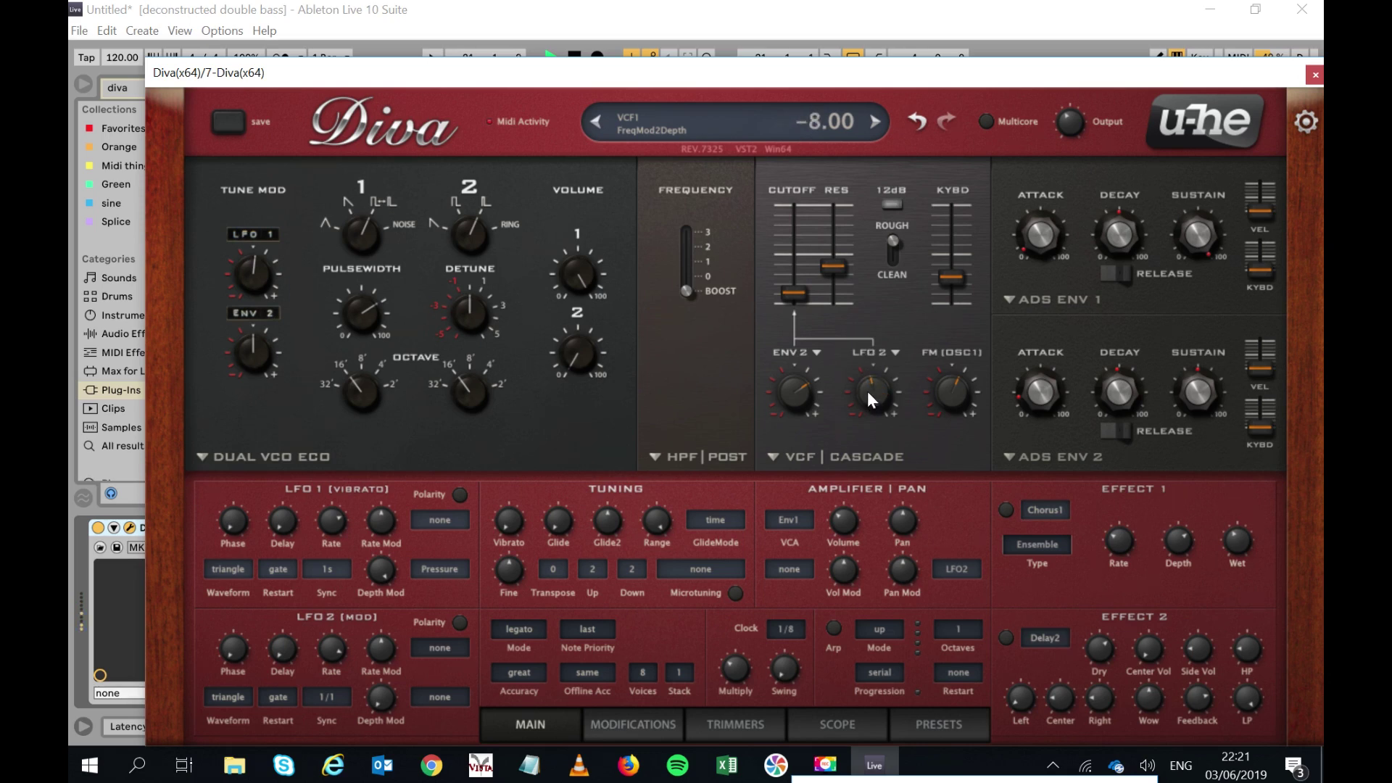
click(1006, 510)
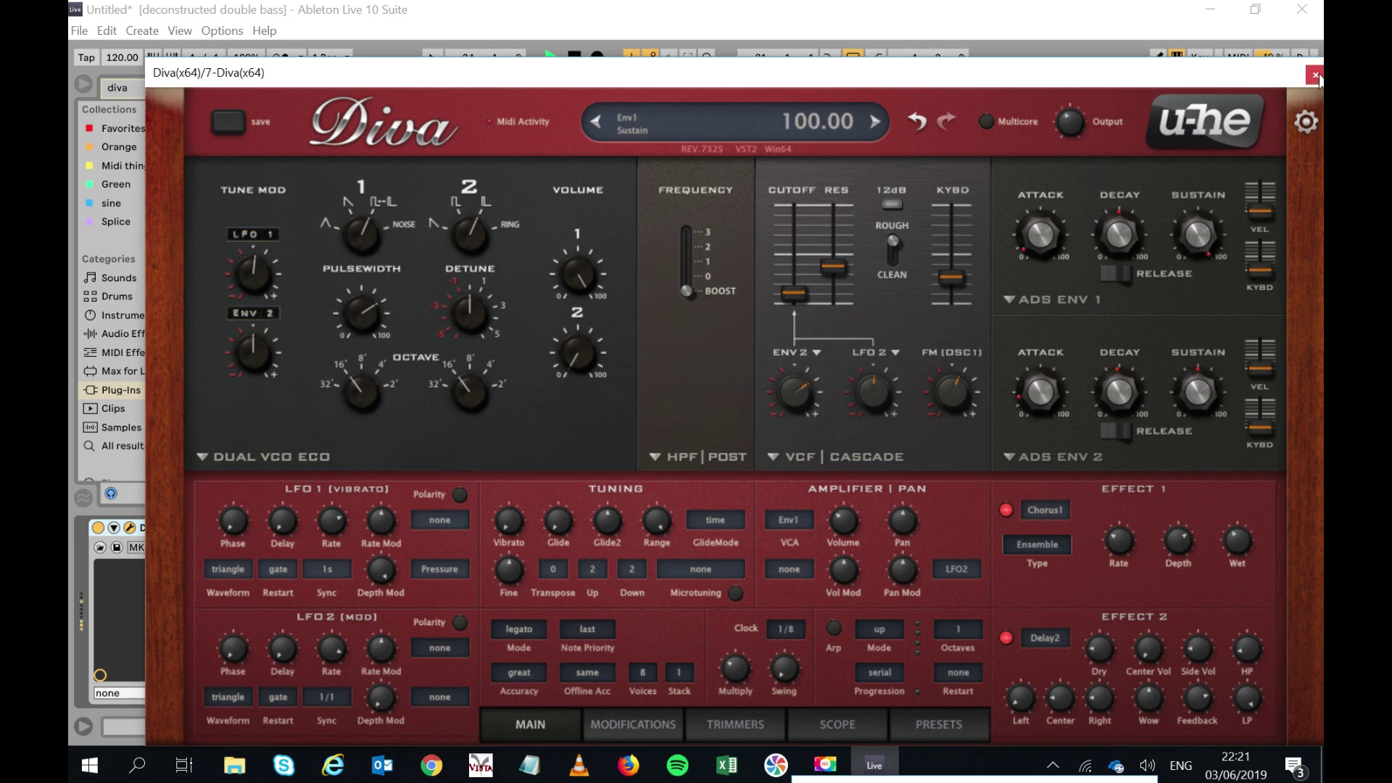
click(1007, 638)
click(1313, 75)
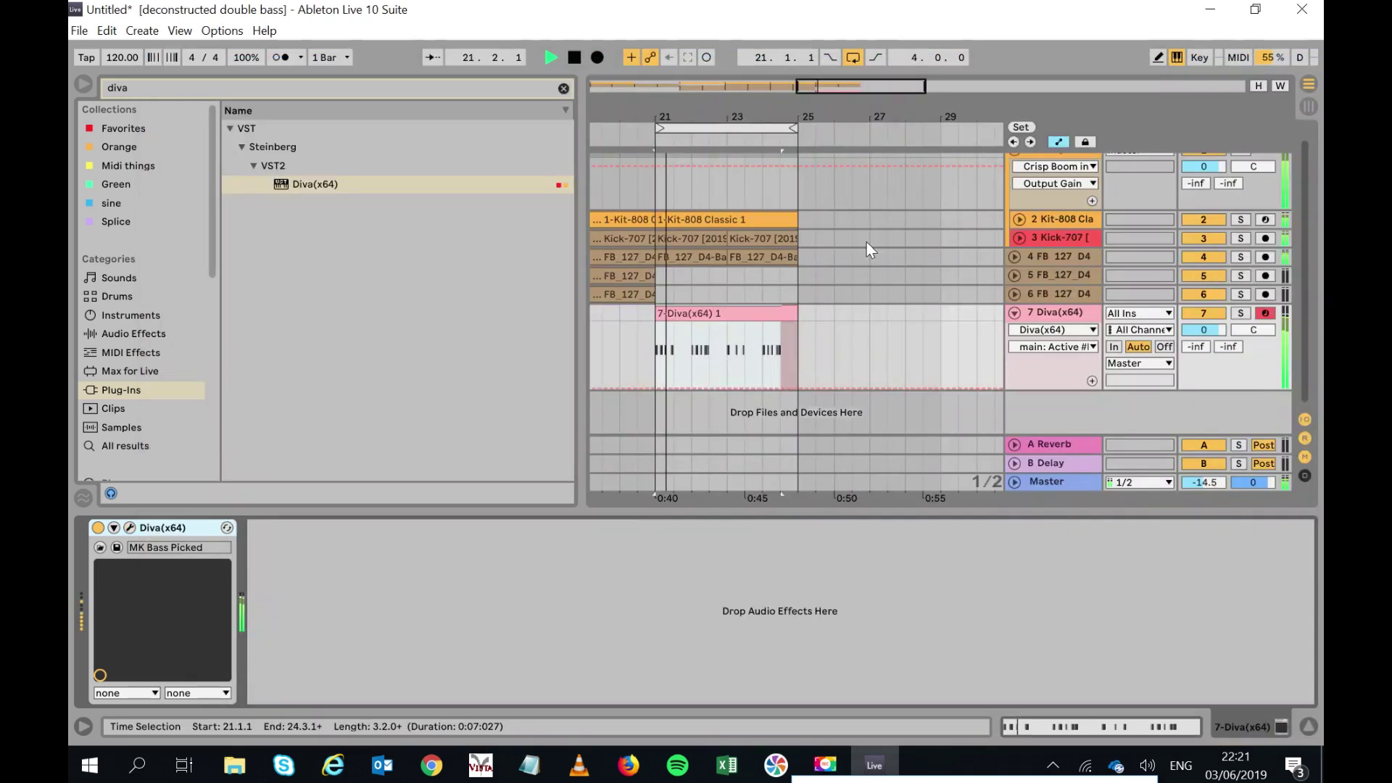
Reopen the Diva clip and transpose all its notes back up to D2.
double_click(767, 308)
key(ctrl+a)
key(shift+Up)
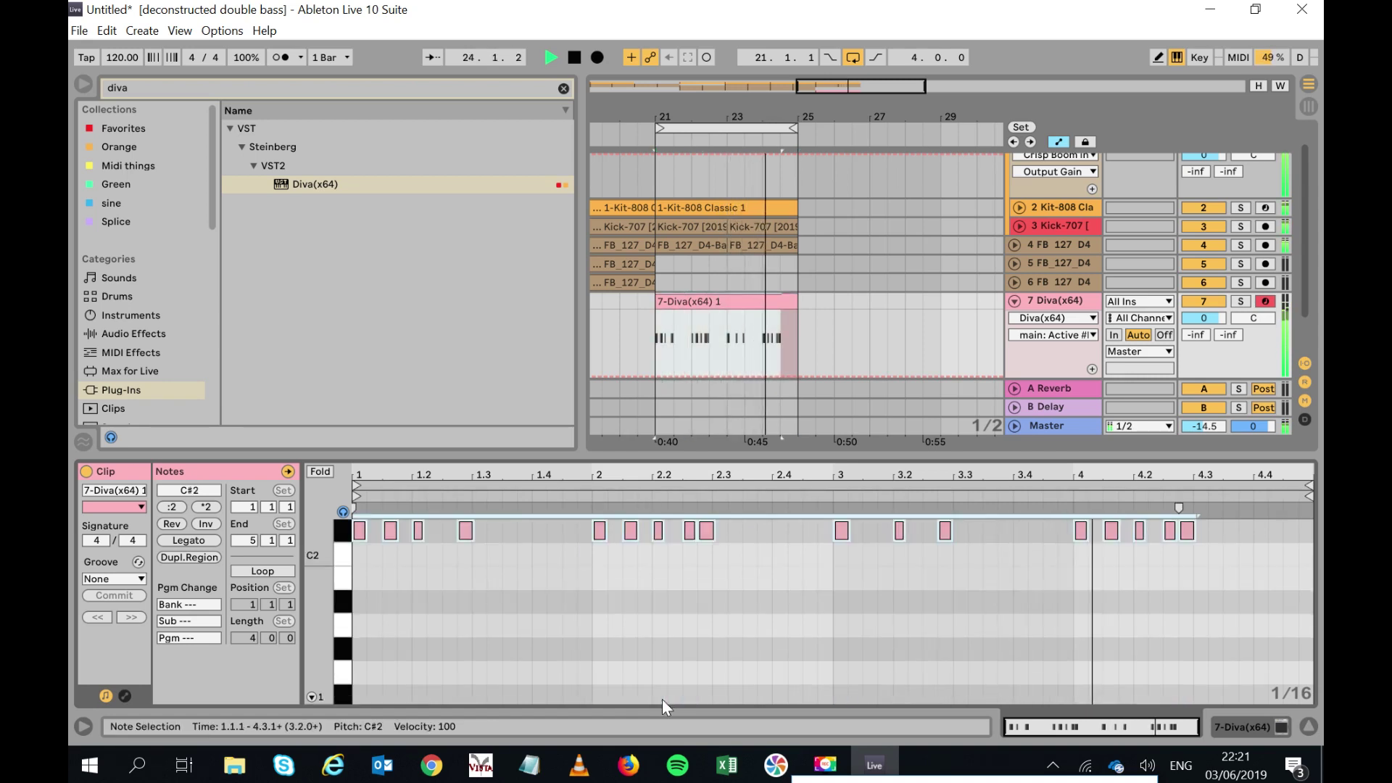
key(Up)
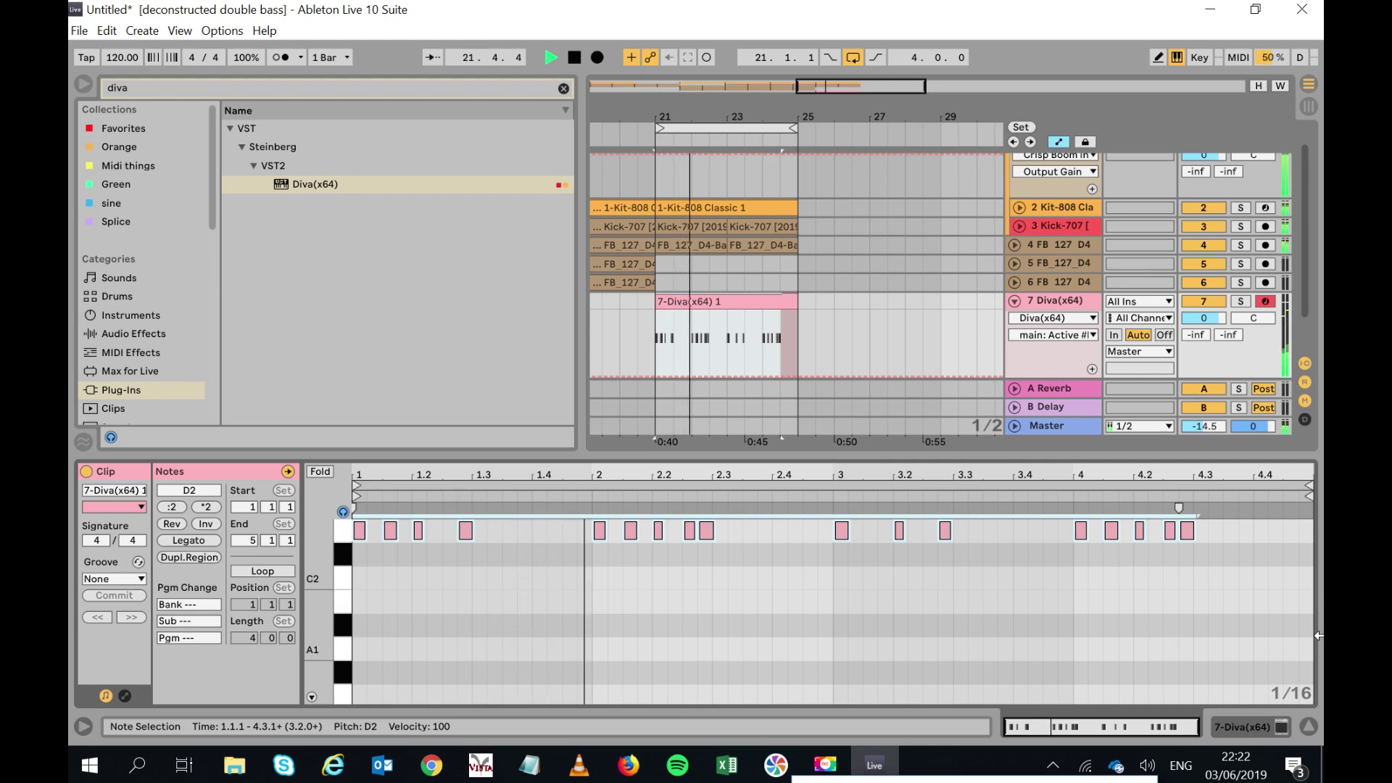
Sweep Diva's filter cutoff, lower its Env 2 filter modulation and set FM (Osc1) to 6.40.
click(1256, 724)
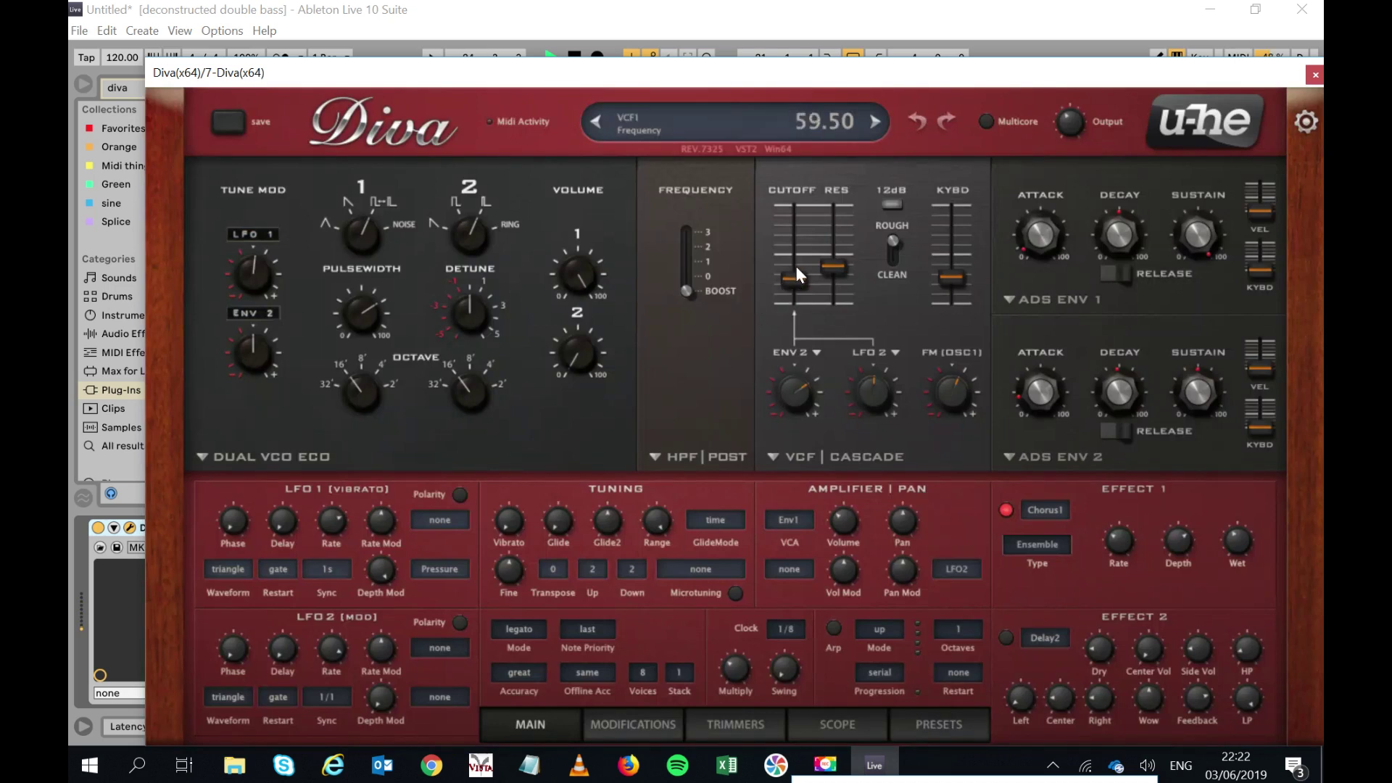
mouse_move(797, 267)
mouse_down()
mouse_move(794, 289)
mouse_move(793, 235)
mouse_move(795, 294)
mouse_up()
drag(812, 381, 807, 398)
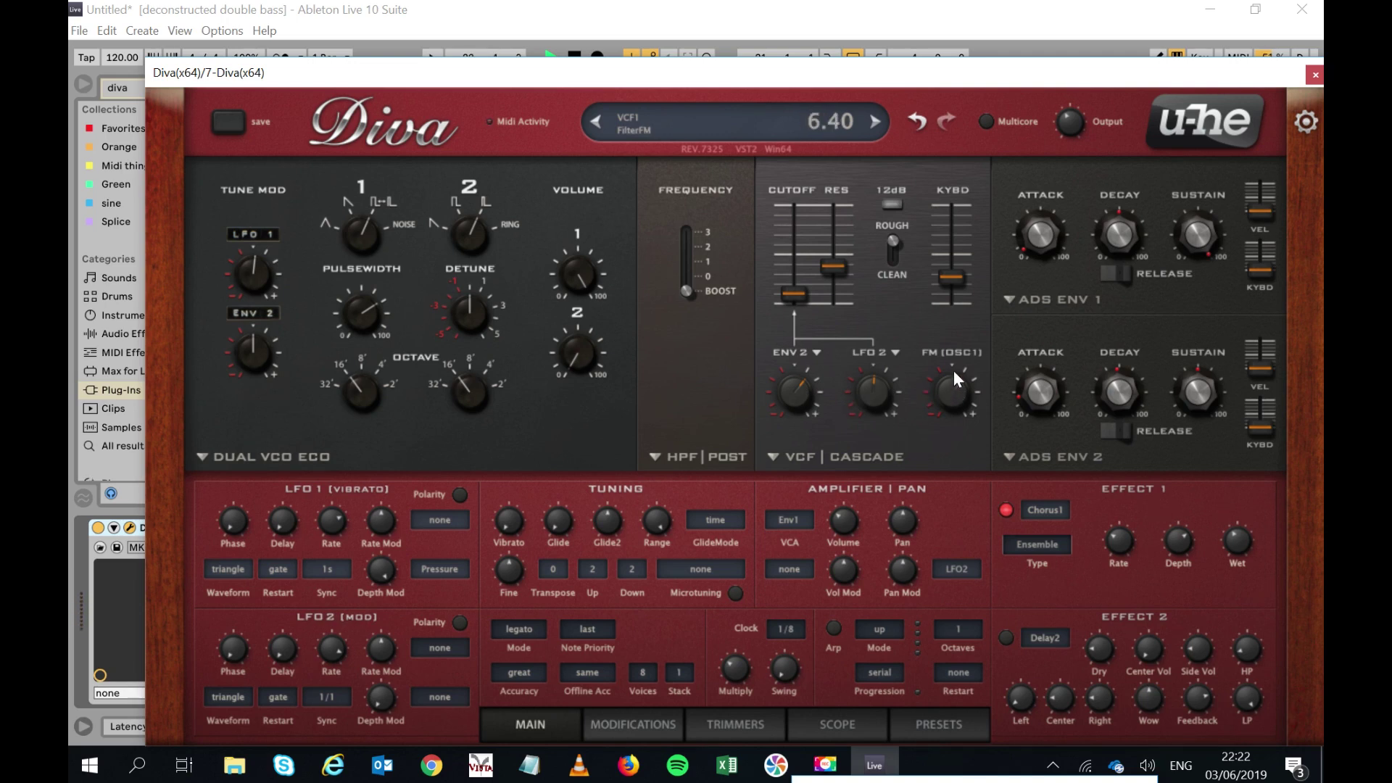
click(1314, 75)
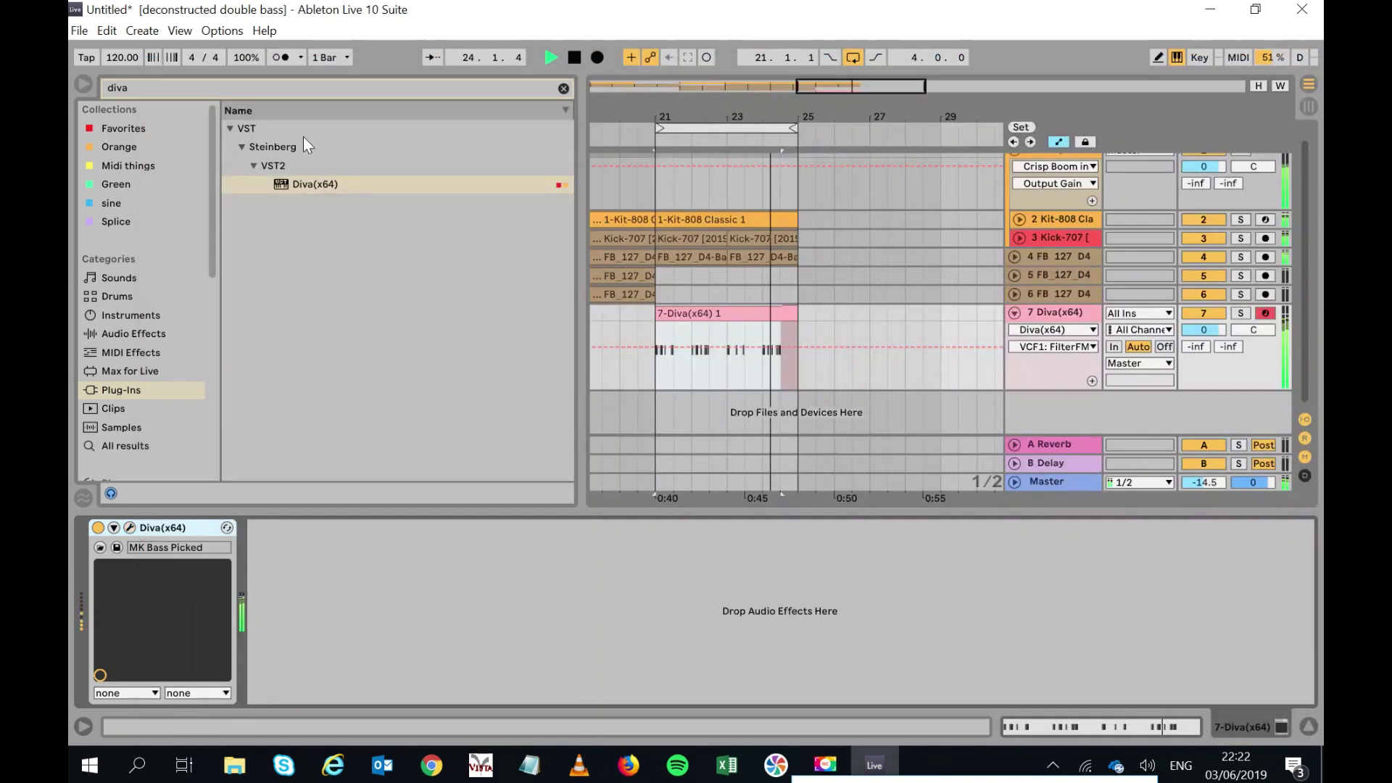
Search the plug-ins for "fre", add ValhallaFreqEcho to the Diva track and close its window.
click(262, 89)
text(fre)
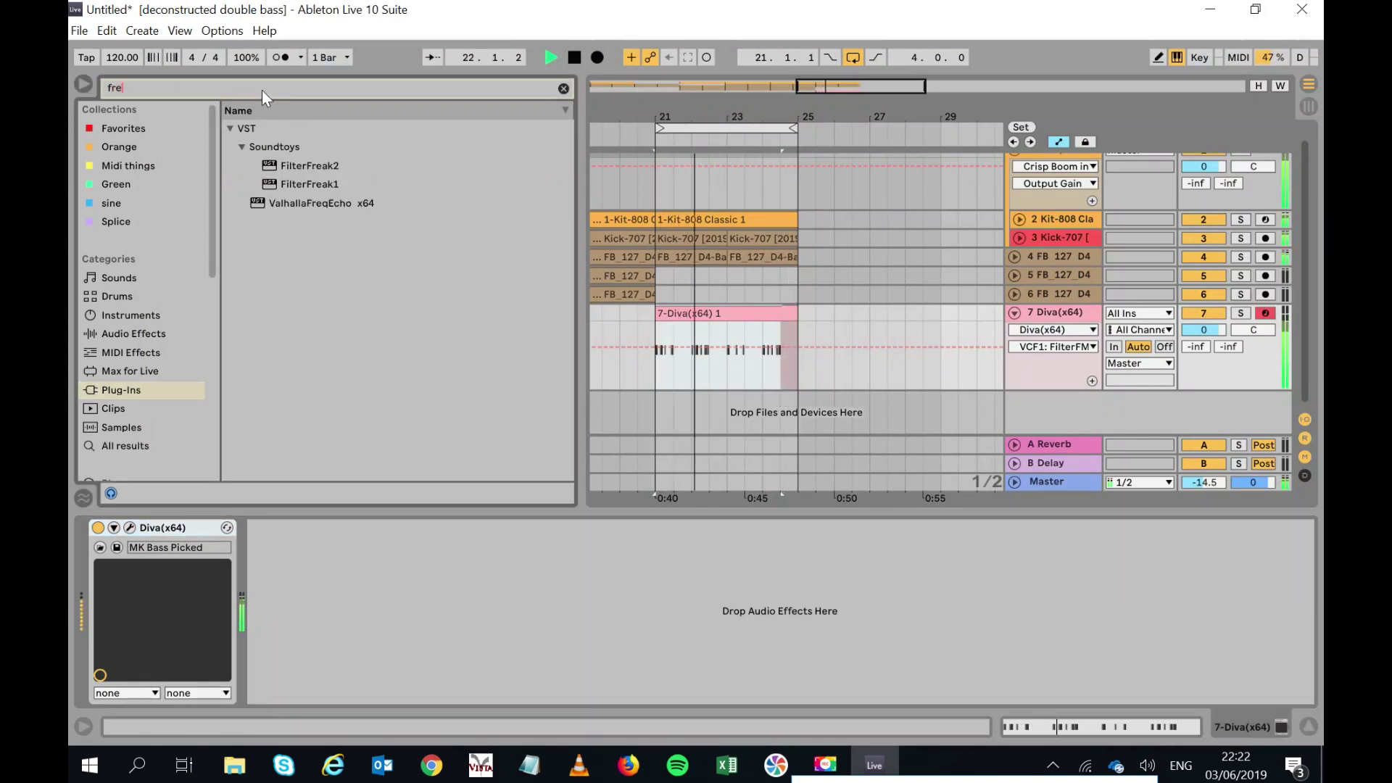
click(290, 203)
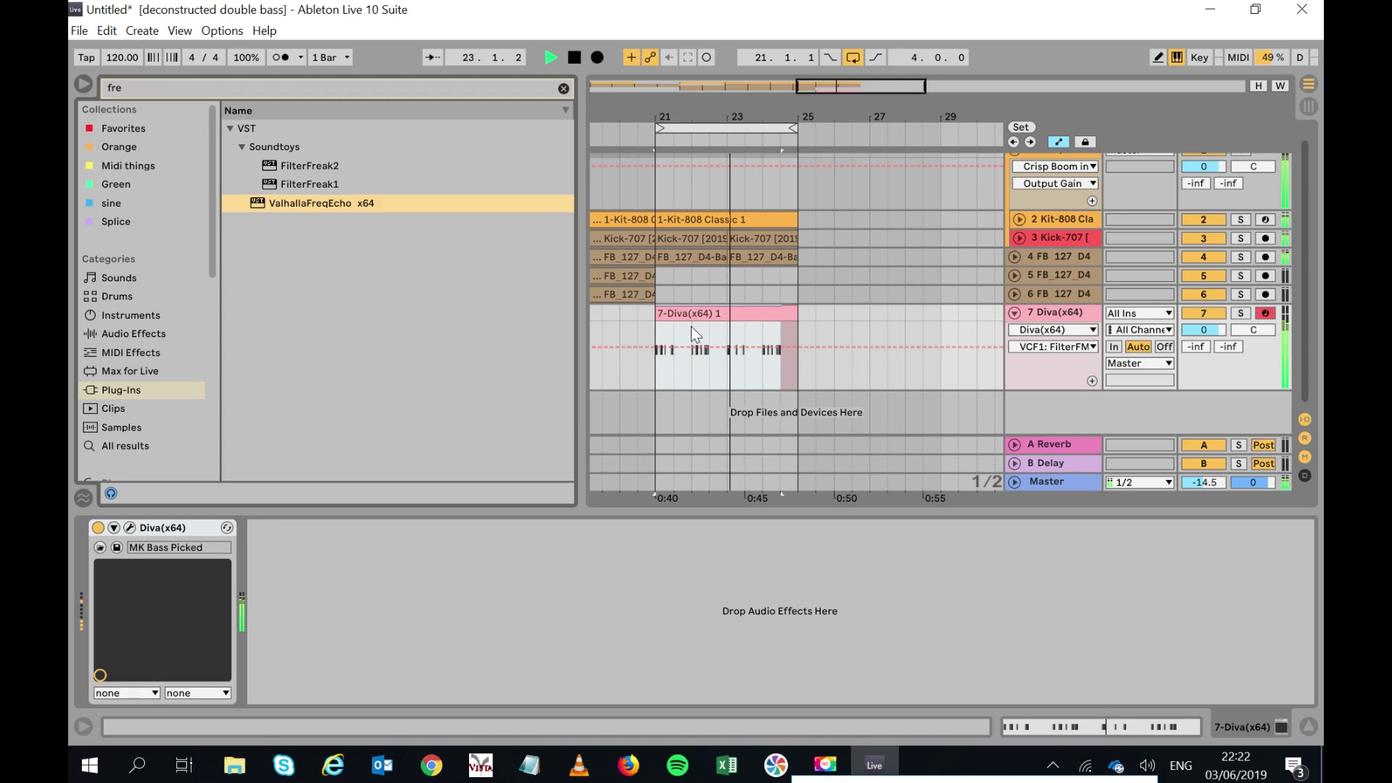
drag(290, 203, 691, 326)
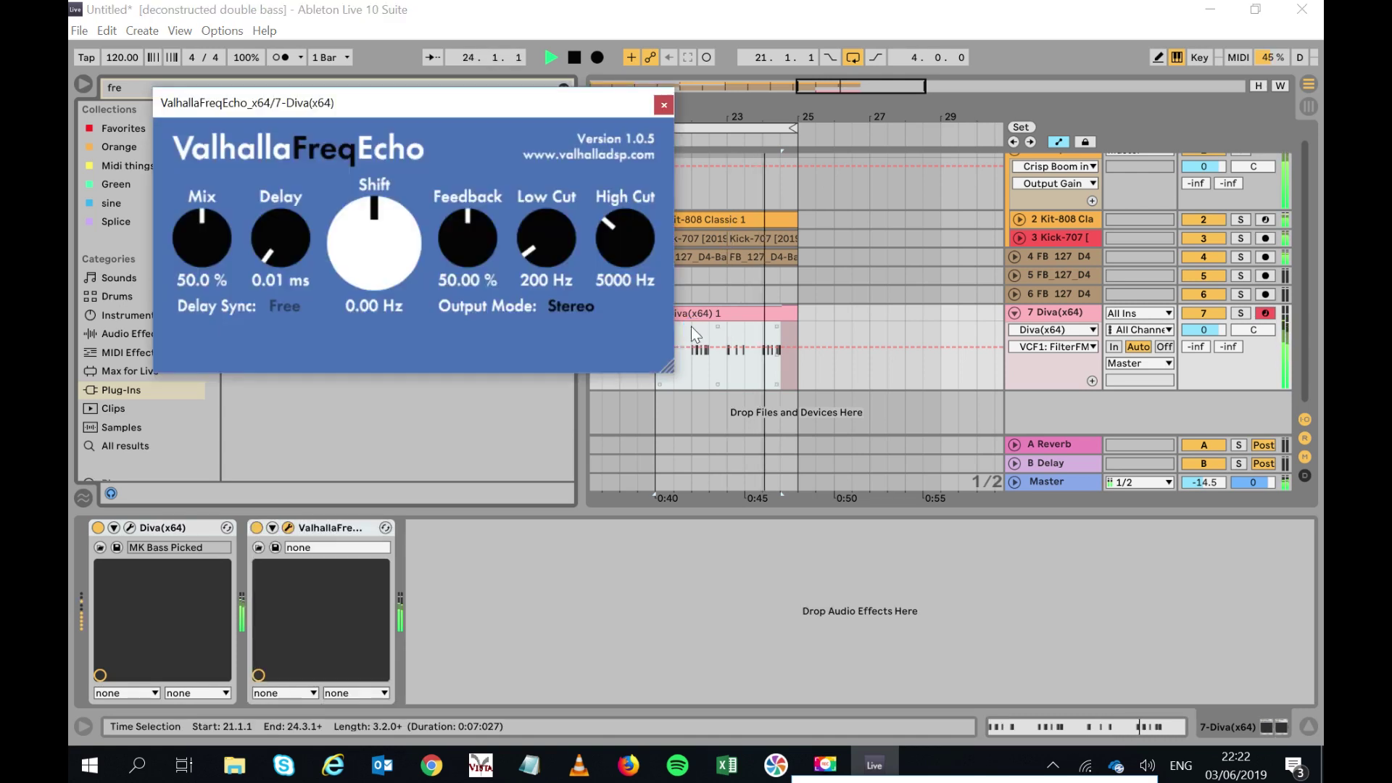
click(663, 105)
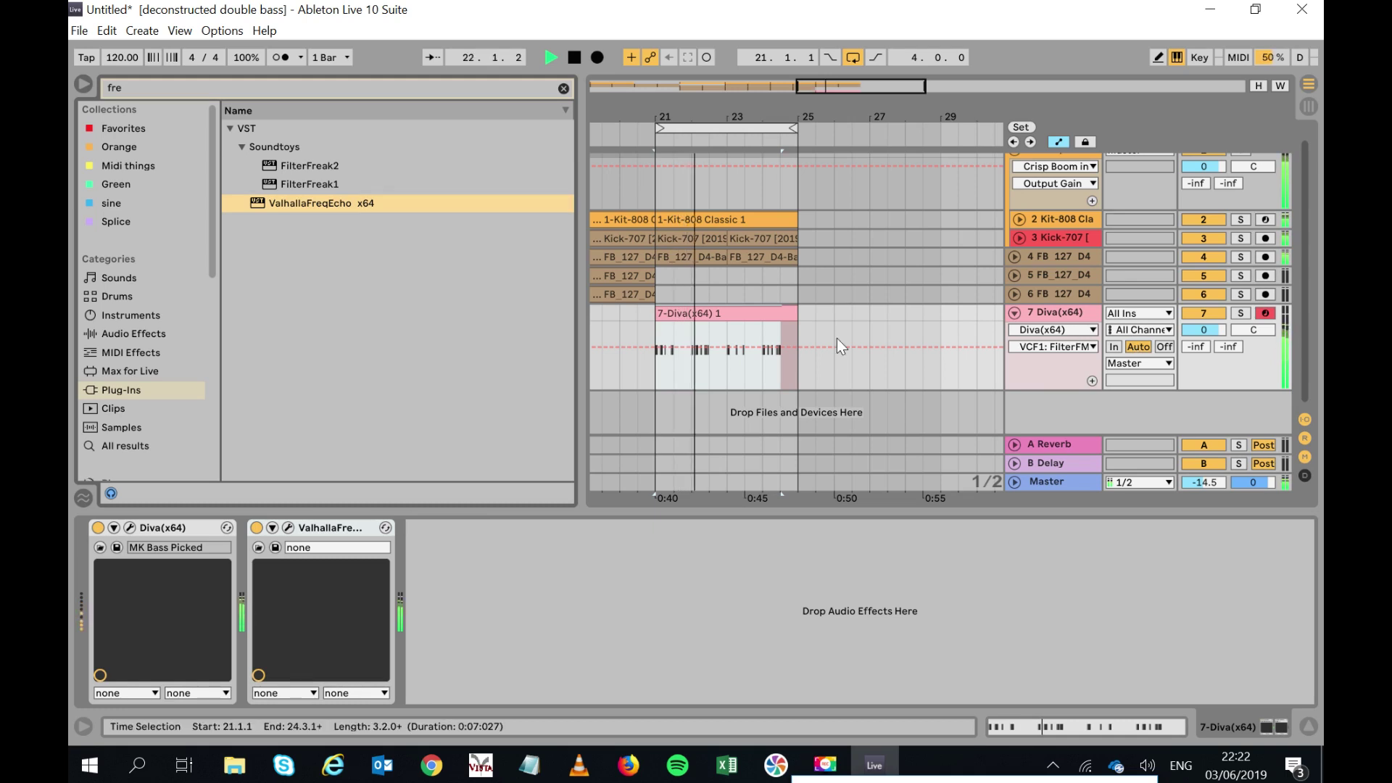
Show ValhallaFreqEcho's shift automation on the Diva track and insert a descending ramp from 21.1.1 to 25.1.1.
click(1064, 347)
click(1062, 348)
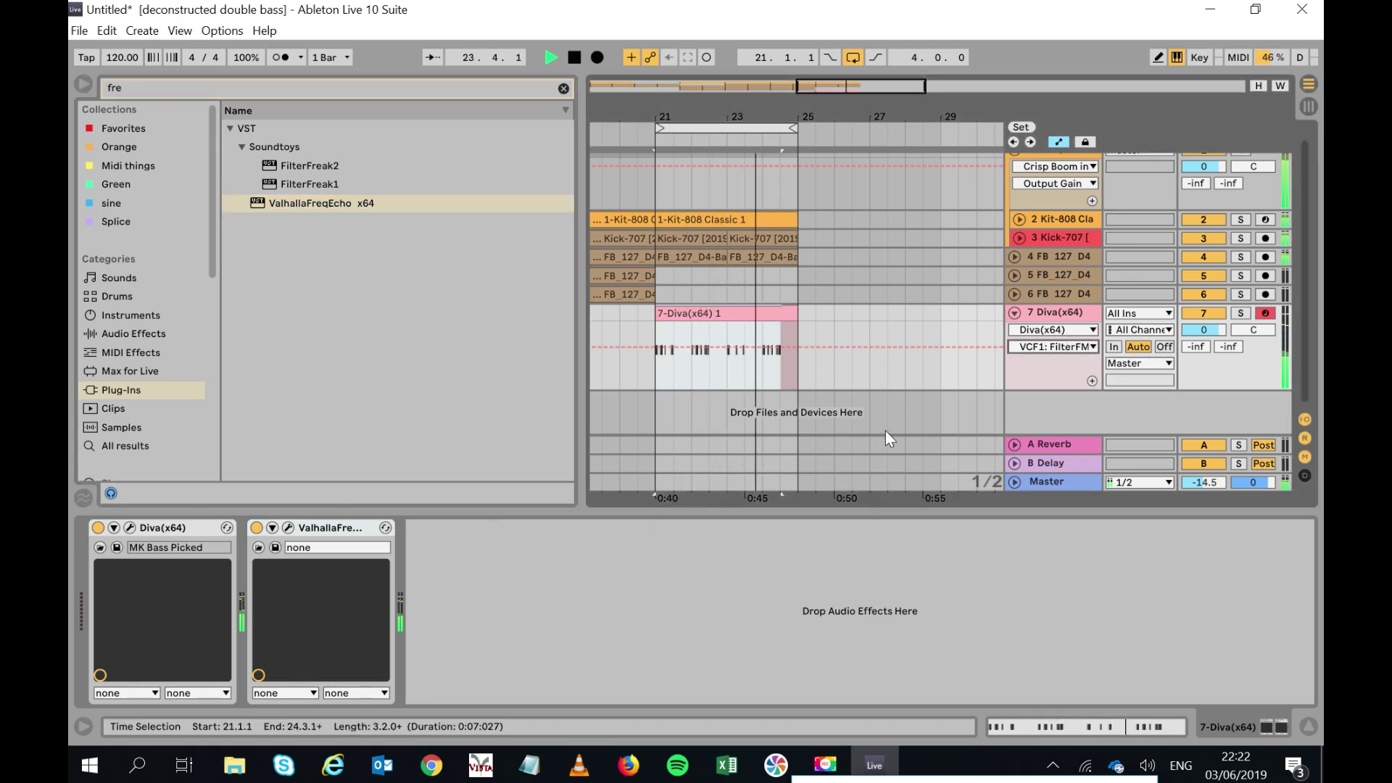
click(1055, 330)
click(1058, 364)
click(1057, 348)
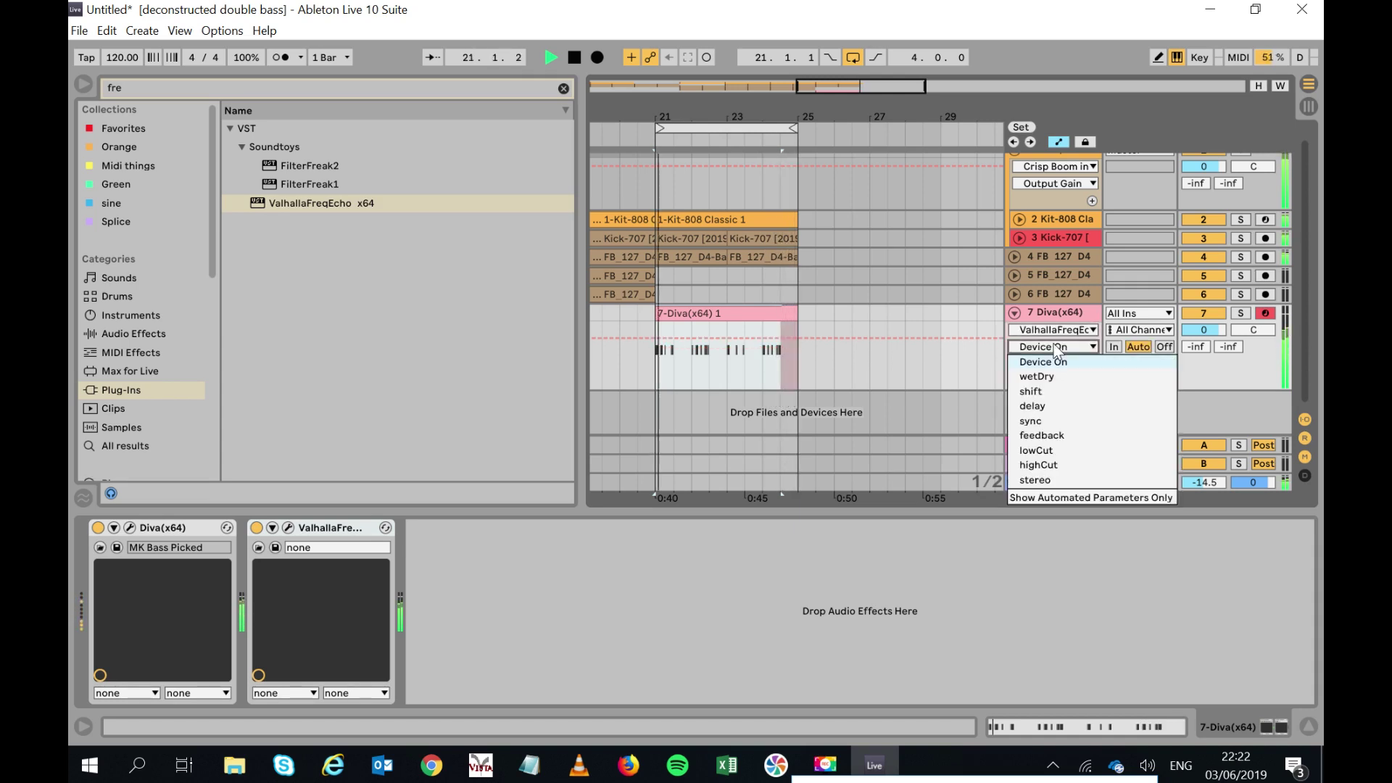
click(1051, 390)
drag(652, 374, 794, 357)
right_click(760, 341)
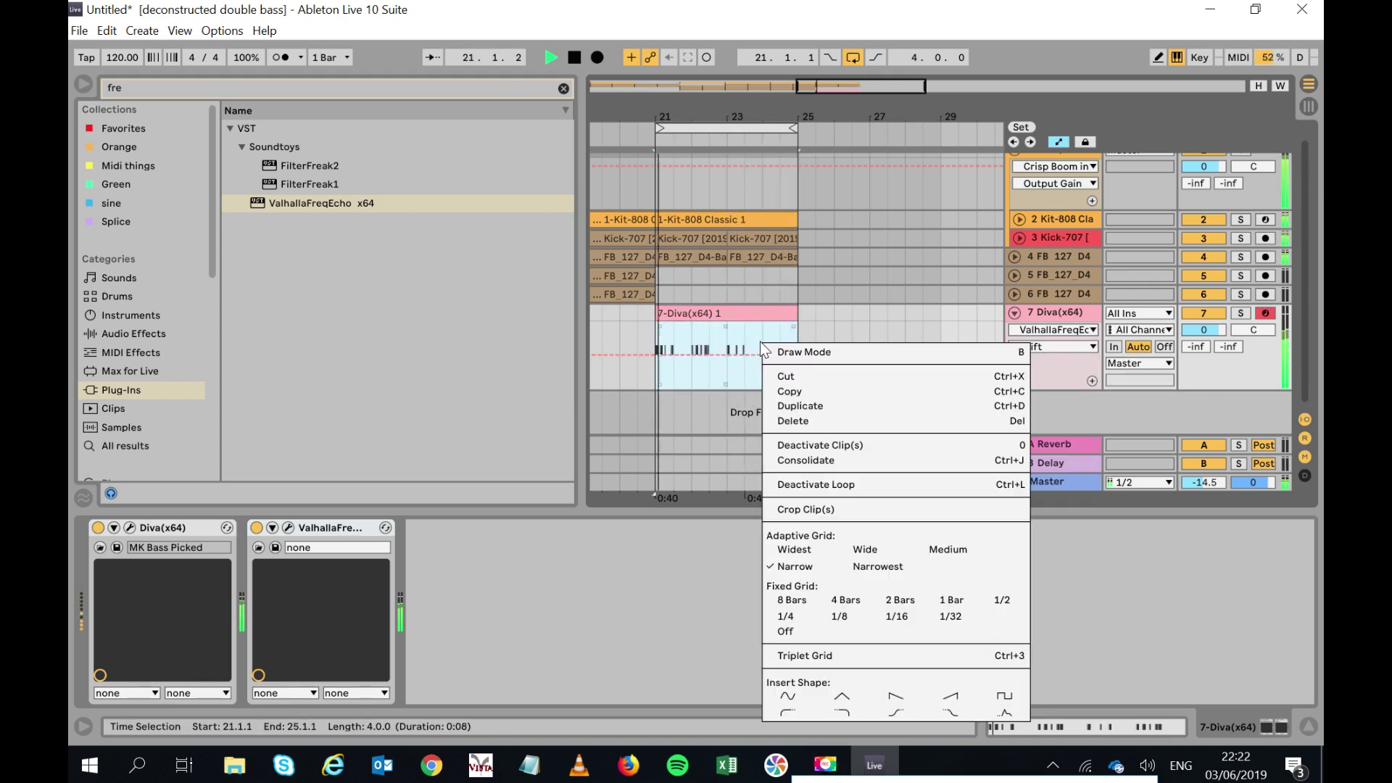
click(899, 693)
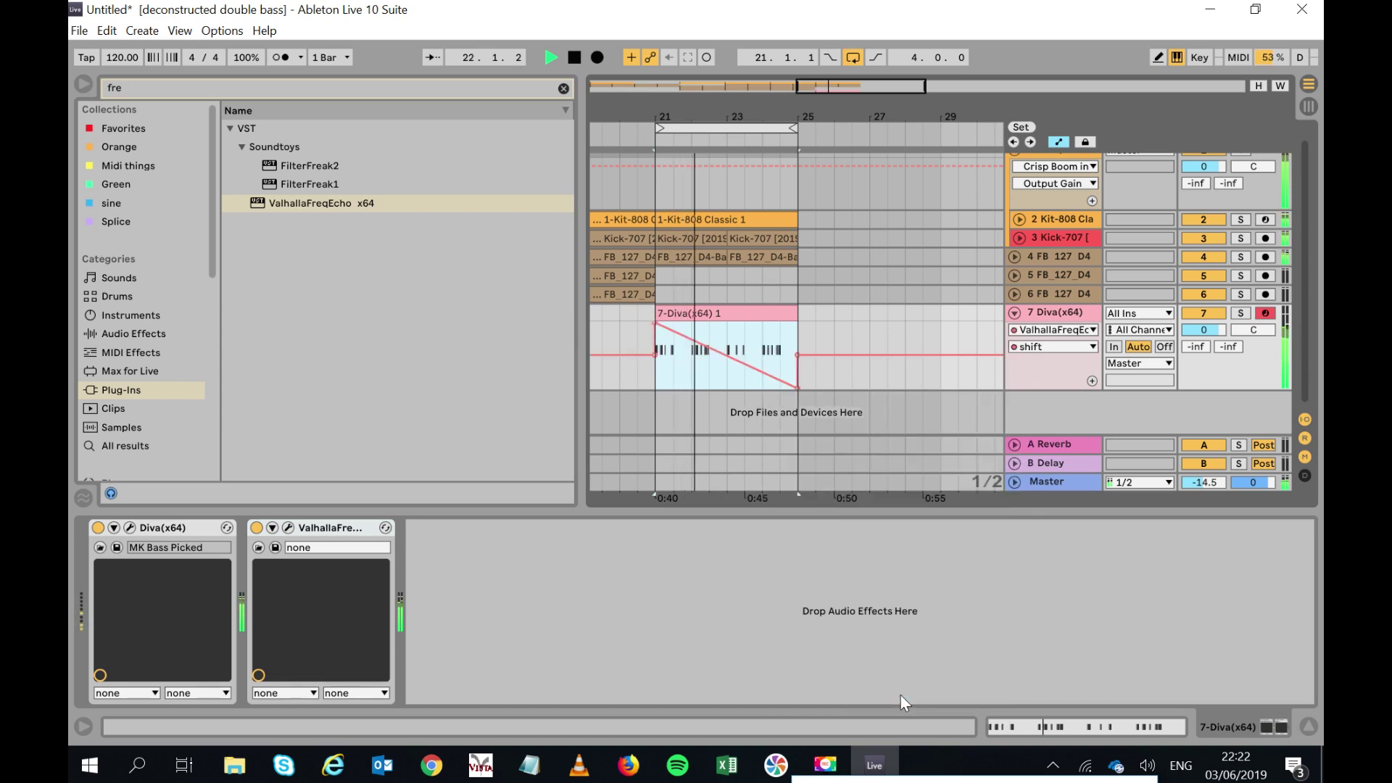
Show ValhallaFreqEcho's feedback automation and insert a descending ramp over the Diva clip from 21.1.1 to 25.1.1.
click(1054, 348)
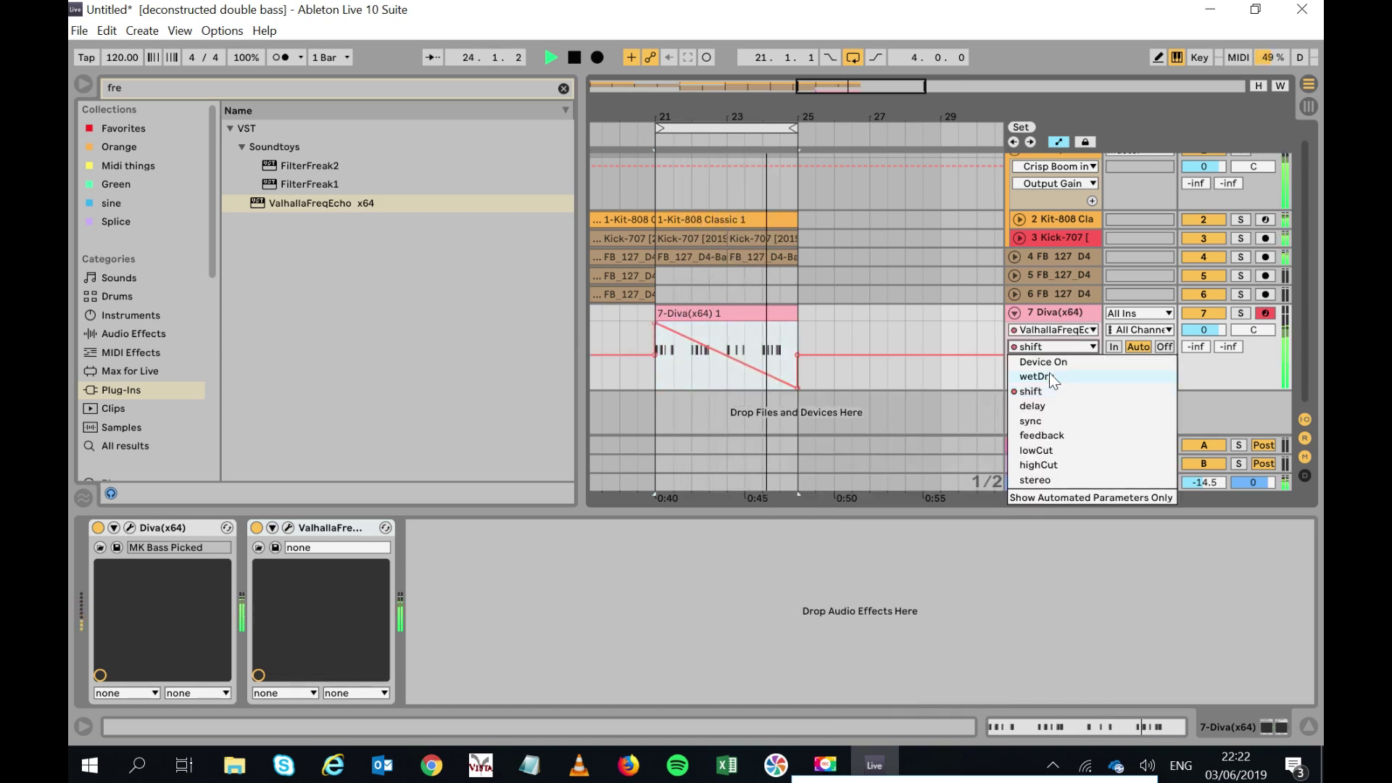
click(1044, 435)
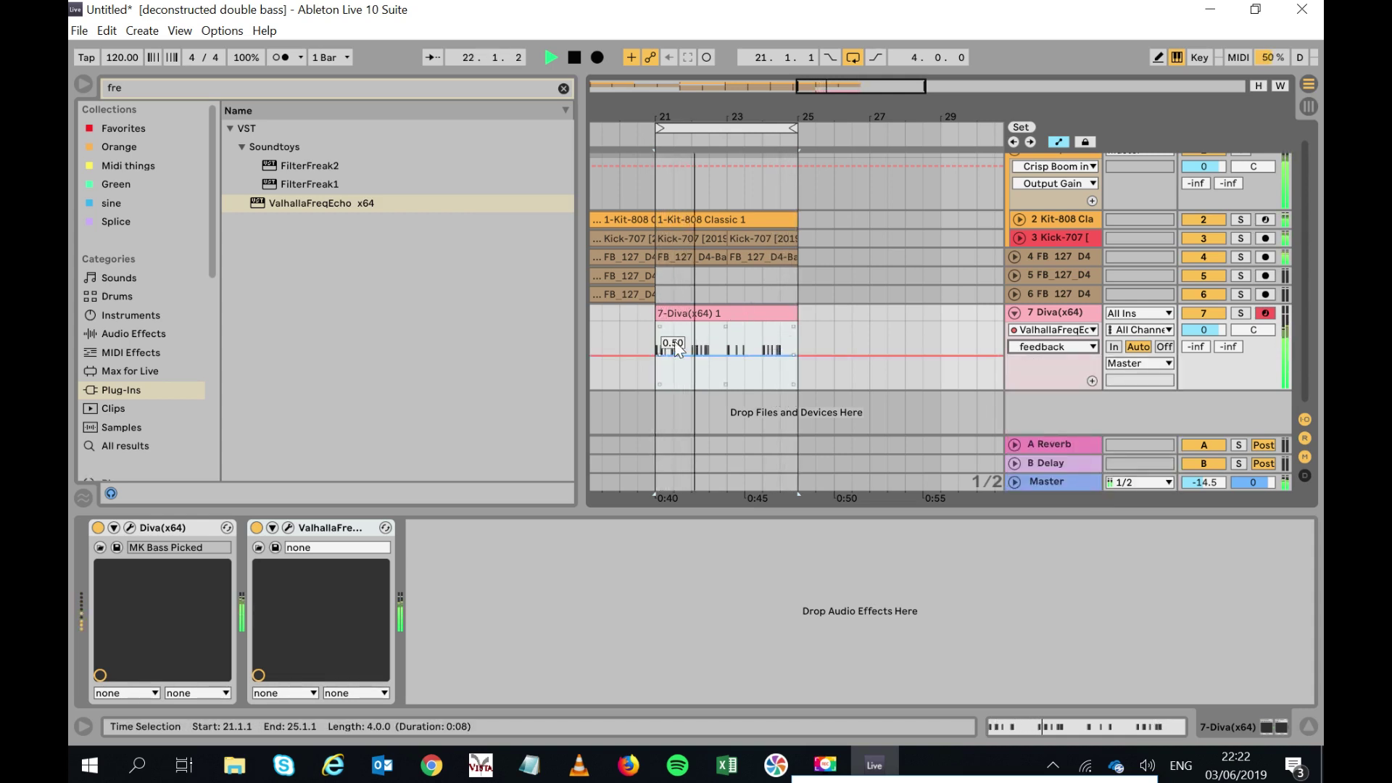
drag(658, 343, 794, 348)
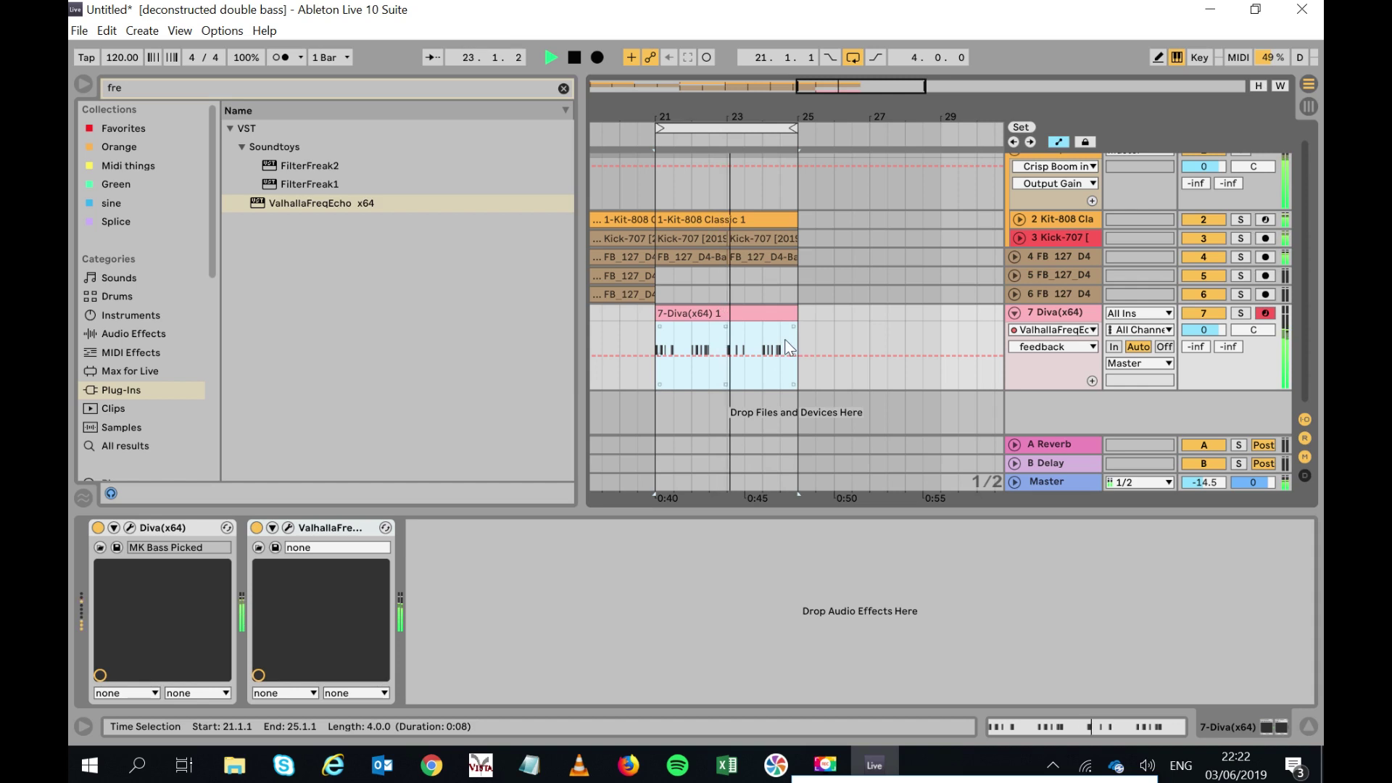
right_click(749, 339)
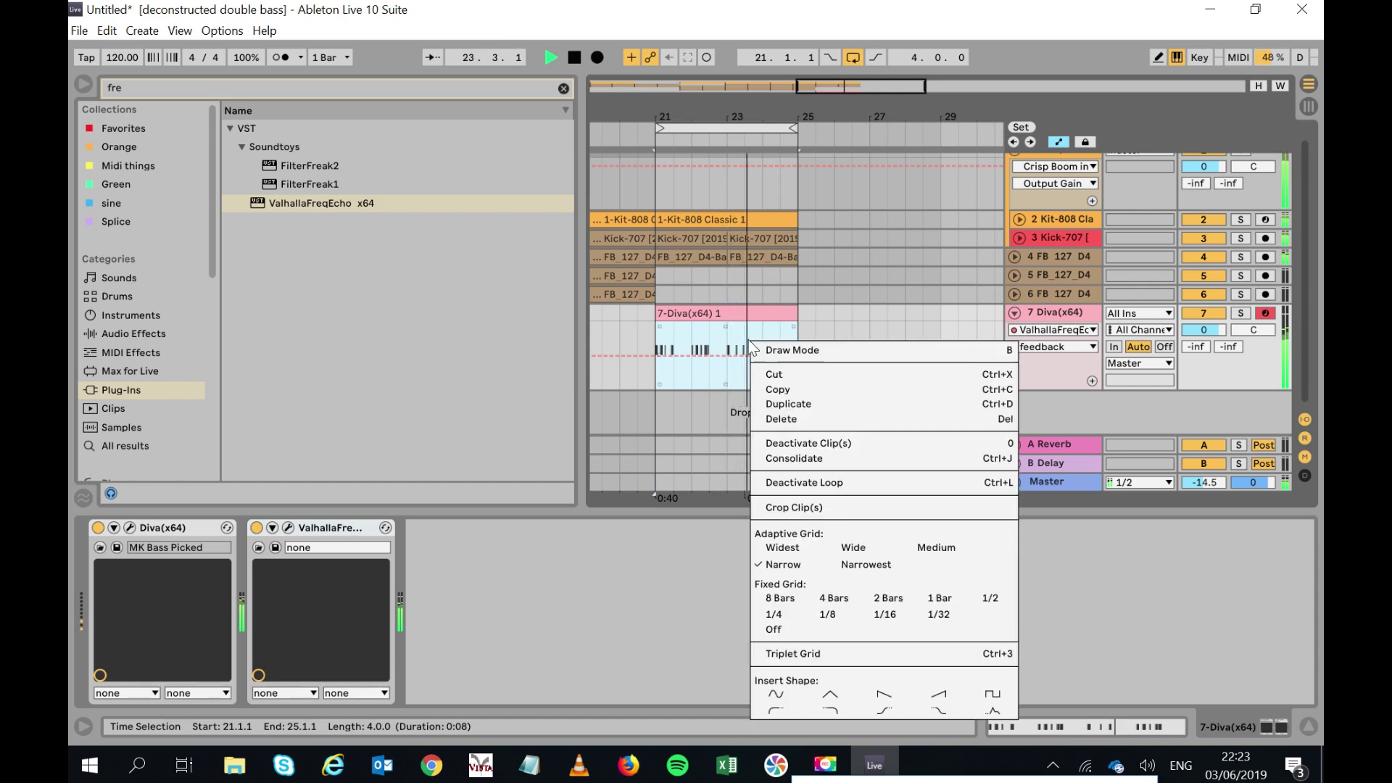
click(884, 693)
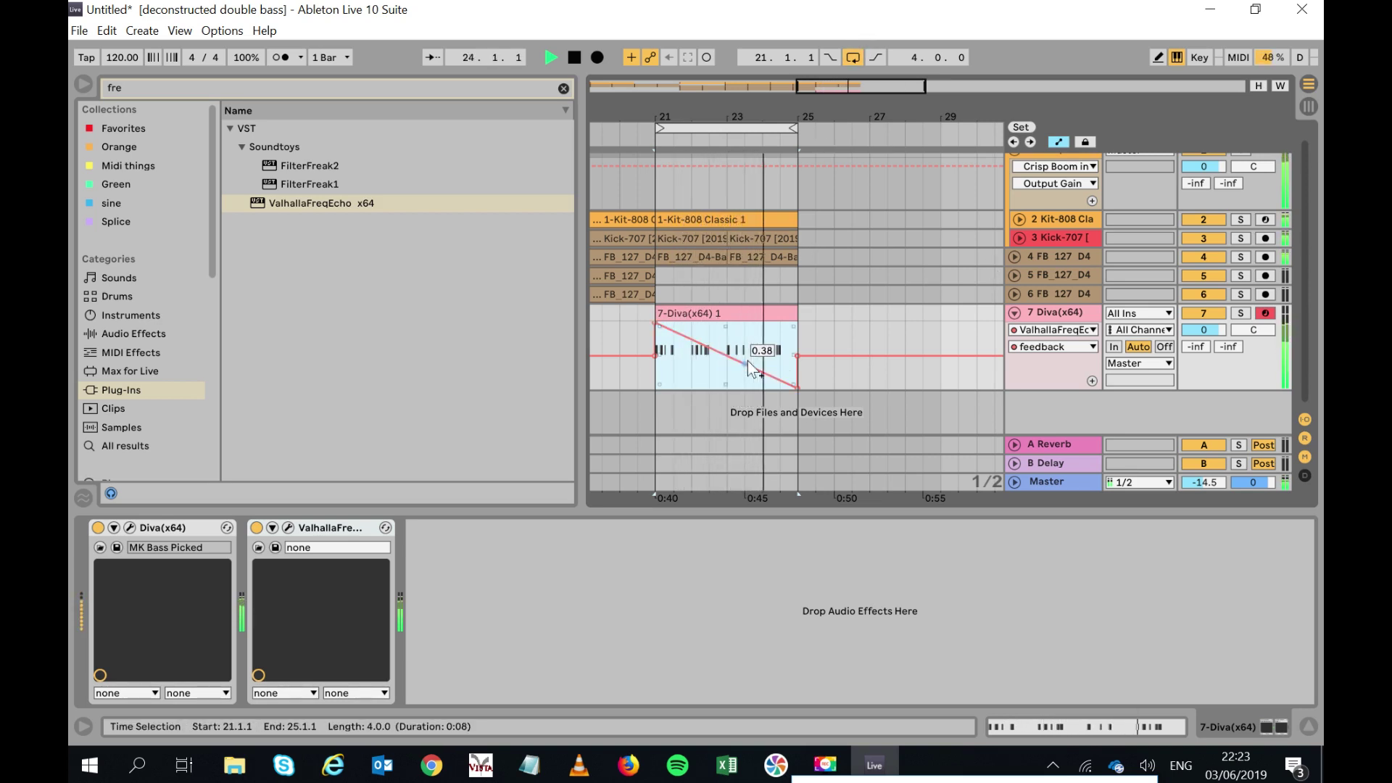
Duplicate the Diva track and remove the lowest feedback breakpoint at the end of the copy's ramp.
right_click(1060, 312)
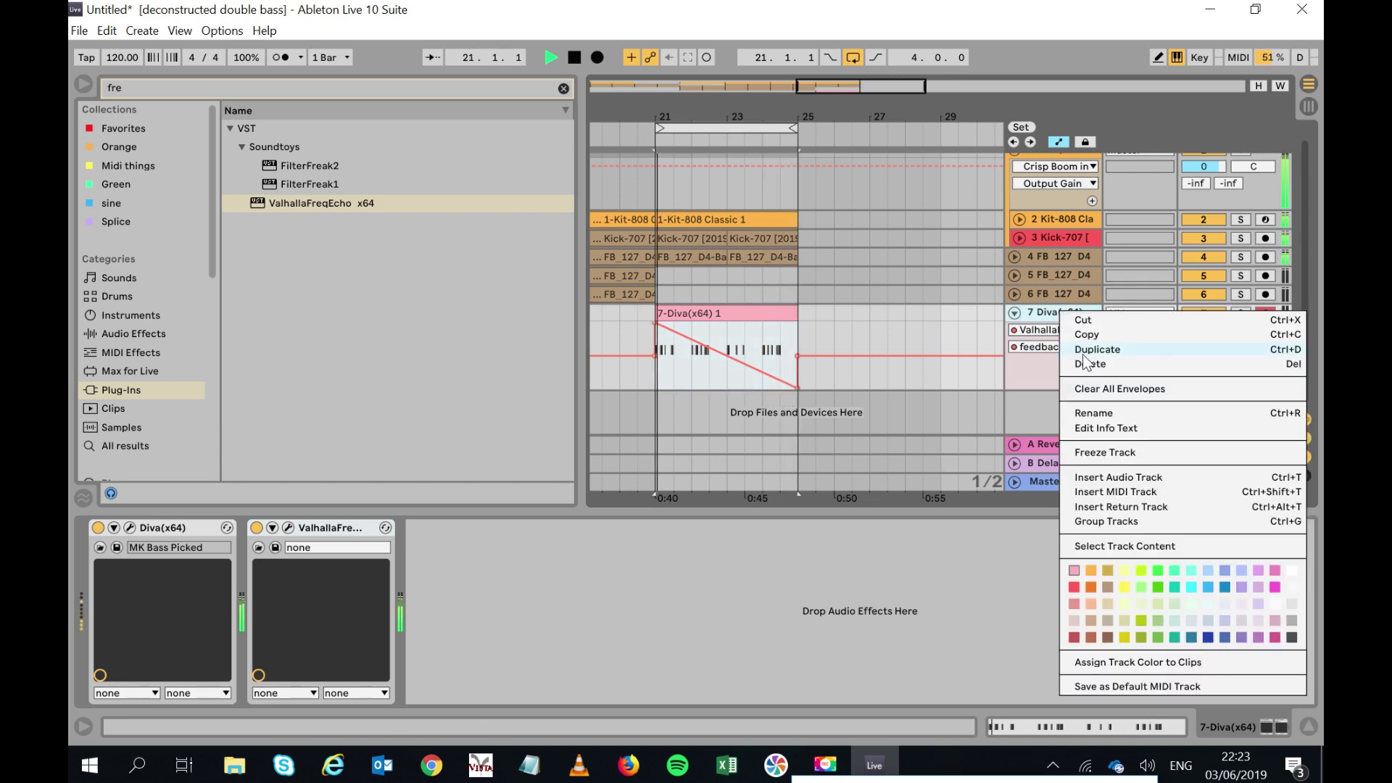
key(Escape)
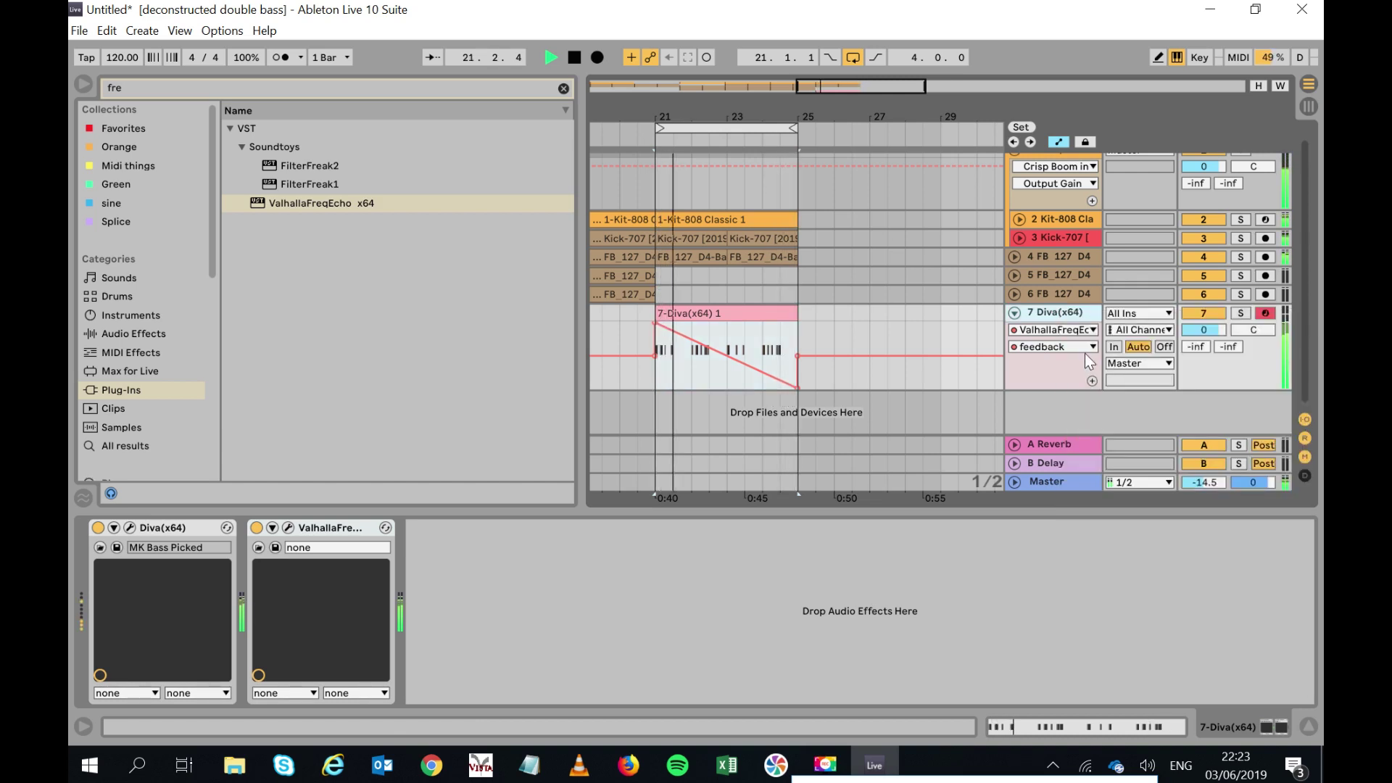
key(ctrl+d)
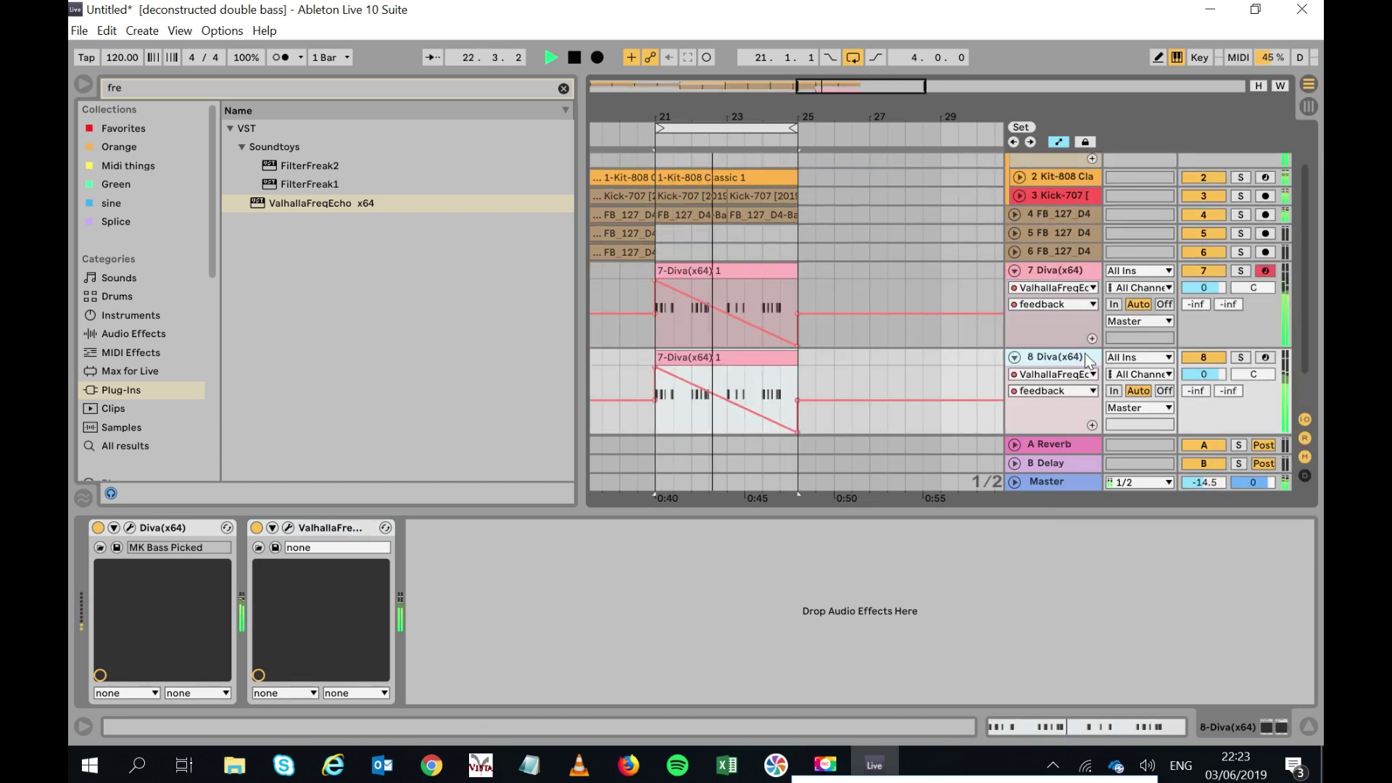
click(793, 430)
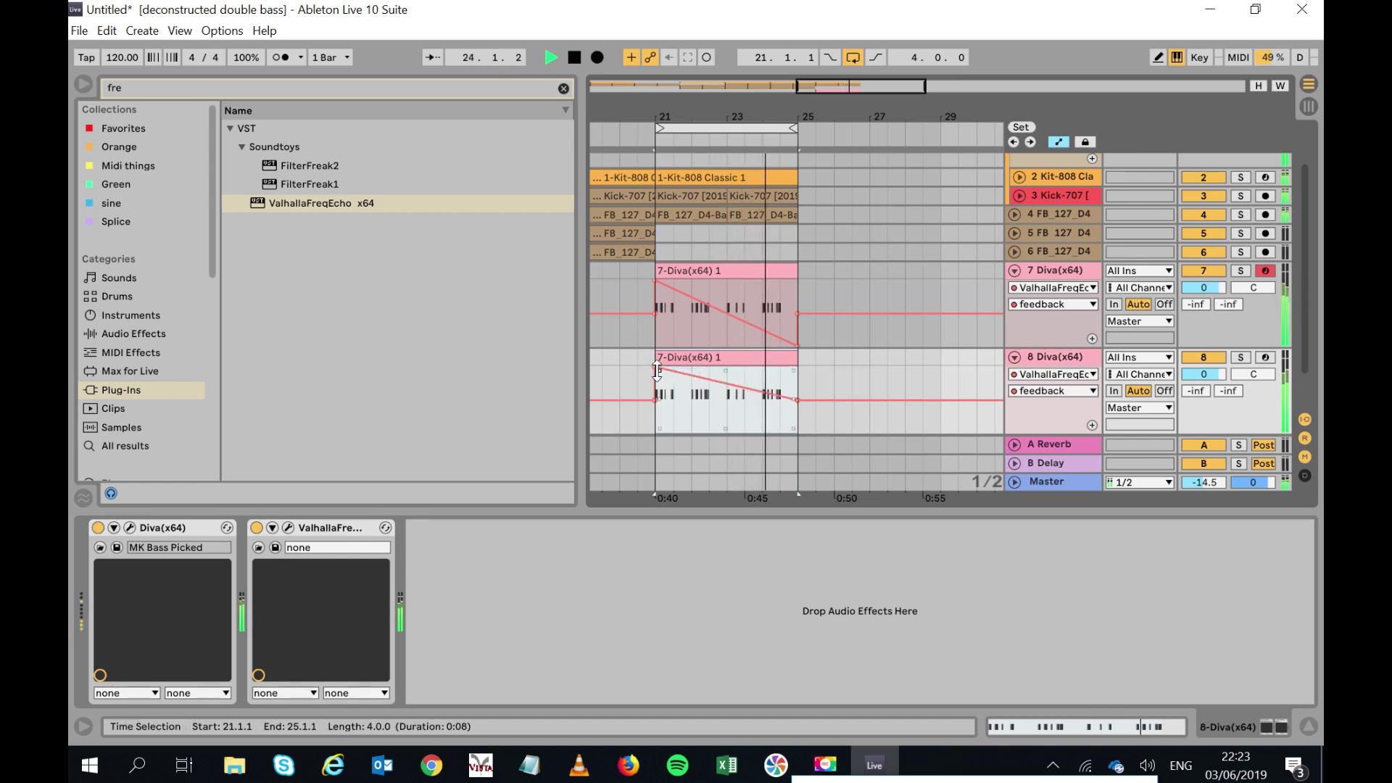
Lower the start of the duplicate Diva track's feedback ramp to the minimum and transpose all notes in its clip to D3.
drag(656, 370, 657, 433)
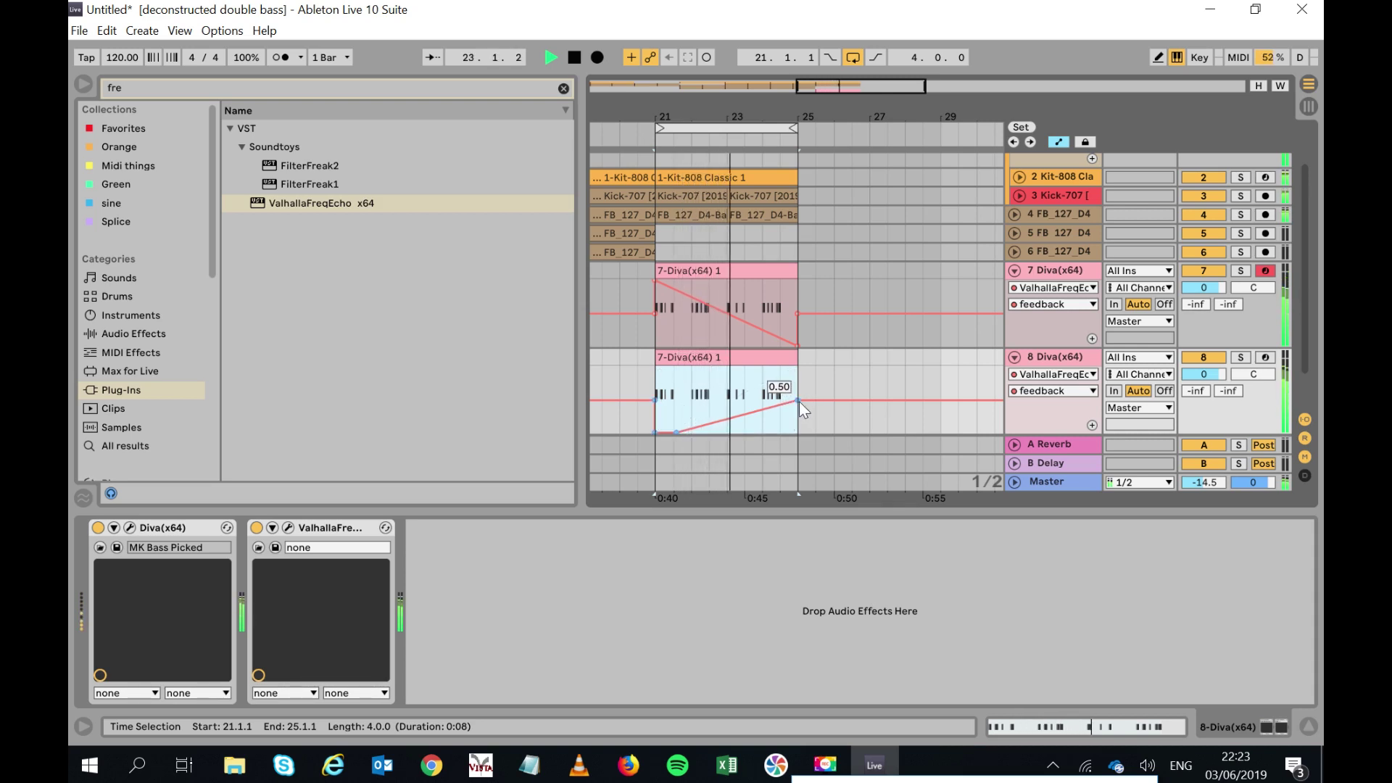
click(771, 358)
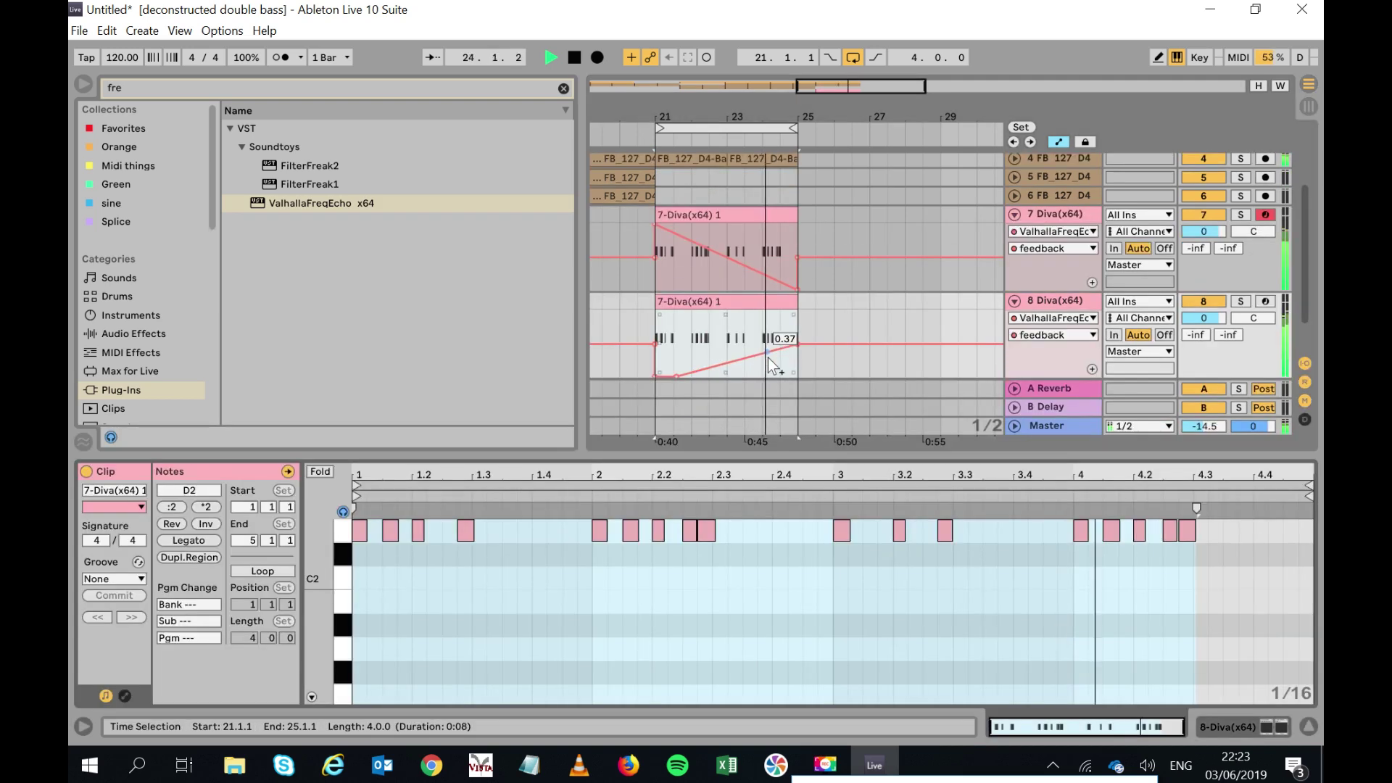
key(space)
drag(1241, 554, 271, 389)
key(space)
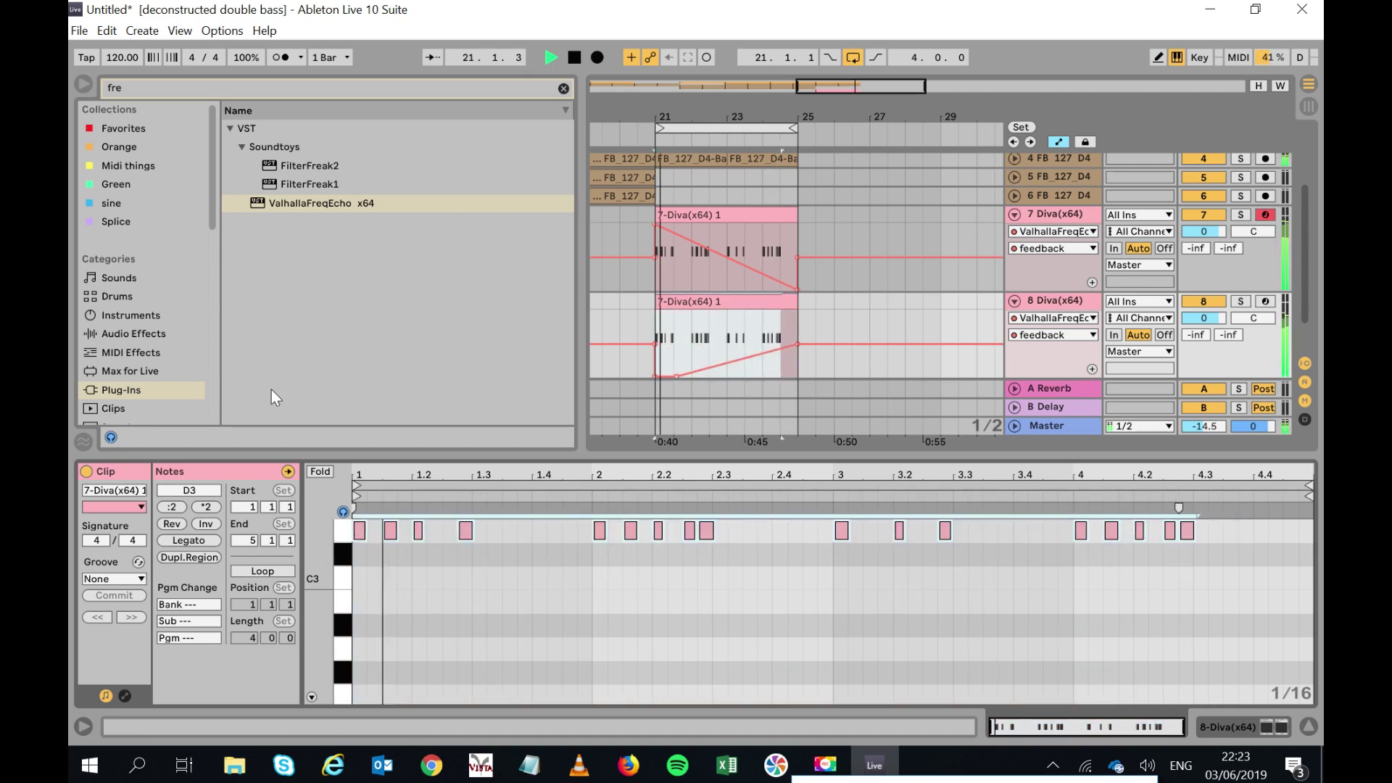
Shift all notes of the duplicate Diva clip two sixteenths later and raise them an octave to D4.
key(Right)
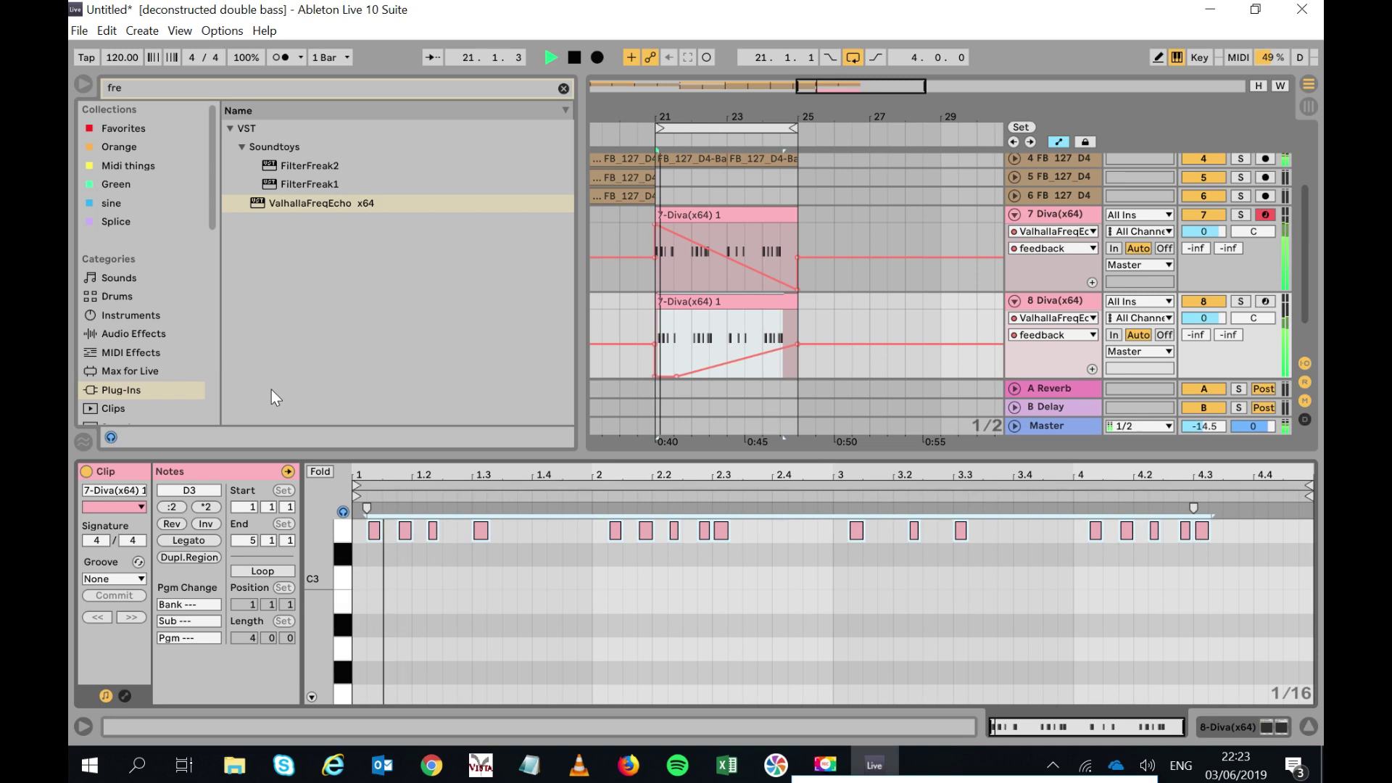
key(Right)
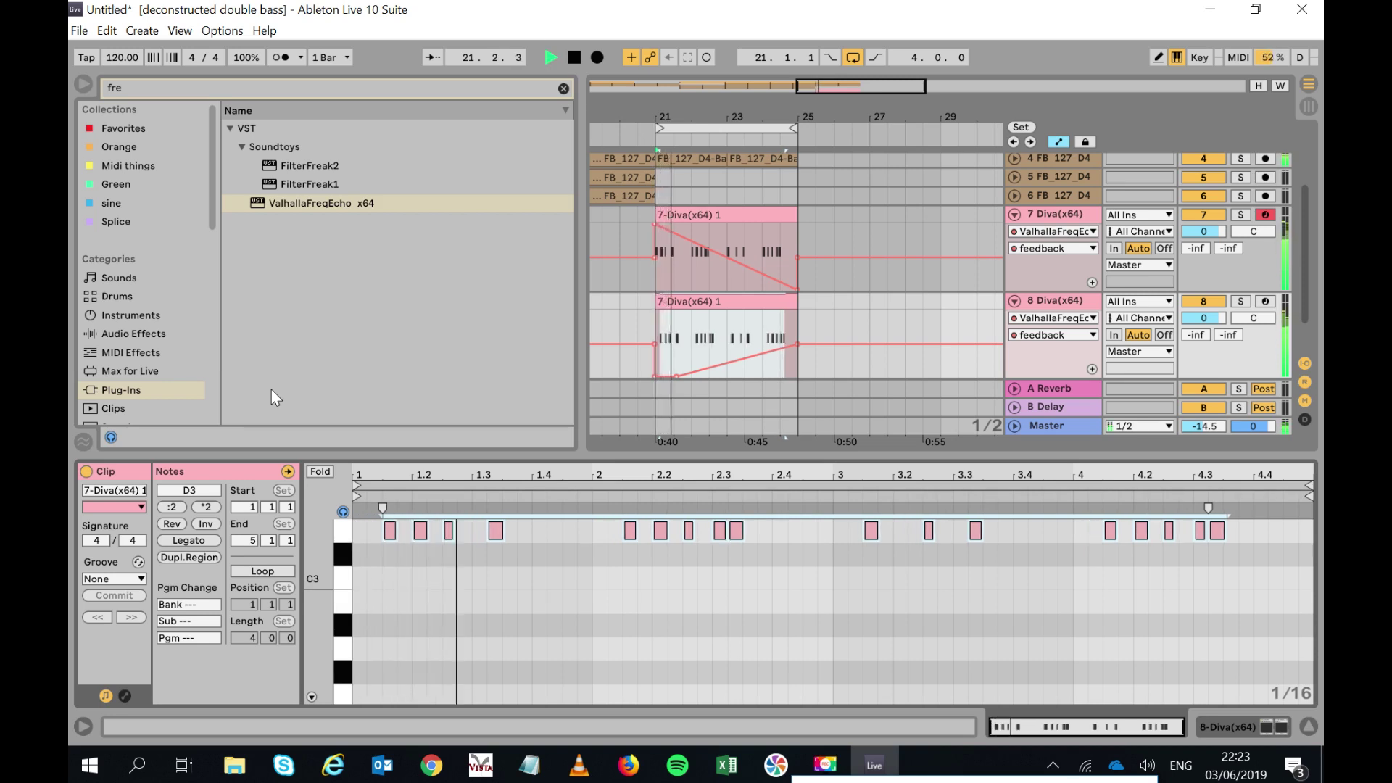
key(shift+Up)
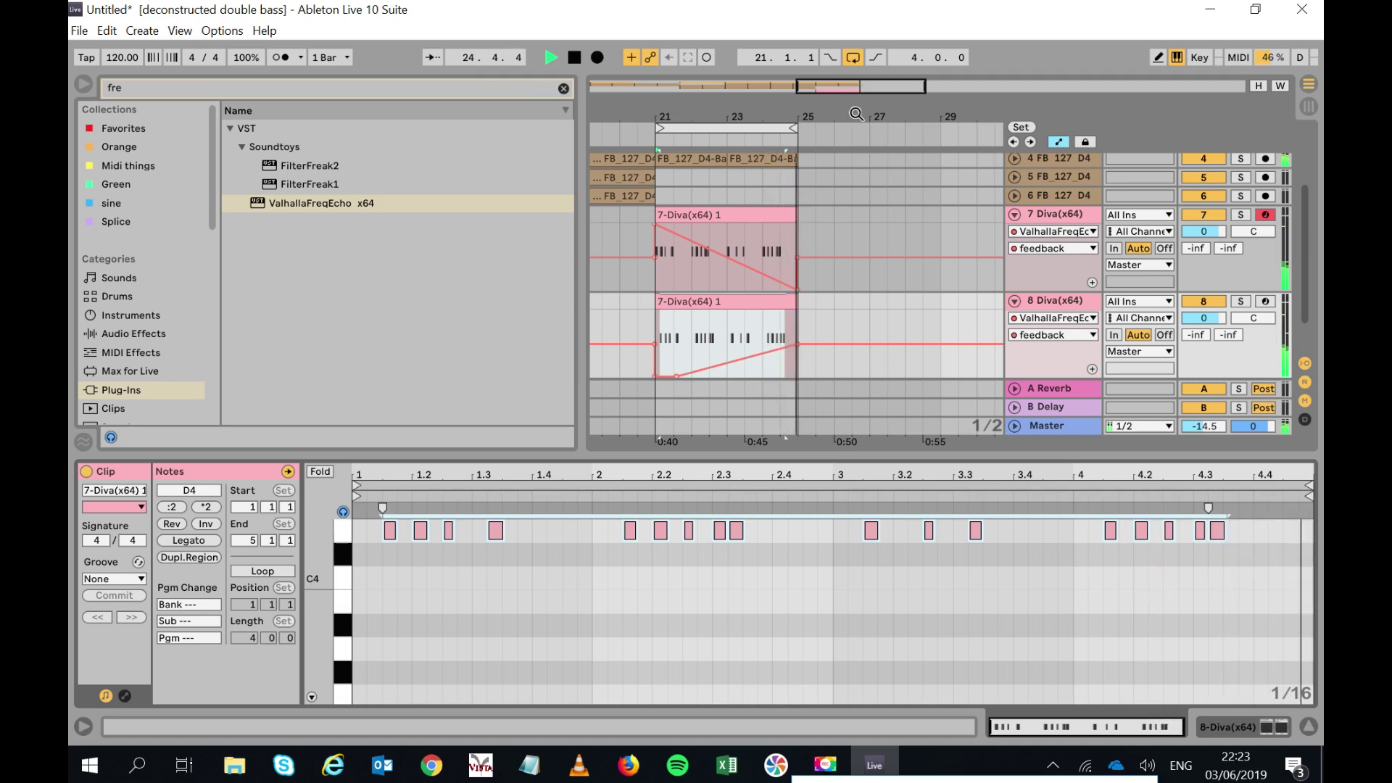
Duplicate the second Diva track, search the plug-ins for "sq" and load SQ8L.64 as the new copy's instrument.
right_click(1041, 301)
click(1063, 339)
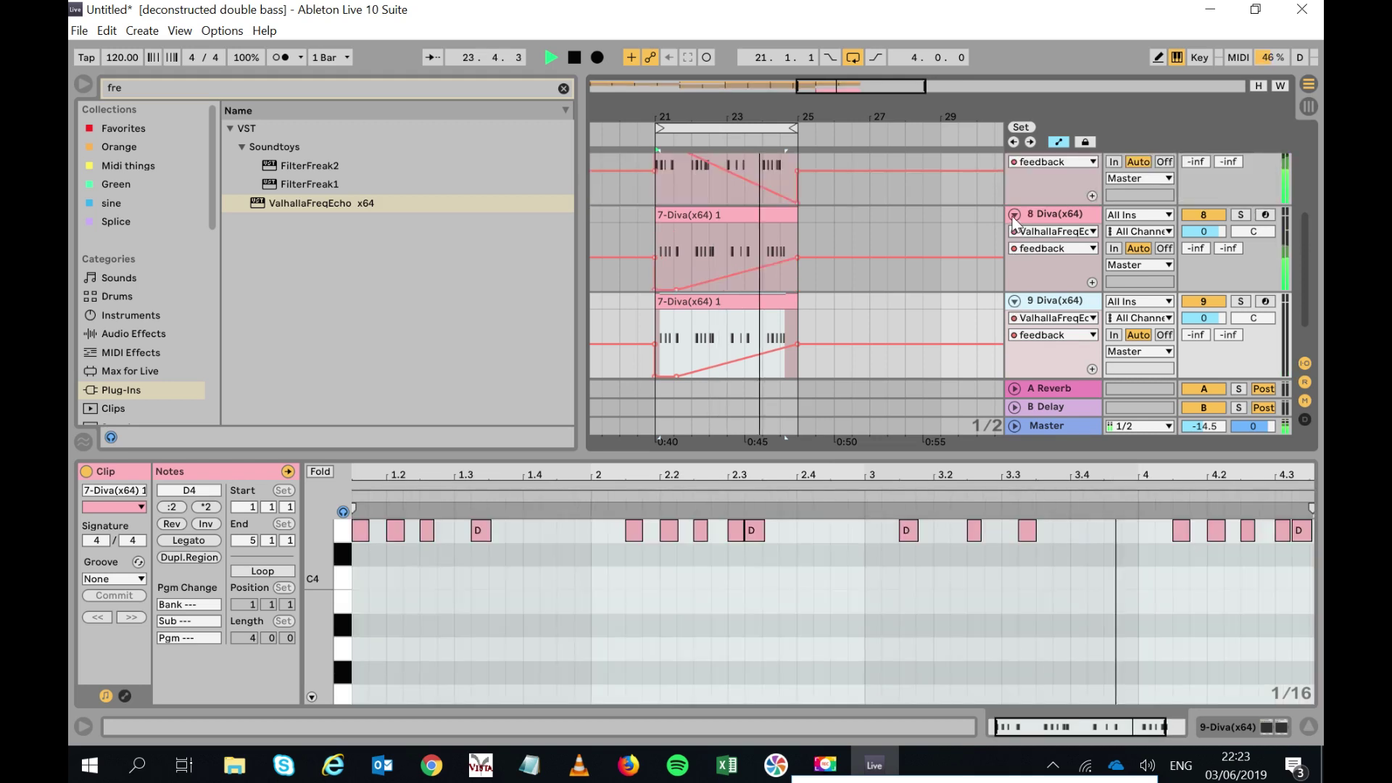
click(303, 87)
text(sq)
click(242, 147)
drag(274, 167, 1069, 233)
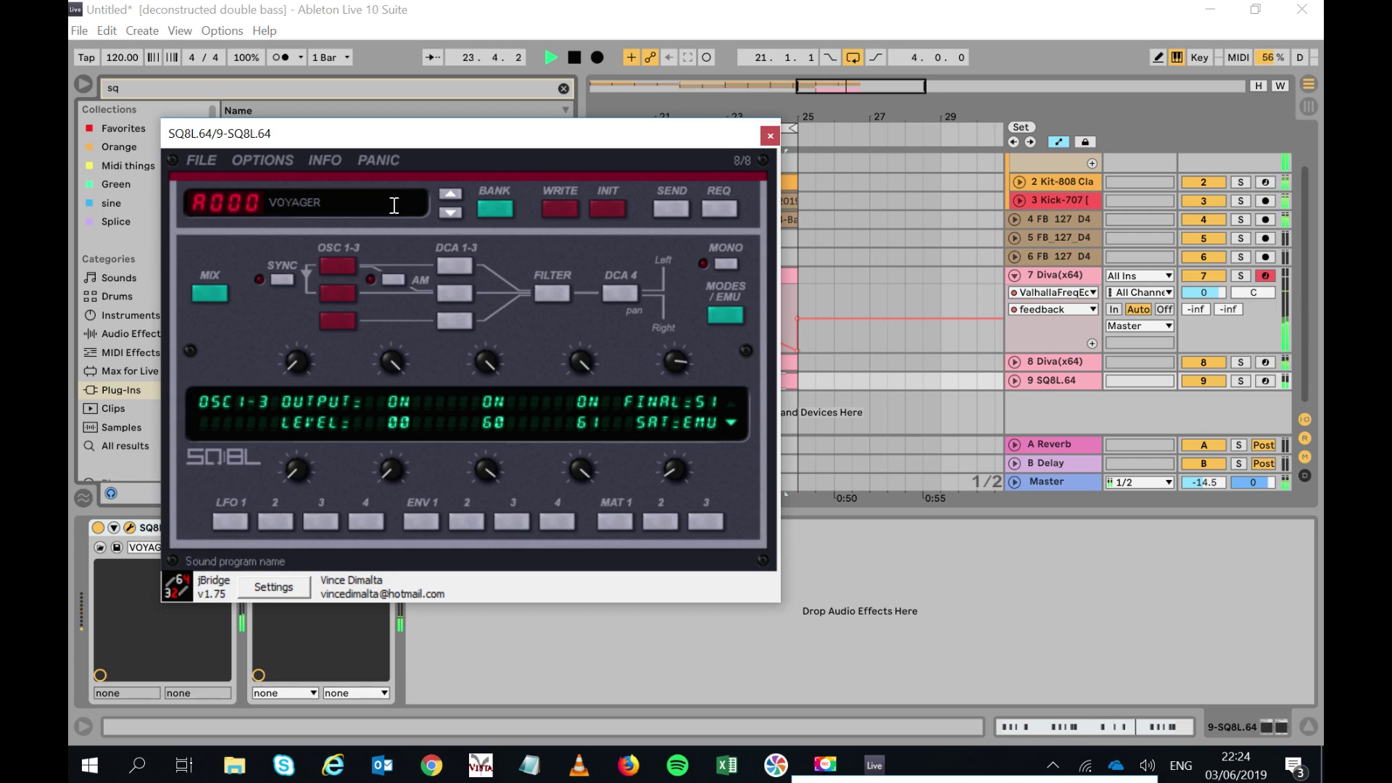
Load SQ8L's FILTER-ATTACK sound, set its filter frequency to 041 and keyboard follow to -09, and close the plug-in window.
click(394, 205)
click(788, 285)
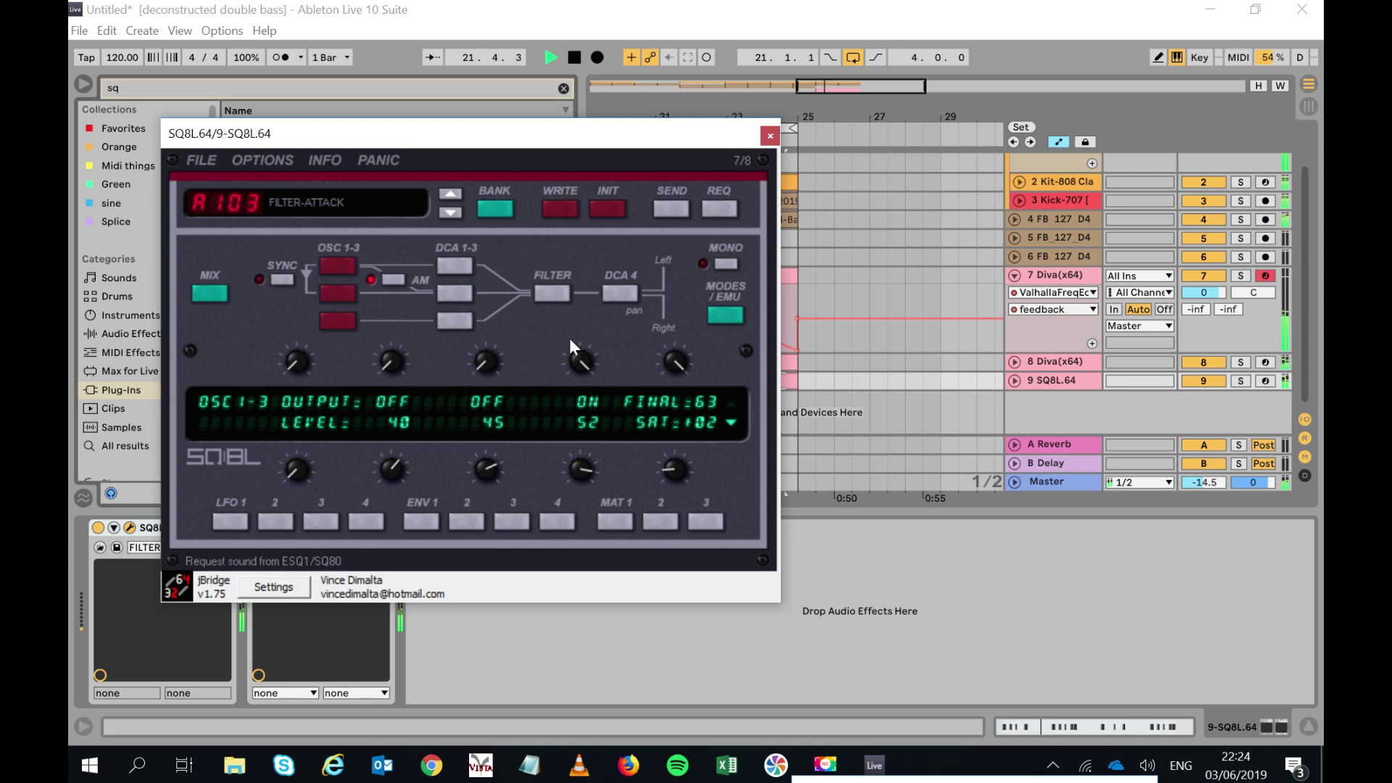
click(555, 292)
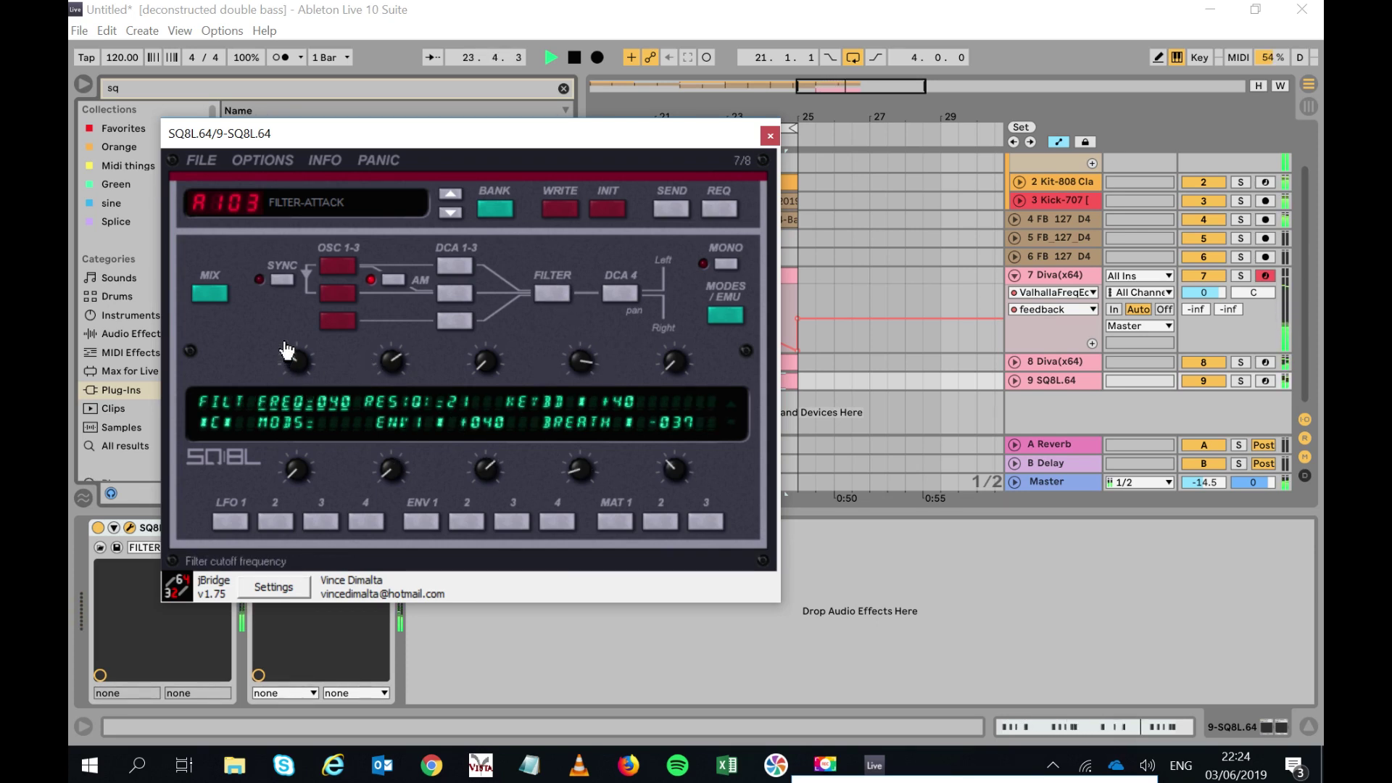
drag(582, 362, 573, 429)
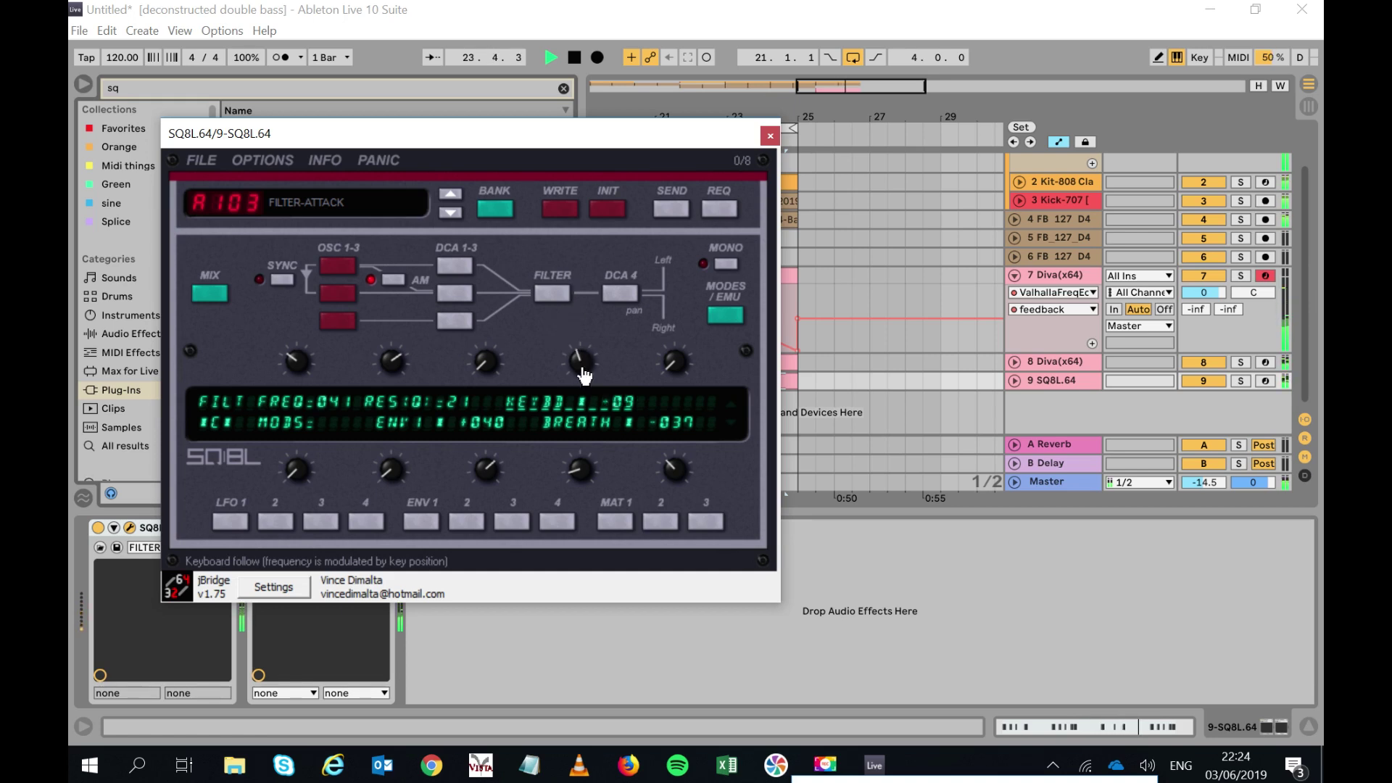
click(770, 135)
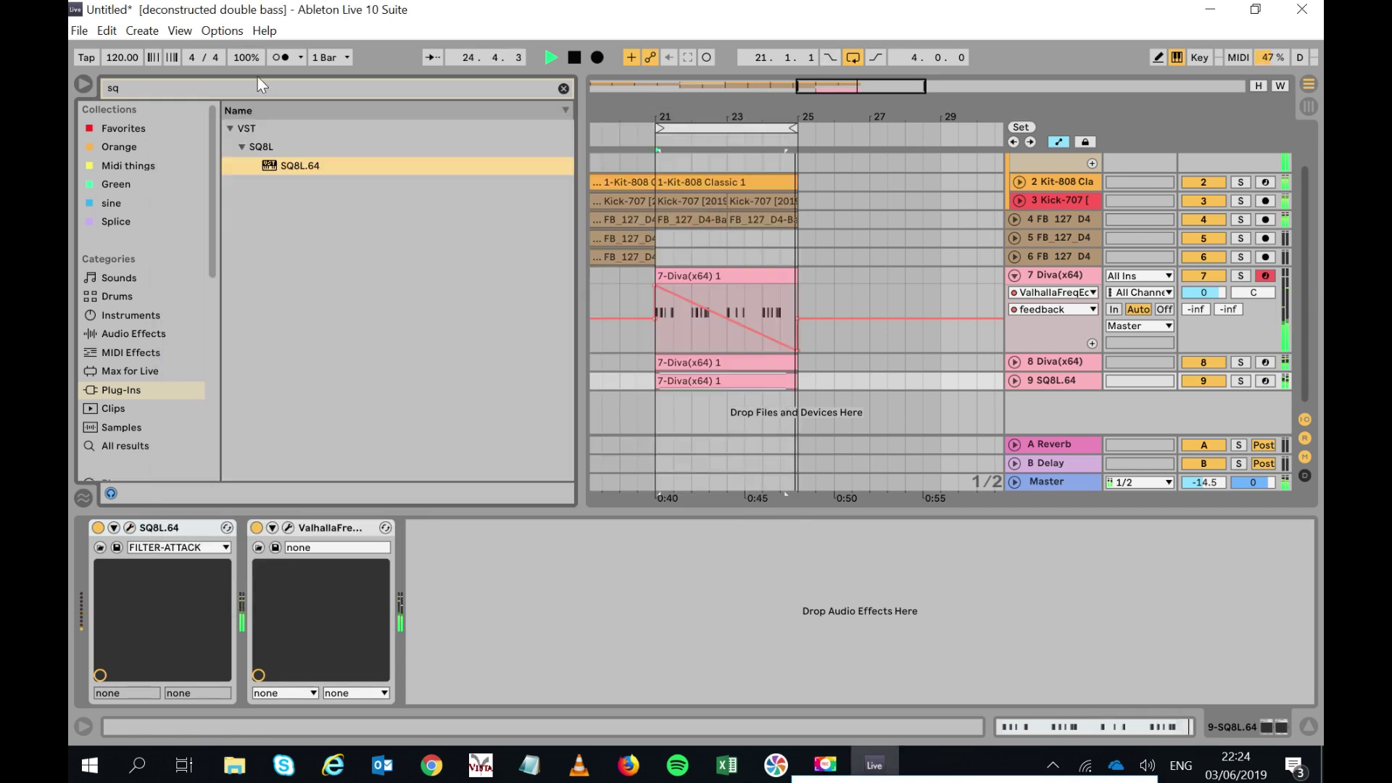
Search the plug-ins for "ech" and add EchoBoyJr after ValhallaFreqEcho on the SQ8L track.
click(255, 90)
text(ech)
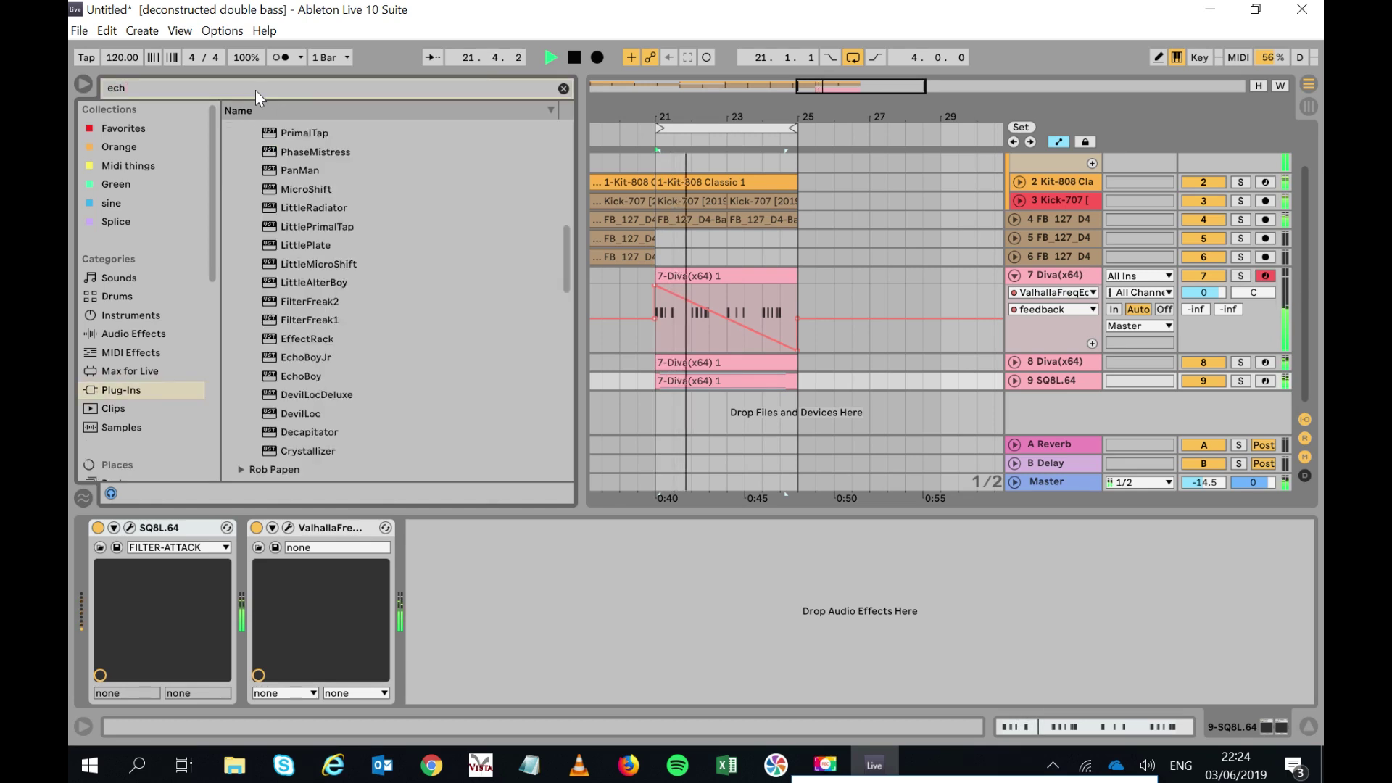
drag(292, 164, 514, 617)
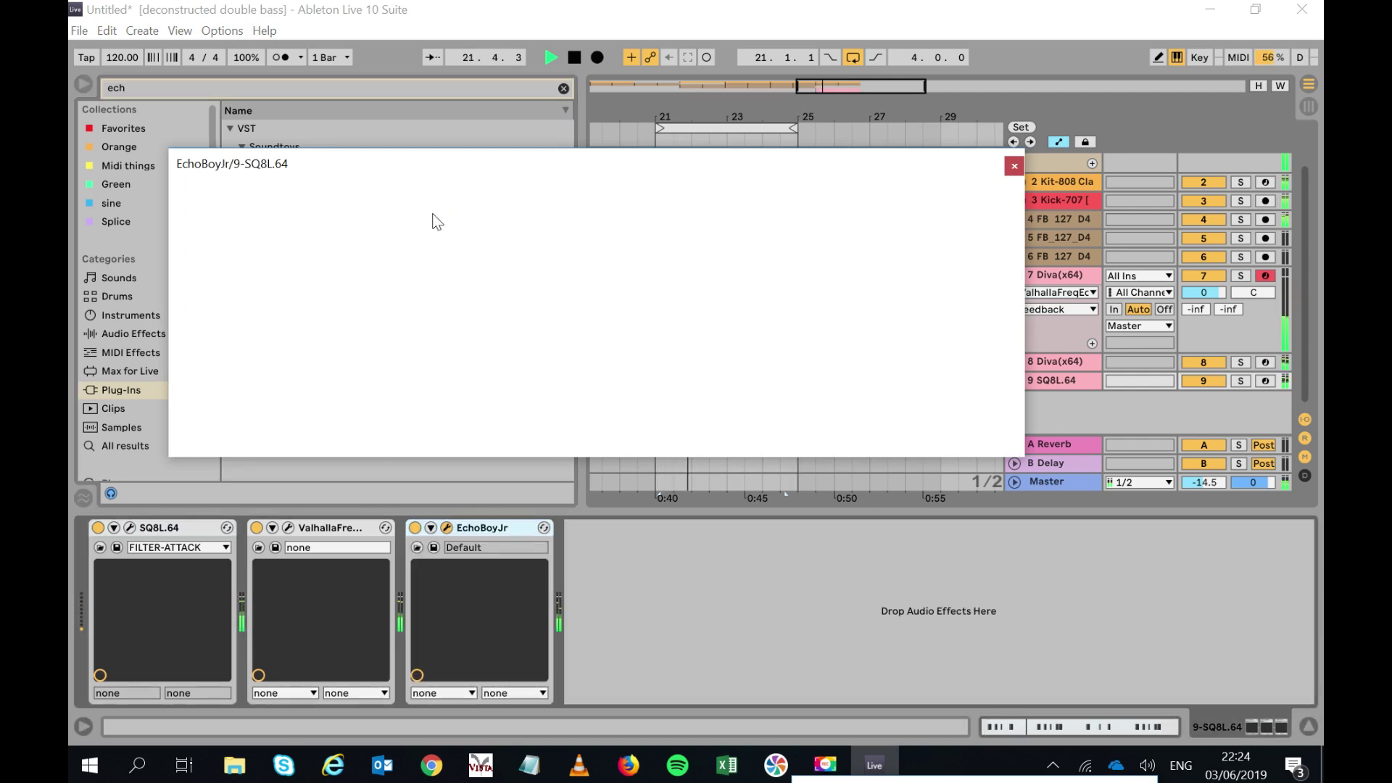
Load EchoBoyJr's EchoPlex 8ths preset, advance to Hall-elujah and close the plug-in window.
click(391, 194)
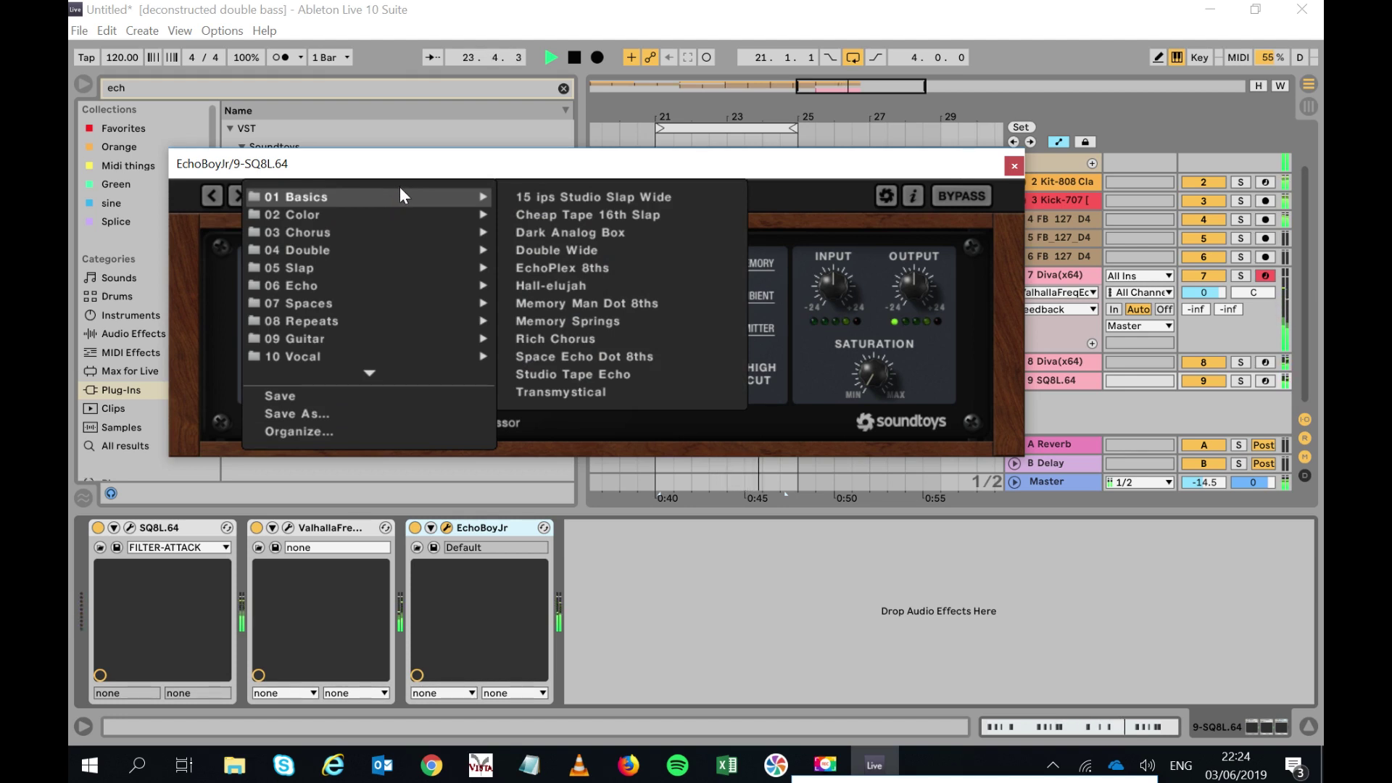
click(563, 268)
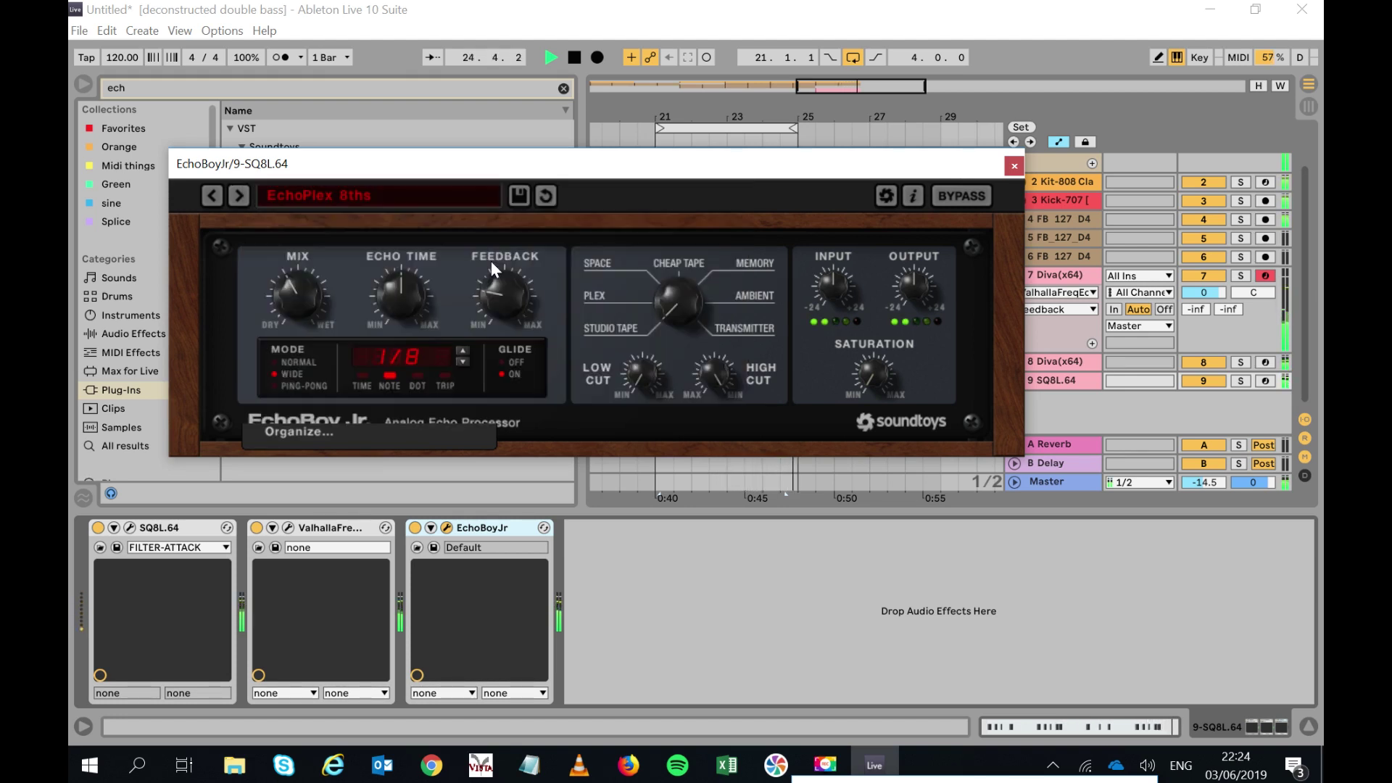
click(241, 193)
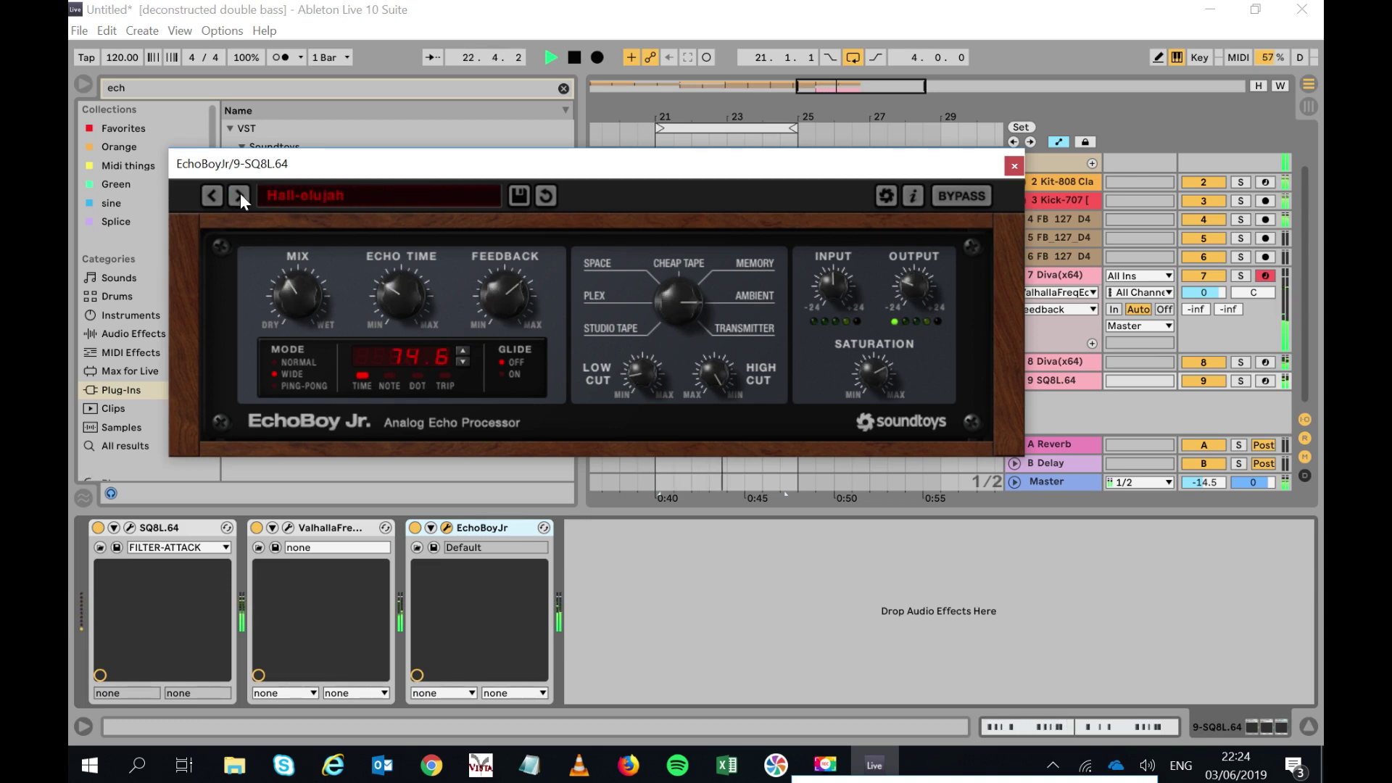
click(1014, 165)
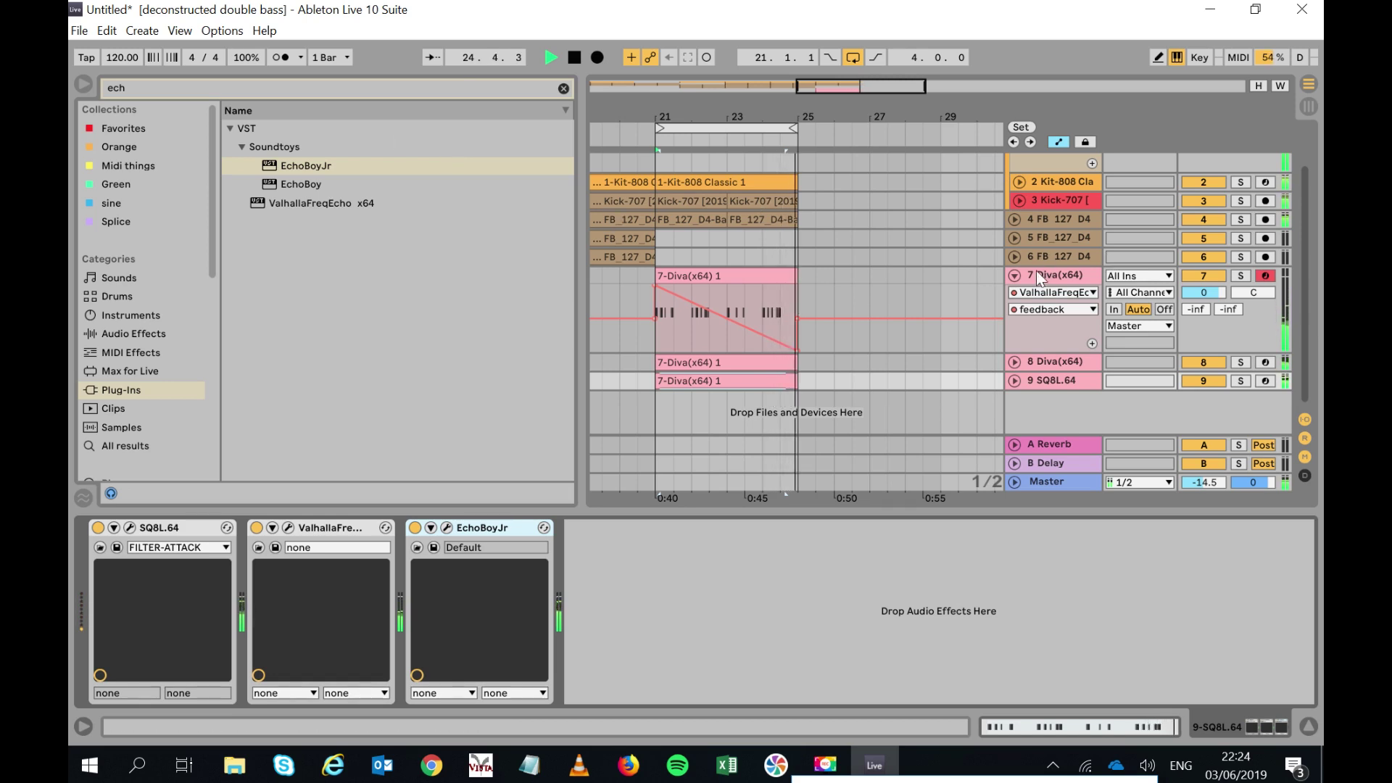
Fold the first Diva track and the drum group to show the whole arrangement compactly.
click(1012, 277)
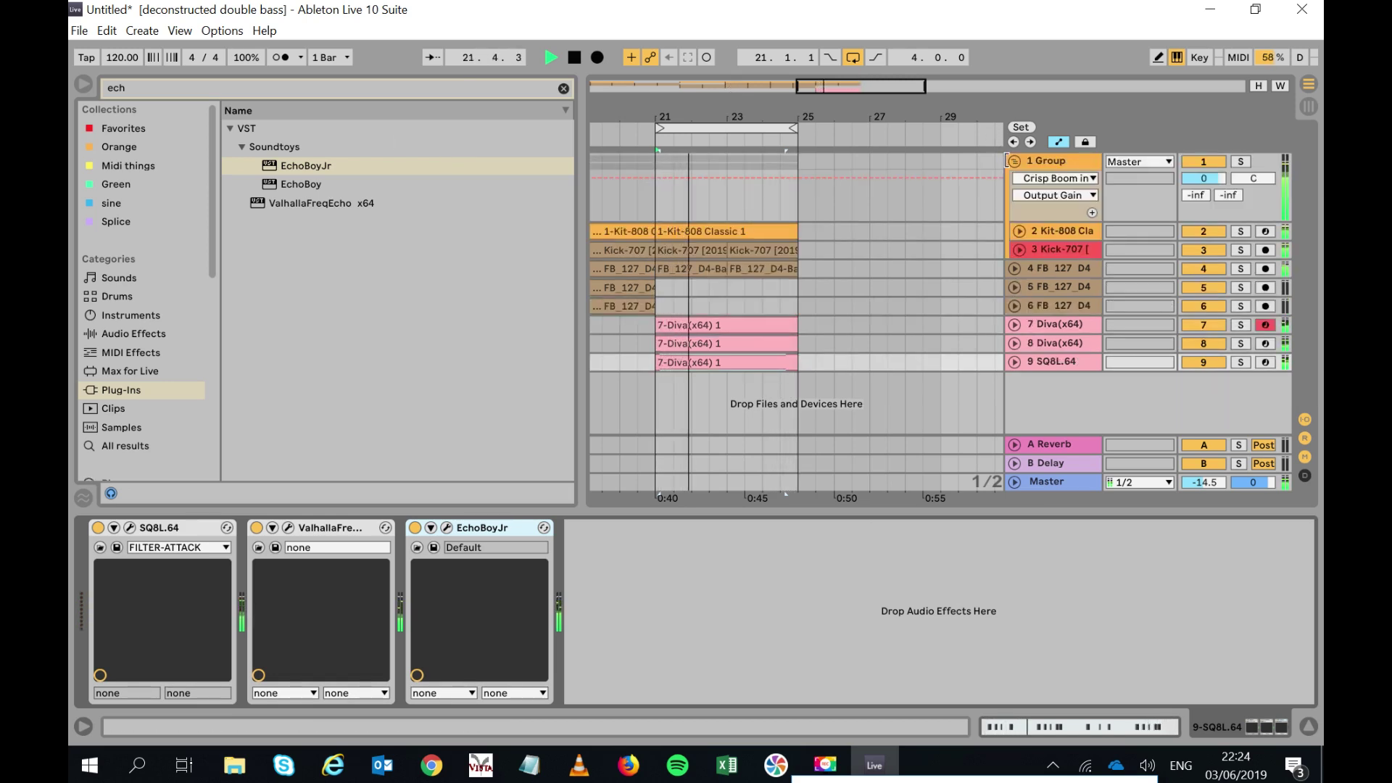
click(1016, 162)
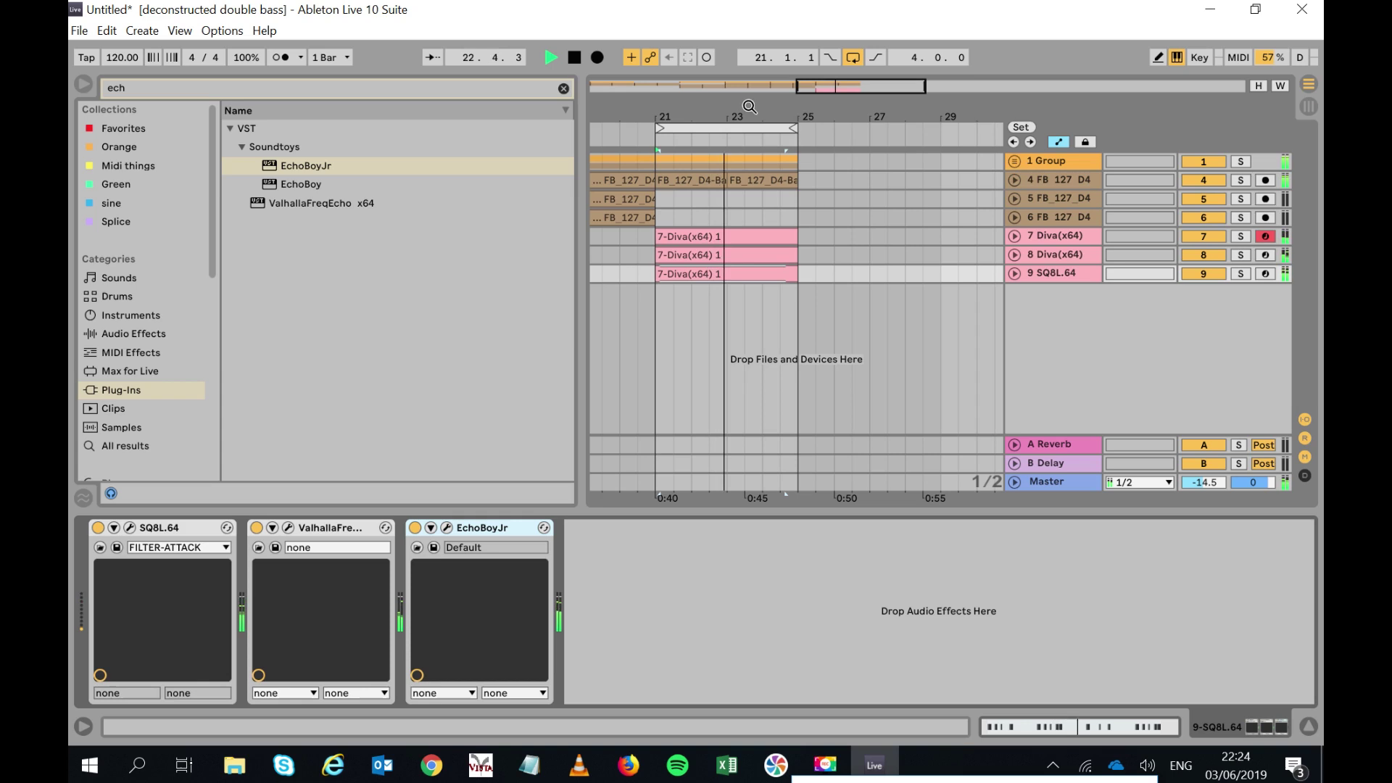
drag(753, 118, 752, 107)
click(736, 128)
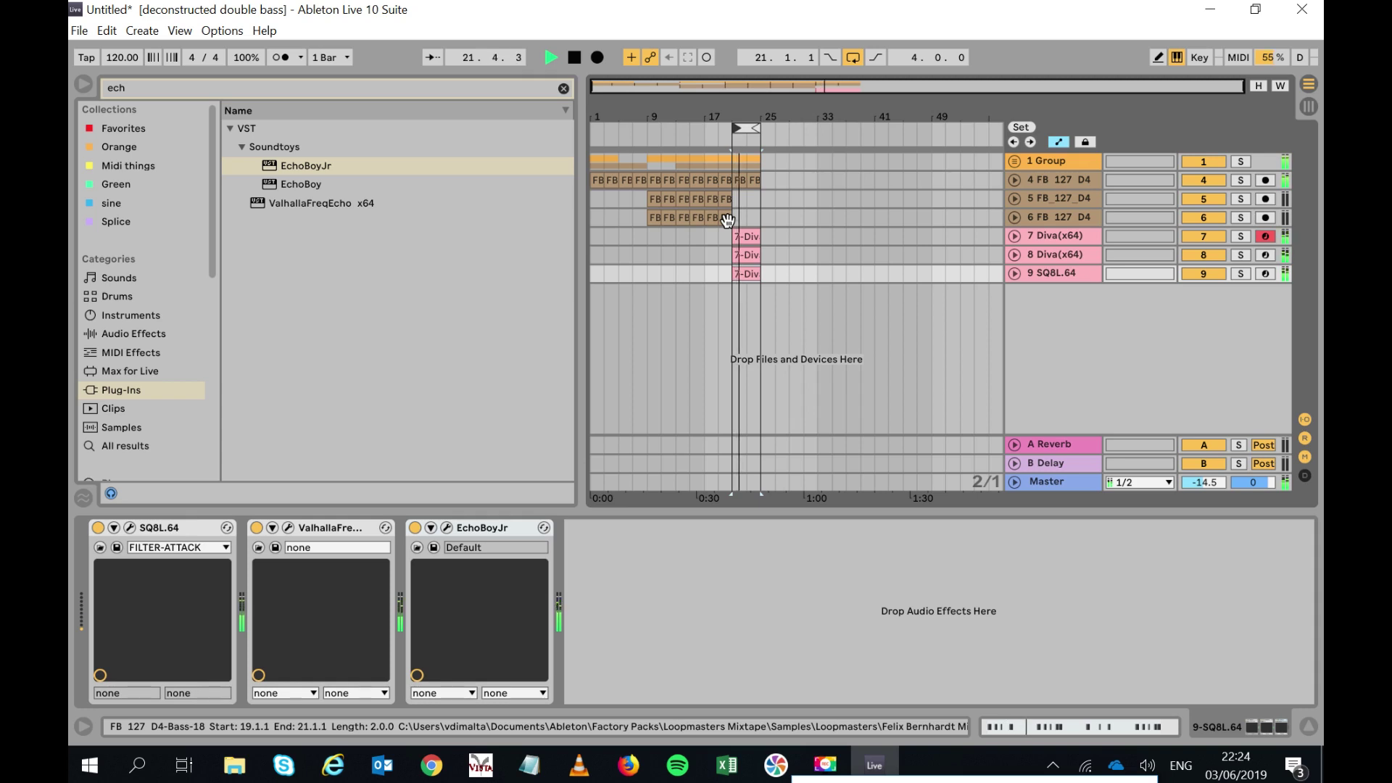
Copy the bass clip at 5.1.1 on track 4 to 25.1.1 on the same track.
click(626, 180)
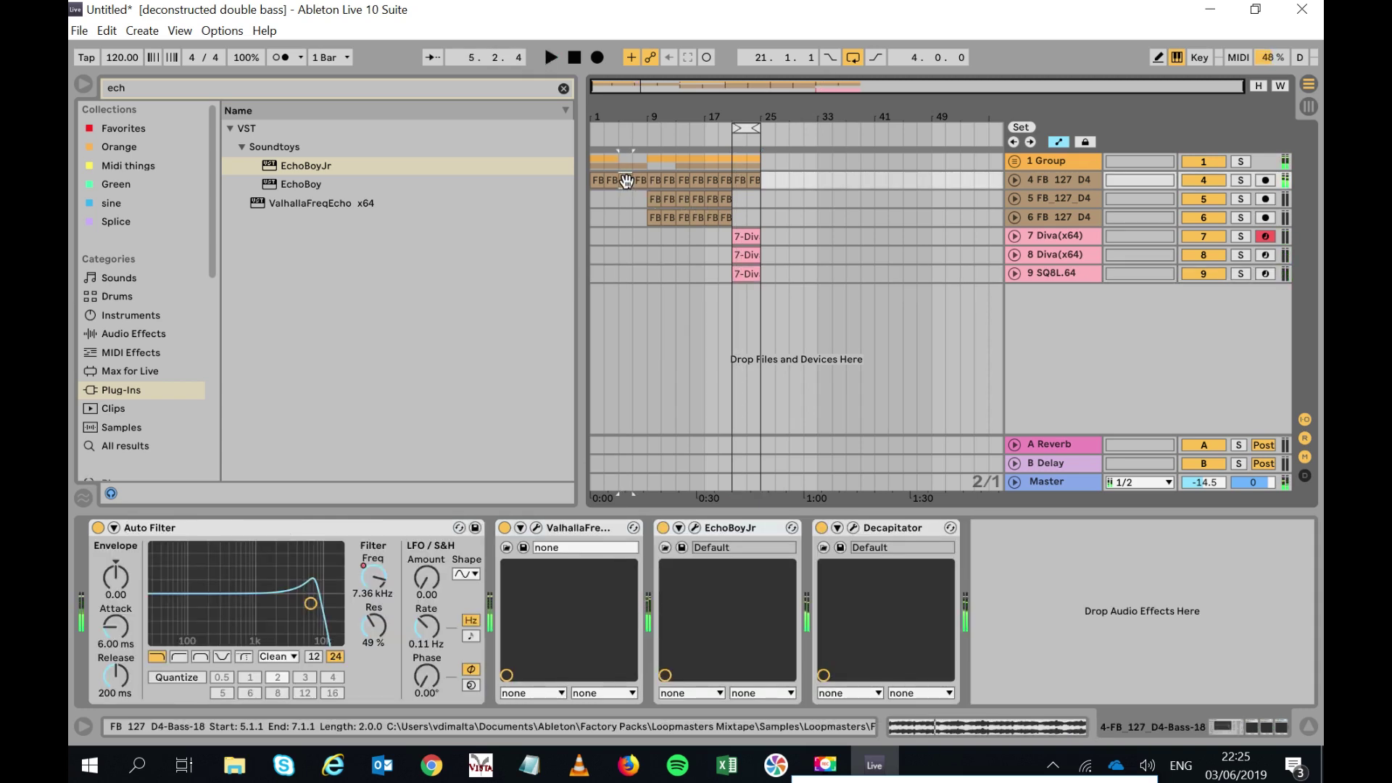
click(765, 181)
key(ctrl+v)
Rename track 4 as Kick.
right_click(1072, 178)
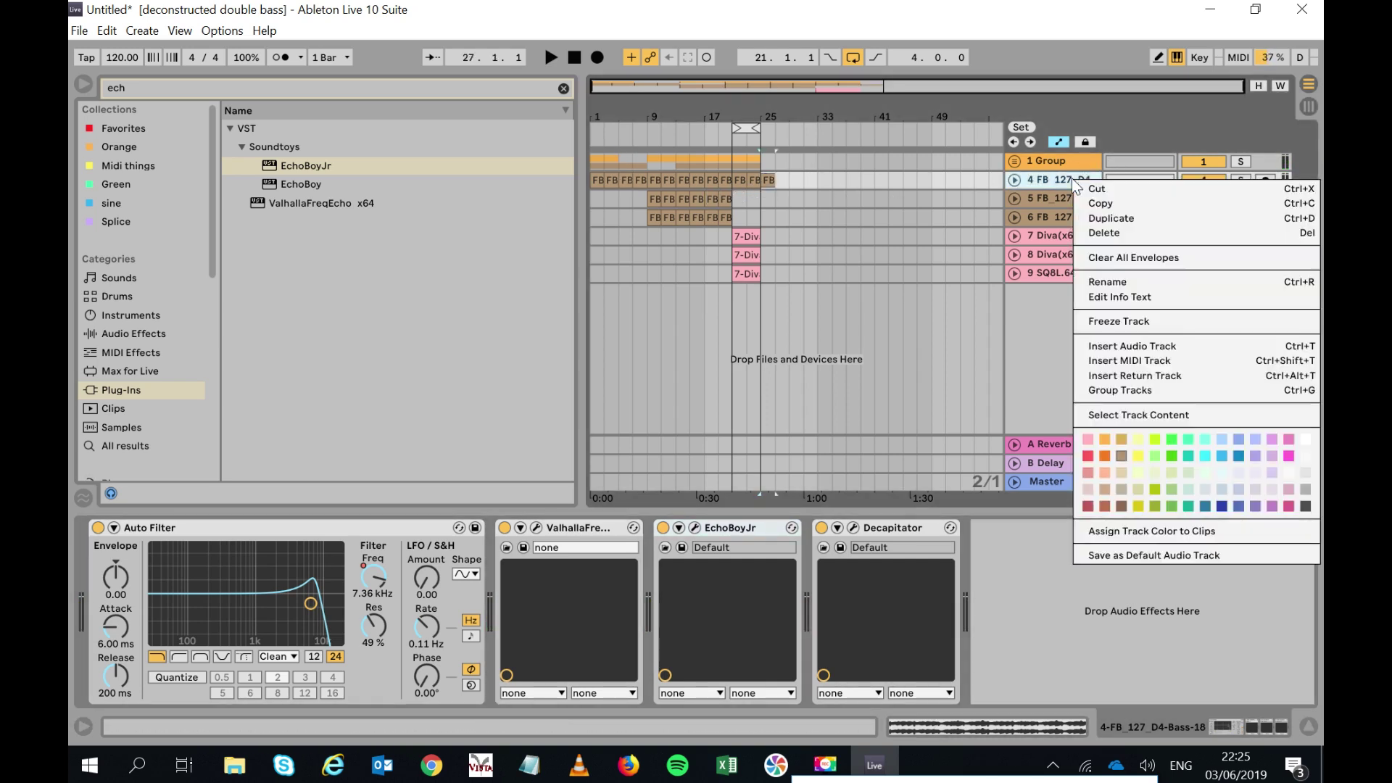
click(1124, 282)
text(Kick)
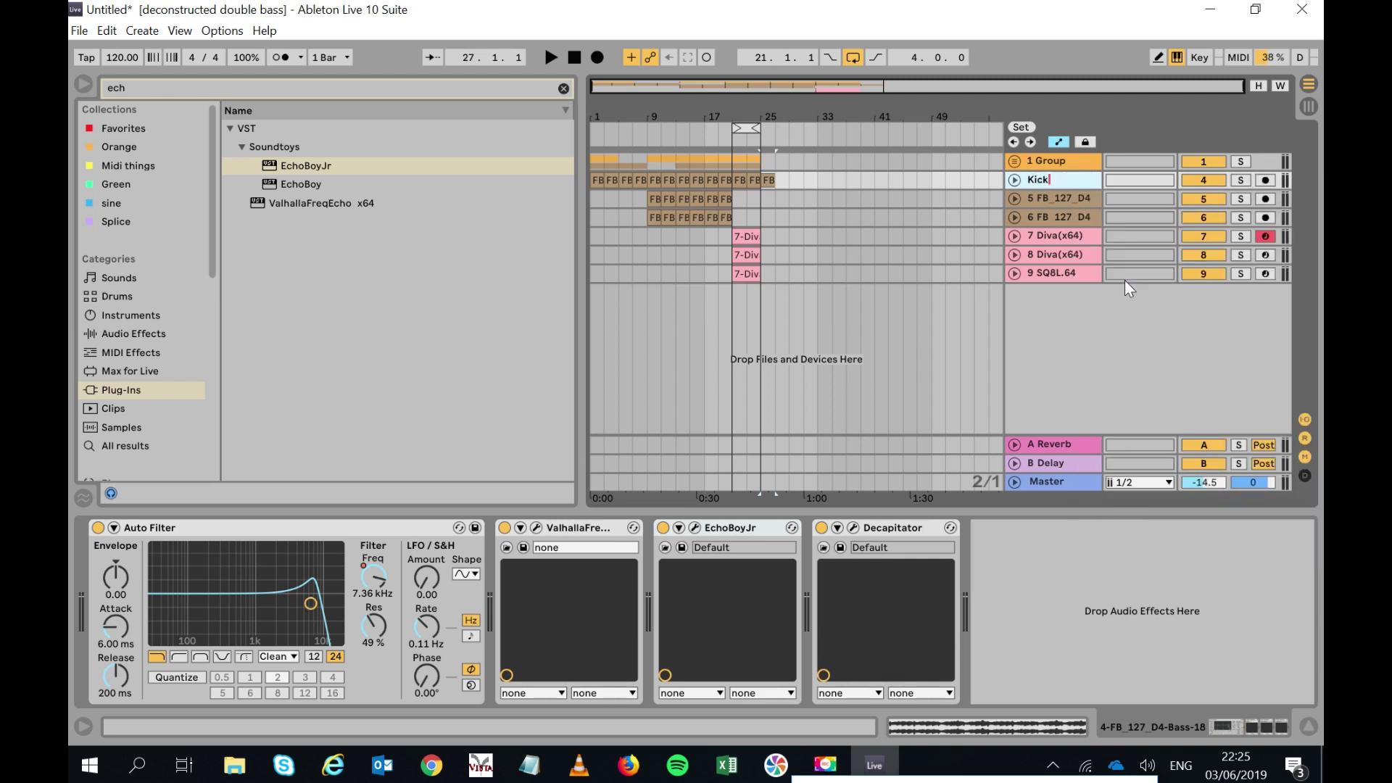
click(1077, 199)
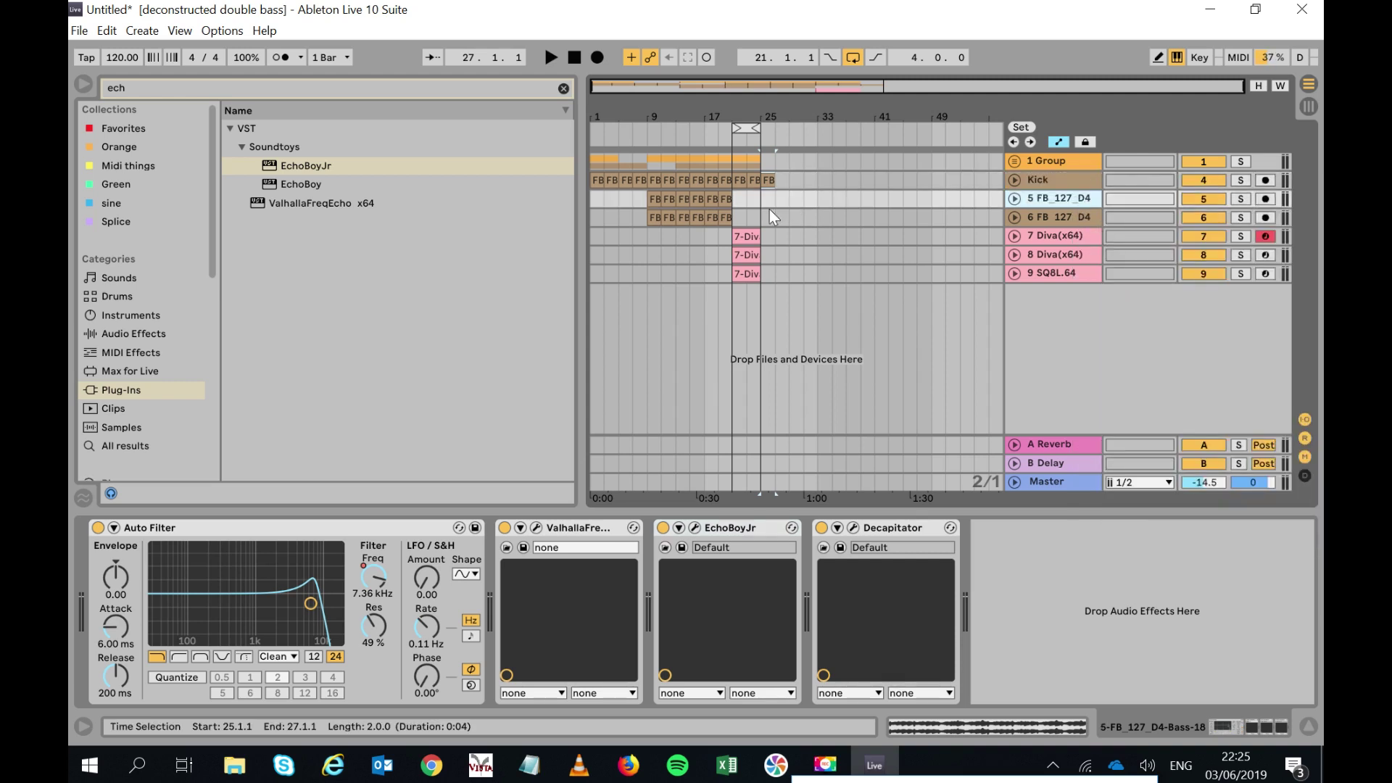
Duplicate the second Diva track's clip to 25.1.1 and play the arrangement from there.
click(754, 230)
click(750, 256)
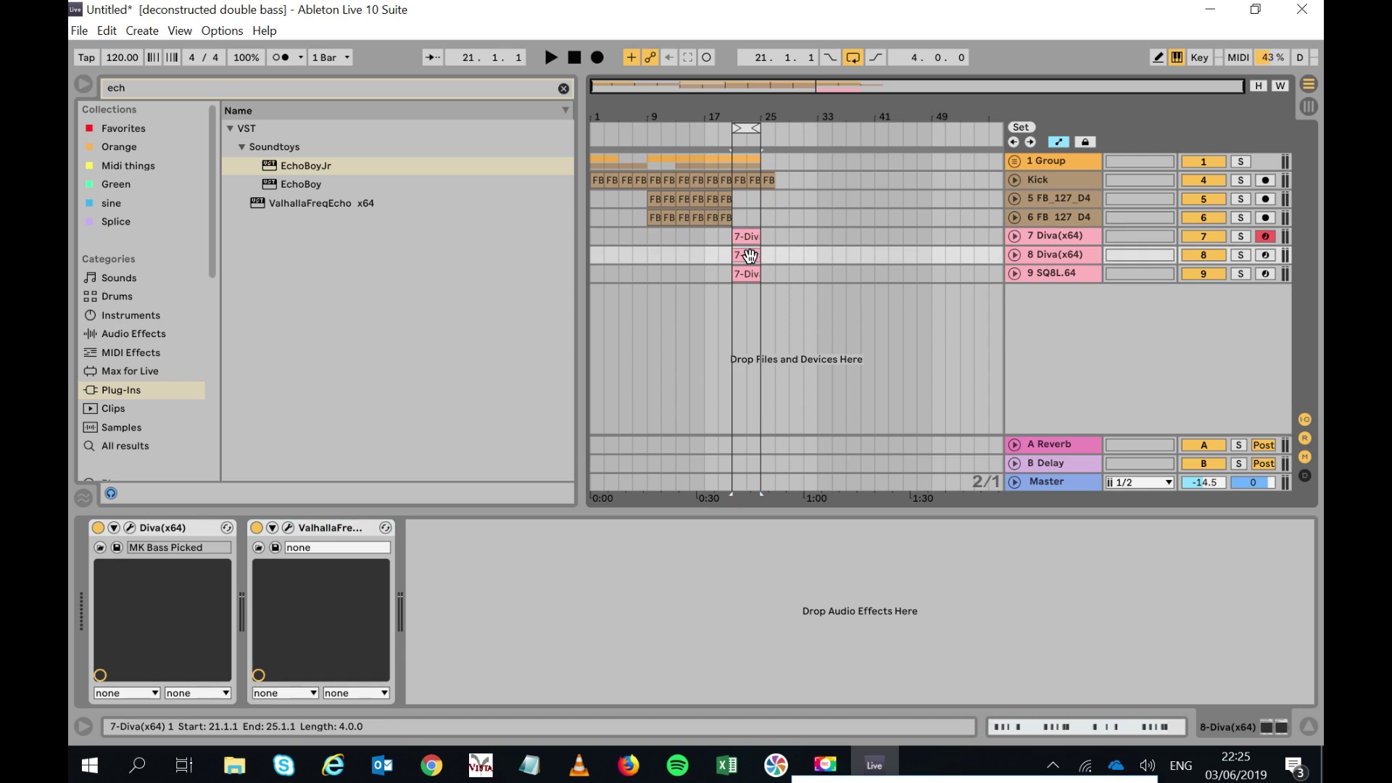
key(space)
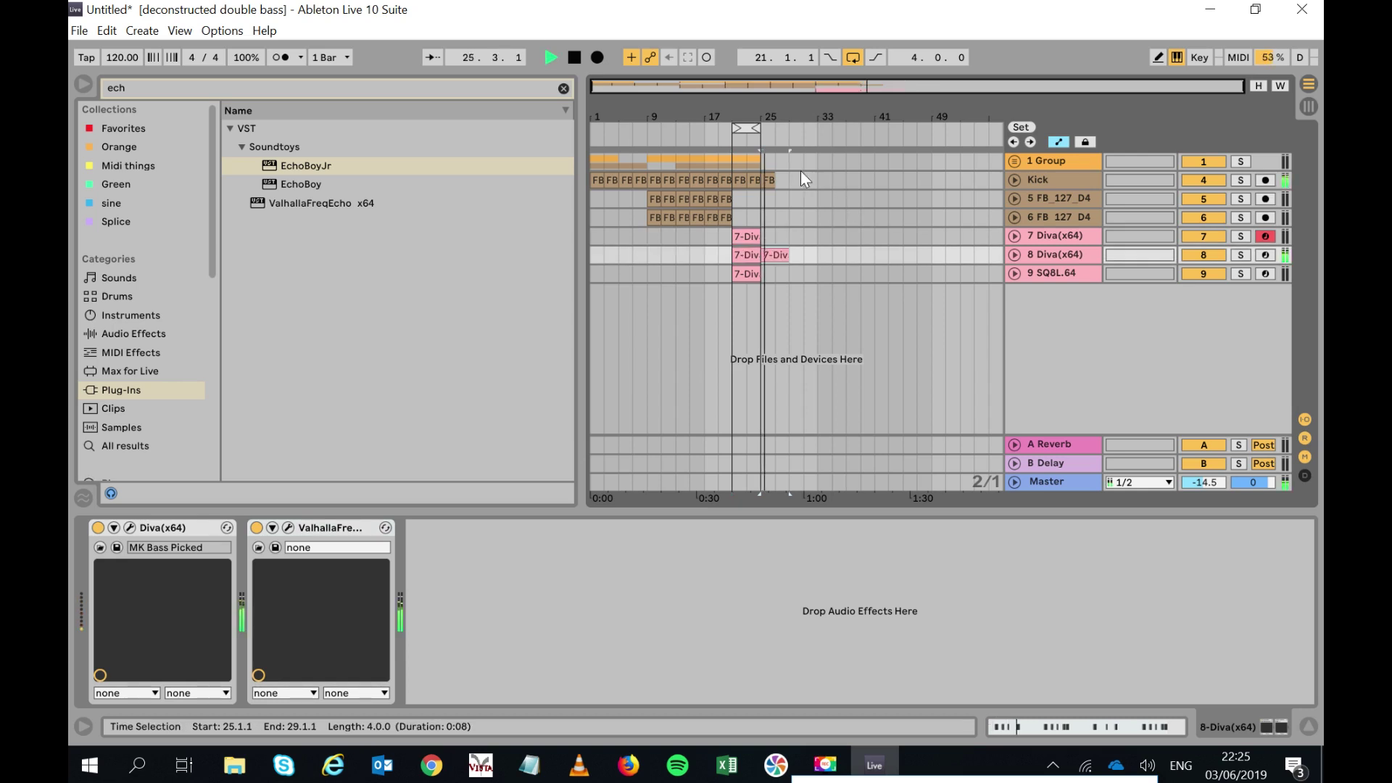
Unfold the Kick track to check its content, rename it as bass and fold it again.
click(773, 178)
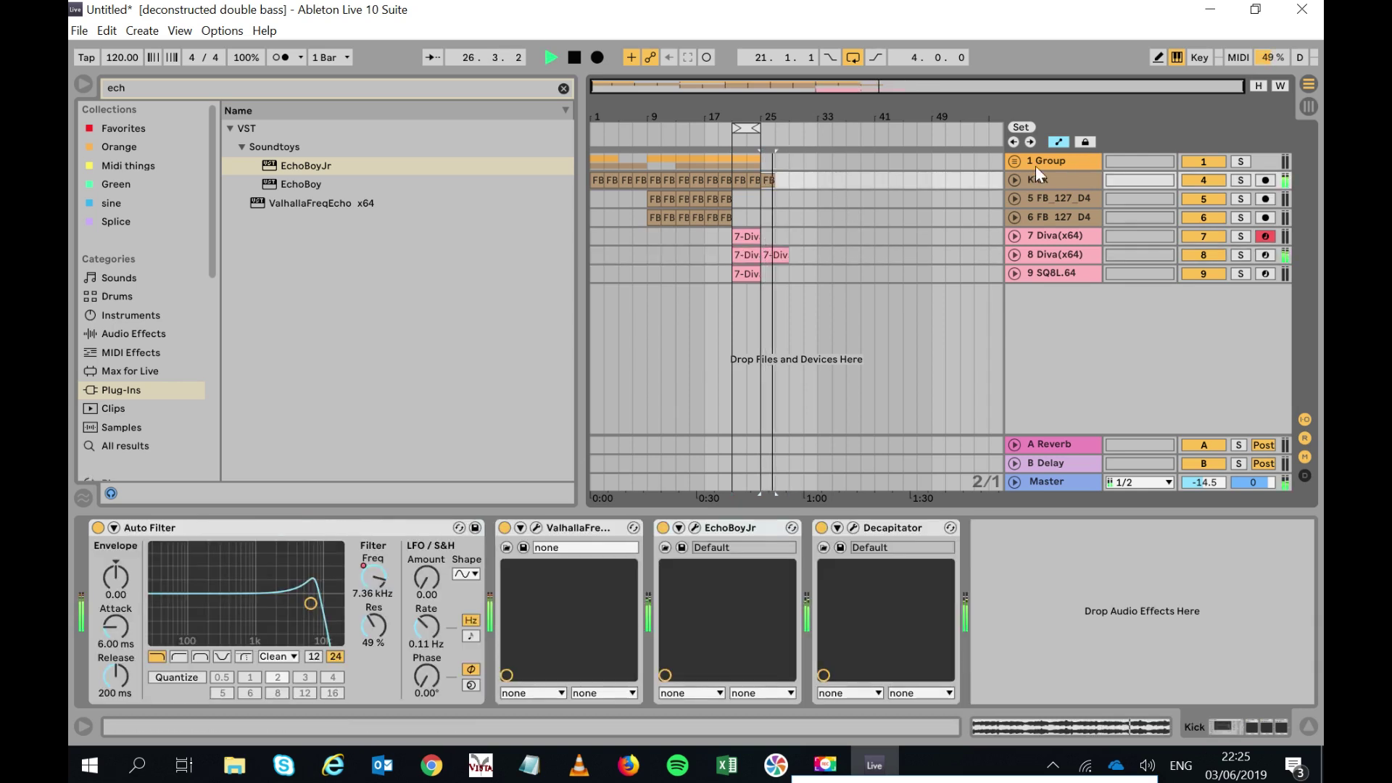
click(1012, 179)
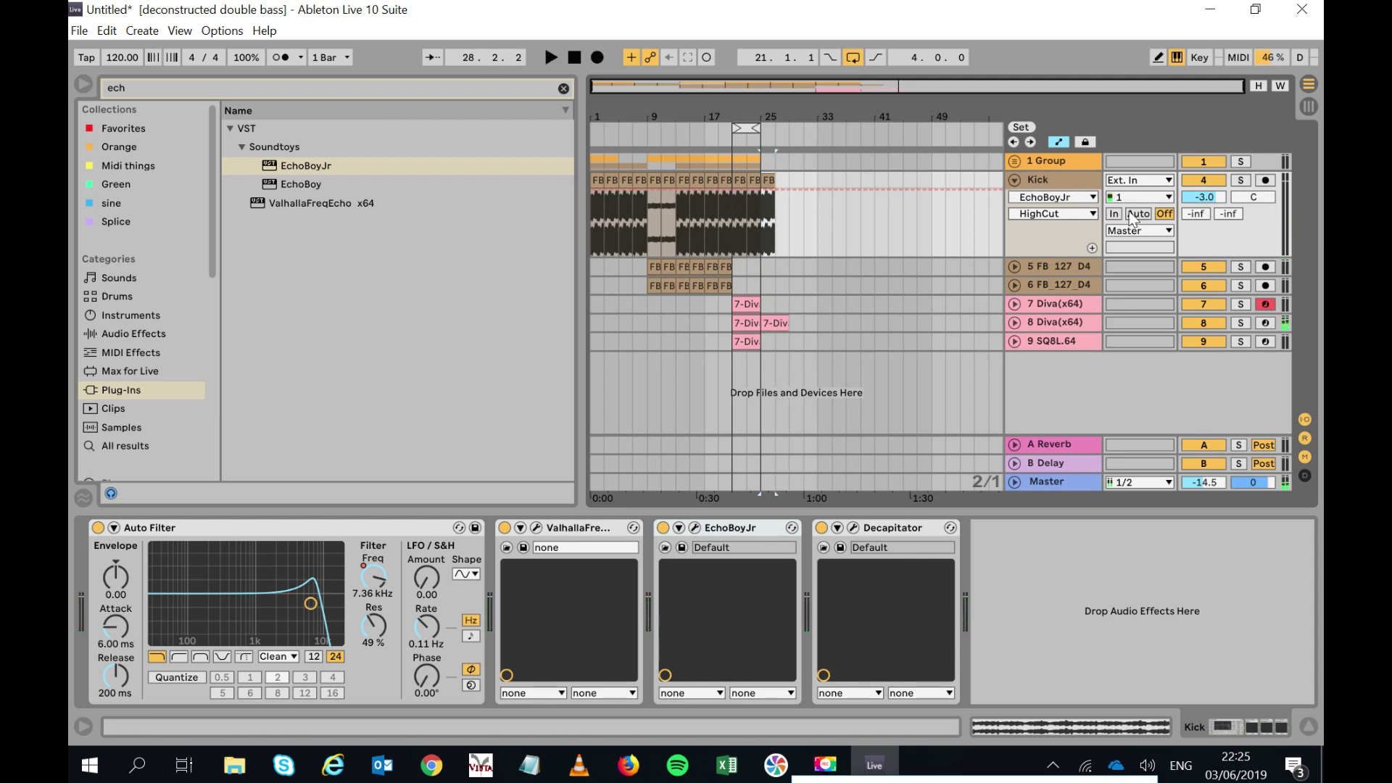
right_click(1041, 183)
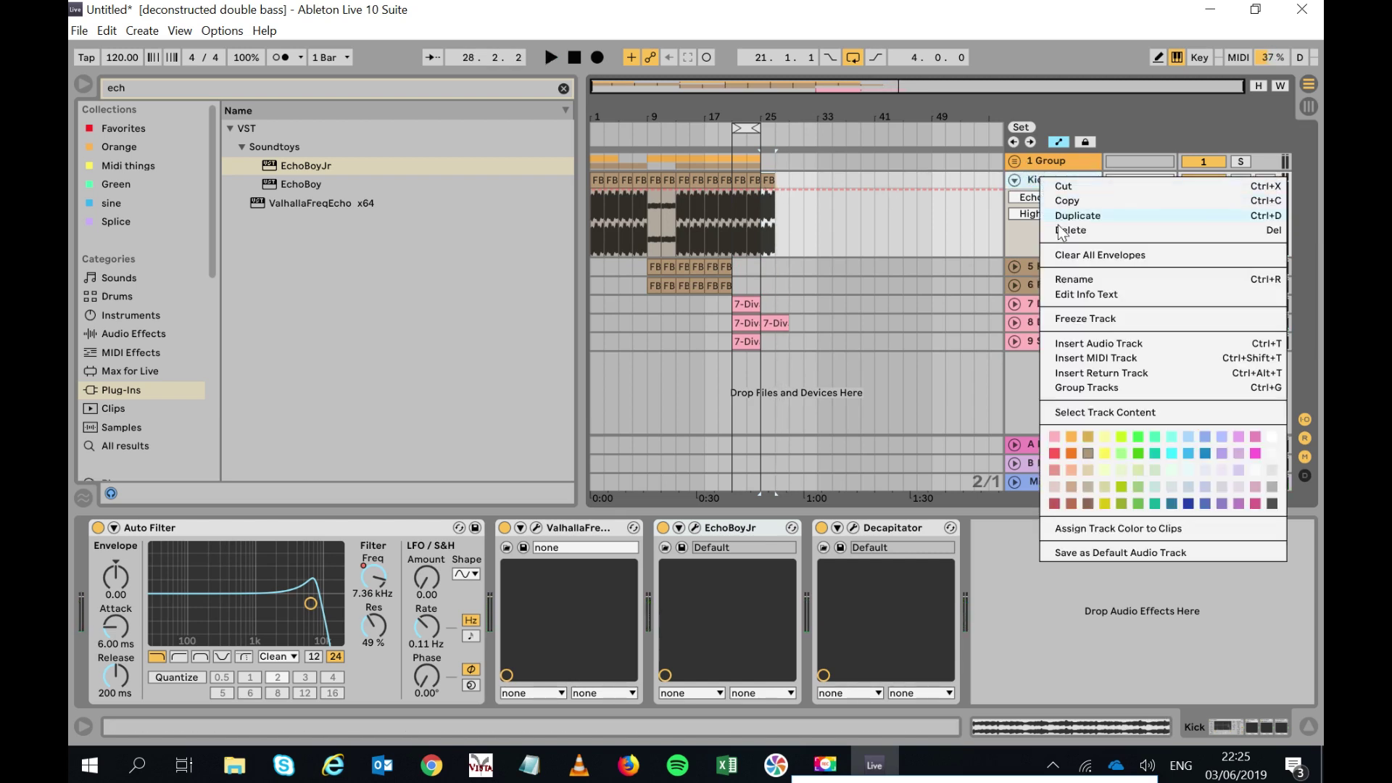
click(1072, 280)
text(bass)
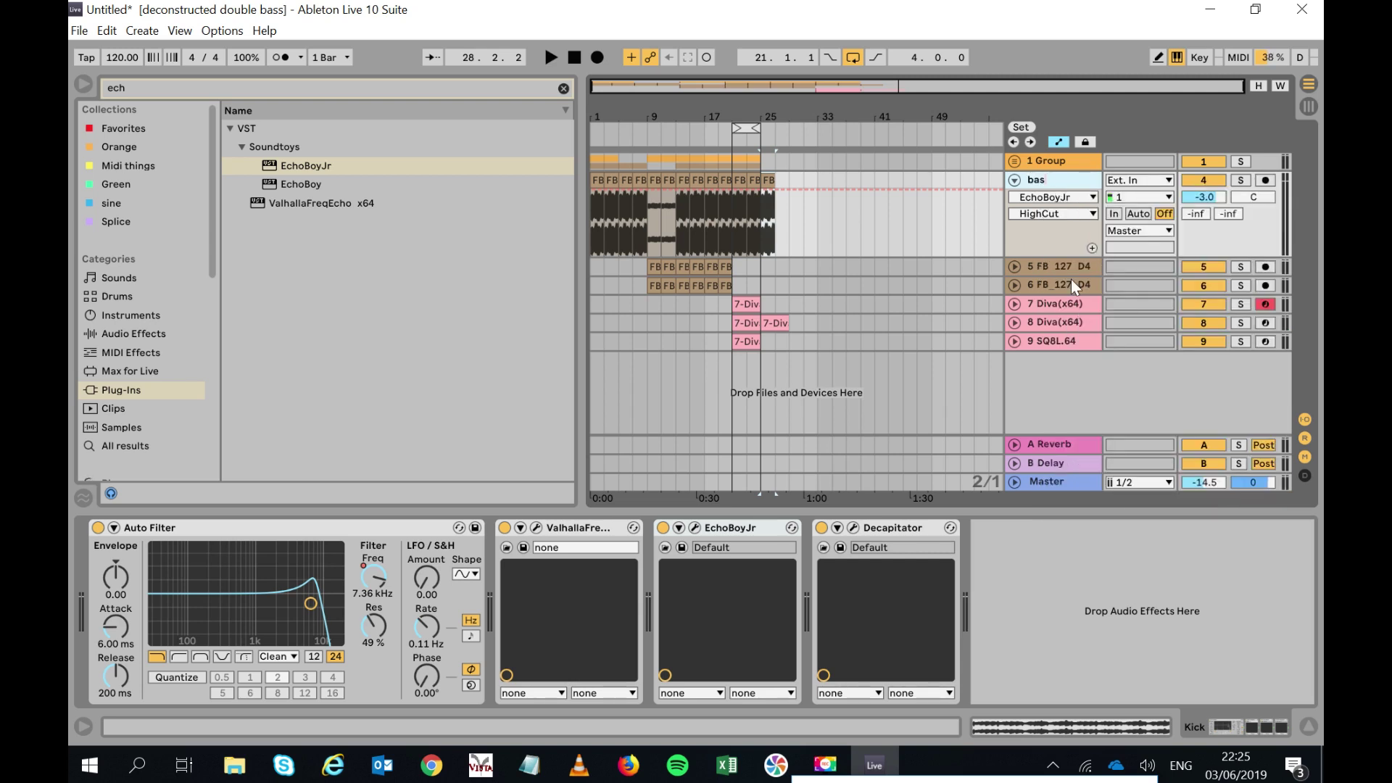
click(1015, 180)
Solo track 5, audition its clip from 9.1.1, and fold the track and unfold the drum group.
click(1015, 199)
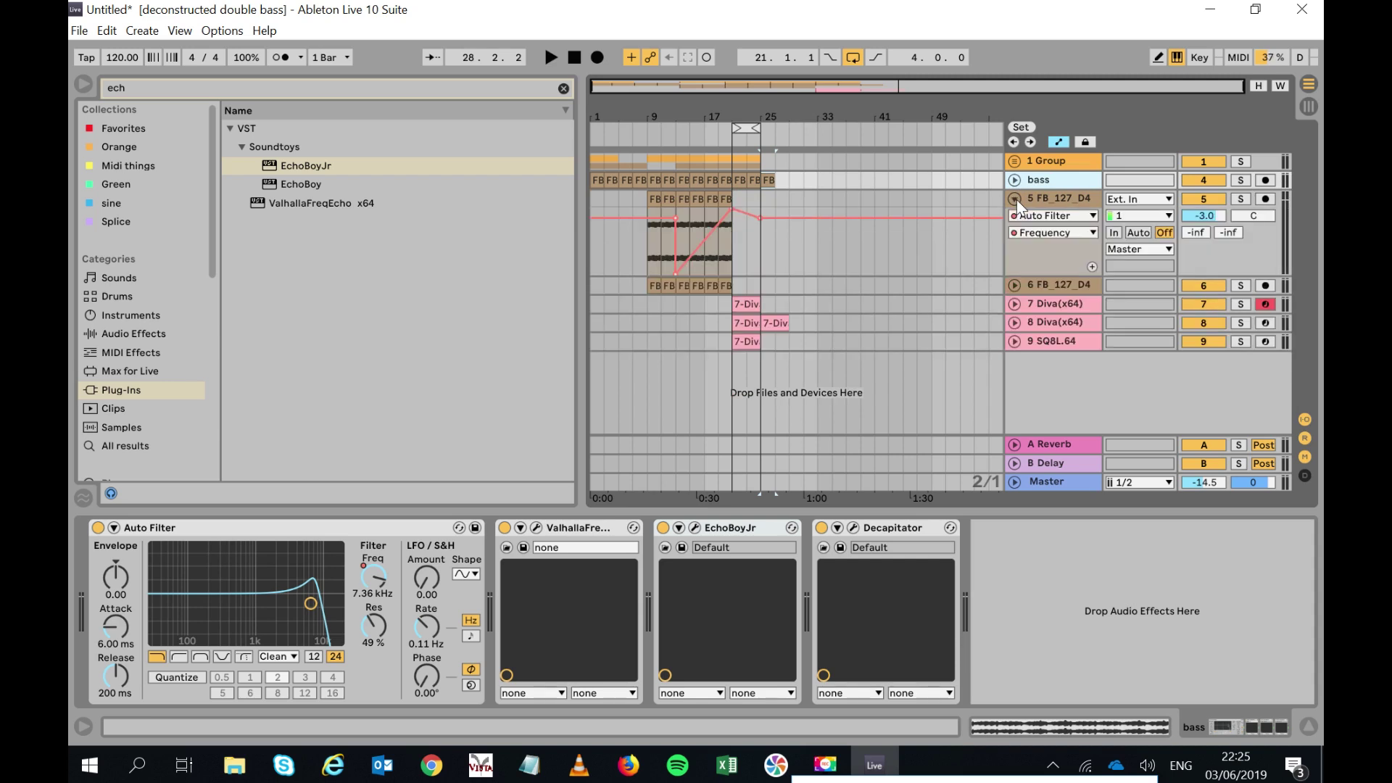
click(1242, 200)
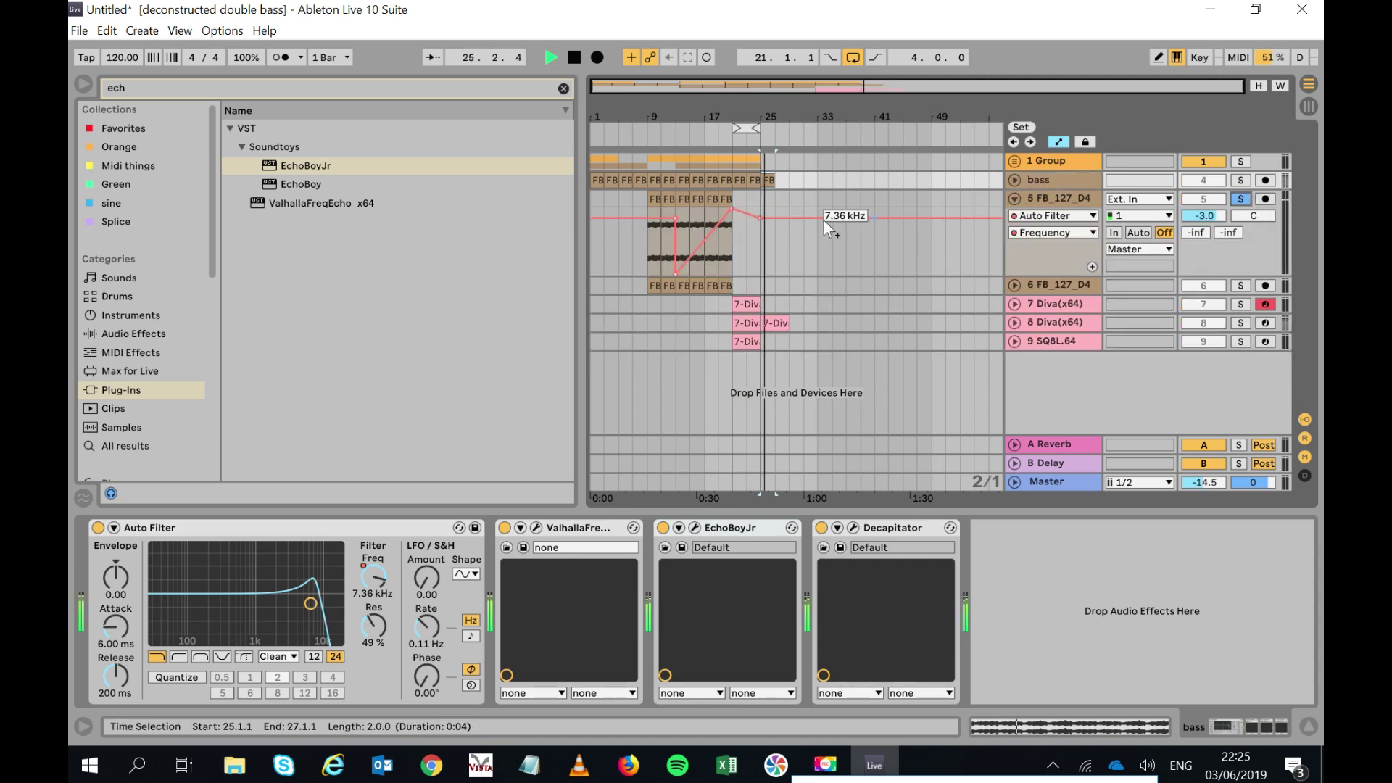
click(654, 203)
key(space)
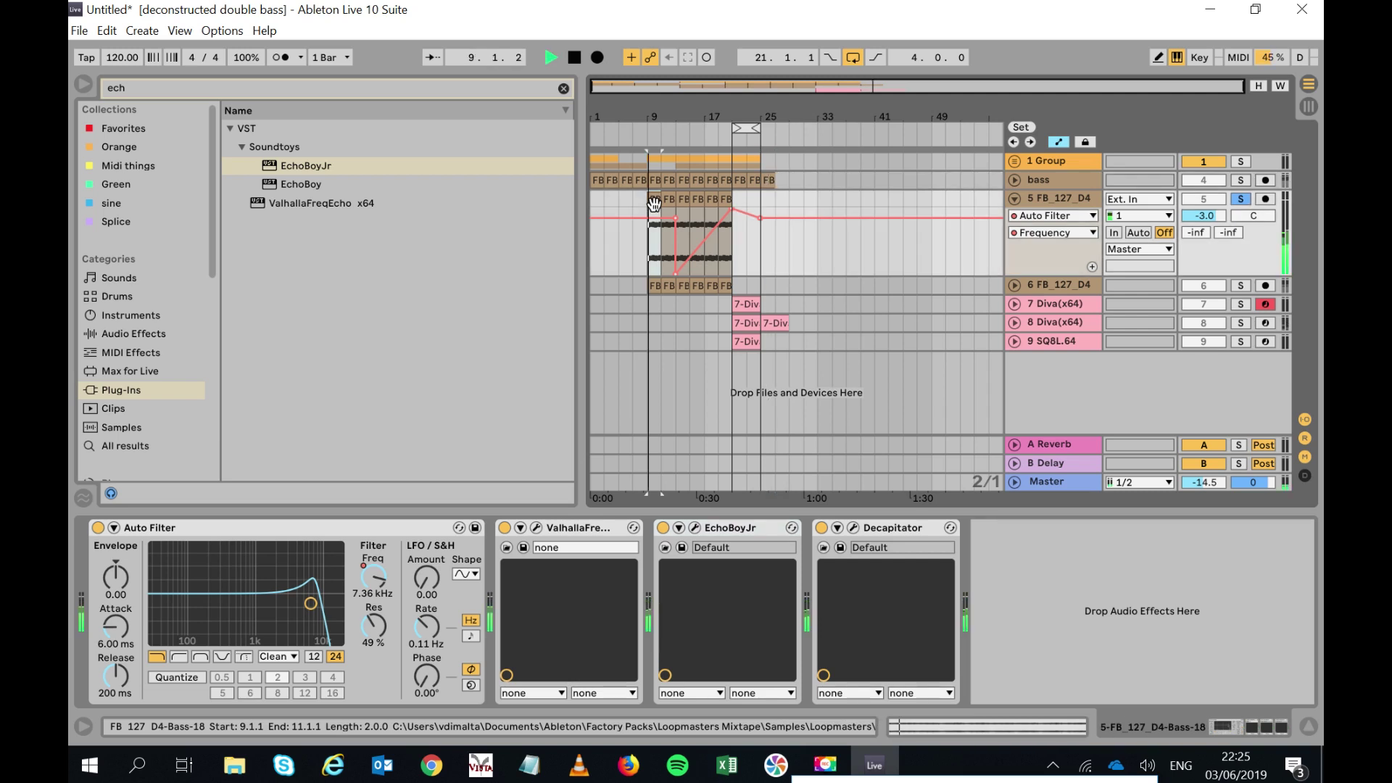
click(1014, 200)
click(1014, 161)
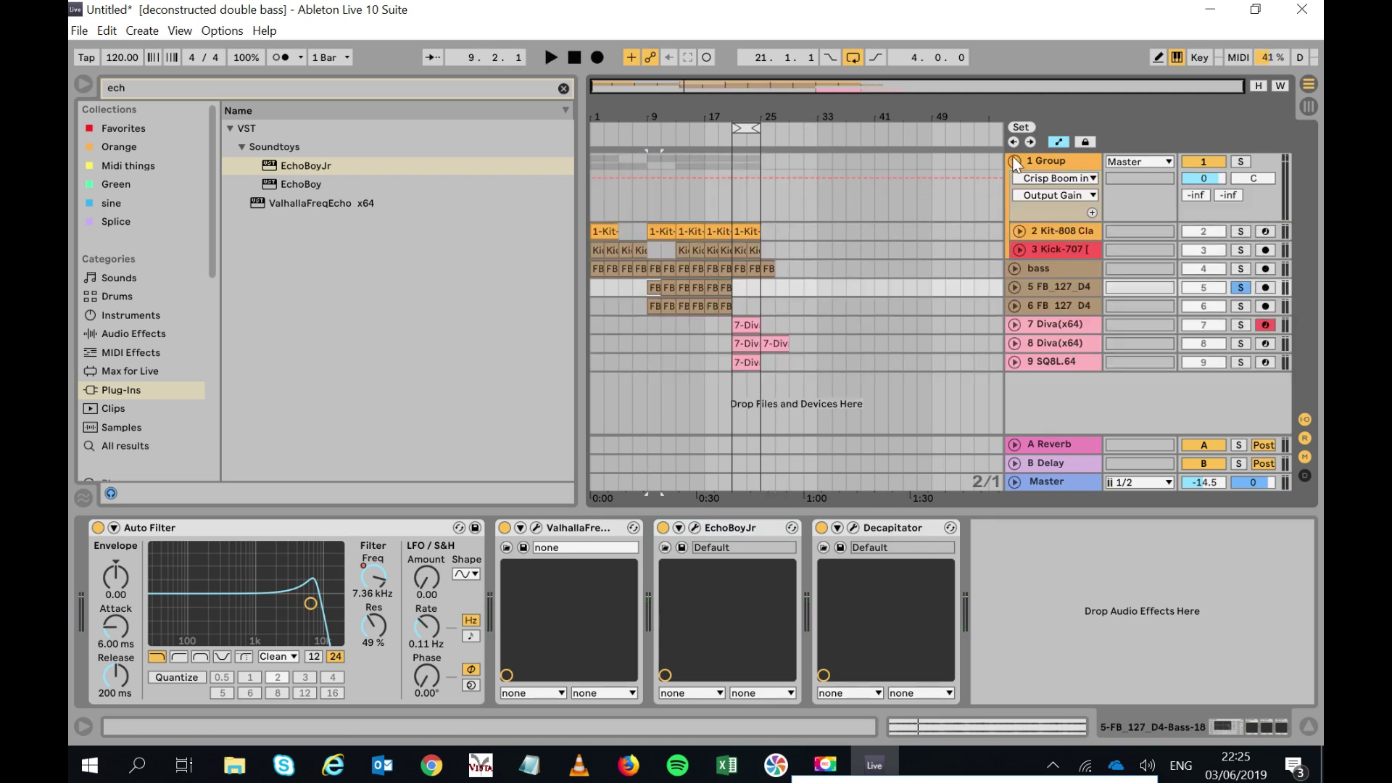
Duplicate the last Kick-707 clip twice to extend the kick to 29.1.1, and delete the bass clip at 25.1.1.
click(753, 249)
key(ctrl+d)
key(ctrl+d)
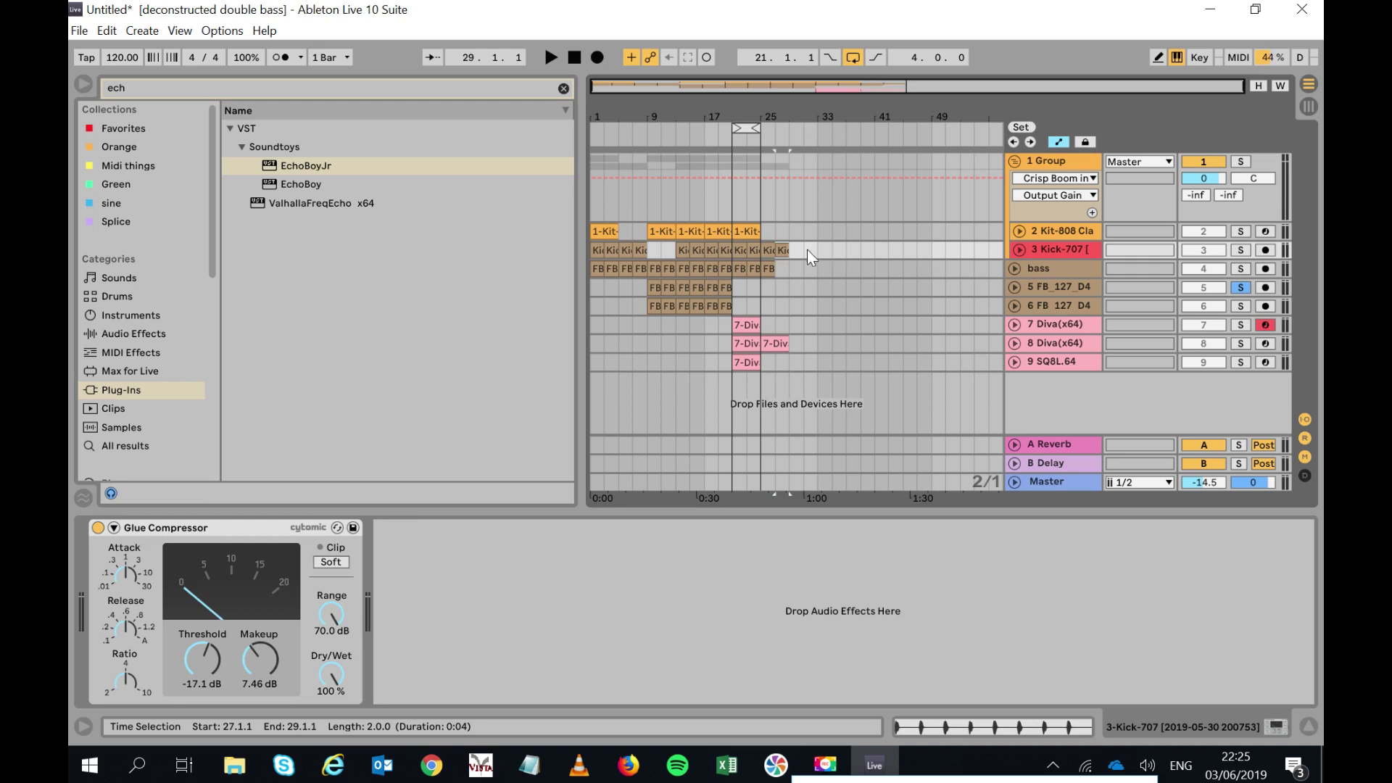
click(770, 268)
key(Delete)
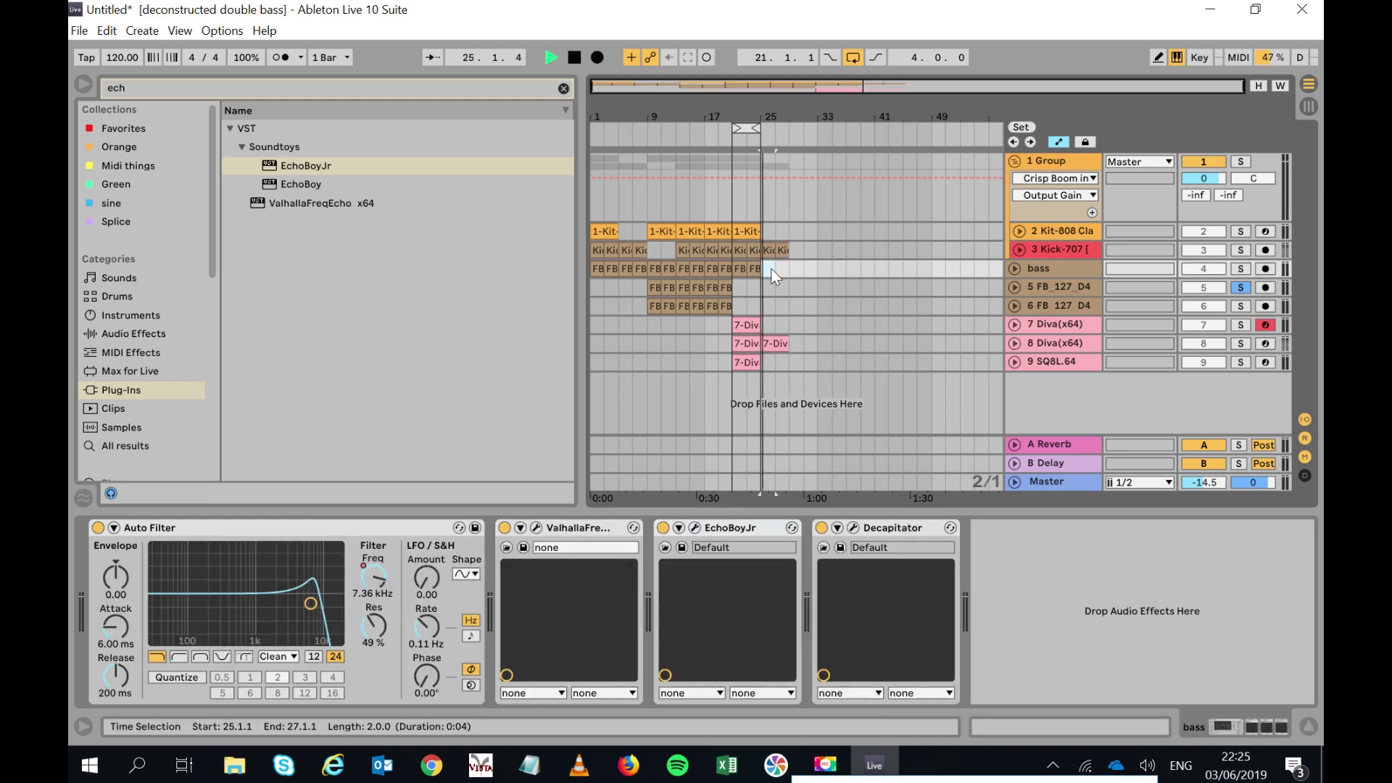
Unsolo track 5 and play the arrangement from 25.1.1 with all tracks.
key(space)
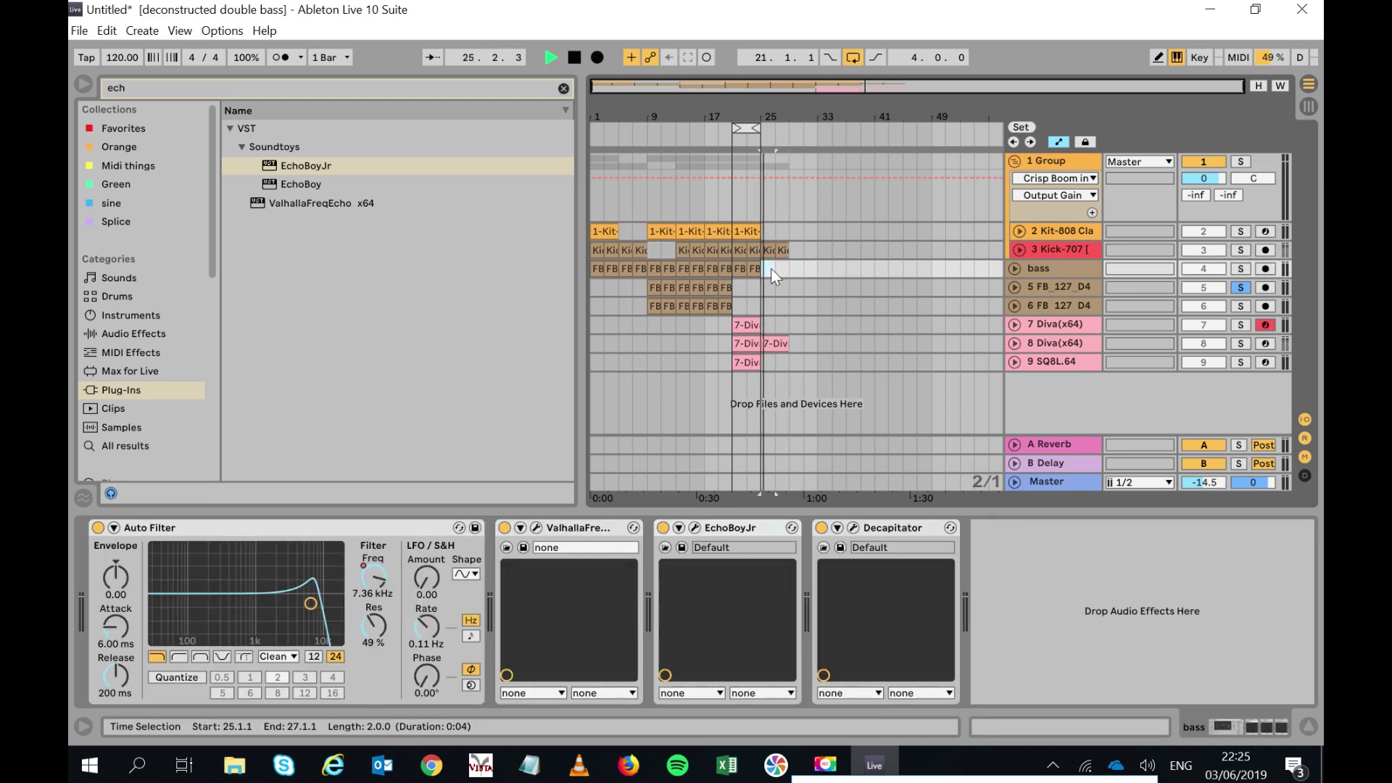
click(1239, 288)
key(space)
key(space)
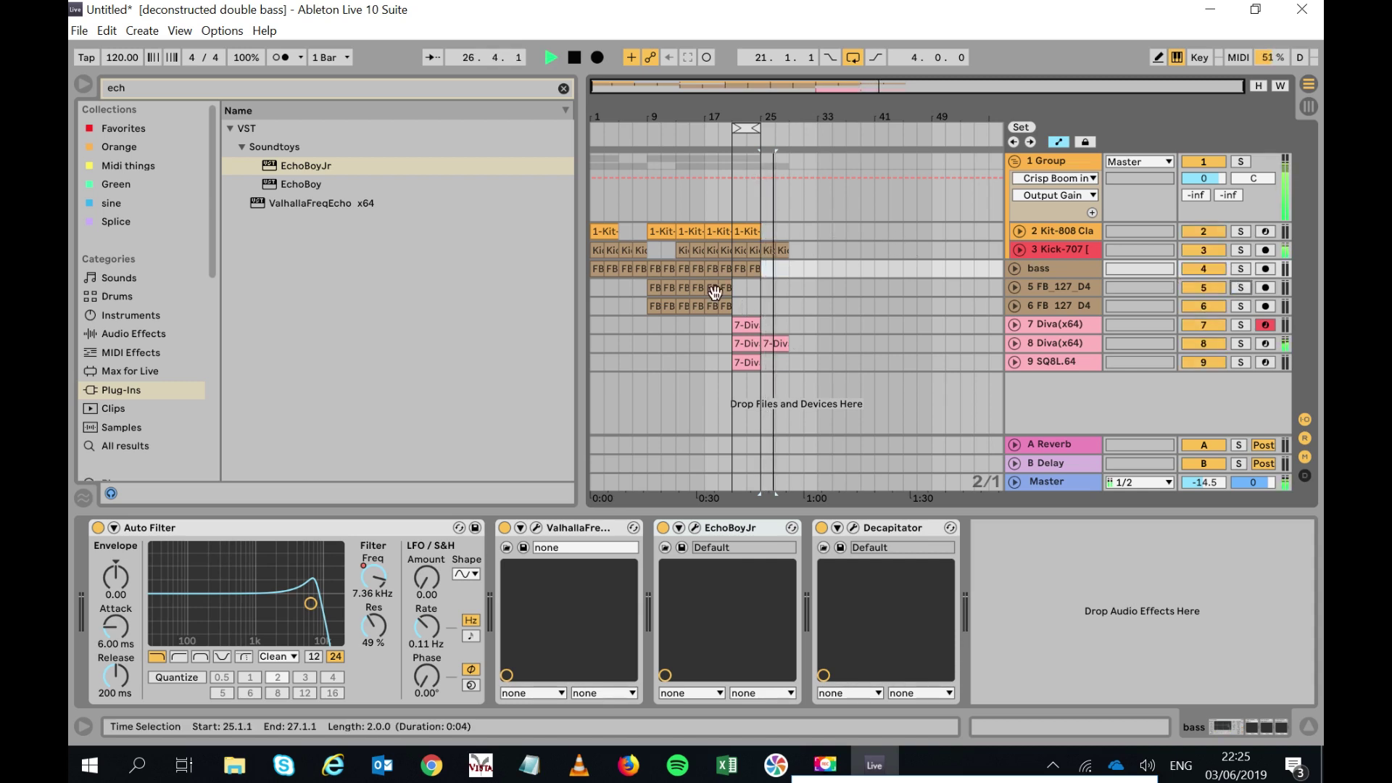
Copy the bass clip from 1.1.1 to 29.1.1 and duplicate the Kick-707 clip to 29.1.1.
click(598, 268)
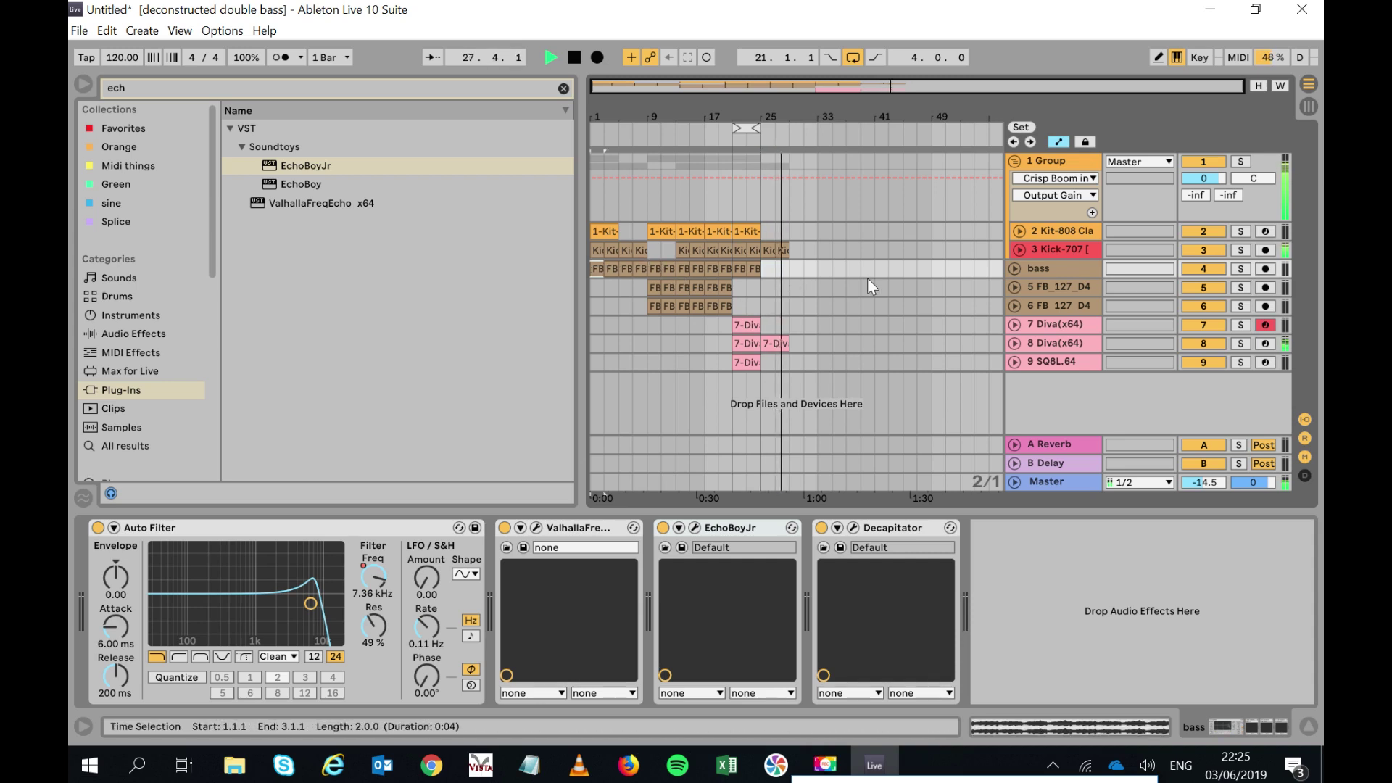
click(779, 248)
click(801, 282)
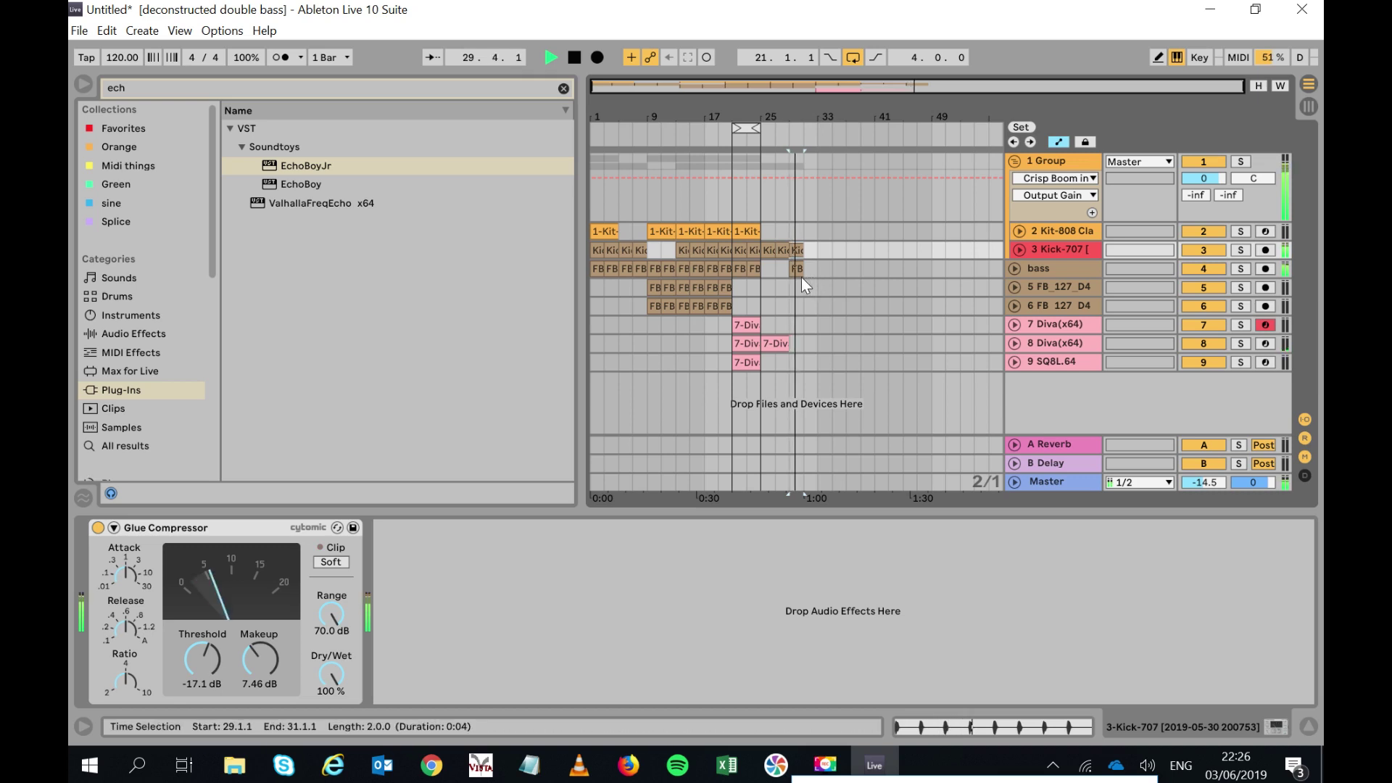
click(797, 266)
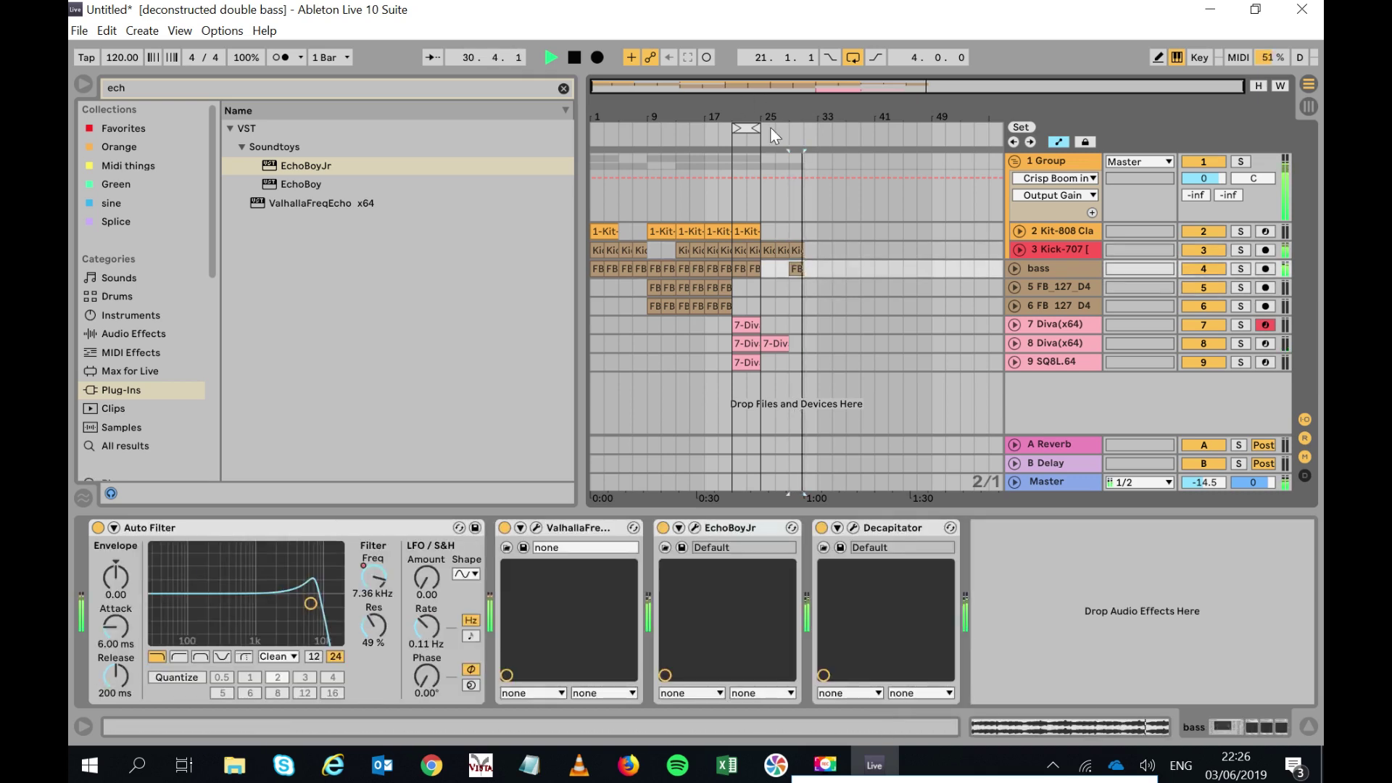
Unfold the bass track, stop playback and show its Mixer Track Volume automation.
drag(796, 117, 796, 232)
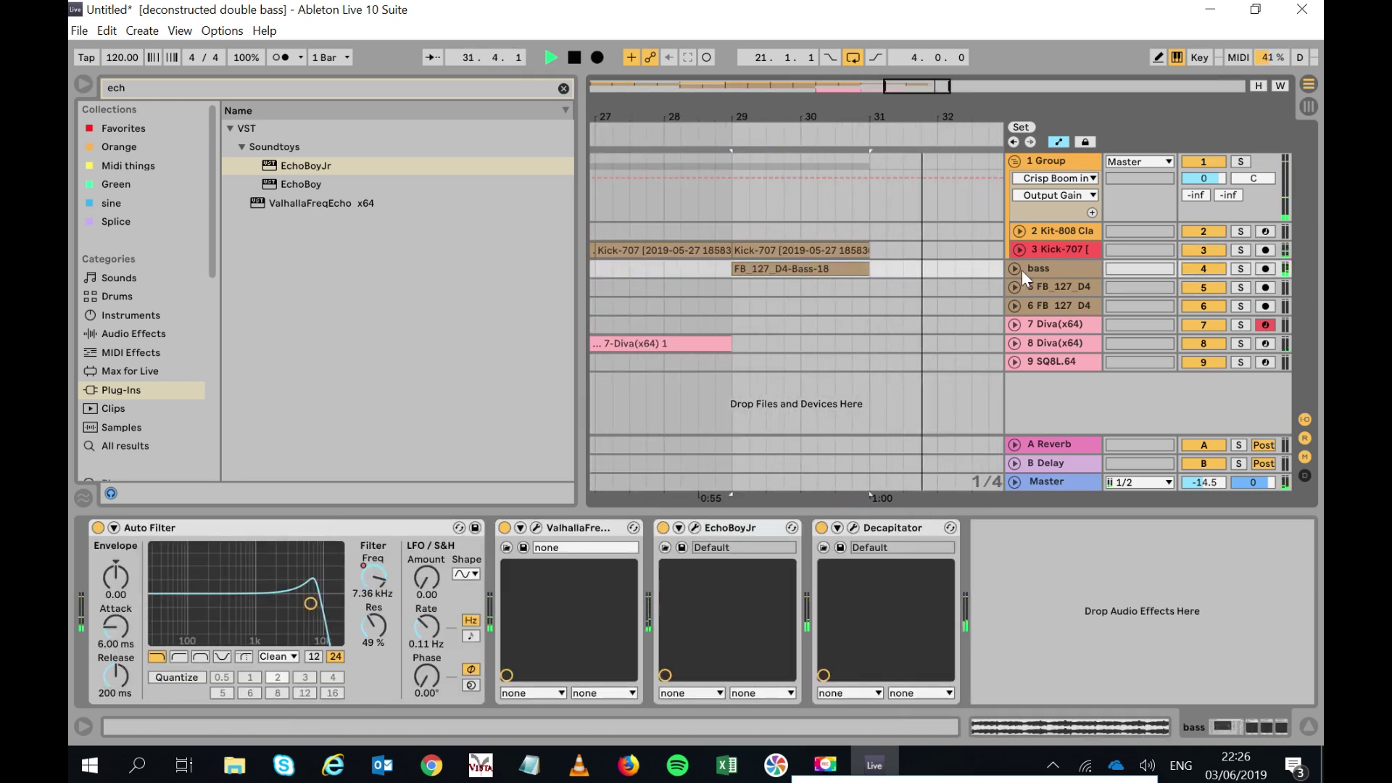
click(1015, 269)
key(space)
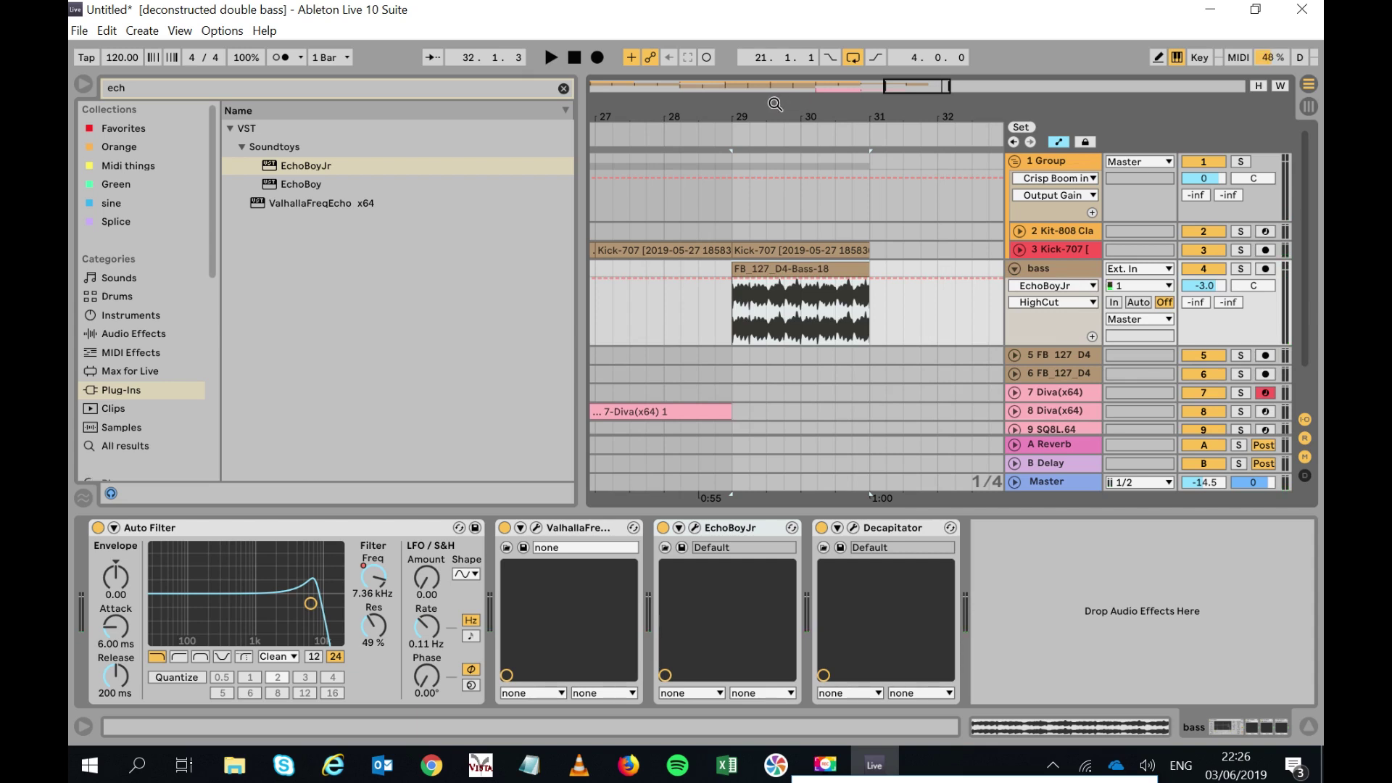
drag(793, 105, 758, 135)
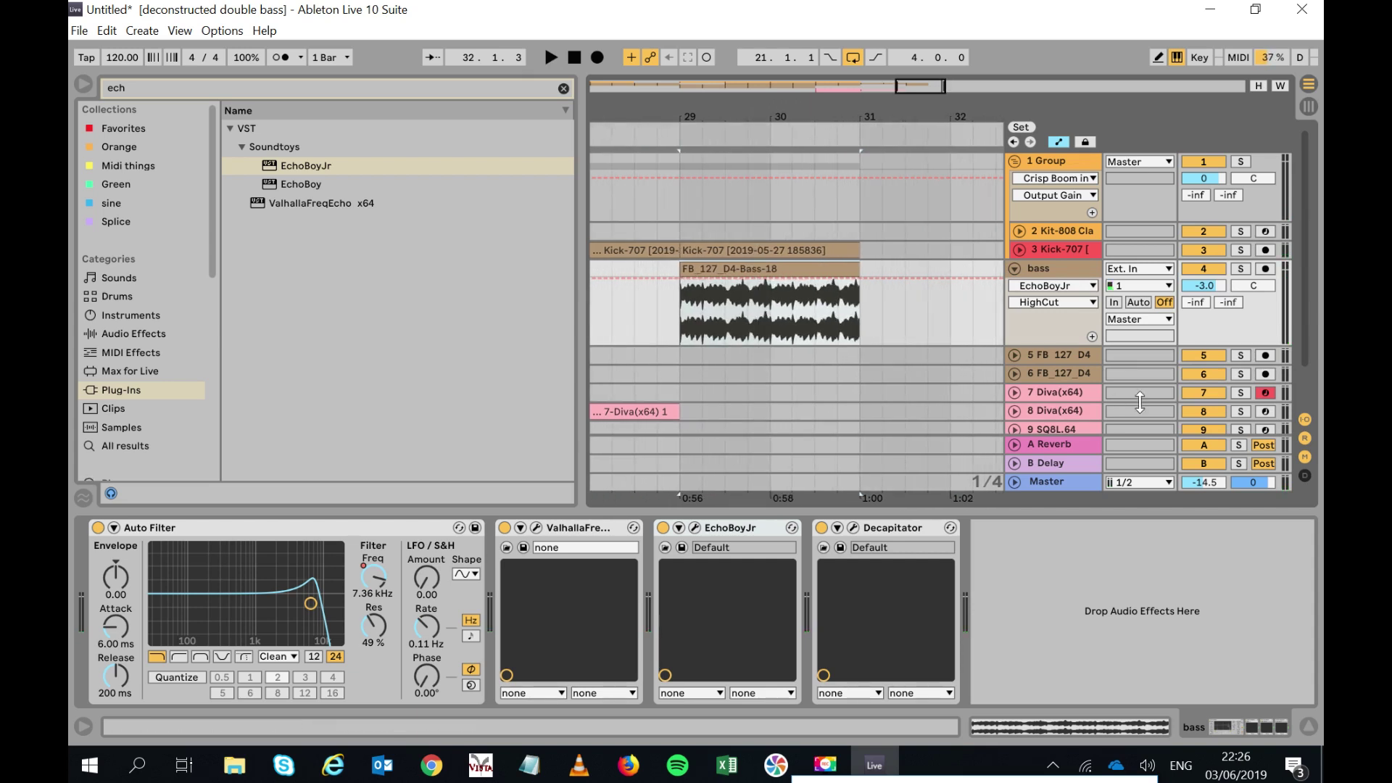
click(1050, 303)
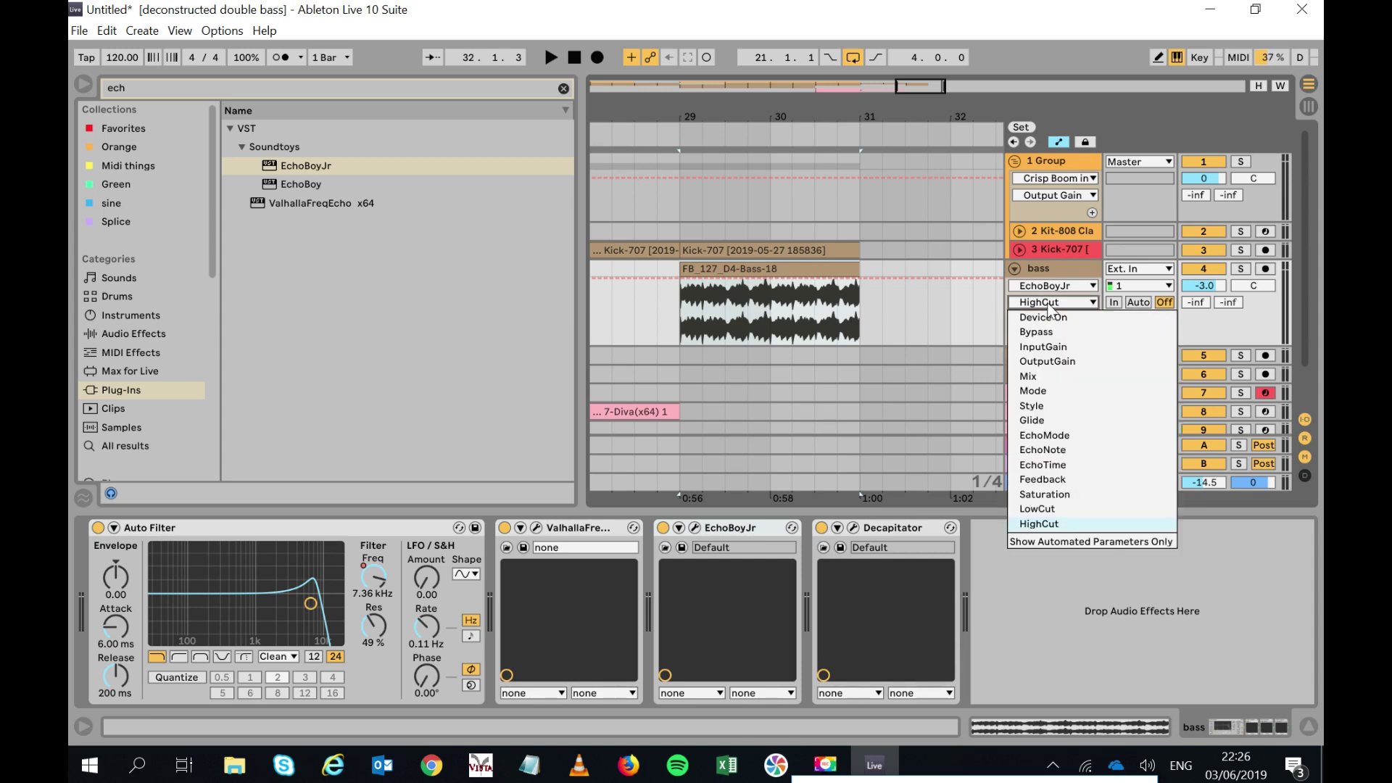
click(1047, 285)
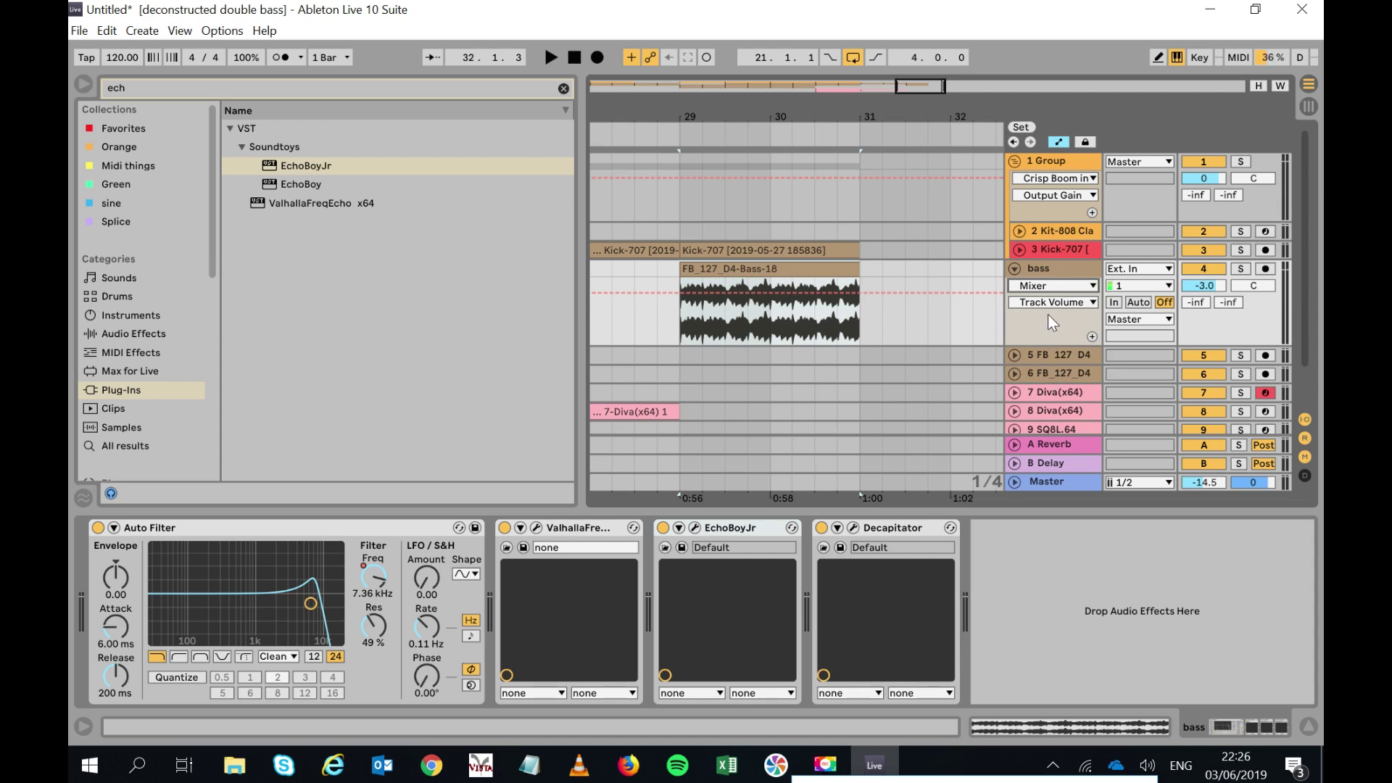
Insert a square shape in the bass volume automation from 29.1.1 to 29.2.2 and duplicate it five times up to 30.4.3.
drag(708, 116, 750, 182)
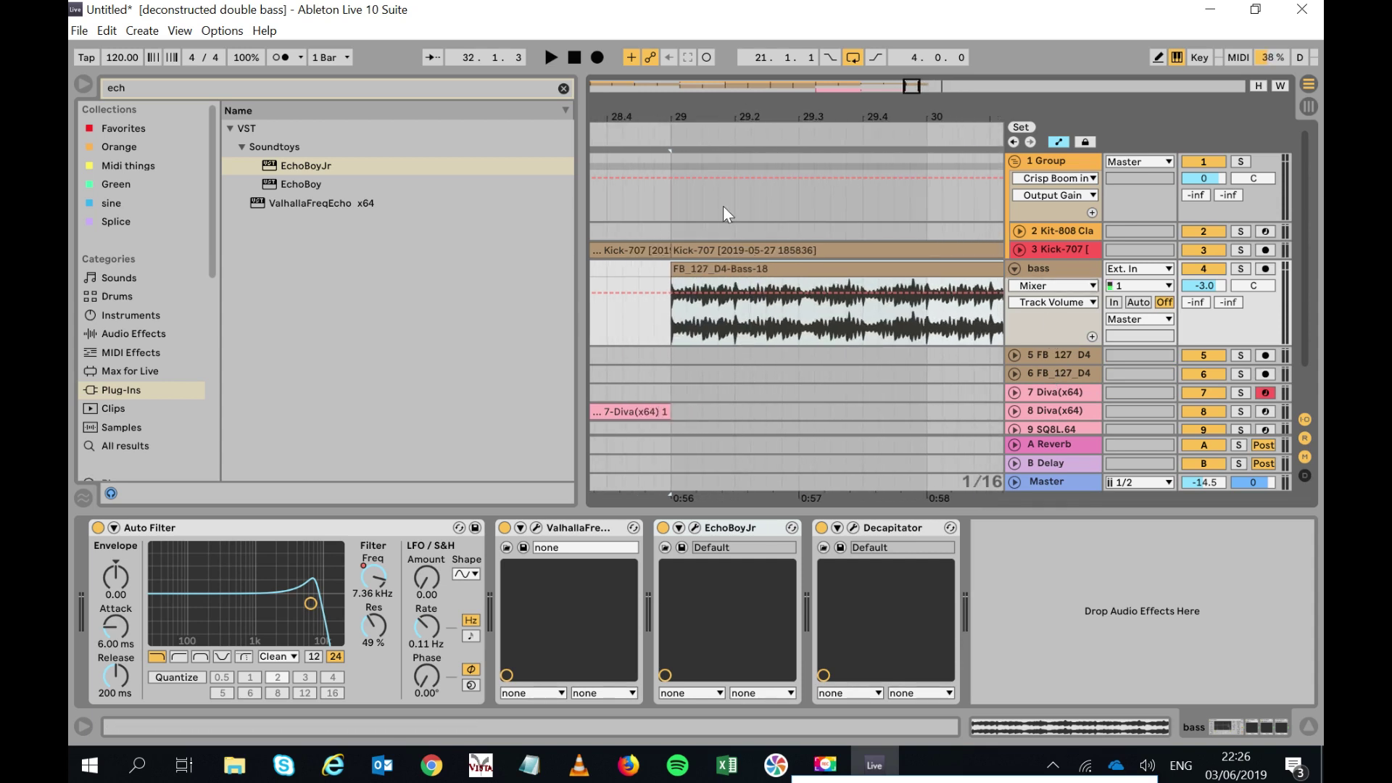
drag(748, 333, 673, 329)
right_click(716, 332)
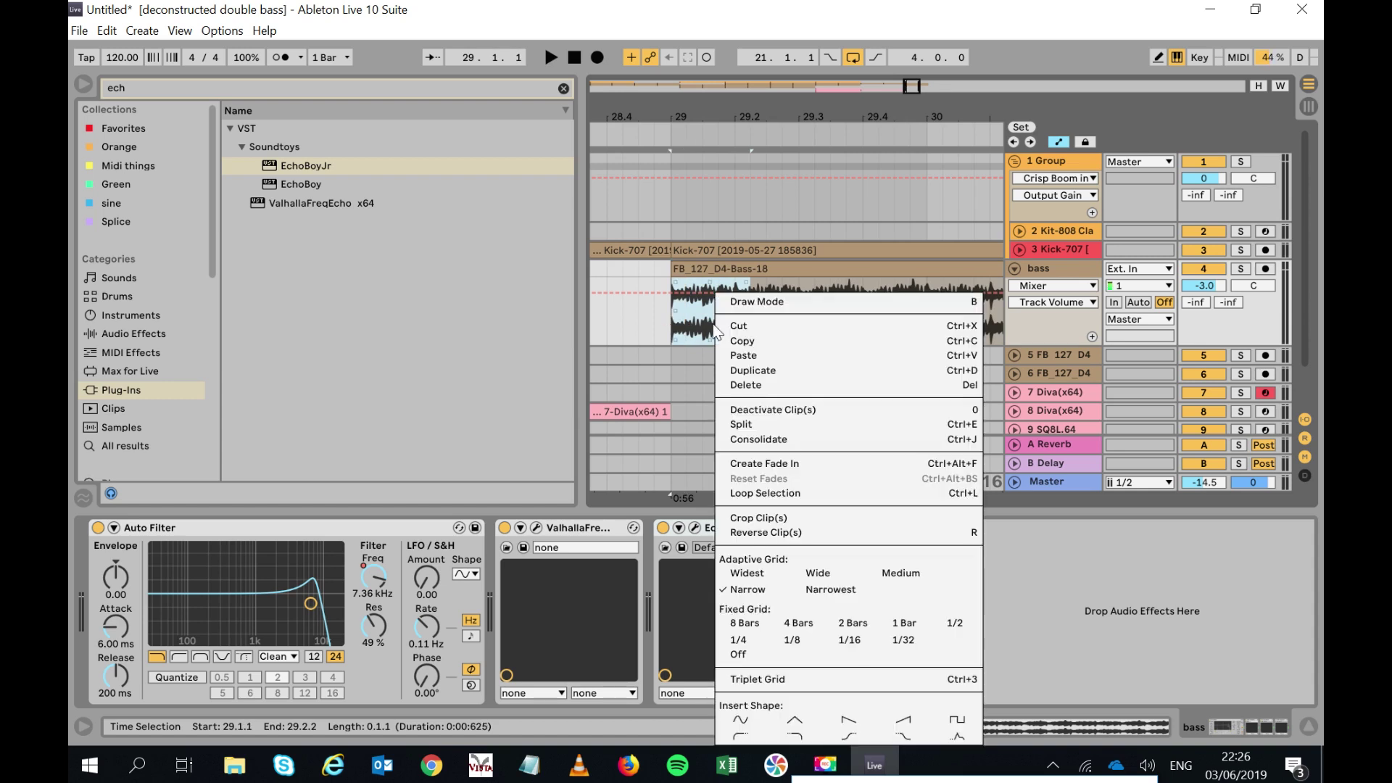
click(959, 719)
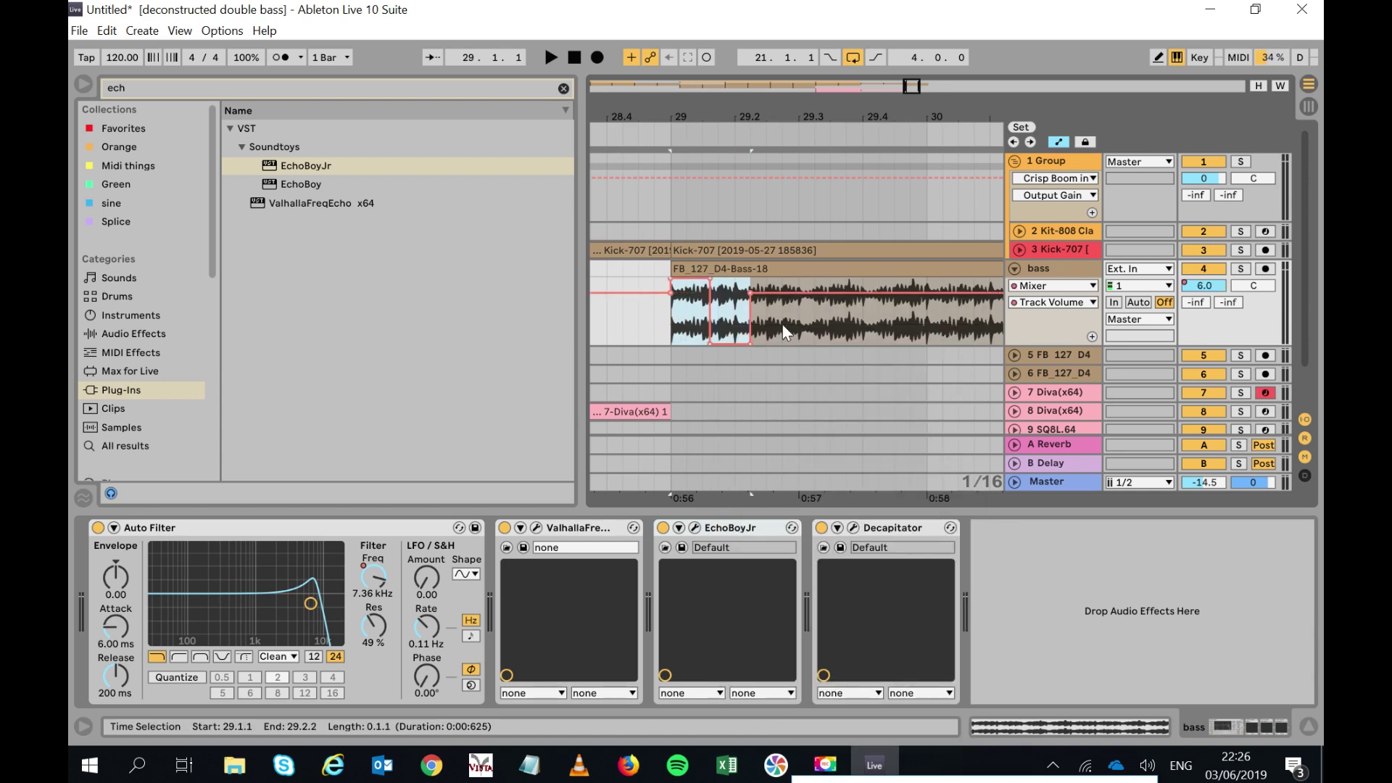
key(ctrl+d)
key(ctrl+d)
key(ctrl+d)
key(ctrl+d)
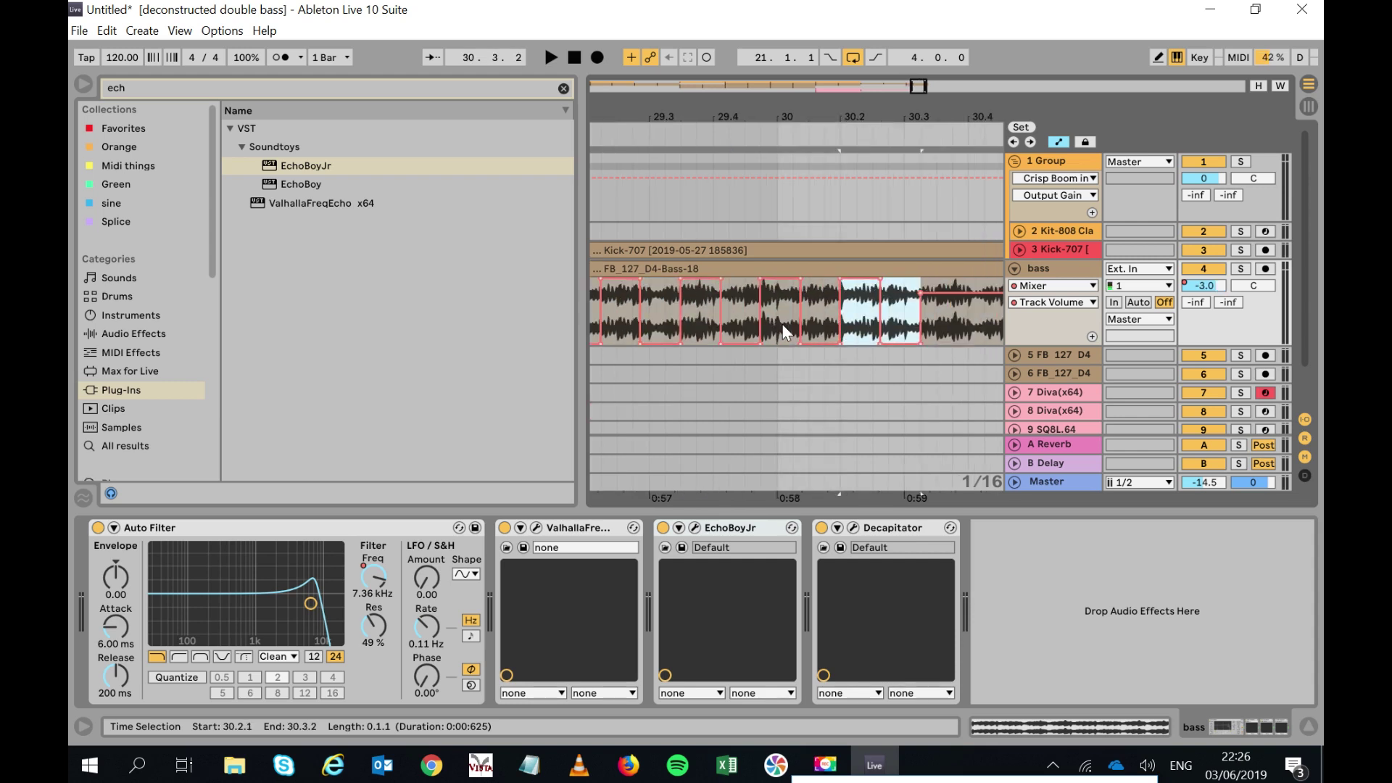
key(ctrl+d)
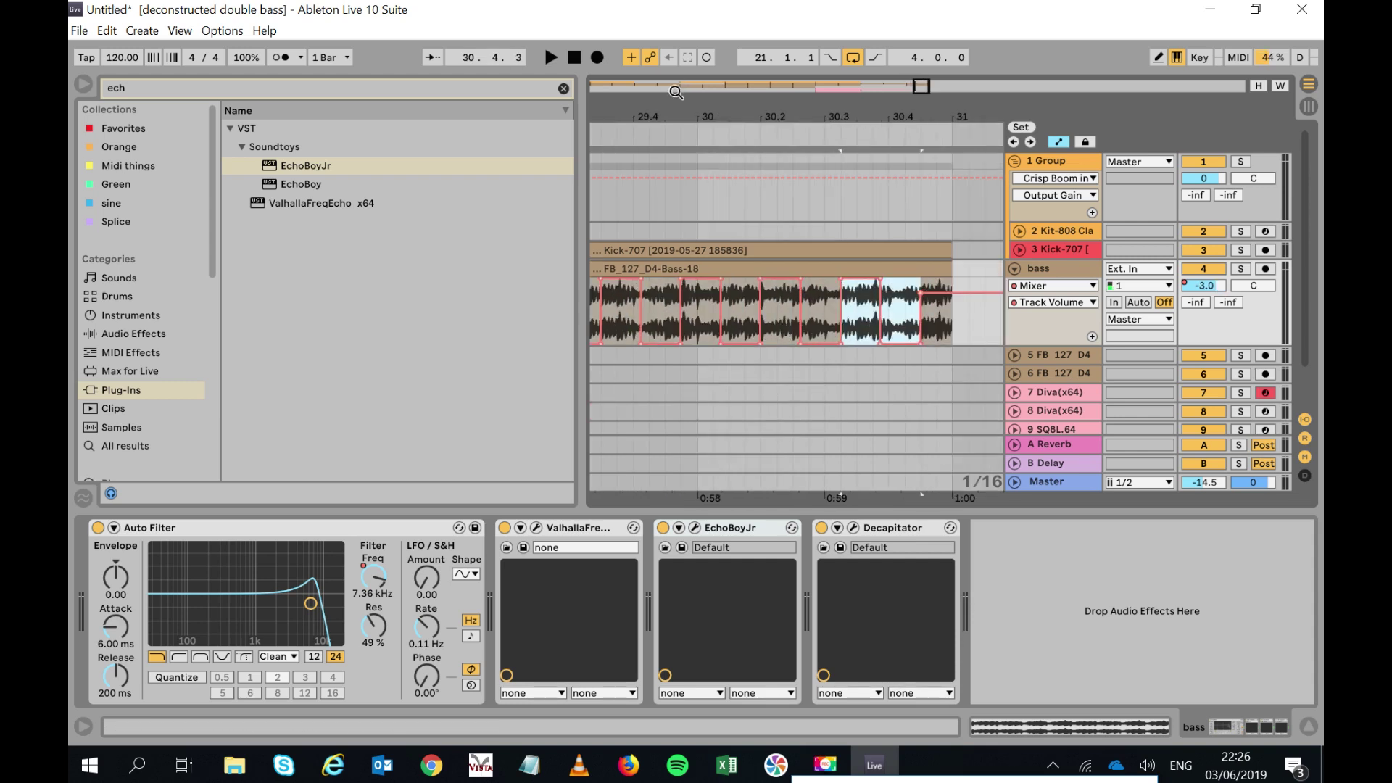
Play the automated bass clip and loop it from 29.1.1 to 31.1.1.
key(minus)
key(minus)
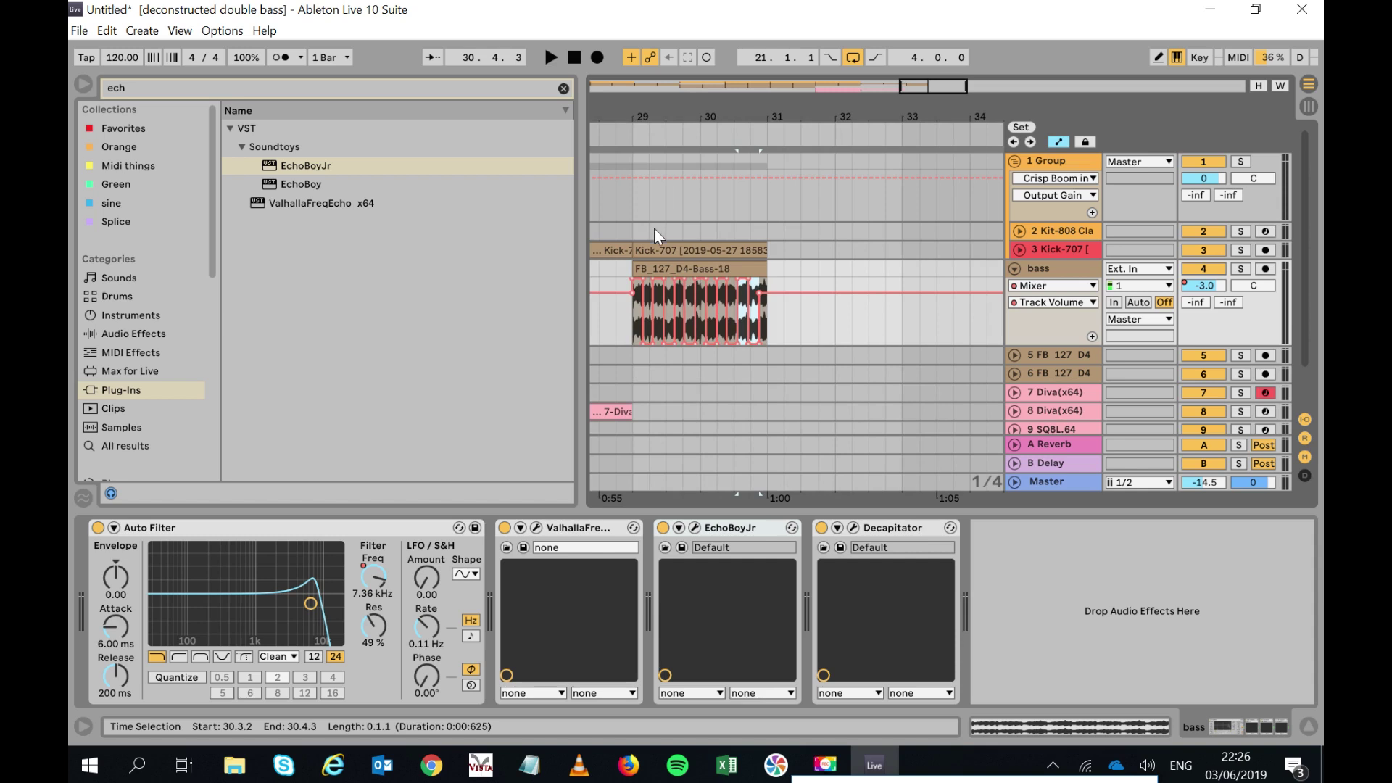
click(655, 268)
key(space)
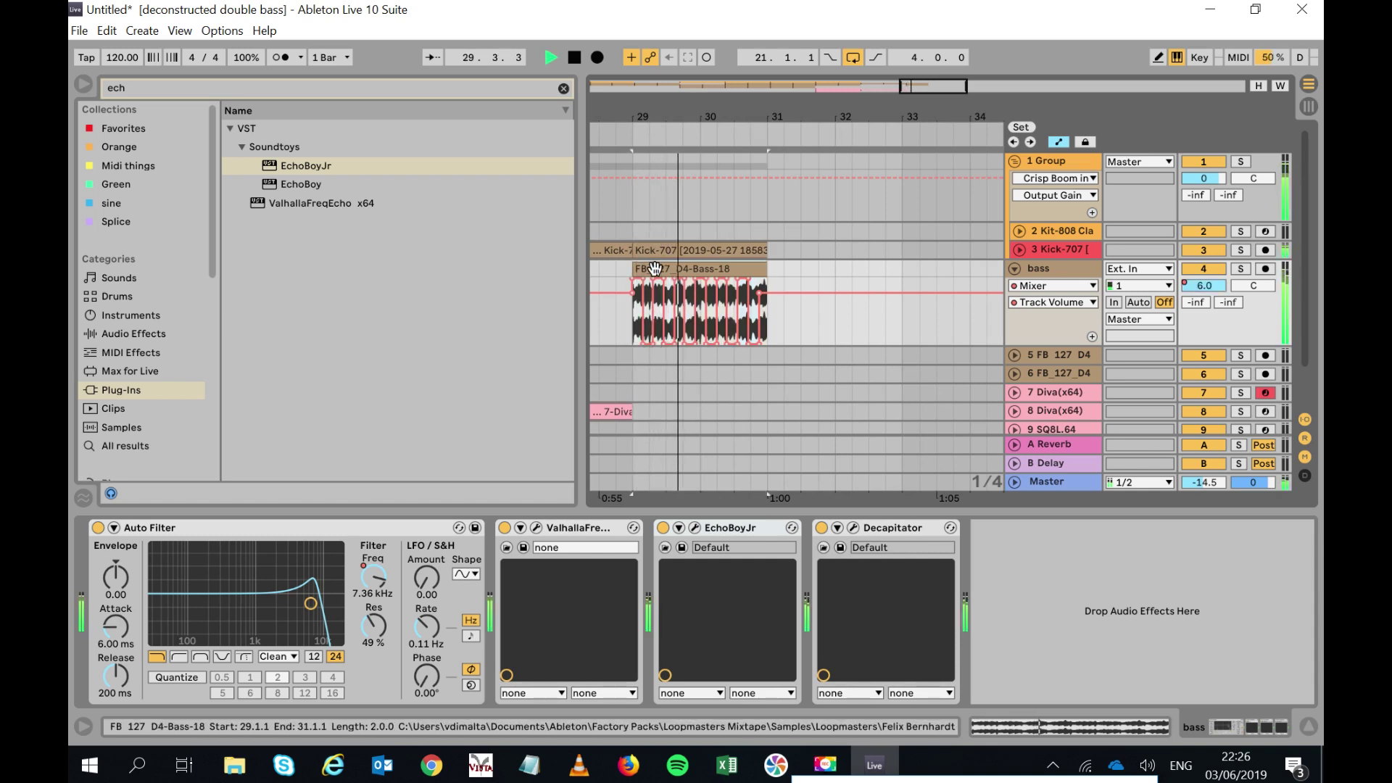
key(ctrl+l)
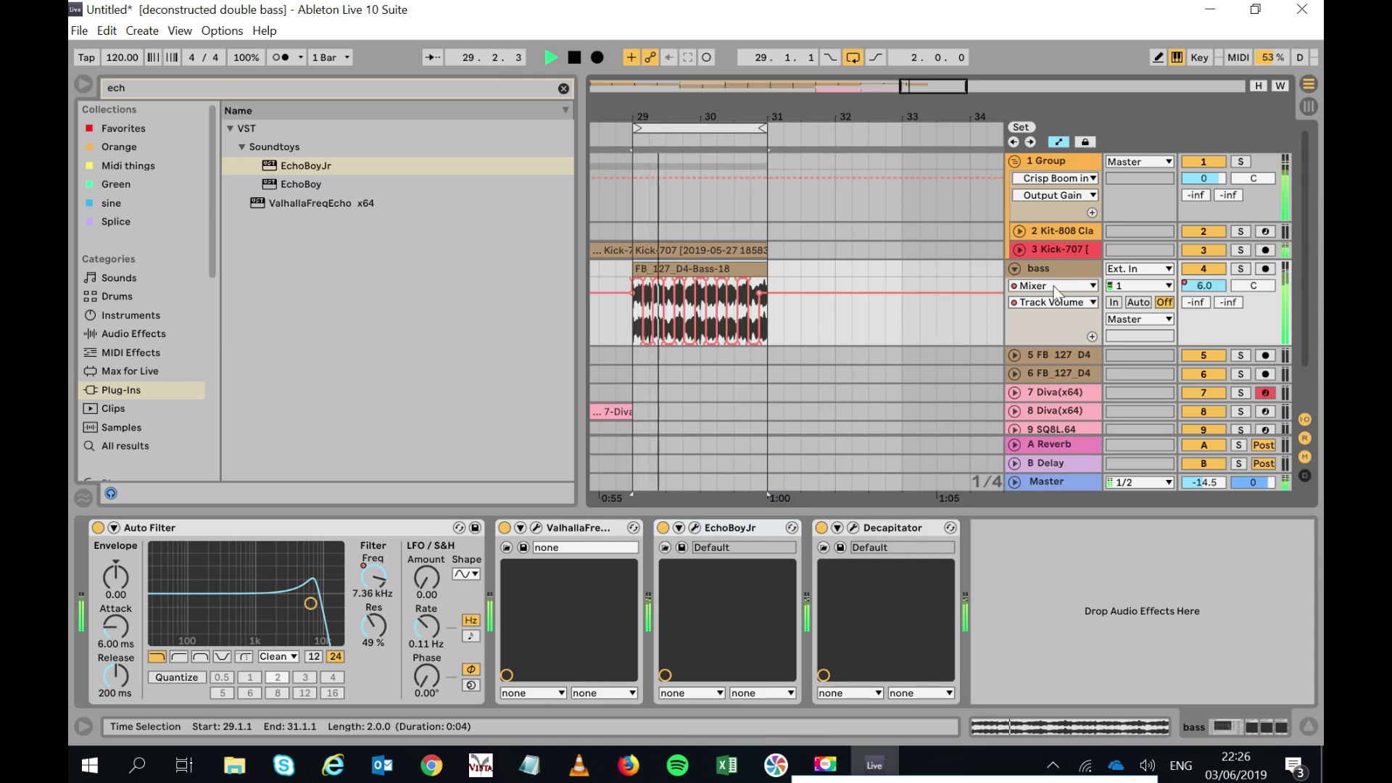
Fold the bass track, duplicate the track 8 Diva clip to 29.1.1 and the kick and bass clips to 31.1.1.
click(1015, 268)
click(624, 346)
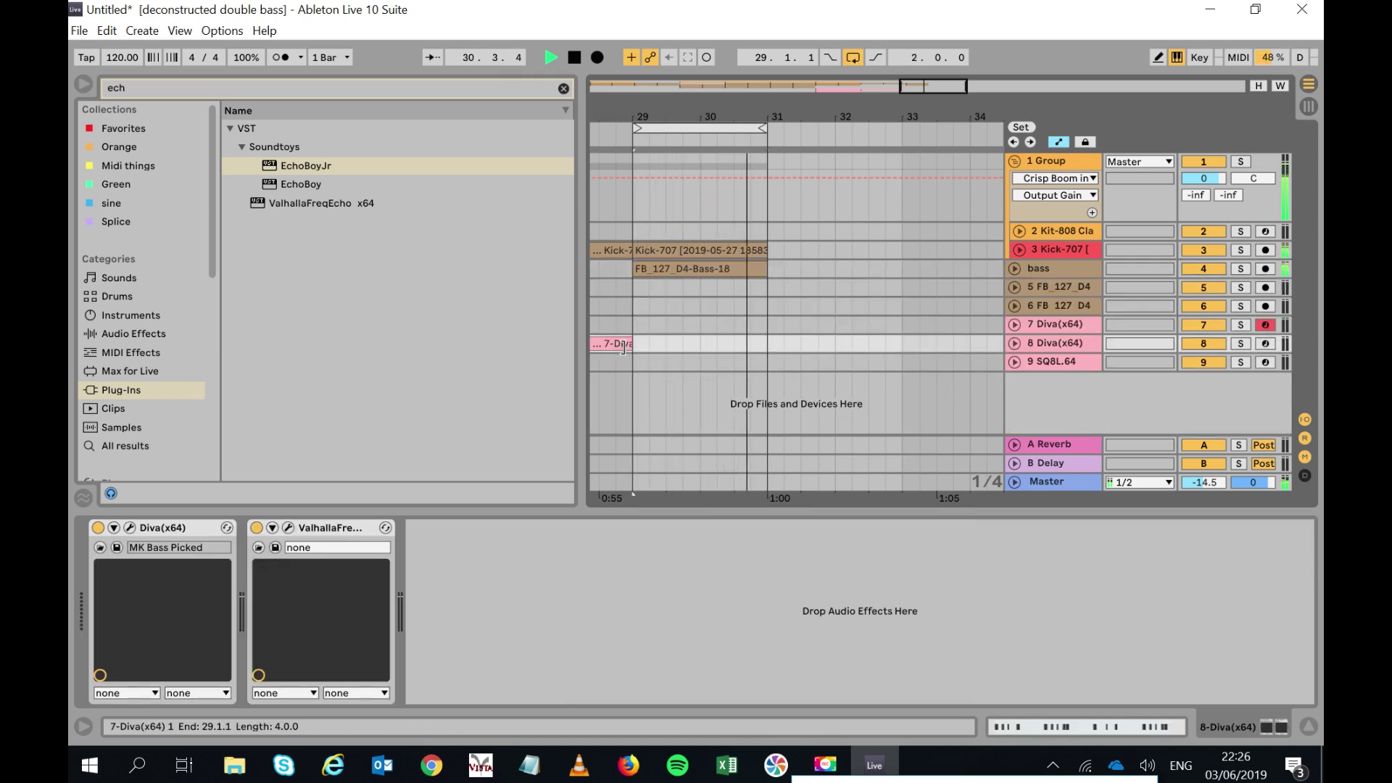
key(ctrl+d)
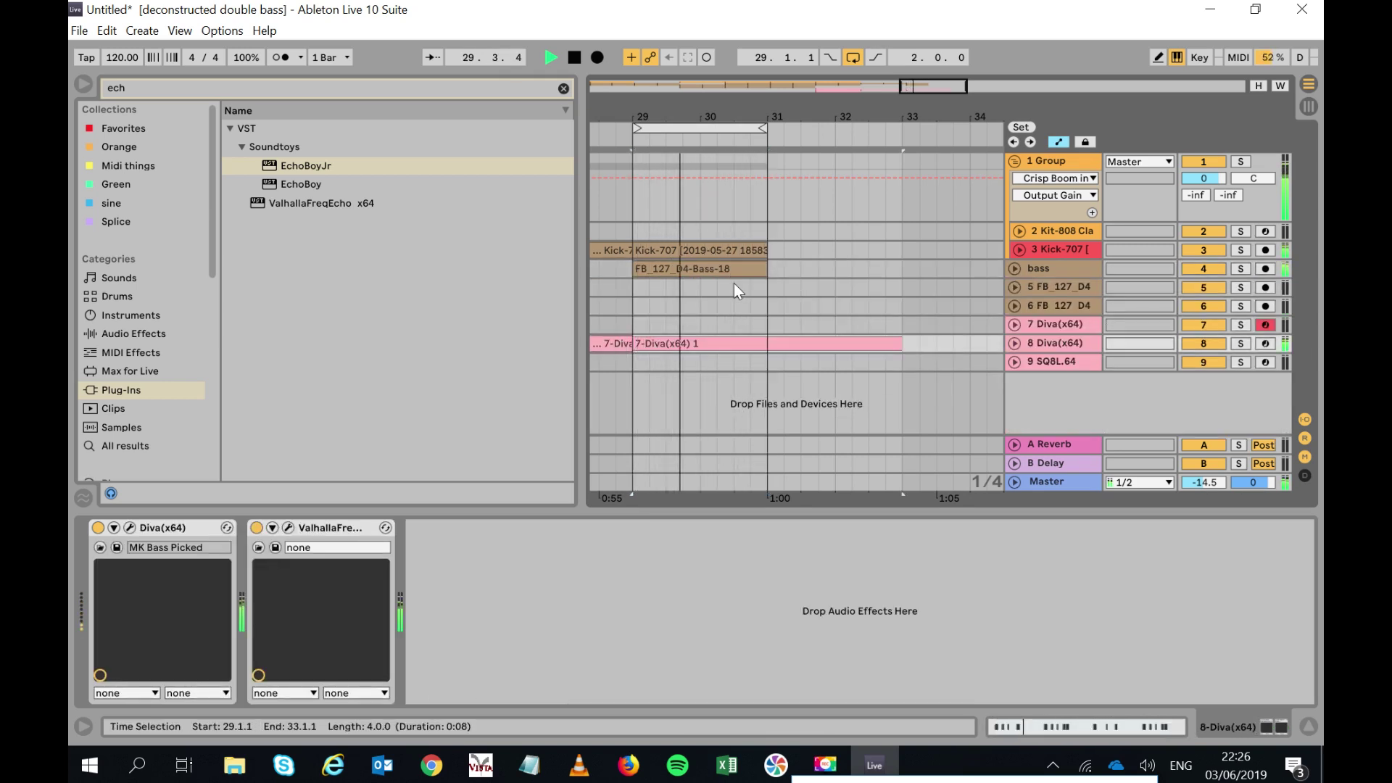
click(641, 253)
key(ctrl+d)
drag(667, 114, 667, 43)
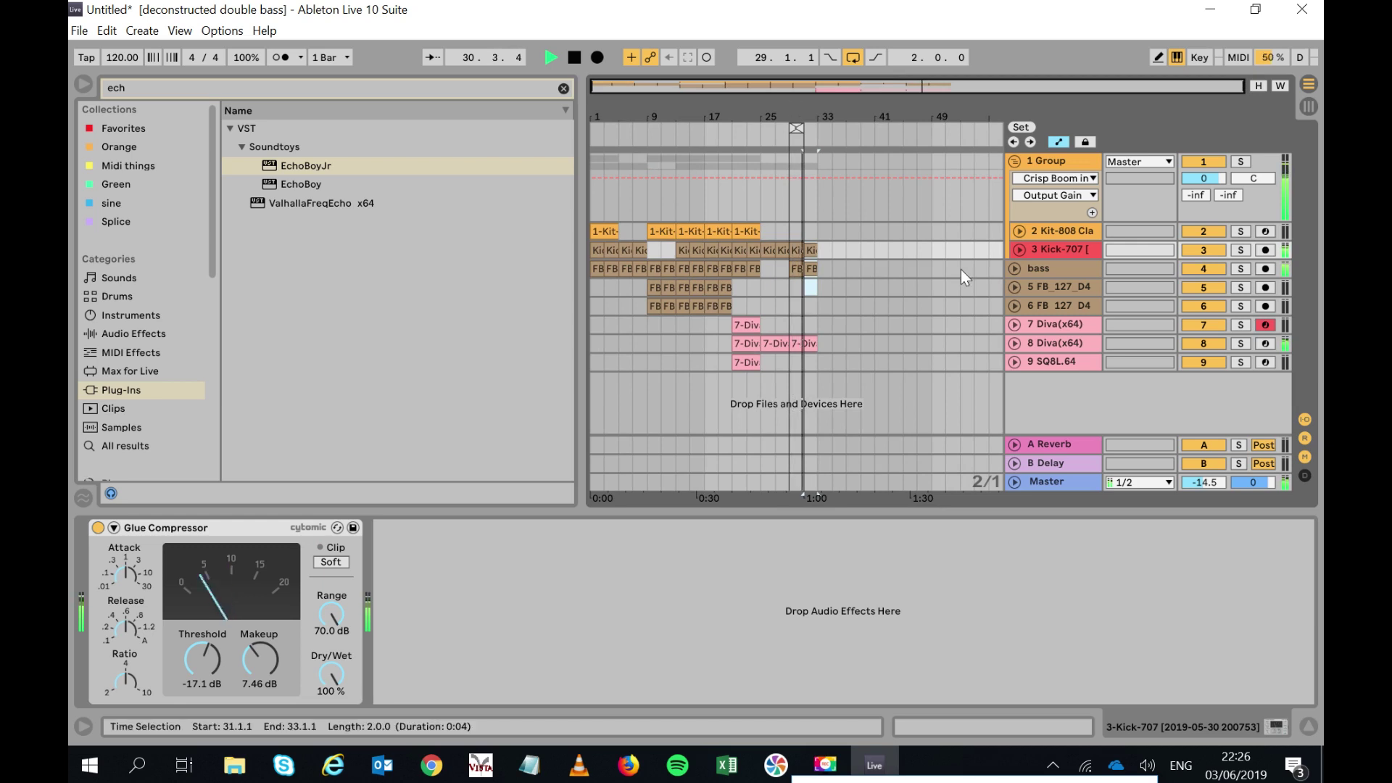
Unfold the Kit-808 track and copy its clip from 21.1.1 to 33.1.1.
click(1019, 230)
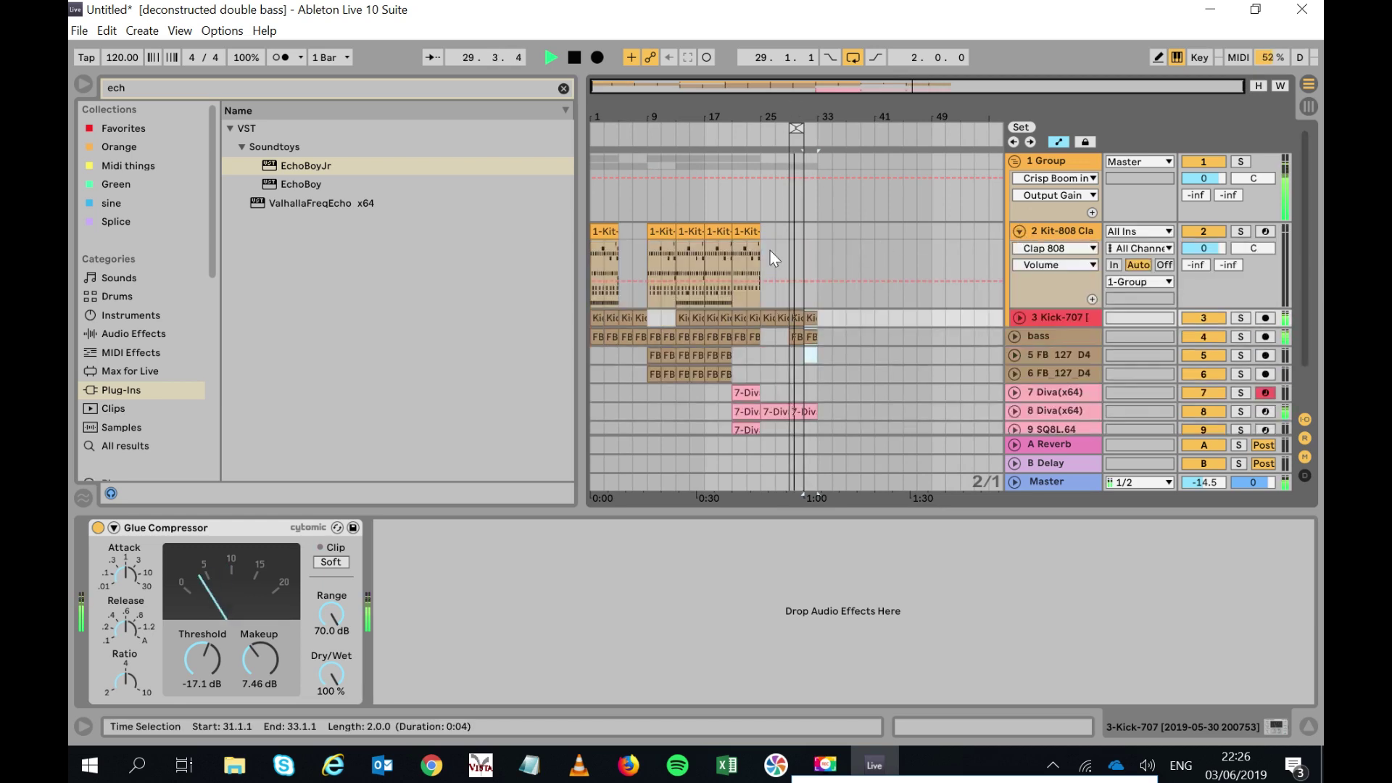
click(749, 237)
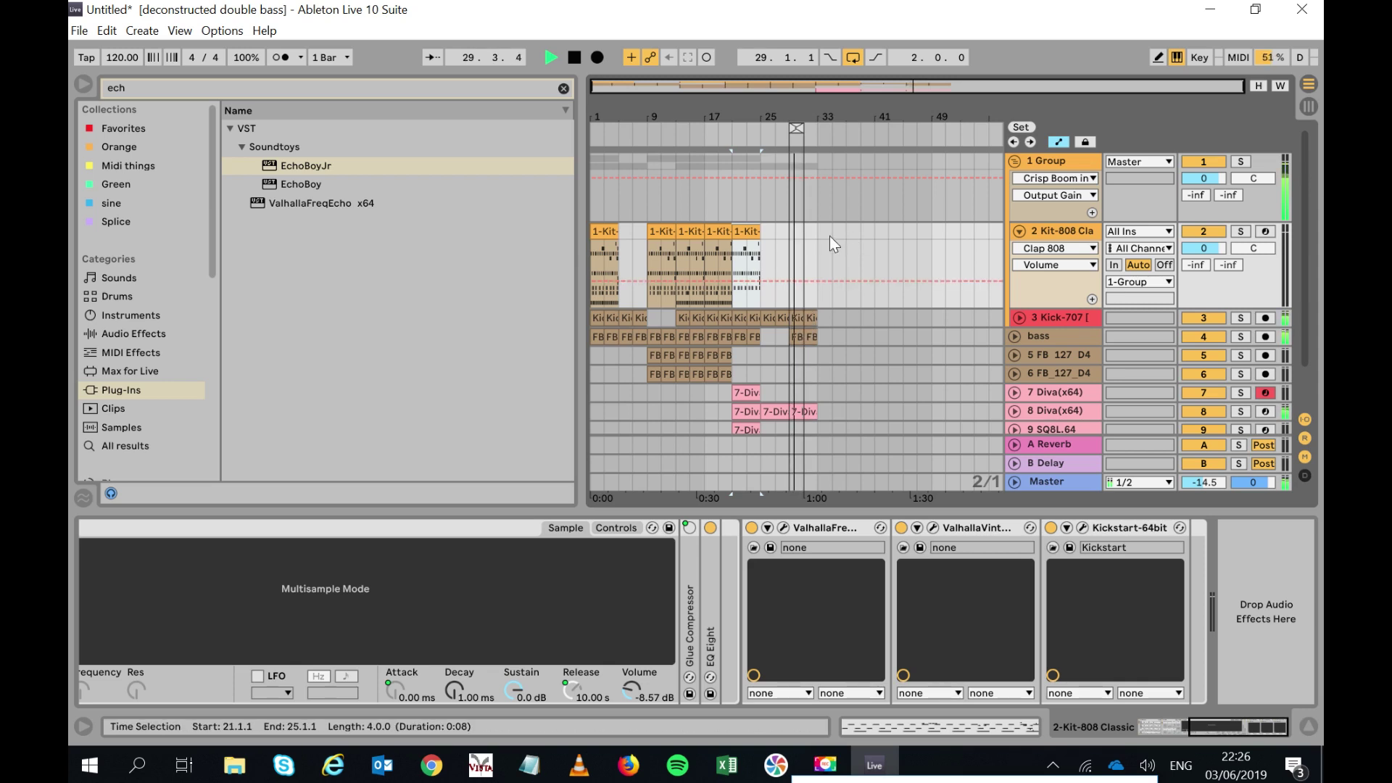
click(825, 228)
key(ctrl+v)
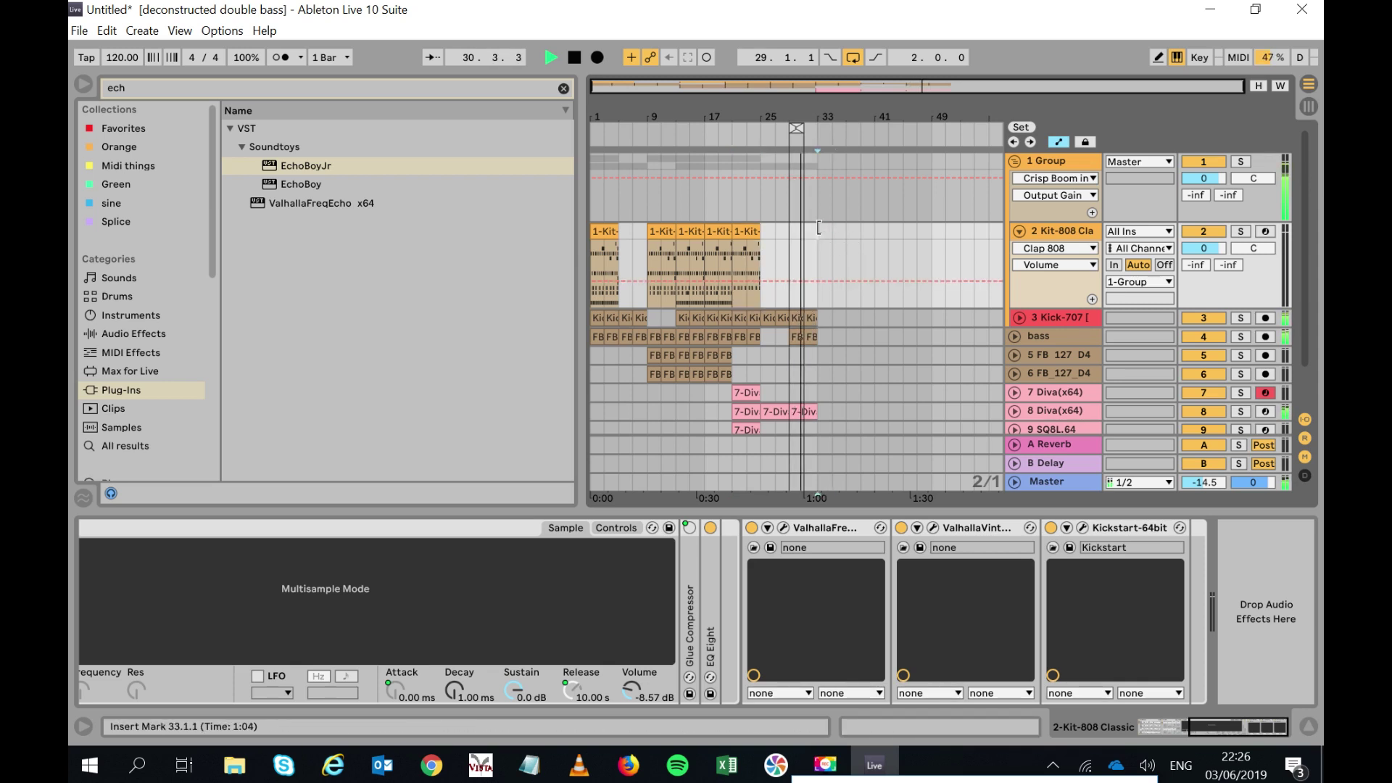
Duplicate the kick, bass and track 8 Diva clips up to 37.1.1, and extend the loop to 37.1.1.
click(812, 337)
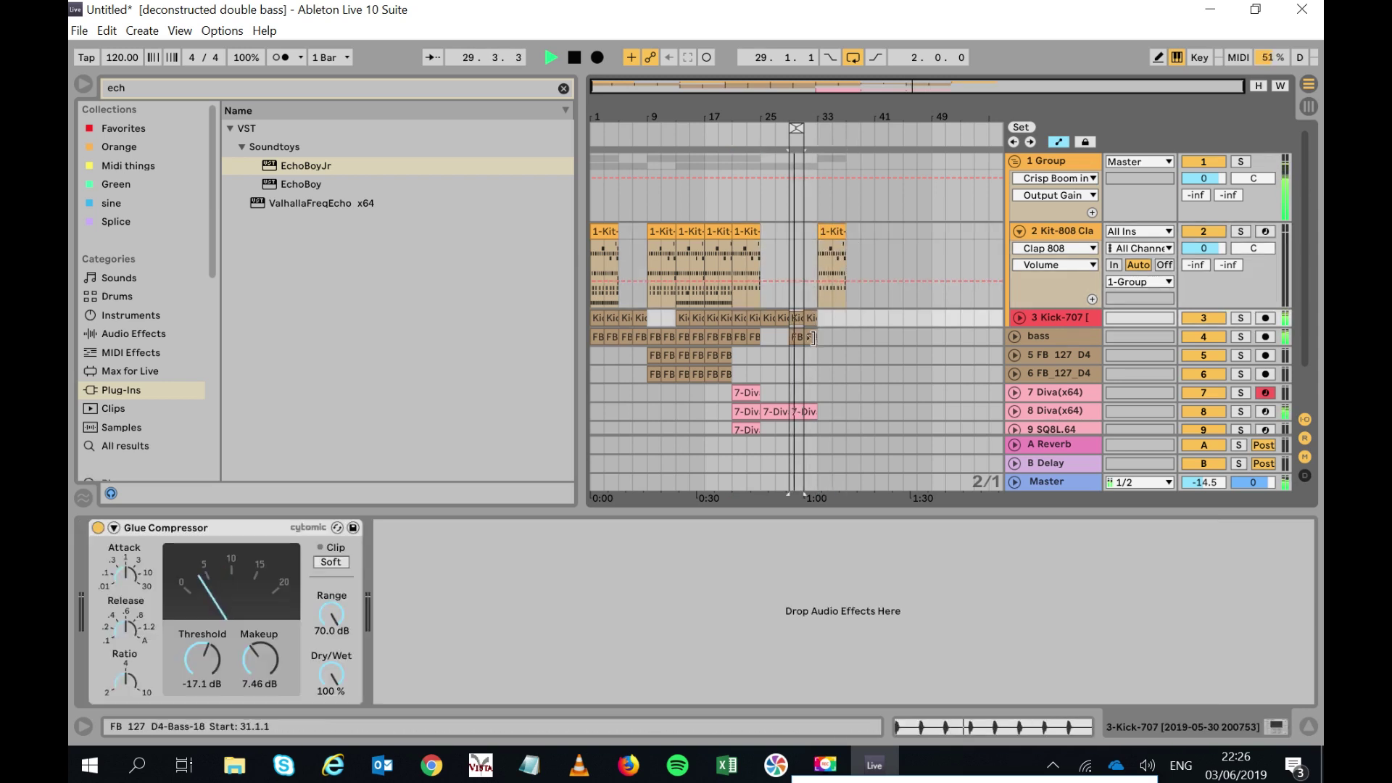
click(805, 407)
key(ctrl+d)
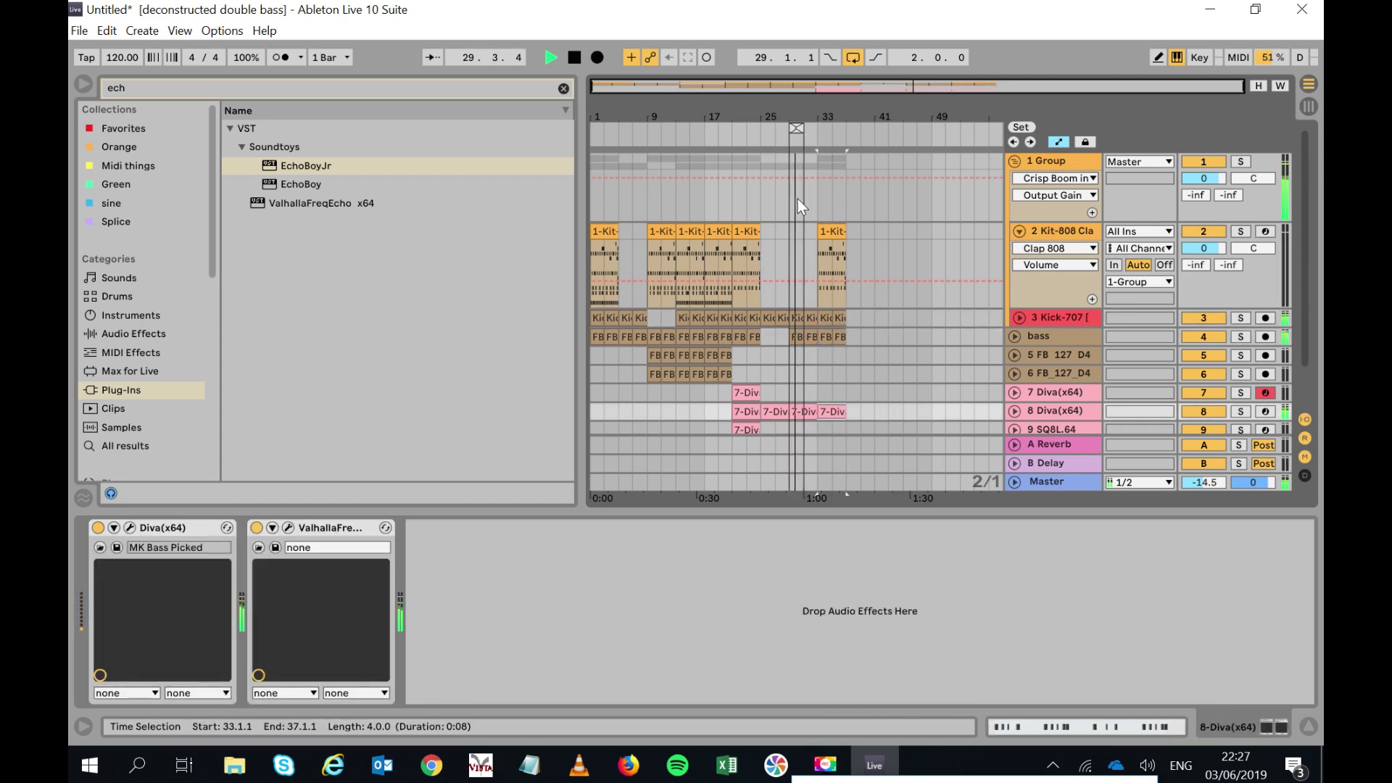
drag(799, 131, 845, 129)
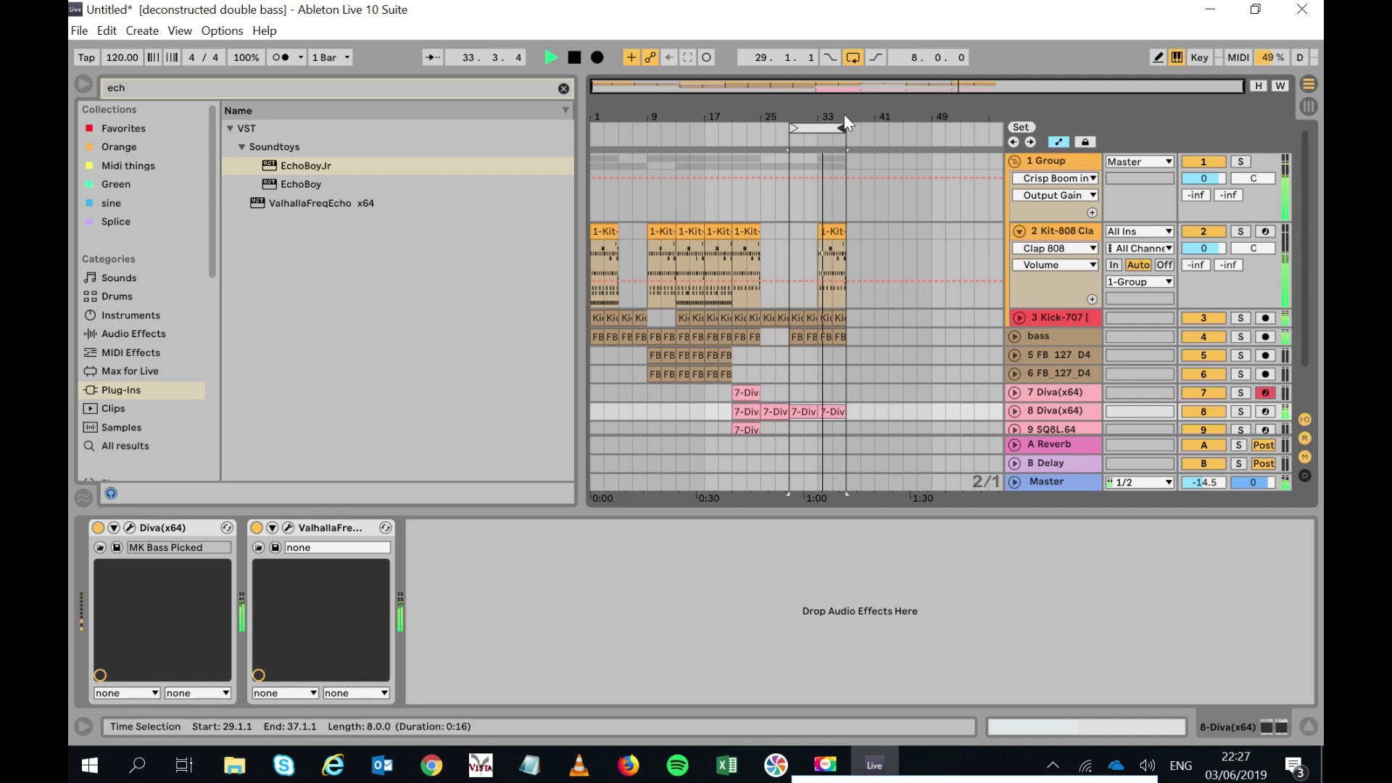
click(832, 225)
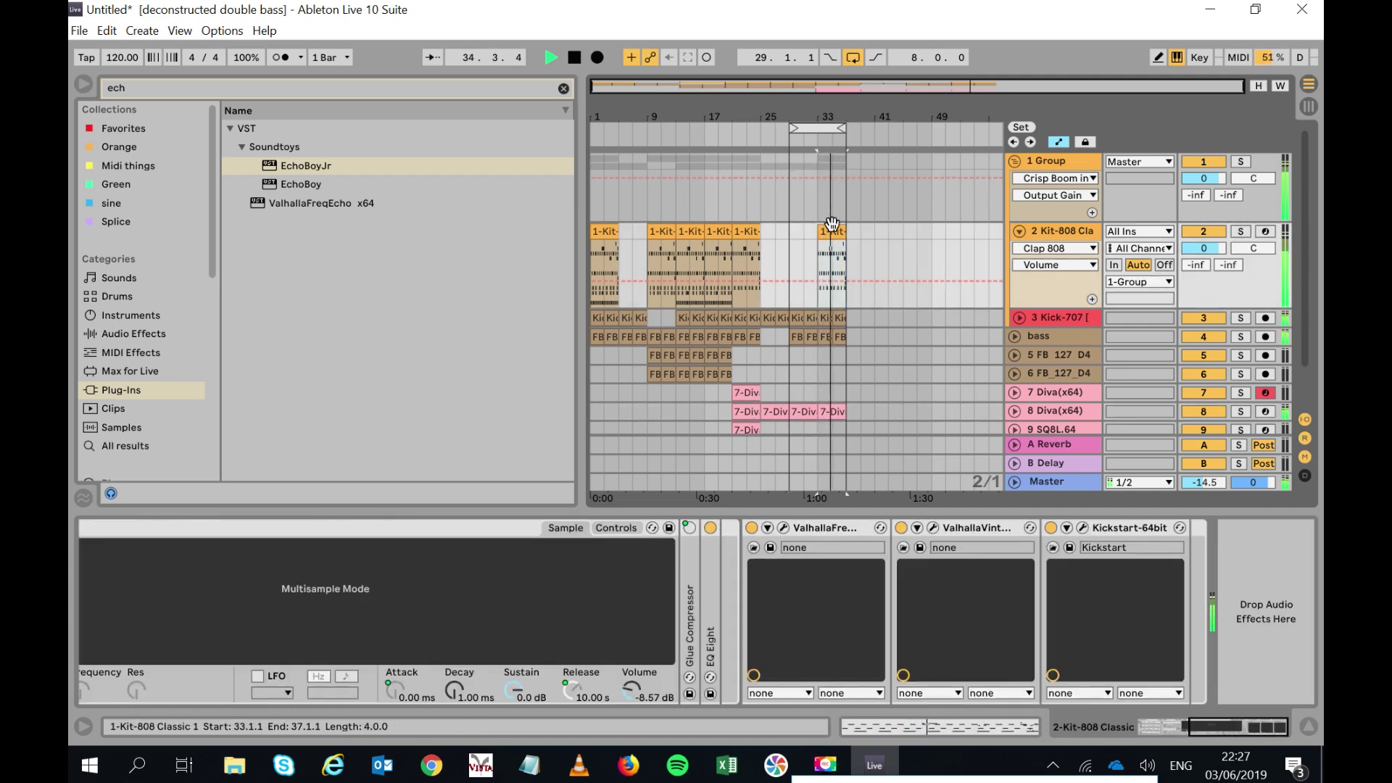
key(ctrl+d)
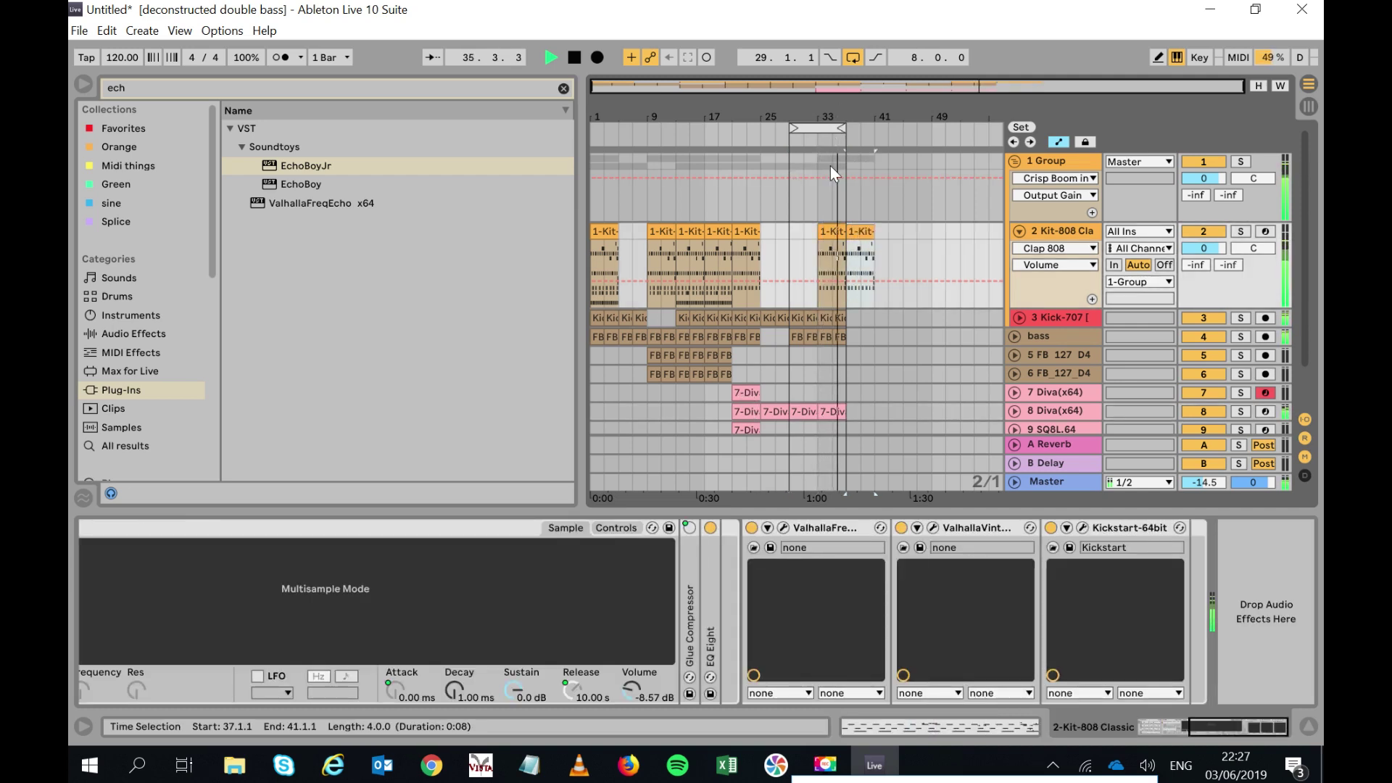
key(ctrl+z)
Duplicate the looped section from 29.1.1 to 37.1.1 on all tracks to 37.1.1.
click(820, 128)
key(ctrl+d)
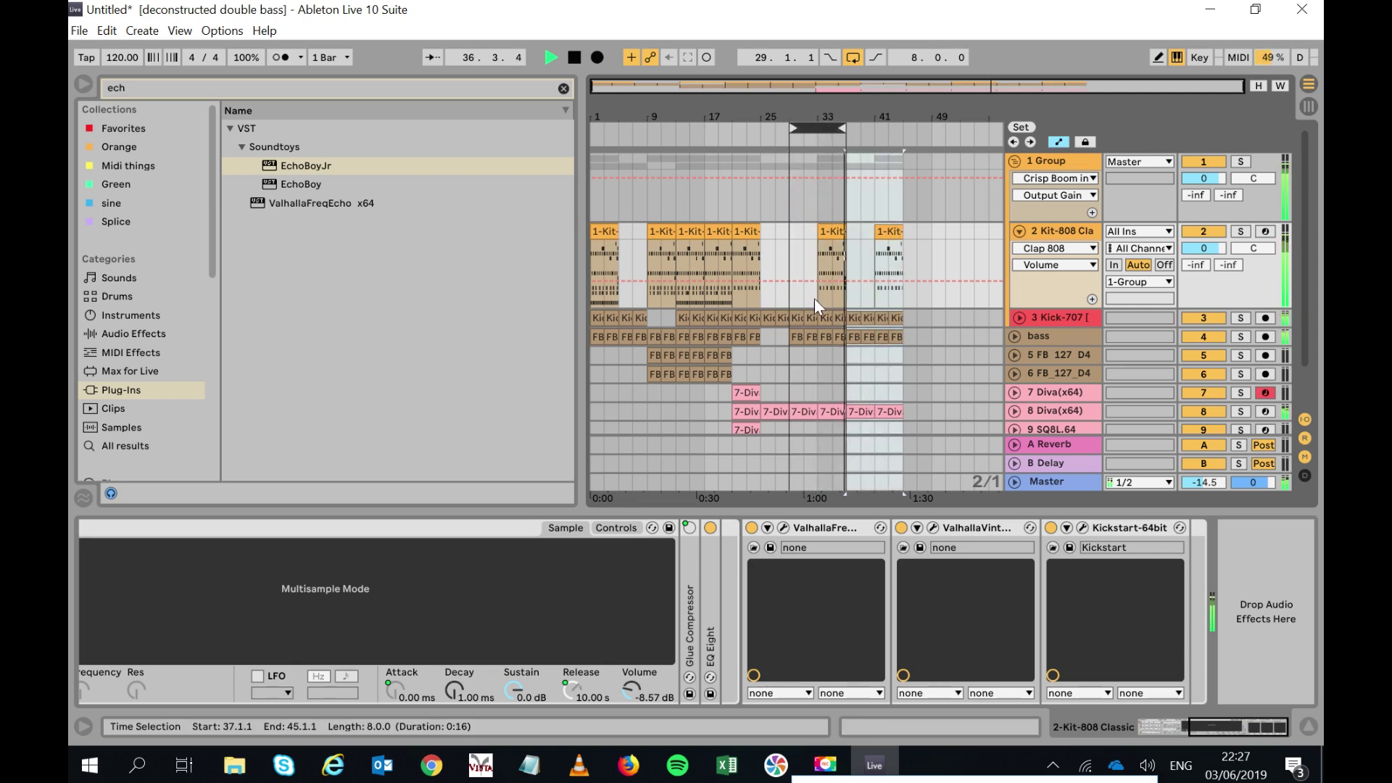
Extend the loop to 16 bars from 29.1.1 and copy the track 7 Diva clip from 21.1.1 to 29.1.1.
click(745, 392)
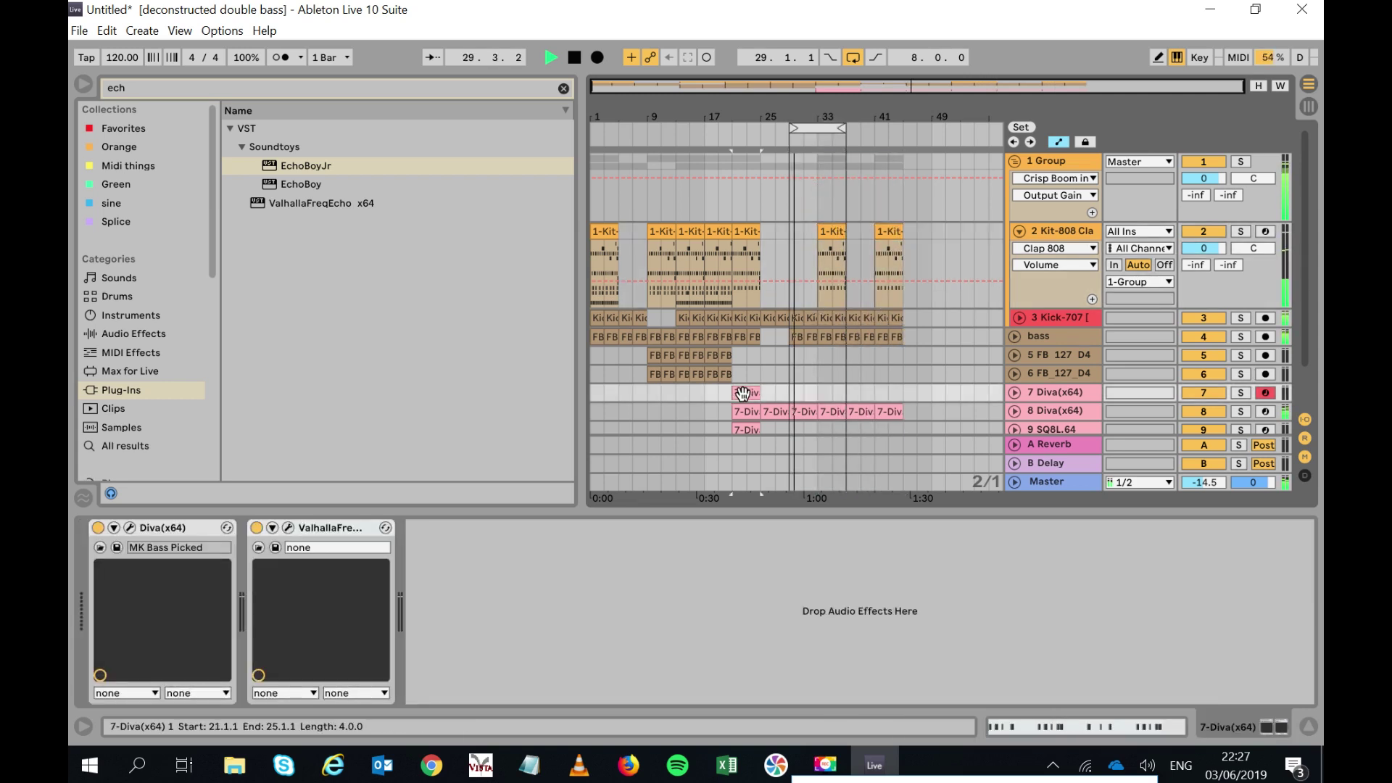
drag(842, 128, 903, 129)
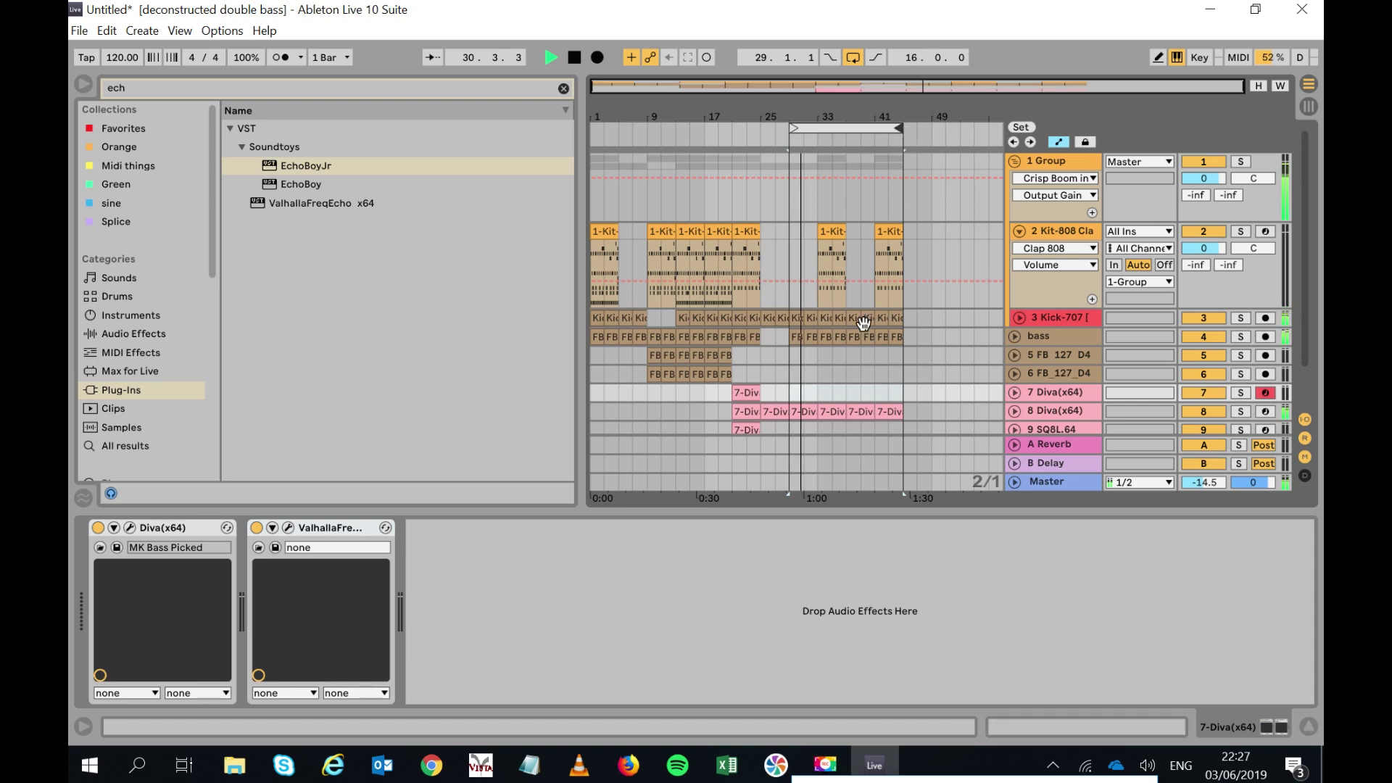
key(ctrl+v)
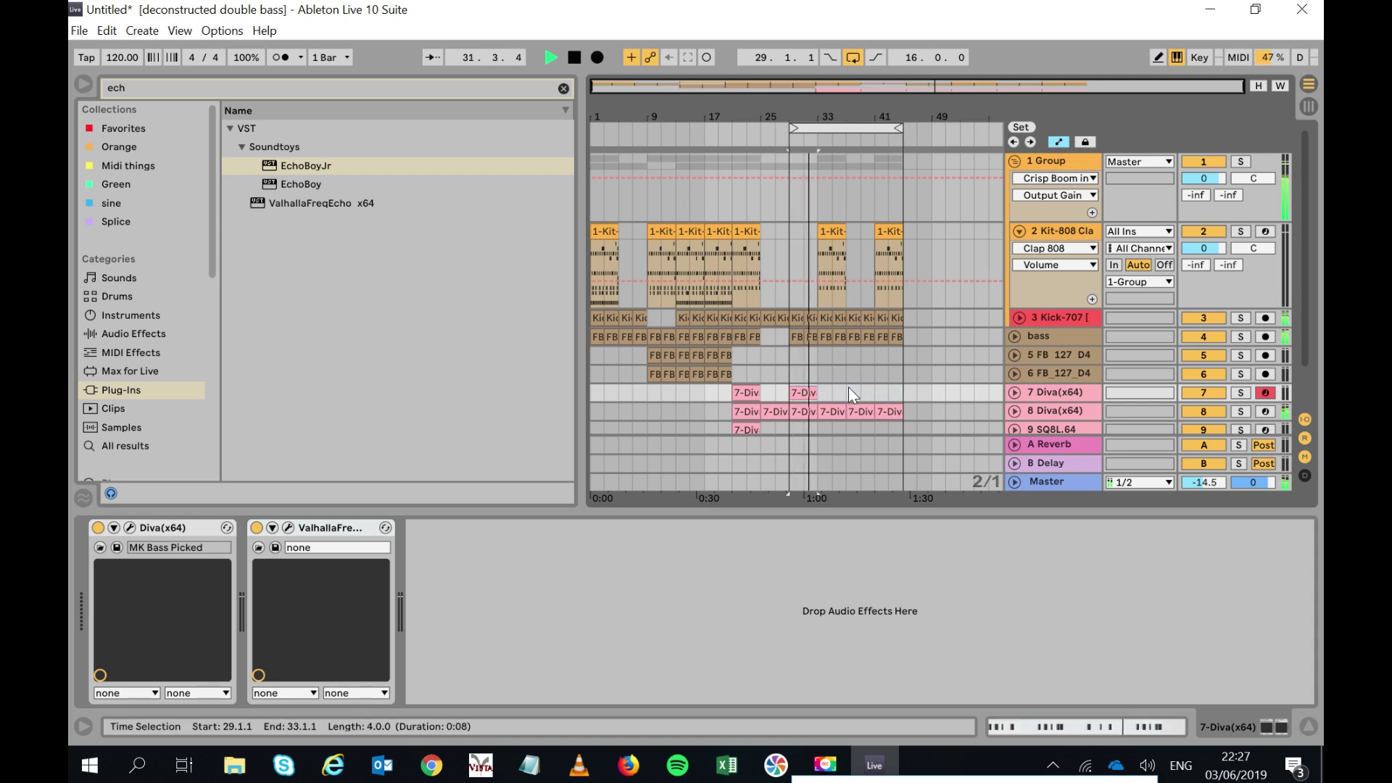
Move the track 7 Diva clip from 29.1.1 to 37.1.1 and duplicate it to 41.1.1.
key(Right)
key(Right)
key(Right)
key(Right)
key(Right)
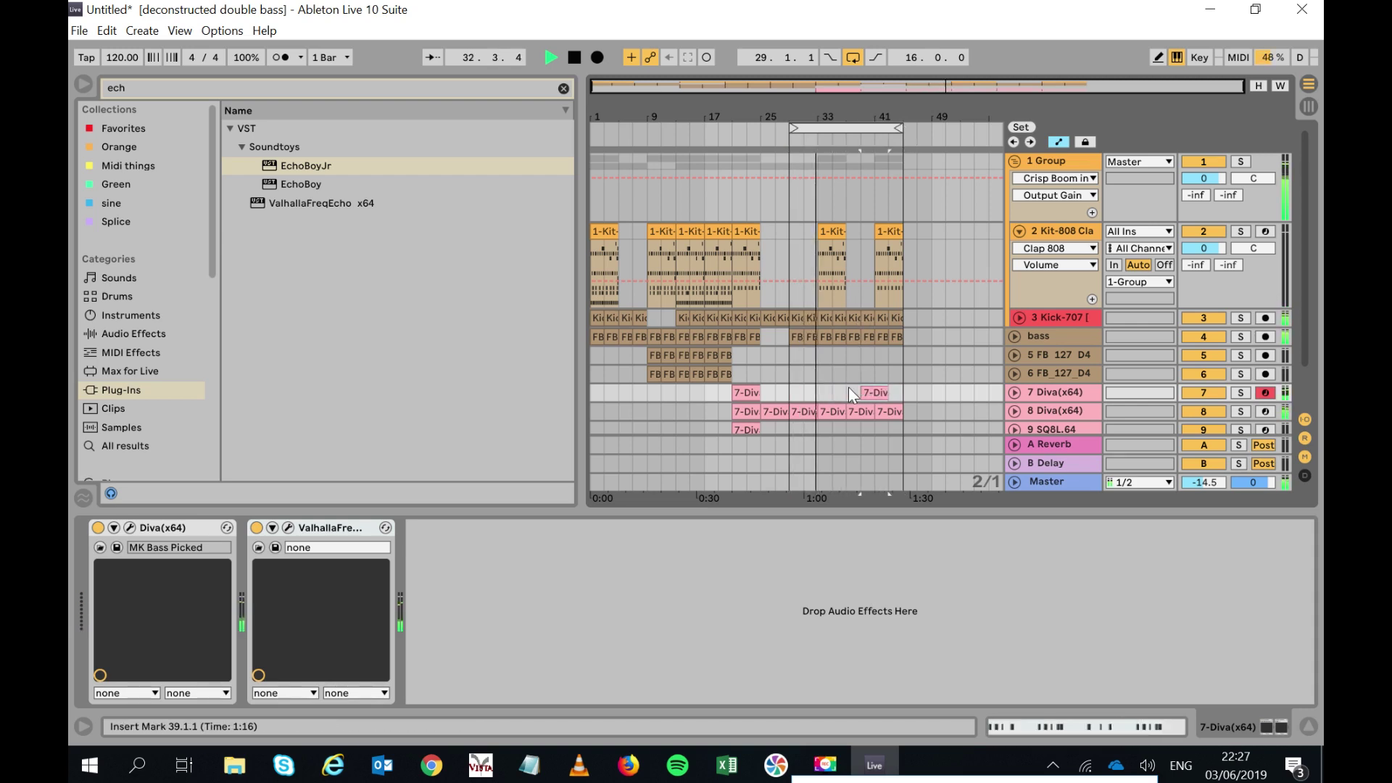
key(Left)
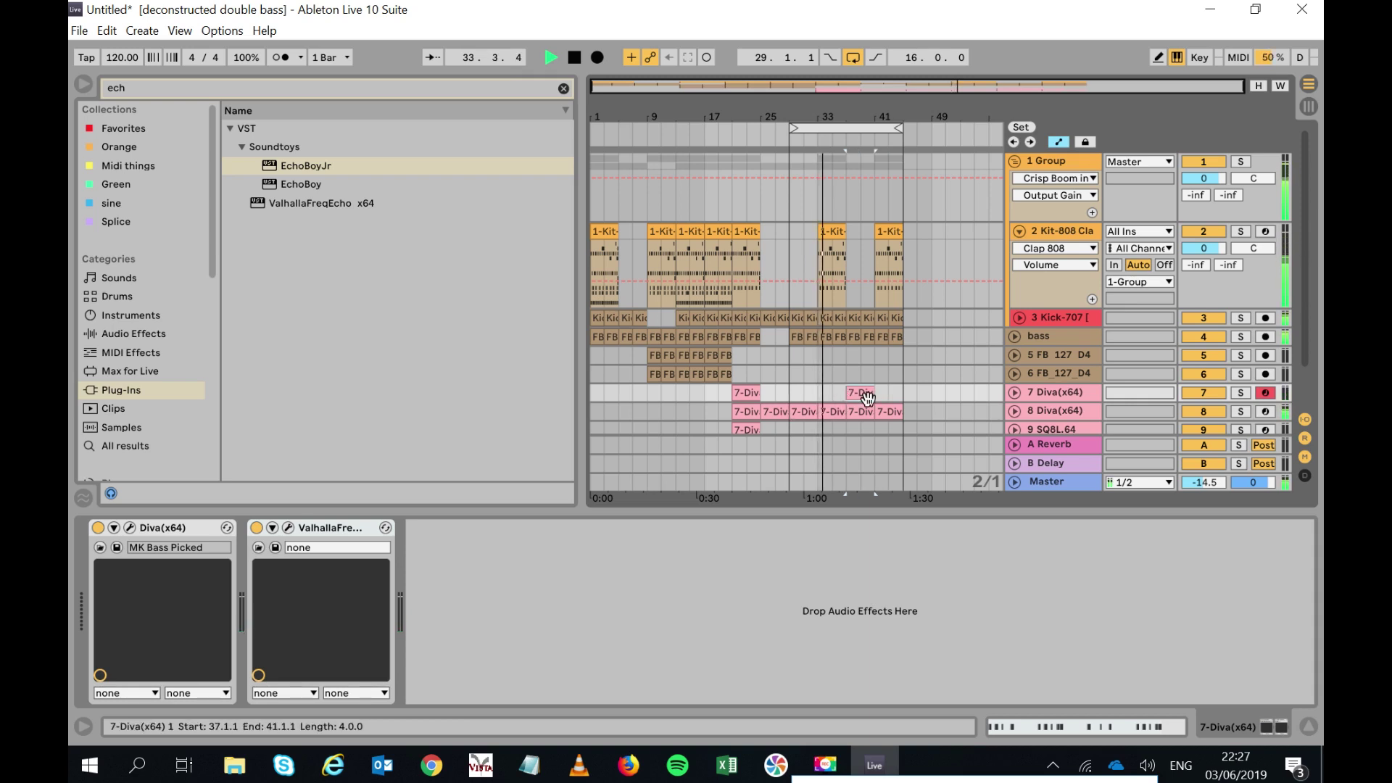
key(ctrl+d)
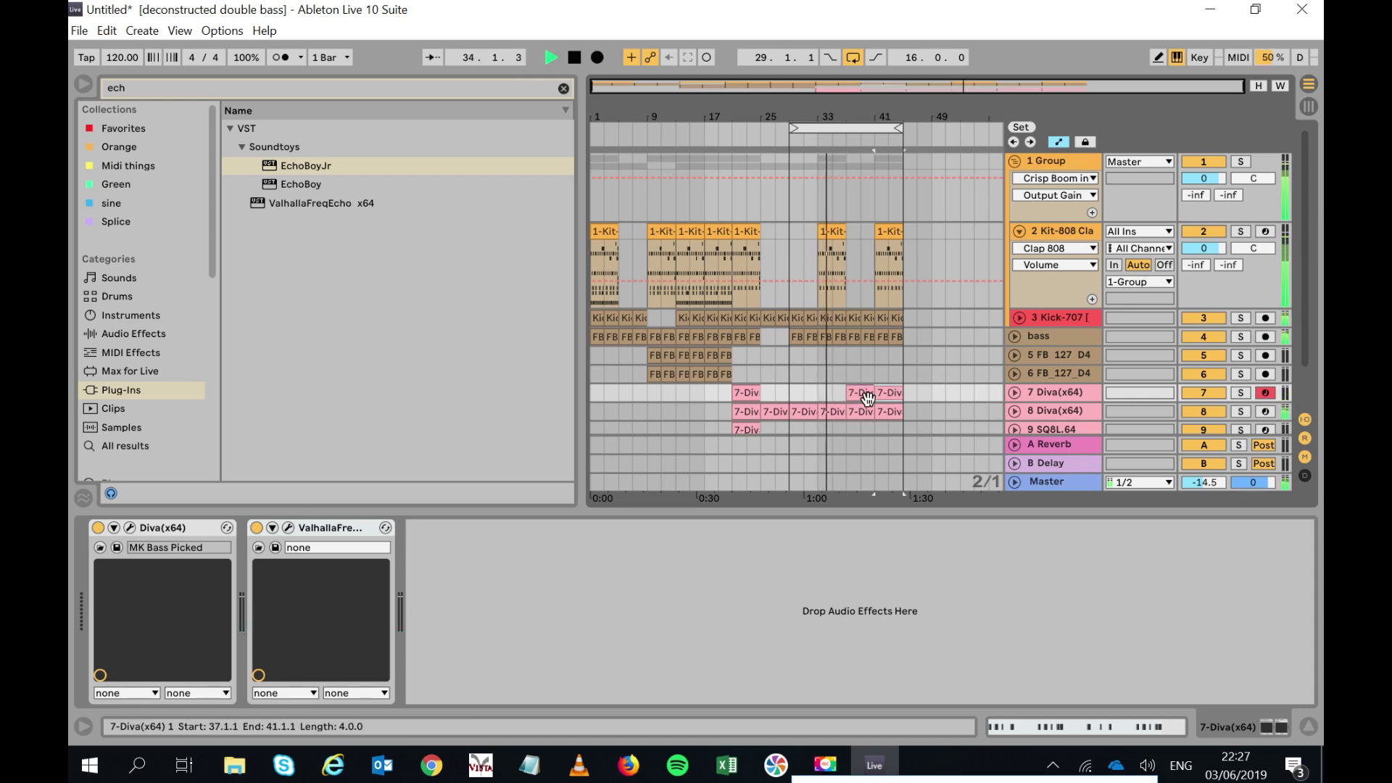
Copy the SQ8L clip on track 9 from 21.1.1 to 41.1.1.
click(750, 427)
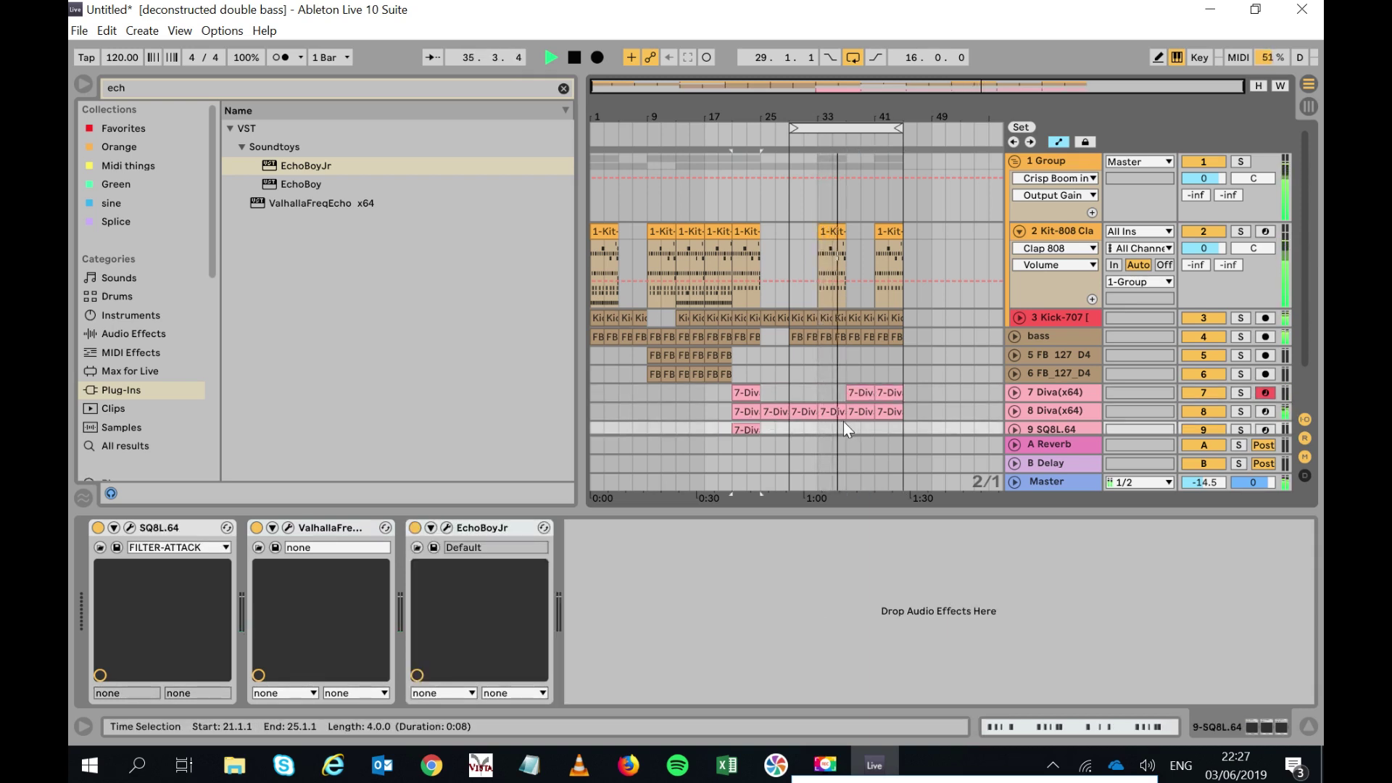
click(870, 425)
key(ctrl+v)
Fold the Kit-808 track and copy its clip from 9.1.1 to 37.1.1.
click(1016, 229)
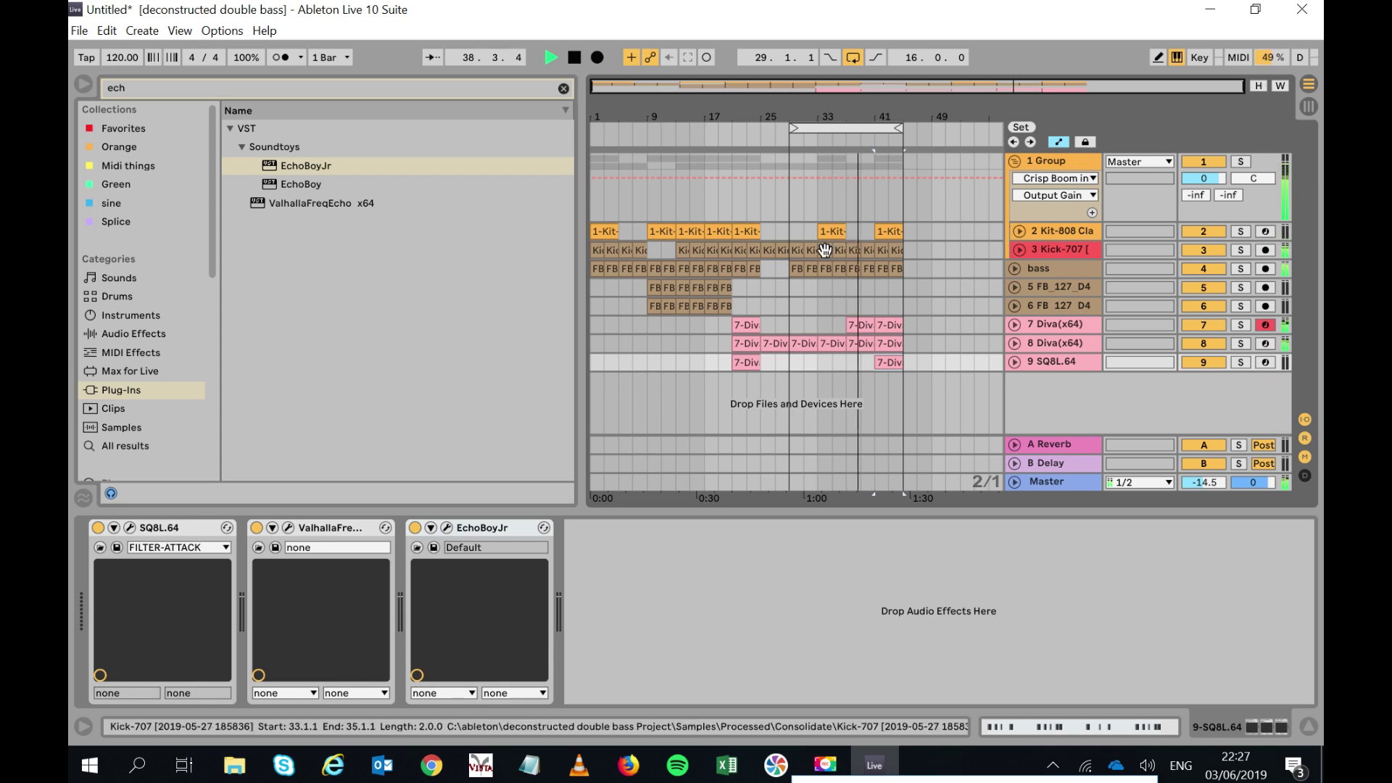
click(718, 230)
click(668, 231)
click(851, 237)
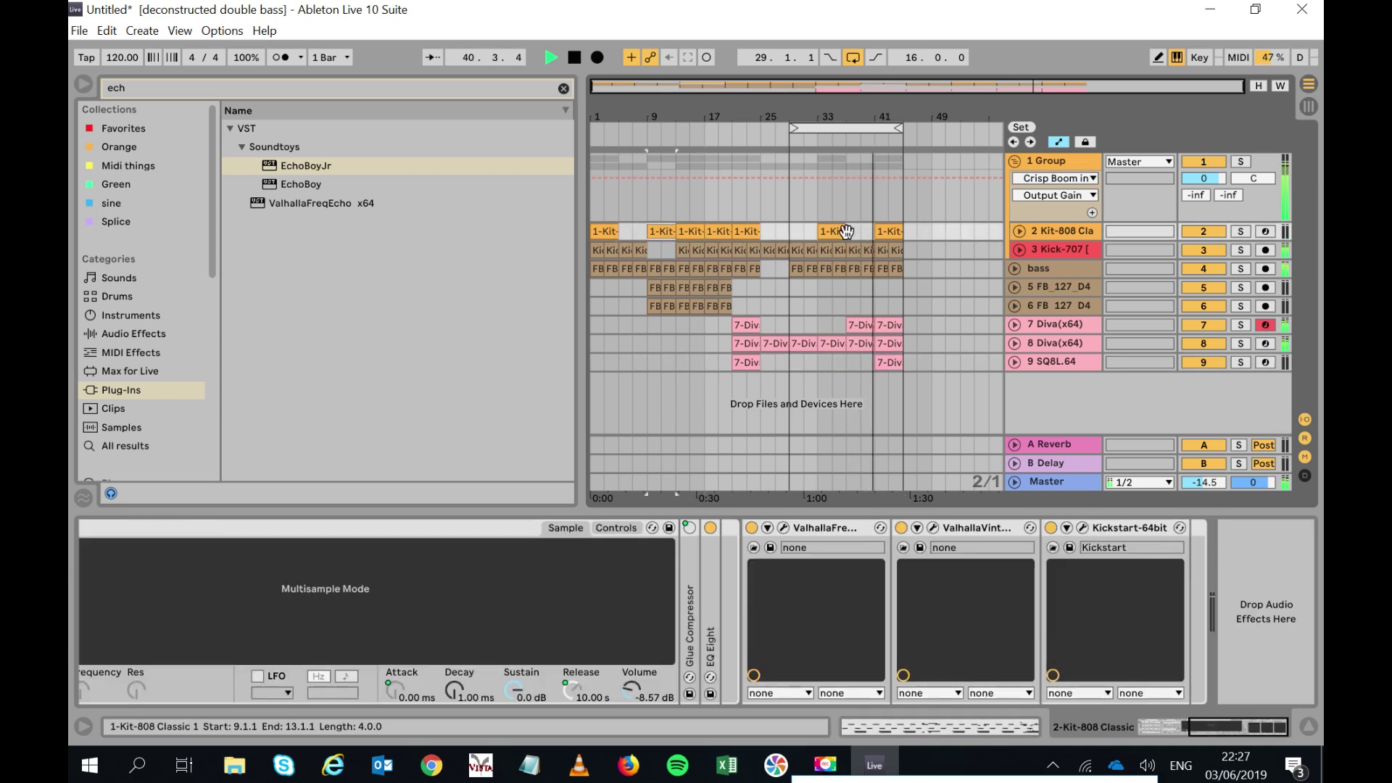
key(ctrl+v)
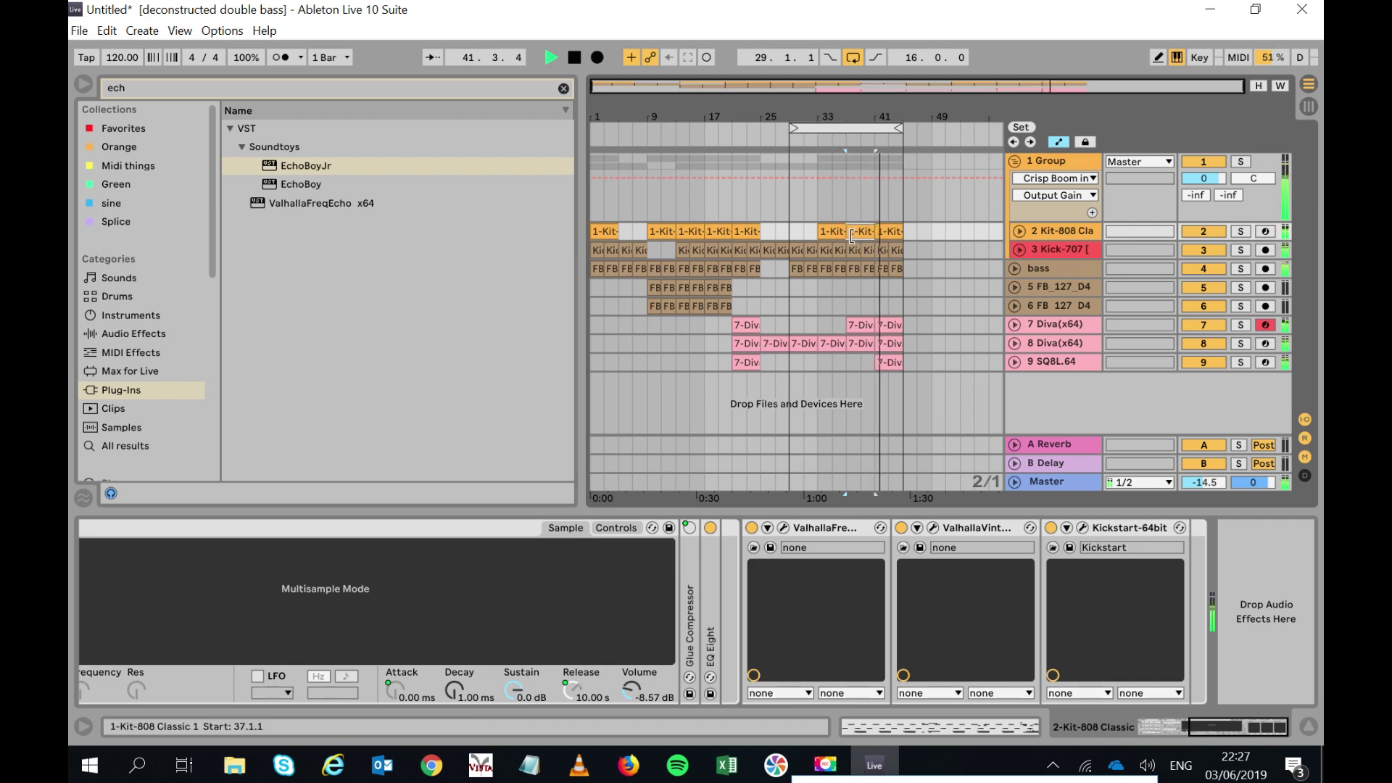
Set the loop to 52 bars from 1.1.1 and copy the first eight bars of all tracks to 45.1.1.
drag(899, 129, 958, 129)
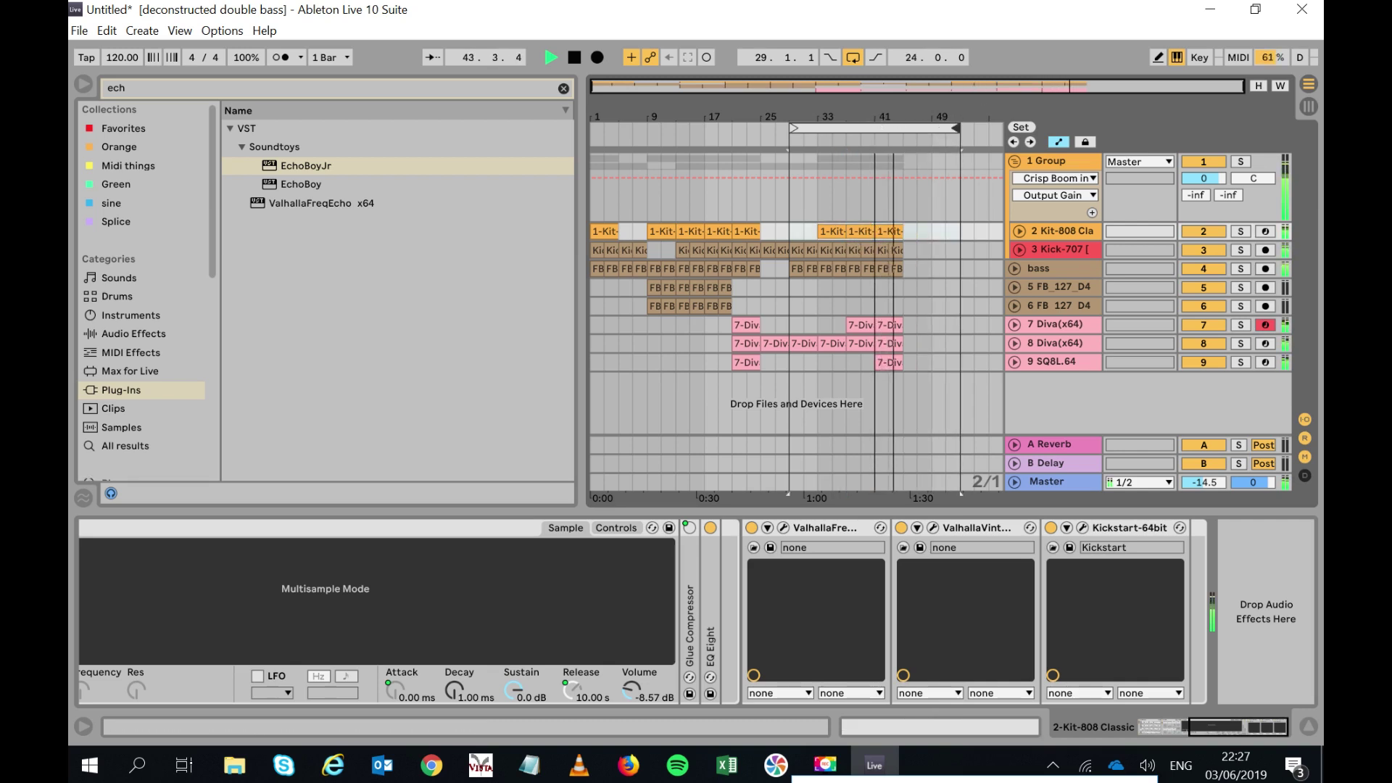
drag(792, 128, 593, 128)
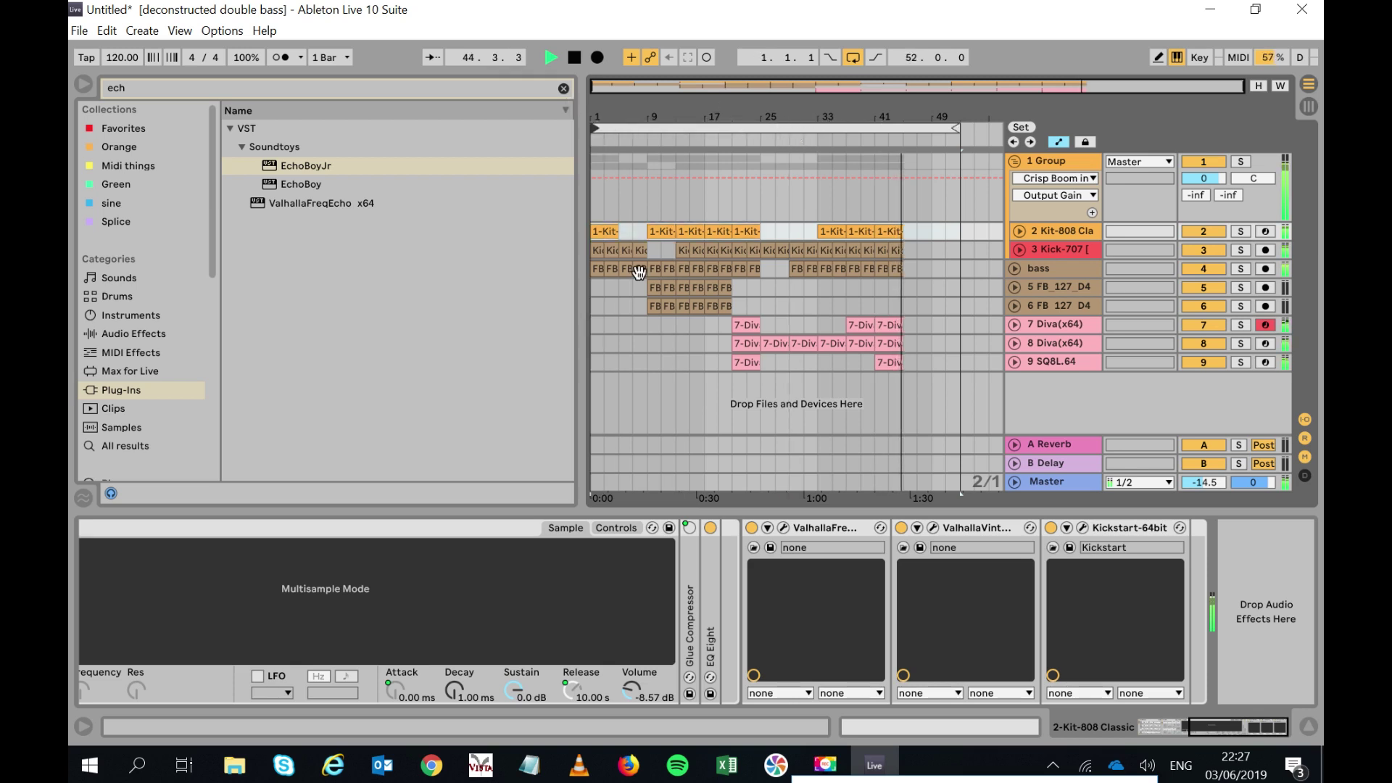
drag(652, 367, 580, 198)
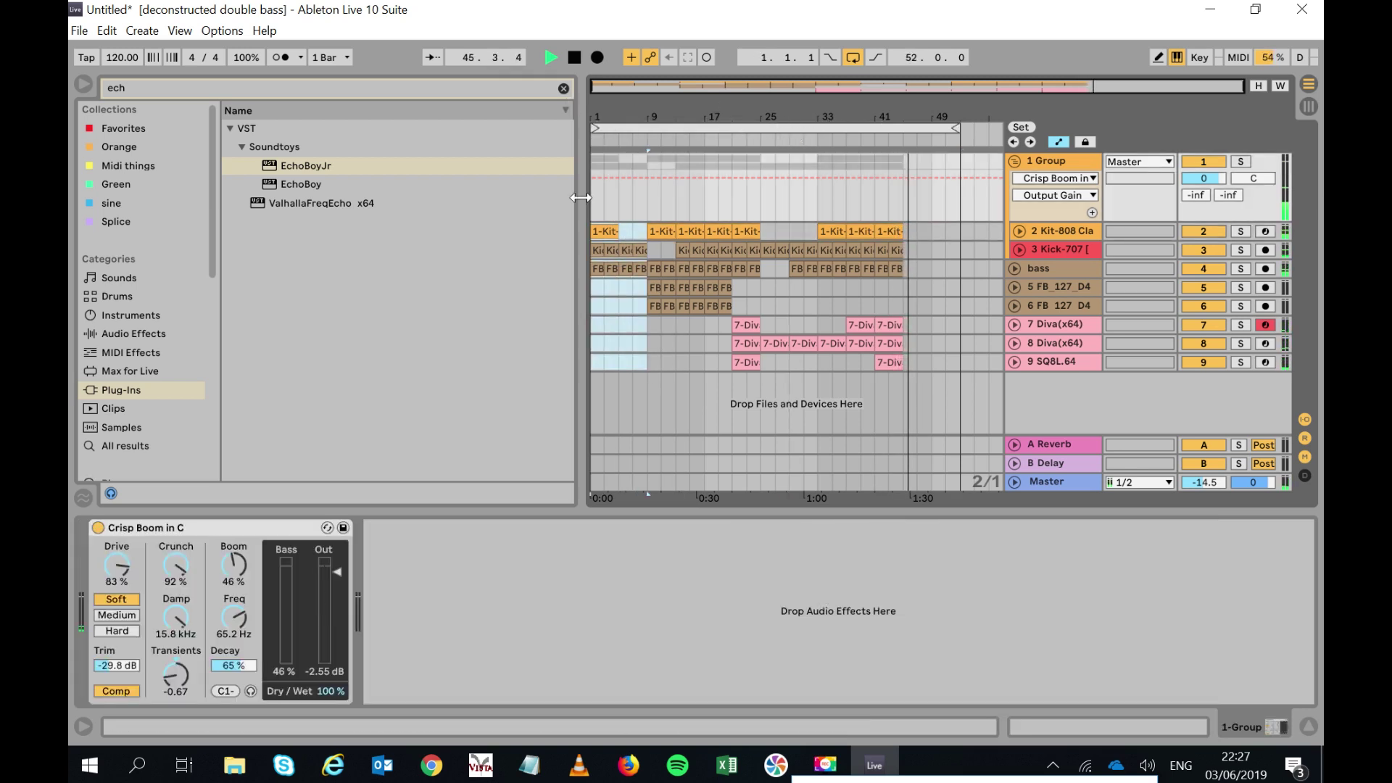
click(904, 233)
key(ctrl+v)
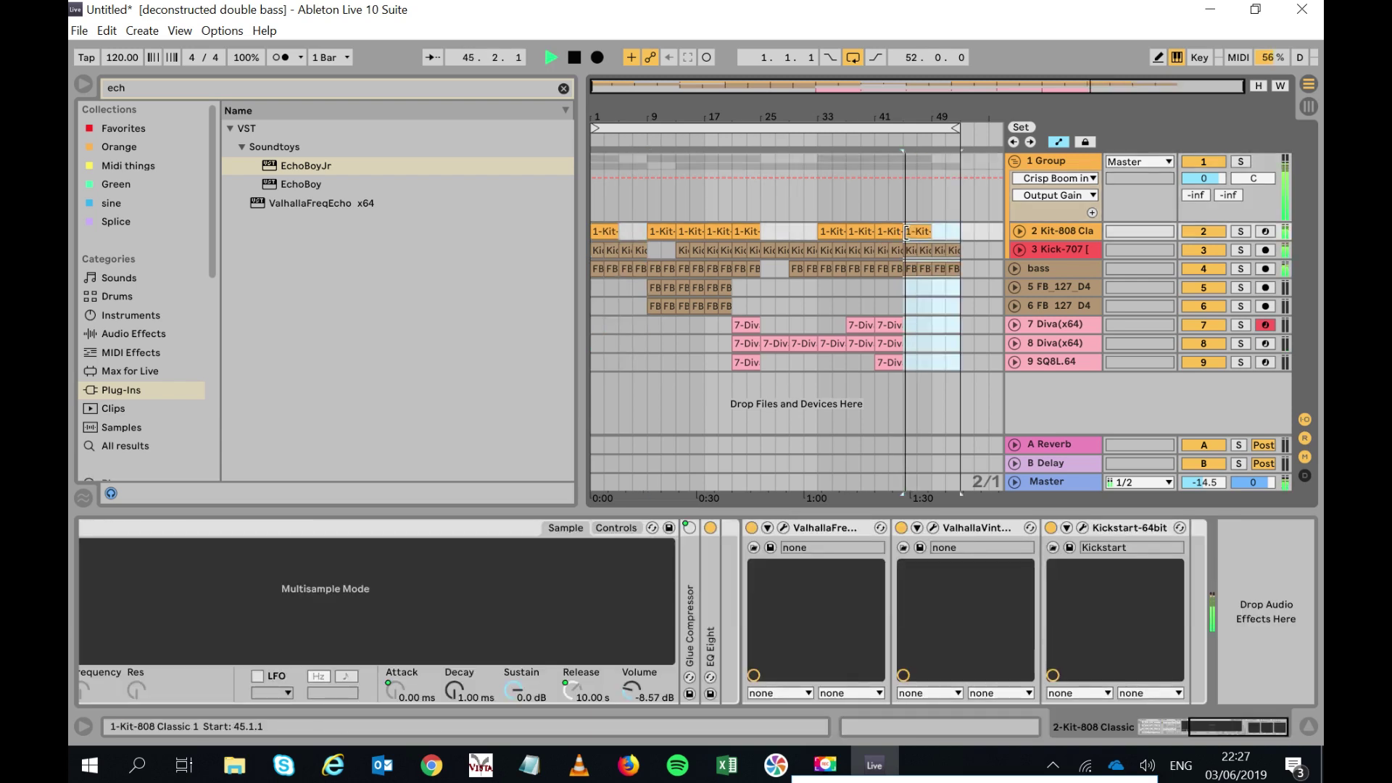